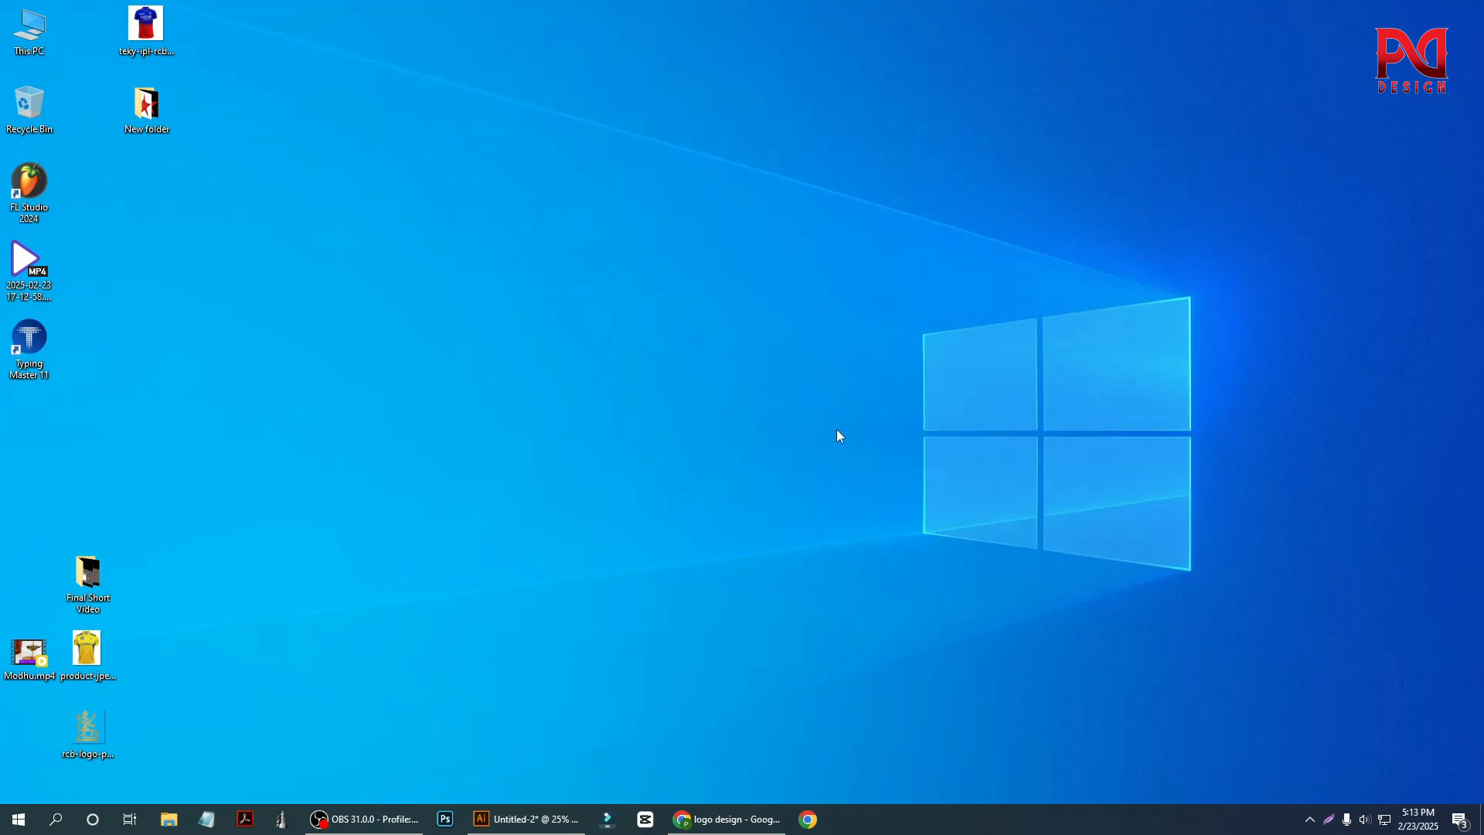
right_click(544, 359)
left_click(646, 398)
right_click(508, 242)
left_click(611, 294)
Switch to the blank Untitled-2 document in Illustrator.
left_click(526, 820)
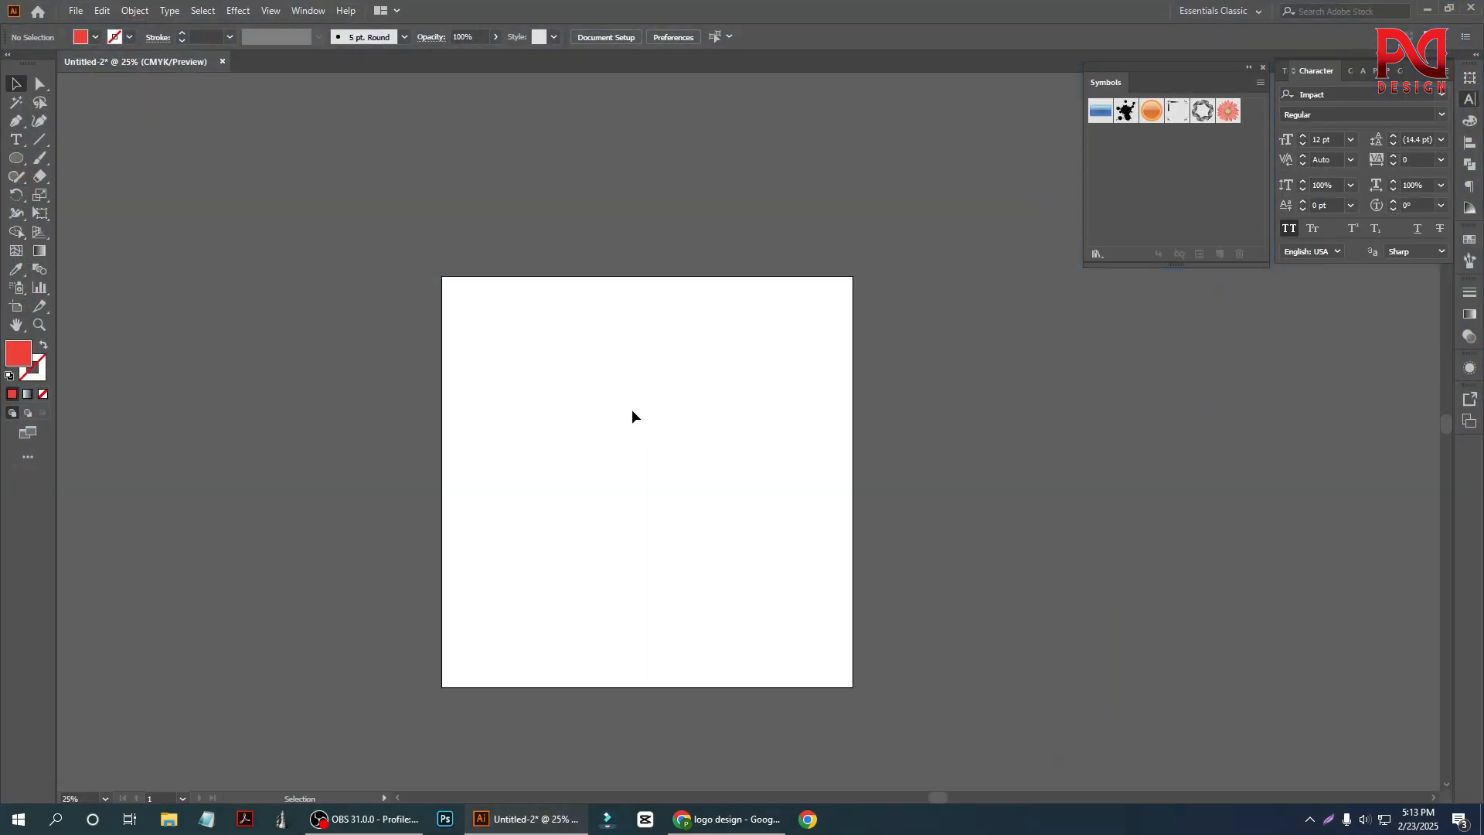
scroll(619, 433, "down", 1)
scroll(603, 452, "up", 1)
scroll(595, 456, "down", 1)
scroll(648, 468, "up", 1)
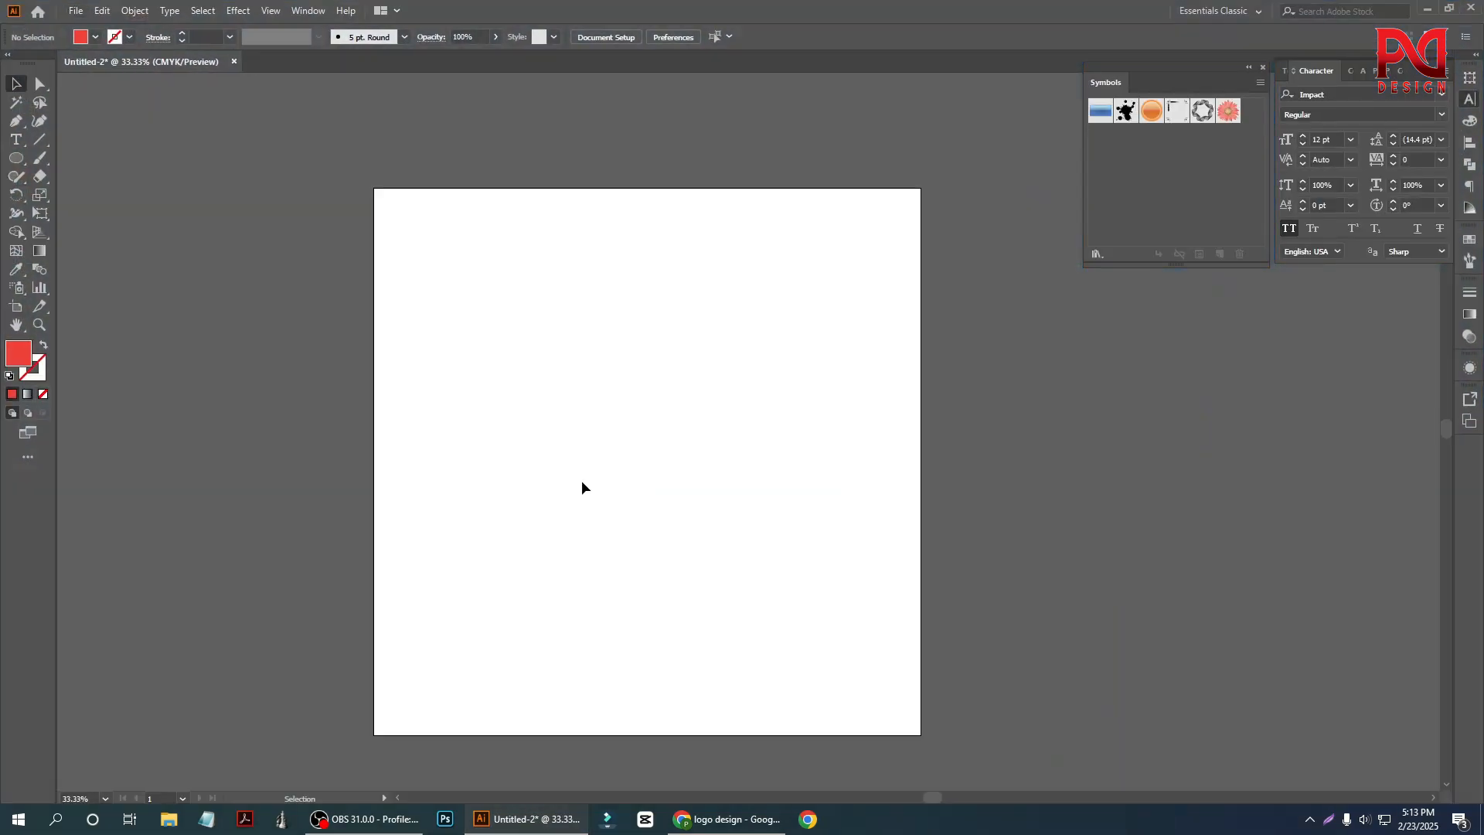
scroll(582, 475, "down", 1)
scroll(540, 460, "down", 1)
scroll(600, 448, "up", 1)
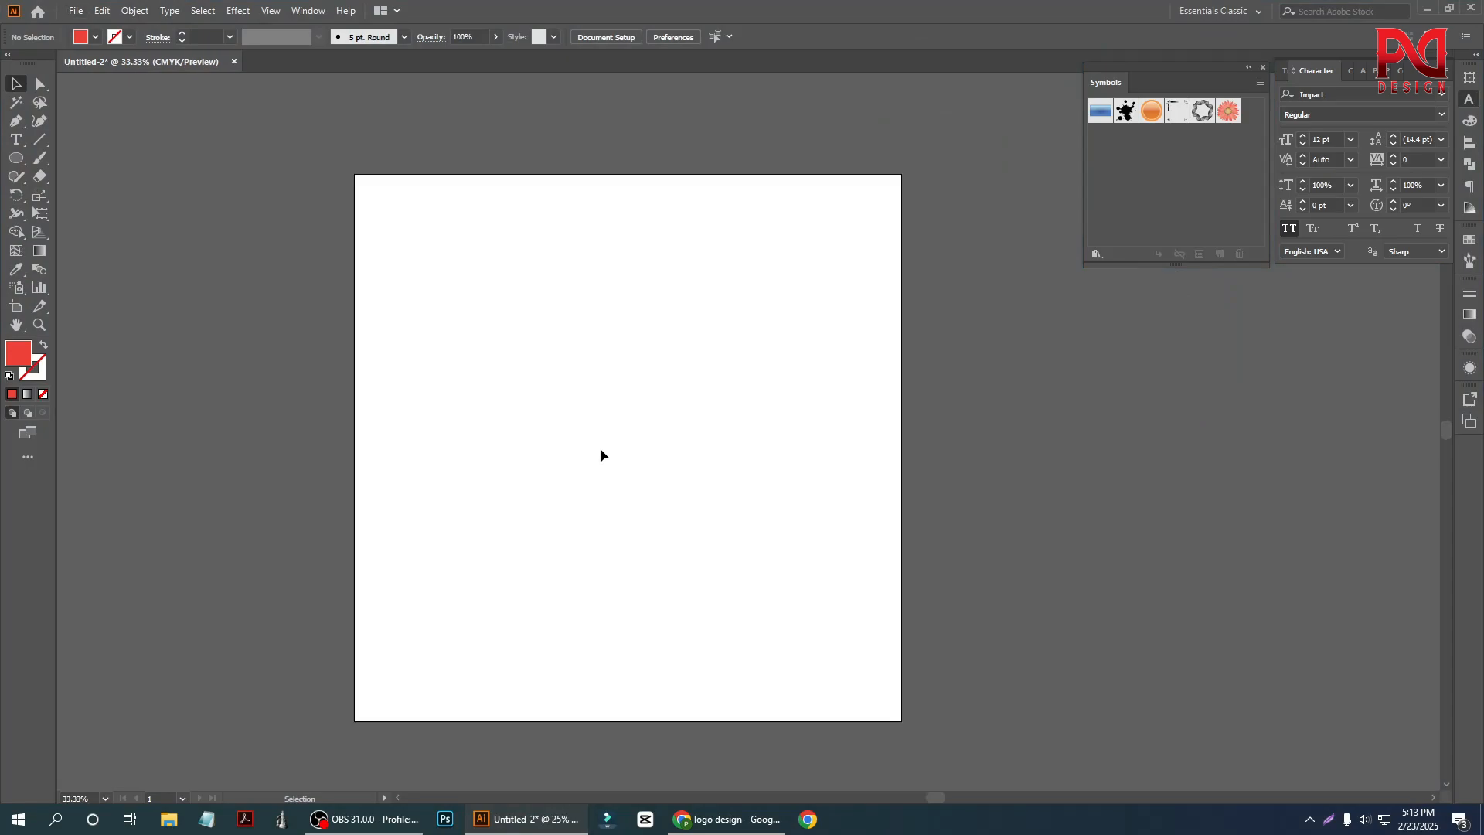
Draw a red triangle about 565 px wide and 489 px high on the artboard with the Polygon tool.
left_click_drag(16, 158, 85, 213)
left_click_drag(527, 410, 593, 507)
key("Down")
key("Down")
key("Down")
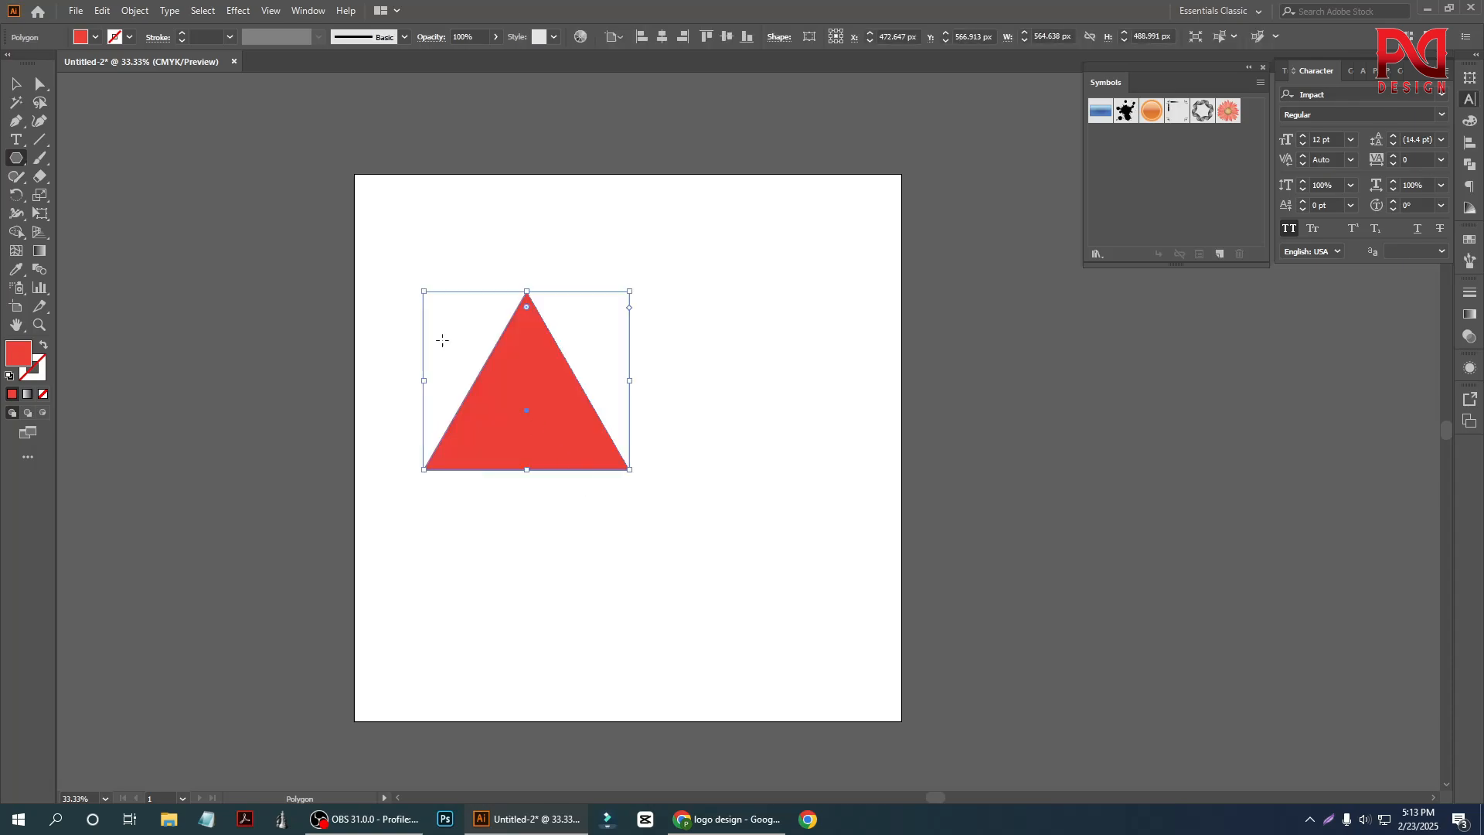
Scale the triangle down to about 386 px by 334 px and move it toward the artboard's left edge.
left_click(17, 85)
left_click(356, 314)
left_click(550, 406)
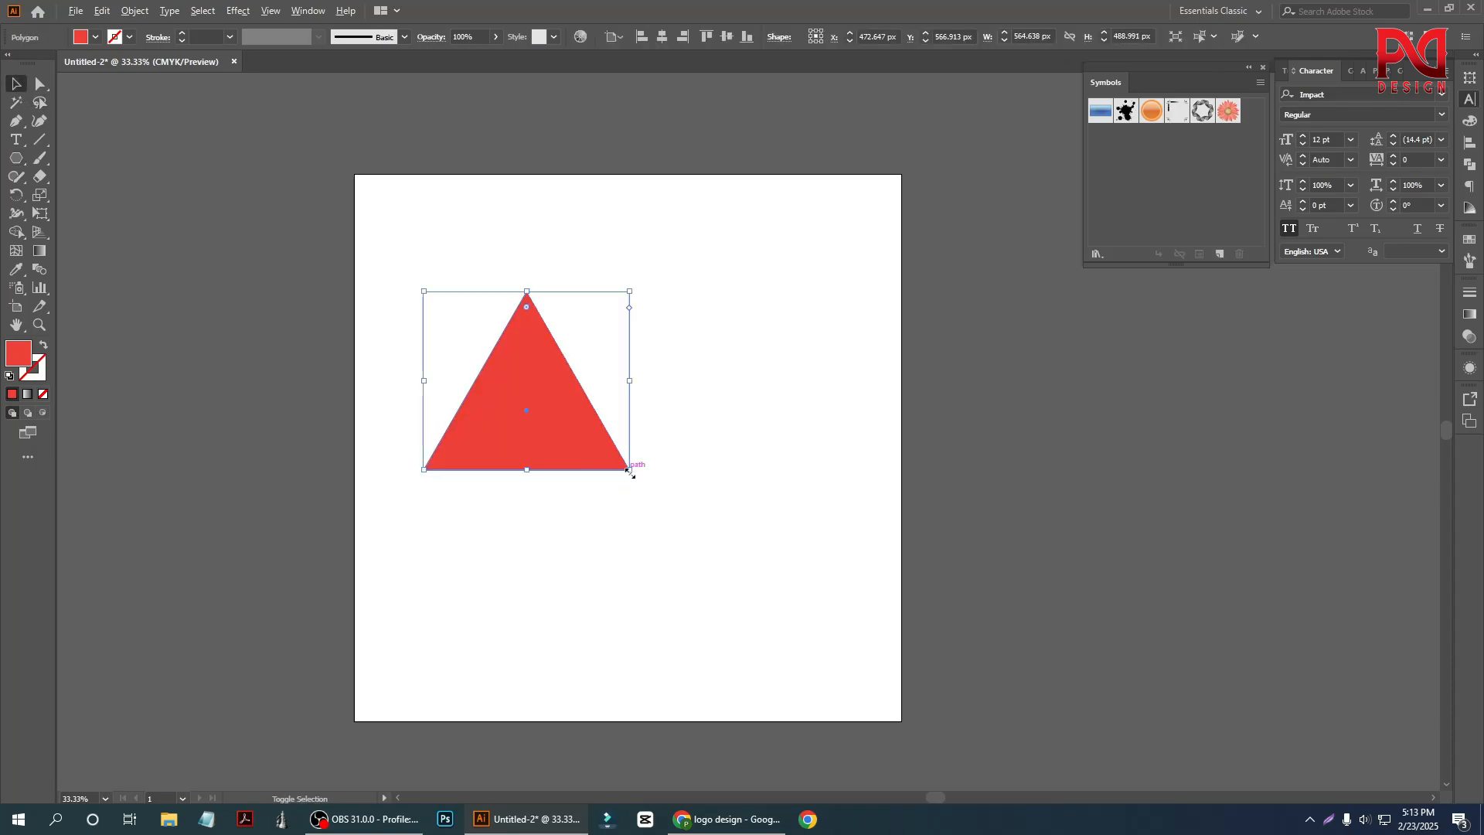
left_click_drag(629, 472, 546, 442)
key("ctrl+=")
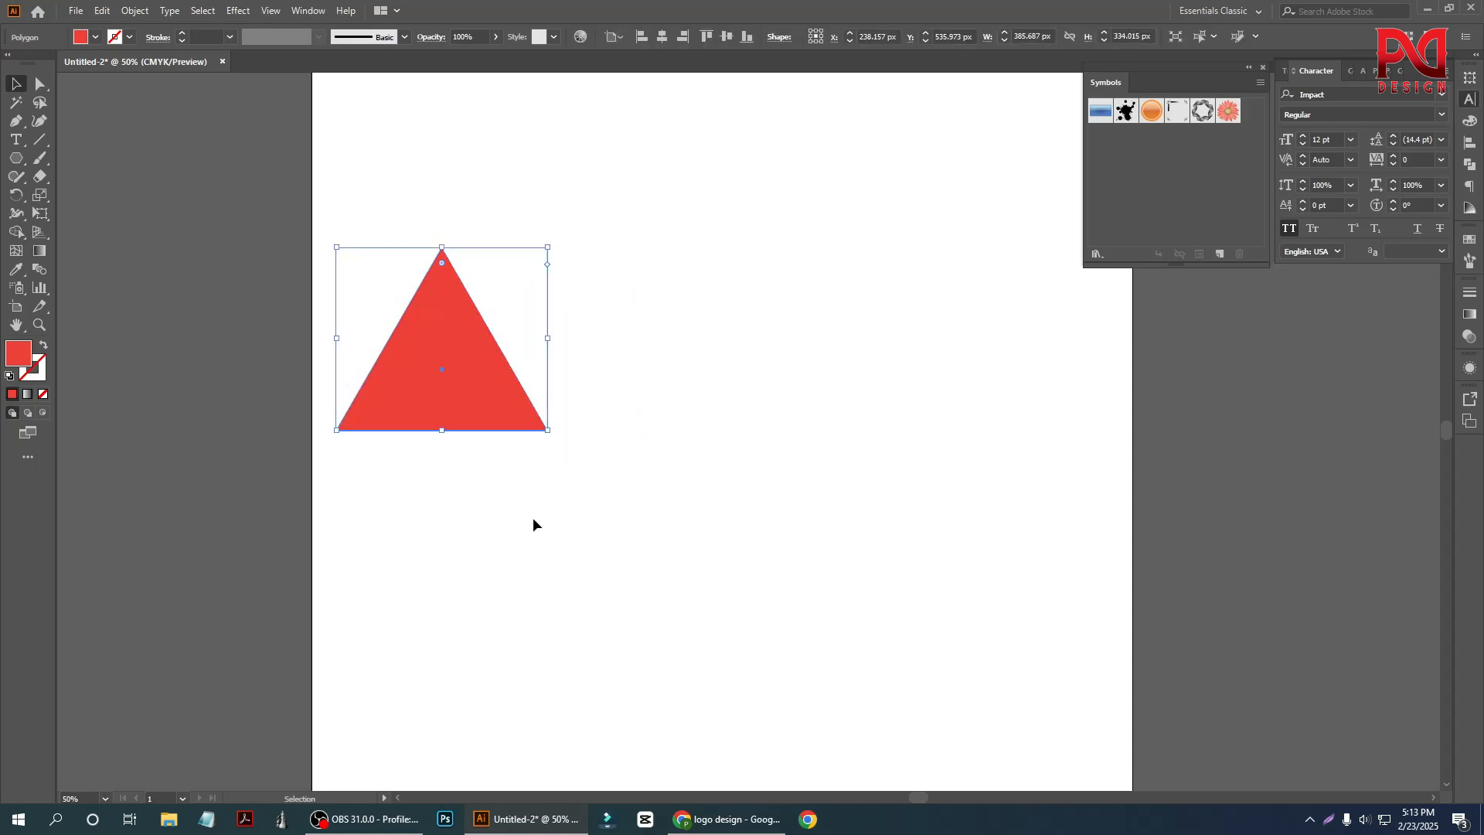
scroll(538, 514, "down", 1)
left_click(540, 494)
scroll(479, 475, "up", 1)
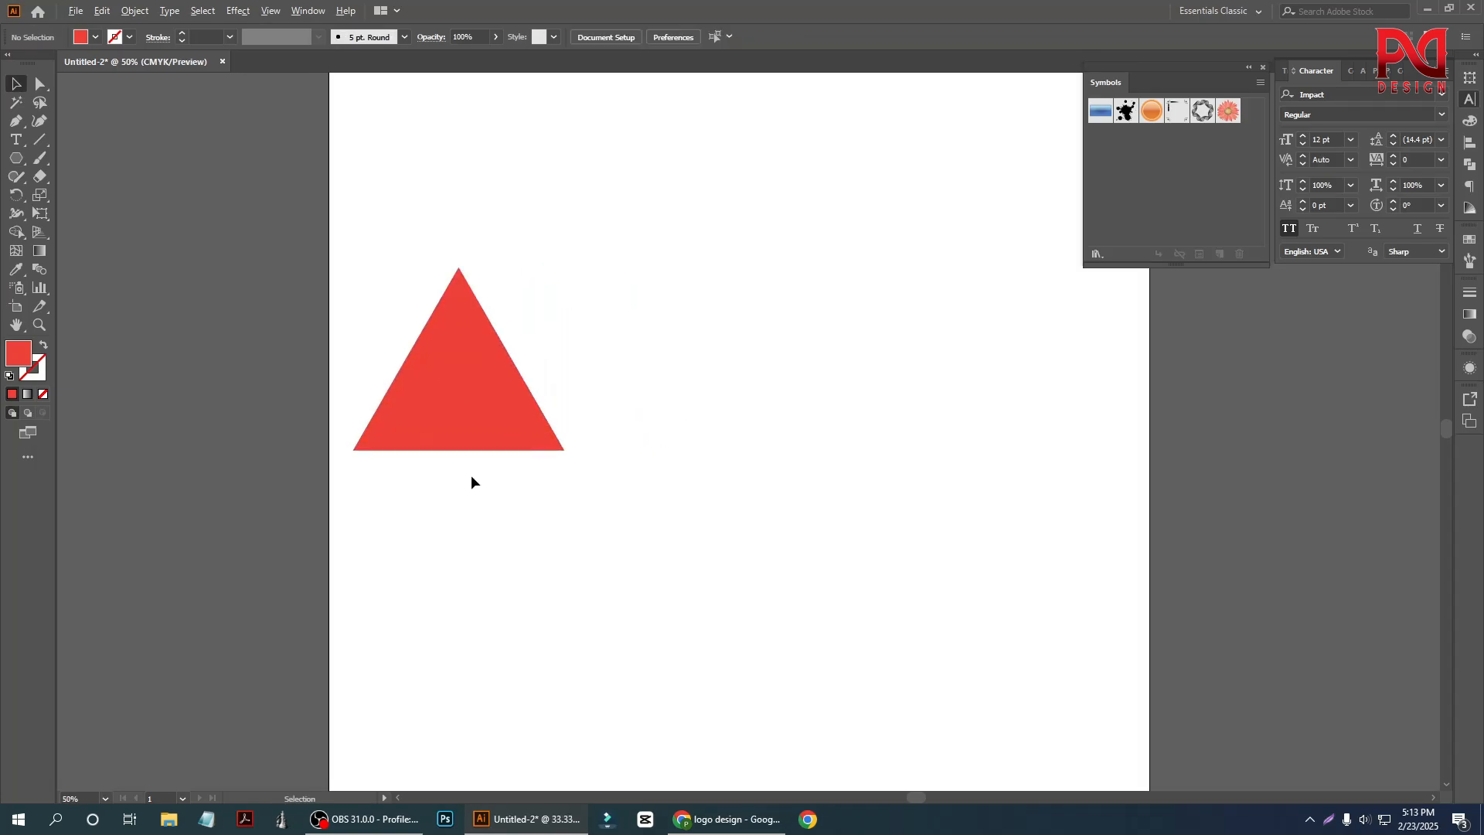
Enlarge the triangle to about 434 px by 376 px and shift it slightly up and to the right.
left_click(467, 414)
left_click(582, 461)
left_click(546, 446)
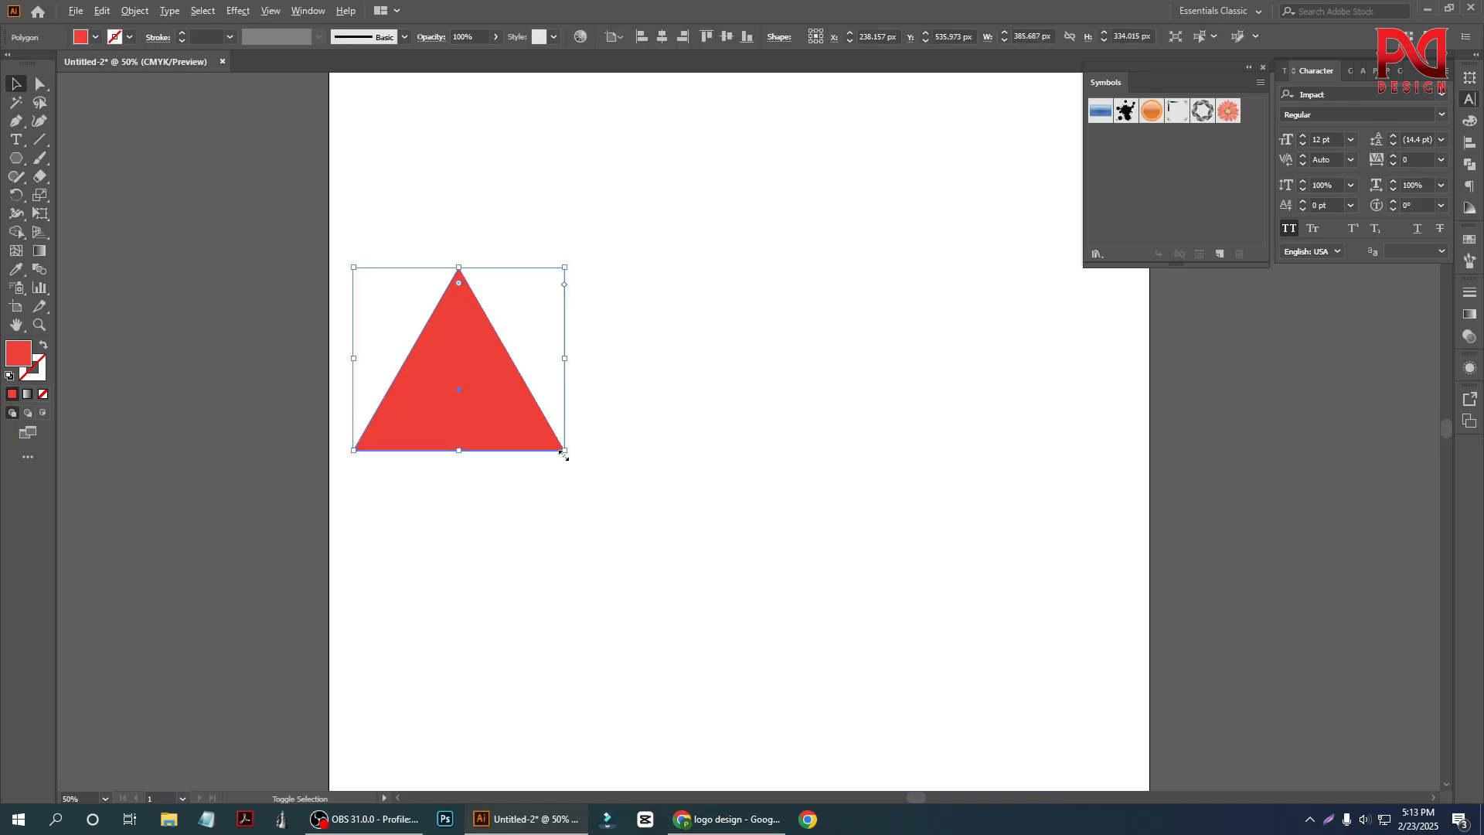
left_click_drag(565, 452, 578, 458)
left_click_drag(487, 419, 514, 391)
left_click(505, 492)
scroll(445, 495, "down", 1)
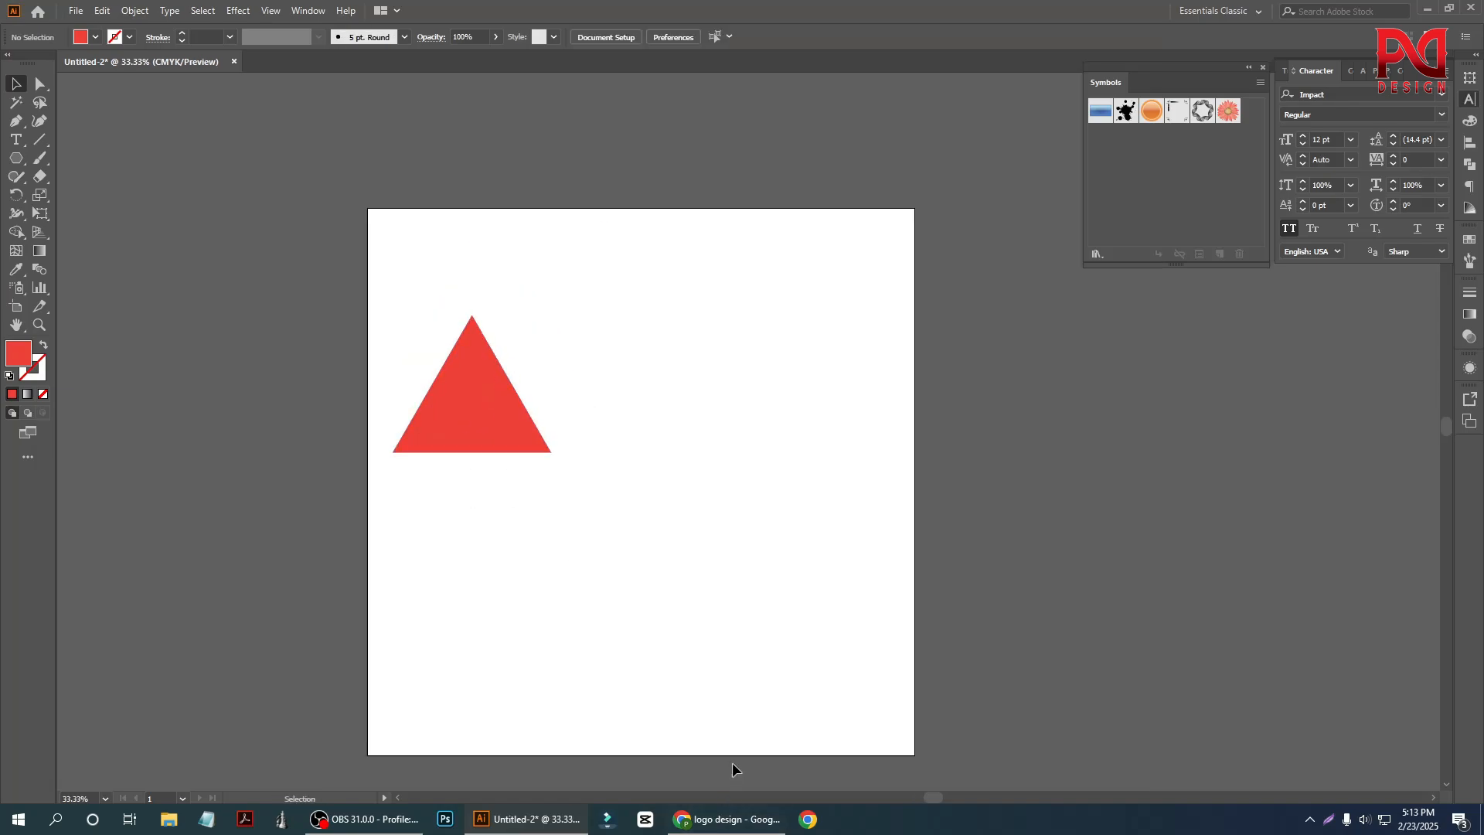
Copy the Freepik bird logo image from the Google results in Chrome and paste it beside the triangle in Illustrator.
left_click(727, 819)
right_click(921, 395)
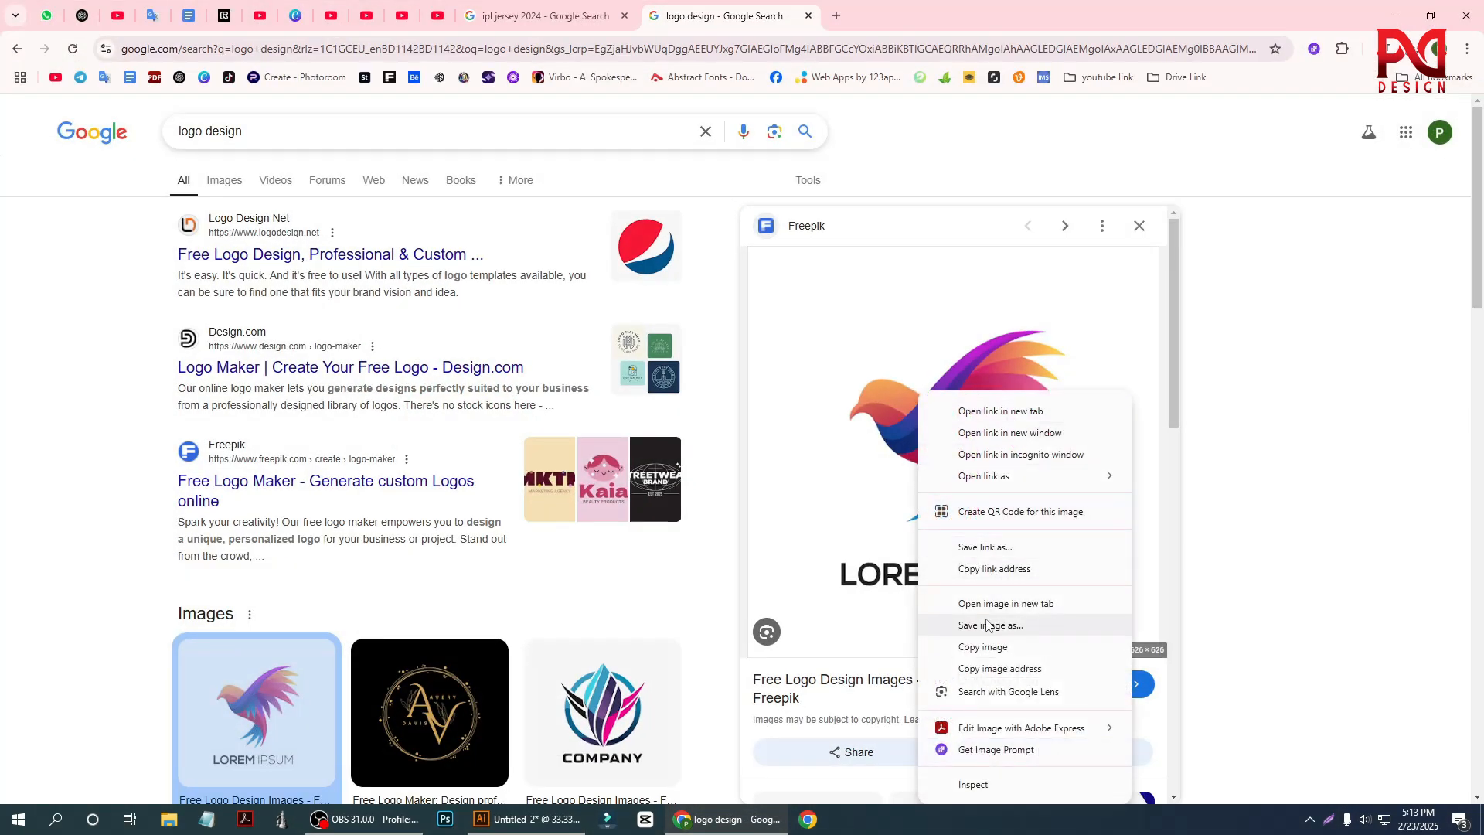
left_click(986, 647)
left_click(1397, 16)
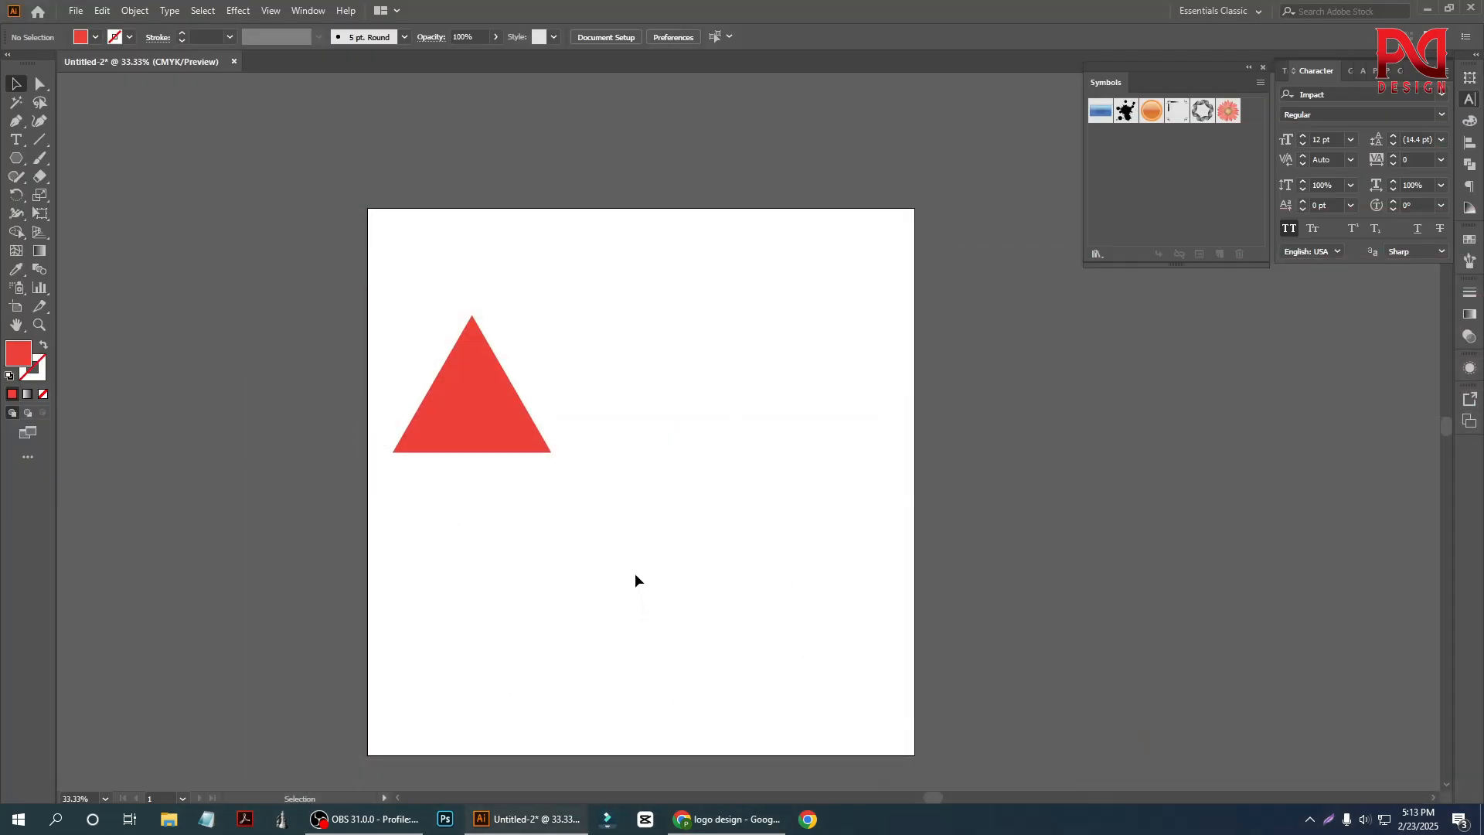
key("ctrl+v")
left_click_drag(702, 463, 688, 447)
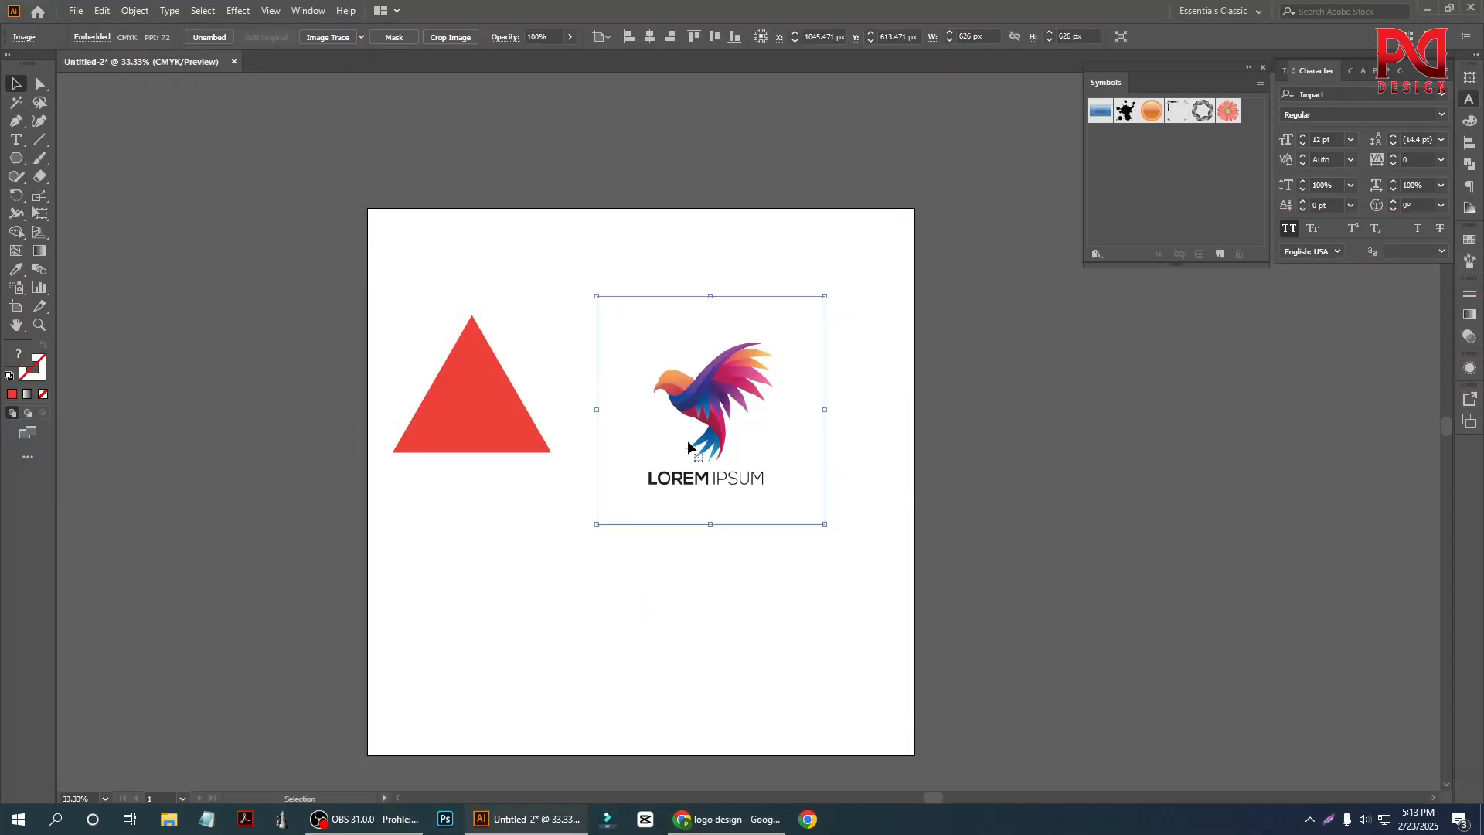
Trace the bird logo image with the Silhouettes preset and expand the tracing into paths.
left_click(362, 37)
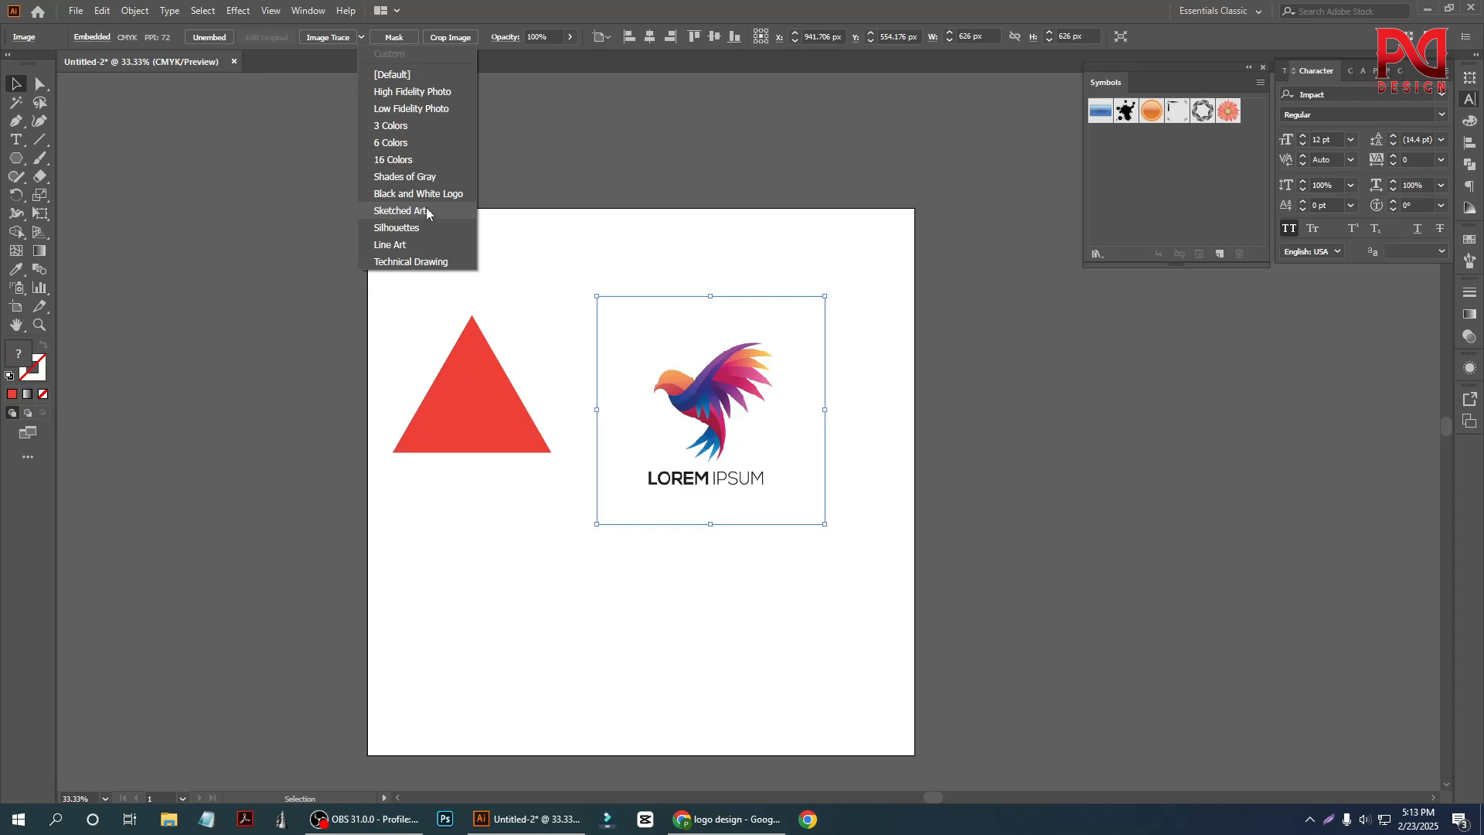
left_click(407, 229)
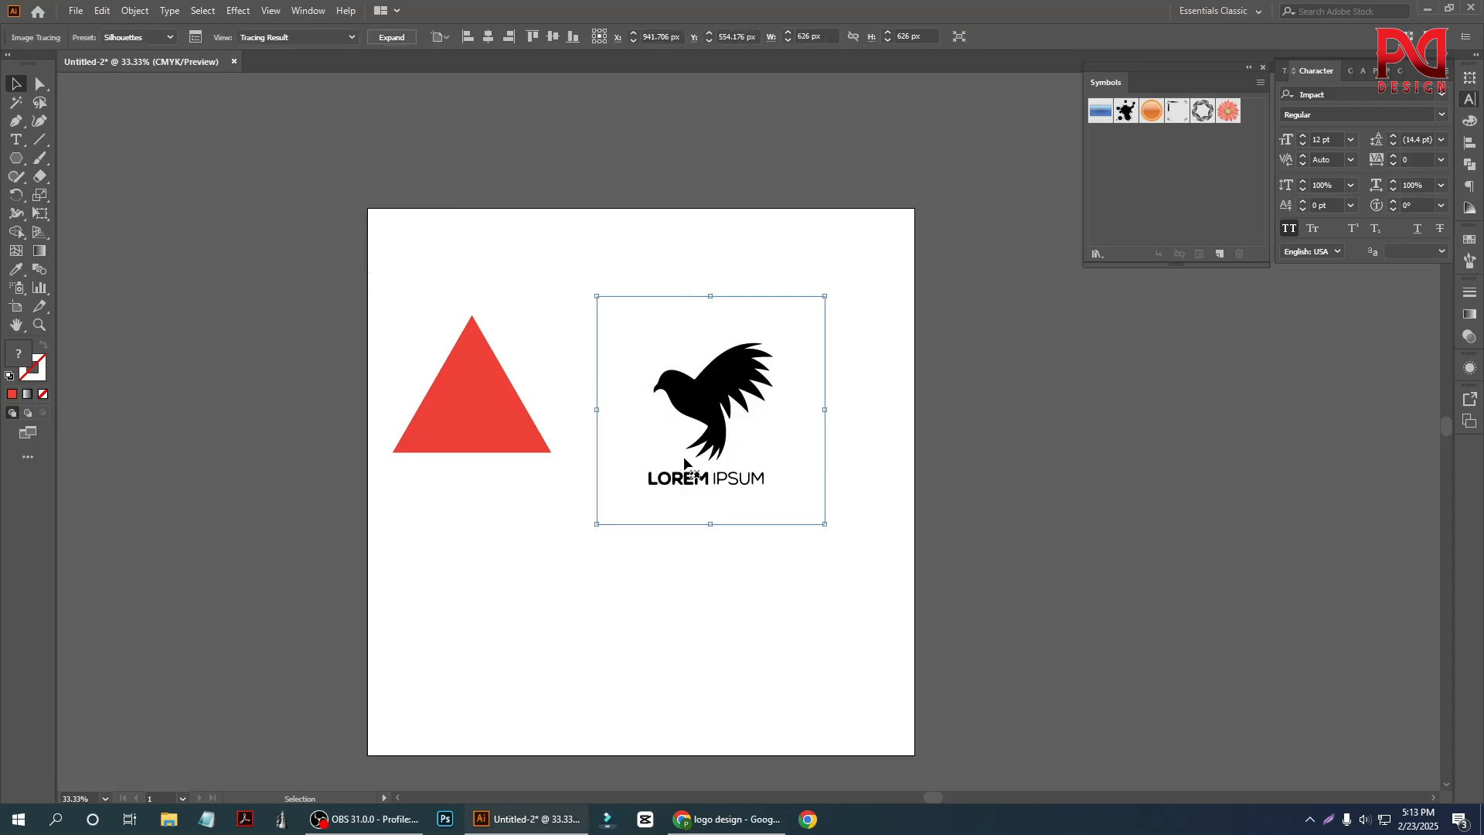
right_click(680, 370)
left_click(391, 37)
scroll(792, 507, "up", 1)
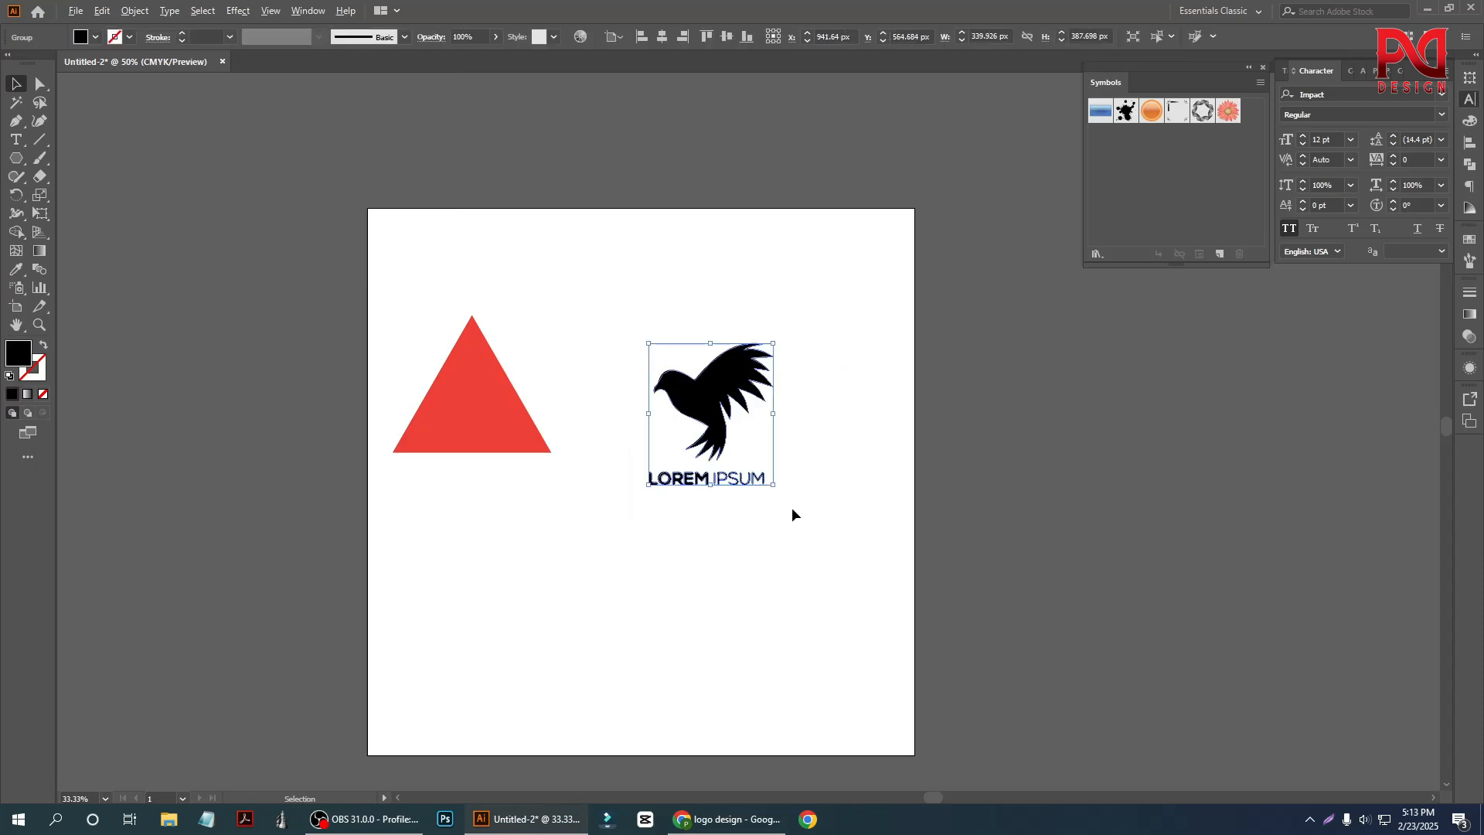
Ungroup the traced logo and delete its LOREM IPSUM text.
right_click(619, 333)
left_click(670, 458)
left_click(590, 623)
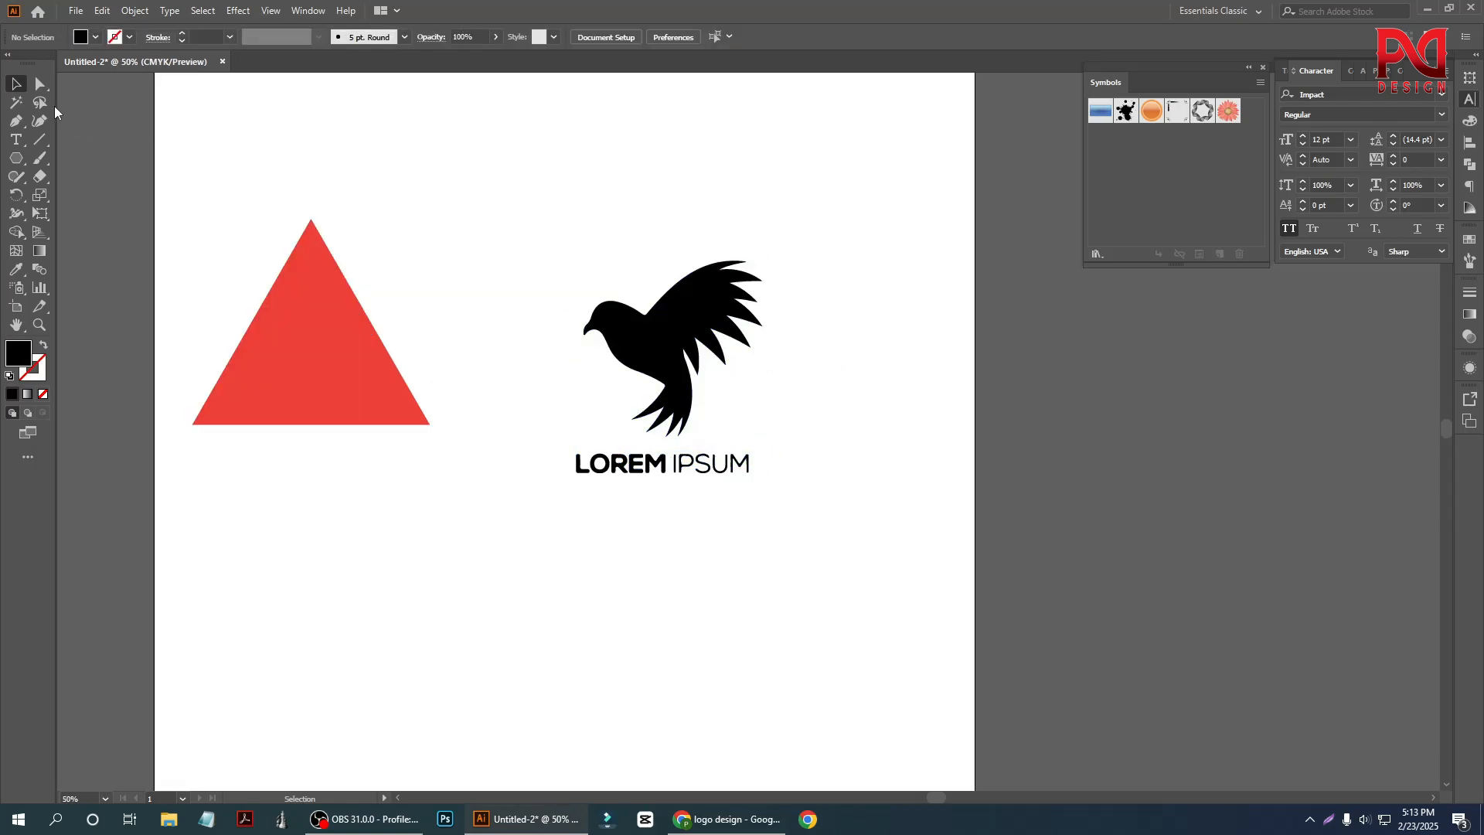
left_click_drag(535, 436, 814, 502)
left_click(539, 498)
left_click_drag(636, 478, 801, 530)
key("Delete")
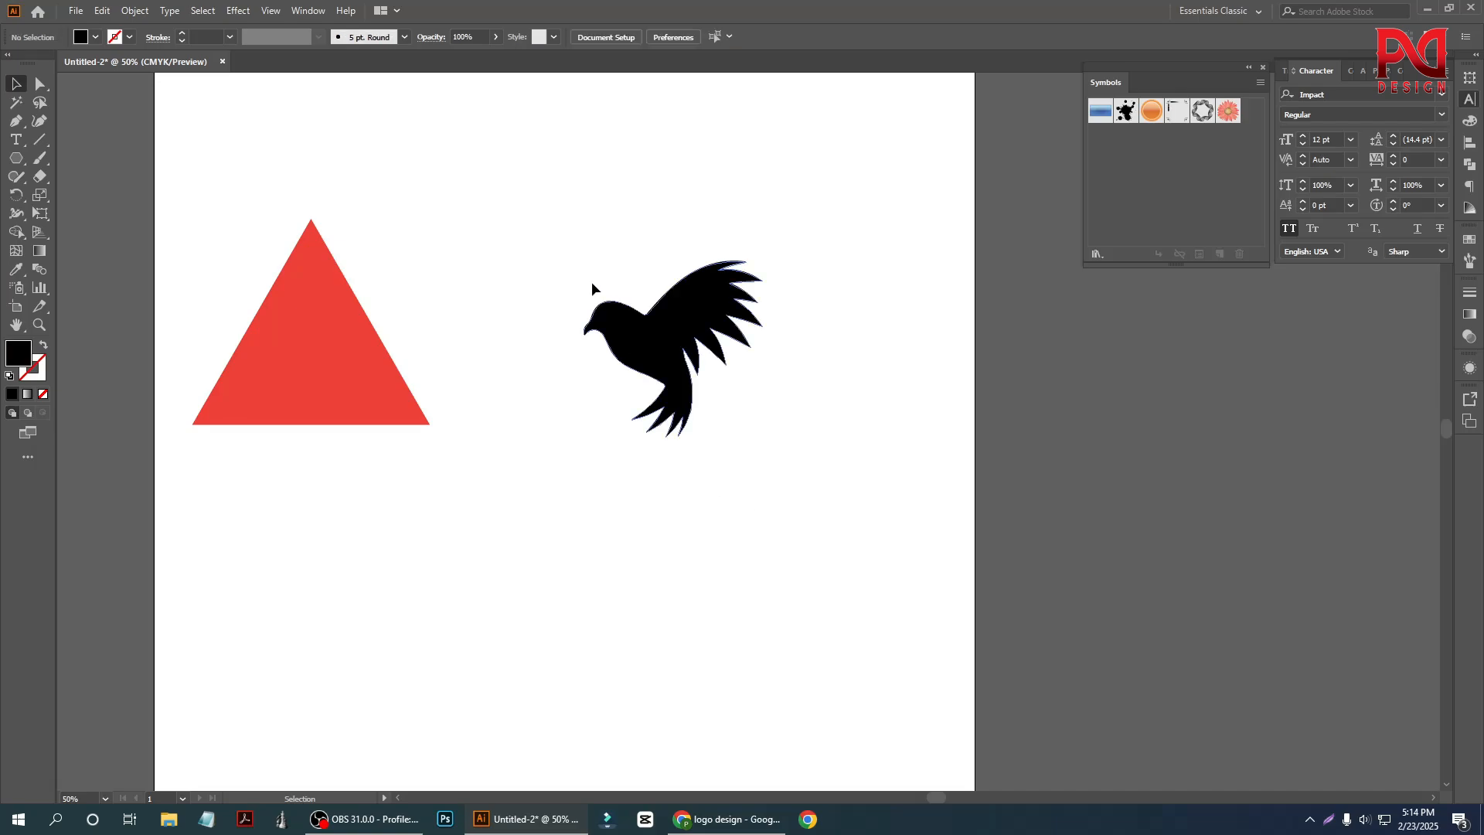
Scale the bird silhouette up to about 436 px by 429 px and move it close to the triangle.
left_click_drag(594, 287, 792, 459)
left_click(711, 490)
scroll(685, 446, "down", 1)
scroll(572, 419, "up", 1)
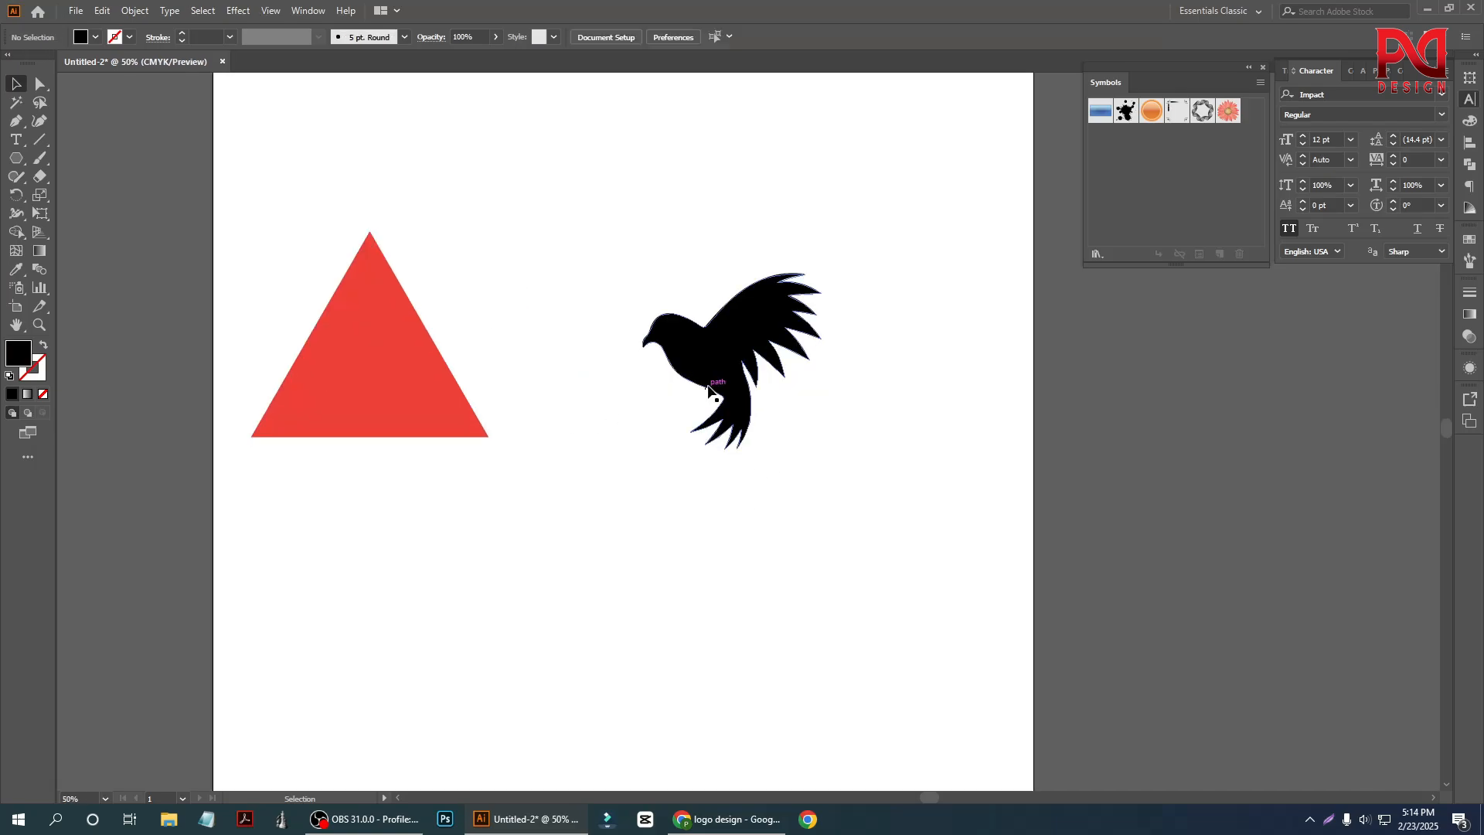
left_click_drag(707, 382, 638, 382)
left_click_drag(761, 449, 792, 477)
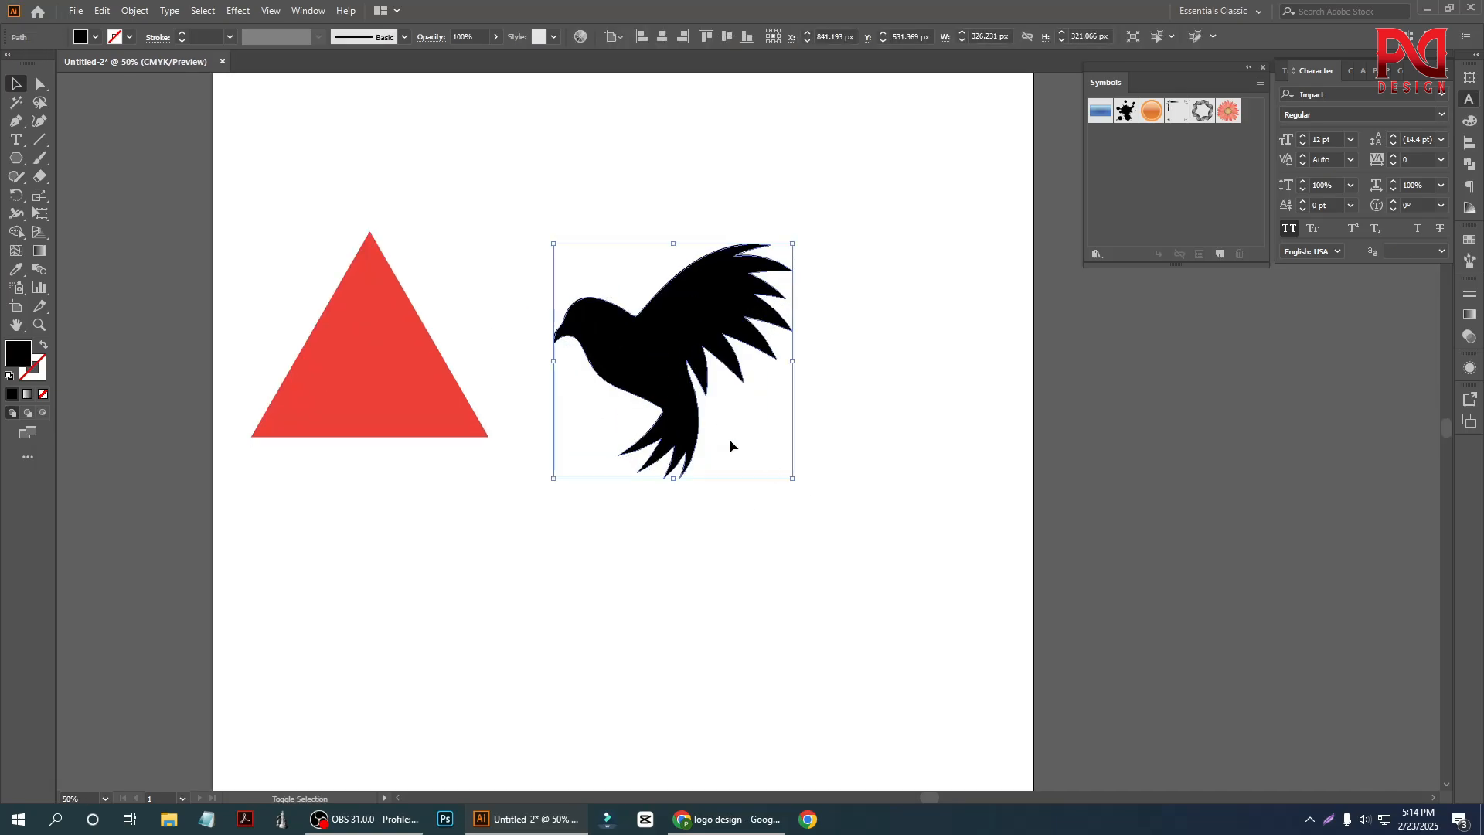
left_click_drag(678, 413, 576, 373)
left_click(595, 464)
scroll(495, 429, "down", 1)
scroll(371, 435, "up", 1)
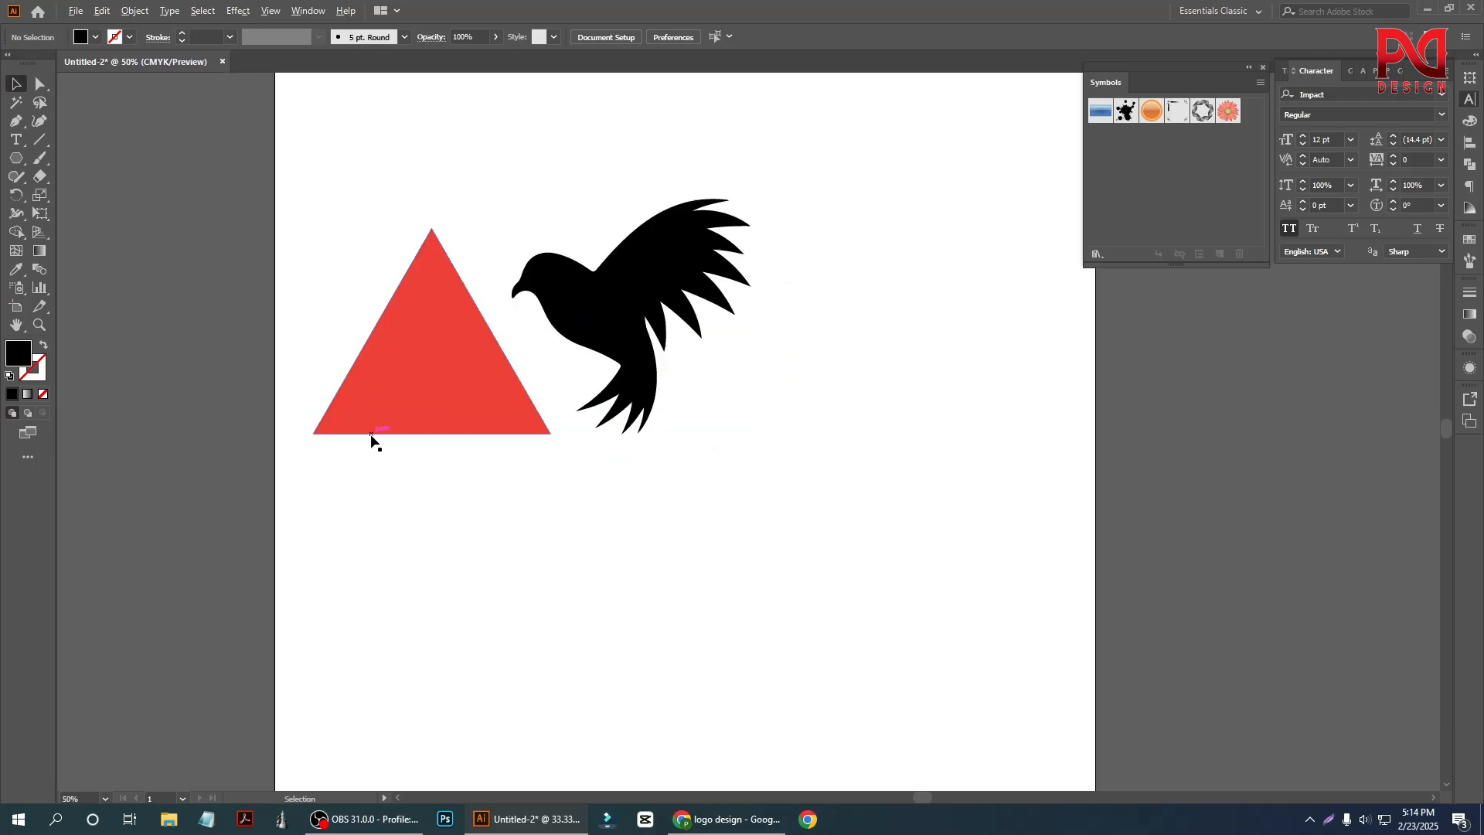
Adjust the spacing by shifting the triangle slightly left and the bird slightly down and right.
left_click_drag(413, 408, 387, 406)
left_click(546, 380)
left_click_drag(640, 305, 653, 330)
left_click(541, 480)
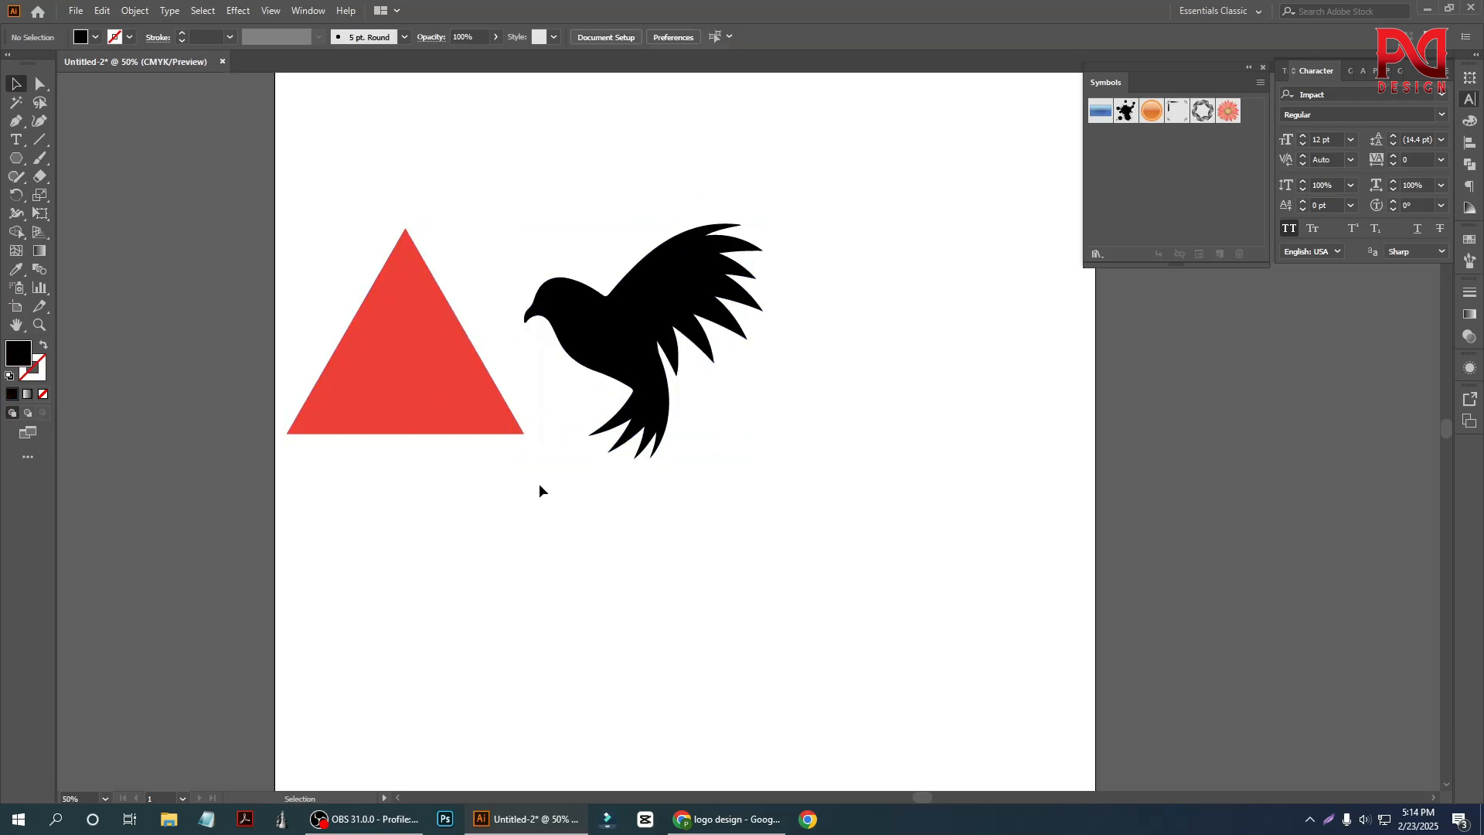
scroll(421, 455, "down", 1)
scroll(544, 506, "up", 1)
scroll(573, 494, "down", 1)
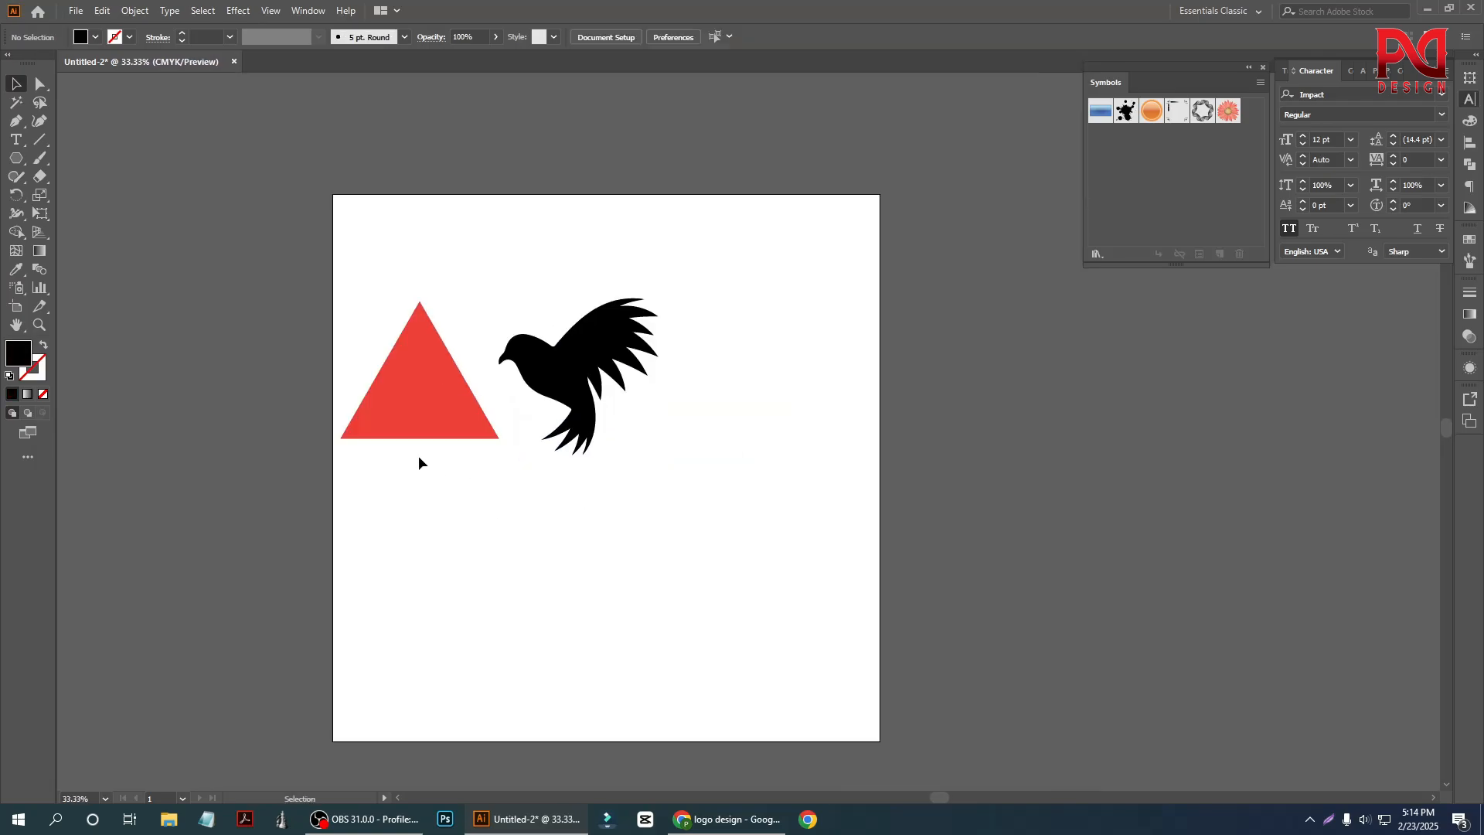
Change the triangle's fill to the orange swatch.
scroll(419, 457, "up", 1)
scroll(437, 507, "up", 1)
left_click(435, 436)
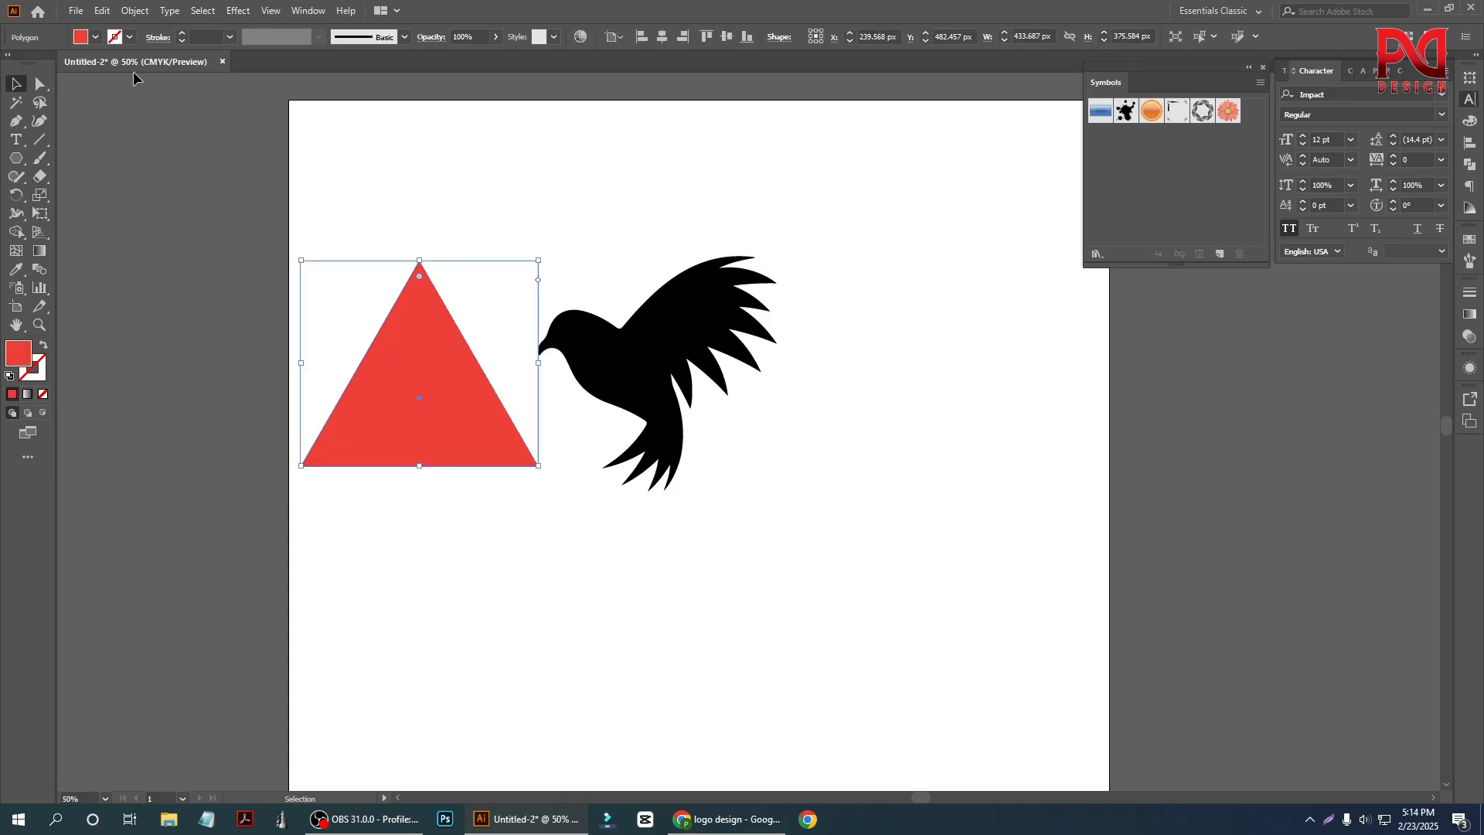
left_click(96, 37)
left_click(140, 64)
left_click(414, 226)
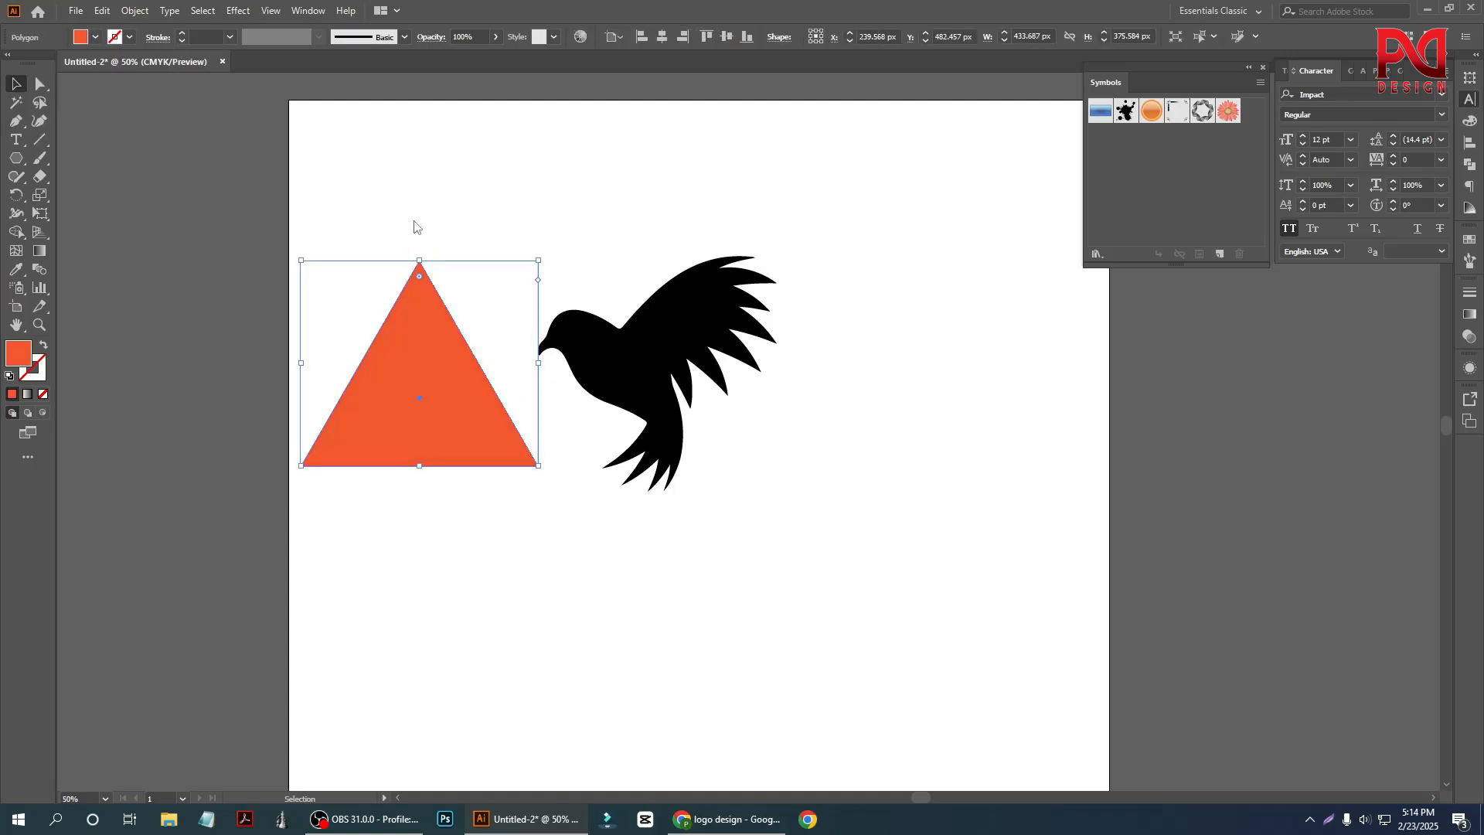
Change the bird silhouette's fill to the dark blue swatch and deselect it.
left_click(618, 369)
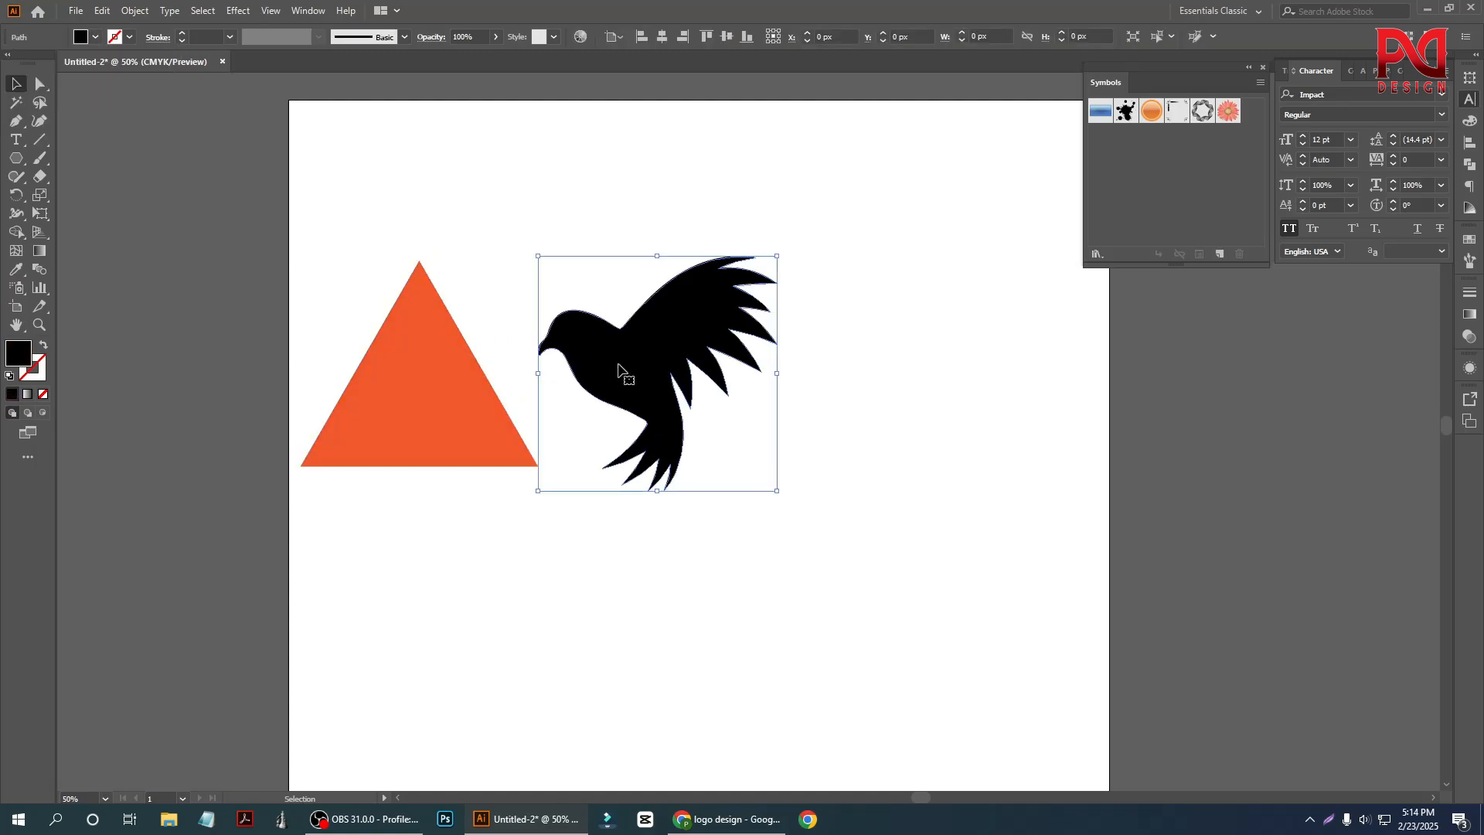
left_click(94, 37)
left_click(140, 65)
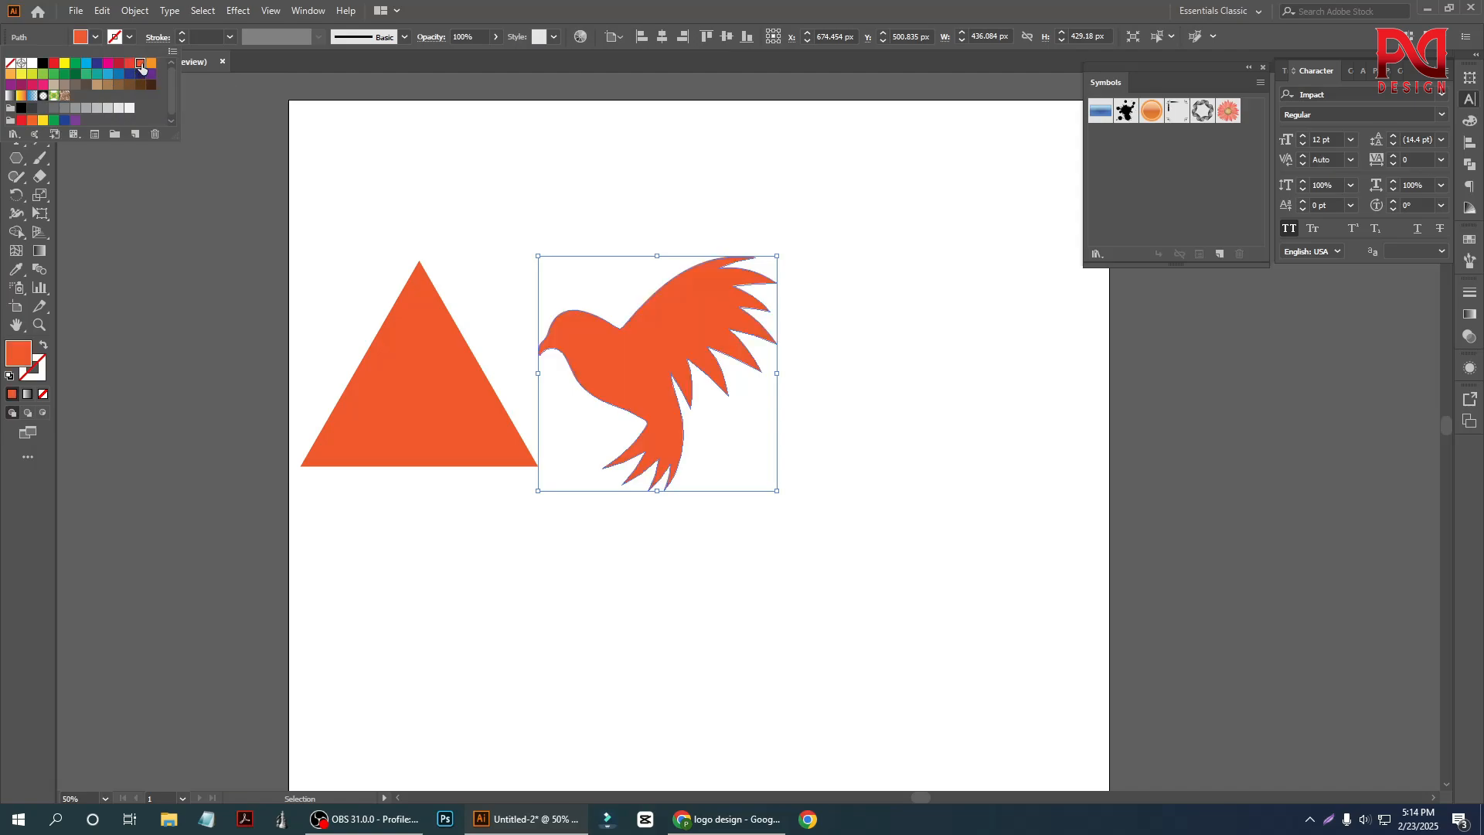
left_click(129, 64)
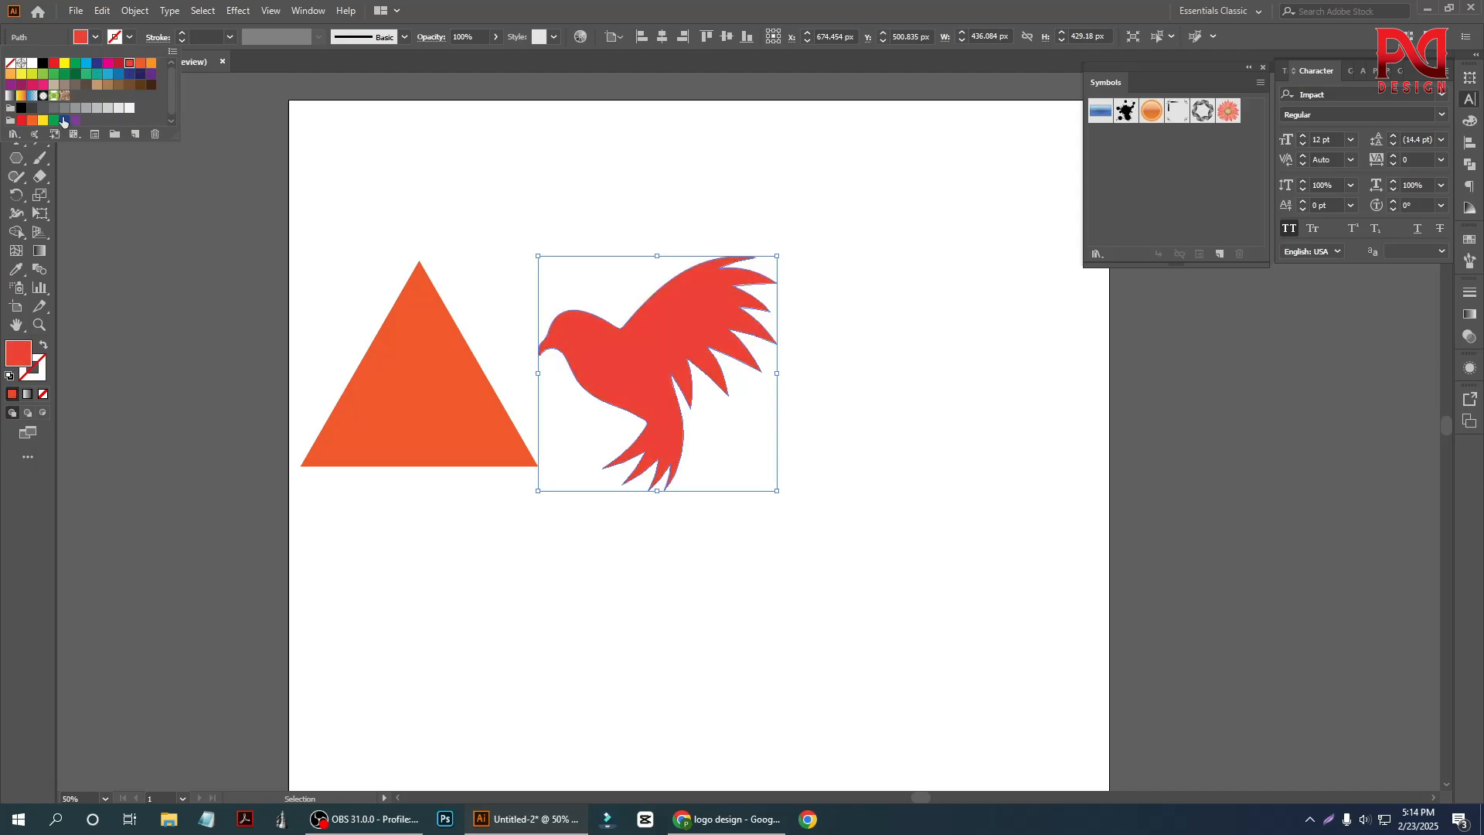
left_click(97, 67)
left_click(447, 215)
left_click(460, 240)
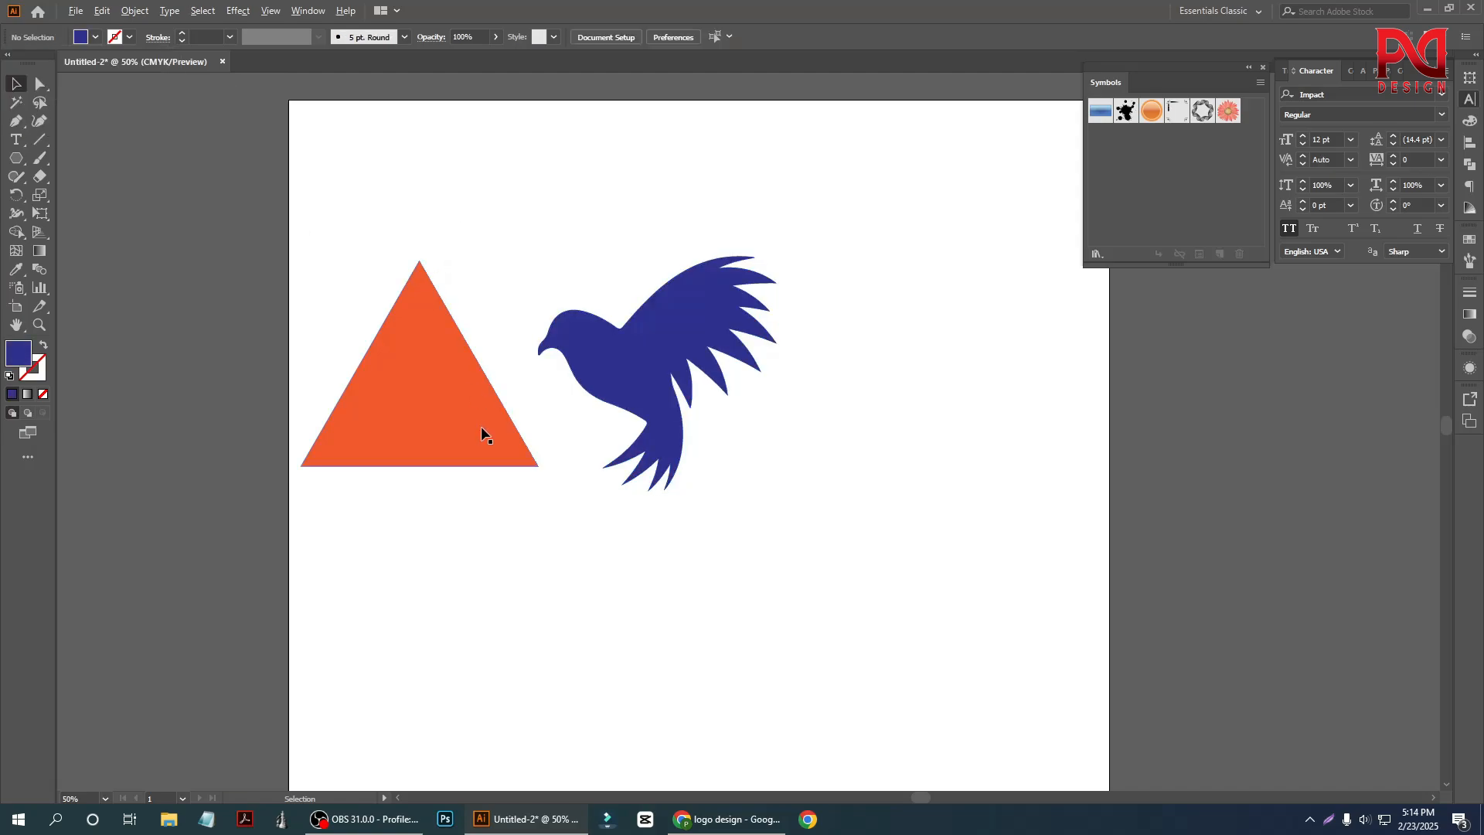
Run the Triangulator script on the orange triangle with a point density of 50.
scroll(480, 426, "down", 1)
scroll(394, 468, "up", 1)
scroll(332, 489, "down", 1)
scroll(341, 475, "up", 1)
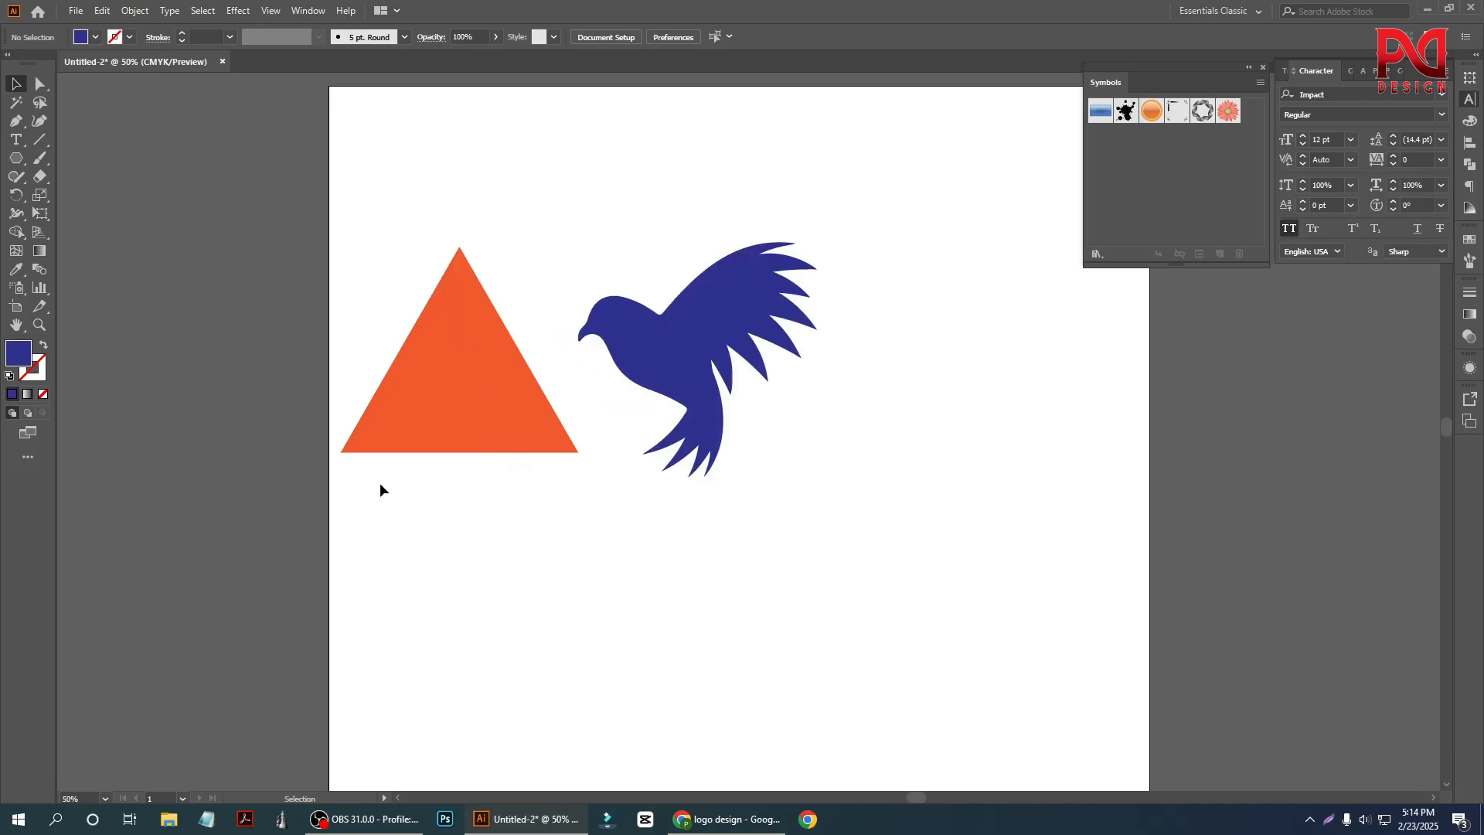
scroll(379, 483, "down", 1)
left_click(425, 422)
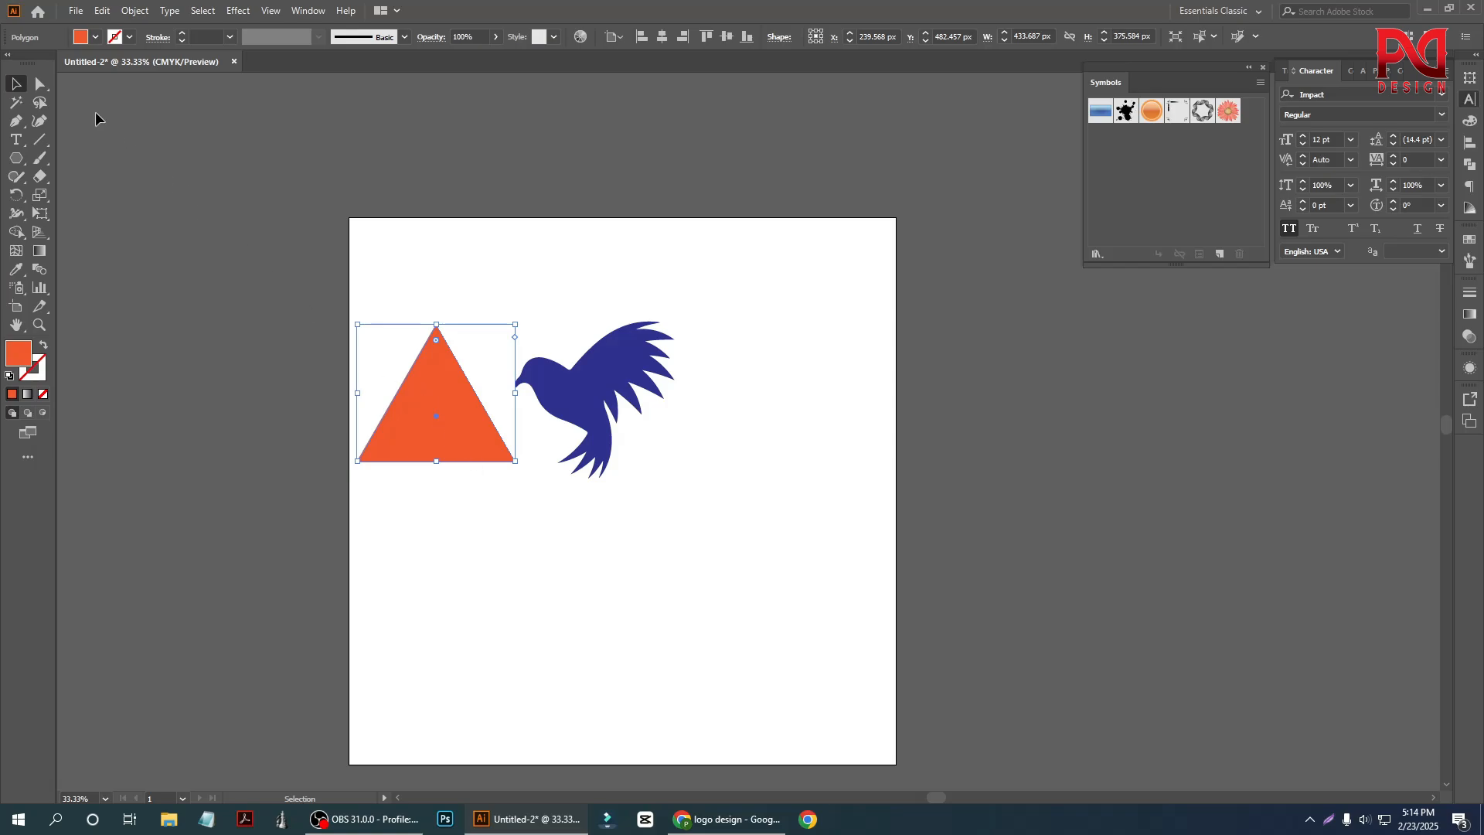
left_click(75, 12)
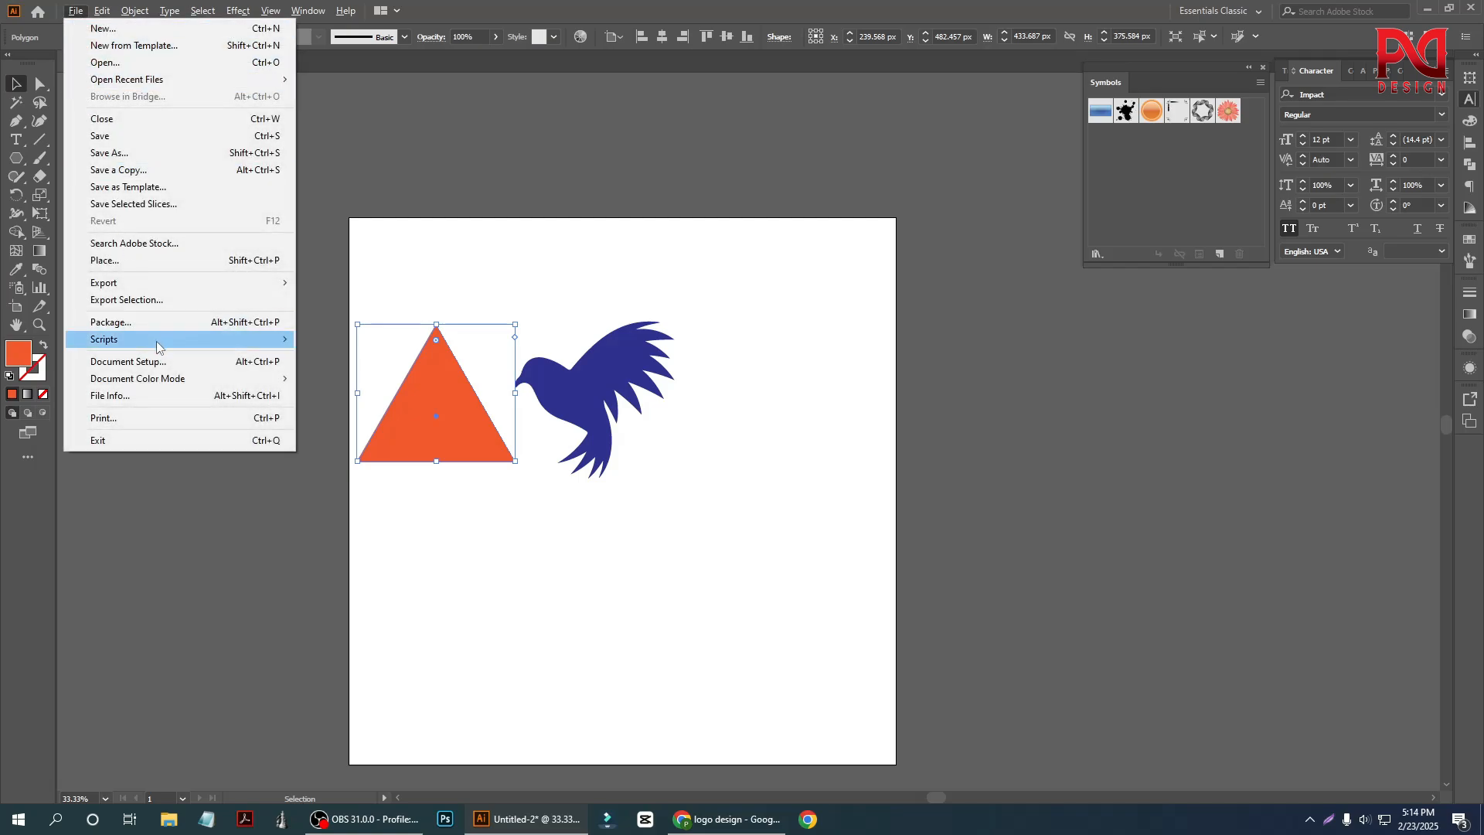
mouse_move(158, 345)
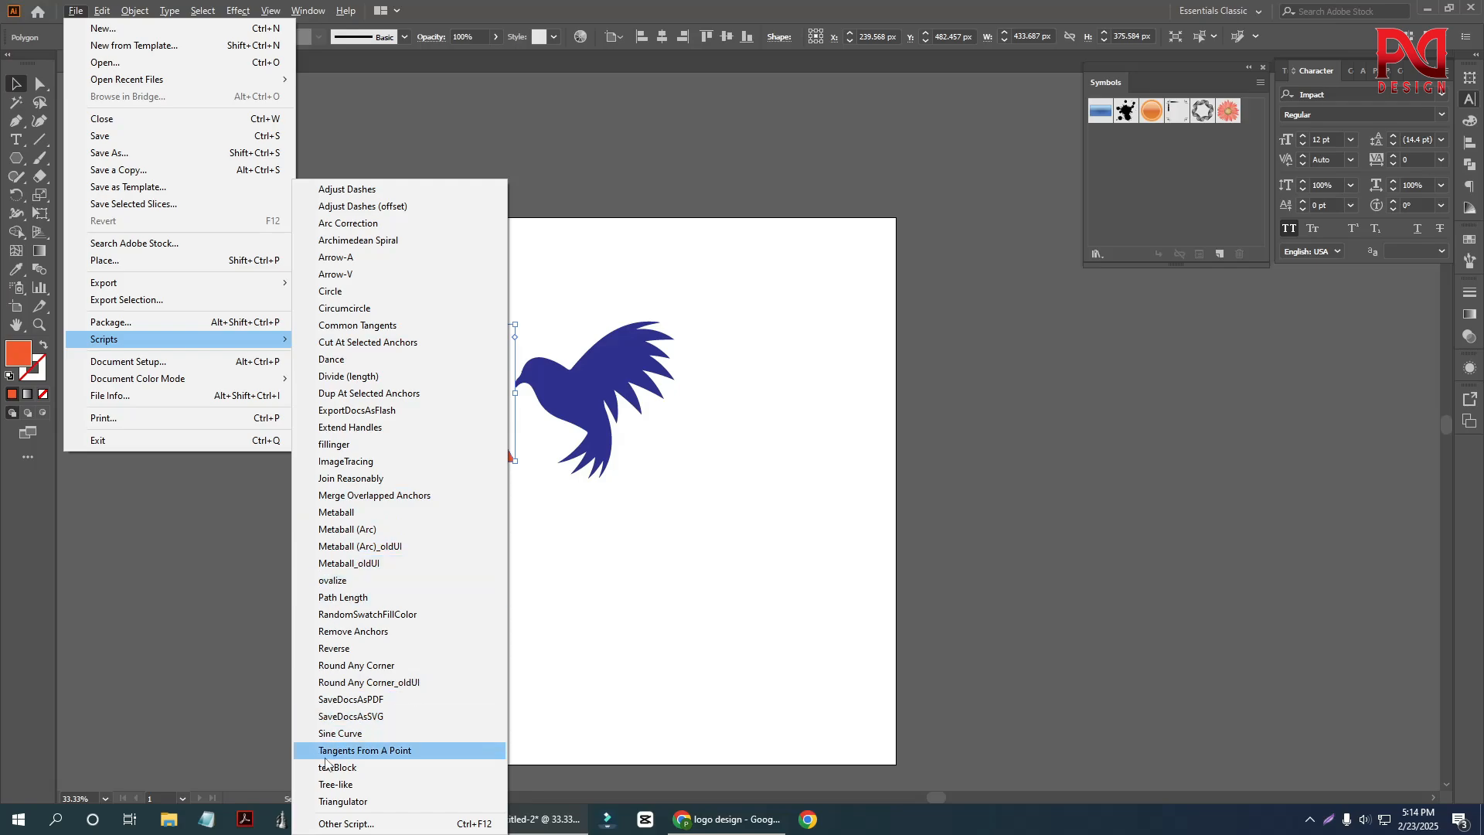
left_click(365, 804)
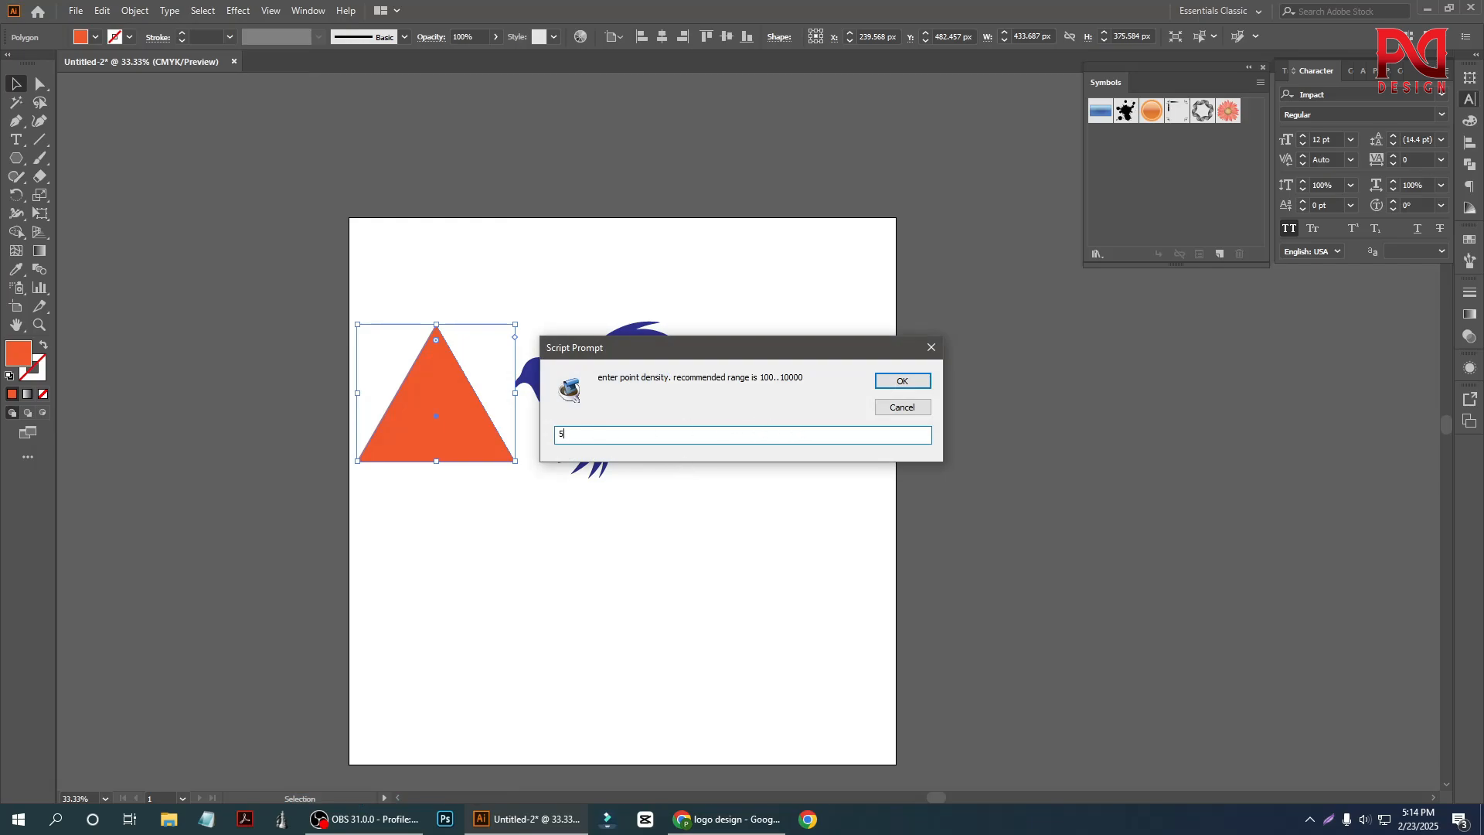
left_click(902, 382)
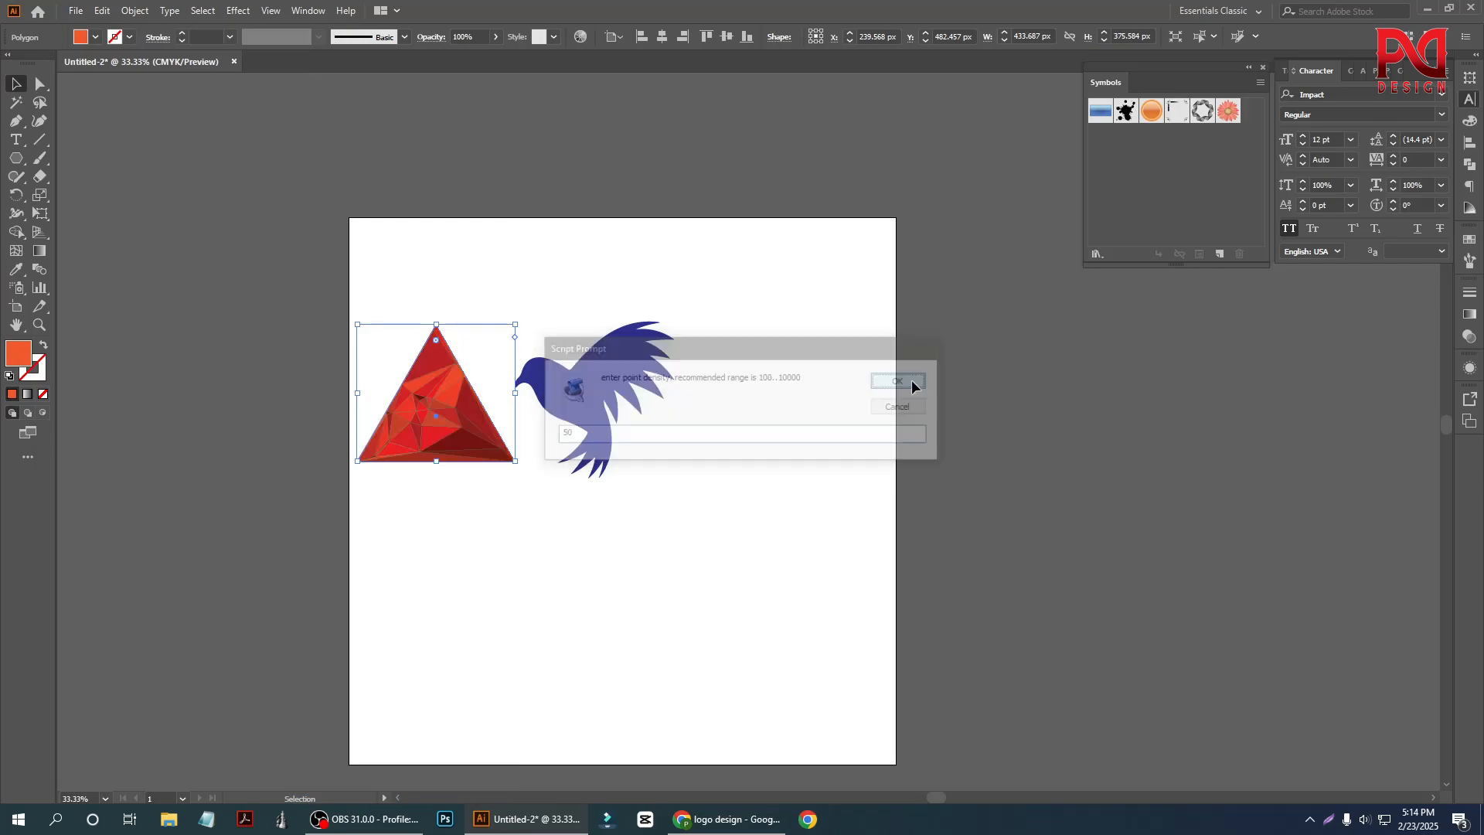
scroll(348, 468, "up", 2)
left_click(504, 484)
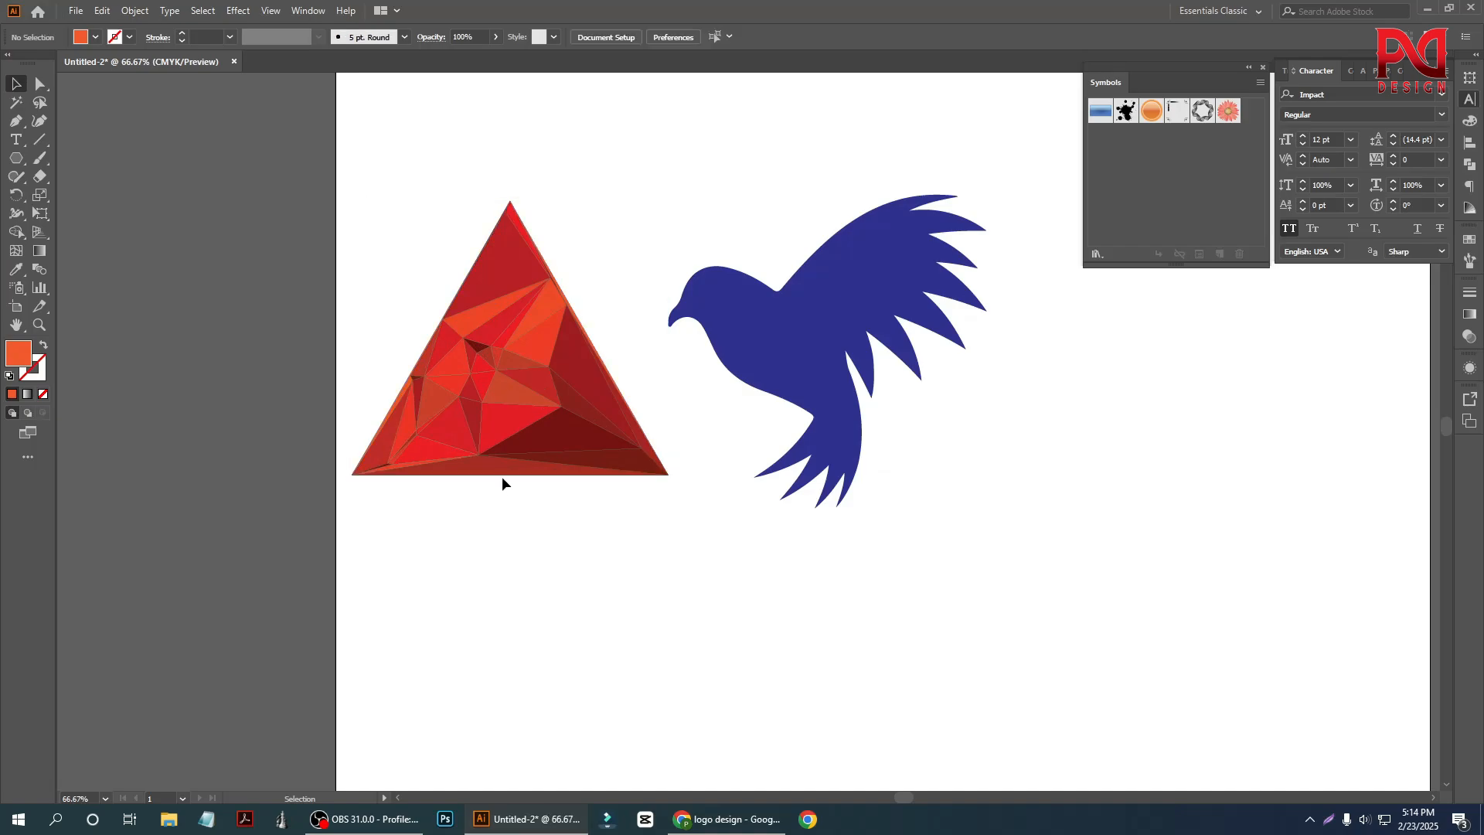
Examine the low-poly triangle and its facets next to the solid bird silhouette.
scroll(499, 476, "up", 1)
scroll(490, 464, "up", 1)
scroll(427, 434, "down", 1)
scroll(511, 402, "down", 1)
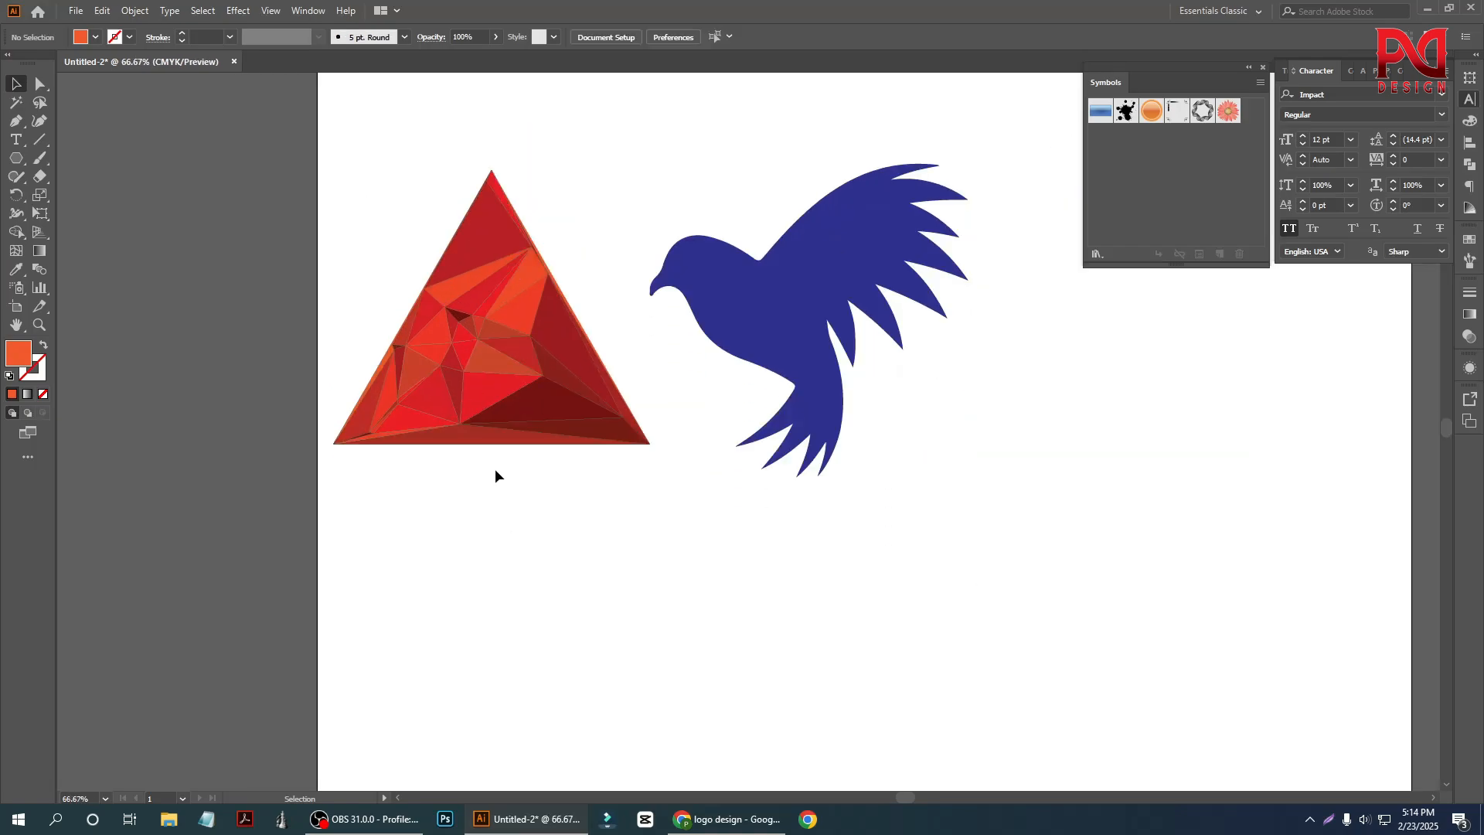
scroll(488, 349, "up", 1)
scroll(433, 565, "down", 2)
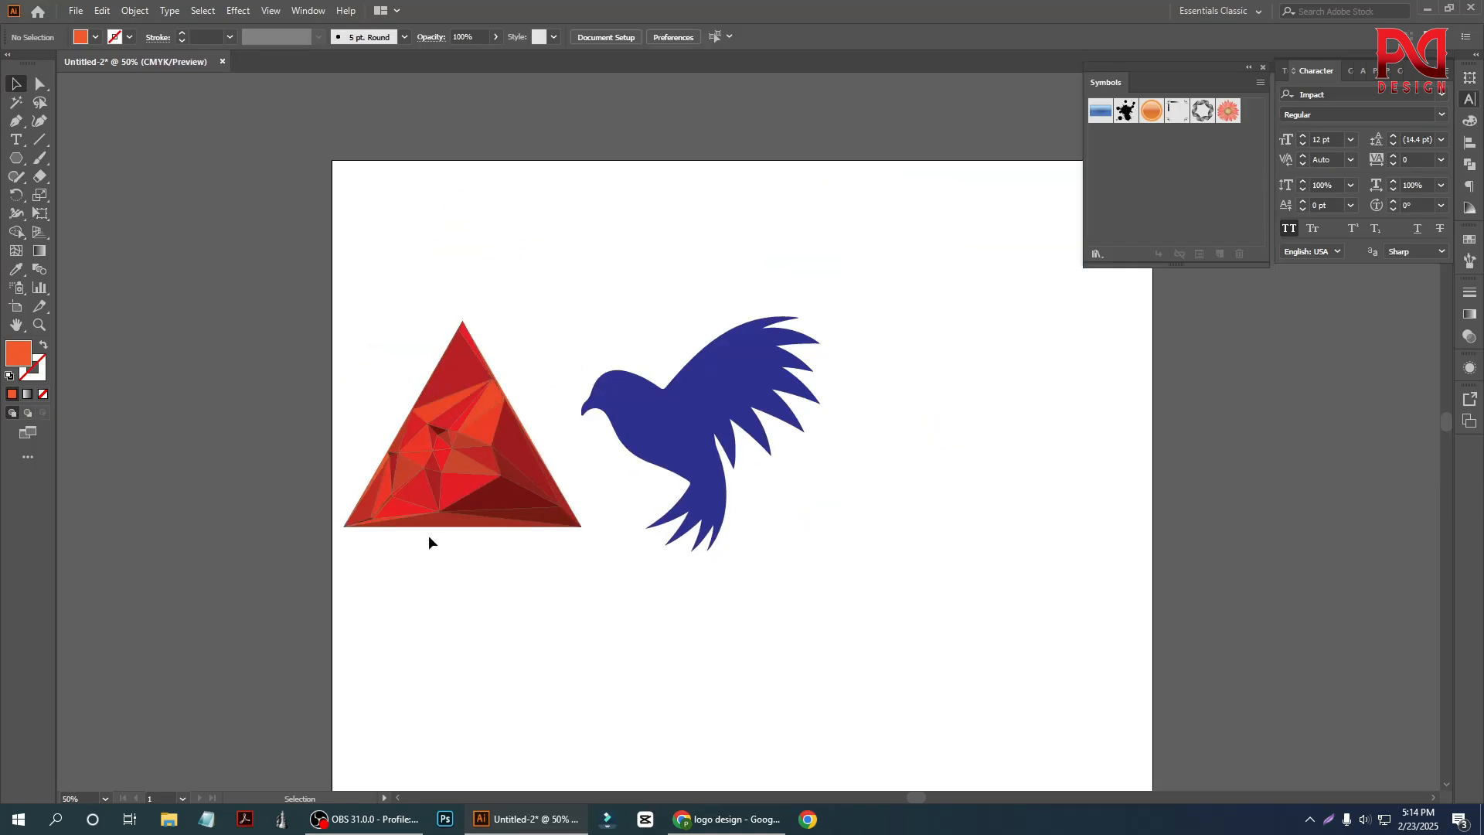
scroll(437, 525, "down", 2)
scroll(440, 504, "down", 1)
scroll(441, 495, "up", 1)
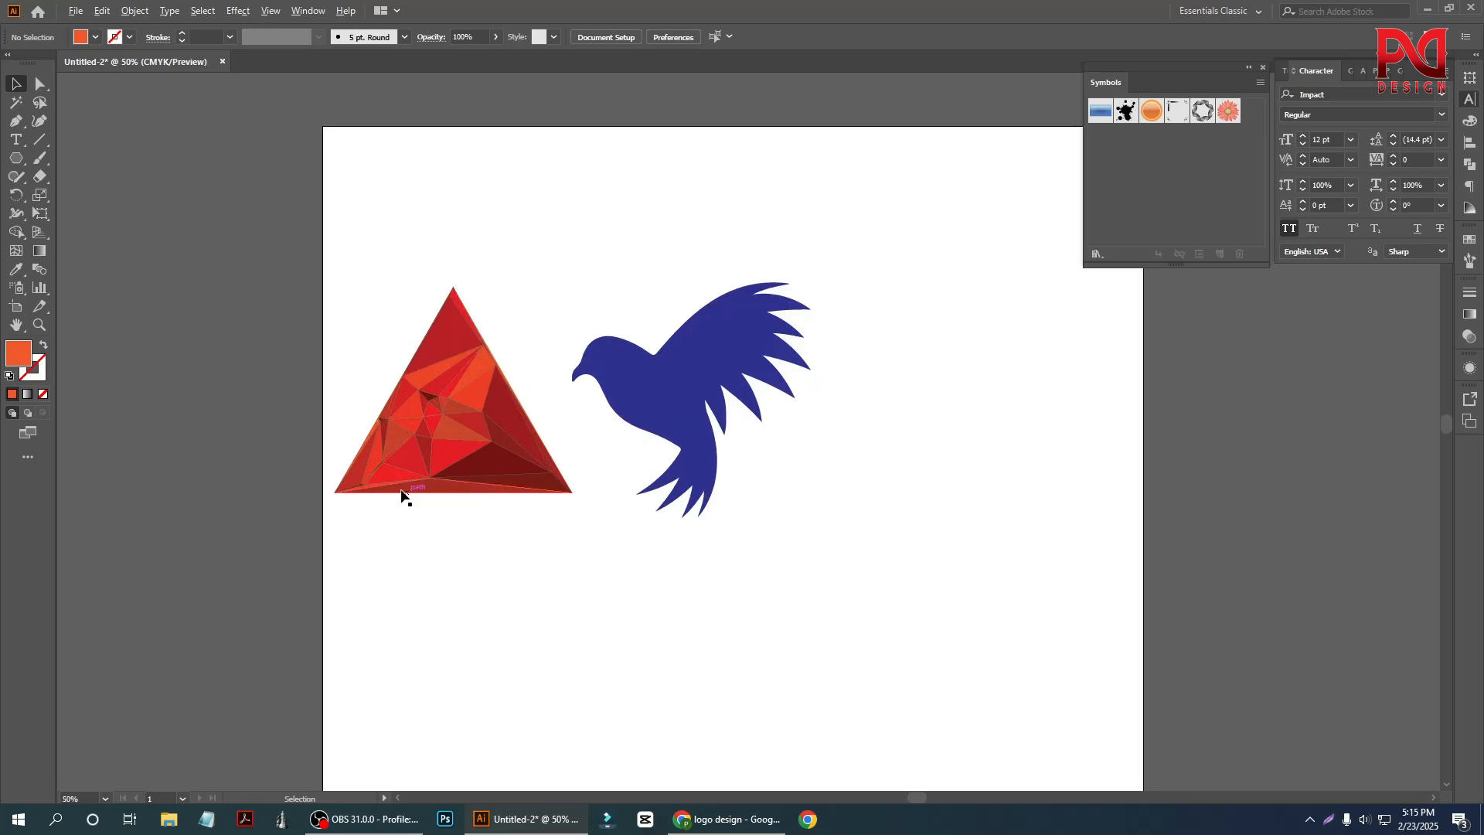
scroll(405, 497, "down", 1)
scroll(607, 504, "up", 1)
scroll(590, 495, "down", 1)
scroll(522, 462, "up", 1)
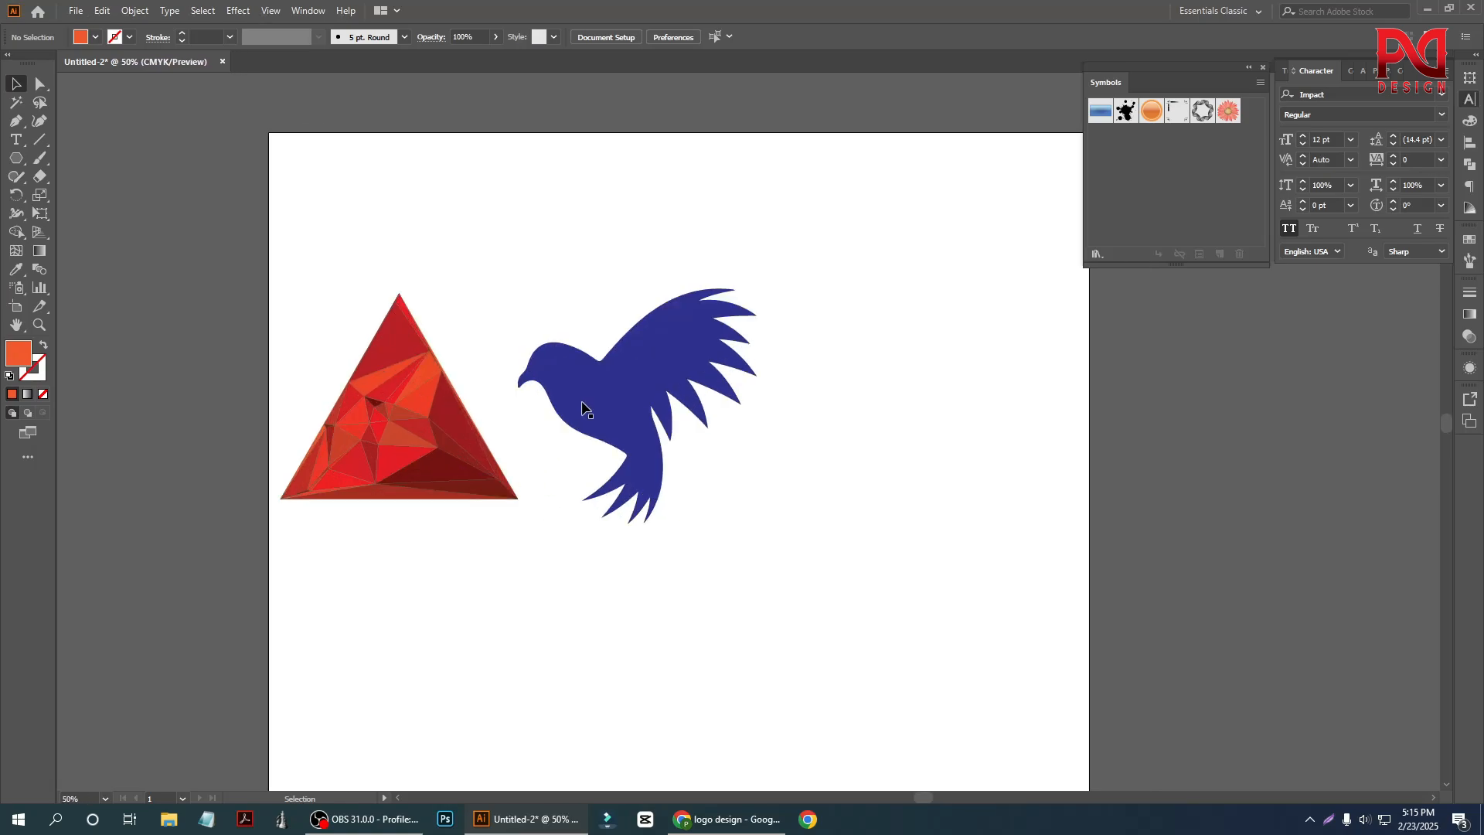
Run the Triangulator script on the dark blue bird silhouette with a point density of 100 and deselect it.
left_click(595, 396)
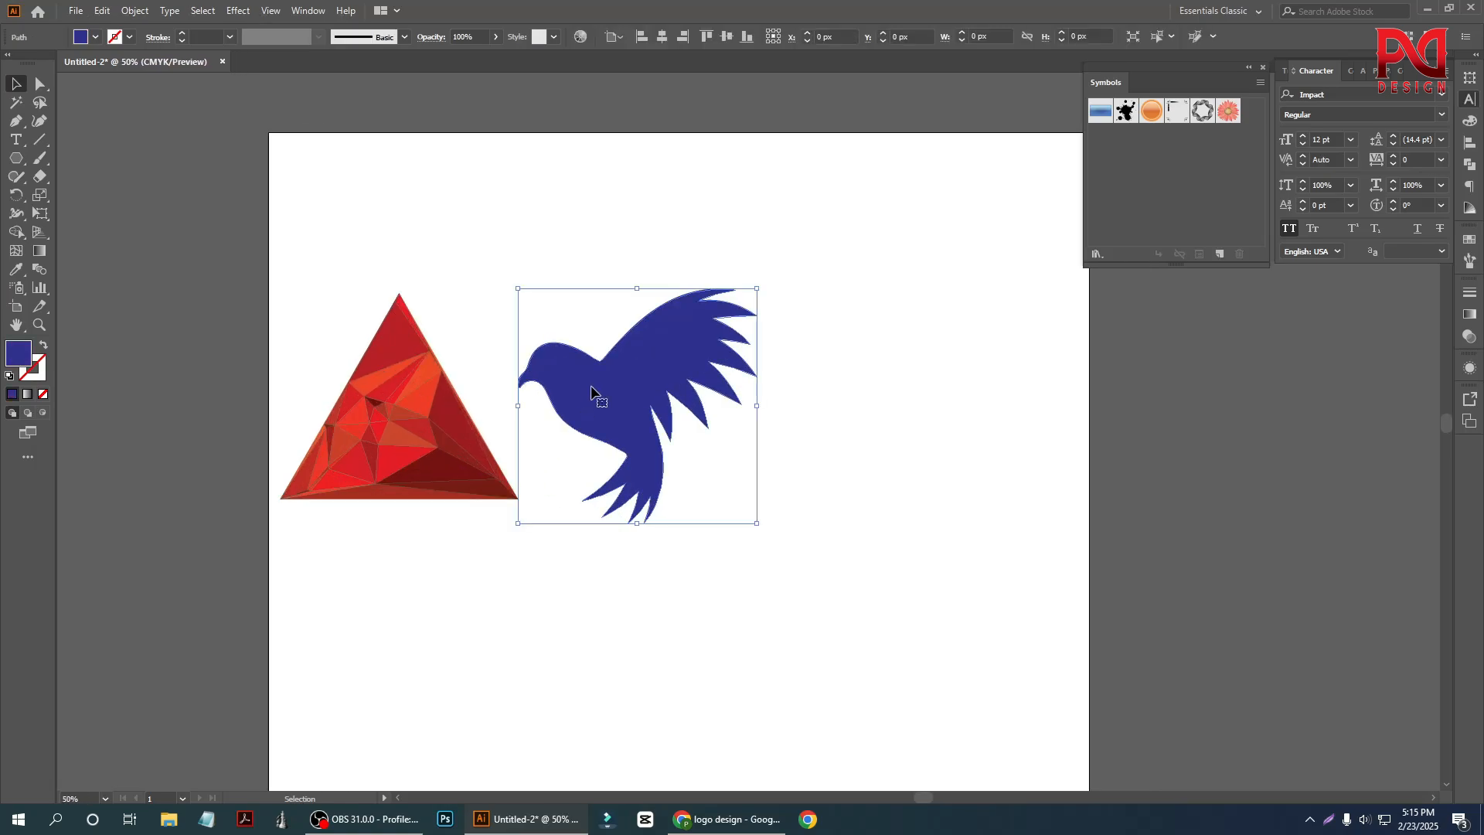
left_click(74, 13)
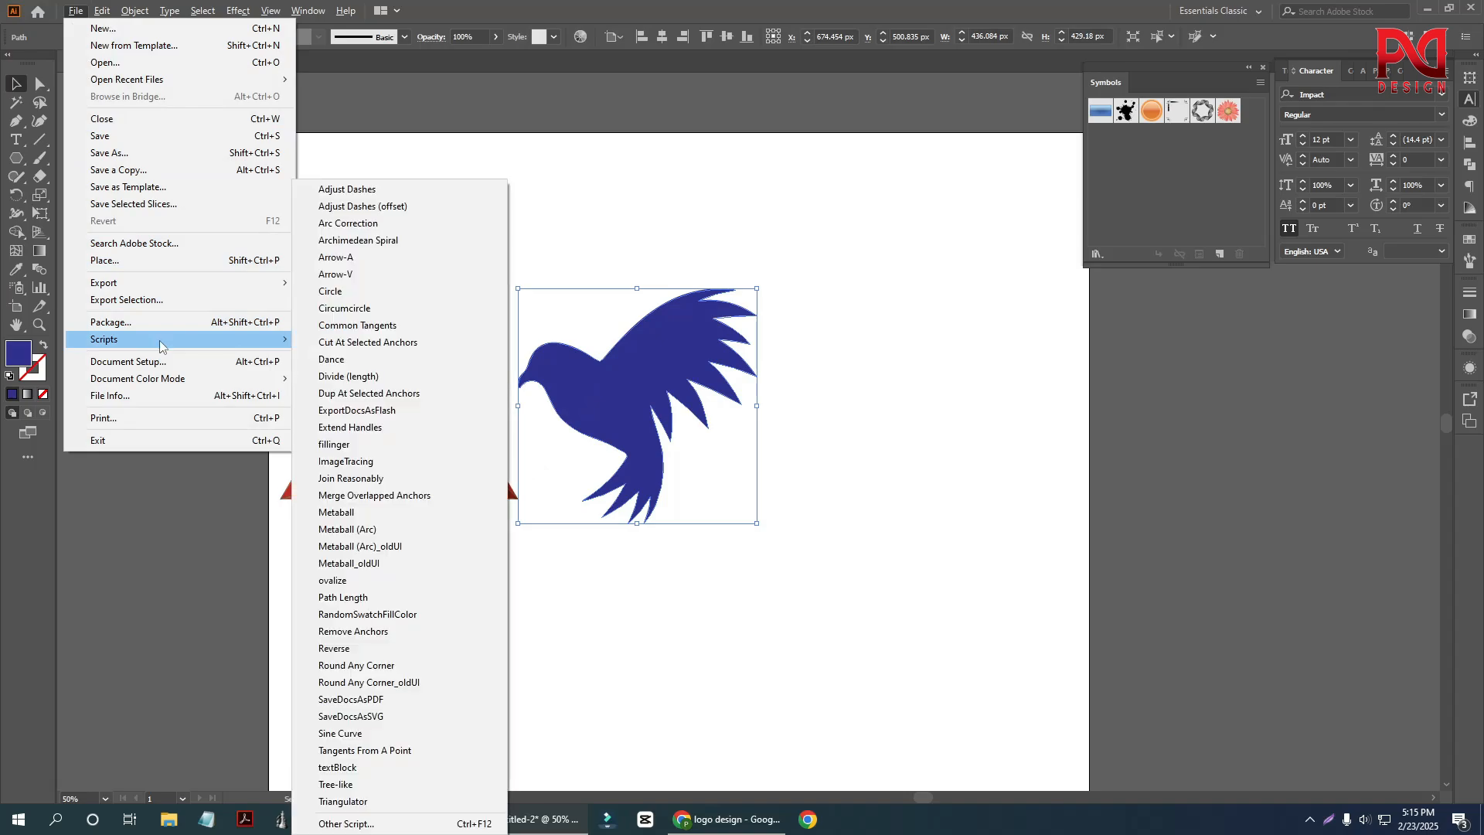
left_click(357, 801)
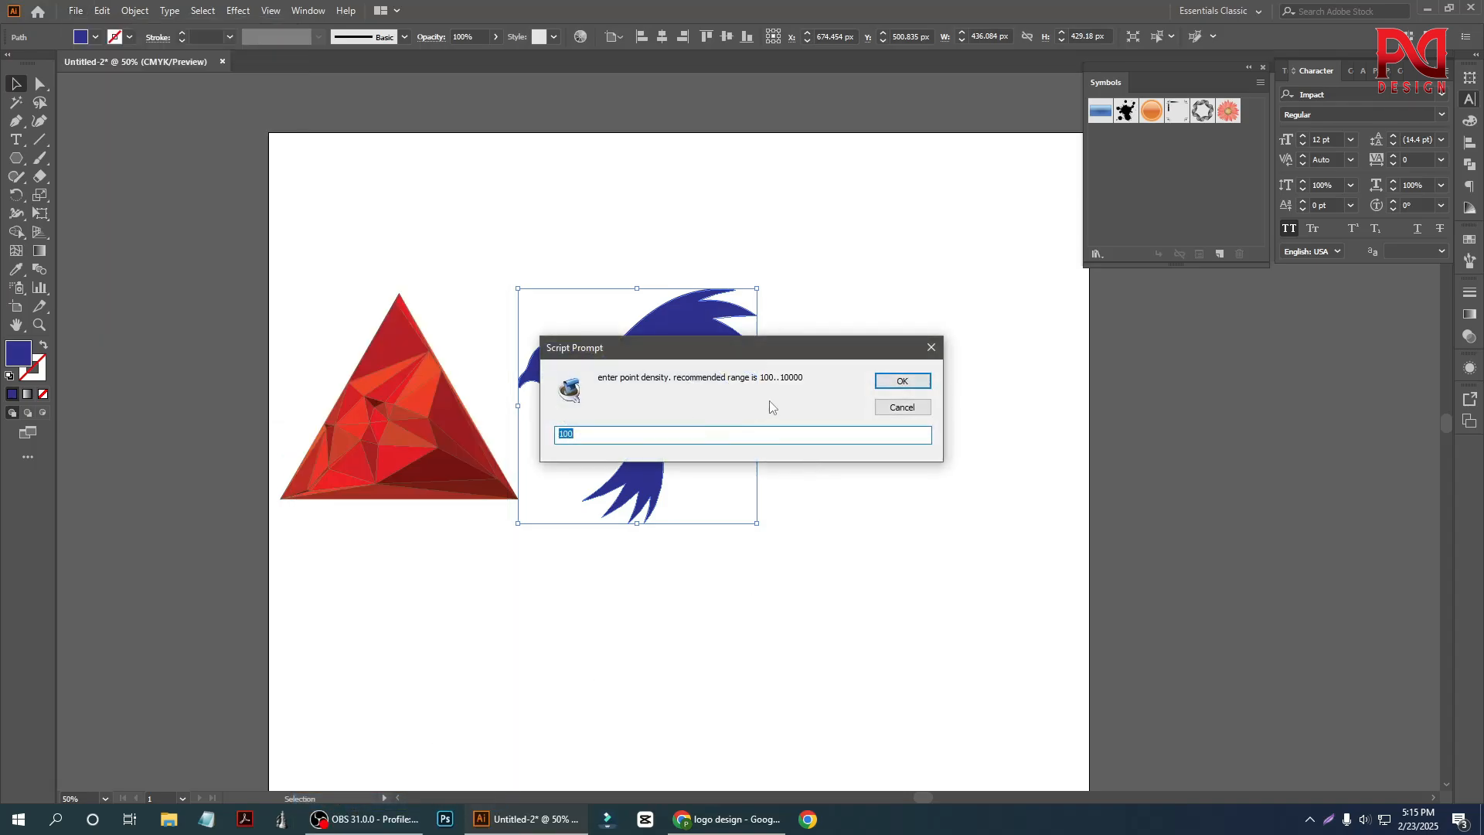
left_click(902, 381)
left_click(832, 299)
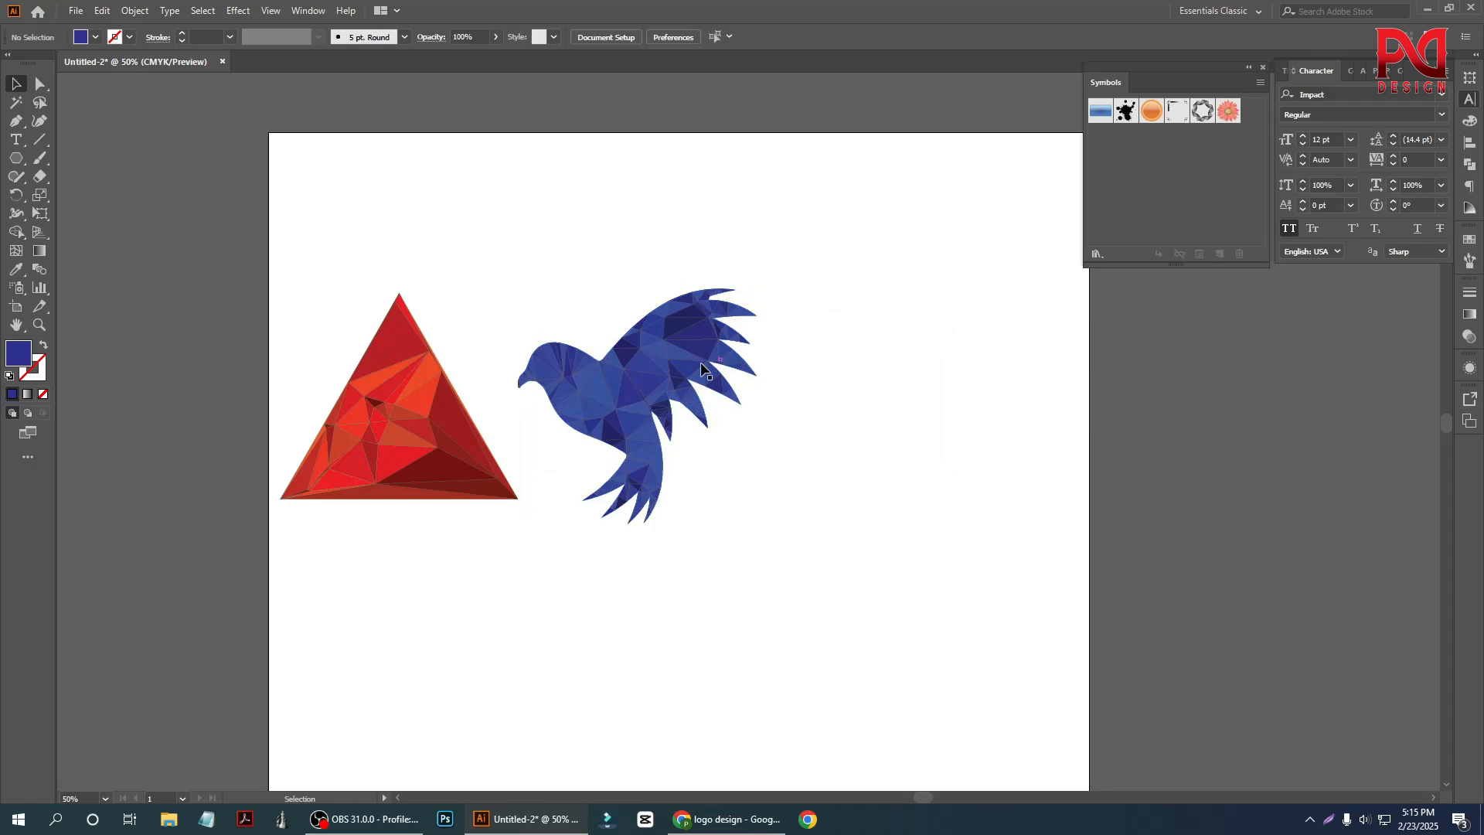
Inspect the facets of the triangulated bird up close.
scroll(616, 363, "up", 2)
scroll(565, 425, "up", 1)
scroll(520, 431, "down", 2)
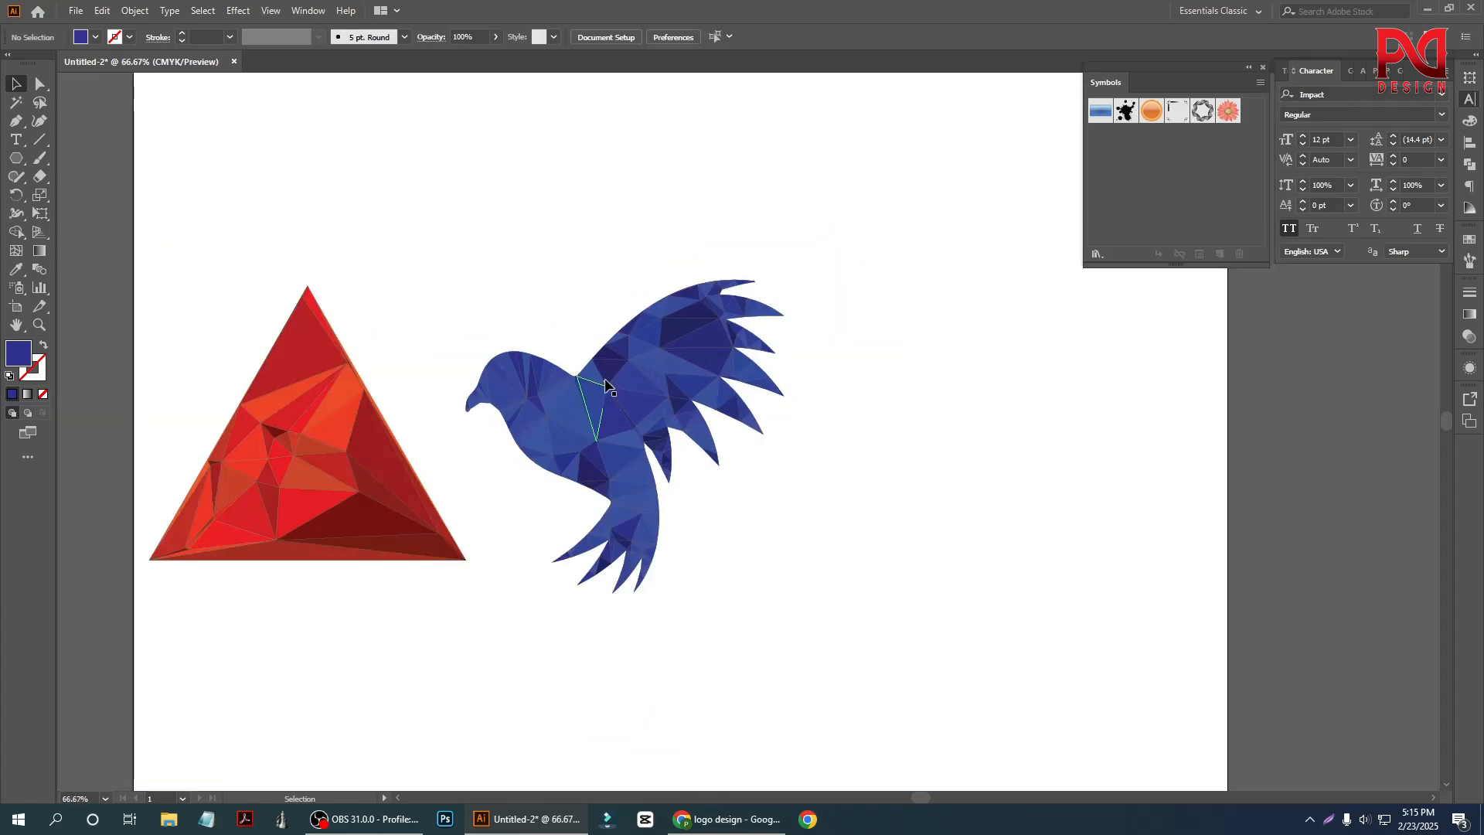
scroll(570, 294, "down", 1)
left_click_drag(493, 219, 717, 422)
left_click(685, 400)
scroll(674, 390, "up", 1)
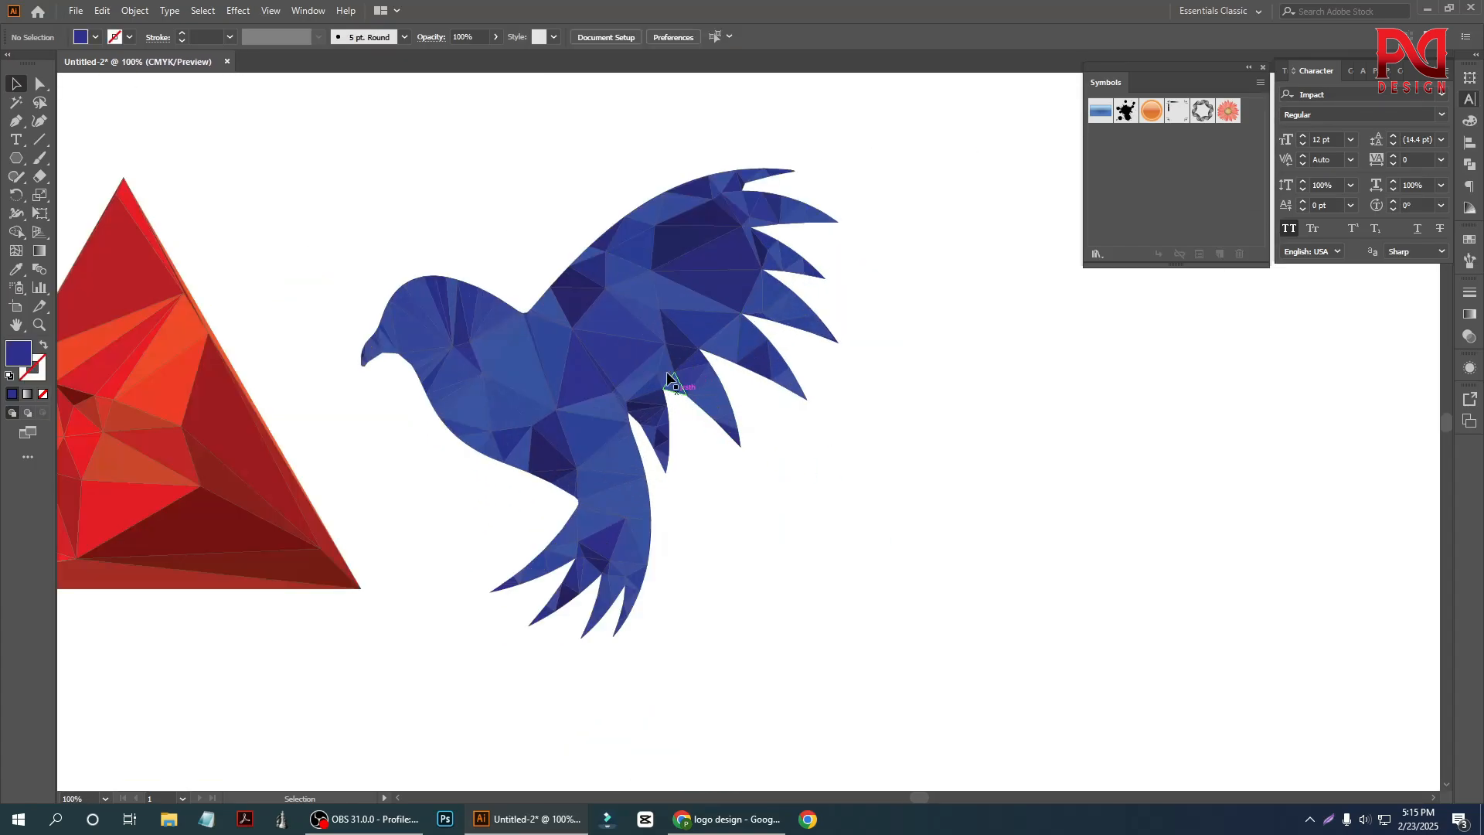
Select a single triangular facet at the base of the bird's wing and fill it with the magenta swatch.
left_click(40, 84)
scroll(606, 352, "up", 1)
left_click(606, 338)
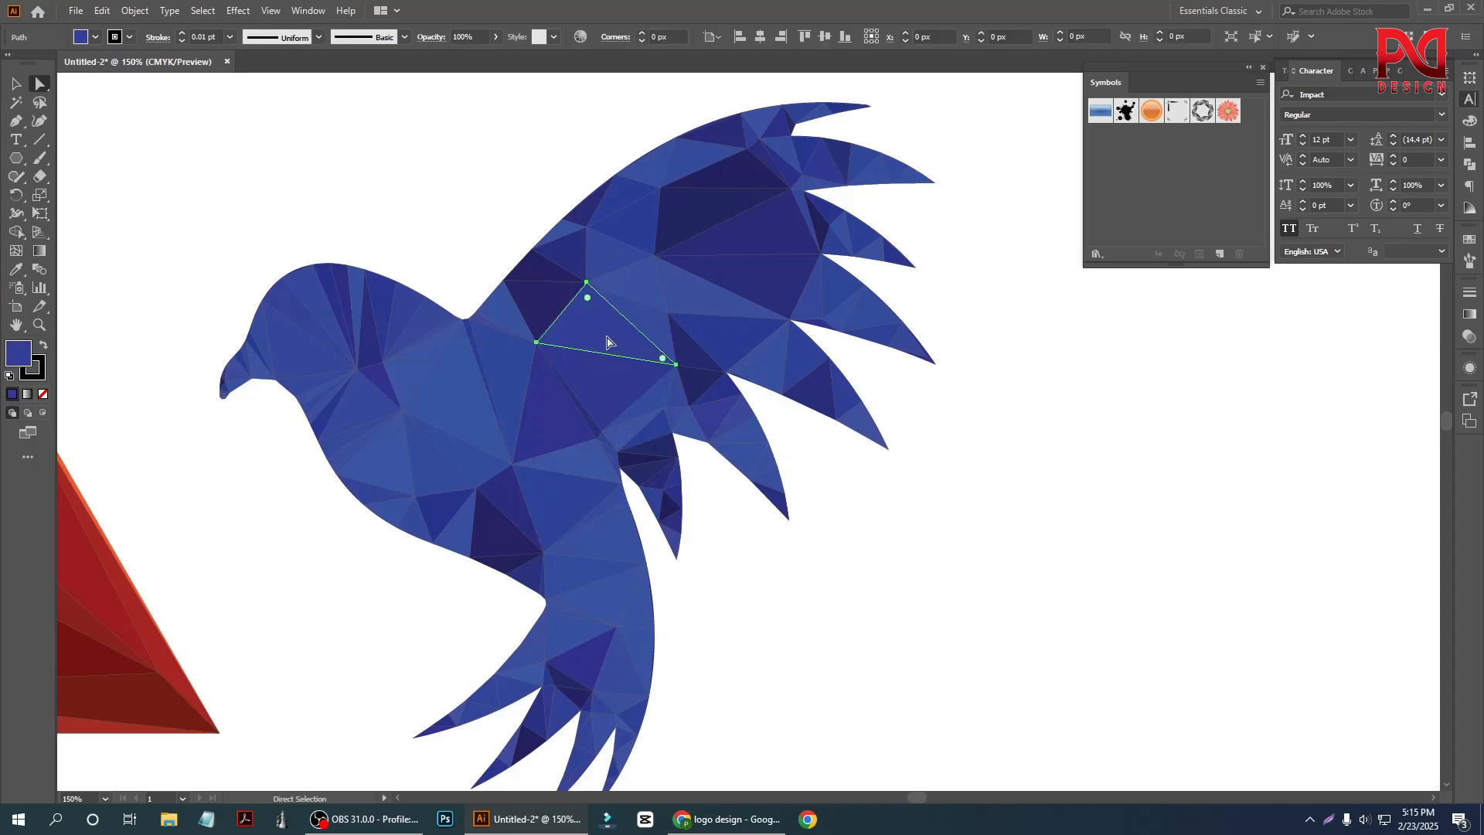
left_click(93, 37)
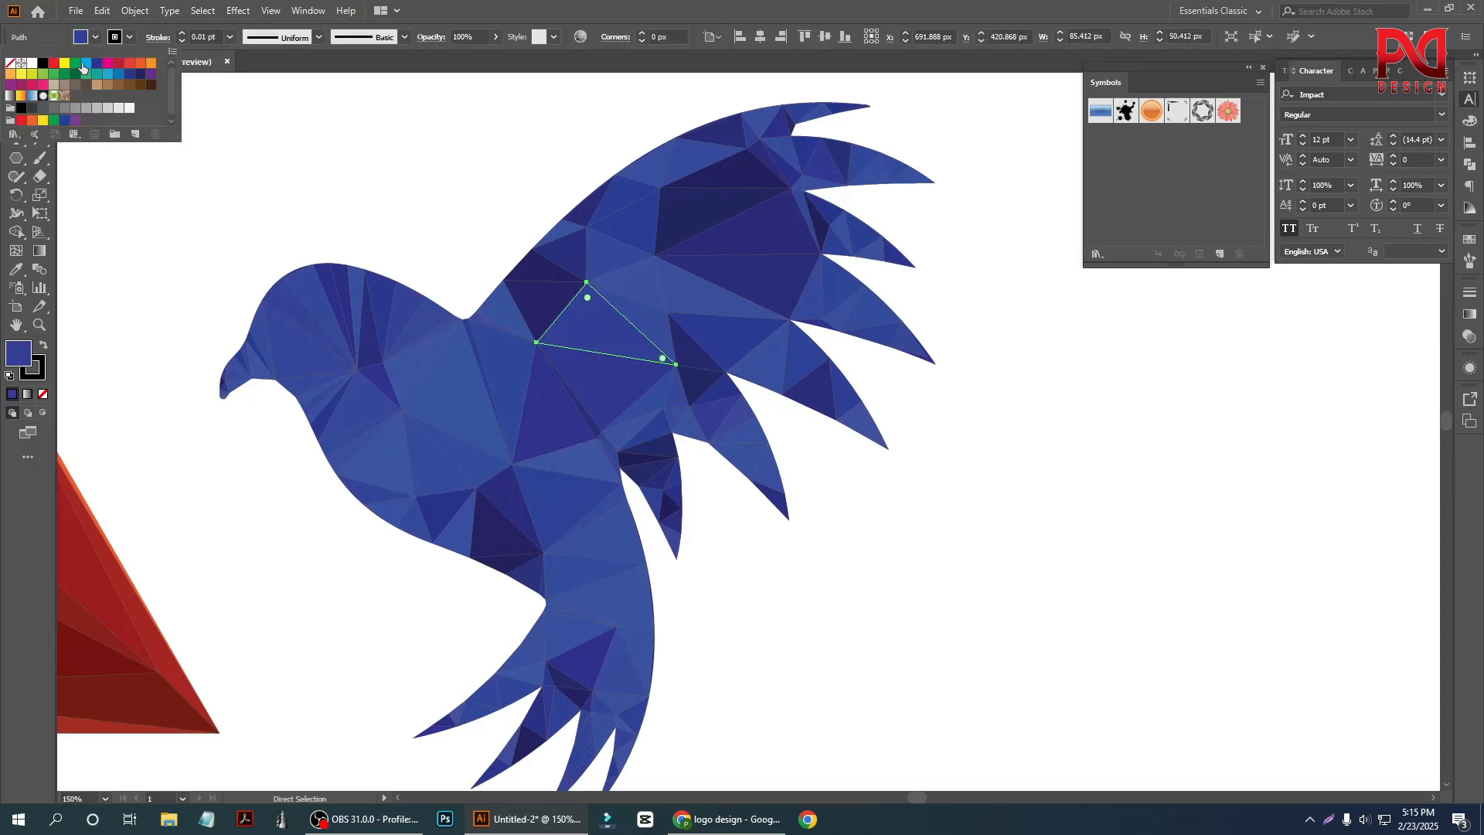
left_click(97, 64)
left_click(109, 69)
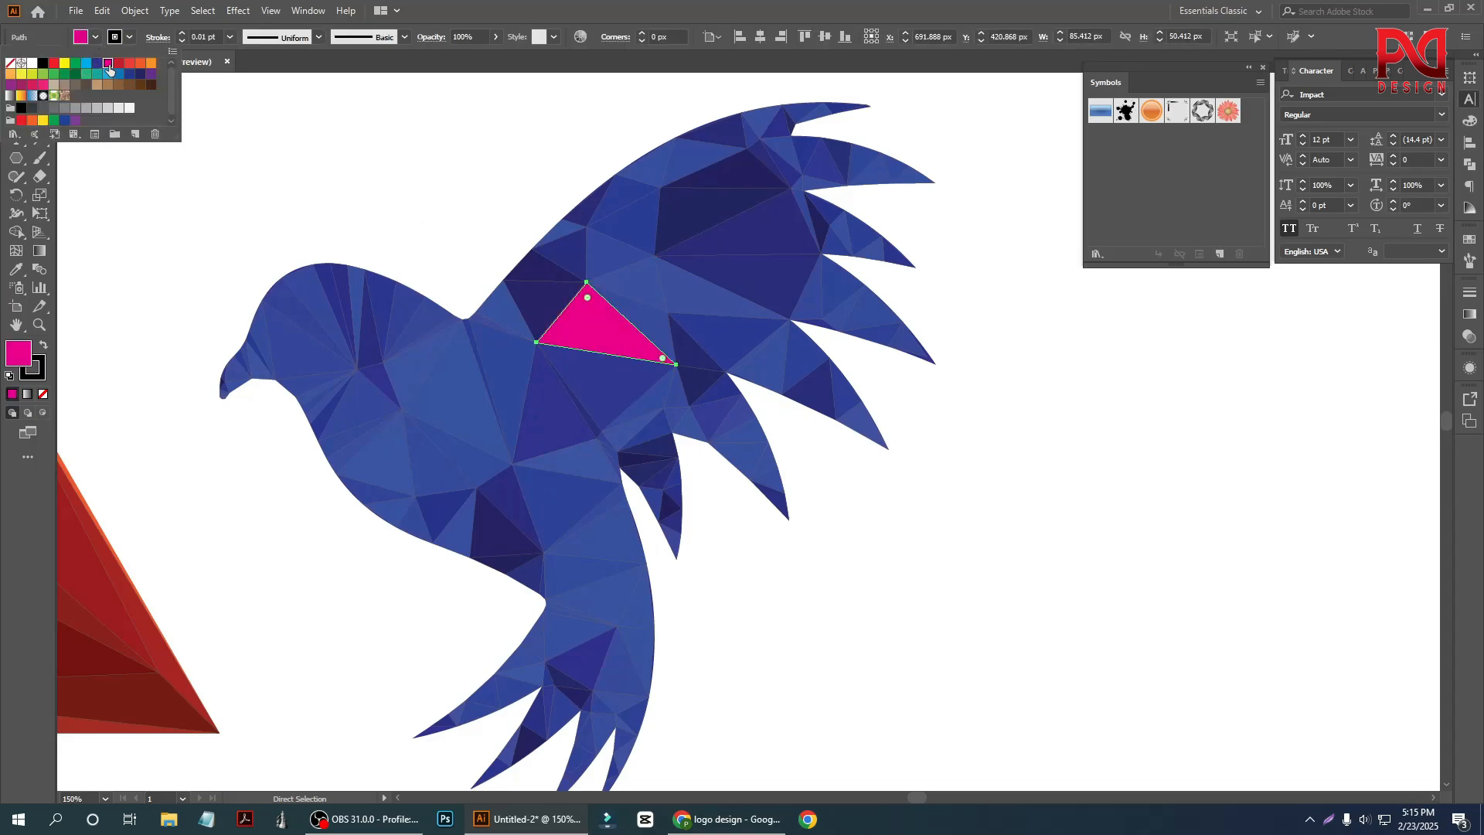
left_click(356, 153)
scroll(687, 388, "down", 2)
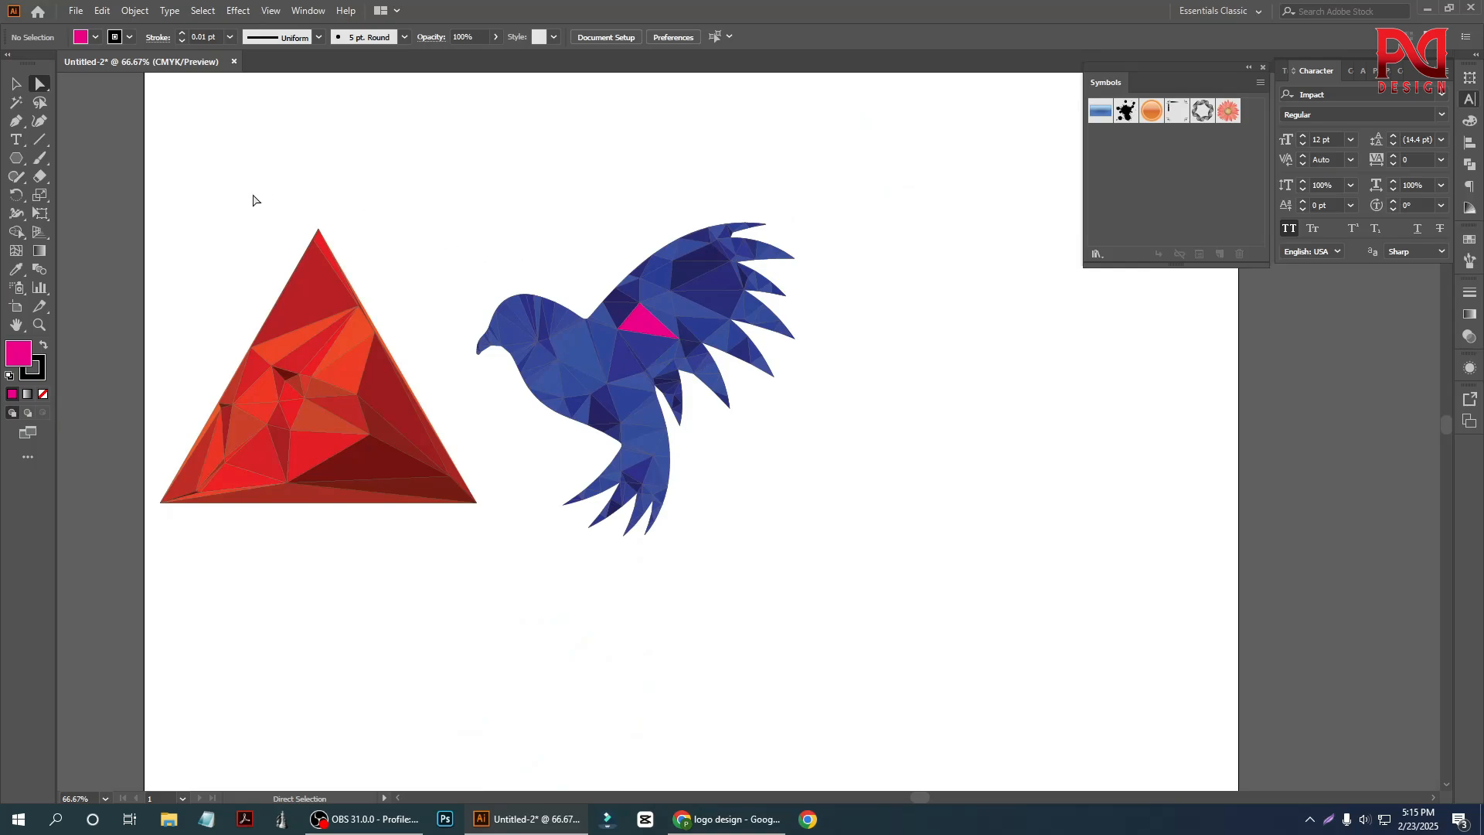
Select the whole low-poly triangle, shift it left away from the bird, and deselect it.
left_click(16, 83)
left_click_drag(468, 198, 809, 595)
left_click(809, 595)
left_click_drag(148, 199, 473, 586)
left_click_drag(402, 464, 337, 464)
left_click(544, 526)
key("ctrl+minus")
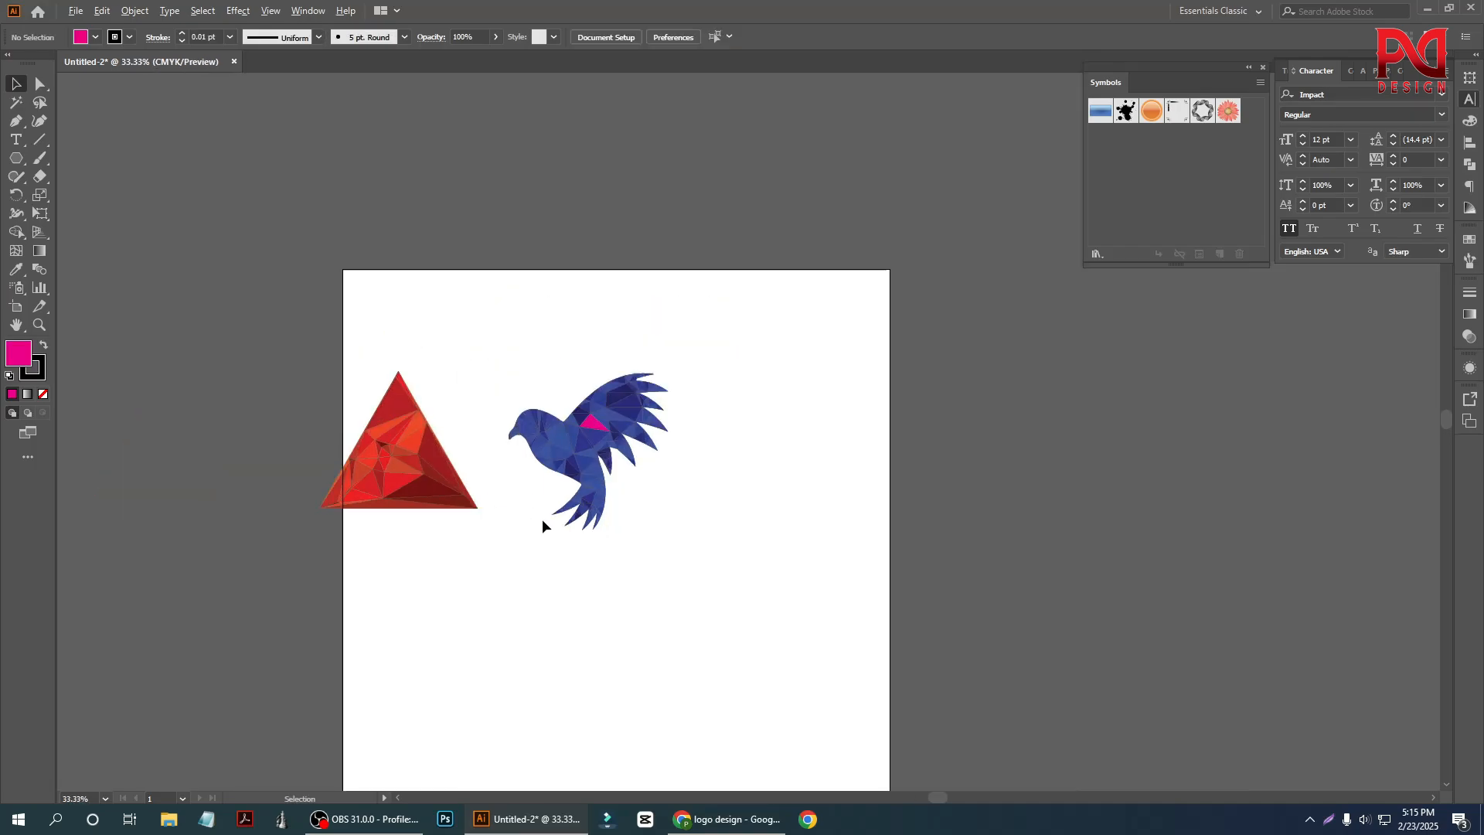
Select all facets of the low-poly bird, move it right and slightly down, and deselect it.
left_click_drag(489, 305, 731, 553)
scroll(657, 493, "up", 1)
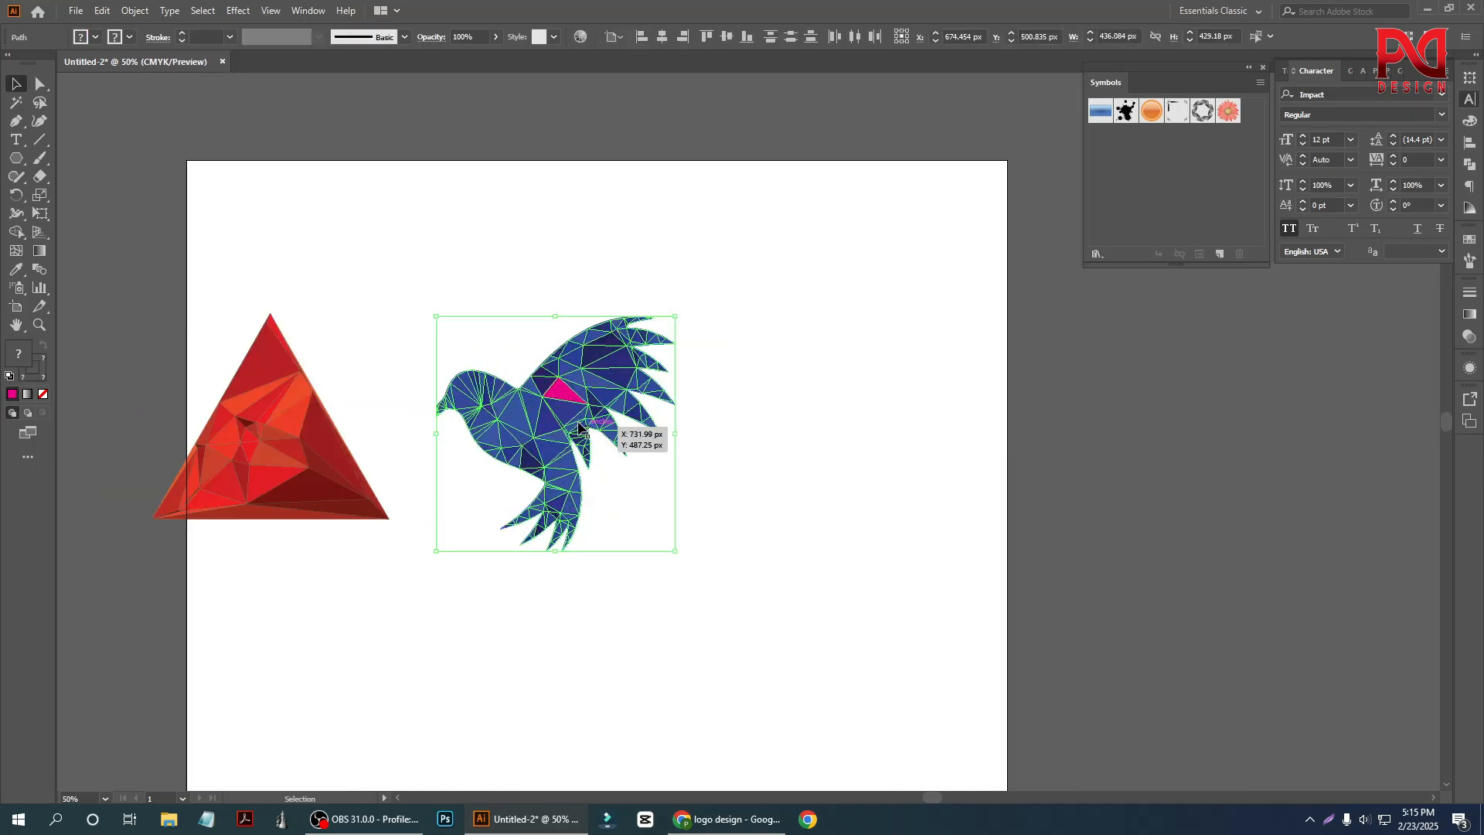
left_click_drag(568, 412, 690, 438)
scroll(710, 481, "up", 2)
scroll(711, 466, "down", 1)
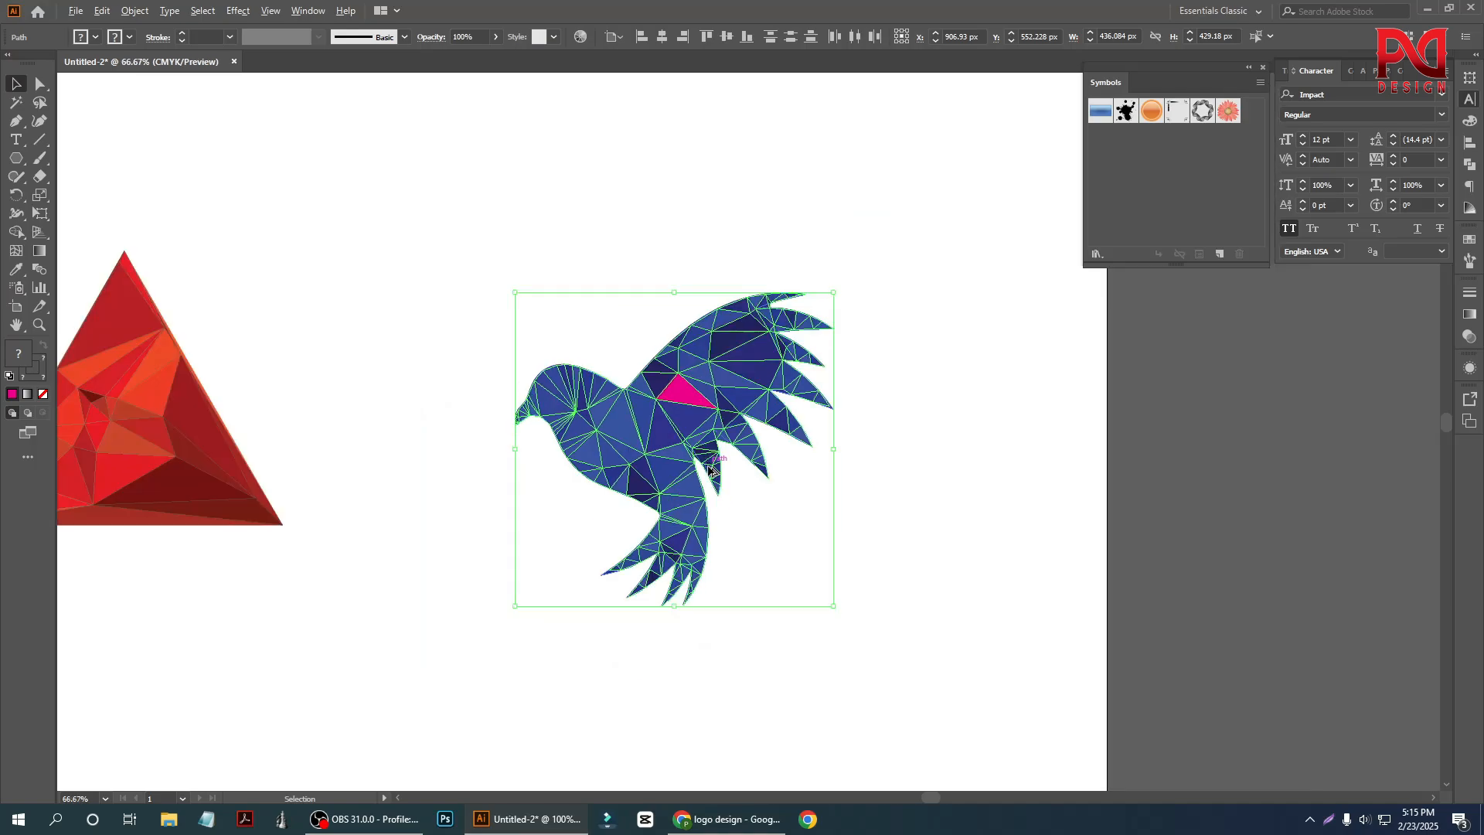
scroll(726, 439, "down", 1)
scroll(727, 445, "up", 2)
scroll(671, 403, "down", 1)
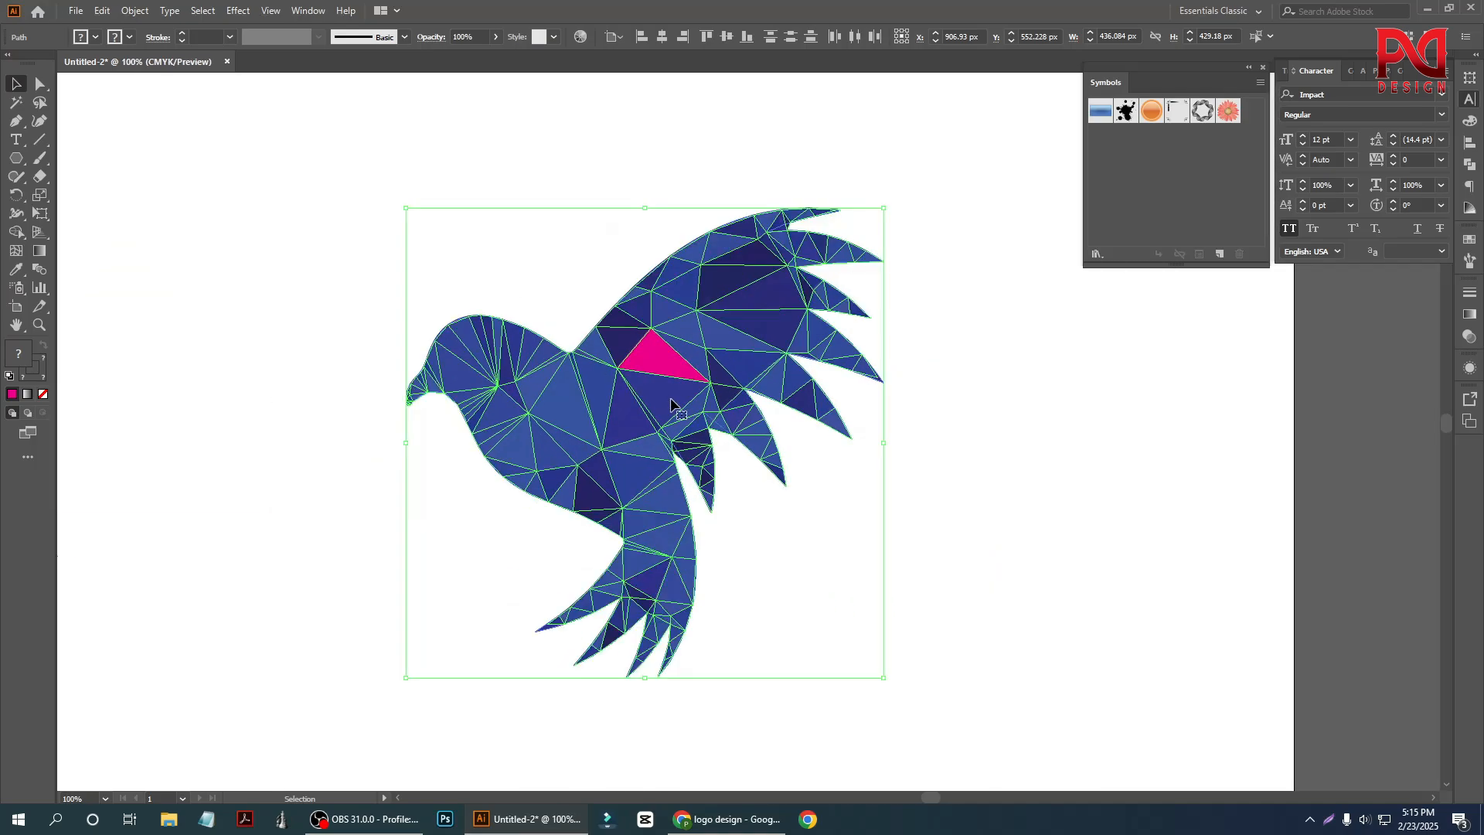
left_click(340, 259)
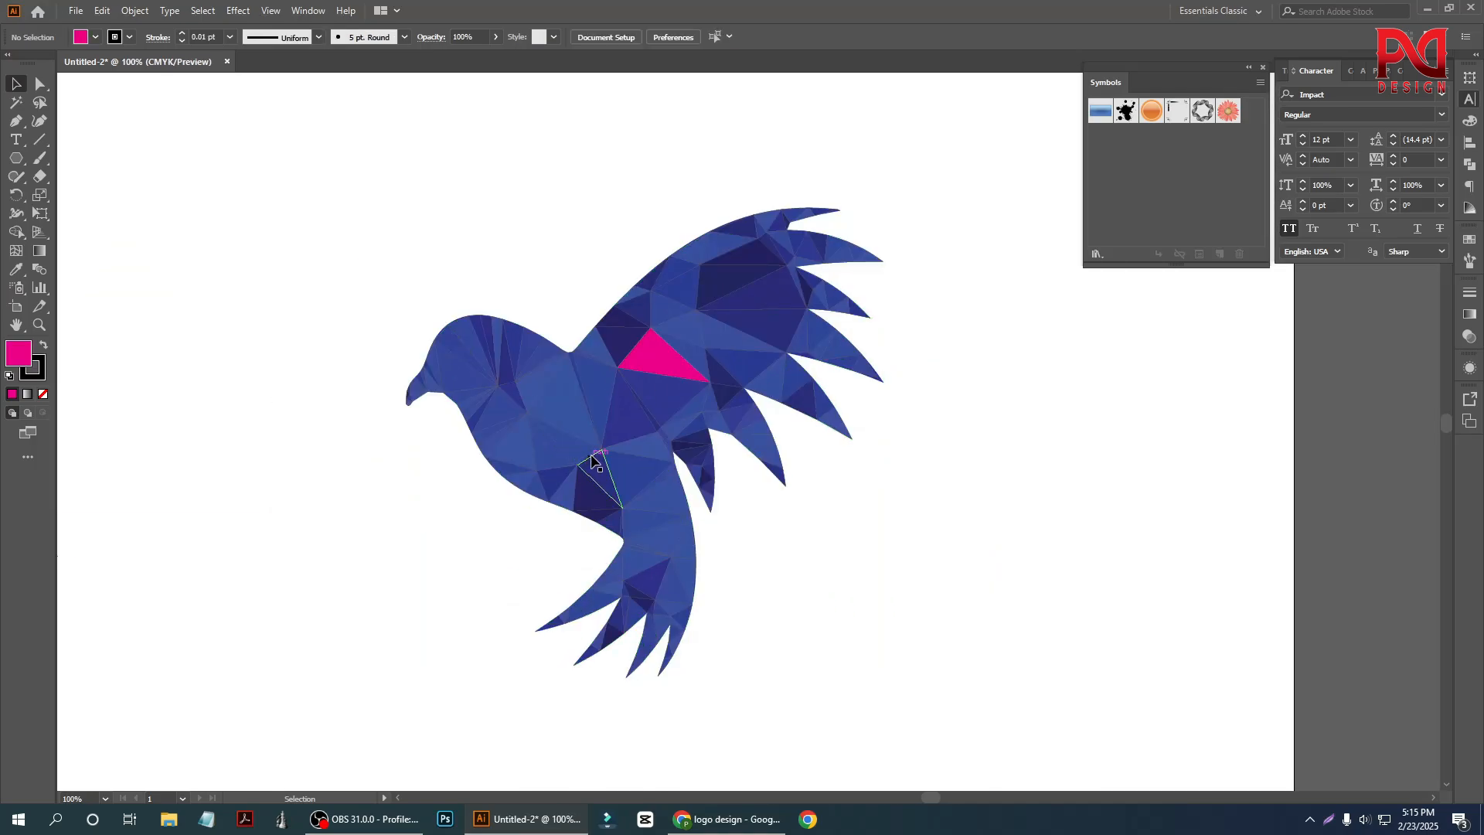
scroll(479, 282, "down", 1)
left_click_drag(327, 179, 940, 614)
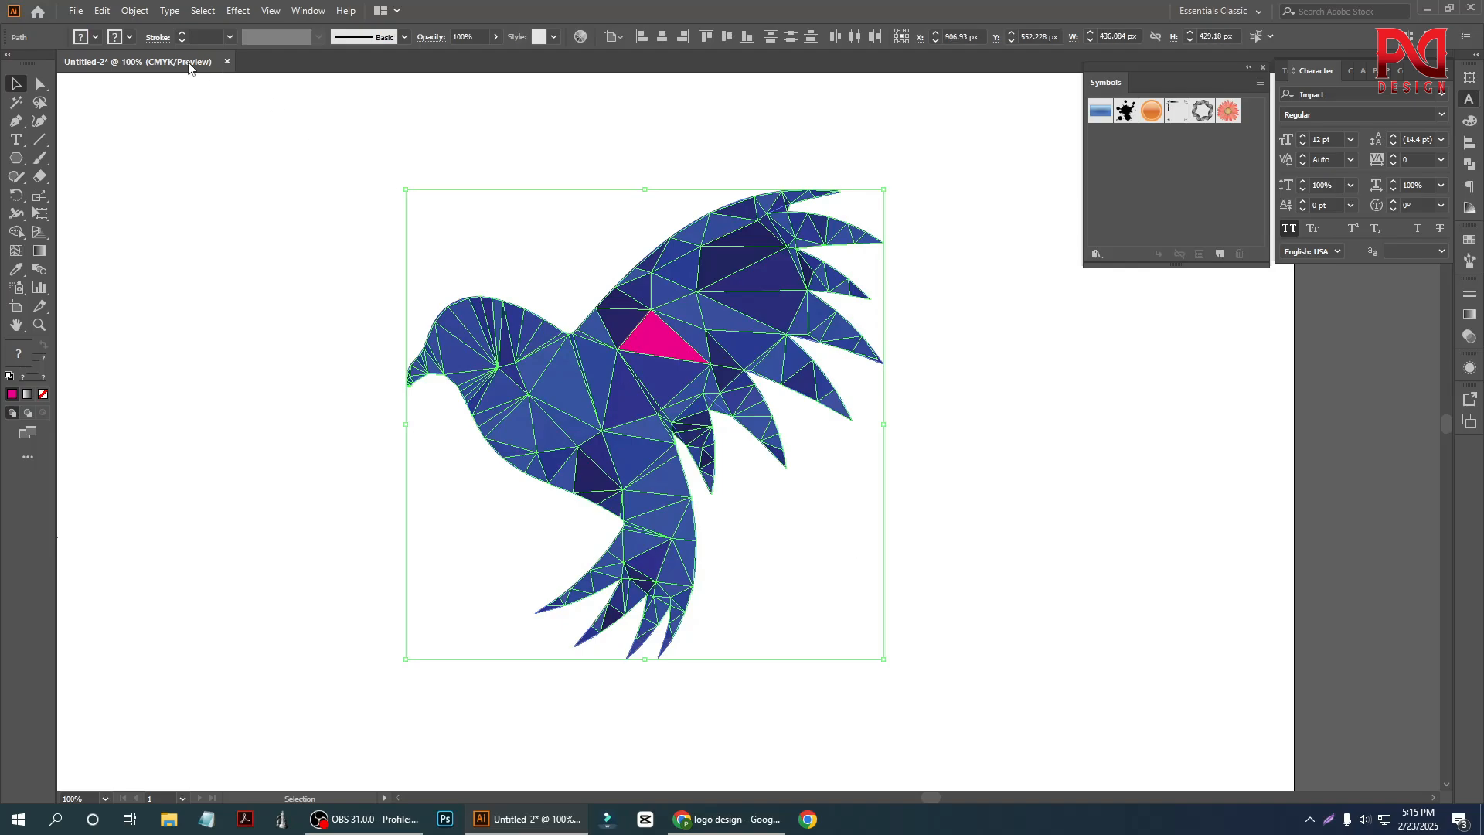
left_click(405, 298)
left_click(669, 348)
left_click_drag(283, 153, 833, 570)
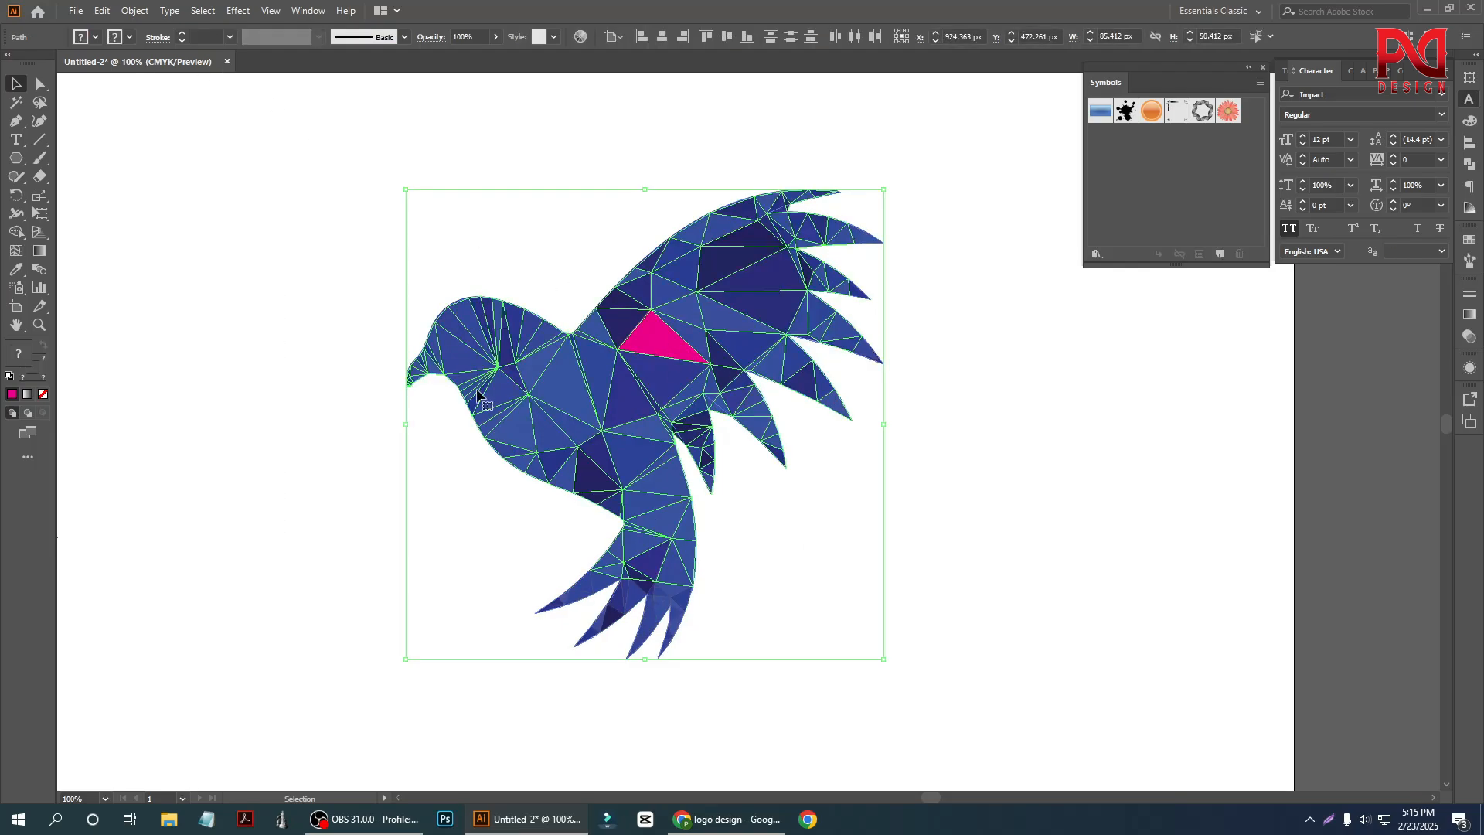
left_click(259, 241)
Remove the stroke from the magenta facet in the bird's wing and deselect it.
left_click(648, 334)
left_click(129, 42)
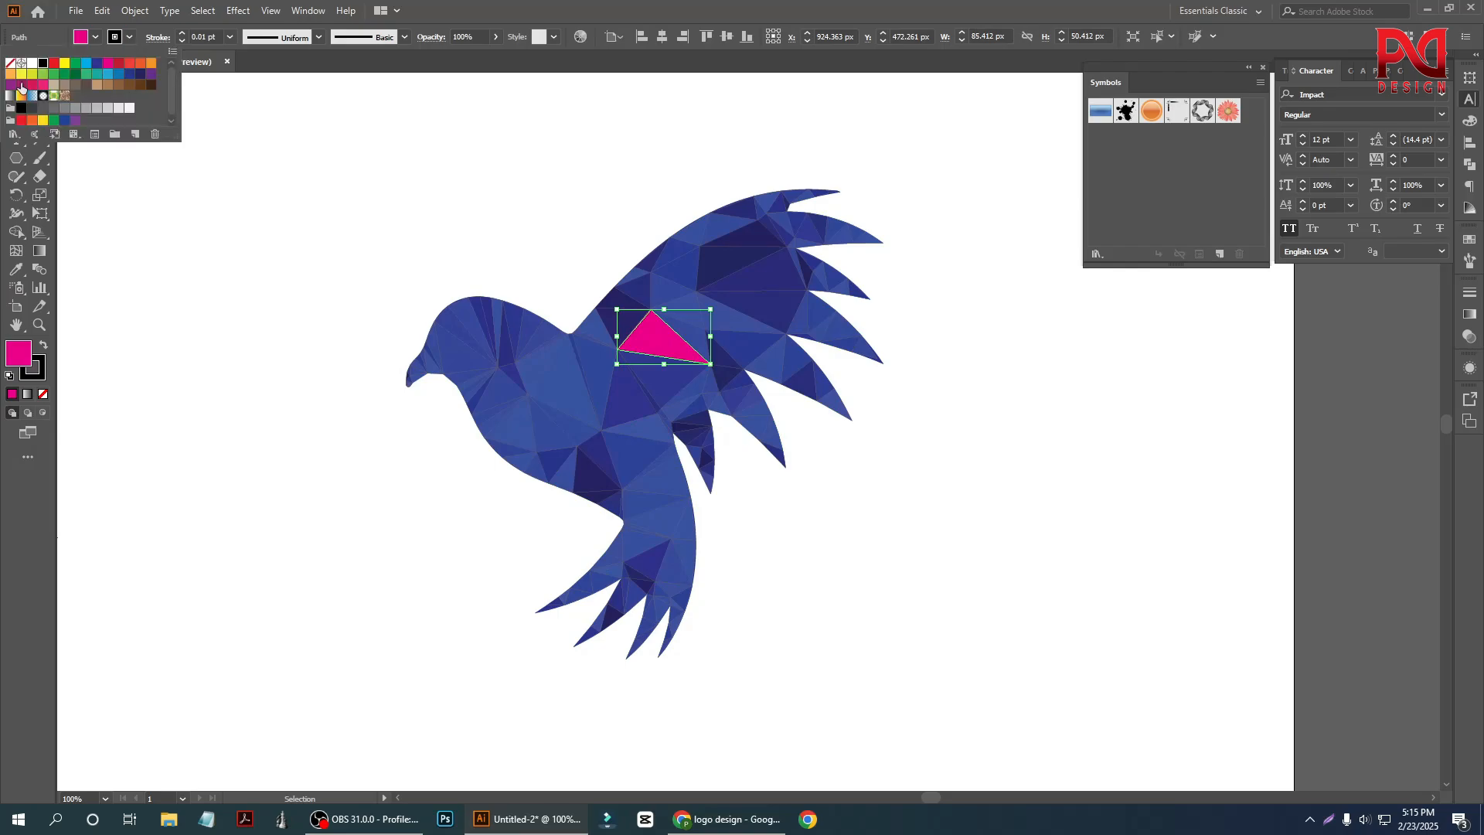
left_click(11, 66)
left_click(302, 309)
scroll(806, 490, "down", 3)
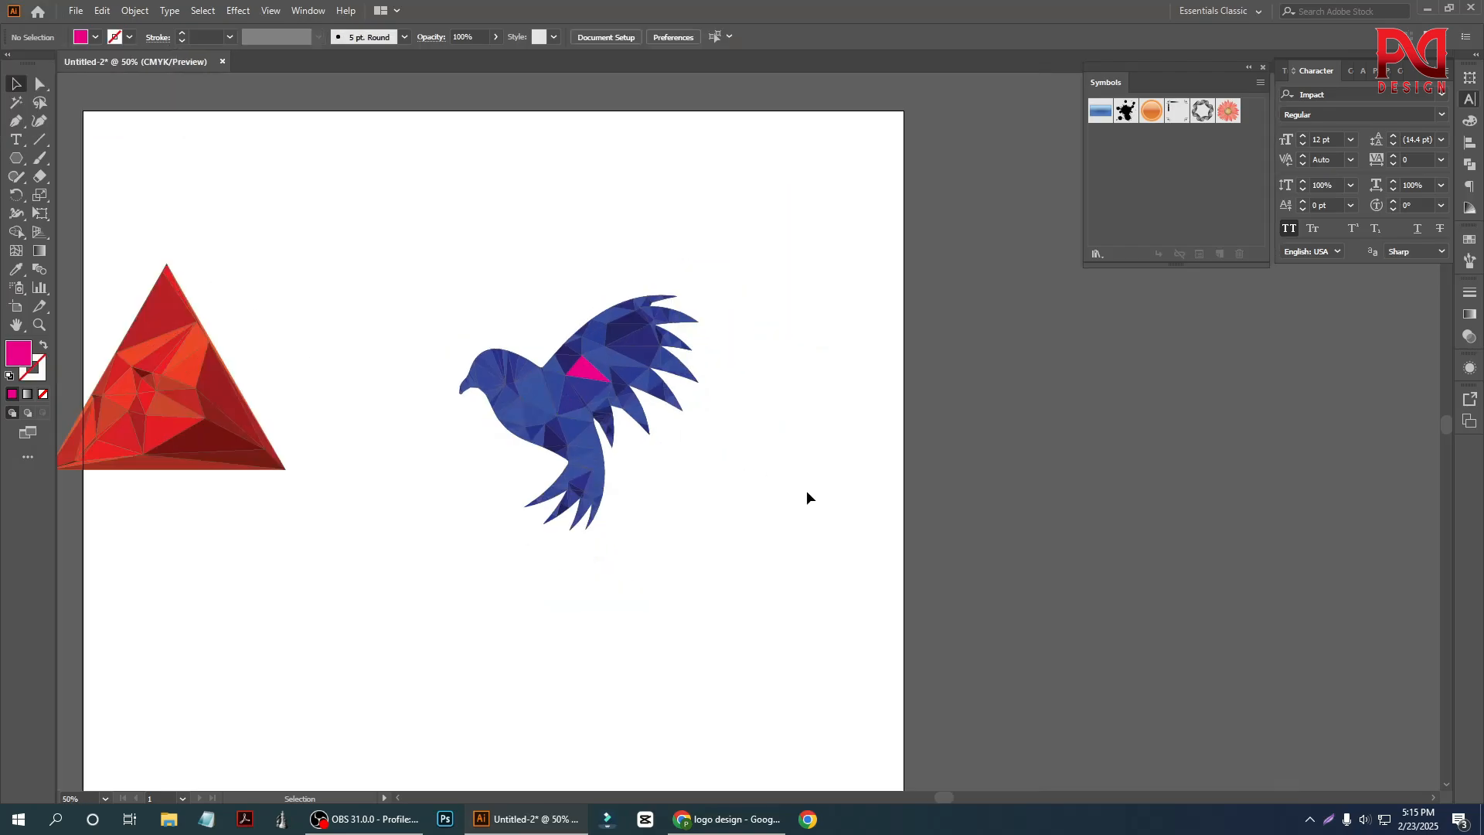
Select the low-poly triangle and open Recolor Artwork with its colours shown on the editable colour wheel.
scroll(650, 472, "up", 2)
scroll(649, 472, "down", 1)
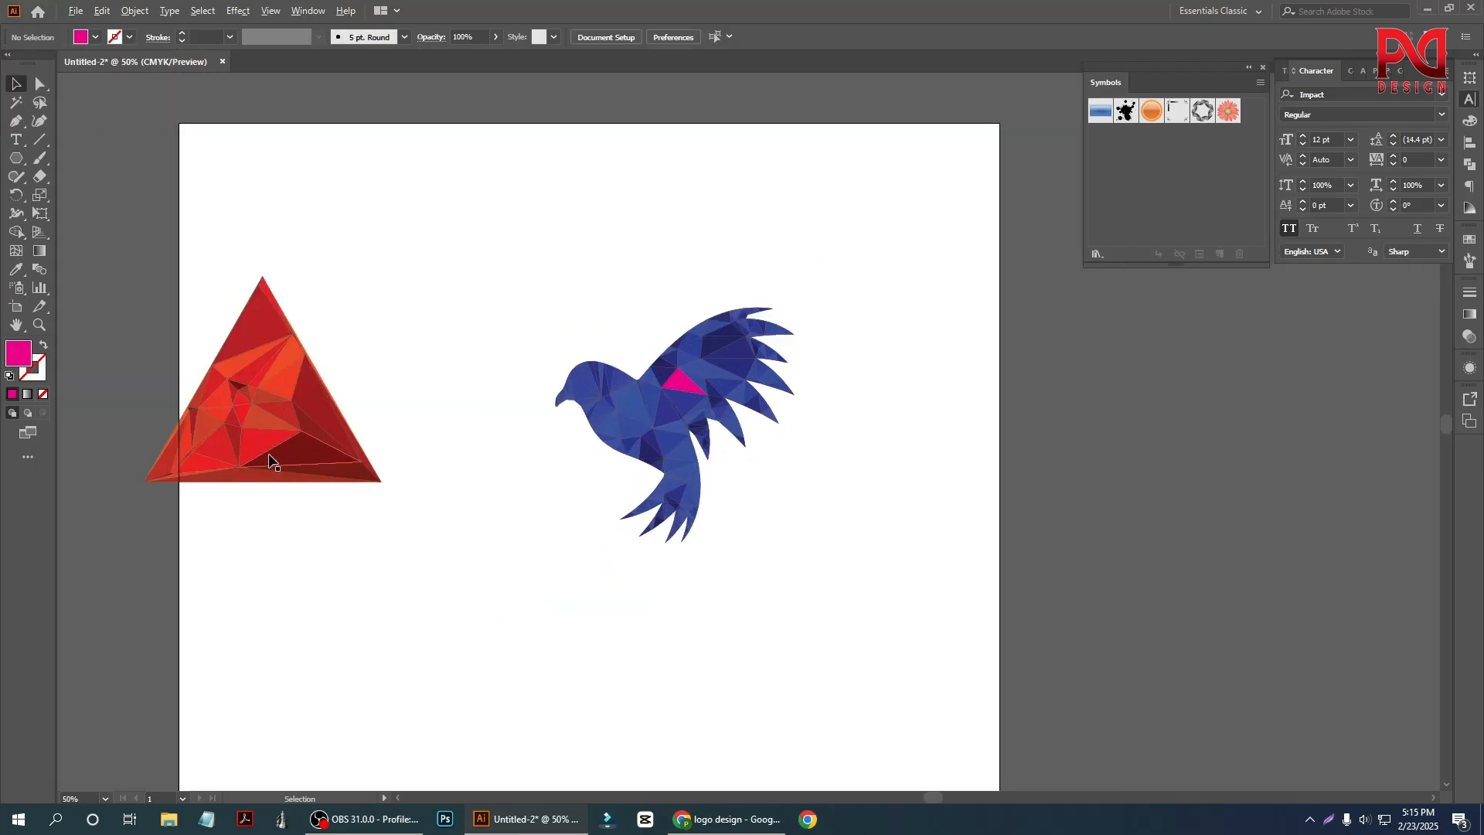
scroll(166, 454, "up", 1)
scroll(136, 225, "up", 1)
scroll(293, 342, "down", 1)
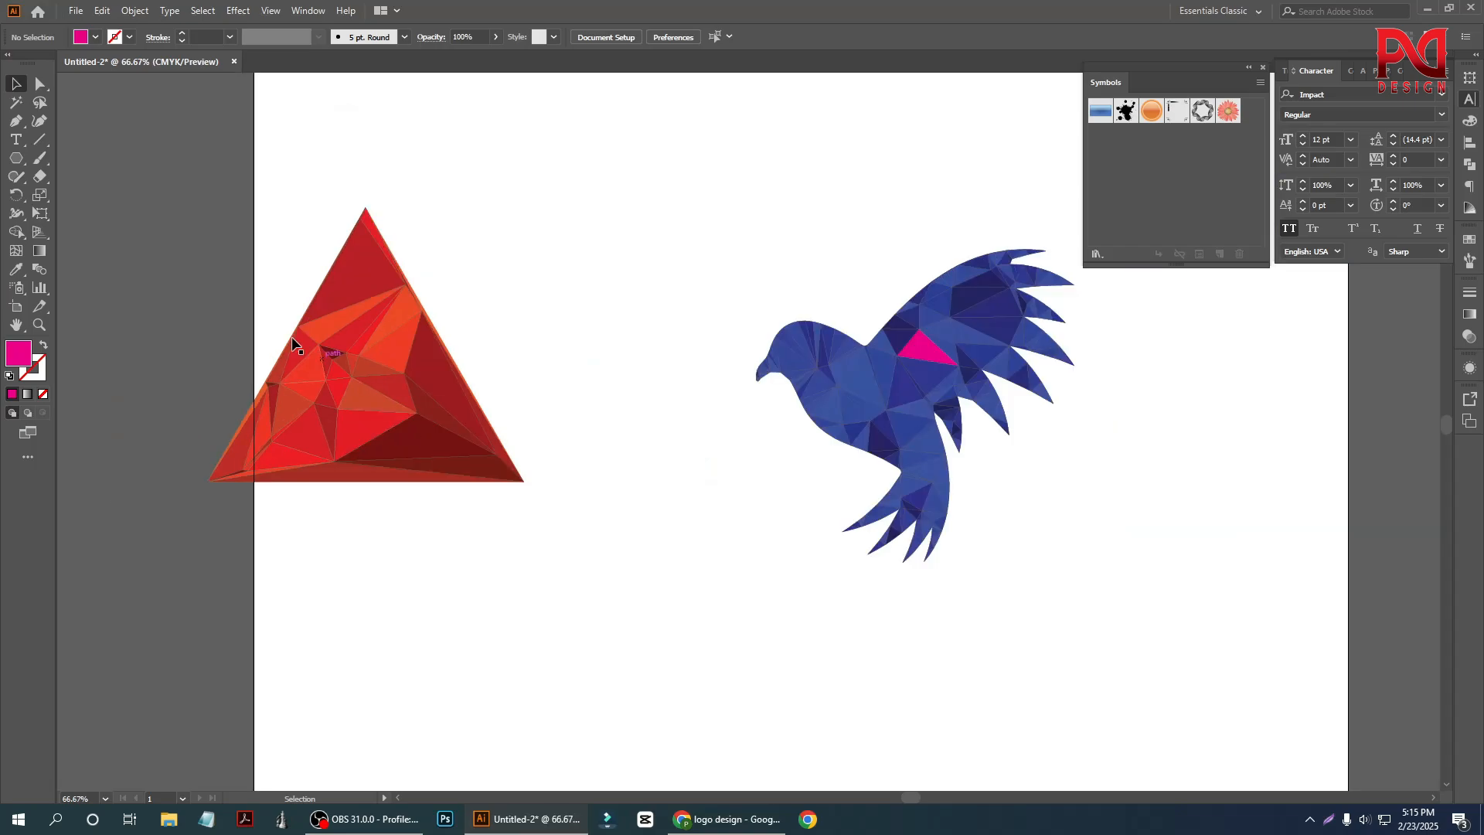
left_click(452, 394)
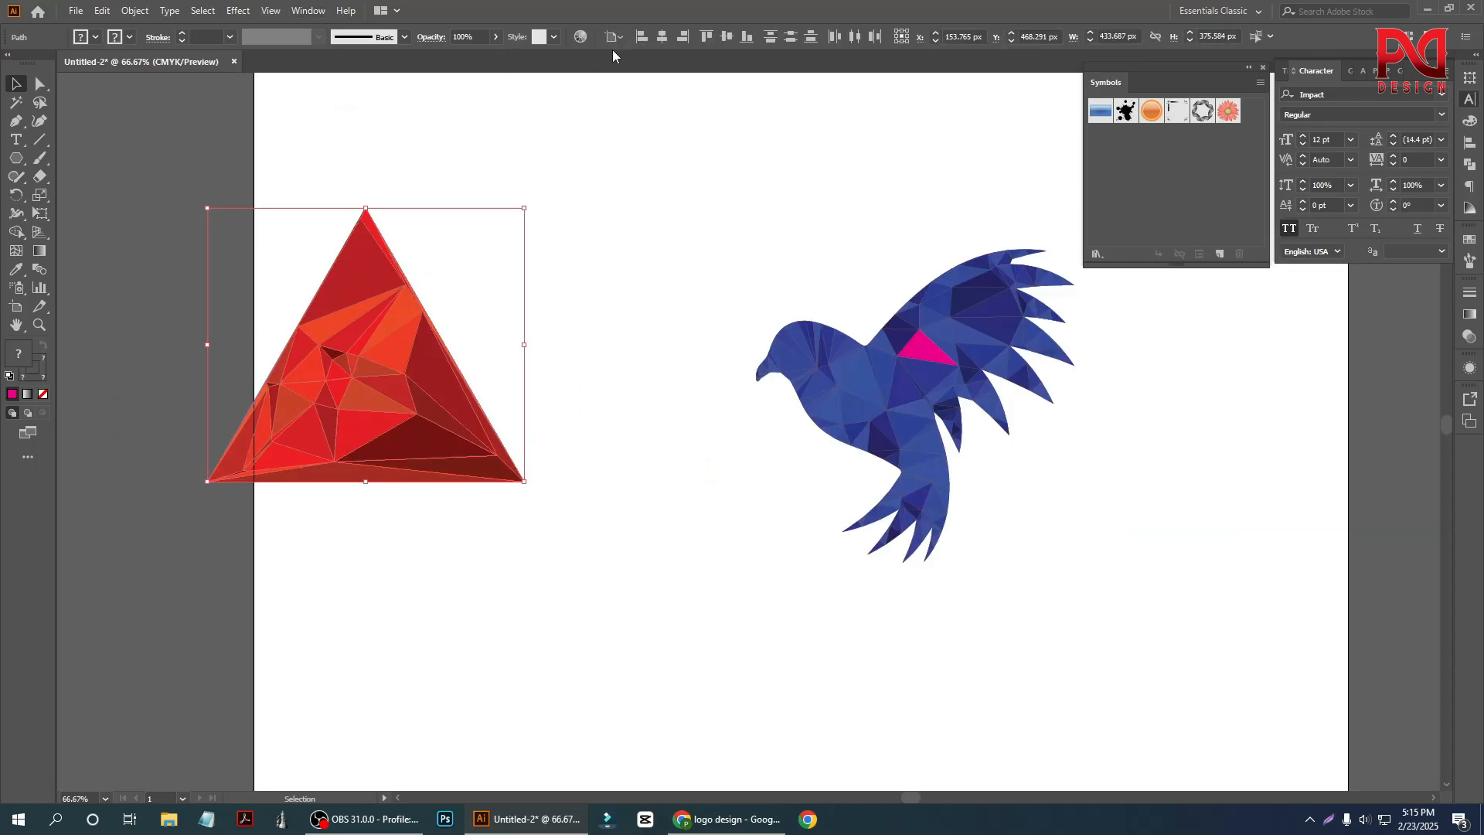
left_click(581, 38)
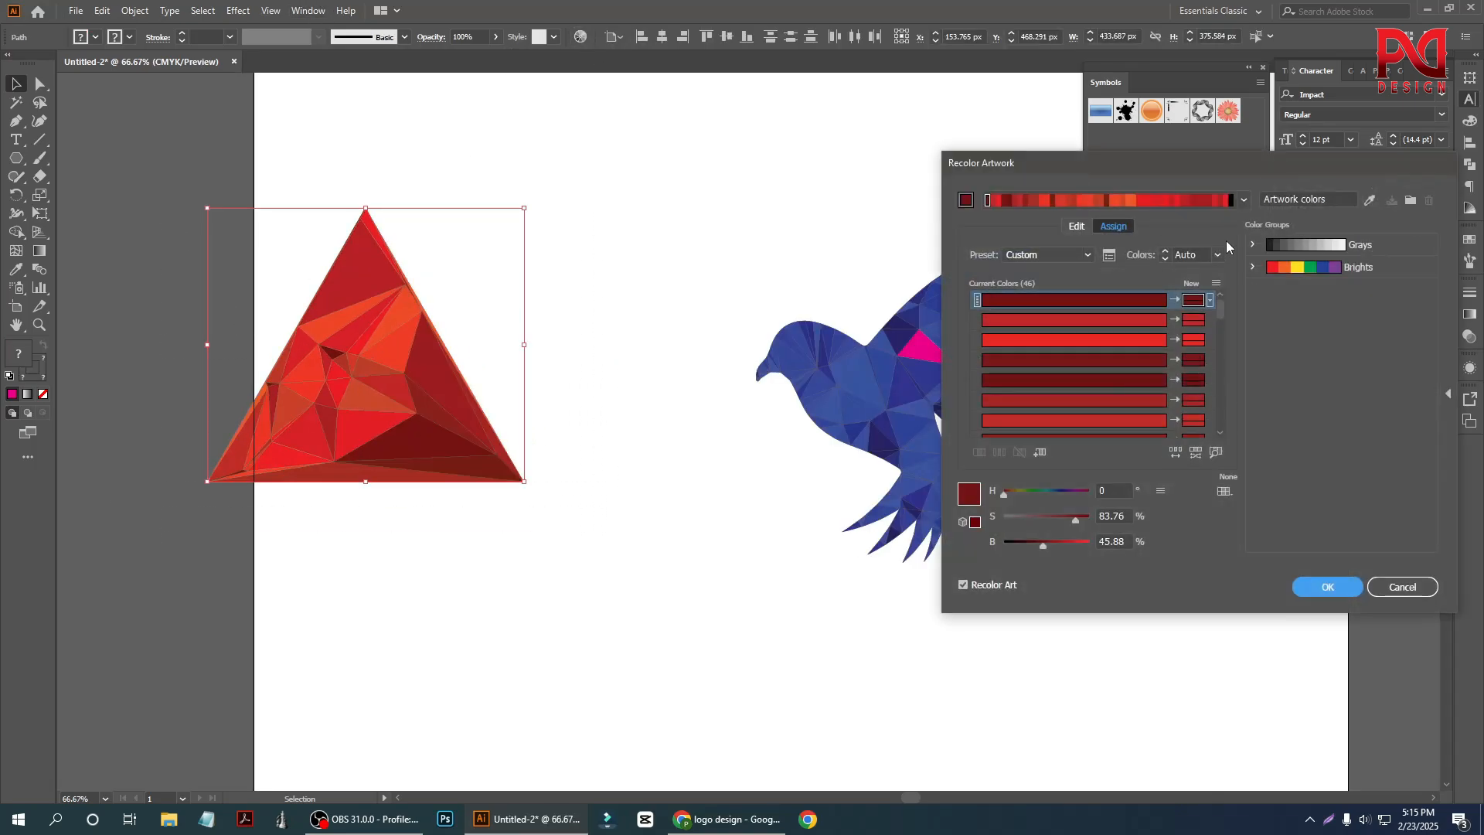
left_click(1077, 228)
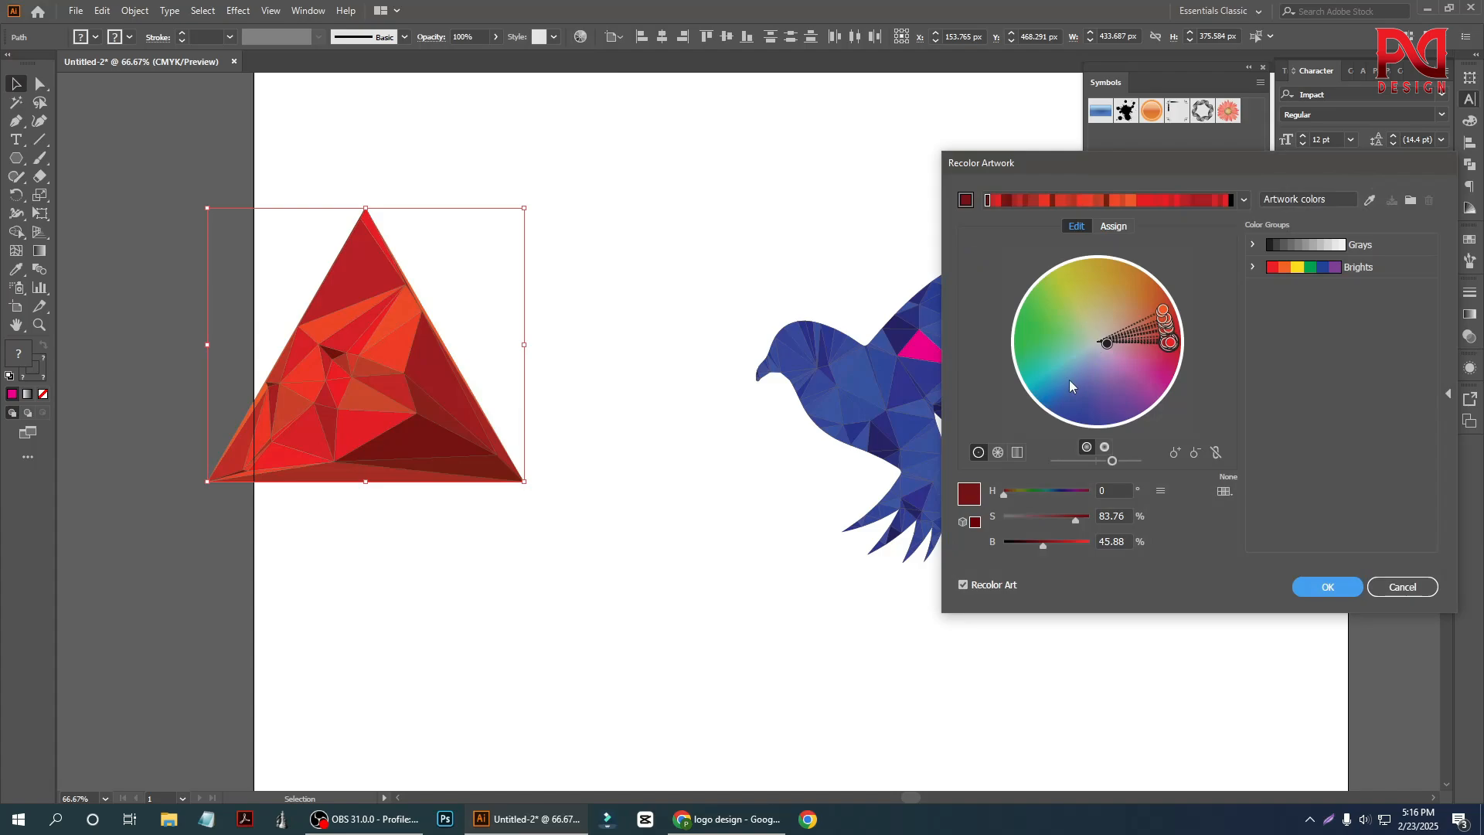
Shift several of the triangle's colours individually around the wheel to lime, green, gold, purple, pink and orange, apply the recolouring, and deselect.
left_click_drag(1162, 310, 1048, 292)
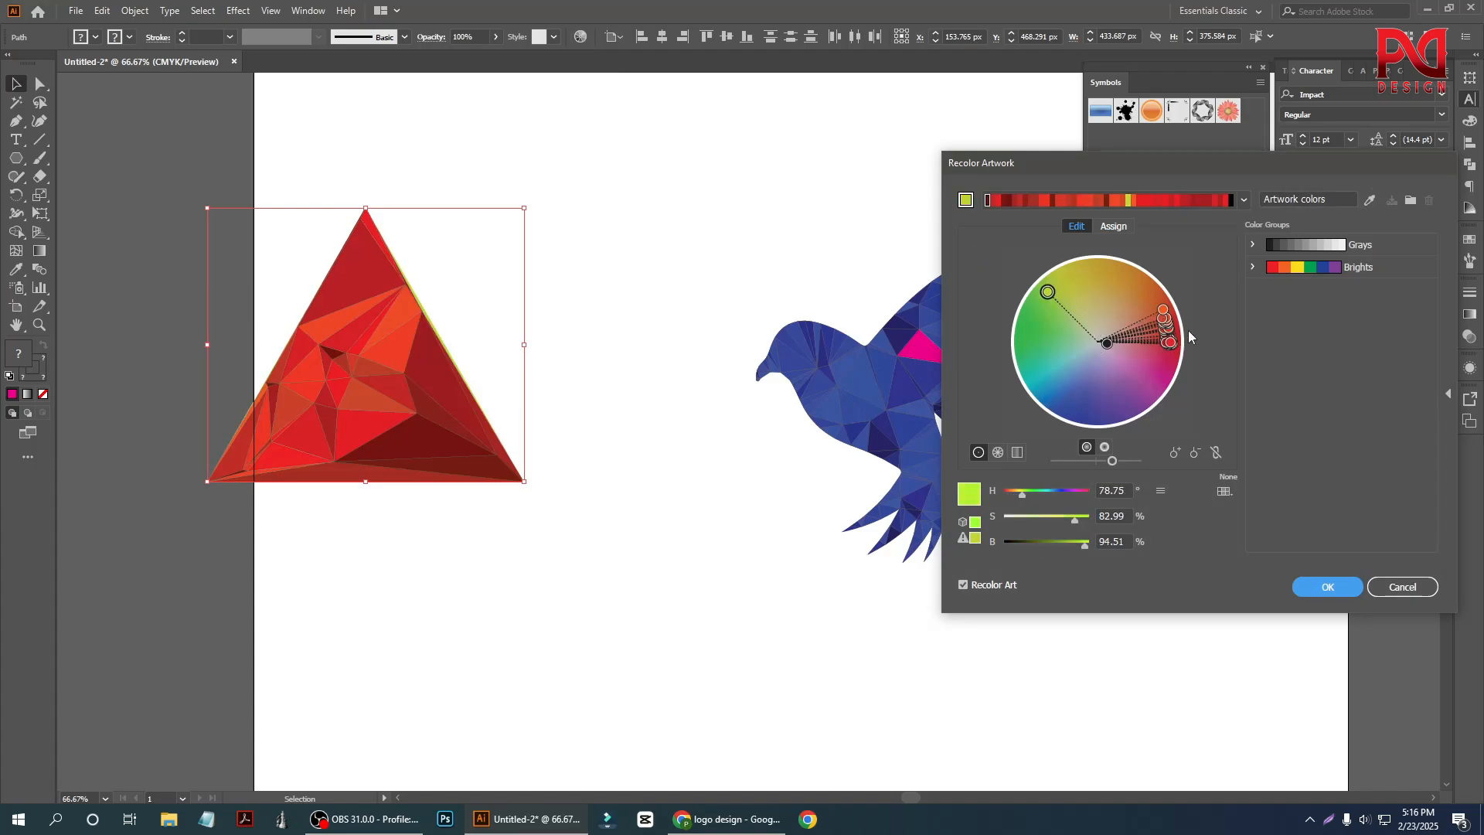
left_click_drag(1171, 345, 1009, 350)
left_click_drag(1166, 335, 1118, 276)
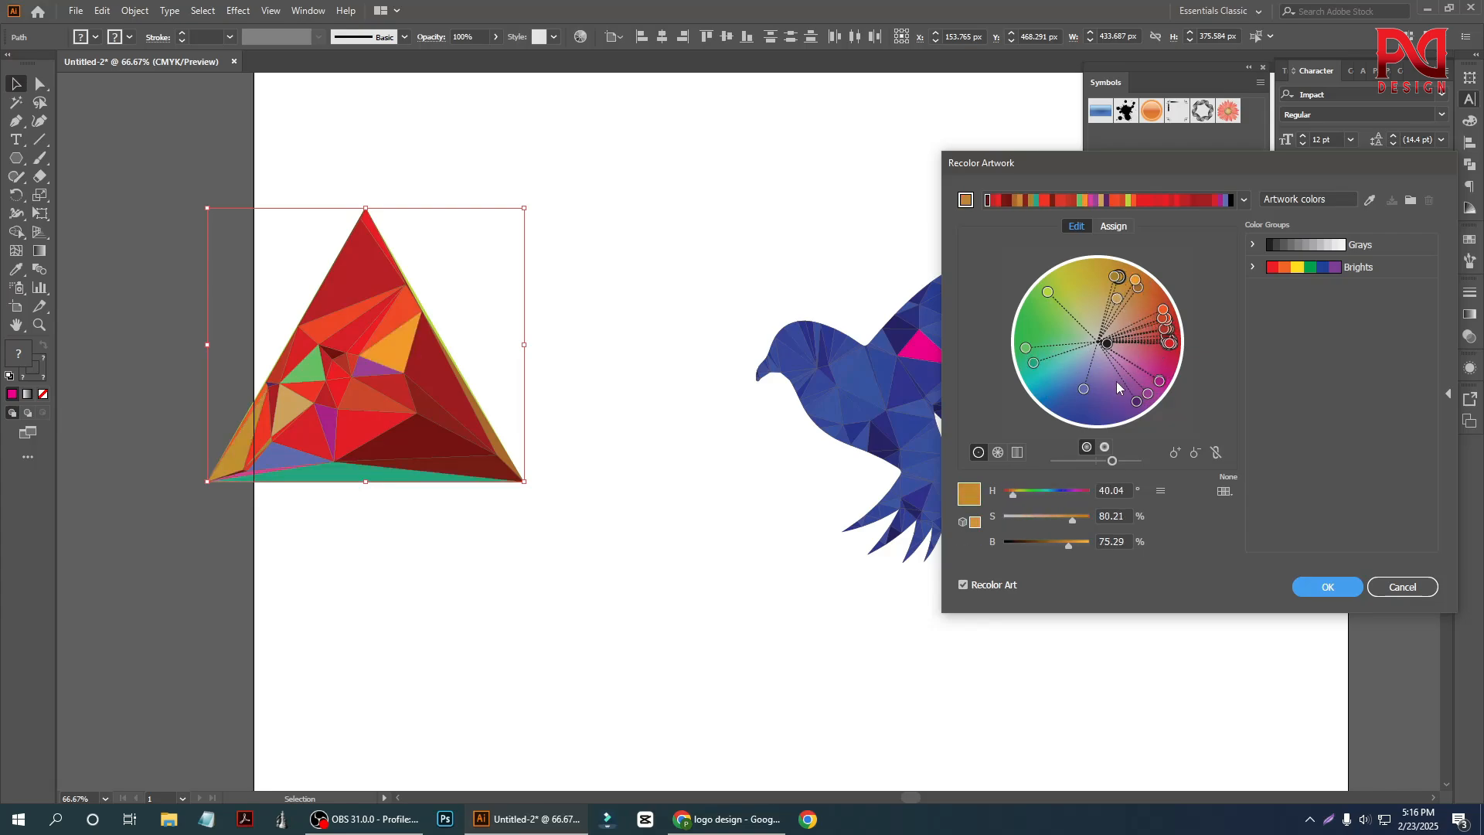
left_click_drag(1169, 343, 1165, 355)
left_click_drag(1168, 337, 1147, 290)
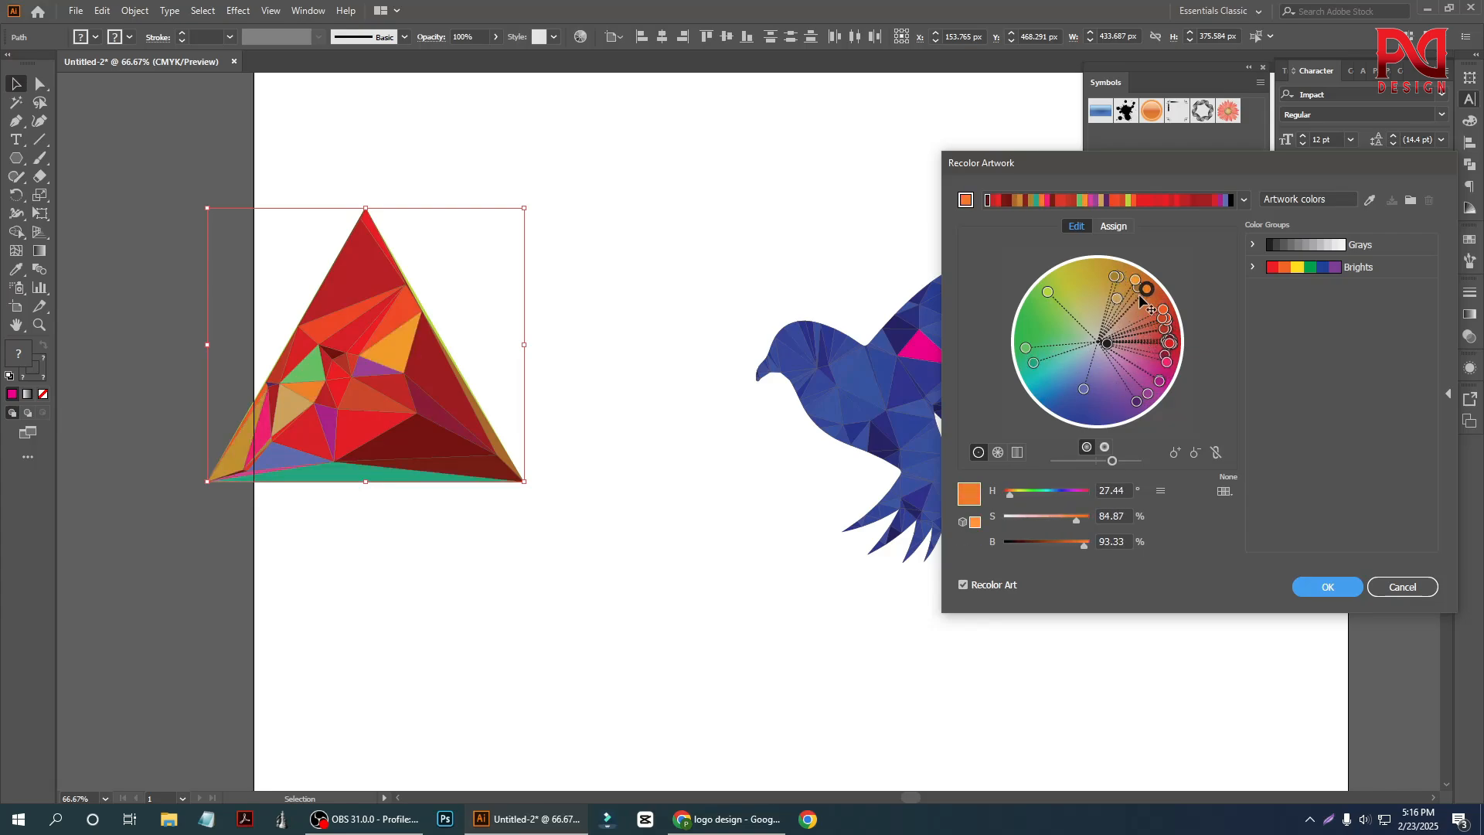
left_click(1328, 587)
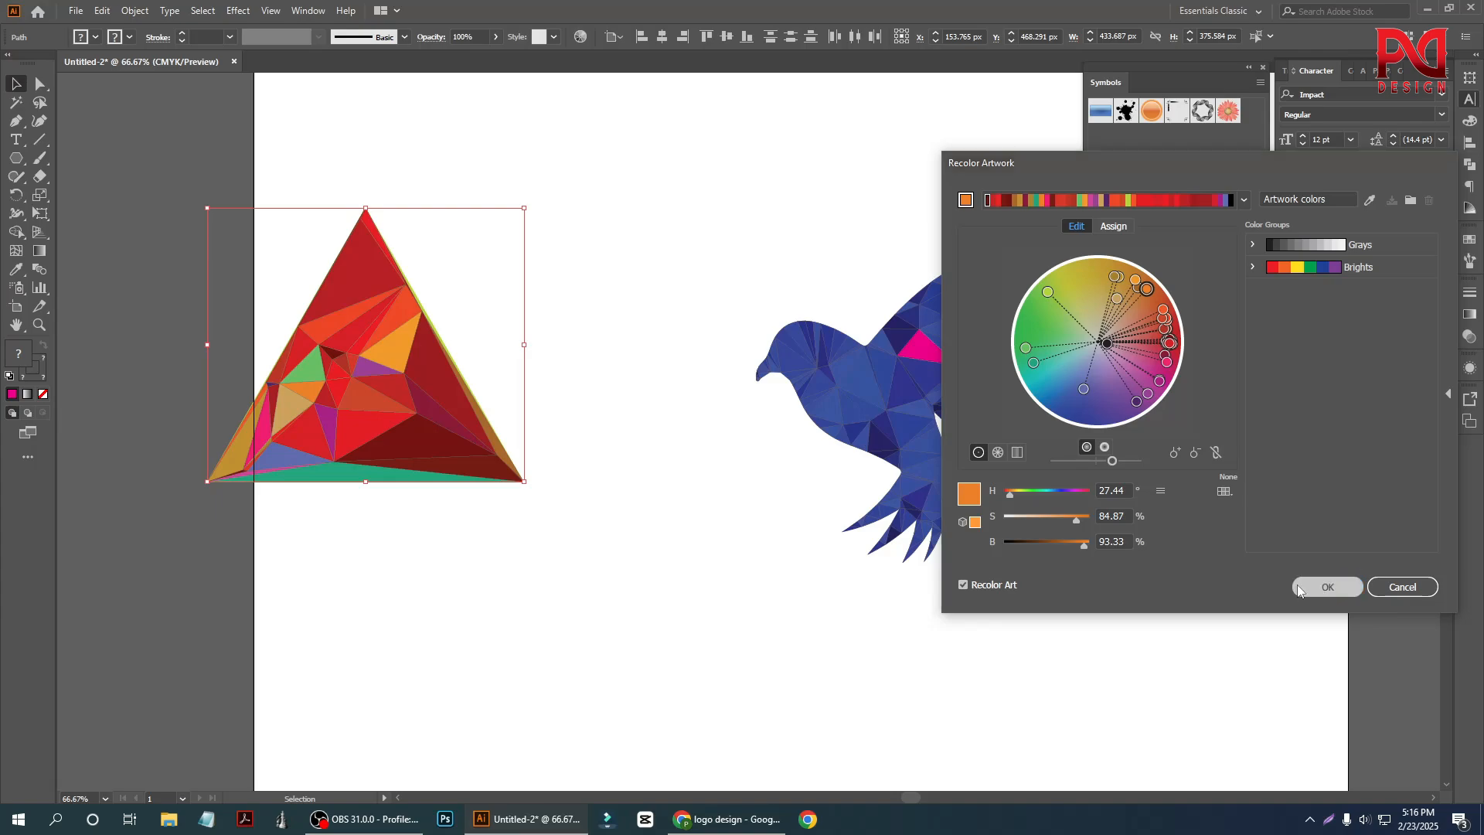
left_click(614, 335)
Select all facets of the low-poly bird and try to run the Triangulator script on them with a new point density.
scroll(427, 450, "down", 1)
scroll(425, 495, "down", 1)
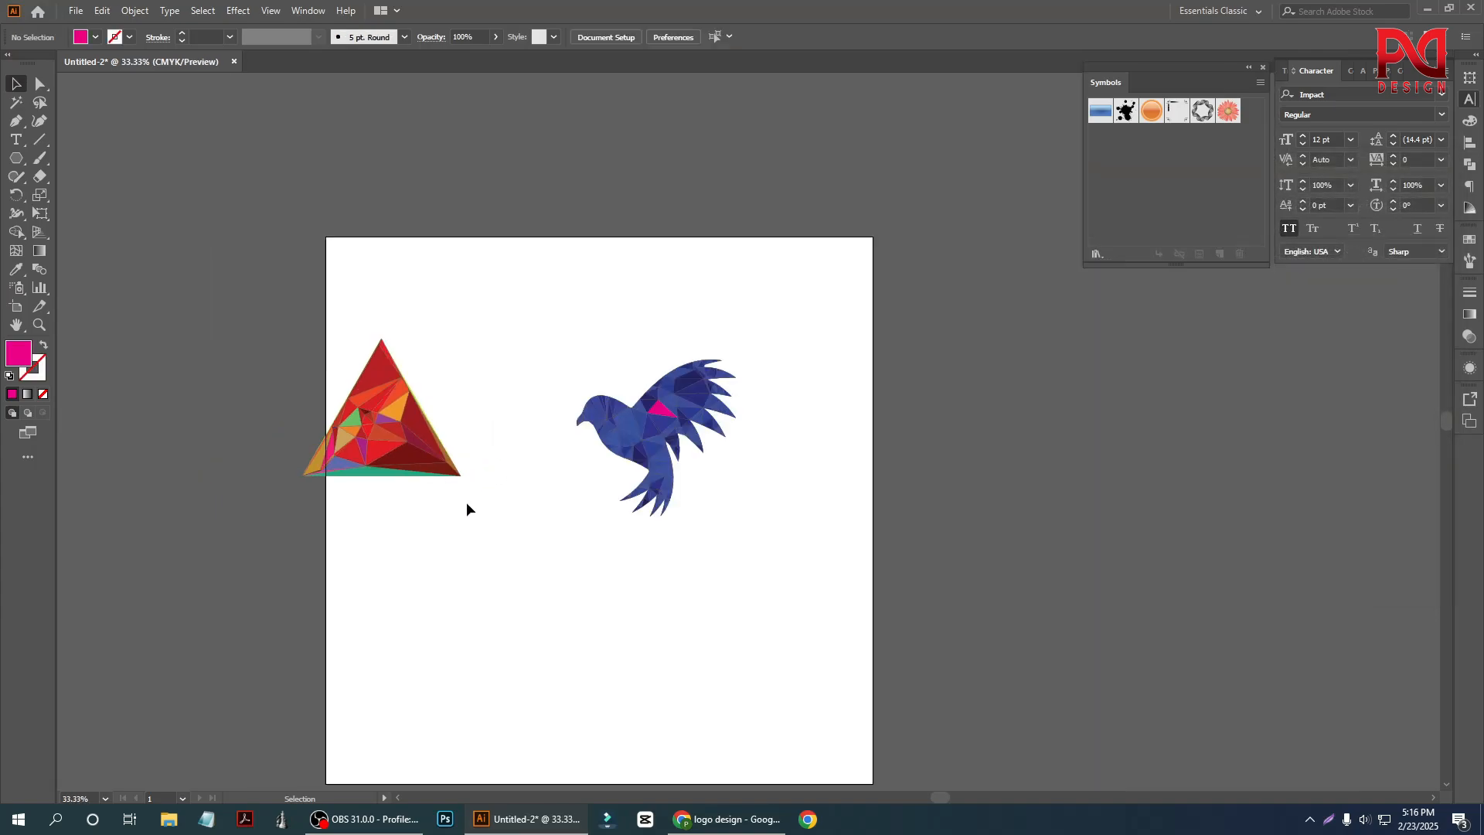
scroll(665, 479, "up", 1)
scroll(696, 473, "down", 1)
scroll(572, 397, "up", 1)
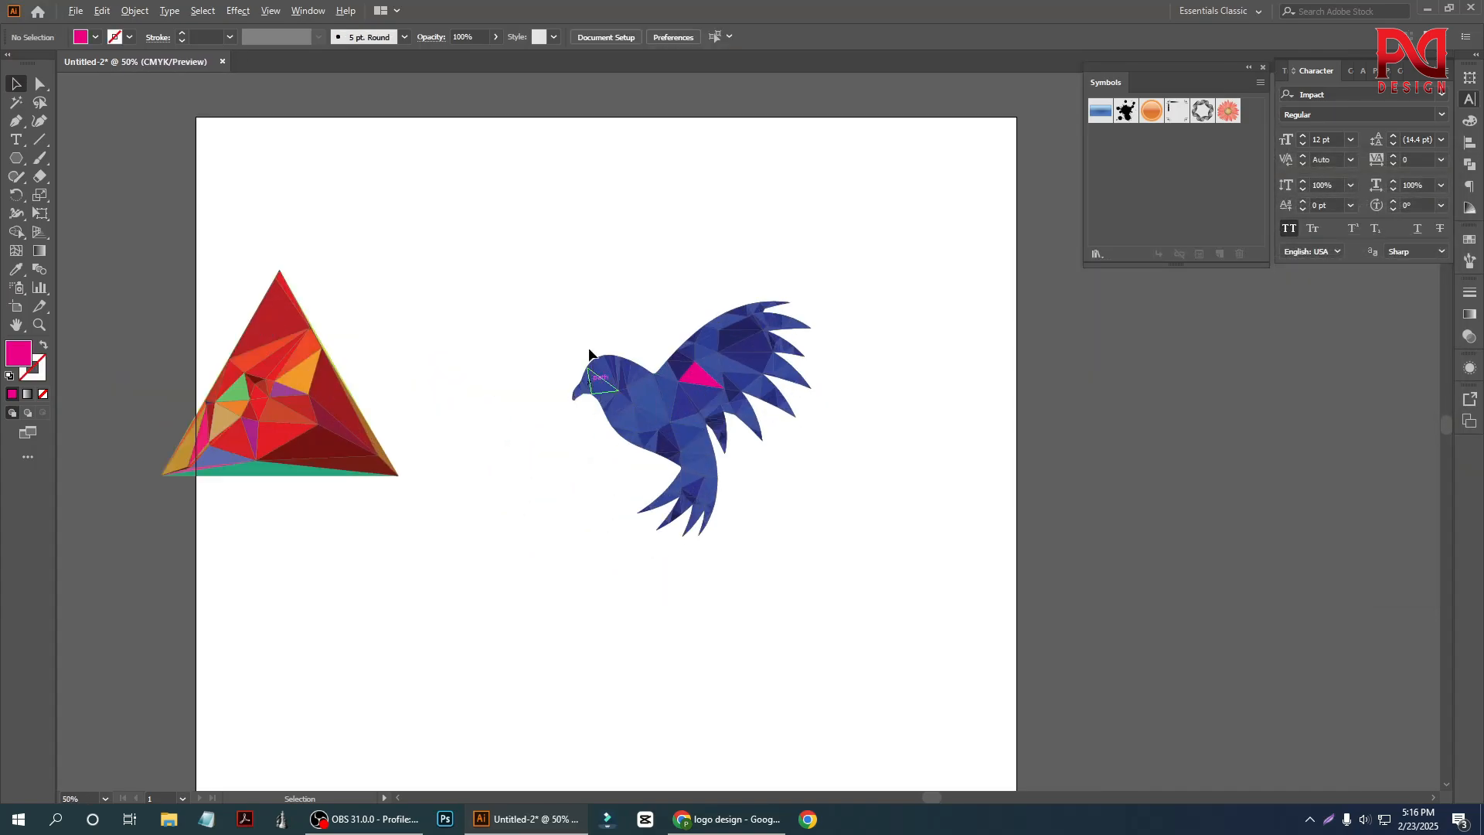
left_click_drag(518, 242, 839, 583)
scroll(694, 433, "up", 1)
scroll(616, 494, "down", 1)
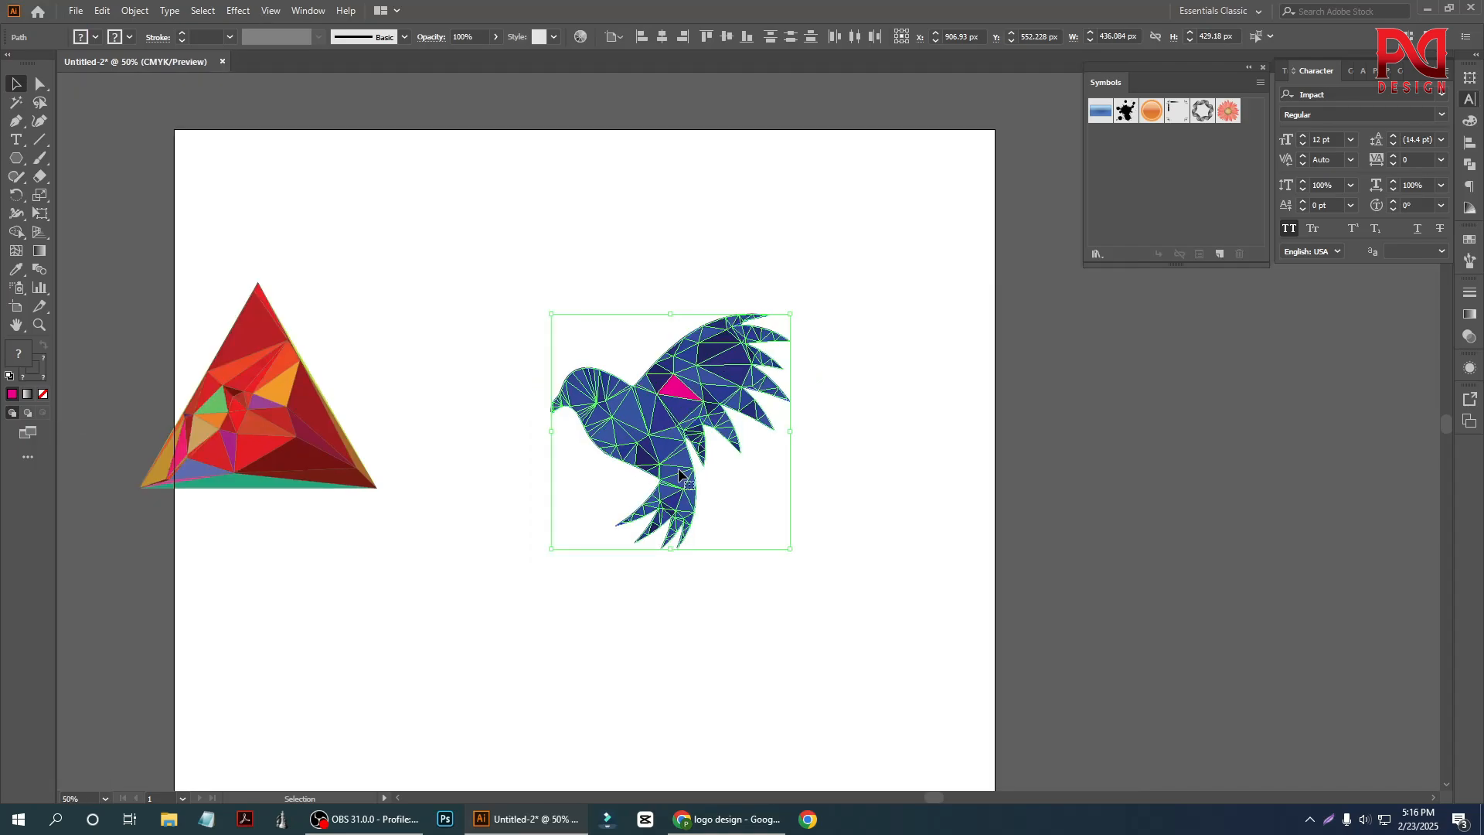
scroll(692, 478, "up", 1)
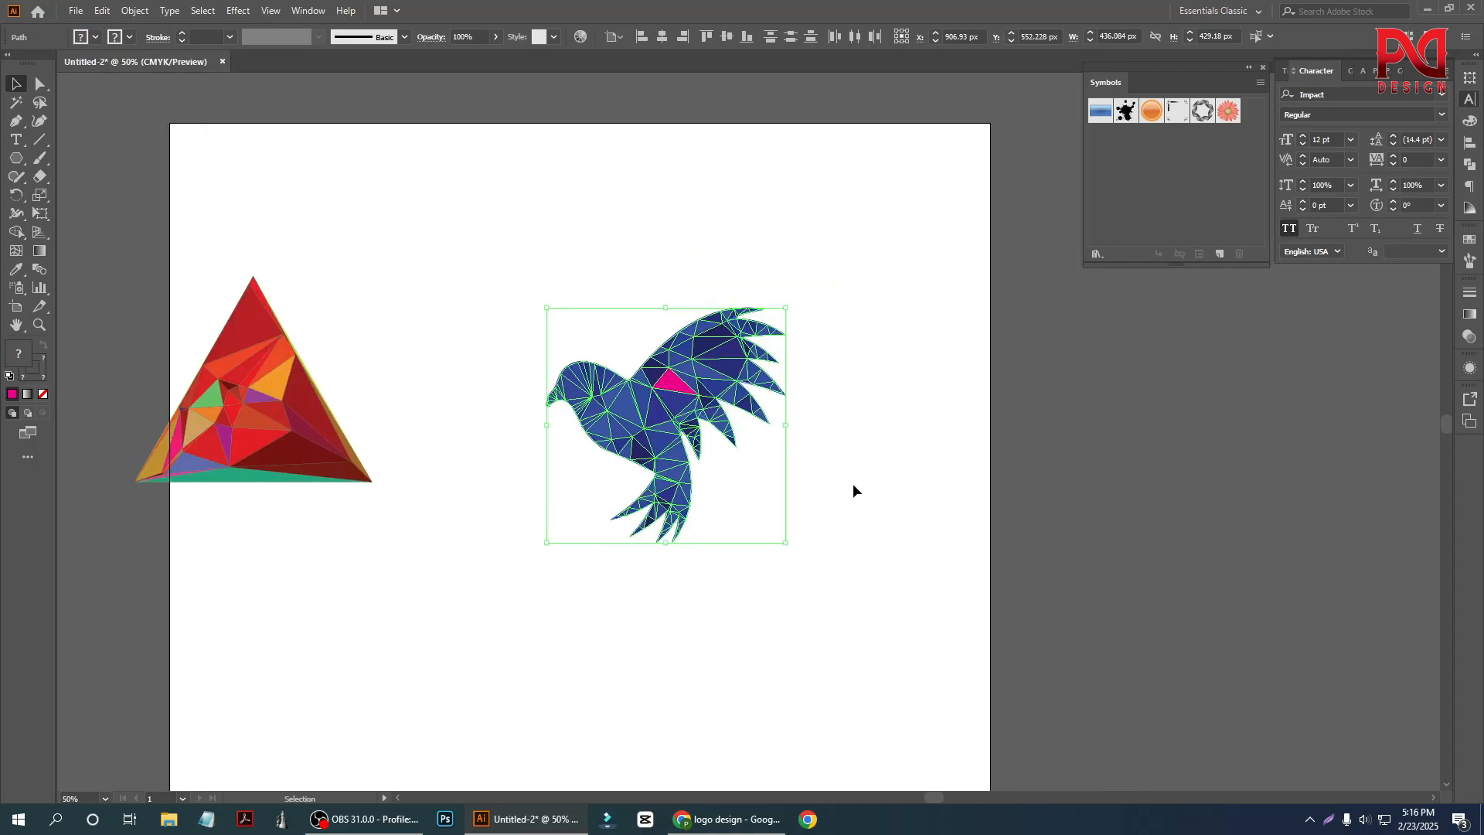
left_click(75, 11)
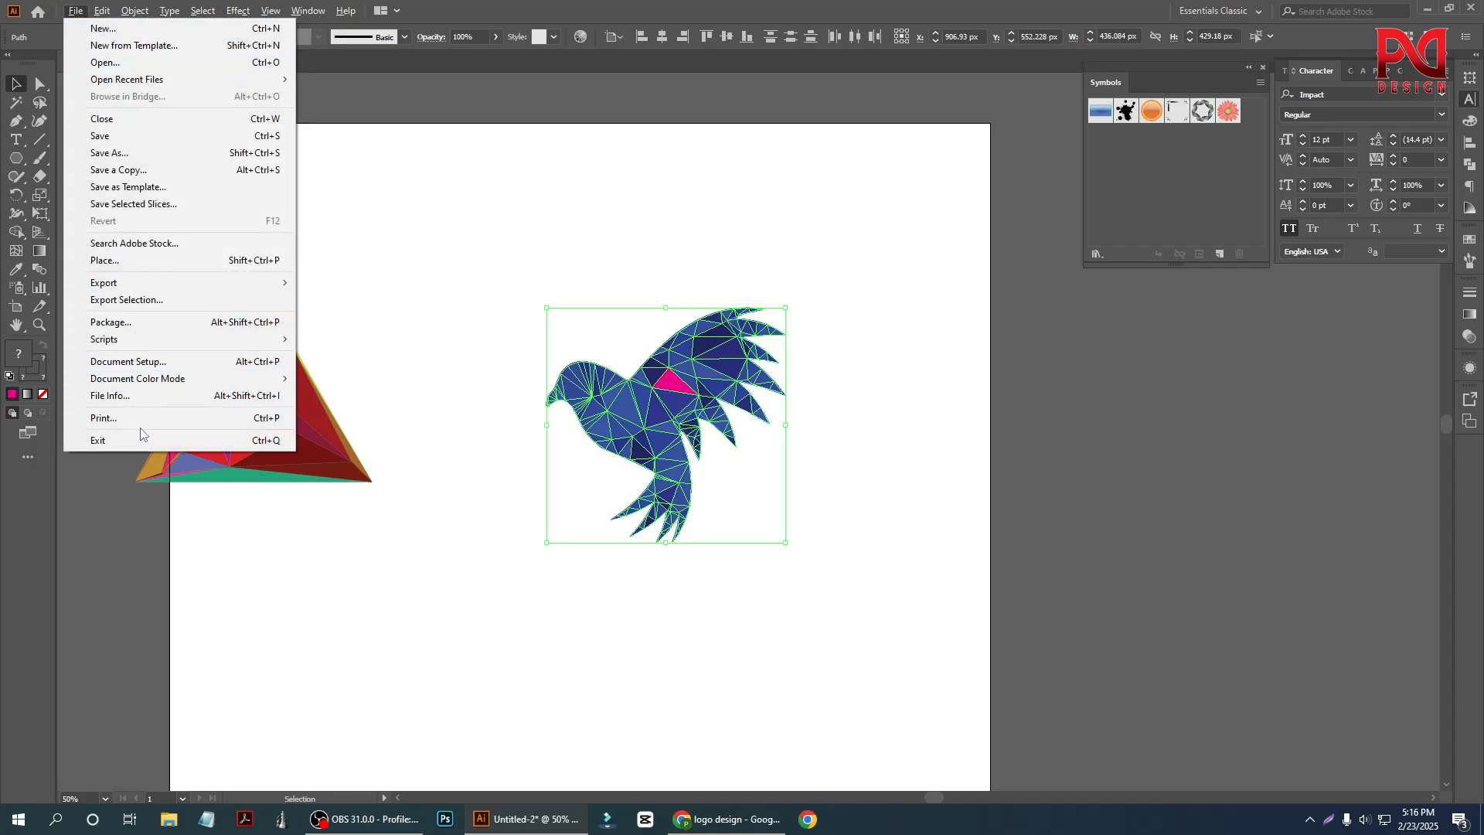
mouse_move(170, 342)
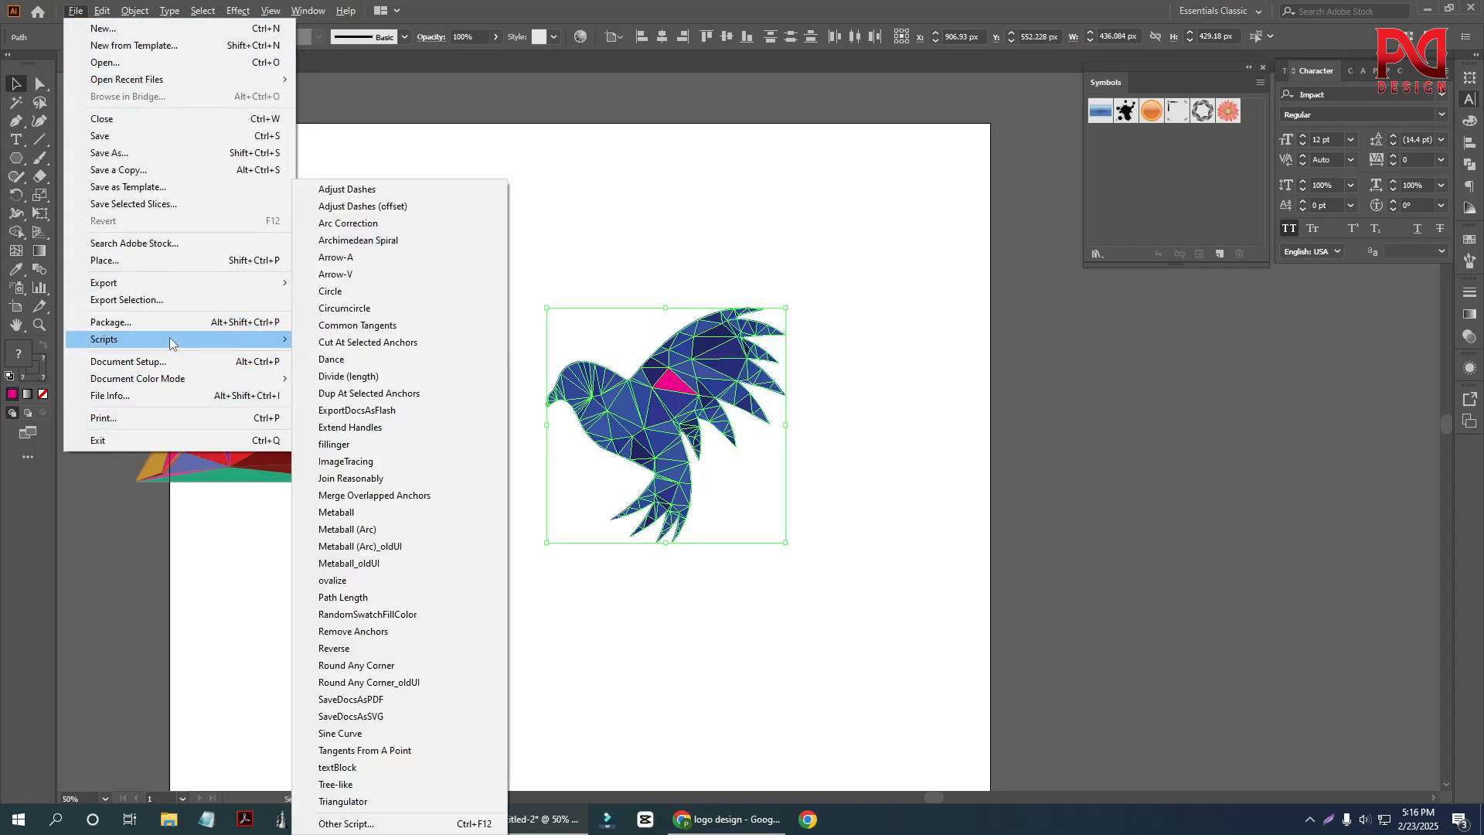
left_click(348, 801)
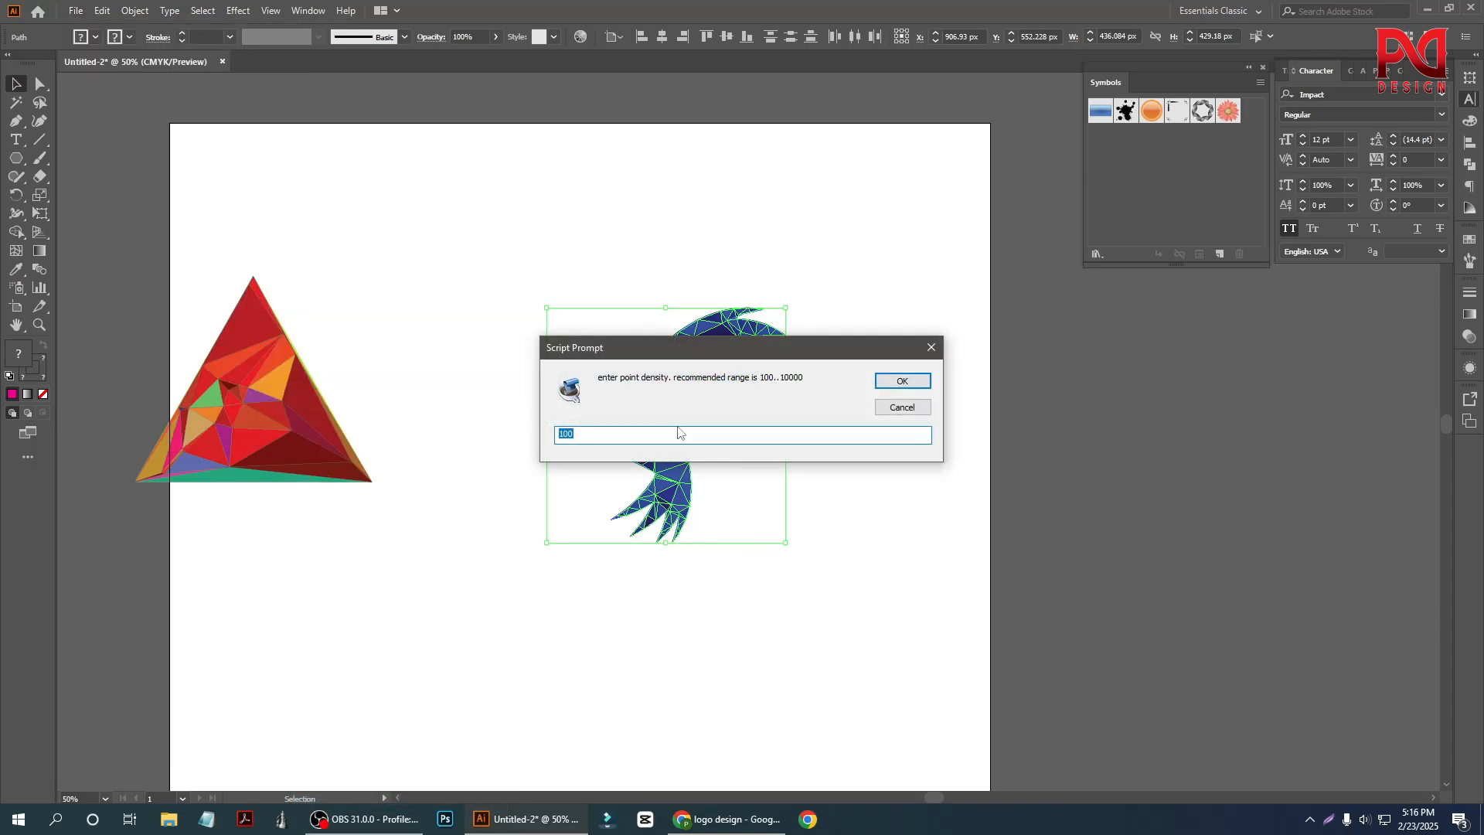
type("1")
left_click(902, 380)
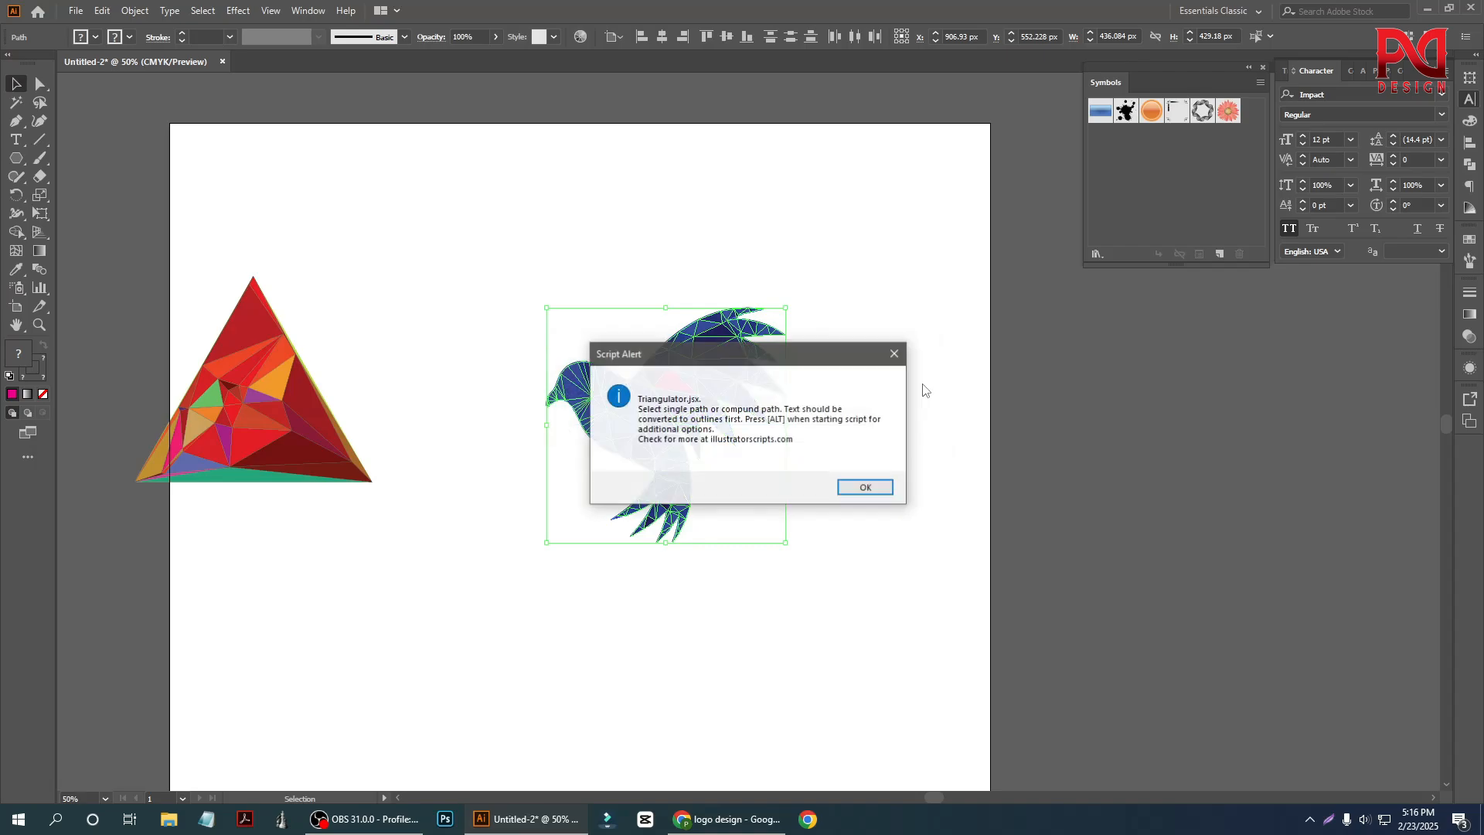
left_click(865, 491)
left_click(855, 468)
Undo the triangle's recolouring, the moves and the bird's facet edits back to the solid blue bird silhouette, and deselect.
key("ctrl+z")
key("ctrl+z")
key("ctrl+z")
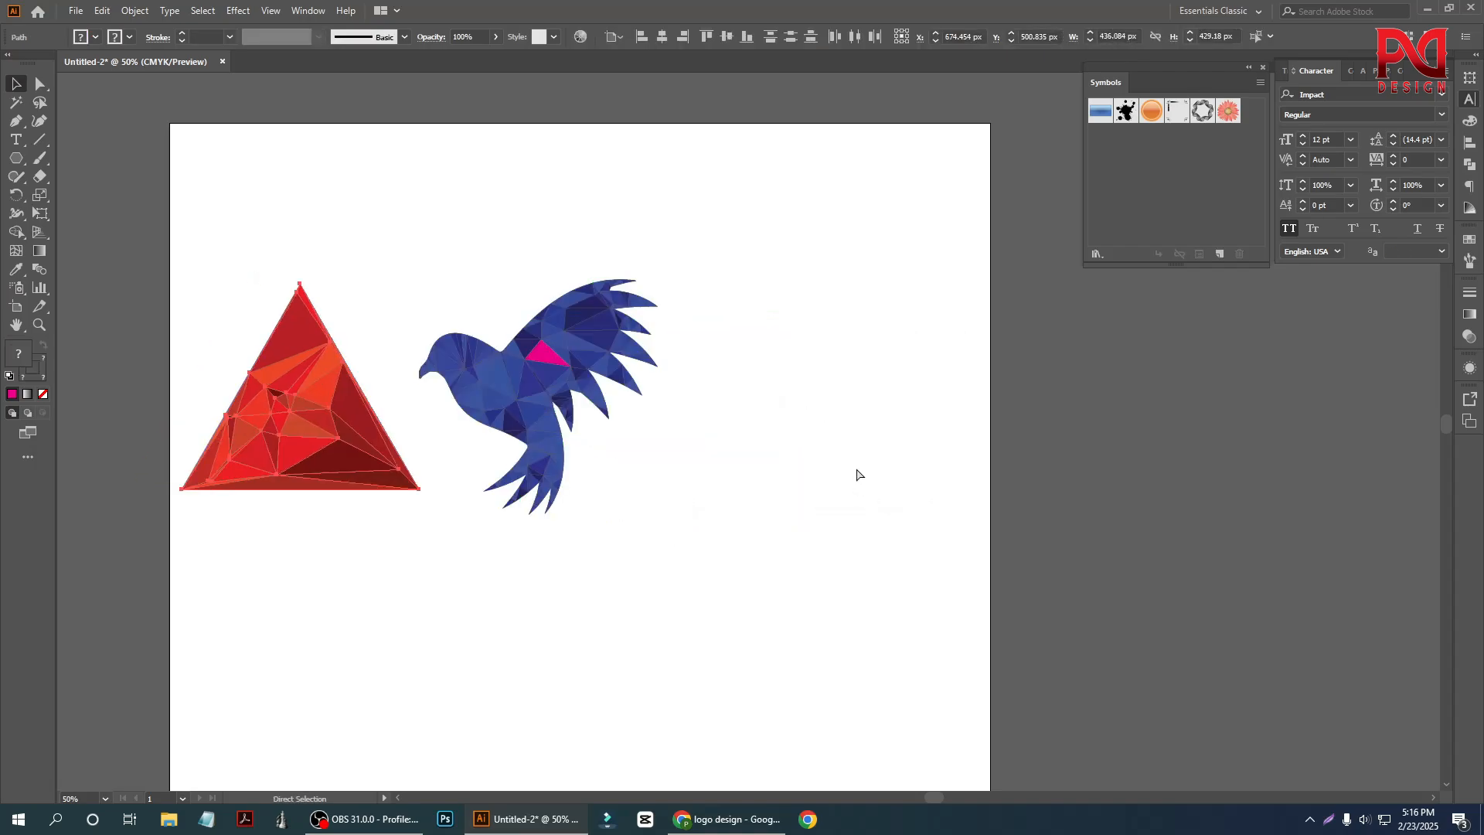
key("ctrl+z")
key("ctrl+z")
key("ctrl+z")
key("ctrl+z")
key("ctrl+z")
left_click(856, 469)
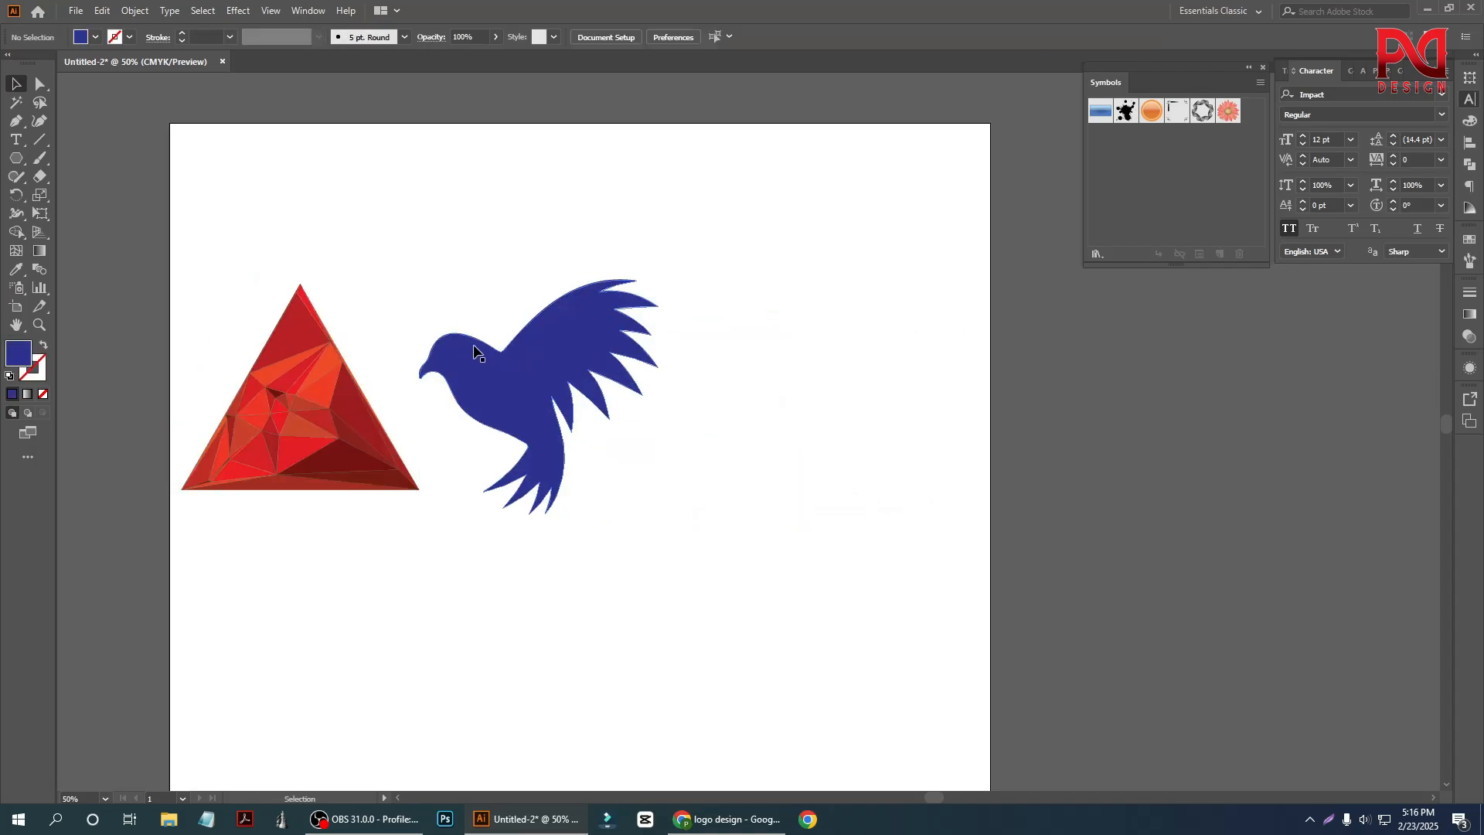
Move the solid blue bird silhouette to the right, farther from the triangle, and deselect it.
left_click_drag(474, 345, 562, 351)
left_click(821, 279)
scroll(654, 421, "down", 1)
scroll(640, 395, "up", 1)
Try the Triangulator script on the solid bird with a different point density, inspect the facets, and undo the result.
left_click(640, 389)
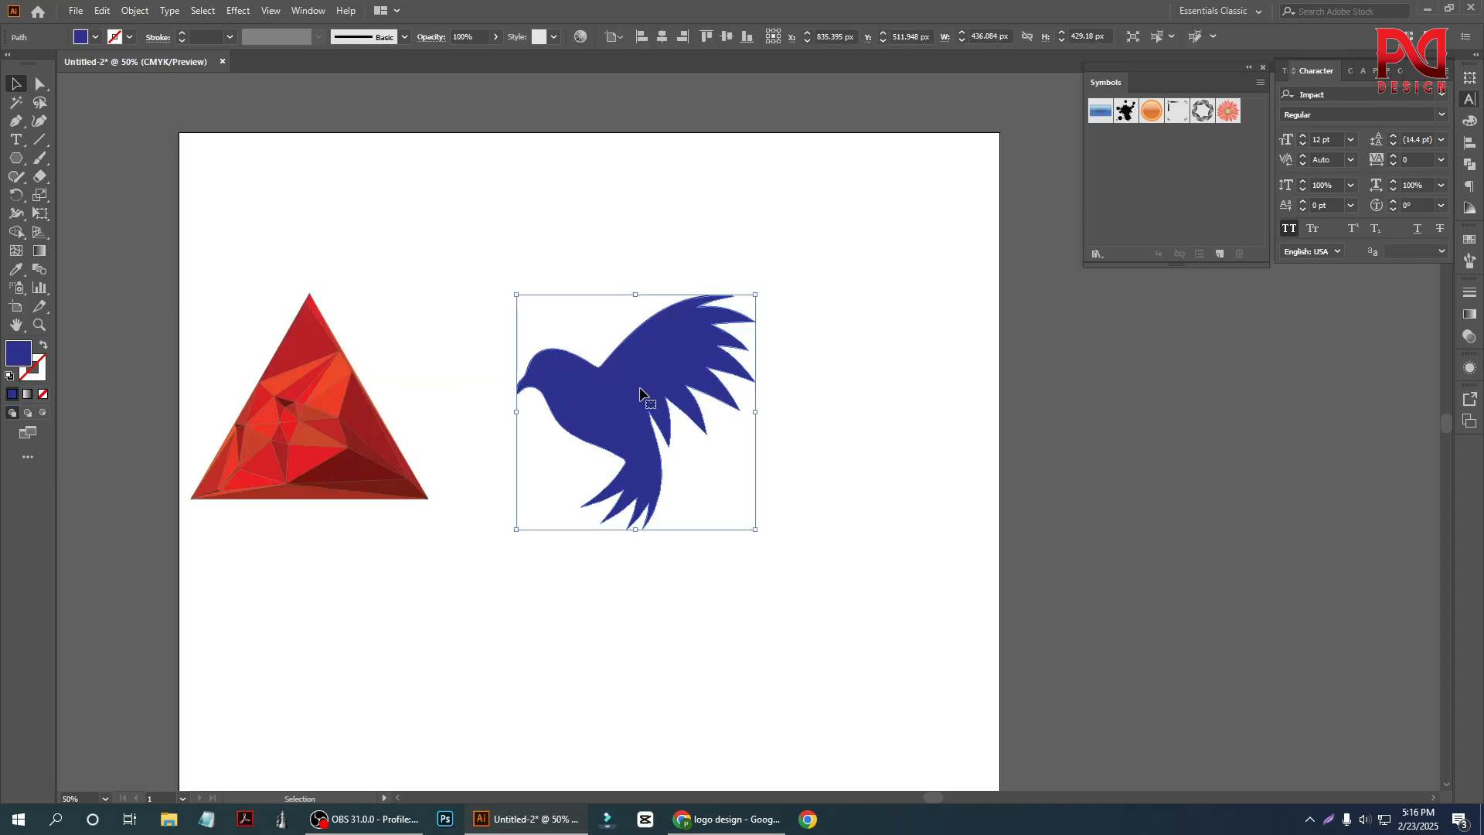
left_click(77, 11)
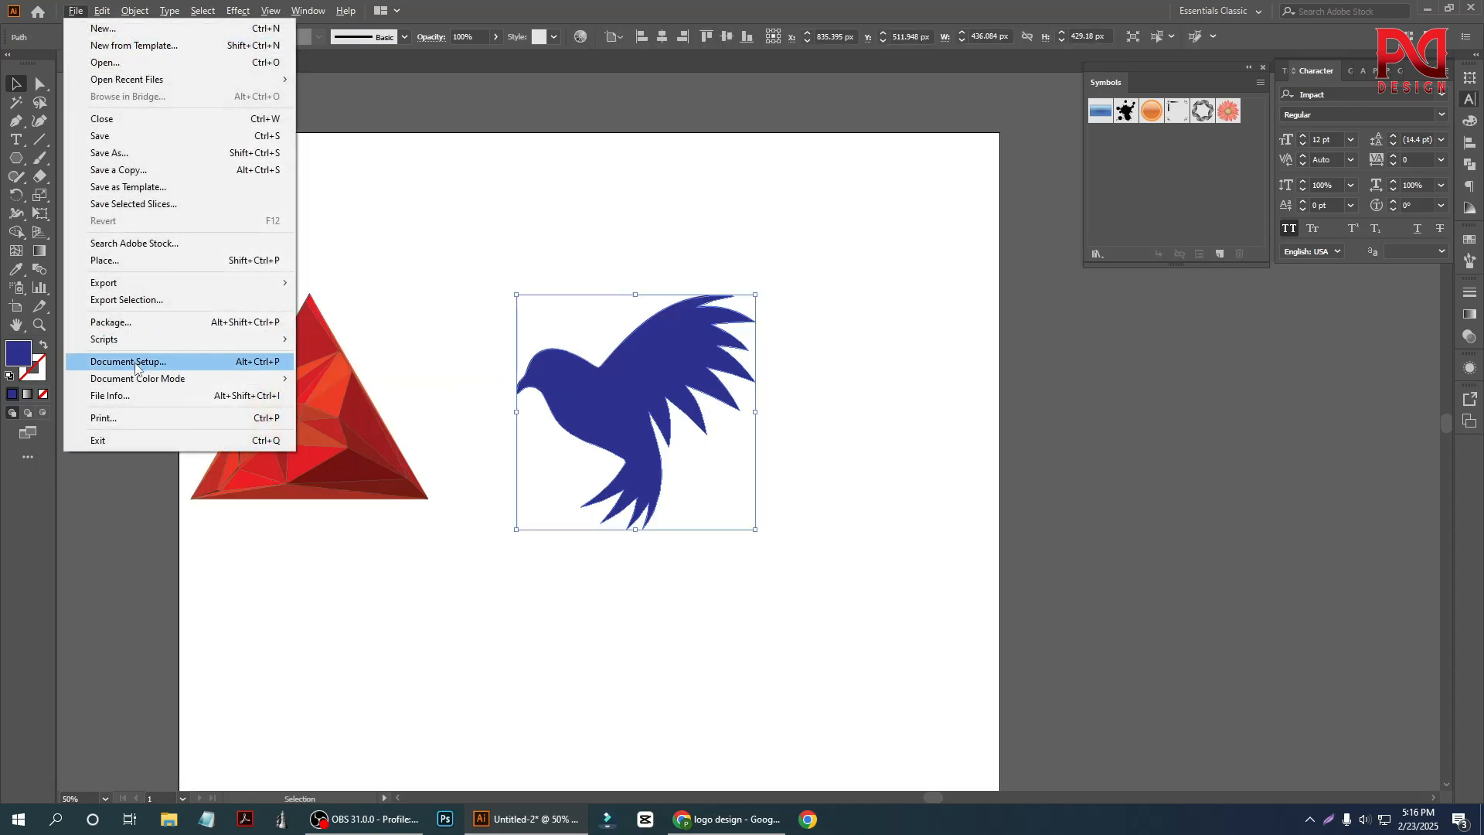
mouse_move(186, 343)
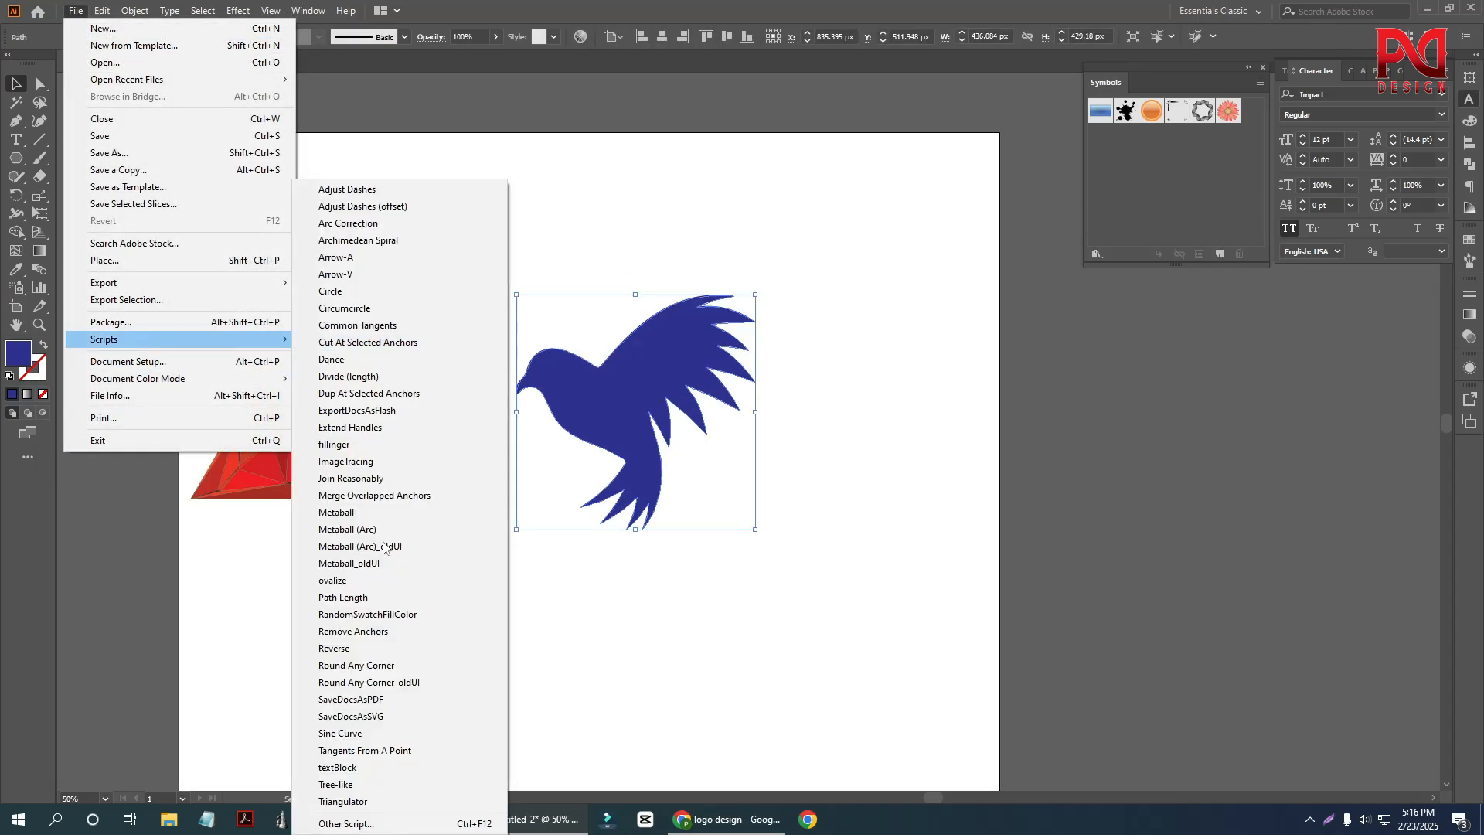
left_click(357, 803)
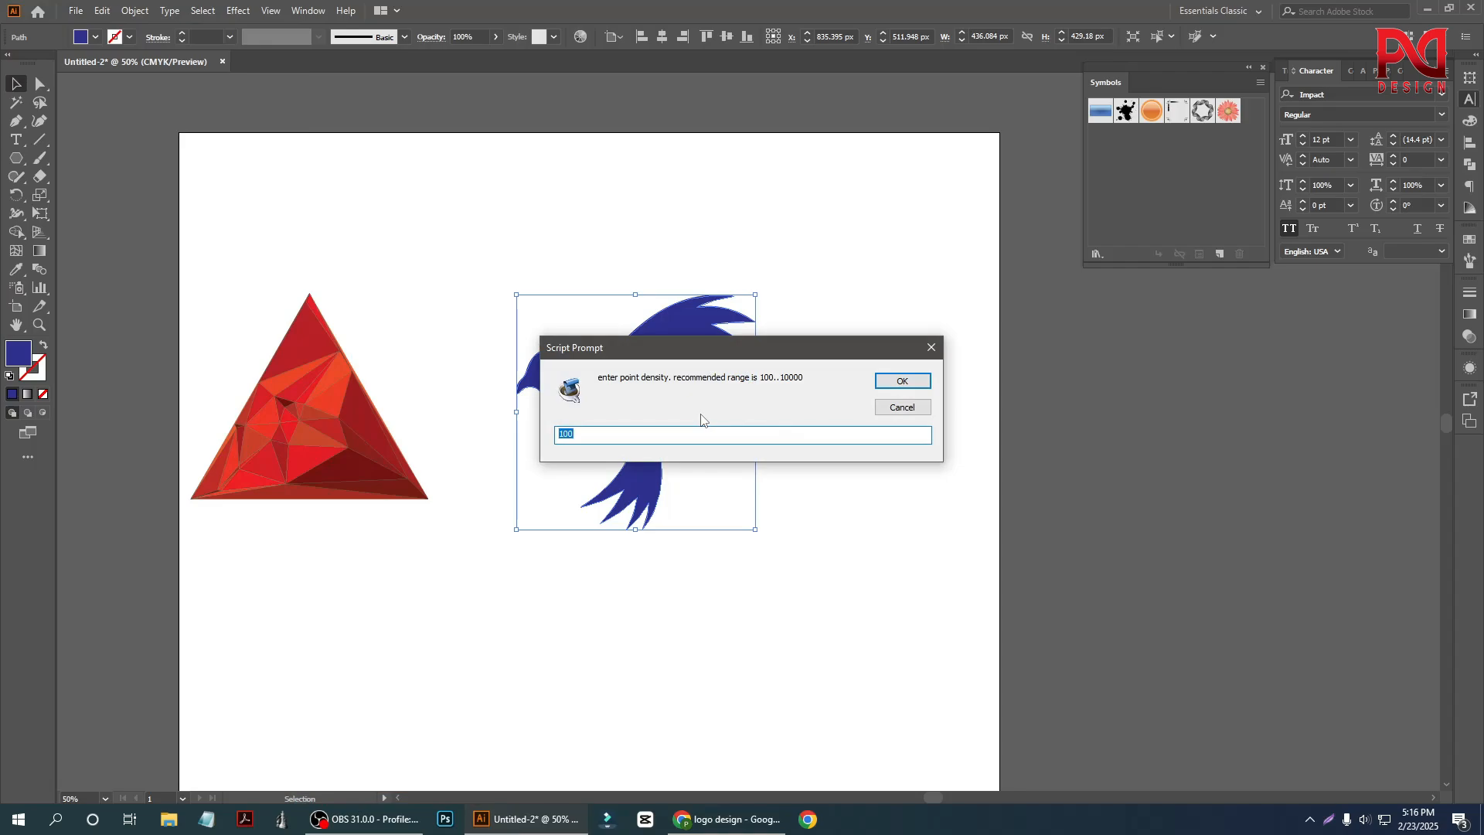
type("@0")
left_click(903, 381)
left_click(685, 401)
scroll(603, 424, "up", 2)
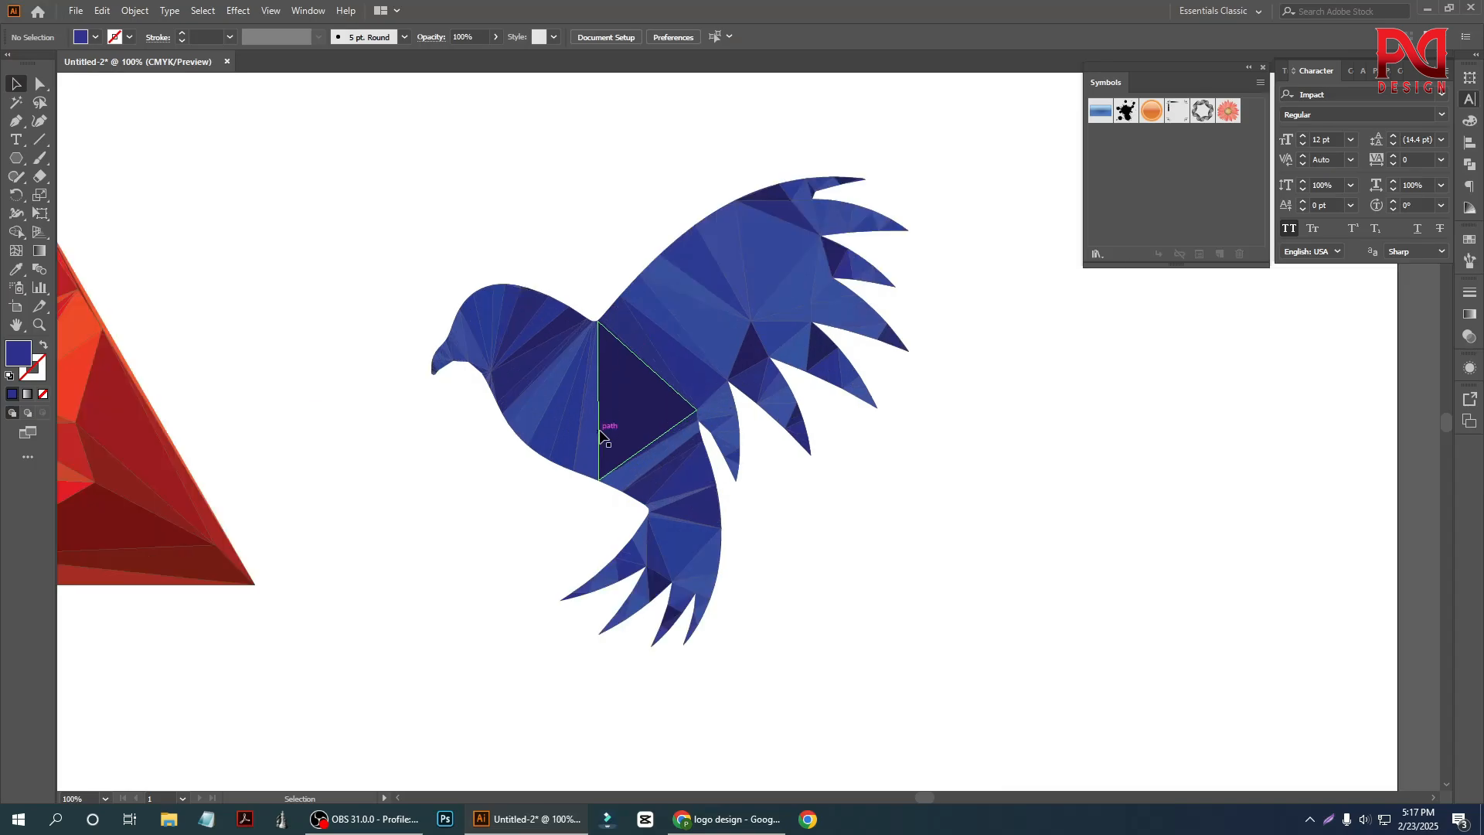
scroll(662, 422, "down", 1)
scroll(665, 422, "down", 1)
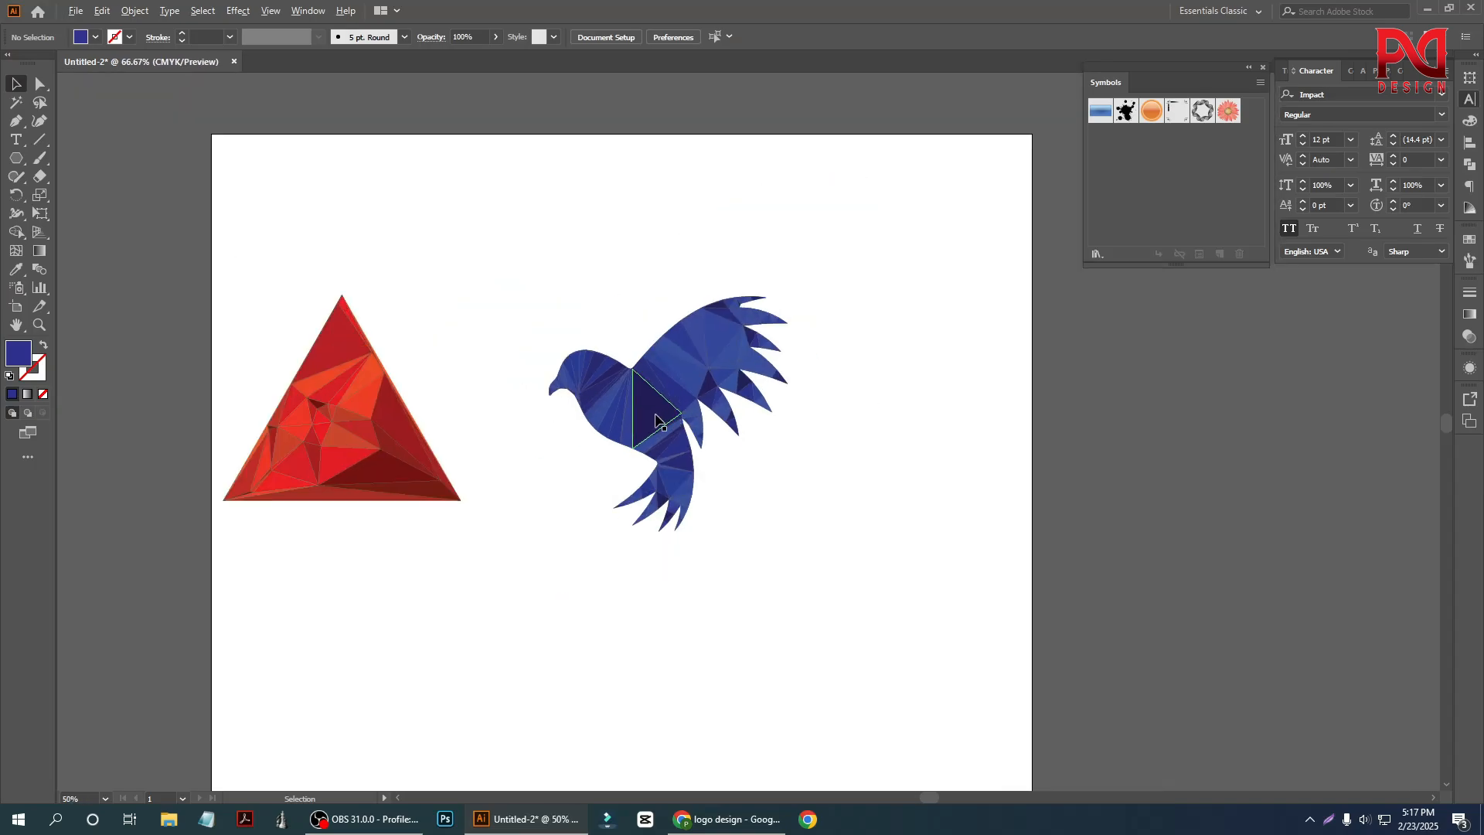
scroll(668, 421, "up", 1)
key("ctrl+z")
scroll(671, 421, "down", 1)
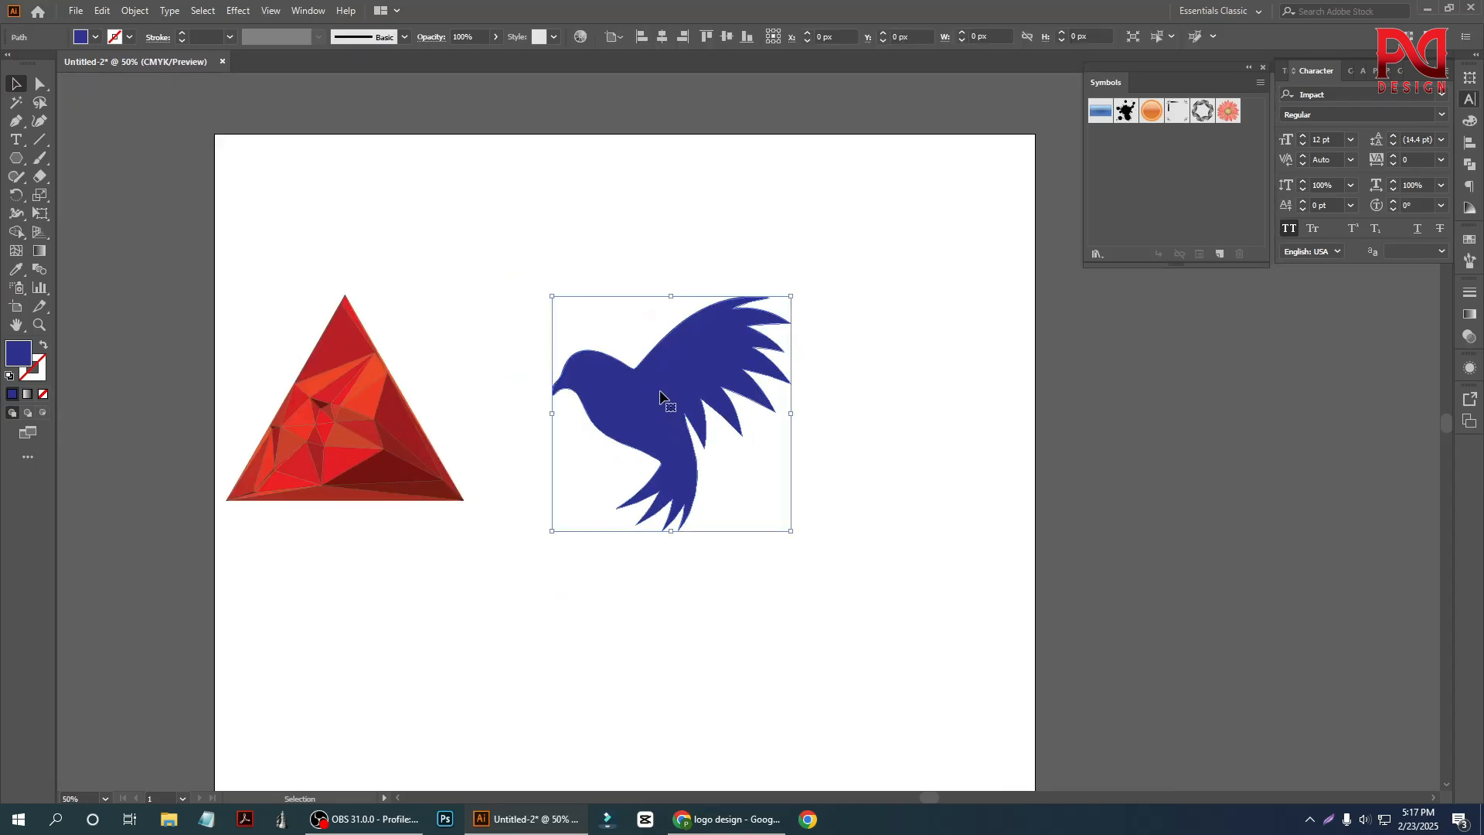
Run the Triangulator script on the solid bird with a point density of 200, inspect the facets, and deselect.
left_click(75, 11)
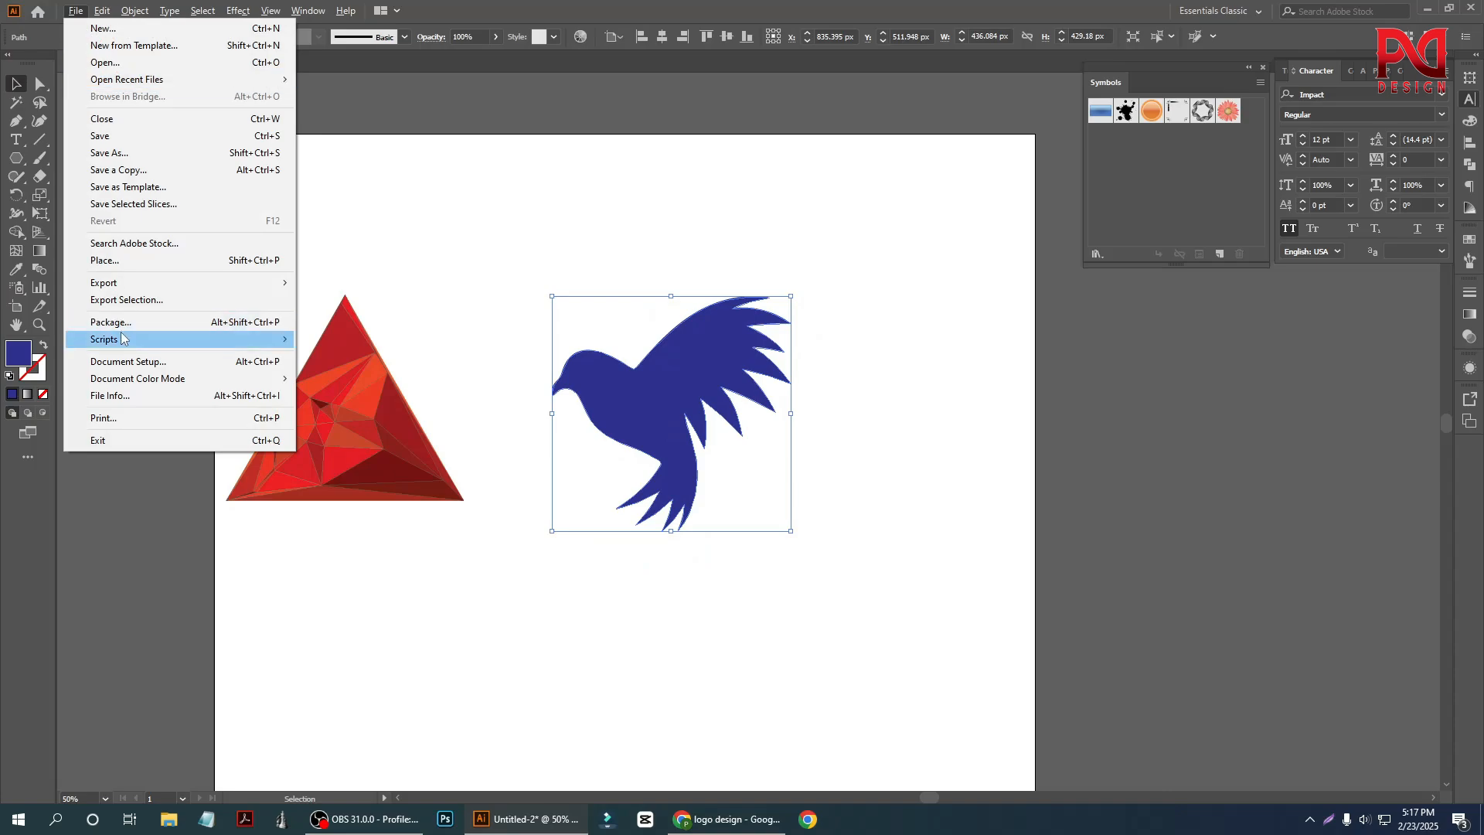
mouse_move(124, 338)
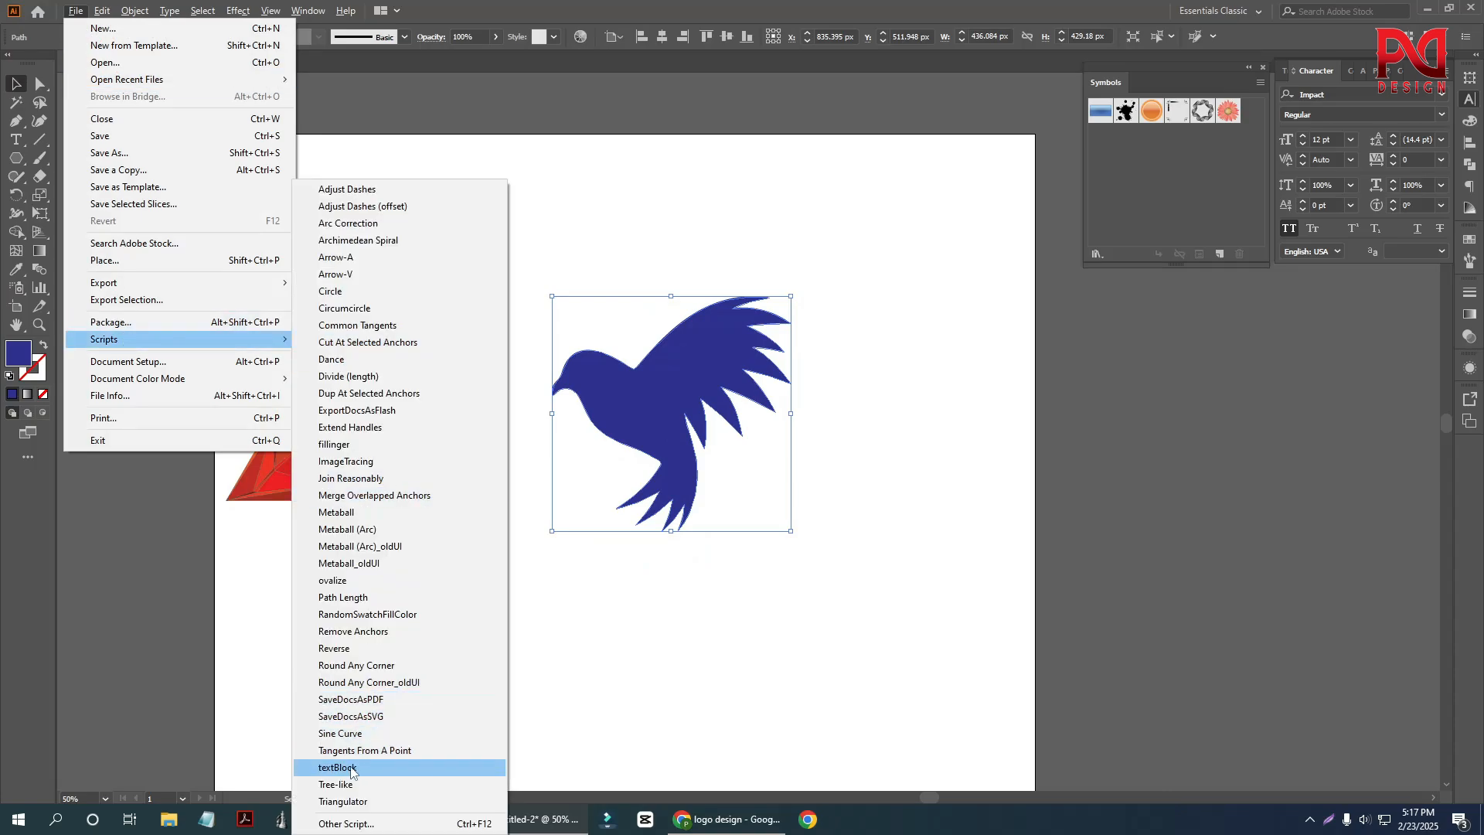
left_click(354, 804)
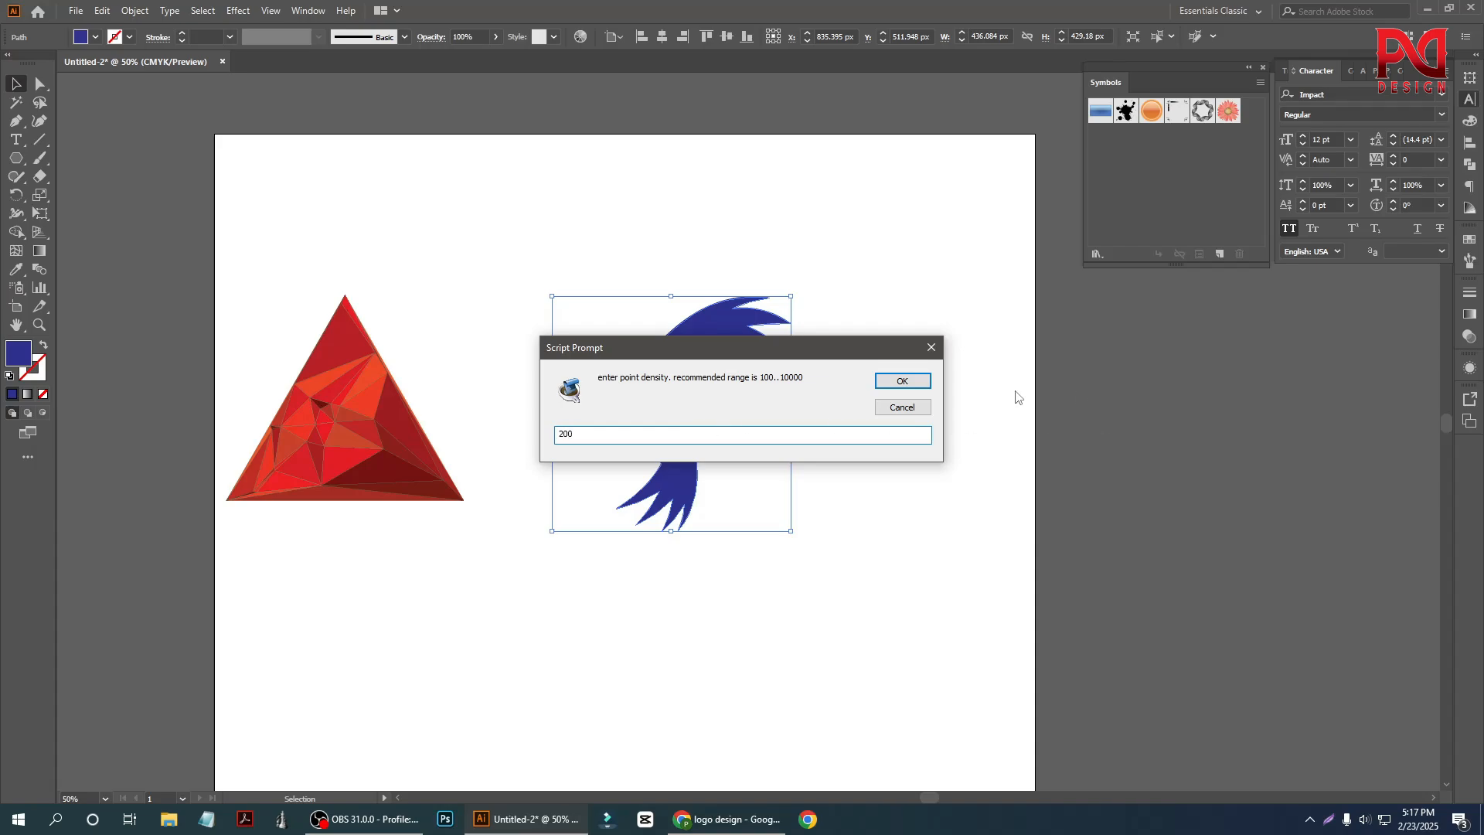
left_click(902, 382)
key("ctrl+equal")
key("ctrl+equal")
key("ctrl+equal")
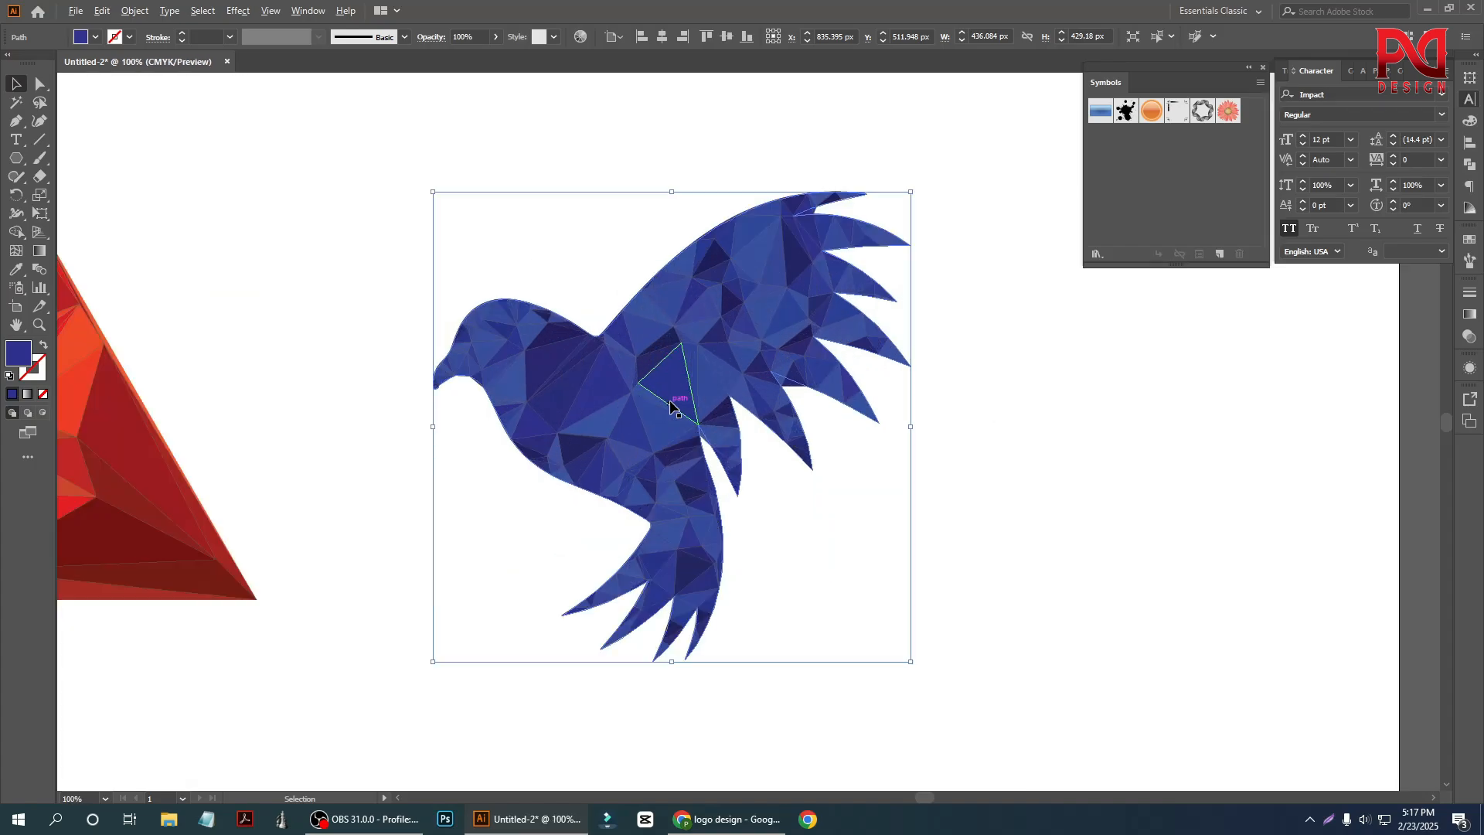
key("ctrl+minus")
key("ctrl+minus")
key("ctrl+minus")
key("ctrl+minus")
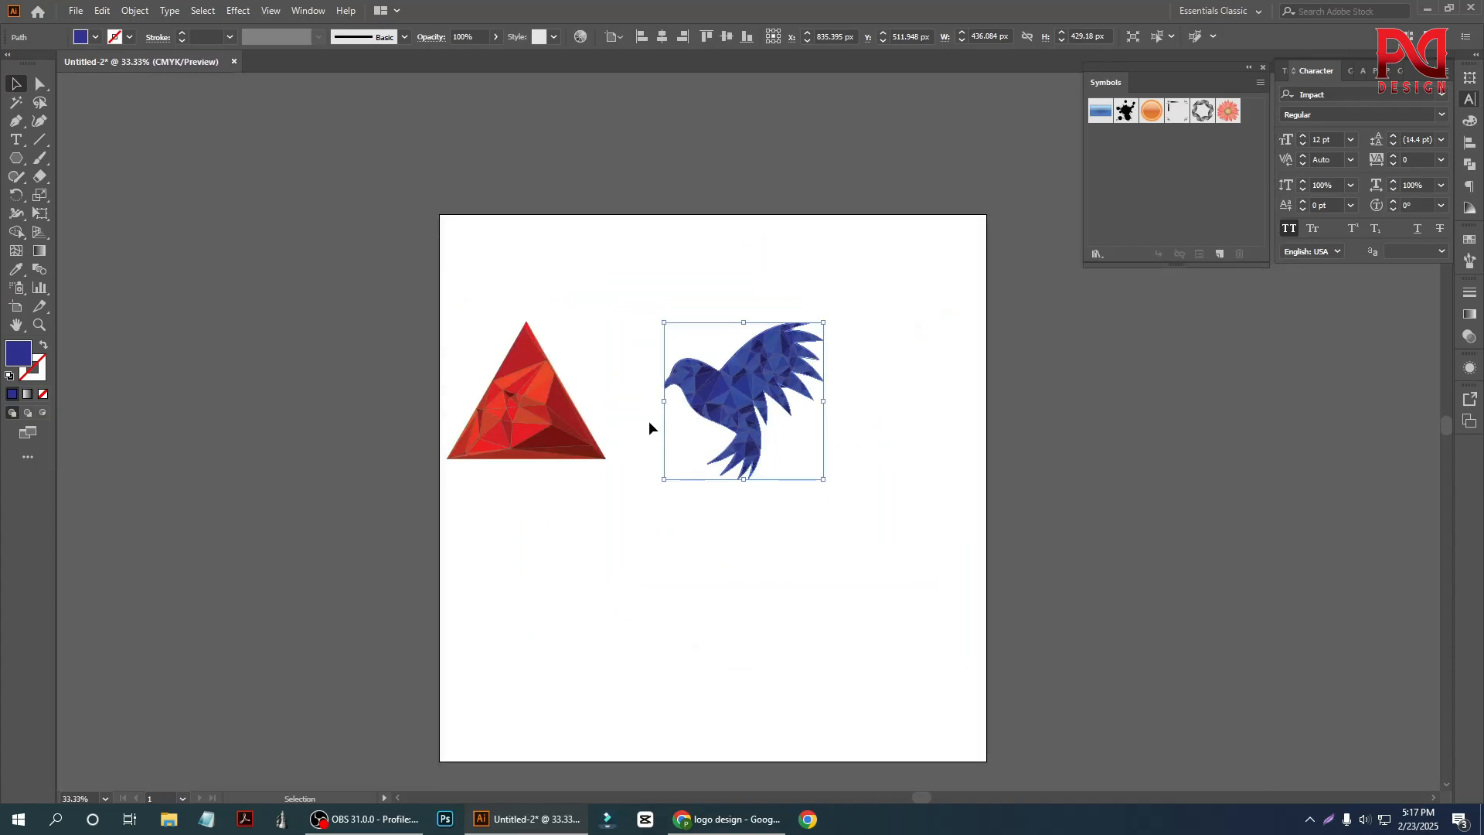
left_click(633, 512)
Draw a blue six-sided polygon about 677 px wide below the triangle and bird.
scroll(632, 512, "down", 4)
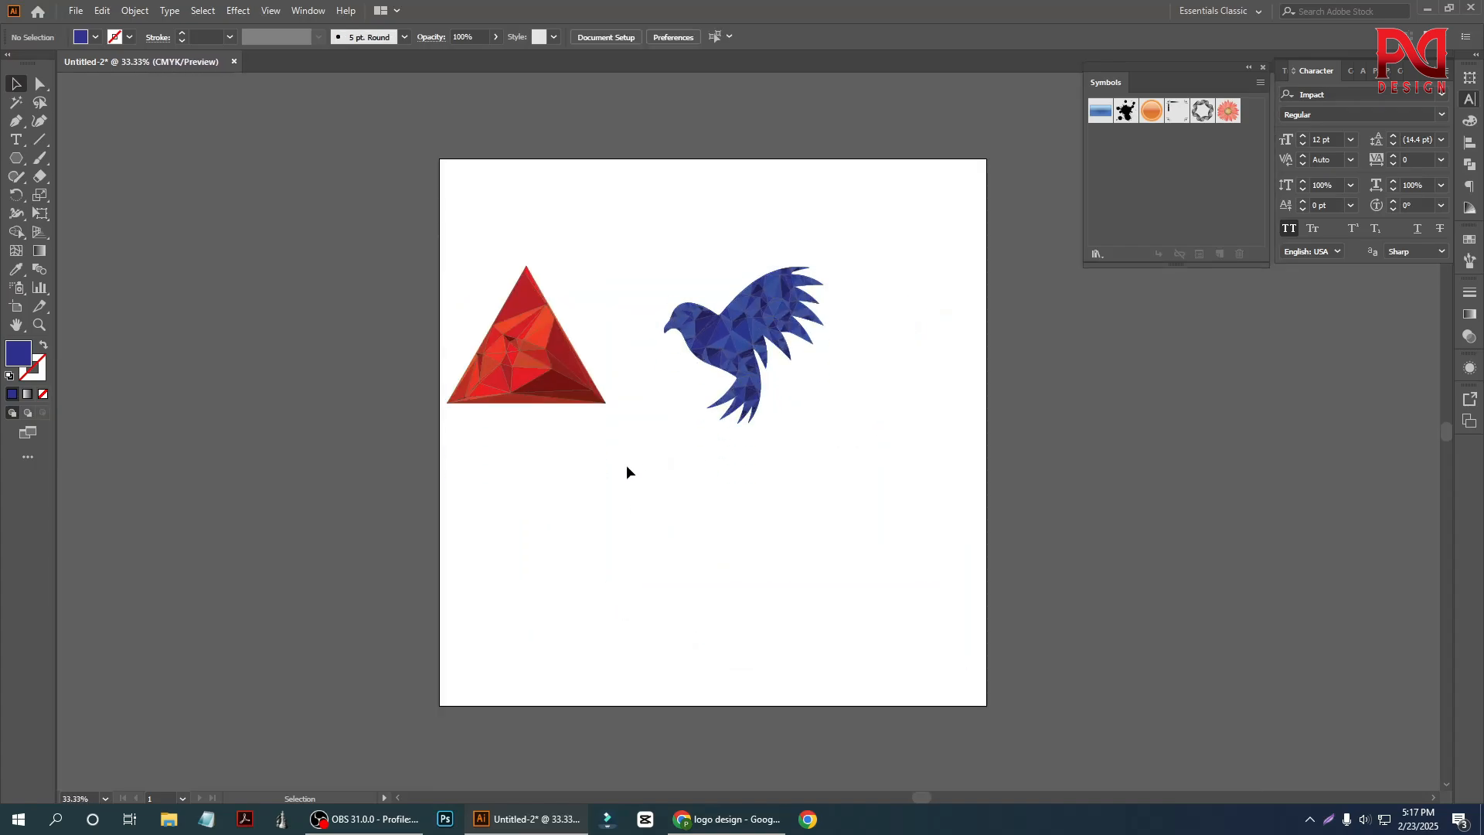
left_click(16, 157, "alt")
left_click_drag(685, 522, 746, 628)
key("Up")
key("Up")
key("Up")
key("Up")
key("Down")
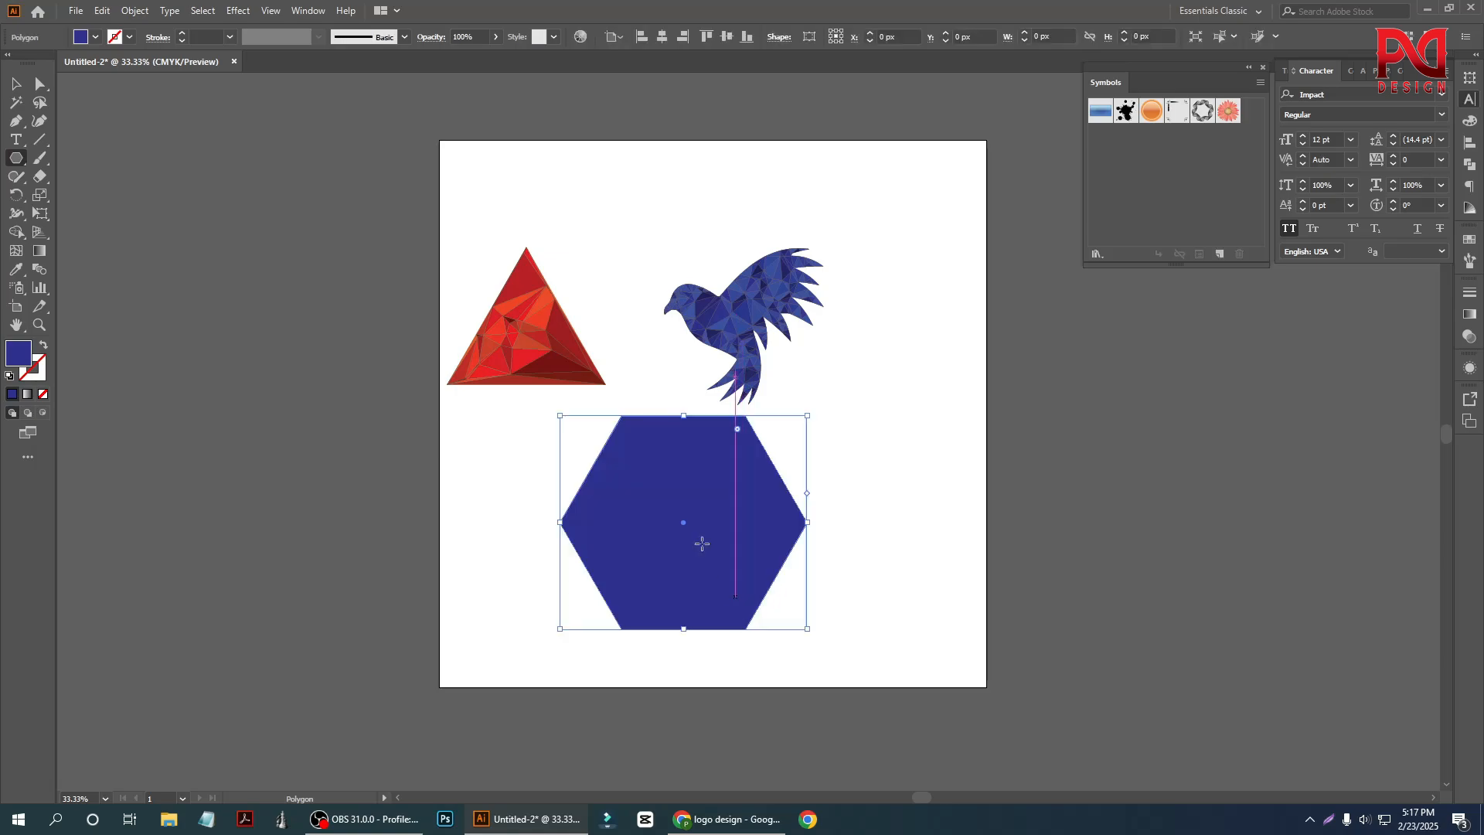
left_click(14, 85)
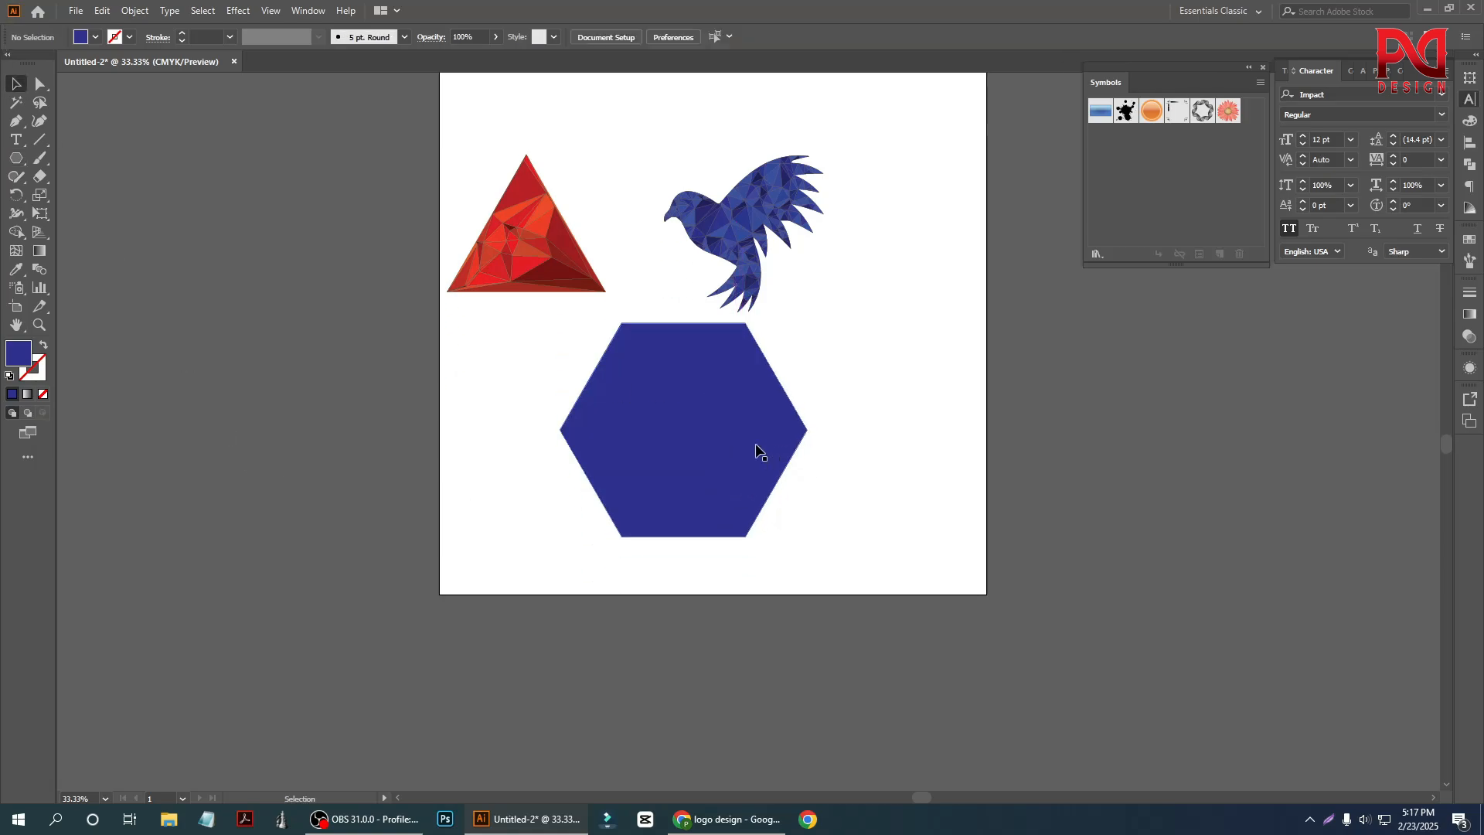
Move the hexagon left and scale it down proportionally about its centre to about 519 × 450 px.
left_click_drag(729, 441, 672, 451)
scroll(667, 445, "up", 1)
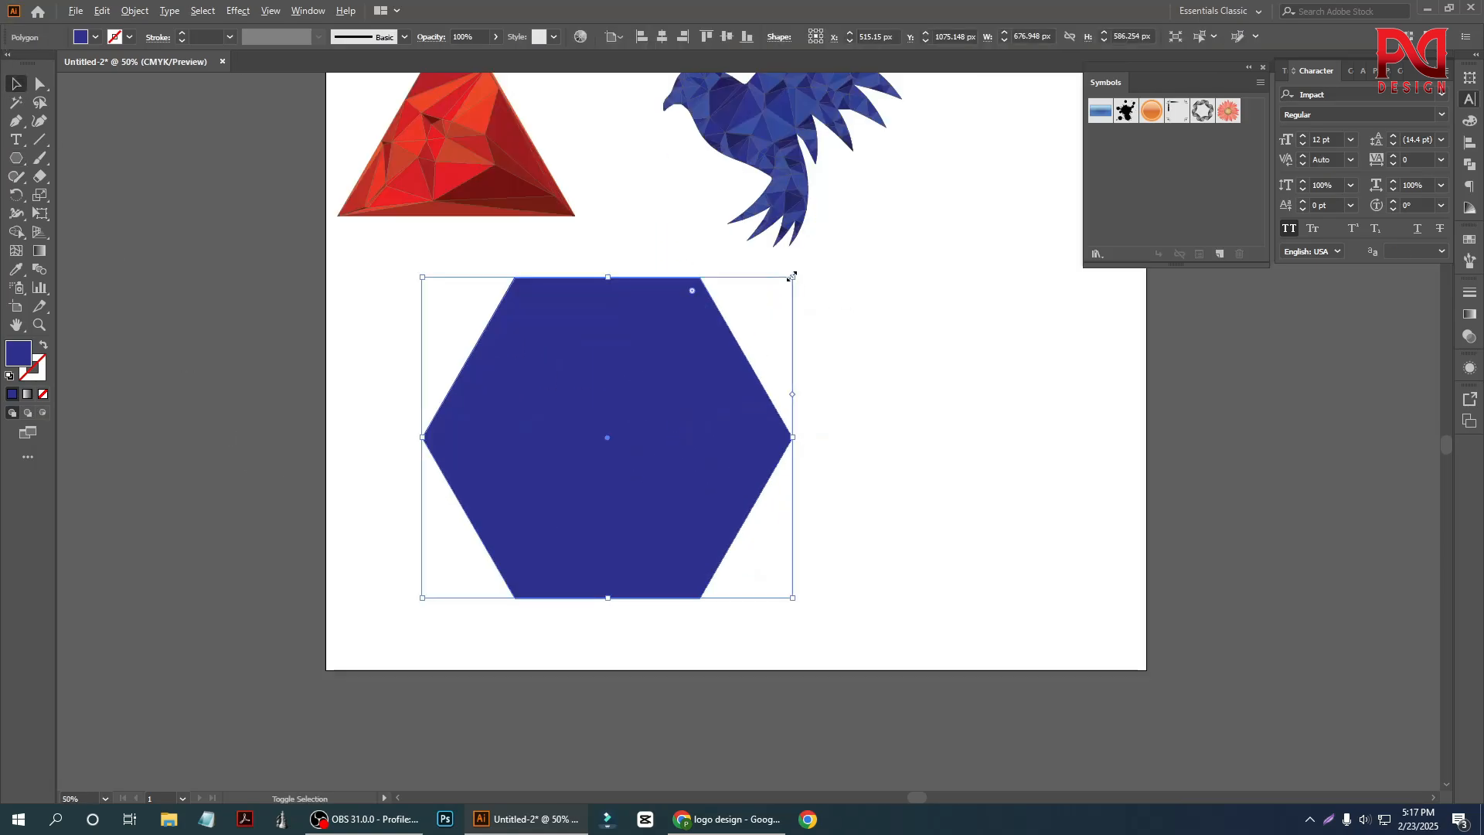
left_click_drag(792, 276, 751, 315)
Fill the hexagon with a red swatch and move it slightly right and down.
left_click(87, 39)
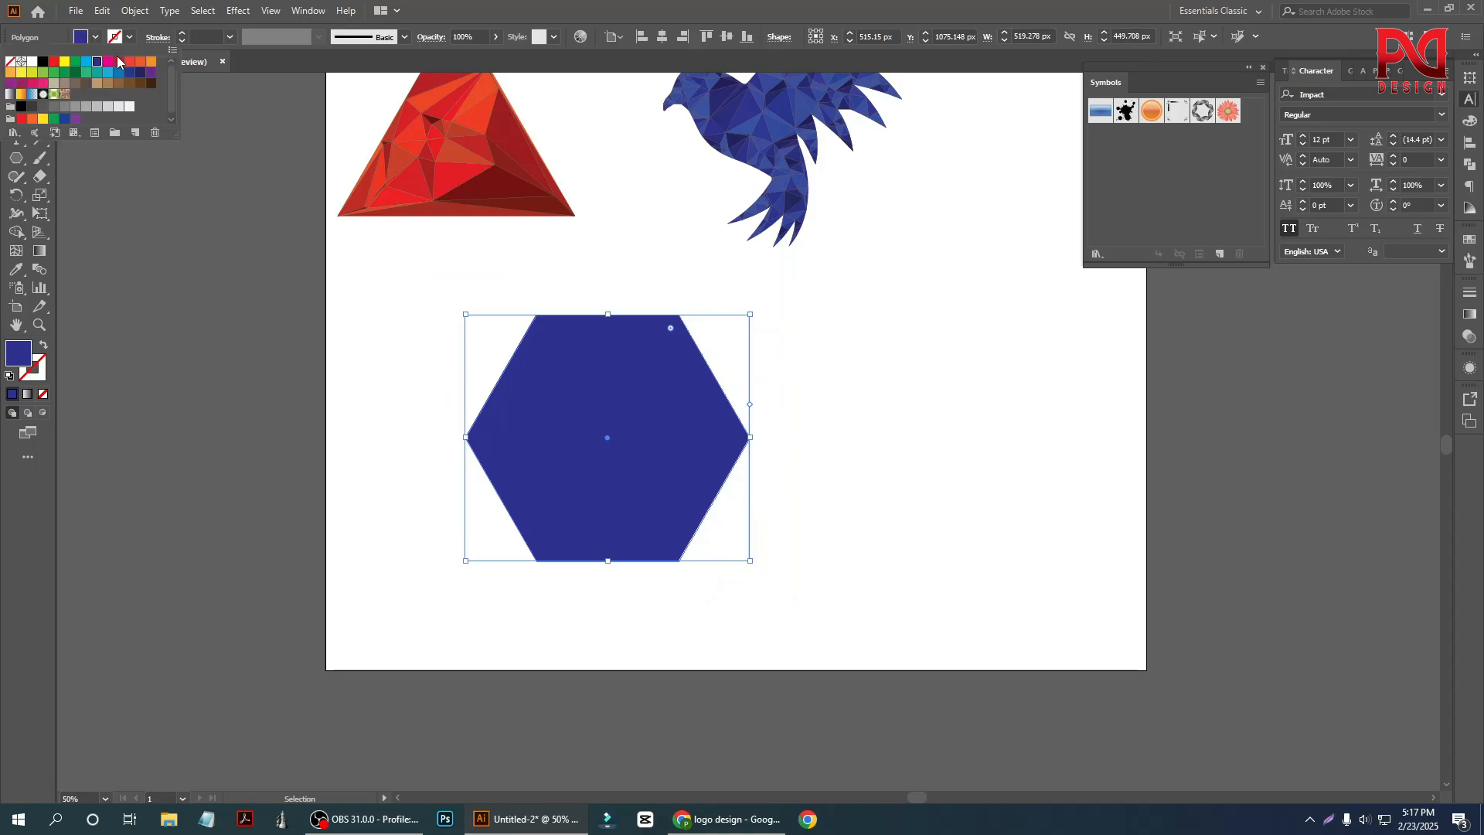
left_click(125, 65)
left_click(448, 354)
left_click_drag(626, 487, 641, 514)
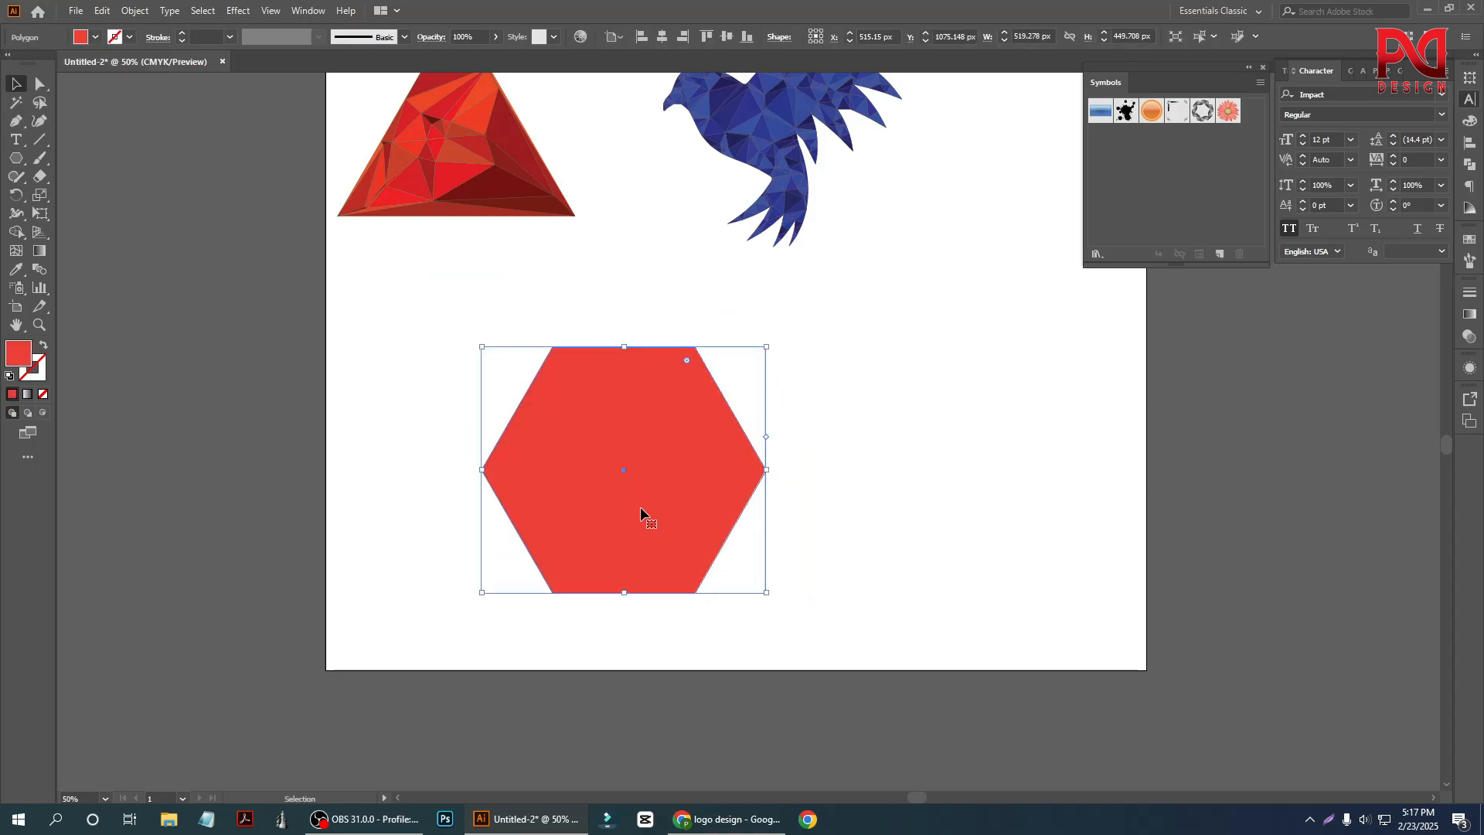
Run the Triangulator script on the red hexagon with a point density of 6, and deselect the result.
left_click(78, 12)
mouse_move(122, 345)
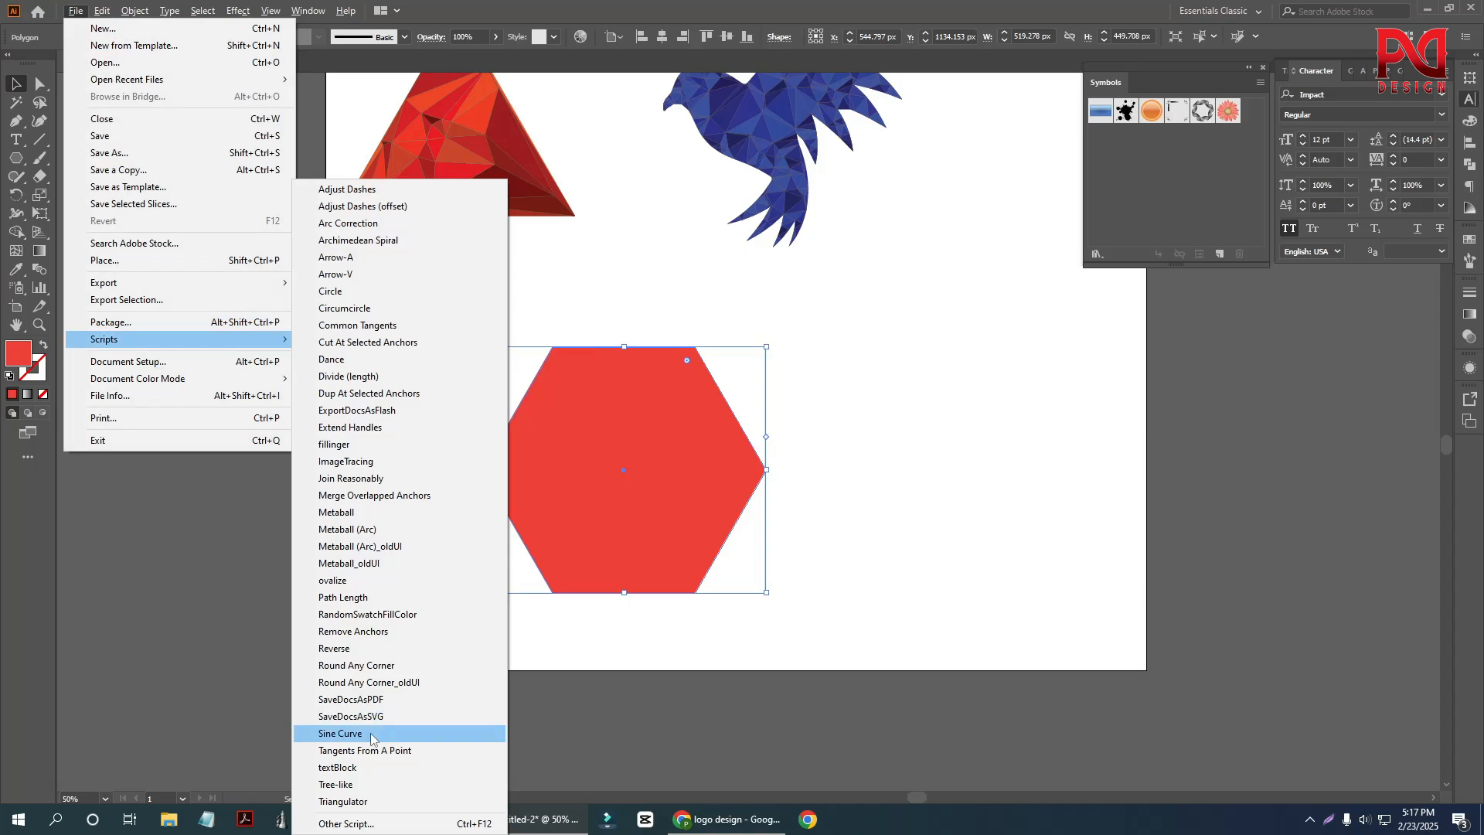
left_click(369, 804)
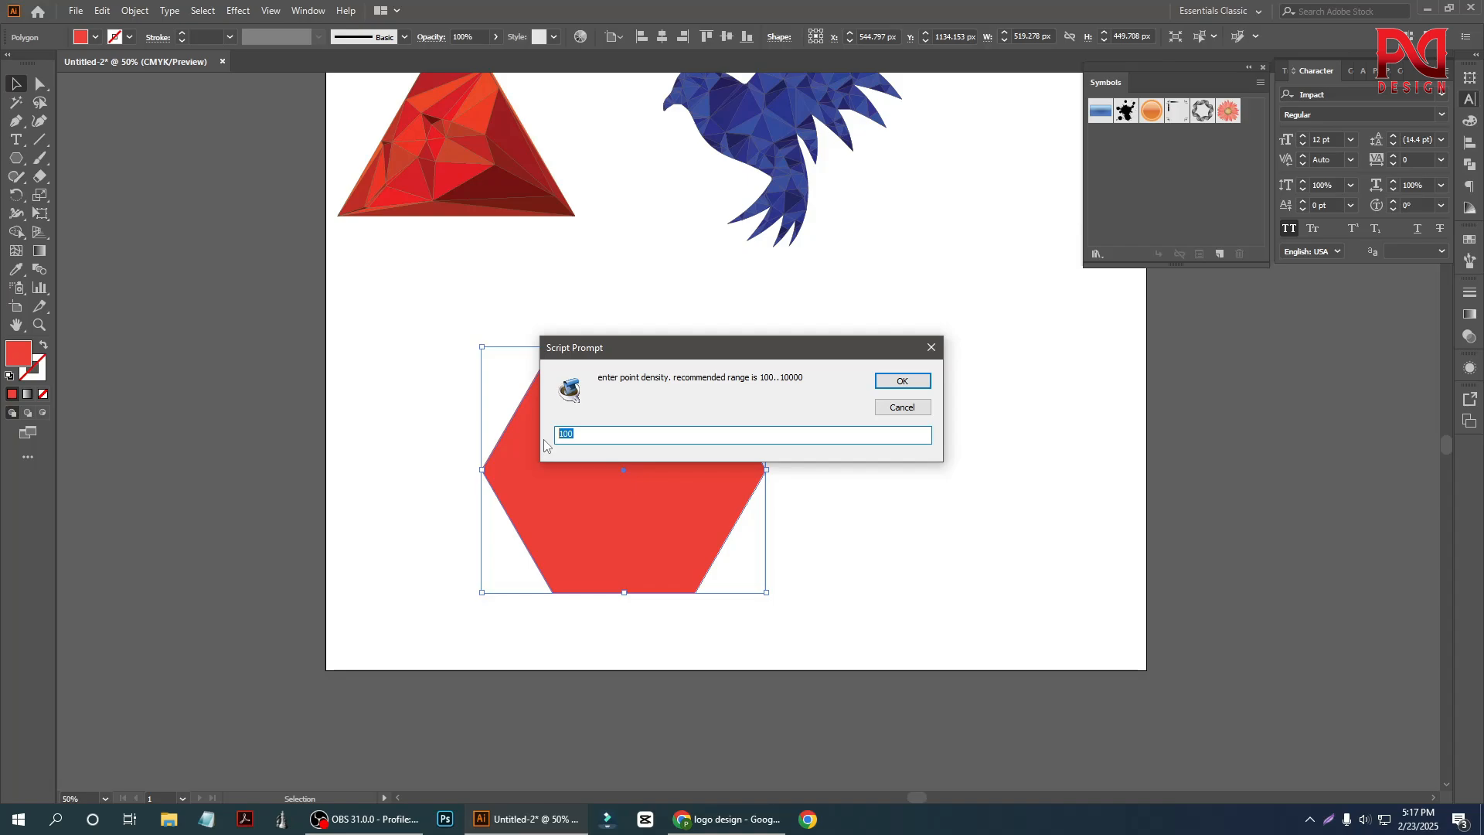
type("6")
left_click(902, 380)
left_click(834, 337)
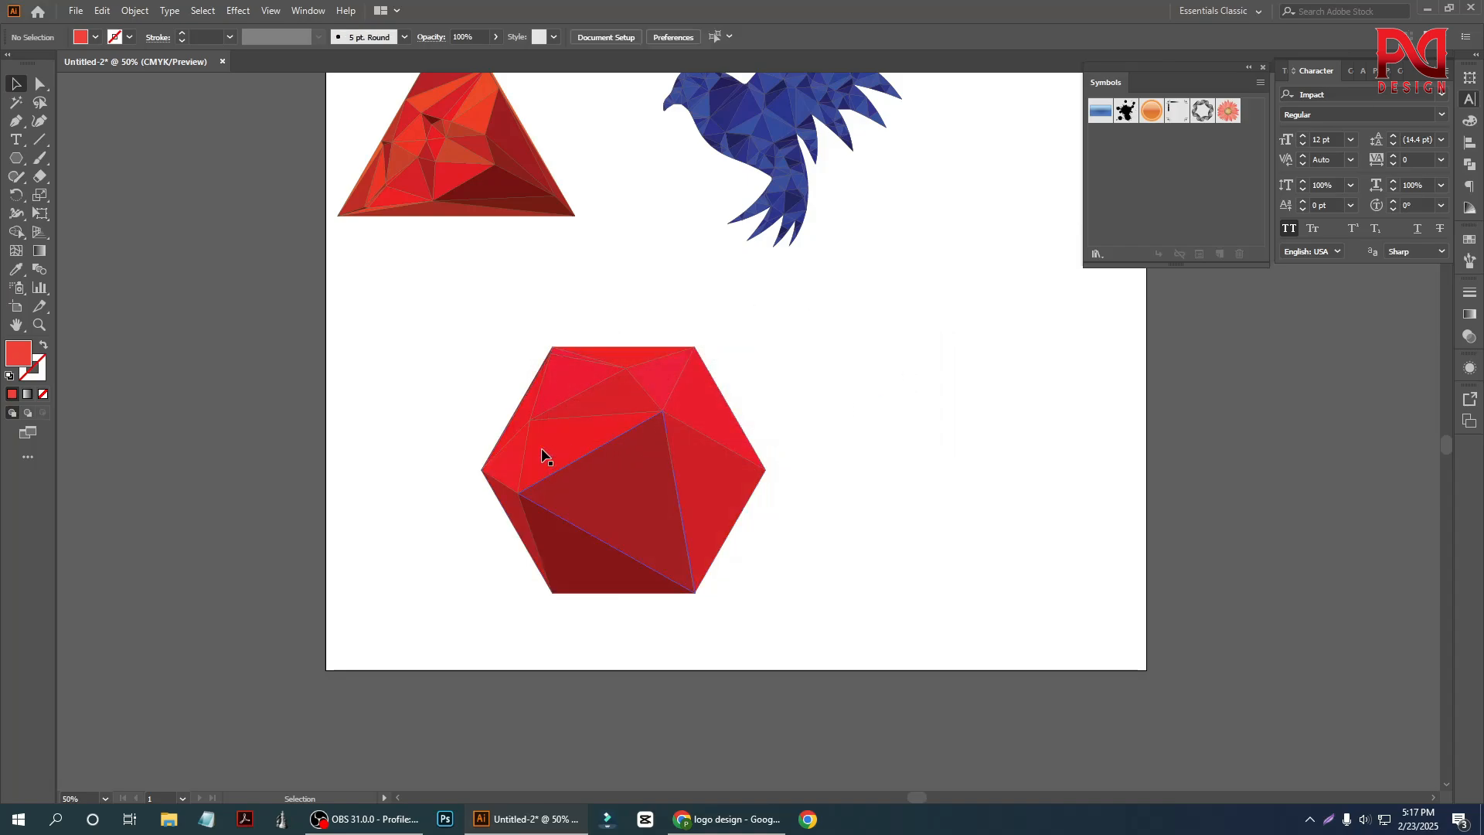
Open Recolor Artwork for all the hexagon's facets and shift individual colours to yellow (hue 47.5°) and teal (hue 183.34°).
scroll(601, 499, "up", 1)
scroll(587, 456, "down", 1)
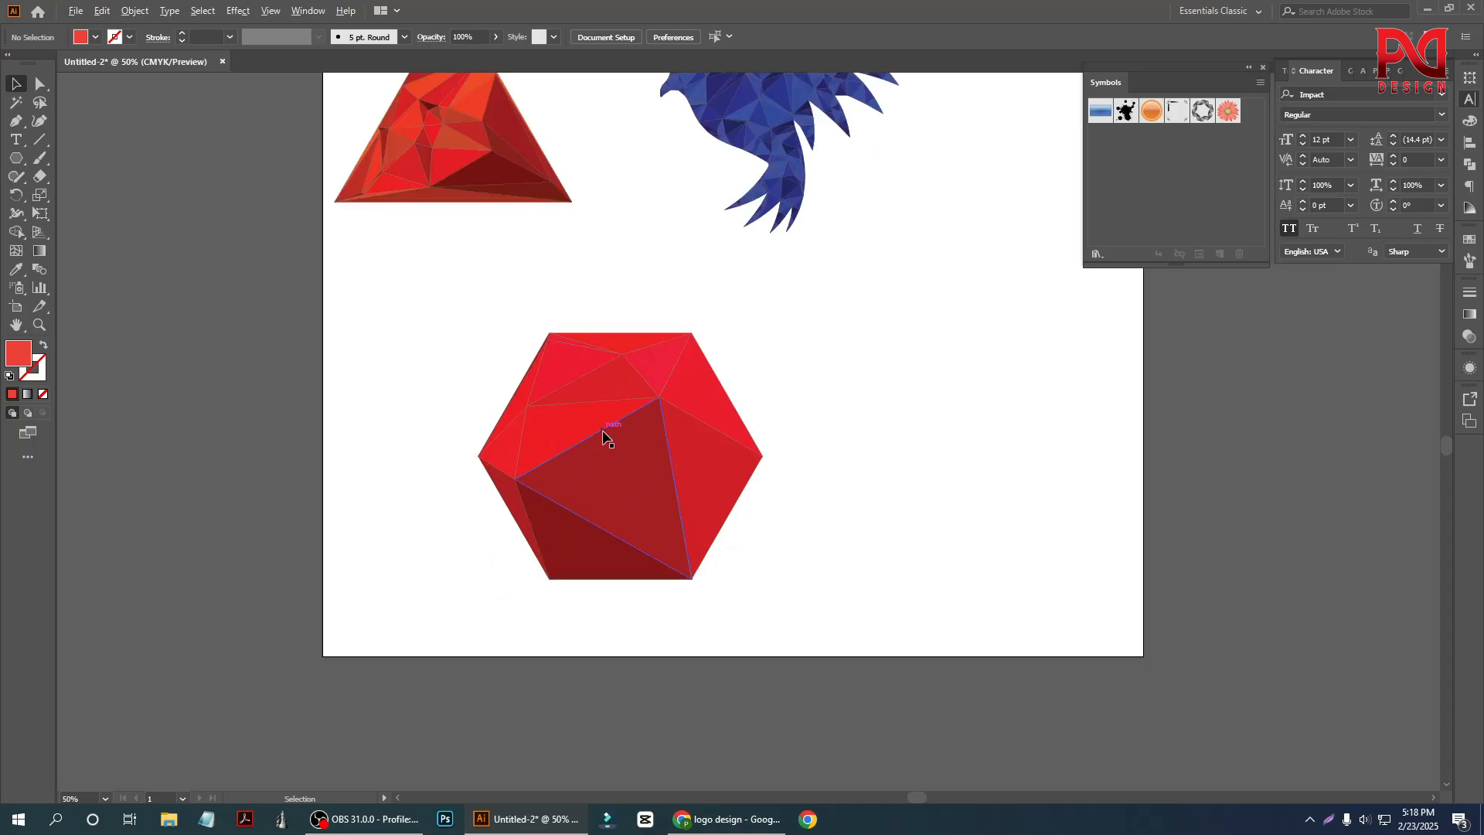
scroll(607, 433, "up", 2)
scroll(597, 446, "down", 4)
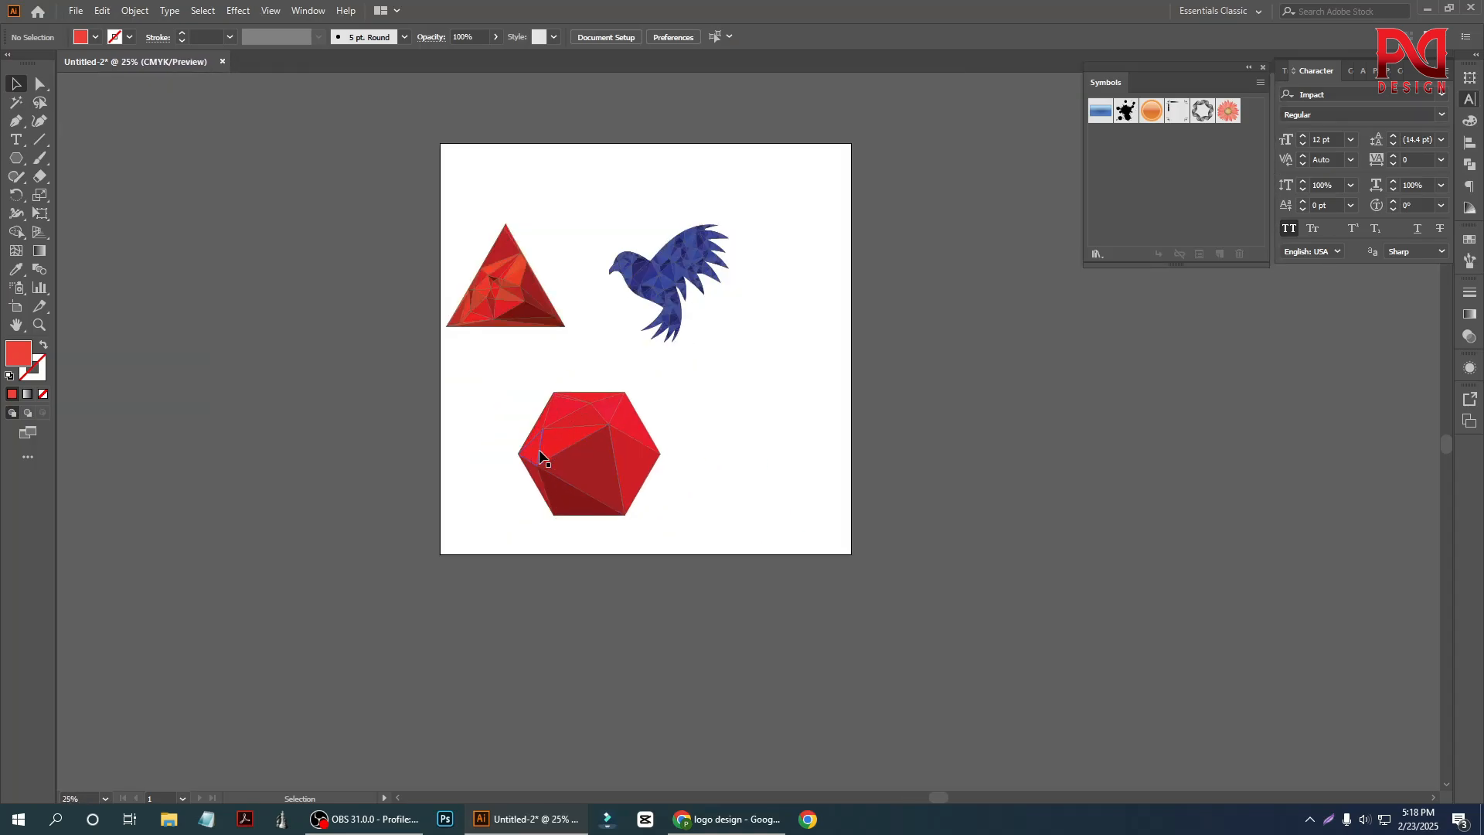
scroll(587, 465, "up", 1)
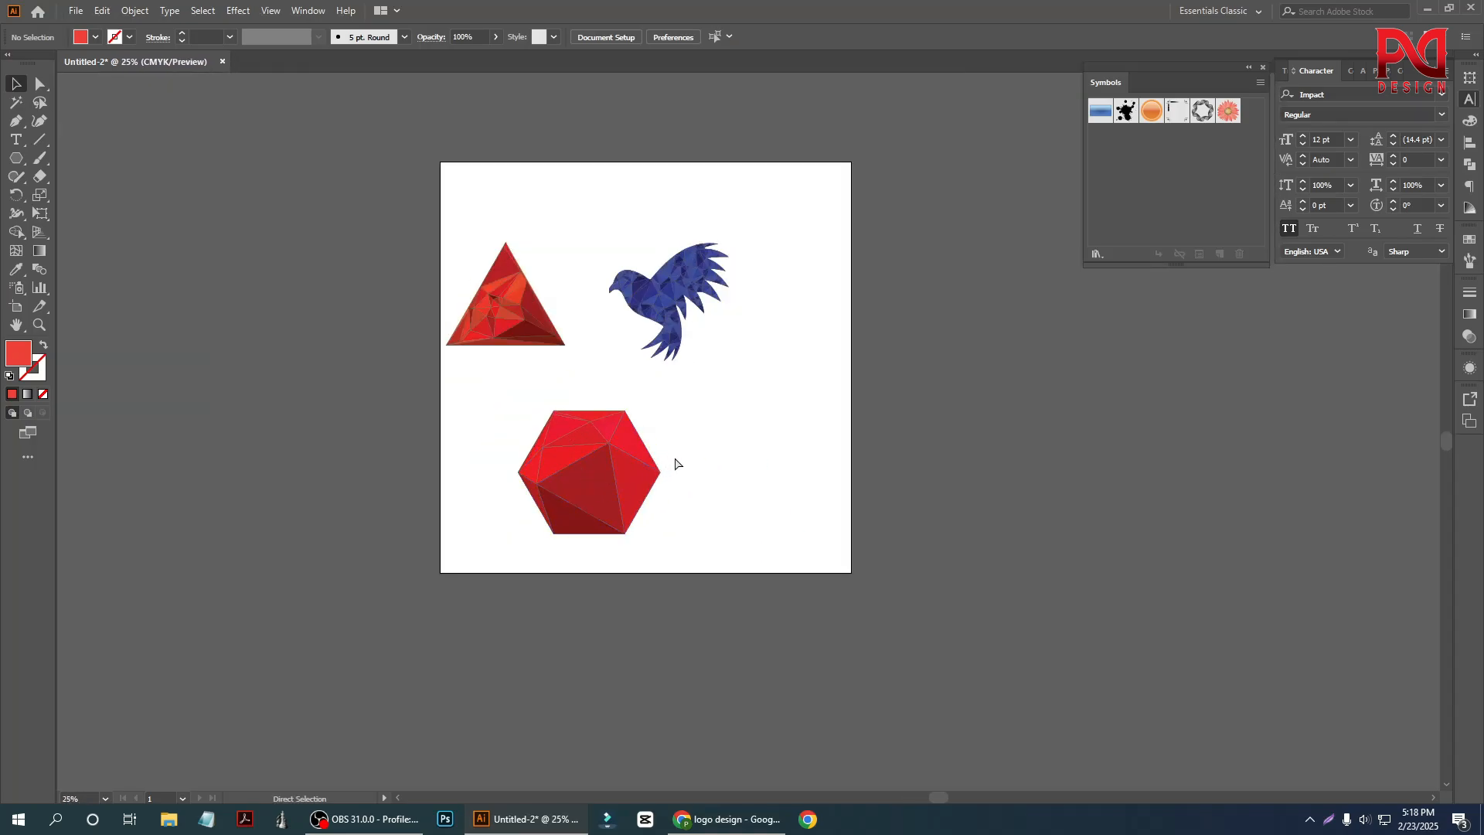
left_click_drag(475, 371, 656, 542)
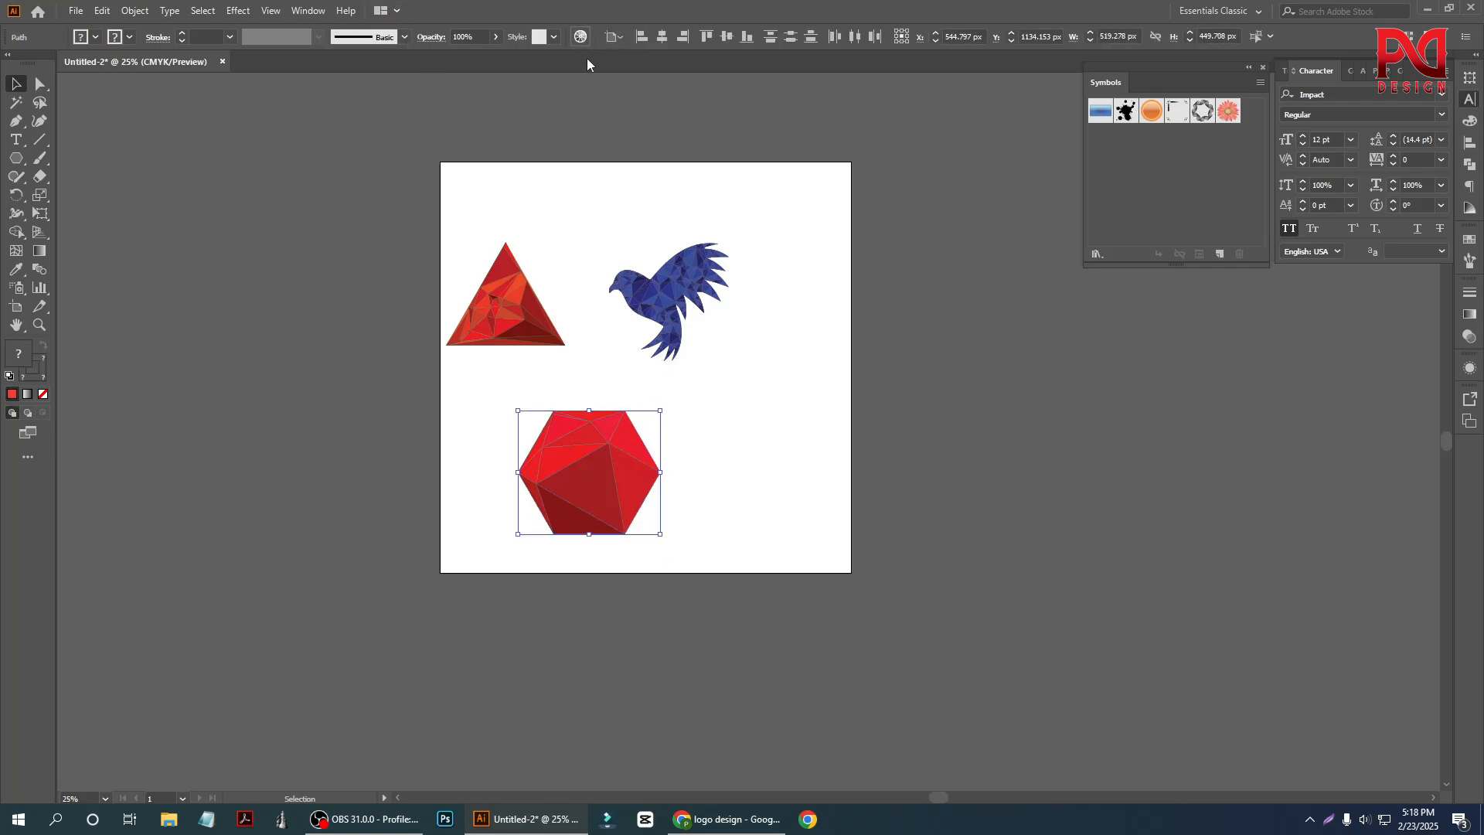
left_click(580, 37)
left_click(1076, 226)
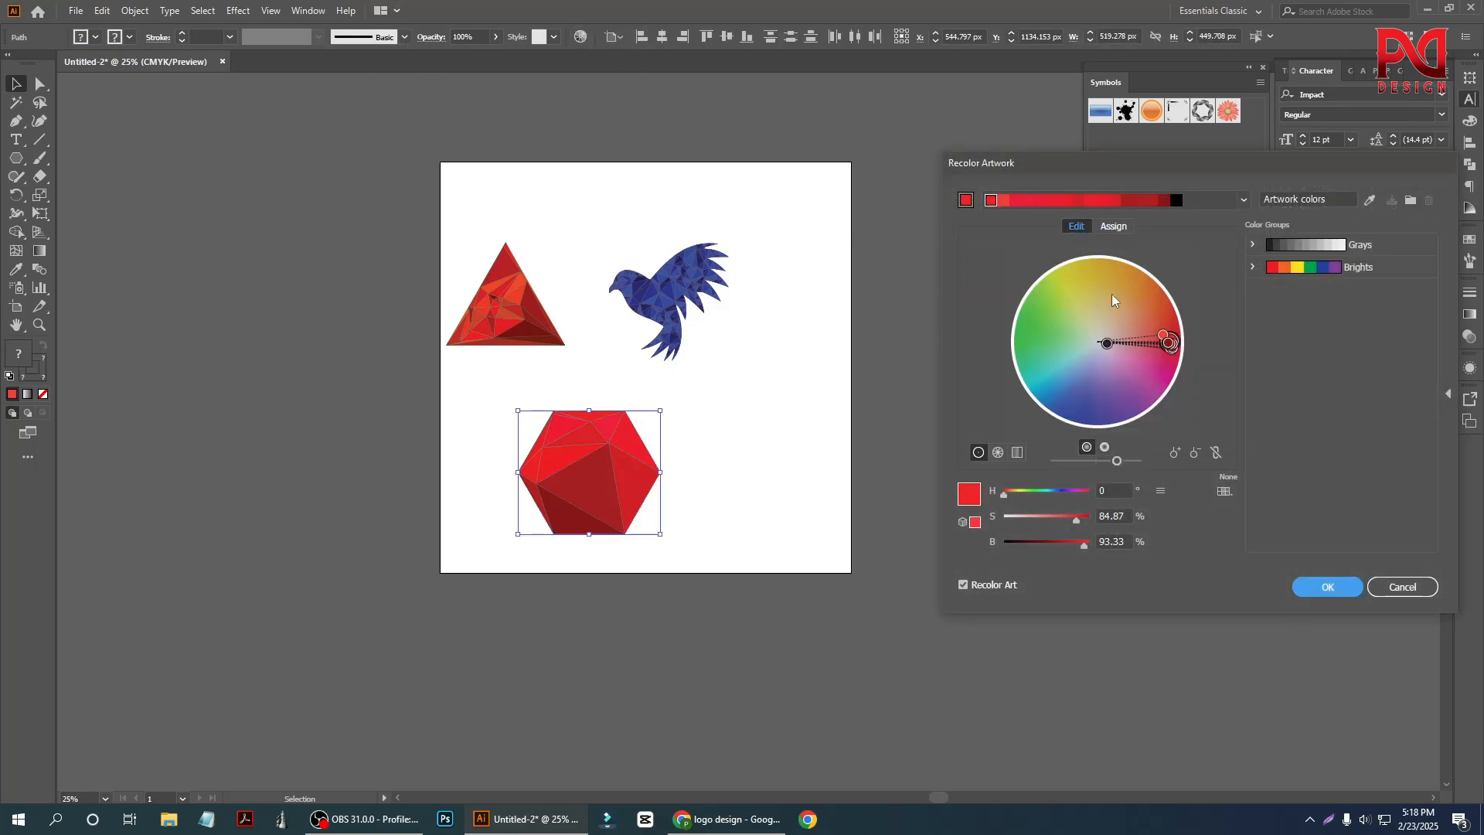
left_click_drag(1169, 344, 1098, 267)
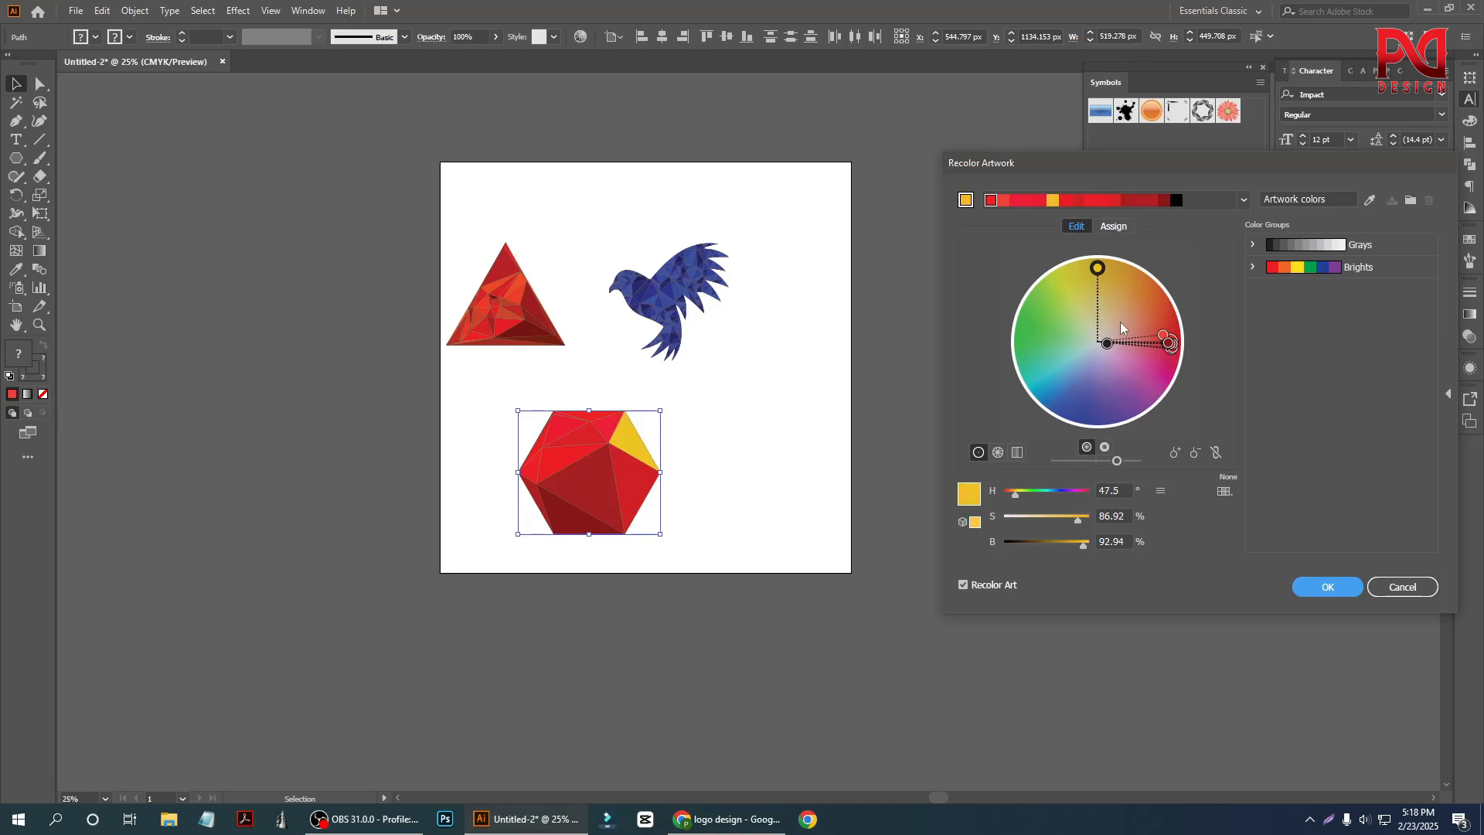
left_click_drag(1169, 344, 996, 414)
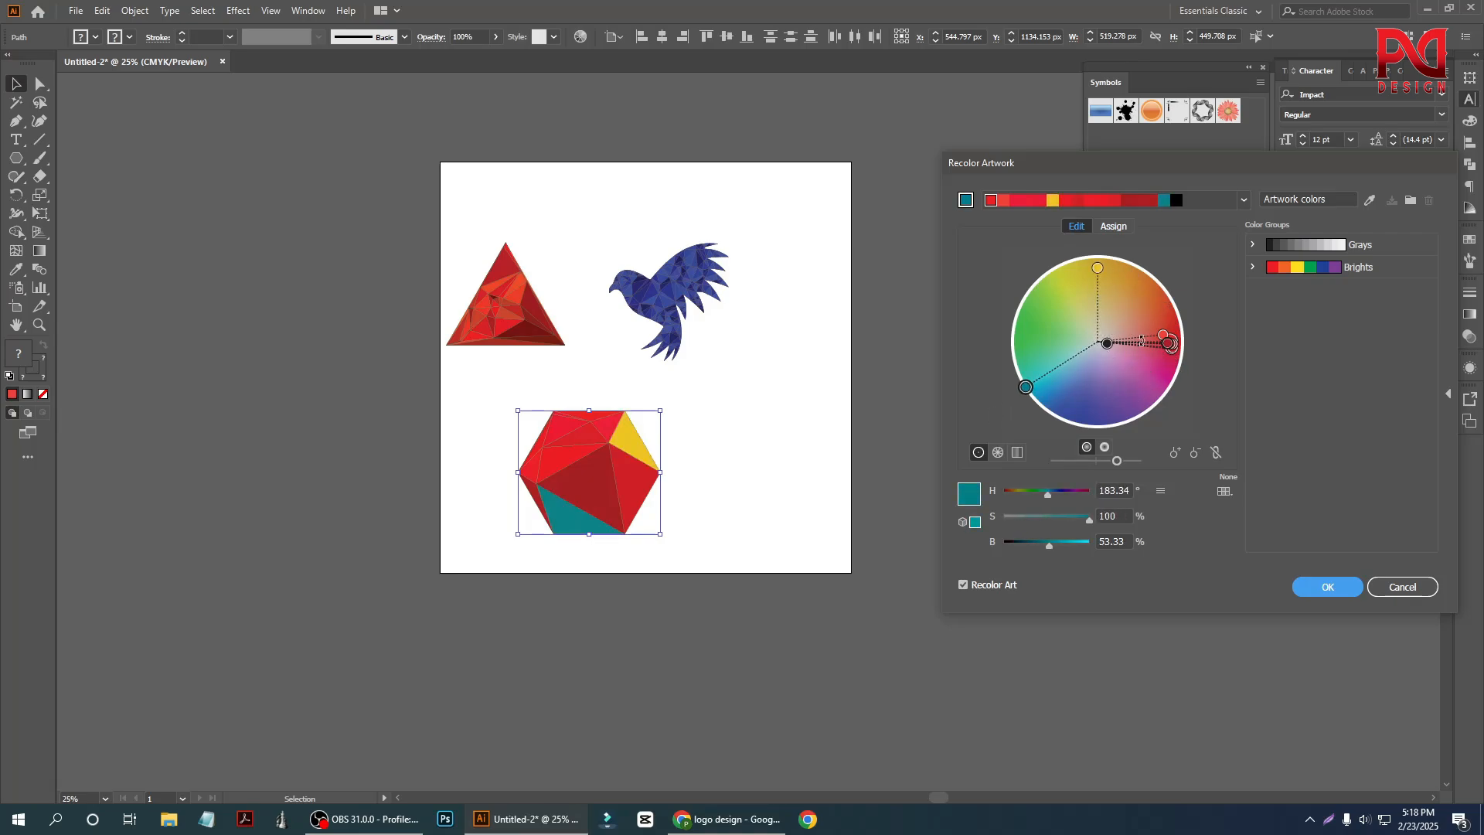
Shift more of the hexagon's colours to violet, orange, purple and magenta, apply the recolouring and deselect the artwork.
left_click_drag(1169, 343, 1106, 408)
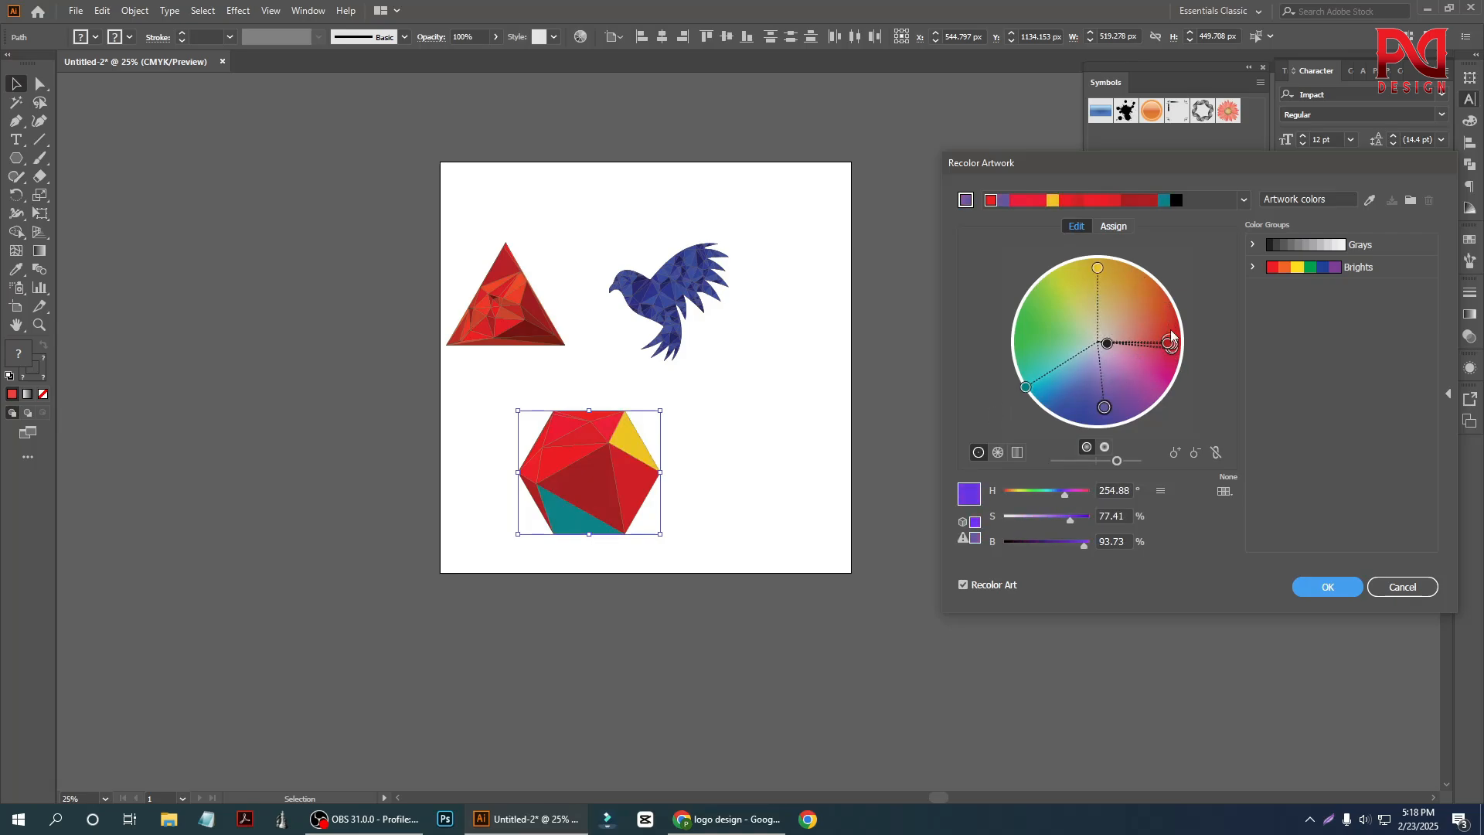
left_click_drag(1170, 341, 1134, 394)
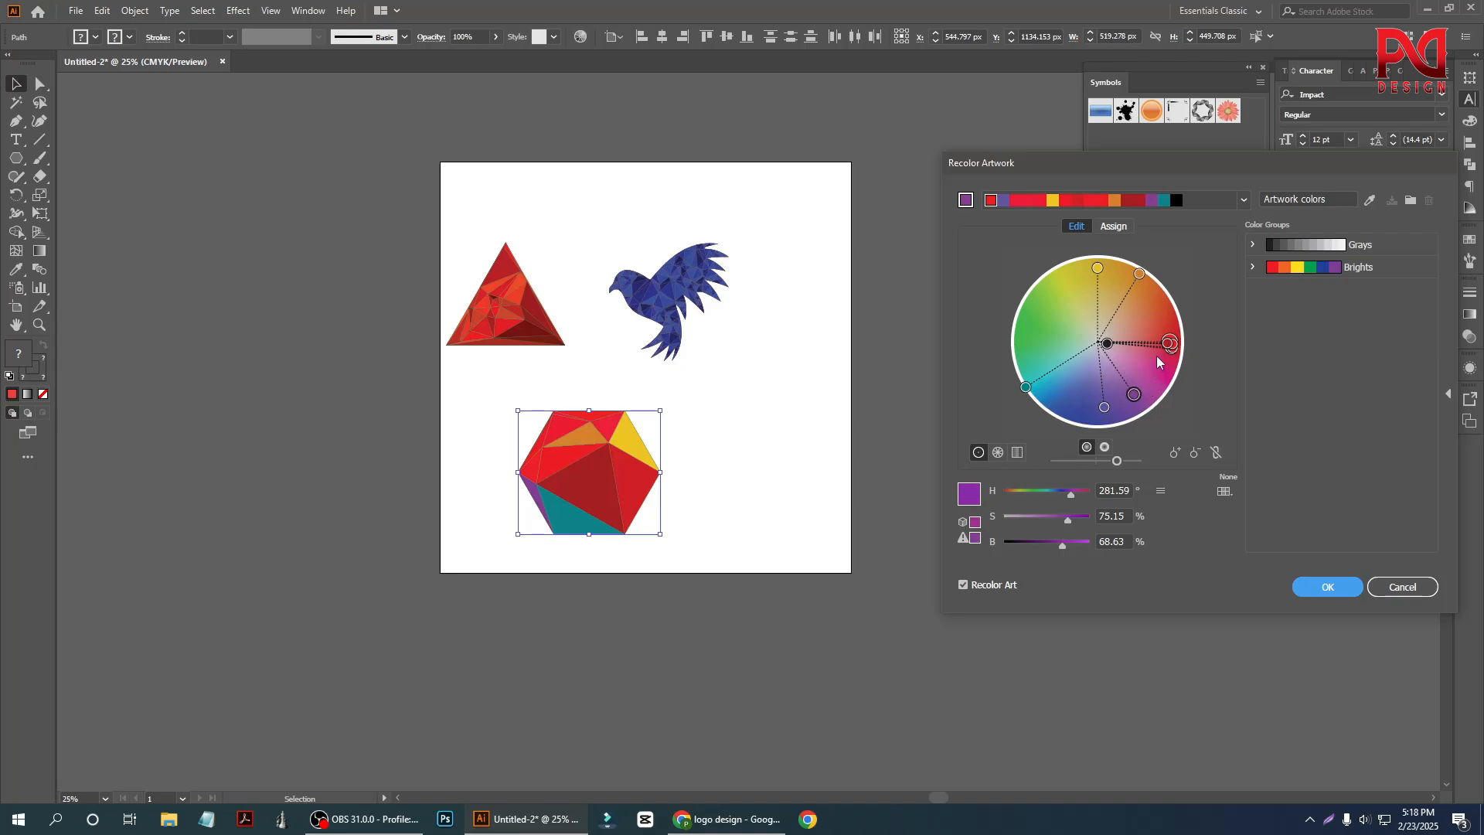
mouse_move(1169, 343)
left_mouse_down()
mouse_move(1166, 312)
mouse_move(1145, 402)
mouse_move(1166, 323)
mouse_move(1162, 364)
left_mouse_up()
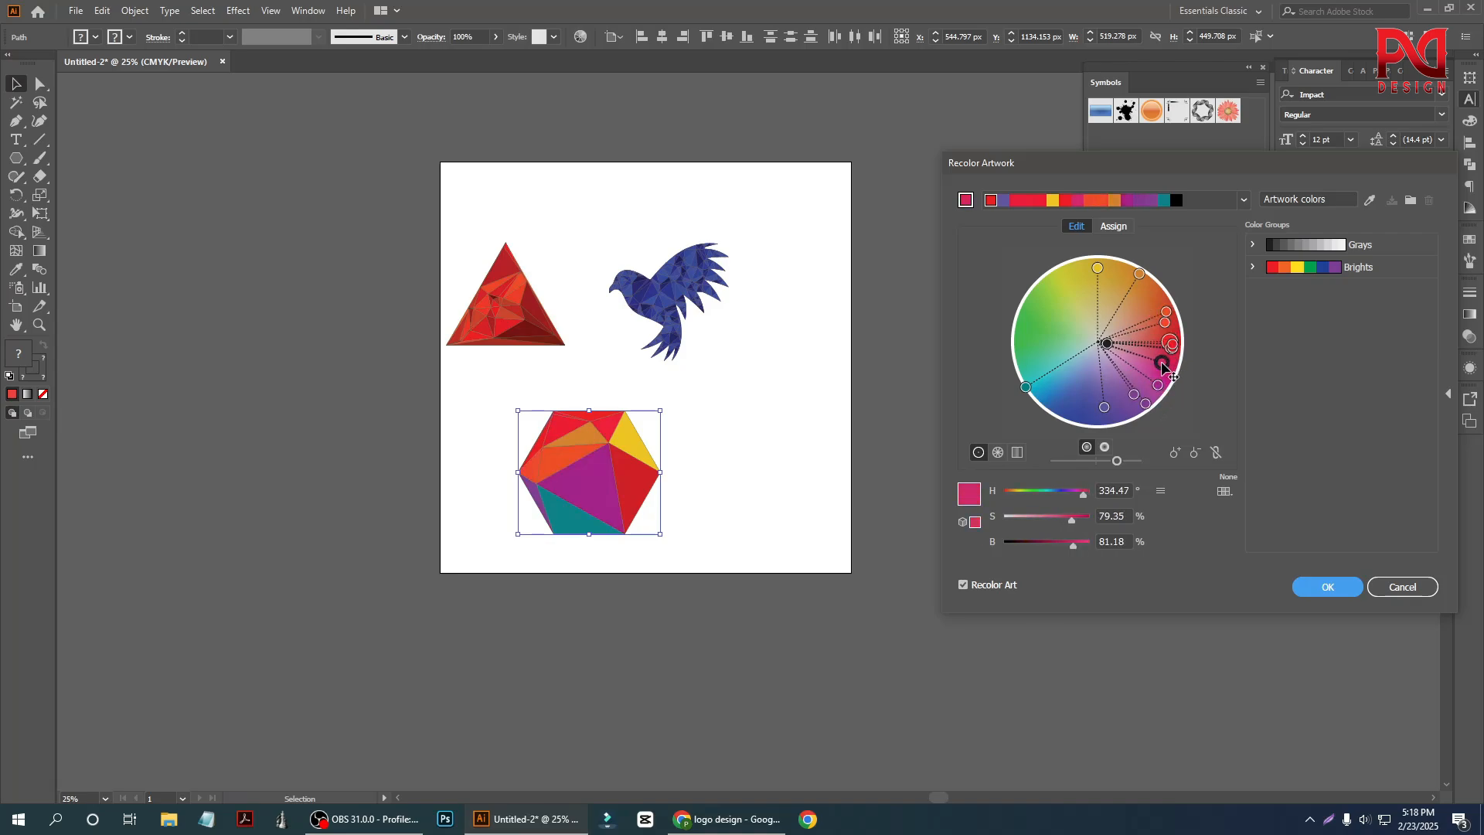
left_click(730, 438)
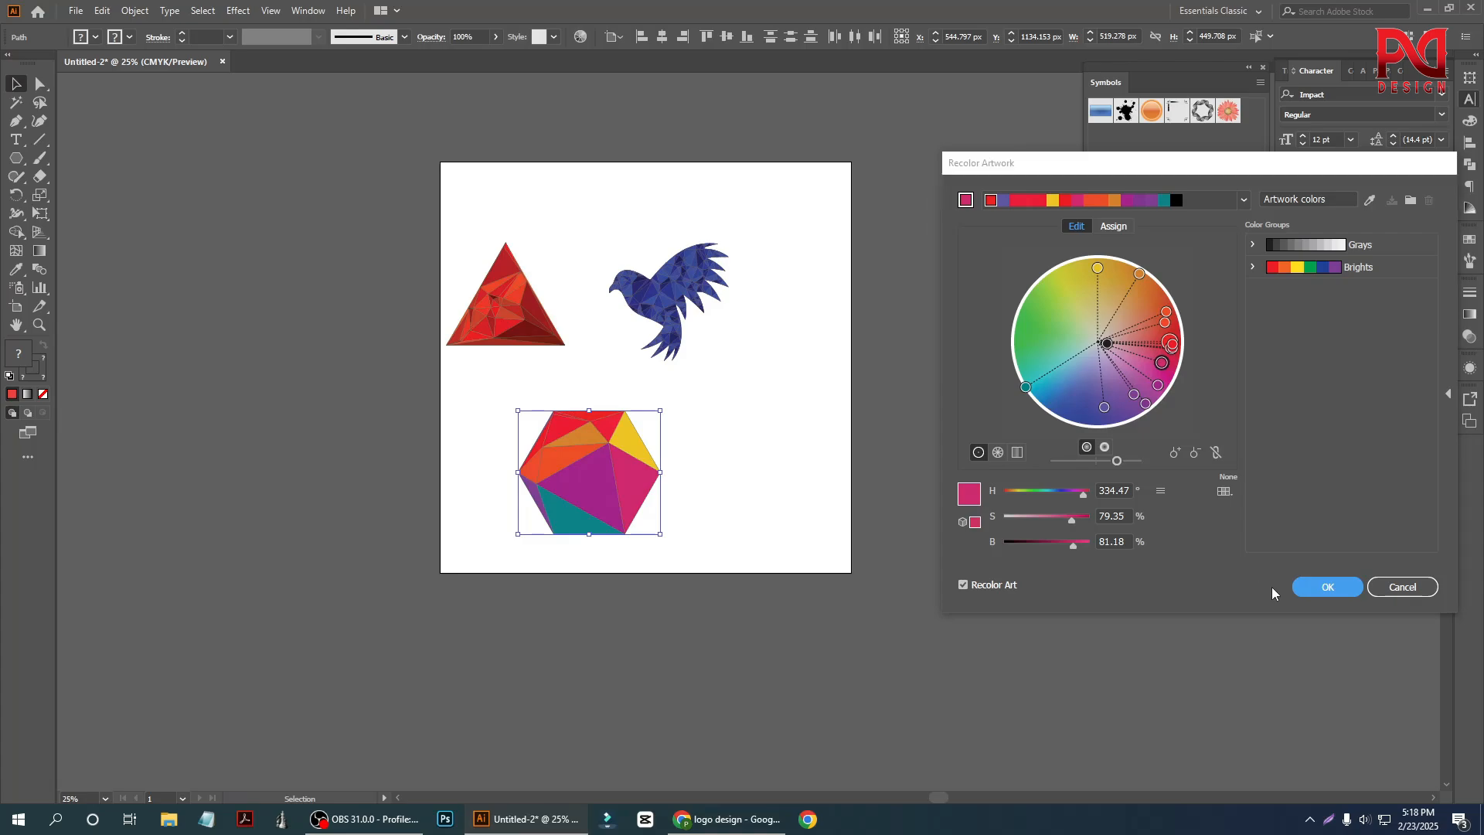
left_click(1327, 587)
left_click(665, 490)
Examine the recoloured hexagon up close and compare it with the low-poly triangle and bird.
scroll(574, 452, "up", 2)
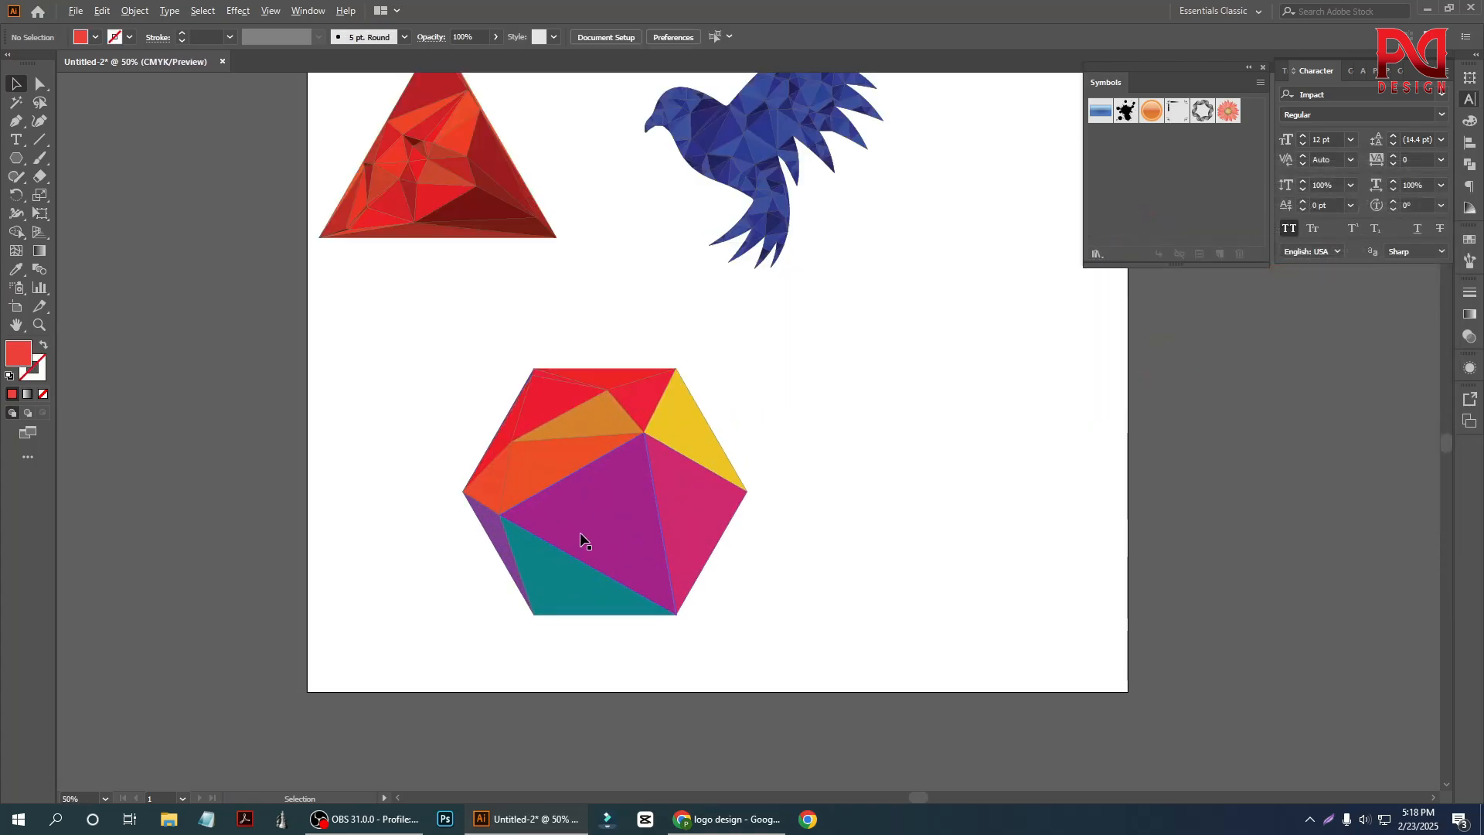
scroll(581, 541, "down", 1)
scroll(559, 379, "up", 2)
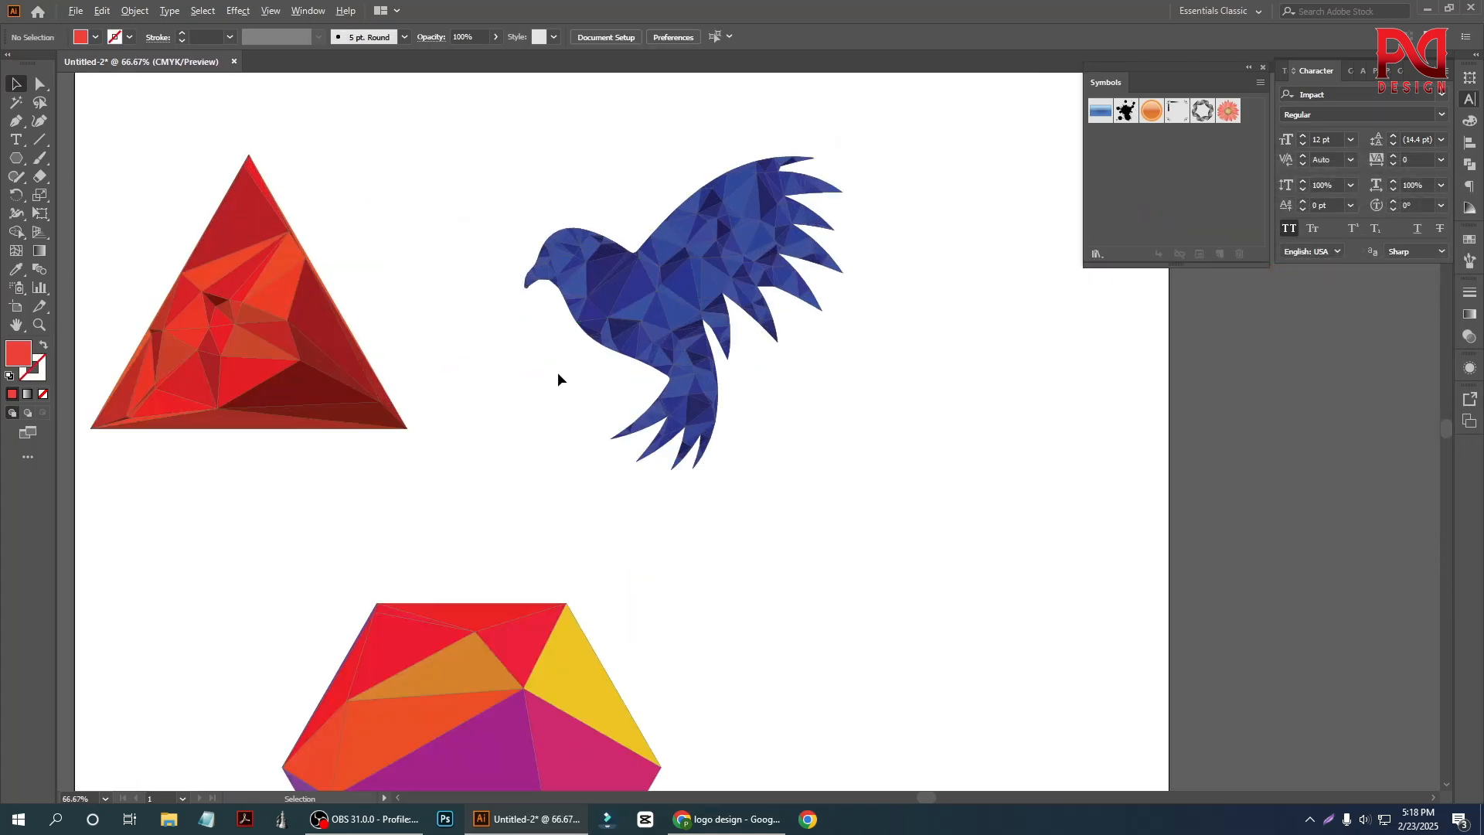
scroll(559, 374, "down", 2)
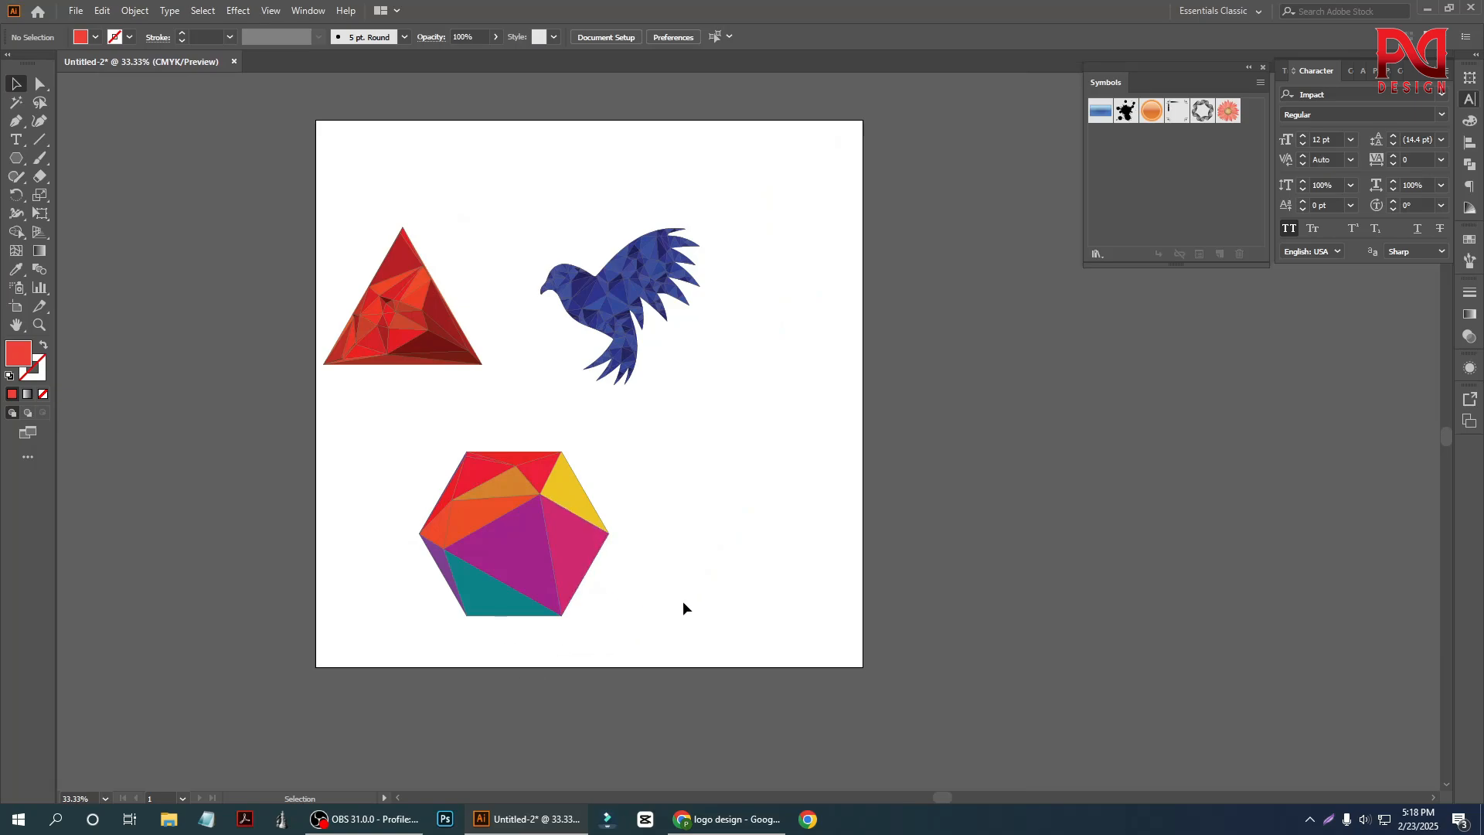
scroll(393, 504, "down", 1)
scroll(385, 380, "up", 2)
scroll(421, 455, "down", 3)
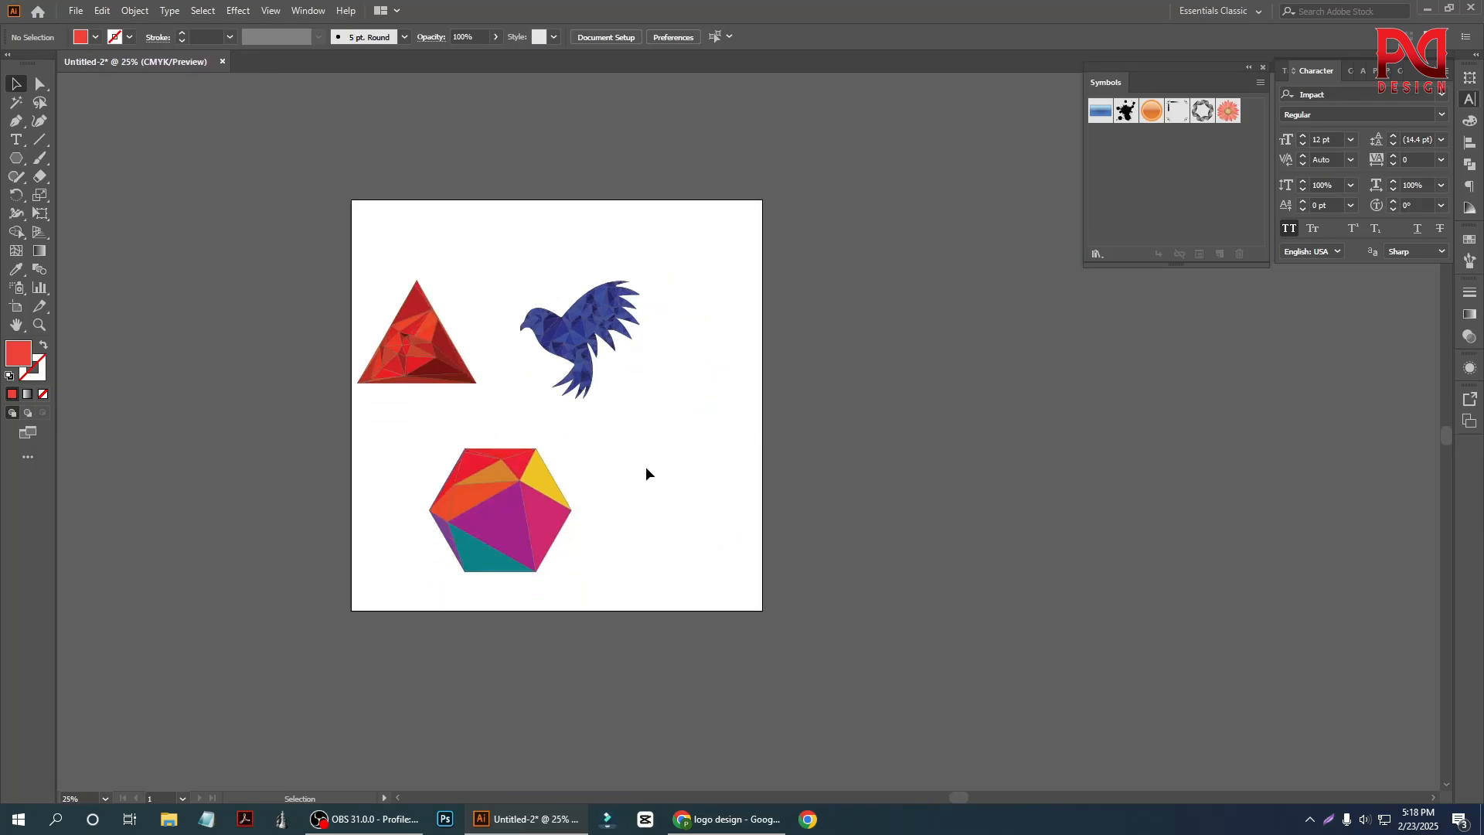
scroll(502, 359, "up", 3)
scroll(551, 412, "down", 4)
Select the low-poly triangle, bird and hexagon and delete them from the artboard.
left_click_drag(353, 426, 721, 726)
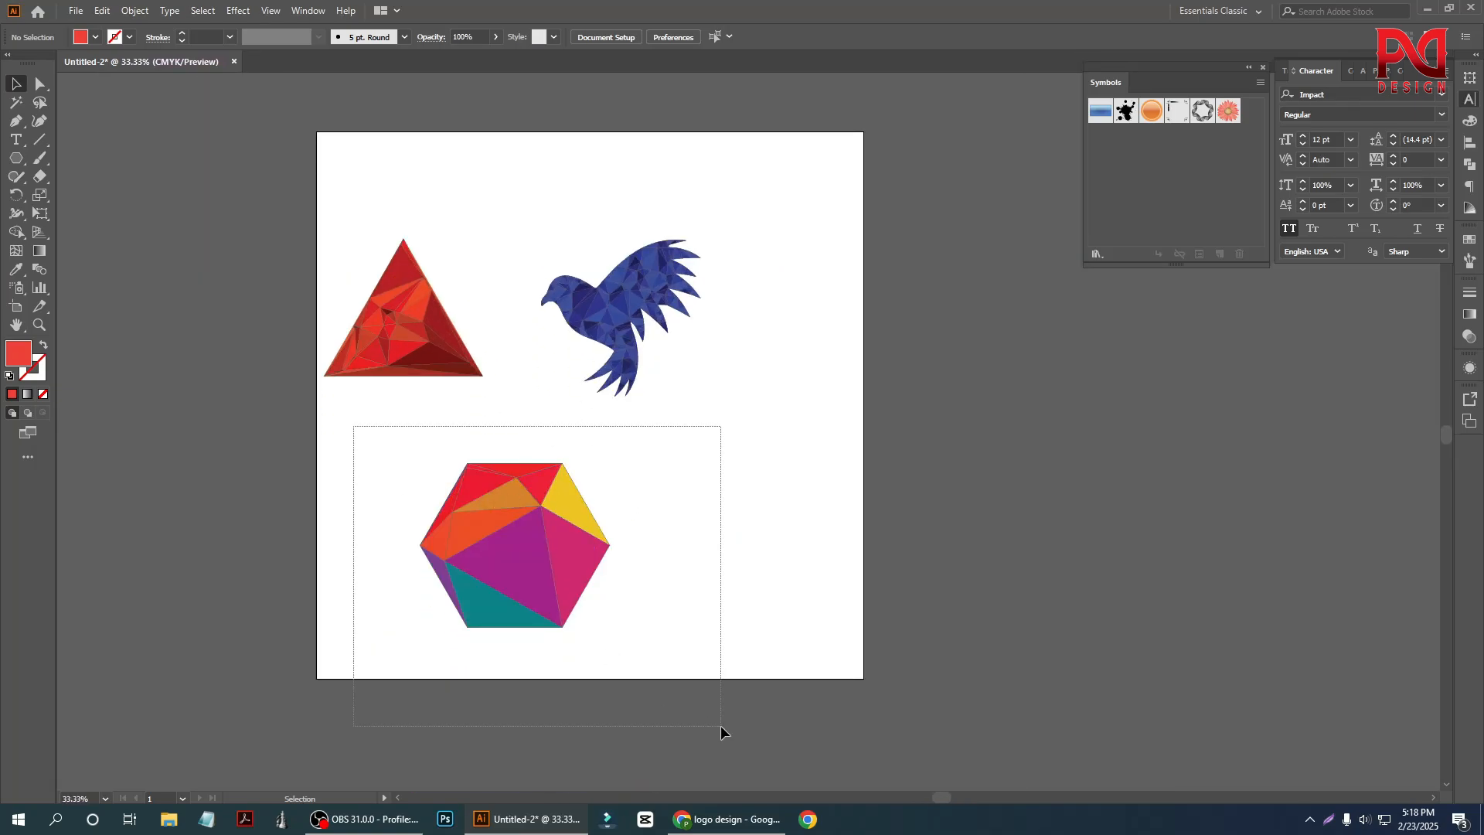
left_click_drag(269, 207, 745, 654)
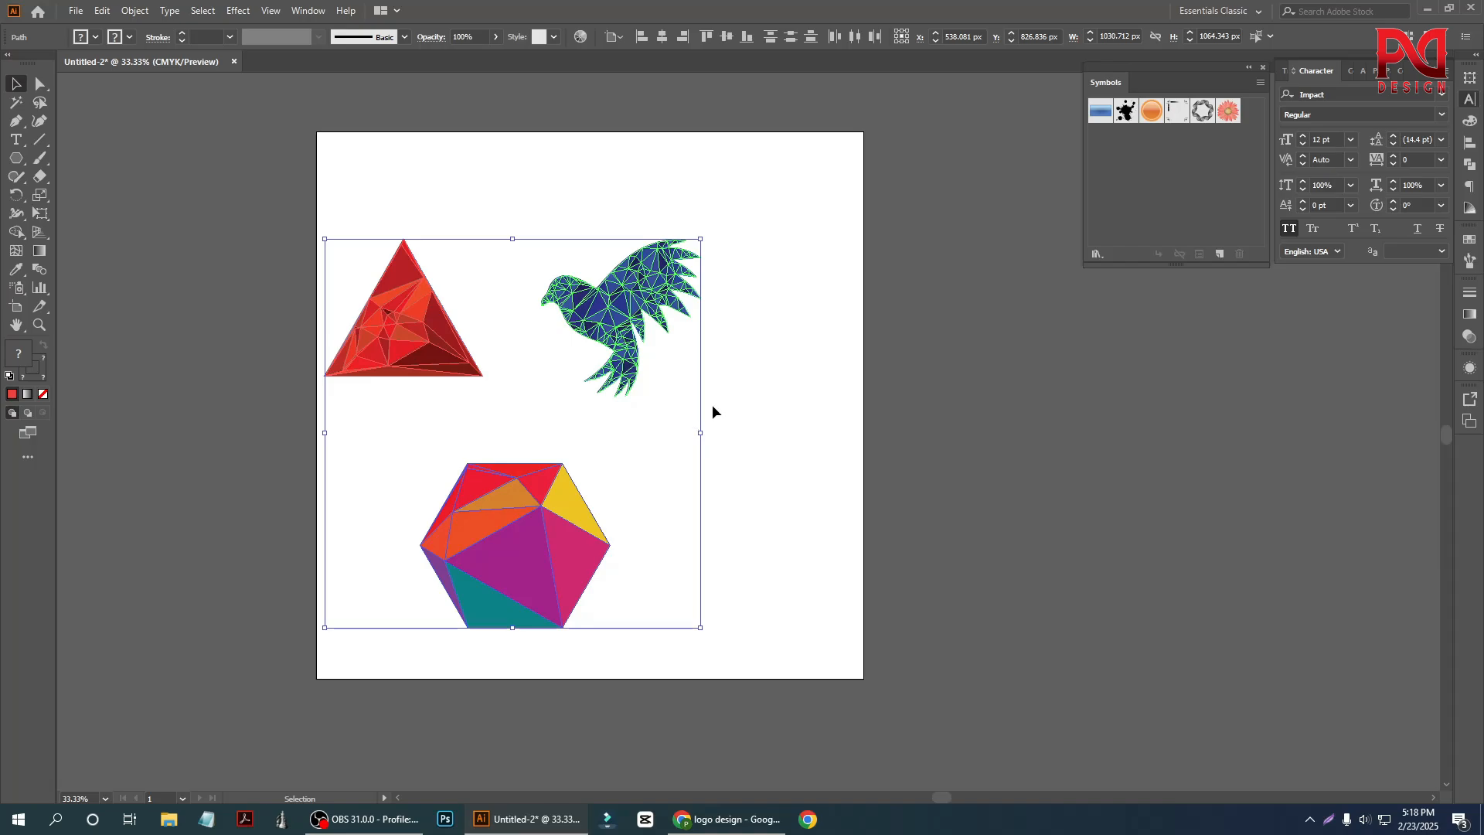
key("Delete")
scroll(712, 405, "up", 1)
key("ctrl+minus")
scroll(412, 475, "up", 1)
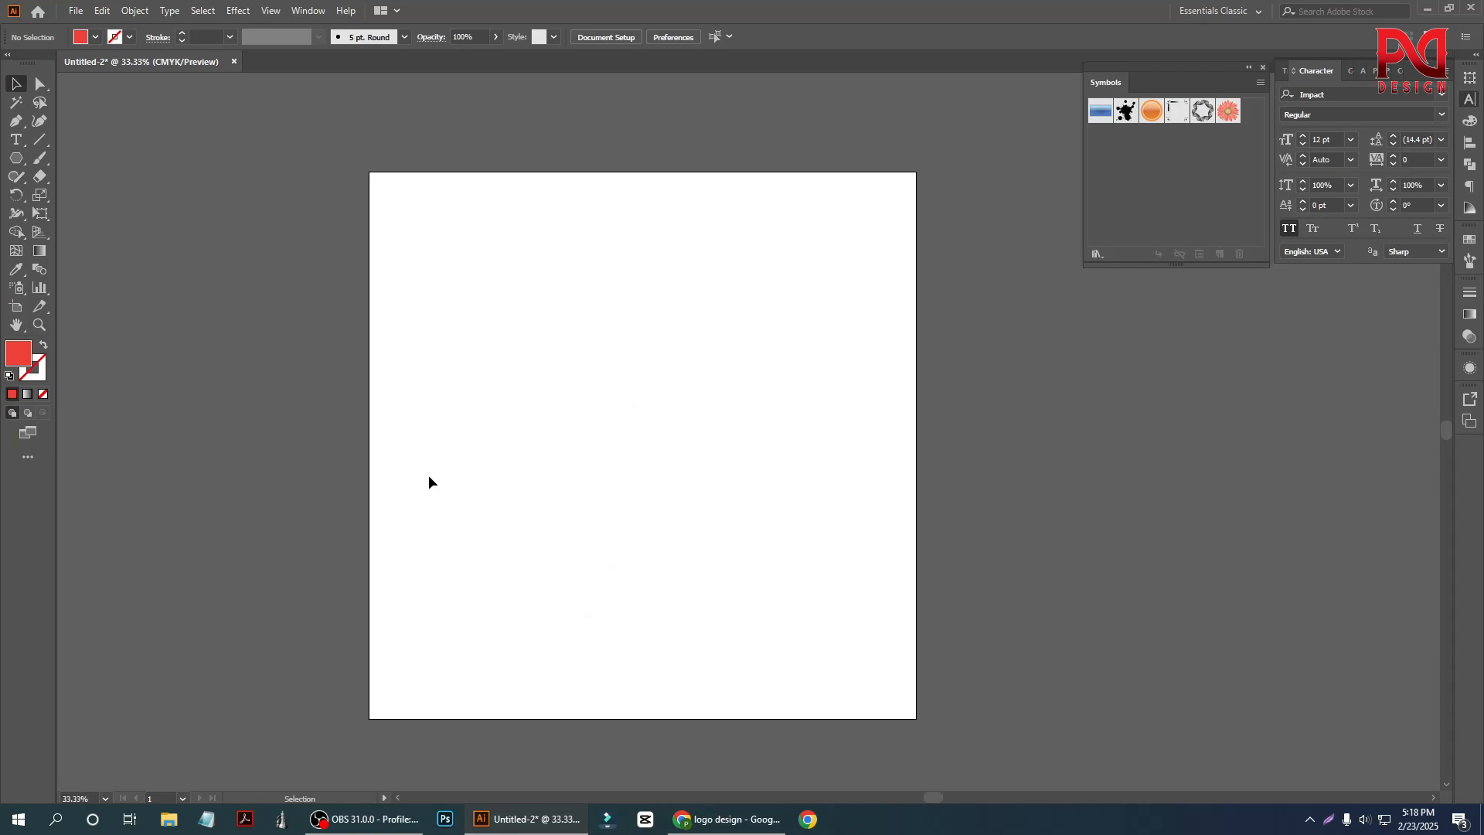
scroll(434, 477, "up", 1)
scroll(437, 479, "down", 1)
scroll(421, 487, "down", 3)
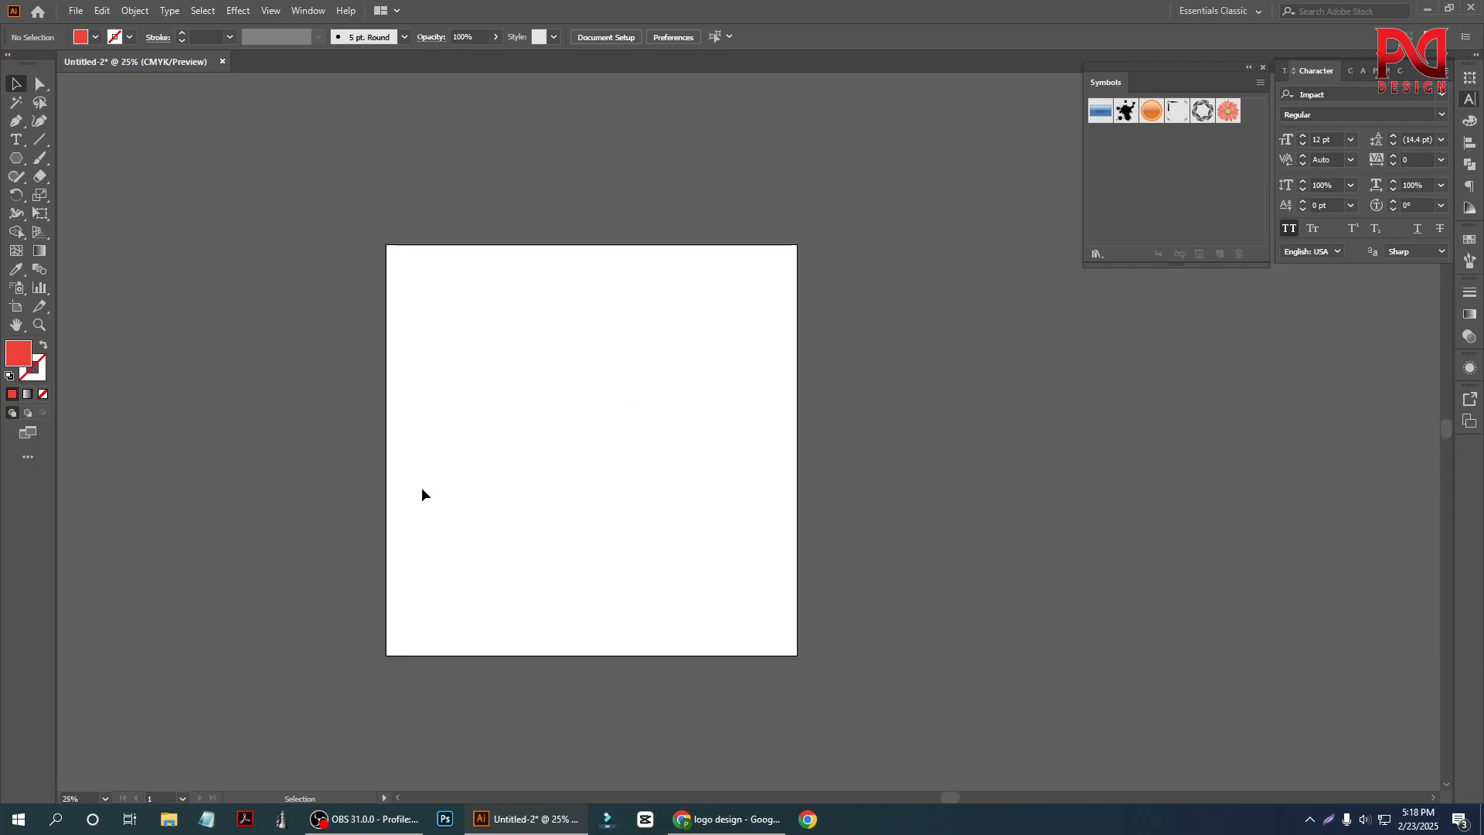
scroll(531, 506, "up", 1)
scroll(461, 528, "down", 1)
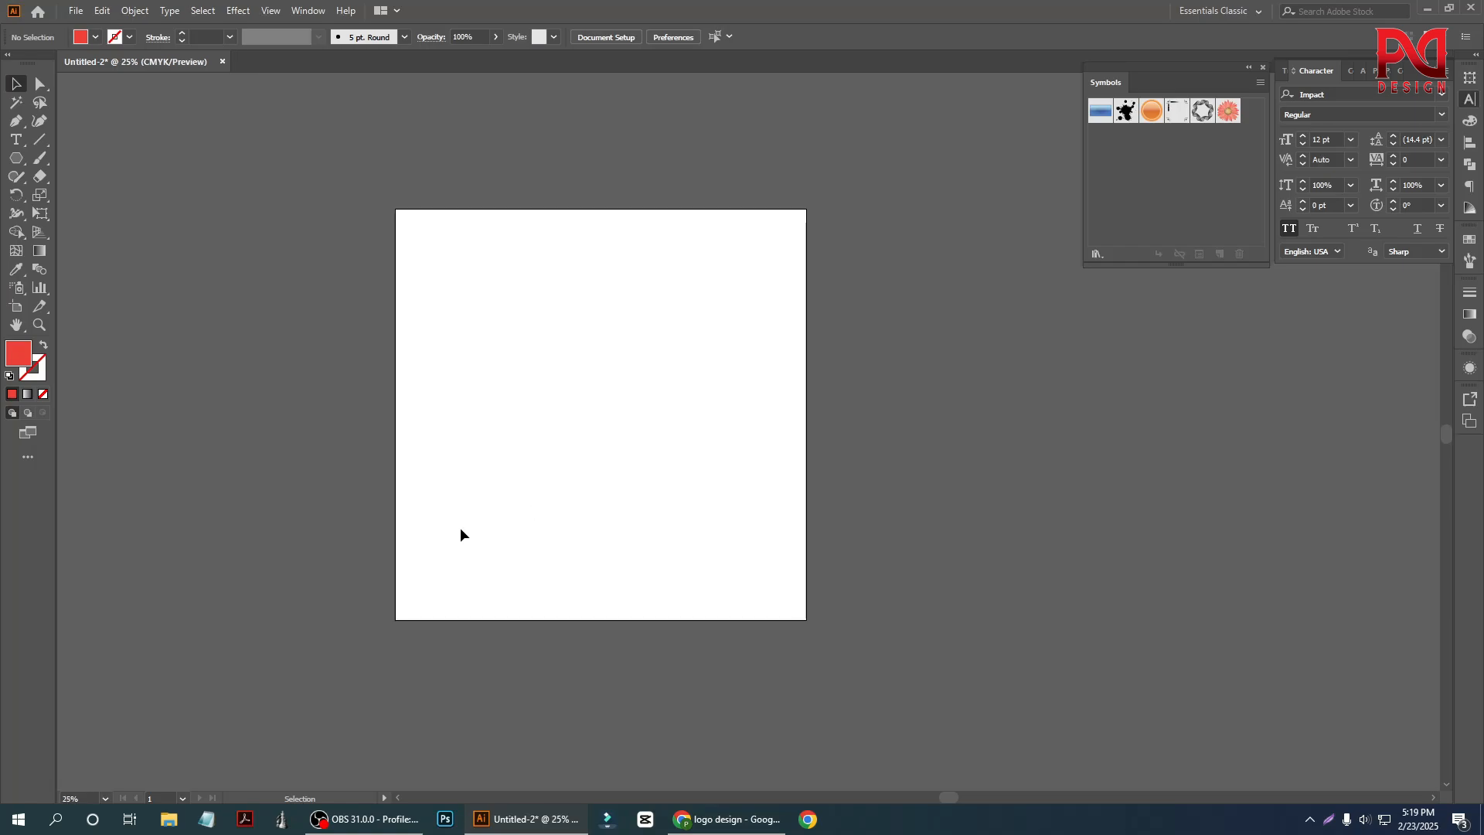
scroll(510, 512, "up", 1)
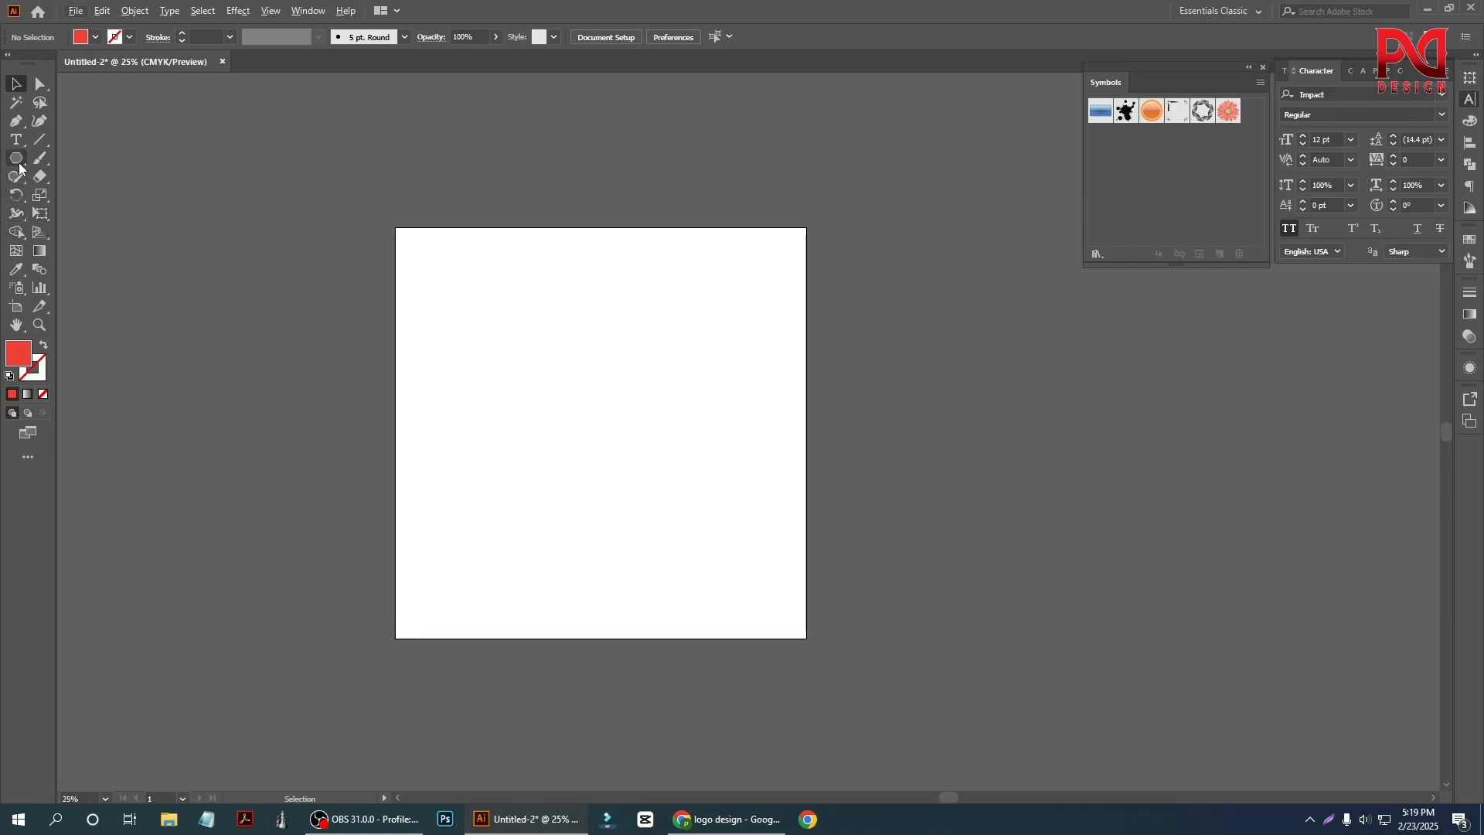
Draw a red circle about 221 px in diameter, copy it horizontally to span about 886 px overall, and select both circles.
right_click(15, 158)
left_click(70, 195)
mouse_move(477, 345)
left_mouse_down()
mouse_move(516, 384)
mouse_move(437, 316)
mouse_move(497, 344)
mouse_move(460, 304)
mouse_move(504, 342)
mouse_move(487, 325)
mouse_move(587, 287)
mouse_move(723, 306)
left_mouse_up()
scroll(492, 381, "up", 1)
left_click(16, 84)
left_click(303, 388)
left_click(537, 490)
left_click(453, 292)
left_click(523, 387)
left_click_drag(440, 236, 440, 236)
left_click_drag(414, 215, 779, 396)
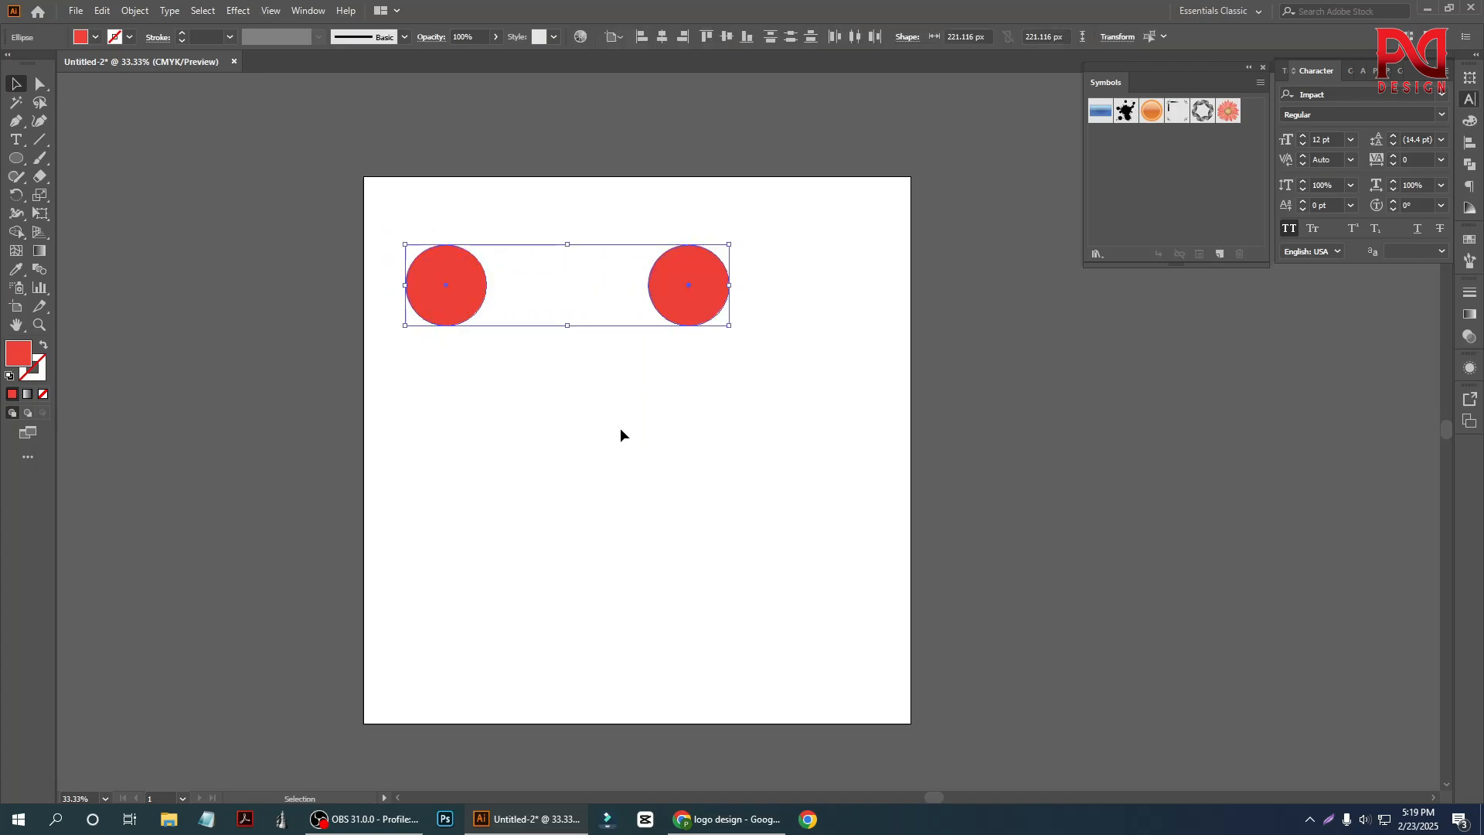
Run the Metaball script on the two selected circles with a rate of 70.
left_click(75, 10)
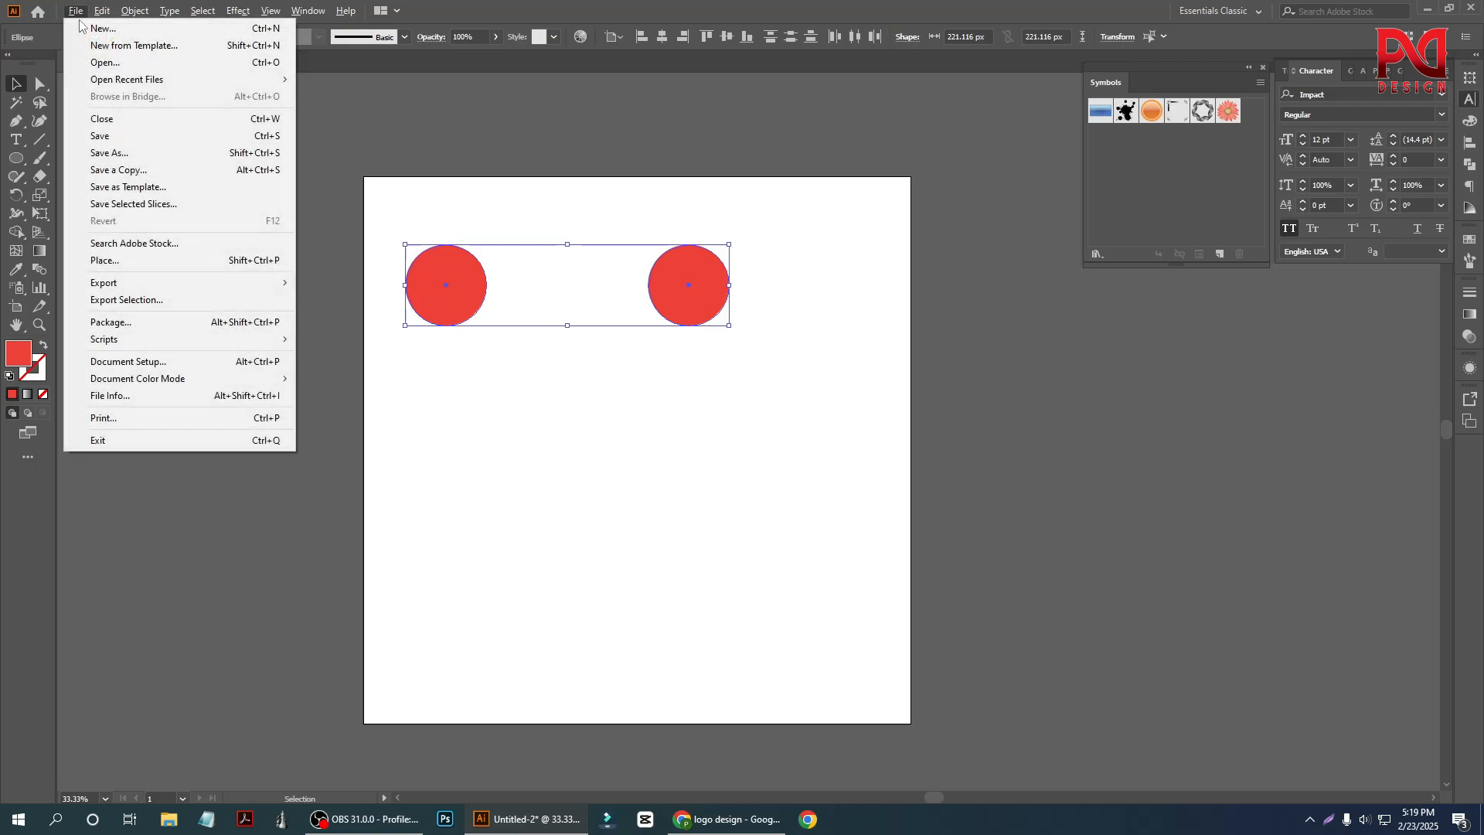
mouse_move(160, 340)
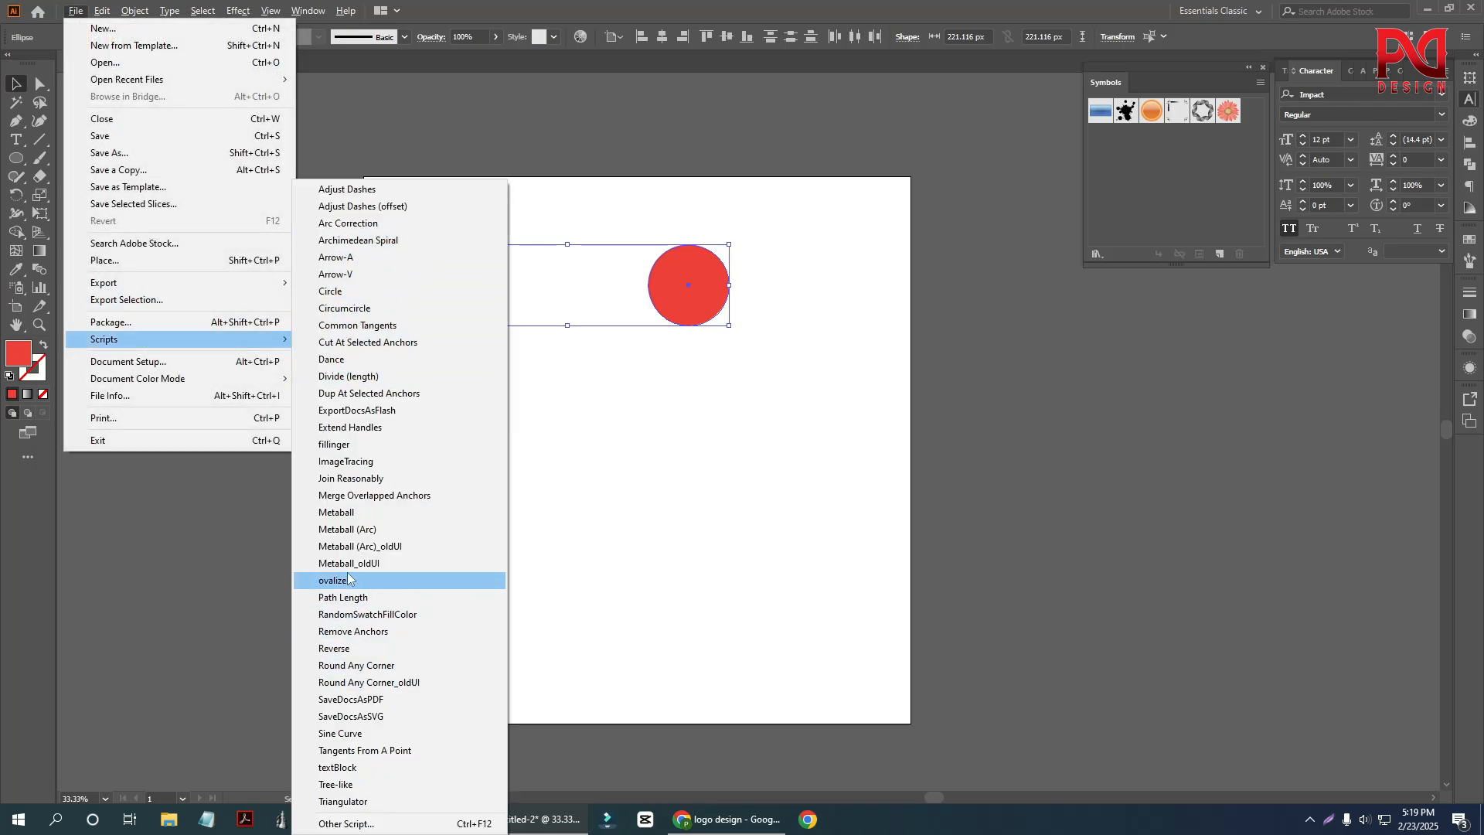
left_click(341, 512)
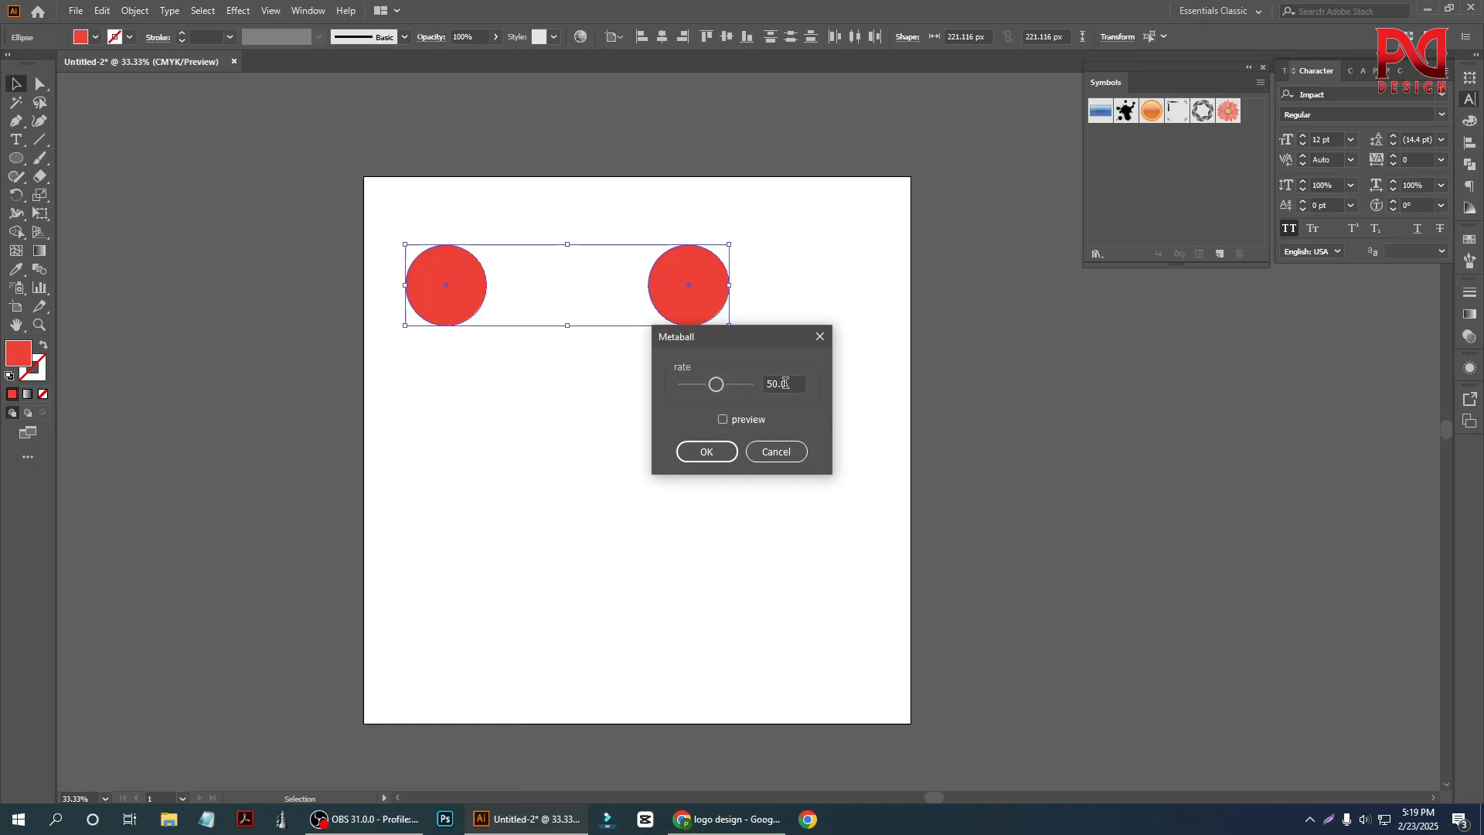
left_click_drag(794, 377, 766, 387)
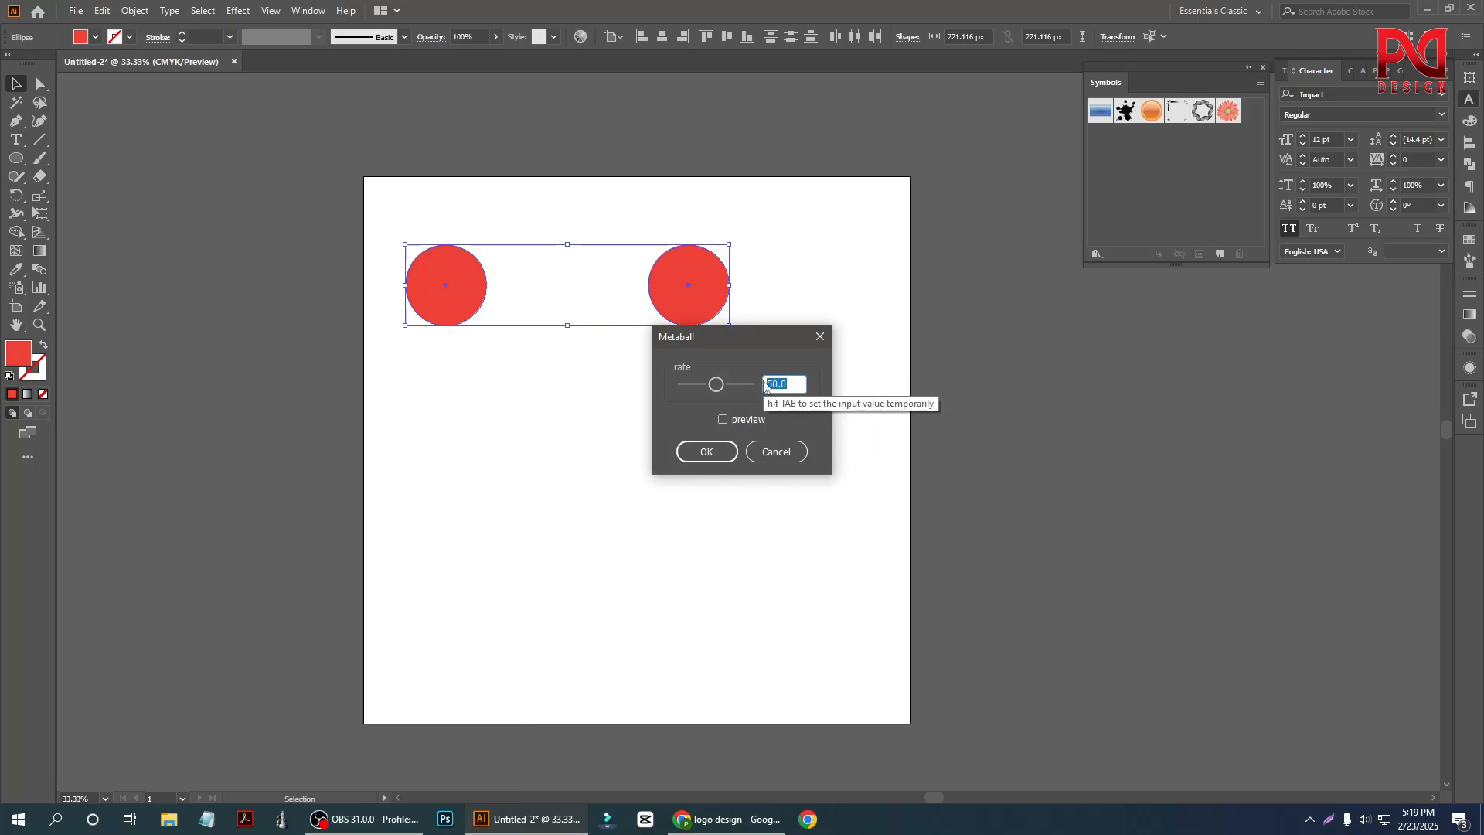
type("70")
left_click(702, 453)
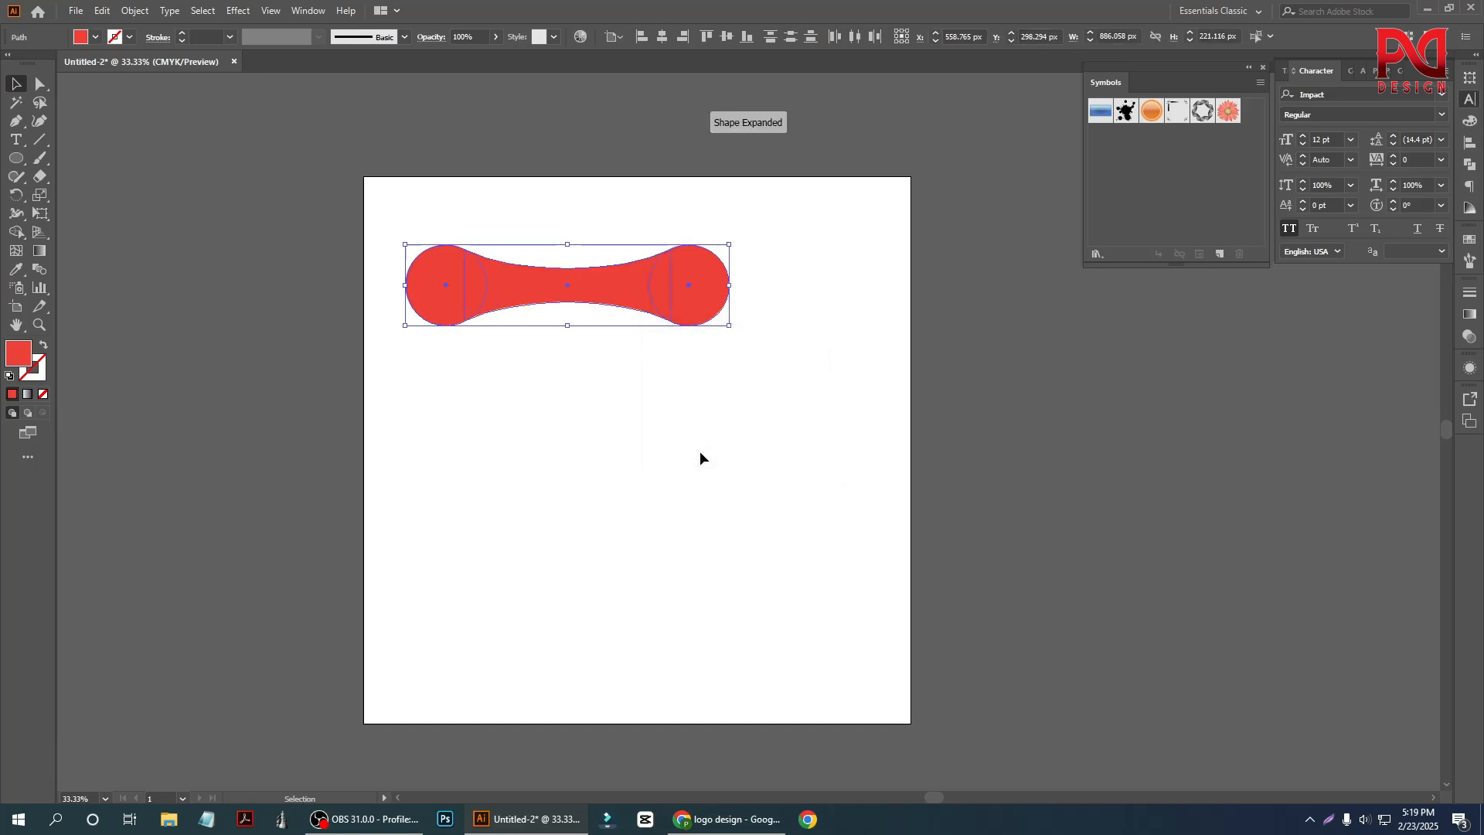
Undo the Metaball connection between the two red circles, leaving both circles selected.
left_click(456, 199)
left_click_drag(399, 193, 836, 422)
key("ctrl+z")
key("ctrl+z")
key("ctrl+z")
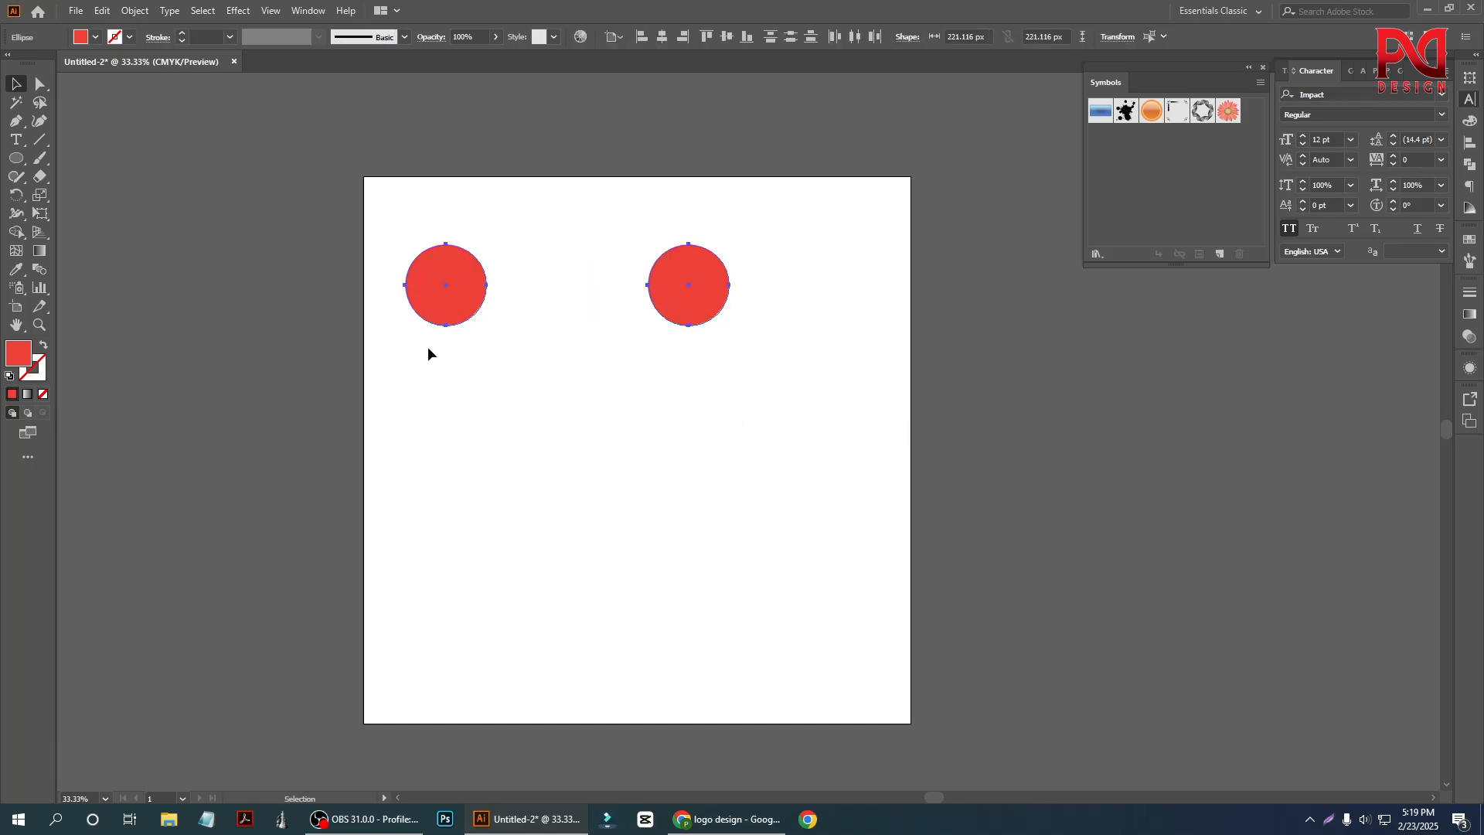
Run the Metaball (Arc) script on the two circles with a center angle of 80, and deselect the result.
left_click(75, 12)
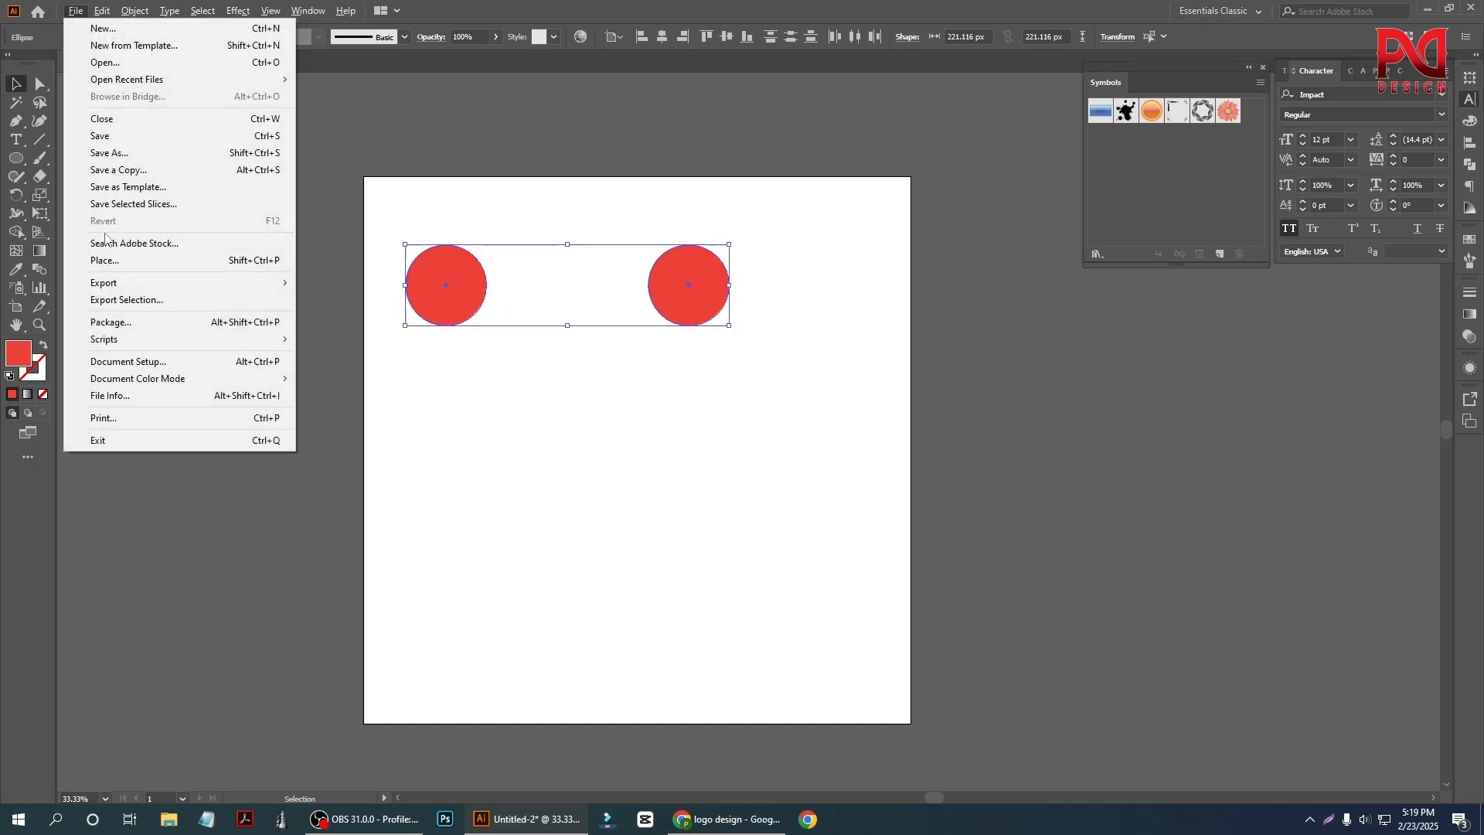
mouse_move(158, 341)
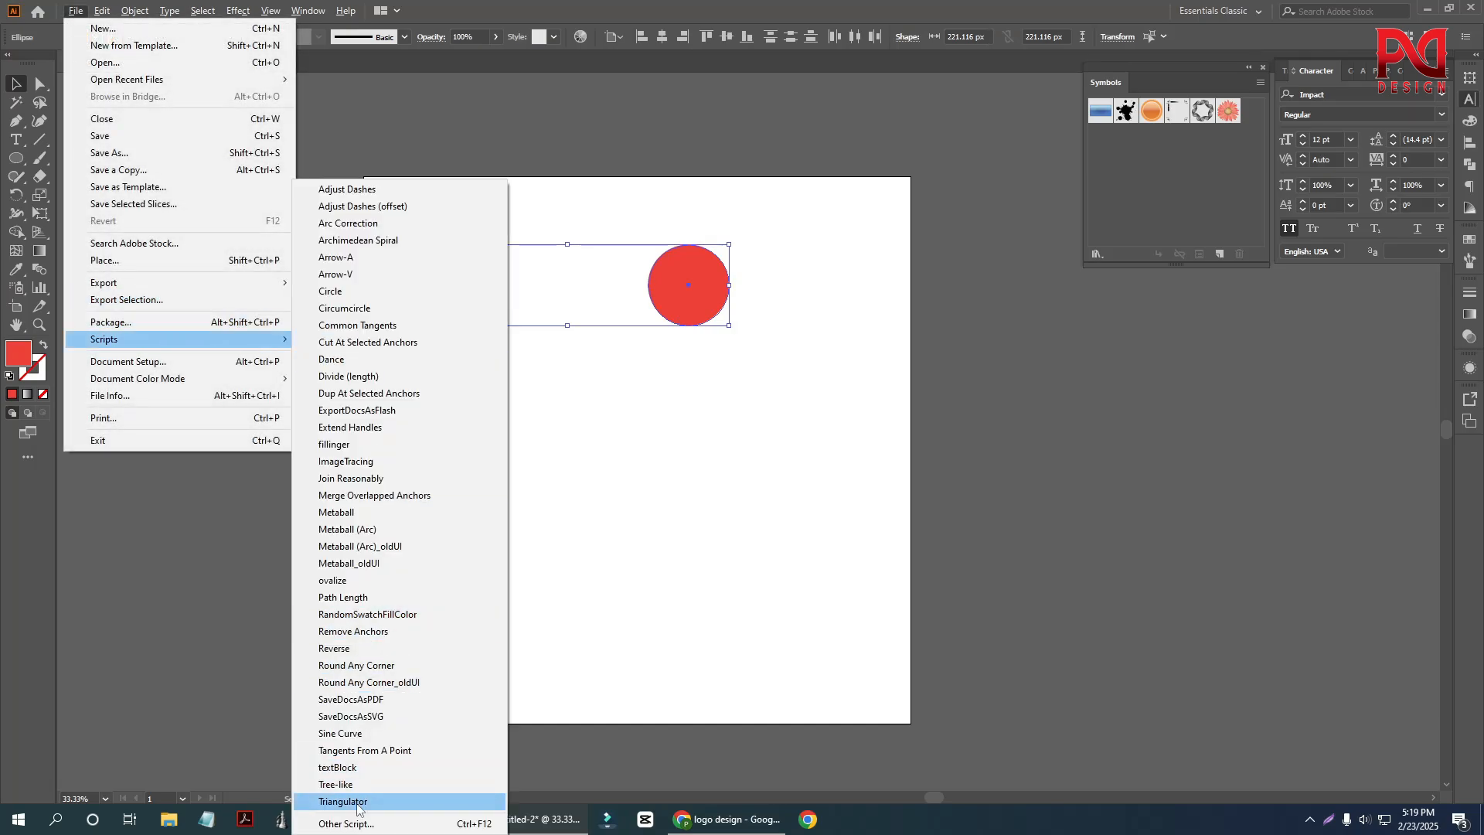
left_click(350, 530)
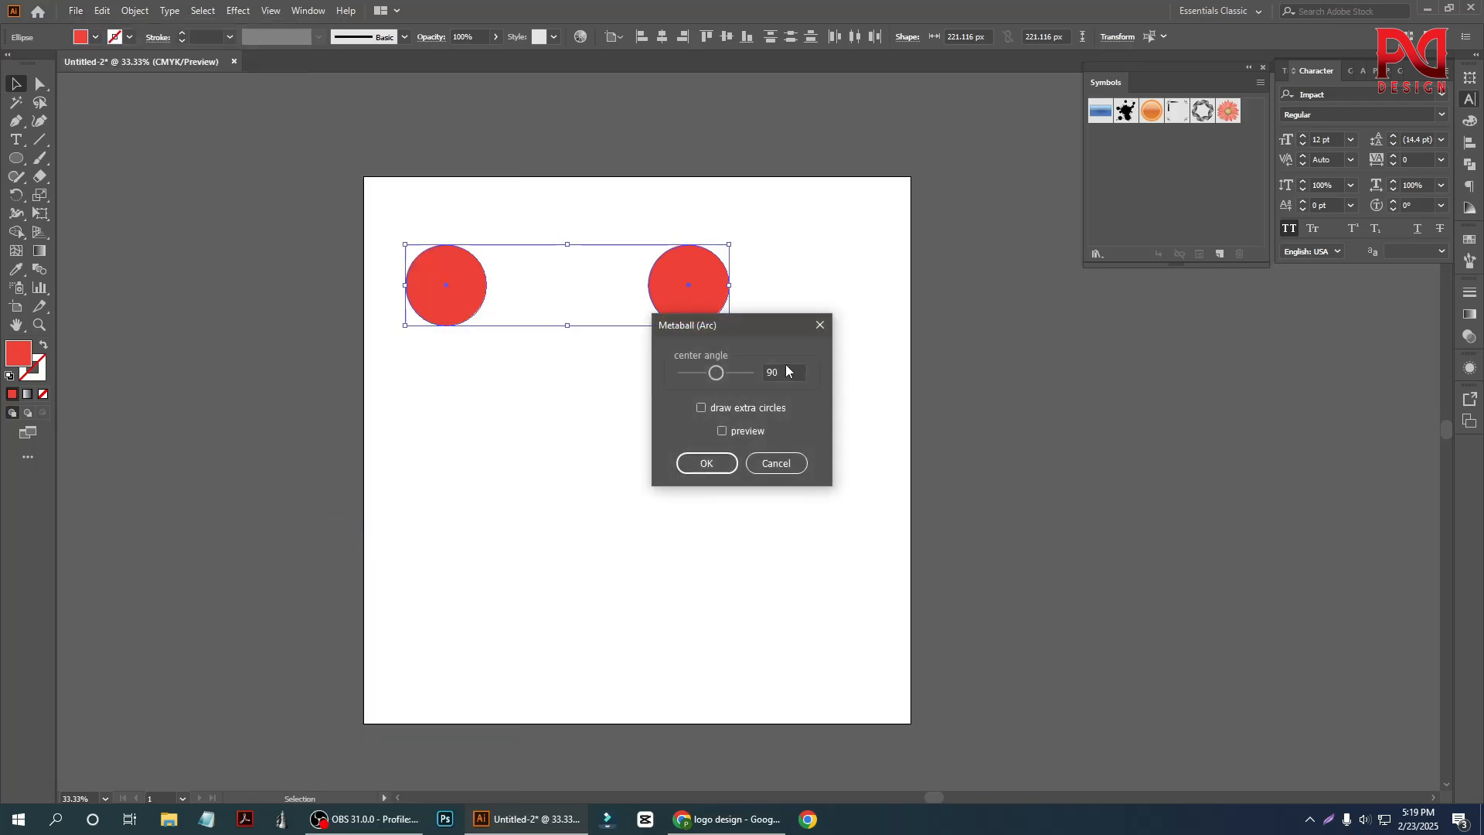
double_click(787, 374)
type("80")
left_click(719, 457)
left_click(592, 439)
Copy the whole connected-circle shape straight down by about 254 px and repeat the copy to build a stack.
scroll(573, 313, "up", 1)
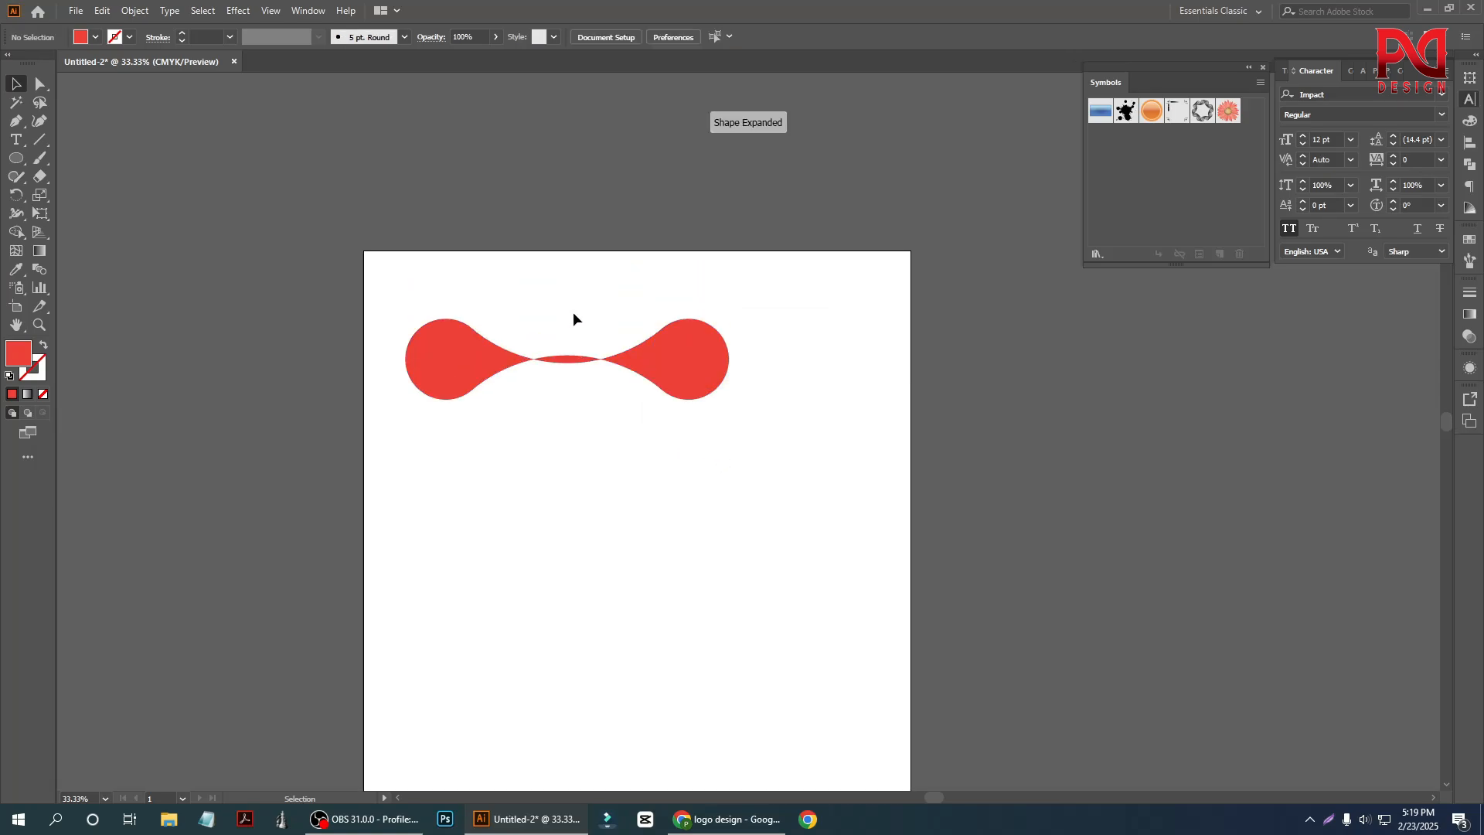
scroll(571, 314, "up", 2)
scroll(498, 387, "down", 2)
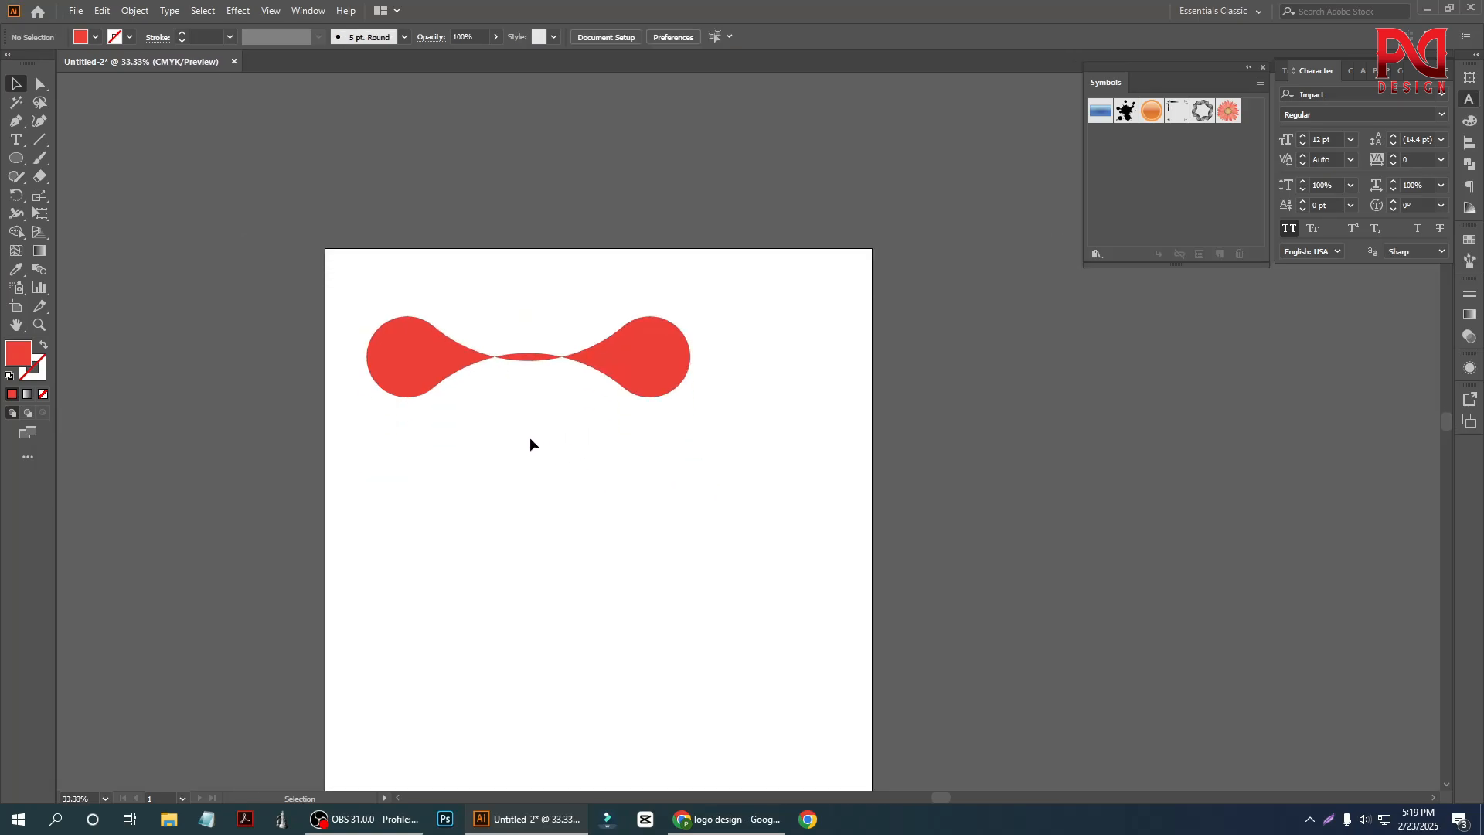
left_click_drag(331, 302, 669, 425)
left_click_drag(626, 352, 632, 448)
key("ctrl+d")
key("ctrl+d")
key("ctrl+d")
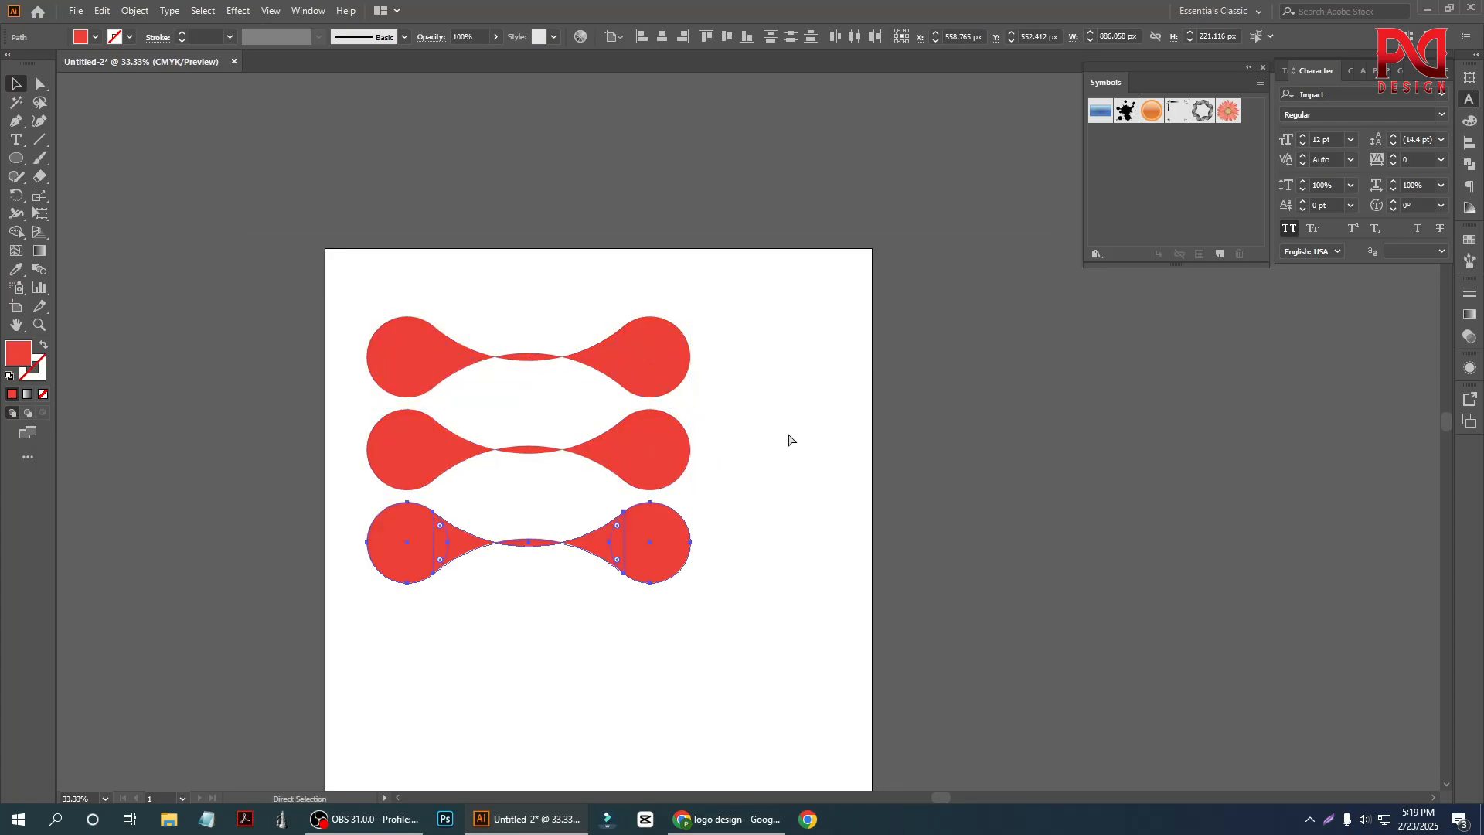
Select all the connected-circle shapes and delete them to empty the artboard.
left_click(787, 433)
scroll(555, 410, "down", 1)
left_click_drag(336, 277, 753, 679)
key("Delete")
scroll(575, 489, "up", 2)
scroll(466, 443, "up", 1)
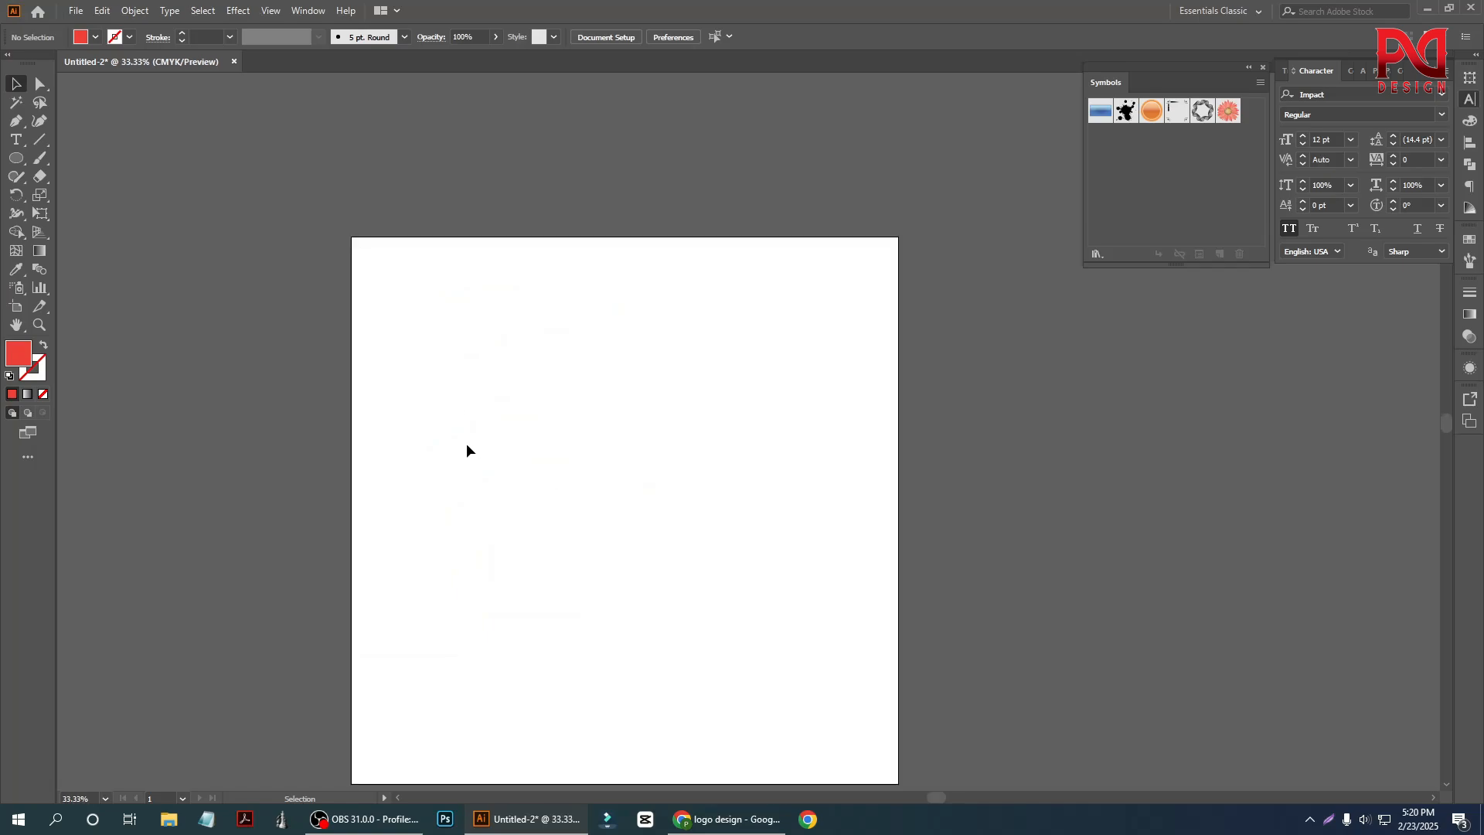
Draw a red circle about 215 px in diameter near the artboard's upper-left corner using the Ellipse tool.
scroll(486, 423, "down", 1)
right_click(16, 157)
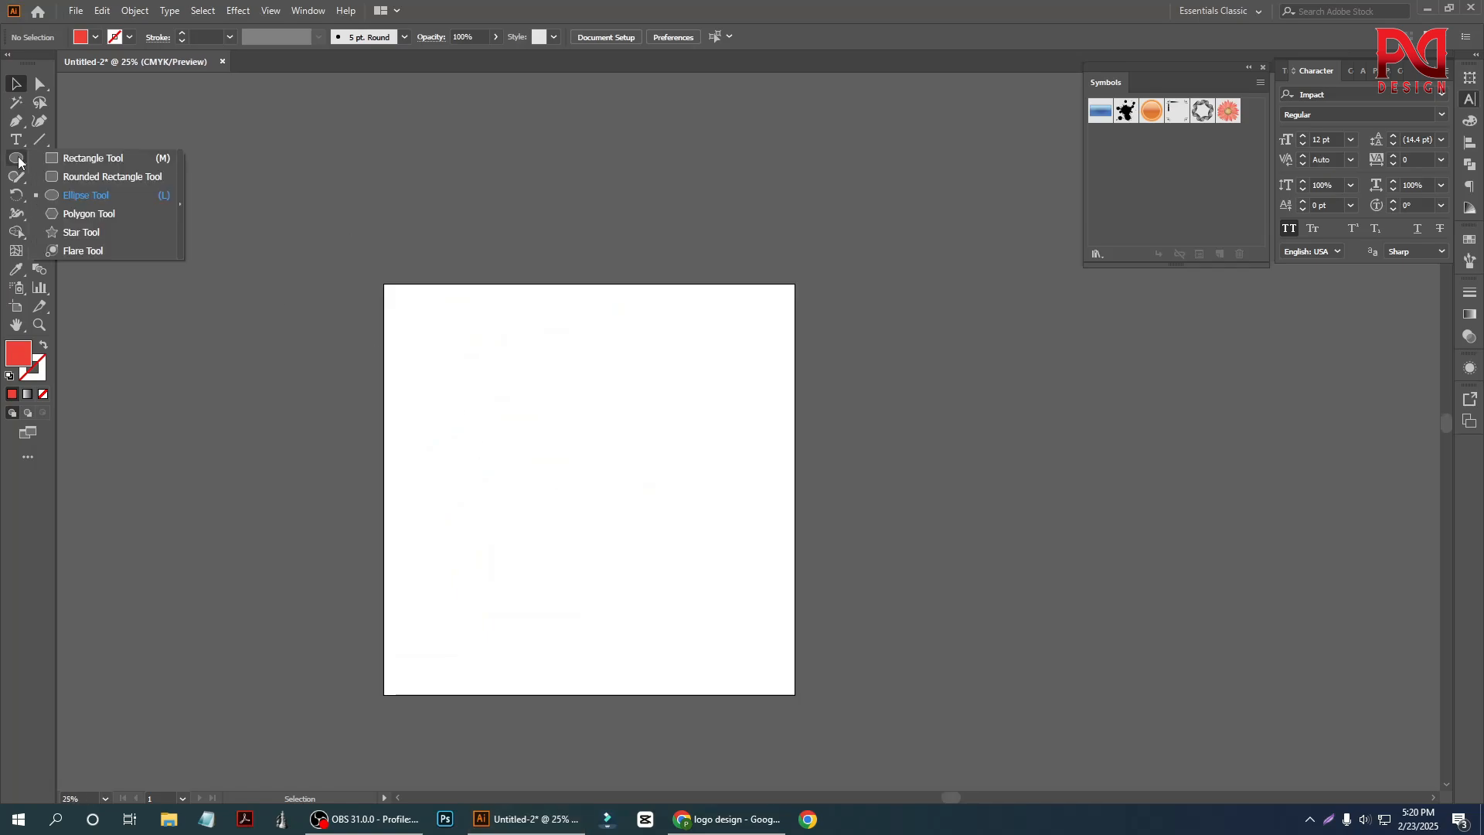
left_click(69, 195)
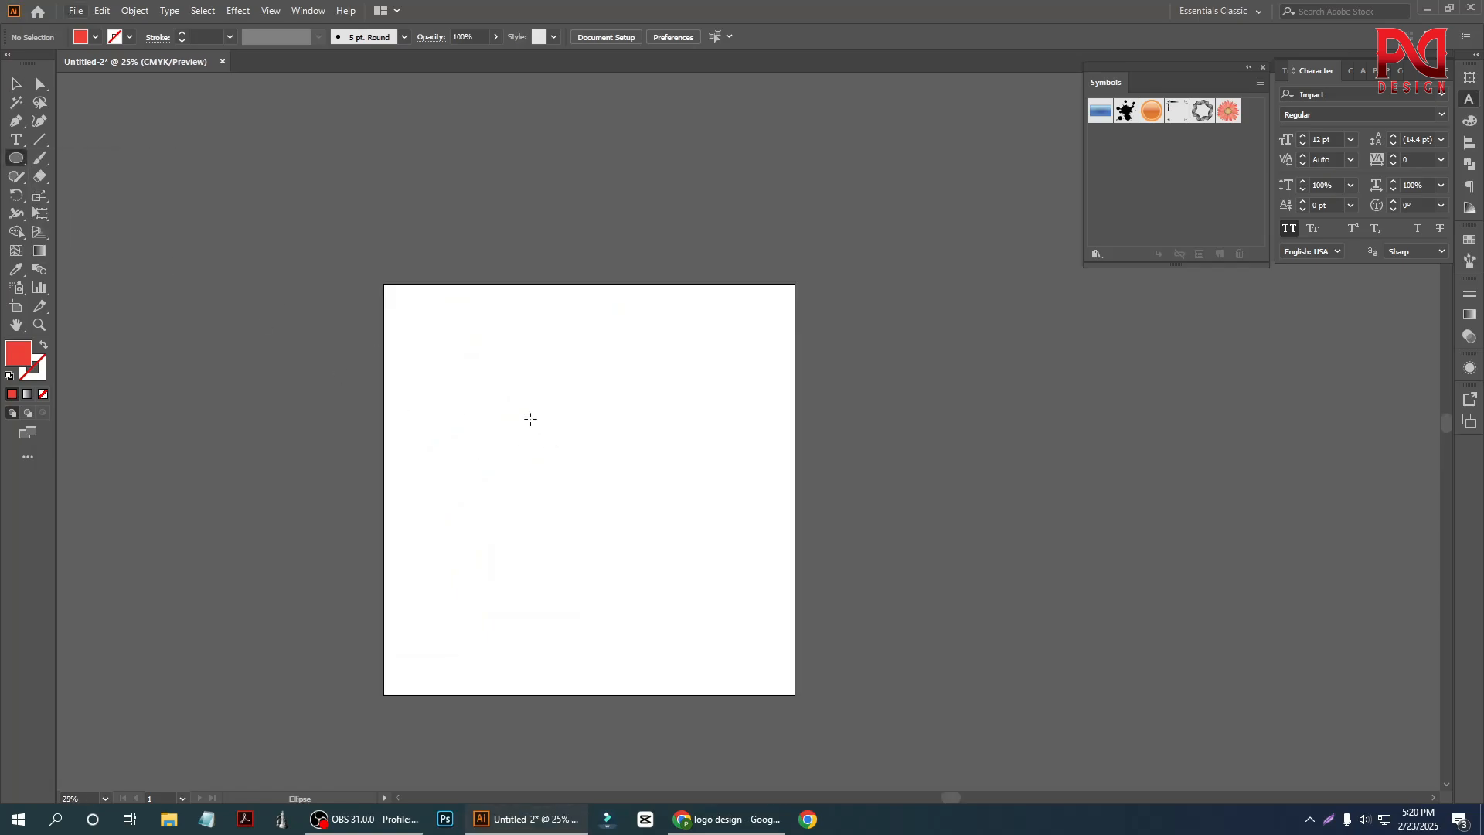
scroll(530, 419, "down", 2)
scroll(480, 351, "up", 1)
left_click_drag(418, 319, 439, 364)
left_click(15, 85)
left_click(465, 387)
scroll(465, 387, "up", 1)
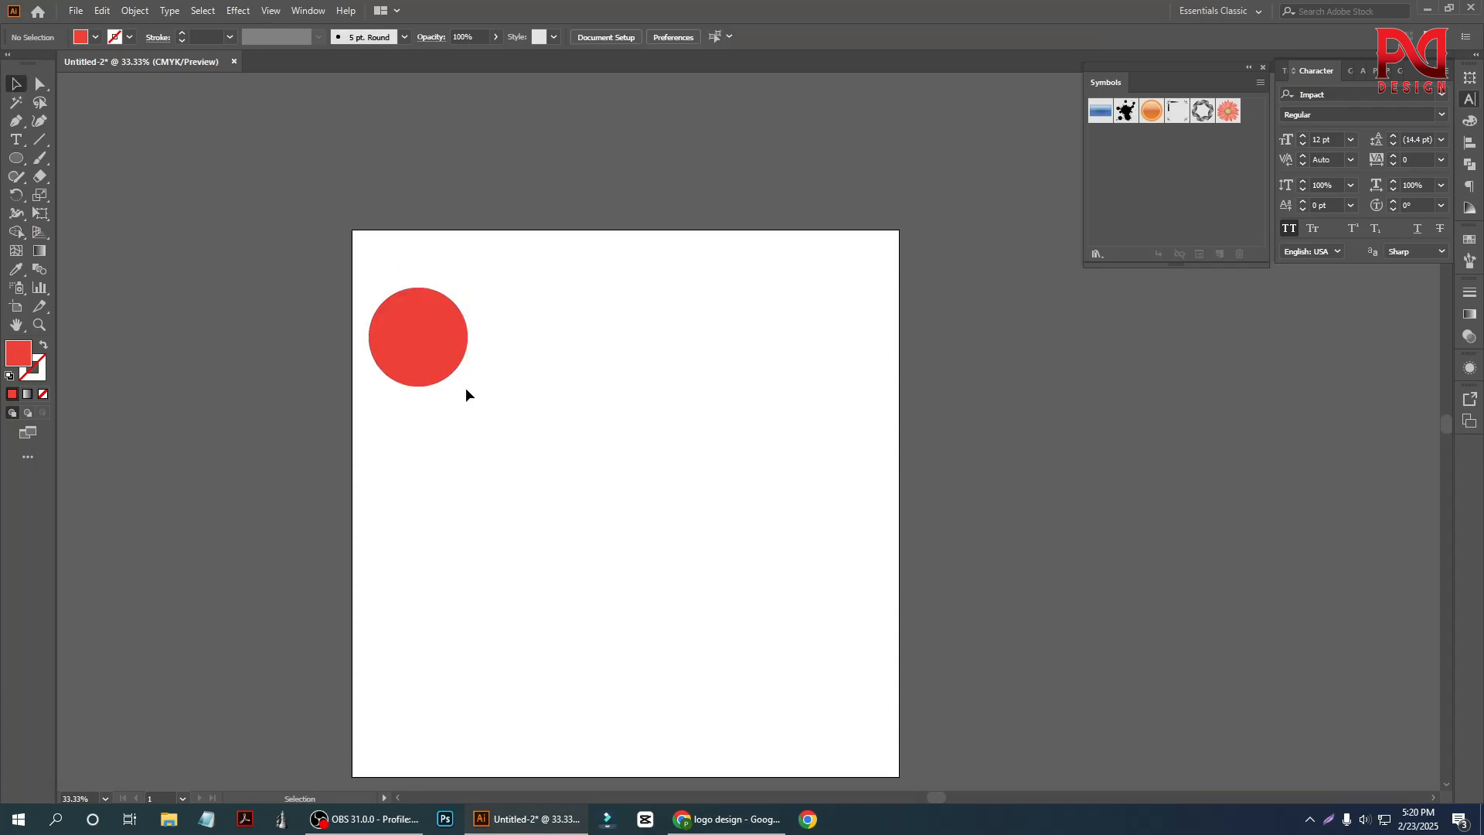
scroll(465, 388, "up", 1)
left_click(430, 336)
left_click_drag(470, 386, 454, 371)
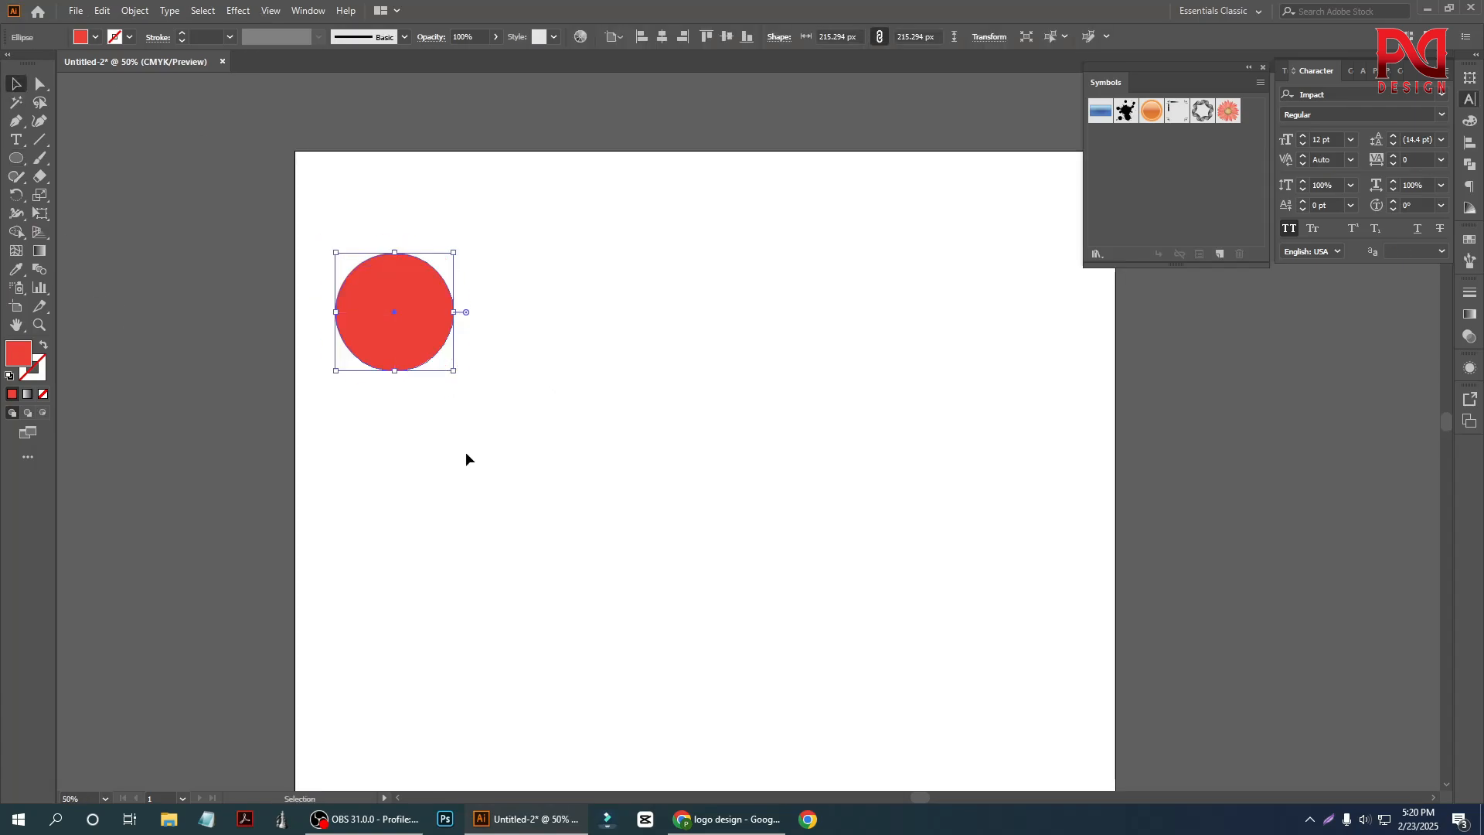
Copy the red circle straight to the right by about 320 px and repeat the copy twice for a row of four.
left_click(466, 451)
left_click_drag(411, 326, 570, 311)
left_click(489, 418)
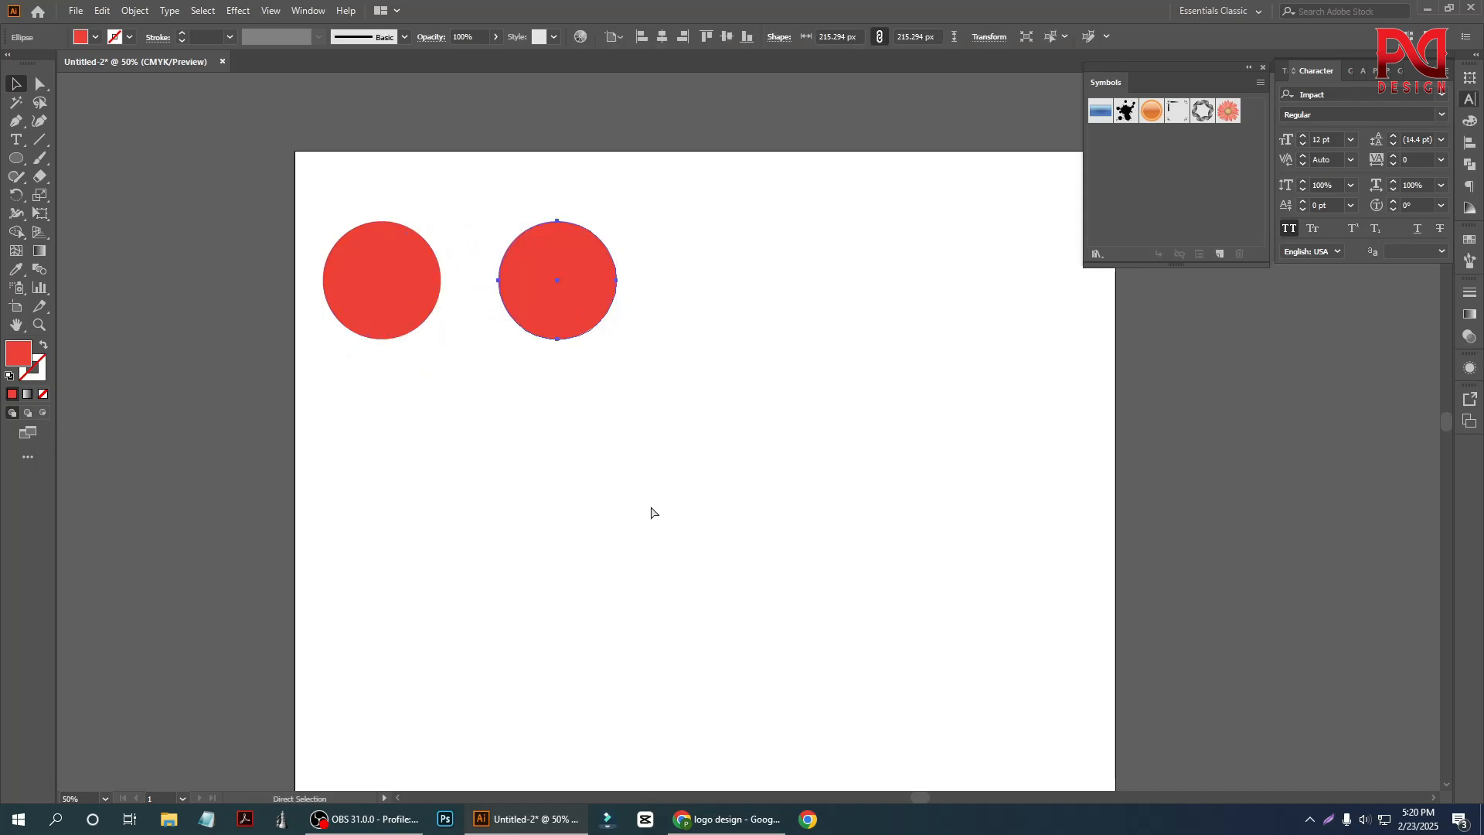
key("ctrl+d")
key("ctrl+d")
left_click(645, 507)
Group the four circles and center the row horizontally on the artboard.
left_click_drag(293, 177, 925, 399)
right_click(622, 252)
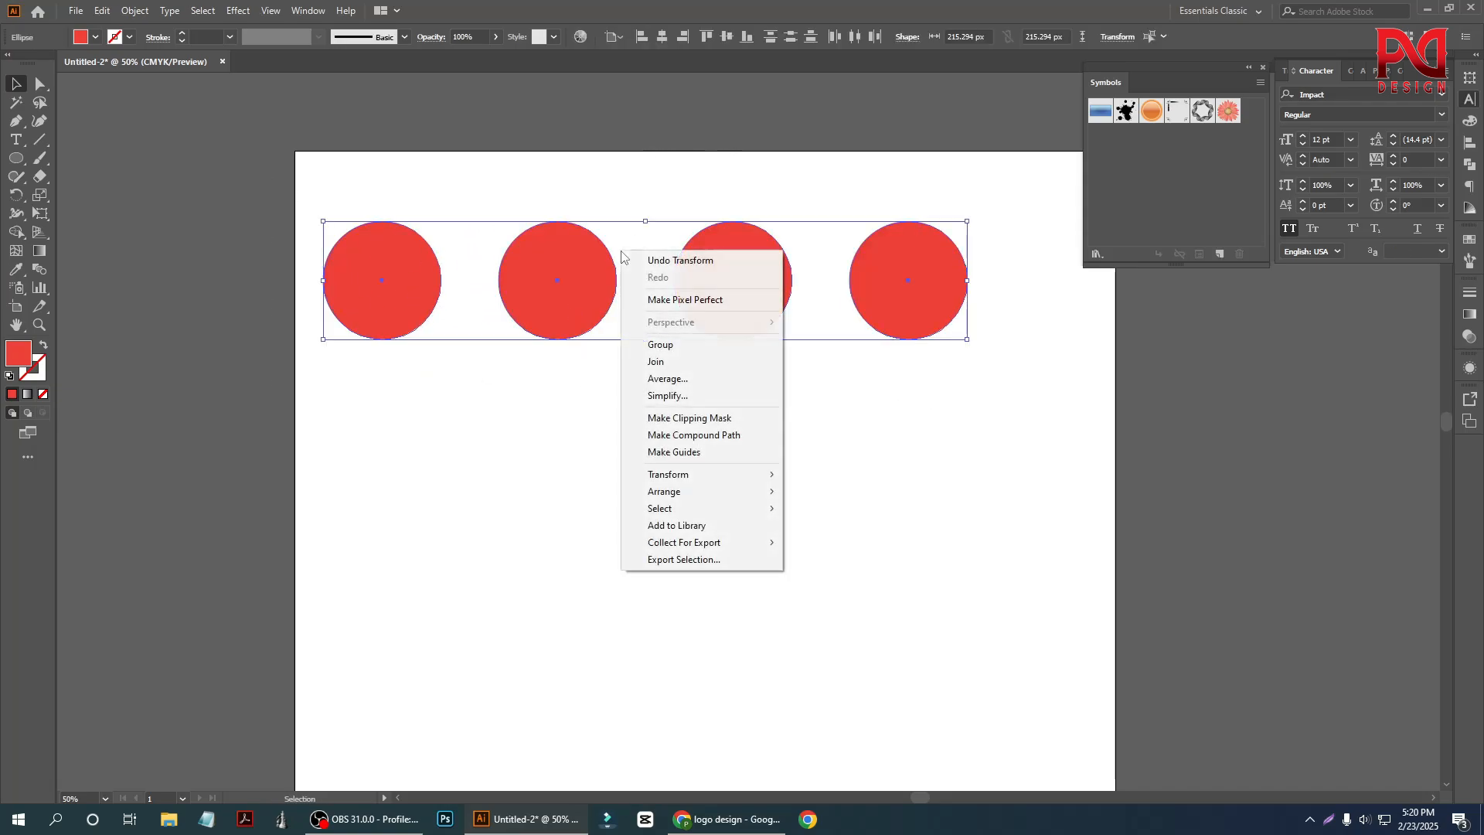
left_click(665, 344)
left_click(666, 36)
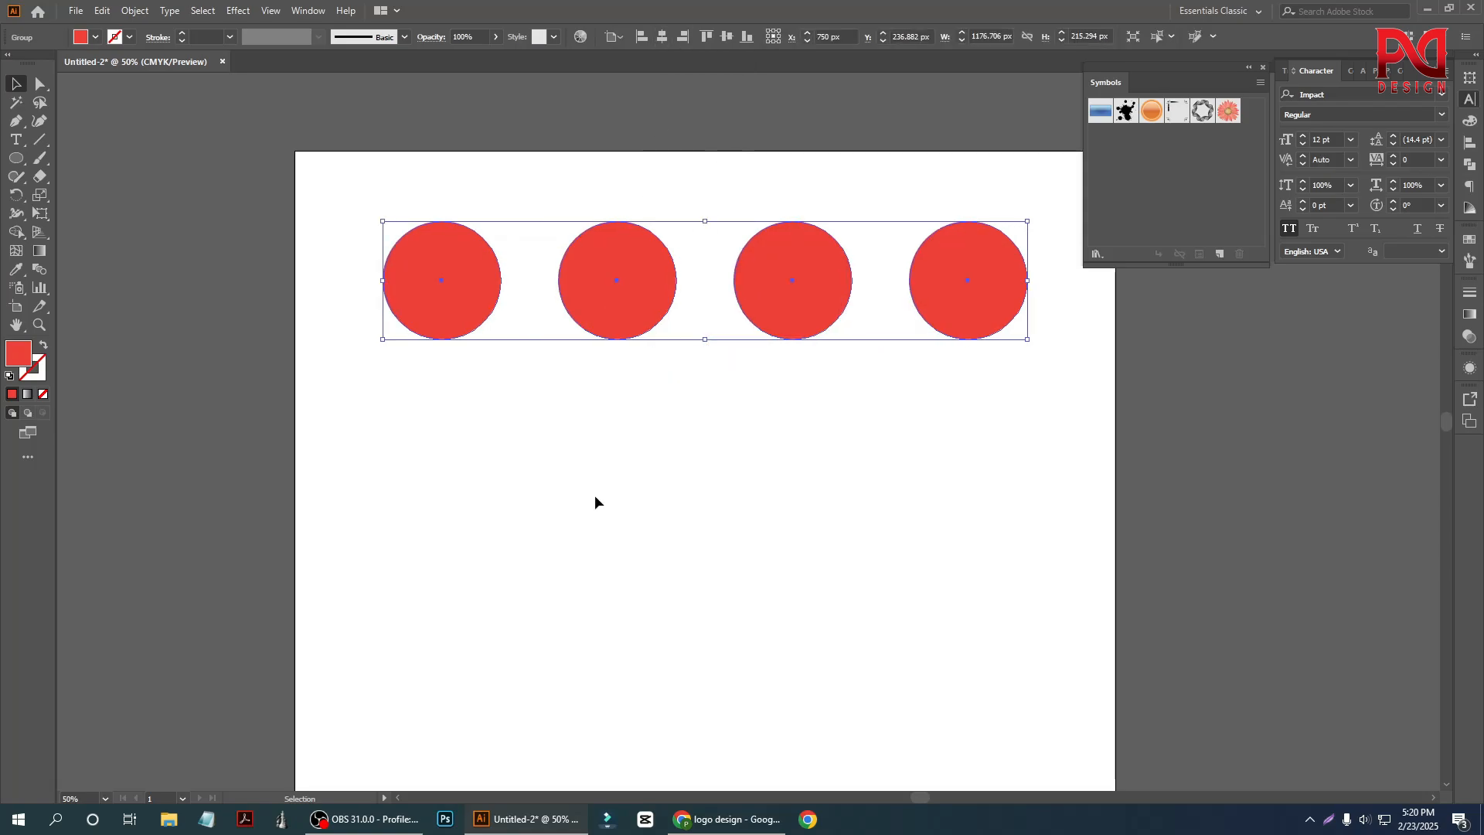
left_click(596, 500)
Copy the circle row straight down by about 284 px and repeat the copy twice to make four rows.
key("ctrl+minus")
scroll(716, 494, "down", 1)
left_click_drag(666, 296, 666, 399)
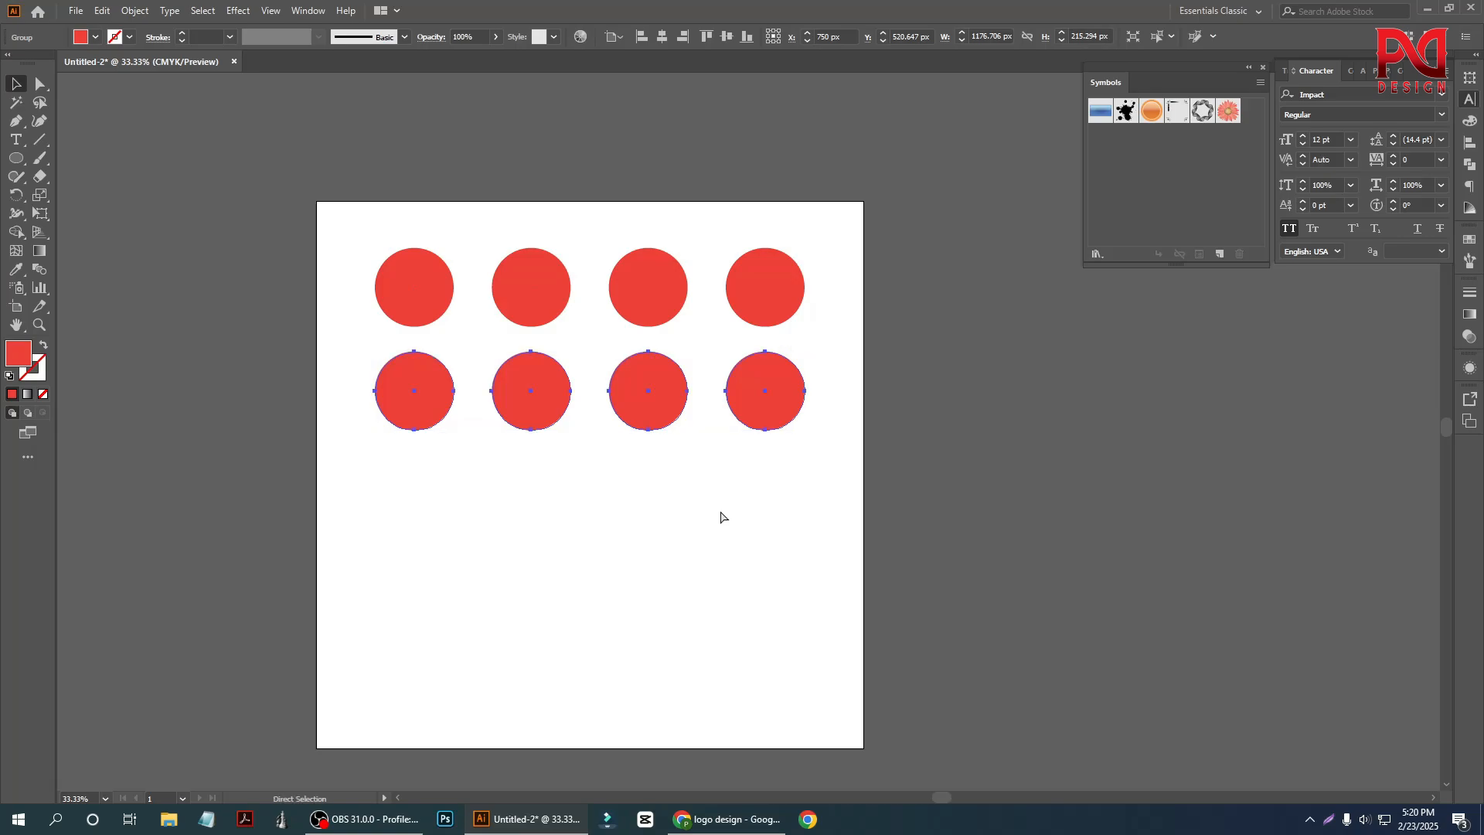
key("ctrl+d")
key("ctrl+d")
left_click(905, 491)
Group all four circle rows and center the grid vertically on the artboard.
key("ctrl+a")
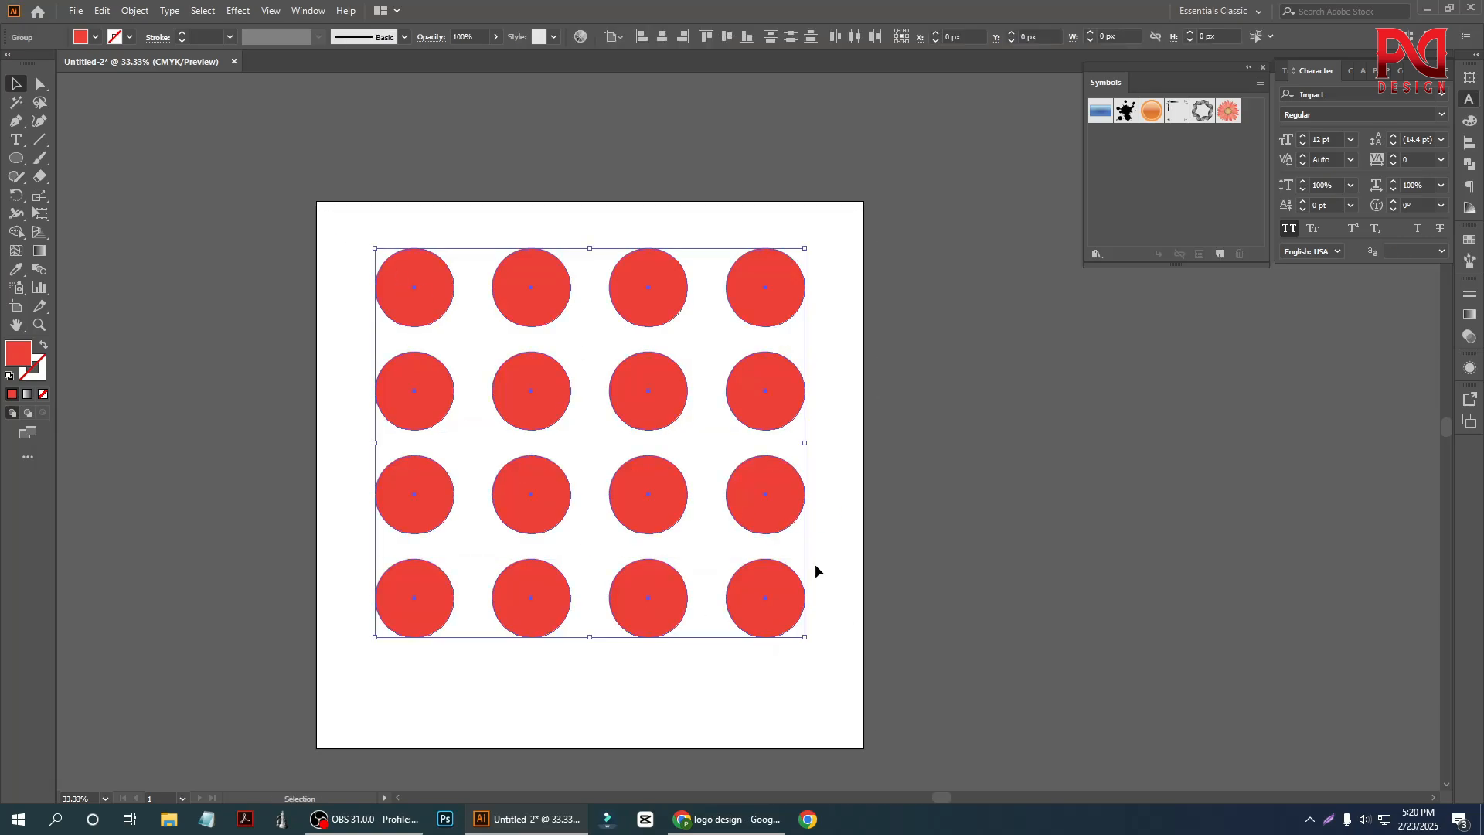
right_click(584, 345)
left_click(643, 464)
left_click(291, 271)
scroll(563, 443, "down", 1)
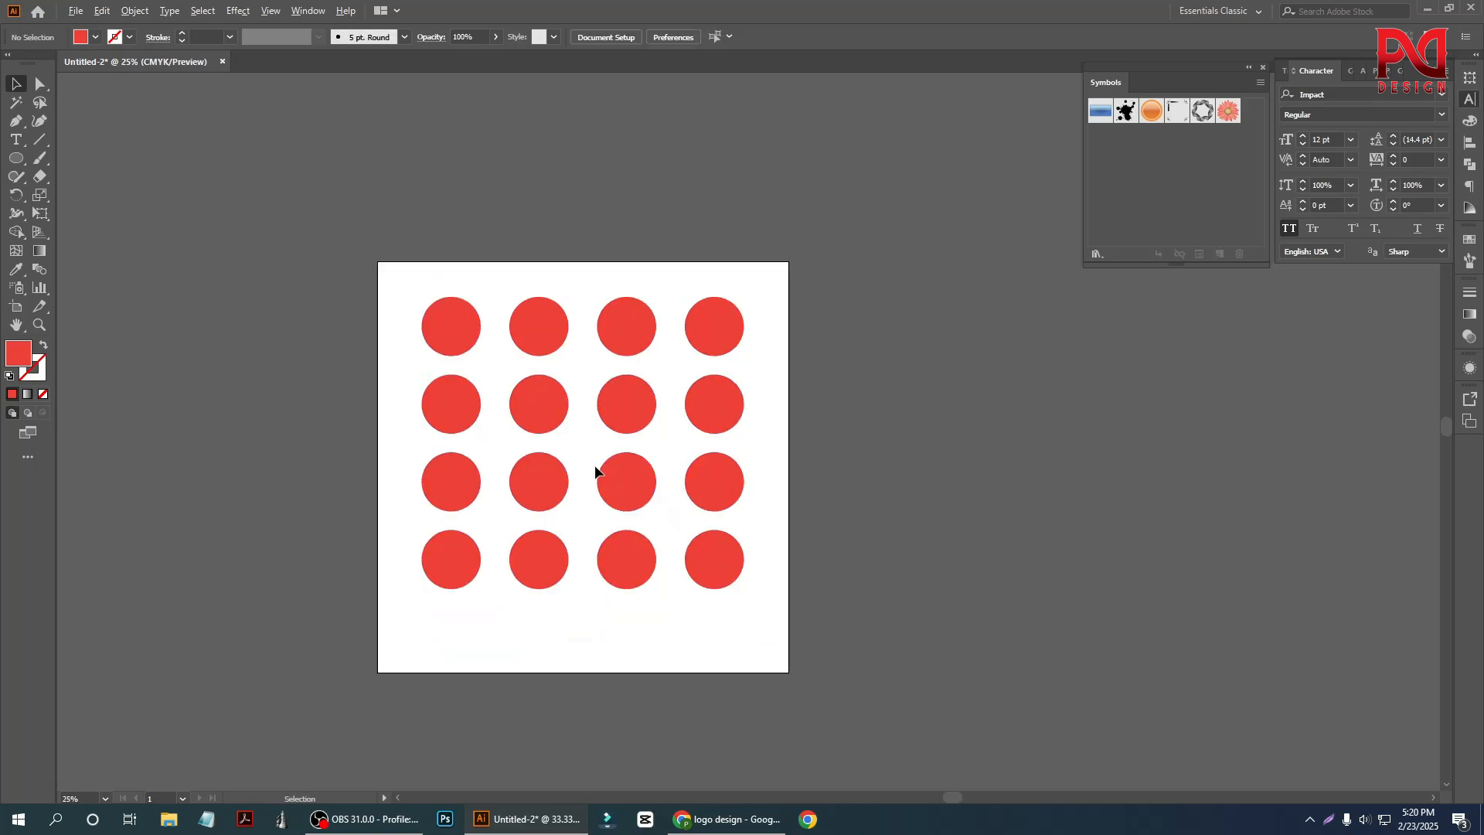
scroll(598, 470, "down", 1)
left_click(559, 399)
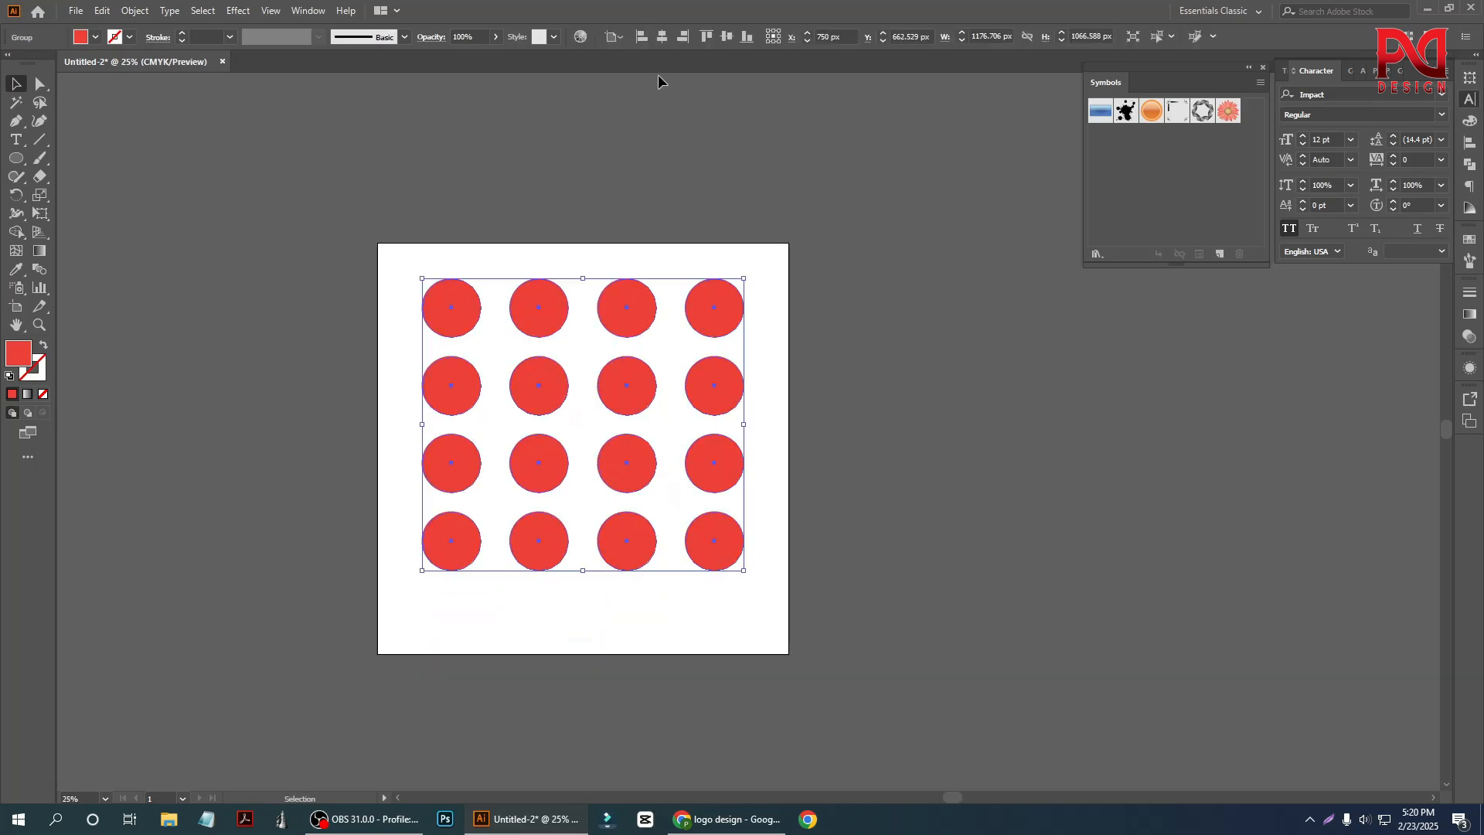
left_click(727, 37)
left_click(547, 216)
scroll(553, 425, "down", 1)
scroll(562, 510, "up", 1)
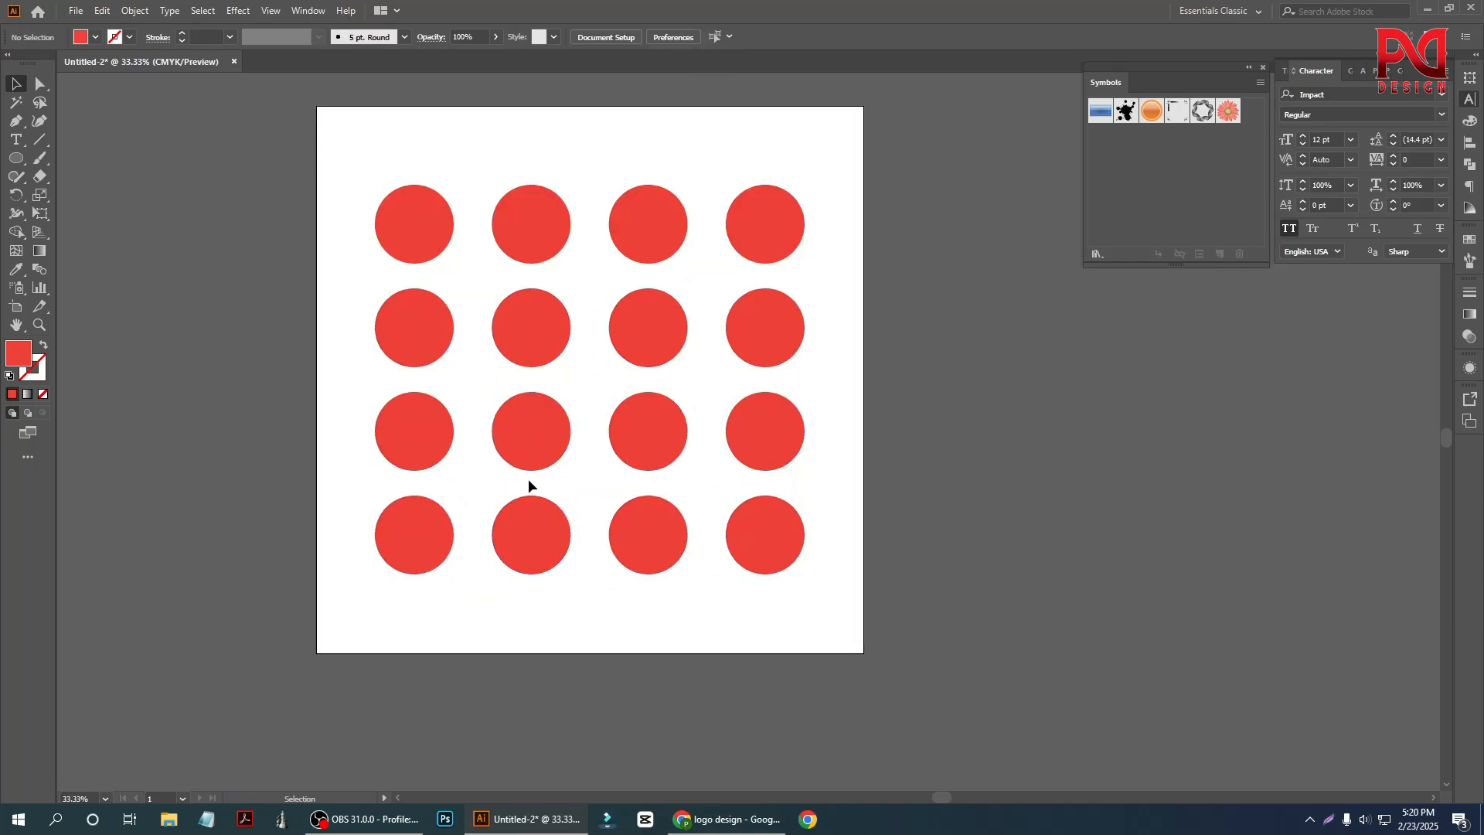
Select the diagonal circles from row 2, column 1 to row 4, column 3, and connect them with the Metaball script.
left_click(40, 84)
left_click(630, 557)
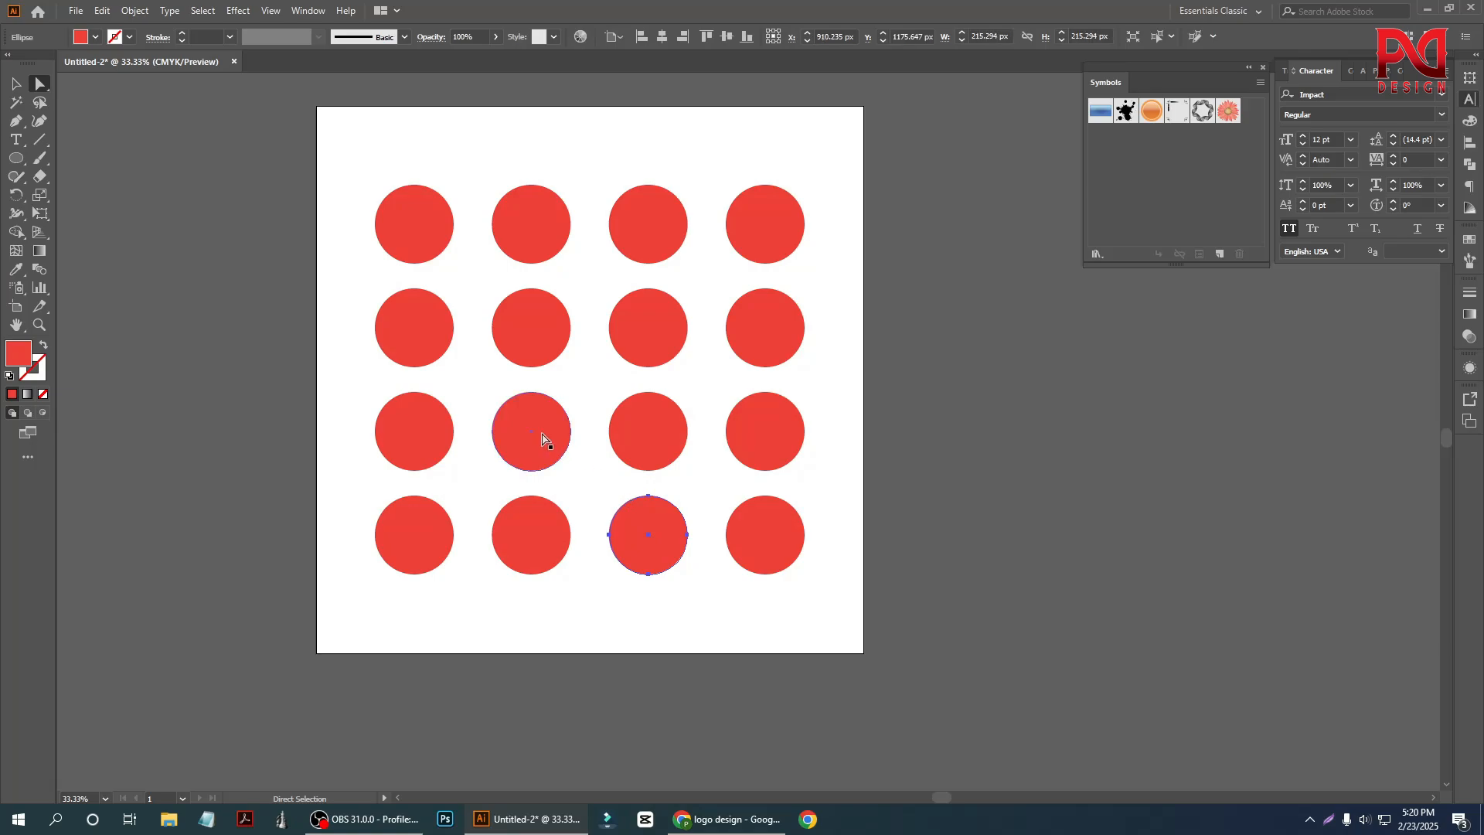
left_click(644, 542, "shift")
left_click(423, 340, "shift")
scroll(439, 386, "up", 1)
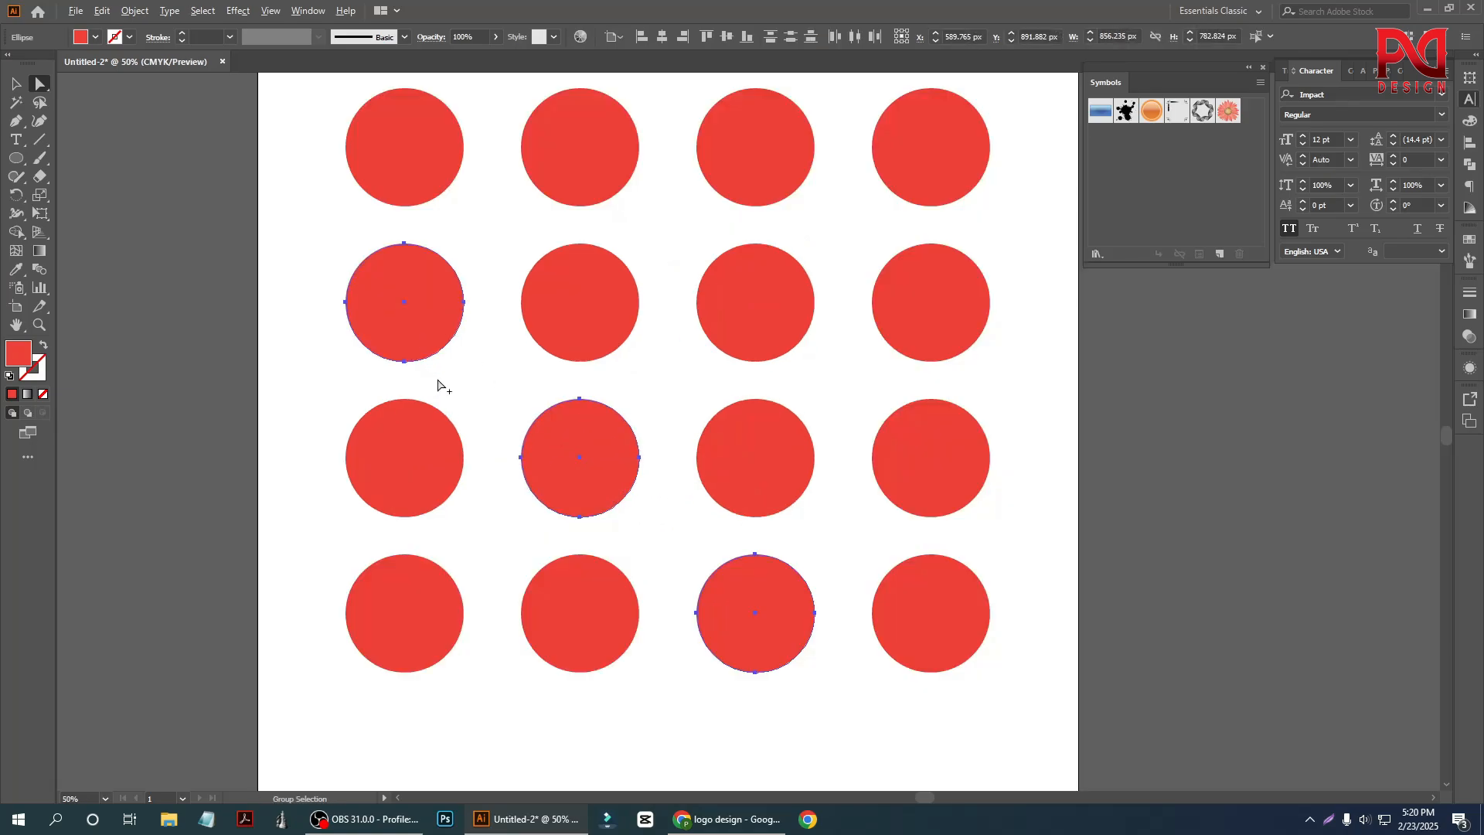
scroll(418, 447, "down", 1)
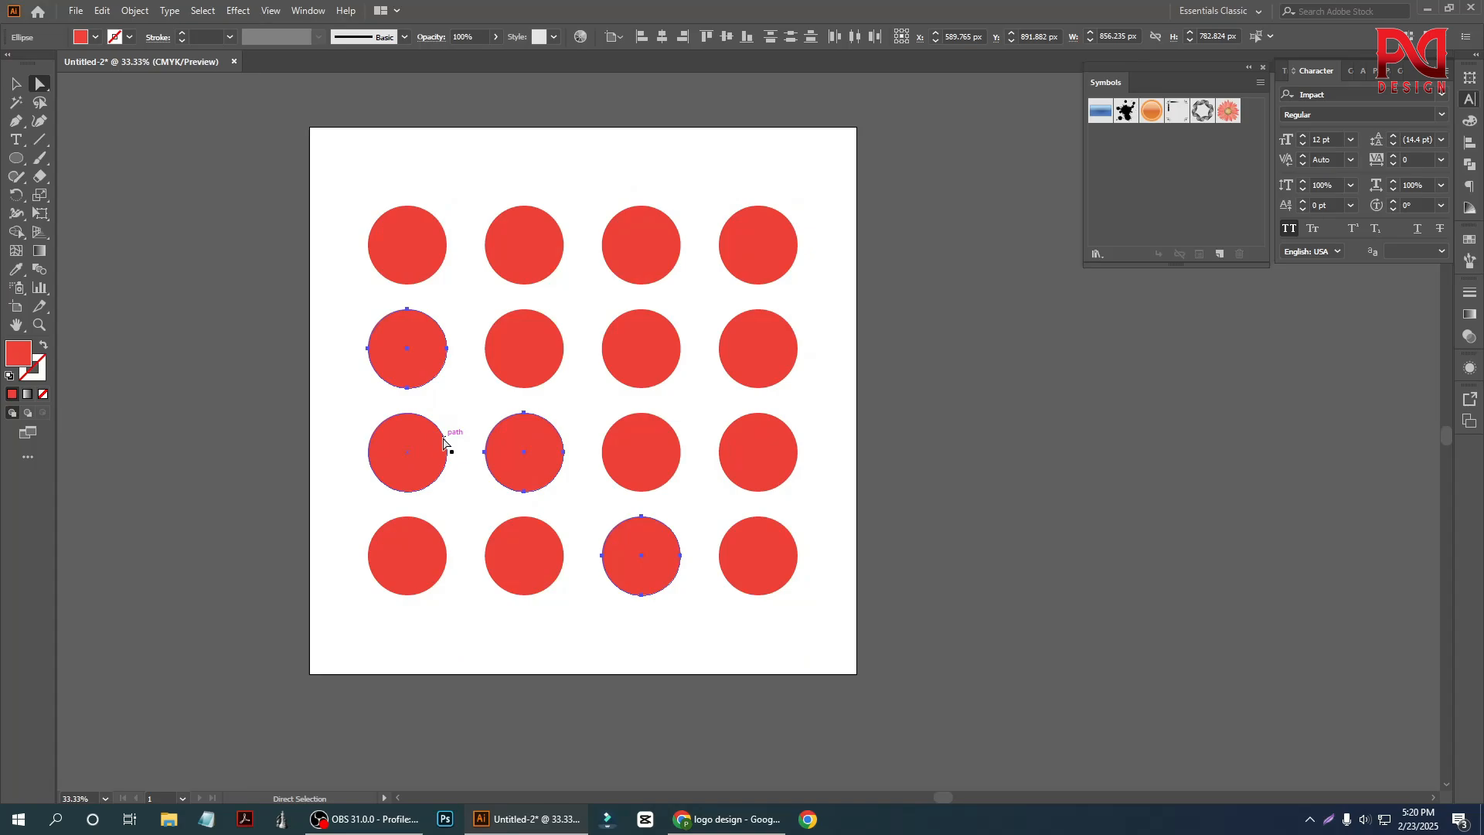
left_click(76, 11)
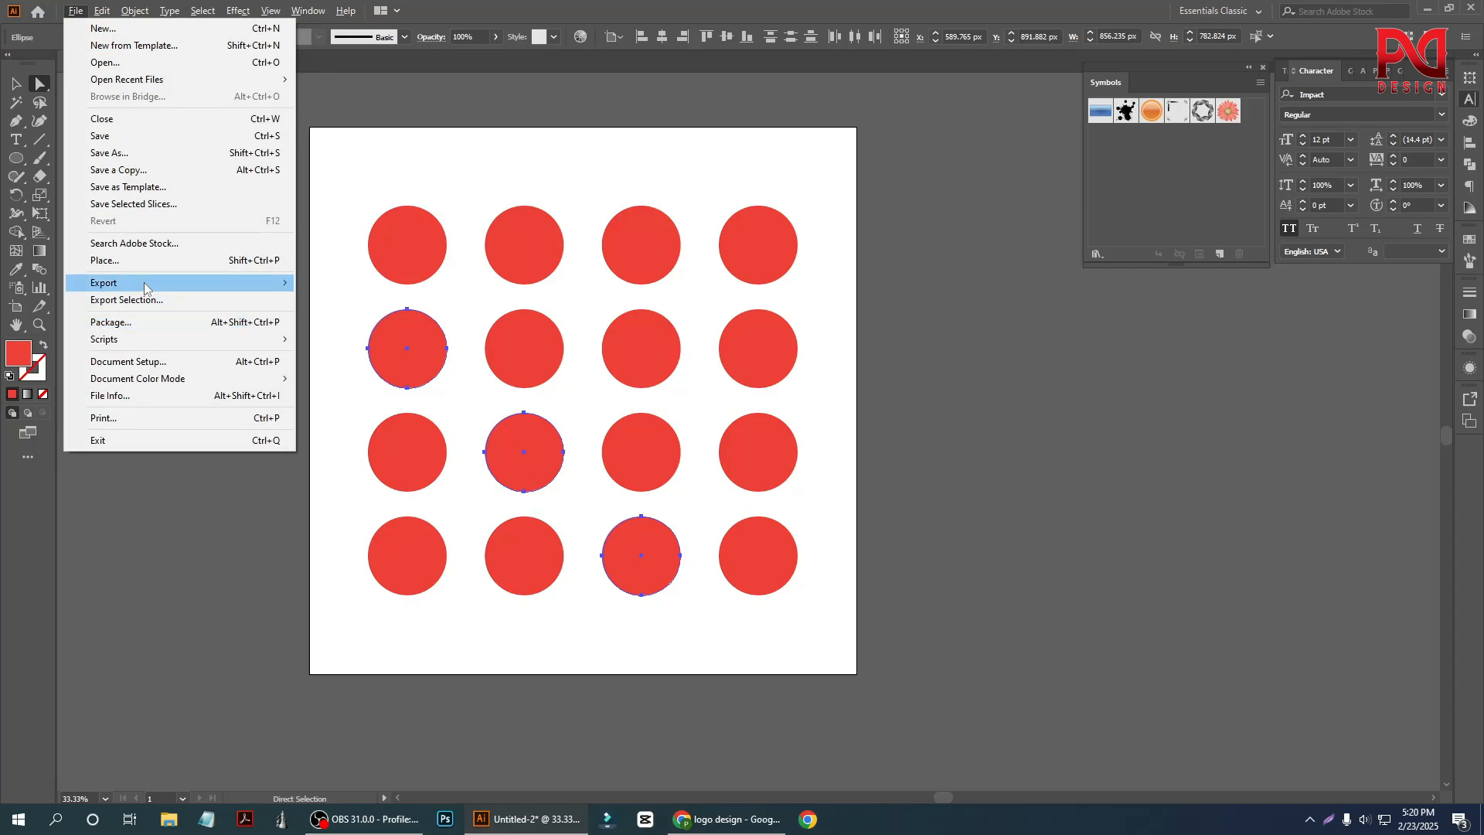
mouse_move(147, 340)
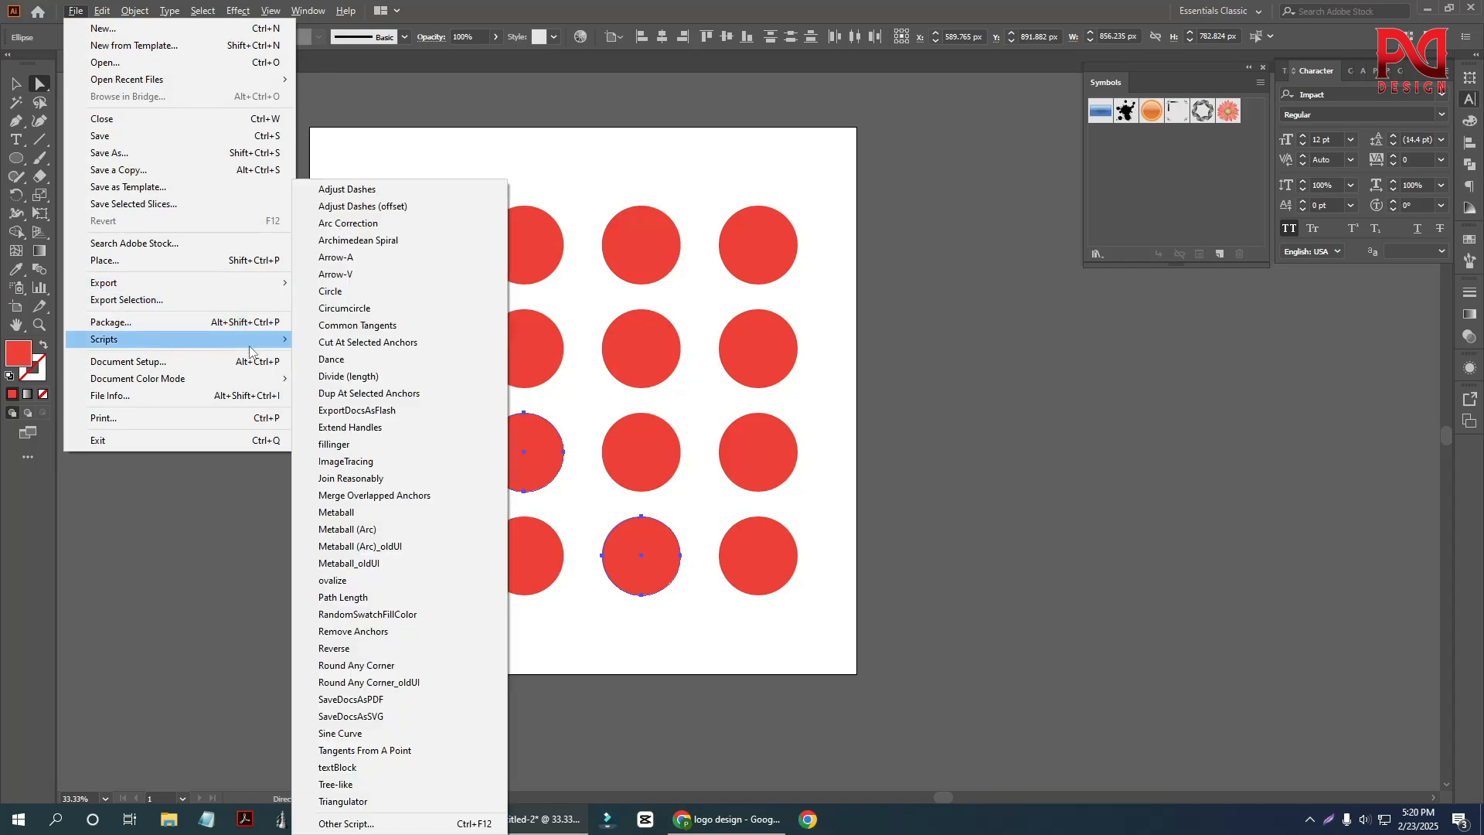
left_click(340, 513)
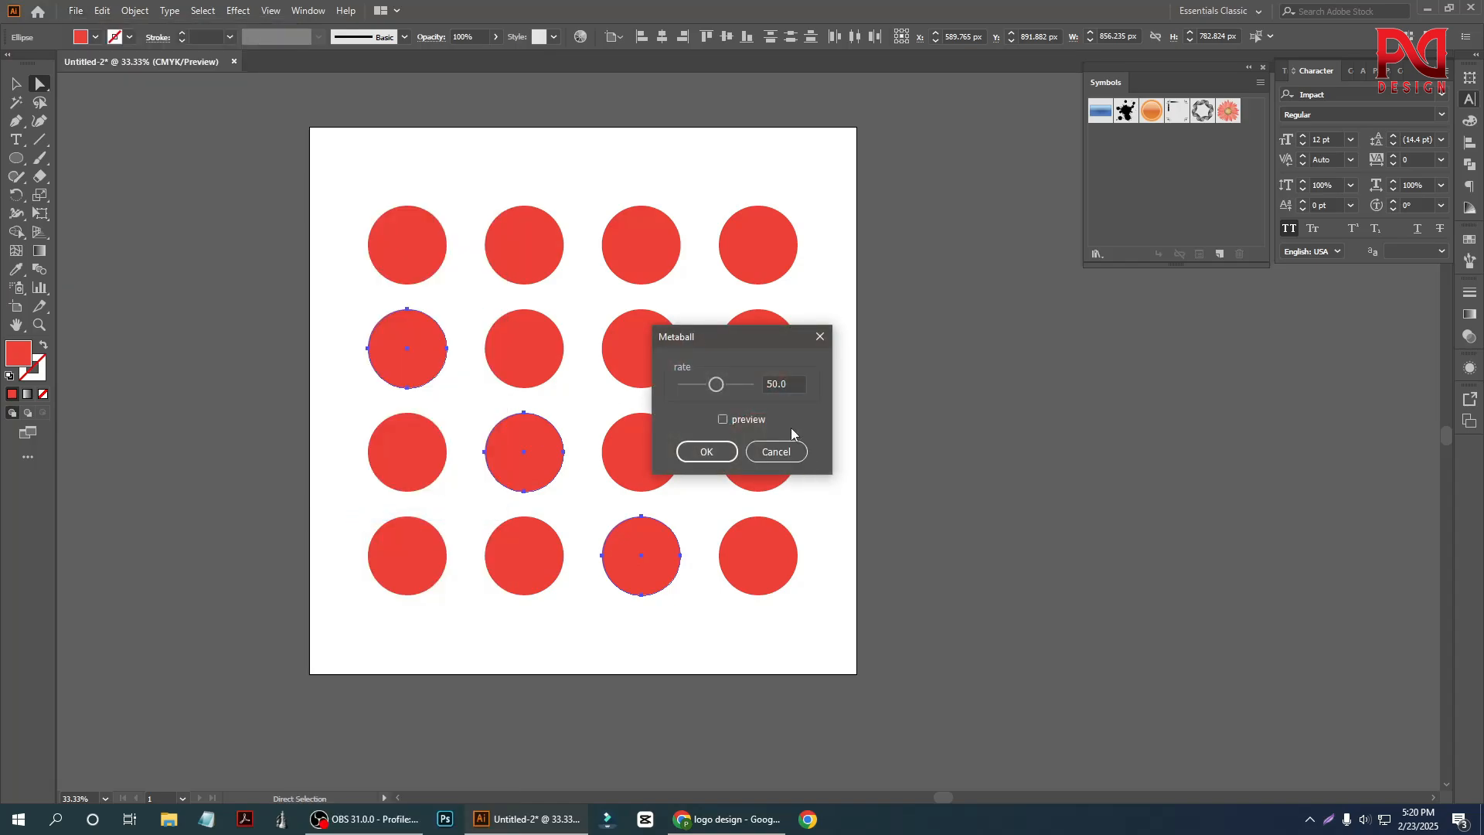
double_click(797, 383)
left_click(706, 452)
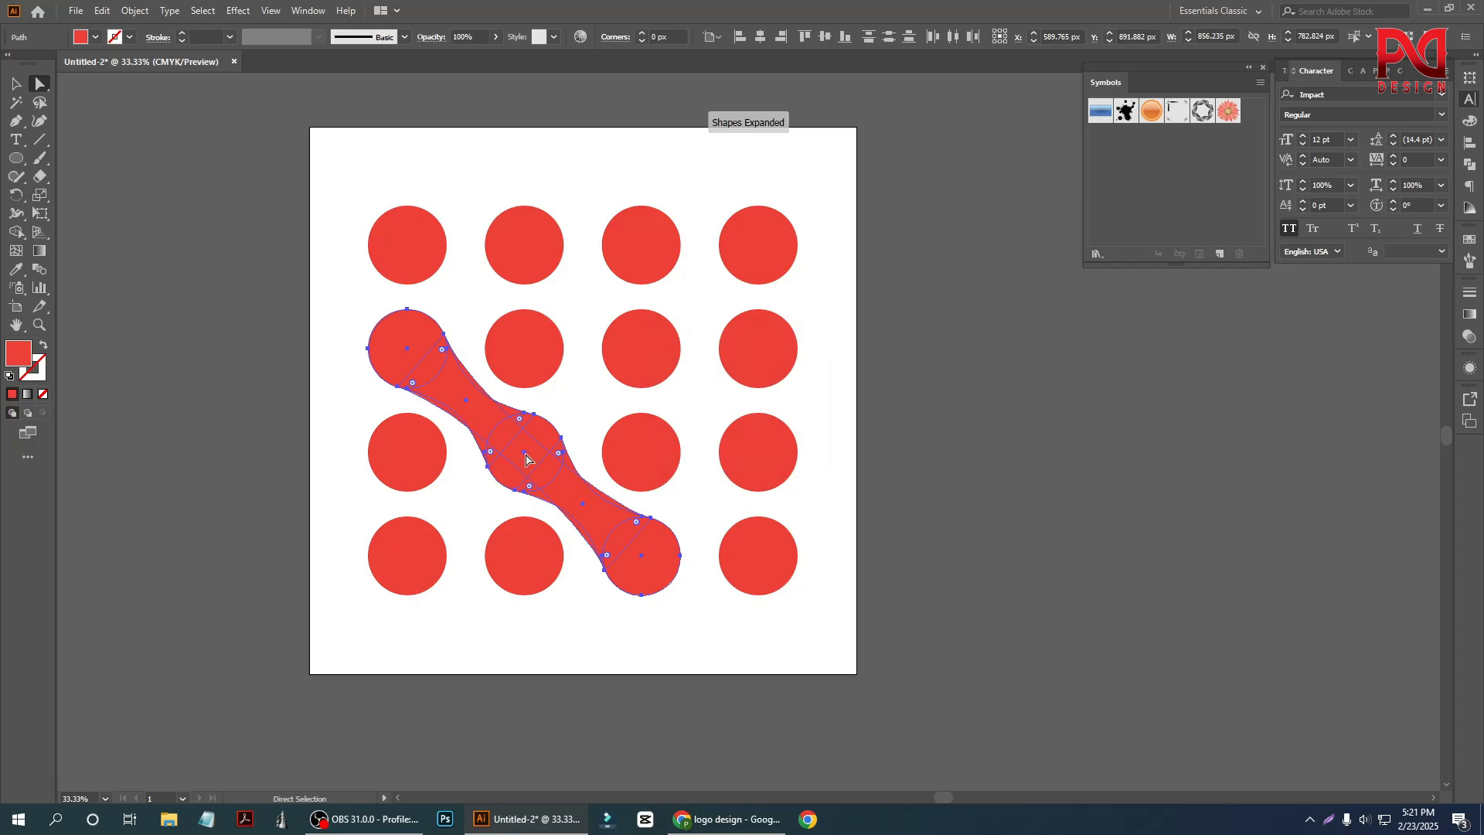
Connect the diagonal circles from row 1, column 2 to row 3, column 4 with the Metaball script at rate 70.
scroll(526, 460, "up", 2)
scroll(610, 477, "down", 2)
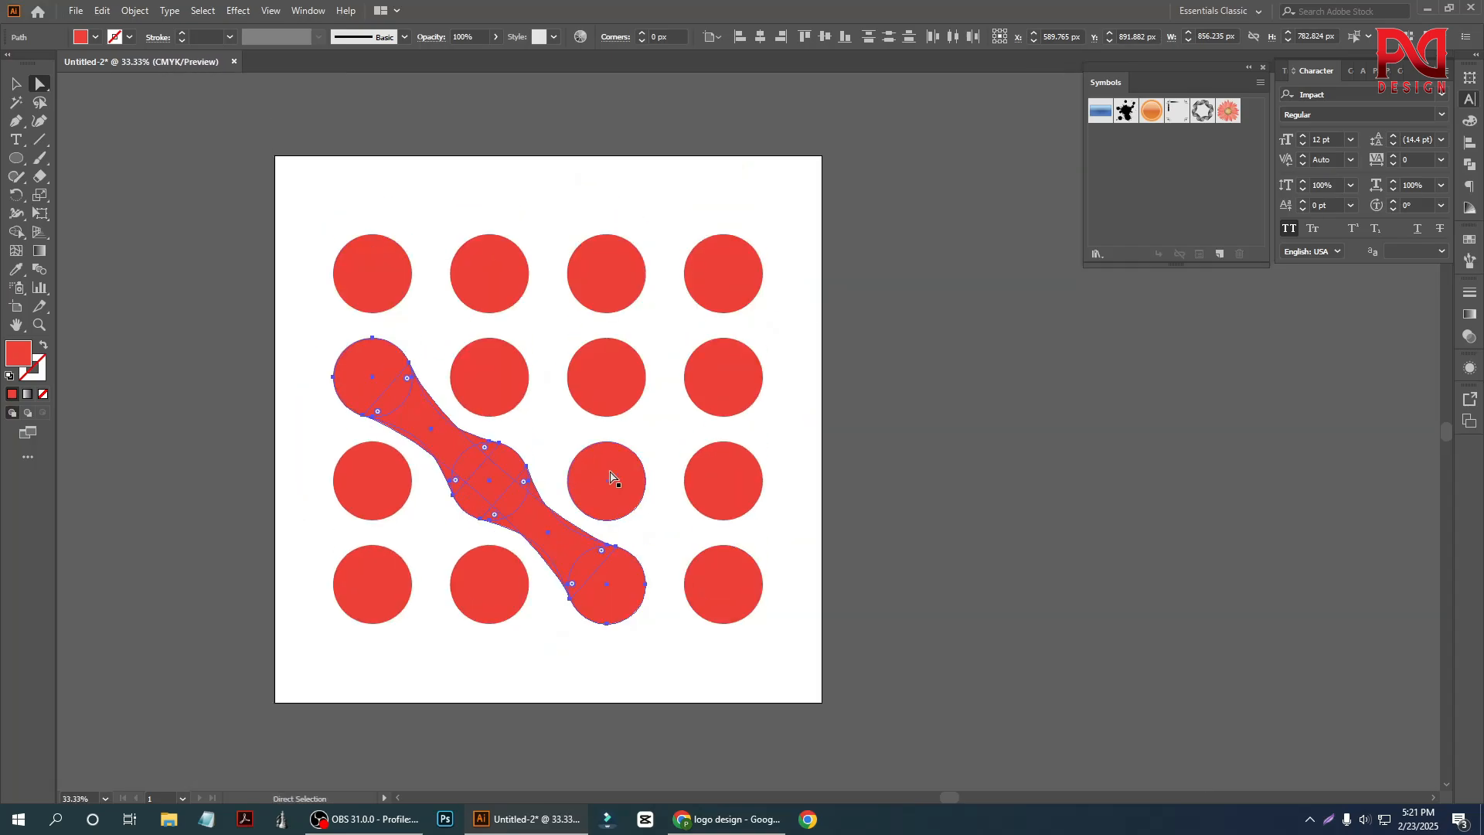
left_click(744, 496)
left_click(614, 383, "shift")
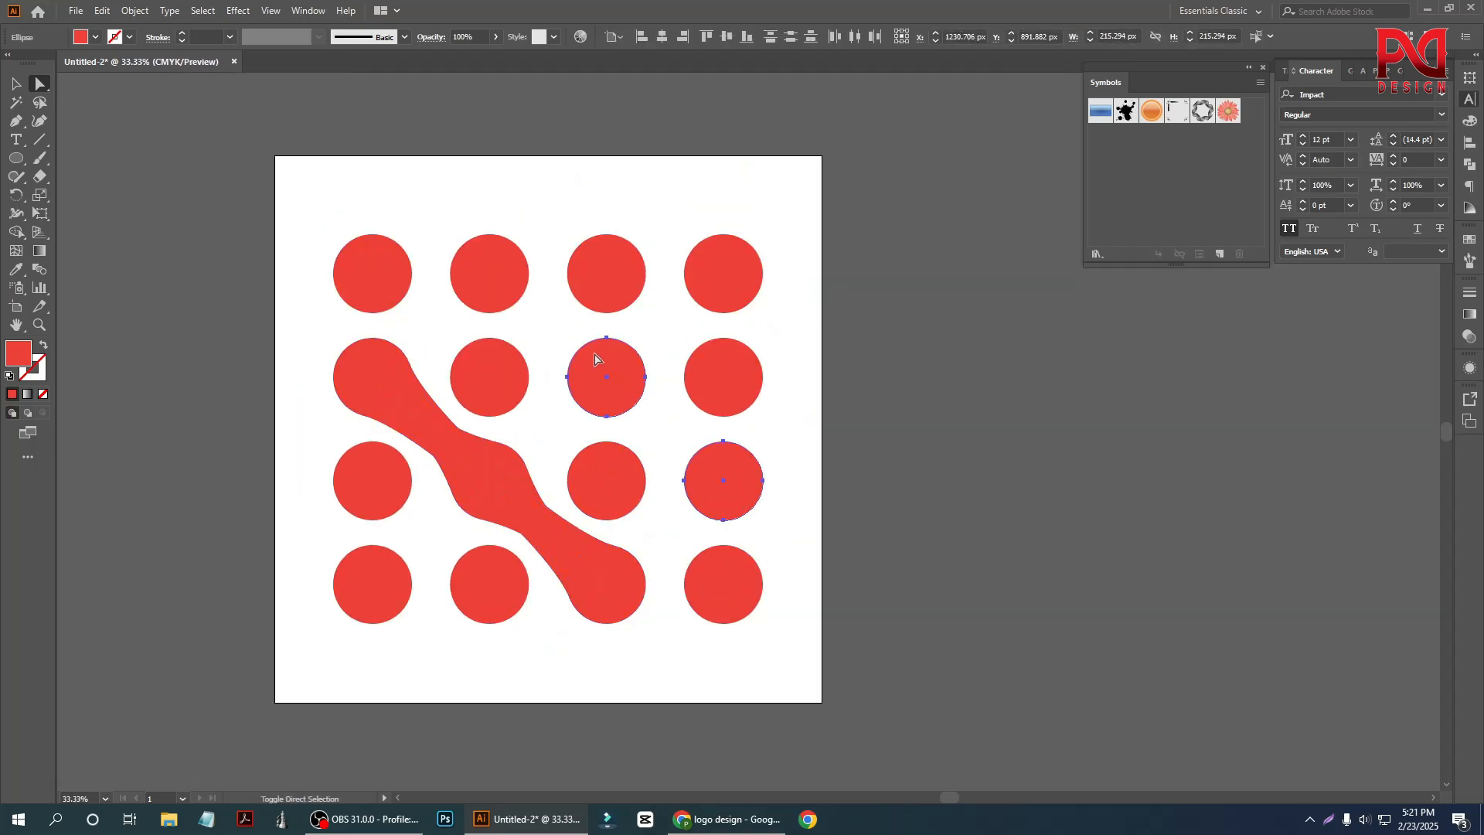
left_click(495, 280, "shift")
left_click(75, 11)
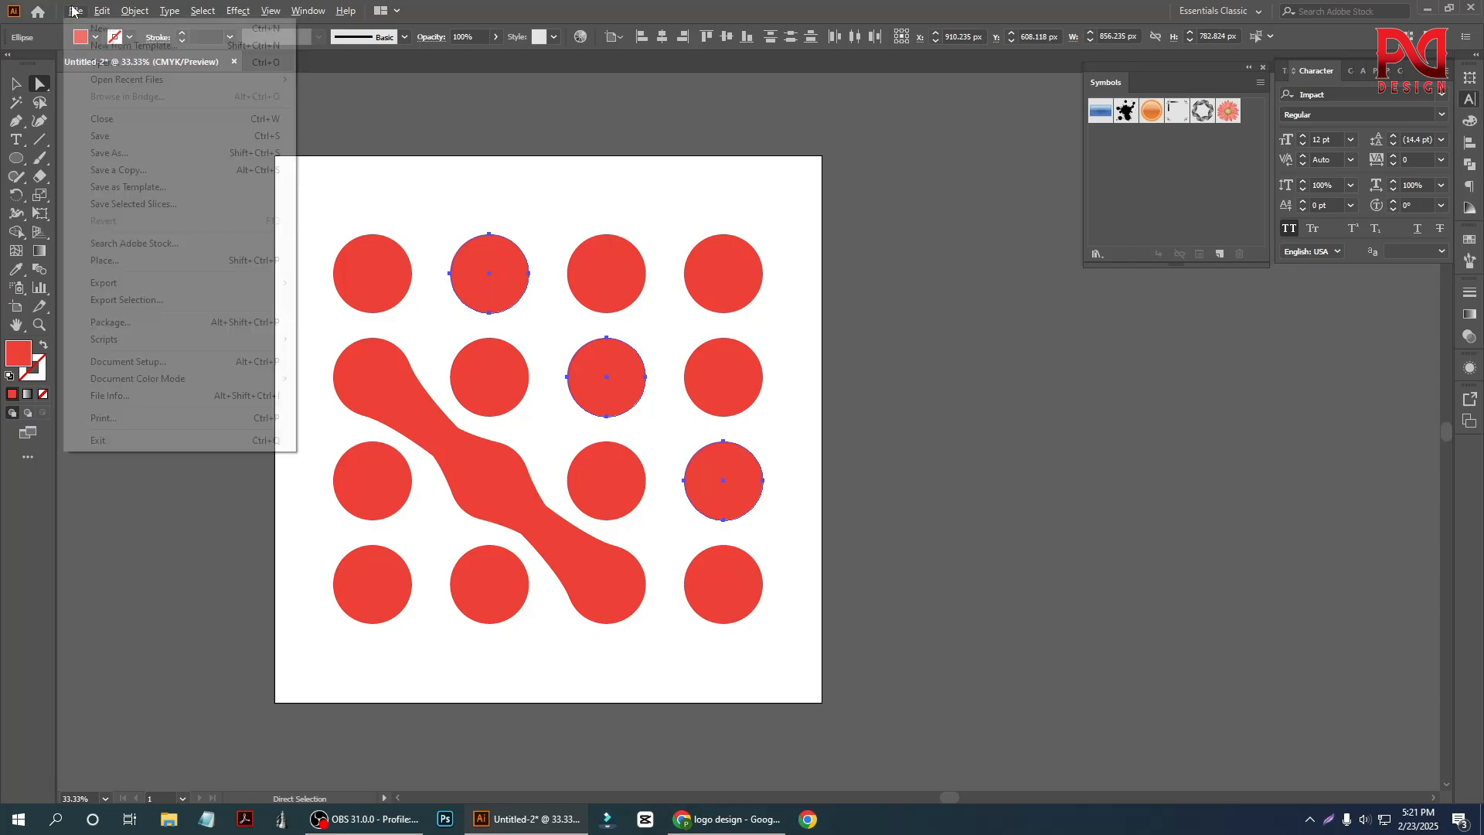
mouse_move(163, 345)
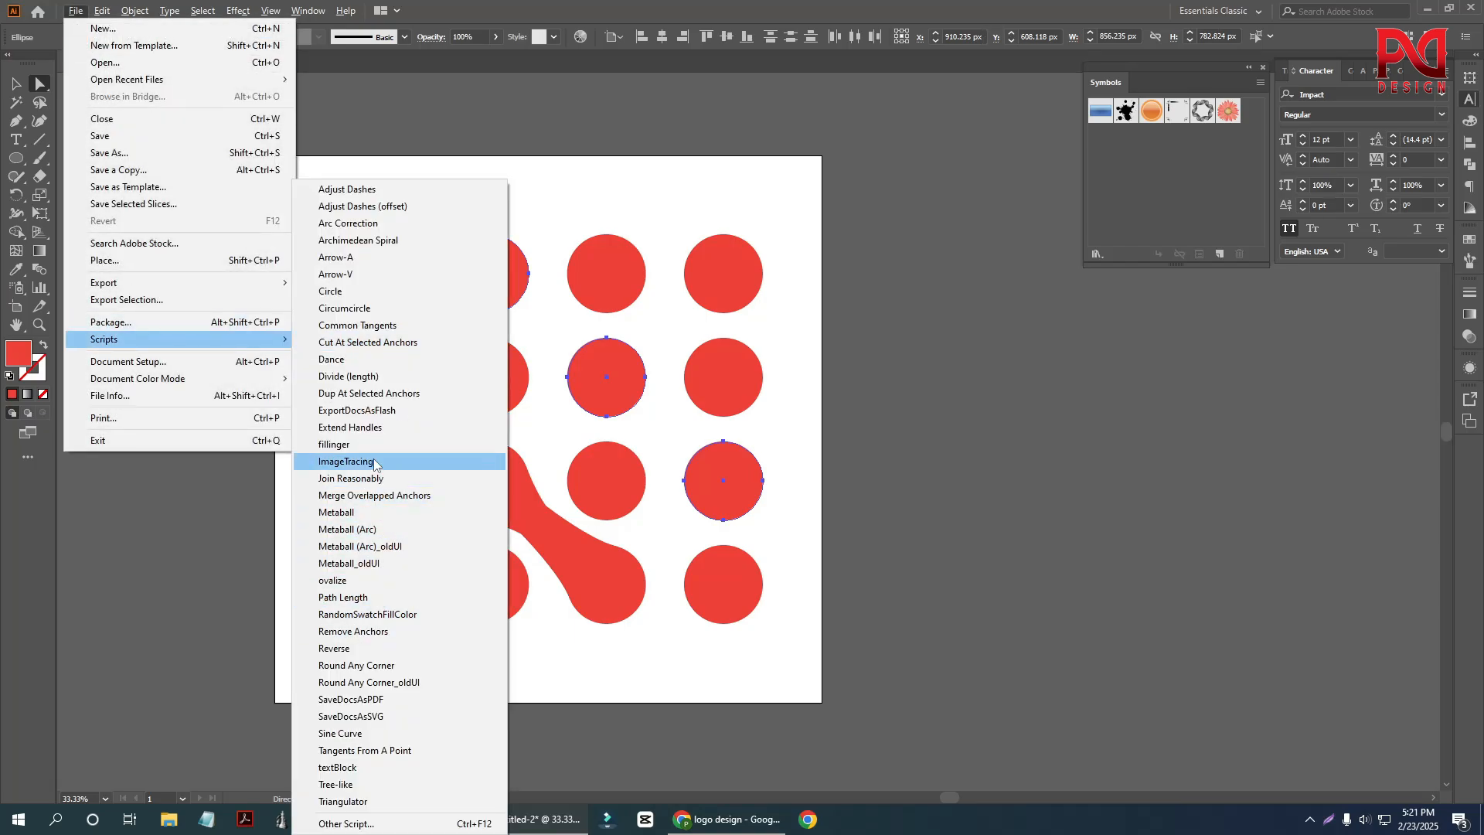
left_click(355, 518)
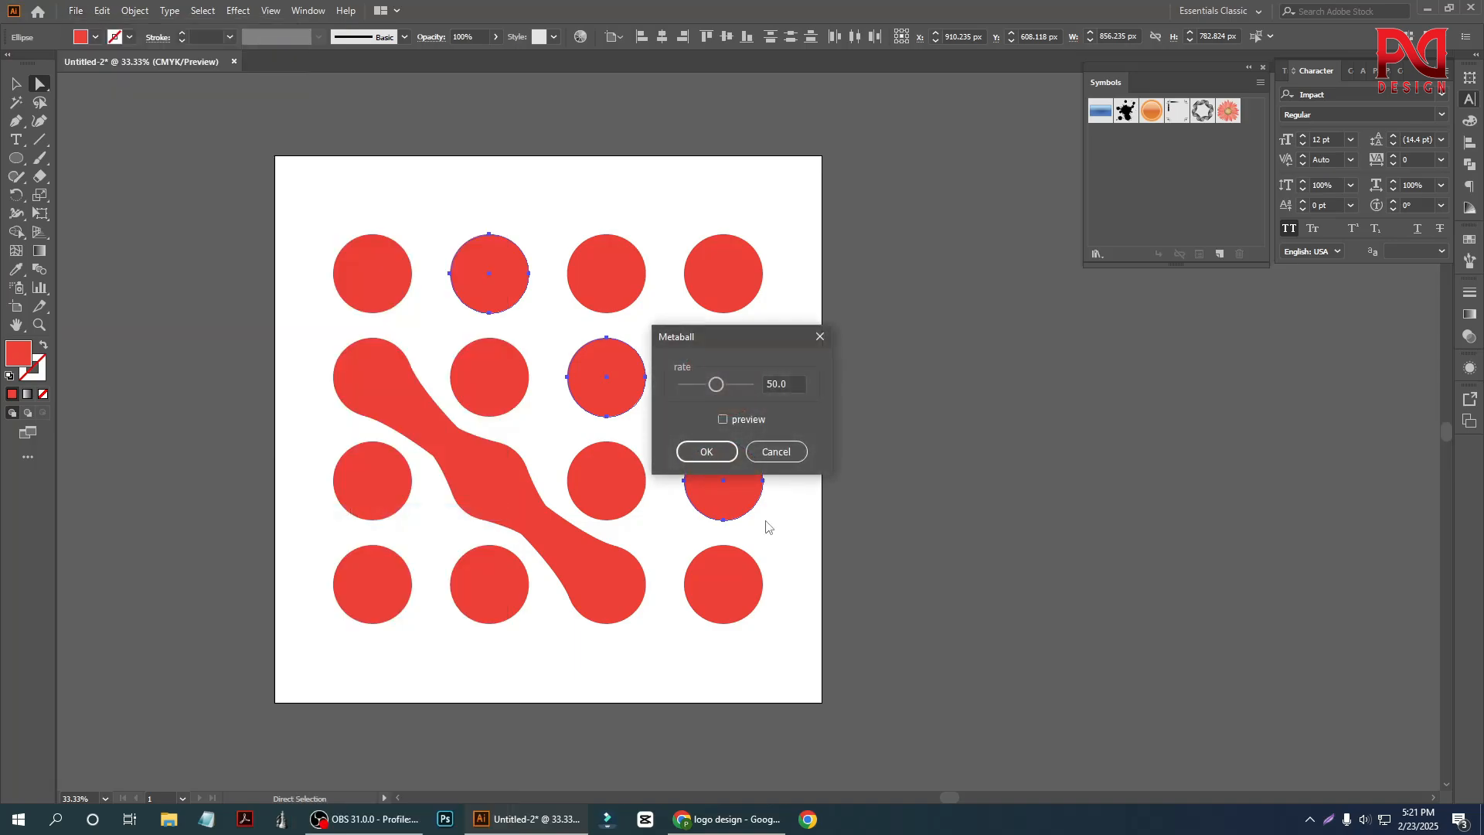
left_click(798, 378)
type("70")
left_click(716, 452)
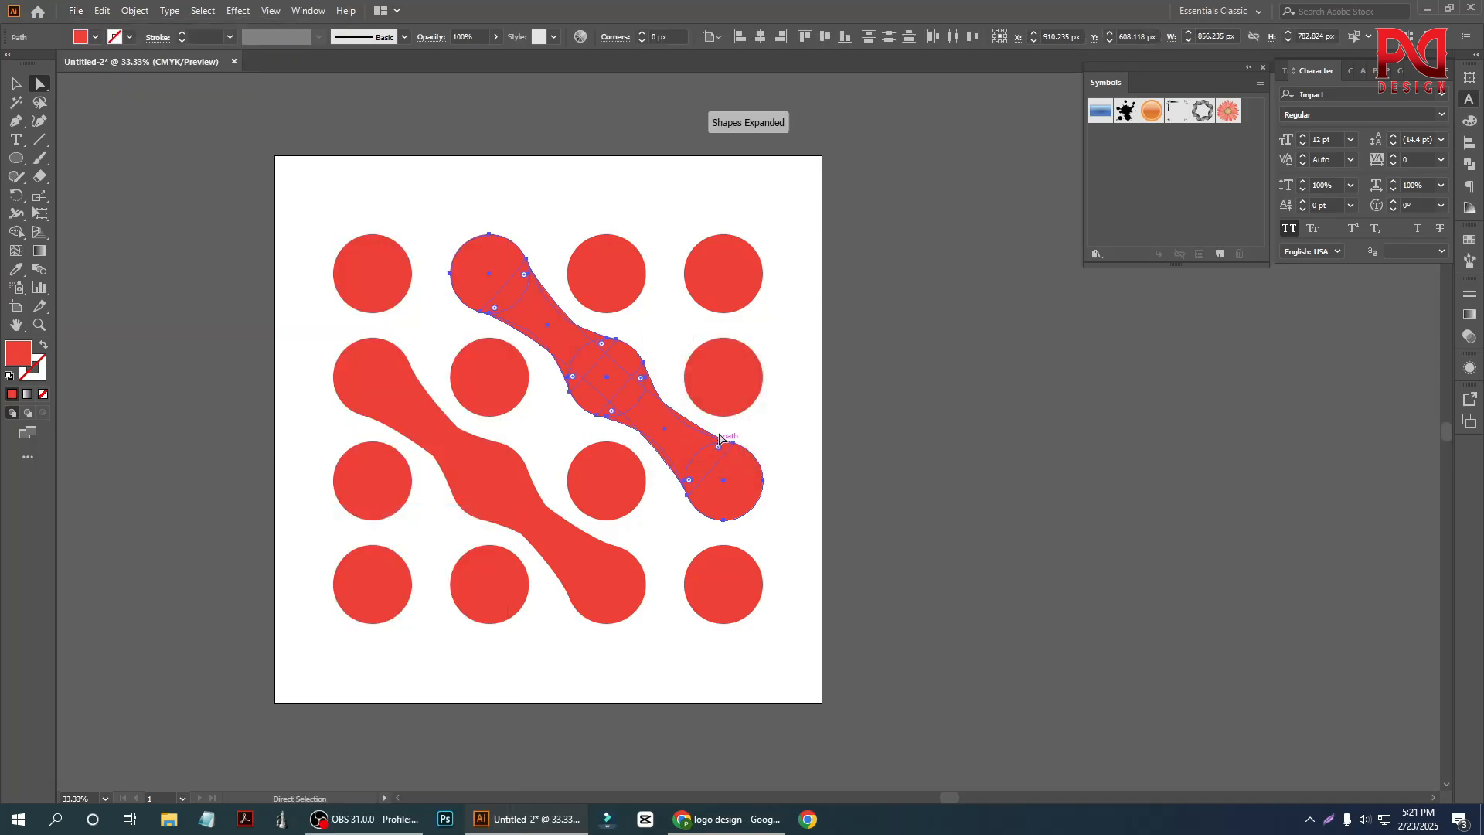
left_click(914, 462)
Switch the artwork to outline view and deselect it to inspect the overlapping paths of the connected circles.
scroll(615, 486, "down", 2)
scroll(615, 486, "up", 2)
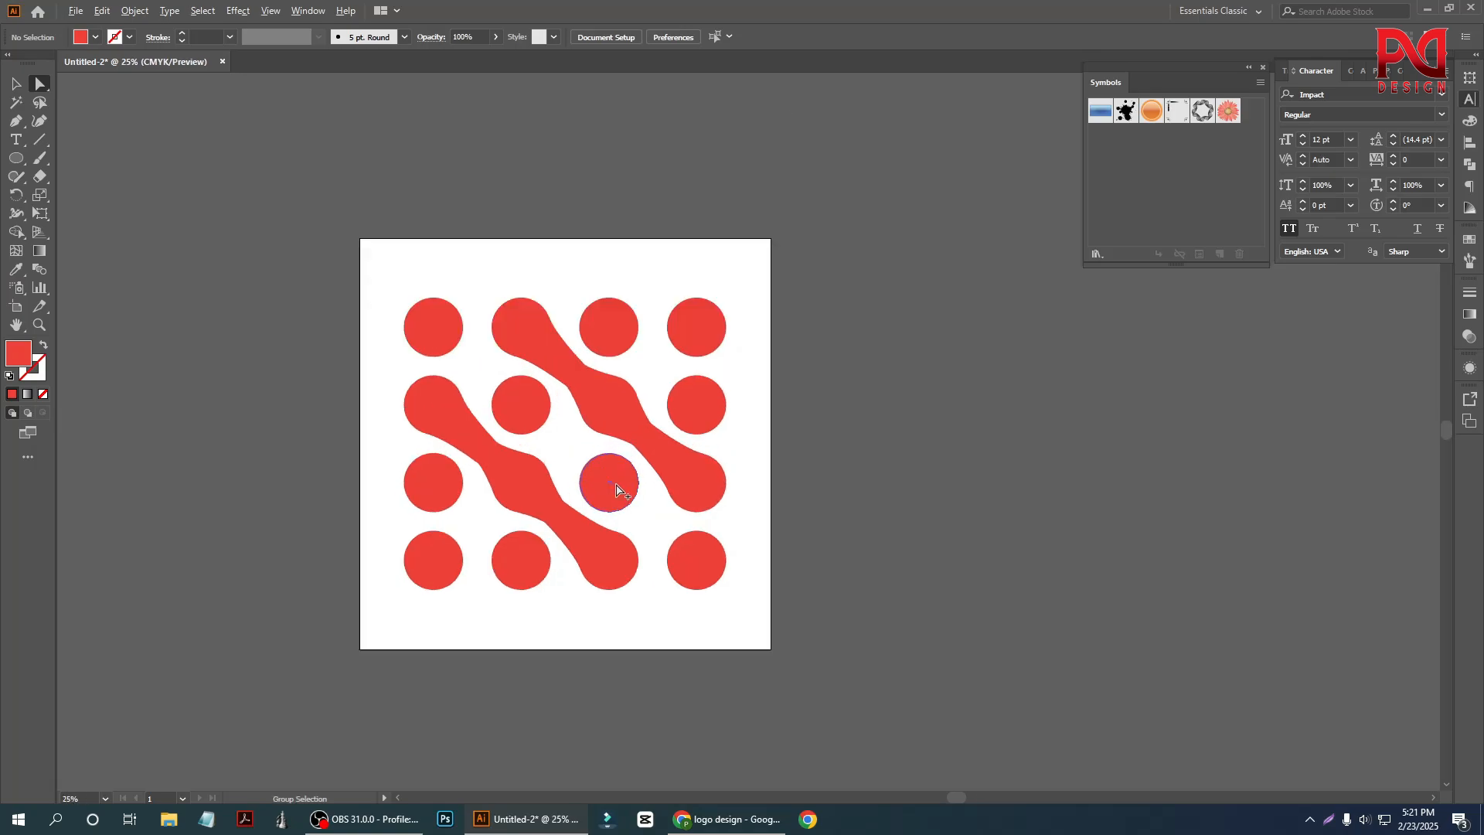
scroll(560, 464, "down", 1)
scroll(559, 464, "up", 2)
scroll(559, 464, "down", 1)
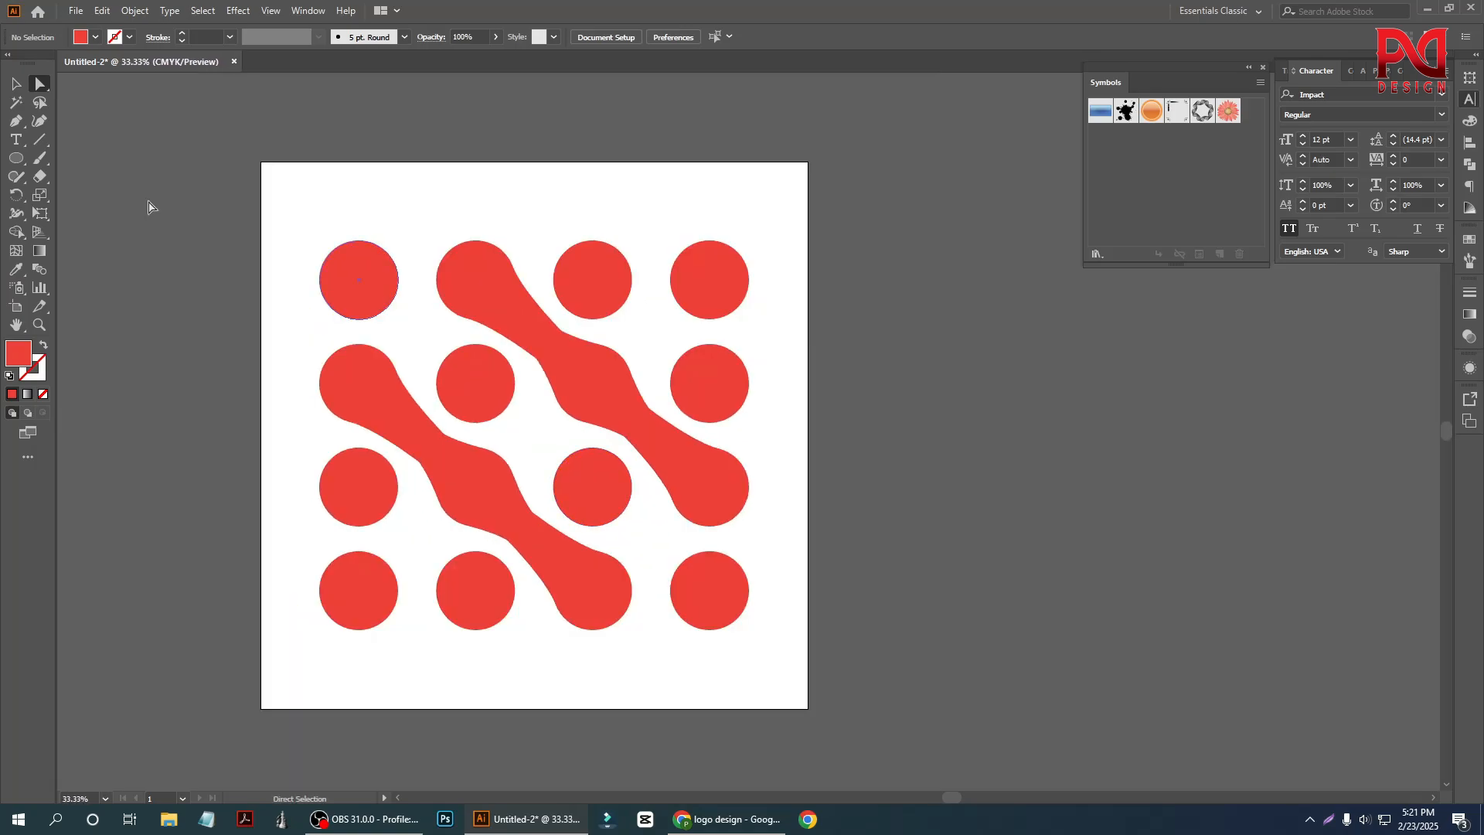
left_click(16, 83)
left_click_drag(277, 288, 818, 646)
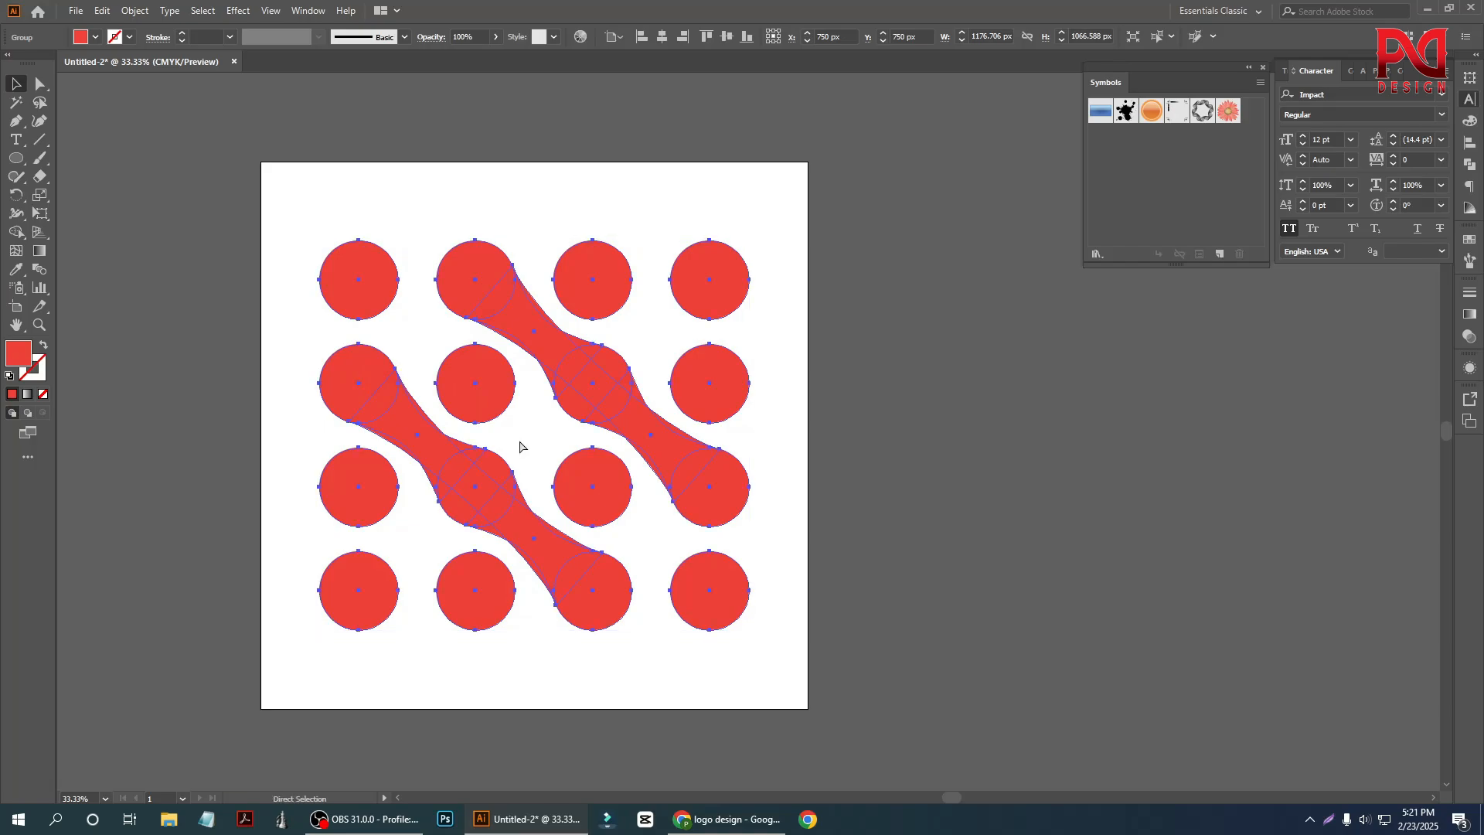
key("ctrl+y")
left_click(291, 424)
scroll(445, 447, "up", 3)
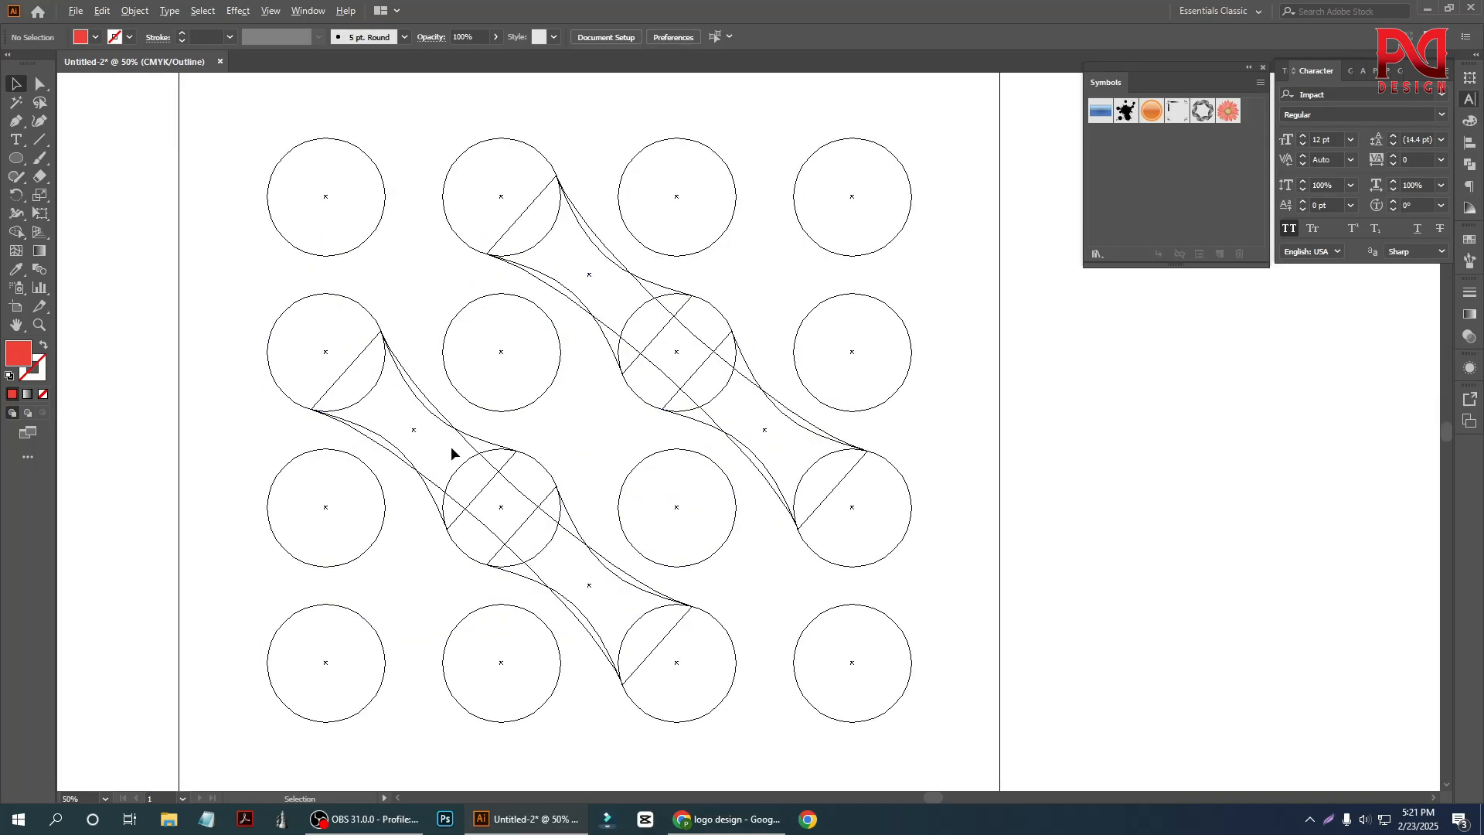
Ungroup the overall group of circle rows and deselect it.
left_click(481, 449)
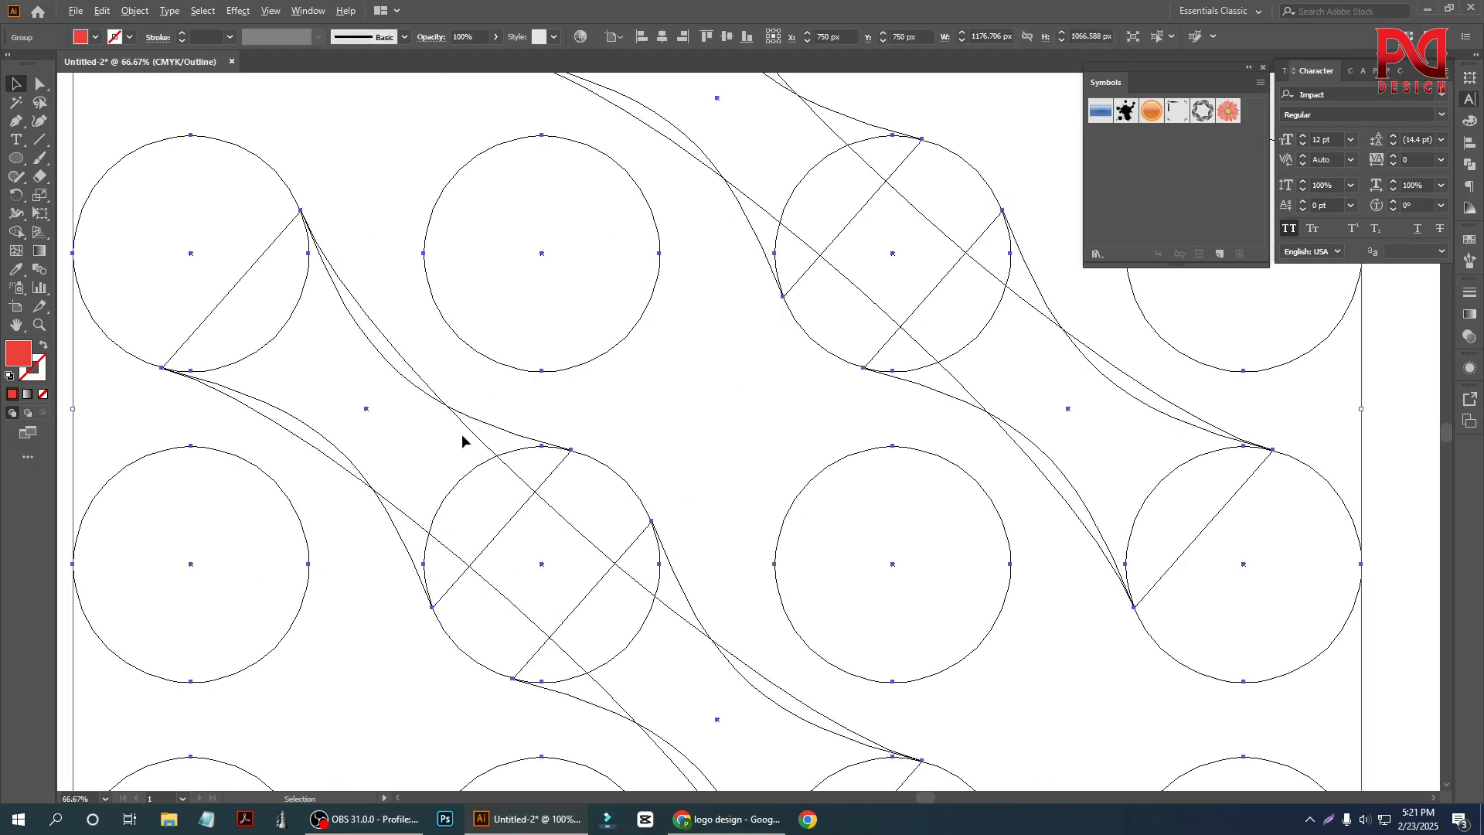
scroll(463, 437, "down", 1)
right_click(445, 402)
left_click(508, 528)
left_click(348, 454)
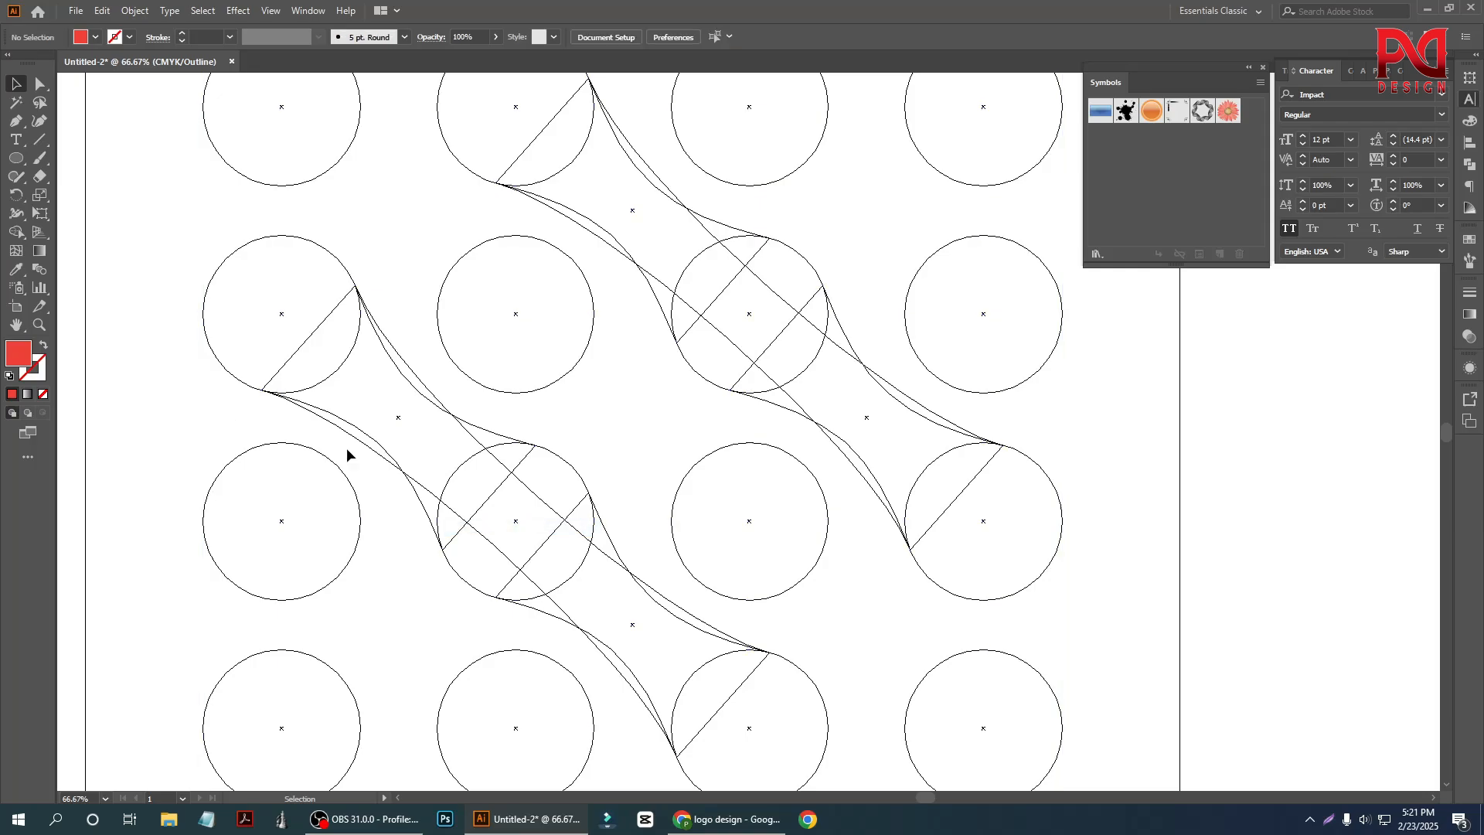
Ungroup the second-row group and the top-row group that hold the Metaball shapes, leaving their paths individually selectable.
left_click(354, 425)
right_click(354, 425)
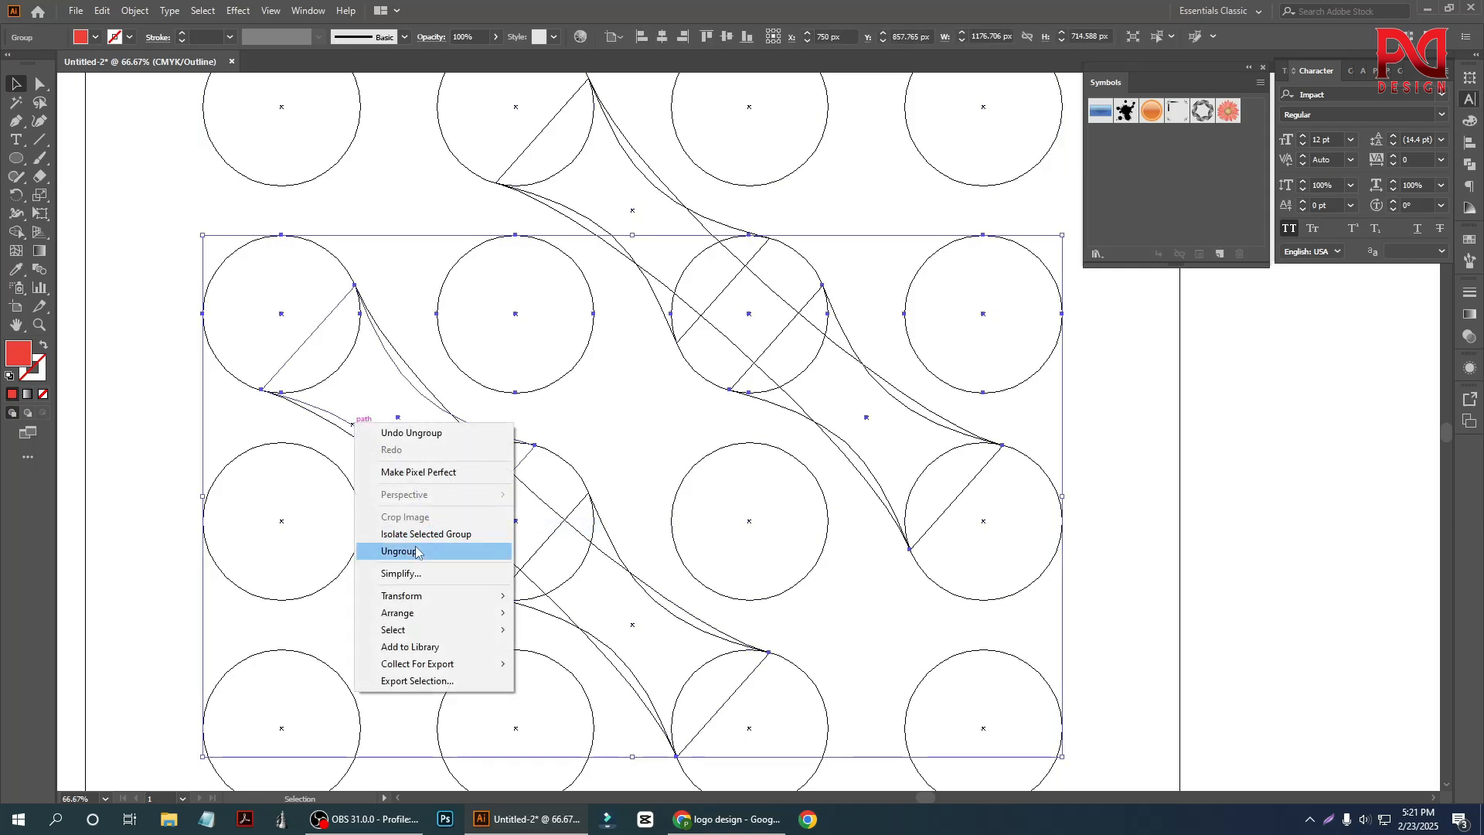
left_click(421, 552)
scroll(376, 484, "down", 2)
right_click(514, 332)
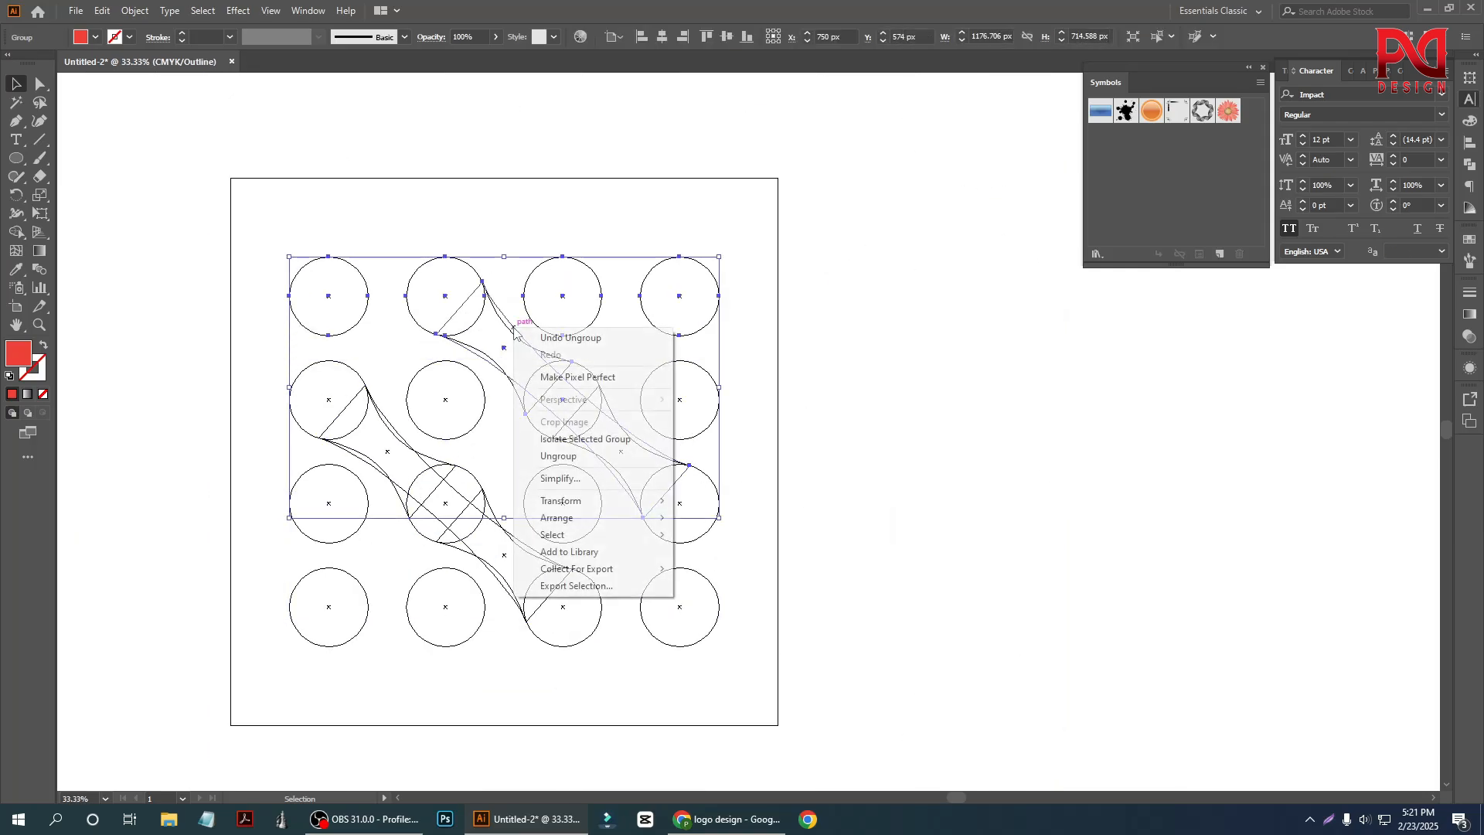
left_click(584, 478)
left_click(955, 498)
left_click(620, 428)
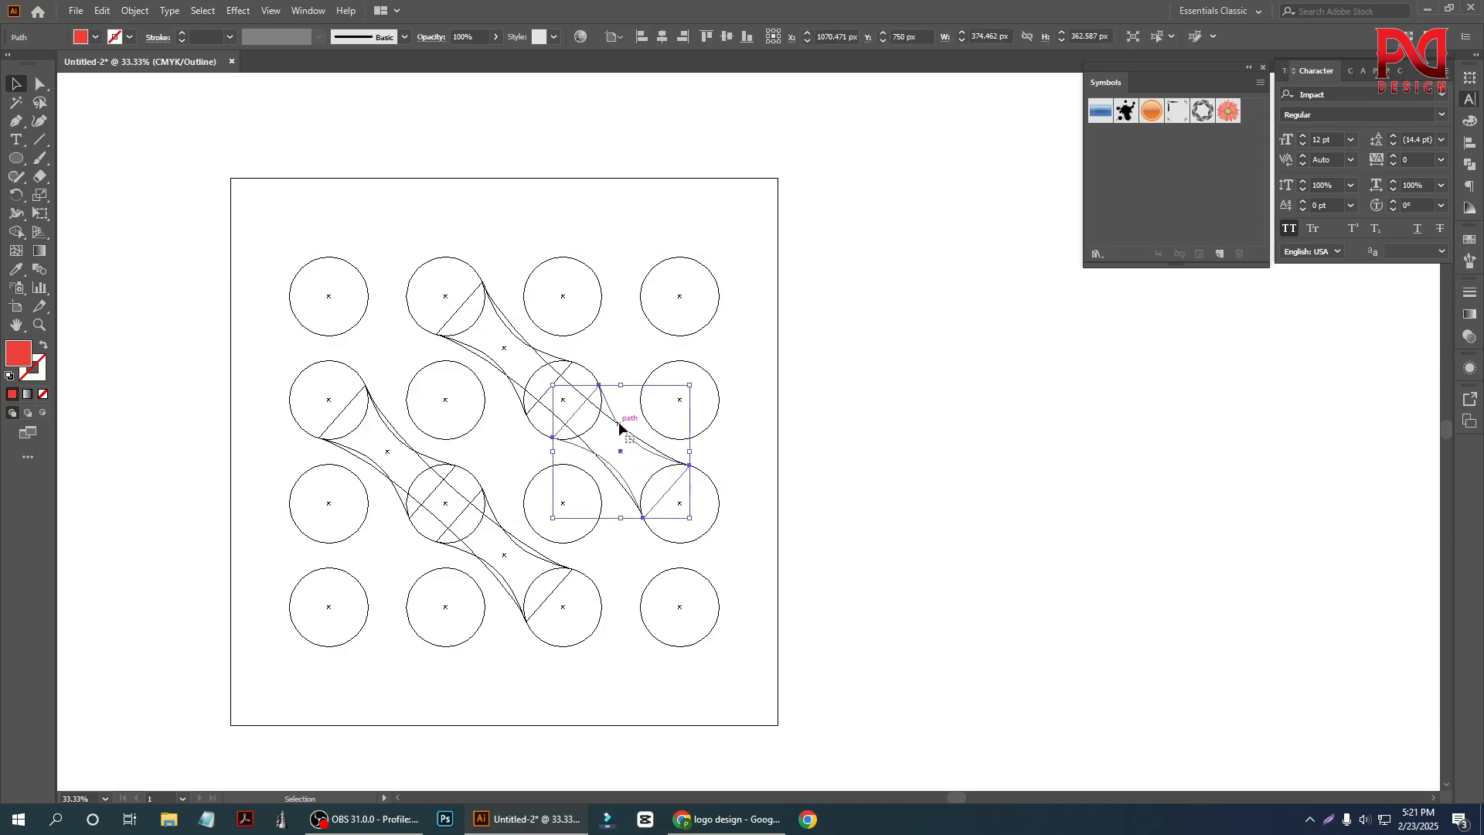
left_click(796, 447)
scroll(435, 516, "up", 3)
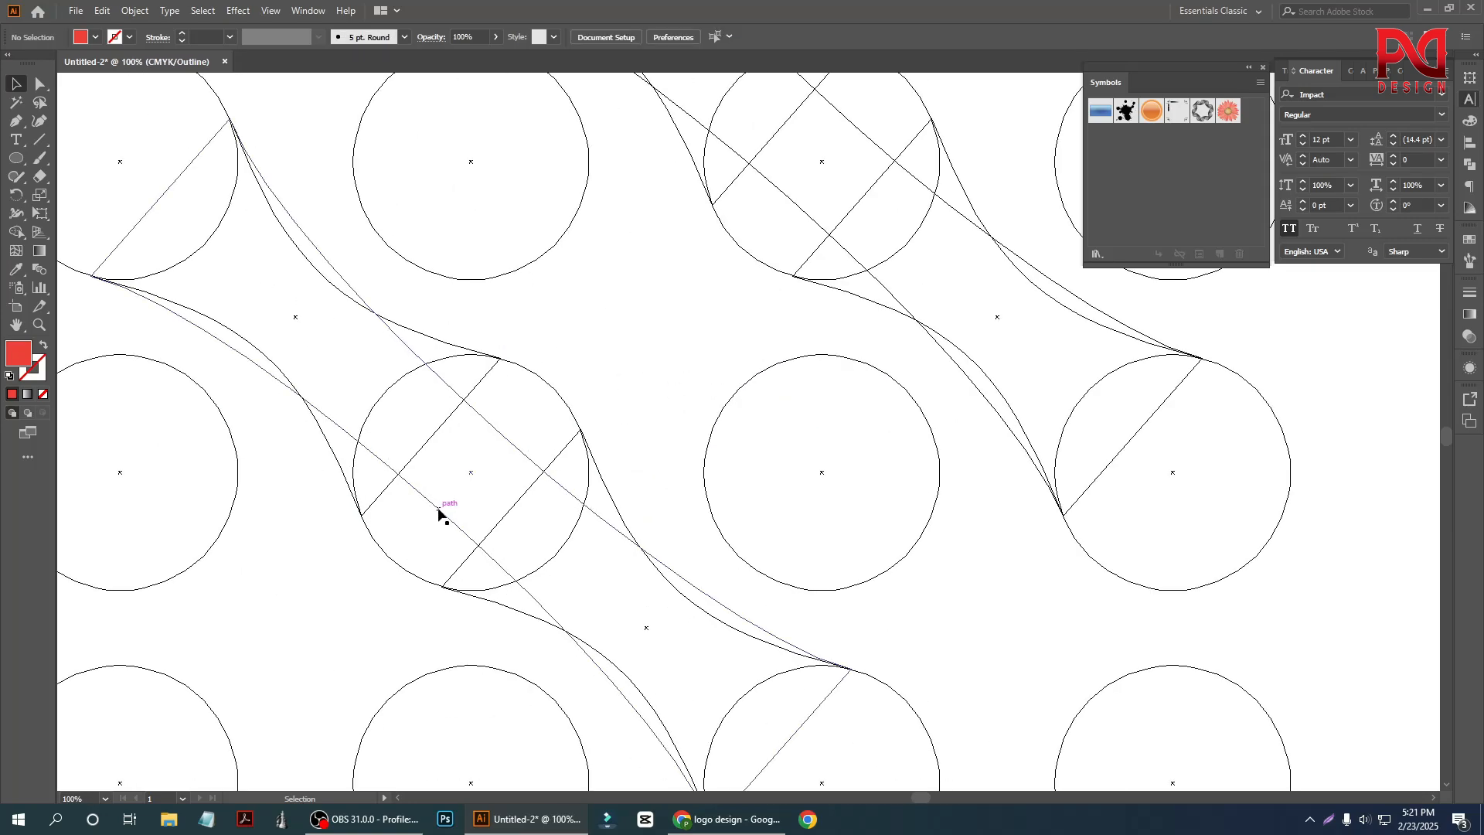
Delete the long Metaball path running through the middle circle of each of the two connected diagonals.
left_click(441, 510)
scroll(439, 512, "down", 2)
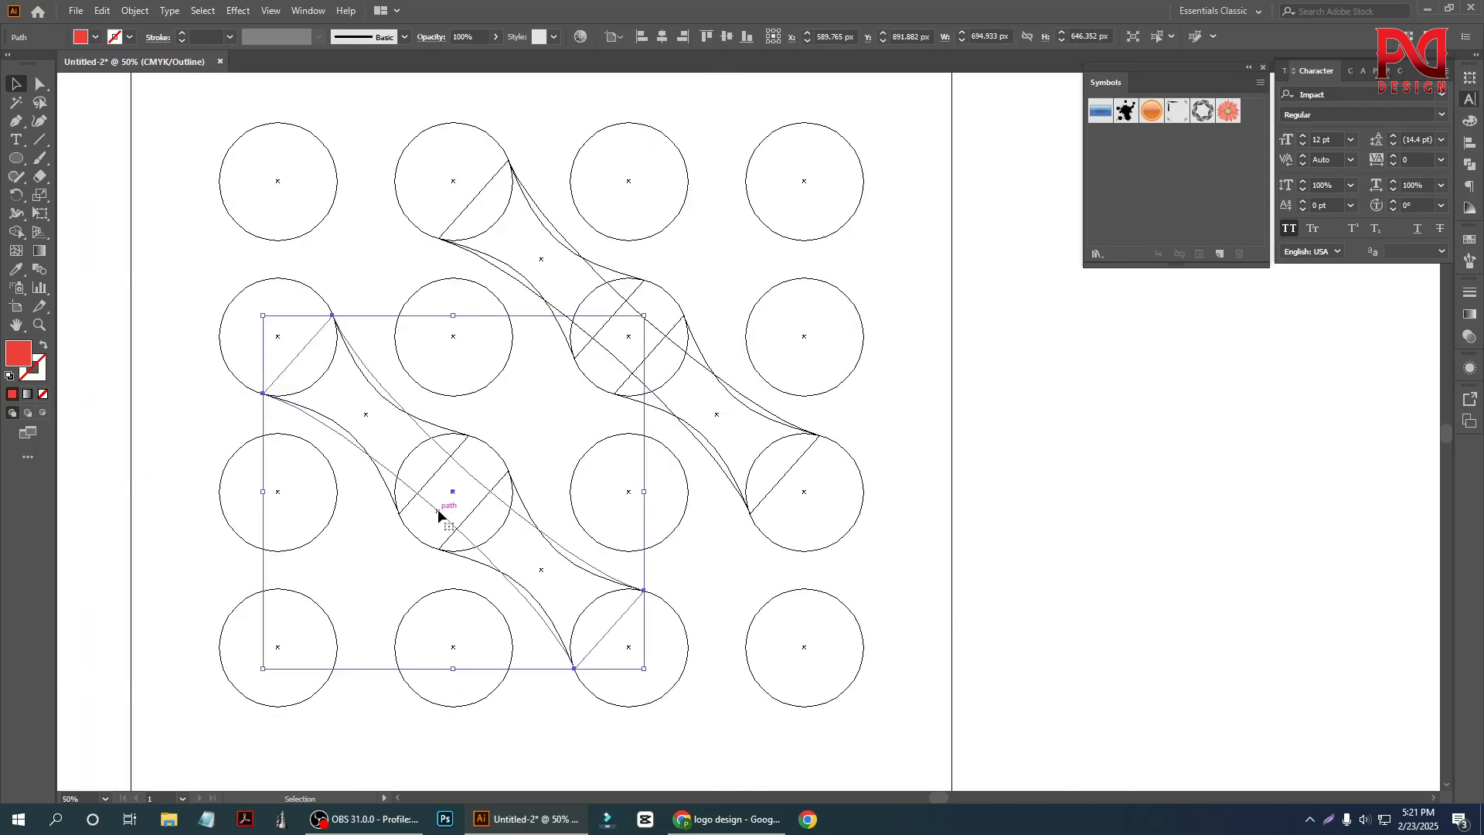
key("Delete")
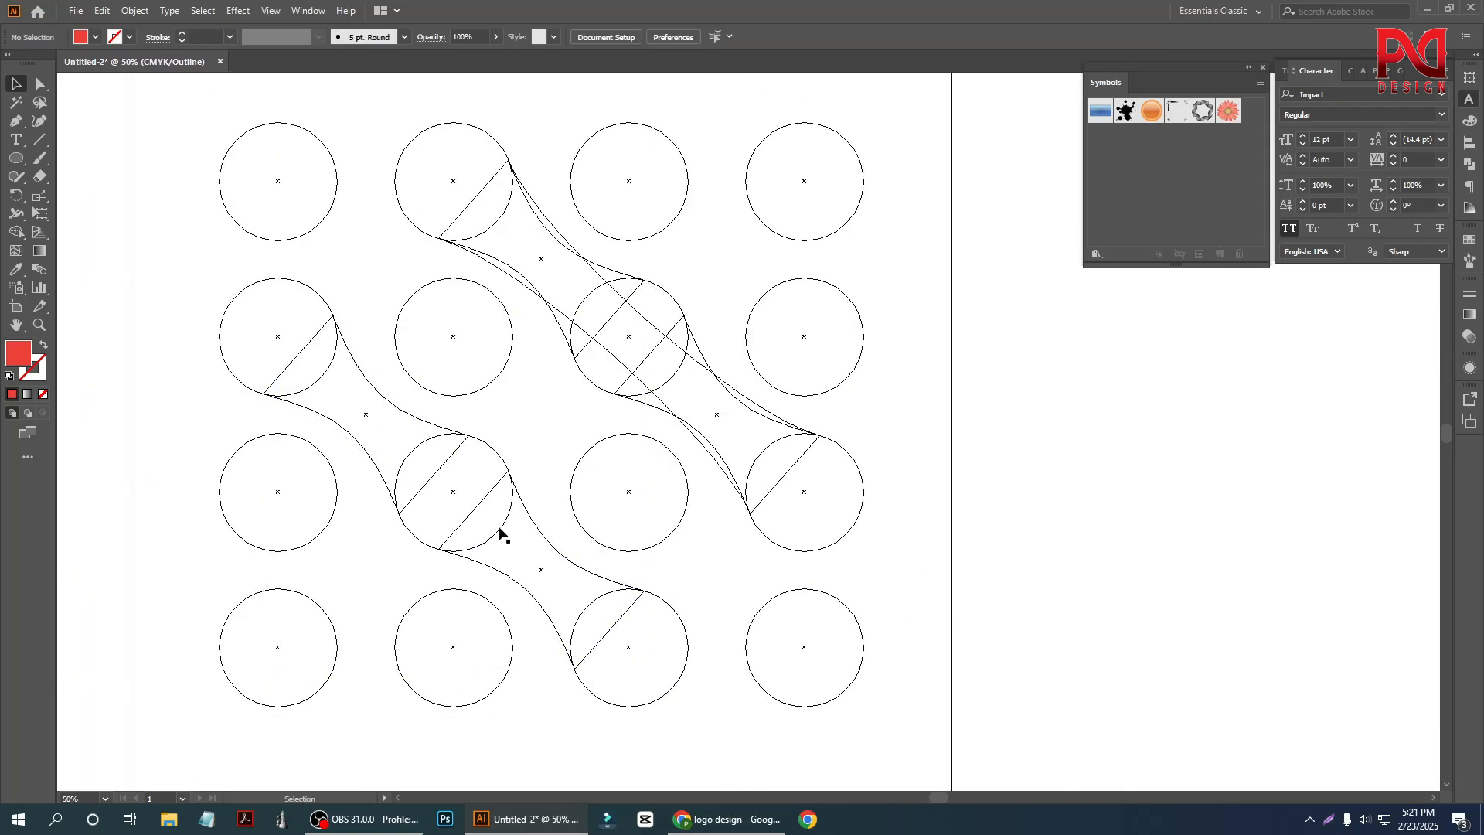
left_click(599, 282)
key("Delete")
scroll(550, 475, "down", 2)
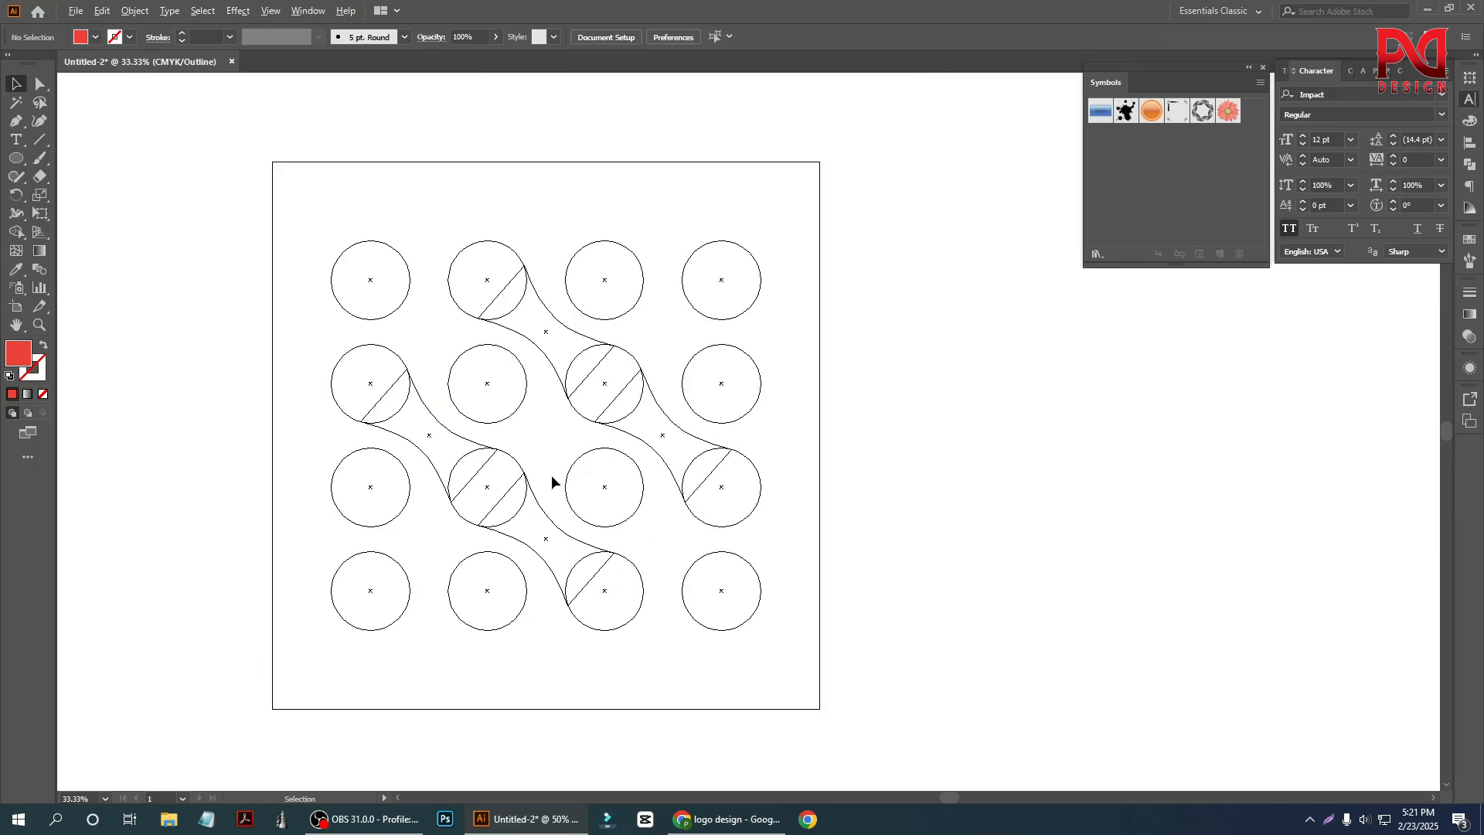
Switch the artwork back to preview view and check the two connected diagonals.
scroll(531, 463, "down", 1)
scroll(623, 504, "up", 2)
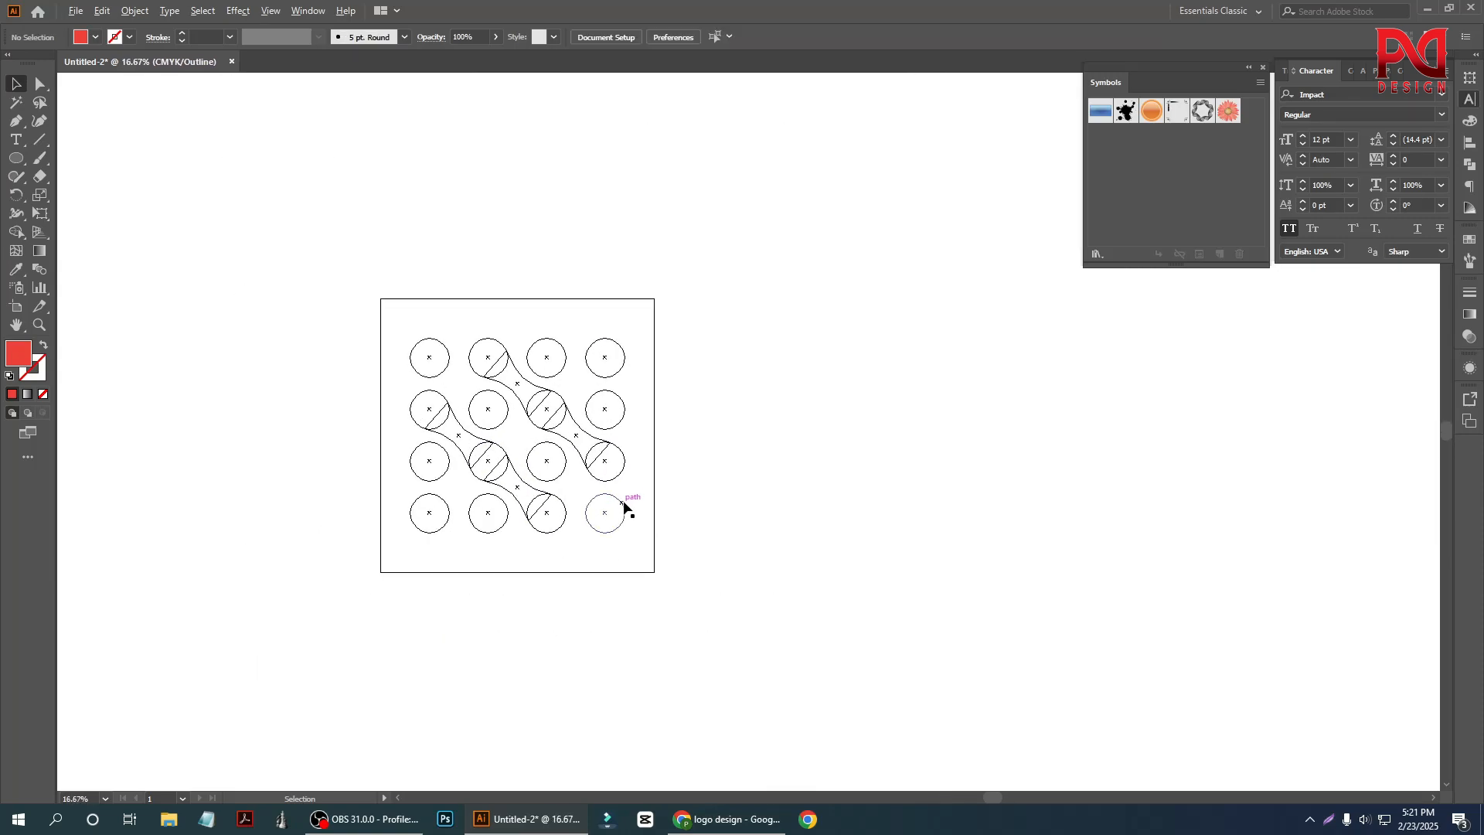
key("ctrl+y")
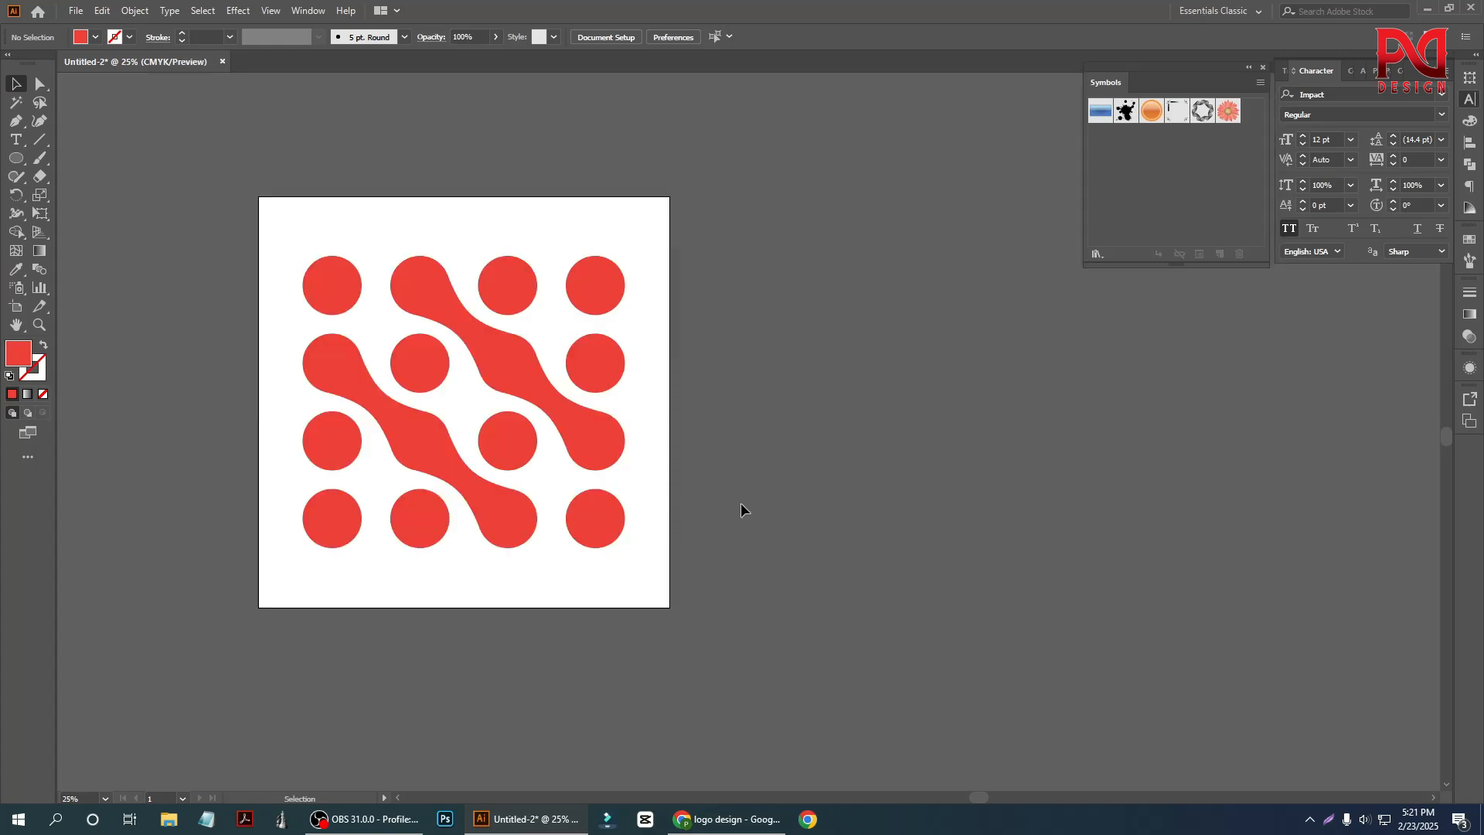
scroll(618, 465, "down", 1)
scroll(510, 460, "up", 1)
scroll(487, 447, "down", 1)
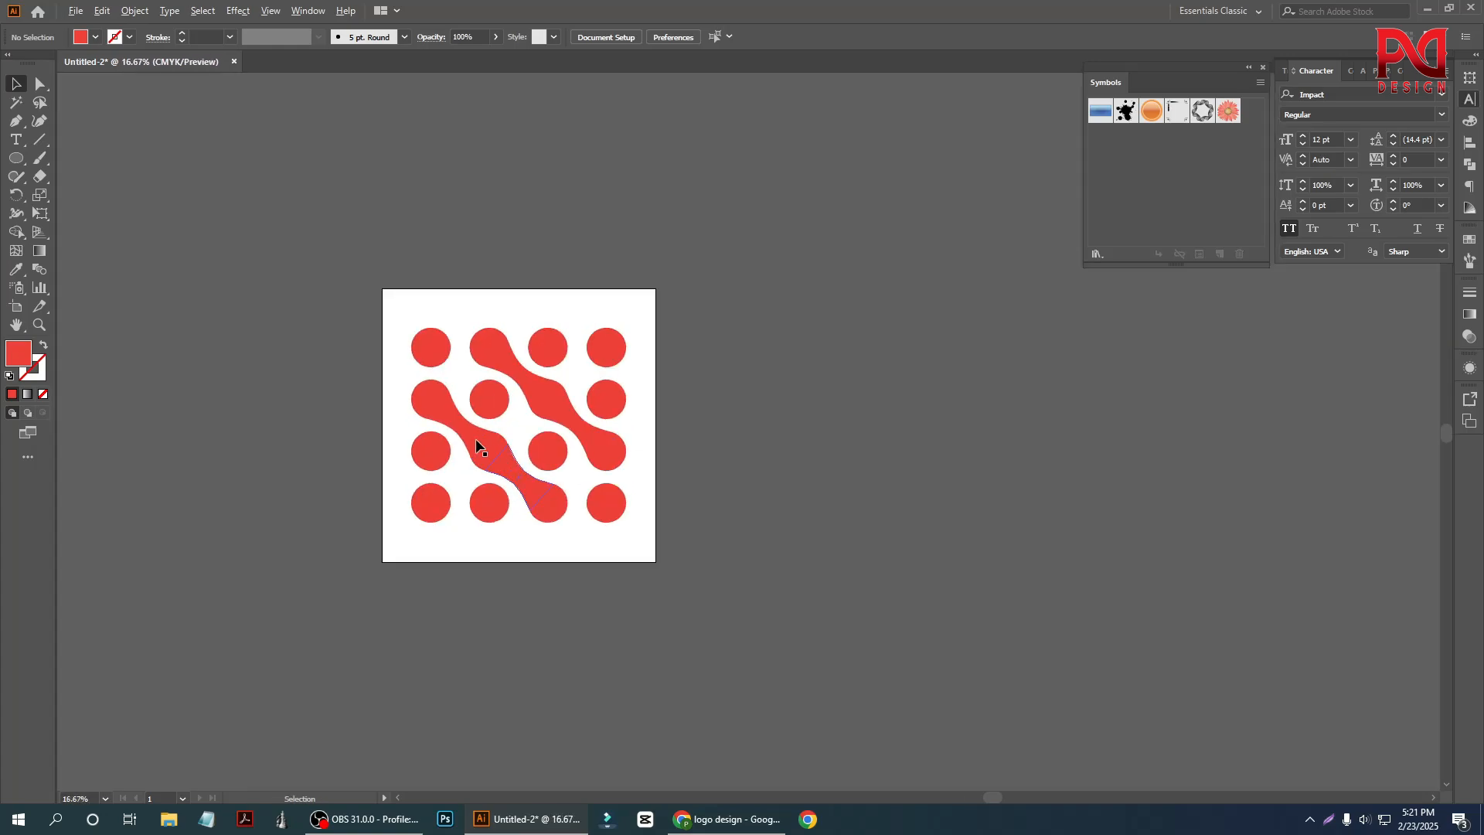
scroll(464, 443, "up", 1)
scroll(462, 443, "up", 1)
scroll(436, 425, "down", 1)
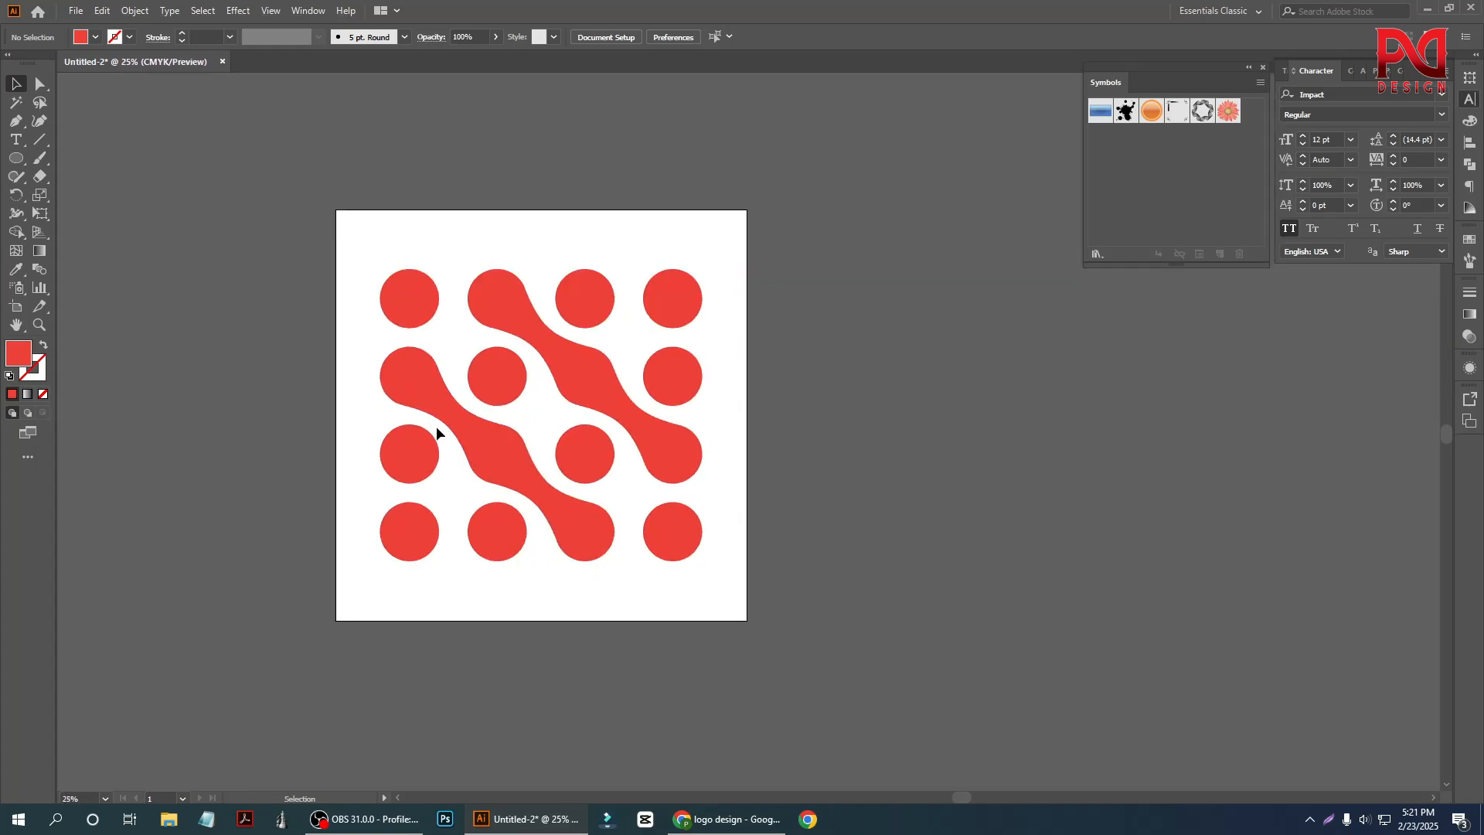
left_click(402, 300)
left_click(374, 364)
scroll(484, 408, "down", 1)
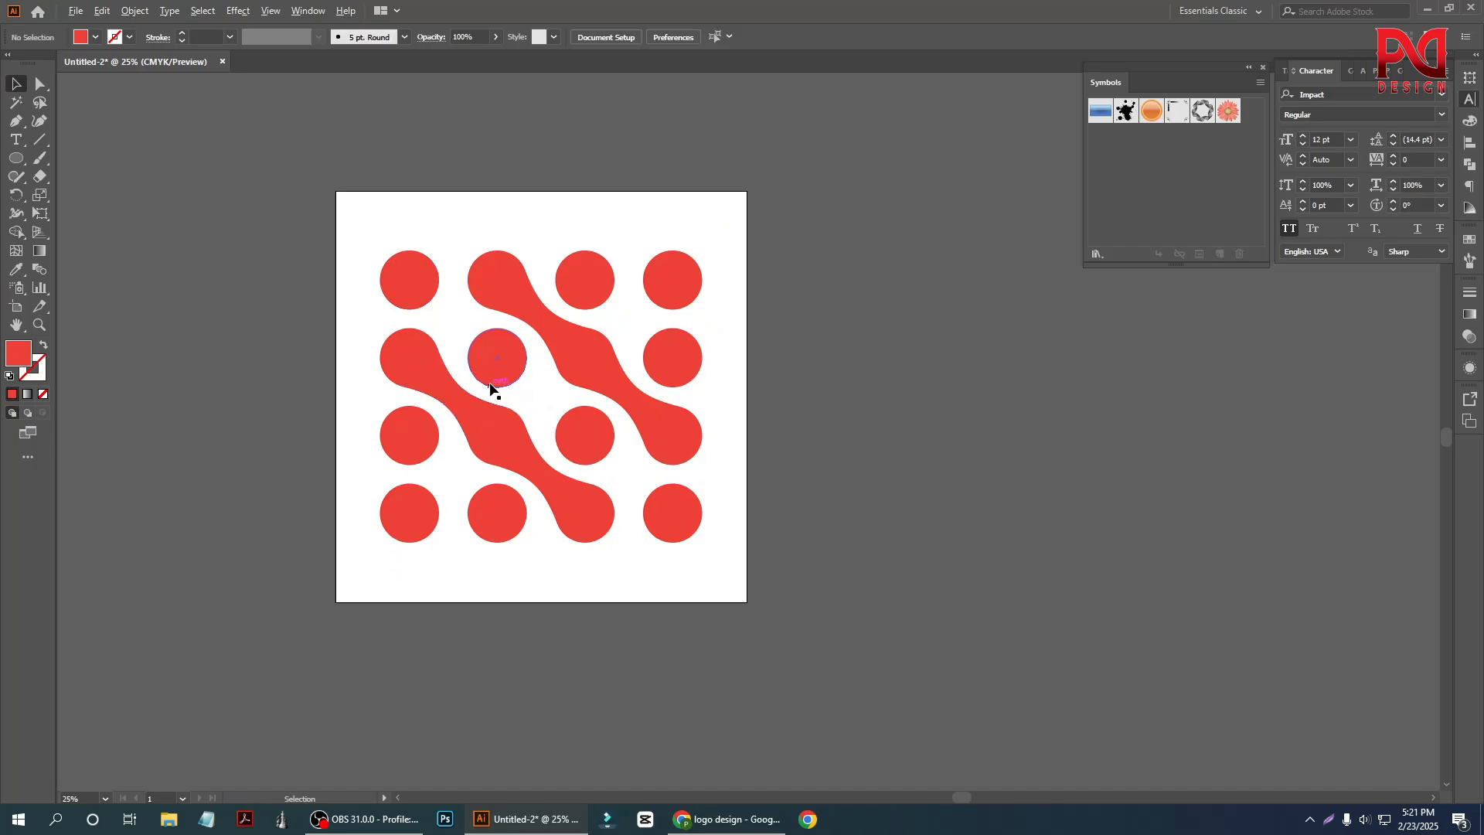
Select the whole circle grid and use Shape Builder to fill the outer segments of the lower diagonal's two end circles red.
scroll(490, 386, "up", 1)
scroll(487, 387, "down", 2)
left_click_drag(296, 138, 834, 598)
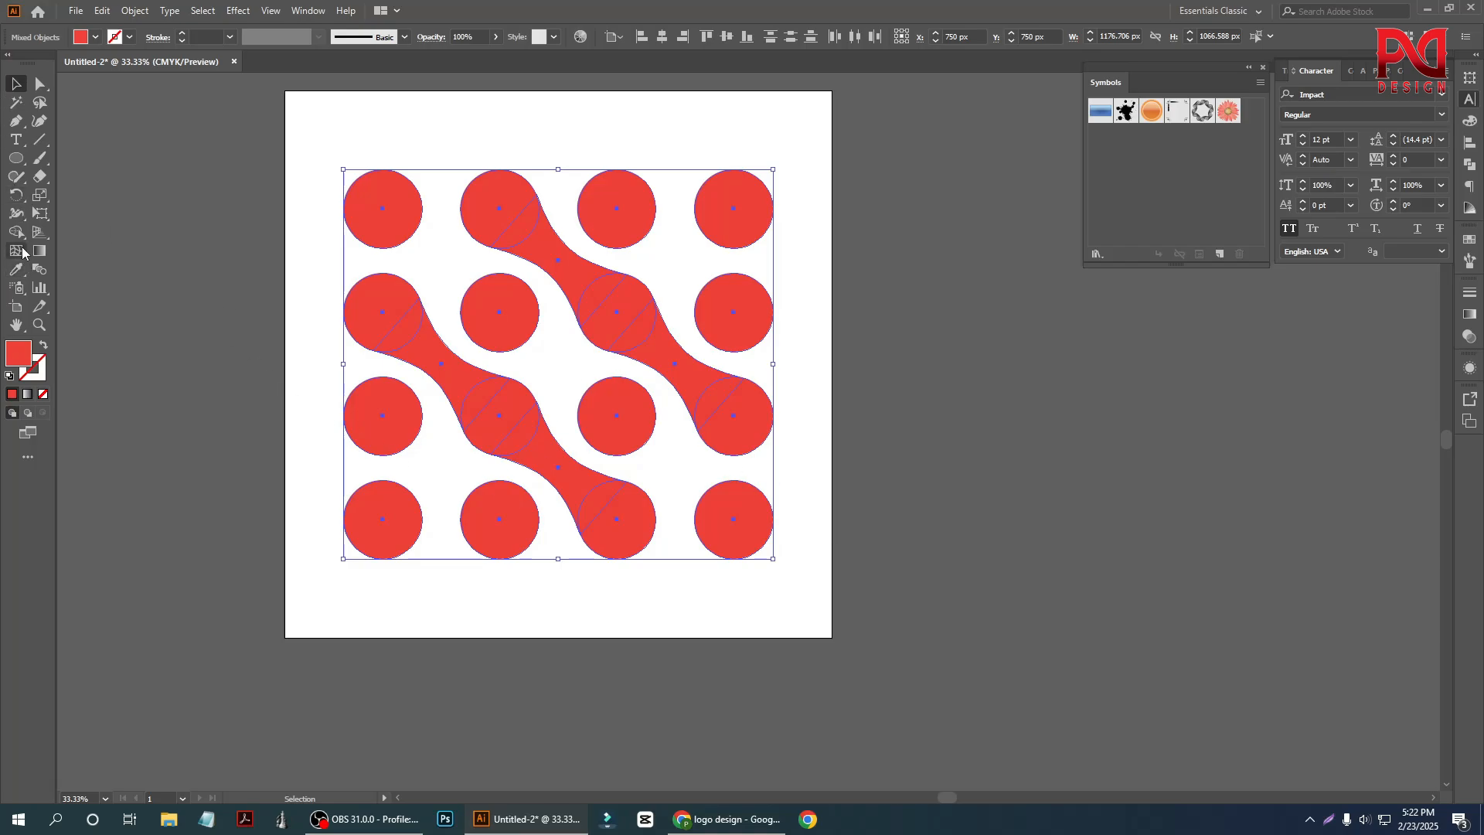
left_click_drag(15, 232, 89, 230)
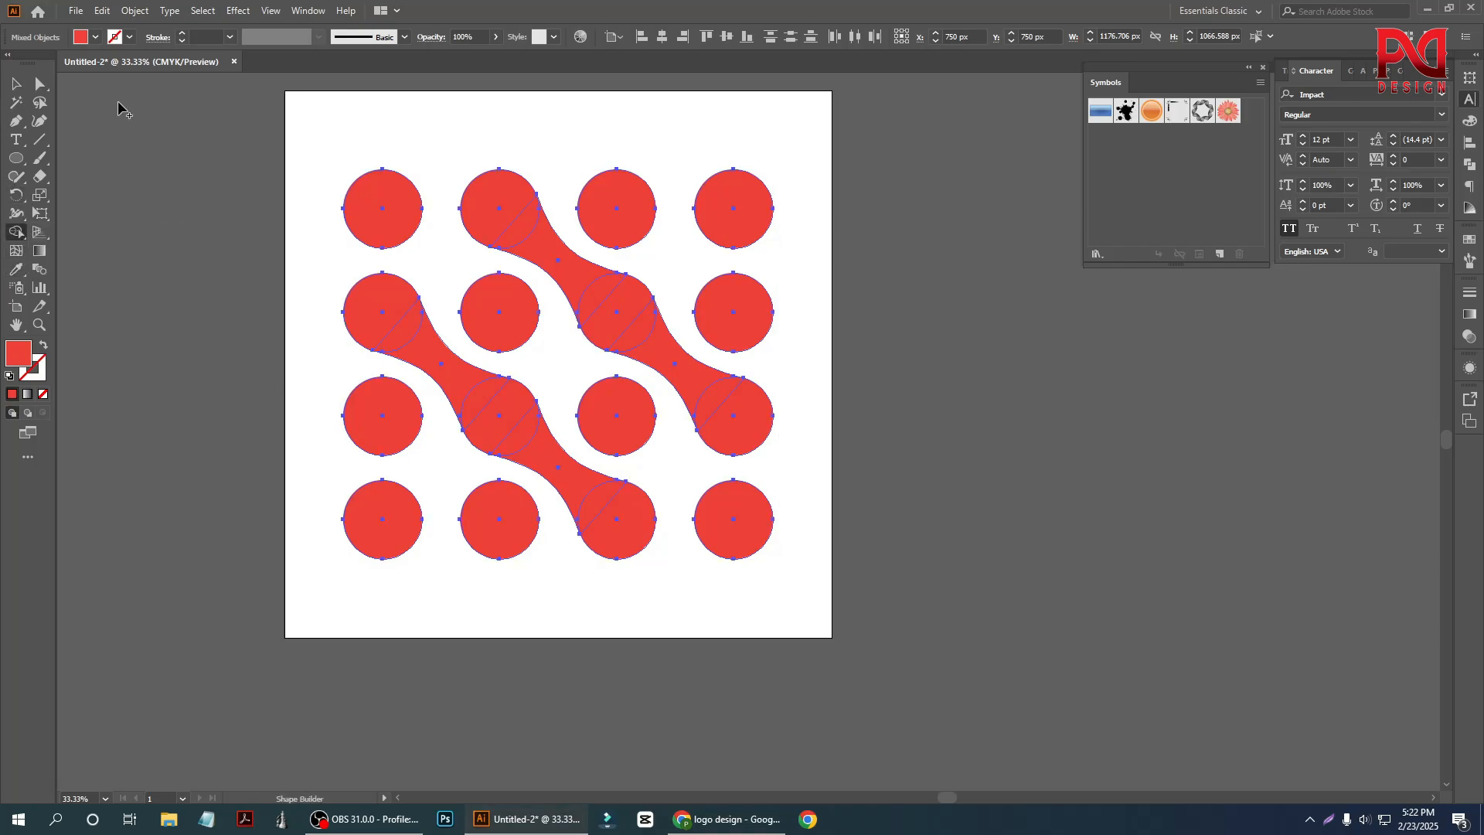
left_click(95, 40)
left_click(55, 63)
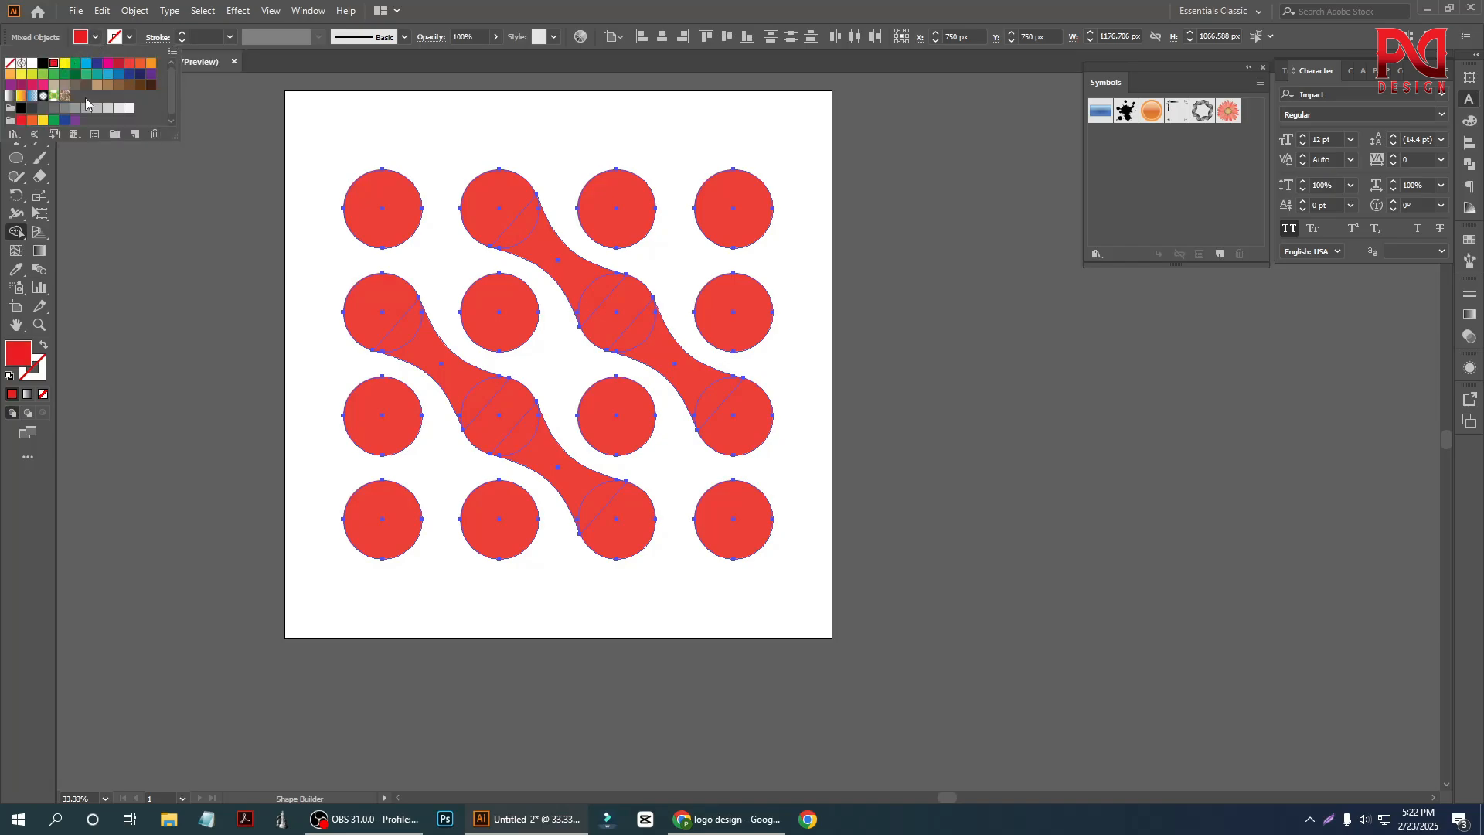
left_click(382, 327)
left_click(375, 317)
left_click(628, 494)
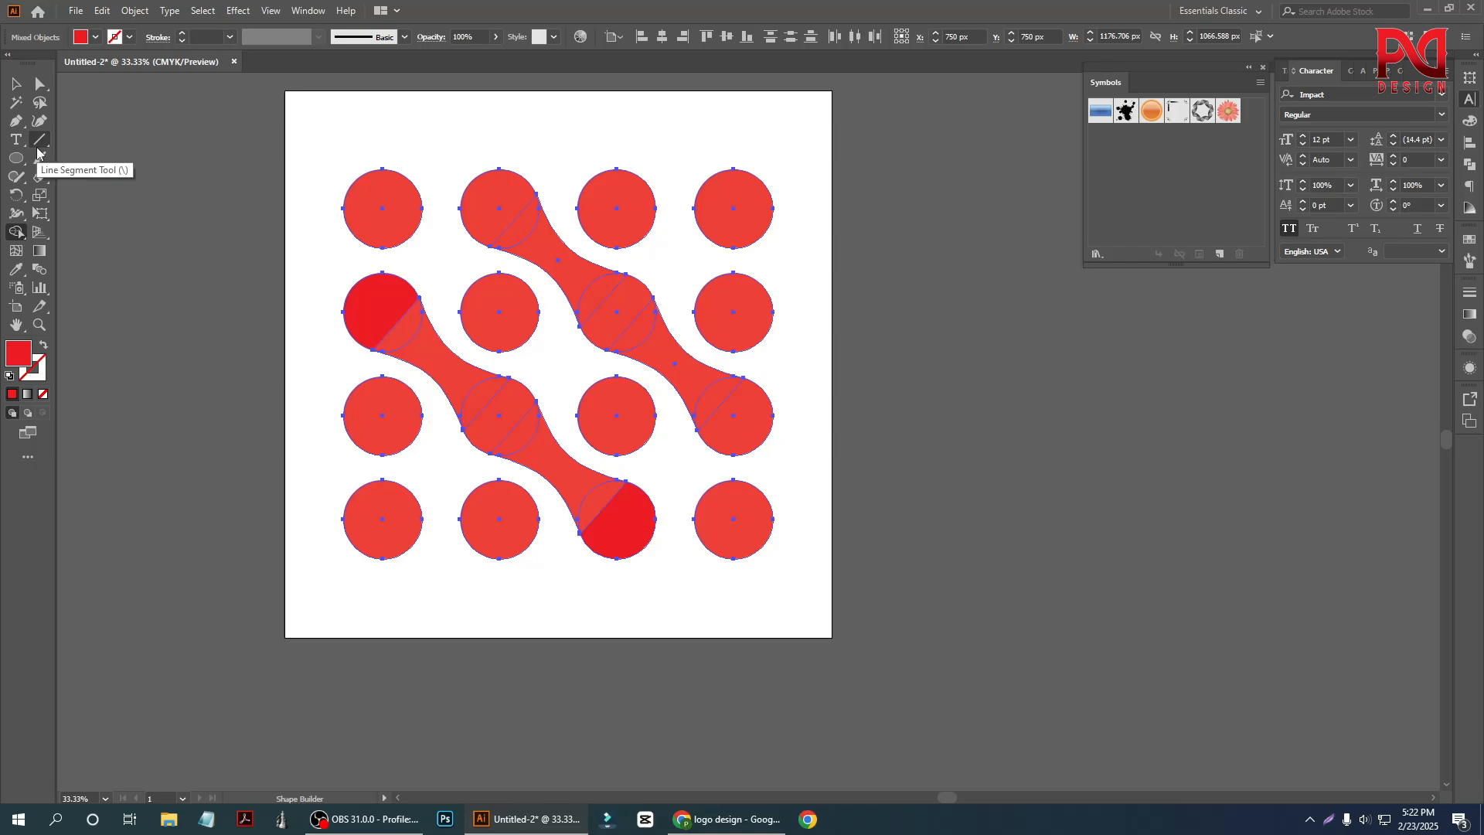
Fill the four connectors between the diagonal circles yellow with Shape Builder.
left_click(94, 38)
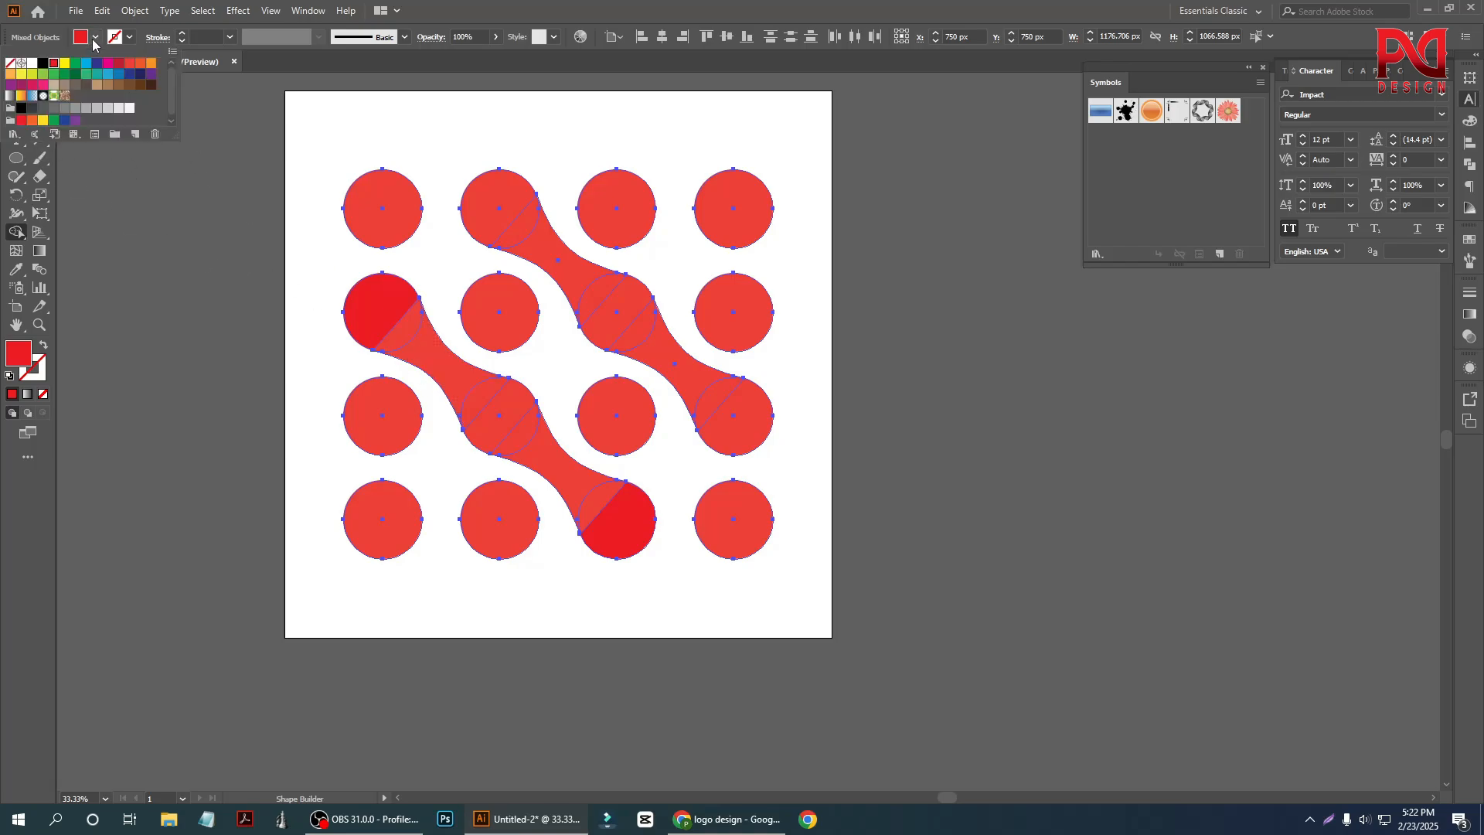
left_click(63, 66)
left_click(445, 372)
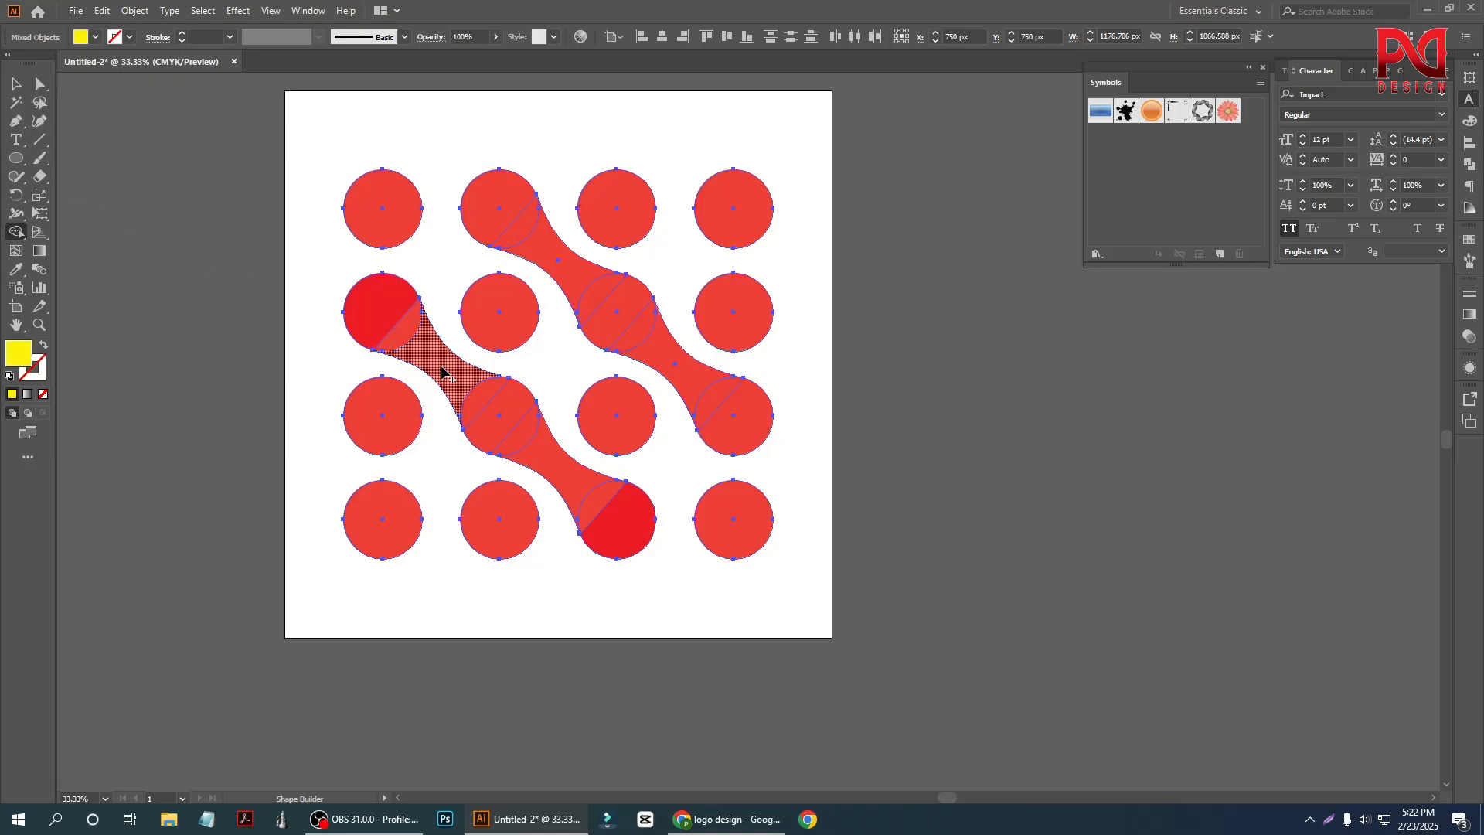
left_click(444, 372)
left_click(564, 462)
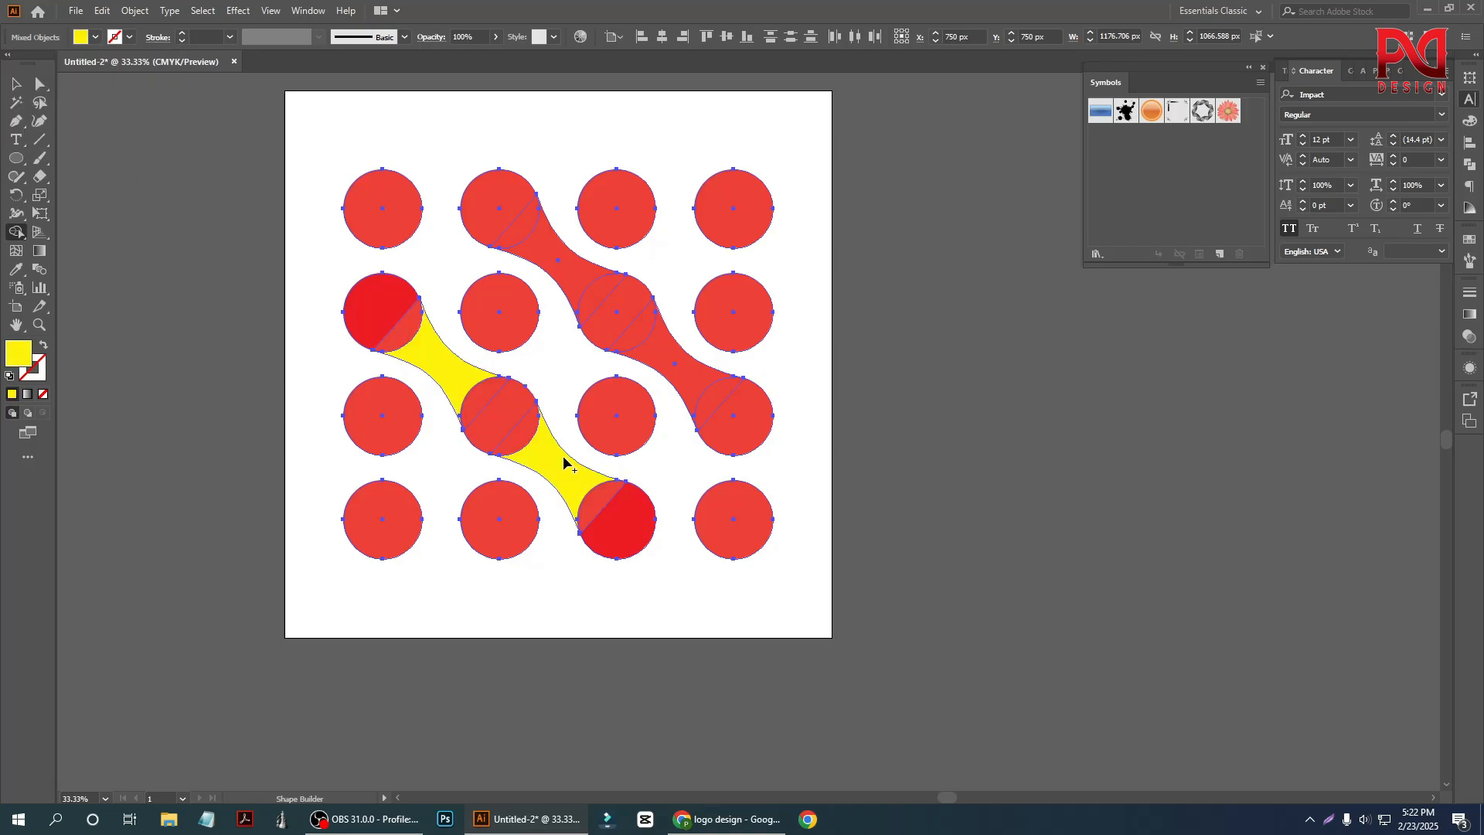
left_click(665, 357)
left_click(573, 271)
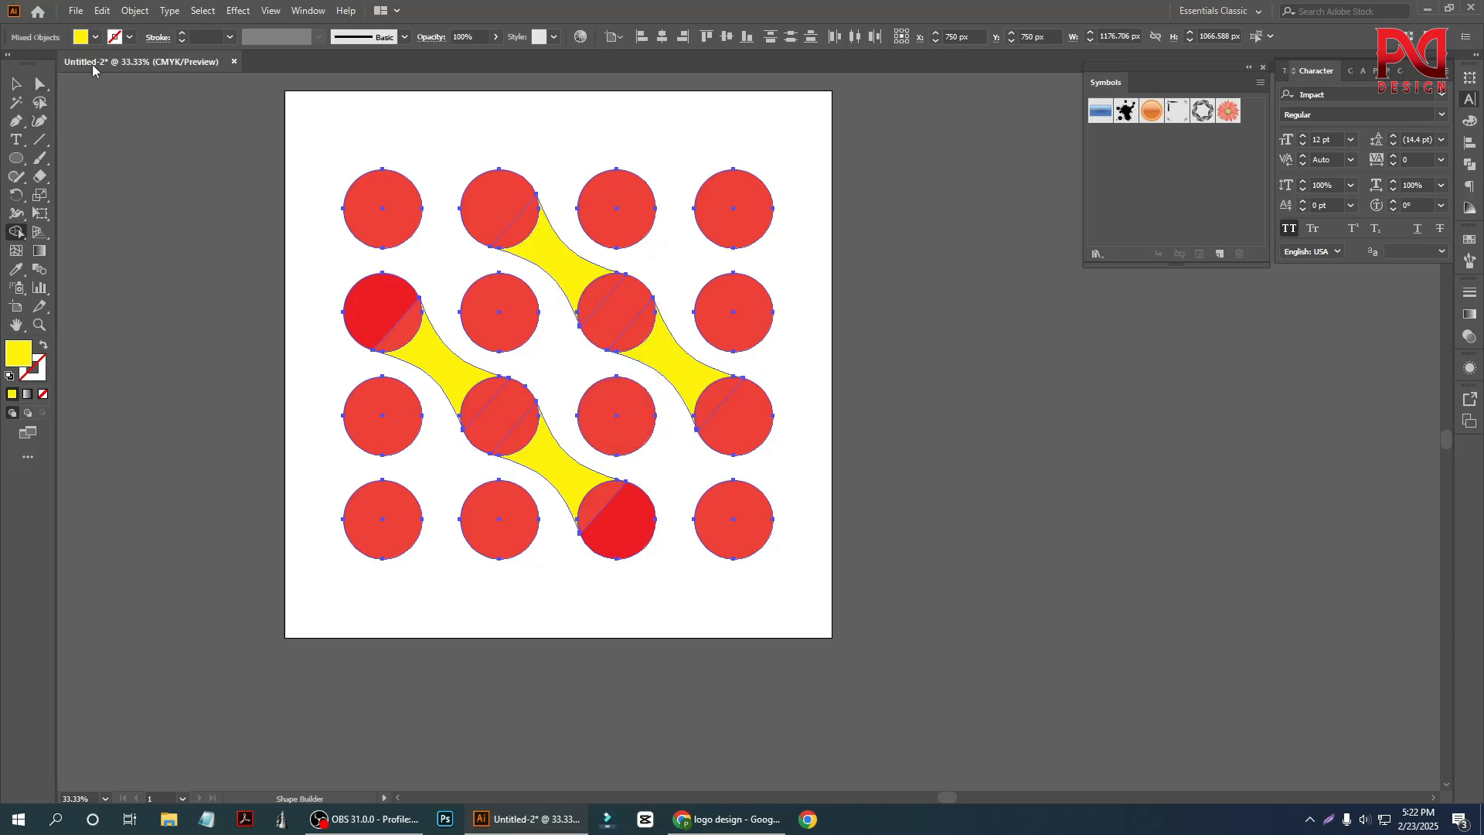
Fill the outer segments of the upper diagonal's two end circles red with Shape Builder.
left_click(95, 38)
left_click(53, 64)
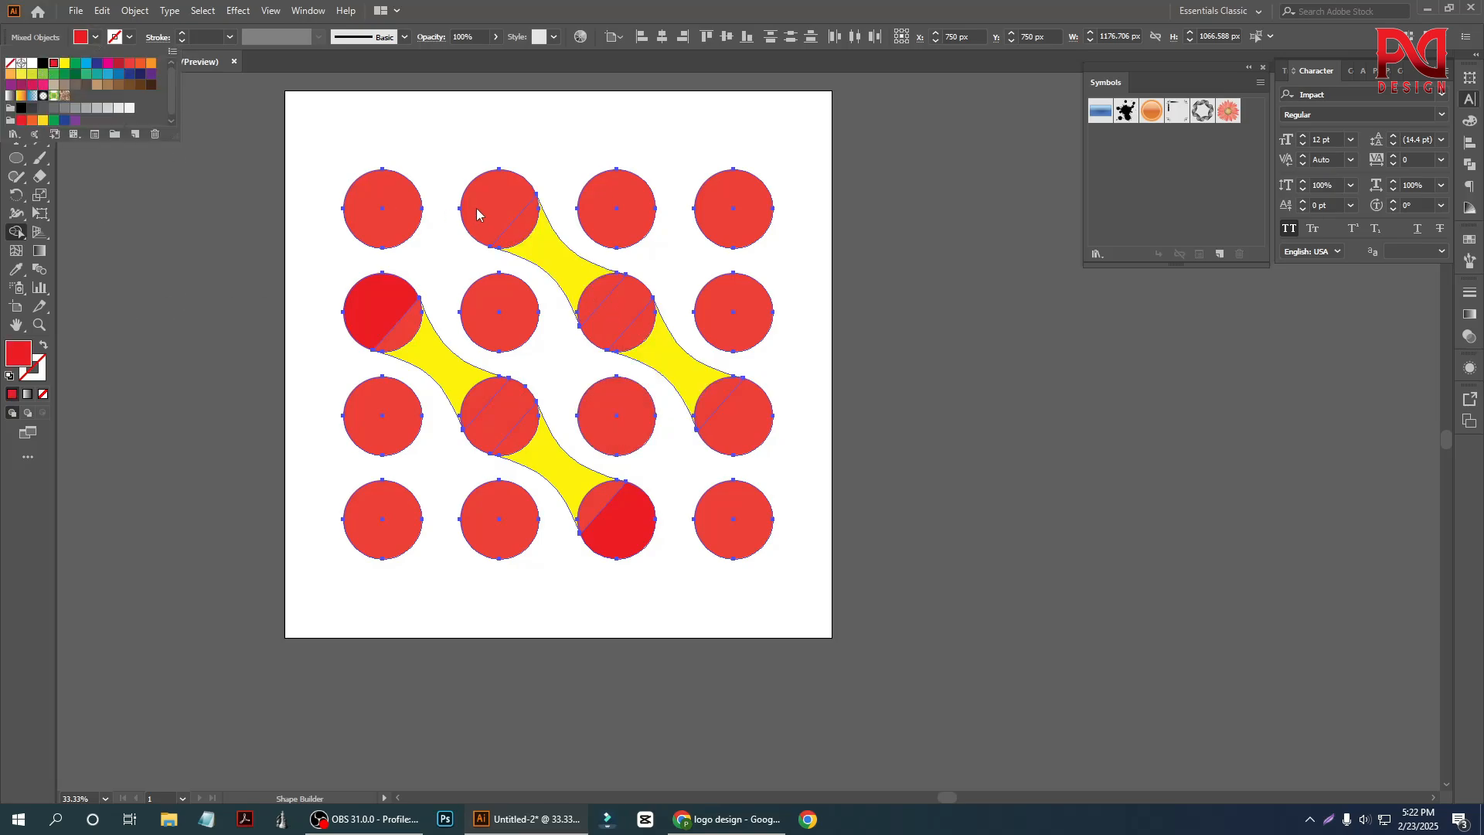
left_click(491, 203)
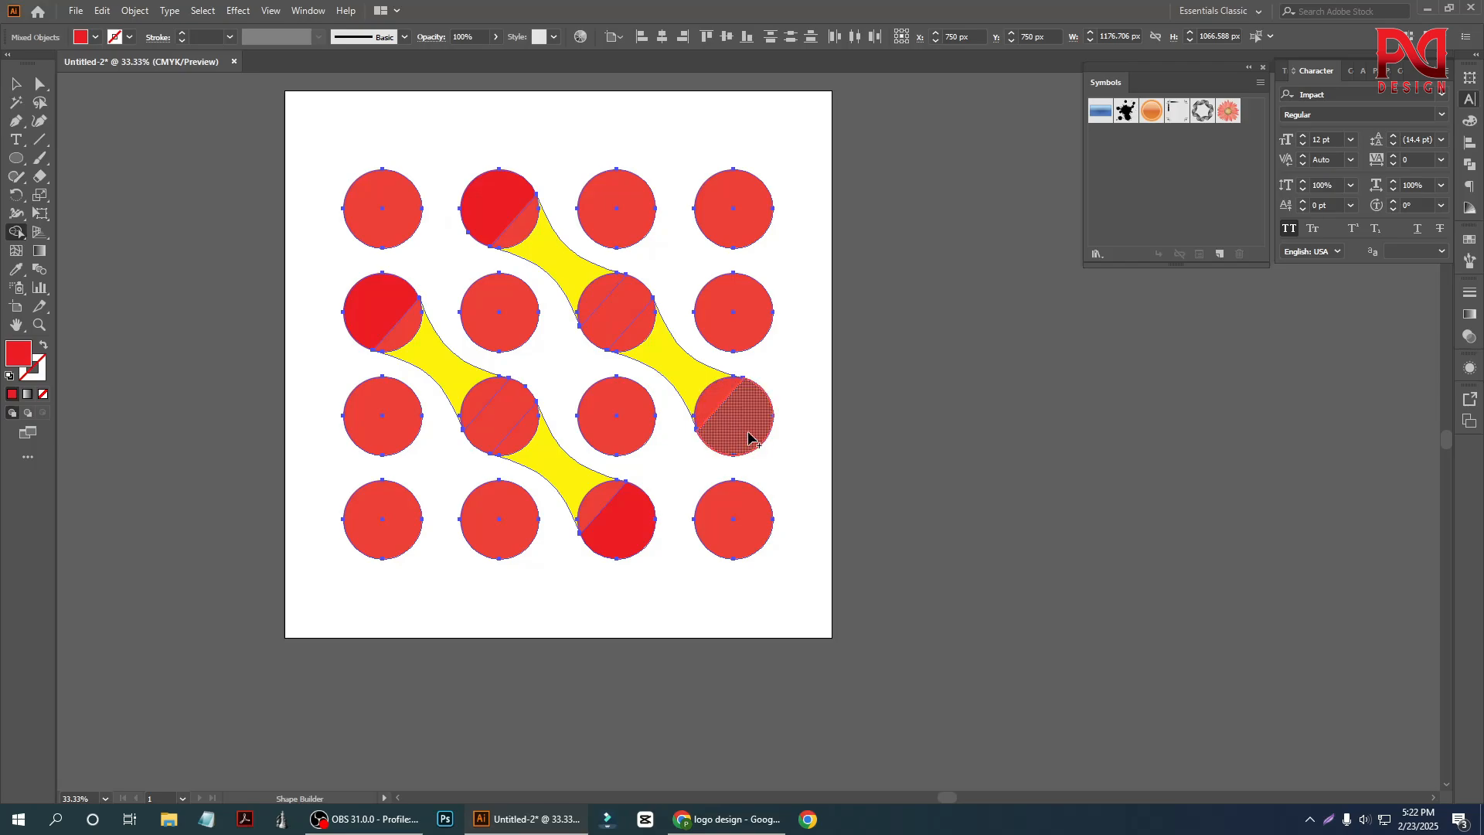
left_click(744, 414)
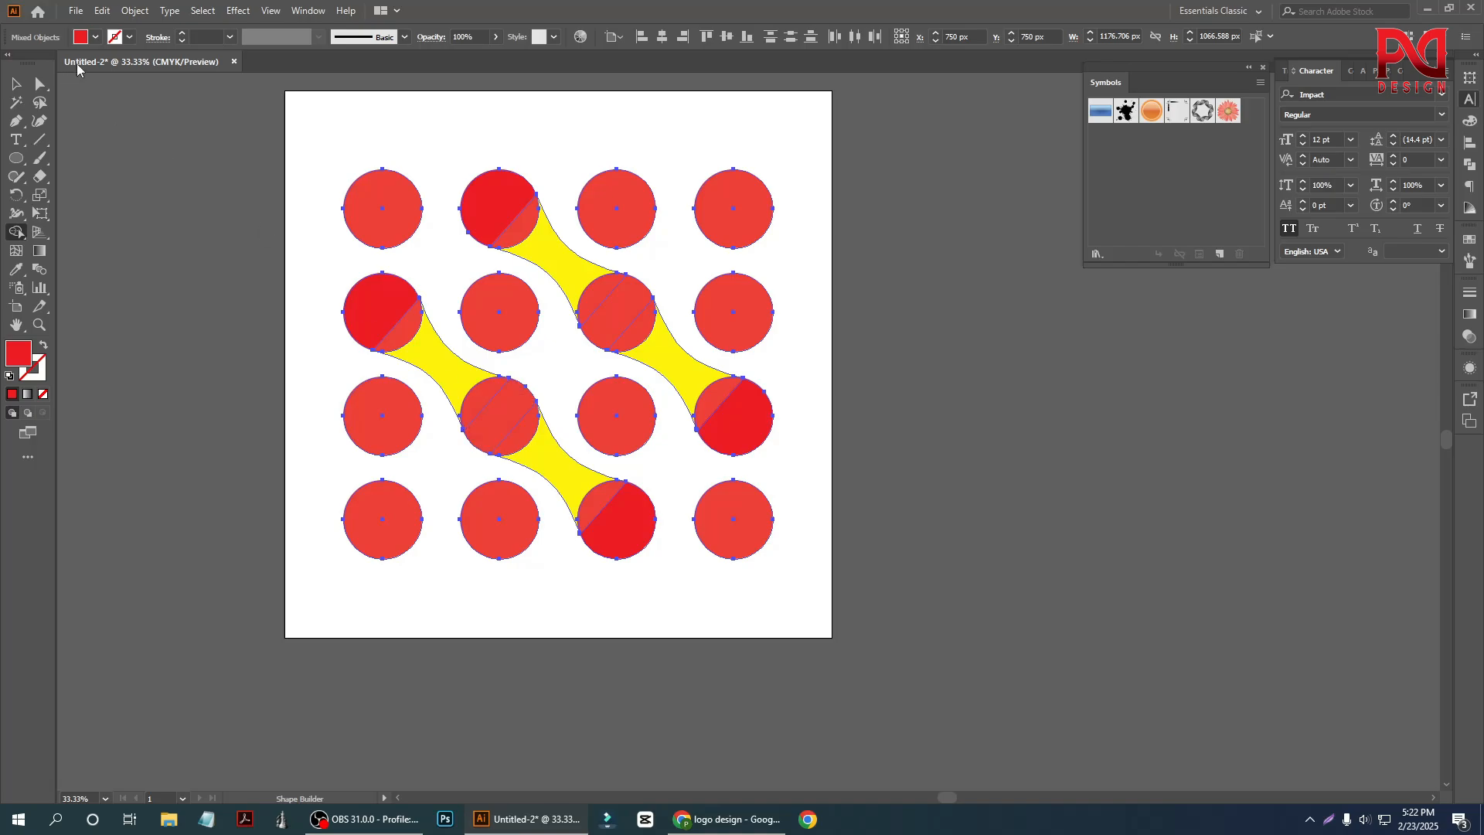
Set the Shape Builder fill colour to blue.
left_click(96, 39)
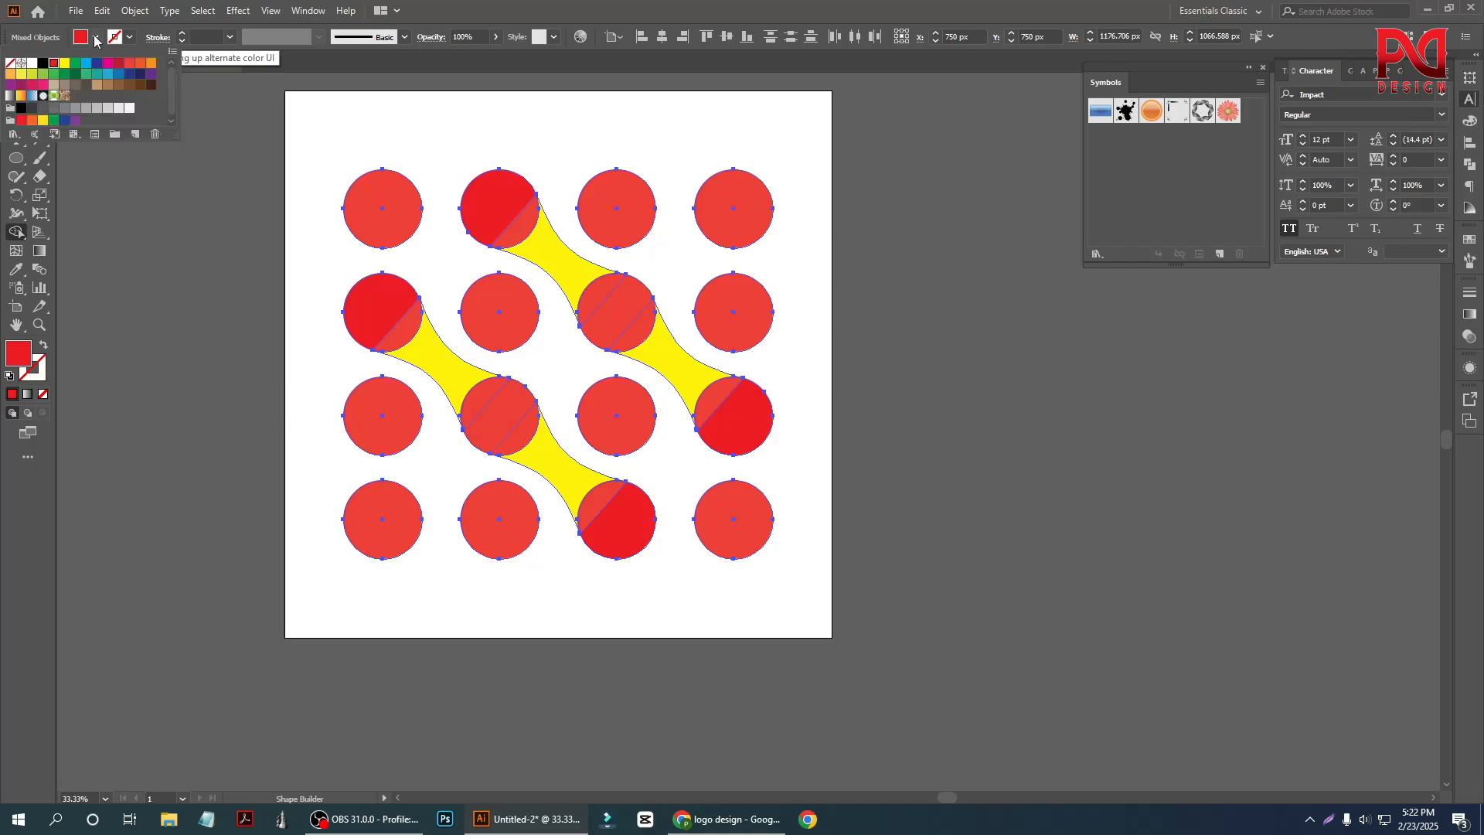
left_click(111, 76)
left_click(117, 74)
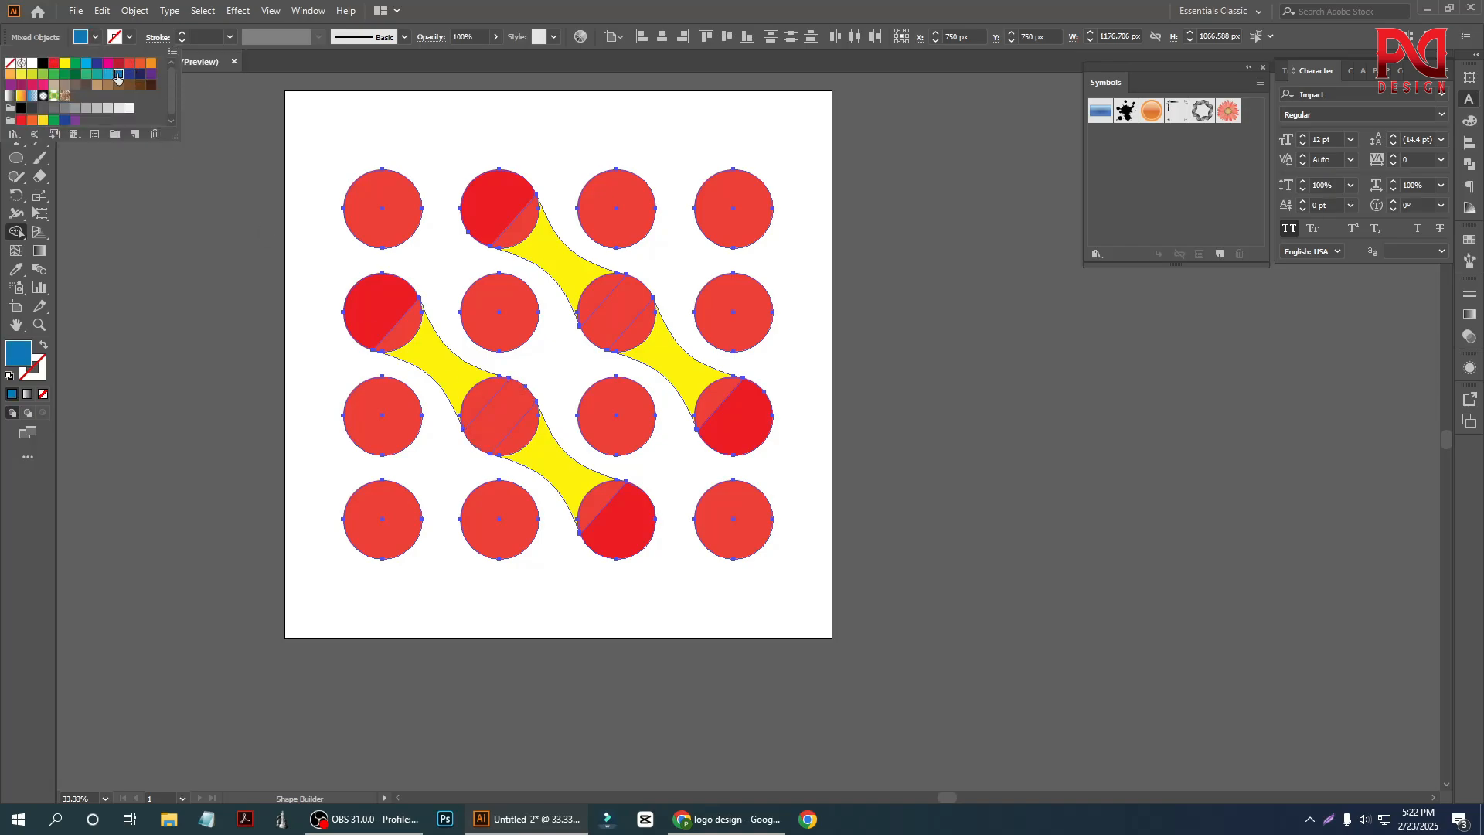
left_click(453, 369)
left_click(433, 365)
left_click(578, 495)
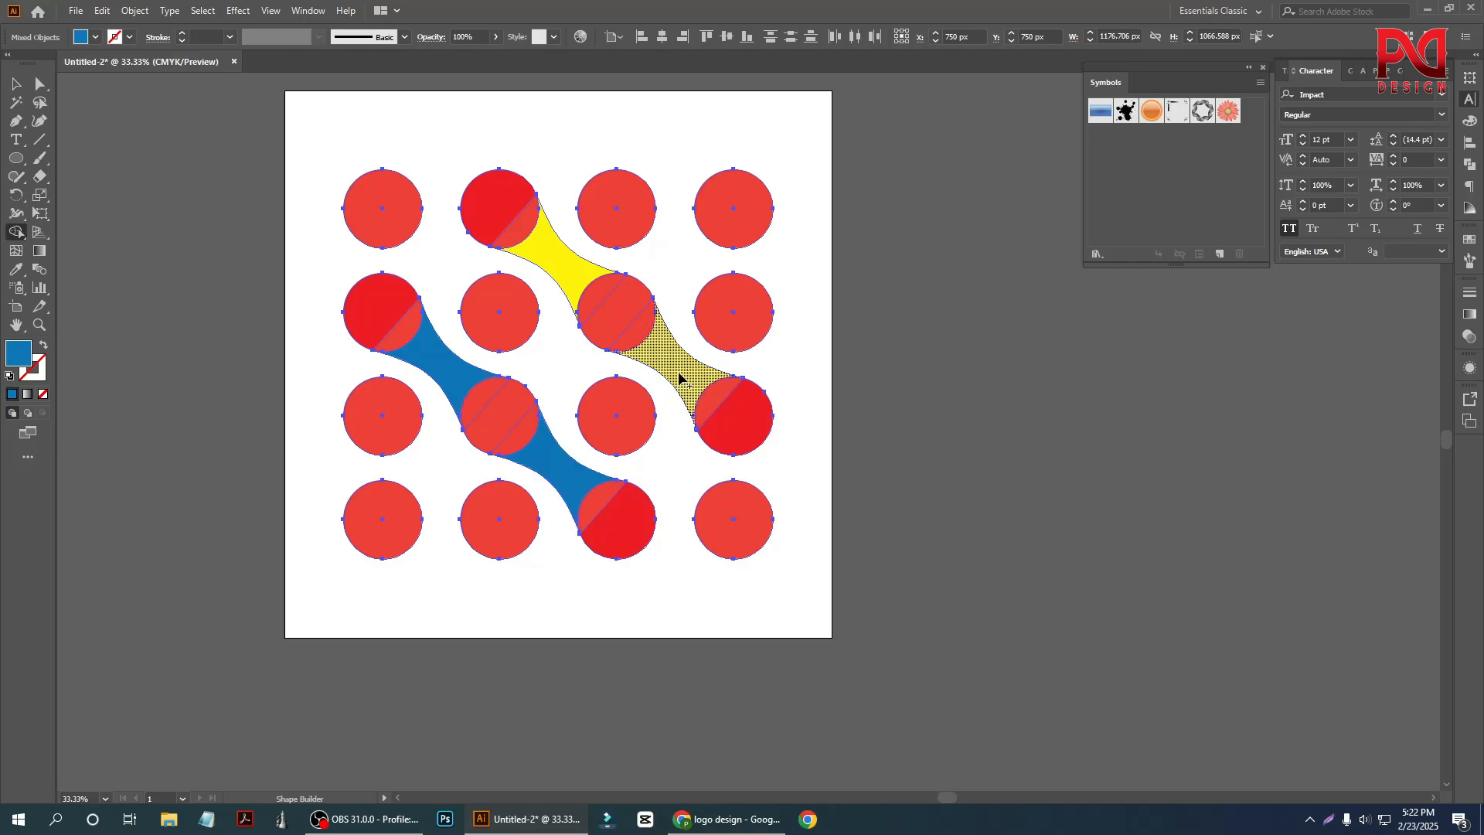
key("ctrl+z")
key("ctrl+z")
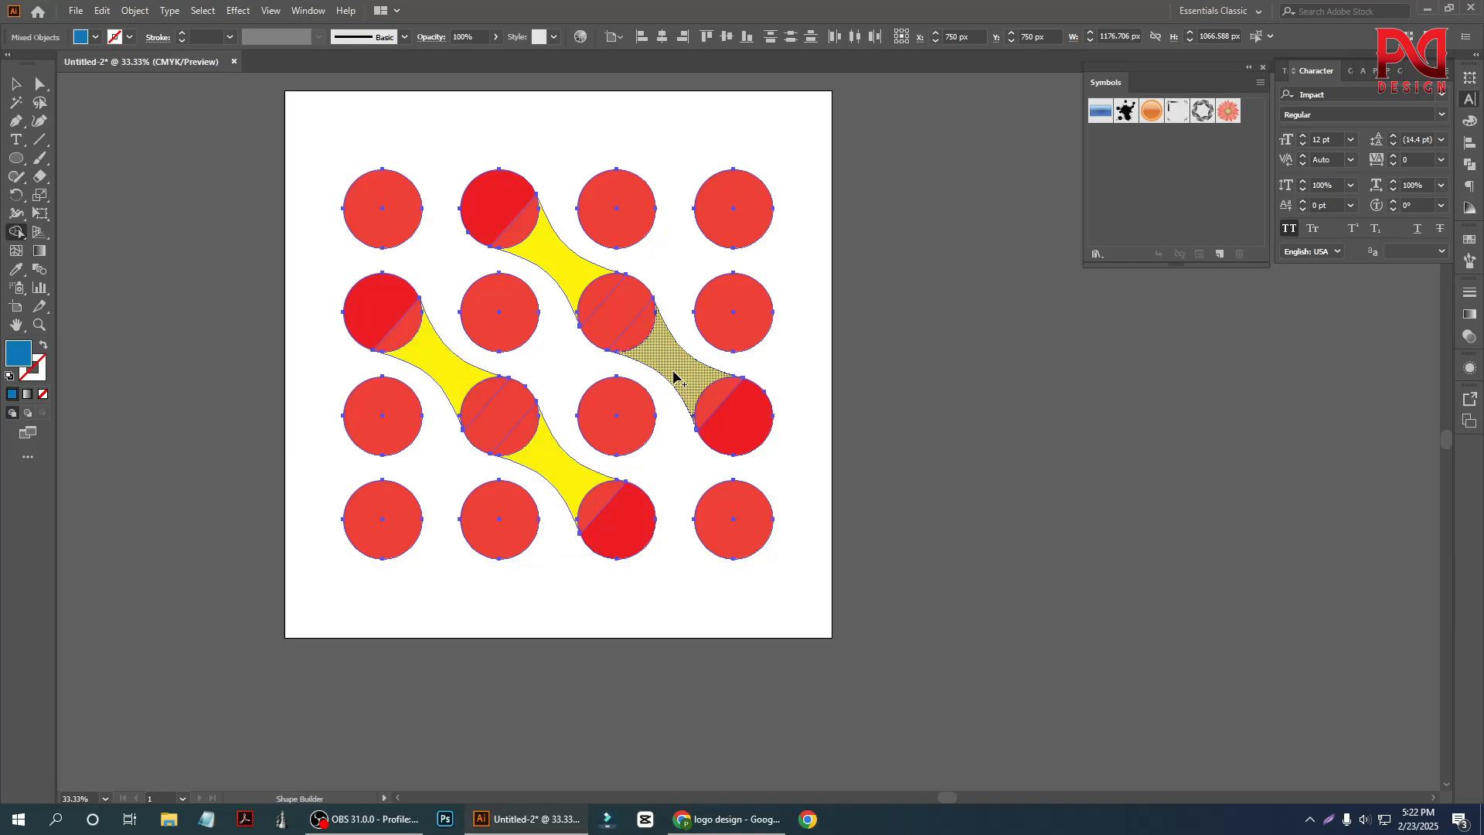
Fill the central band of the middle circle in each of the two diagonals with blue.
left_click(493, 415)
left_click(613, 325)
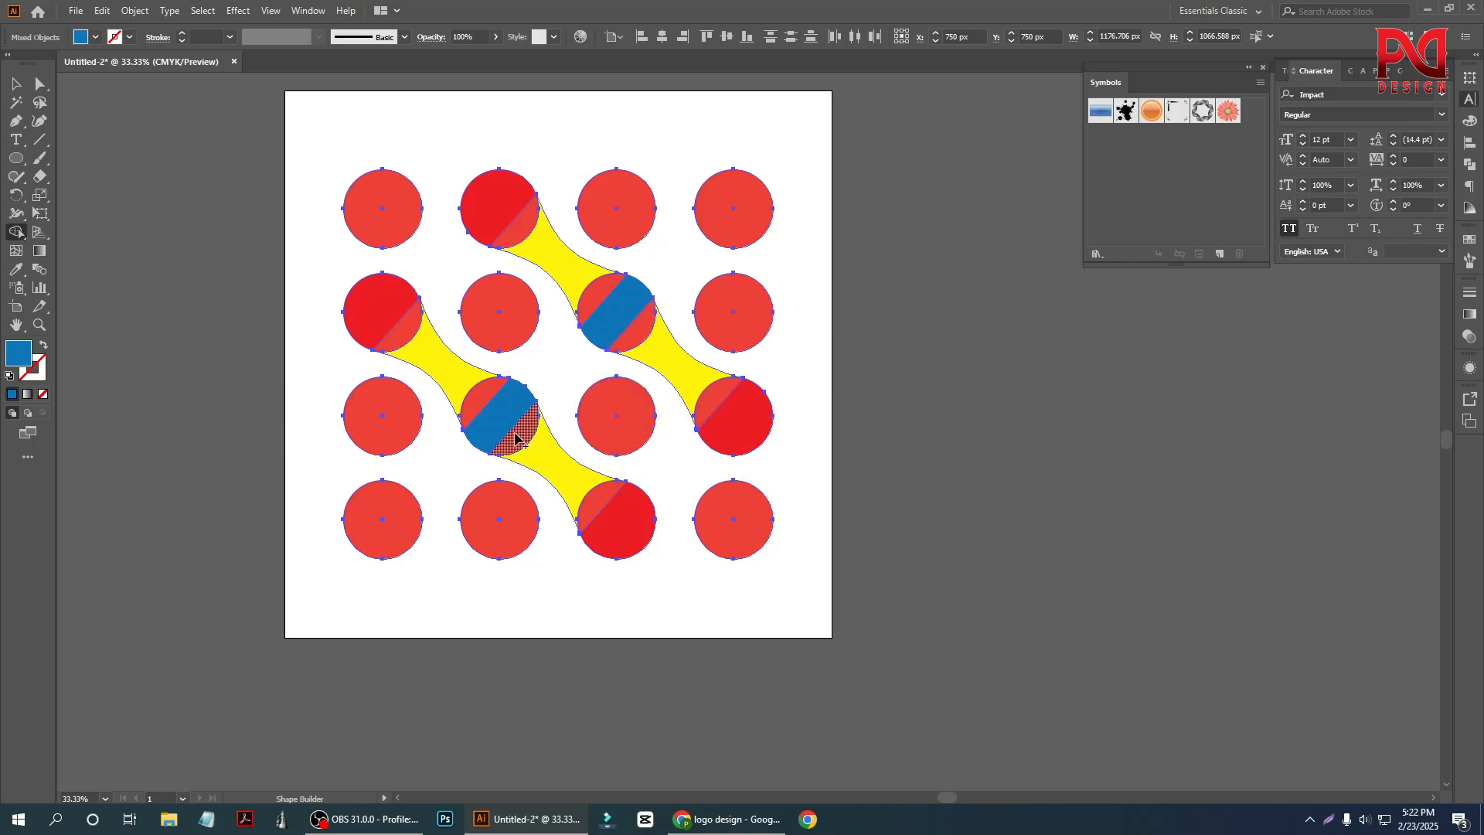
Fill the two segments beside the blue band in the lower diagonal's middle circle with orange.
left_click(96, 37)
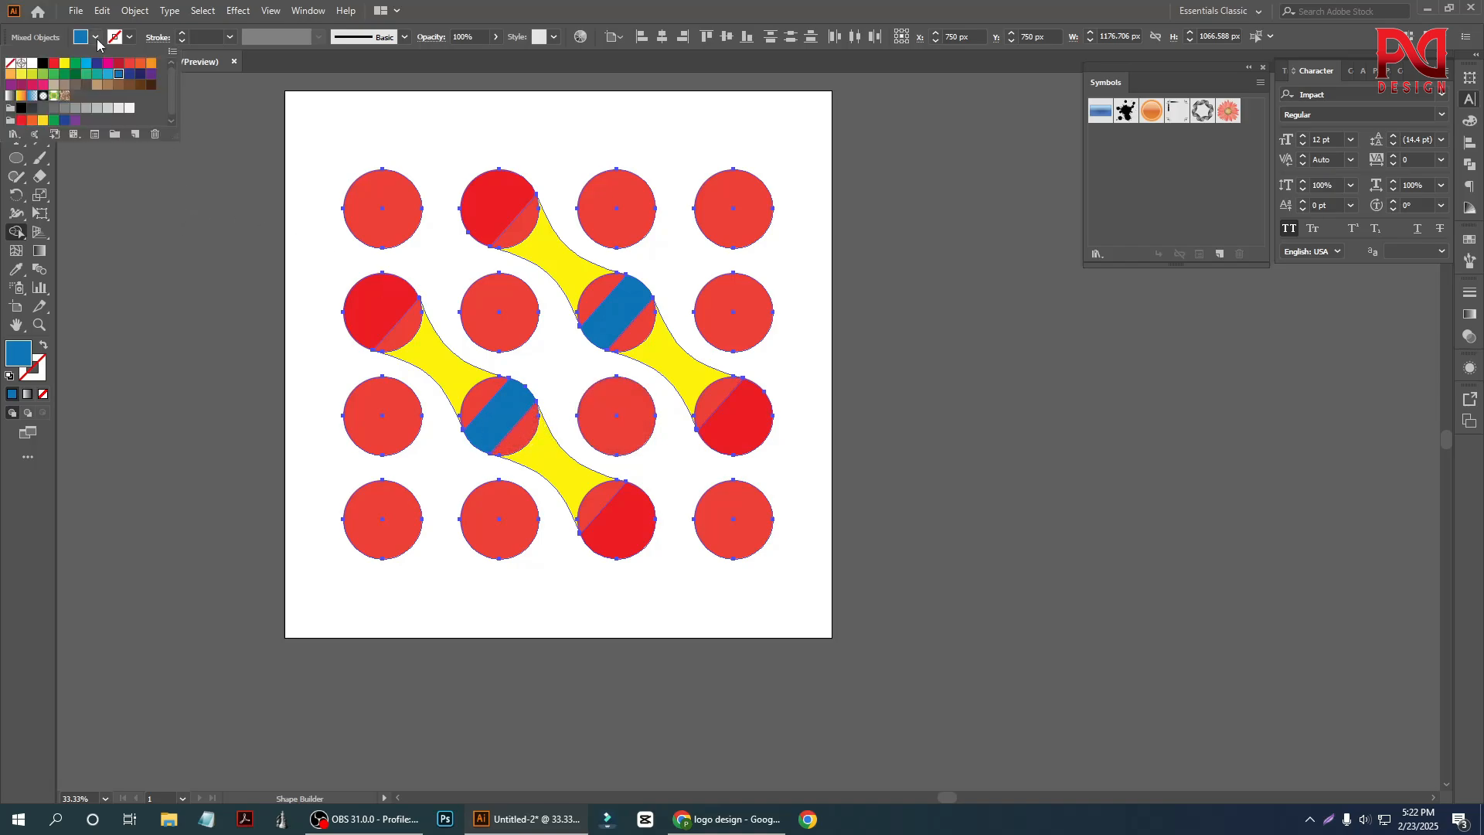
left_click(140, 64)
left_click(492, 396)
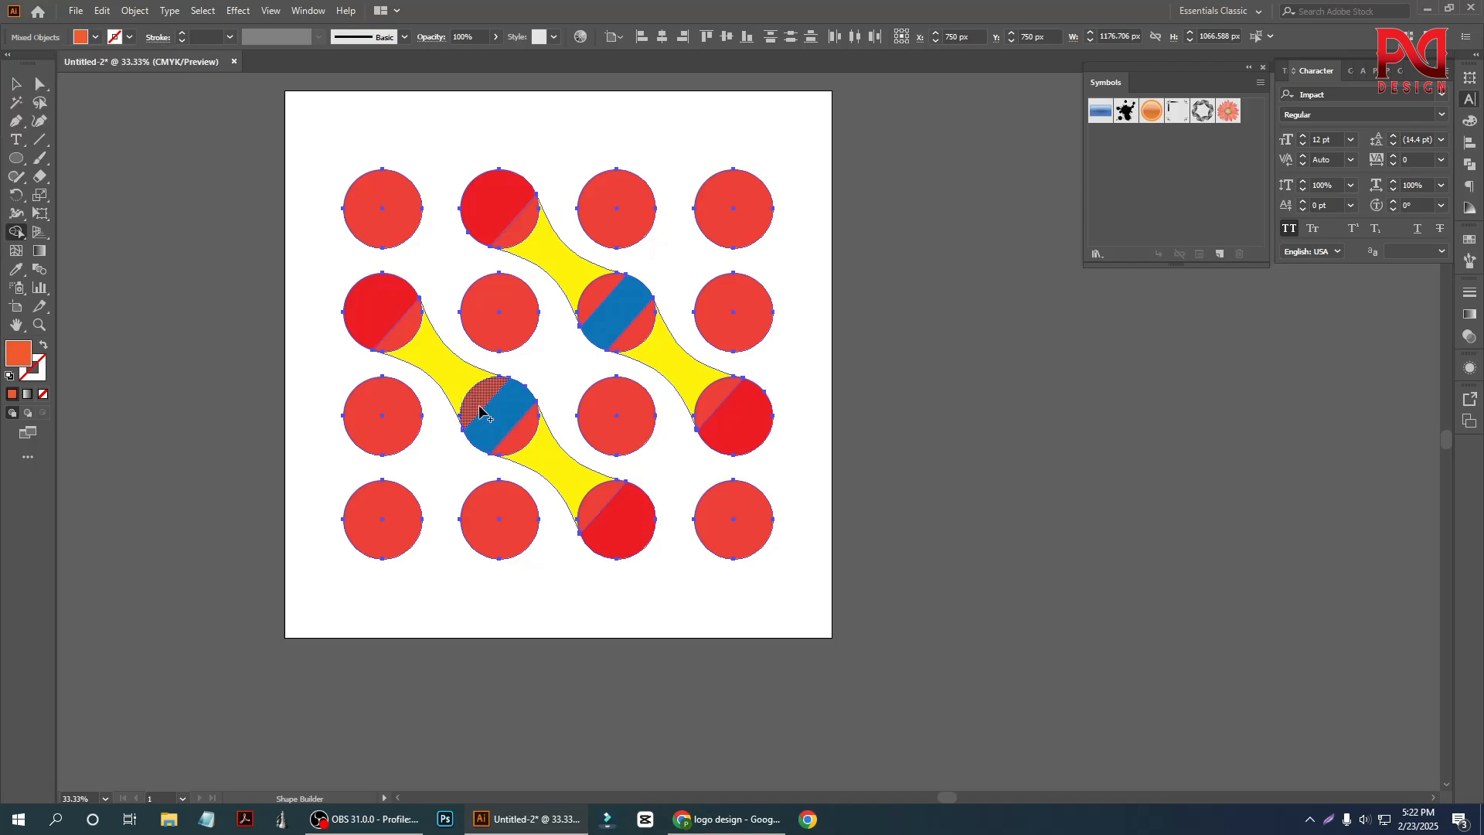
left_click(532, 437)
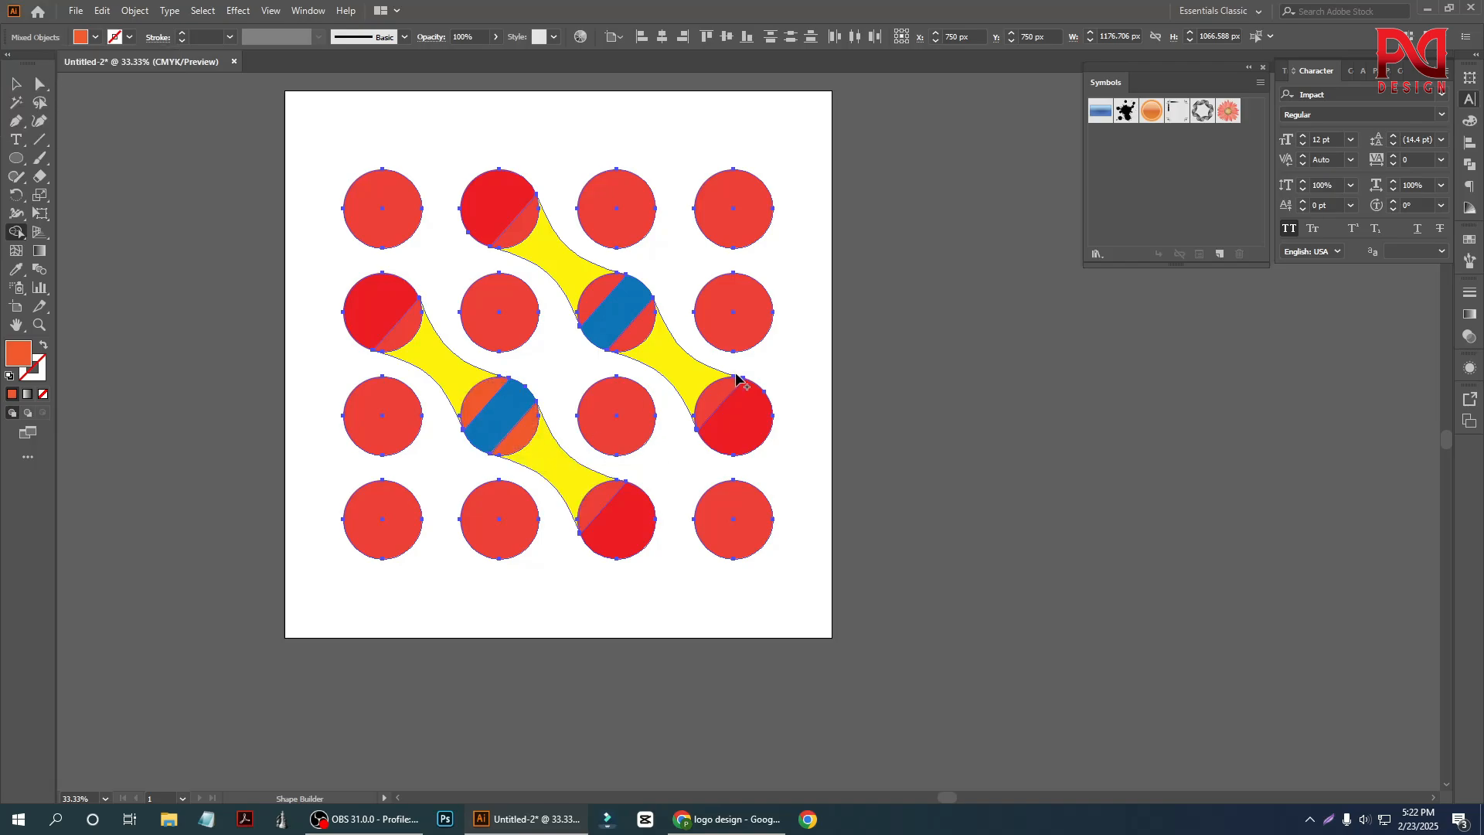
scroll(556, 441, "down", 1)
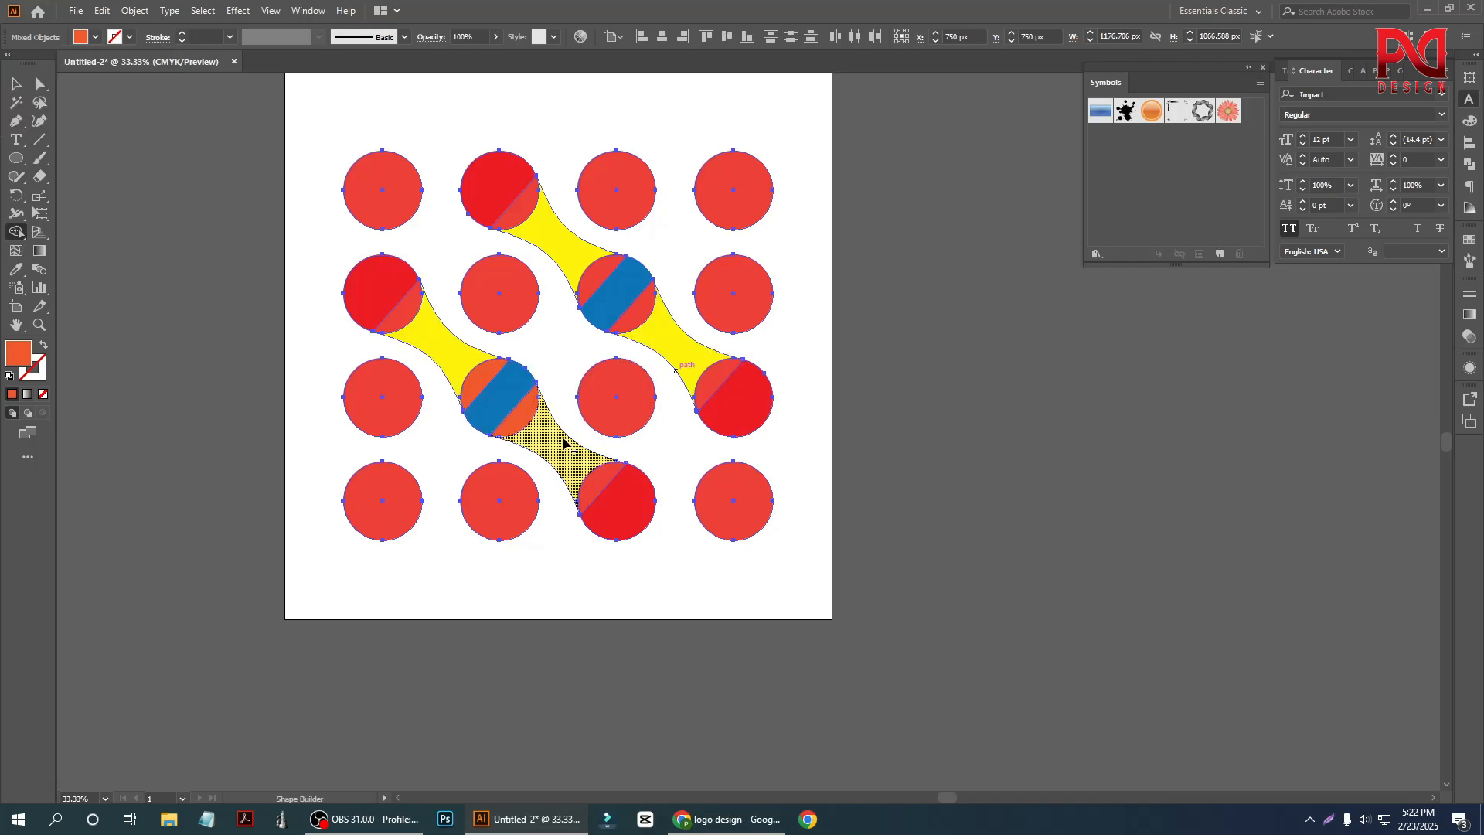
Fill the lower diagonal's overlap segments dark blue: the inner ones of both end circles and both side ones of the middle circle.
left_click(95, 37)
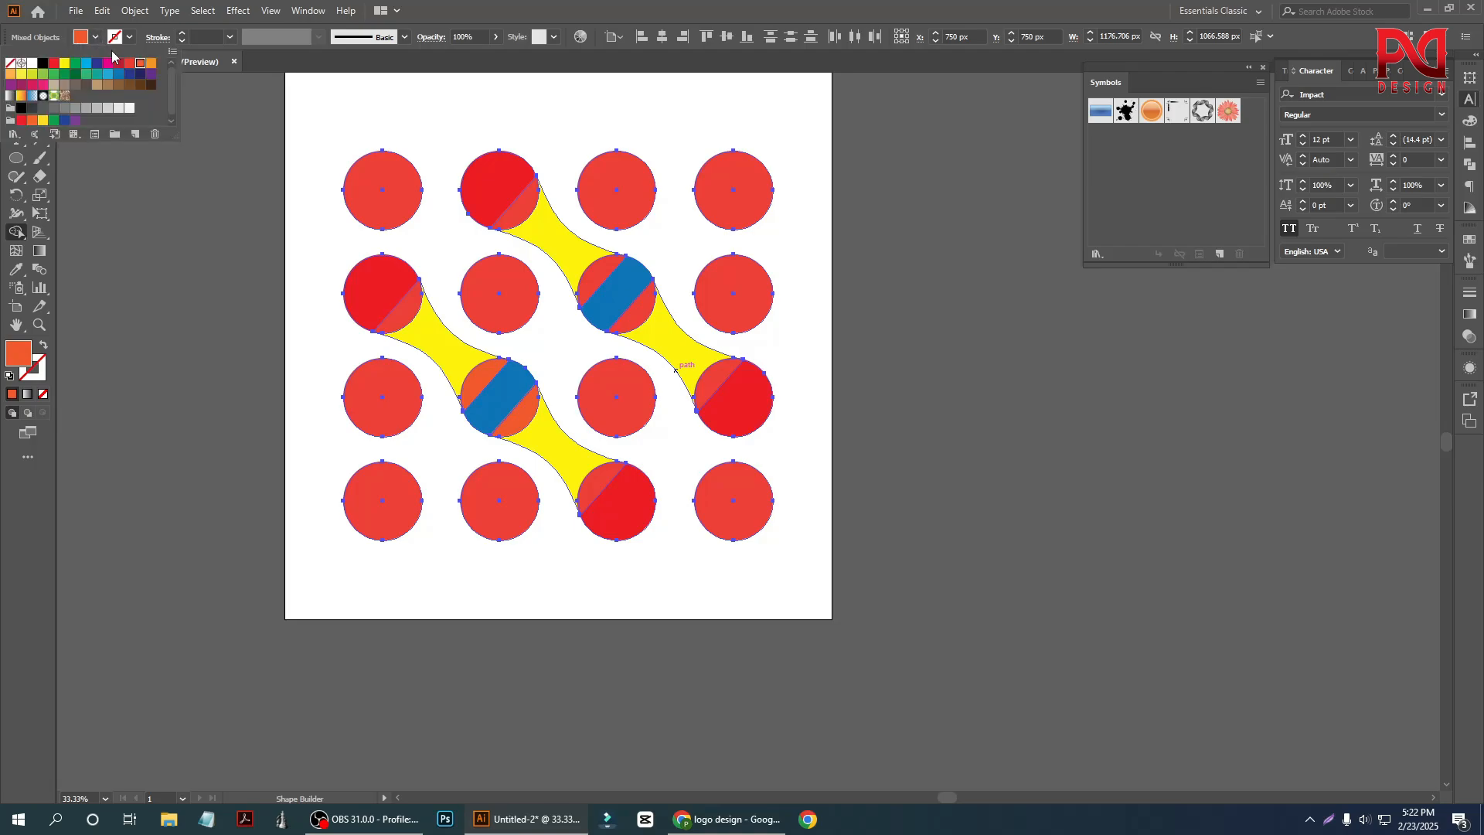
left_click(97, 64)
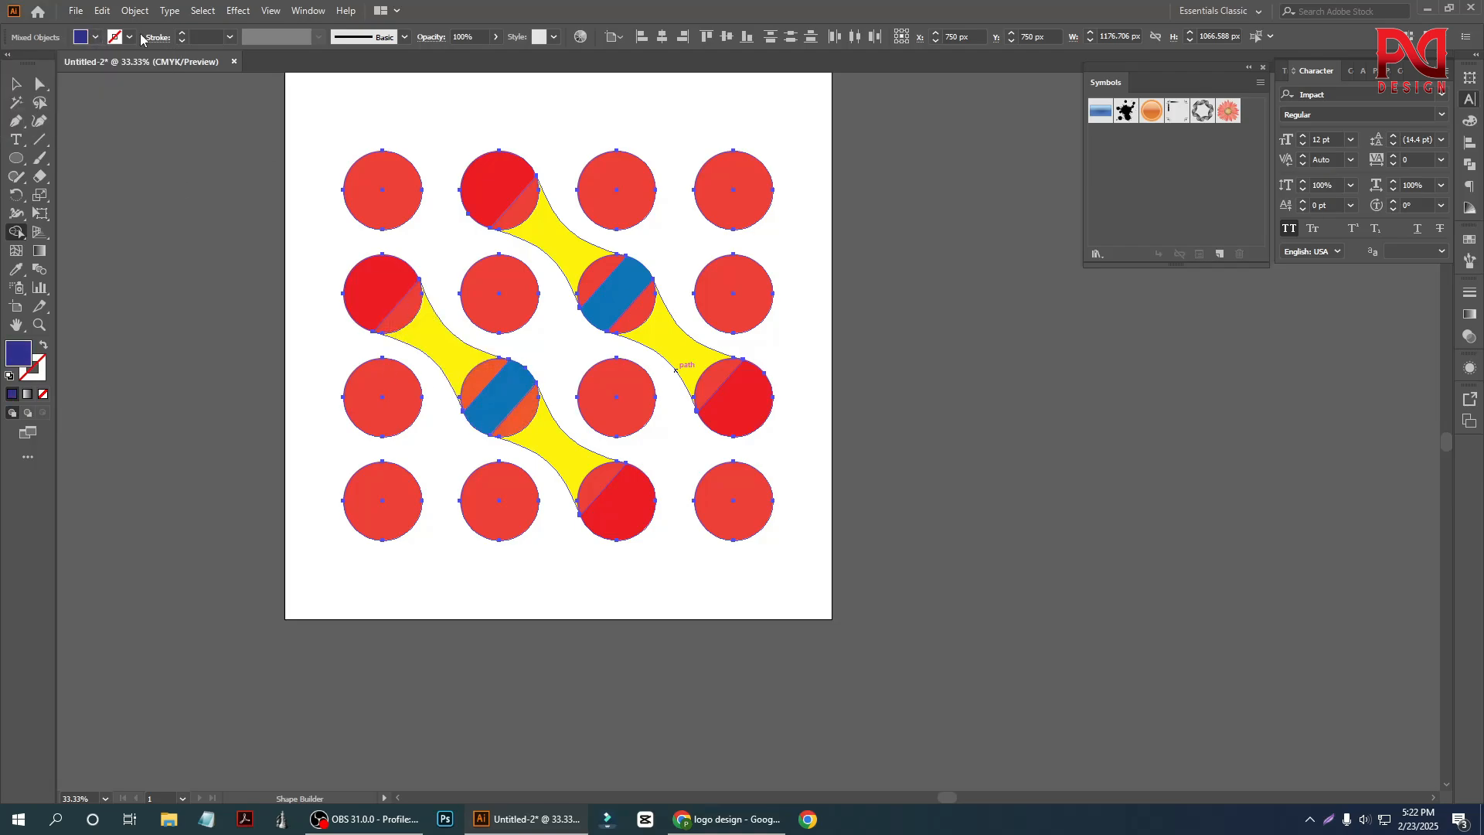
left_click(96, 38)
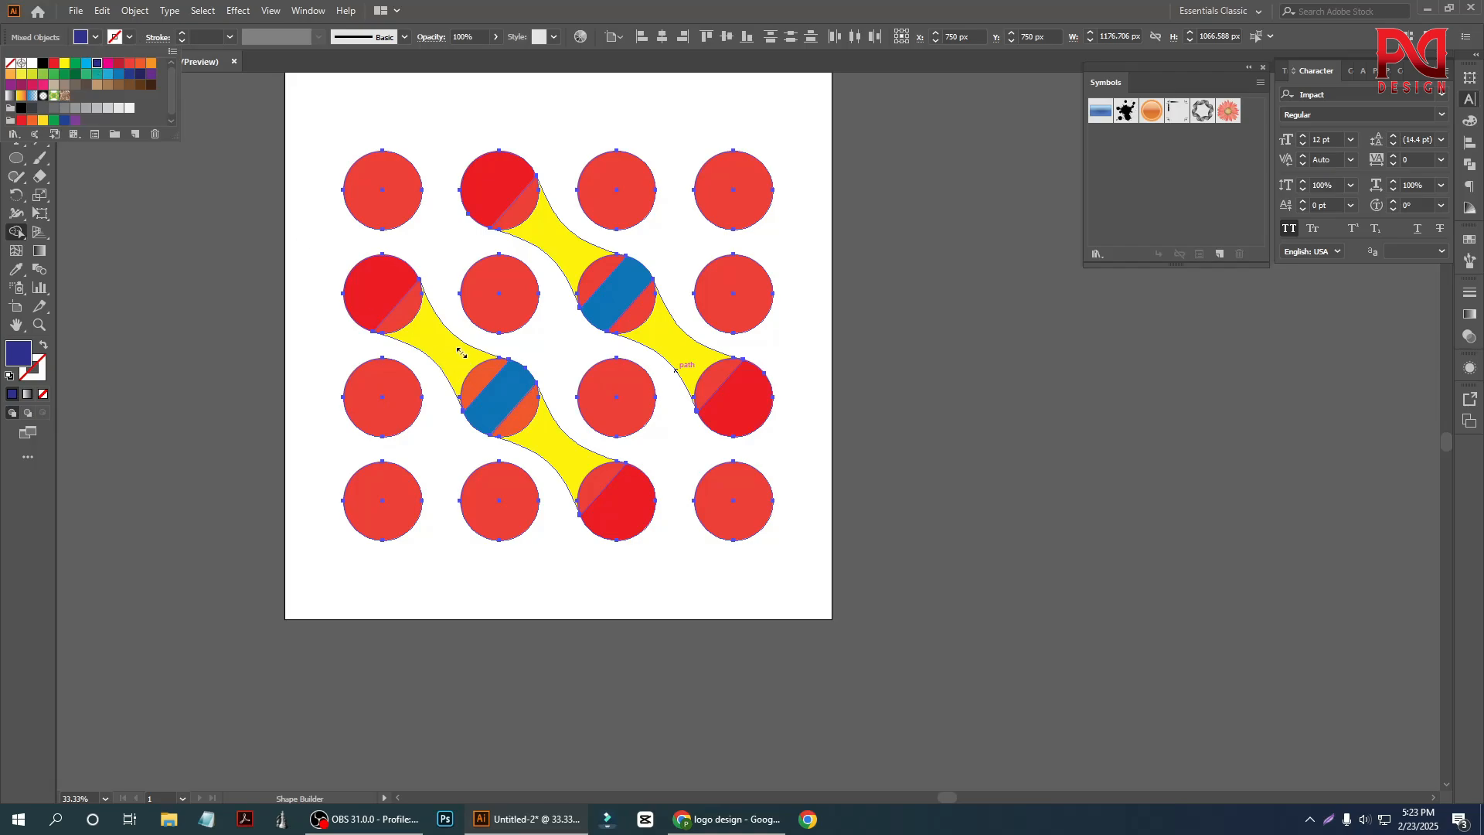
left_click(406, 313)
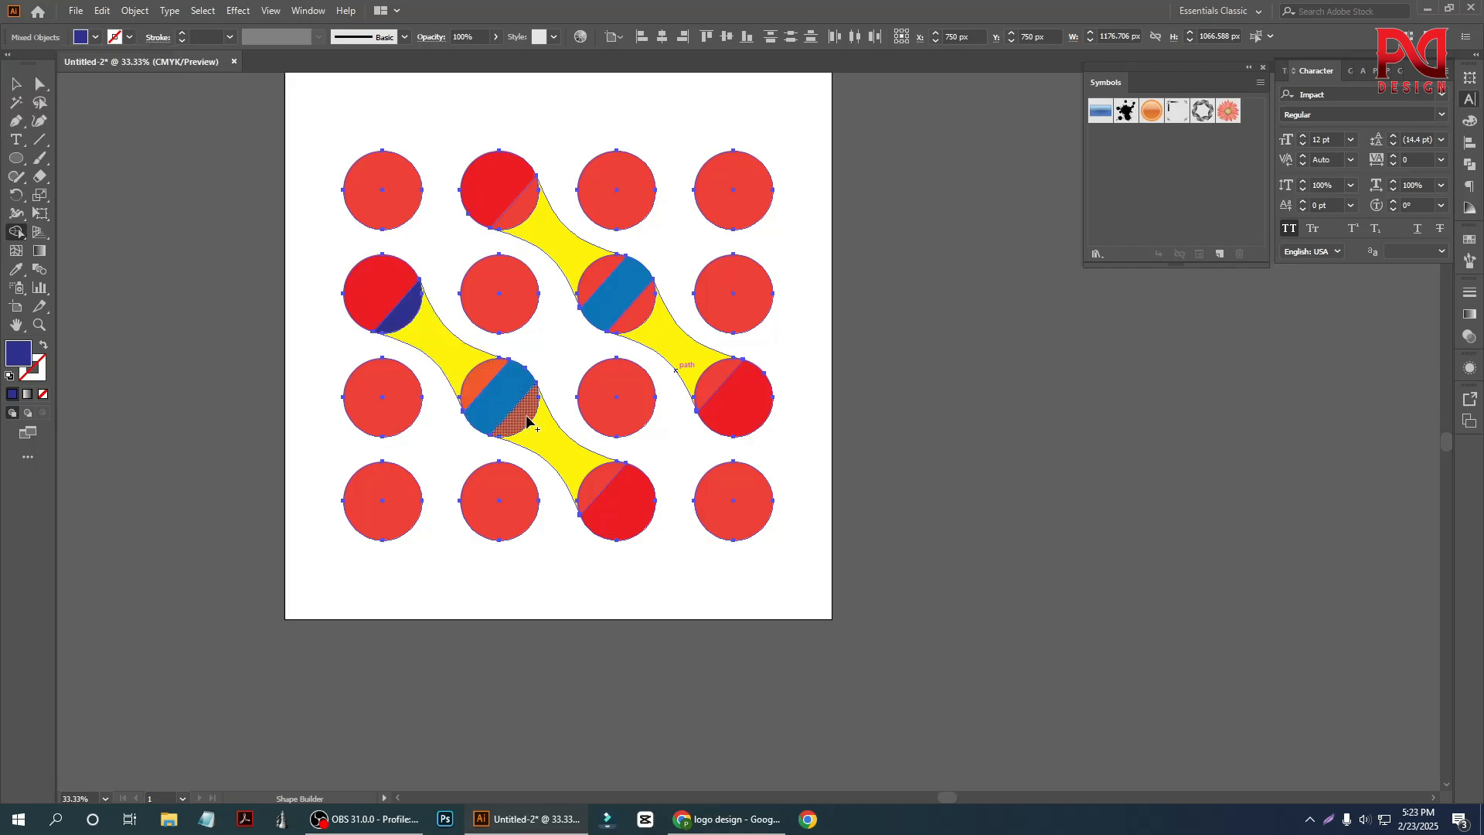
left_click(482, 389)
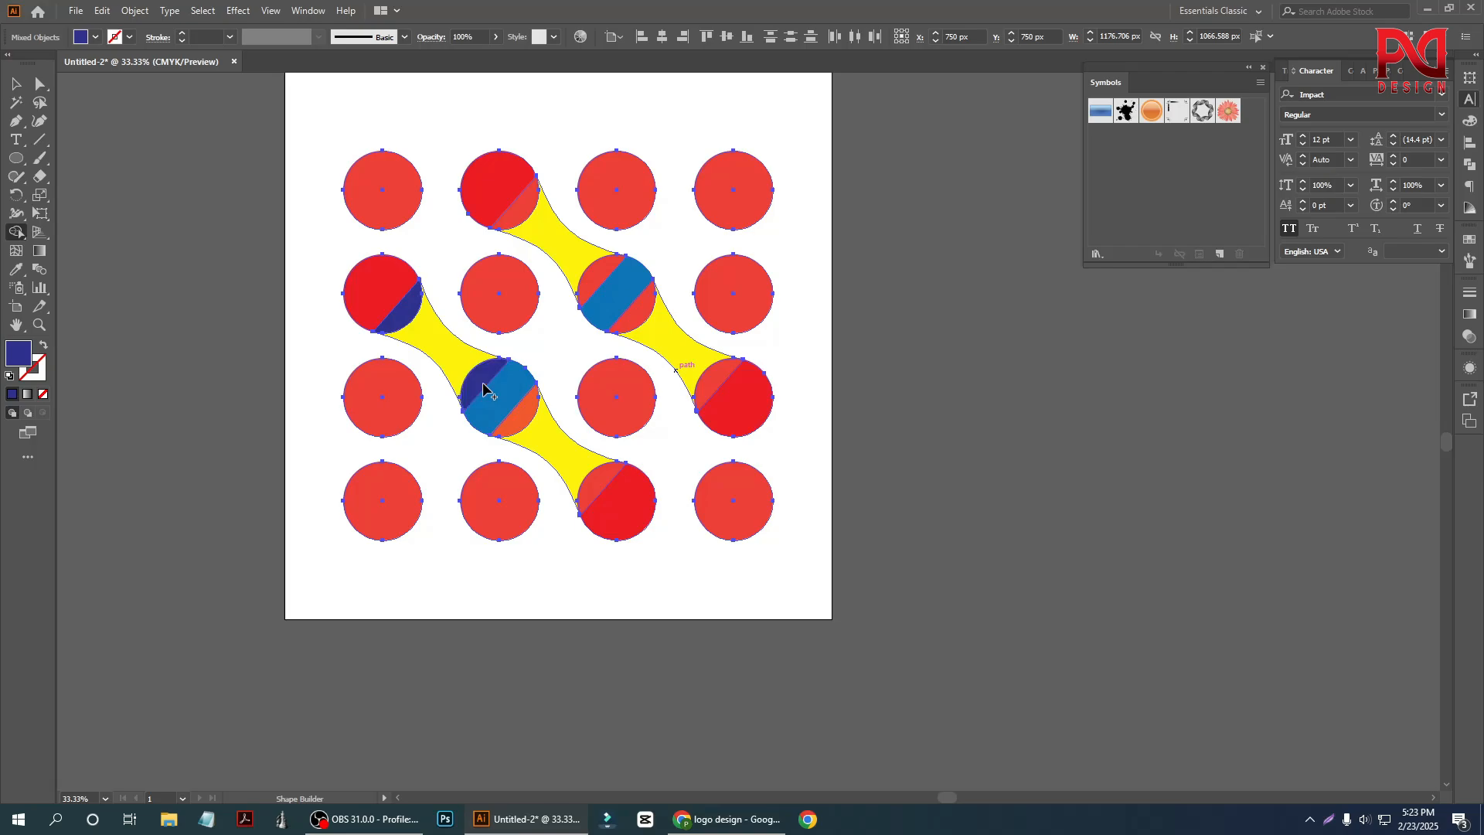
left_click(520, 421)
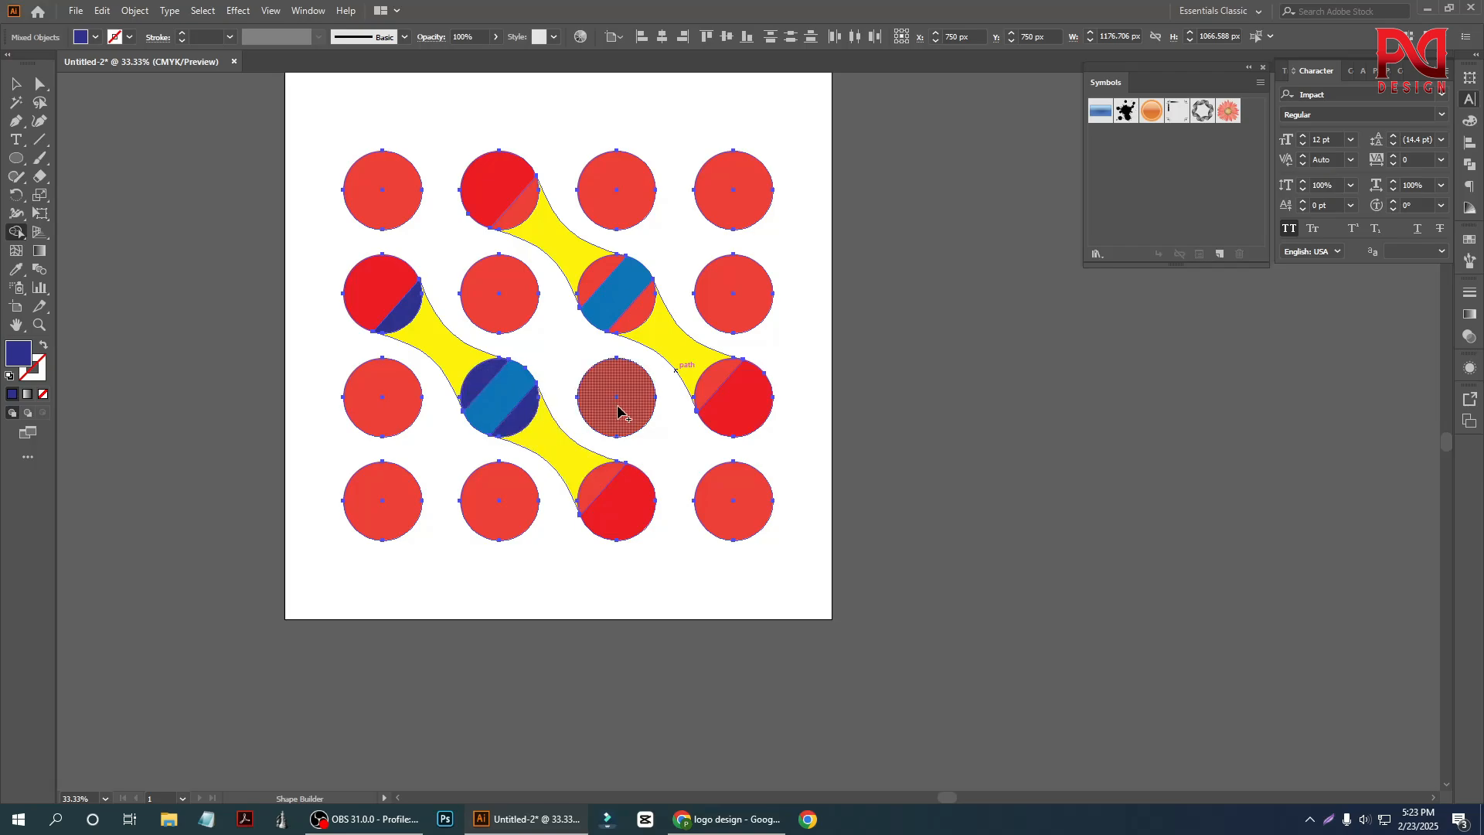
left_click(591, 484)
scroll(474, 418, "down", 1)
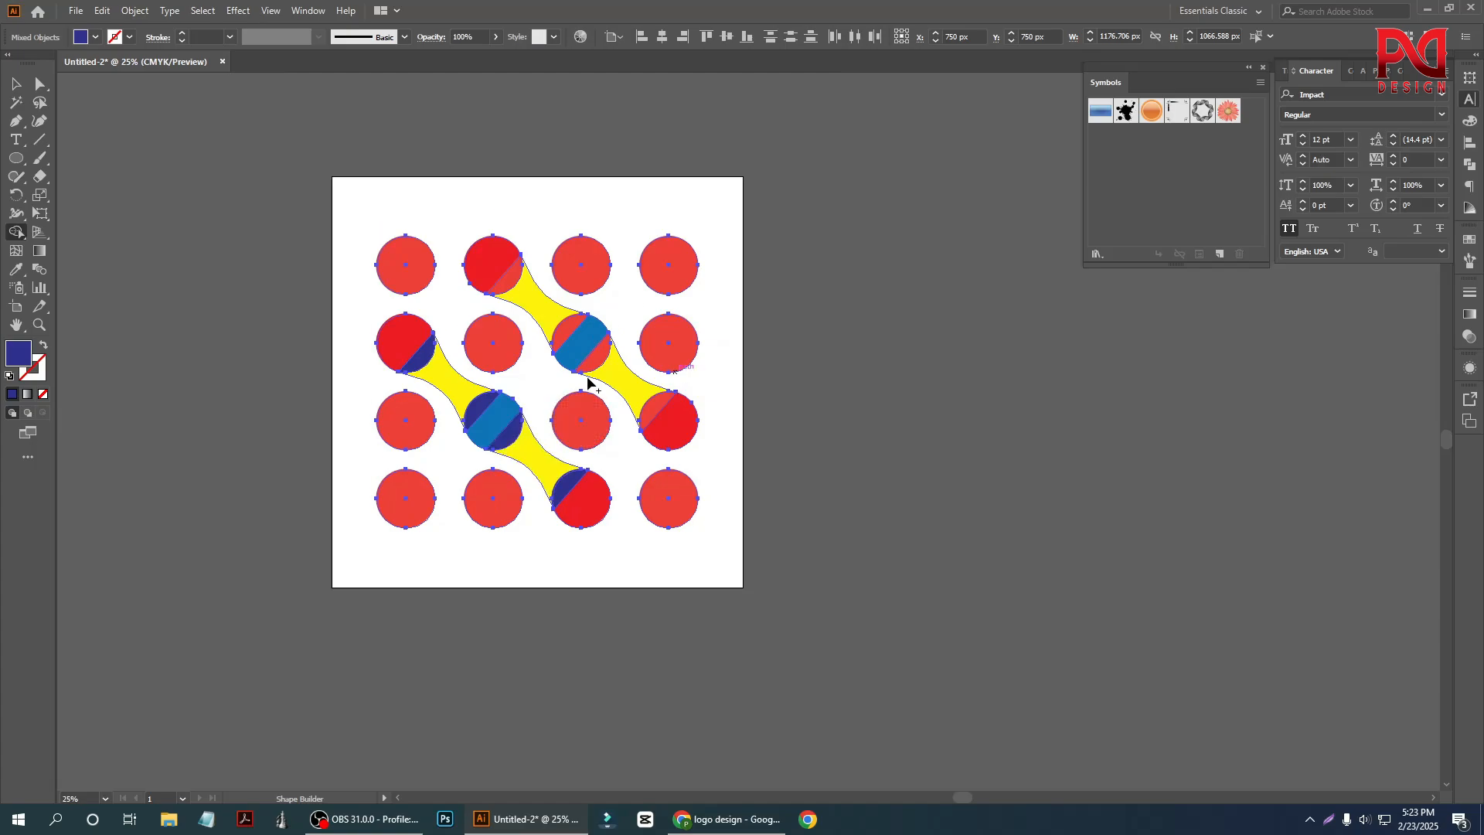
Fill the upper diagonal's overlap segments dark blue: the inner ones of both end circles and both side ones of the middle circle.
scroll(590, 385, "up", 1)
left_click(486, 246)
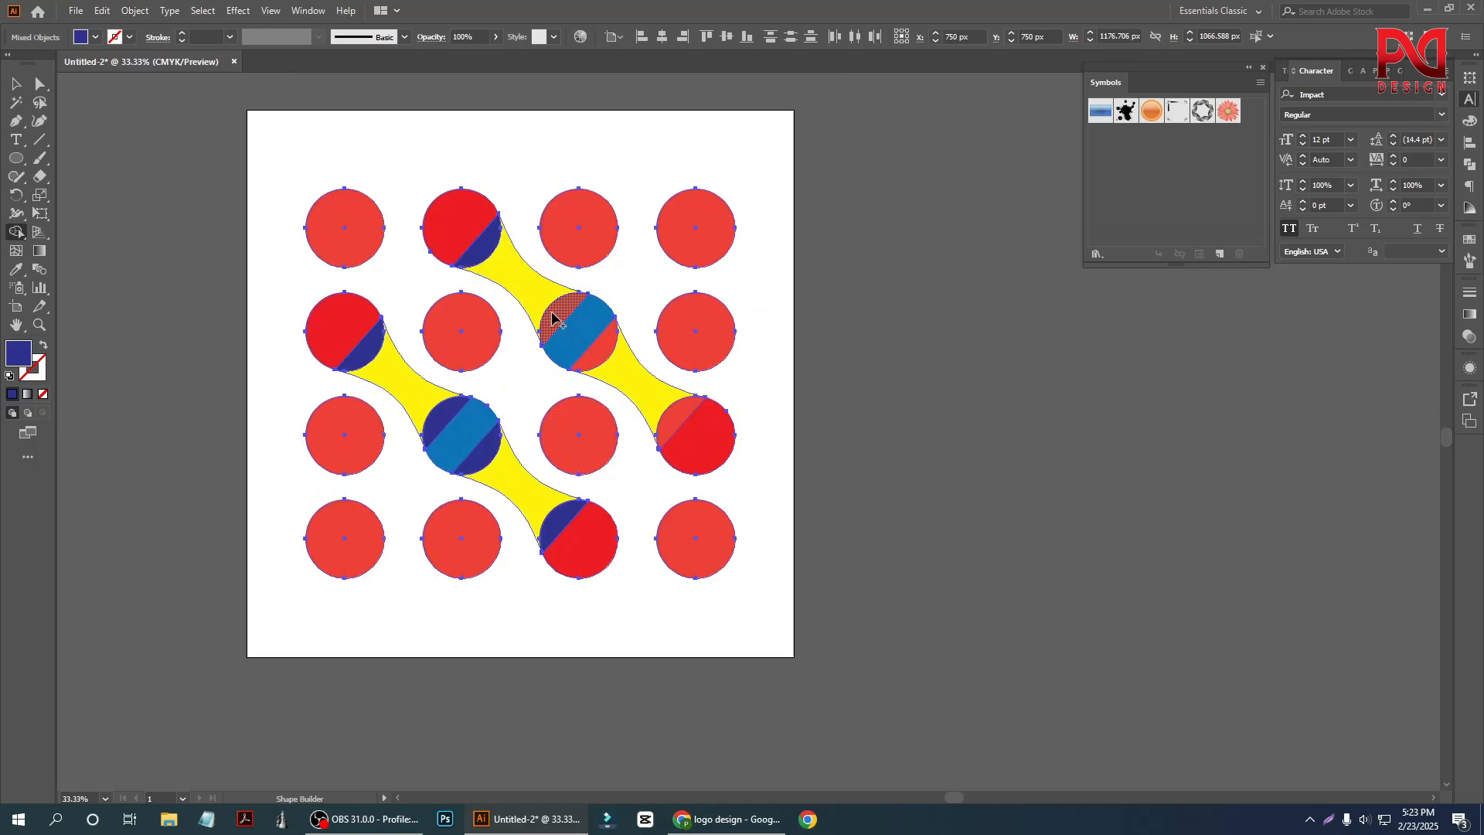
left_click(555, 313)
left_click(603, 352)
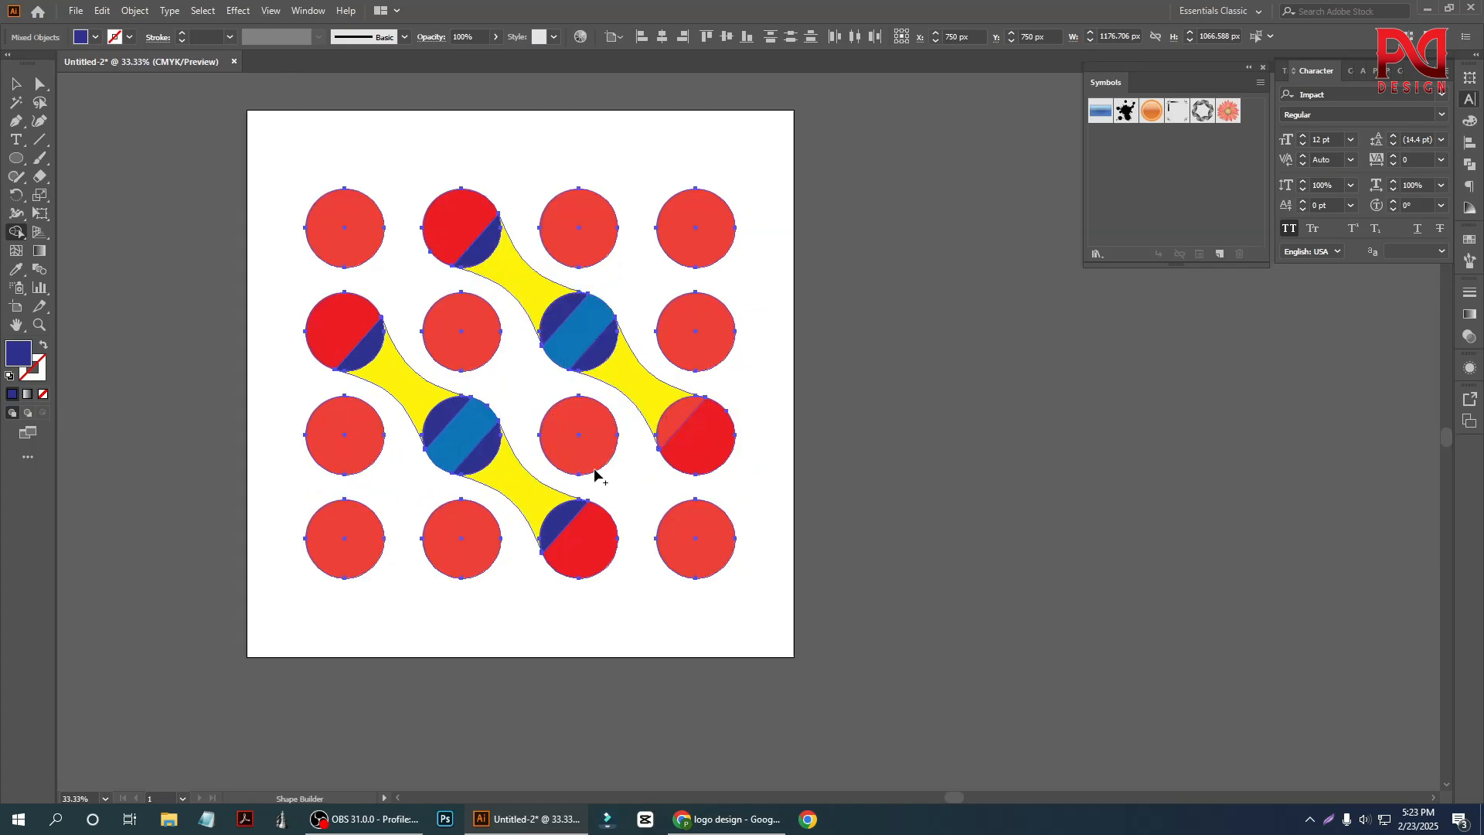
scroll(596, 473, "down", 1)
scroll(655, 457, "down", 1)
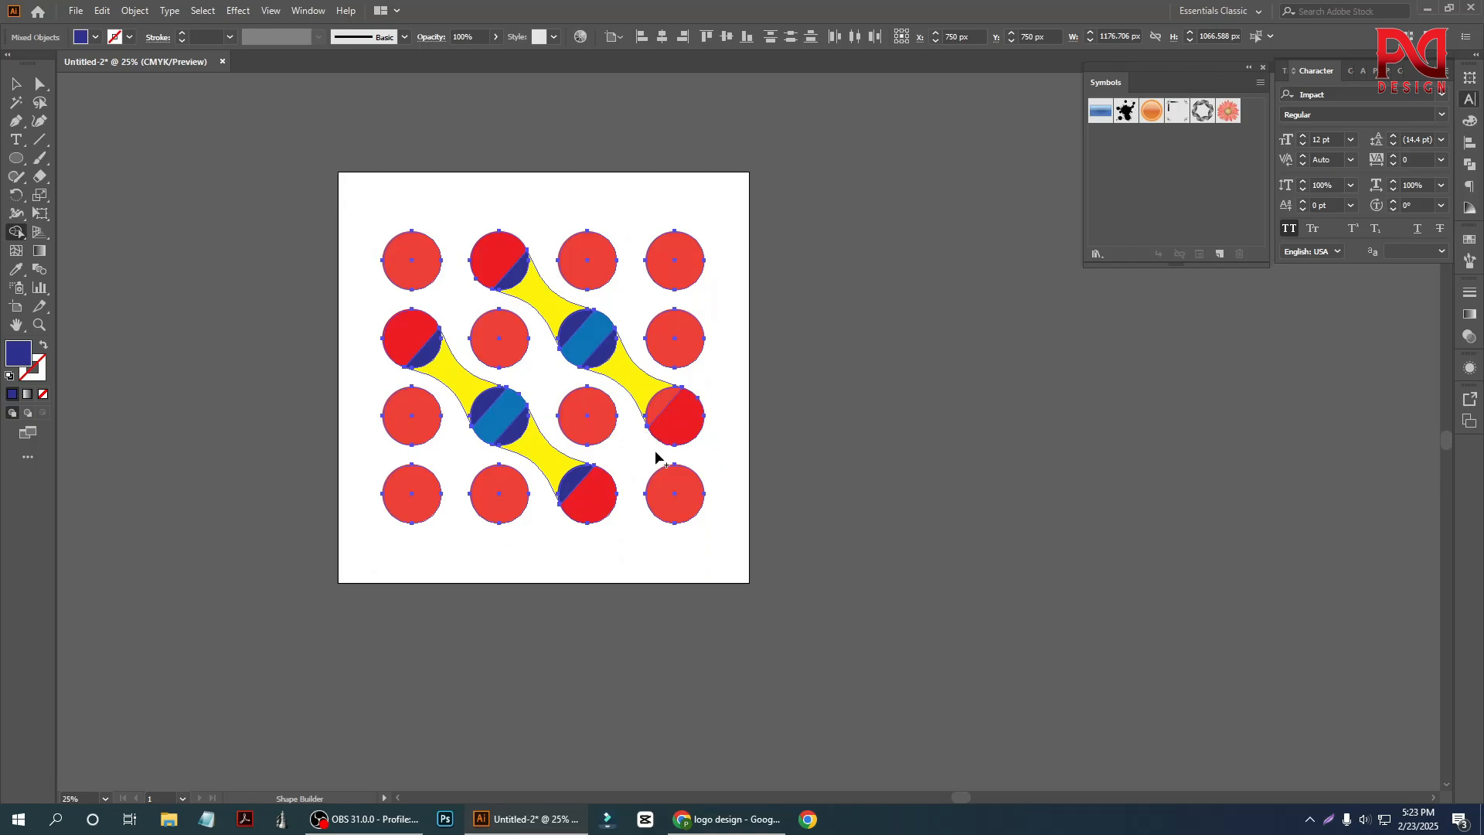
scroll(657, 429, "up", 1)
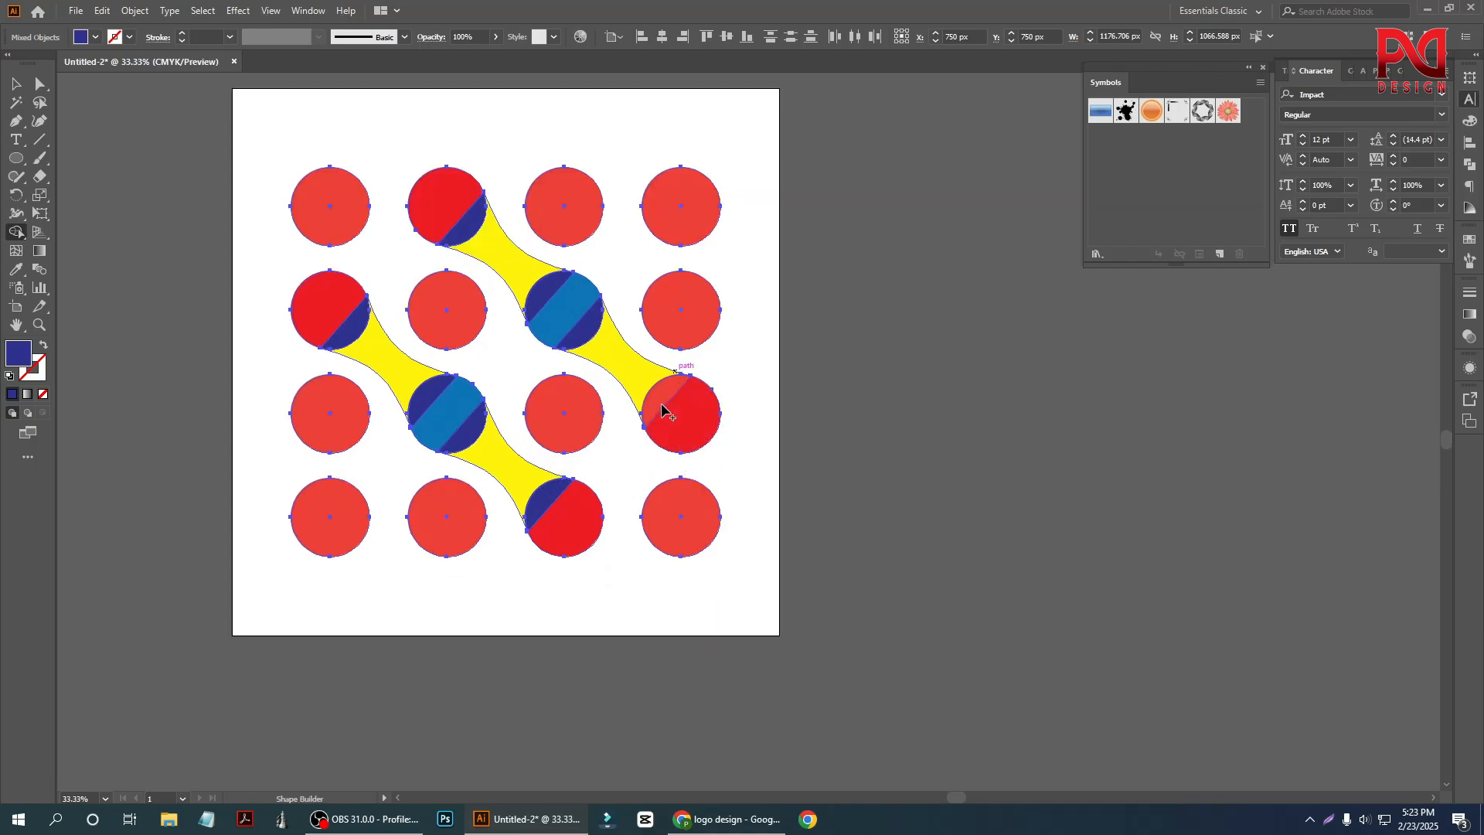
left_click(658, 417)
scroll(601, 470, "down", 1)
Try to select all the plain circles by their red fill with the Magic Wand, and clear the selection.
left_click(16, 83)
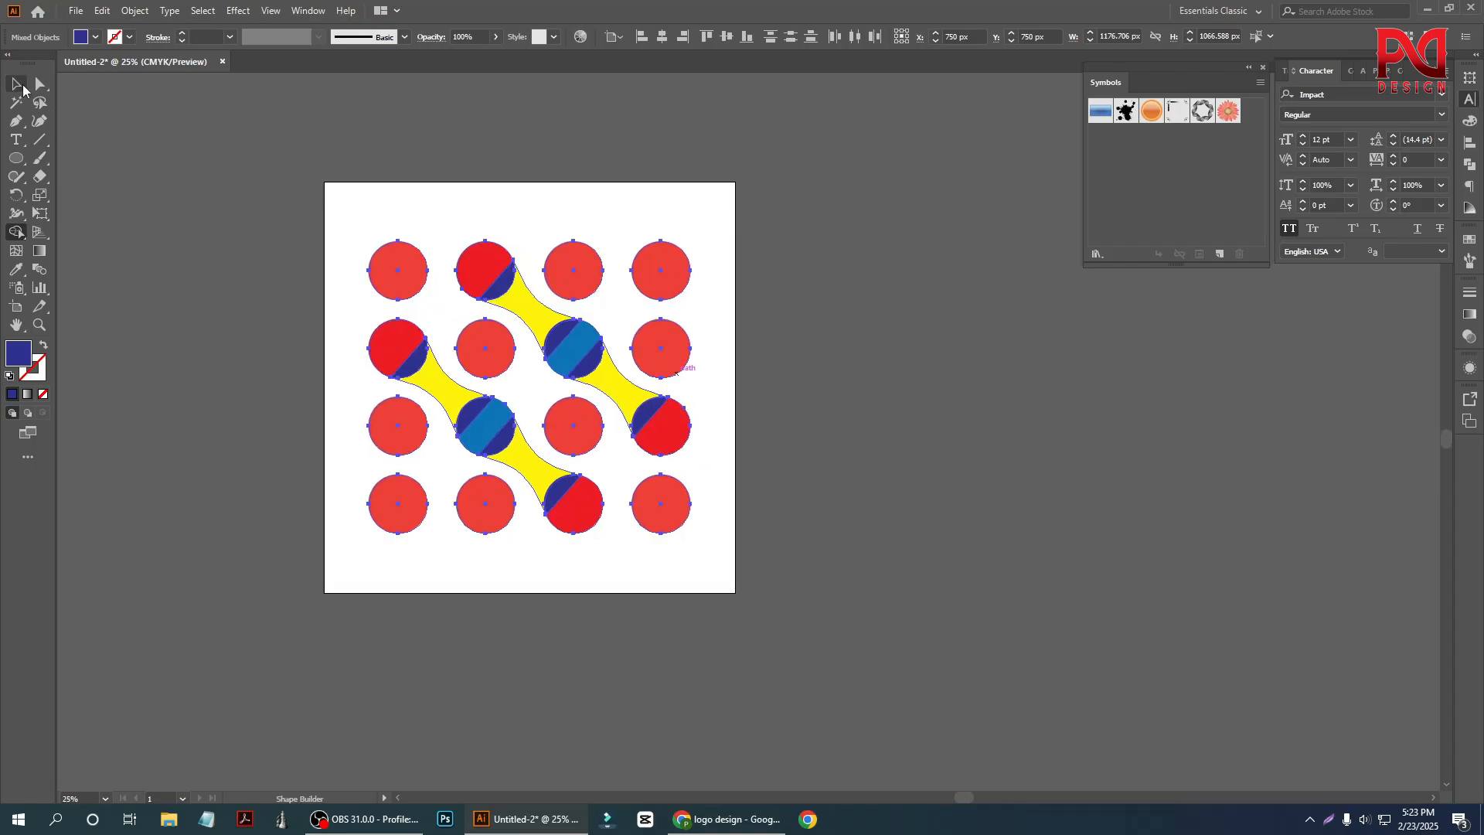
left_click(257, 364)
left_click(406, 276)
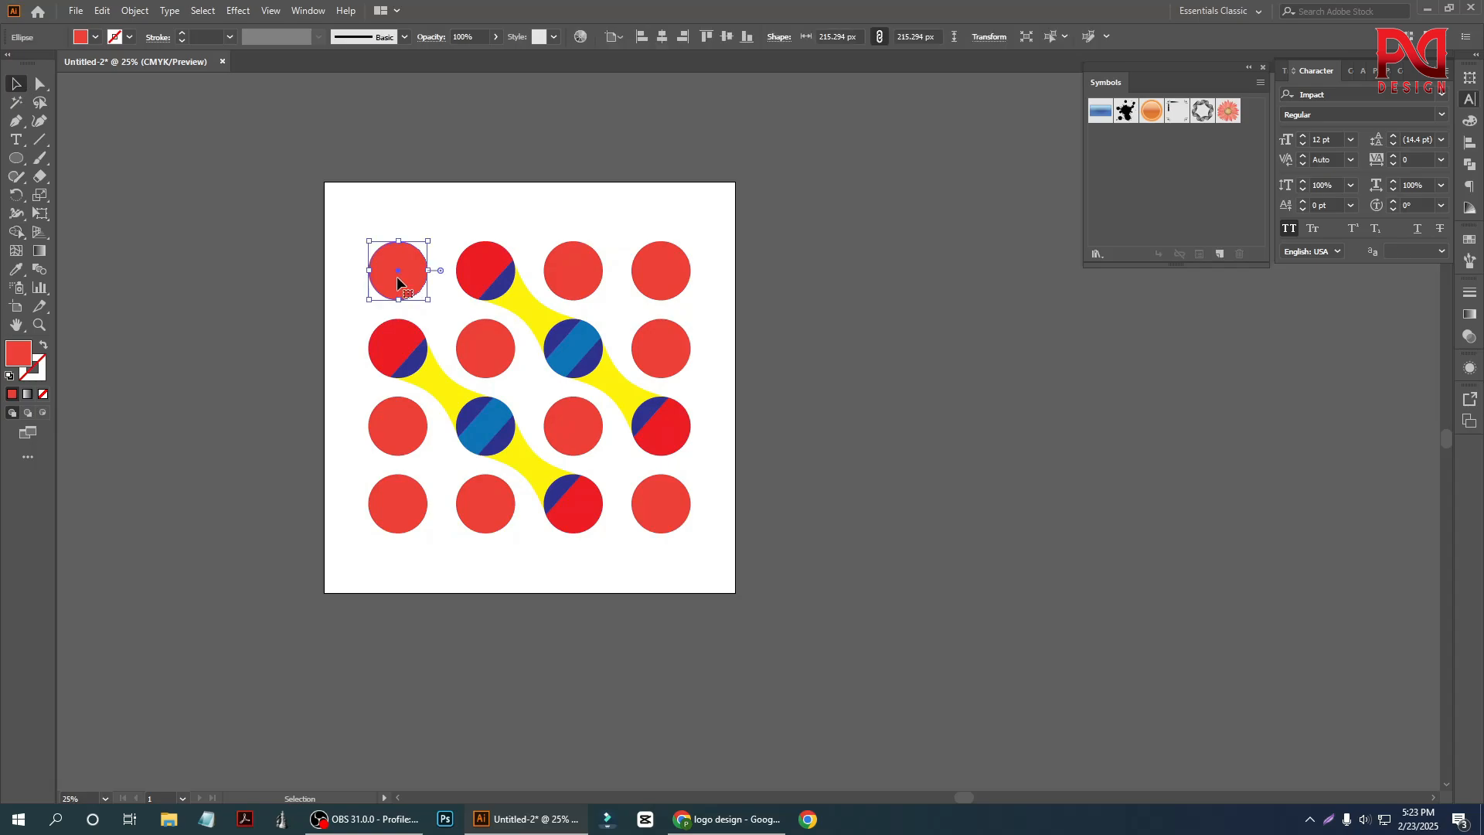
left_click(321, 246)
key("y")
left_click(406, 276)
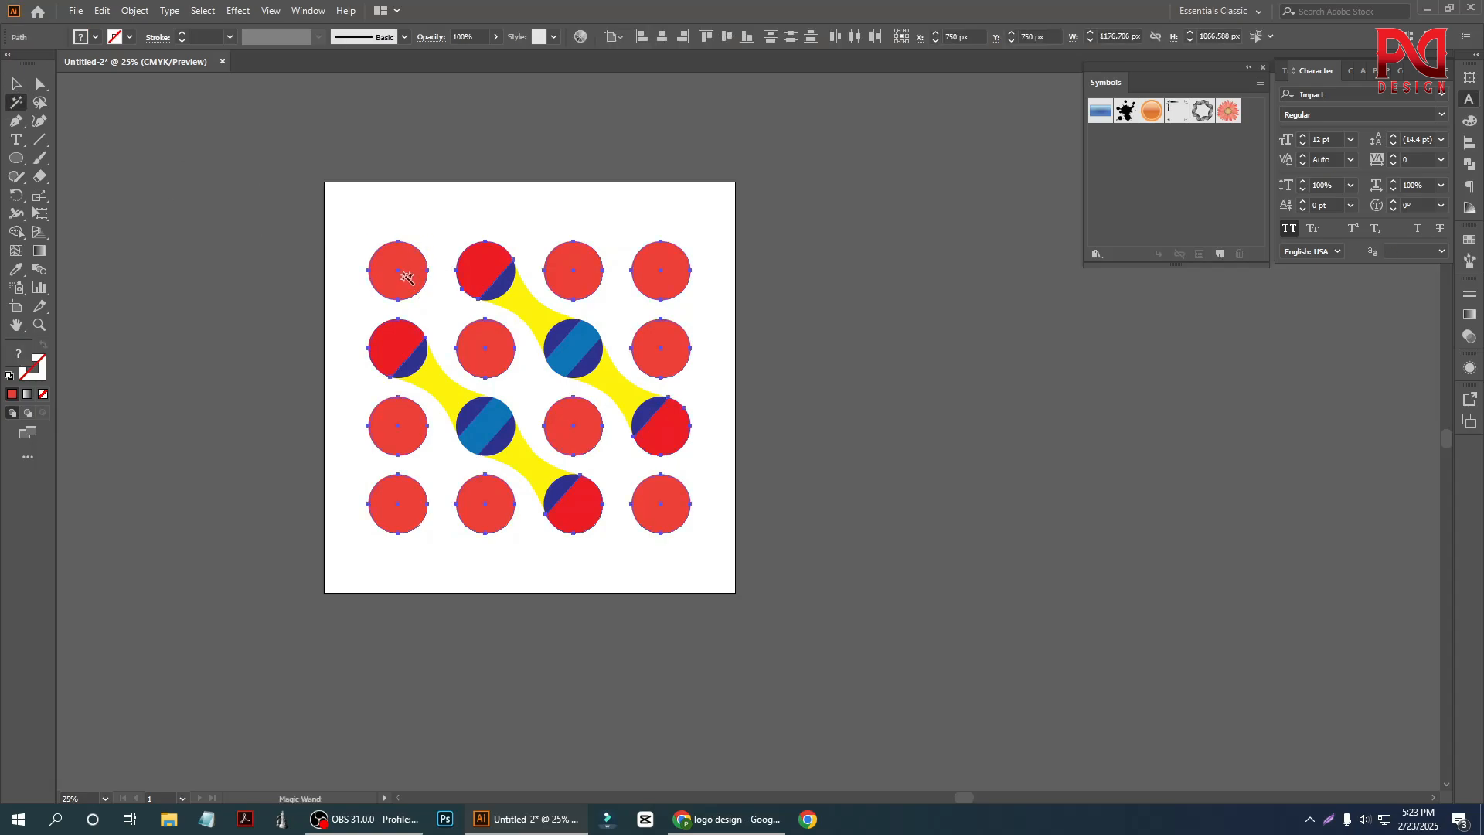
left_click(17, 83)
left_click(199, 248)
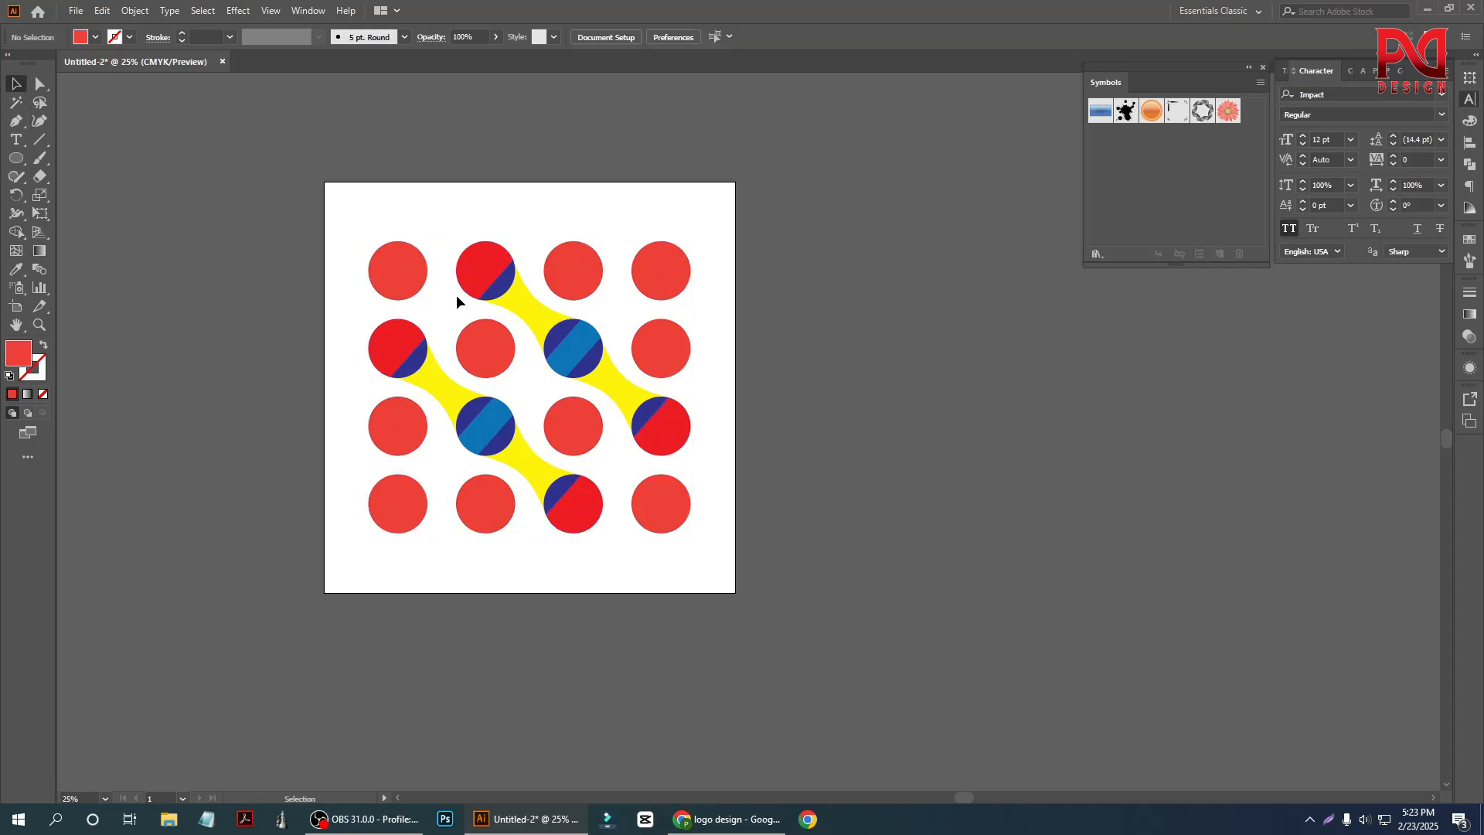
scroll(406, 277, "up", 1)
left_click(400, 265)
left_click(629, 267, "shift")
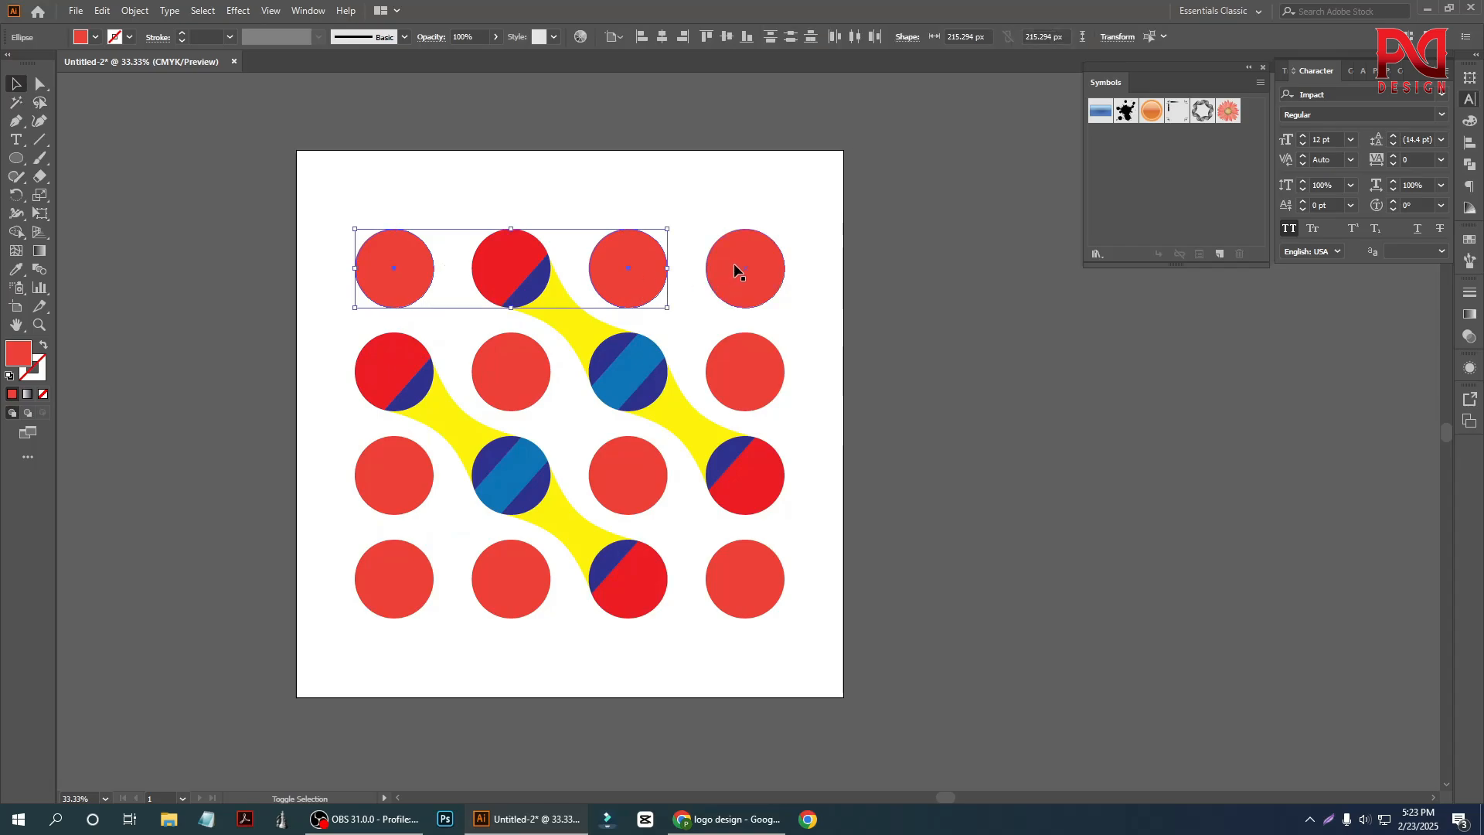
left_click(736, 268, "shift")
left_click(487, 369, "shift")
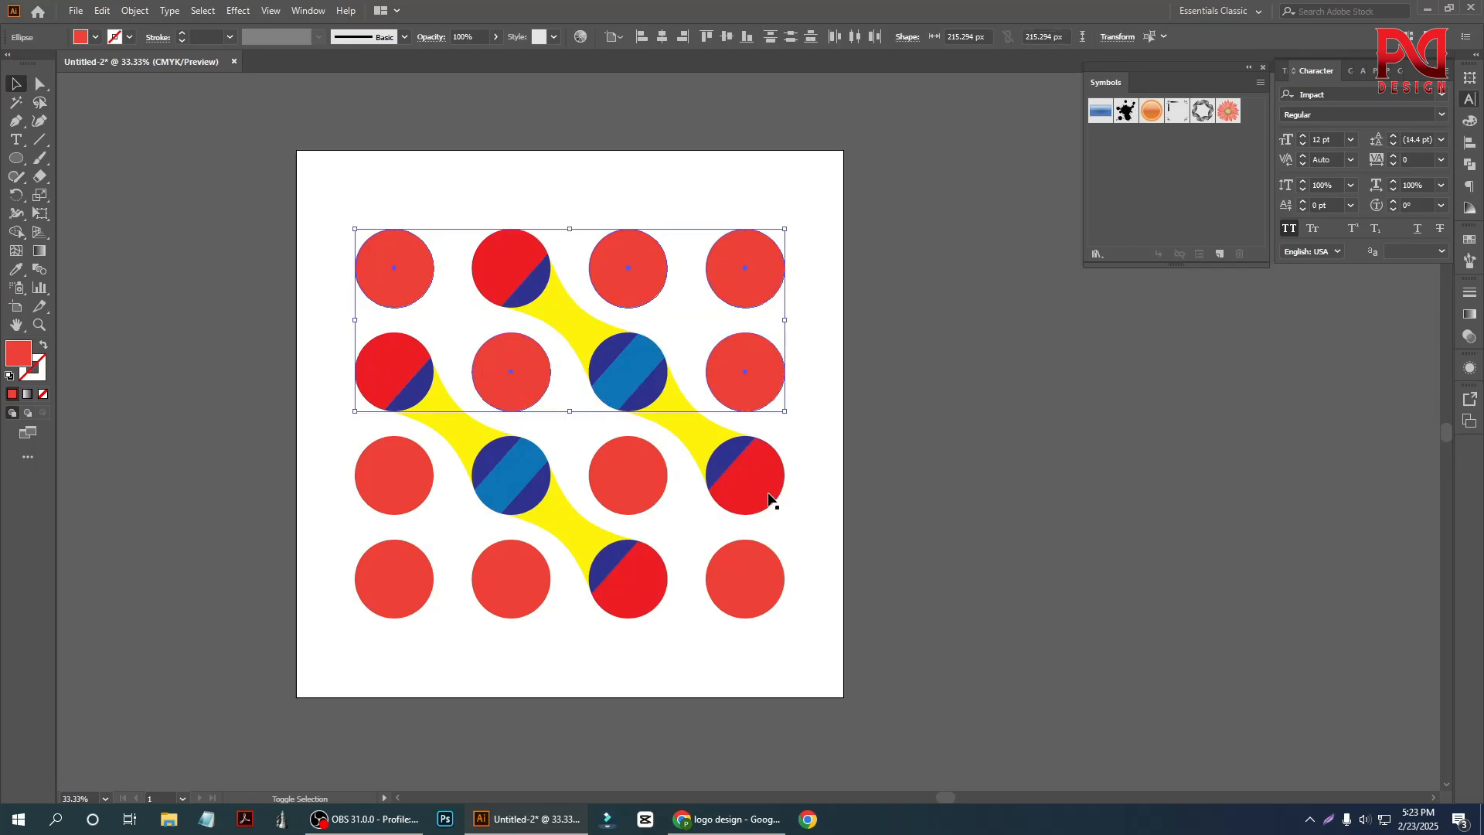
left_click(771, 499, "shift")
left_click(863, 489)
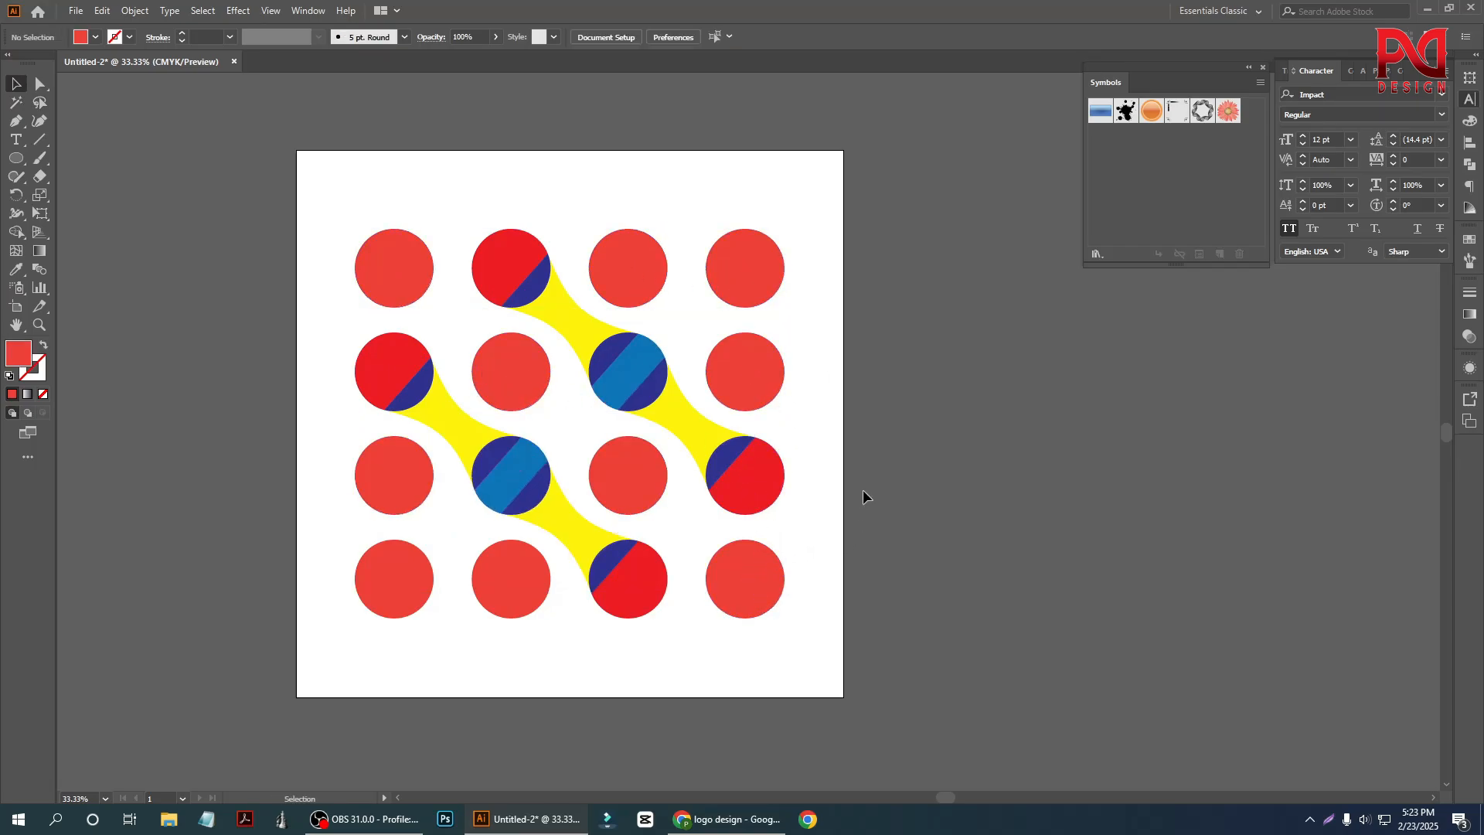
Try to select the plain circles outside the two diagonals one by one, and undo the selection.
scroll(863, 489, "down", 1)
left_click(756, 246)
left_click(754, 312, "shift")
left_click(623, 210, "shift")
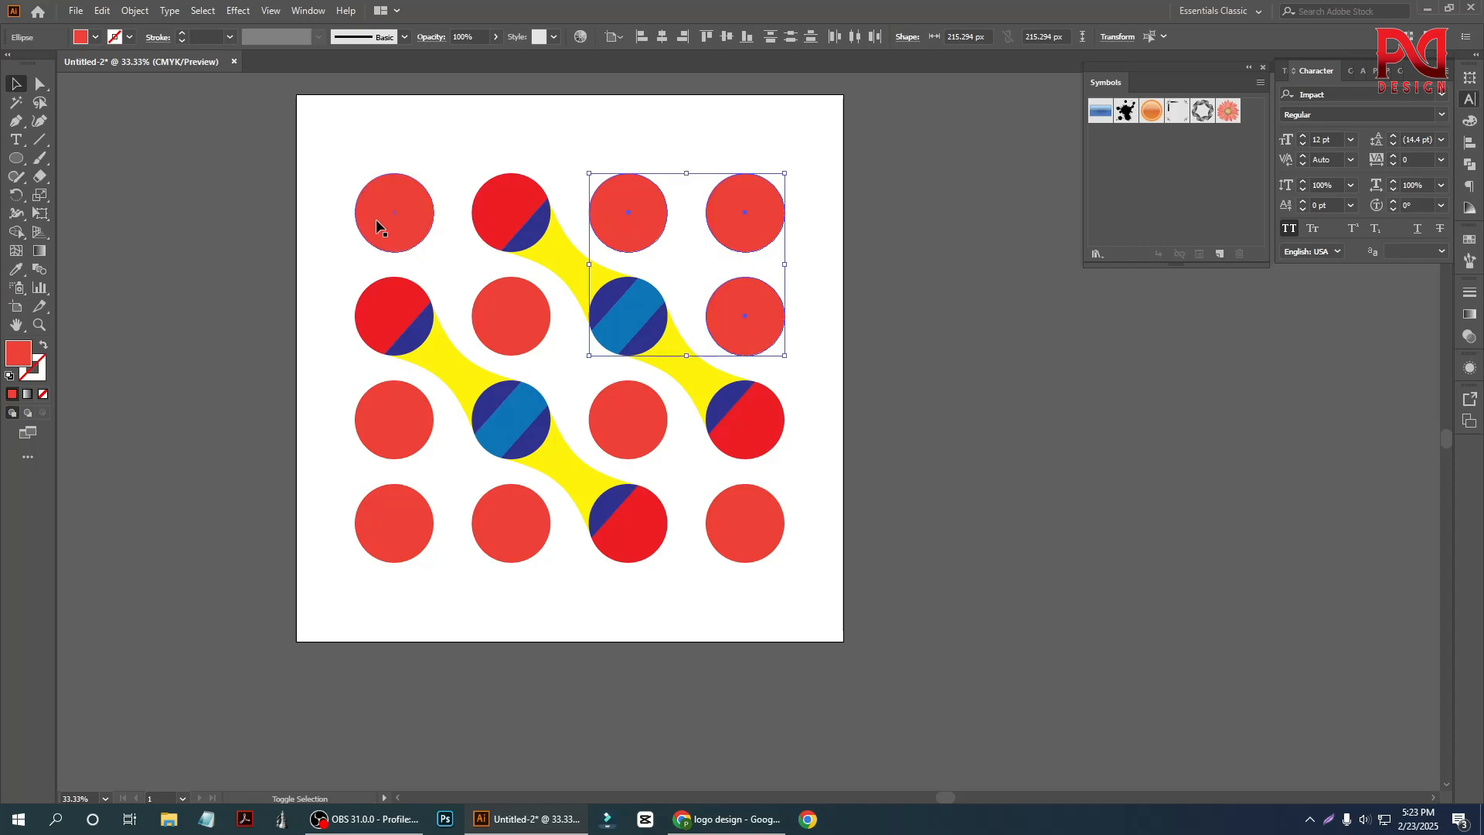
left_click(376, 221, "shift")
left_click(397, 420, "shift")
left_click(569, 449, "shift")
left_click(617, 428, "shift")
left_click(414, 532, "shift")
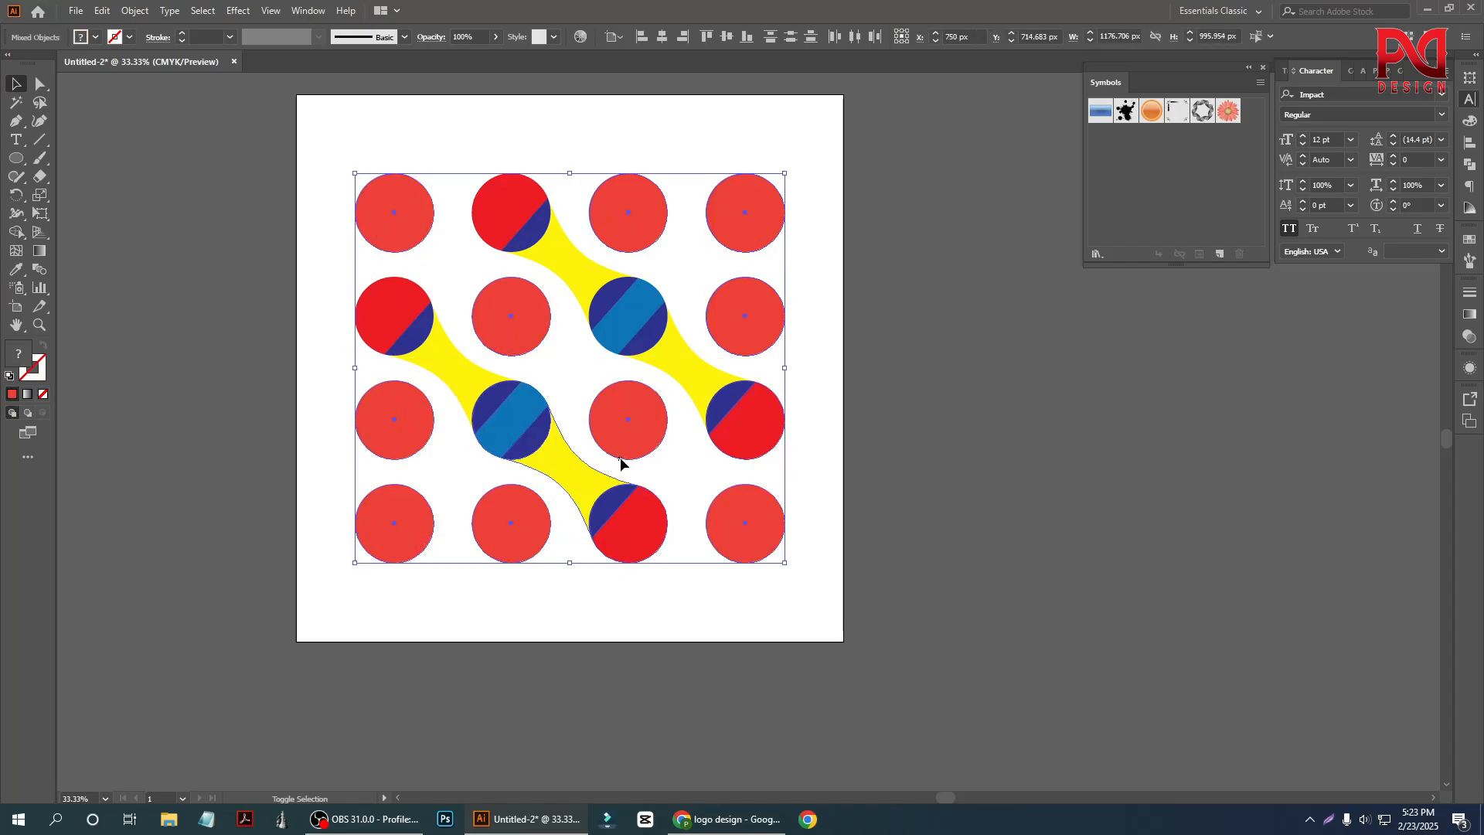
key("ctrl+z")
key("ctrl+z")
key("ctrl+z")
key("ctrl+z")
left_click(739, 536, "shift")
key("ctrl+z")
key("ctrl+z")
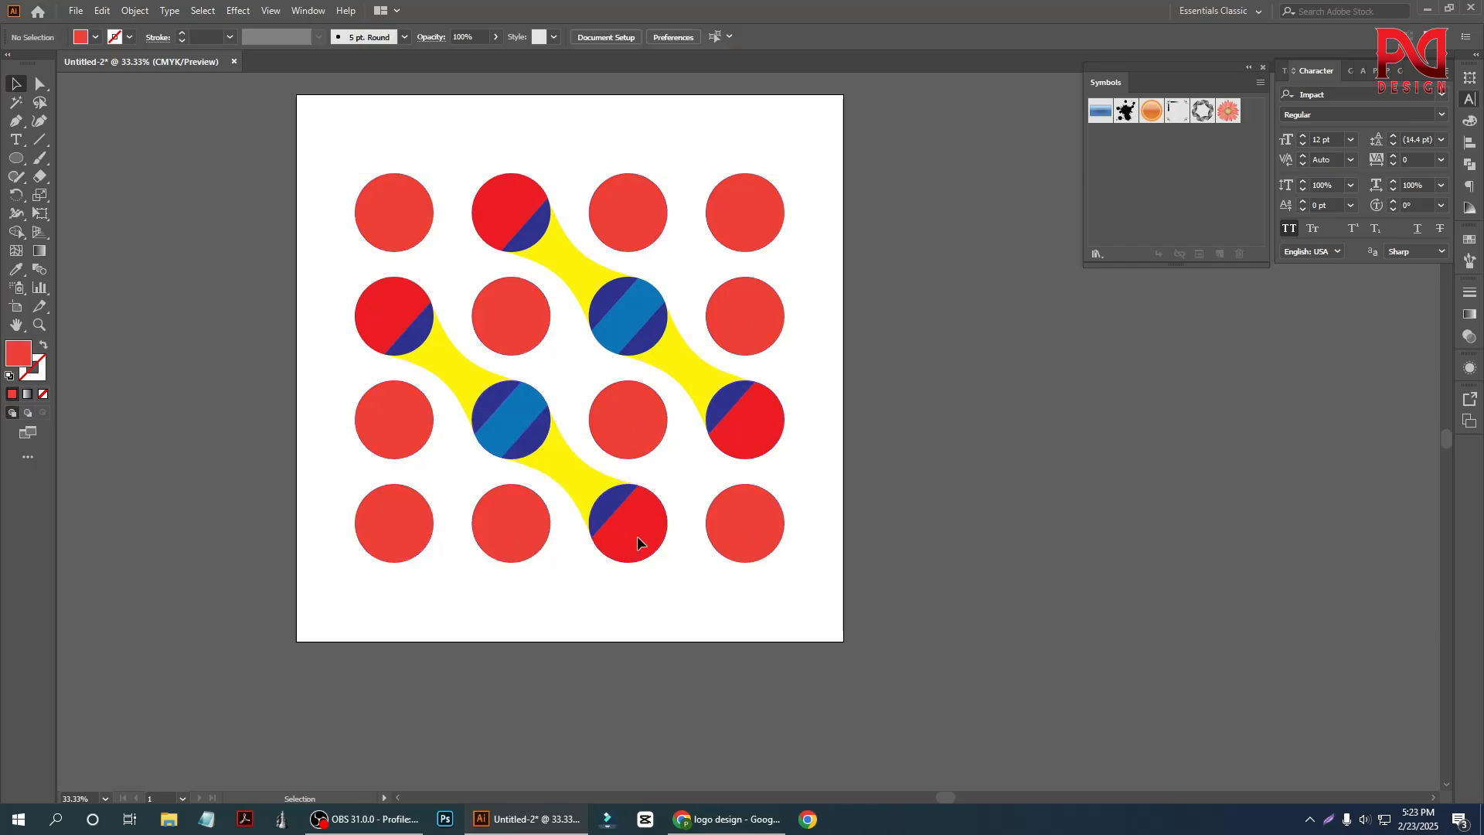
right_click(651, 433)
left_click(700, 560)
left_click(893, 554)
Select the ten plain circles outside the two diagonals and recolour them, trying red and black before settling on dark grey.
left_click(43, 85)
left_click(394, 229)
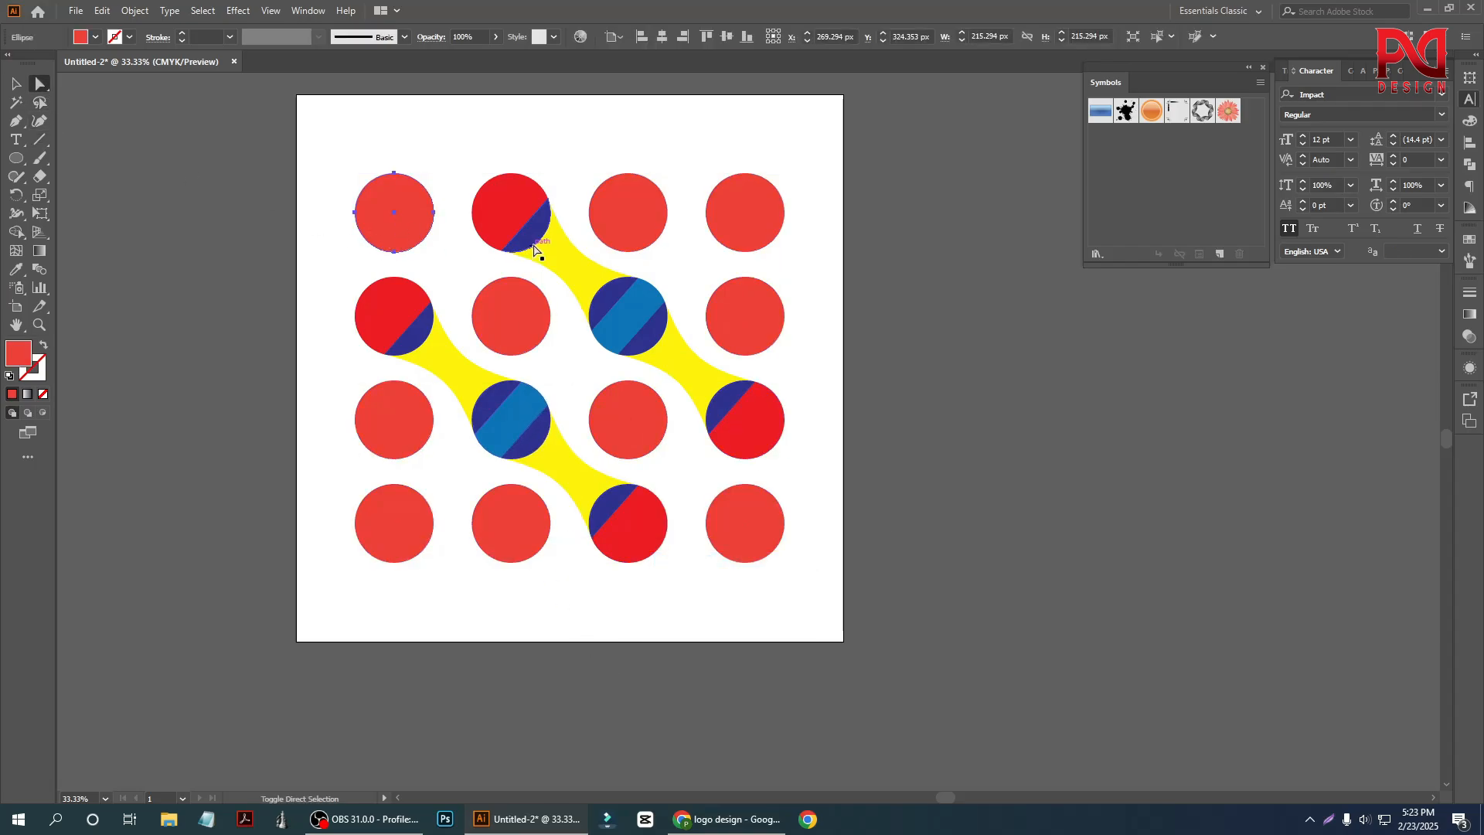
left_click(505, 313, "shift")
left_click(618, 234, "shift")
left_click(747, 220, "shift")
left_click(726, 326, "shift")
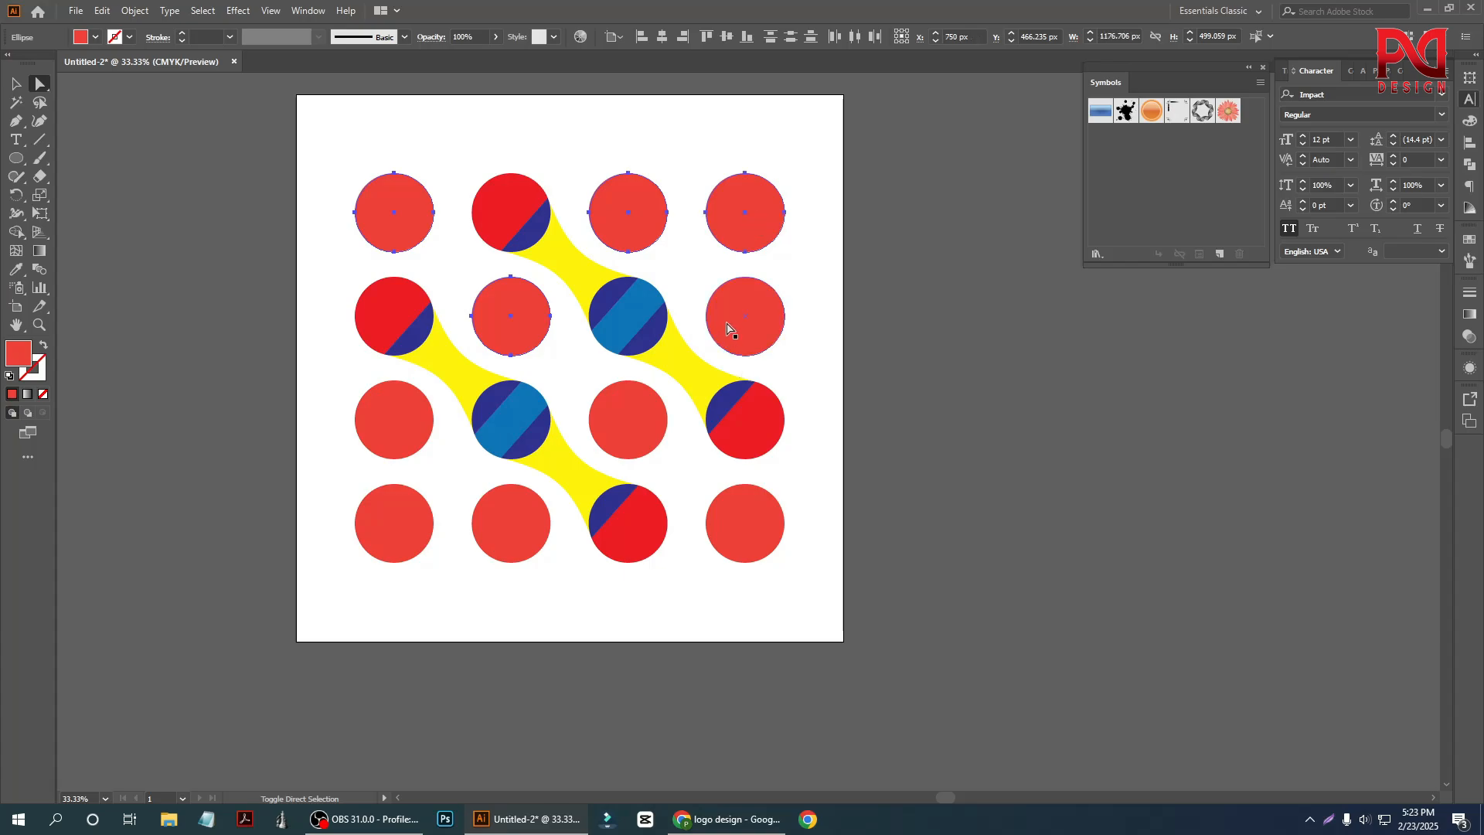
left_click(743, 499, "shift")
left_click(646, 413, "shift")
left_click(490, 521, "shift")
left_click(402, 522, "shift")
left_click(403, 439, "shift")
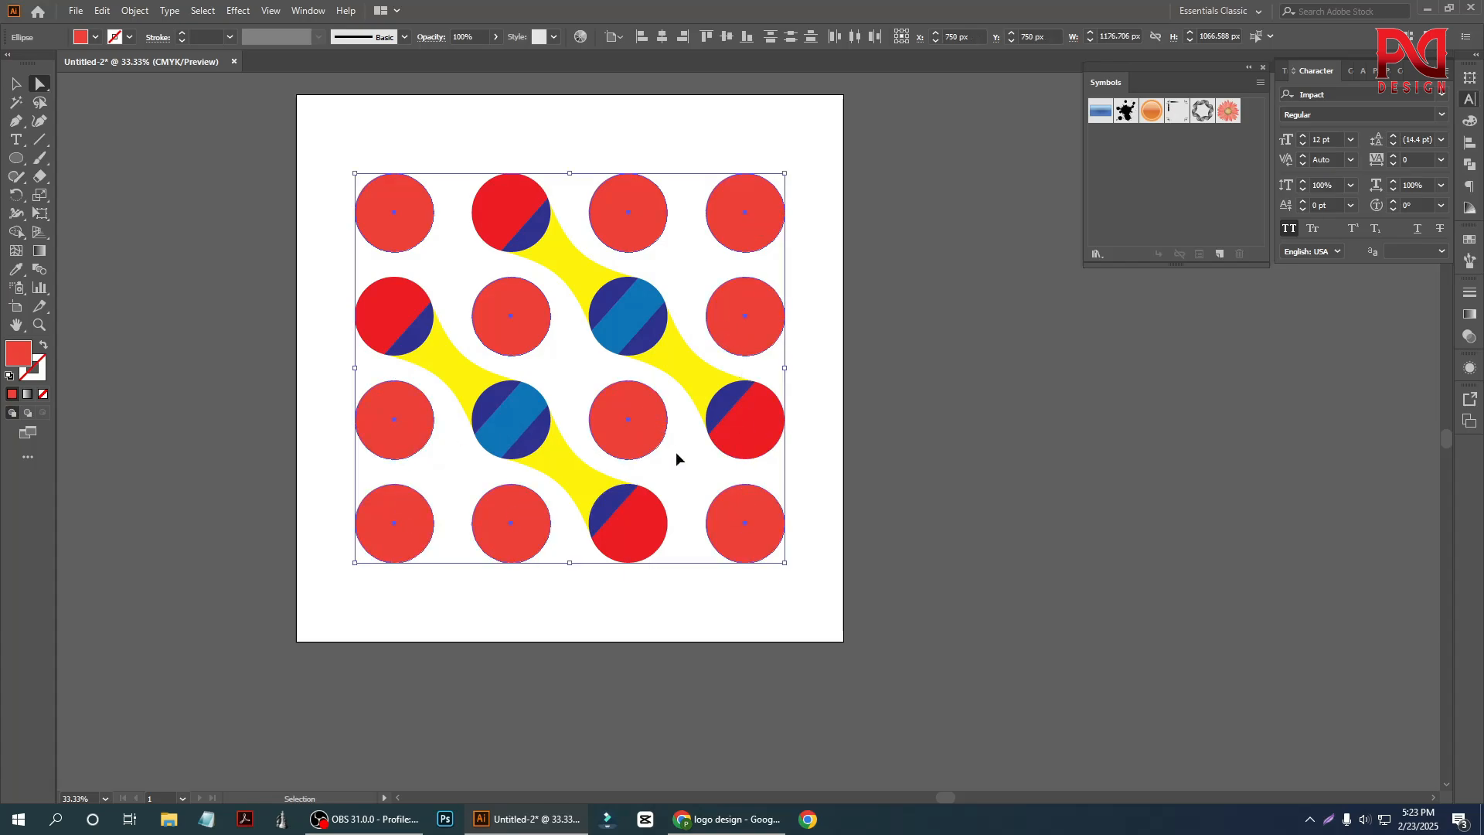
key("ctrl+g")
left_click(860, 430)
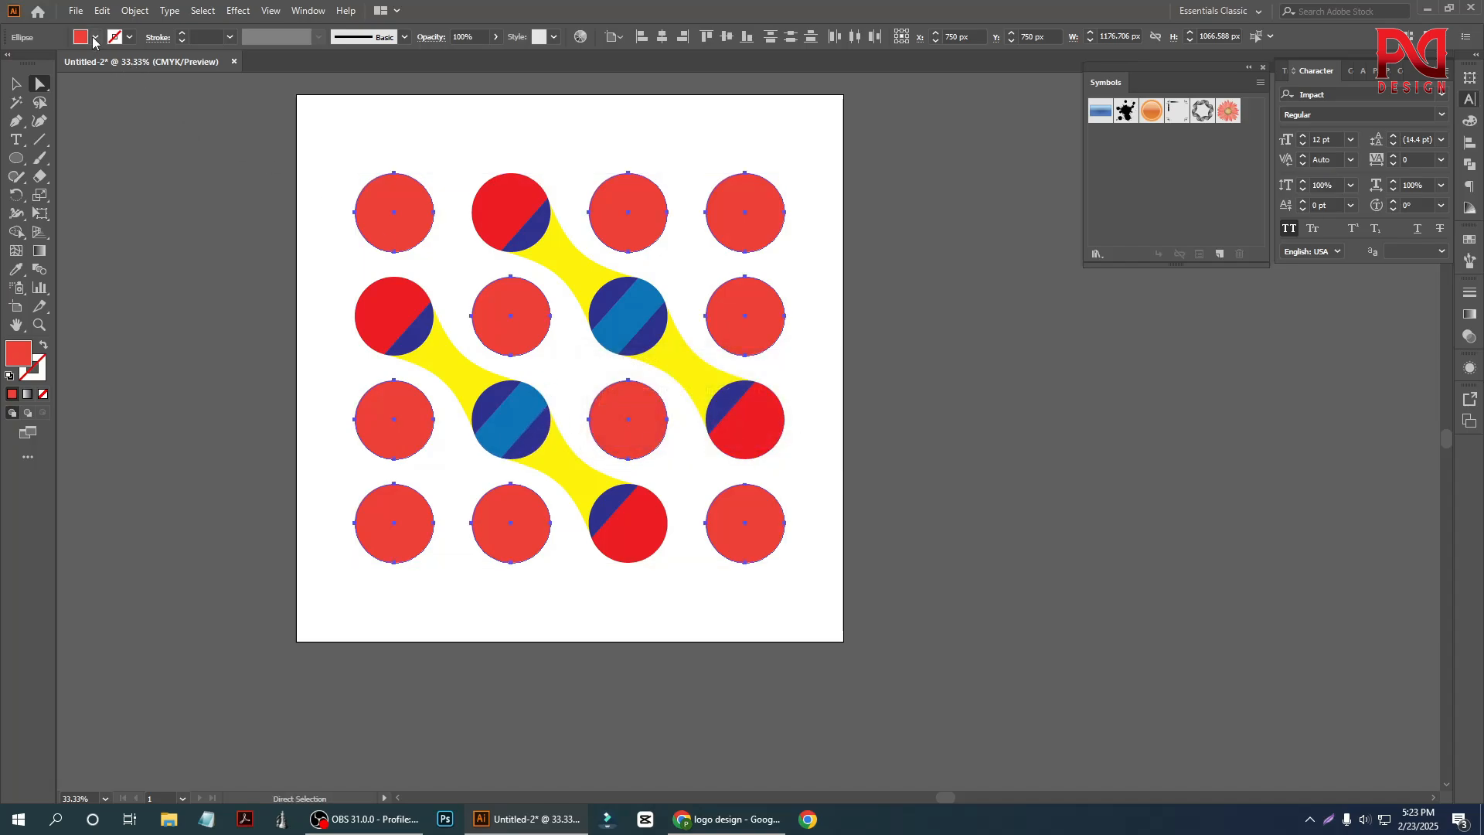
left_click(93, 39)
left_click(54, 64)
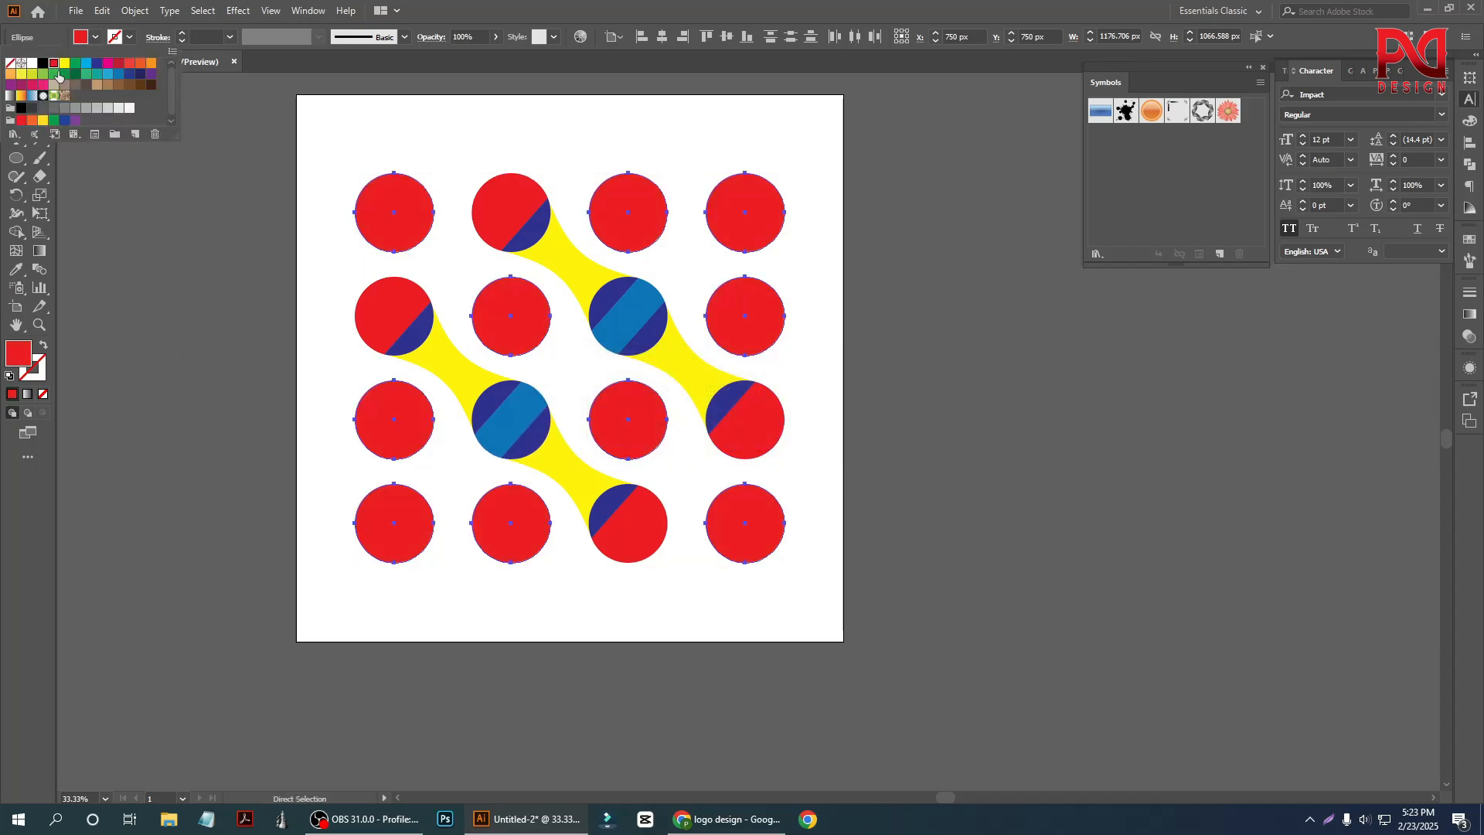
left_click(43, 62)
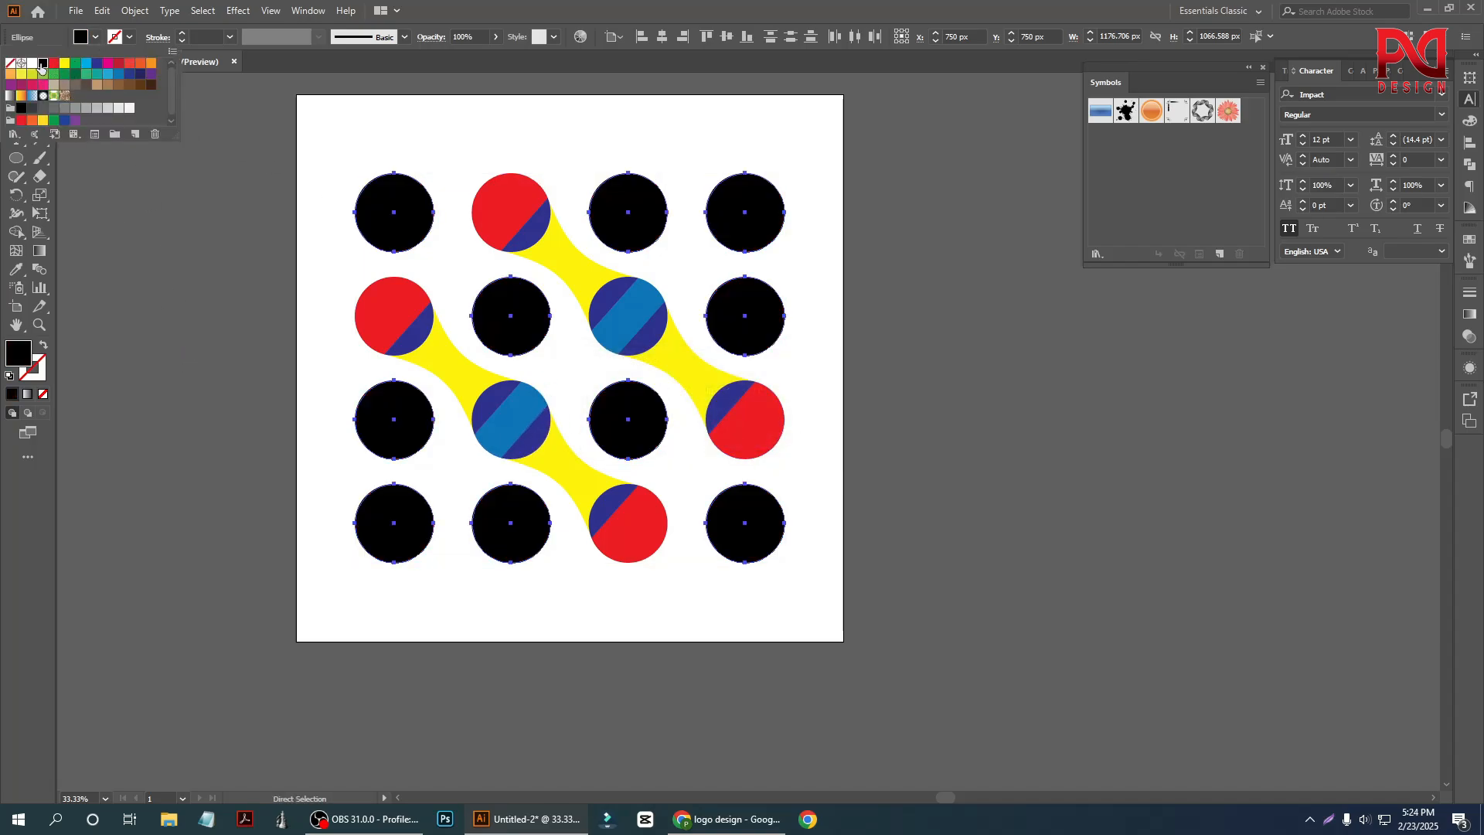
left_click(31, 108)
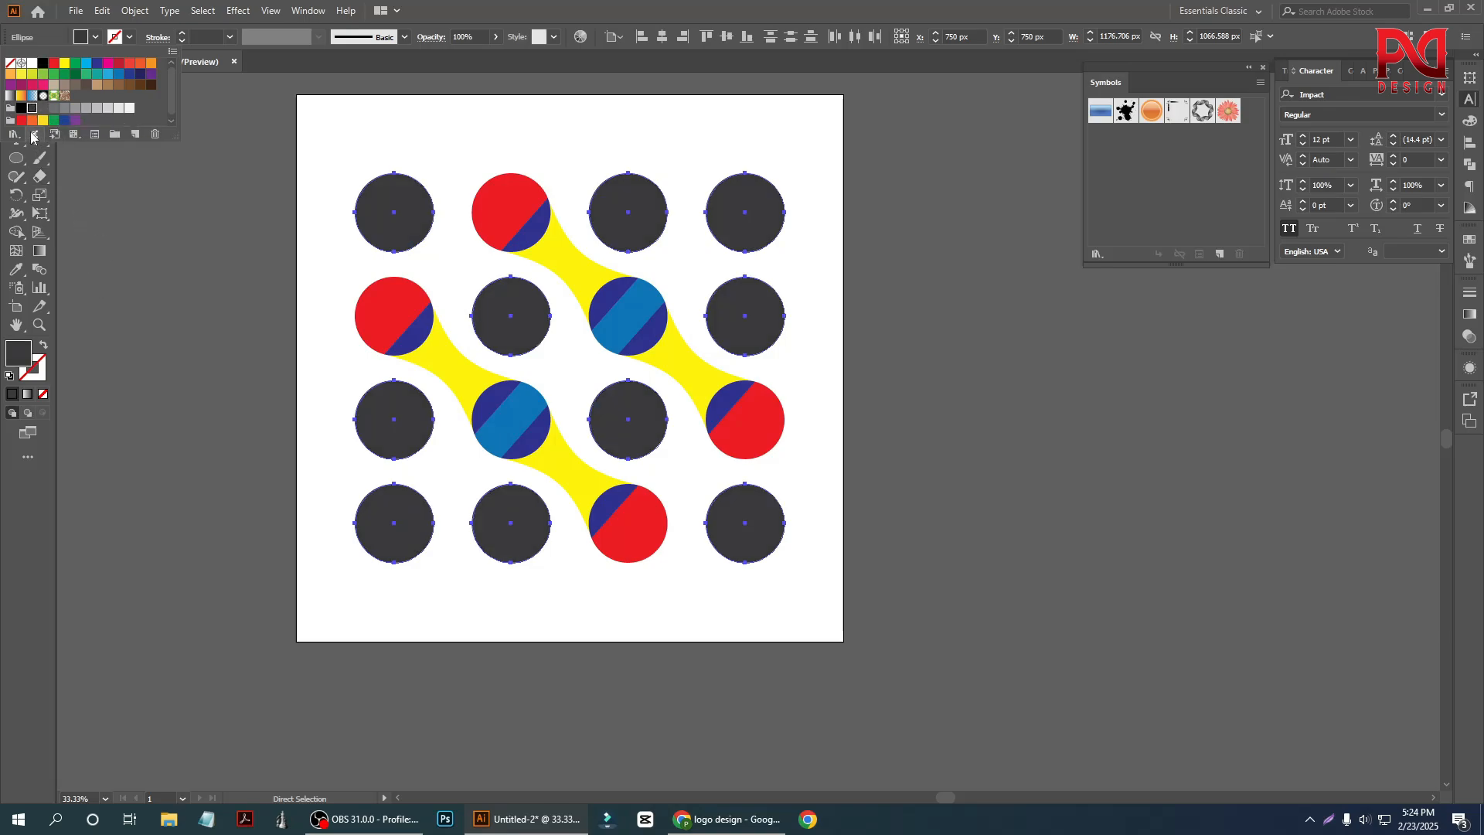
left_click(20, 201)
left_click(19, 88)
left_click(170, 295)
Select the whole artwork and group it.
scroll(507, 453, "down", 1)
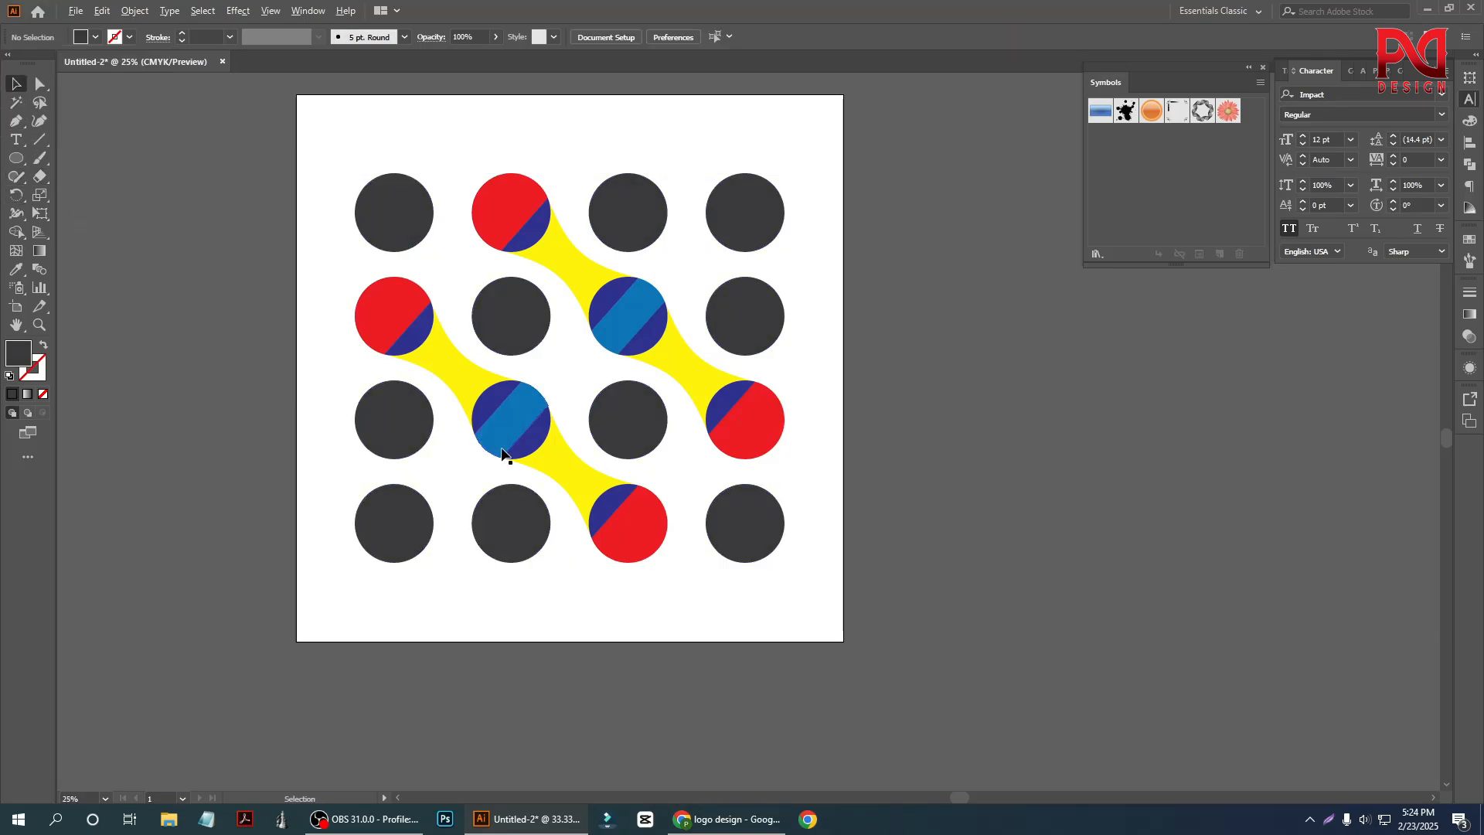
scroll(585, 481, "up", 1)
scroll(533, 464, "up", 1)
scroll(510, 471, "down", 1)
scroll(542, 475, "up", 1)
scroll(542, 480, "down", 1)
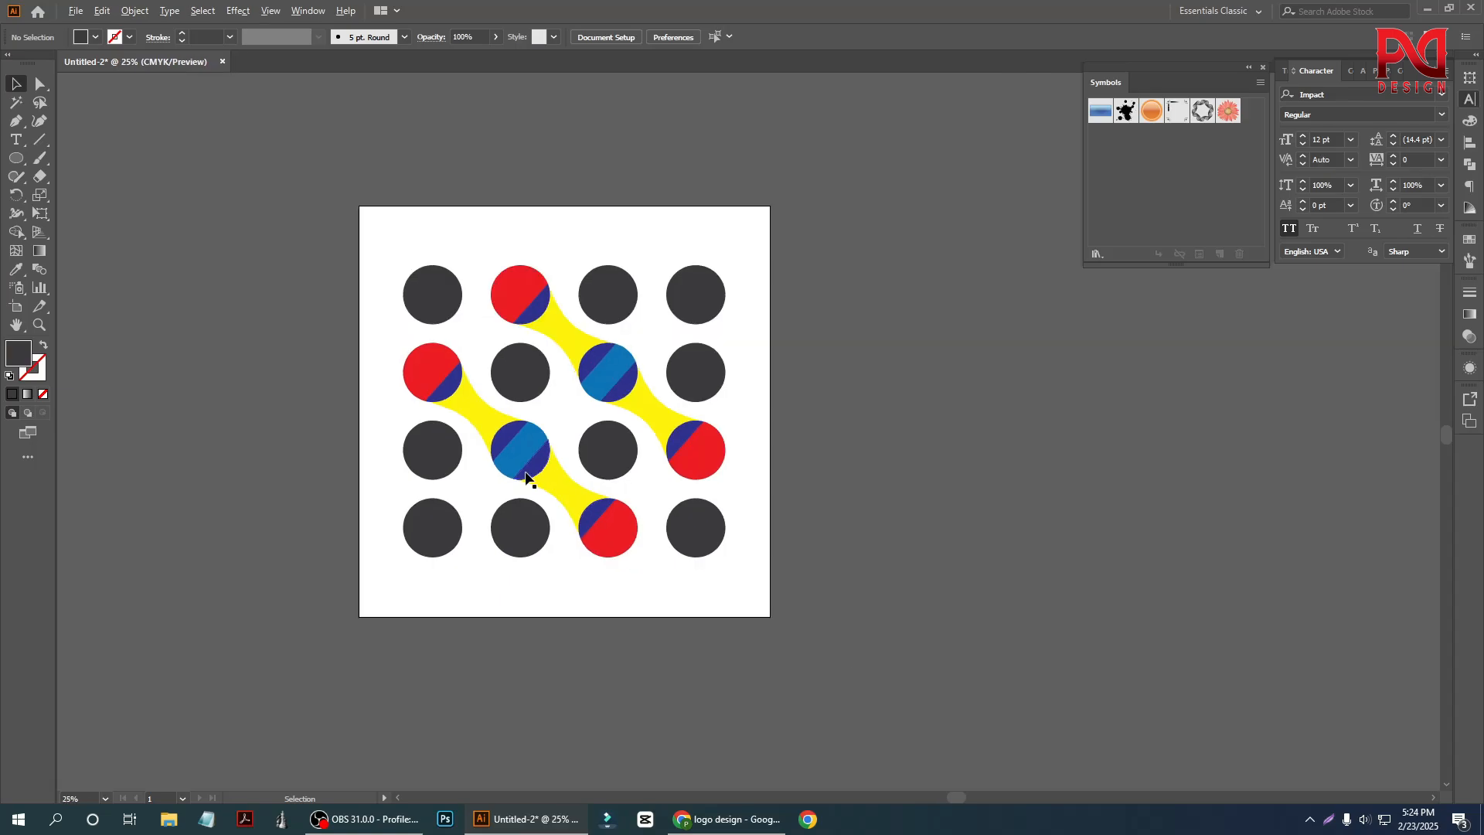
scroll(518, 483, "up", 1)
left_click_drag(308, 141, 822, 641)
left_click(698, 506)
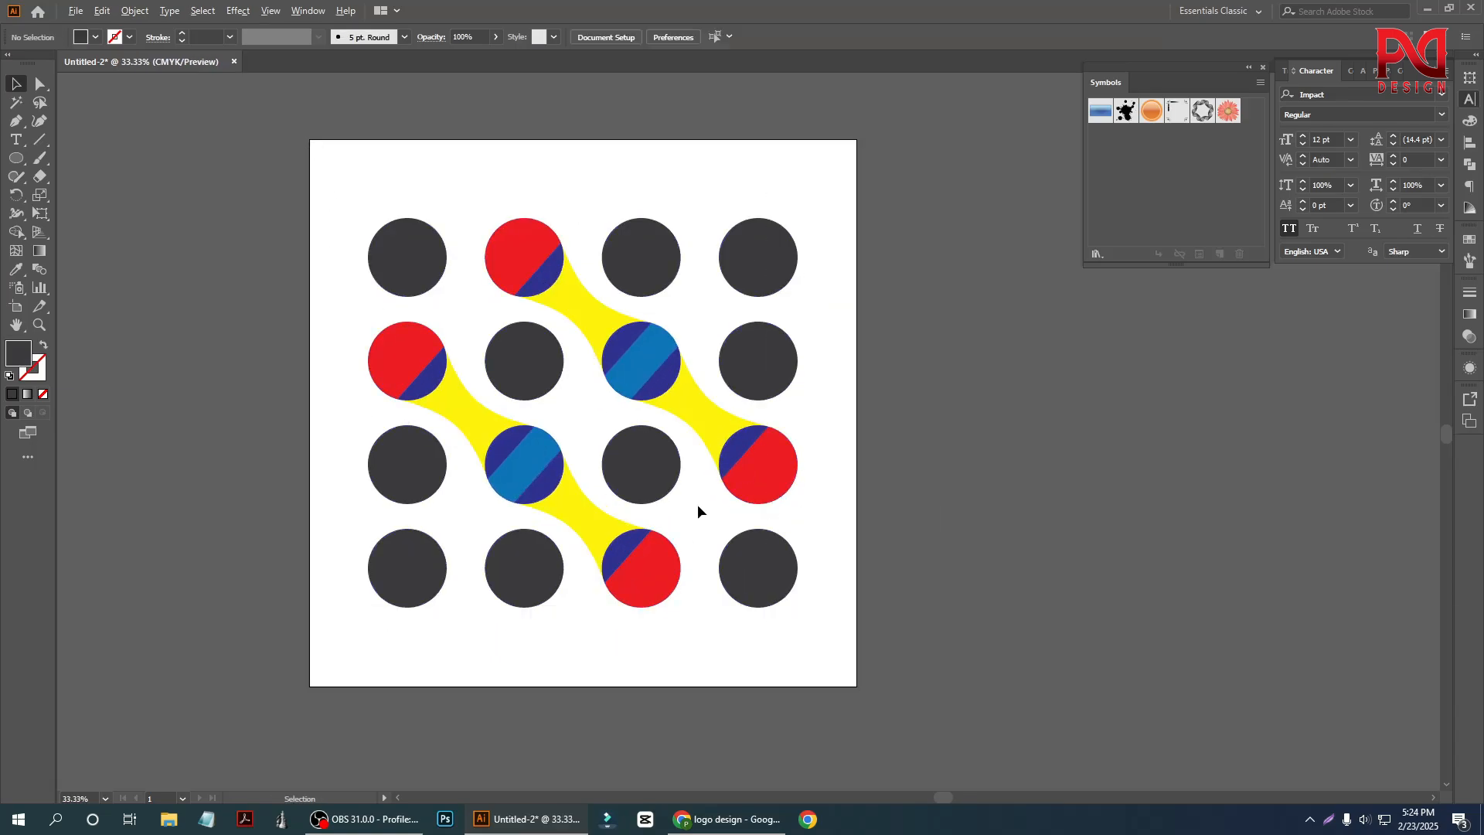
Move the grouped artwork off the artboard to the empty canvas on its right and clear the selection.
scroll(576, 511, "down", 3)
scroll(555, 524, "up", 2)
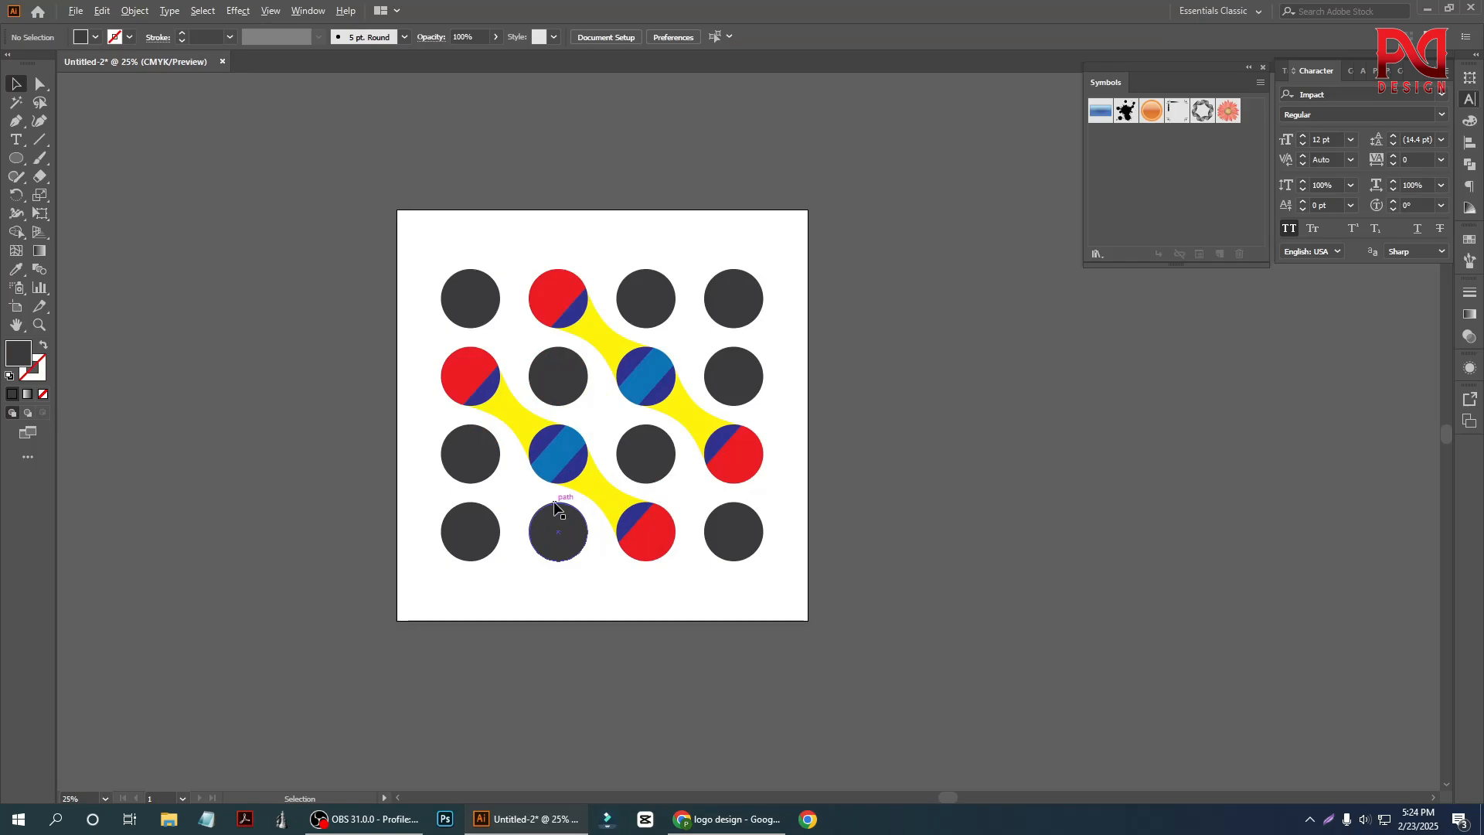
scroll(557, 520, "down", 1)
scroll(557, 510, "up", 1)
scroll(555, 505, "down", 1)
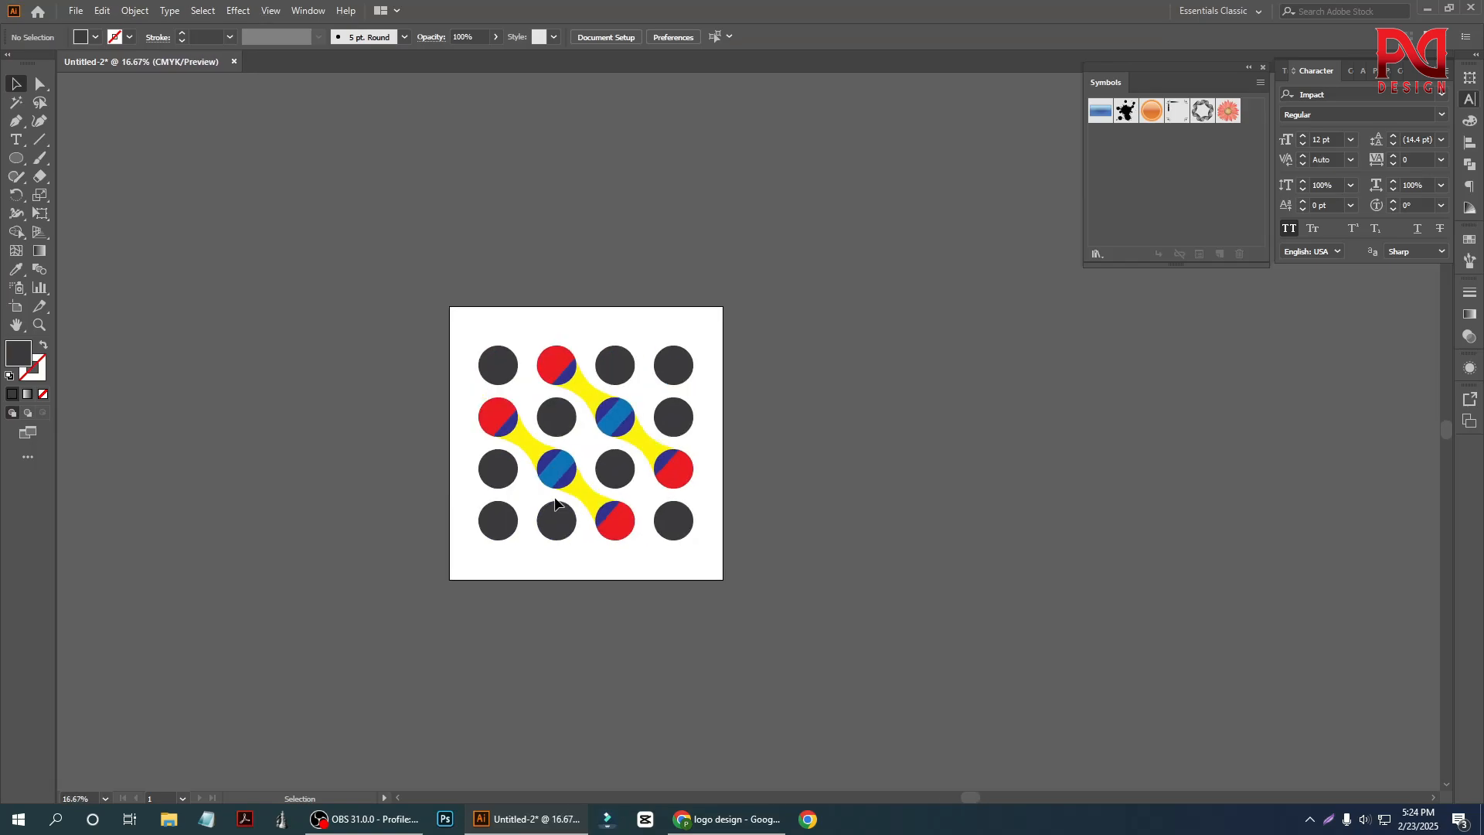
left_click_drag(574, 479, 890, 505)
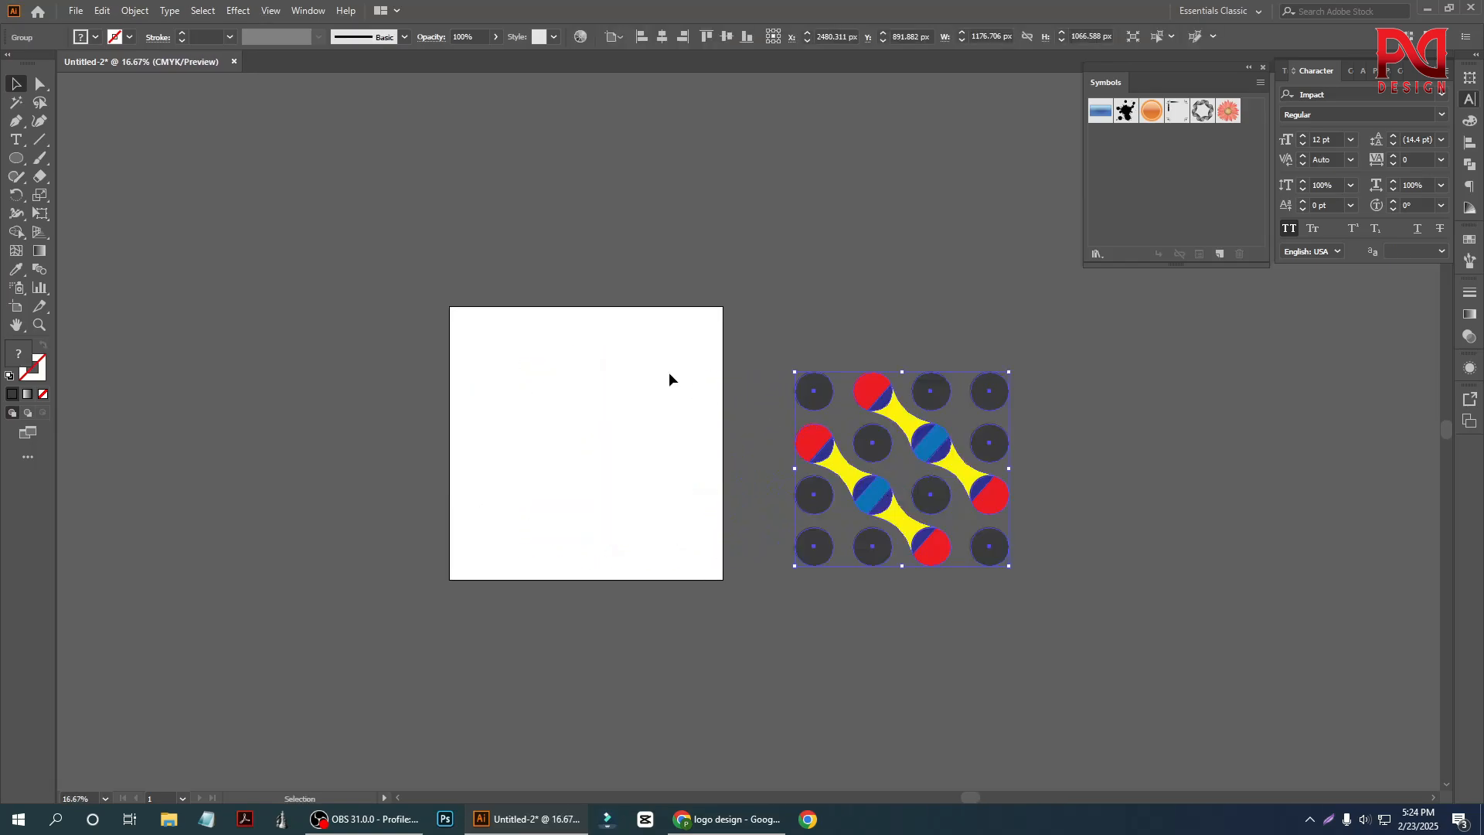
left_click(669, 373)
Look through the list of installed scripts for the textBlock script.
scroll(637, 433, "up", 1)
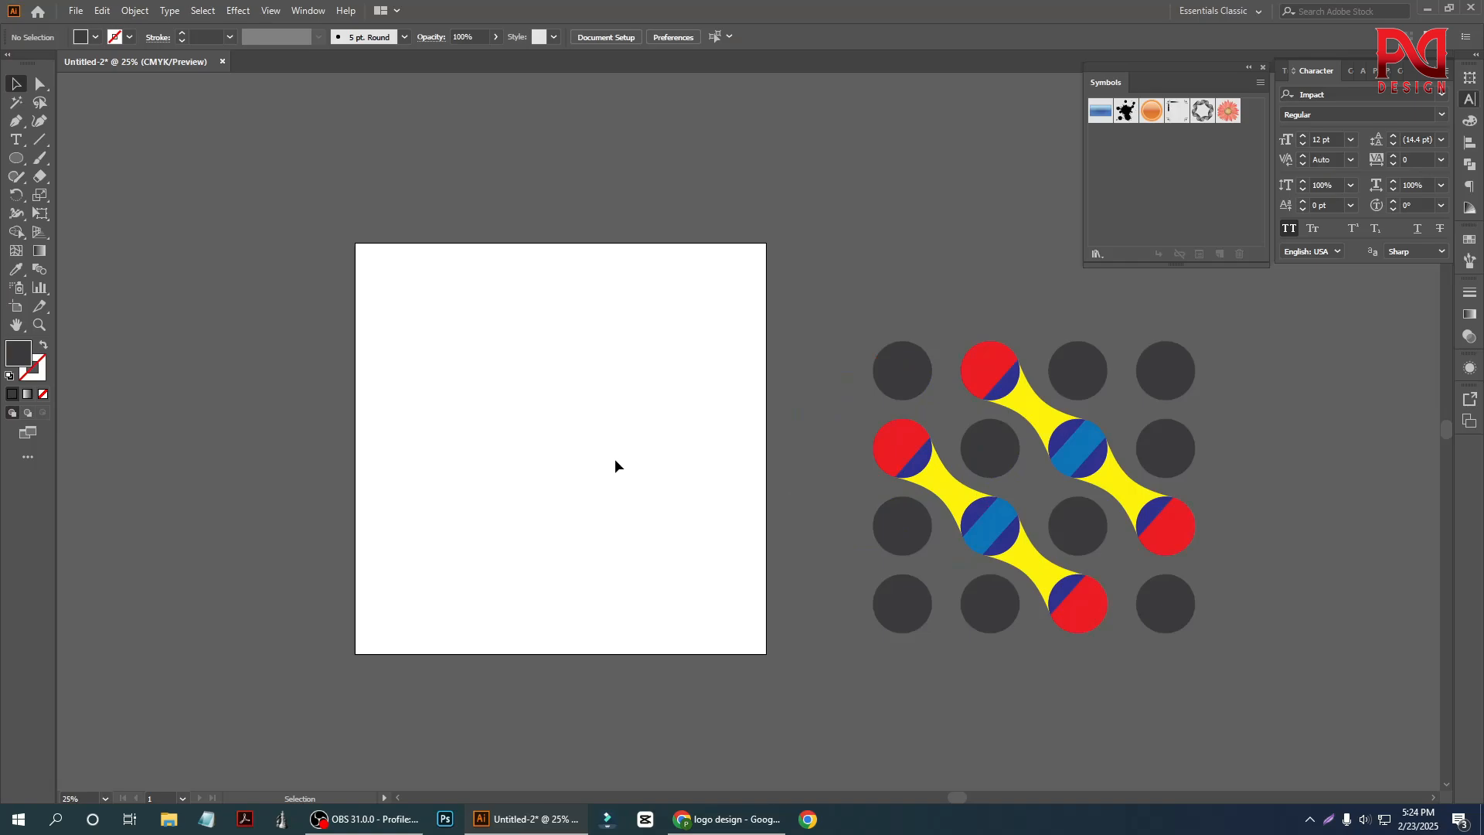
scroll(597, 482, "down", 1)
scroll(546, 486, "up", 1)
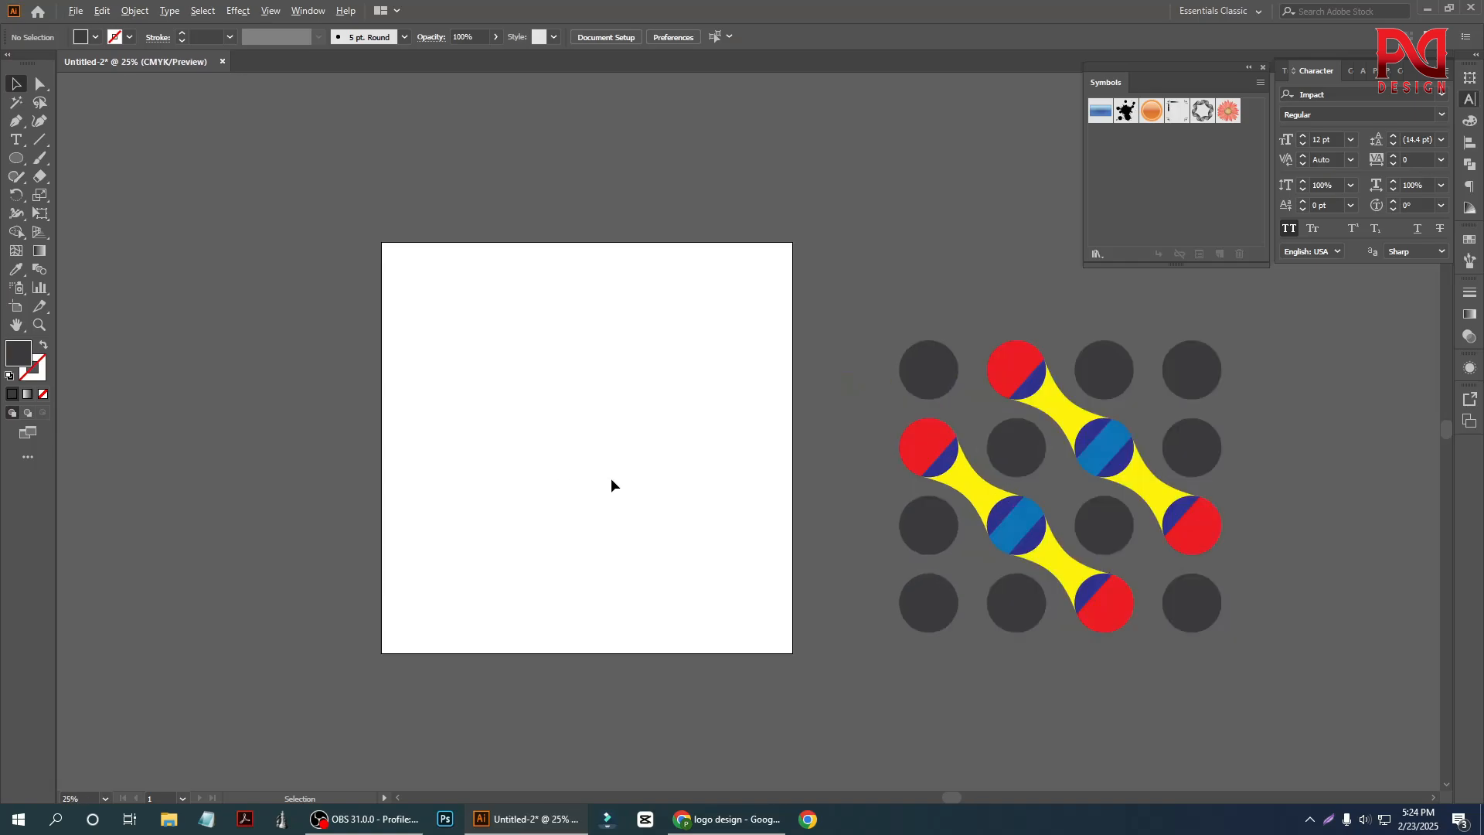
scroll(572, 489, "up", 1)
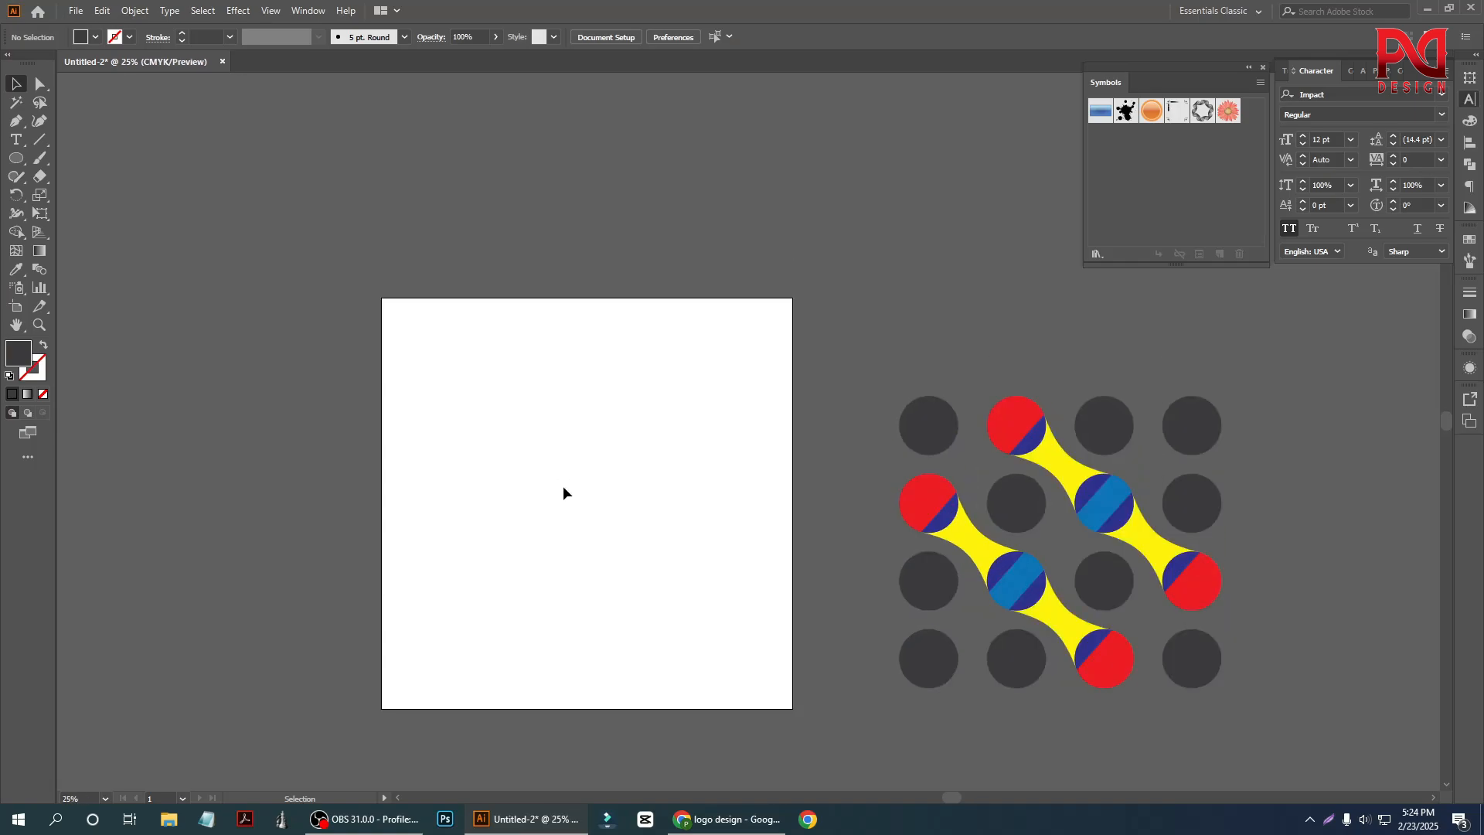
left_click(76, 12)
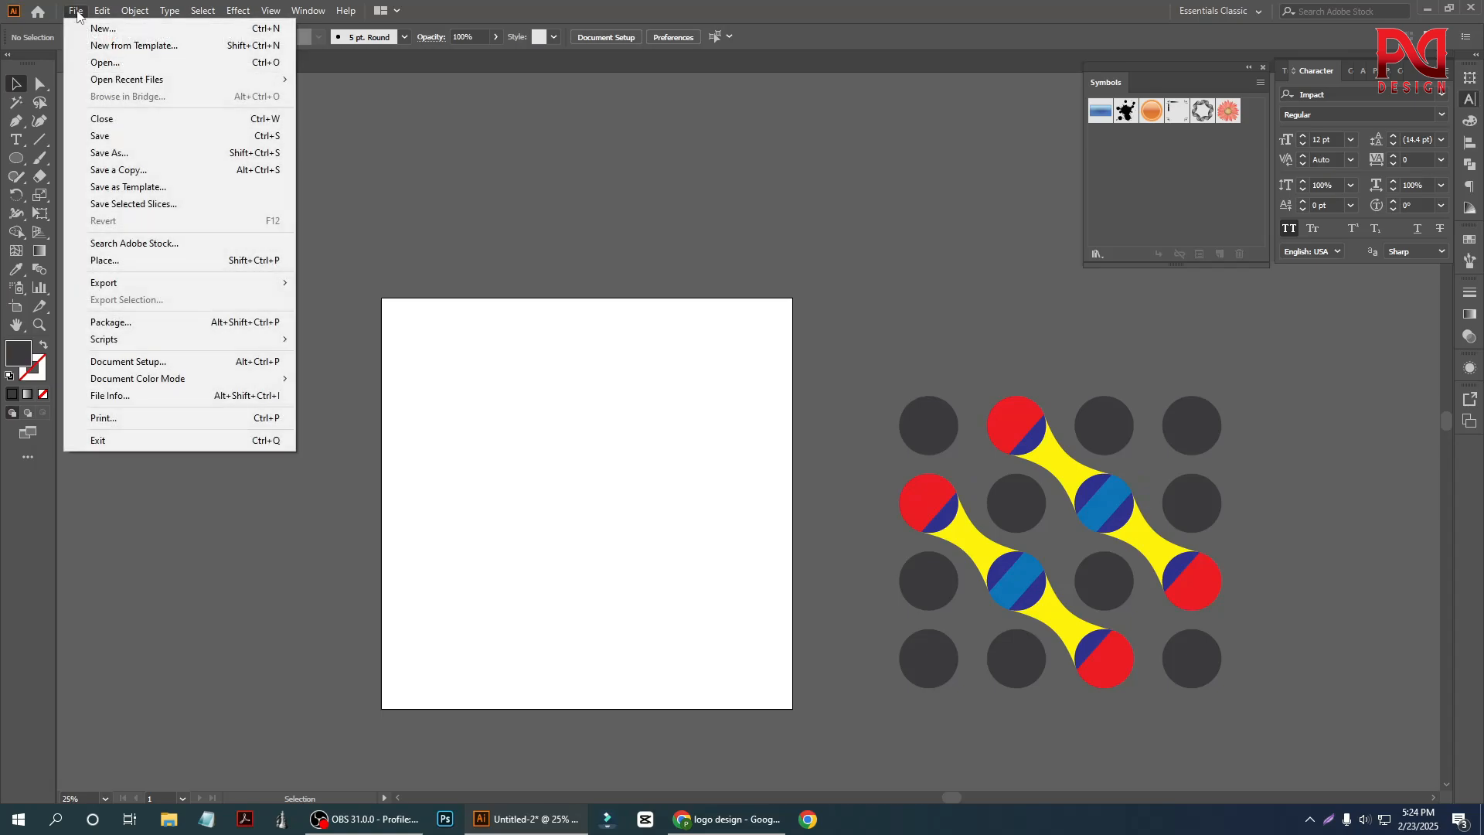
mouse_move(154, 342)
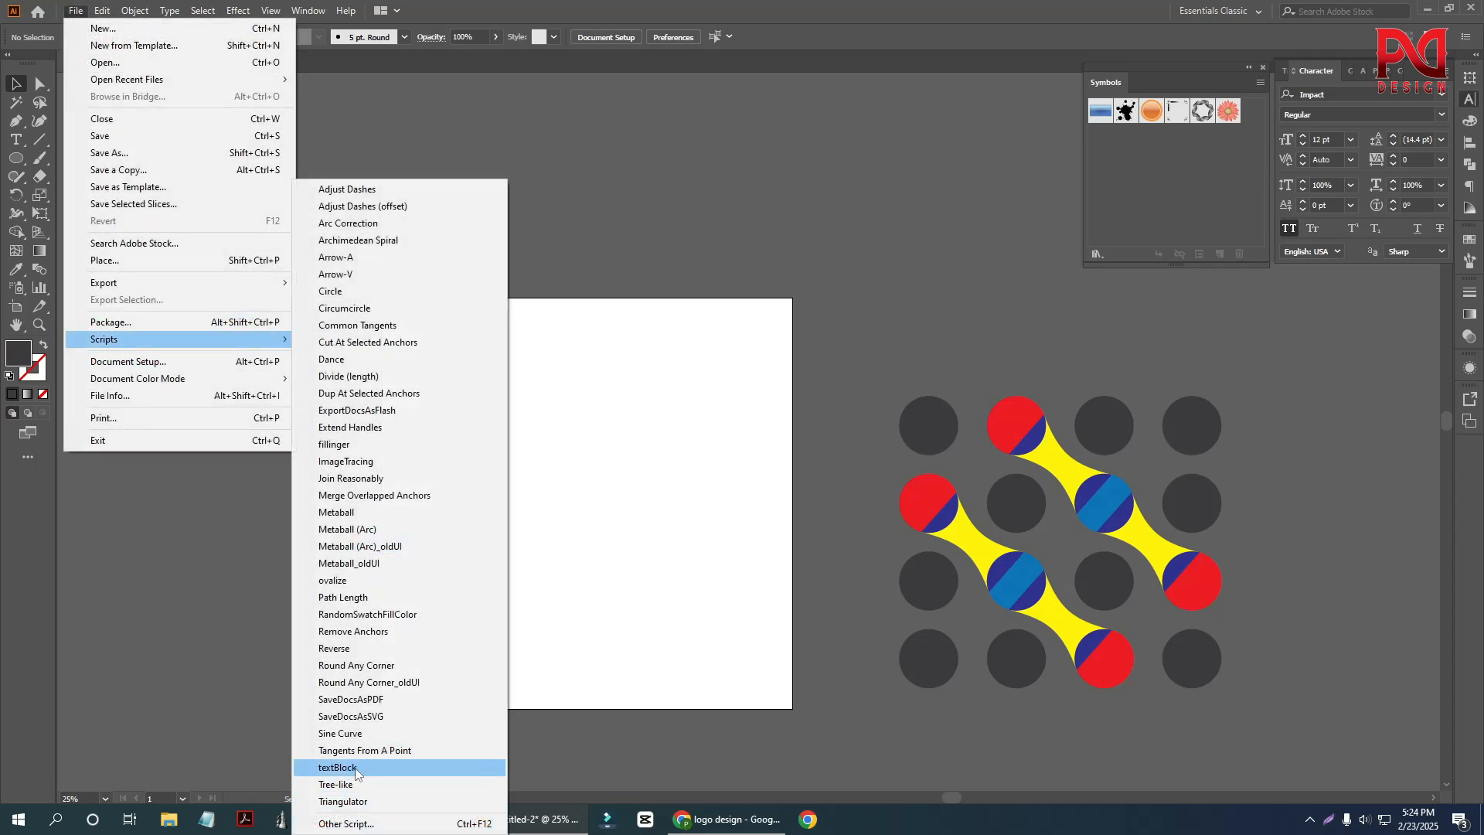
left_click(624, 542)
Place a new line of Impact text in the artboard's upper area and enlarge it to about 100 pt.
scroll(625, 523, "down", 1)
scroll(584, 522, "down", 1)
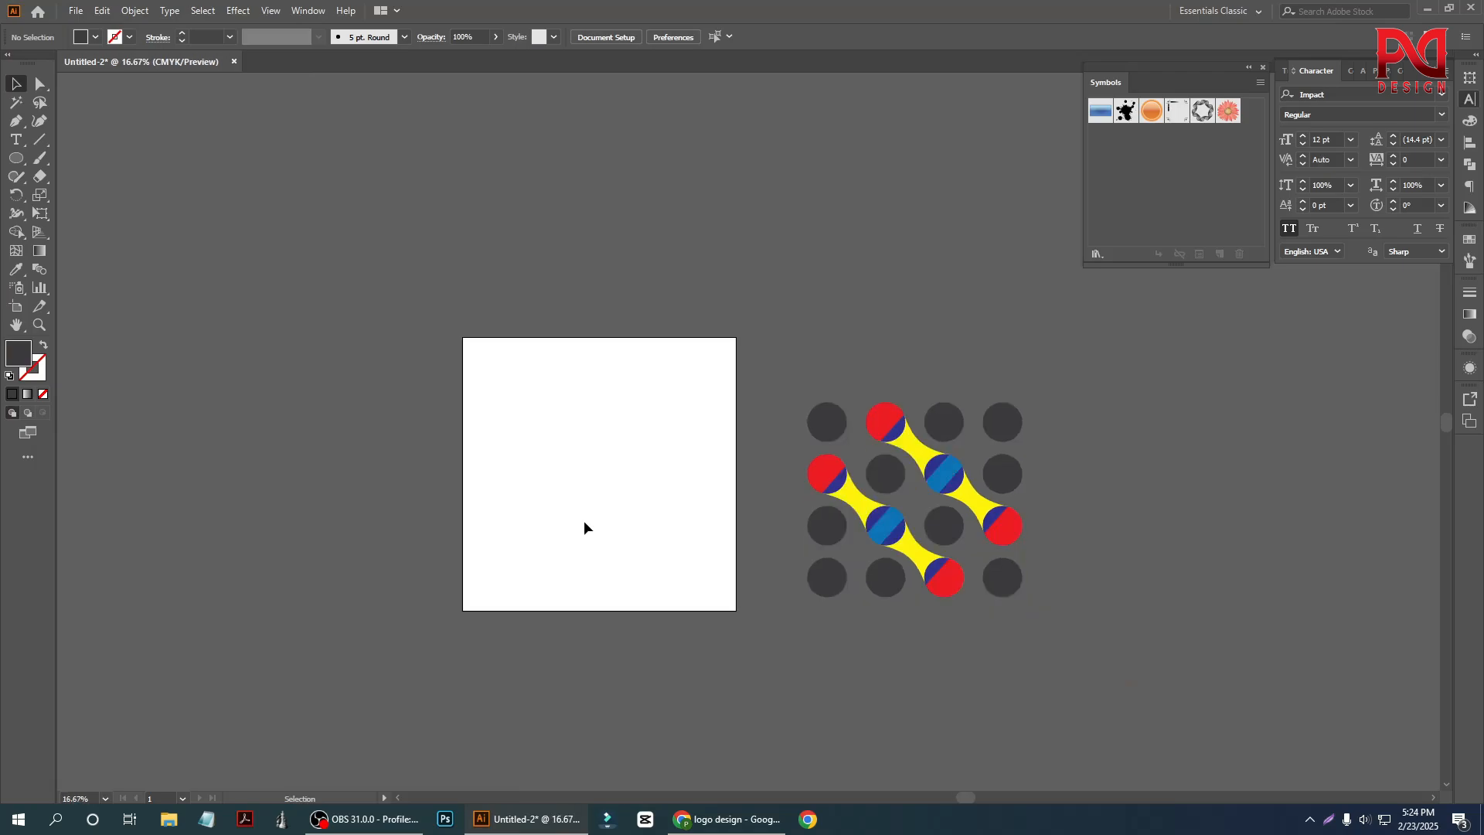
scroll(568, 492, "up", 2)
key("t")
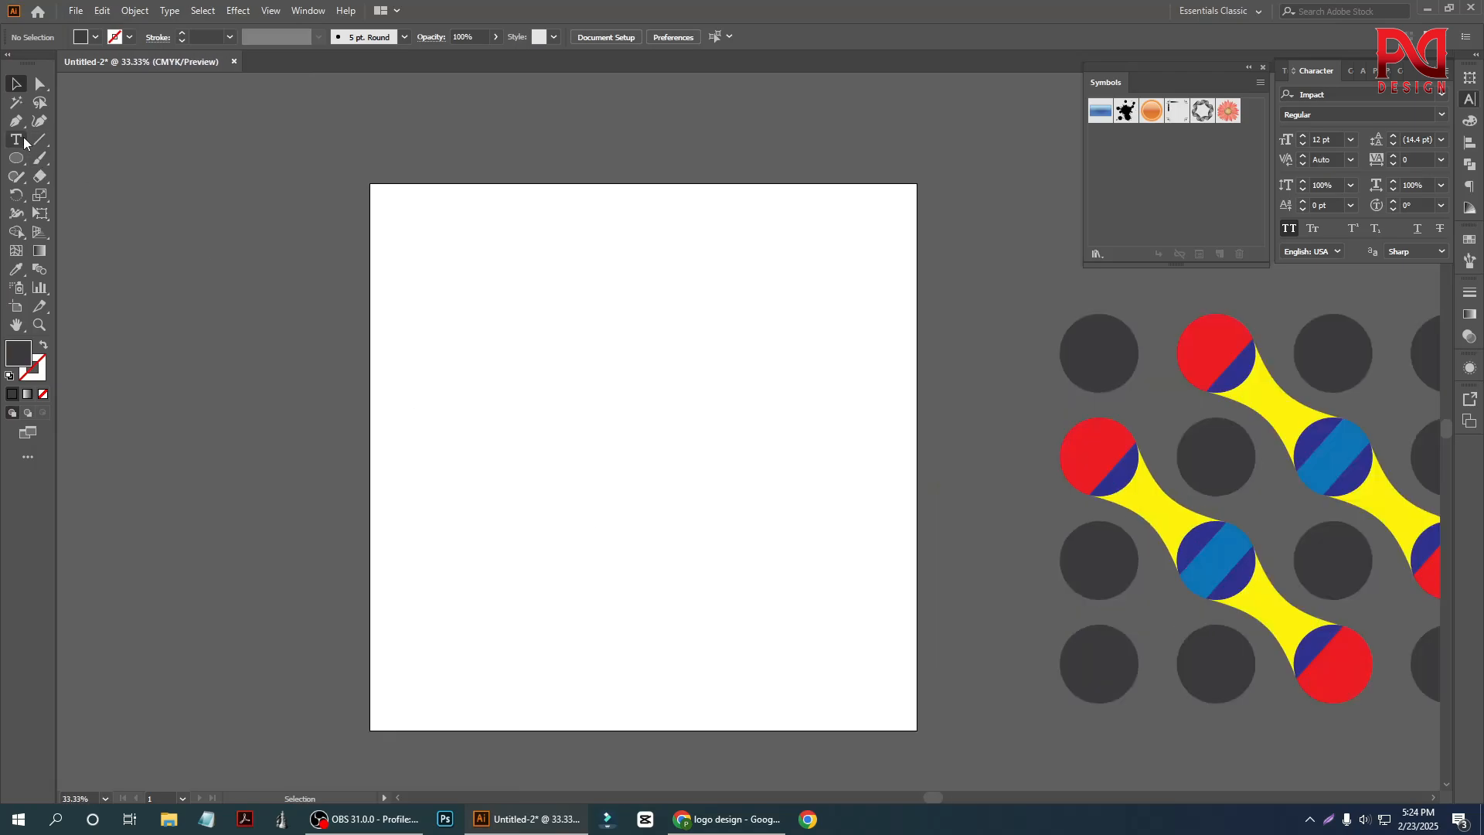
scroll(588, 421, "up", 1)
left_click(545, 339)
key("Escape")
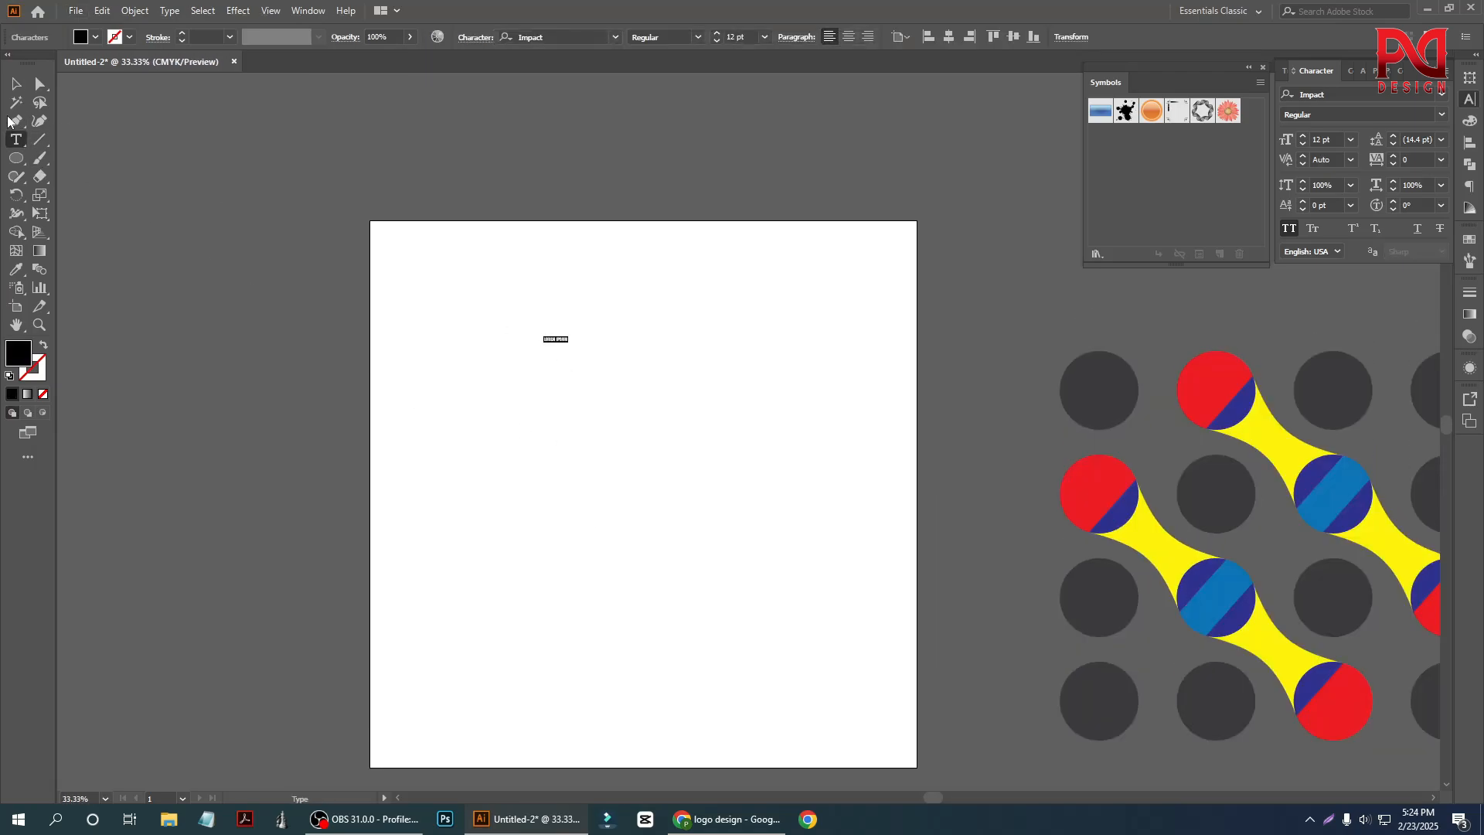
left_click_drag(569, 347, 616, 375)
scroll(619, 373, "up", 2)
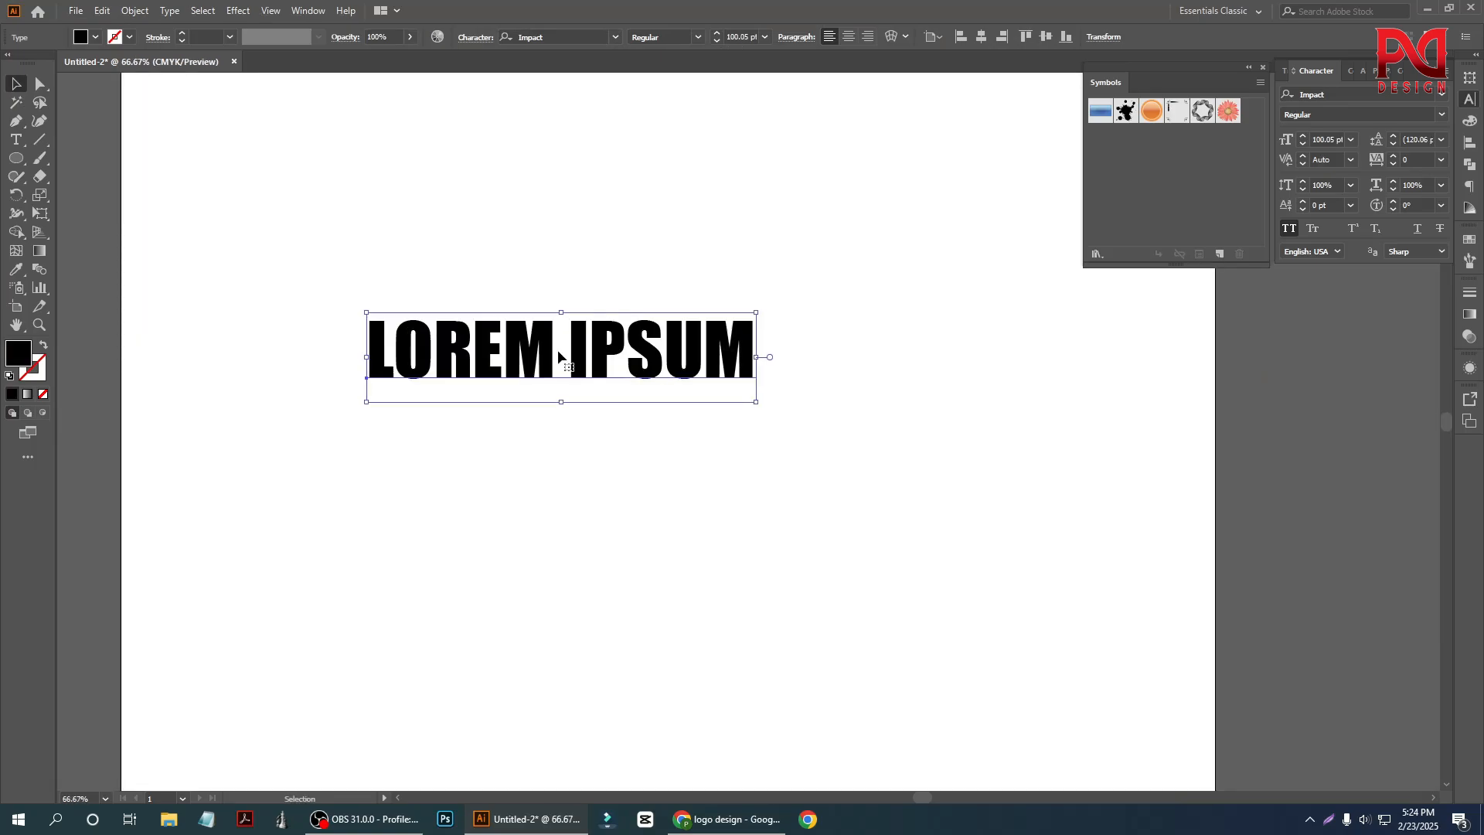
Replace the placeholder text with HARD and clear the selection.
double_click(559, 349)
key("ctrl+a")
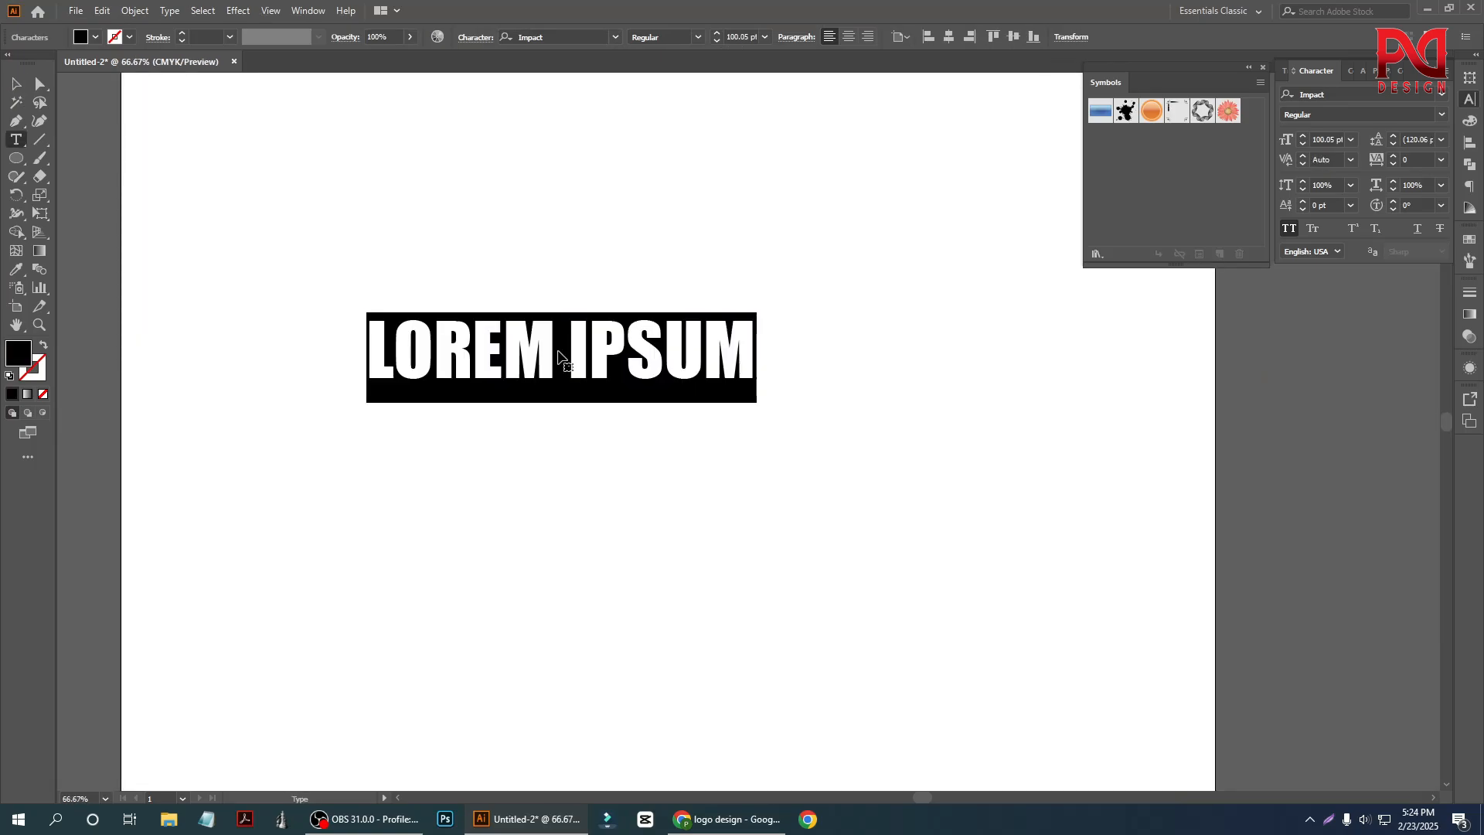
type("HARD")
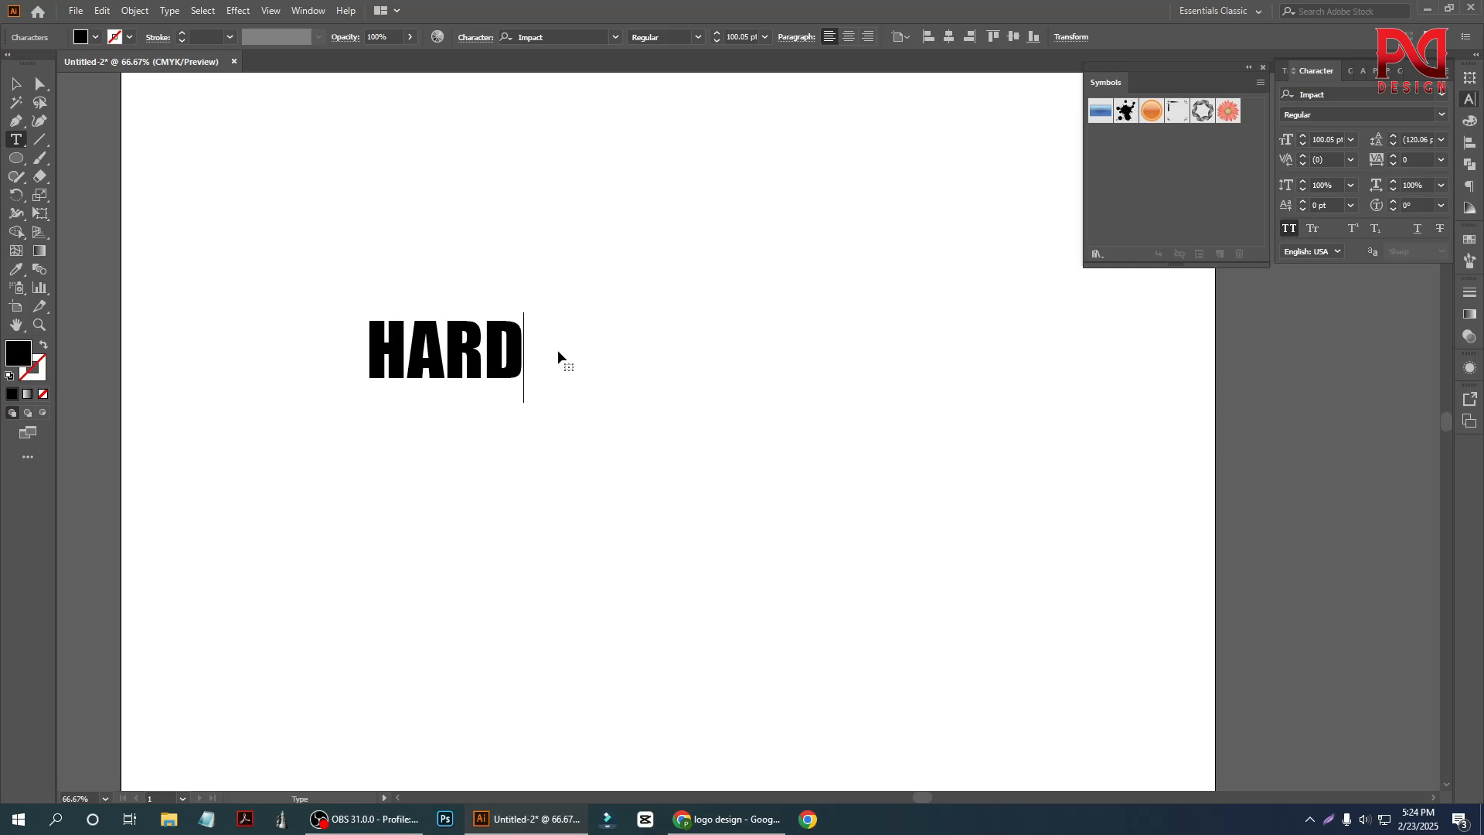
key("Escape")
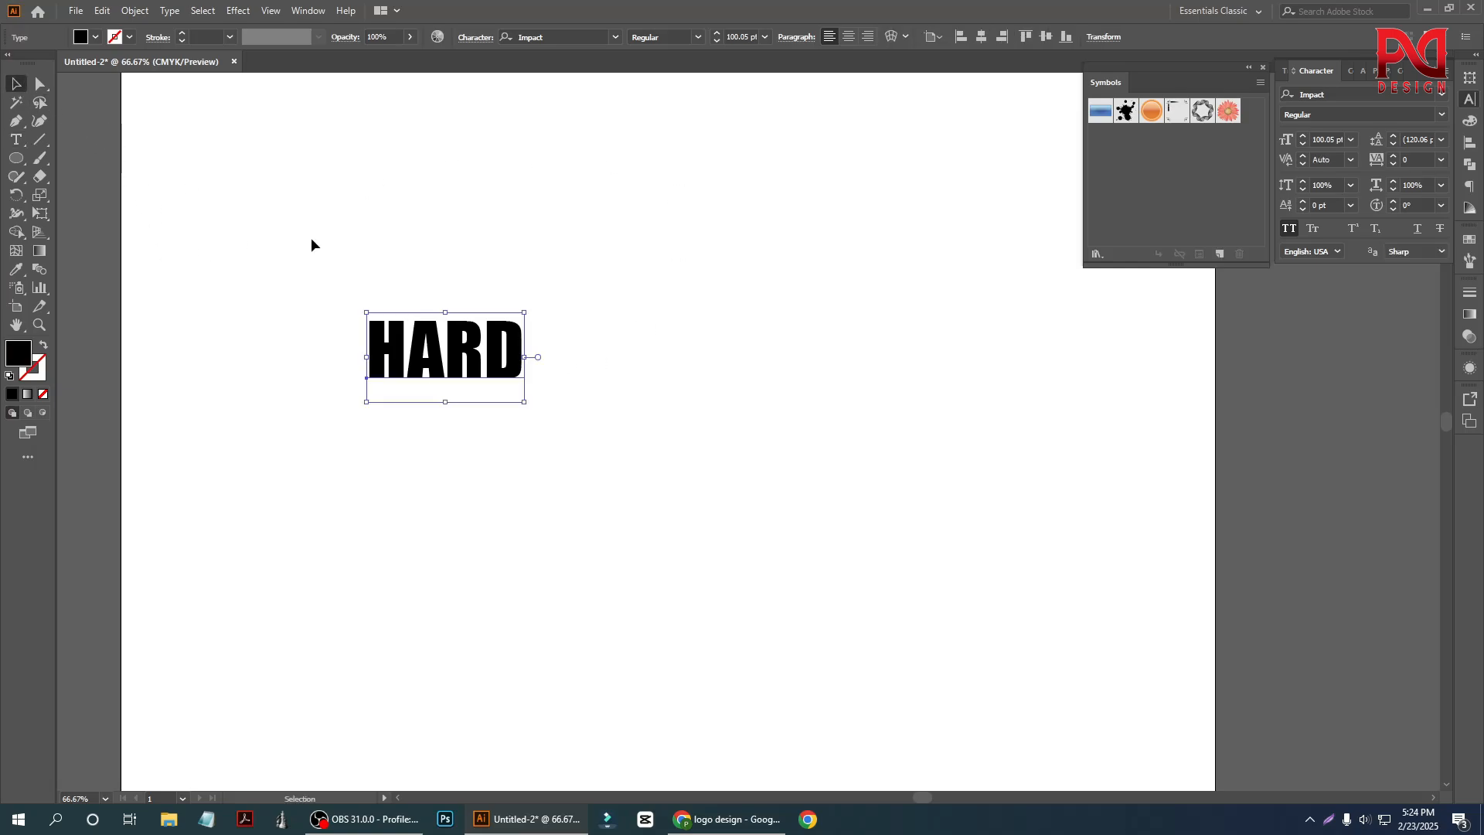
left_click(351, 247)
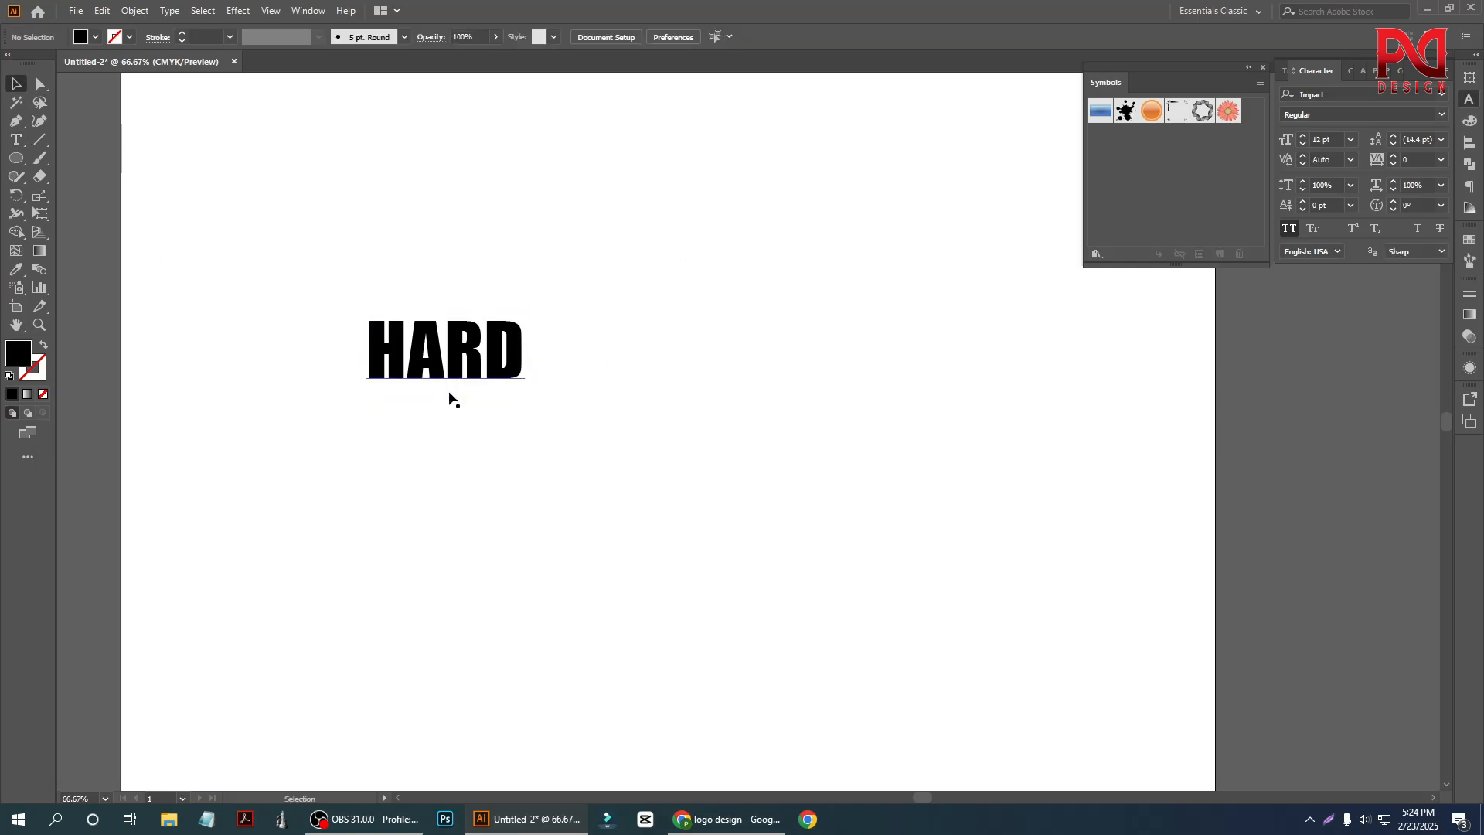
Duplicate HARD just below itself and change the copy's text to WORK.
left_click_drag(445, 353, 457, 468)
triple_click(456, 468)
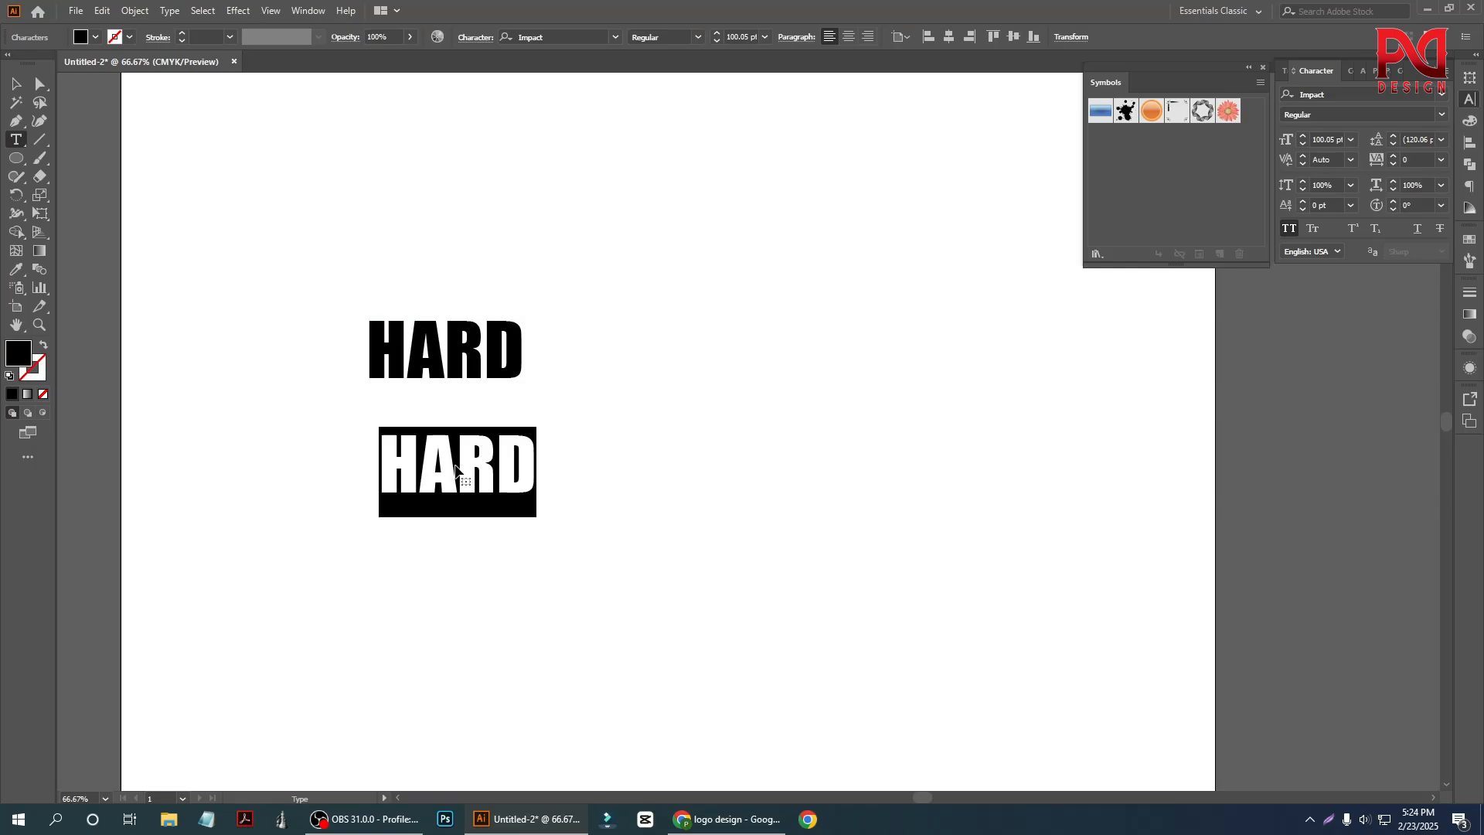
type("WORK")
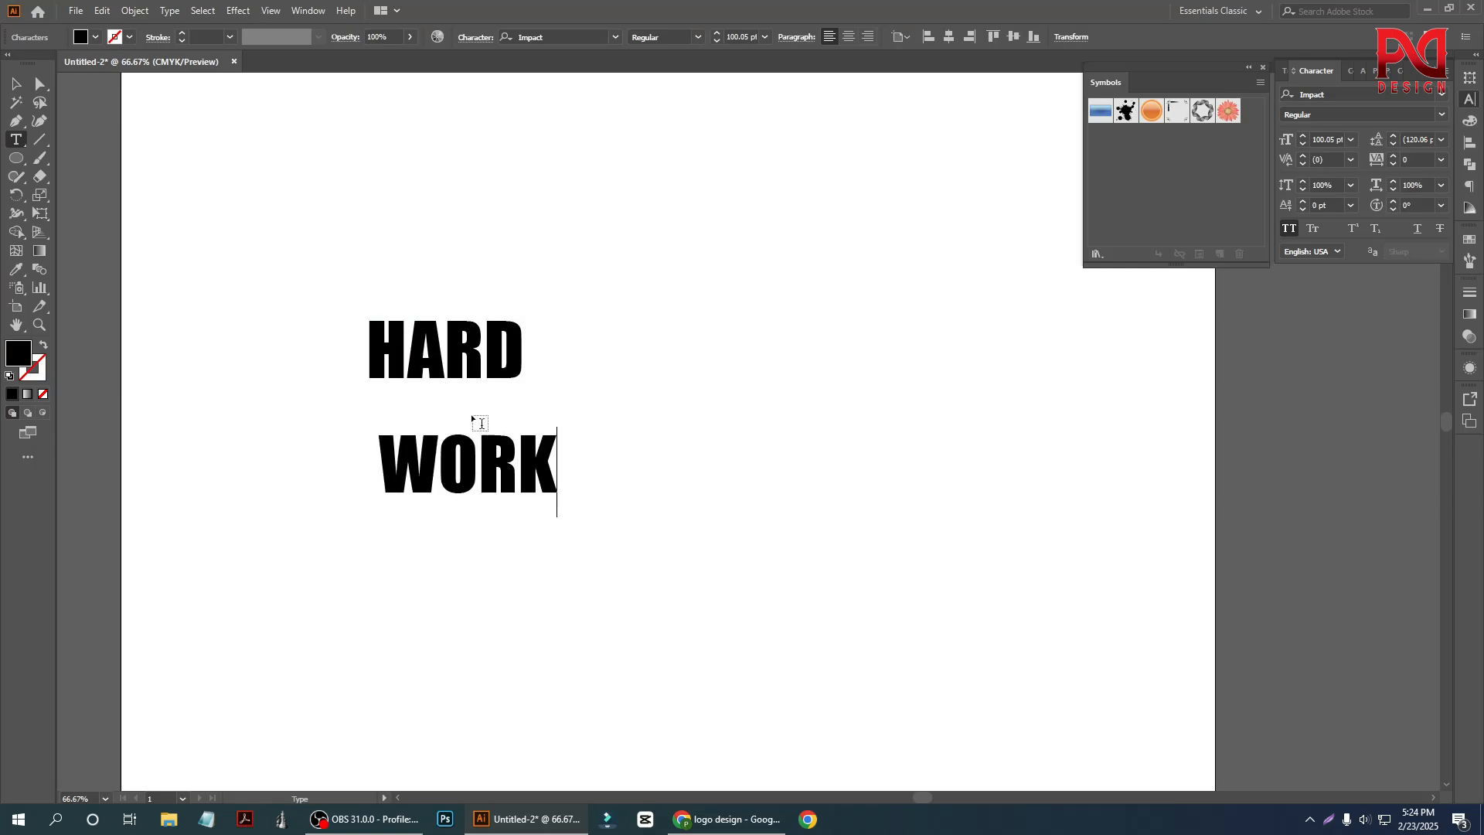
key("Escape")
left_click(159, 235)
Move WORK closer beneath HARD, then duplicate it below and change the copy's text to IS THE KEY.
left_click_drag(516, 495, 539, 462)
left_click_drag(407, 449, 408, 511)
double_click(407, 511)
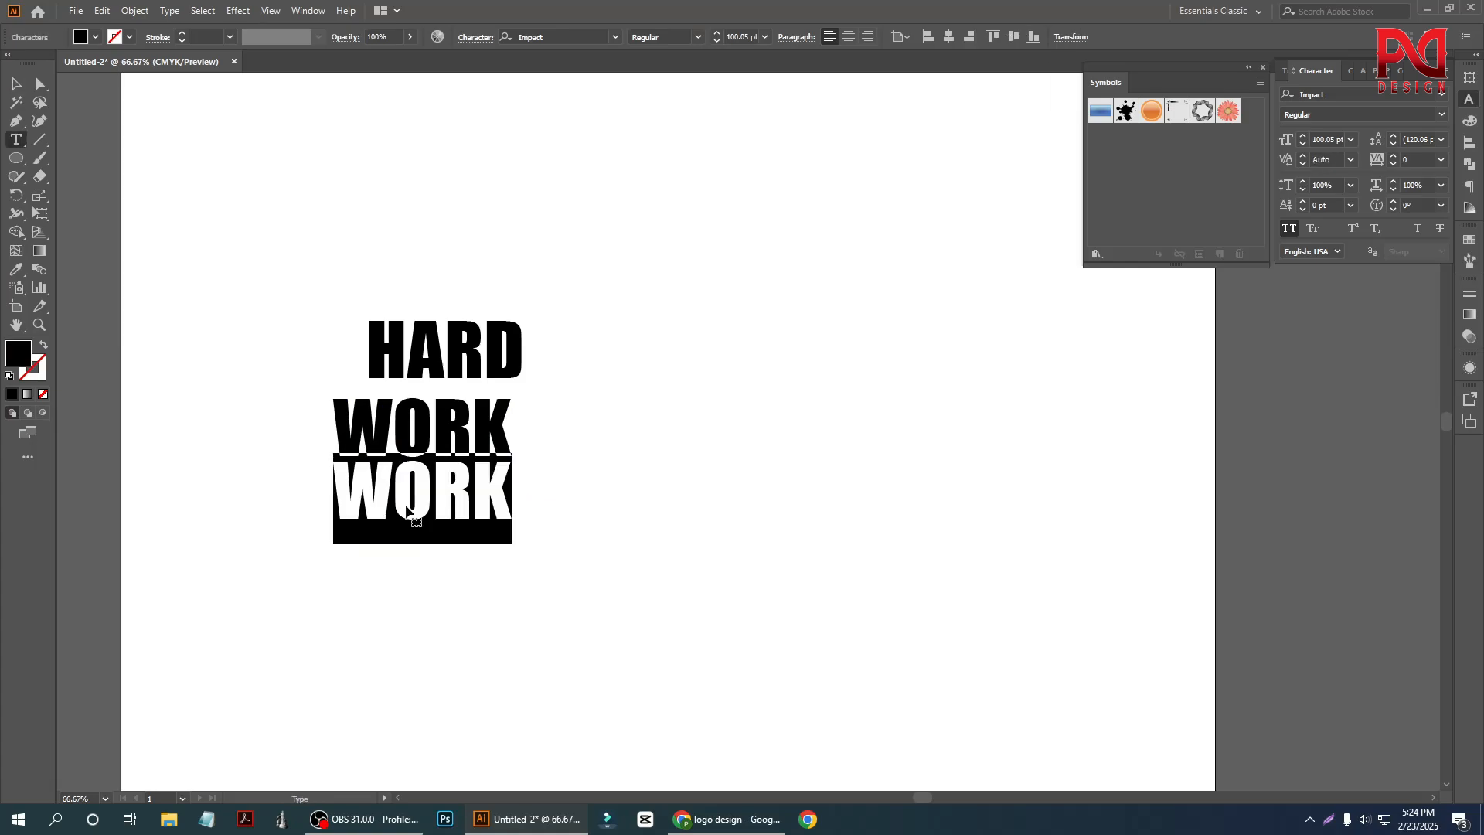
type("IS THE")
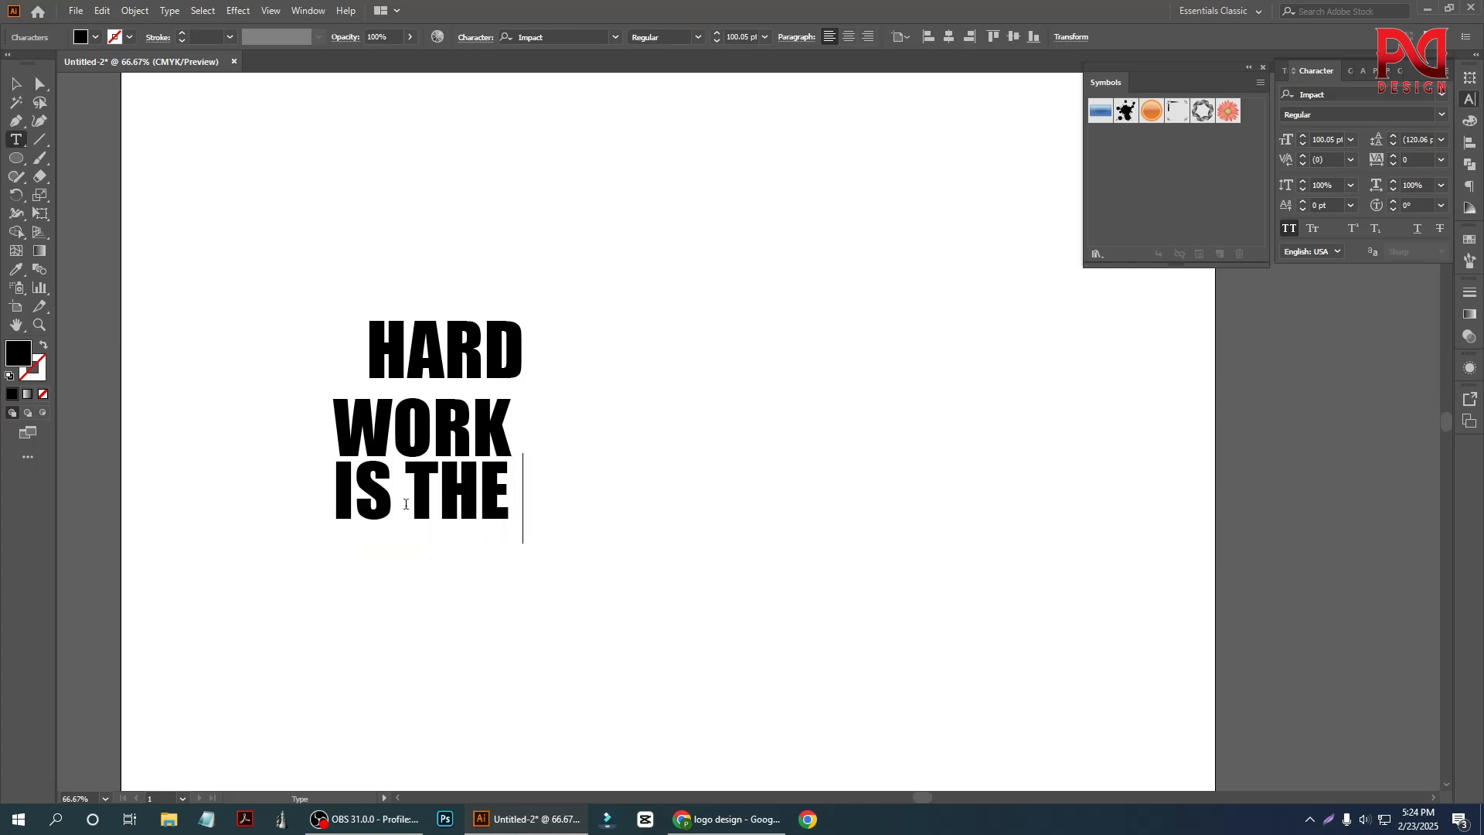
type(" KEY")
left_click(16, 84)
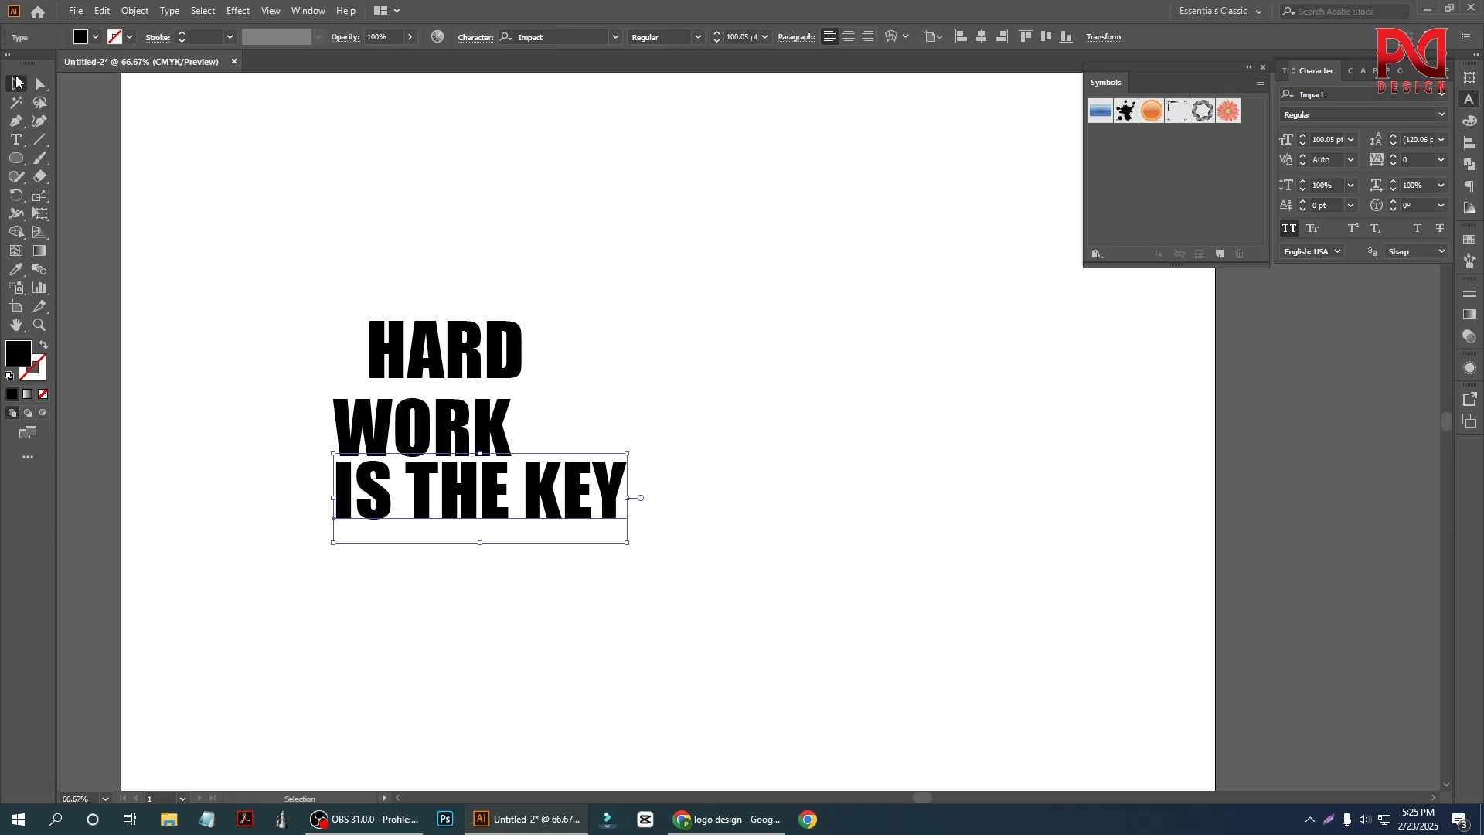
left_click(541, 633)
Duplicate the IS THE KEY line below itself and change the copy's text to FOR SUCCESS.
scroll(542, 633, "down", 4)
left_click_drag(462, 426, 448, 551, "alt")
double_click(448, 551)
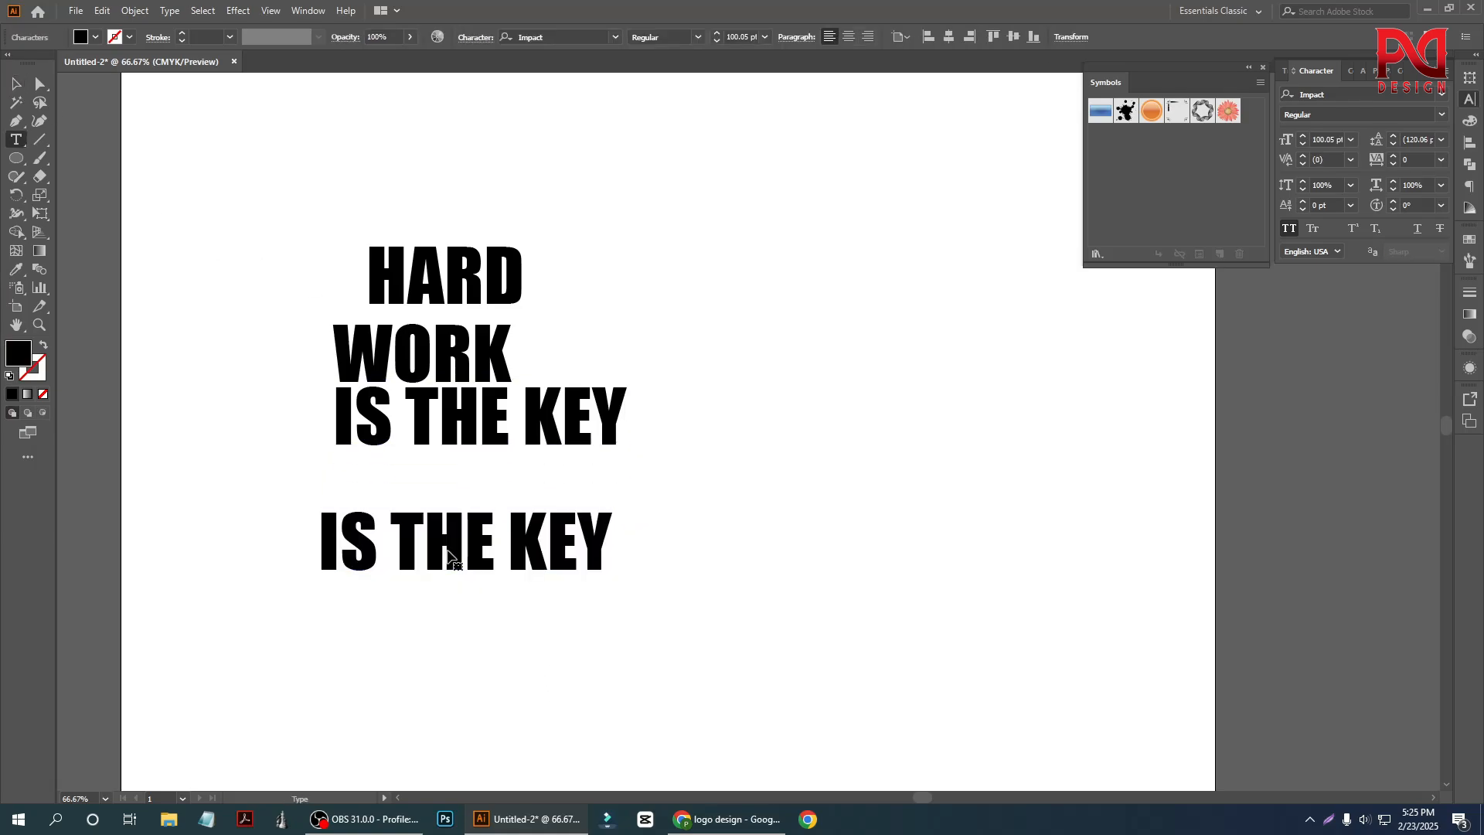
key("ctrl+a")
type("FOR")
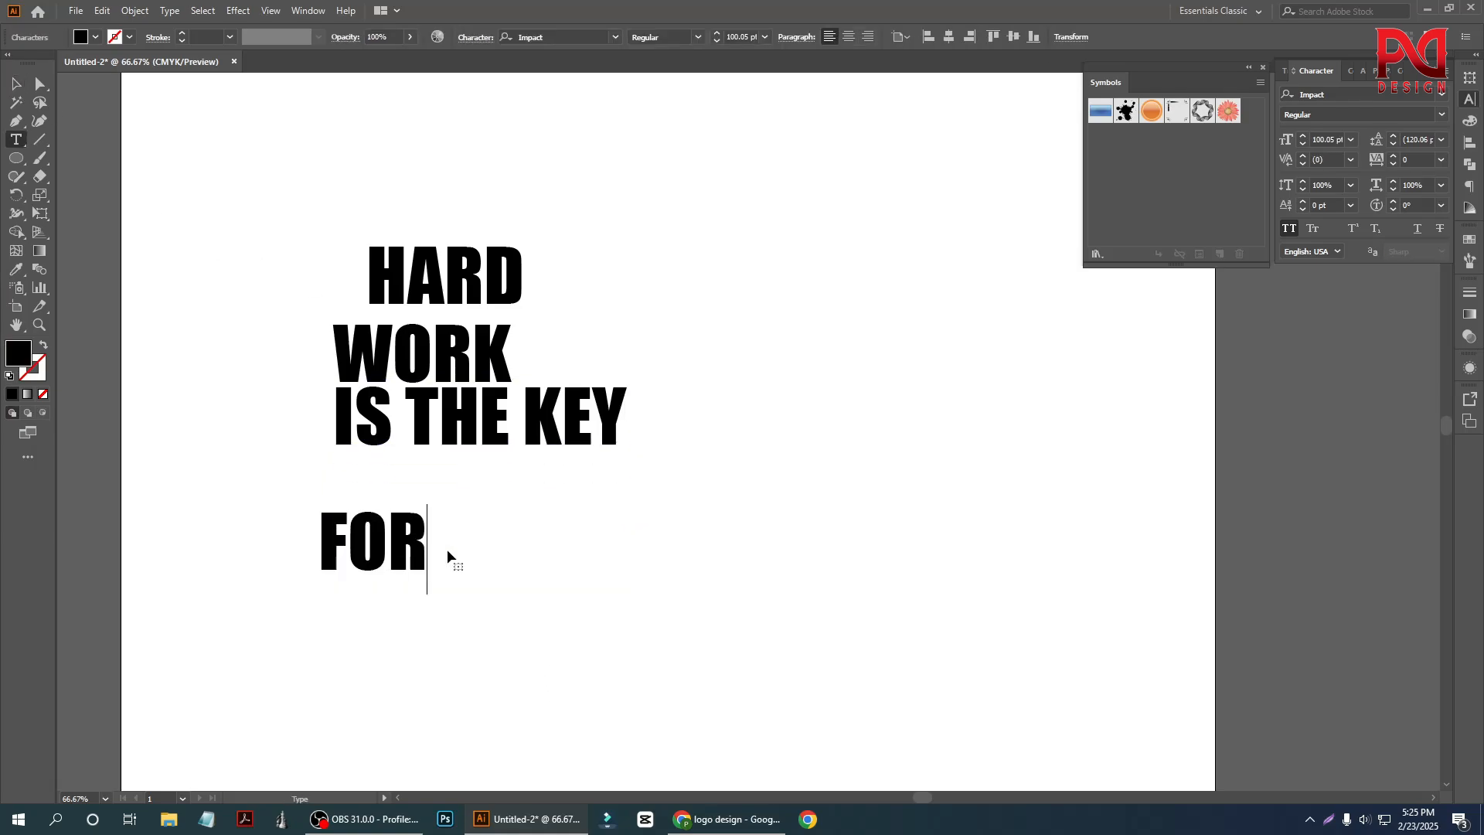
type(" SUCCESS")
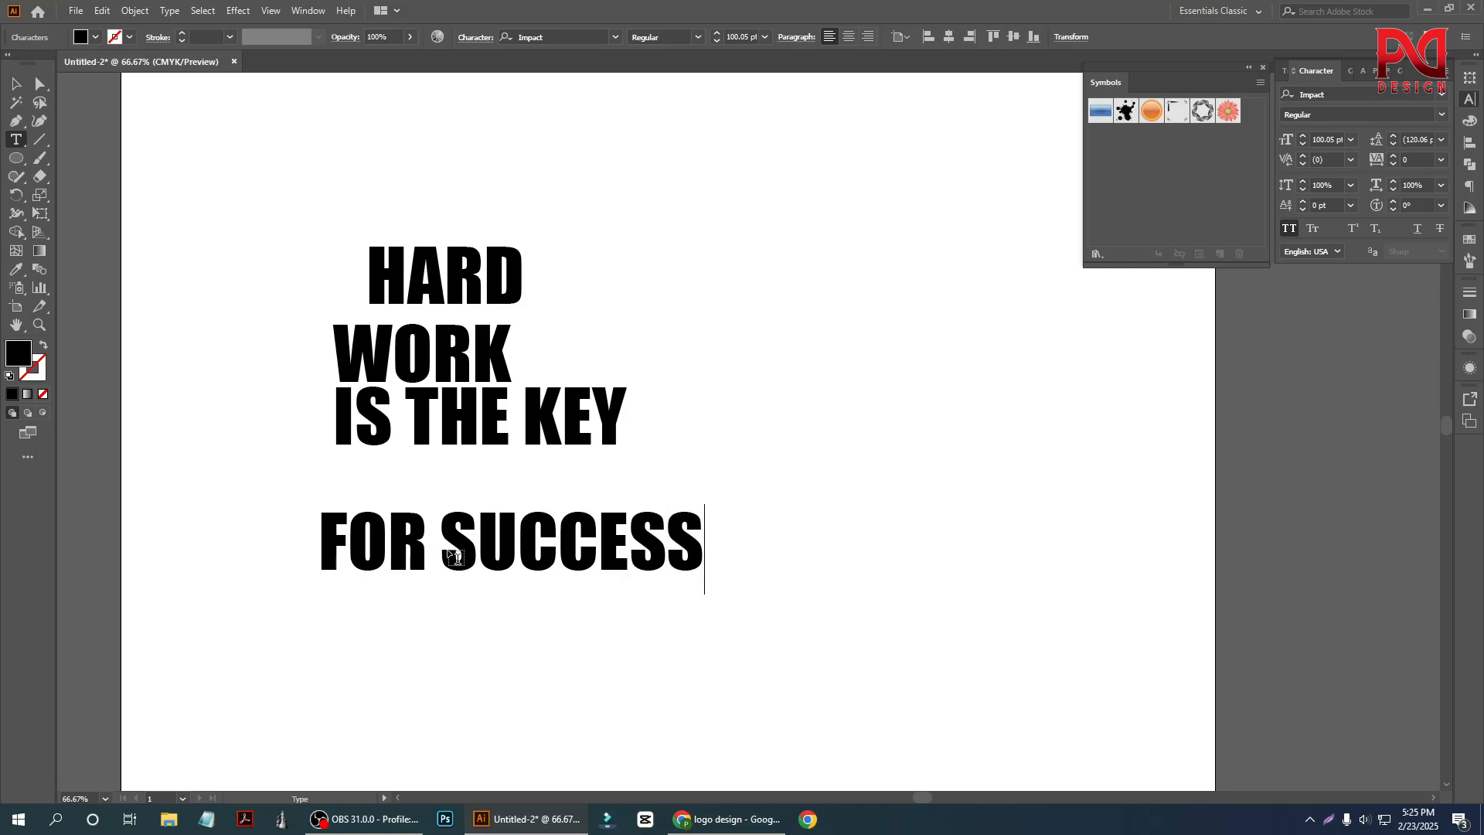
key("Escape")
left_click(162, 162)
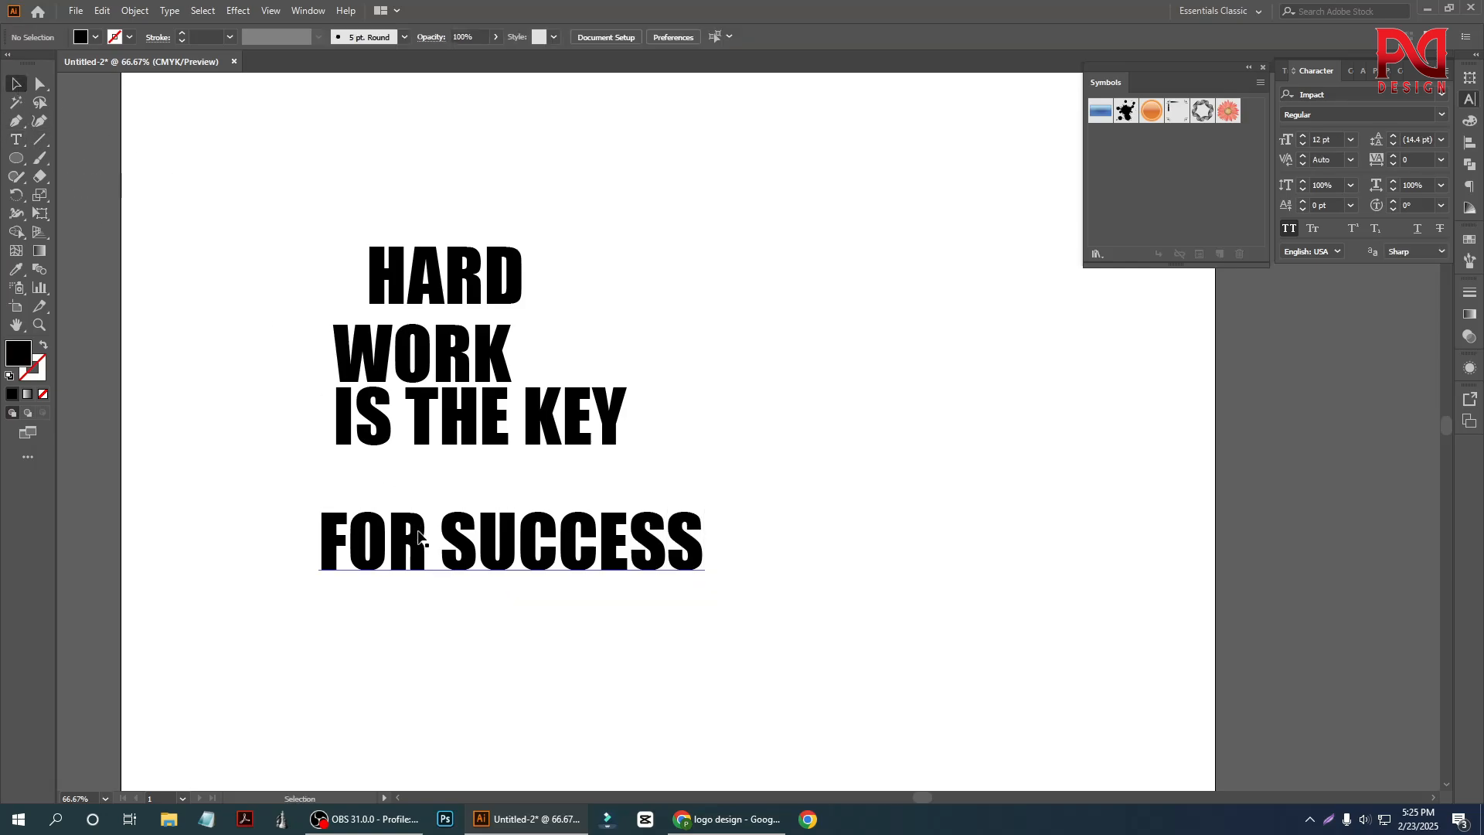
Move FOR SUCCESS up under IS THE KEY and shift all four lines towards the artboard's upper-left corner.
left_click_drag(425, 534, 428, 464)
left_click_drag(275, 172, 518, 570)
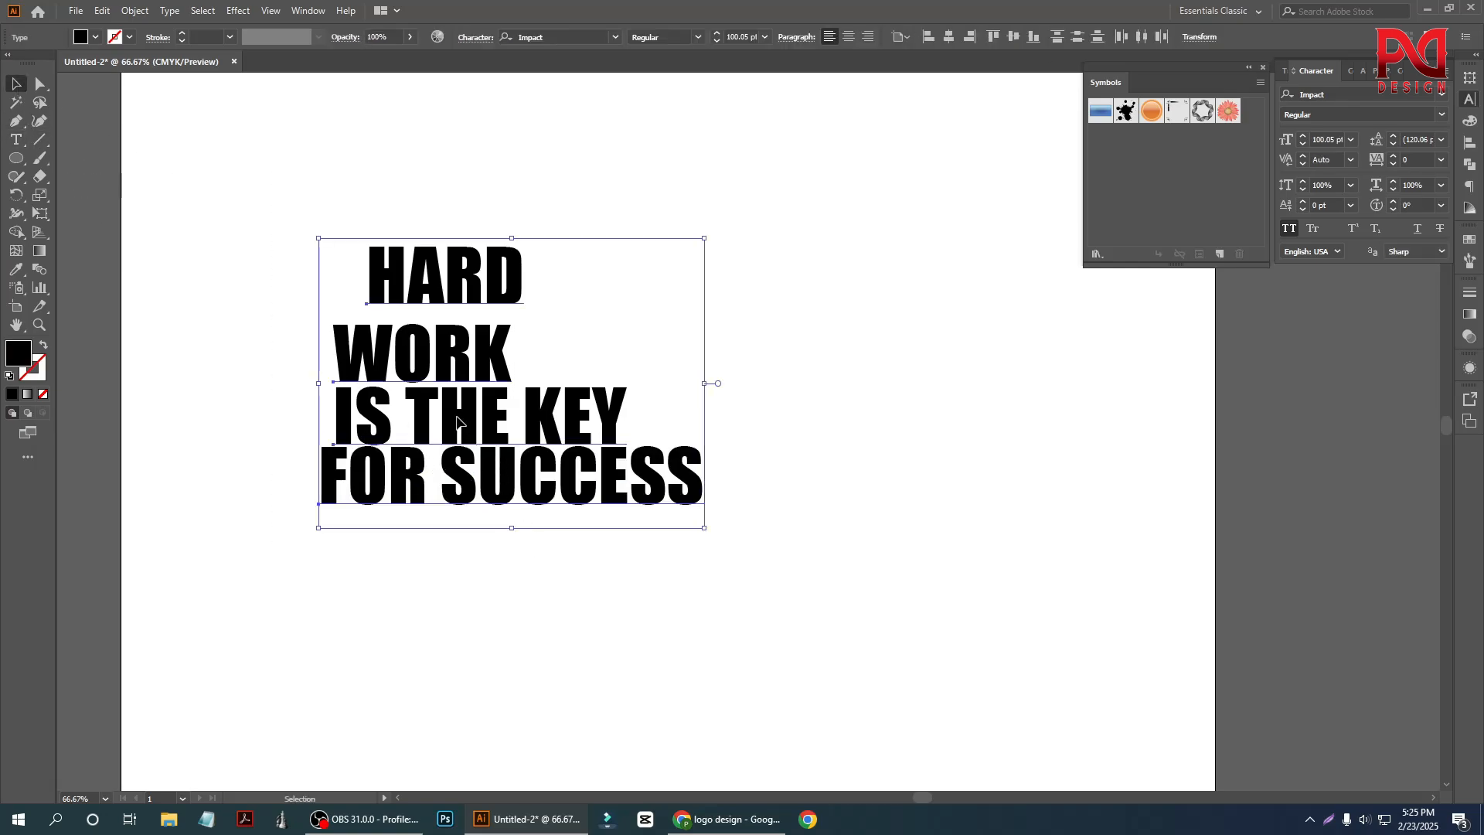
left_click_drag(456, 417, 382, 317)
left_click(479, 487)
Lower the FOR SUCCESS and IS THE KEY lines slightly and nudge WORK to the right under HARD to space out the text.
left_click(318, 372)
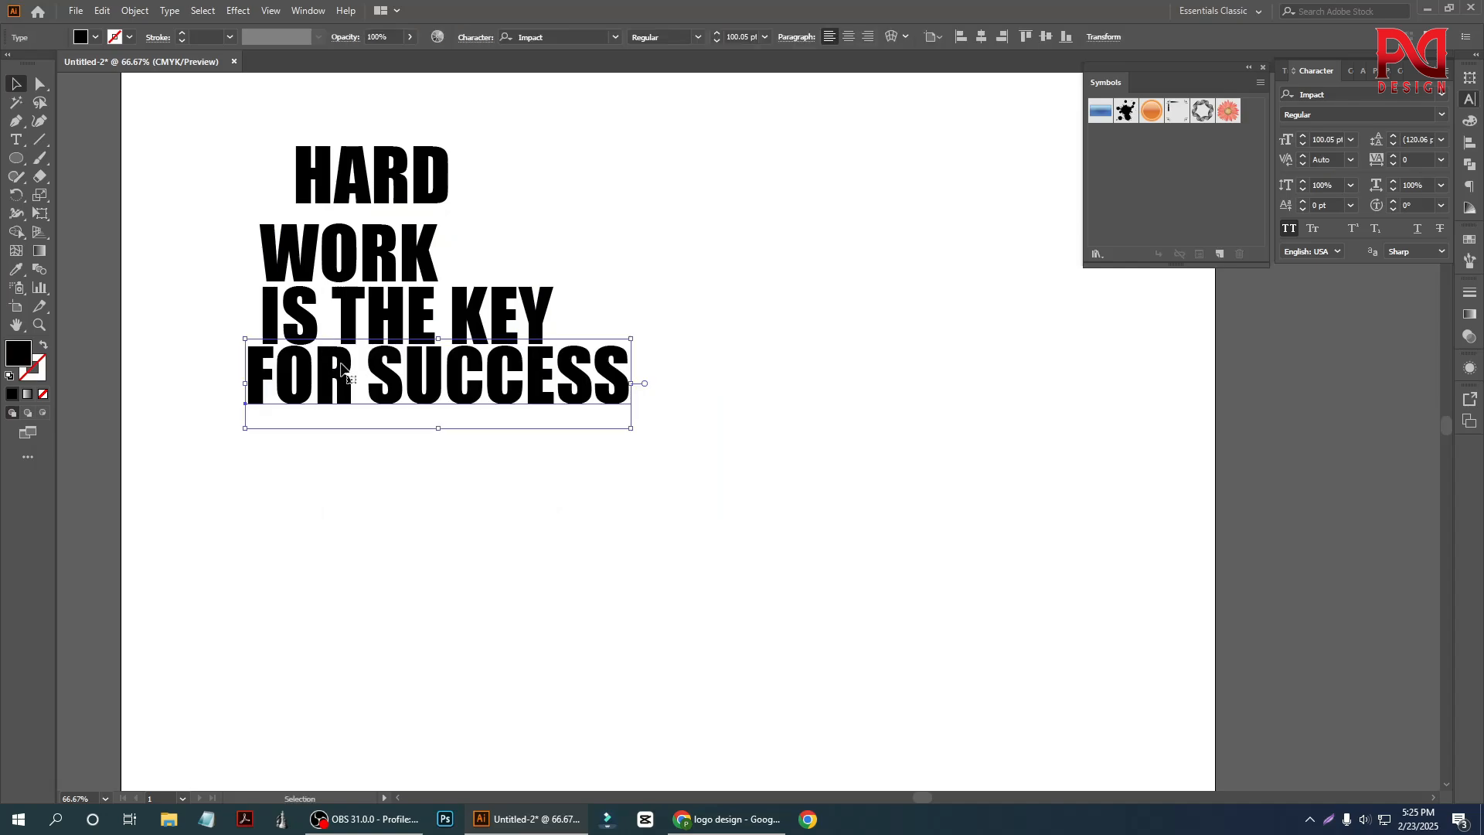
left_click_drag(341, 369, 341, 393)
left_click_drag(341, 310, 342, 321)
left_click_drag(340, 248, 355, 248)
left_click_drag(240, 130, 473, 498)
scroll(449, 542, "down", 2)
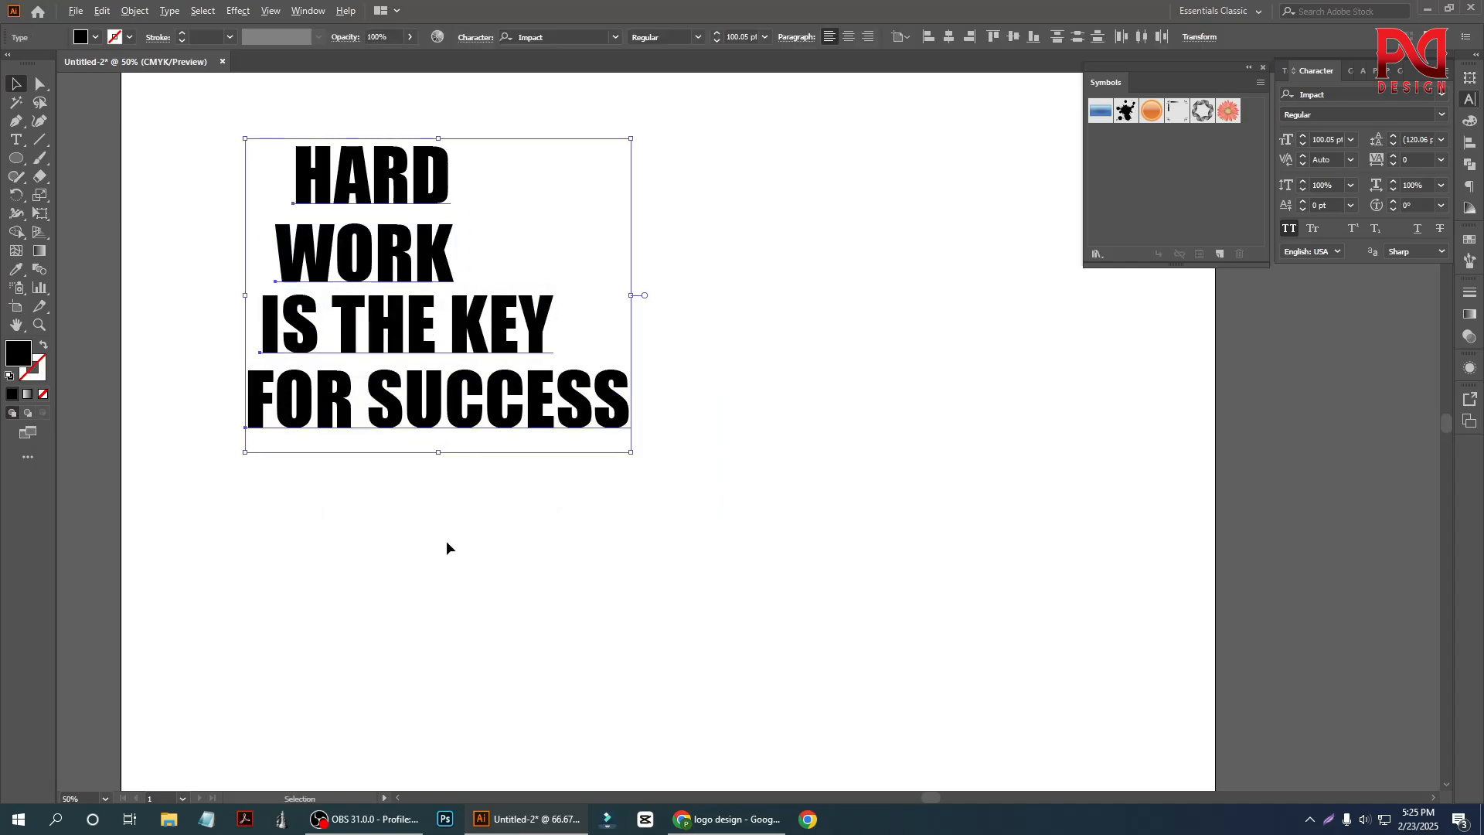
left_click(525, 496)
scroll(402, 442, "down", 1)
scroll(377, 459, "up", 1)
scroll(480, 509, "down", 1)
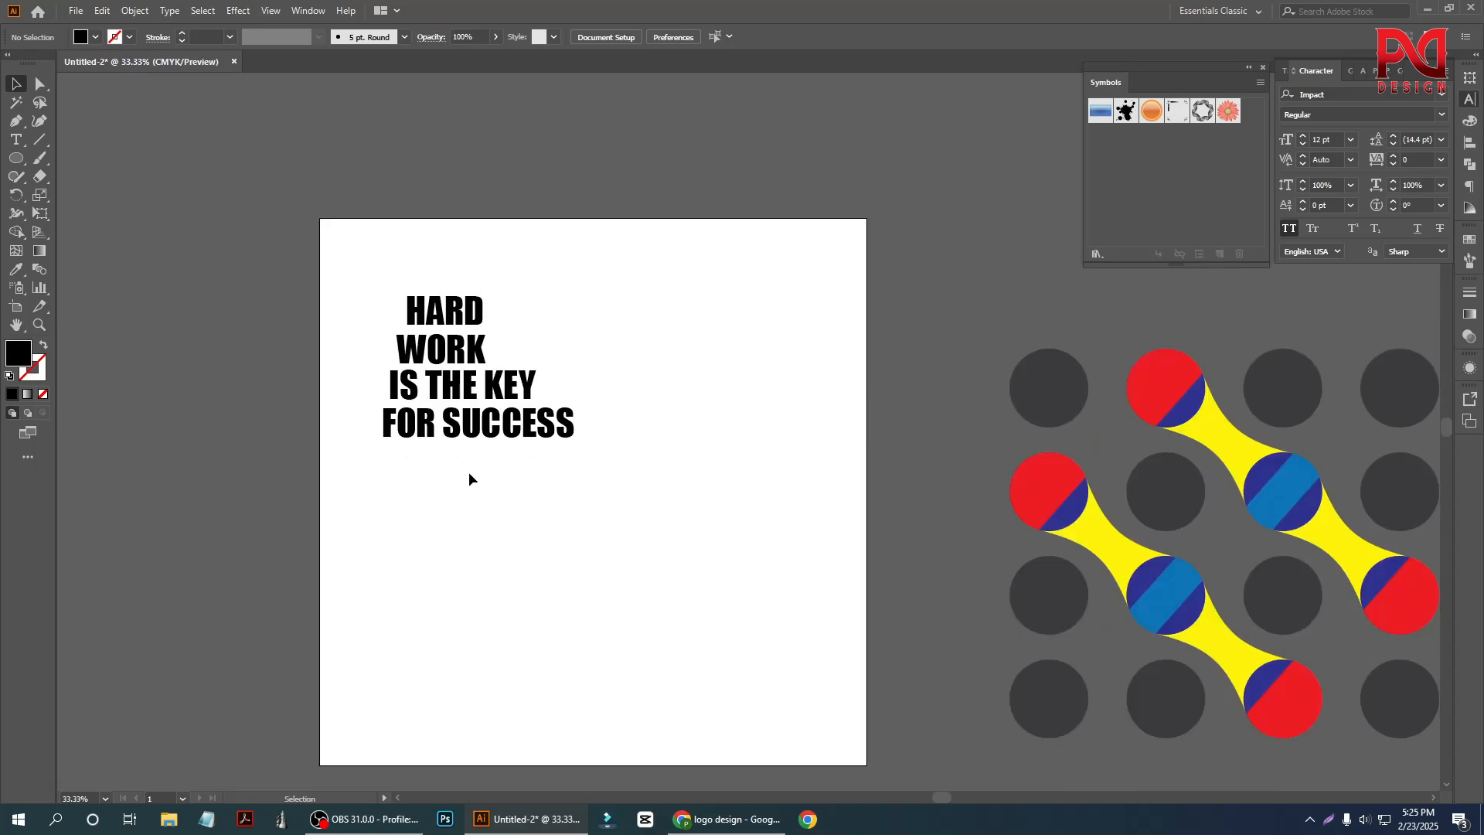
scroll(470, 477, "up", 1)
scroll(461, 453, "down", 1)
scroll(454, 467, "up", 1)
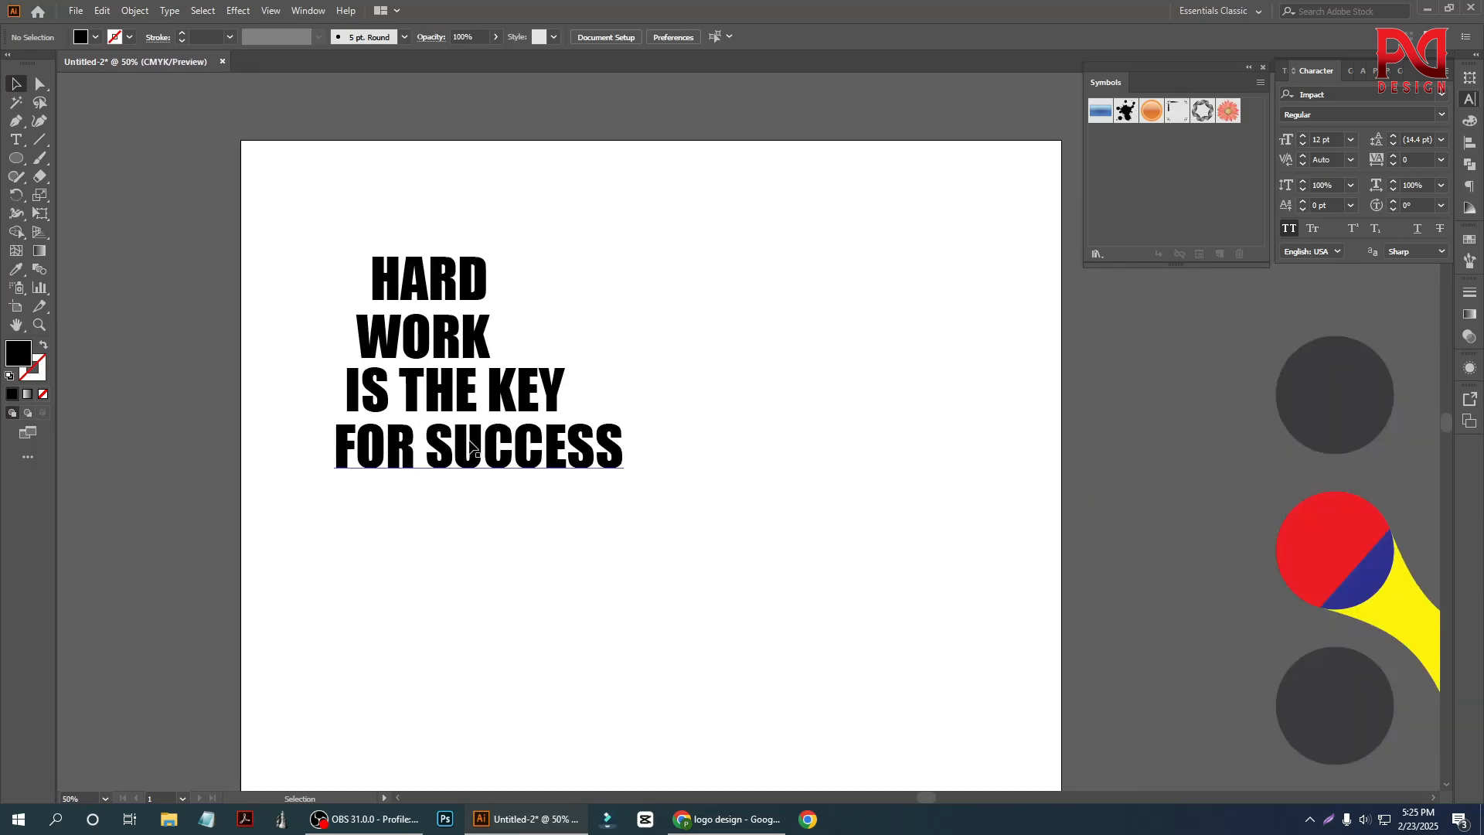
scroll(470, 446, "down", 2)
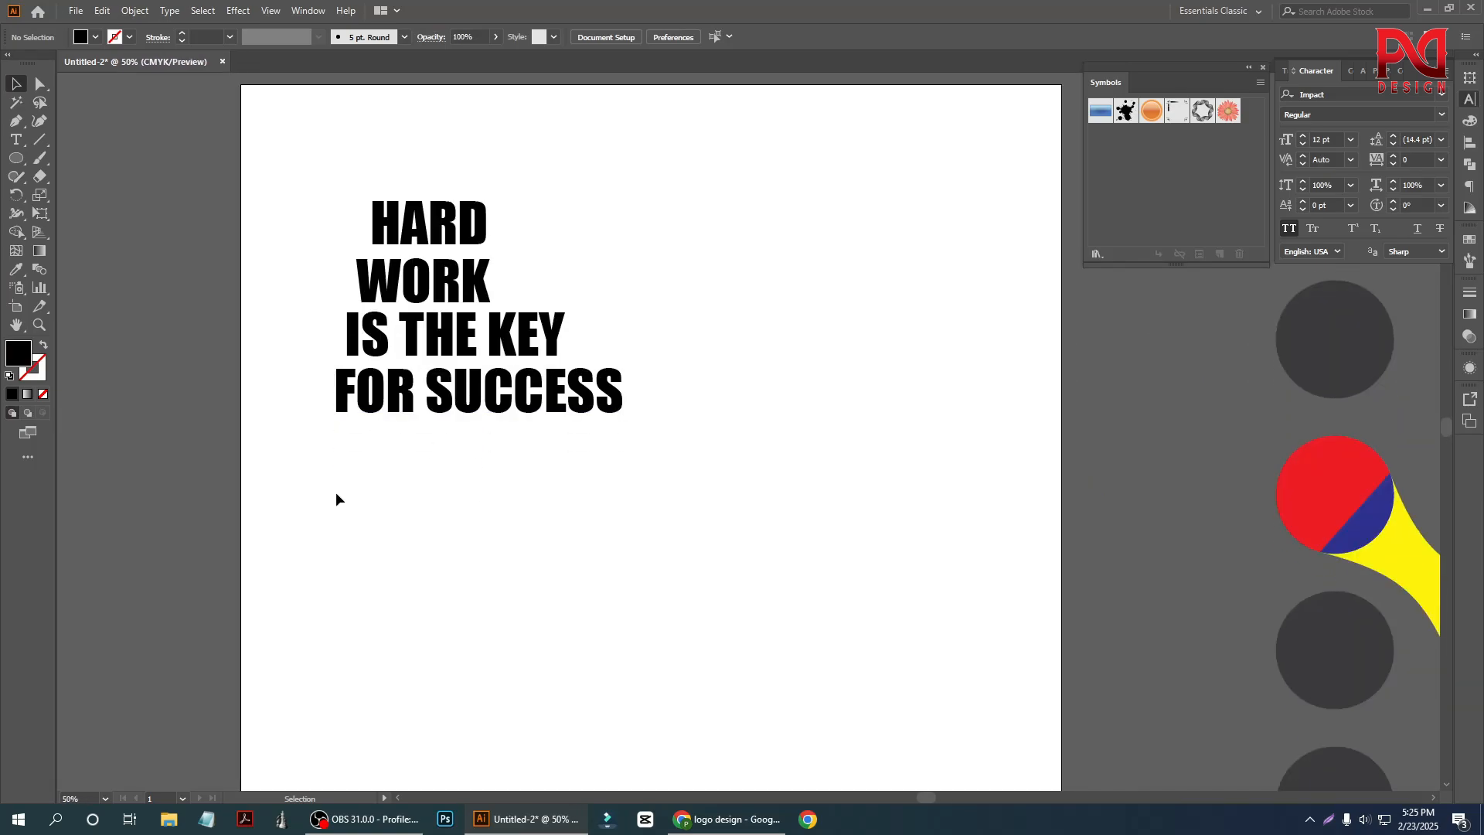
Select the four text lines and run the textBlock script with a 300 pt block width and 3 mm spacing.
left_click_drag(336, 493, 421, 163)
scroll(567, 353, "down", 2)
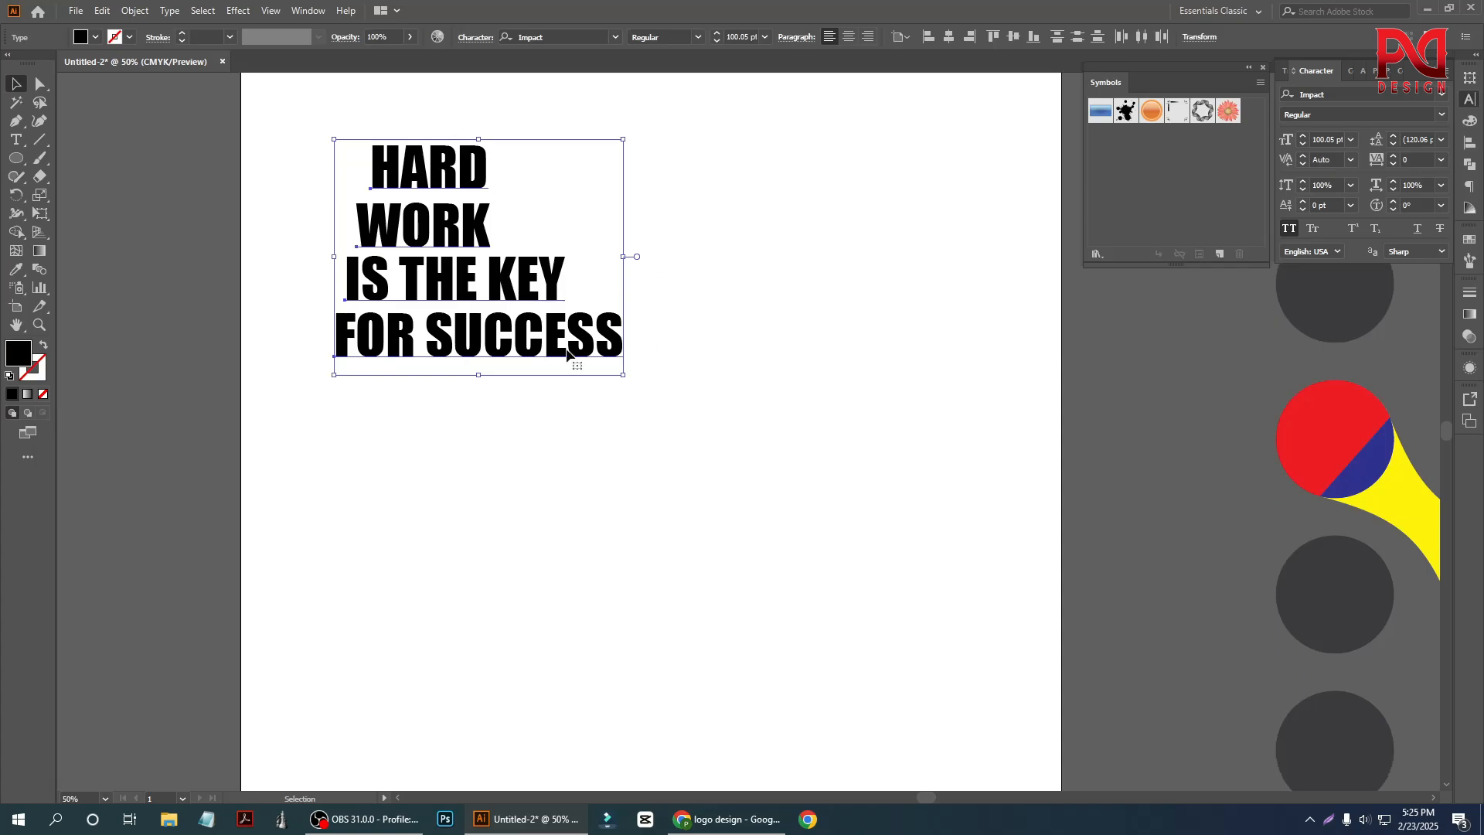
left_click(78, 11)
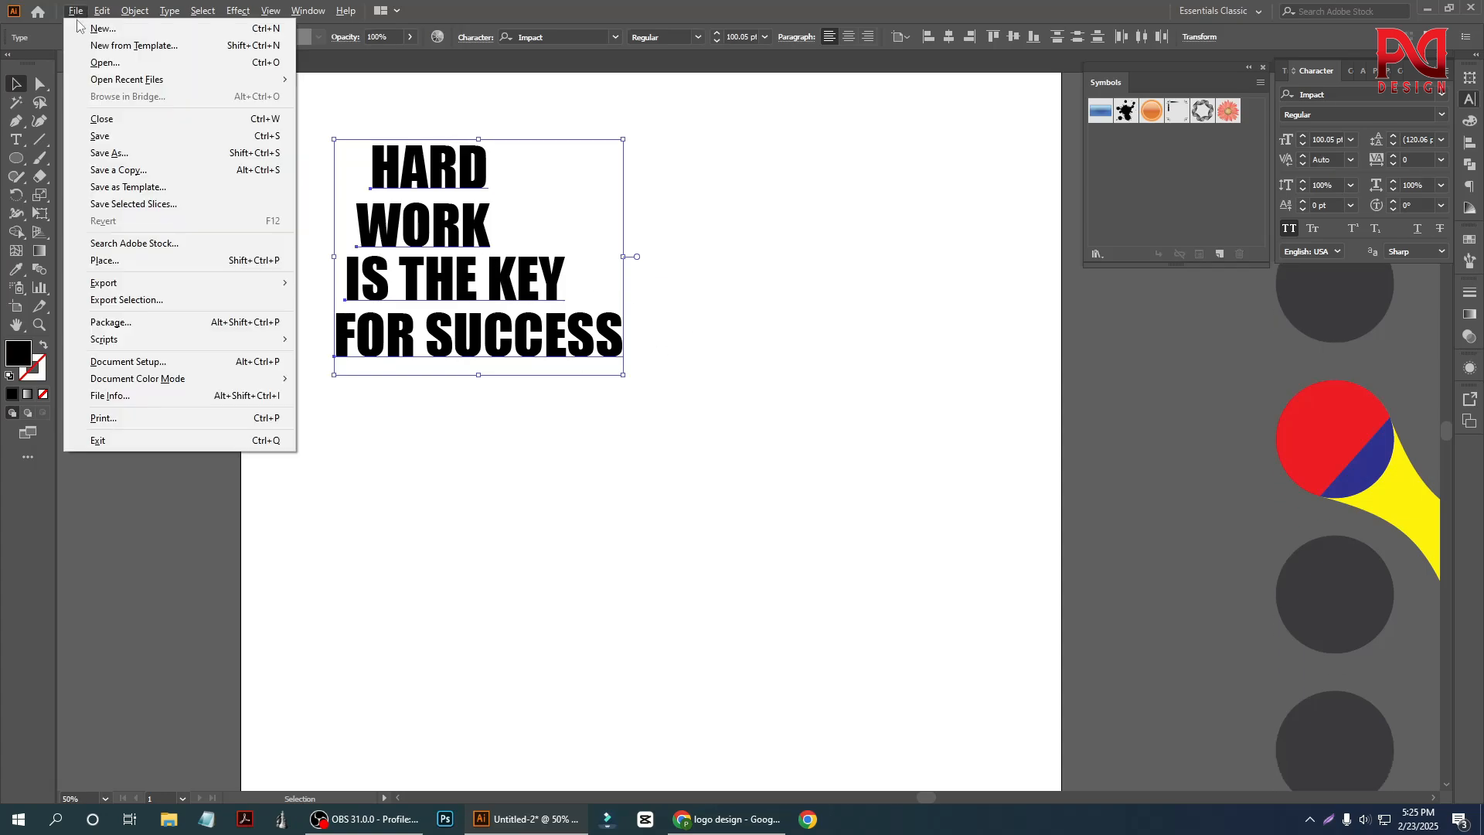
mouse_move(157, 343)
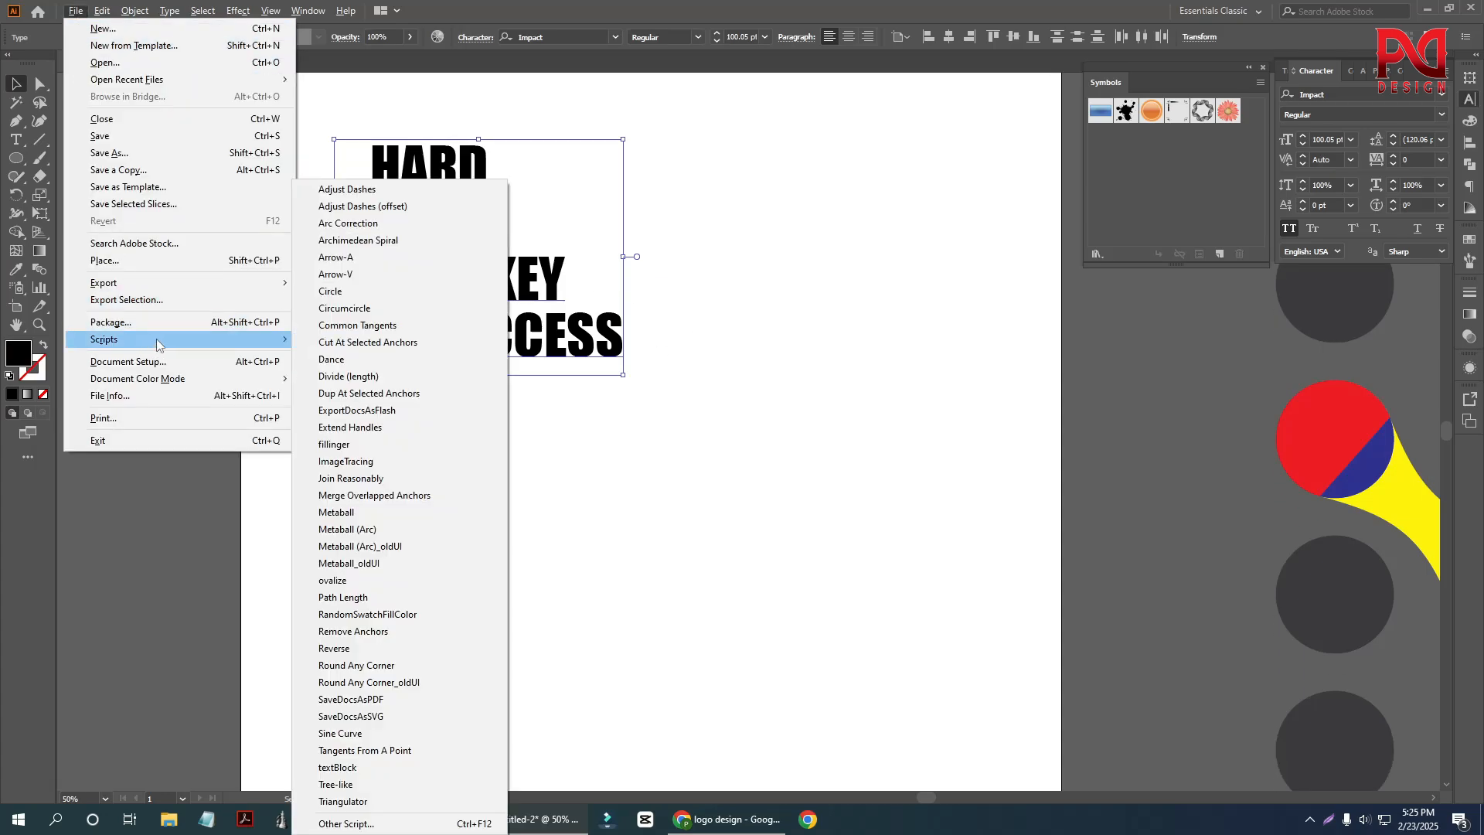
left_click(353, 771)
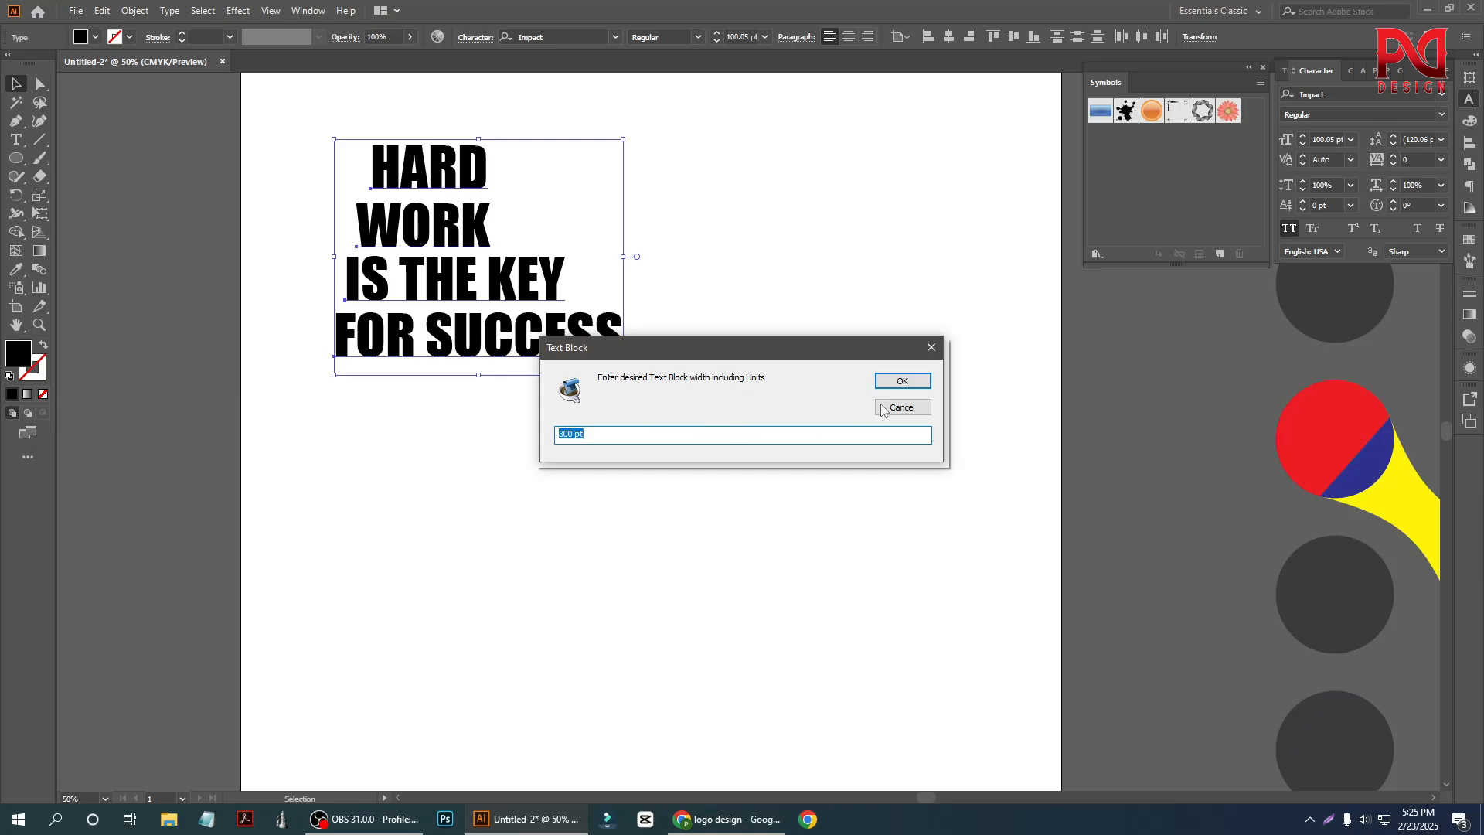
left_click(898, 382)
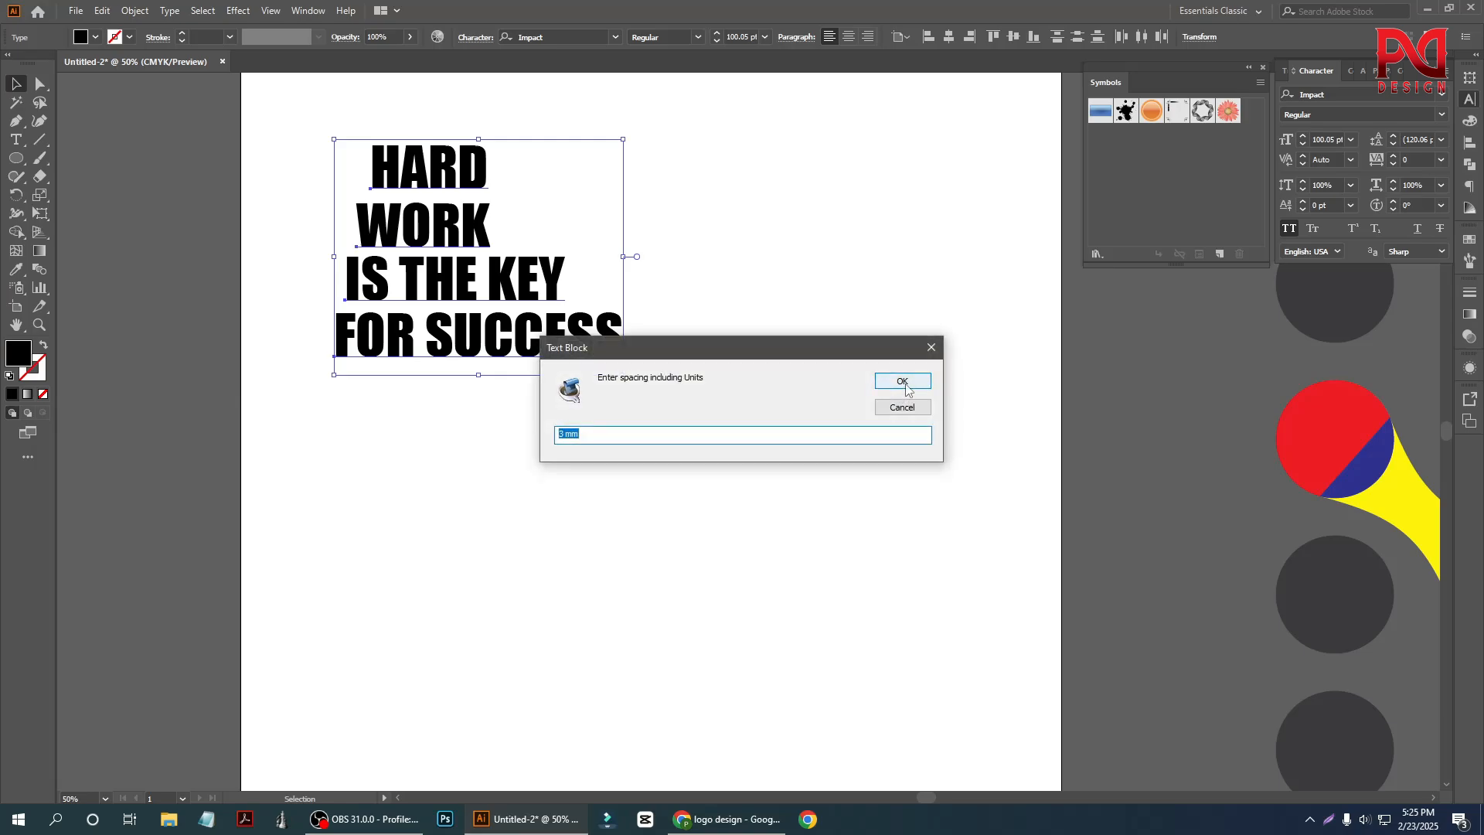
left_click(903, 381)
scroll(485, 497, "down", 1)
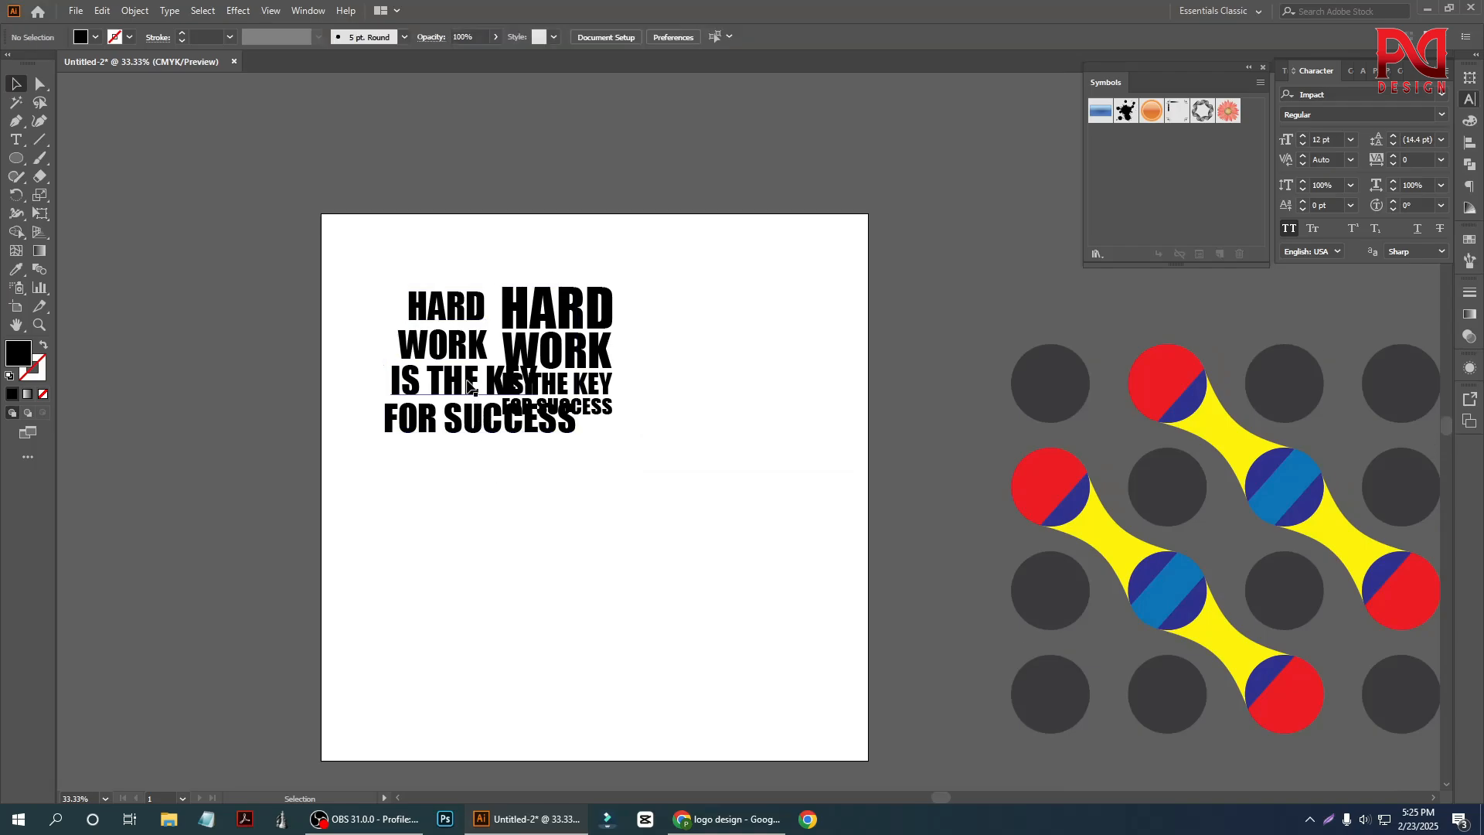
left_click_drag(468, 385, 270, 461)
key("ctrl+z")
left_click(630, 497)
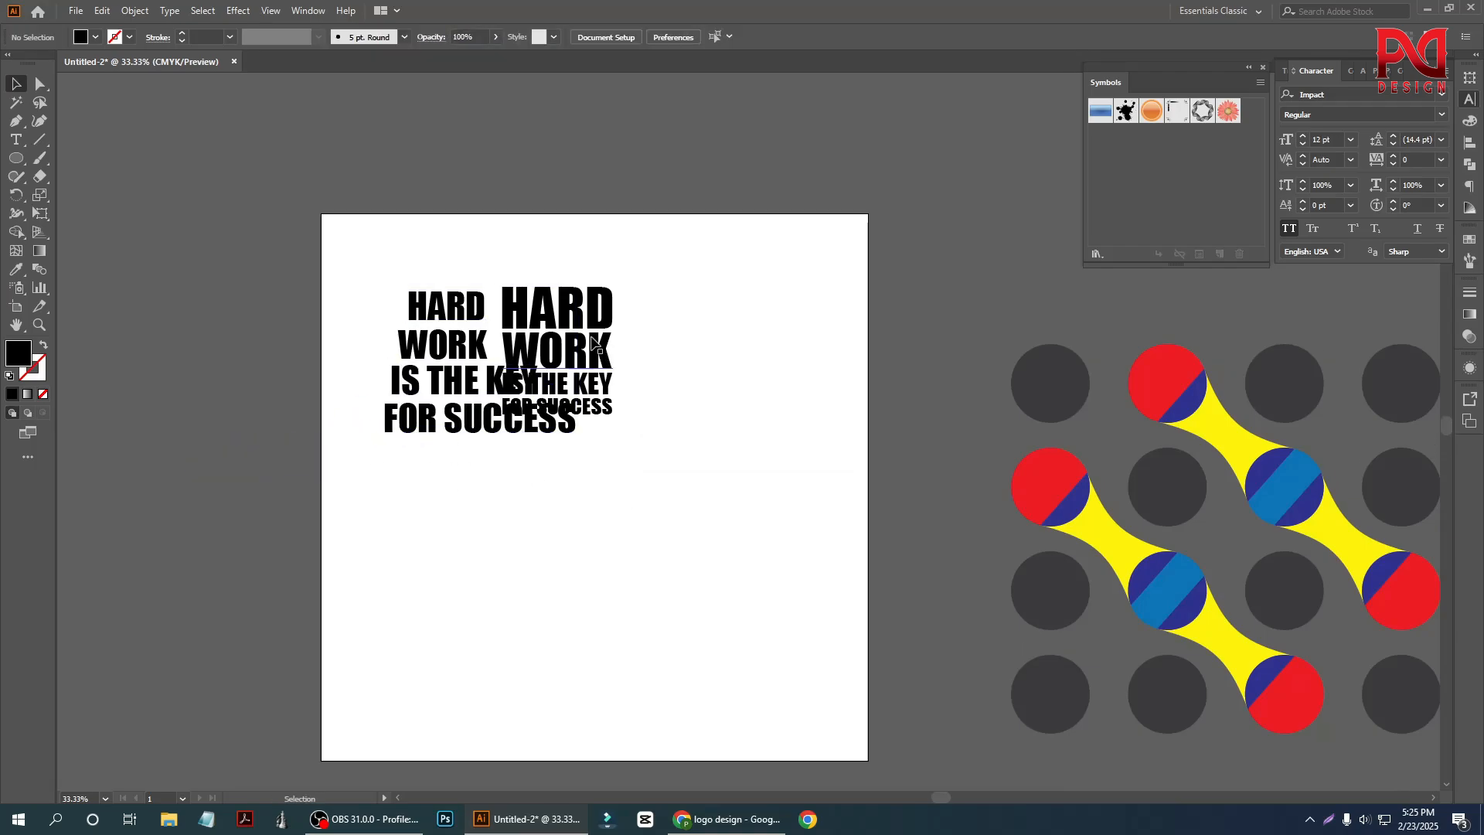
Move the generated text block off the original lines to the empty area at their lower right and clear the selection.
left_click_drag(592, 340, 702, 455)
left_click(795, 382)
scroll(713, 524, "up", 1)
scroll(700, 519, "up", 1)
scroll(672, 513, "down", 1)
scroll(642, 501, "down", 1)
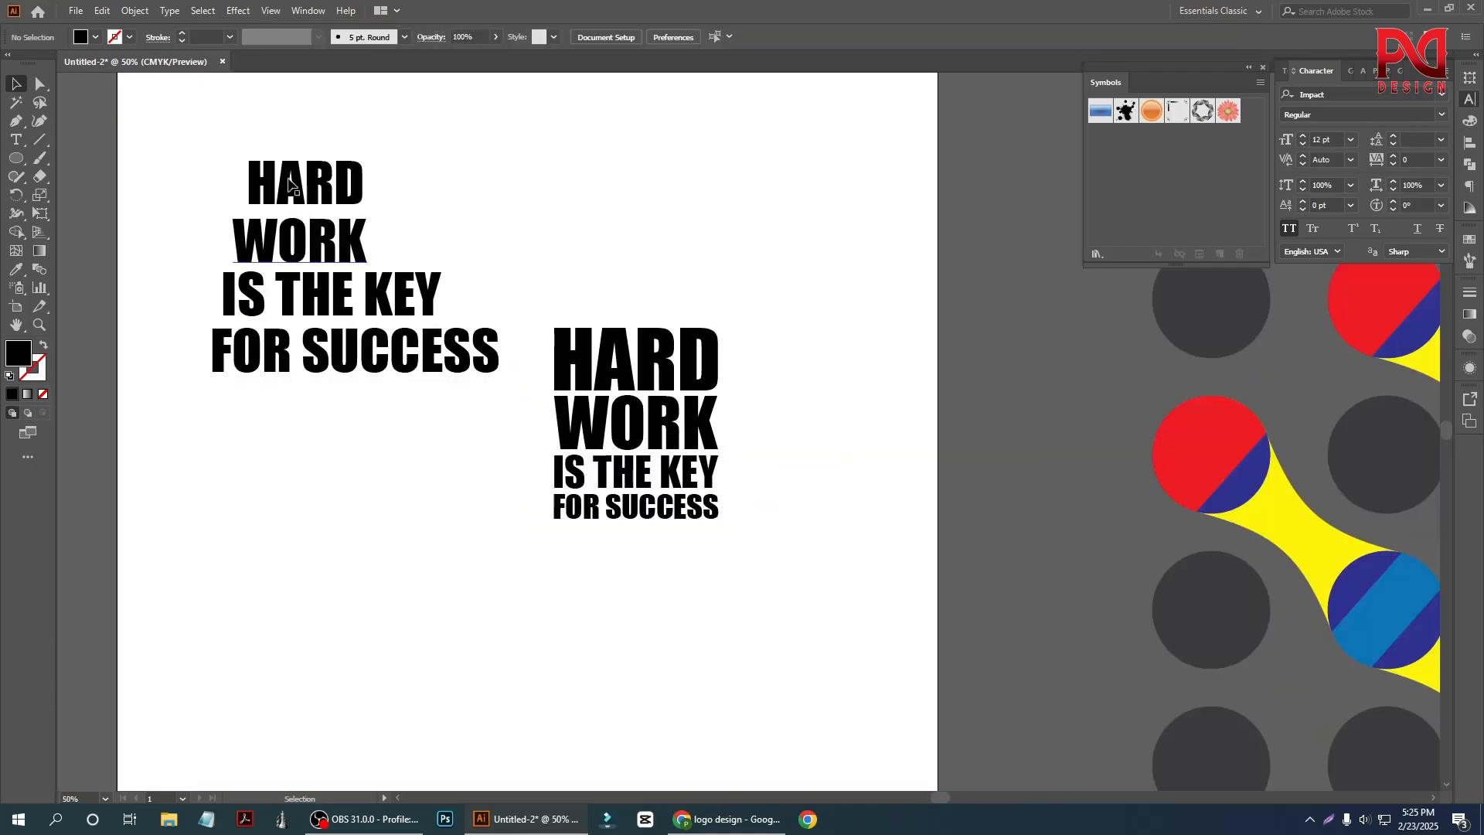
Select the four original text lines and move them left, partly off the artboard.
left_click_drag(242, 135, 255, 395)
scroll(389, 365, "down", 1)
left_click(421, 564)
scroll(548, 466, "up", 3)
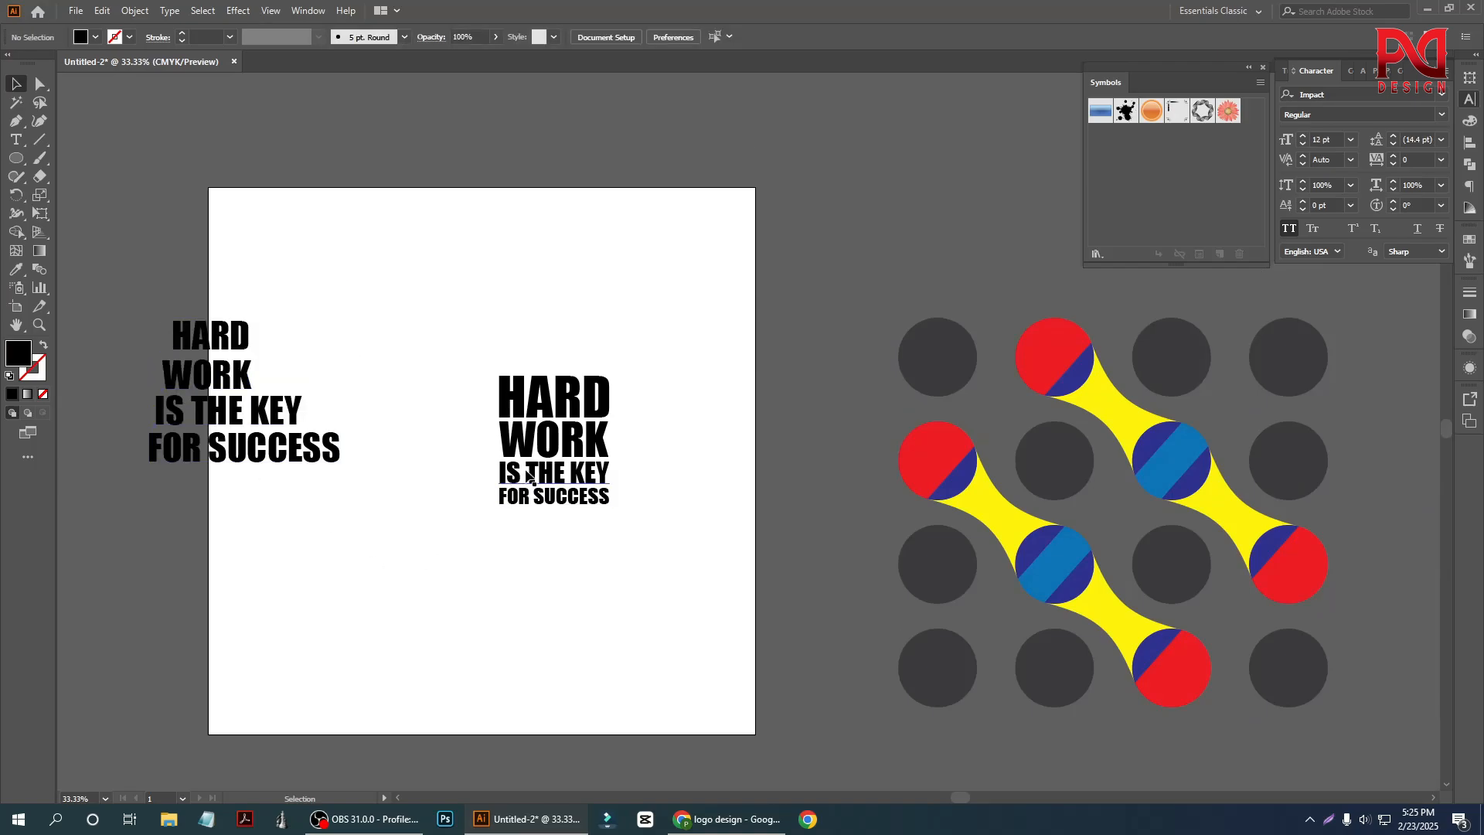
Move the generated text block up and left to the upper middle of the artboard and clear the selection.
left_click_drag(568, 426, 466, 313)
scroll(503, 345, "down", 1)
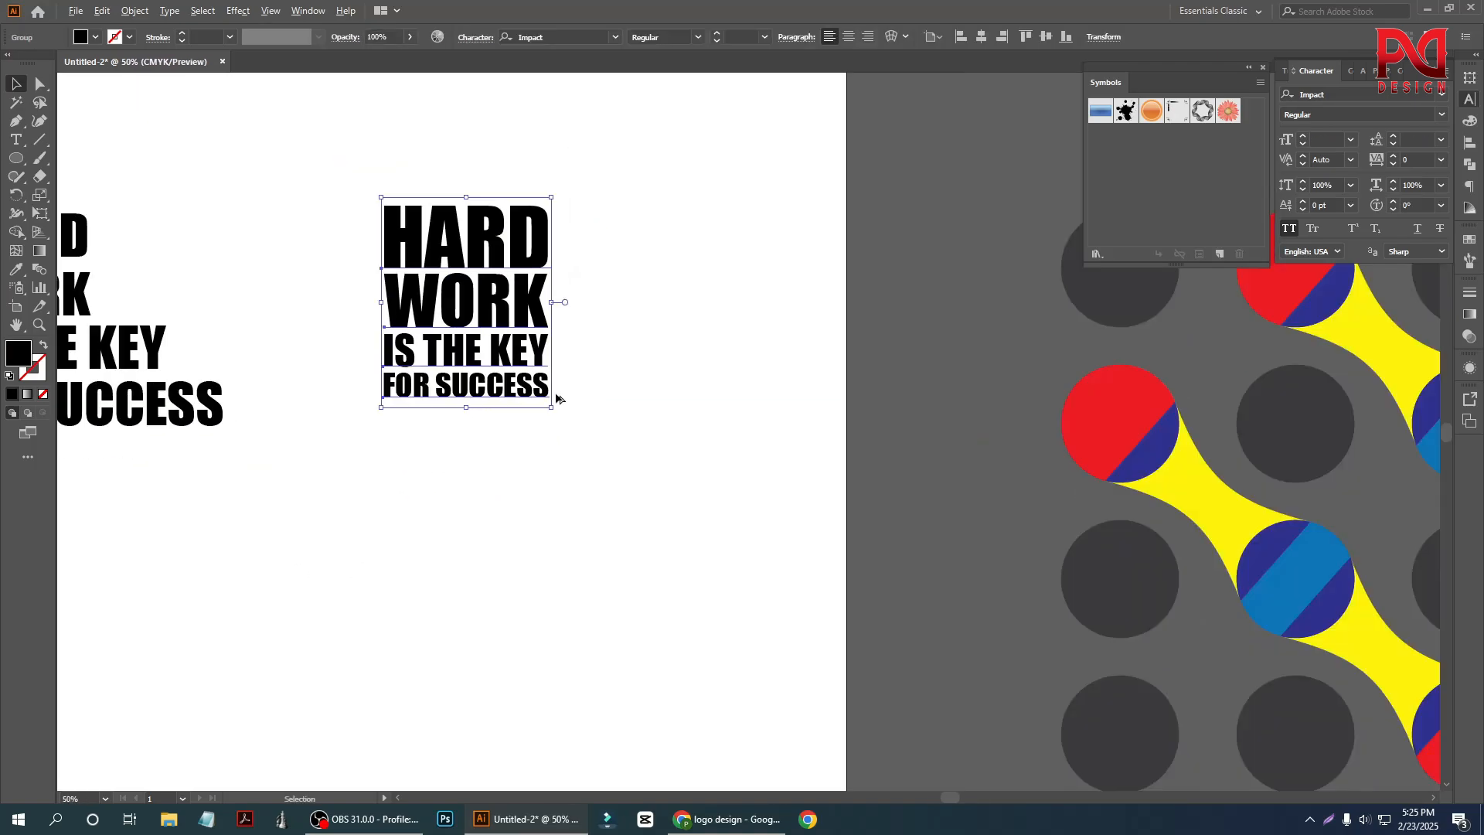
scroll(572, 433, "up", 1)
left_click(592, 467)
scroll(438, 347, "up", 1)
Fill the HARD line of the generated text block with orange and clear the selection.
left_click(456, 370)
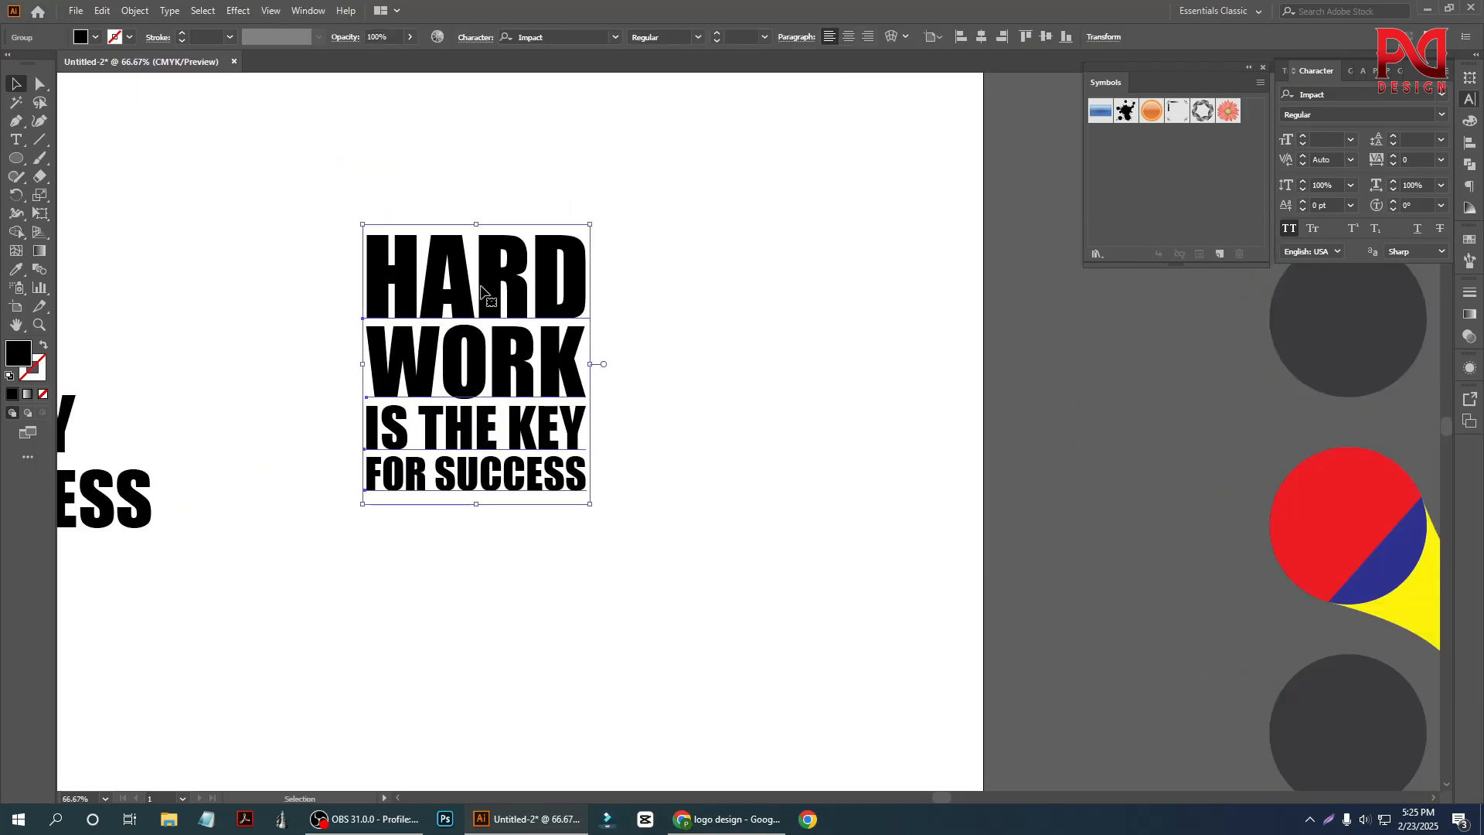
left_click(40, 83)
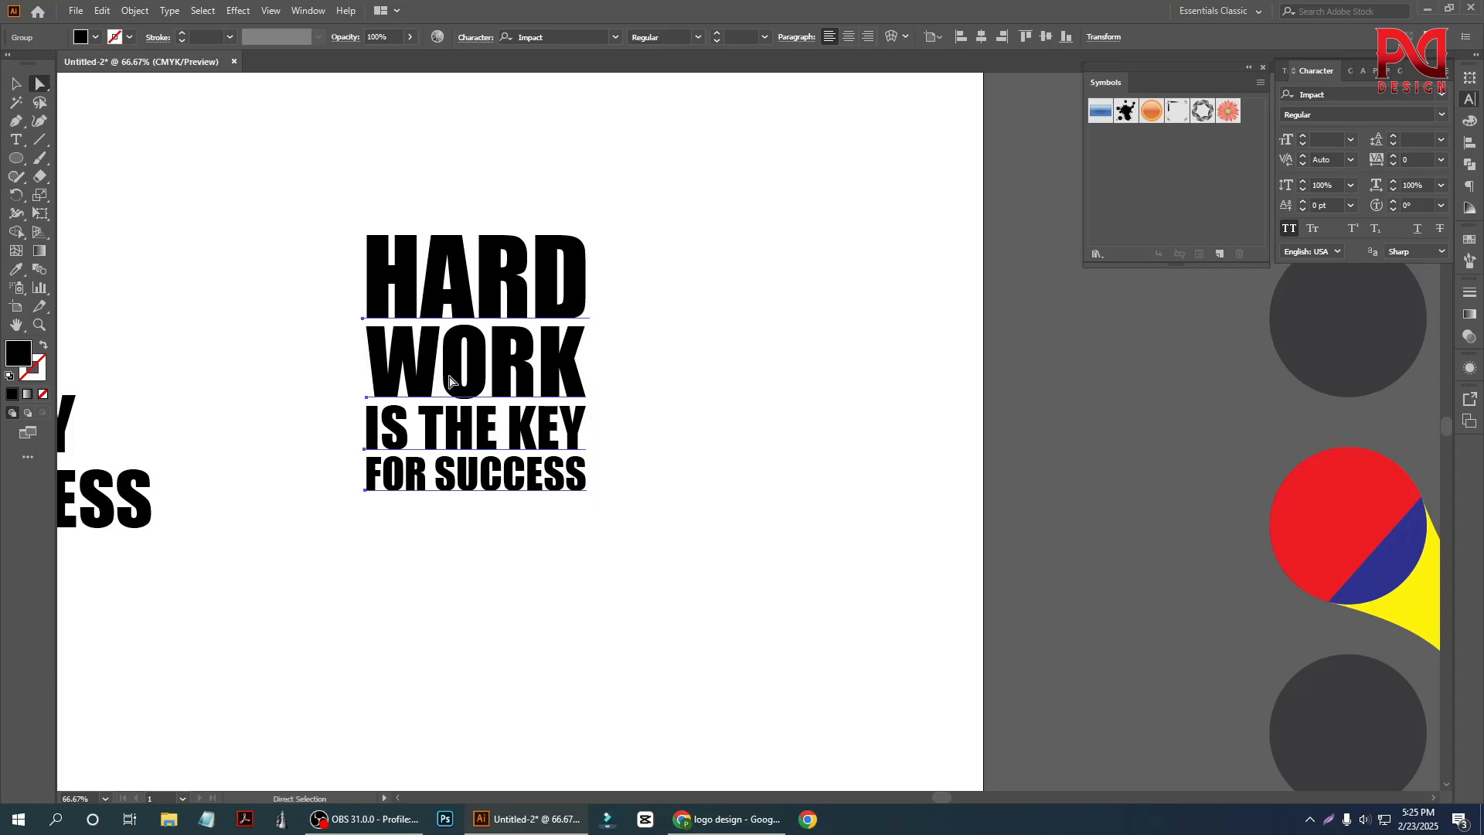
double_click(407, 315)
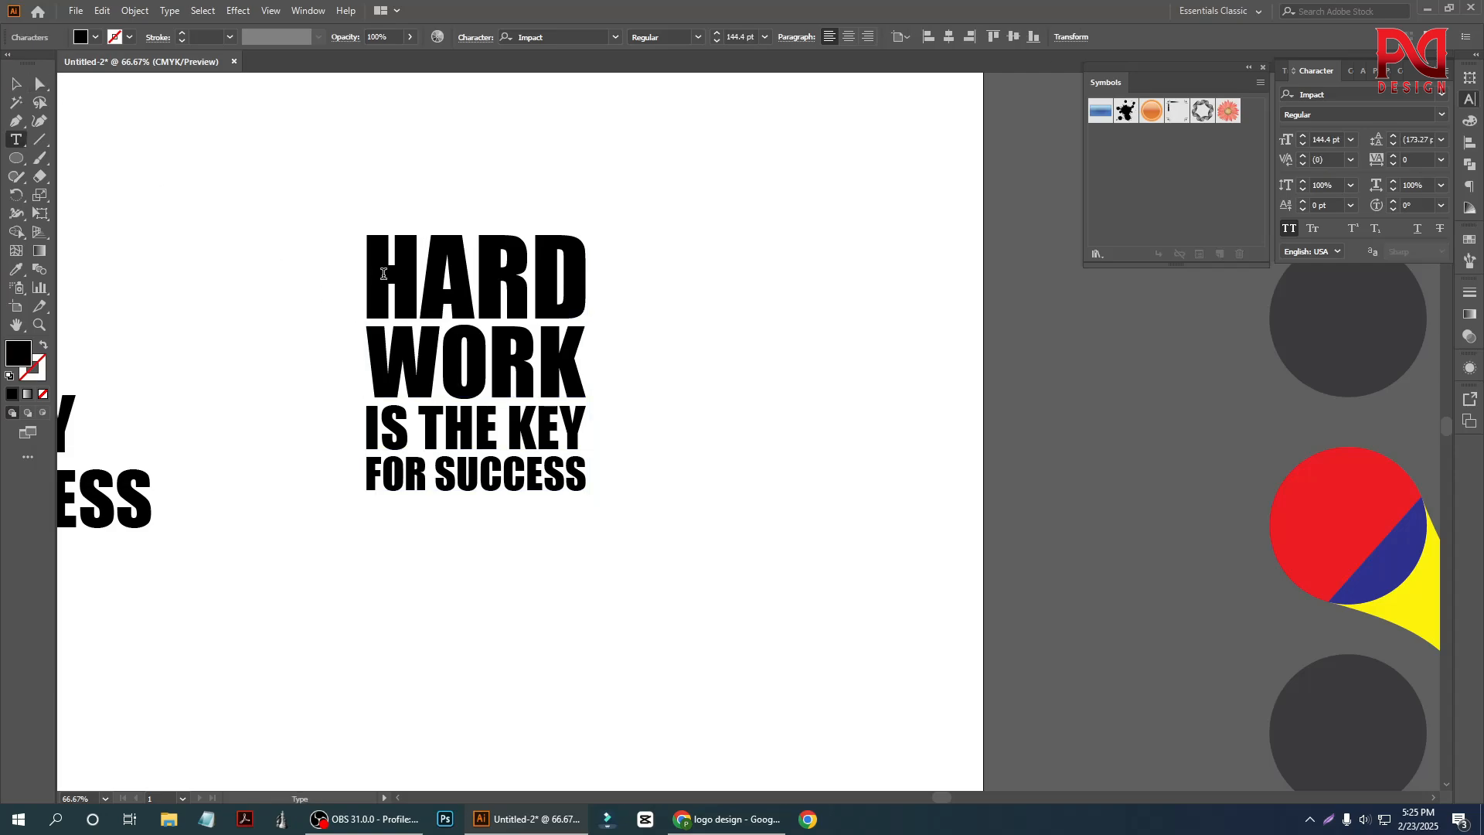
left_click_drag(383, 274, 610, 298)
left_click(95, 36)
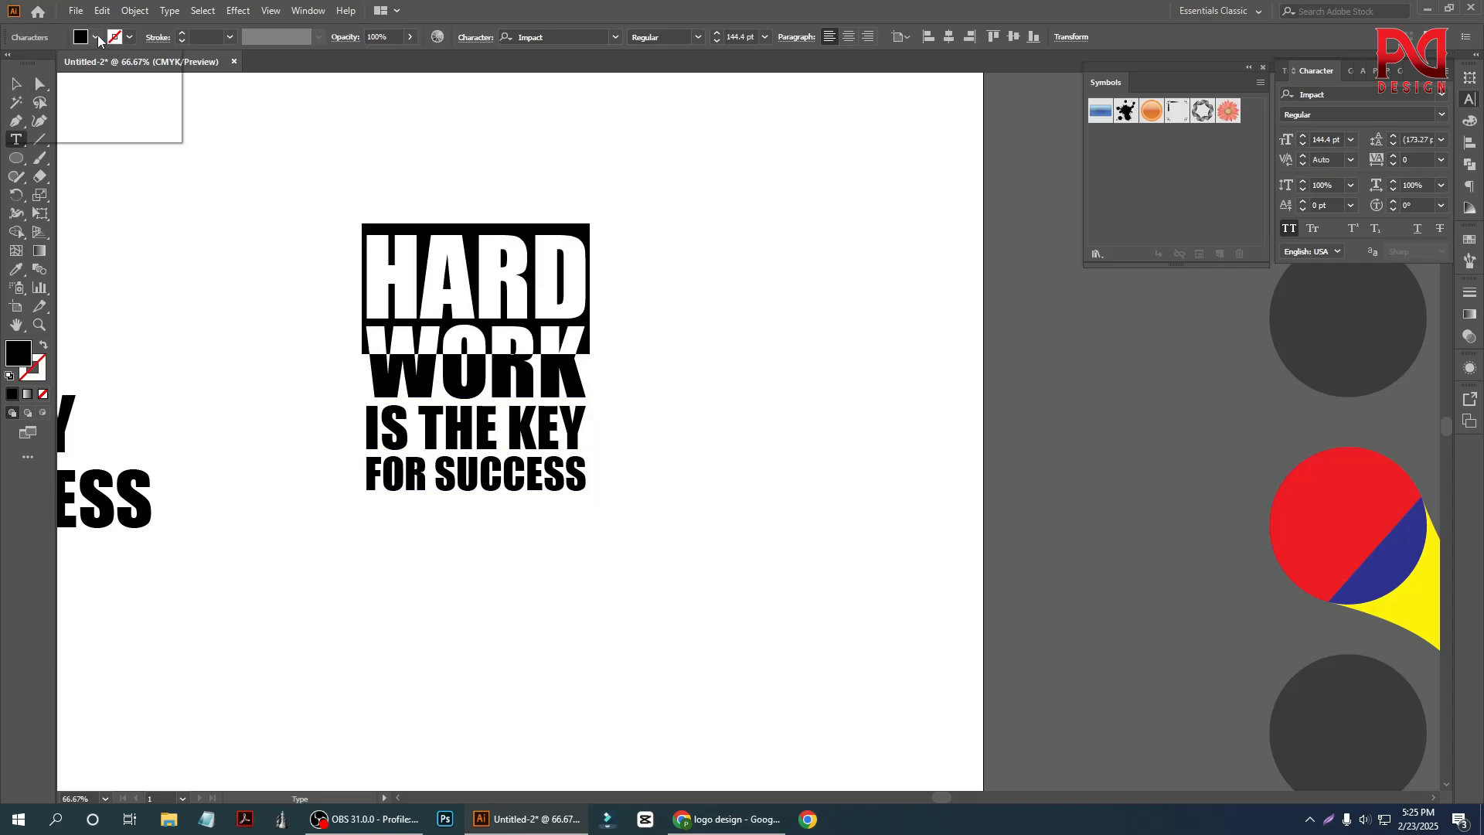
left_click(150, 62)
left_click(29, 195)
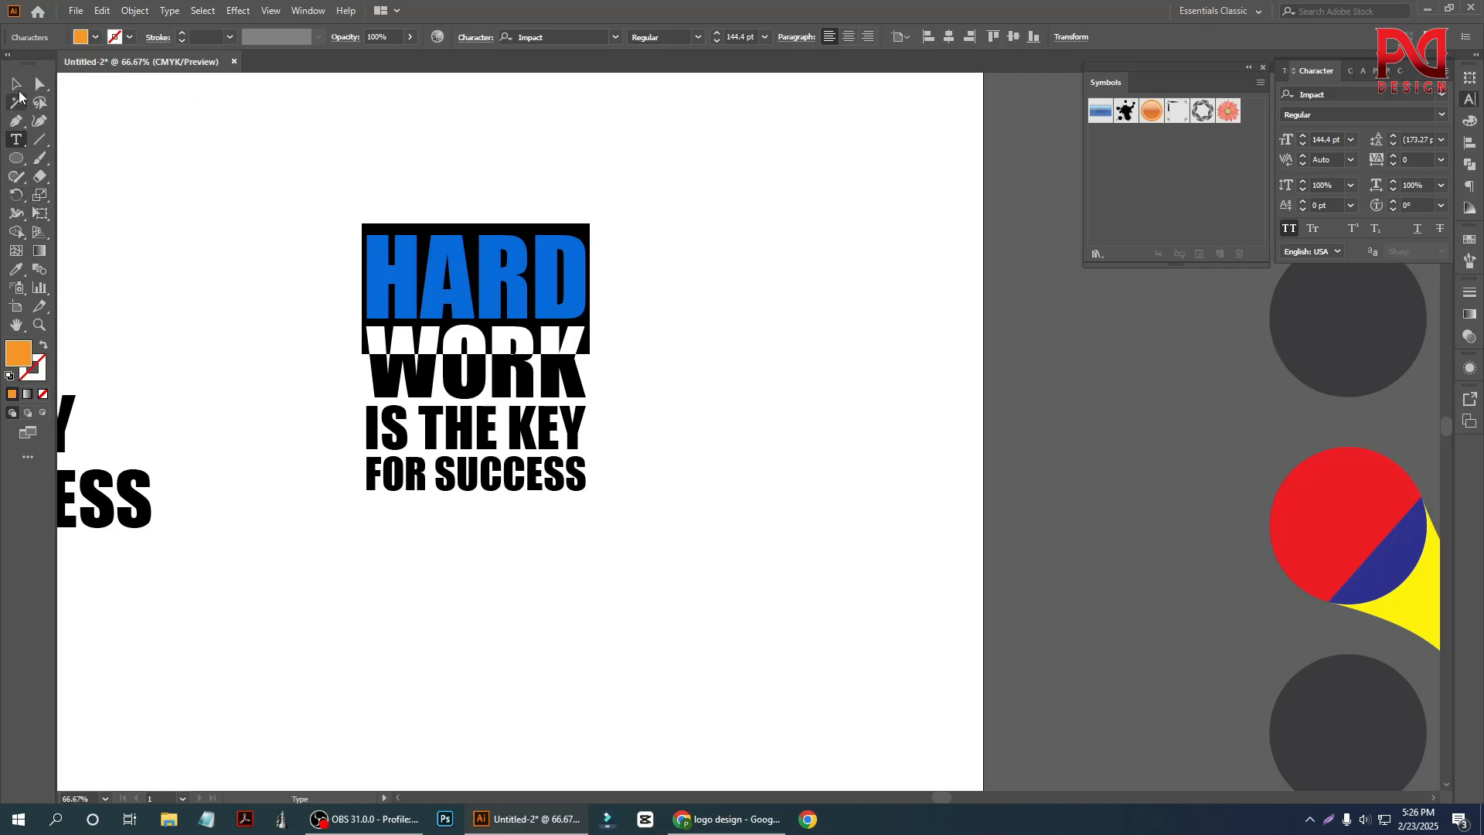
left_click(17, 85)
left_click(265, 229)
Isolate the text block group, fill its IS THE KEY line with the same orange as HARD, and exit isolation.
left_click(395, 409)
double_click(396, 410)
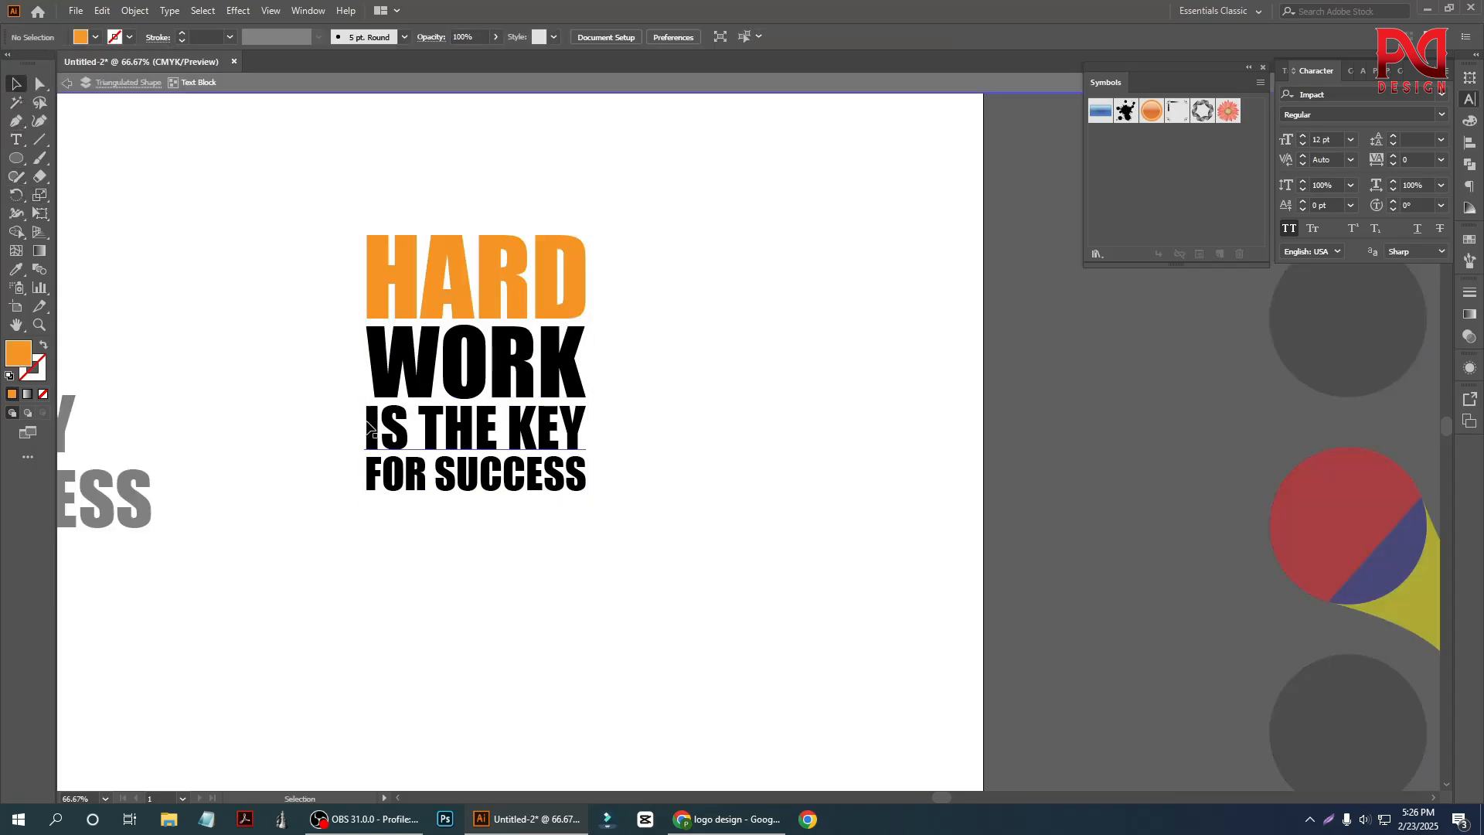
double_click(370, 429)
key("ctrl+a")
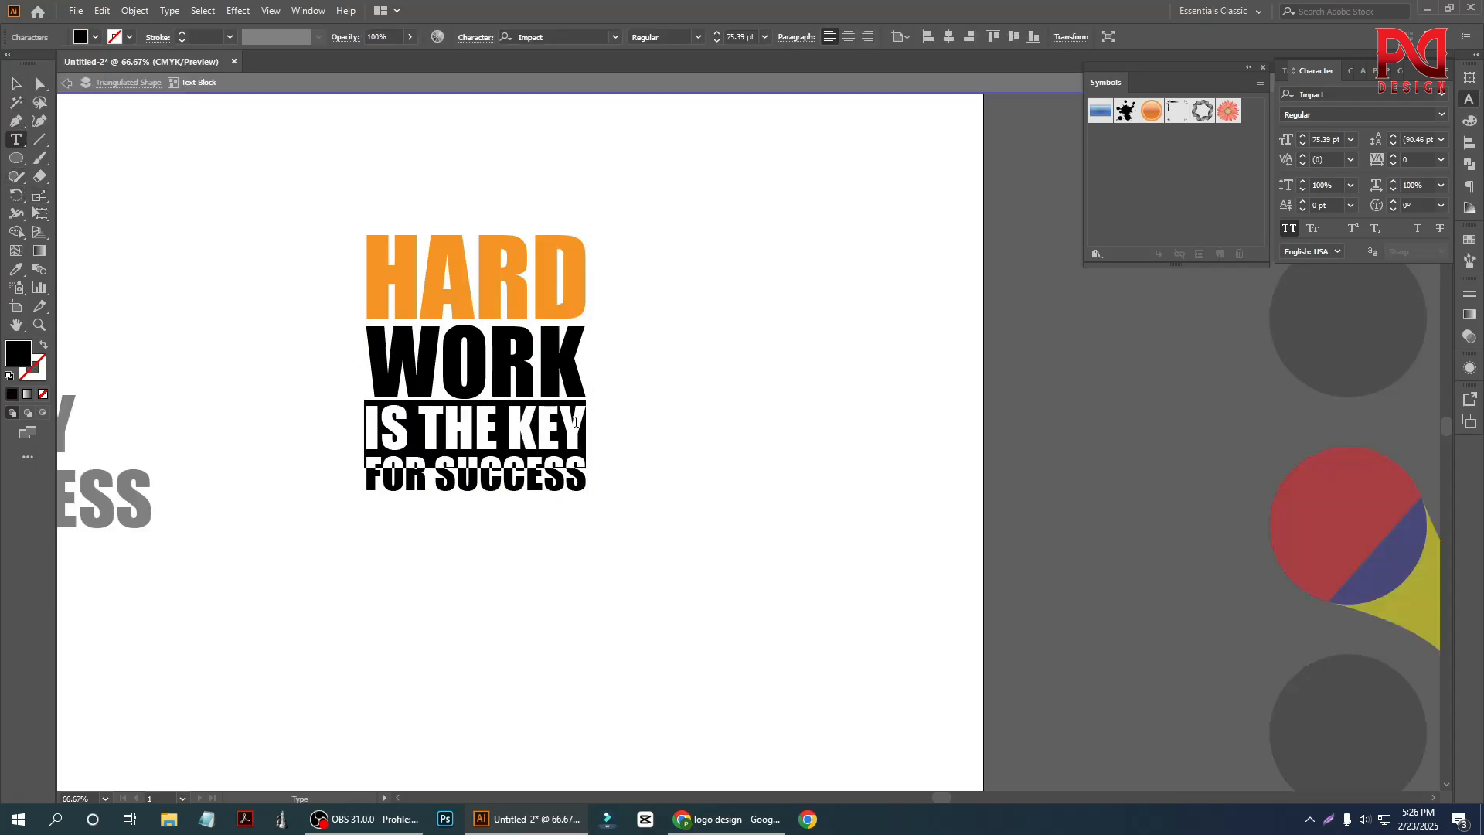
left_click(114, 37)
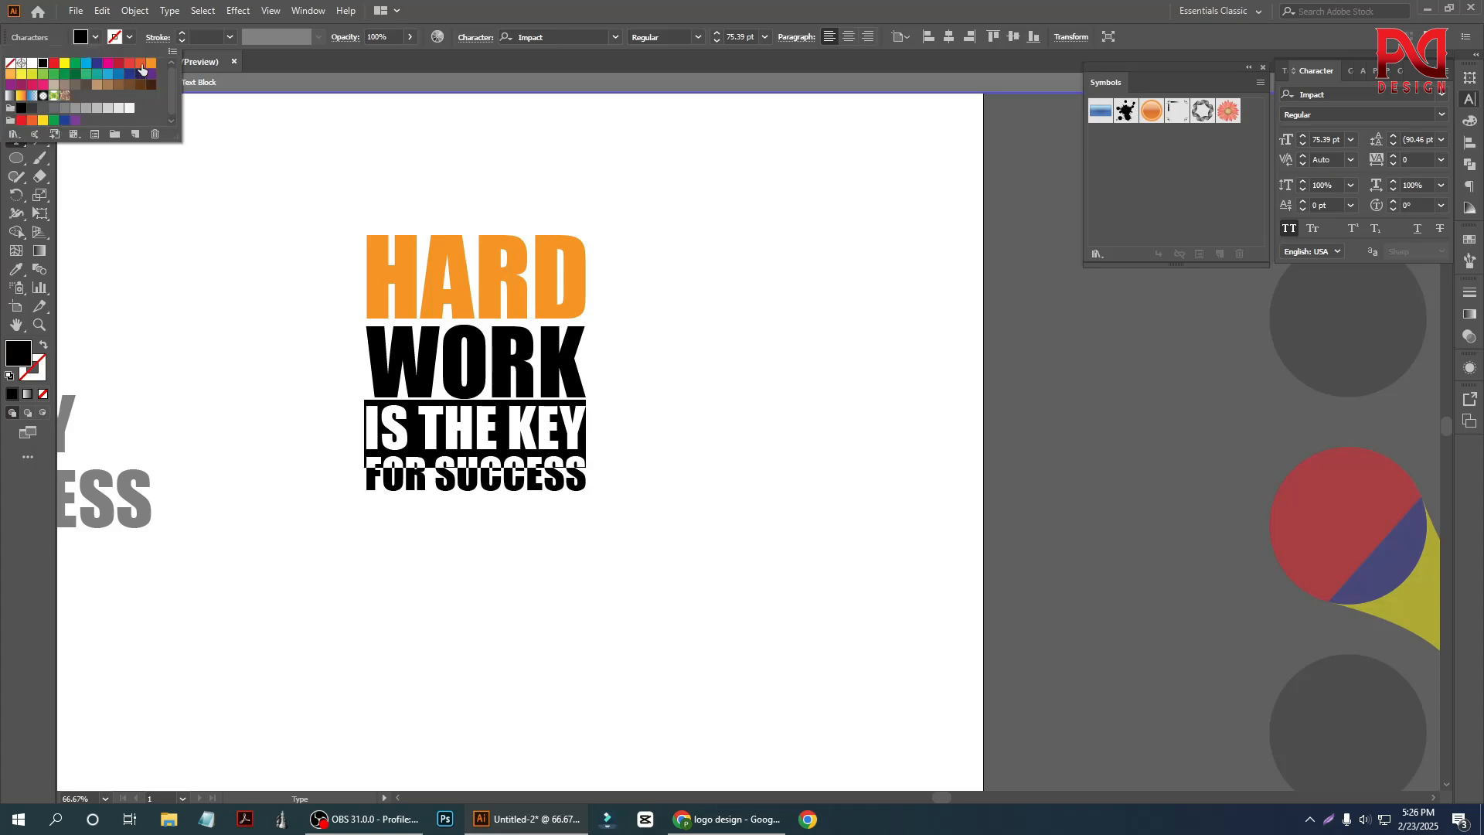
left_click(140, 69)
left_click(151, 62)
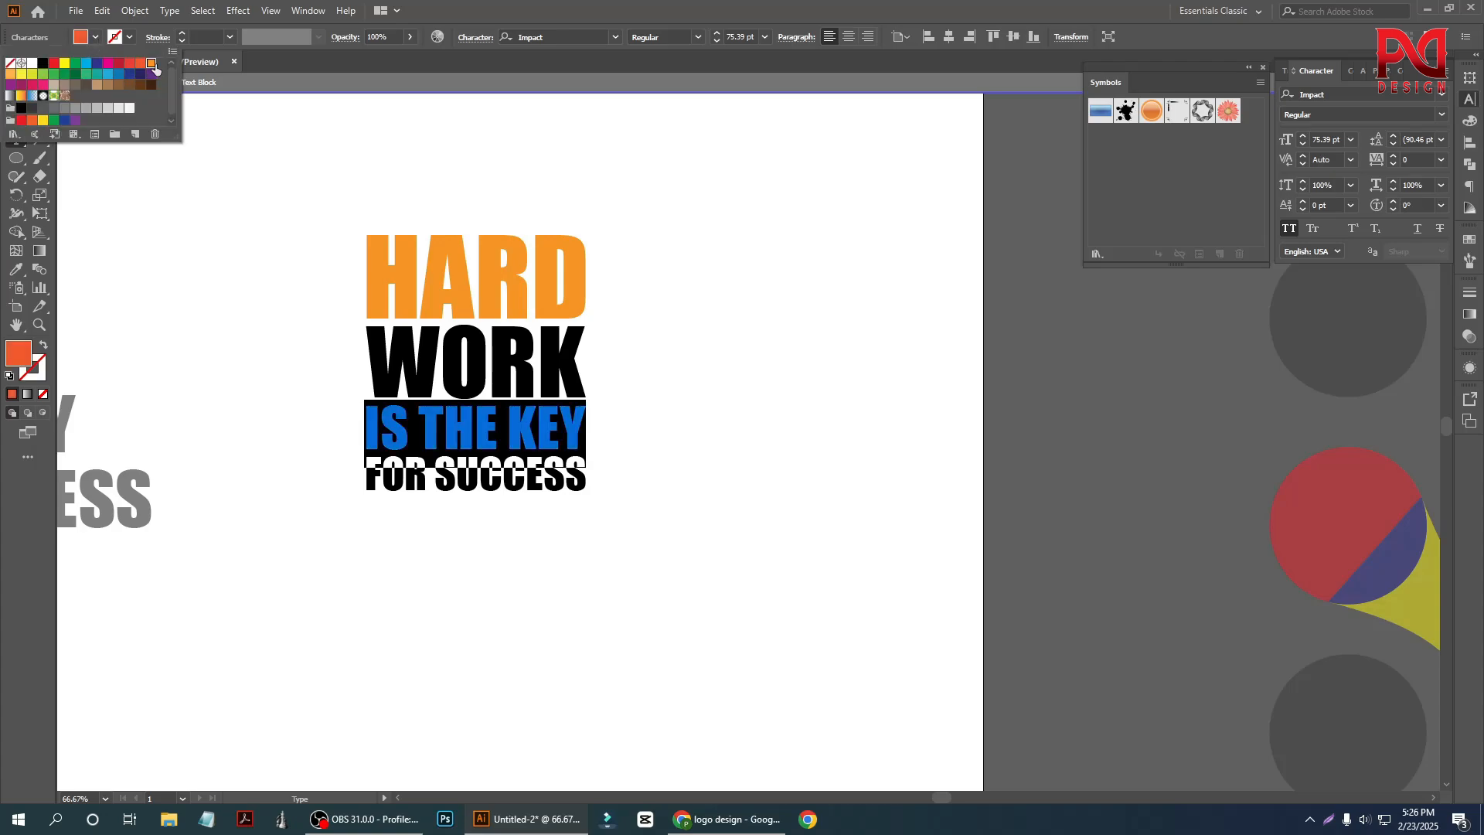
left_click(42, 207)
left_click(16, 83)
left_click(143, 213)
scroll(611, 427, "down", 1)
scroll(647, 433, "down", 2)
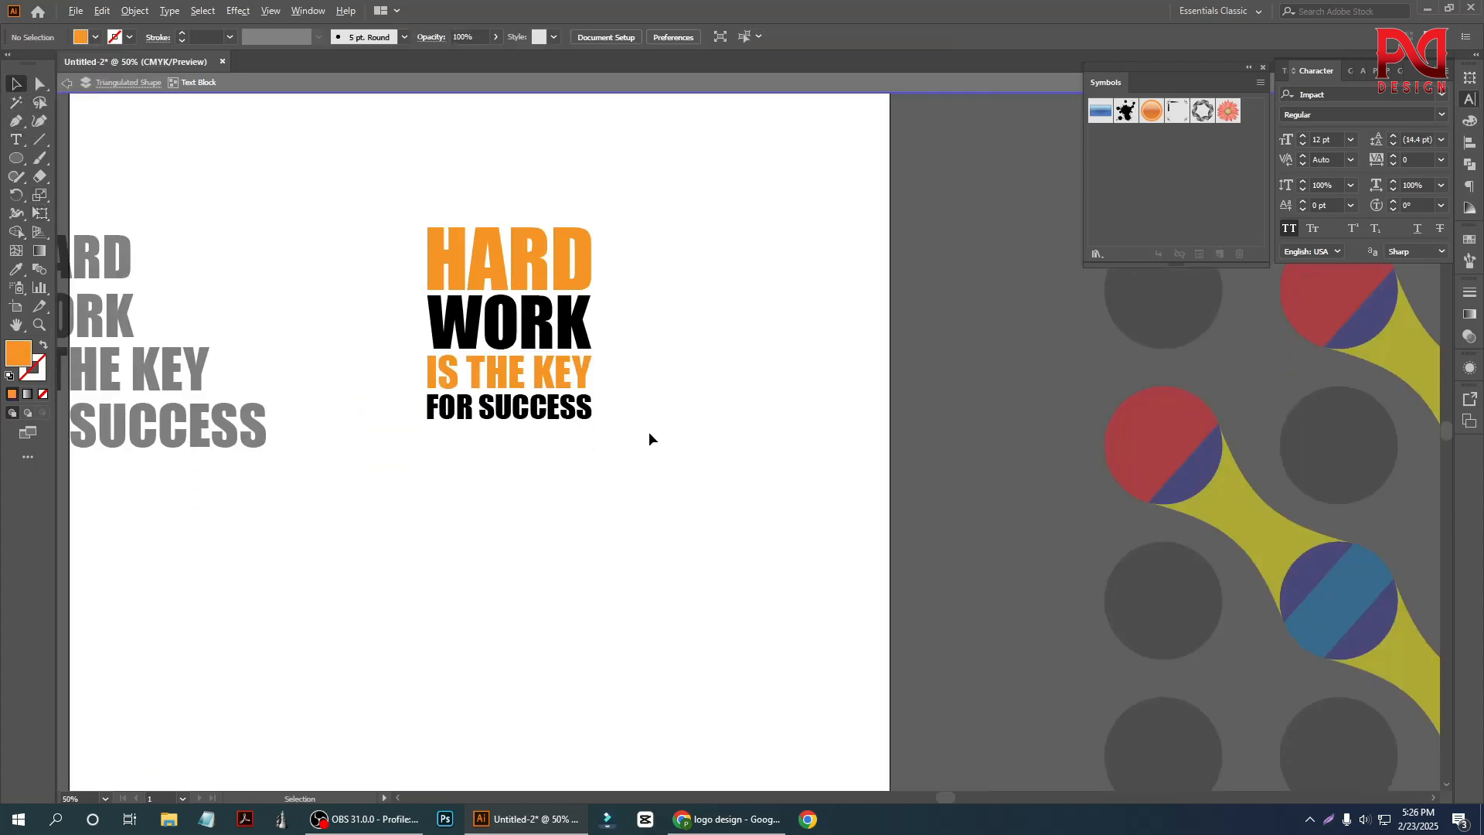
scroll(648, 432, "down", 1)
double_click(413, 474)
Move the four original black text lines completely off the artboard to its upper left and clear the selection.
left_click(274, 415)
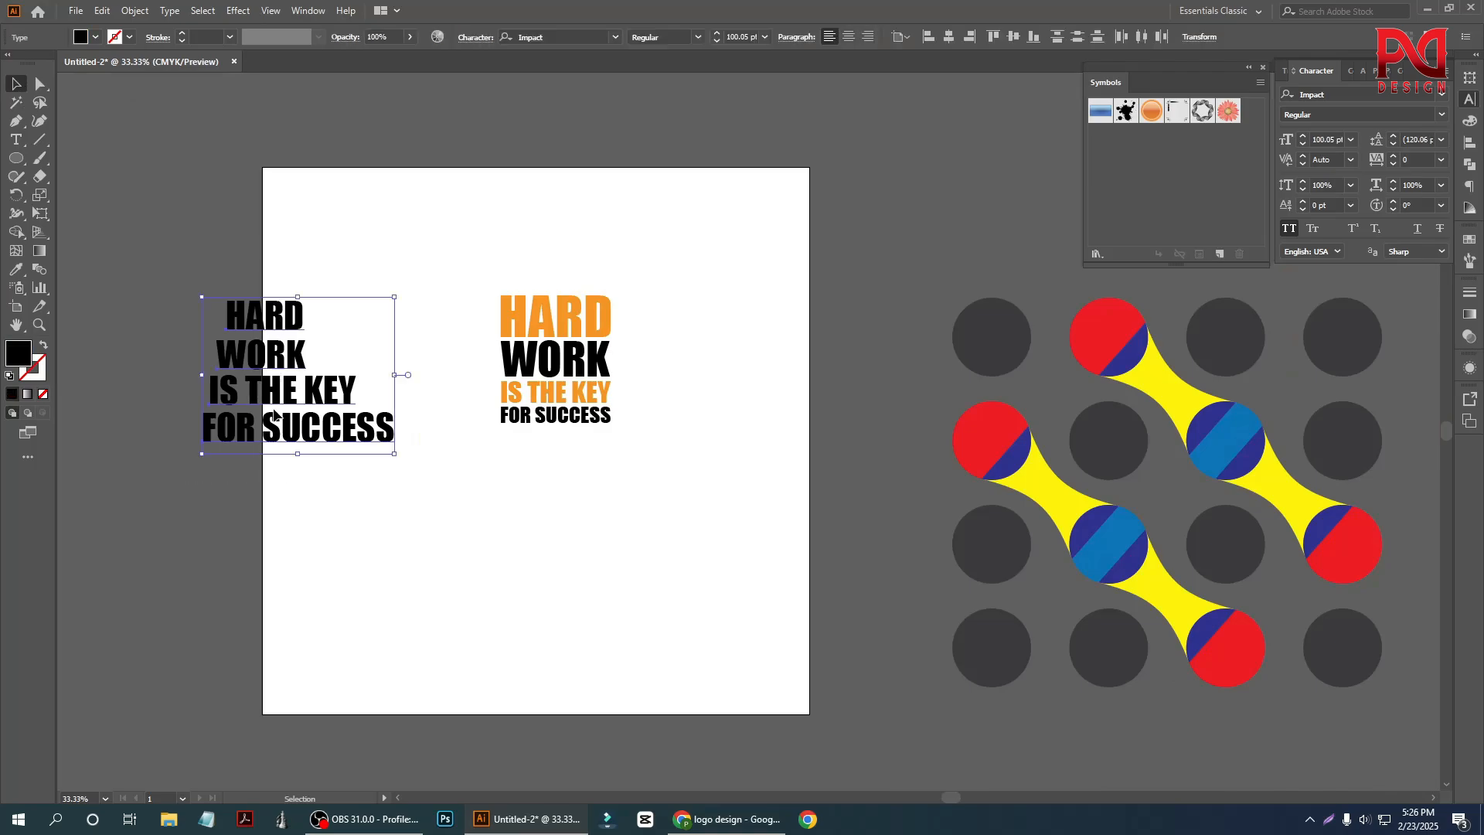
left_click_drag(274, 415, 165, 299)
left_click(417, 391)
scroll(554, 394, "up", 1)
scroll(576, 423, "down", 1)
left_click(432, 466)
Move the orange and black text block to the artboard's right edge and clear the selection.
scroll(553, 365, "up", 1)
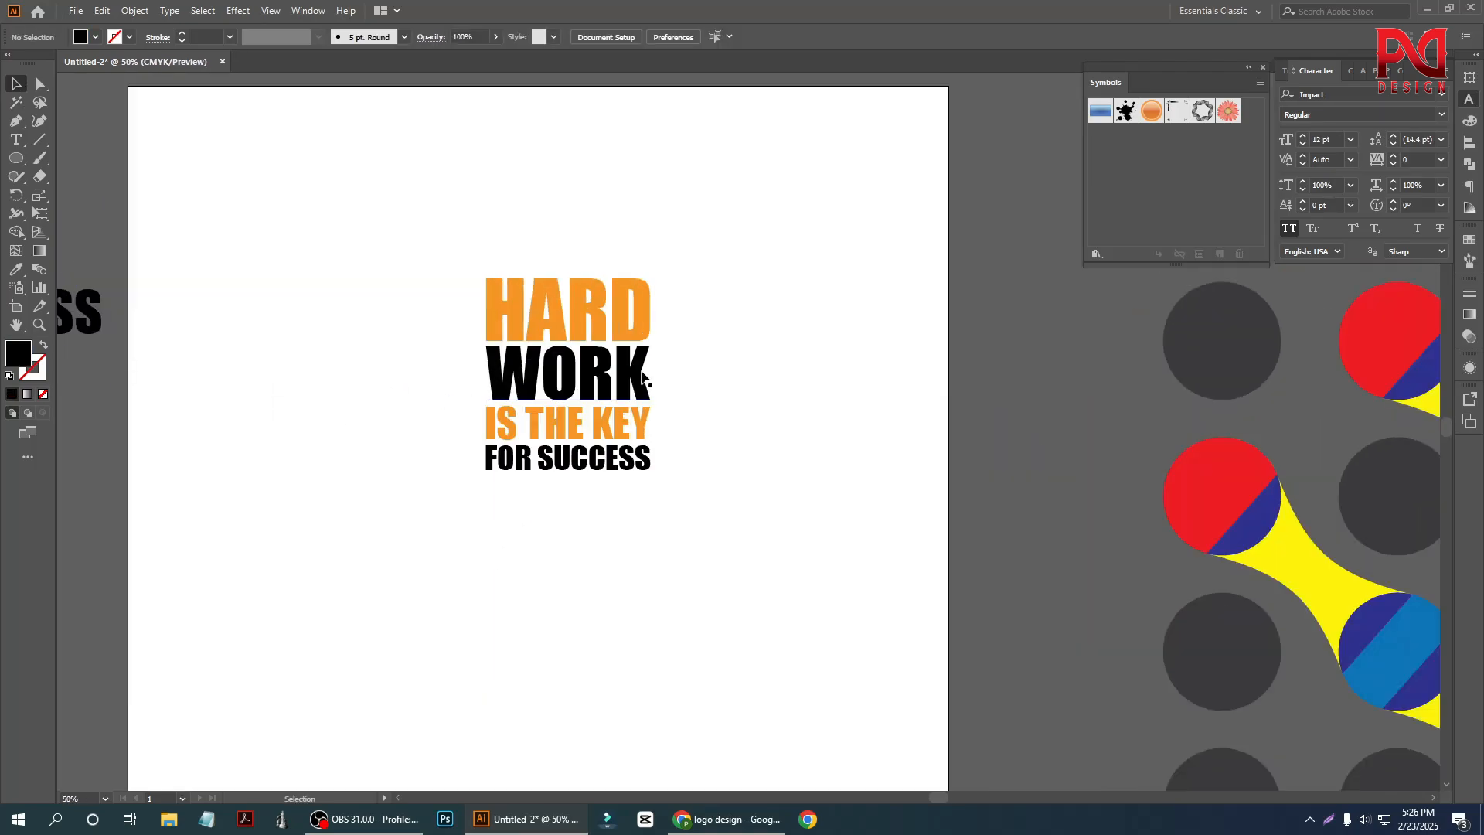
scroll(550, 406, "up", 1)
scroll(546, 421, "up", 1)
scroll(571, 390, "down", 1)
left_click_drag(414, 256, 617, 556)
left_click(623, 550)
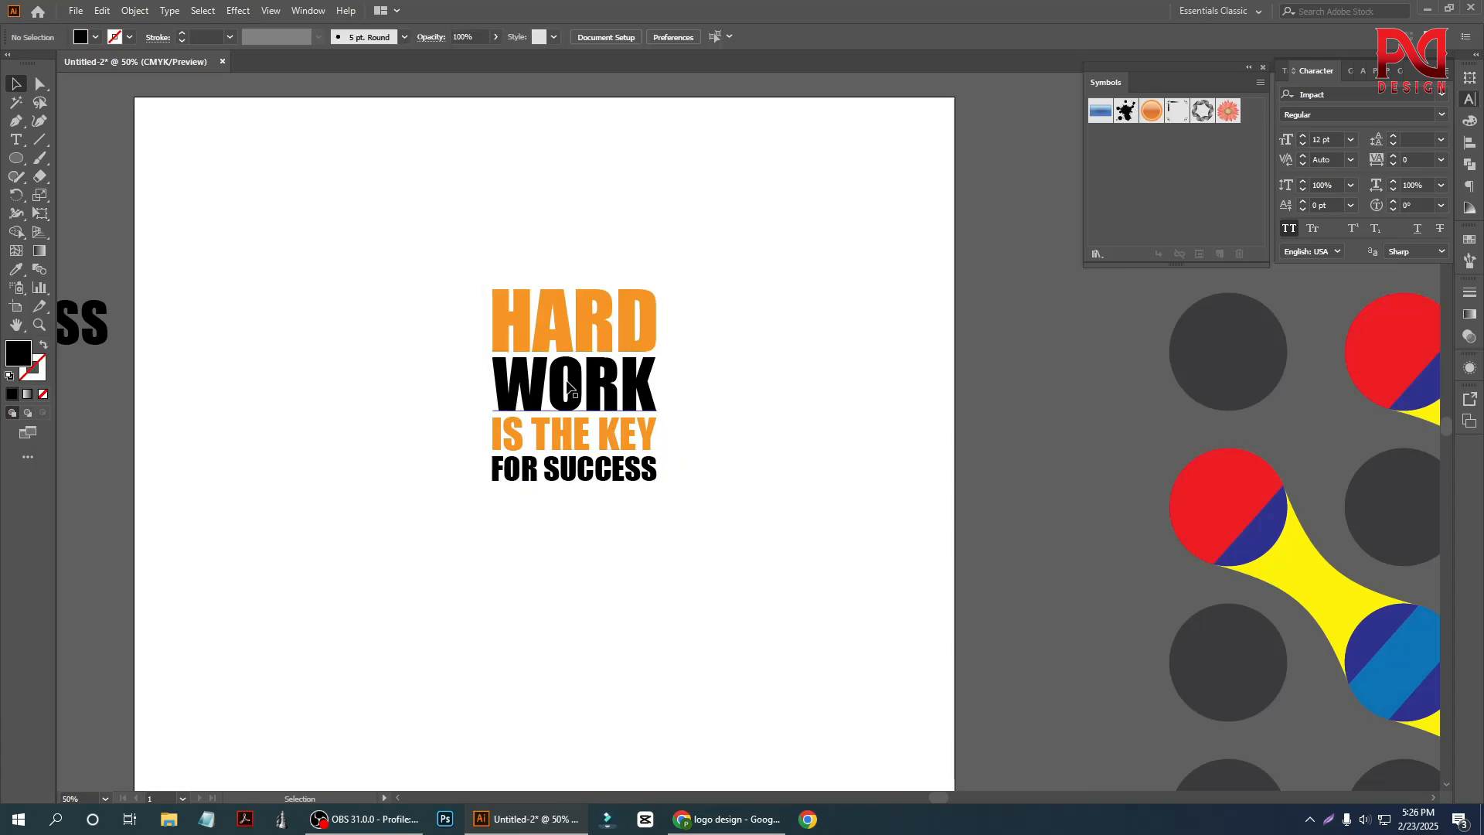
left_click_drag(575, 396, 582, 335)
left_click(582, 336)
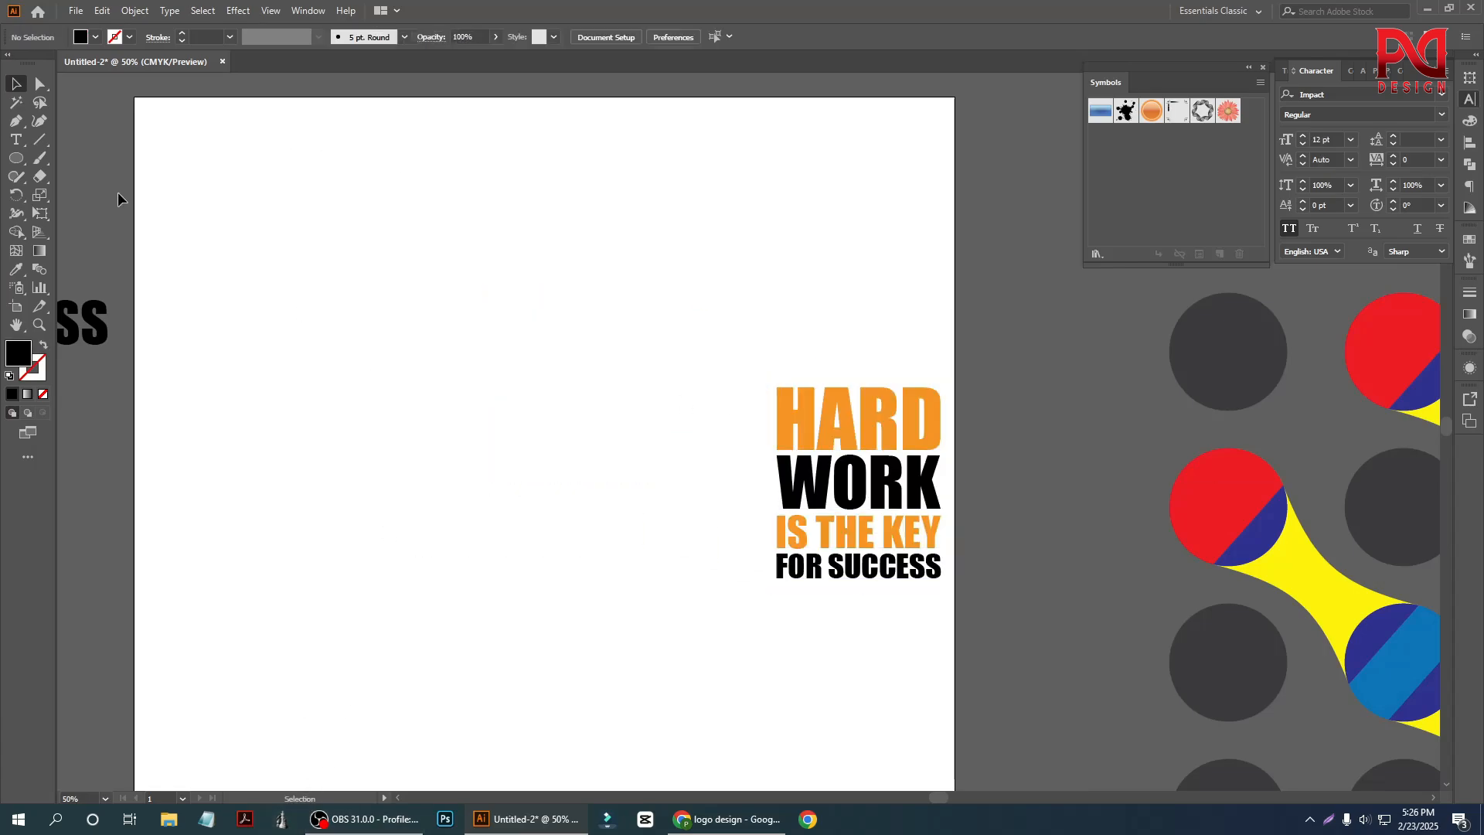
Switch to Chrome, search Google for "white t shirt" in a new tab and decline the precise location request.
left_click(11, 161)
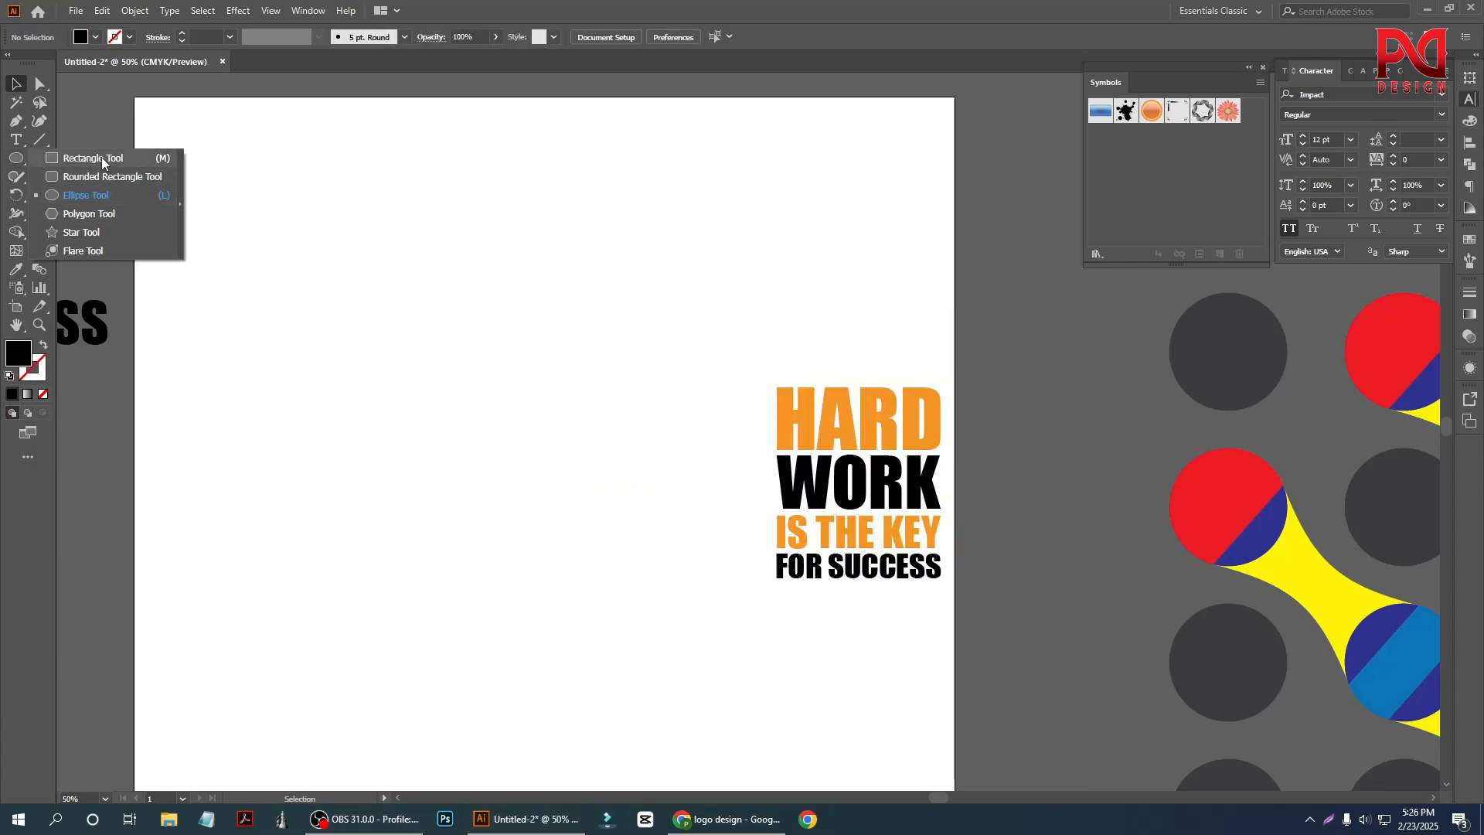
left_click(727, 820)
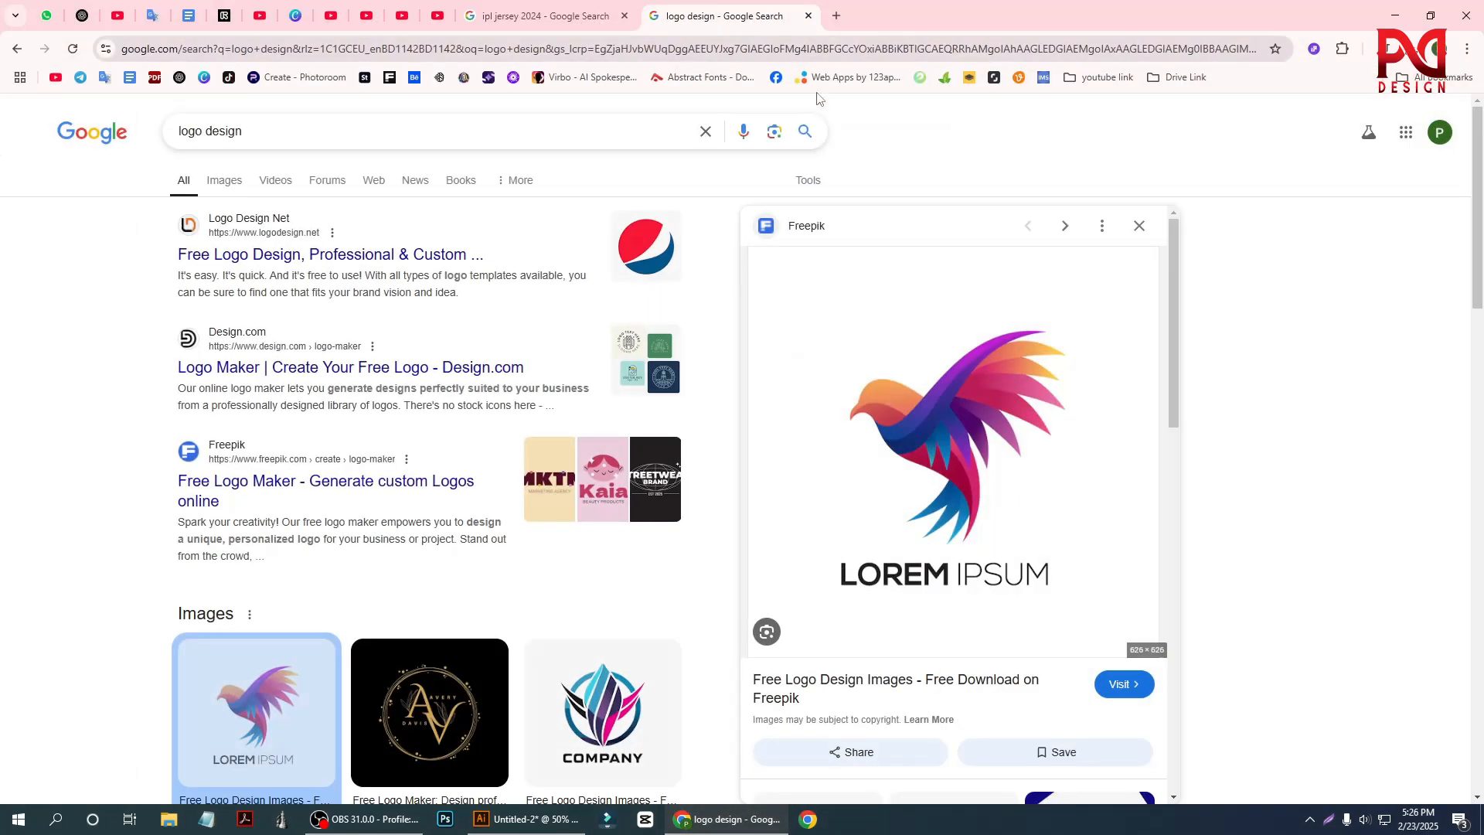
left_click(836, 16)
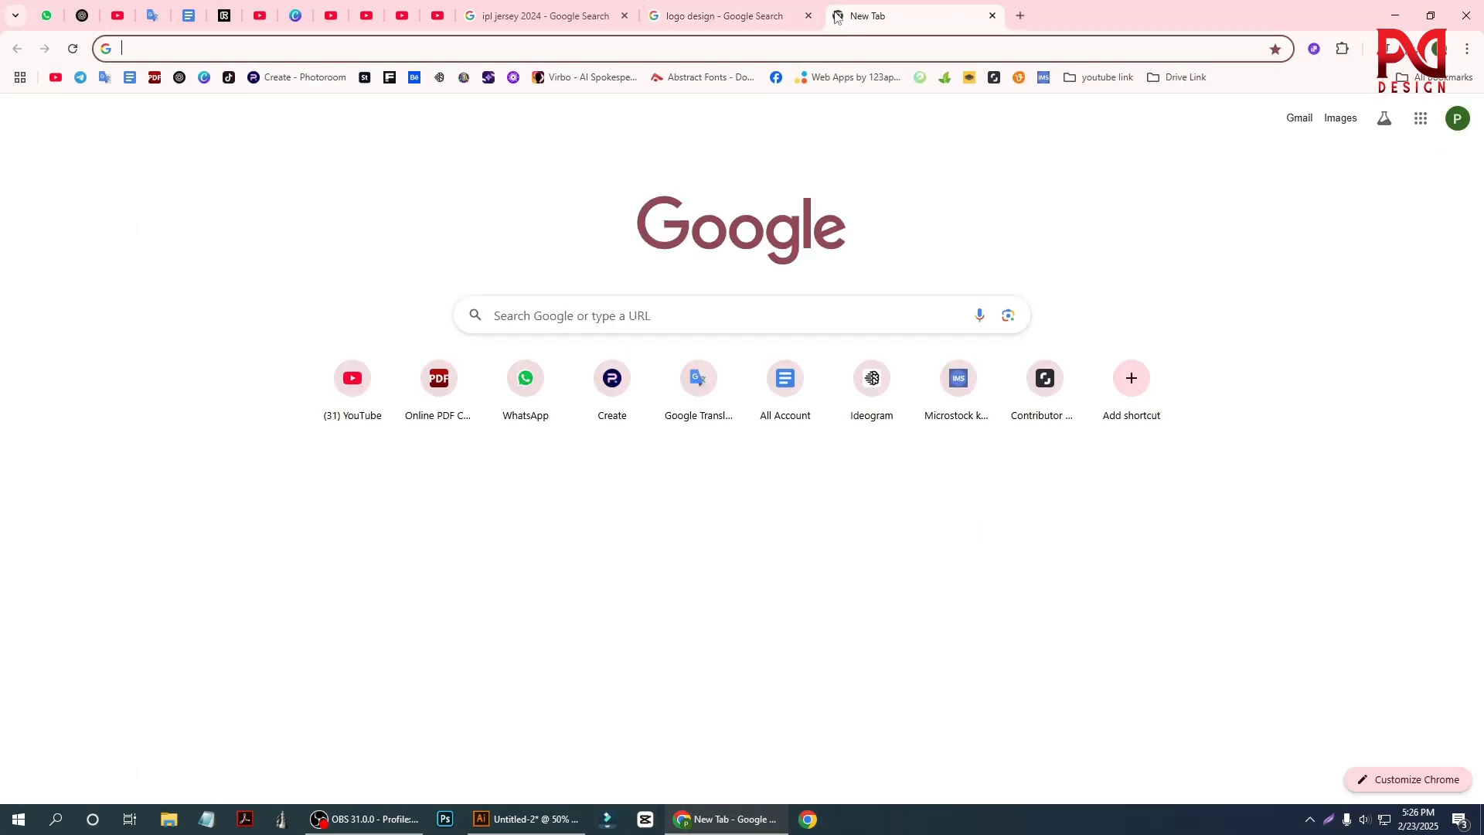
type("white t sh")
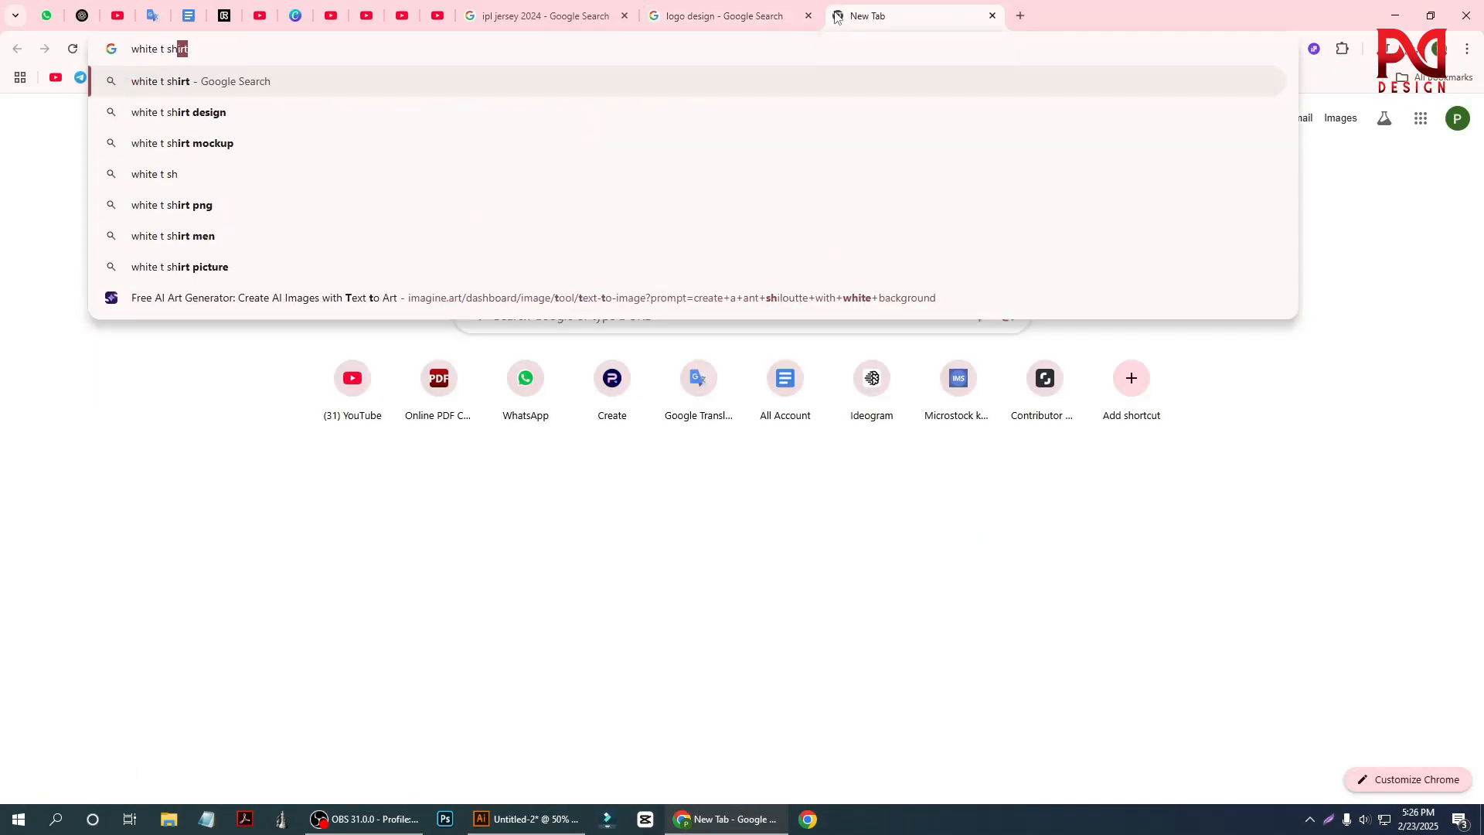
type("irt")
key("Return")
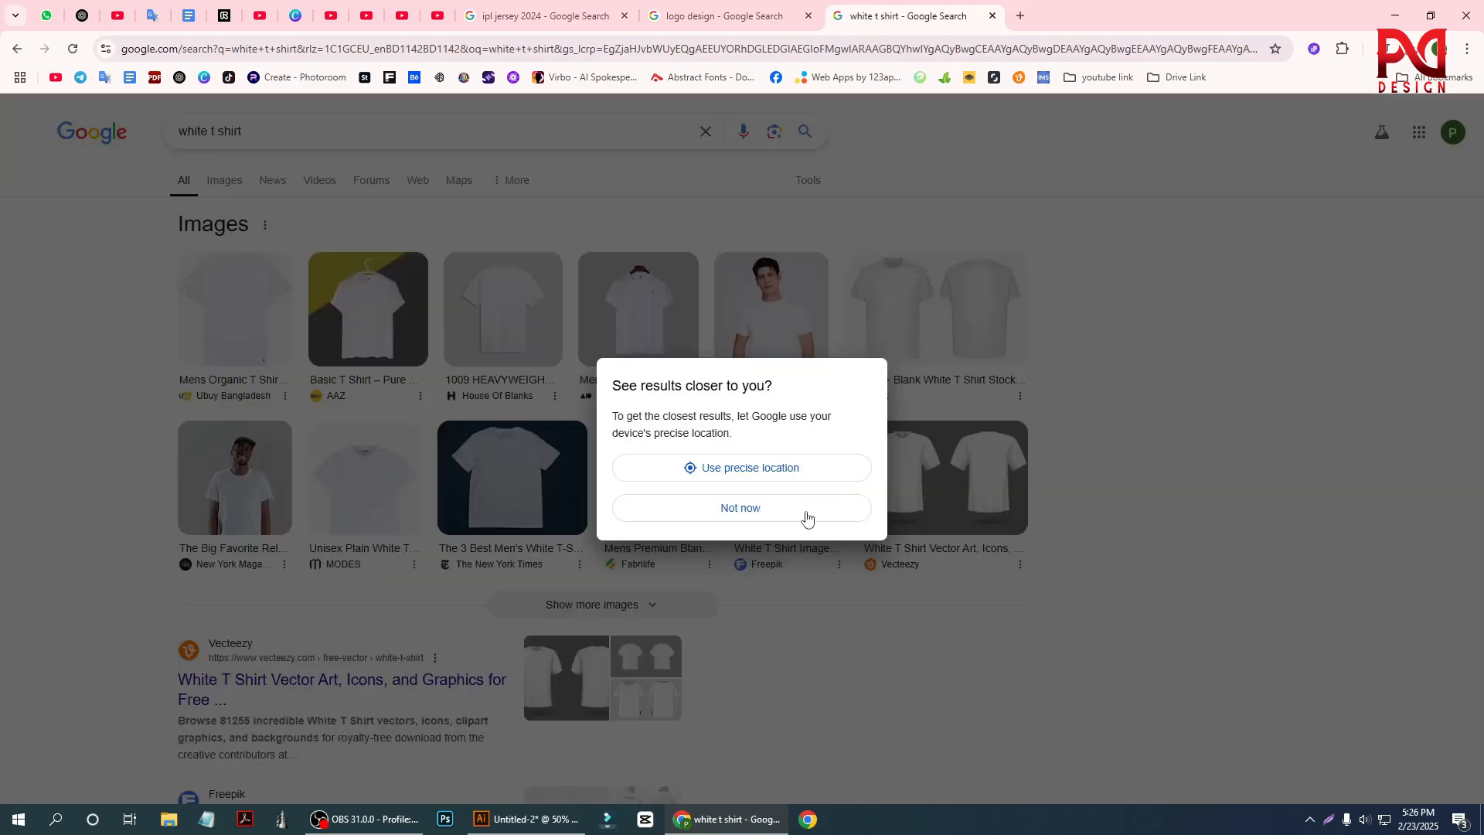
left_click(806, 518)
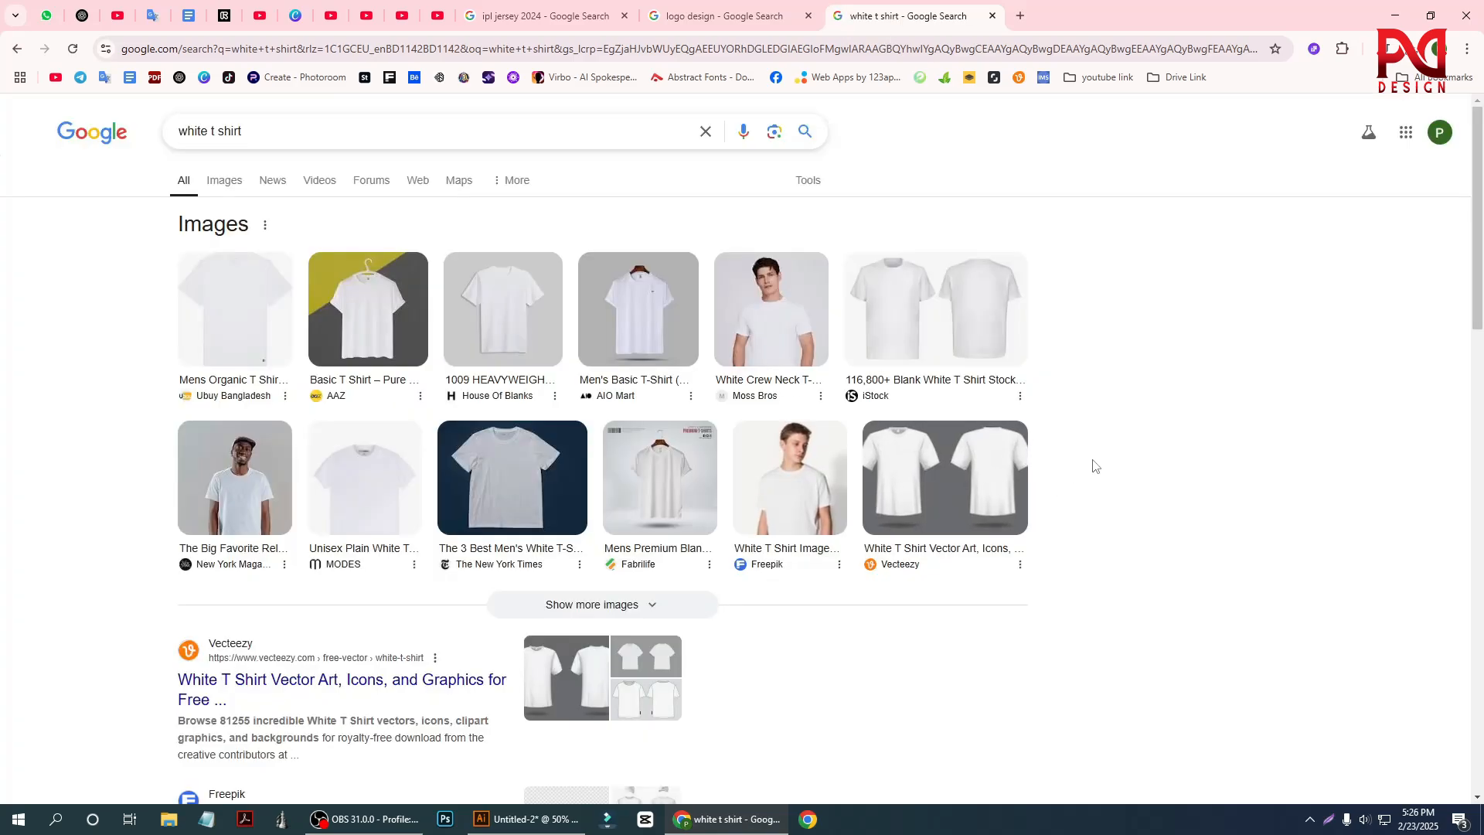
Open the preview of AIO Mart's white Men's Basic T-Shirt and copy its image.
left_click(668, 321)
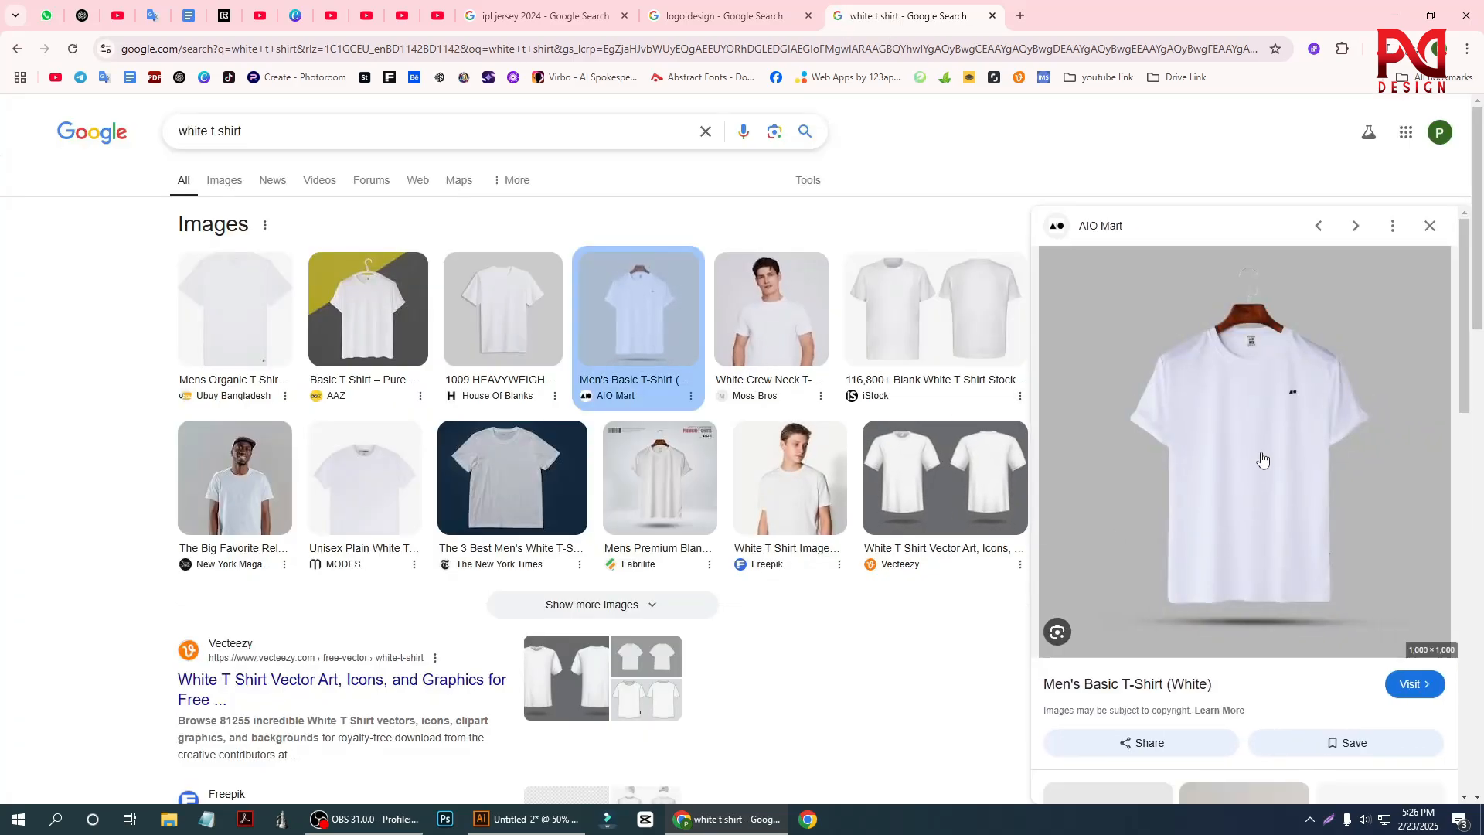
right_click(1242, 376)
left_click(1319, 632)
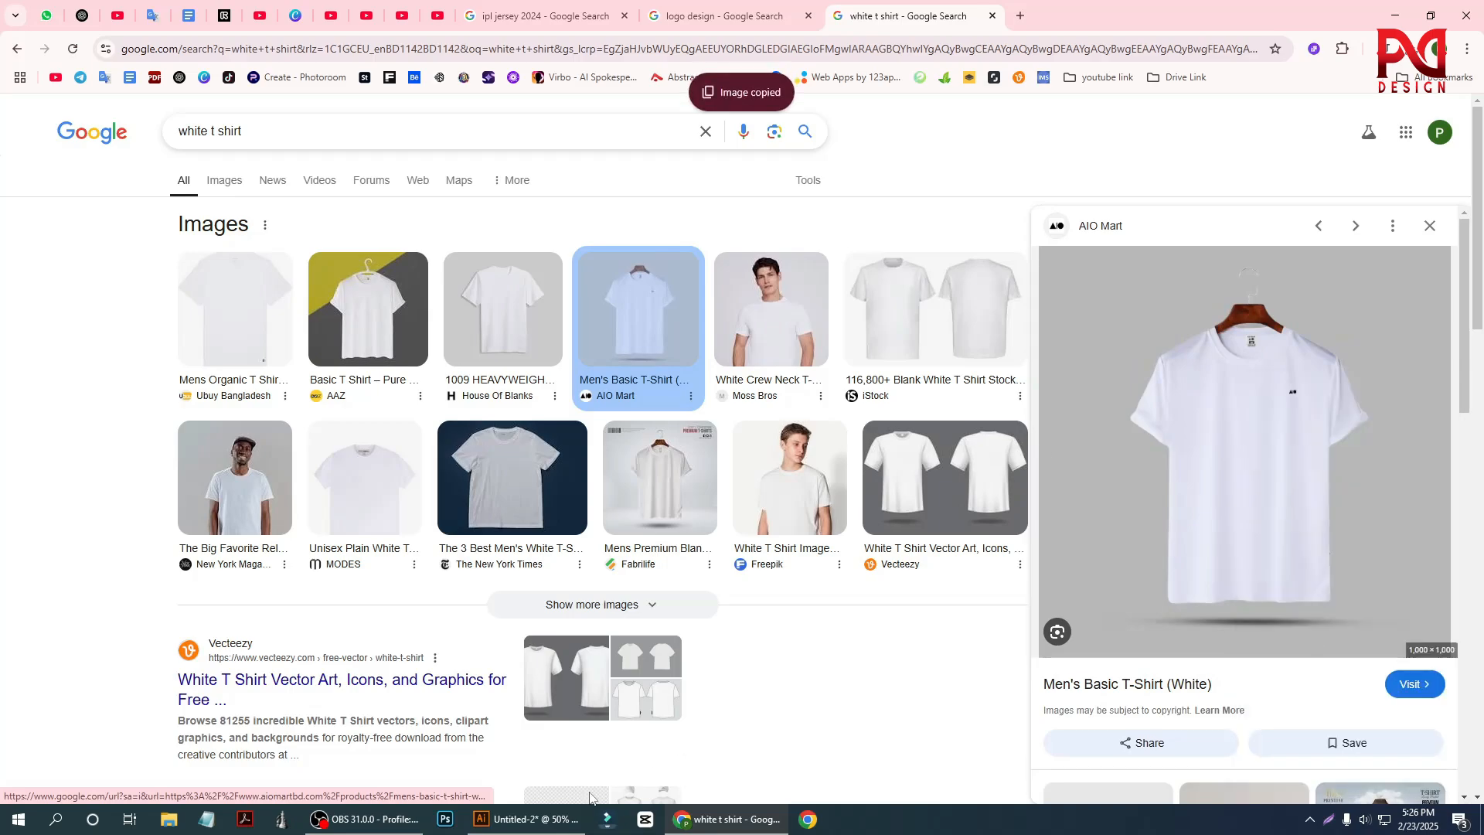
Return to Illustrator, paste the T-shirt image and place it on the left part of the artboard.
key("alt+Tab")
scroll(656, 461, "down", 2)
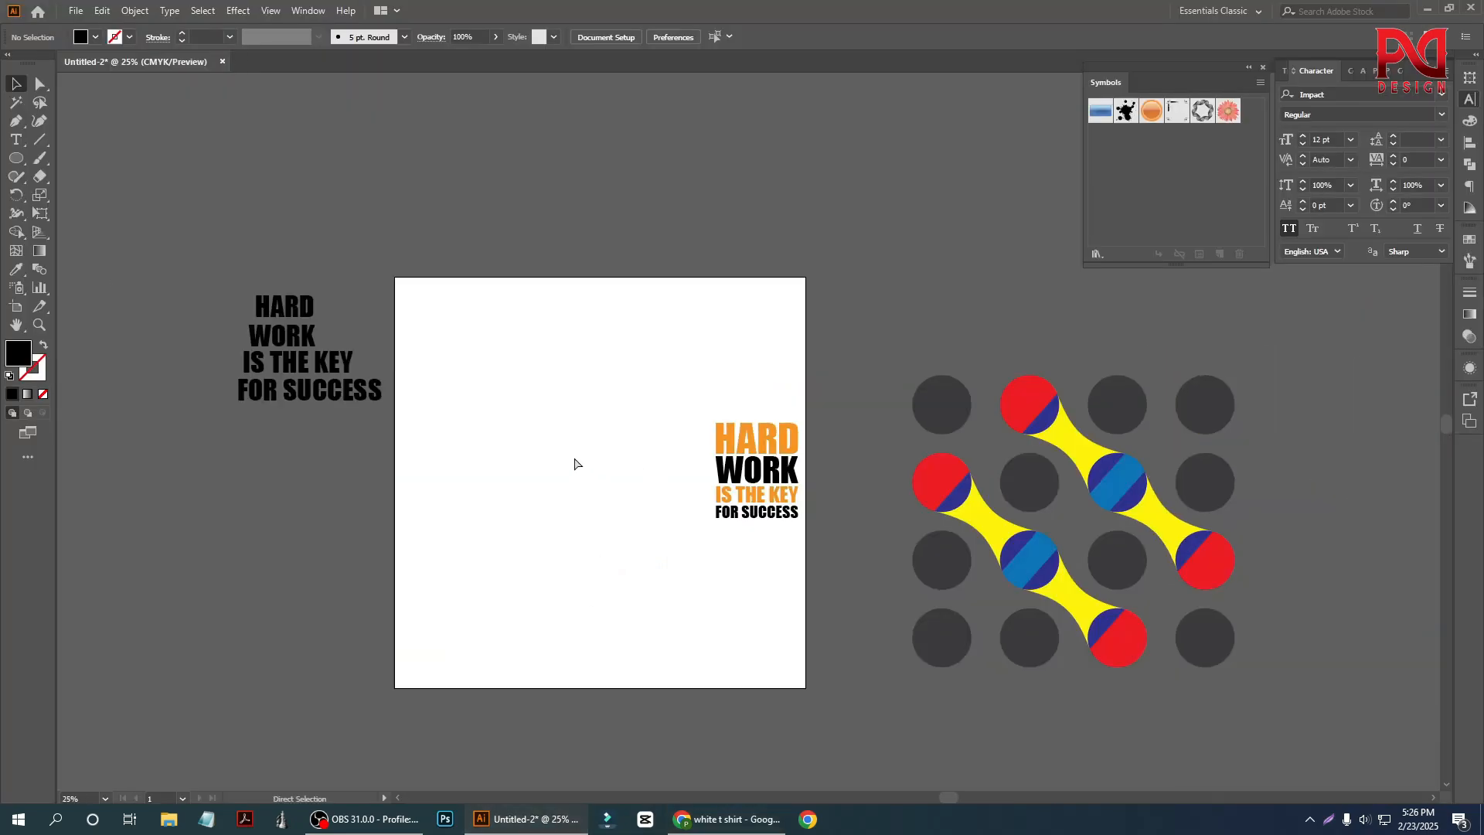
key("ctrl+v")
scroll(573, 463, "down", 1)
scroll(663, 487, "up", 1)
left_click_drag(811, 476, 540, 495)
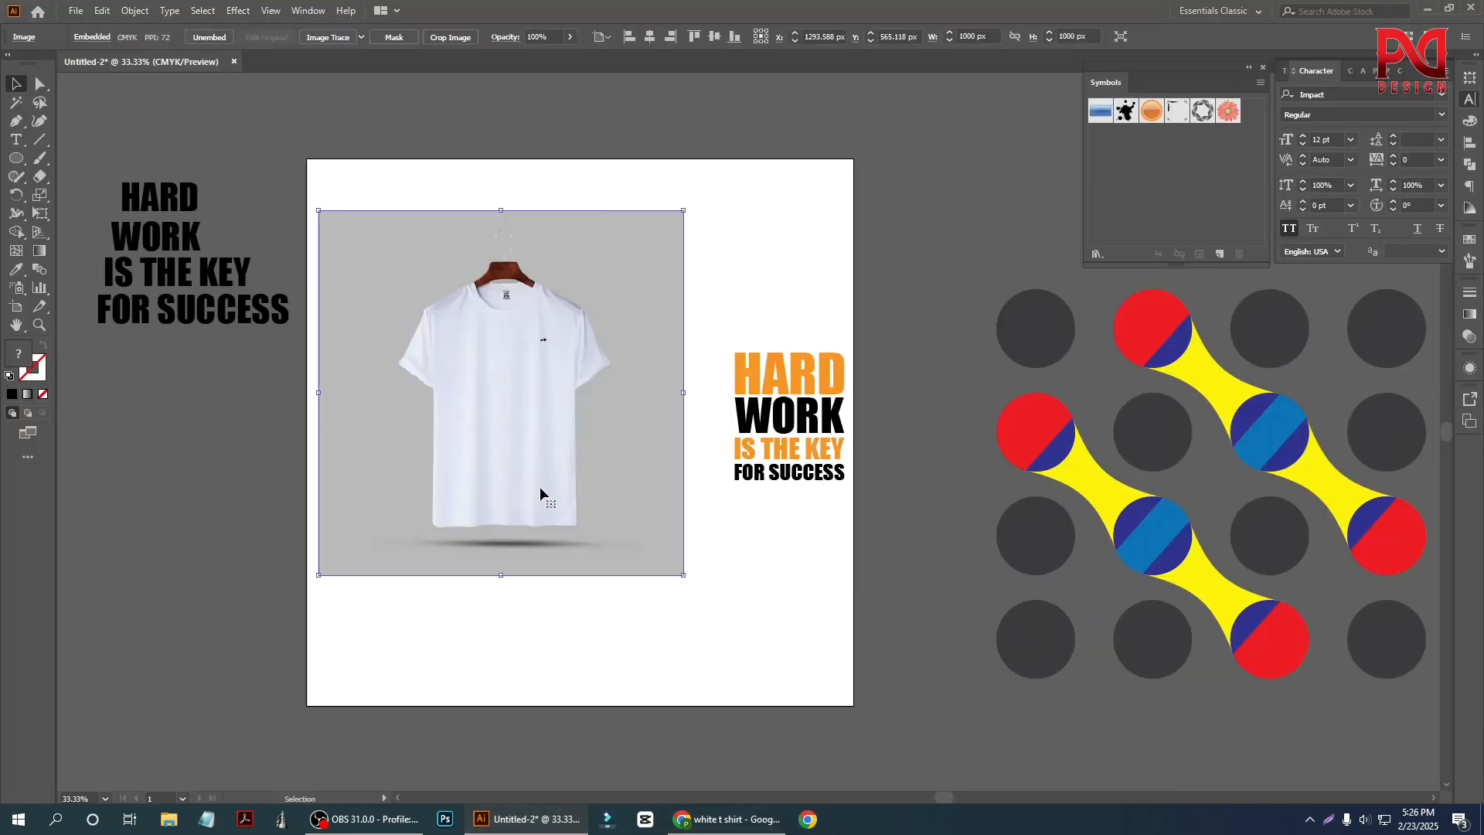
Enlarge the T-shirt image proportionally to about 1124 px square and center it horizontally and vertically on the artboard.
left_click_drag(677, 576, 706, 598)
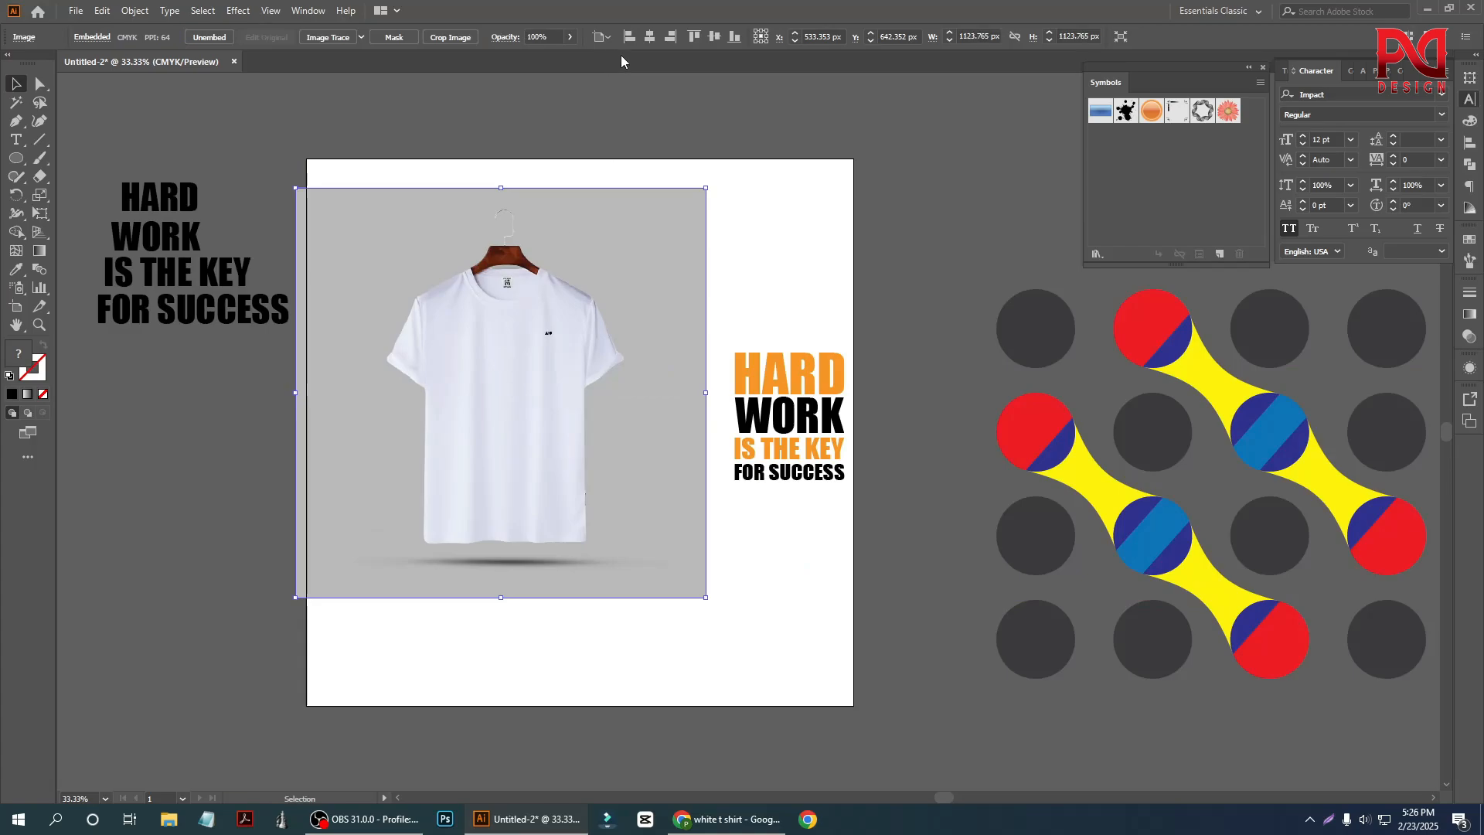
left_click(650, 36)
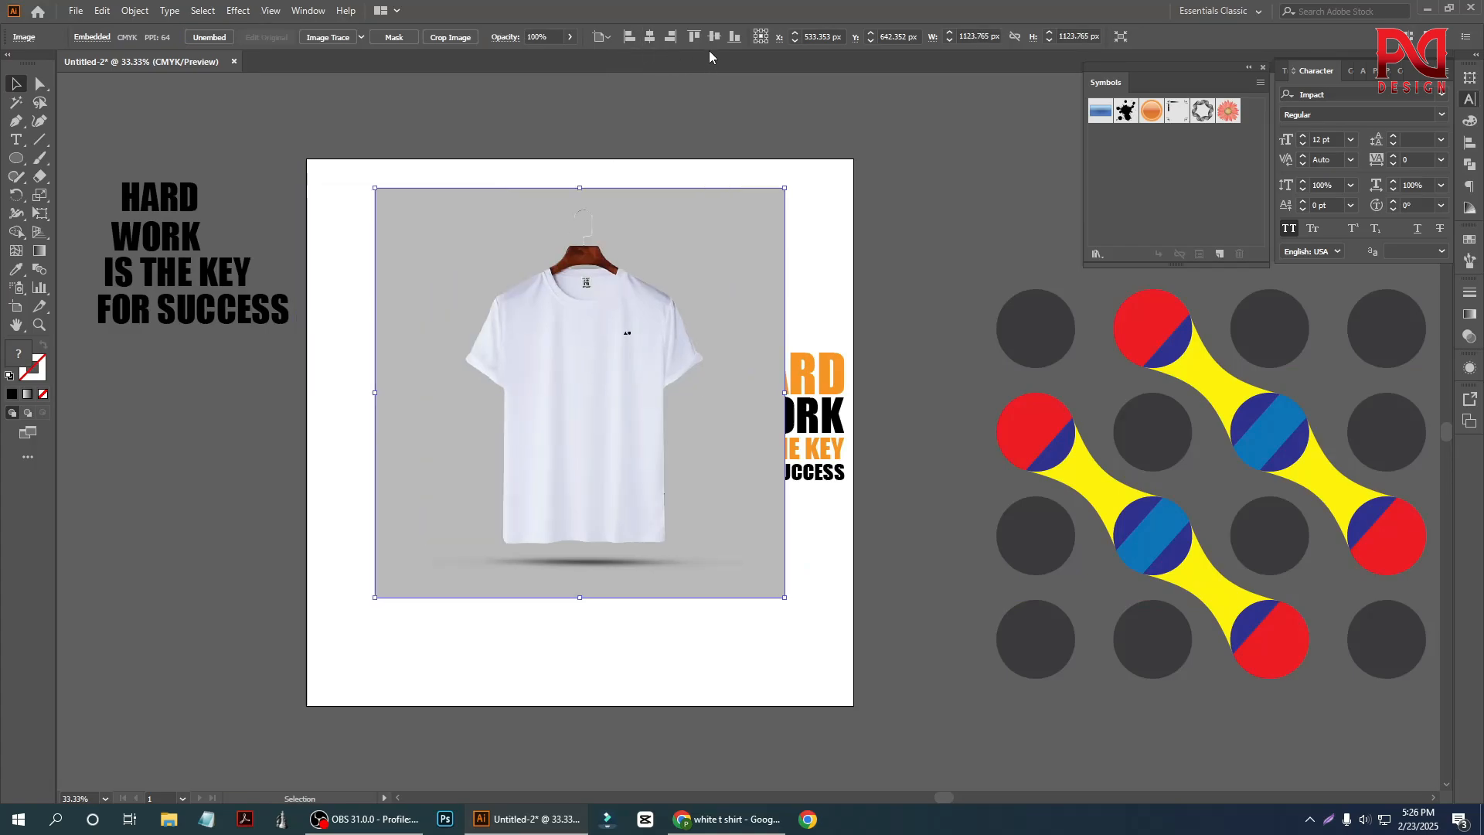
left_click(715, 37)
Bring the orange and black text block in front of the T-shirt image and move it onto the shirt's chest.
right_click(815, 378)
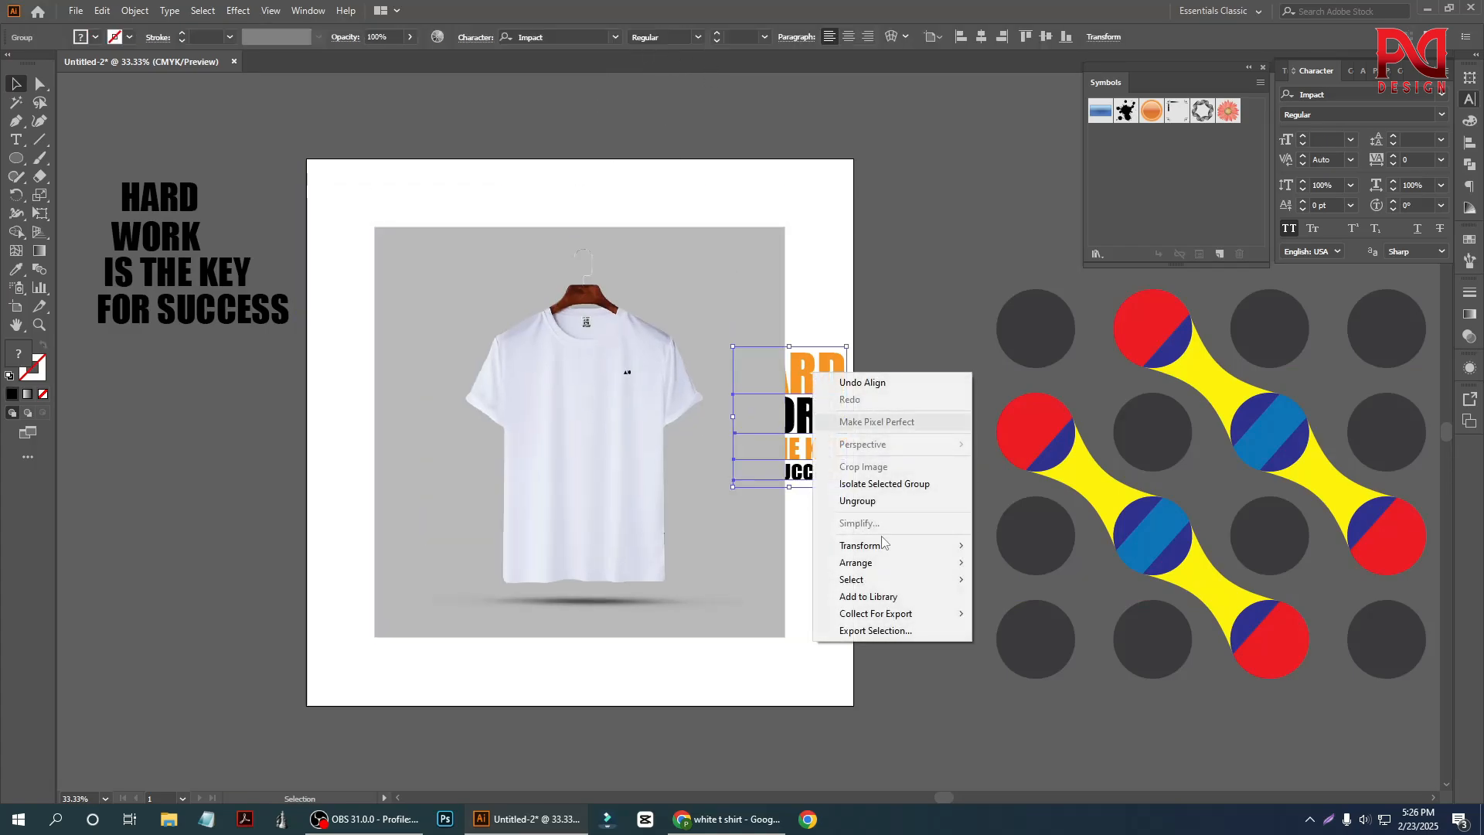
mouse_move(887, 563)
left_click(1009, 563)
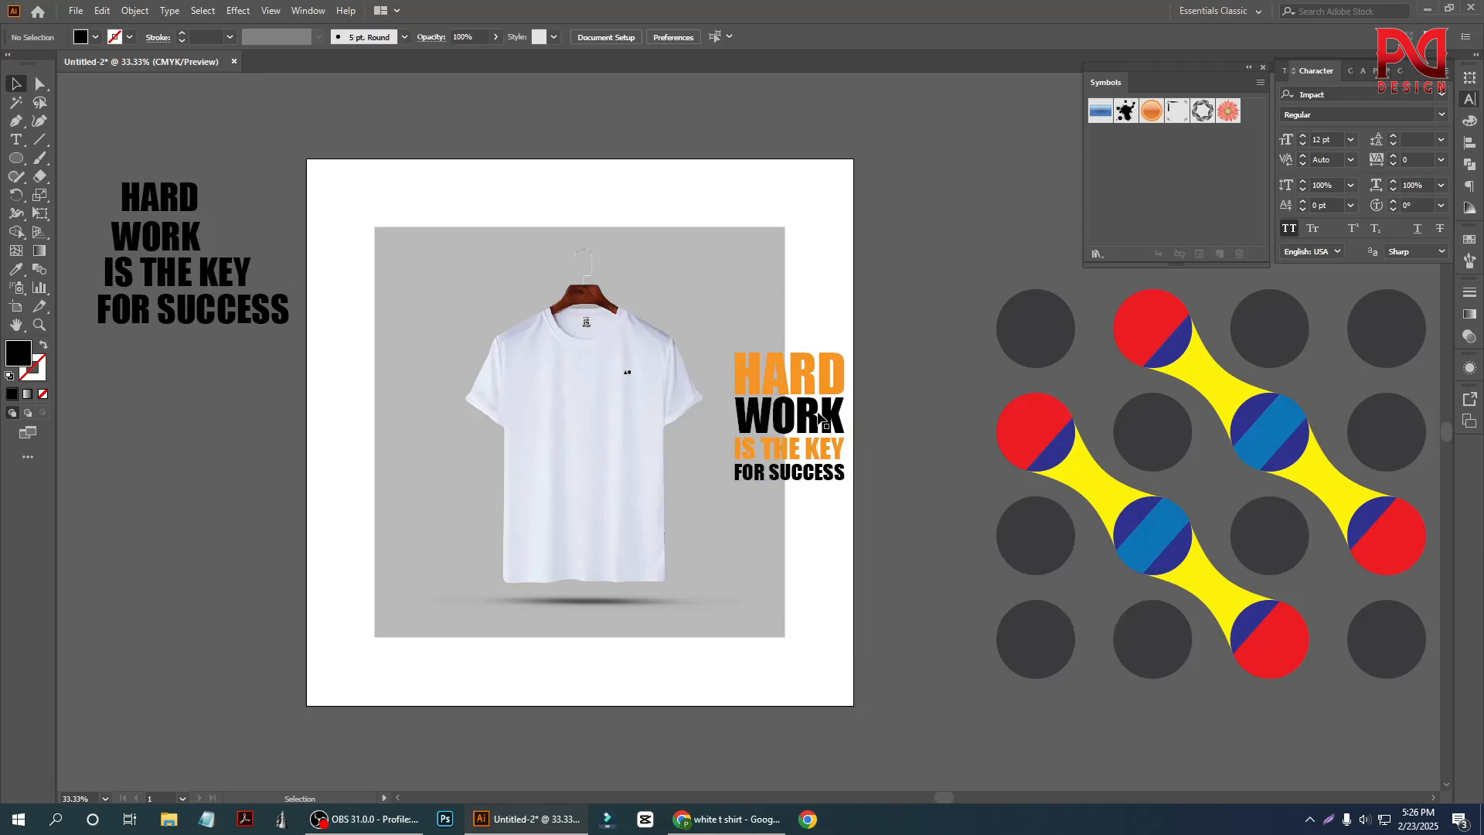
left_click_drag(810, 423, 663, 443)
Shrink the text block proportionally and center it horizontally with the T-shirt image, clearing the selection.
scroll(684, 498, "up", 2)
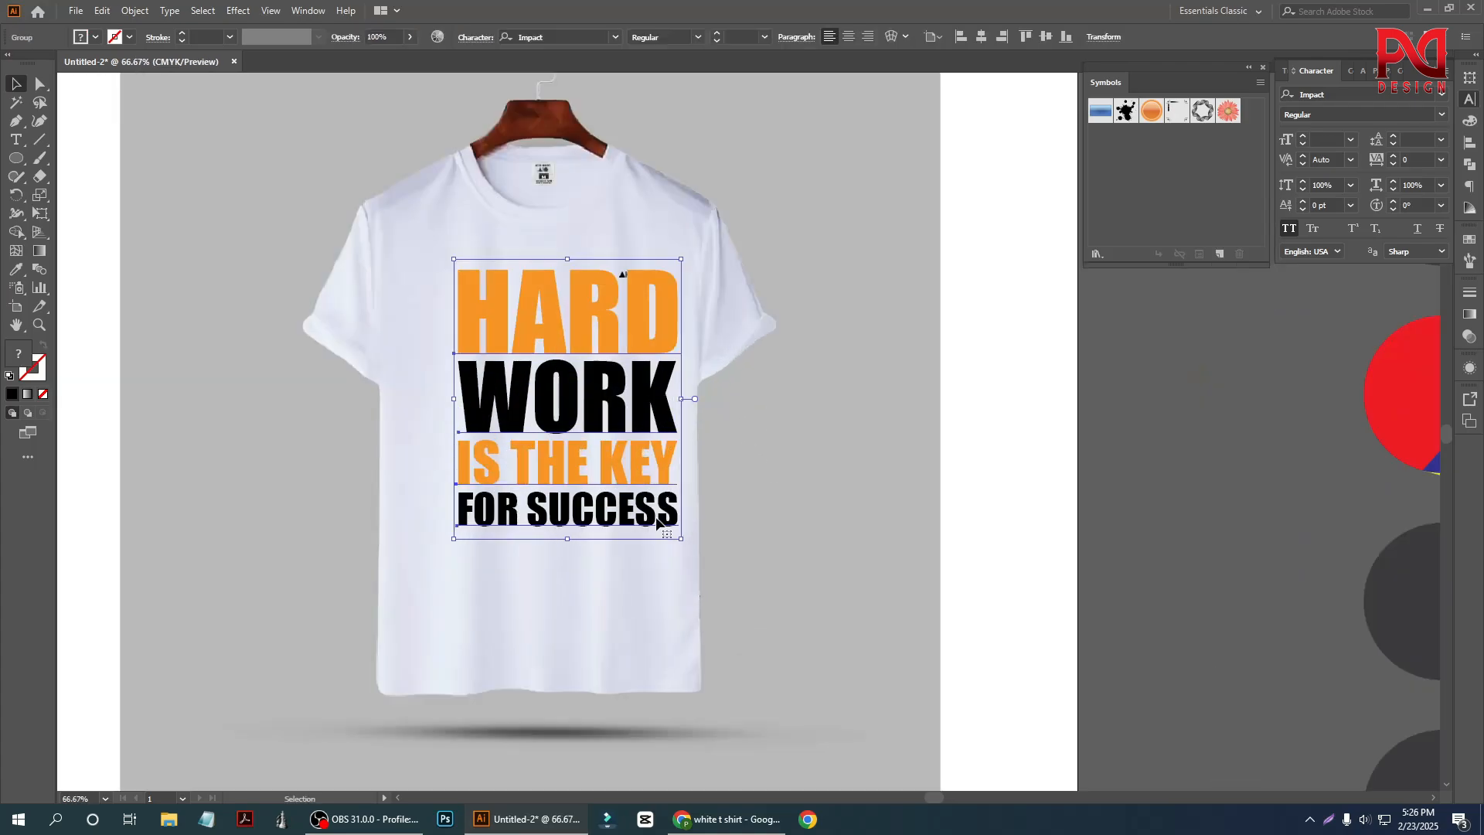
left_click_drag(681, 534, 655, 510)
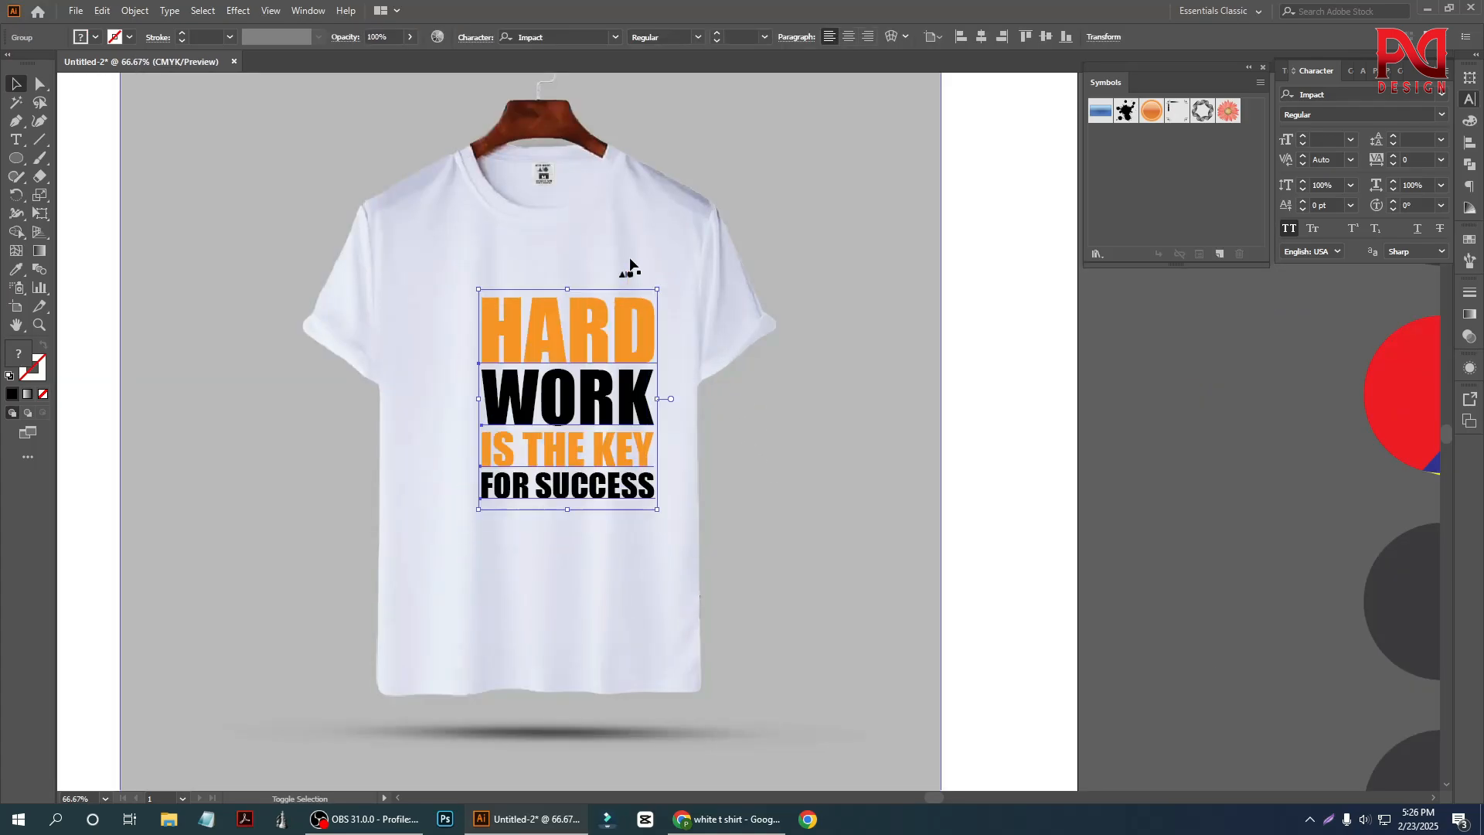
left_click(617, 232, "shift")
scroll(656, 436, "down", 1)
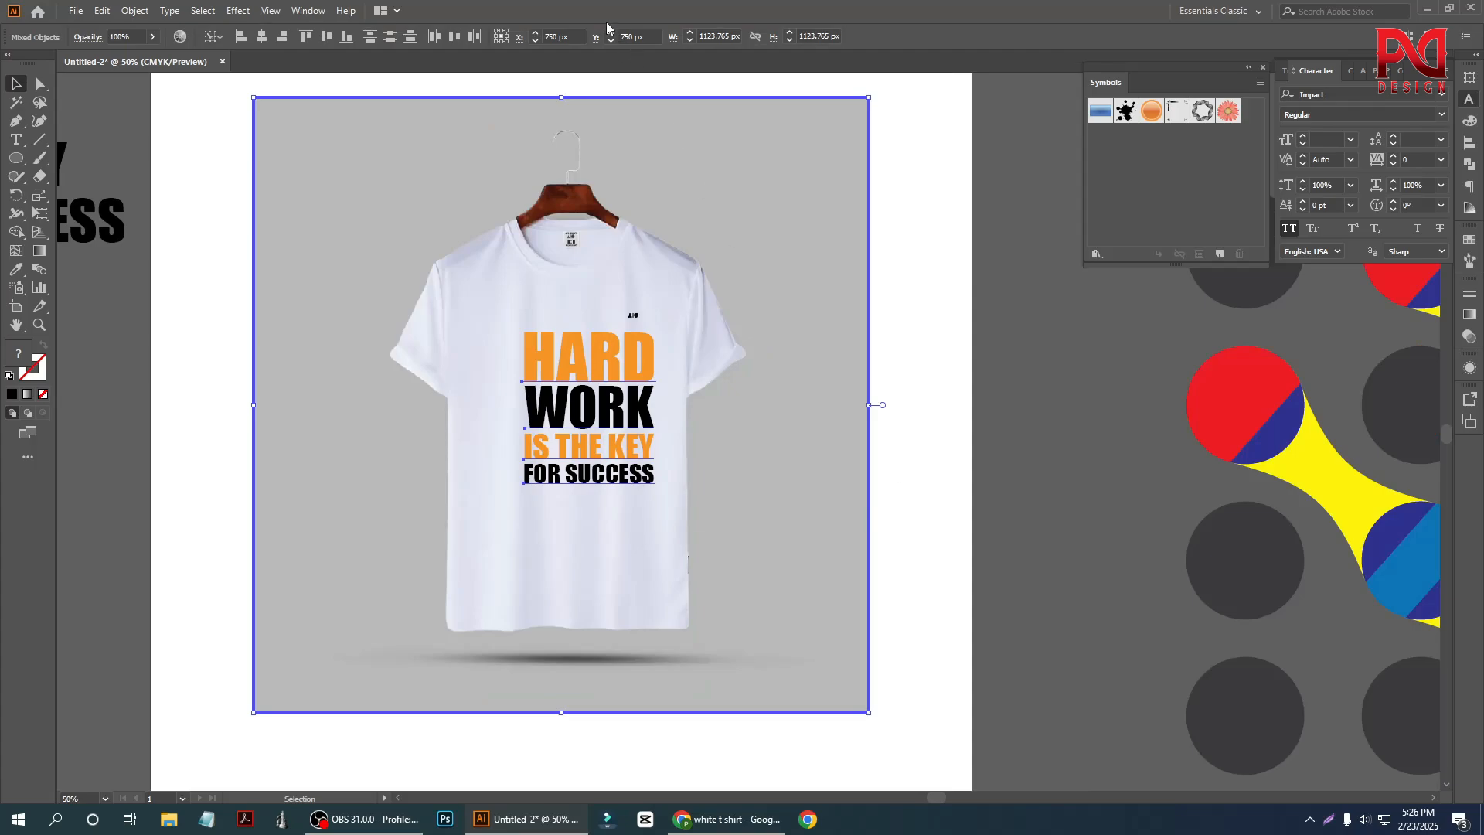
left_click(269, 39)
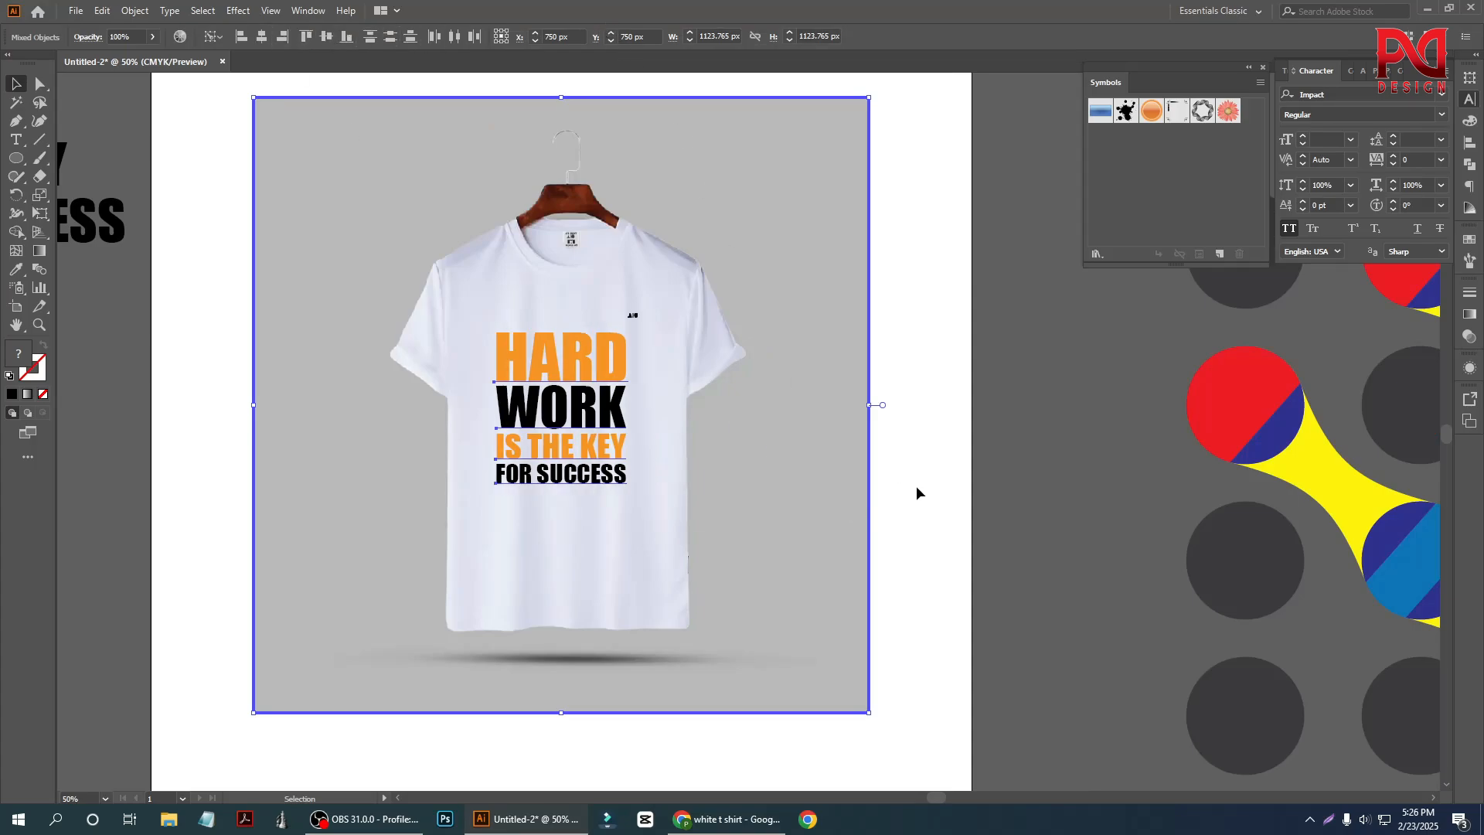
left_click(937, 462)
Nudge the text block on the shirt's chest, enlarge it proportionally around its center and clear the selection.
scroll(557, 468, "up", 1)
left_click_drag(564, 394, 574, 416)
left_click_drag(662, 523, 682, 561)
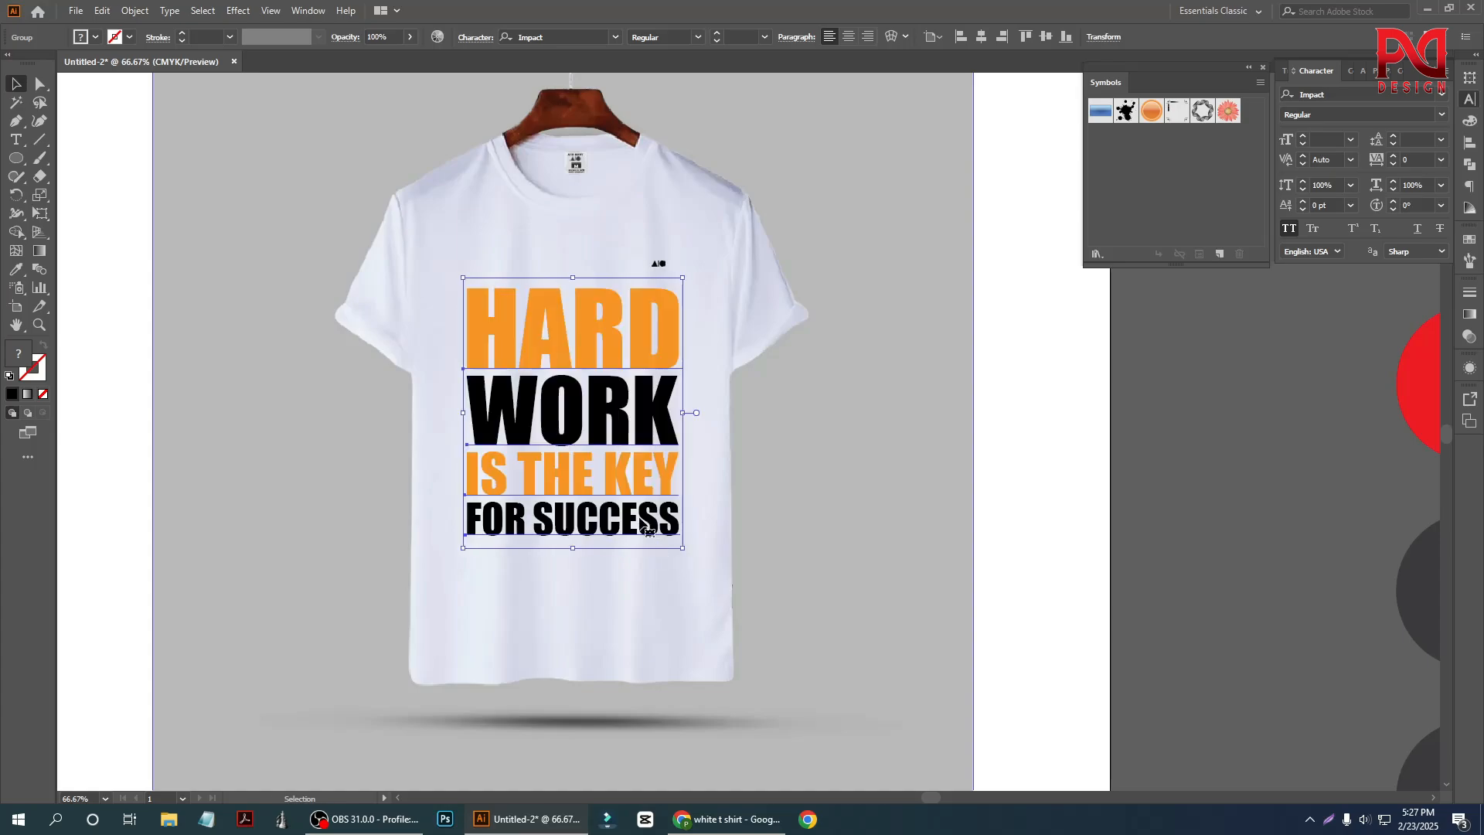
scroll(752, 539, "down", 2)
left_click(889, 537)
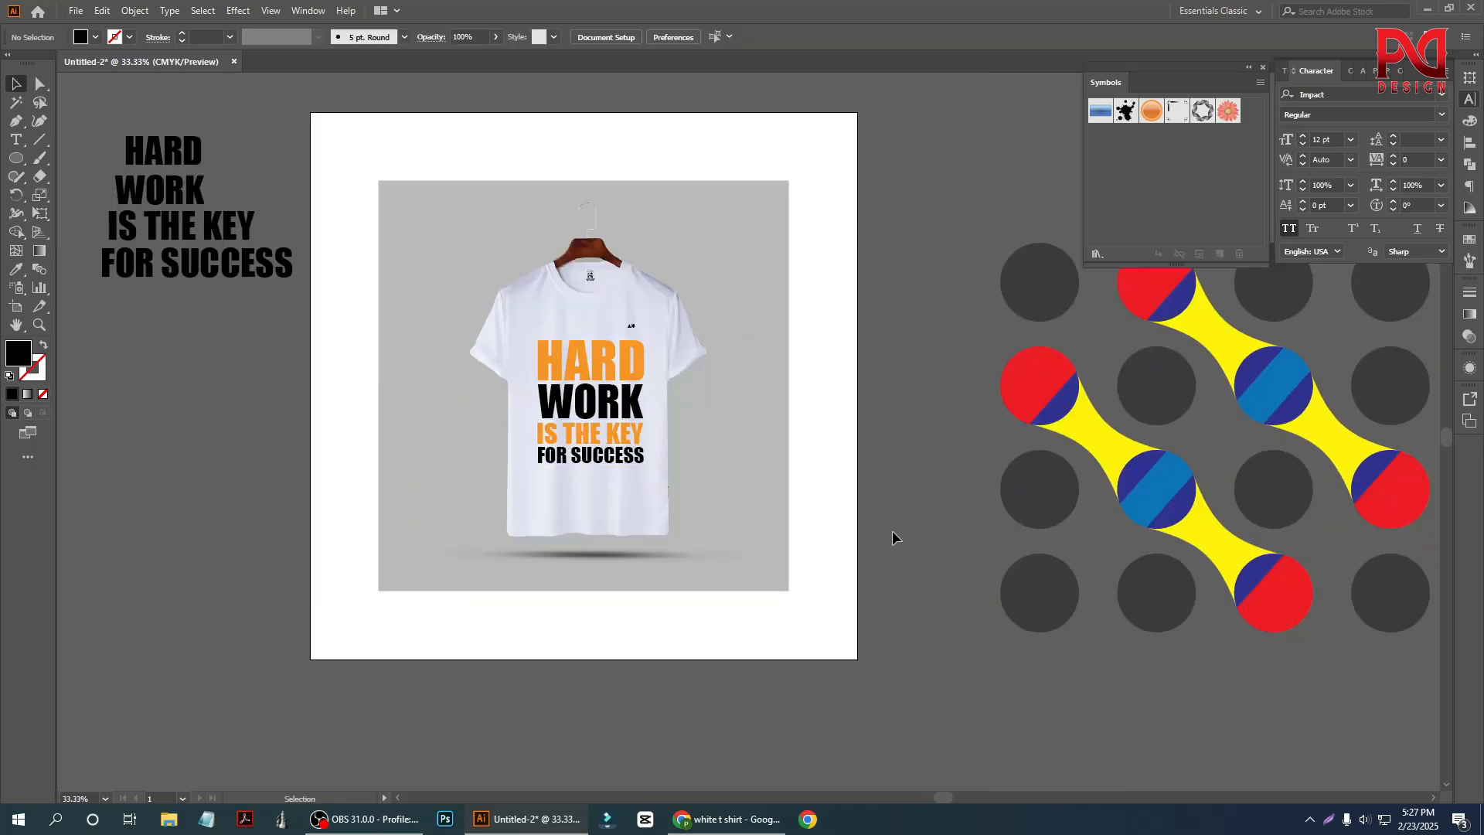
scroll(484, 547, "up", 1)
scroll(539, 504, "down", 2)
scroll(539, 504, "up", 2)
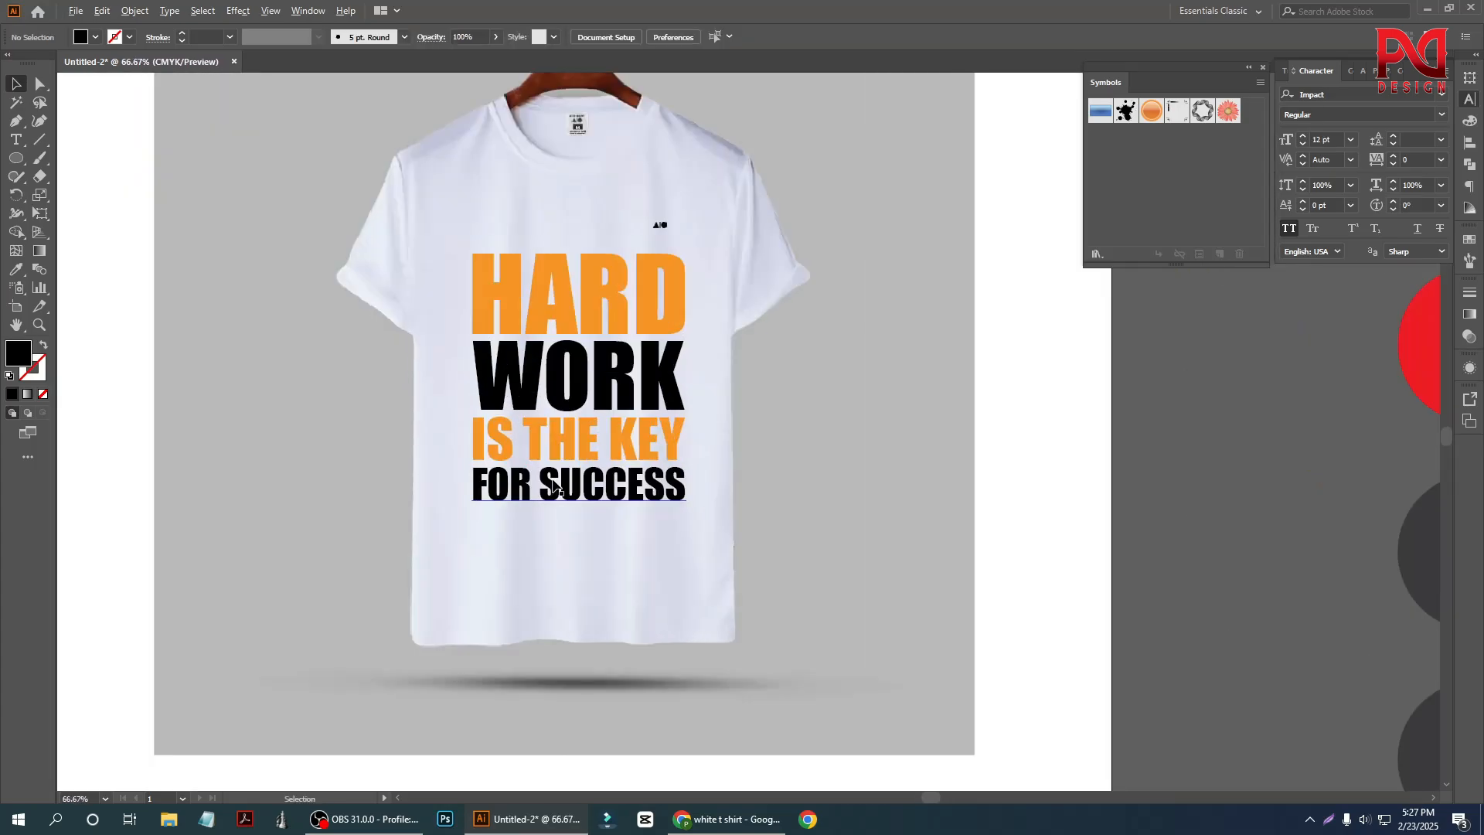
Move the T-shirt image together with its text block off the artboard, placing it below the original HARD WORK lines.
scroll(474, 456, "down", 4)
left_click_drag(608, 446, 342, 518)
scroll(411, 540, "up", 2)
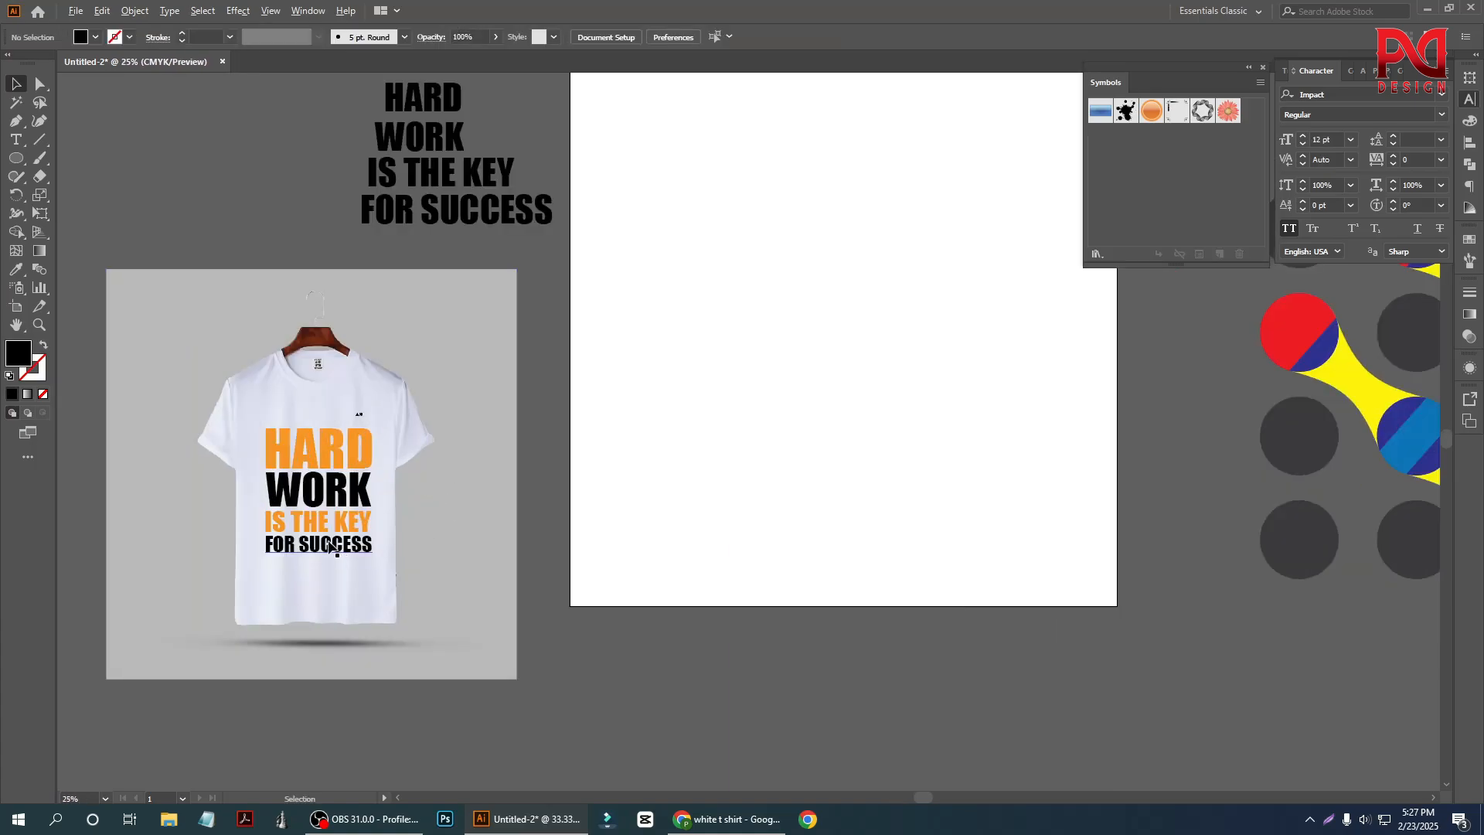
scroll(326, 540, "down", 1)
scroll(535, 516, "up", 1)
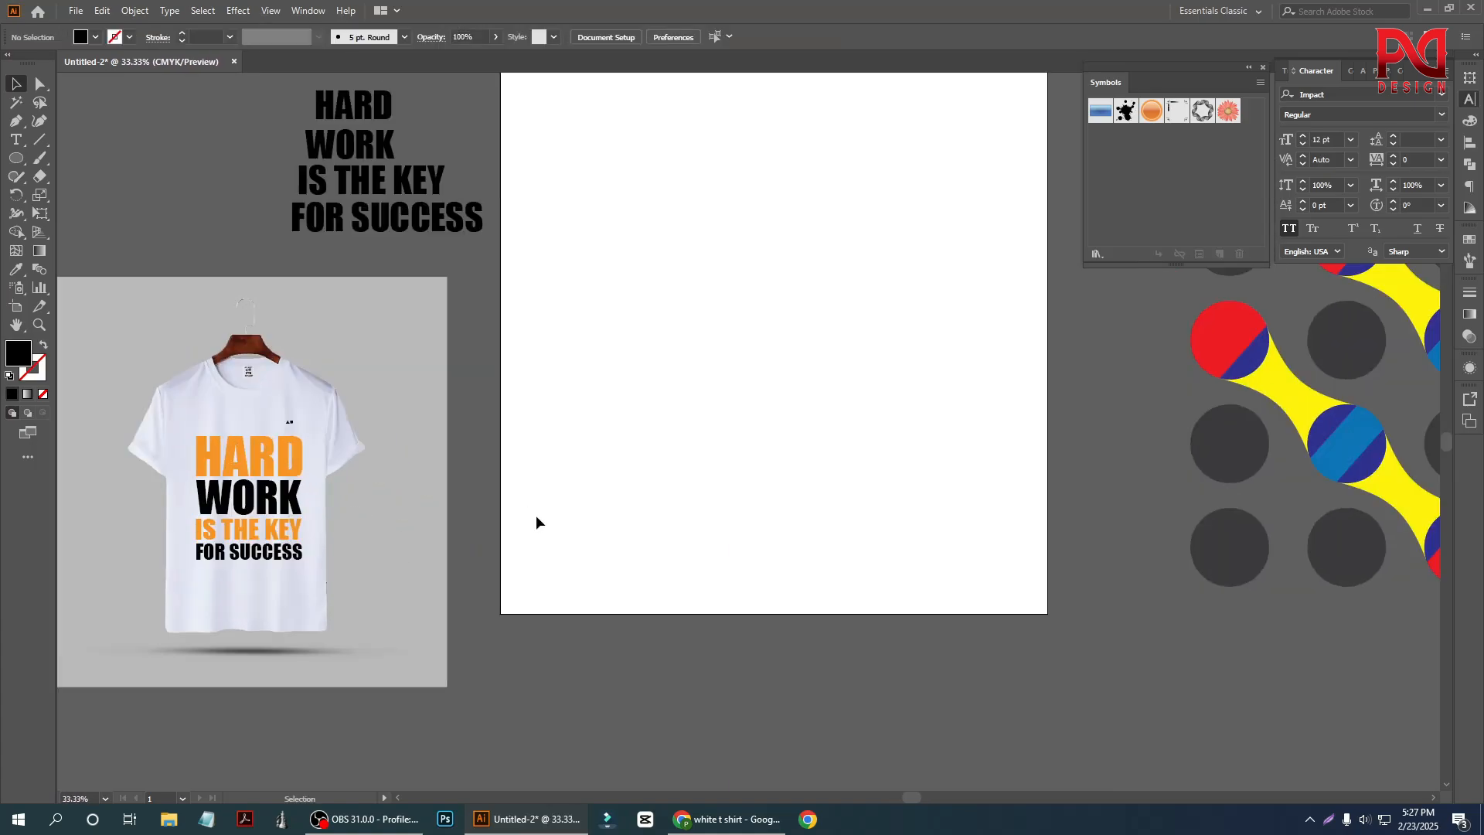
scroll(536, 518, "up", 2)
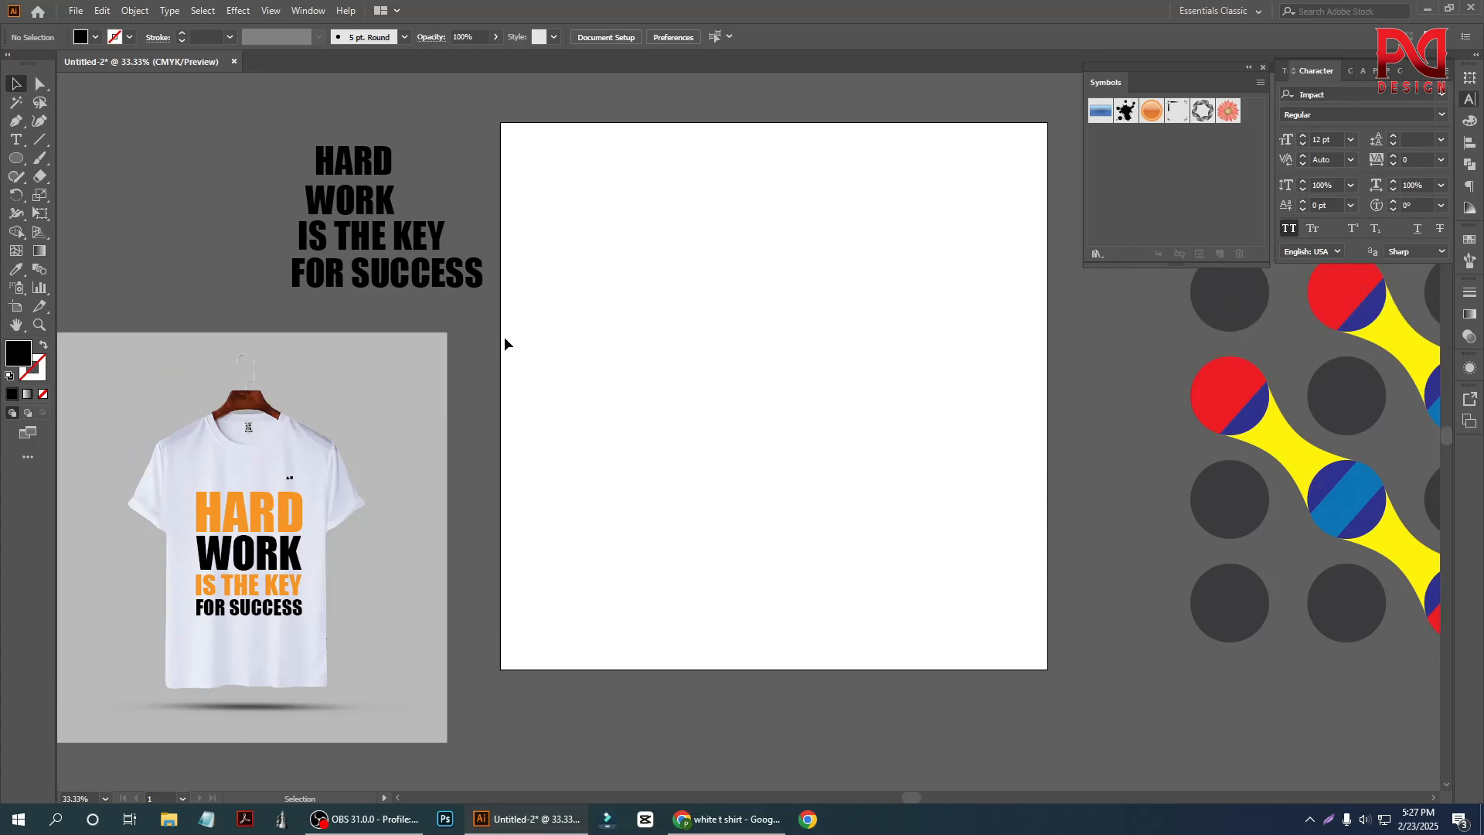
Place a copy of the original HARD text near the top of the artboard and change its wording to KEEP UP THE.
left_click_drag(356, 165, 626, 184)
scroll(698, 252, "up", 1)
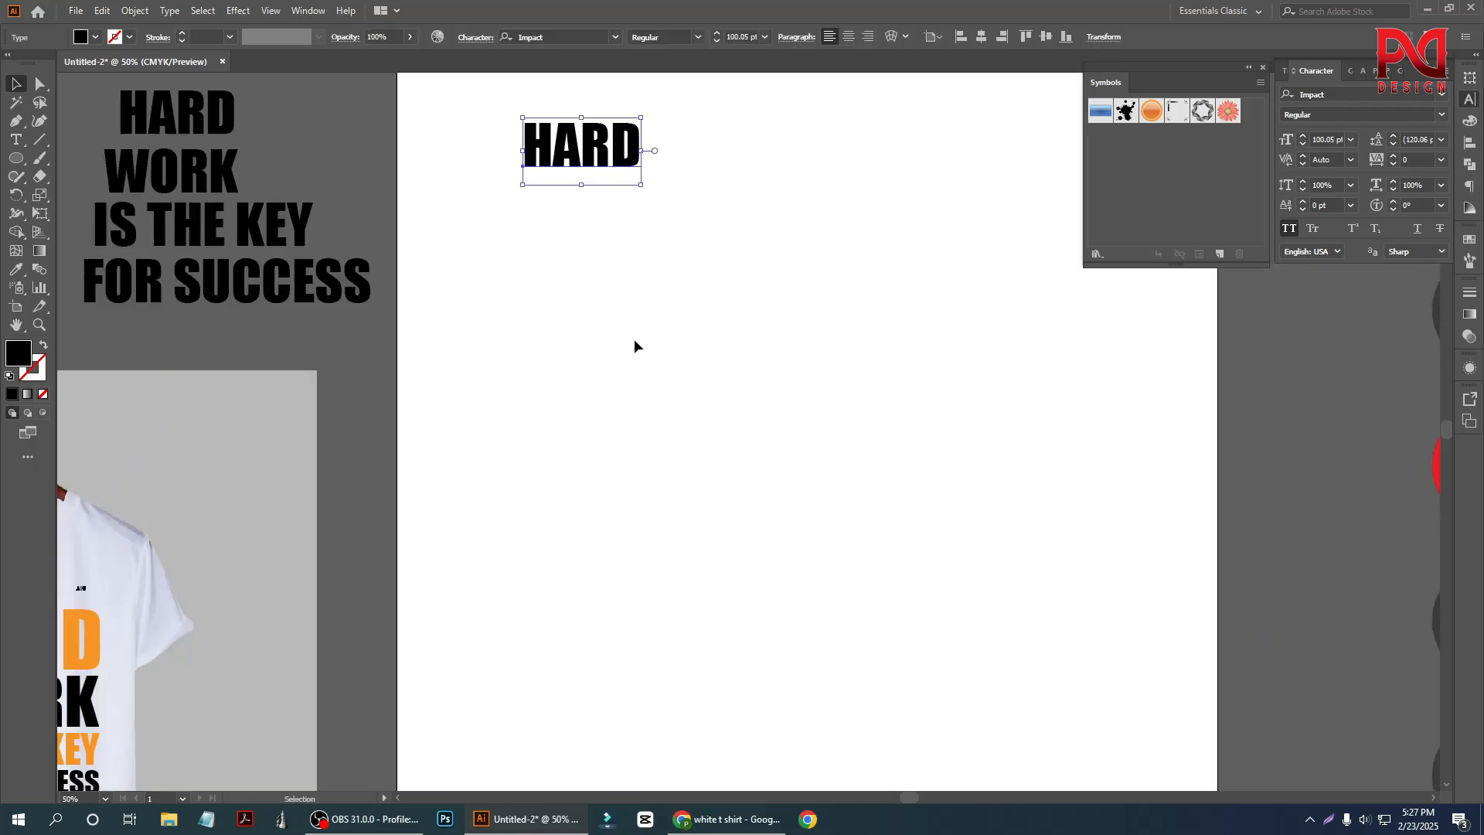
scroll(633, 345, "down", 1)
scroll(563, 479, "down", 1)
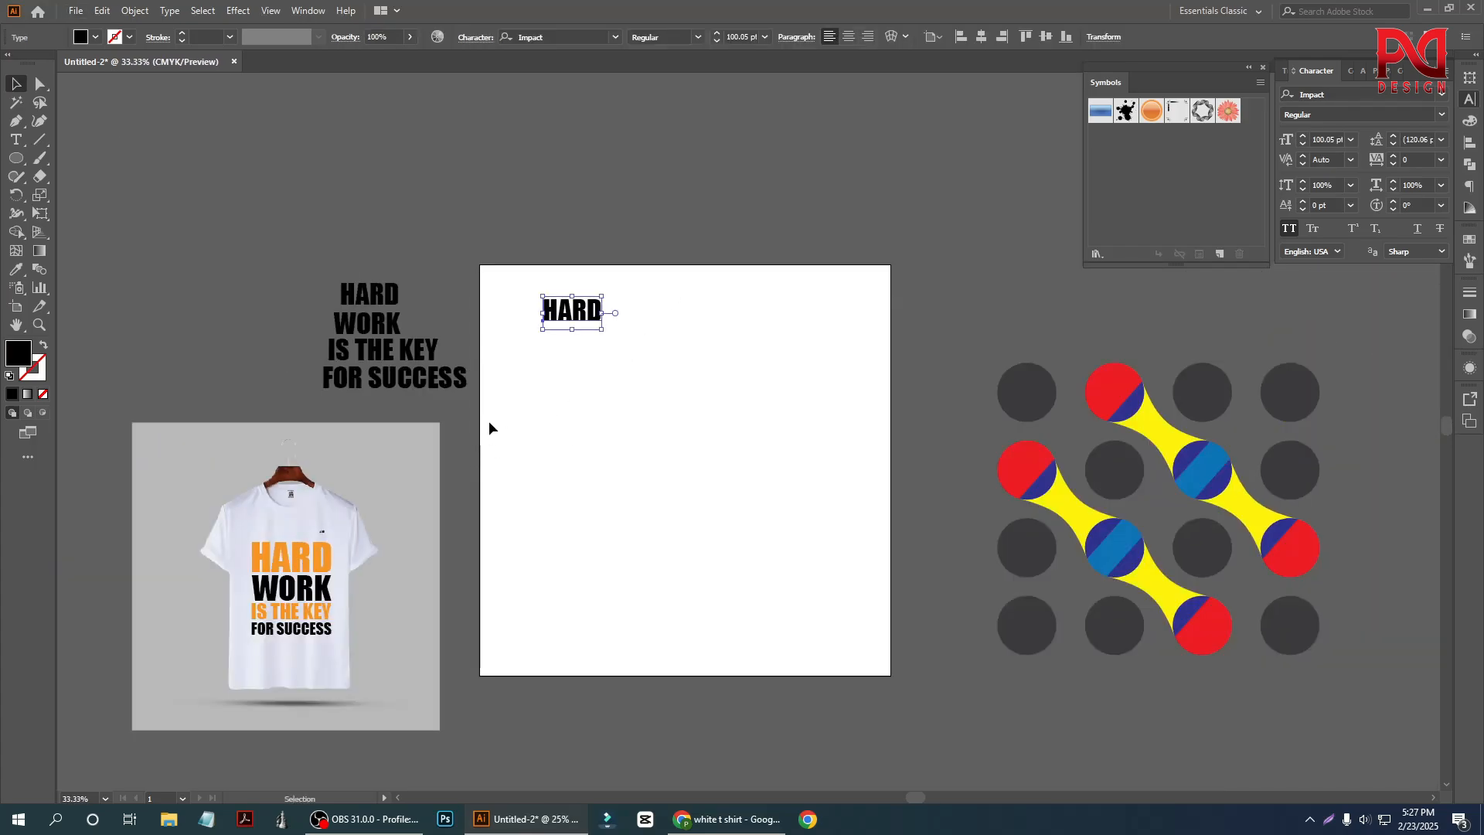
scroll(488, 421, "up", 1)
double_click(601, 241)
double_click(601, 245)
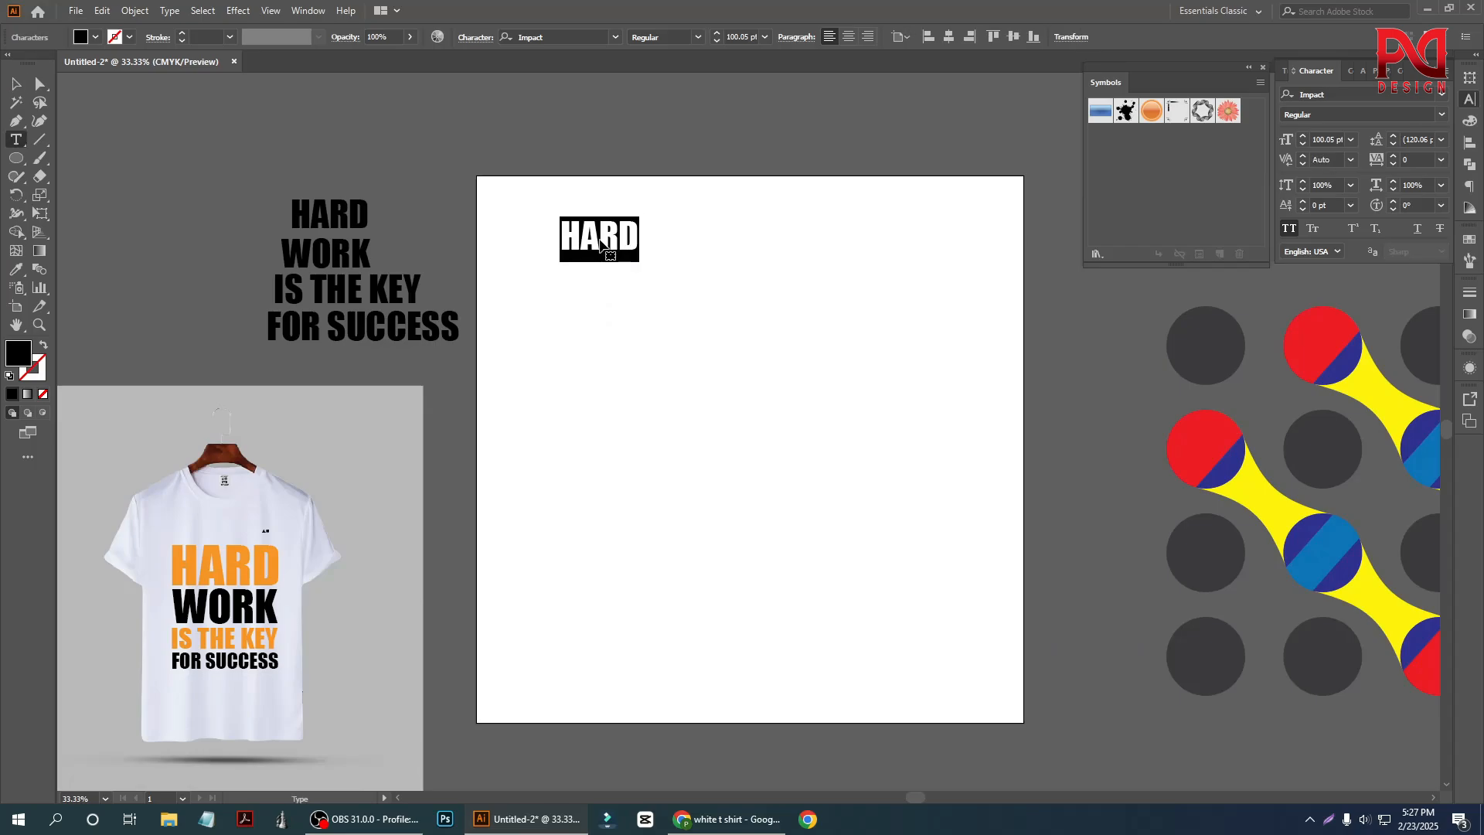
type("KEEP UP THE")
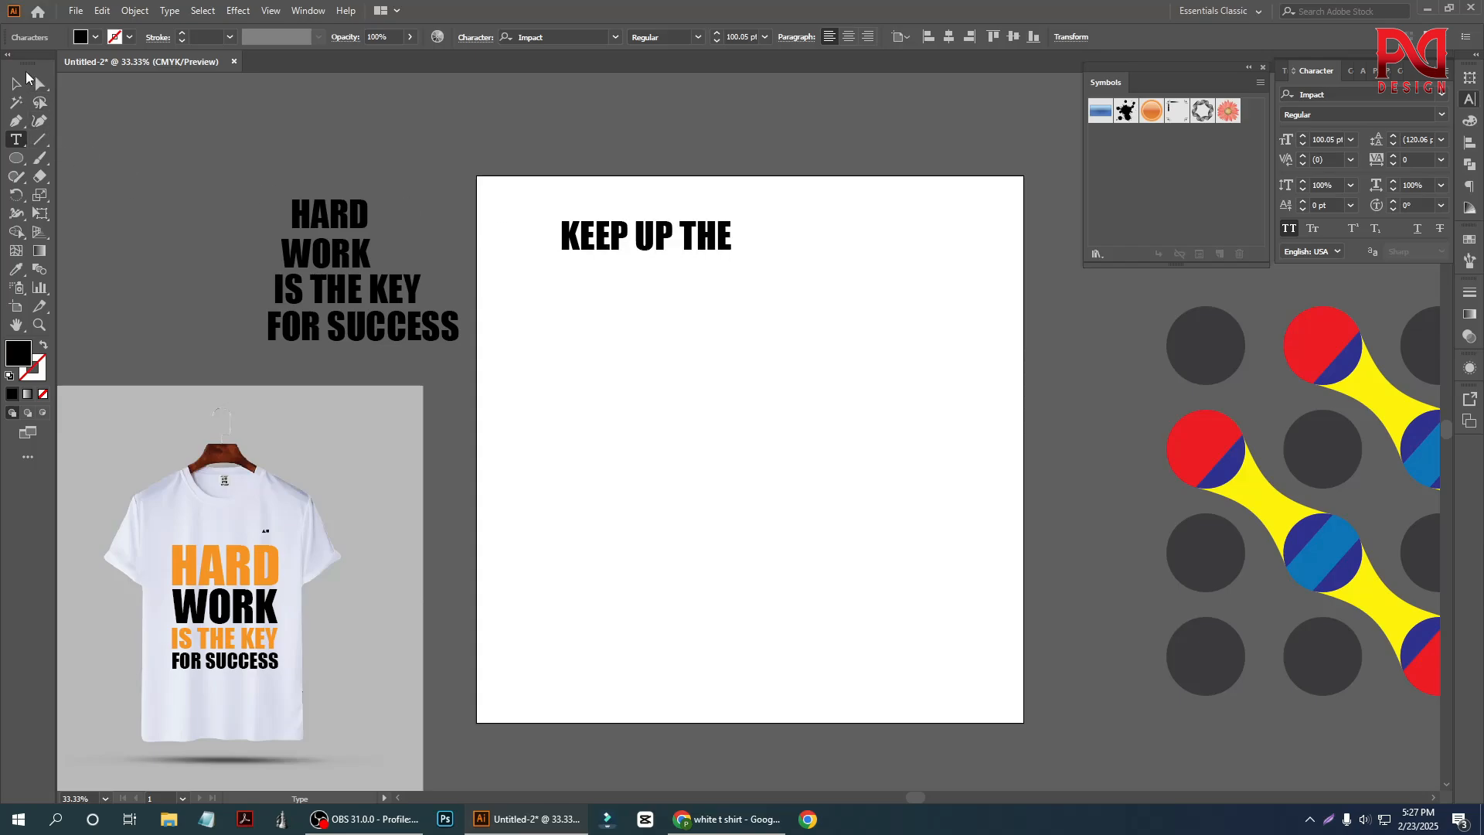
left_click(15, 83)
Duplicate the KEEP UP THE line just below itself and change the copy's wording to GOOD.
left_click_drag(594, 248, 601, 325)
double_click(601, 325)
key("ctrl+a")
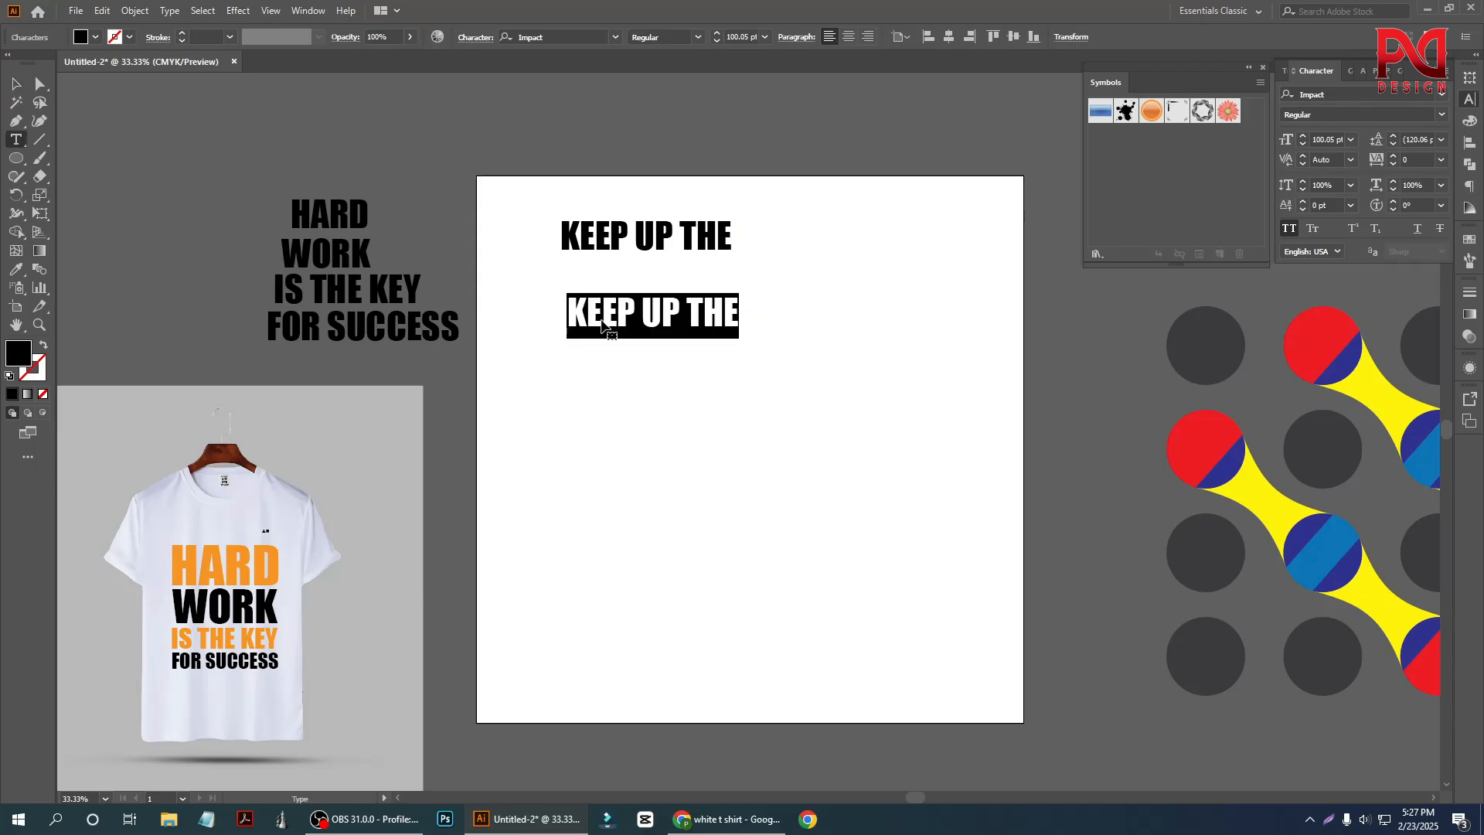
type("GOOD")
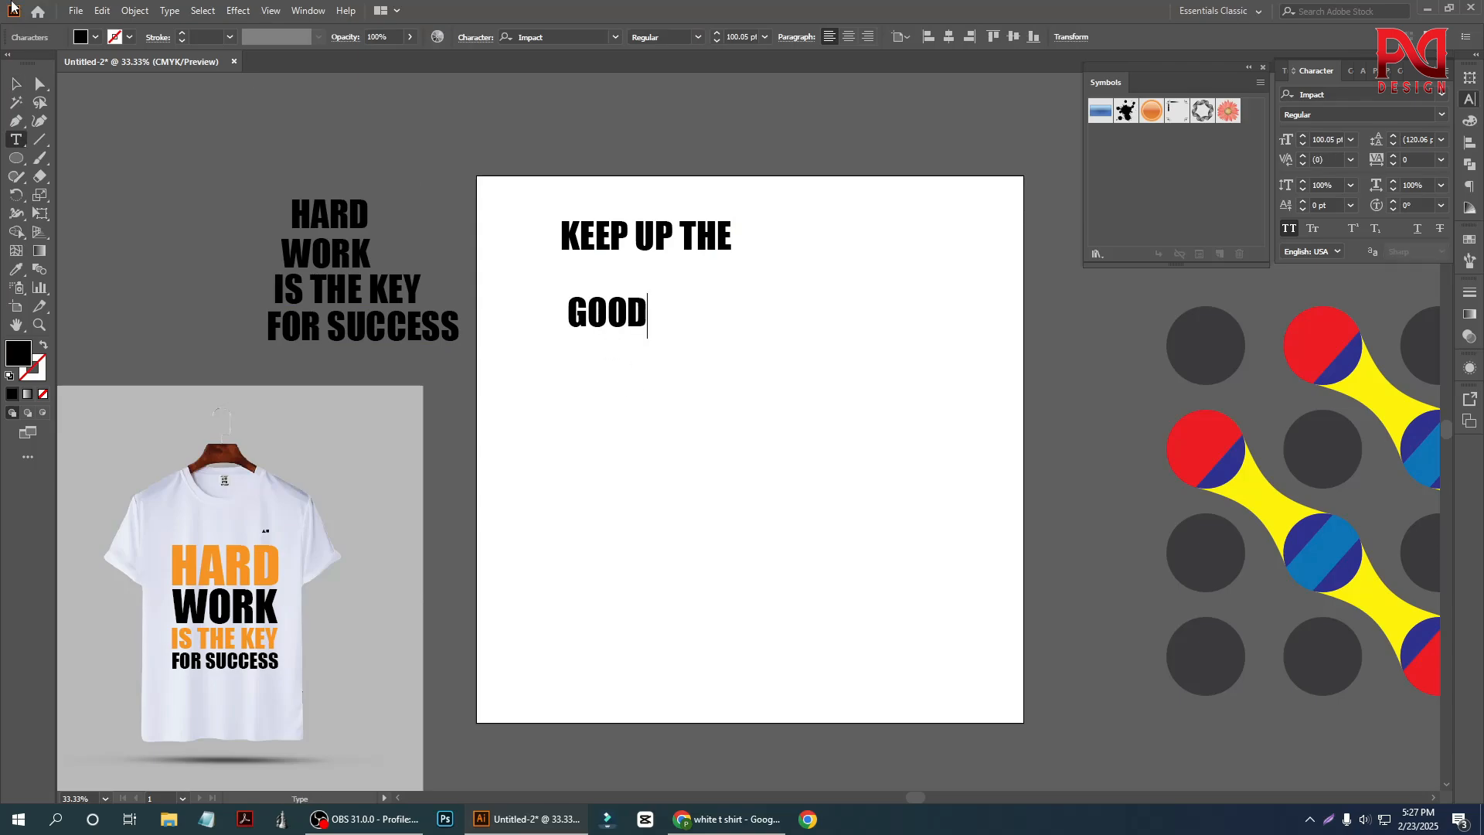
left_click(16, 83)
Duplicate the GOOD line below itself, change the copy's wording to WORK and clear the selection.
left_click_drag(623, 331, 630, 379)
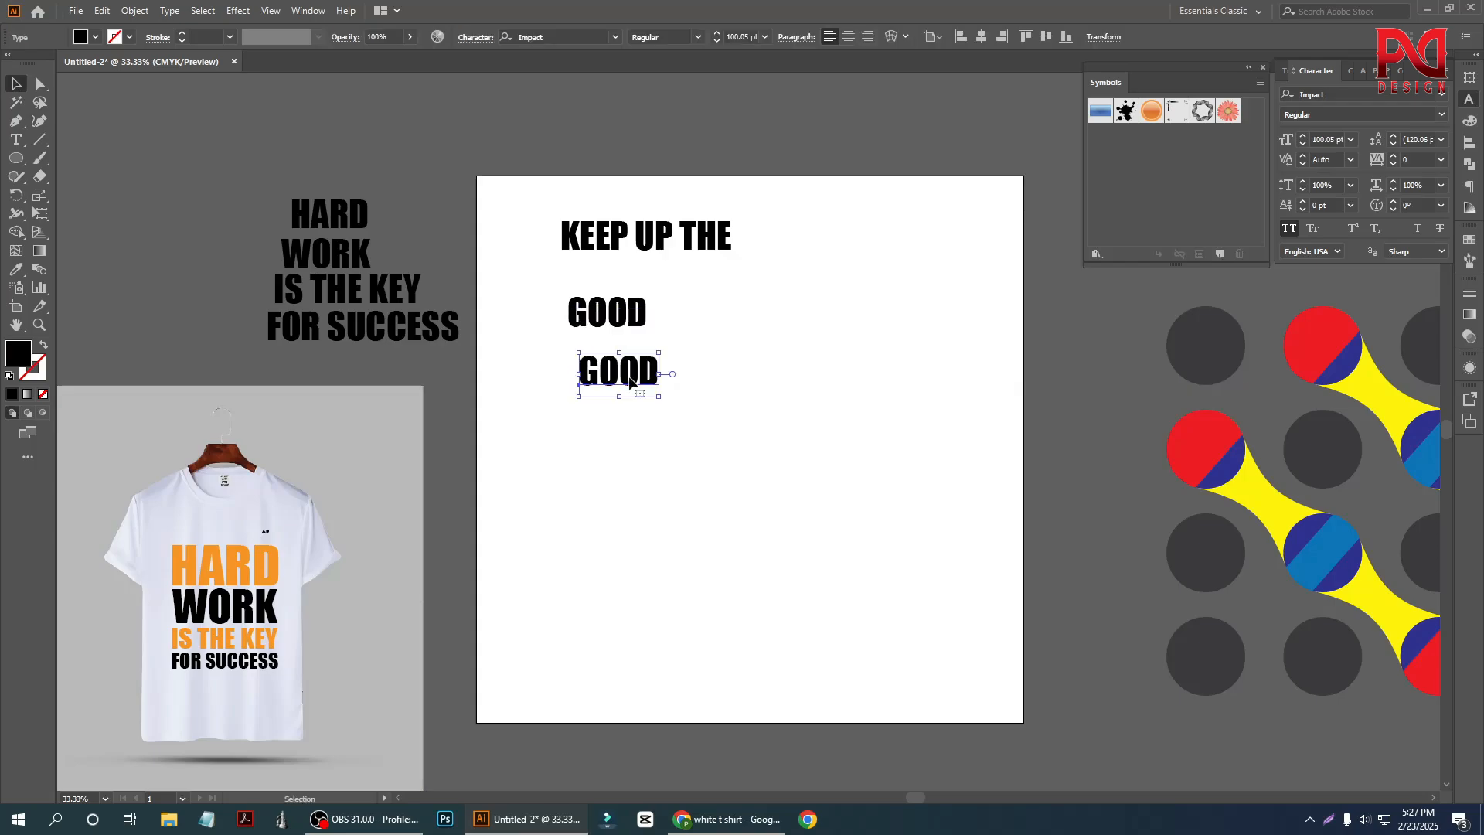
double_click(630, 381)
type("WORK")
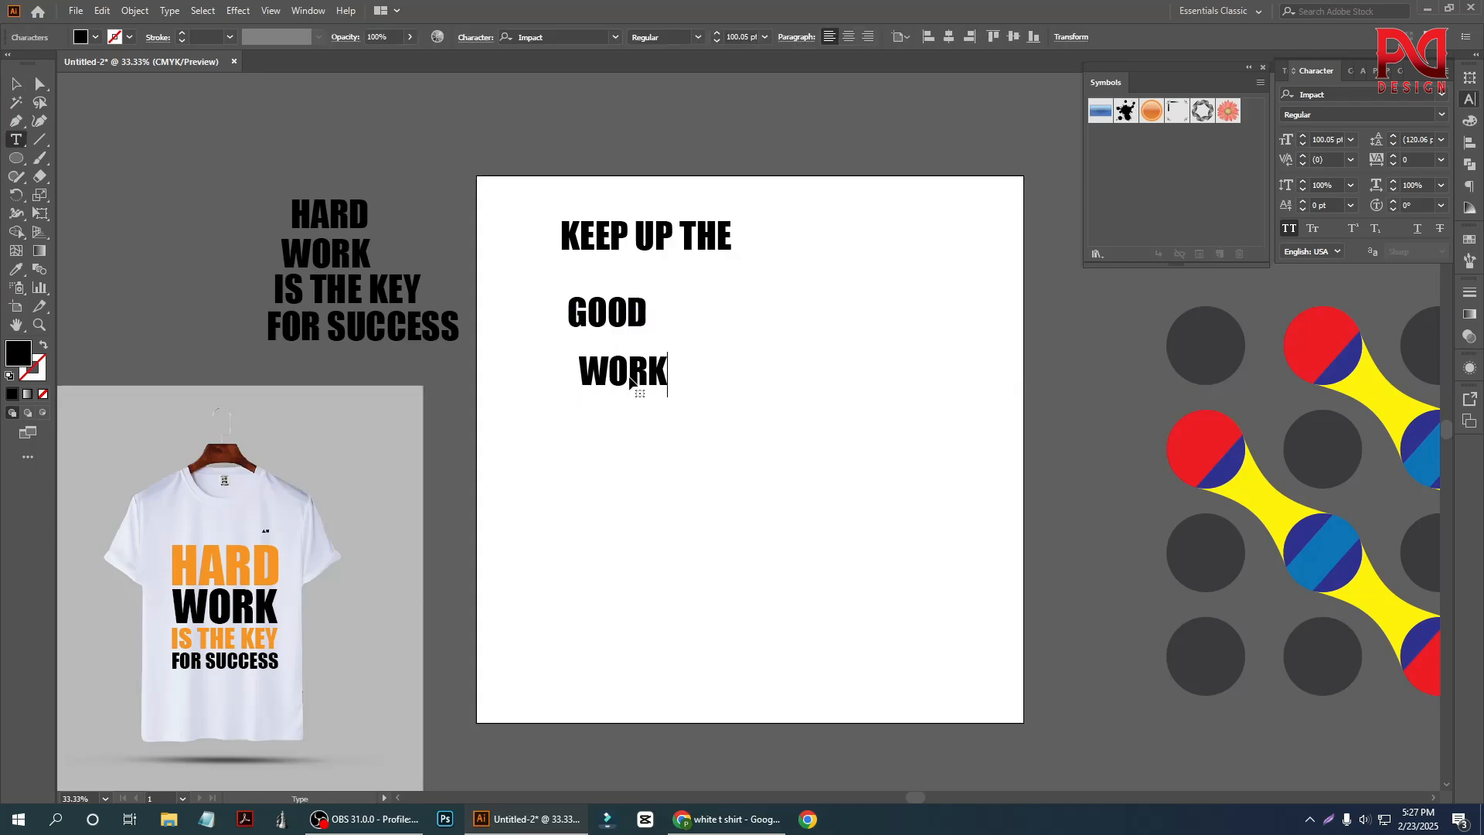
left_click(16, 84)
left_click(516, 226)
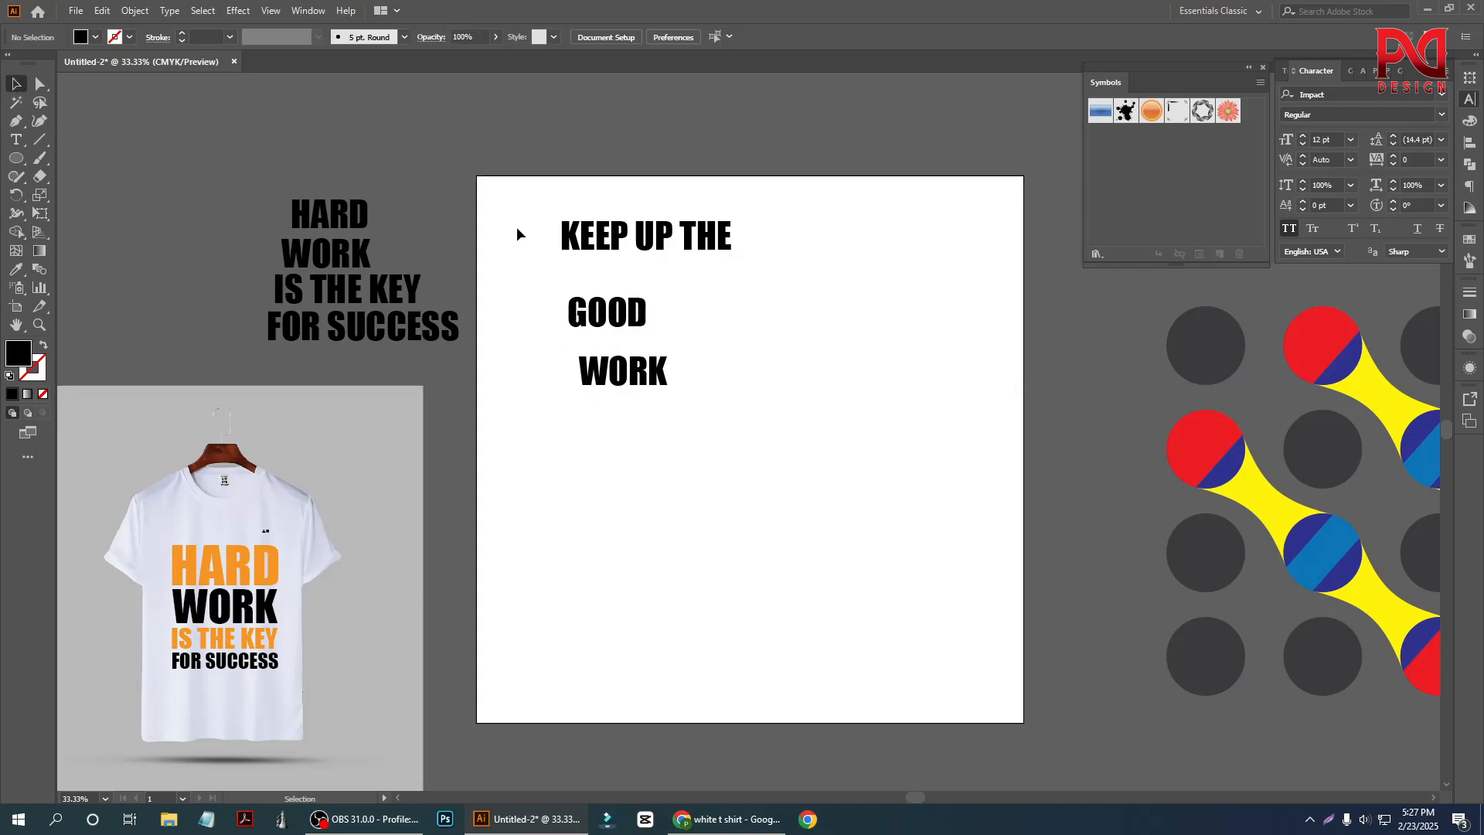
Arrange KEEP UP THE, GOOD and WORK into a tight, roughly left-aligned stack of three lines.
scroll(550, 301, "up", 2)
left_click_drag(649, 325, 602, 296)
left_click_drag(665, 444, 602, 388)
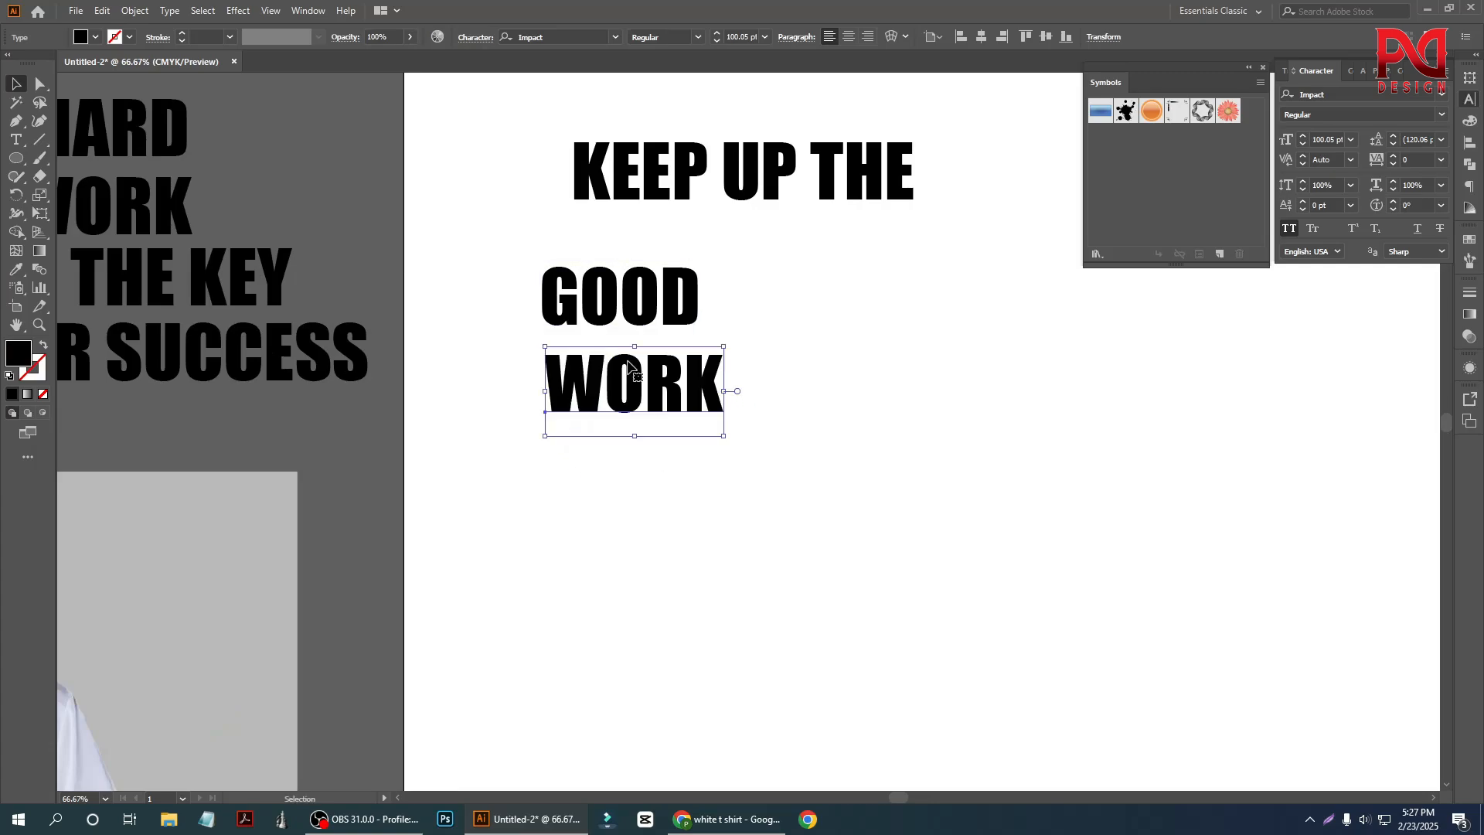
scroll(618, 371, "up", 1)
left_click_drag(663, 209, 635, 263)
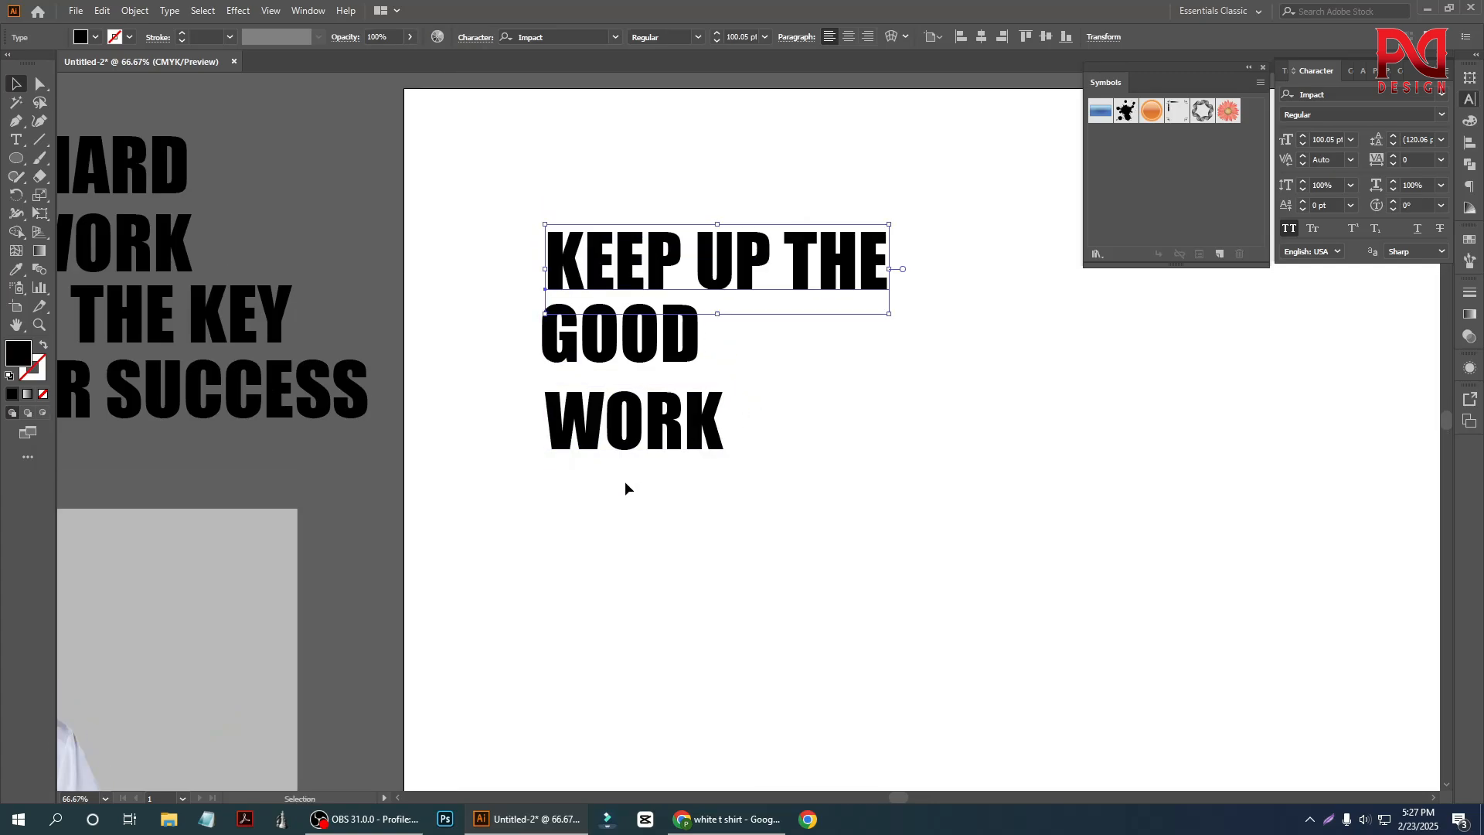
left_click_drag(628, 441, 628, 424)
Select all three lines, shrink them proportionally around their center to 57.15 pt and move them toward the artboard's left edge.
left_click(719, 311)
left_click_drag(719, 311, 694, 470)
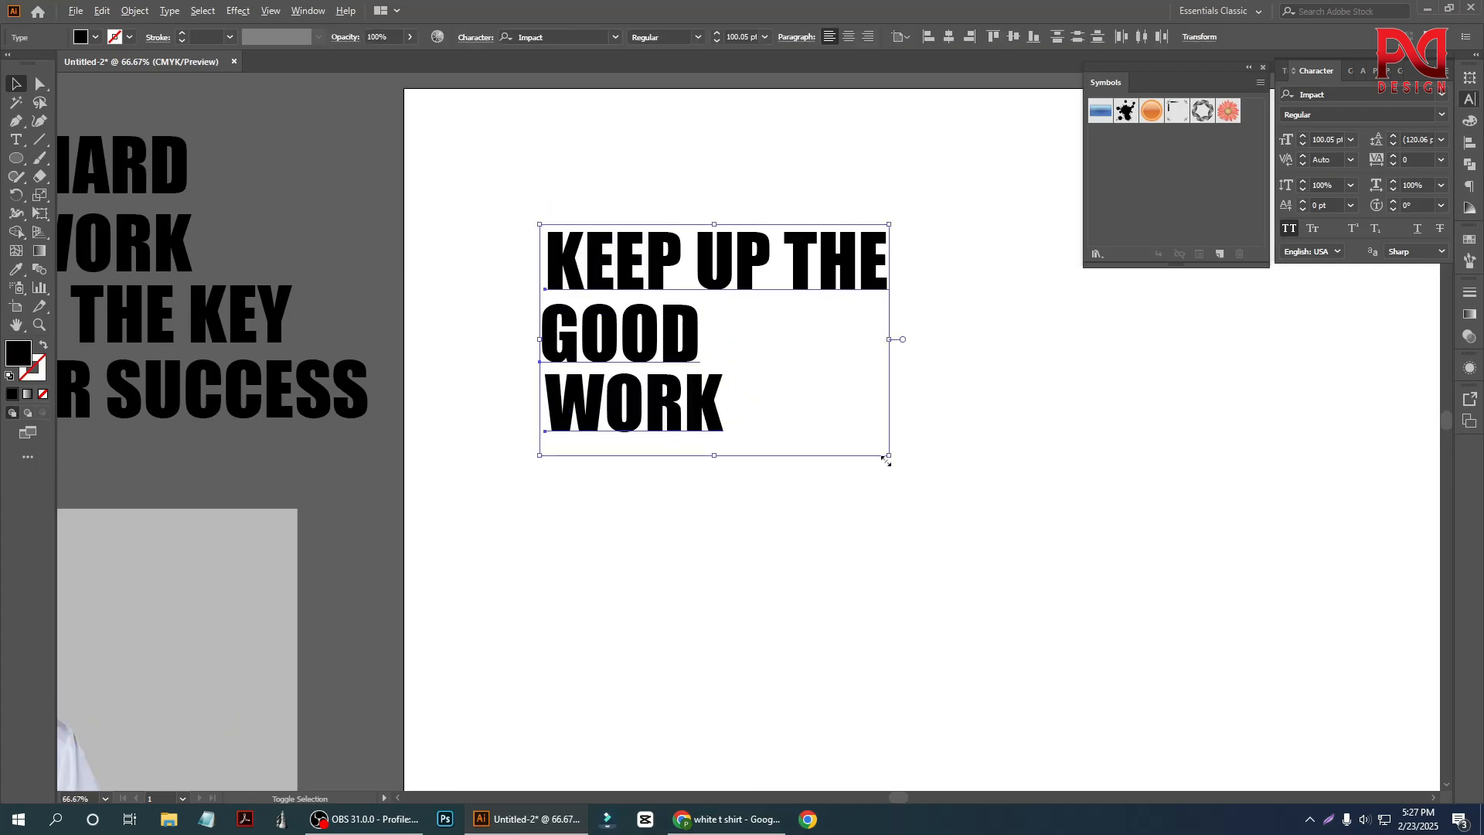
left_click_drag(888, 457, 814, 406)
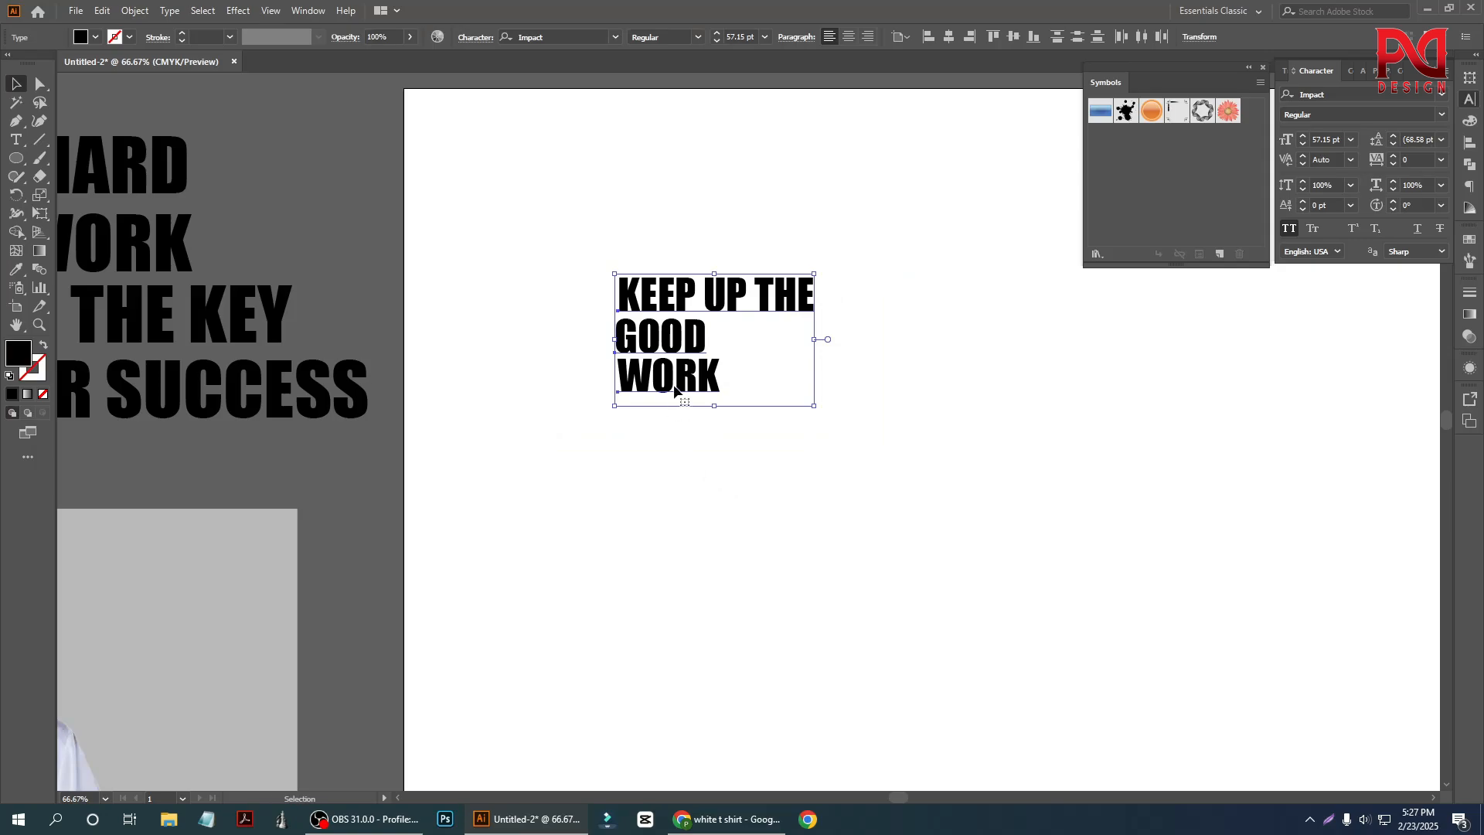
left_click_drag(674, 391, 519, 400)
left_click_drag(437, 203, 561, 429)
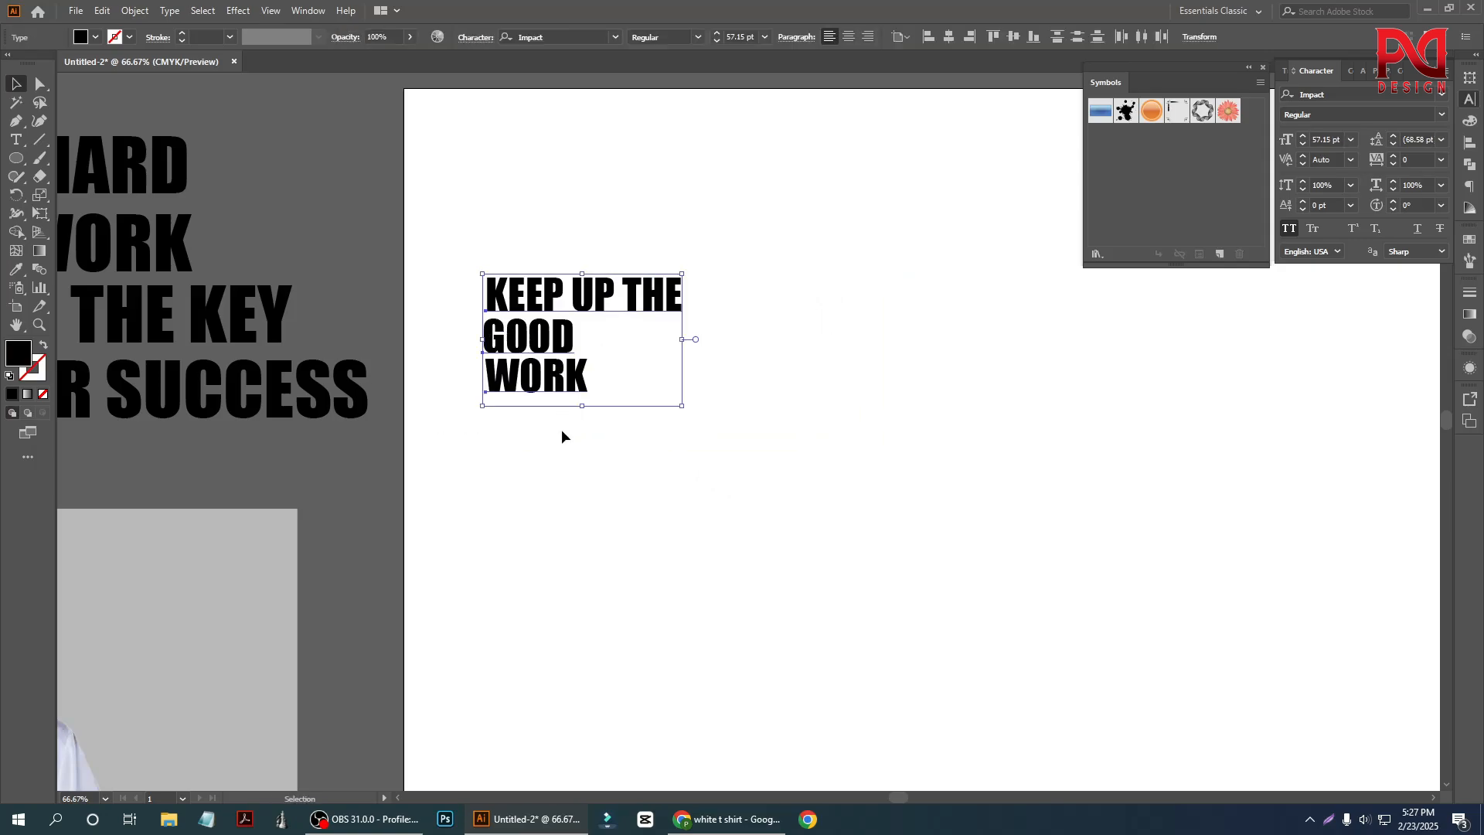
key("ctrl+minus")
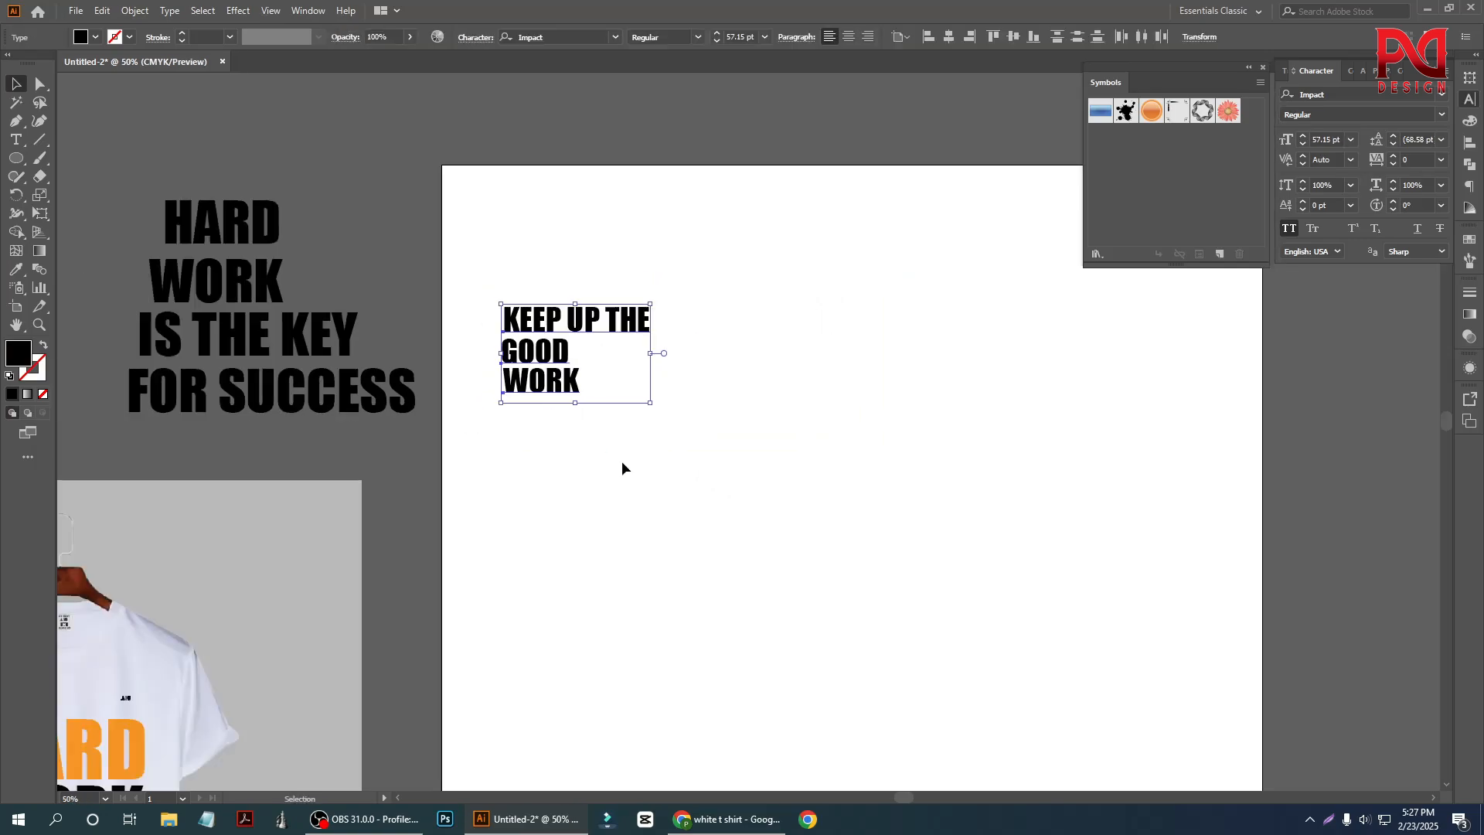
Run the textBlock script on the three lines with 300 pt width and 3 mm spacing, then move the original lines toward the artboard's upper-left corner.
left_click(78, 16)
mouse_move(166, 340)
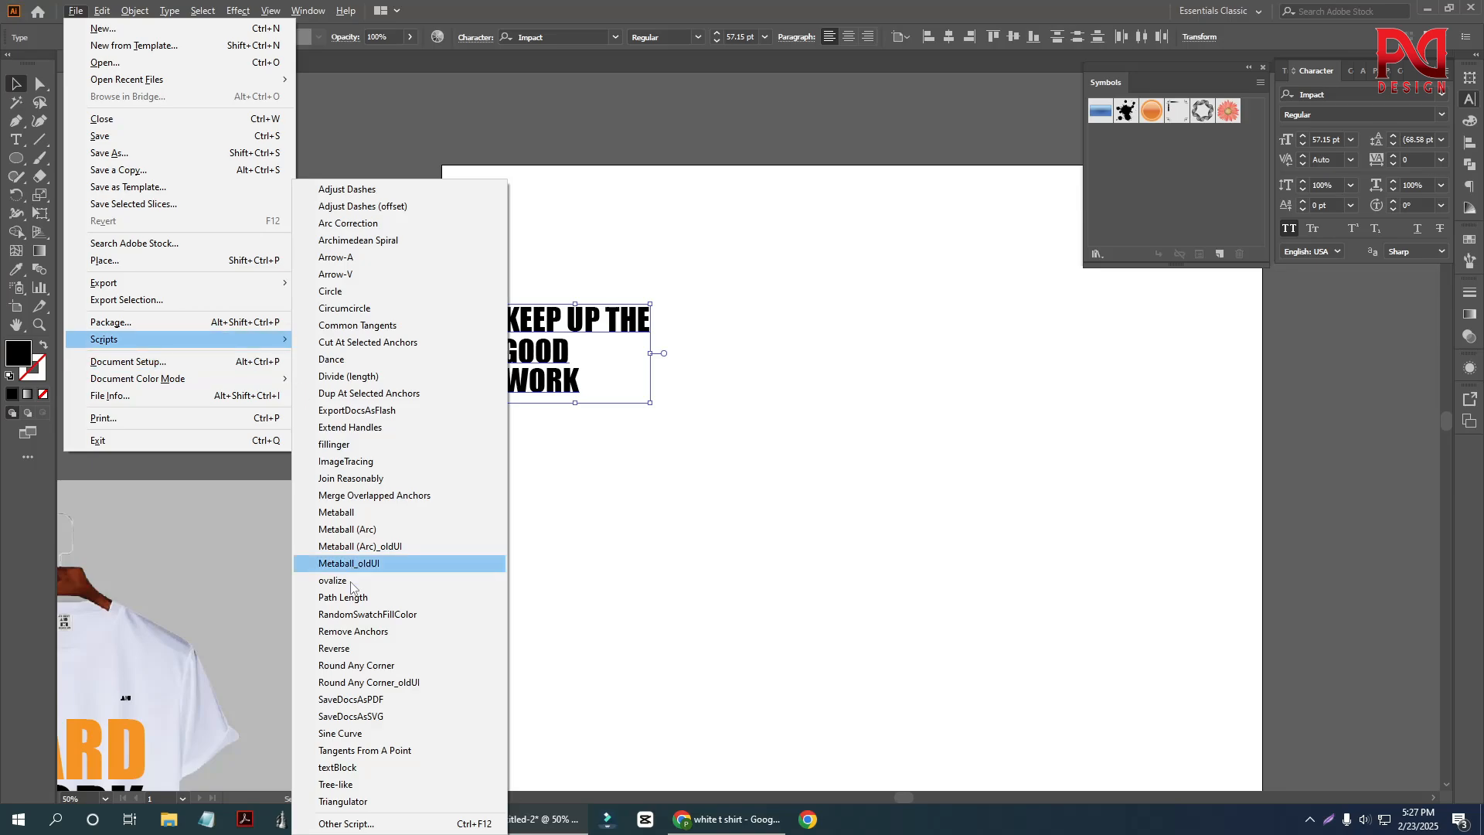
left_click(375, 768)
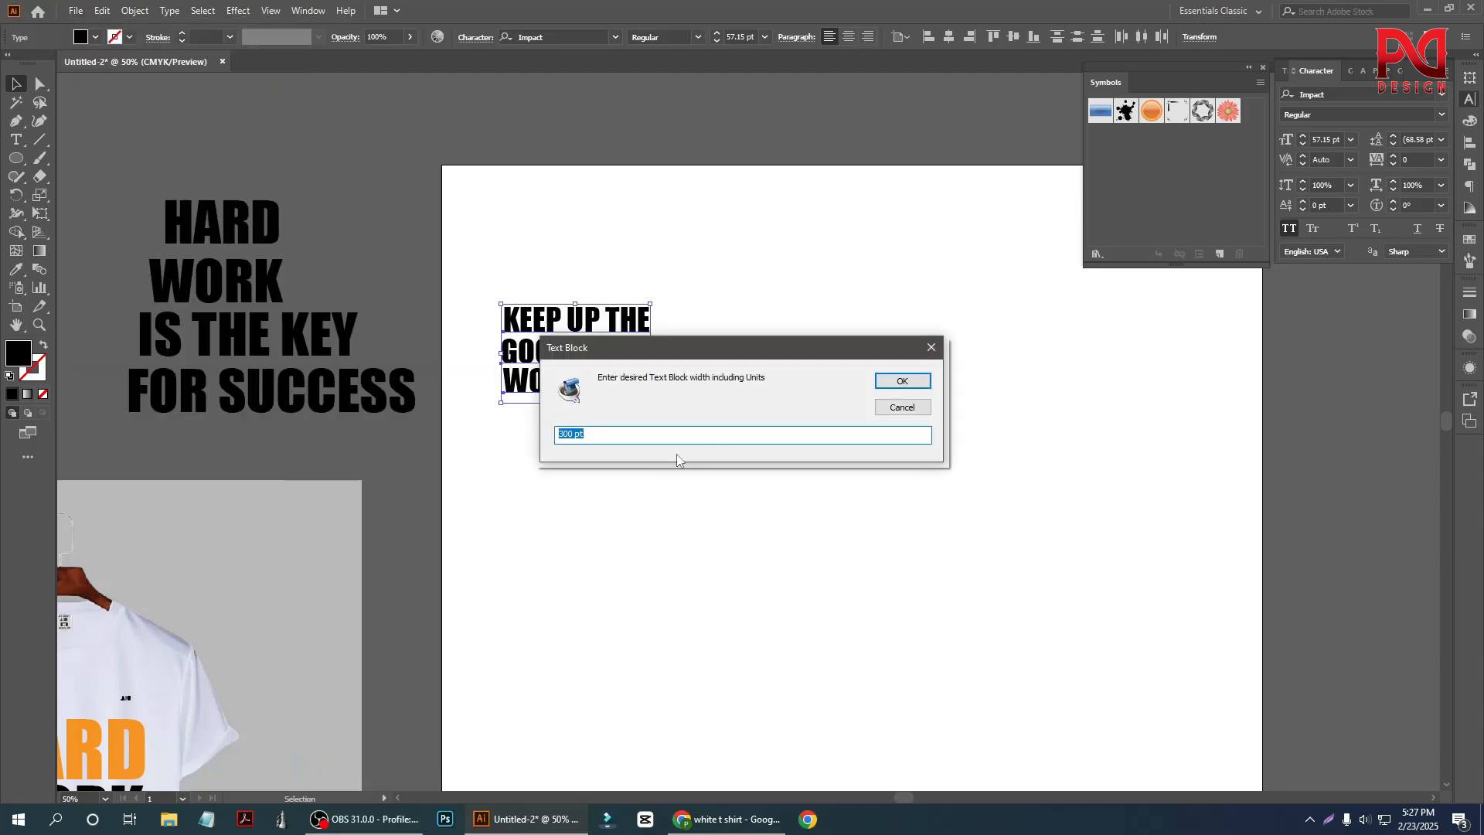
left_click(898, 385)
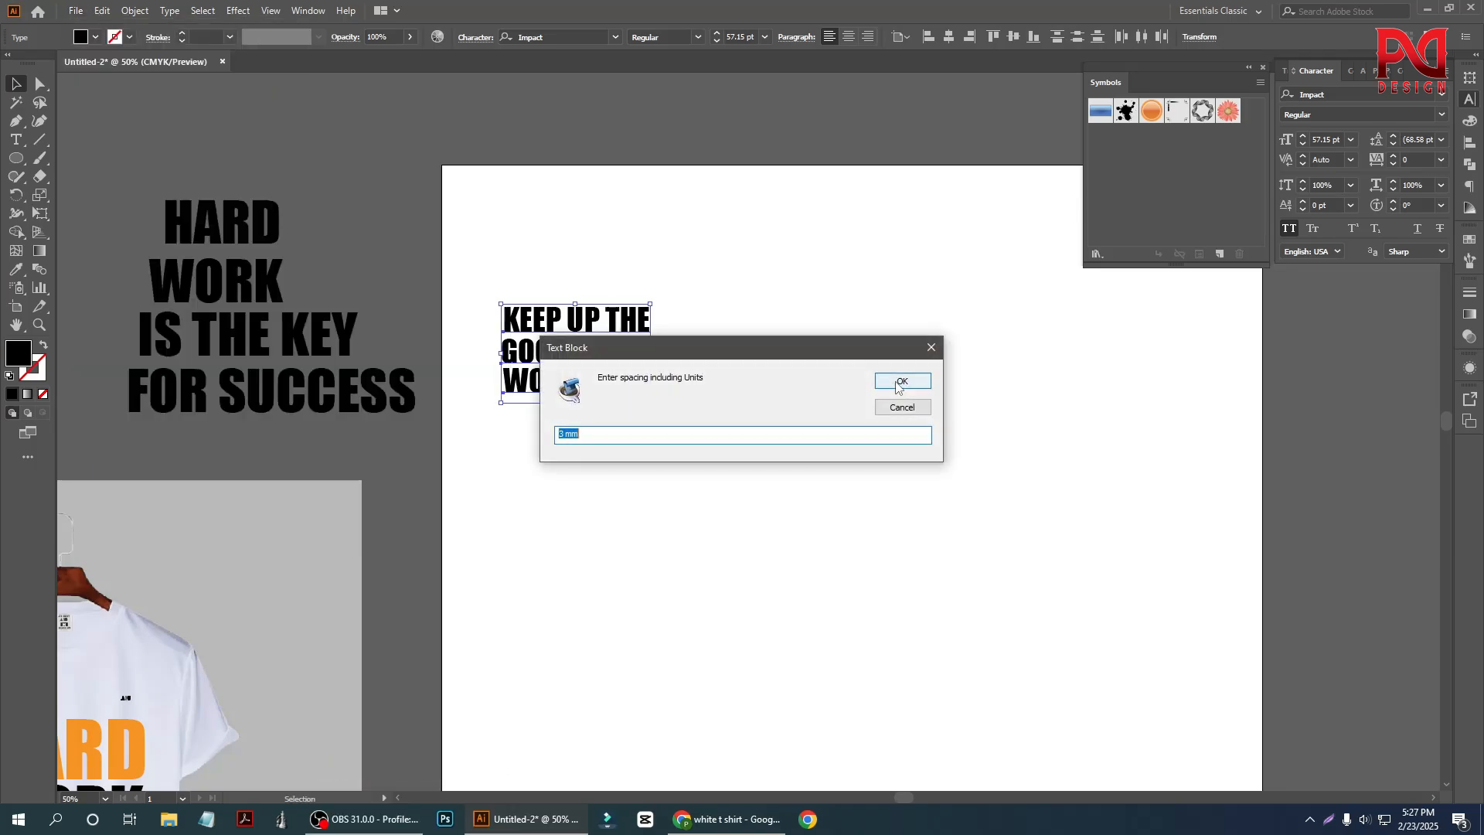
left_click(904, 383)
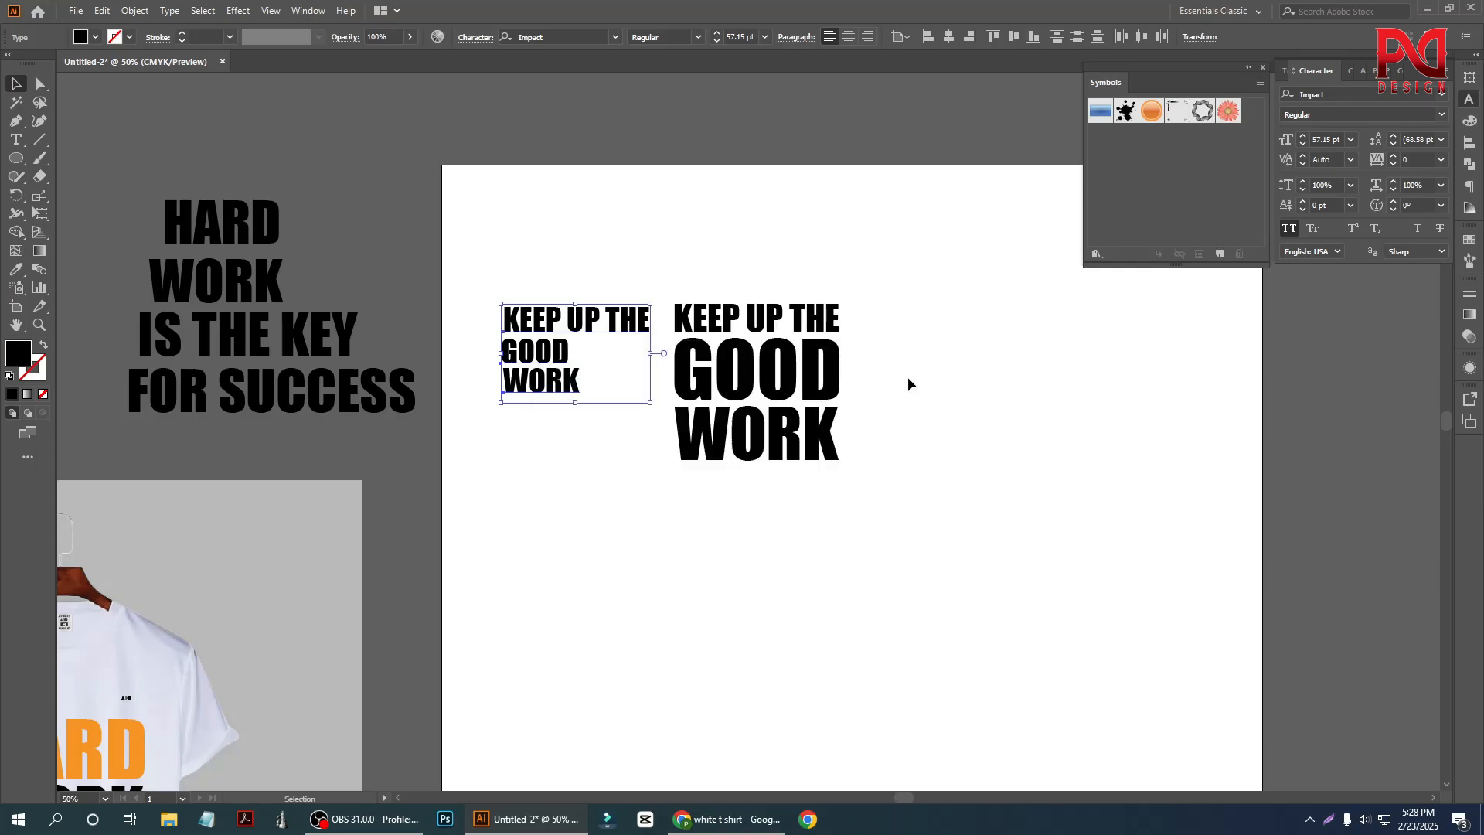
left_click_drag(569, 374, 518, 304)
left_click(564, 438)
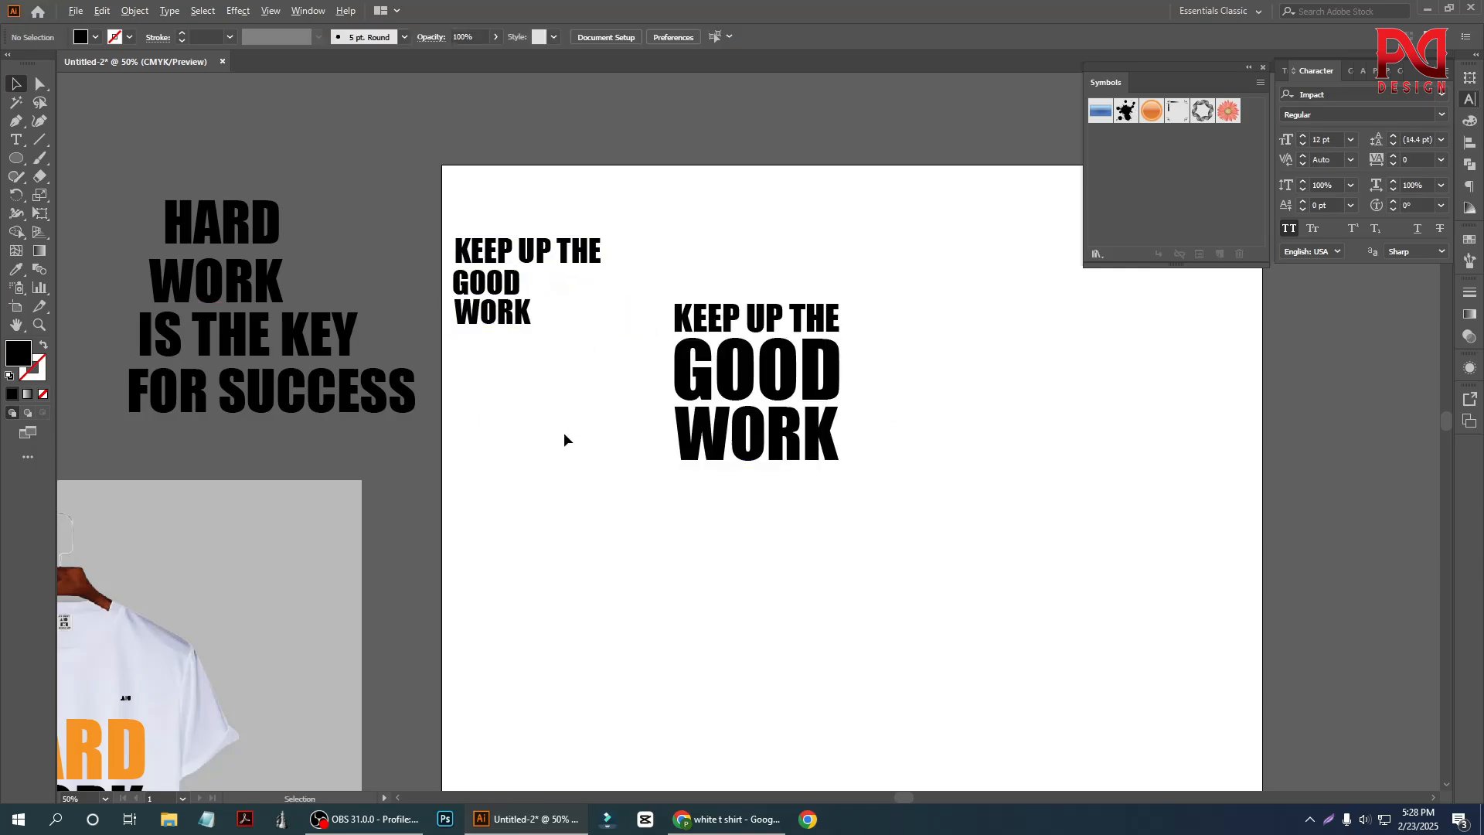
Move the generated KEEP UP THE GOOD WORK block down the artboard and enlarge it proportionally around its center.
scroll(563, 438, "down", 2)
left_click_drag(701, 372, 700, 439)
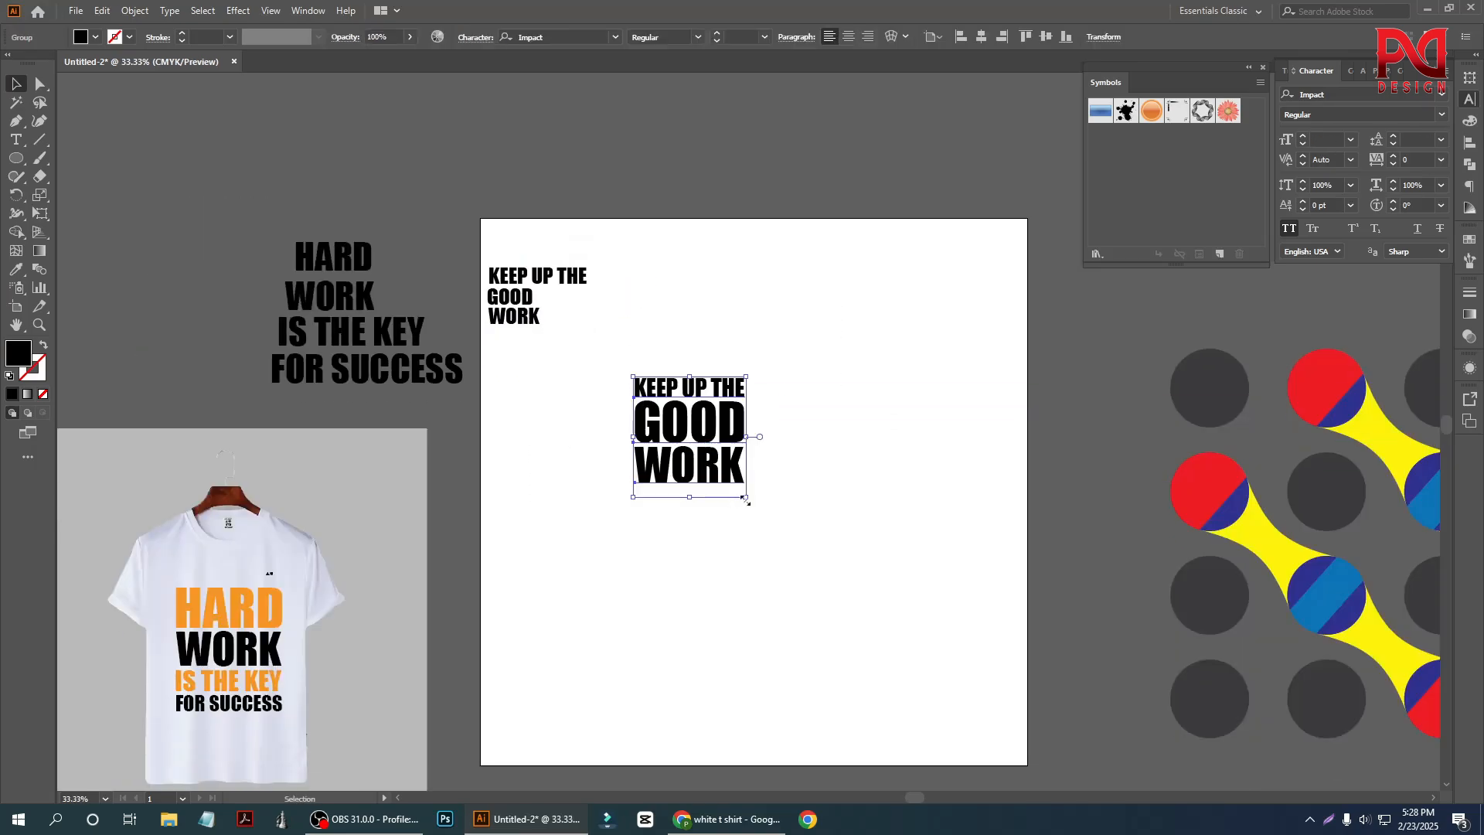
left_click_drag(746, 500, 728, 465)
scroll(823, 537, "up", 1)
scroll(708, 481, "down", 4)
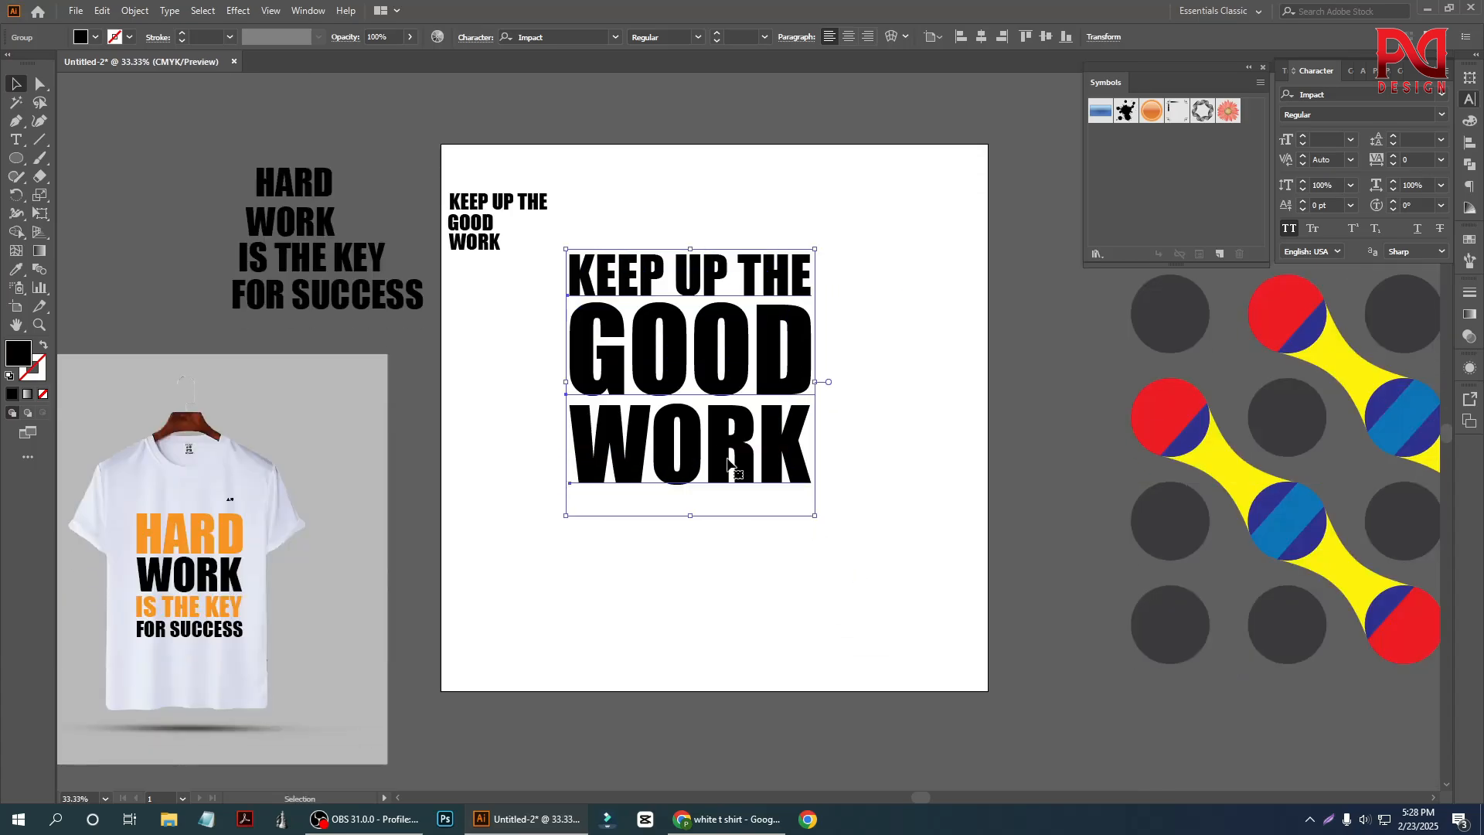
Select all the characters of the word GOOD in the enlarged text block for recoloring.
double_click(579, 352)
double_click(549, 357)
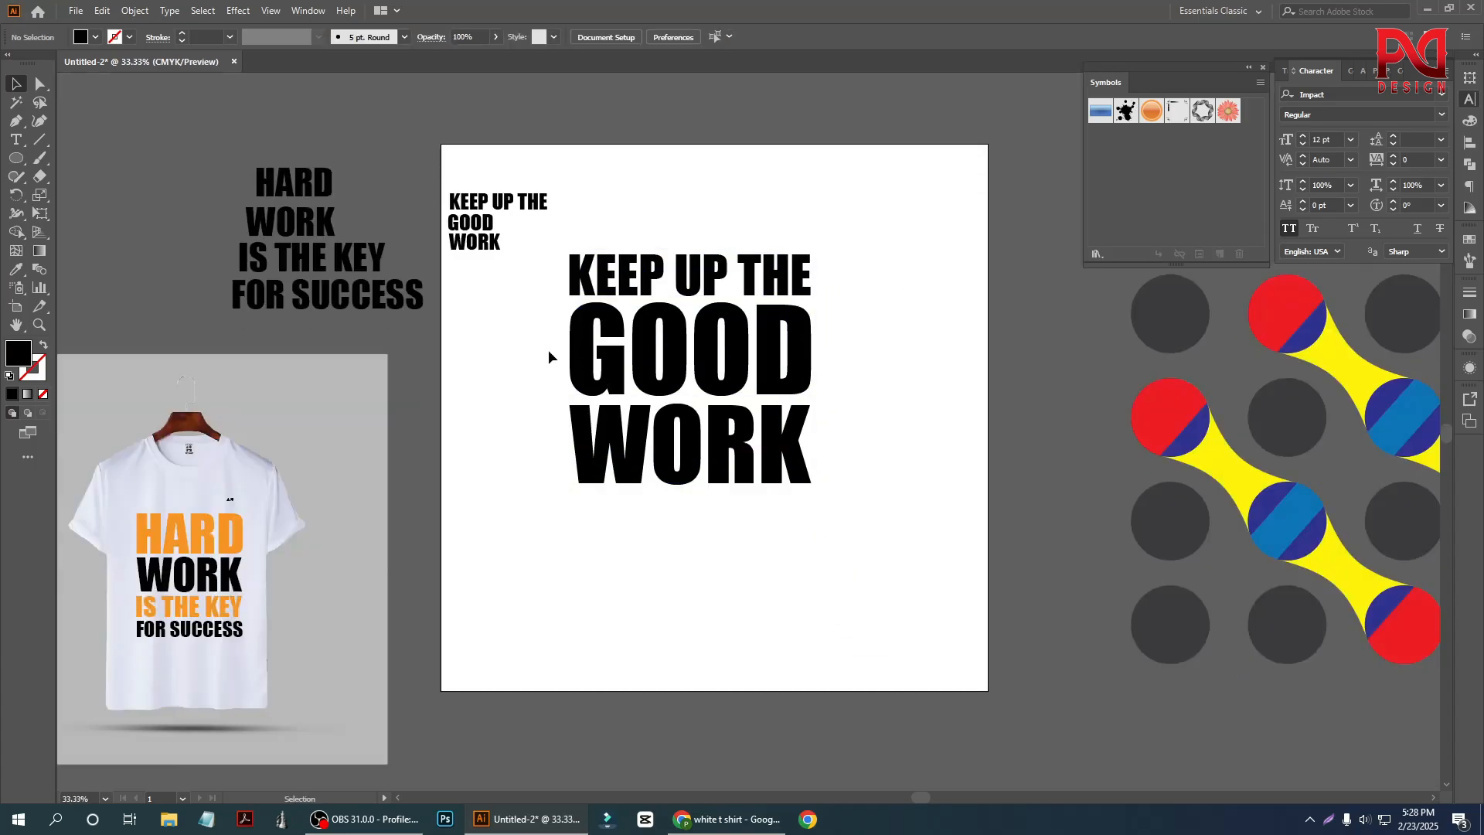
left_click(39, 84)
double_click(569, 347)
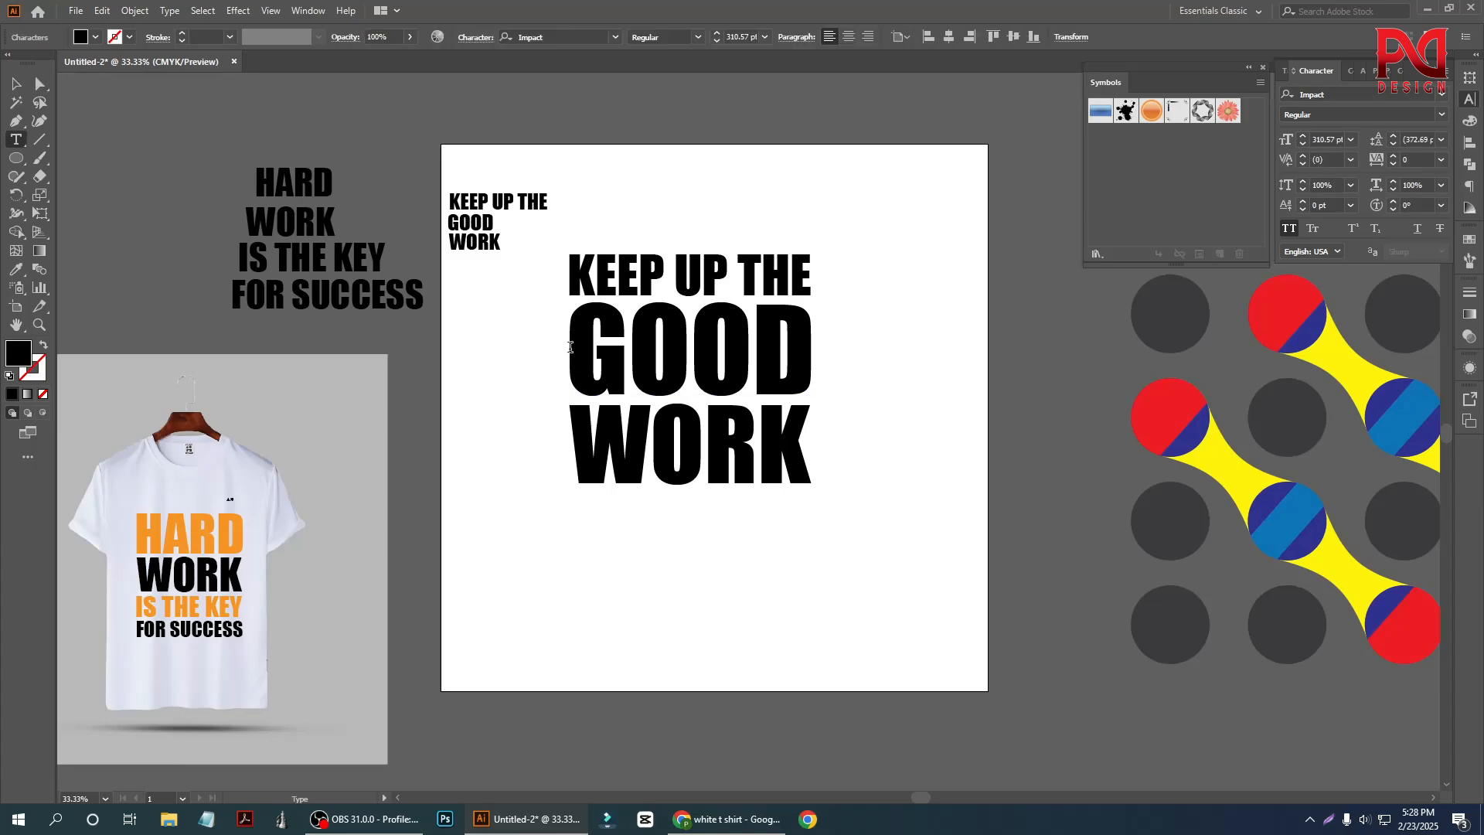
left_click_drag(601, 345, 807, 352)
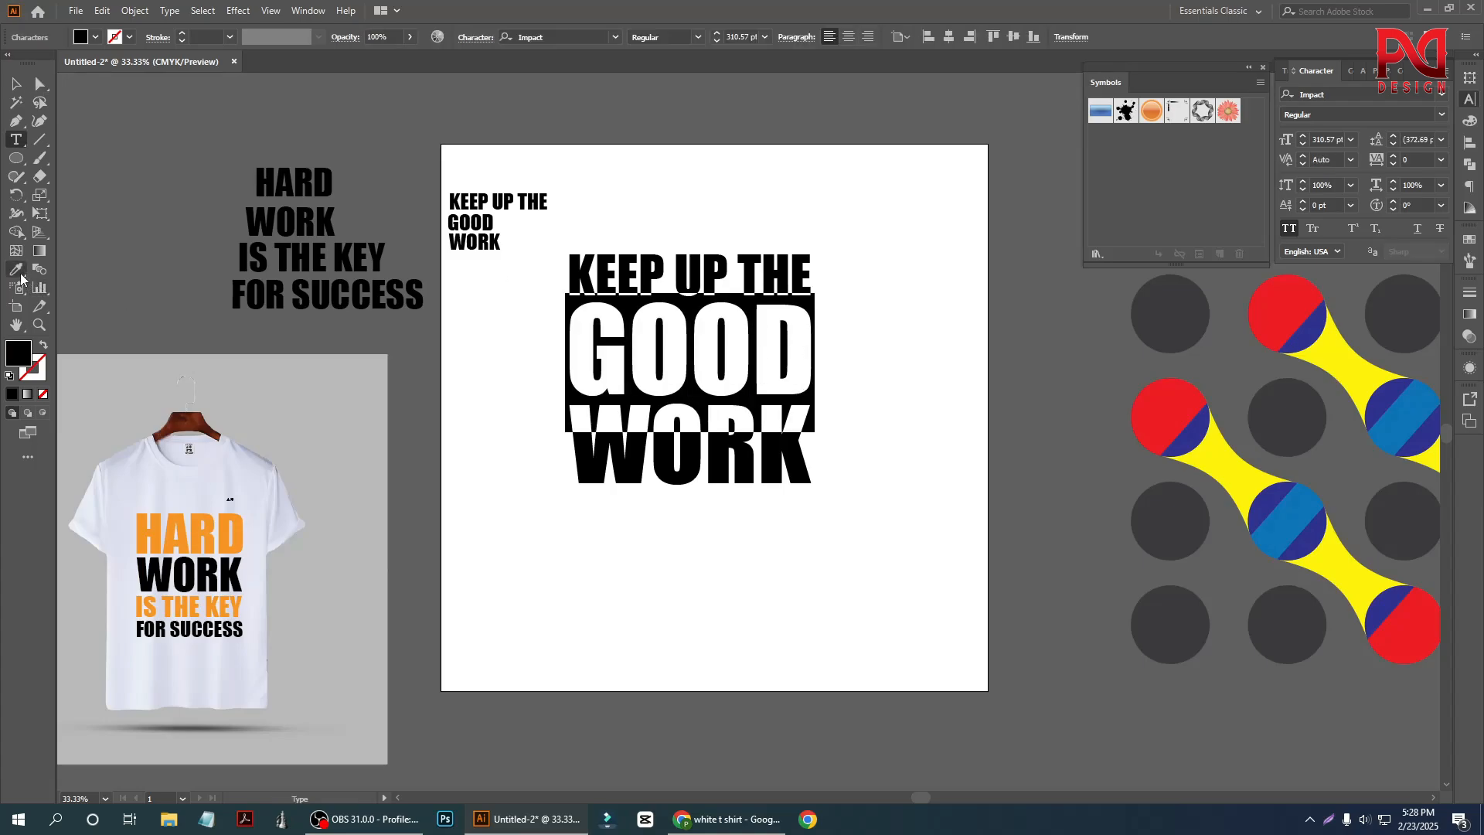
Fill the word GOOD in the large lettering with an orange-red swatch.
left_click(95, 37)
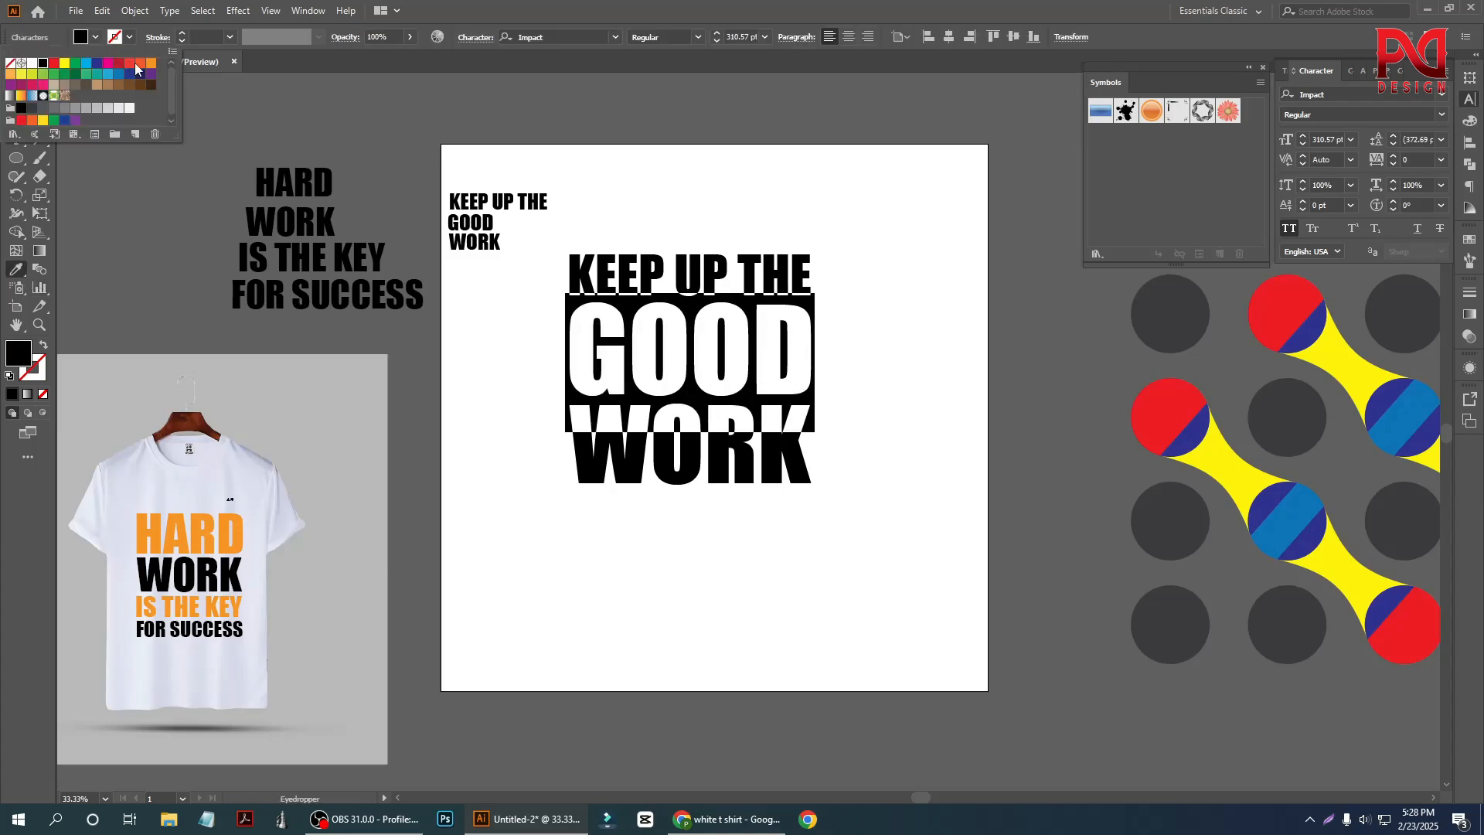
left_click(140, 68)
left_click(28, 232)
left_click(17, 85)
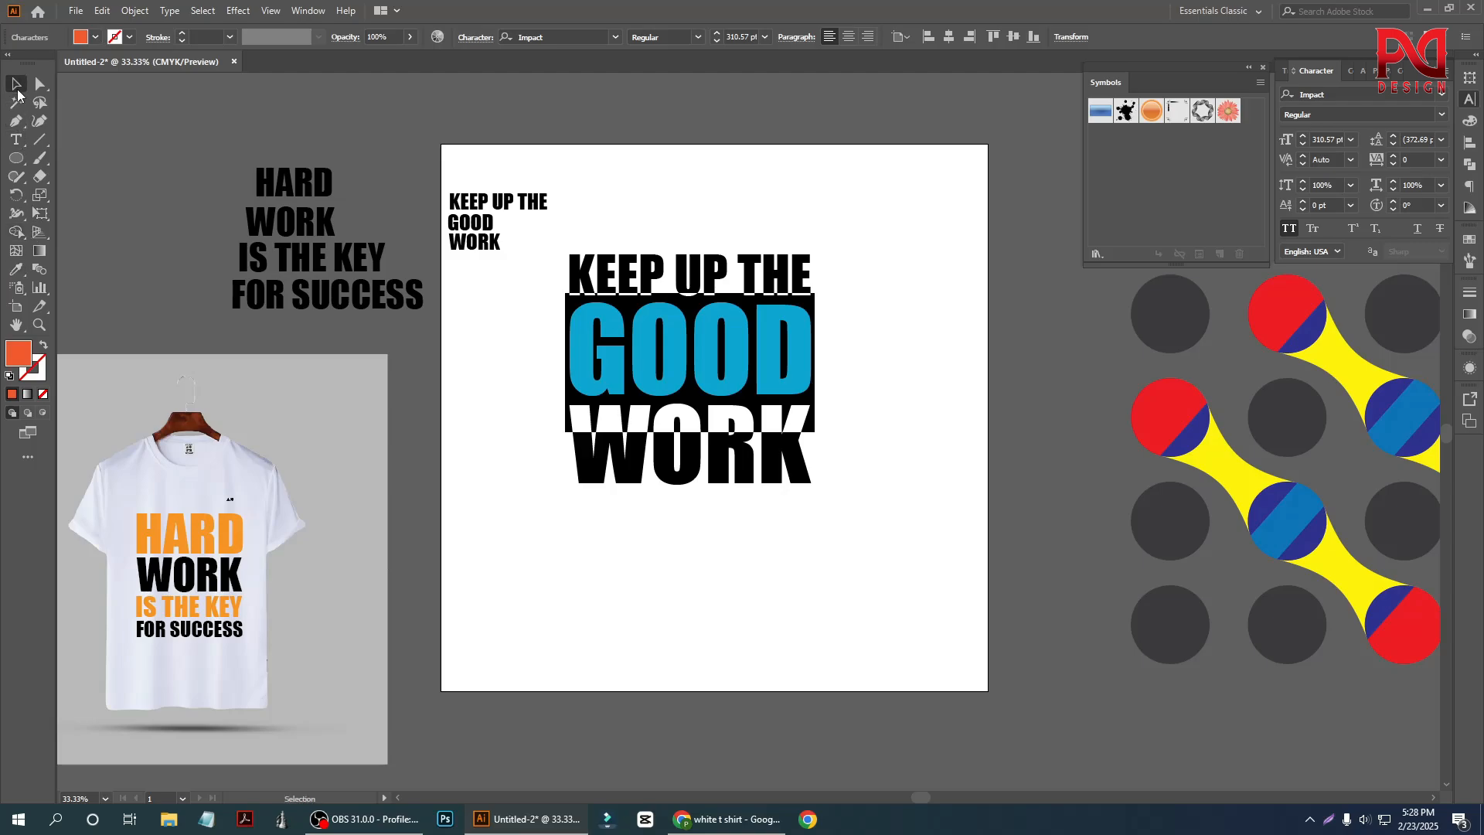
left_click(528, 516)
scroll(596, 510, "down", 1)
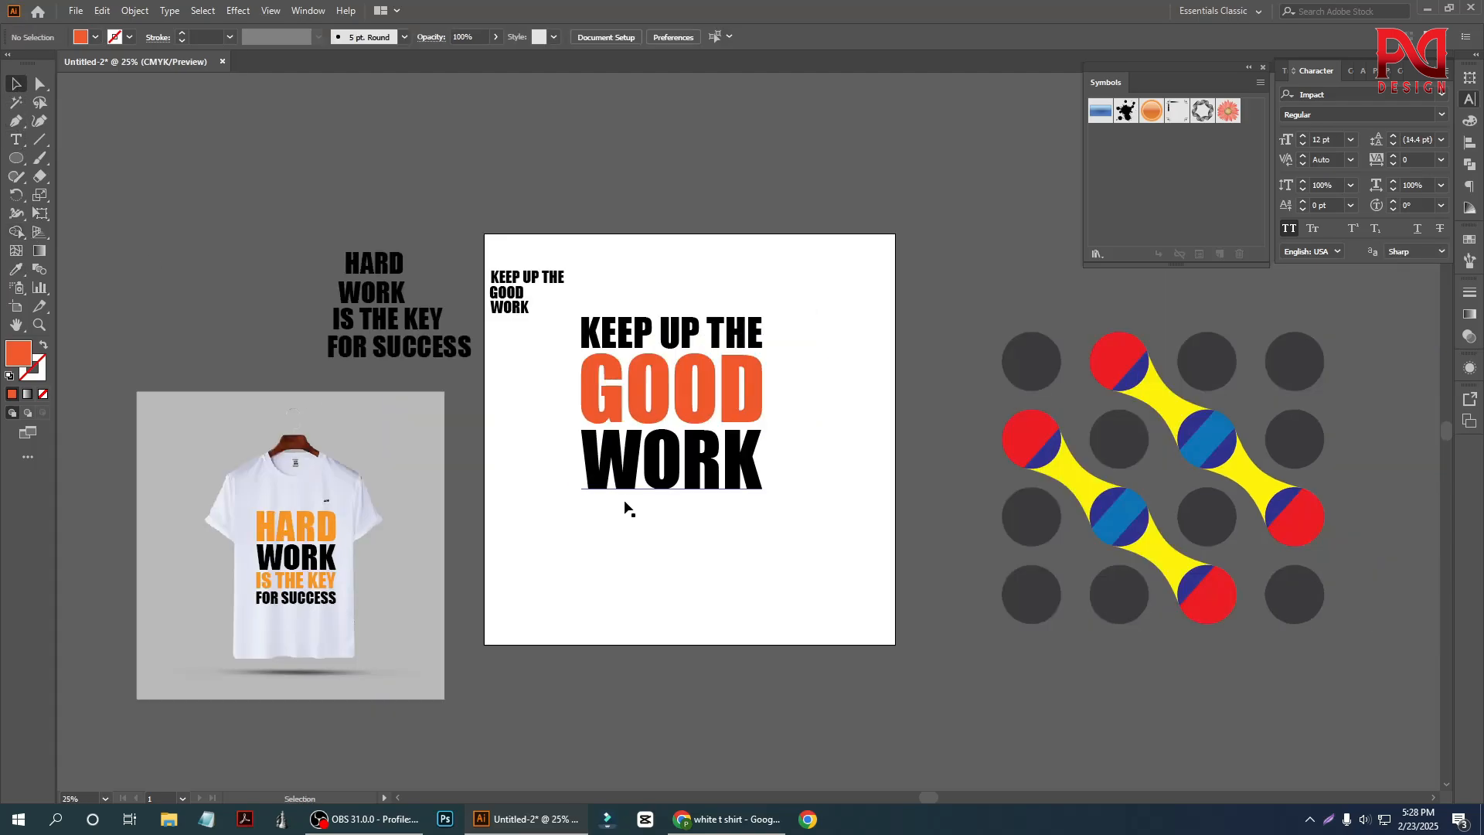
scroll(627, 499, "up", 1)
scroll(642, 472, "down", 1)
Move the plain black HARD WORK and small KEEP UP THE GOOD WORK text blocks off the artboard, above the first shirt mockup.
left_click_drag(357, 192, 530, 338)
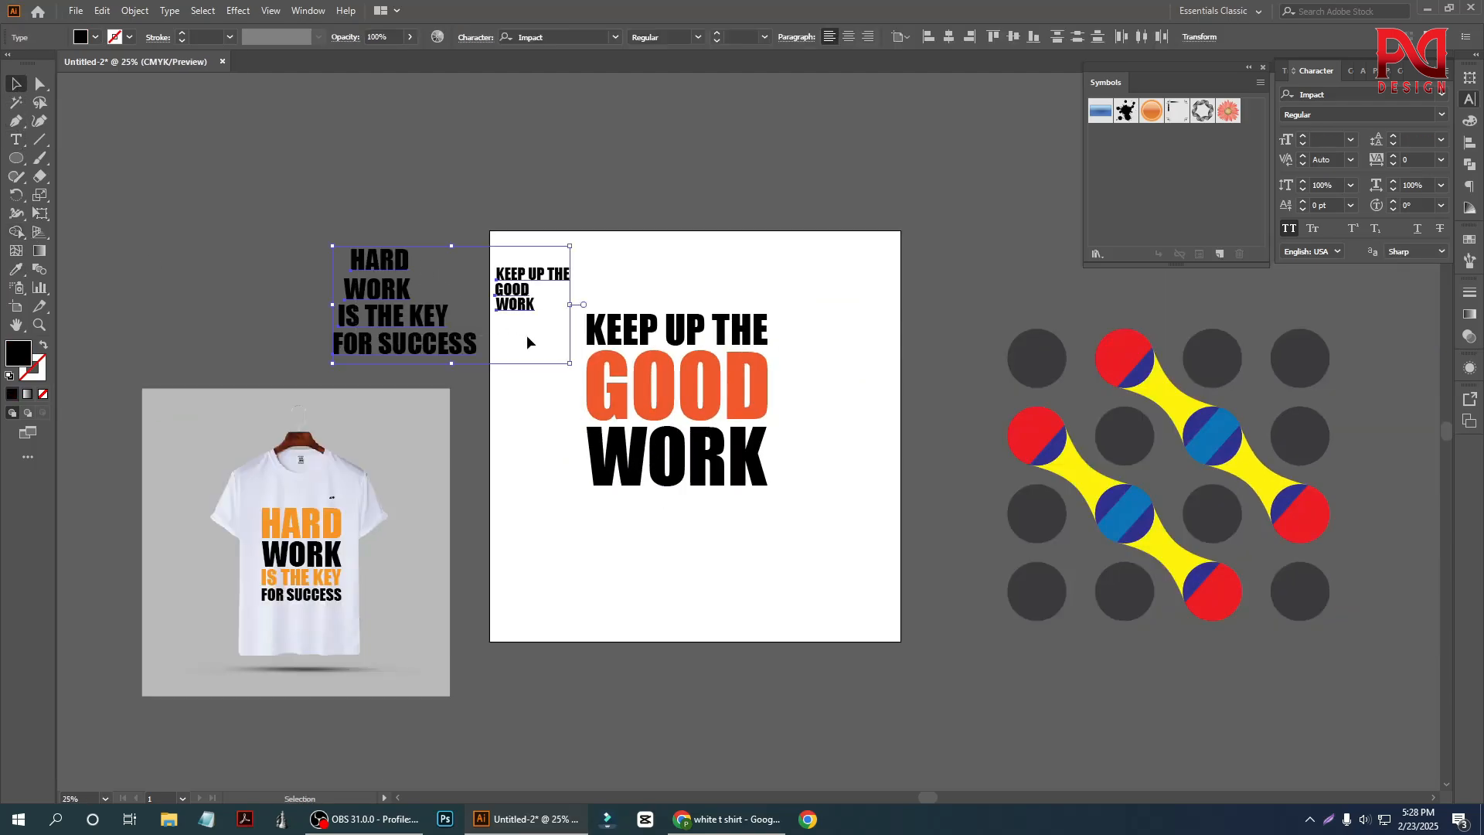
left_click_drag(536, 285, 406, 227)
left_click(573, 423)
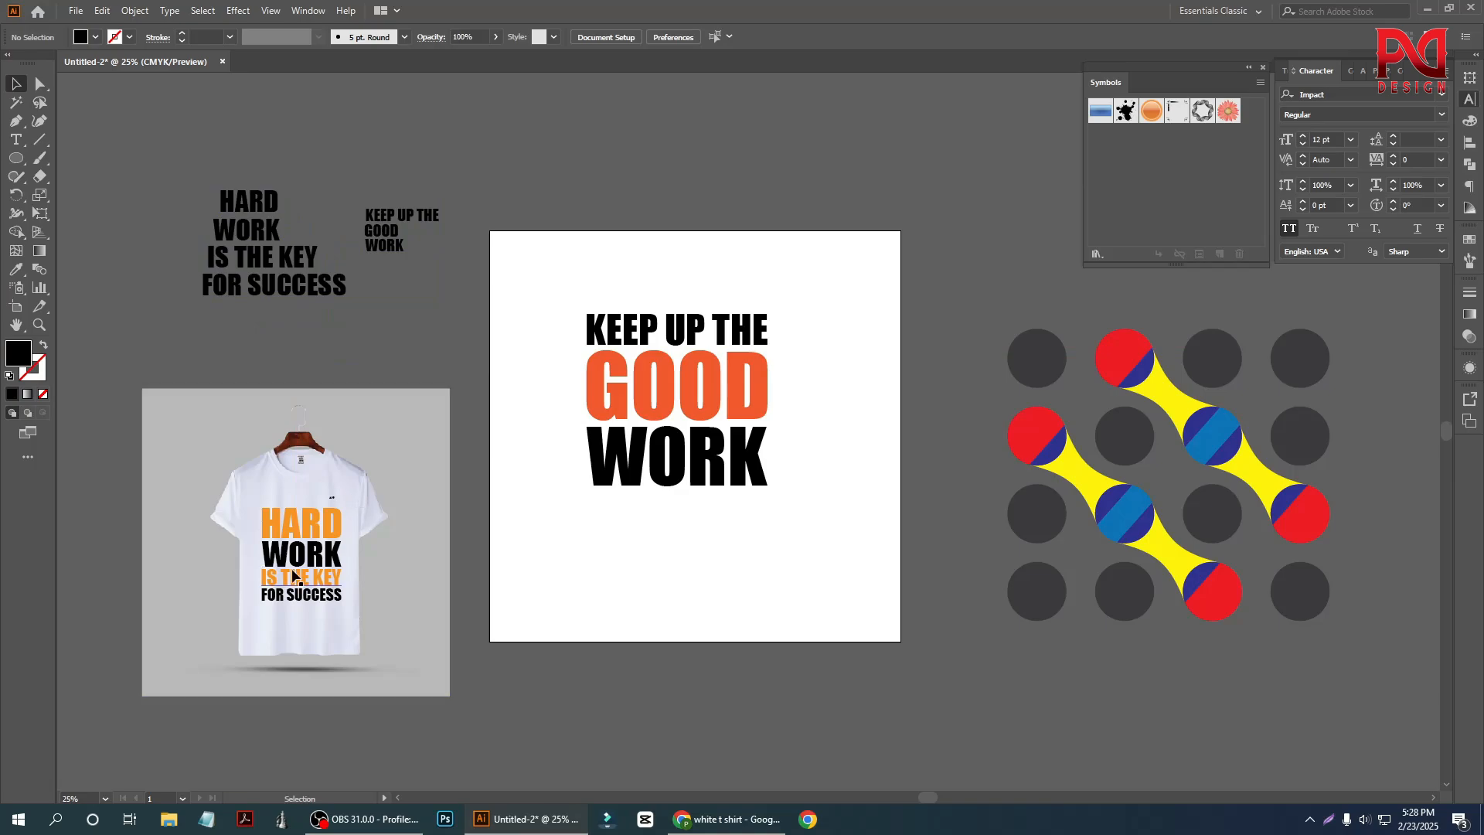
Duplicate the blank T-shirt mockup and centre the copy on the artboard, moving the large lettering clear of it.
left_click_drag(330, 476, 796, 566)
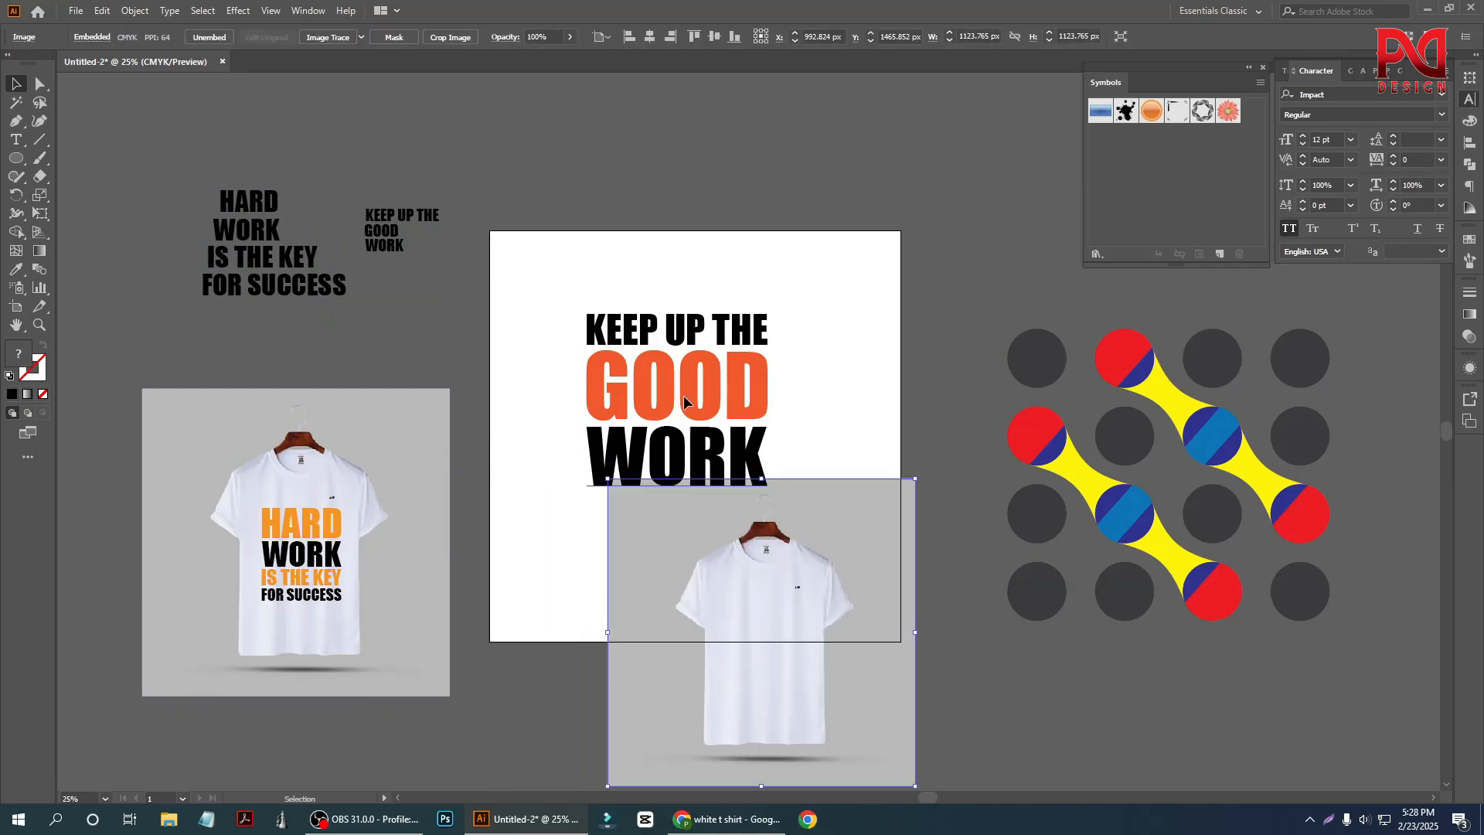
left_click_drag(682, 395, 680, 235)
left_click_drag(756, 631, 690, 435)
Place the KEEP UP THE GOOD WORK lettering on the shirt's chest and scale it down to fit.
left_click_drag(667, 244, 689, 415)
left_click_drag(790, 520, 707, 466)
scroll(748, 491, "up", 1)
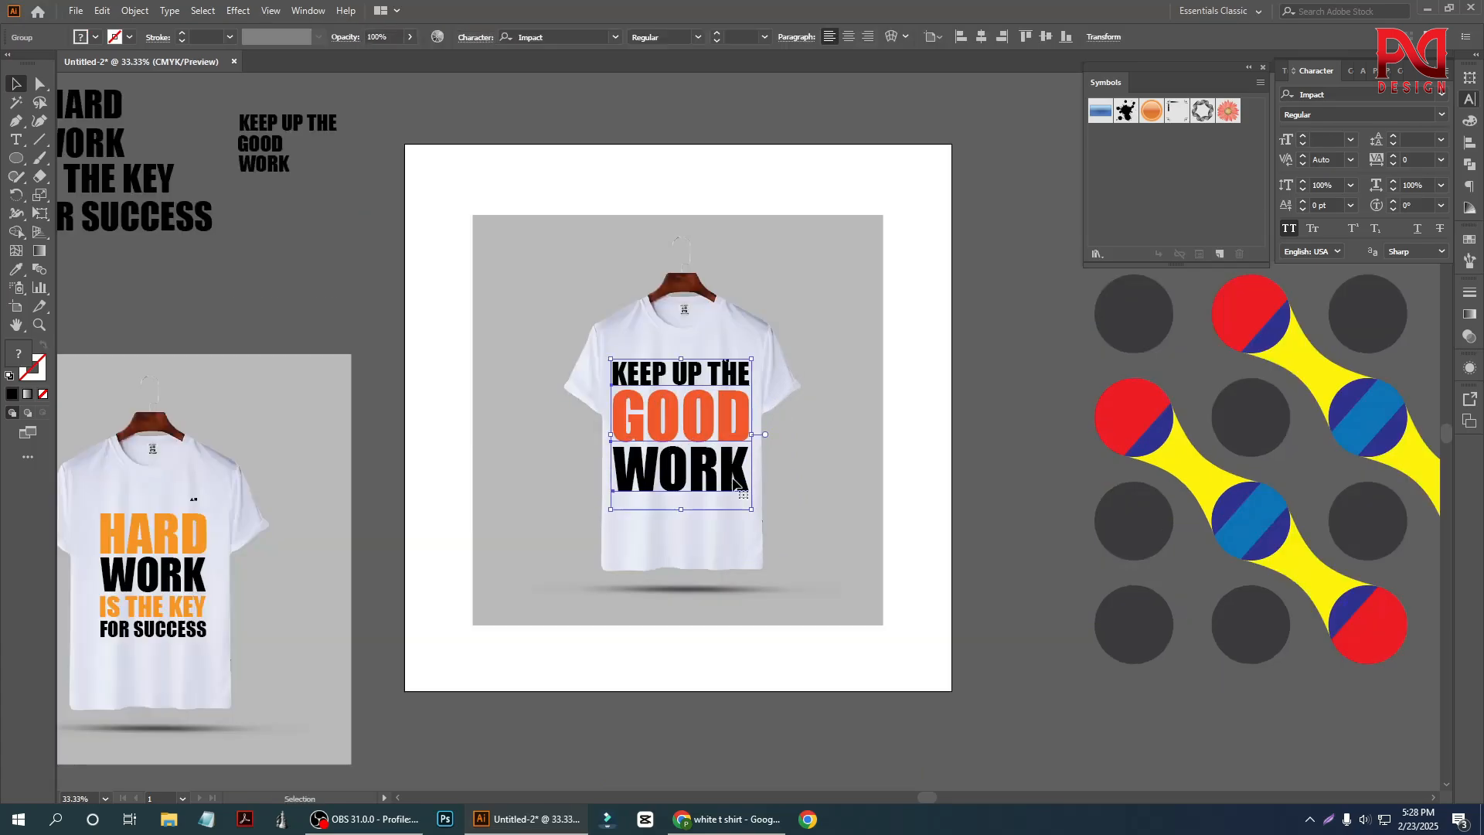
left_click_drag(751, 510, 731, 488)
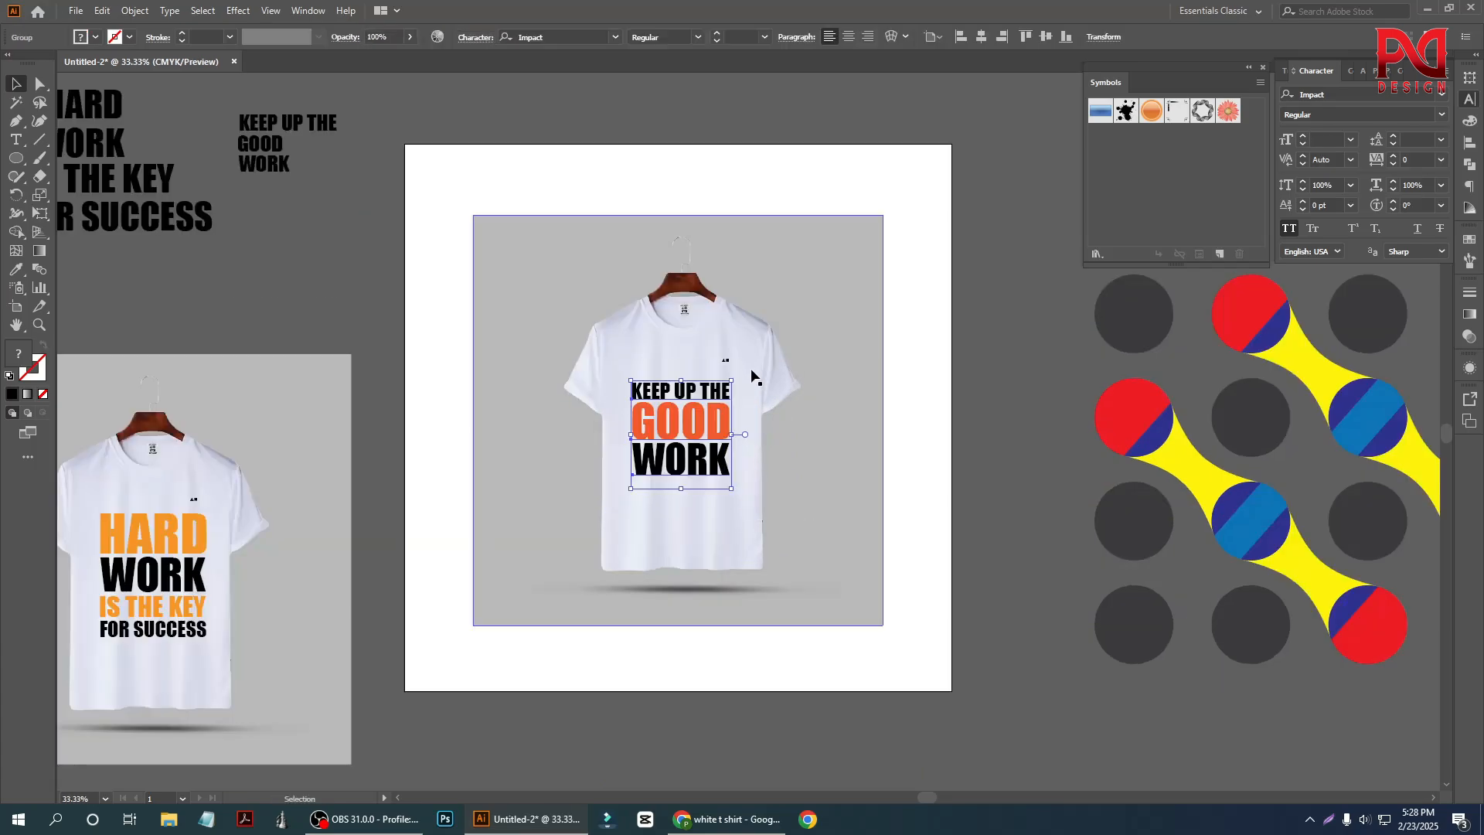
left_click(362, 400)
scroll(692, 442, "down", 1)
scroll(692, 438, "up", 1)
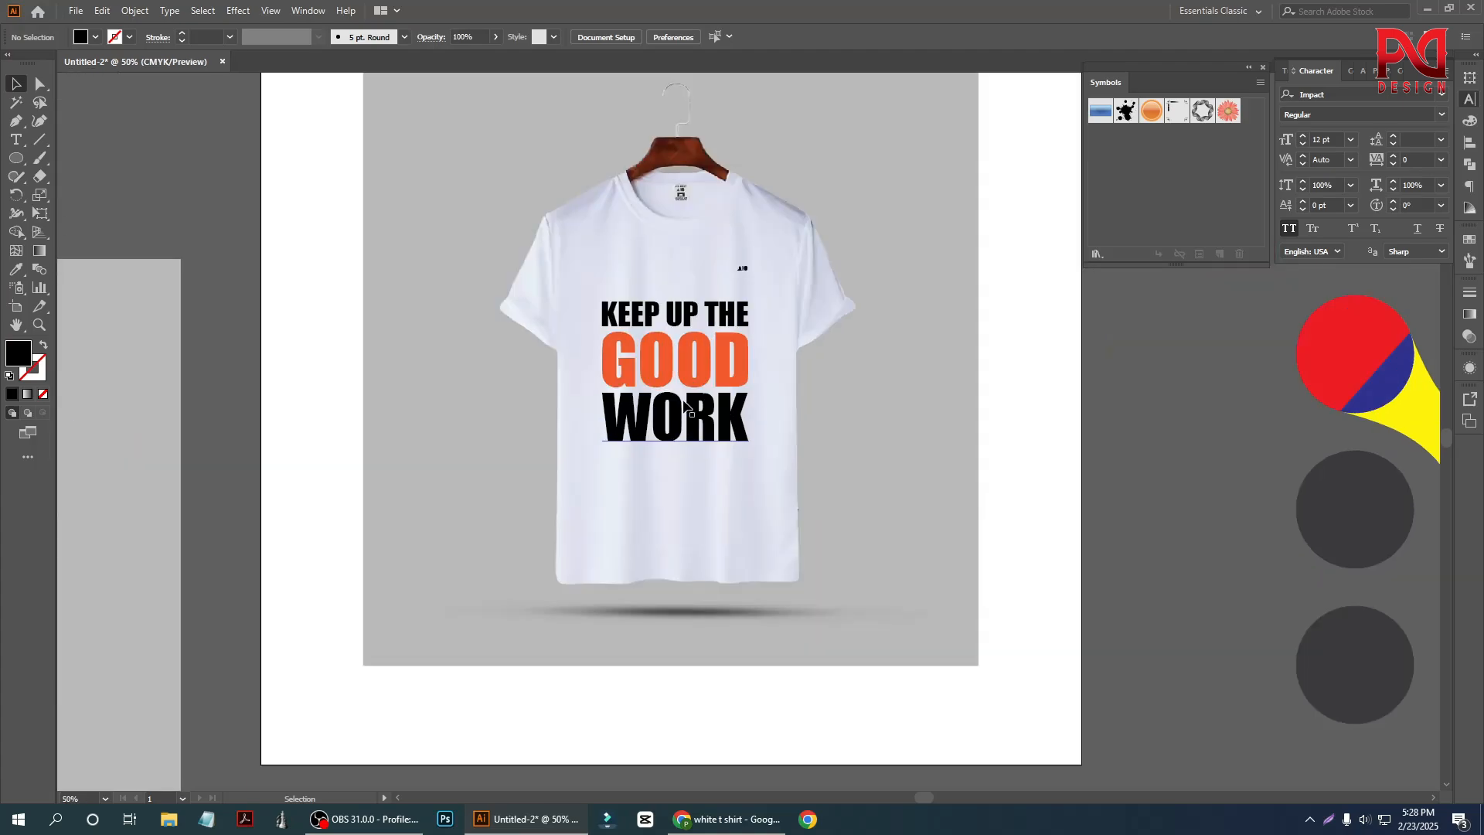
Nudge the lettering slightly sideways on the shirt's chest and deselect it.
left_click_drag(683, 397, 694, 403)
scroll(659, 419, "down", 1)
left_click(437, 462)
scroll(697, 438, "up", 2)
scroll(695, 403, "down", 2)
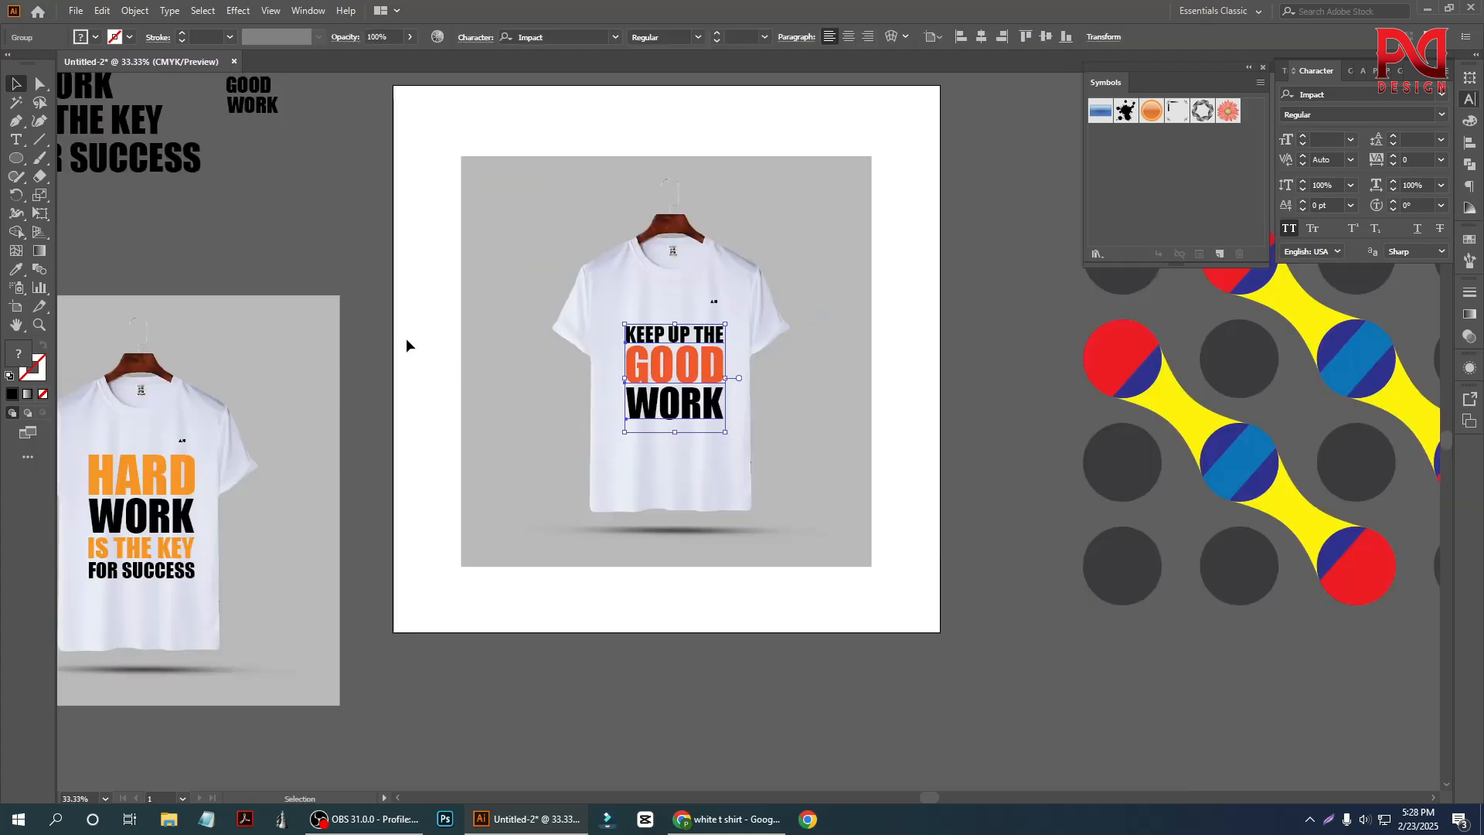
left_click(406, 338)
Move the finished KEEP UP THE GOOD WORK shirt mockup off the artboard, to just below the coloured circle pattern.
scroll(596, 363, "down", 1)
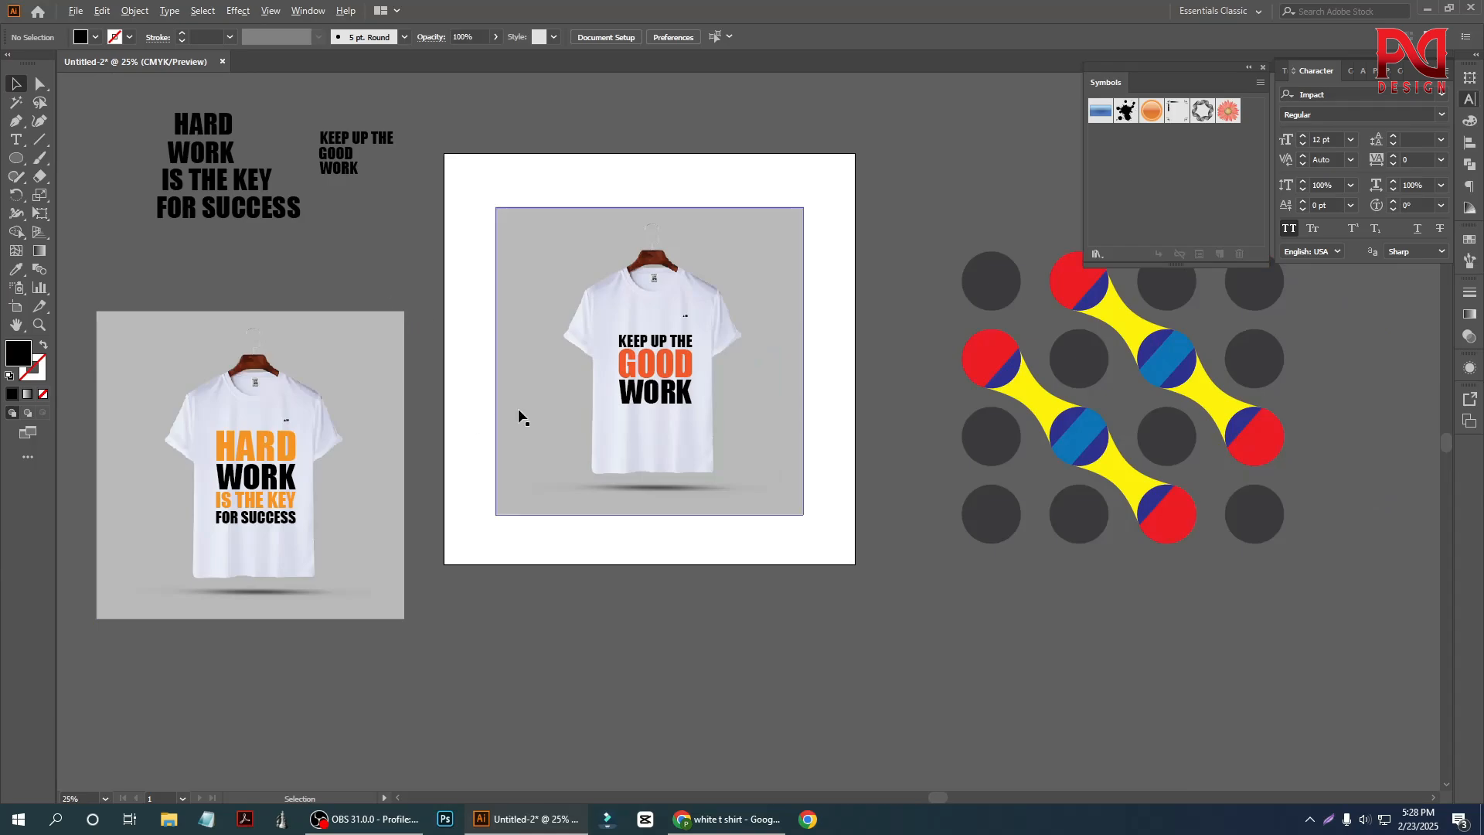
scroll(533, 417, "down", 1)
left_click_drag(575, 235, 1143, 613)
left_click(623, 368)
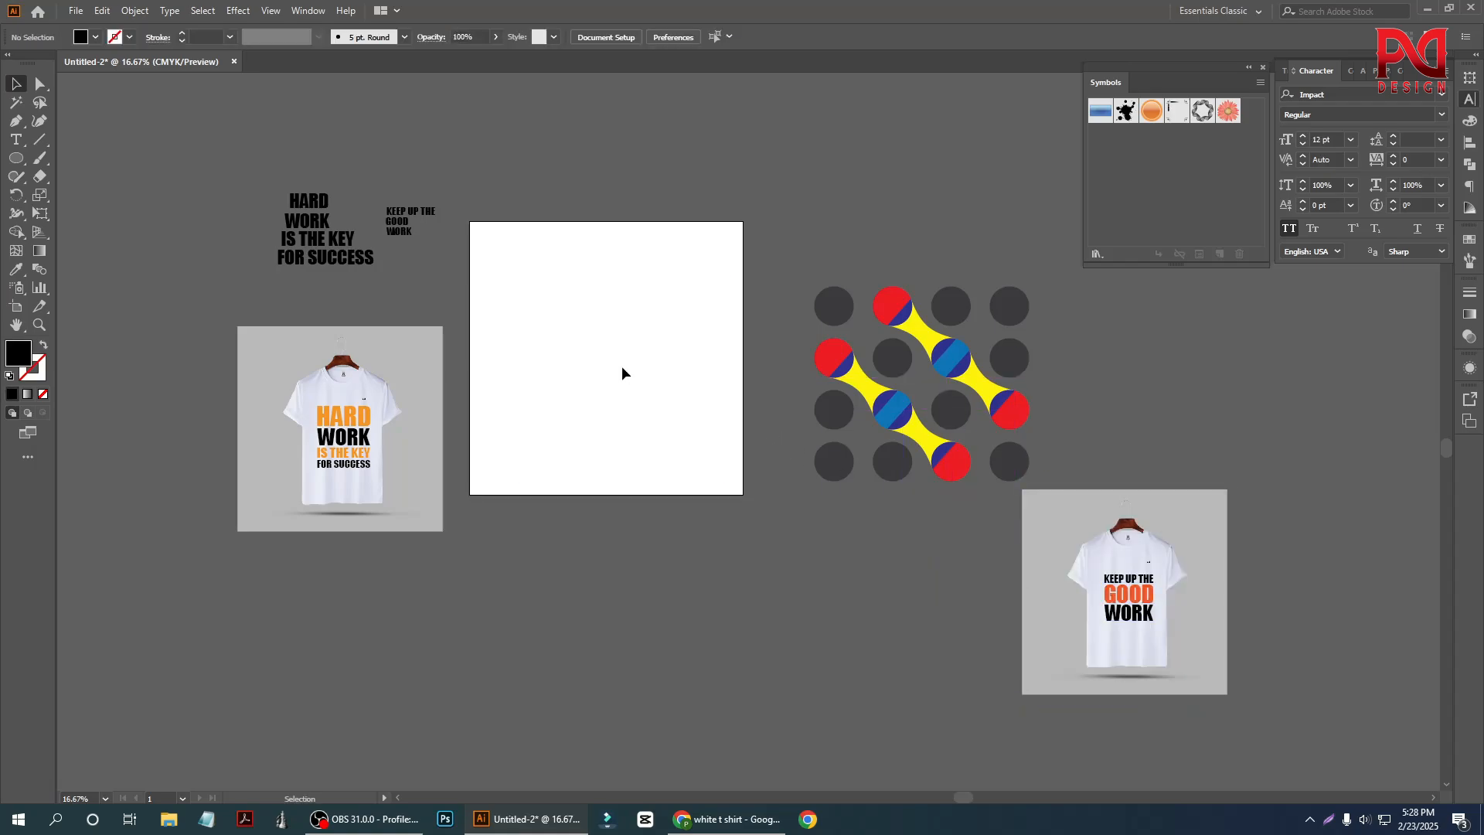
scroll(628, 537, "down", 2)
scroll(620, 494, "up", 3)
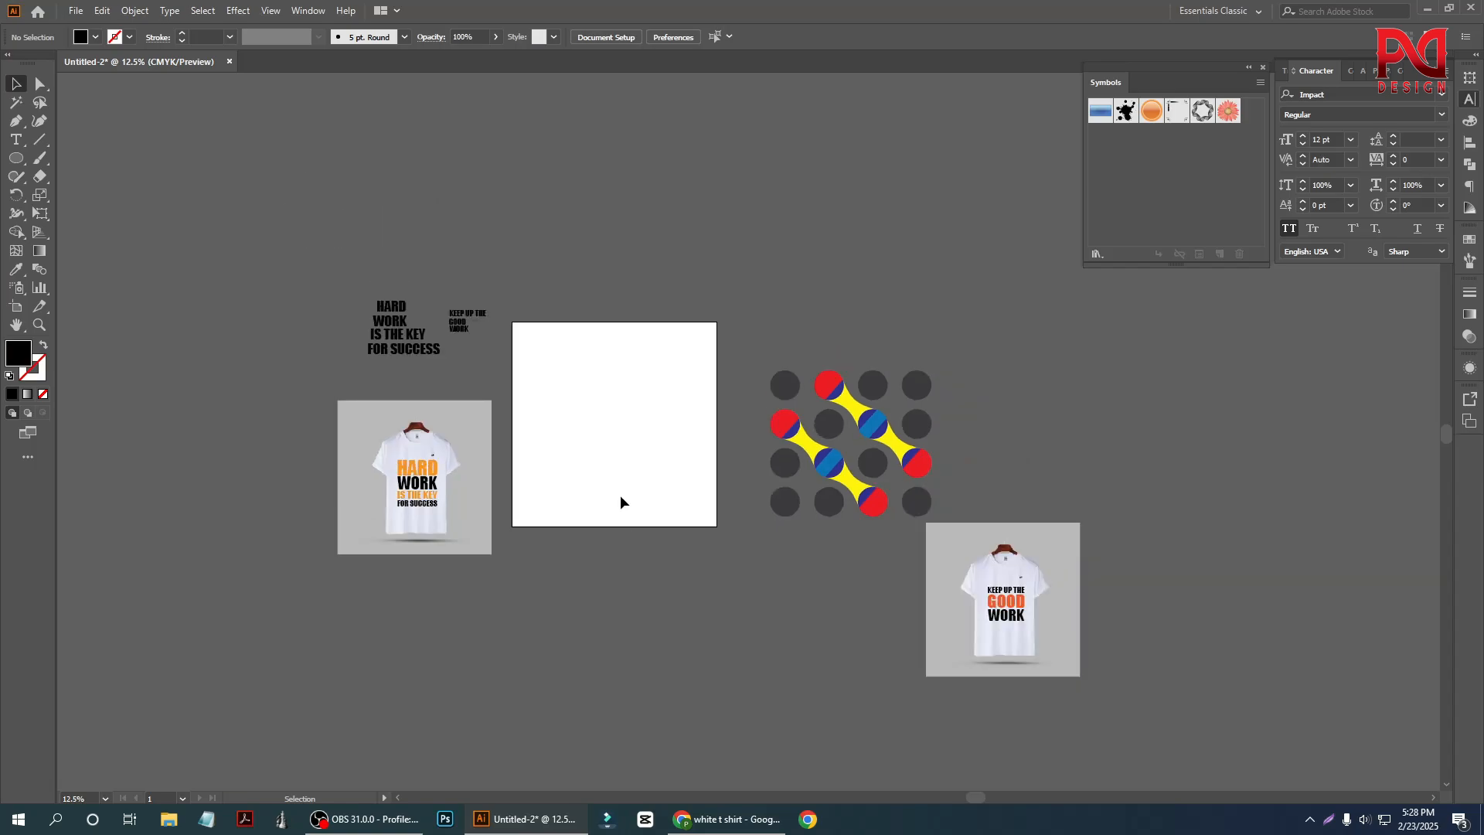
scroll(497, 501, "up", 1)
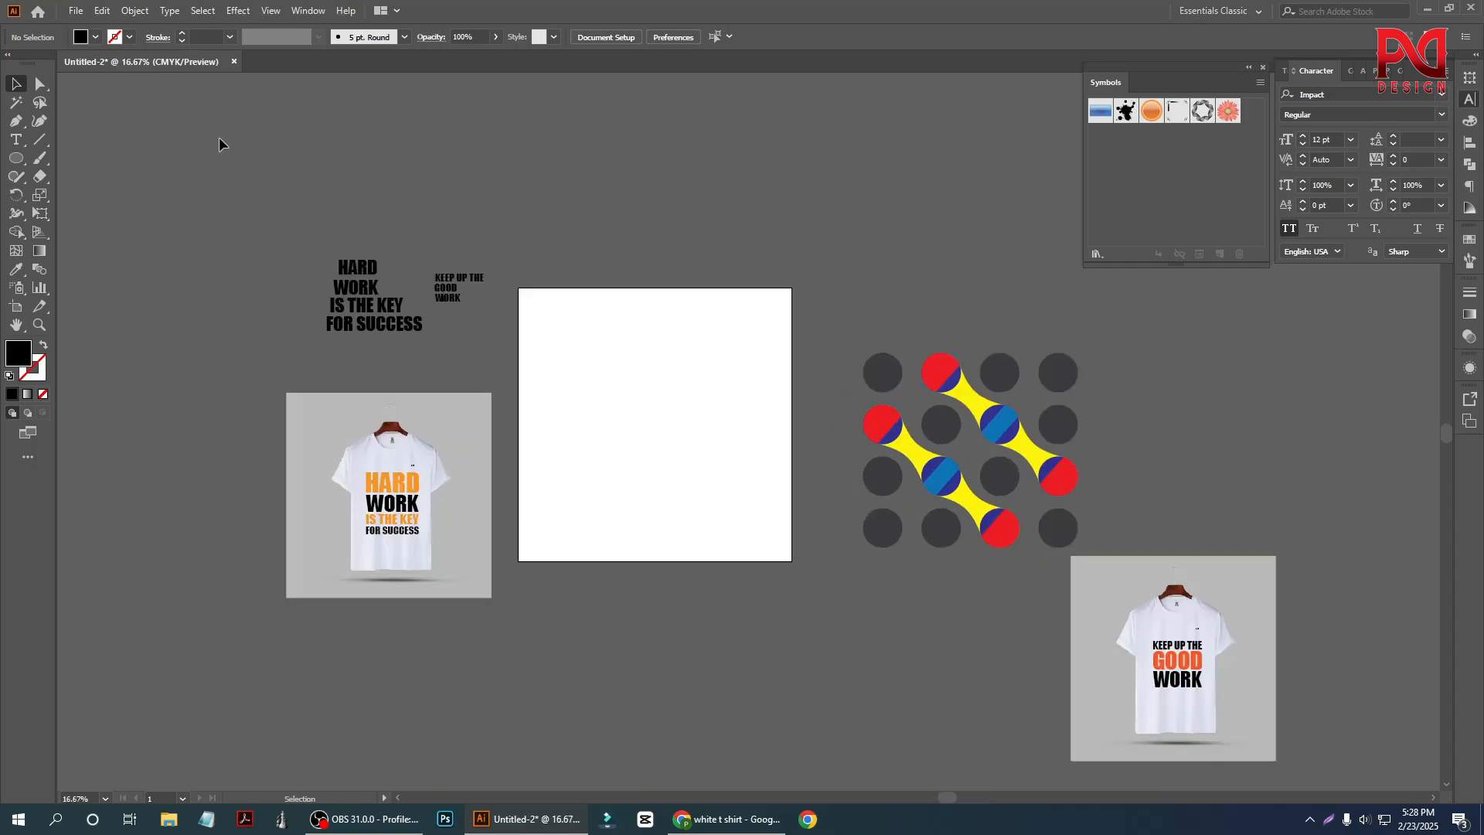
left_click(77, 12)
mouse_move(151, 340)
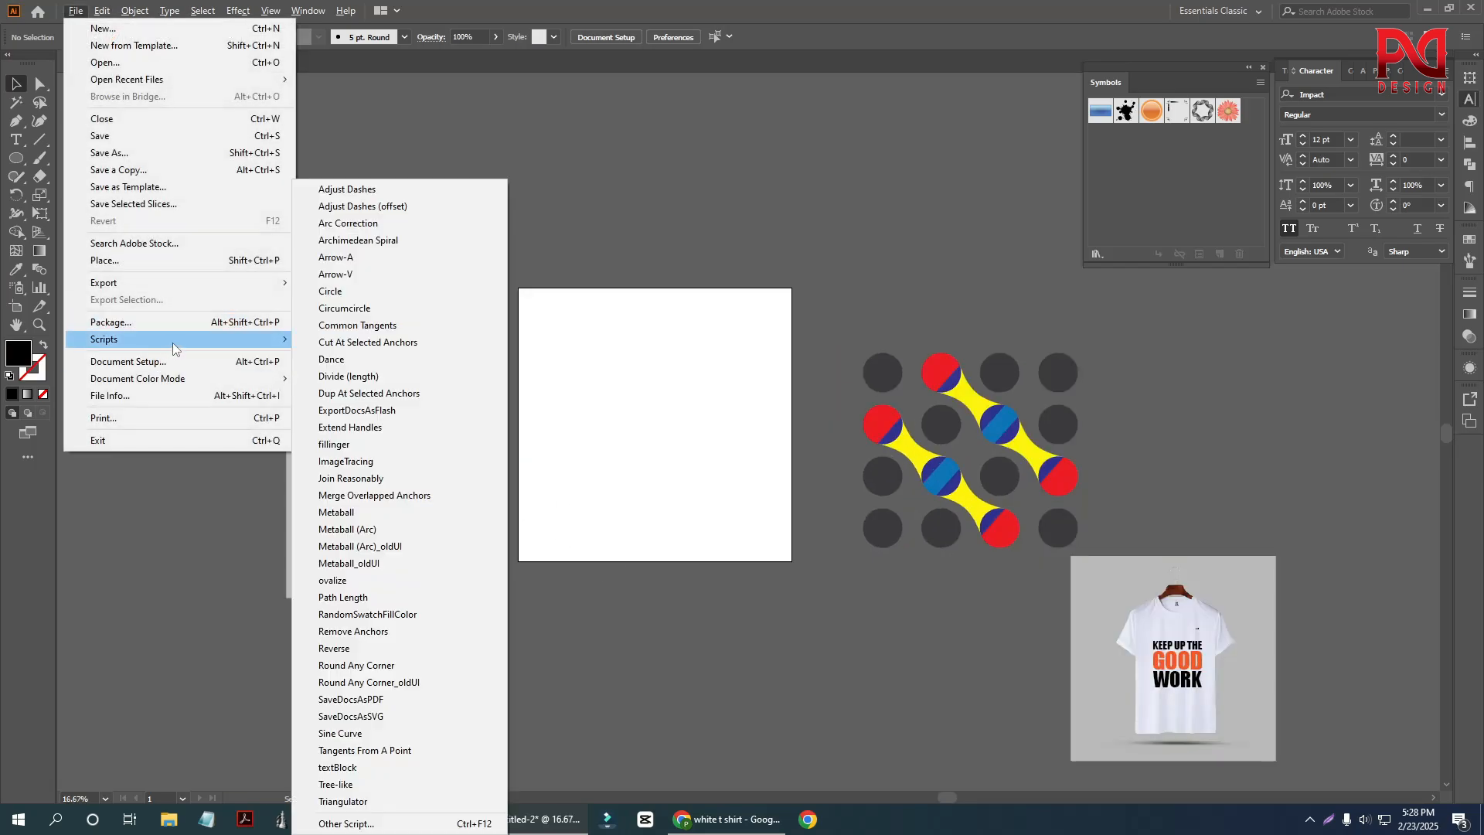
left_click(392, 544)
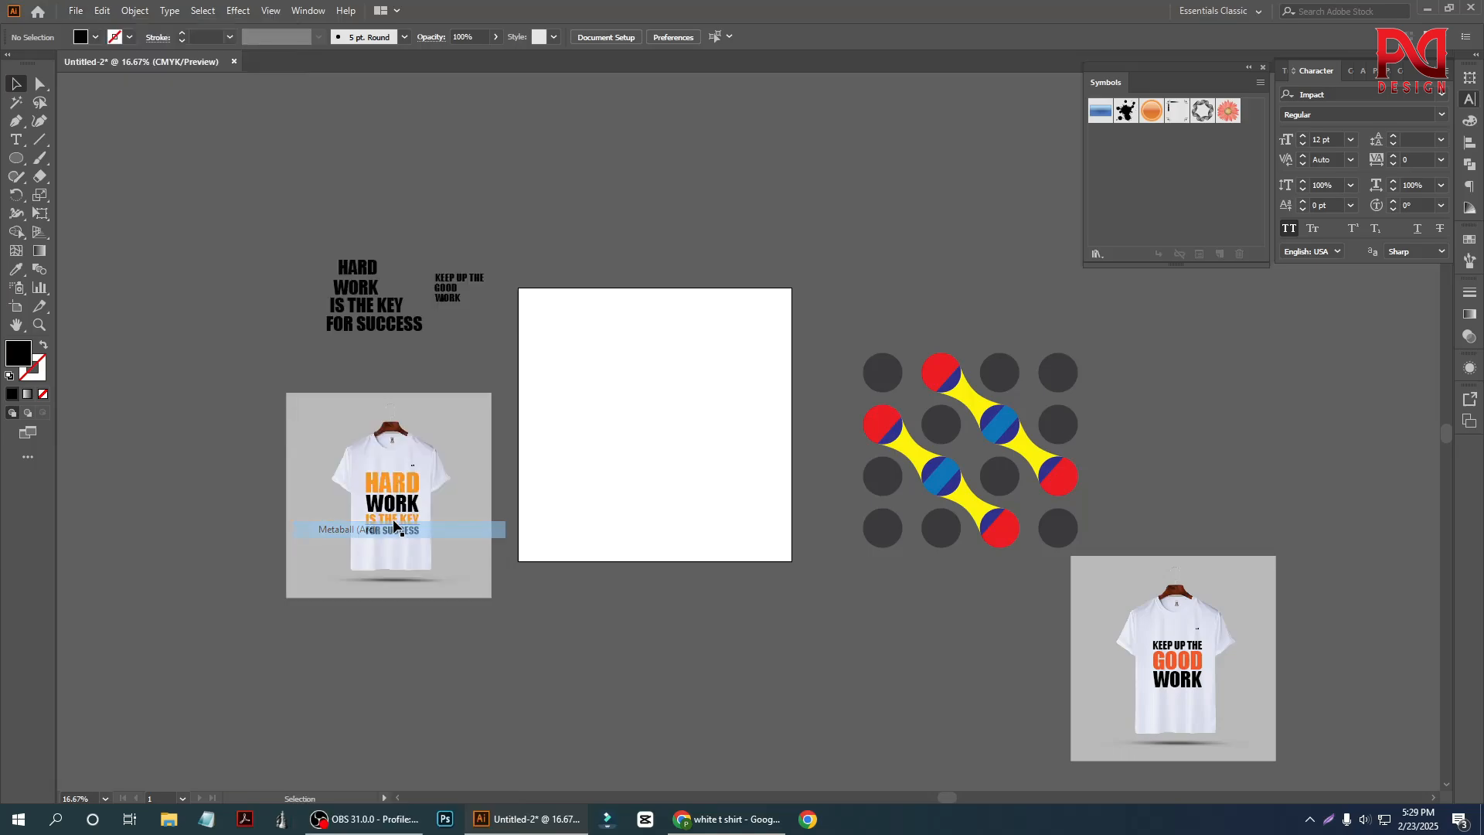
left_click(75, 11)
mouse_move(175, 340)
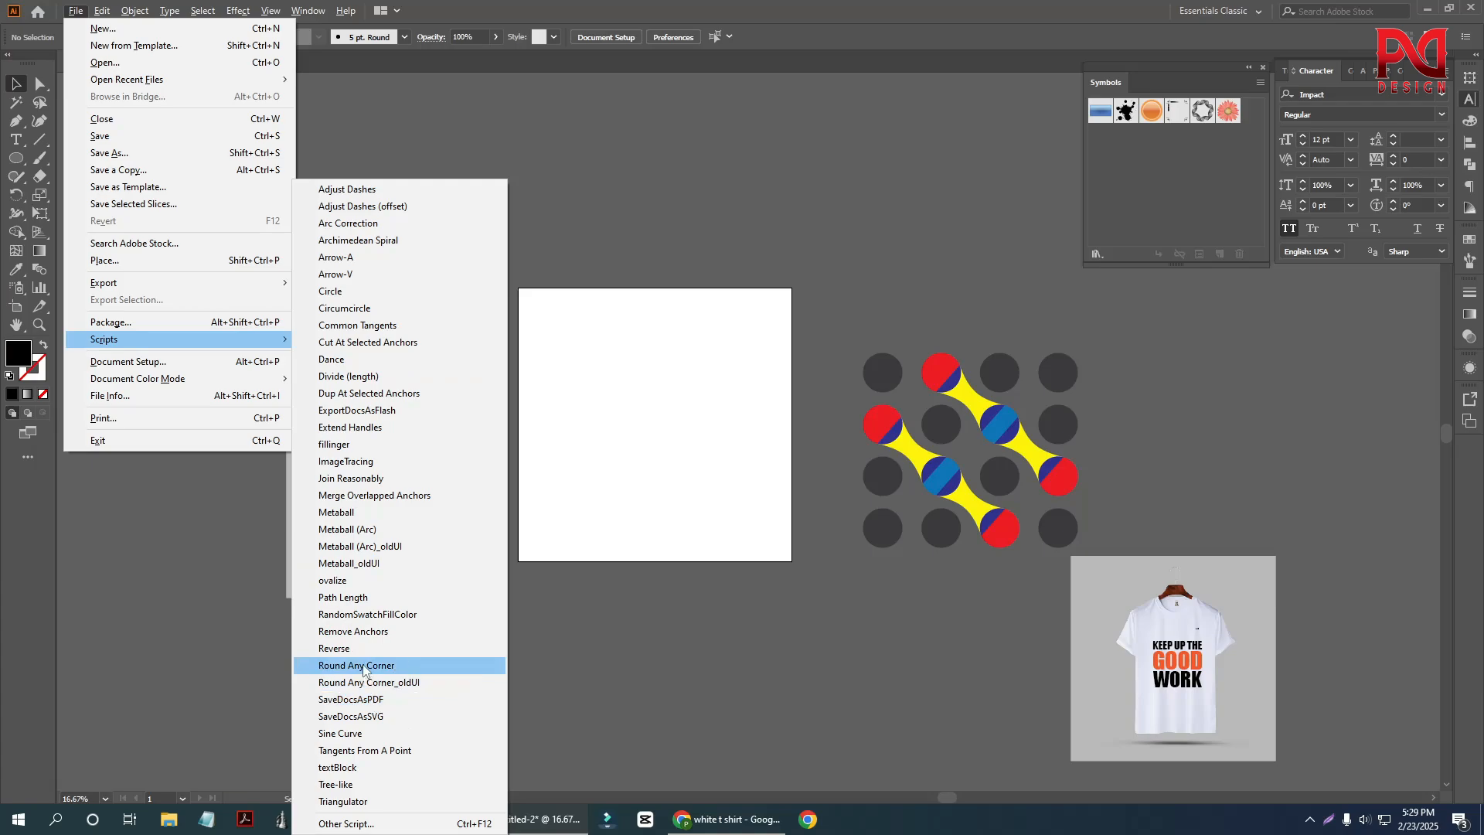
left_click(401, 617)
left_click(817, 376)
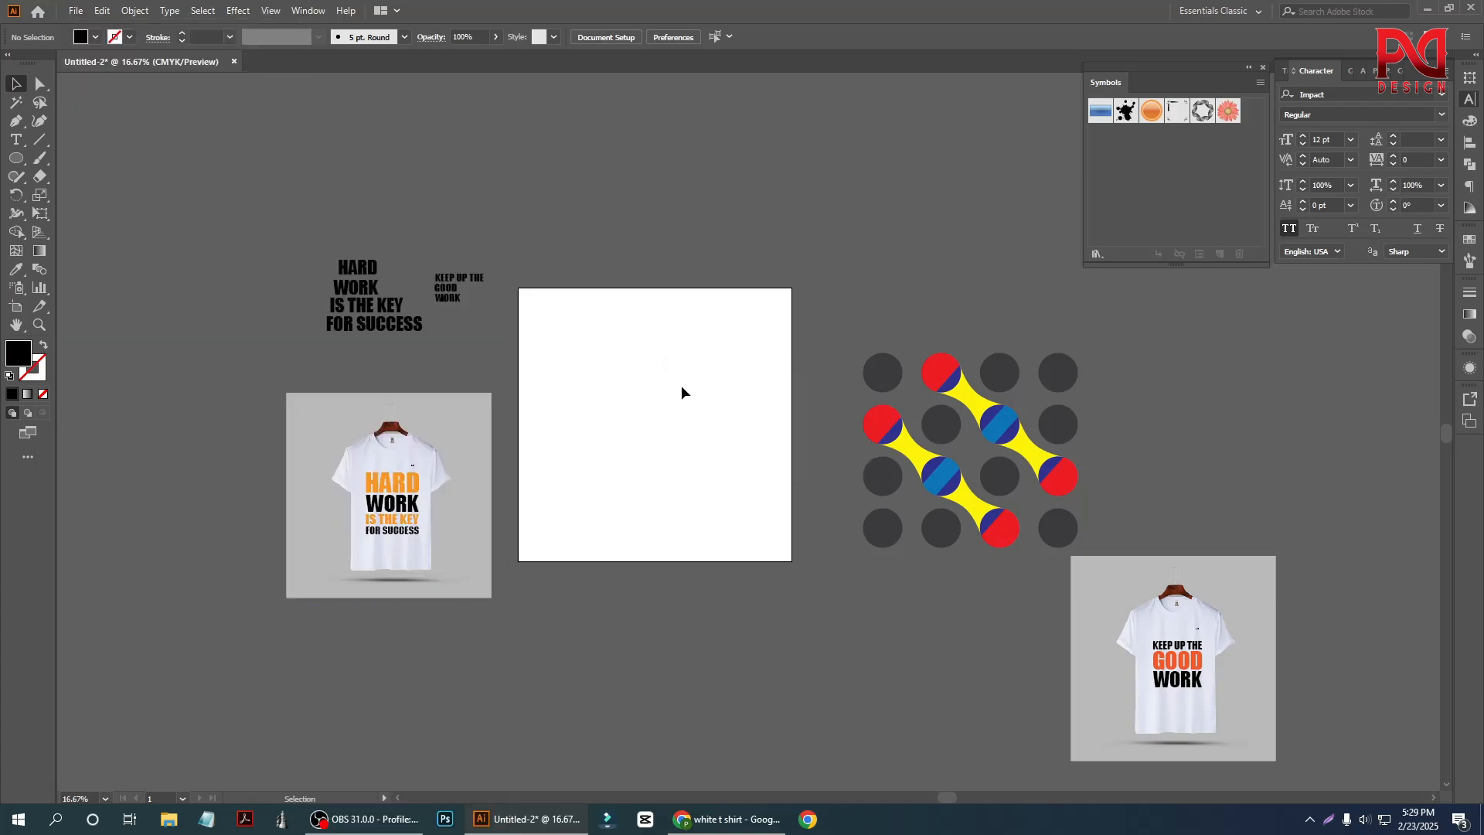
scroll(590, 411, "up", 1)
scroll(633, 503, "down", 1)
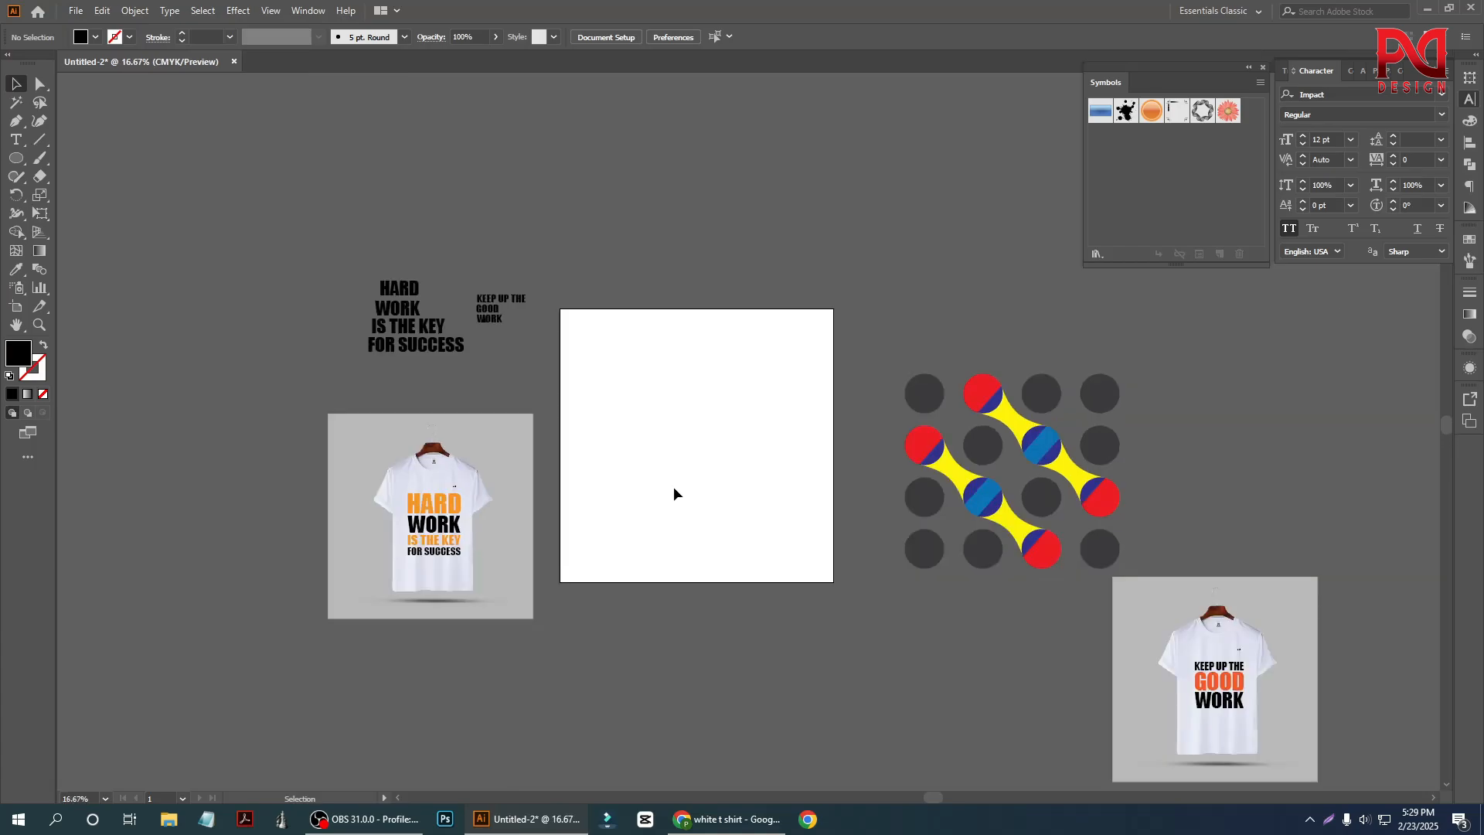
scroll(734, 485, "up", 2)
scroll(820, 473, "down", 2)
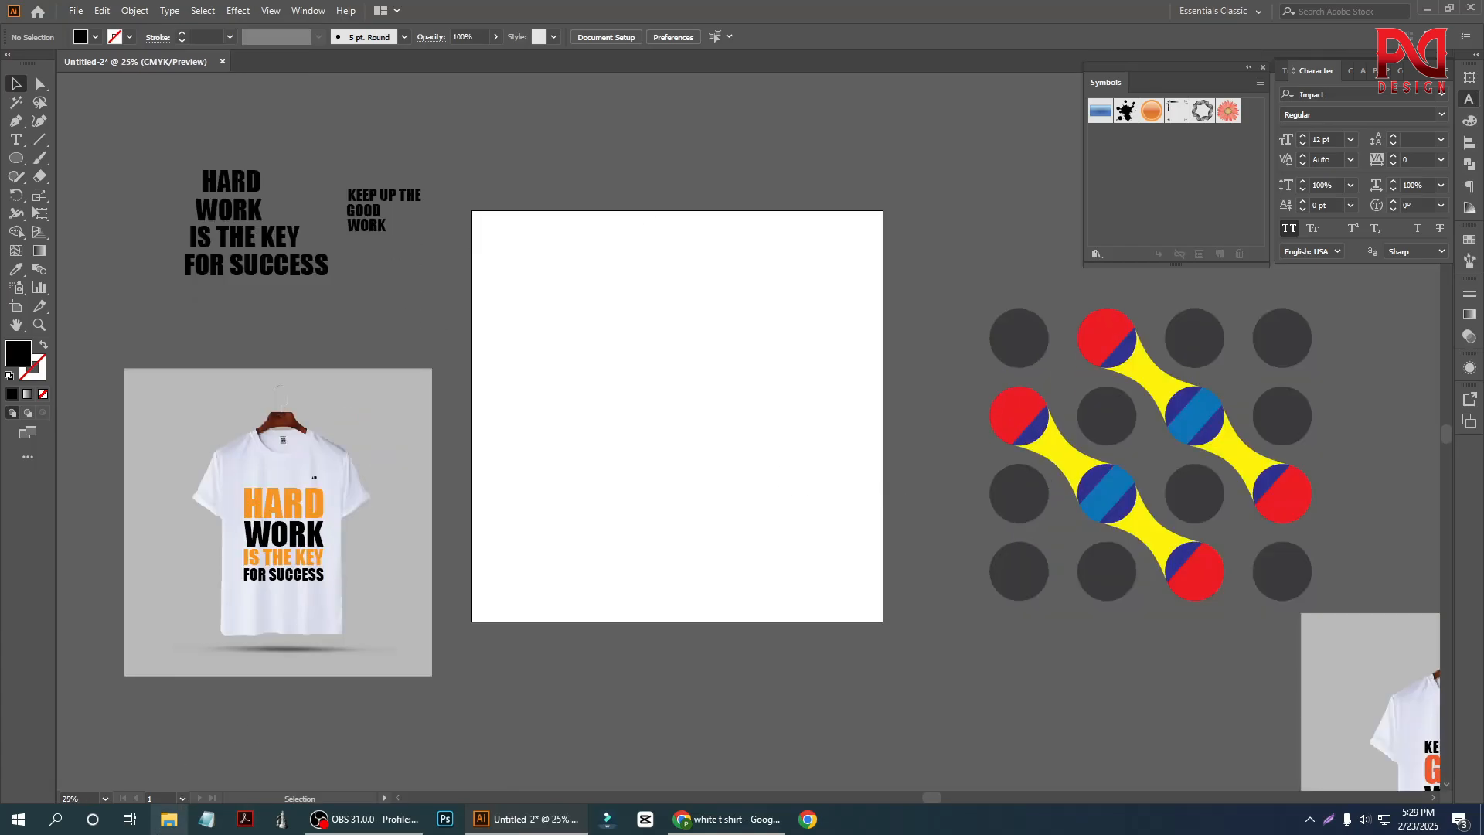
Open the tree illustration 9007412.eps from the flat-design-family folder in Downloads.
left_click(169, 819)
left_click(86, 116)
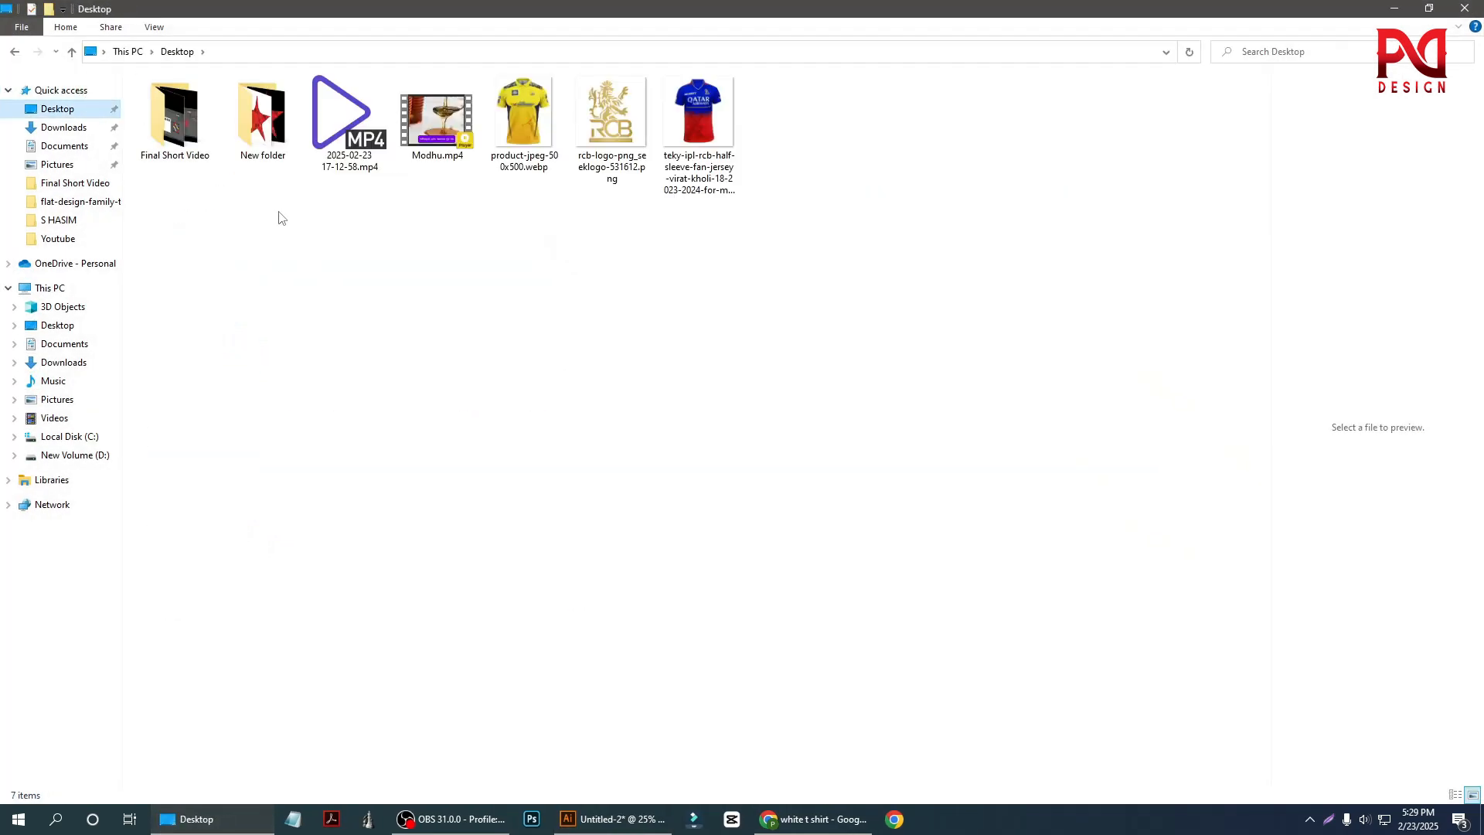
left_click(91, 128)
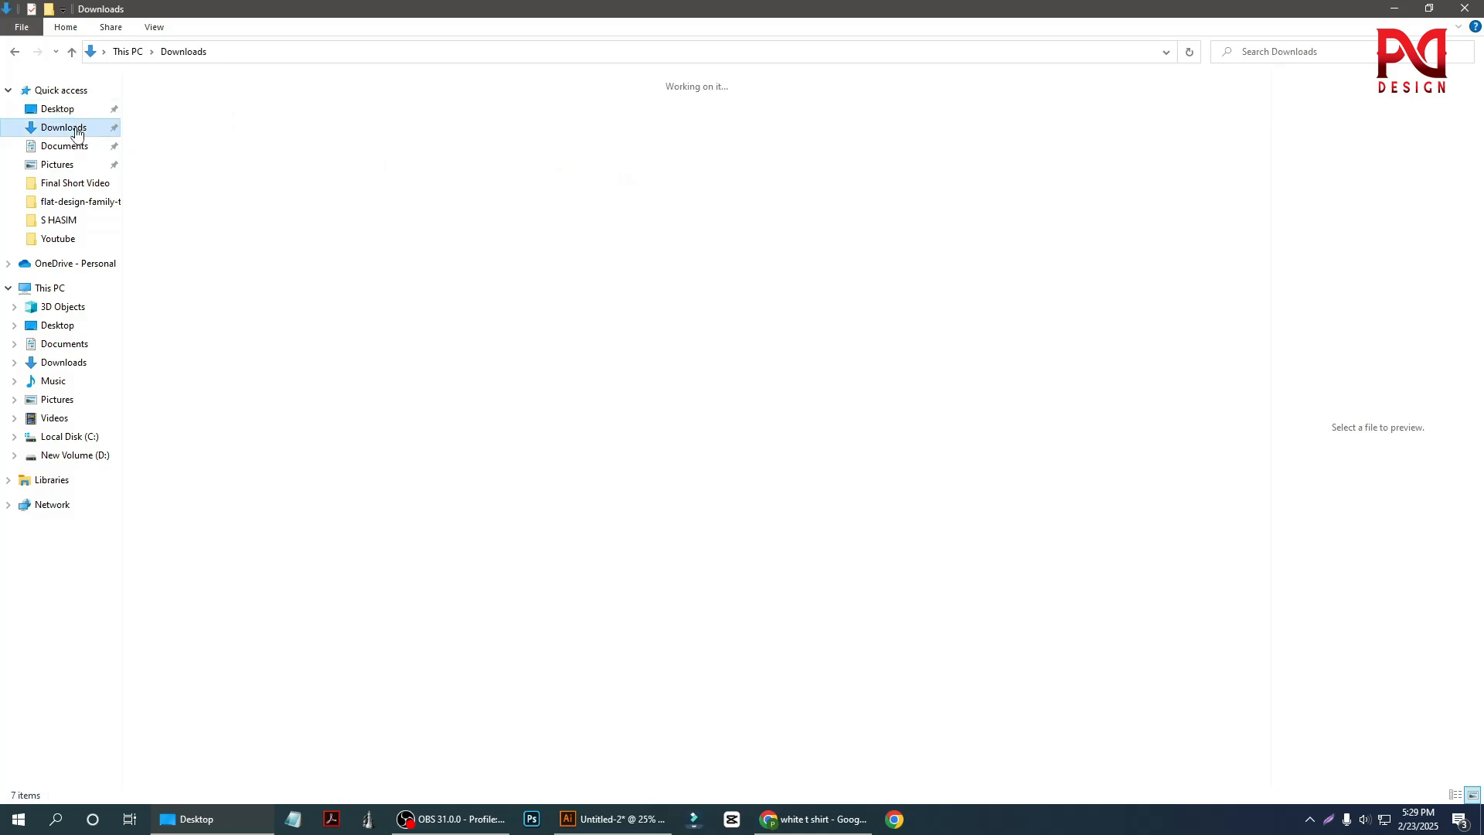
double_click(185, 153)
left_click(178, 104)
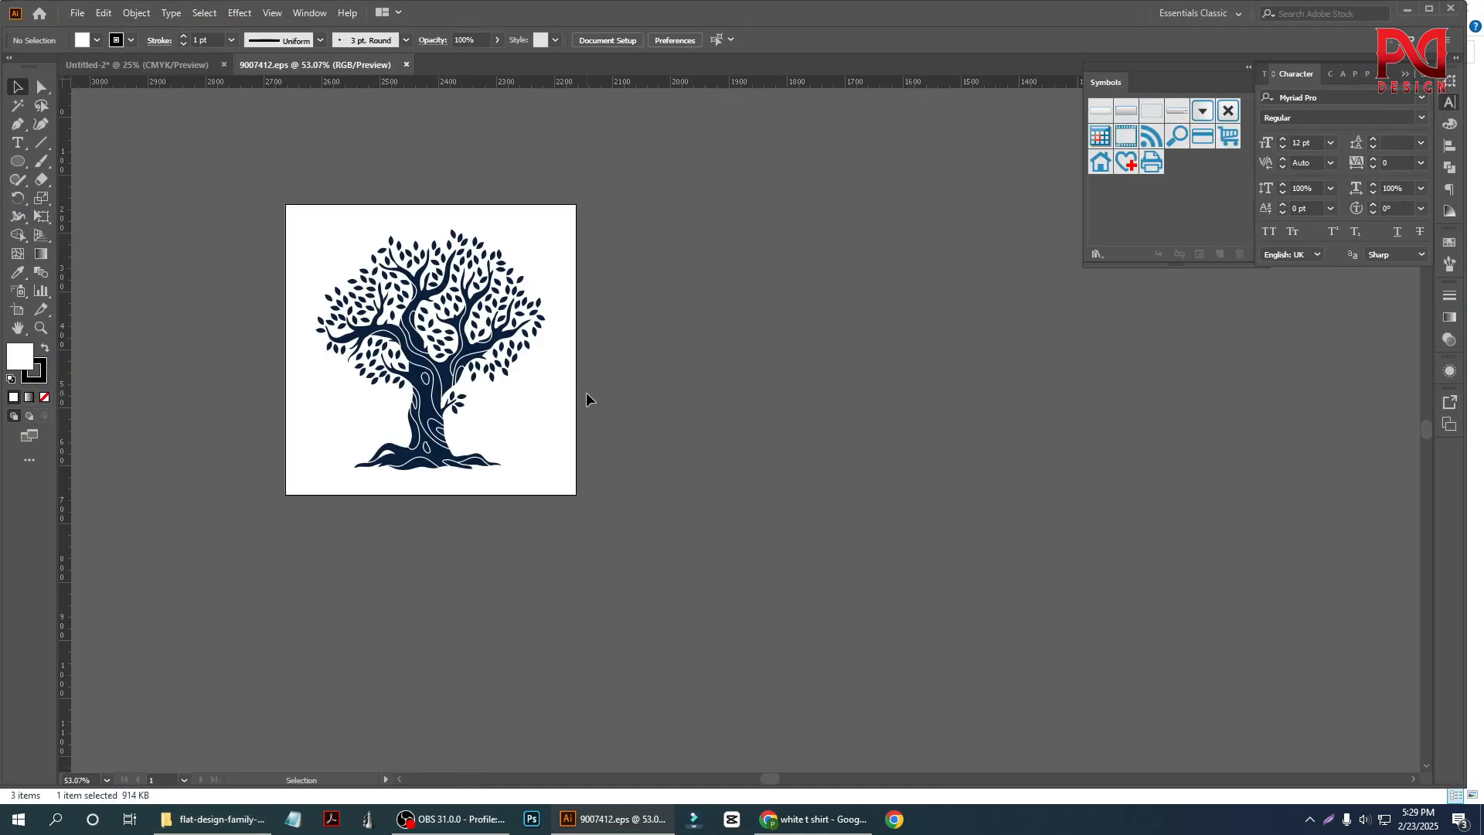
Copy the tree artwork from 9007412.eps and paste it into the Untitled-2 document.
left_click(438, 370)
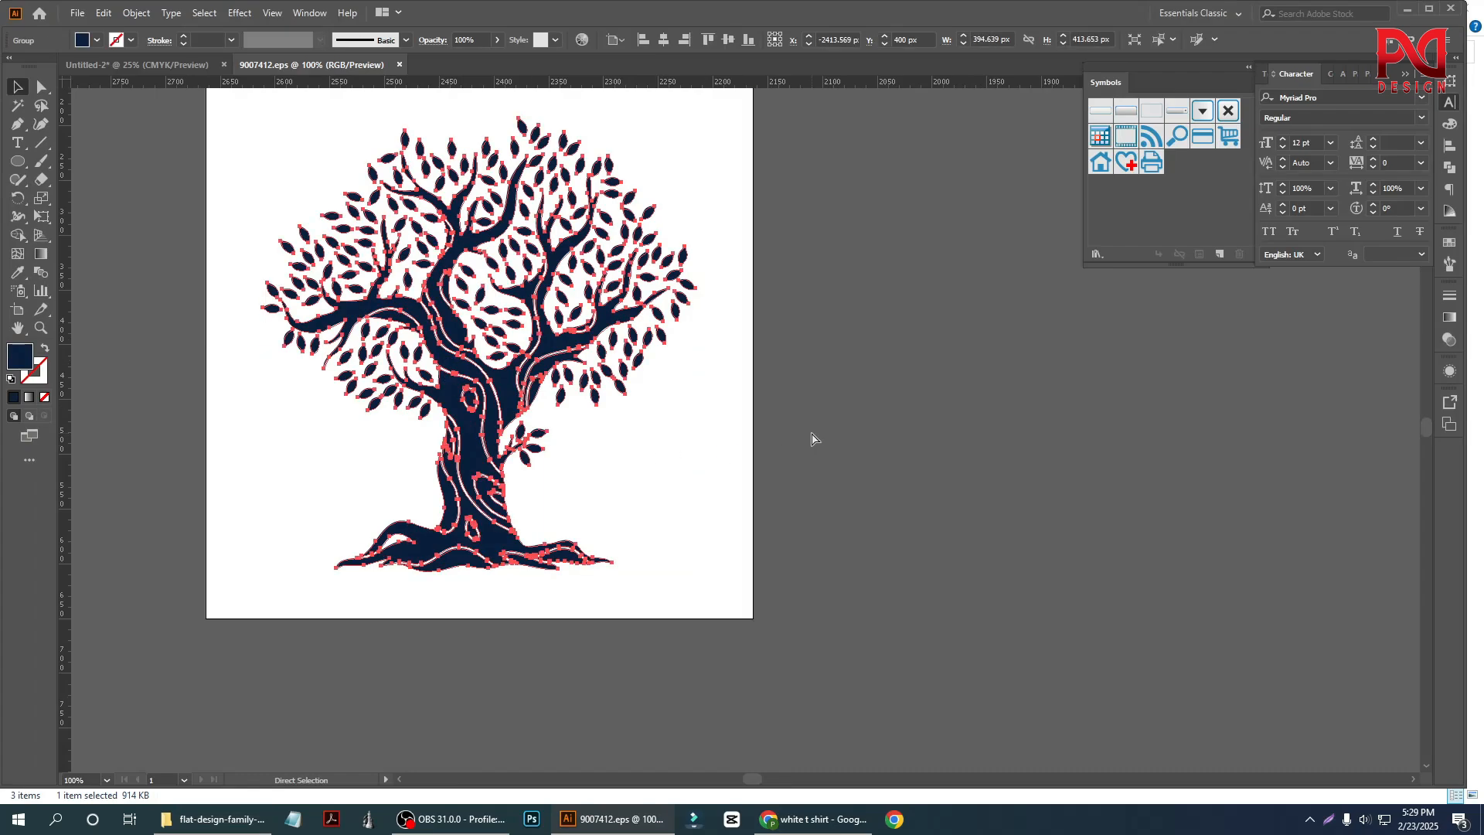
left_click(198, 66)
key("ctrl+minus")
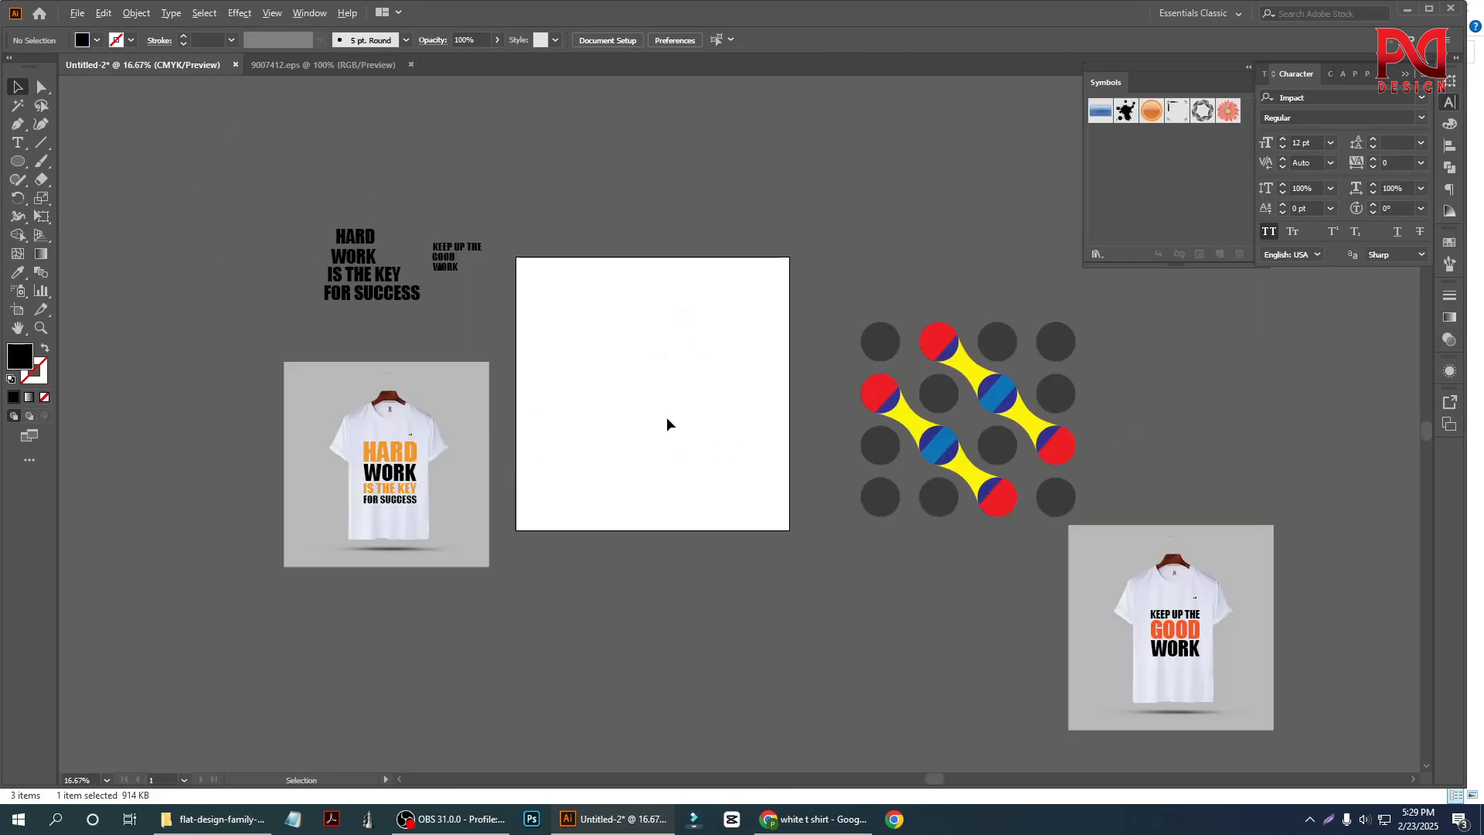
key("ctrl+v")
scroll(671, 426, "up", 1)
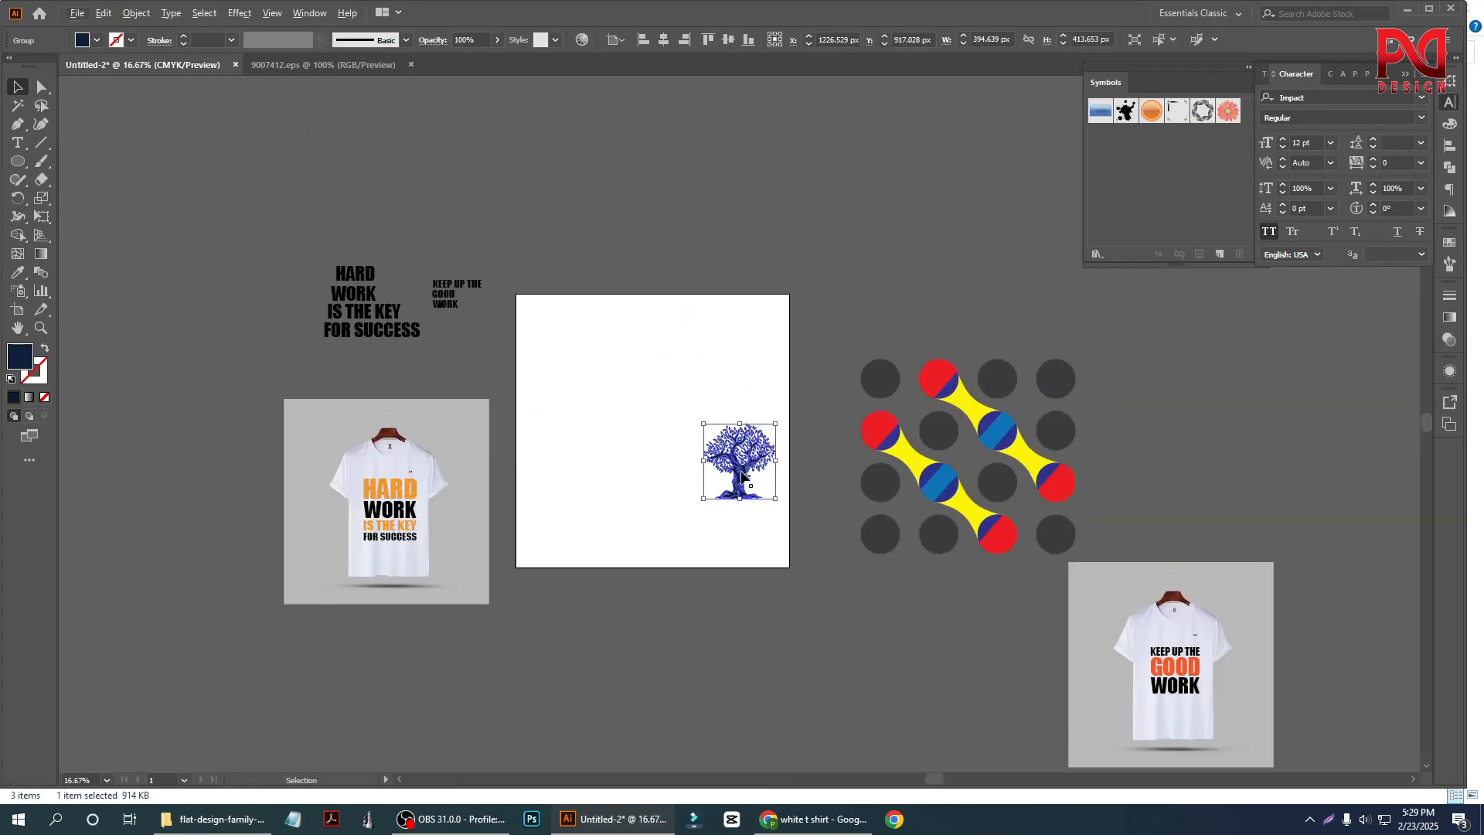
Enlarge the tree to about 810 × 849 px and centre it horizontally and vertically on the artboard.
scroll(700, 461, "up", 2)
left_click_drag(742, 477, 804, 503)
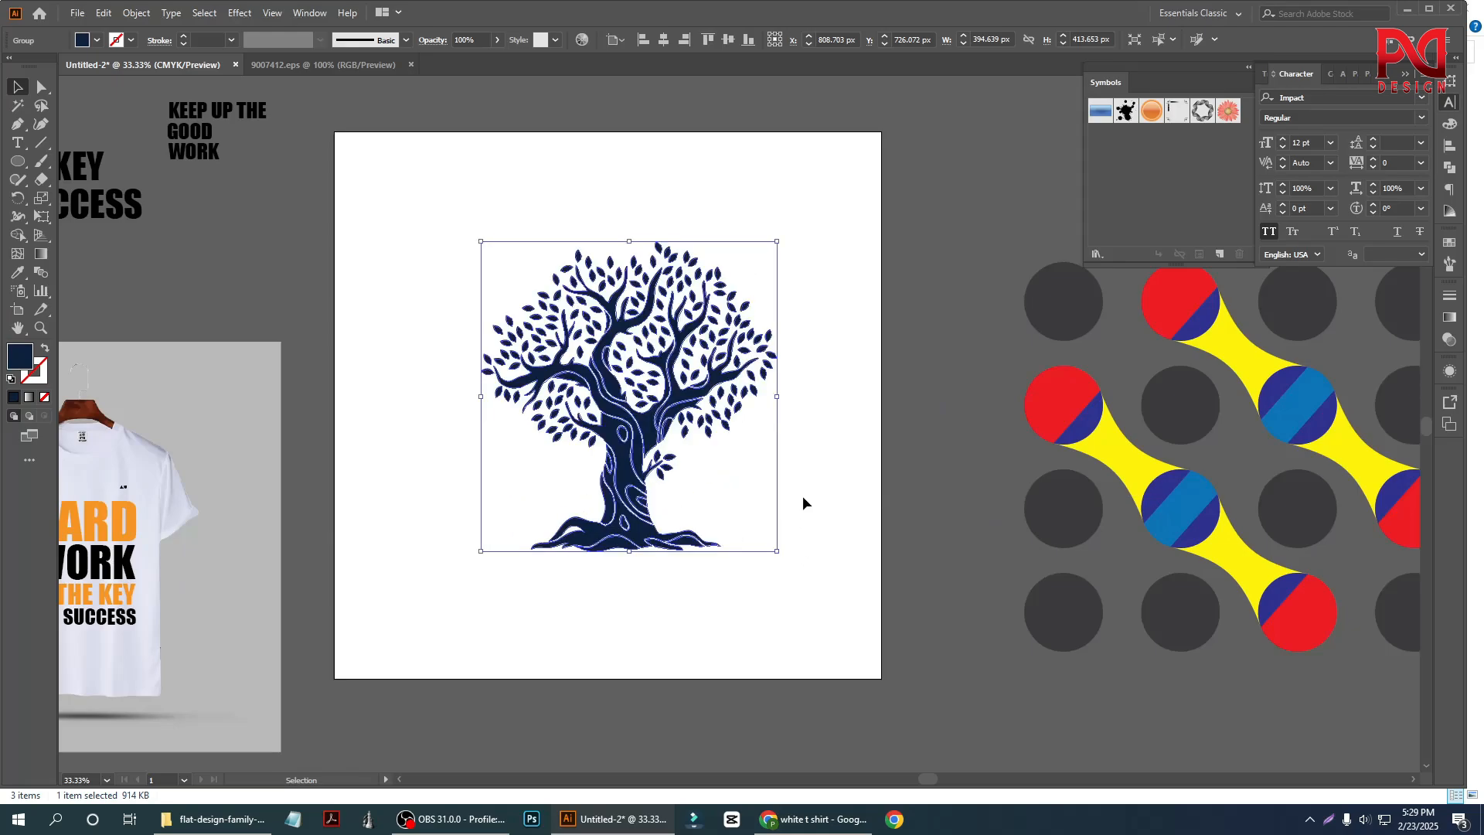
left_click(657, 42)
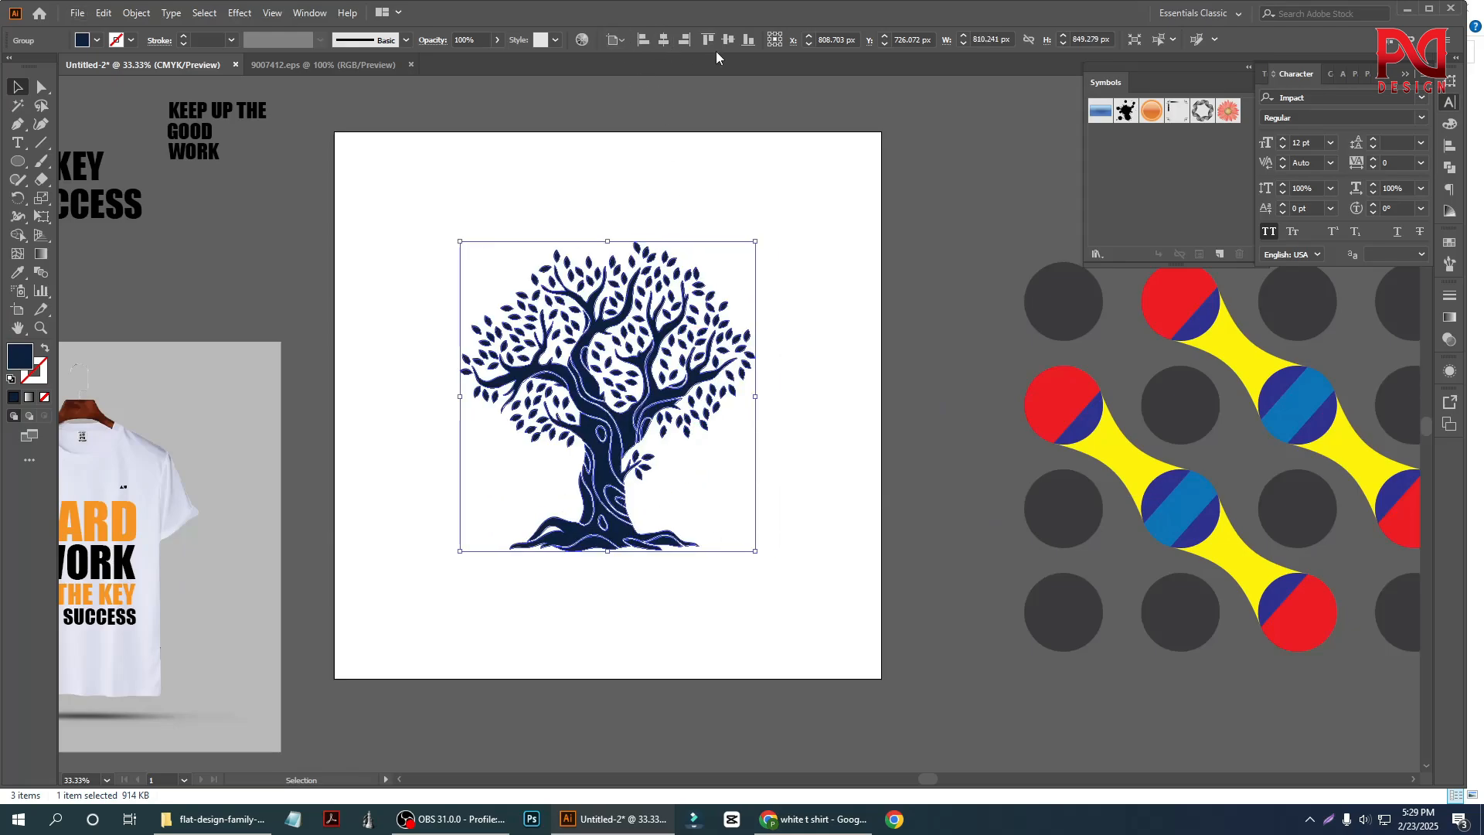
left_click(726, 41)
left_click(627, 213)
Scale the tree up slightly about its centre to about 898 × 941 px.
scroll(632, 418, "down", 1)
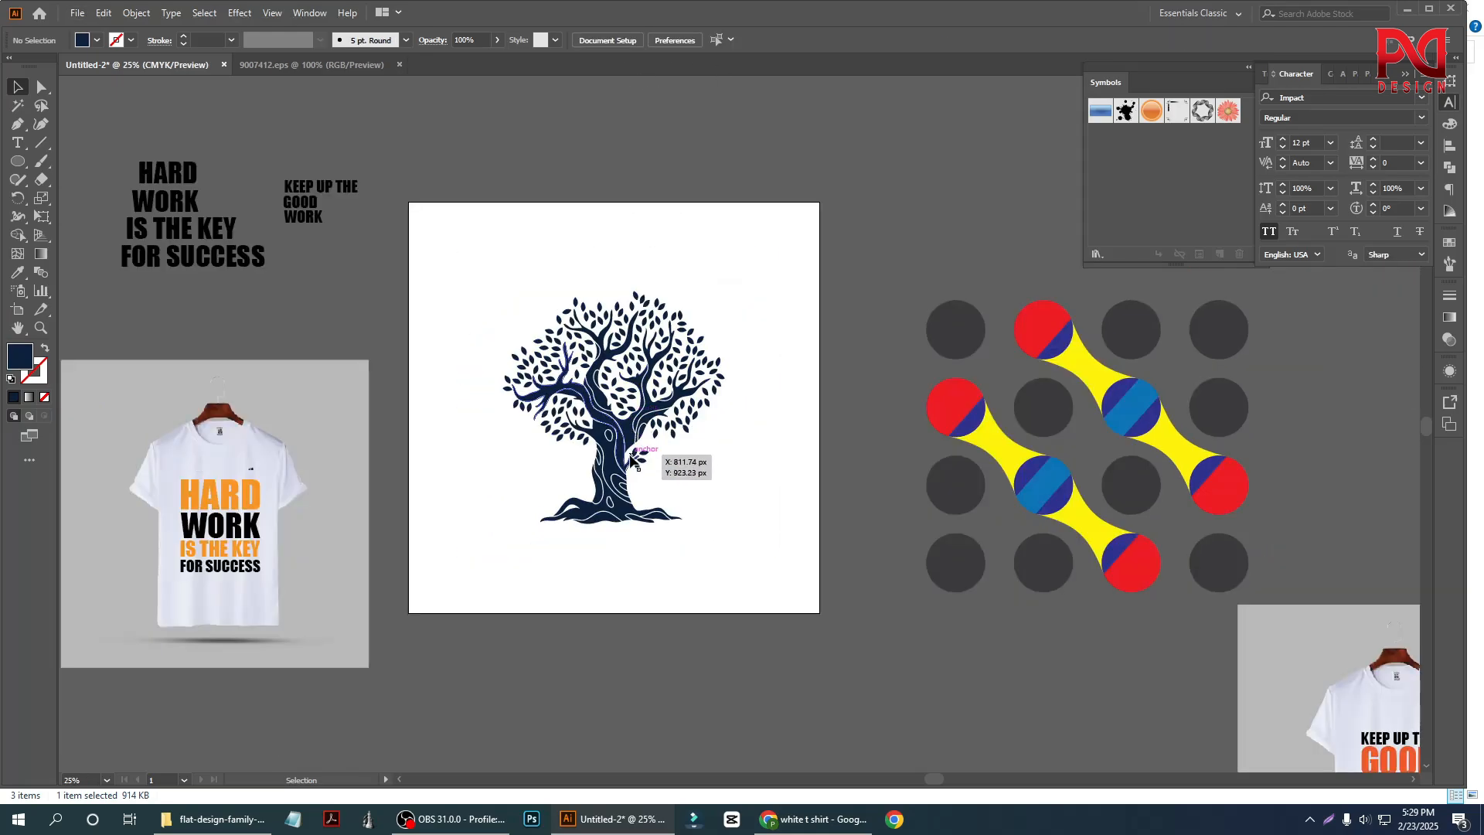
scroll(632, 418, "up", 1)
scroll(631, 418, "down", 1)
scroll(589, 468, "up", 1)
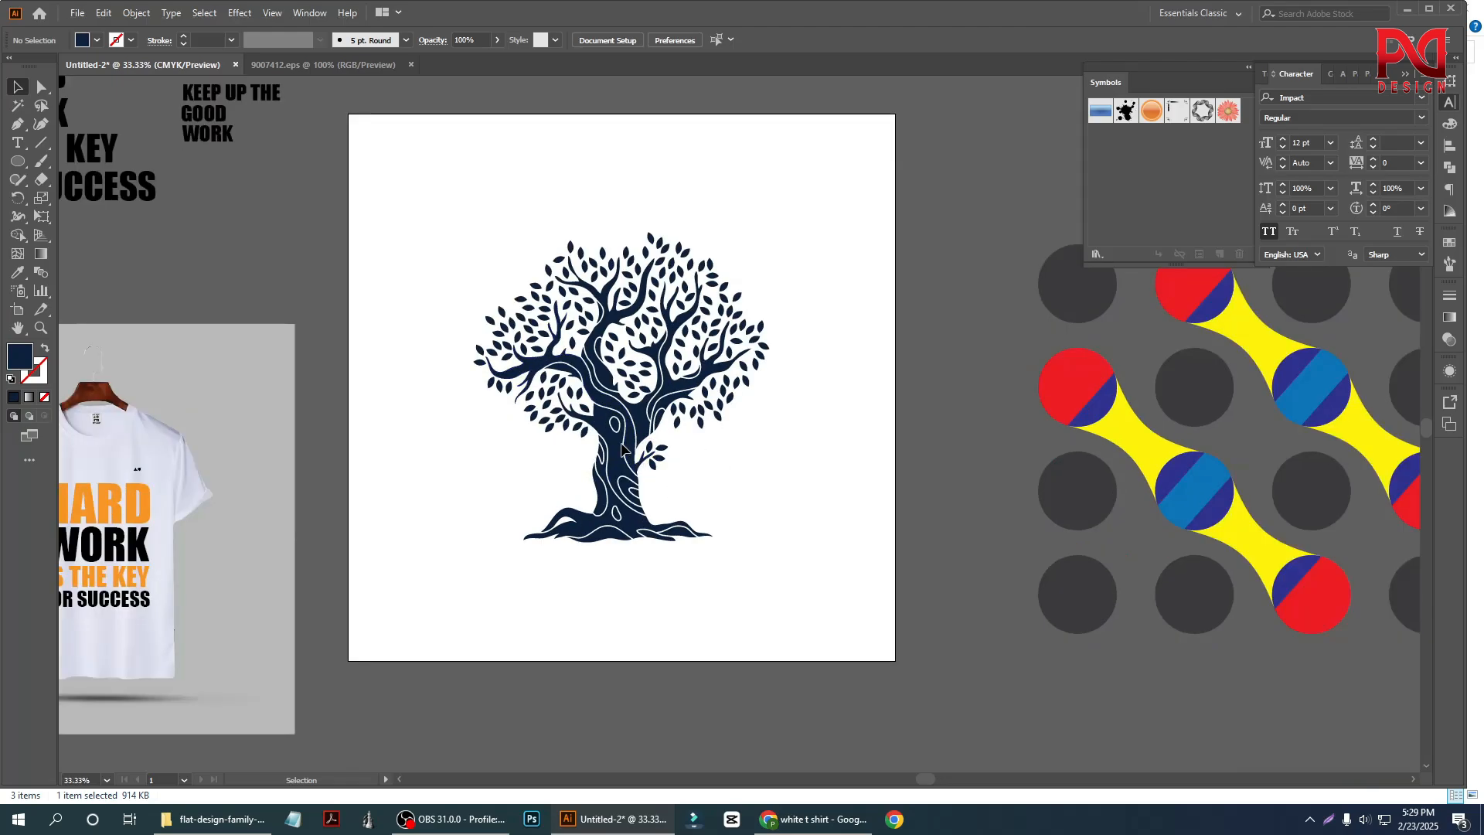
left_click(589, 468)
left_click_drag(769, 544, 786, 559)
left_click(818, 538)
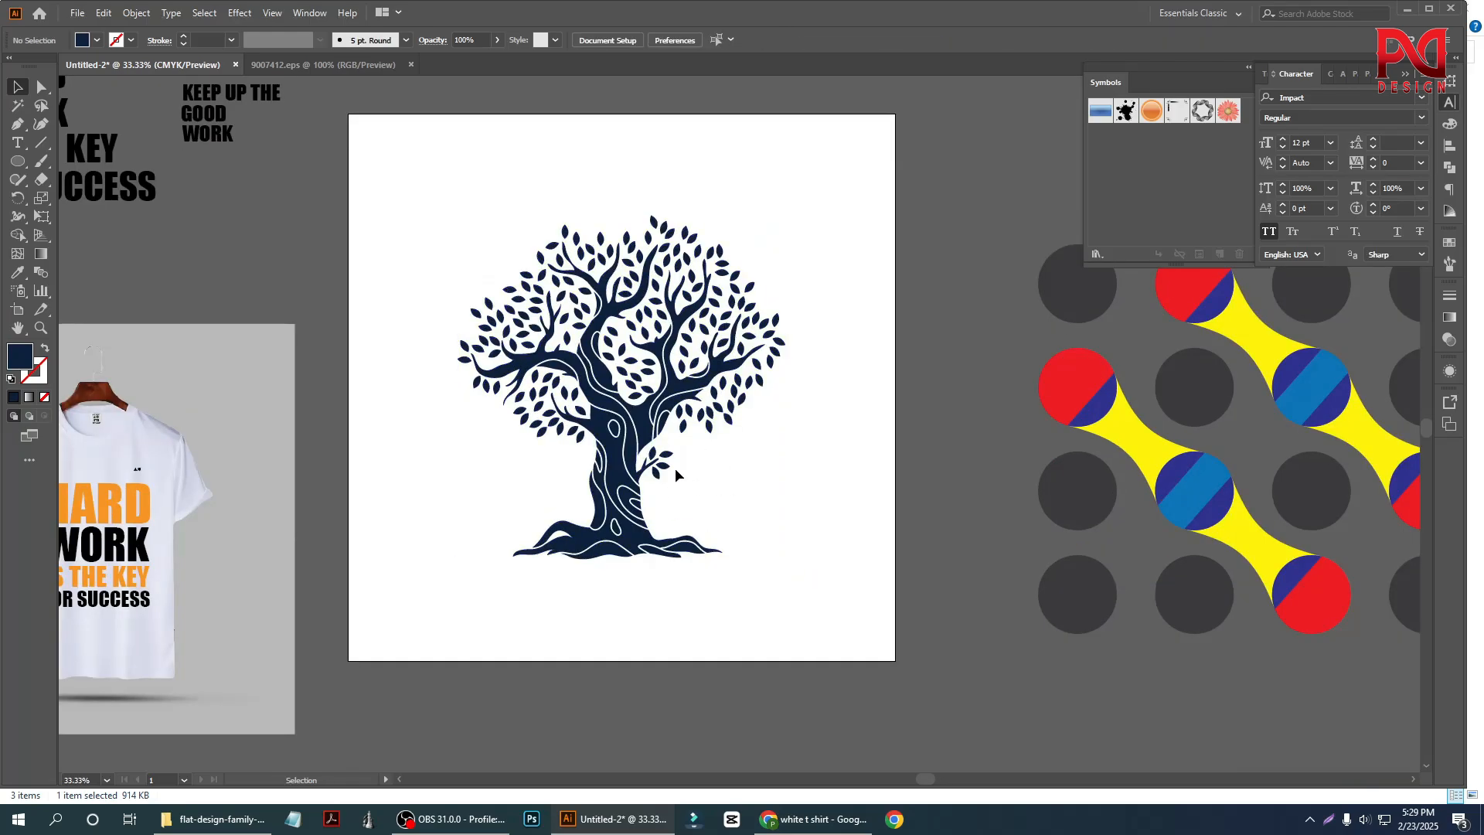
Ungroup the tree artwork and check that its leaves can be selected separately from the trunk.
scroll(645, 352, "up", 1)
left_click(604, 350)
right_click(602, 349)
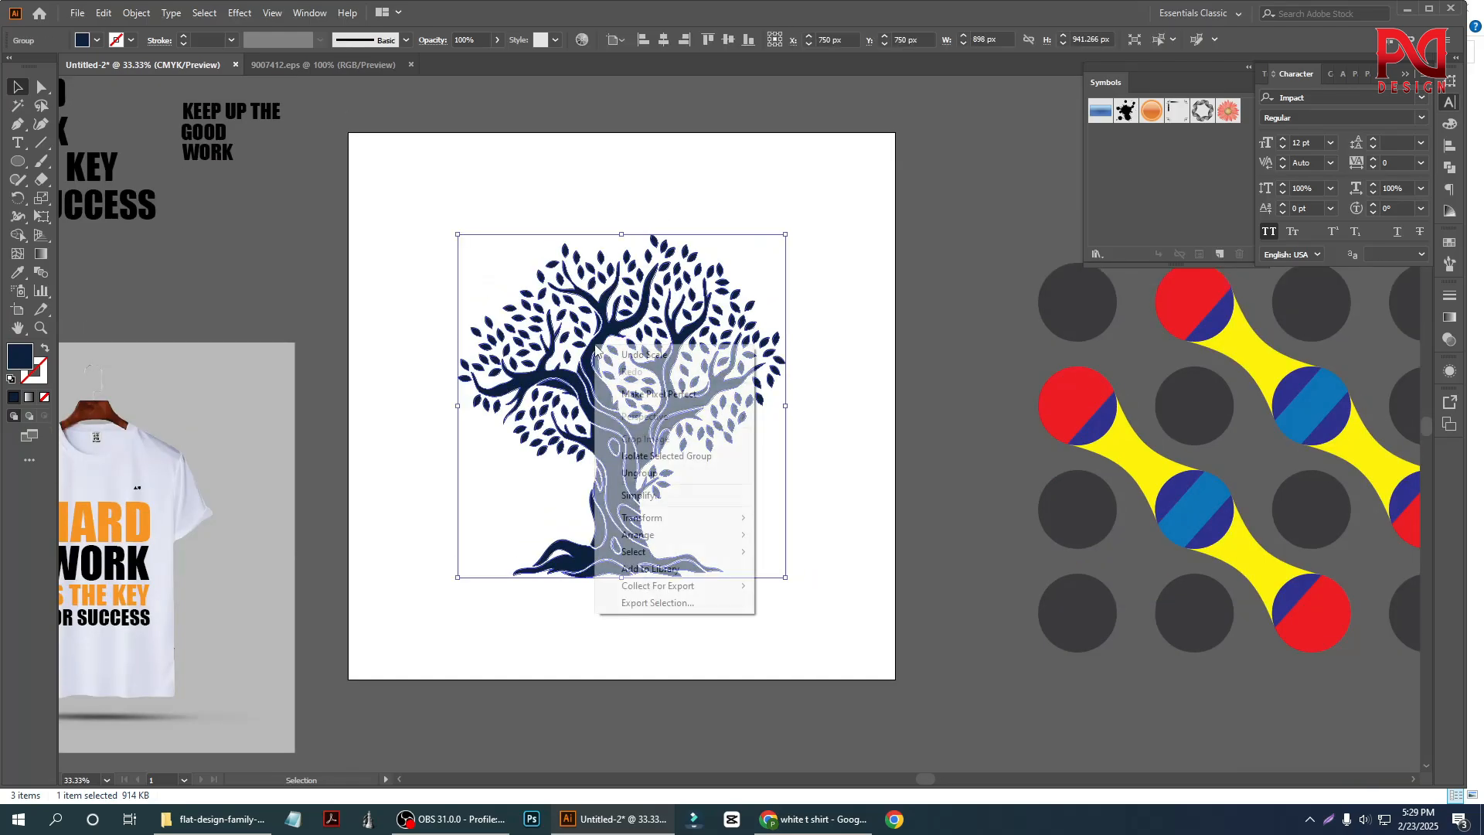
left_click(655, 474)
left_click(578, 325)
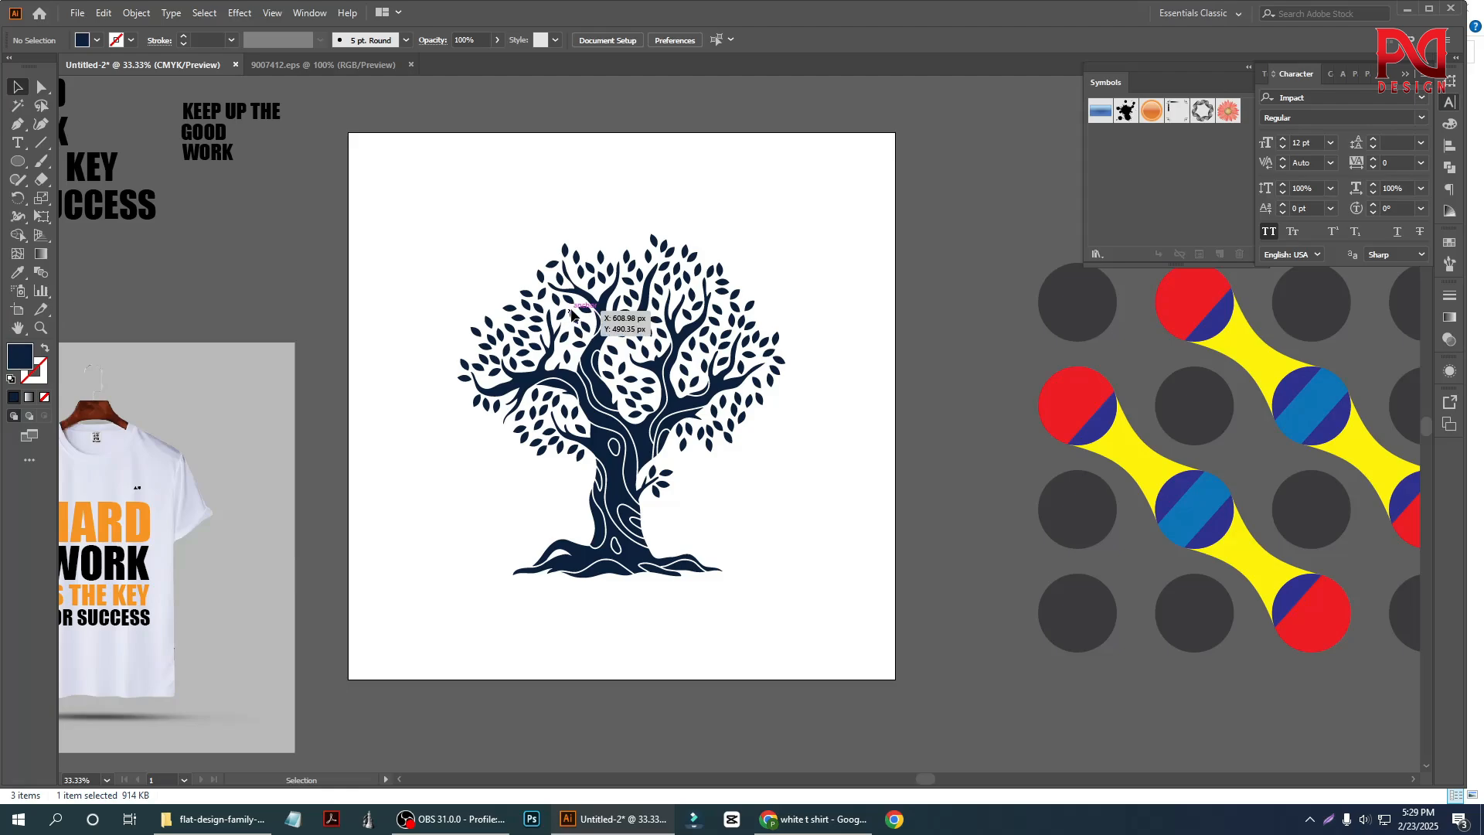
left_click(573, 307)
scroll(671, 295, "up", 2)
scroll(572, 410, "down", 2)
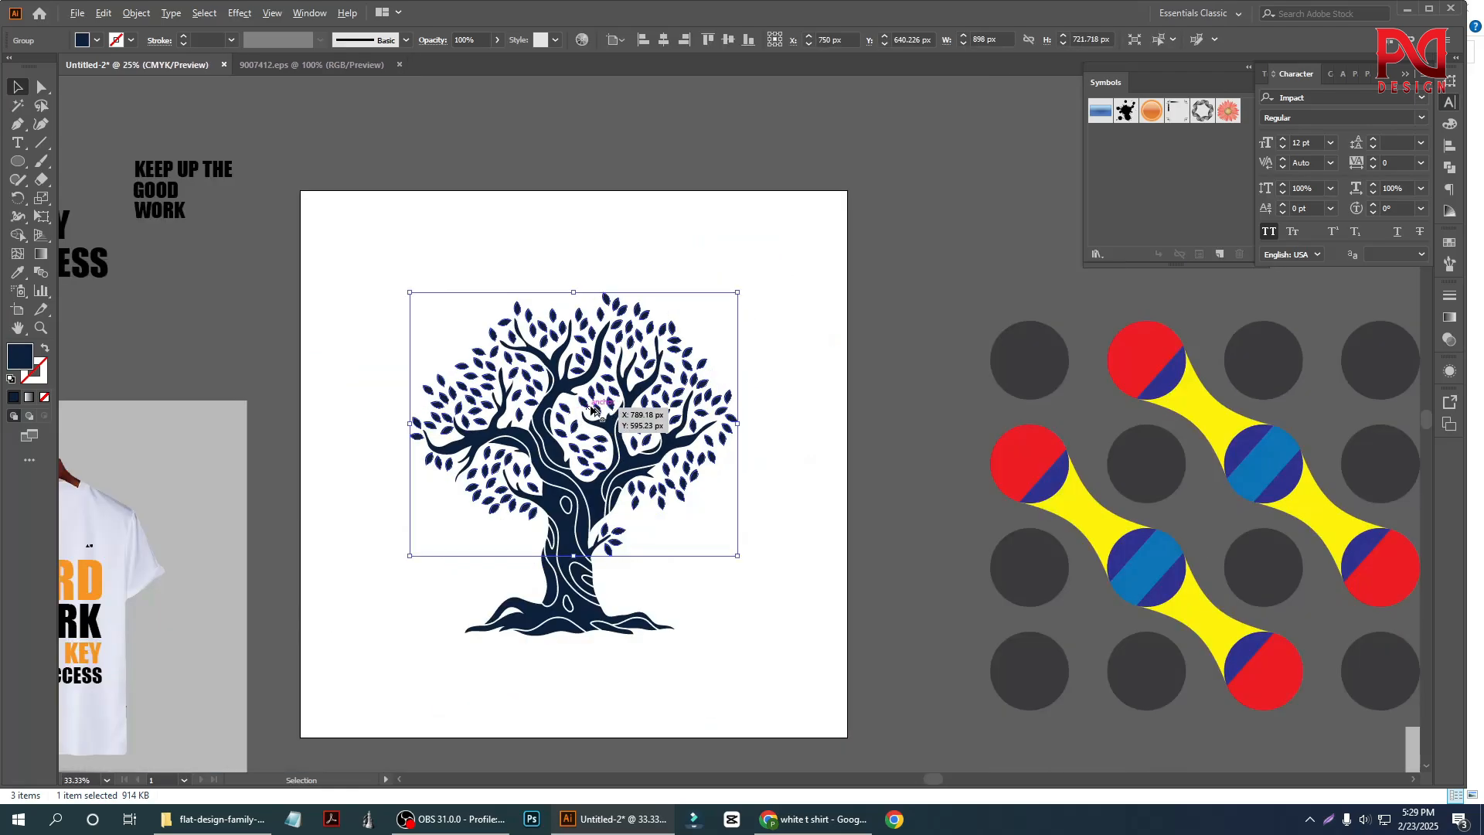
scroll(591, 416, "down", 1)
left_click(729, 376)
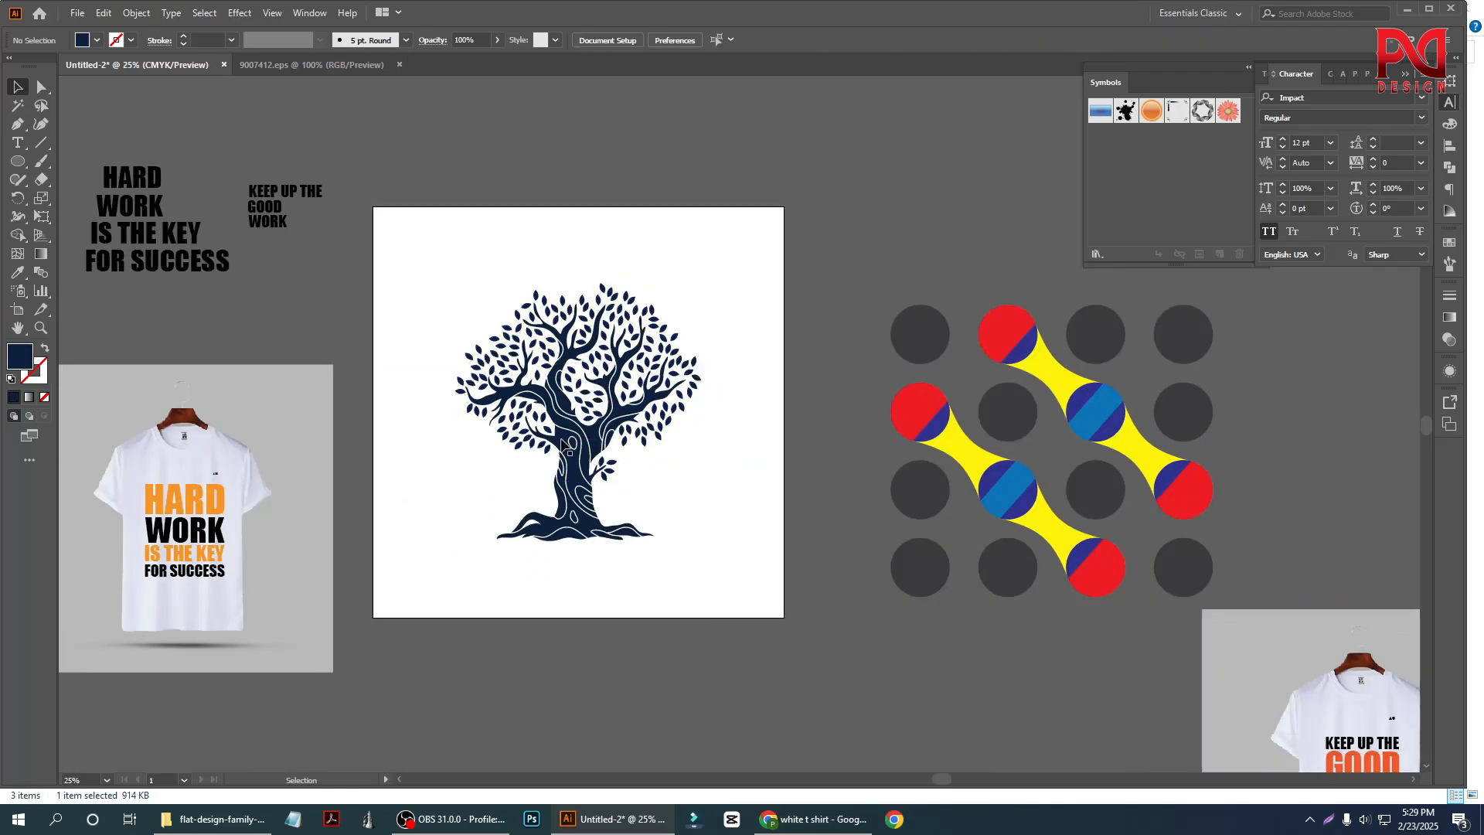
Directly select a single leaf in the upper left part of the tree's crown and fill it with dark green.
scroll(547, 432, "up", 1)
left_click(504, 305)
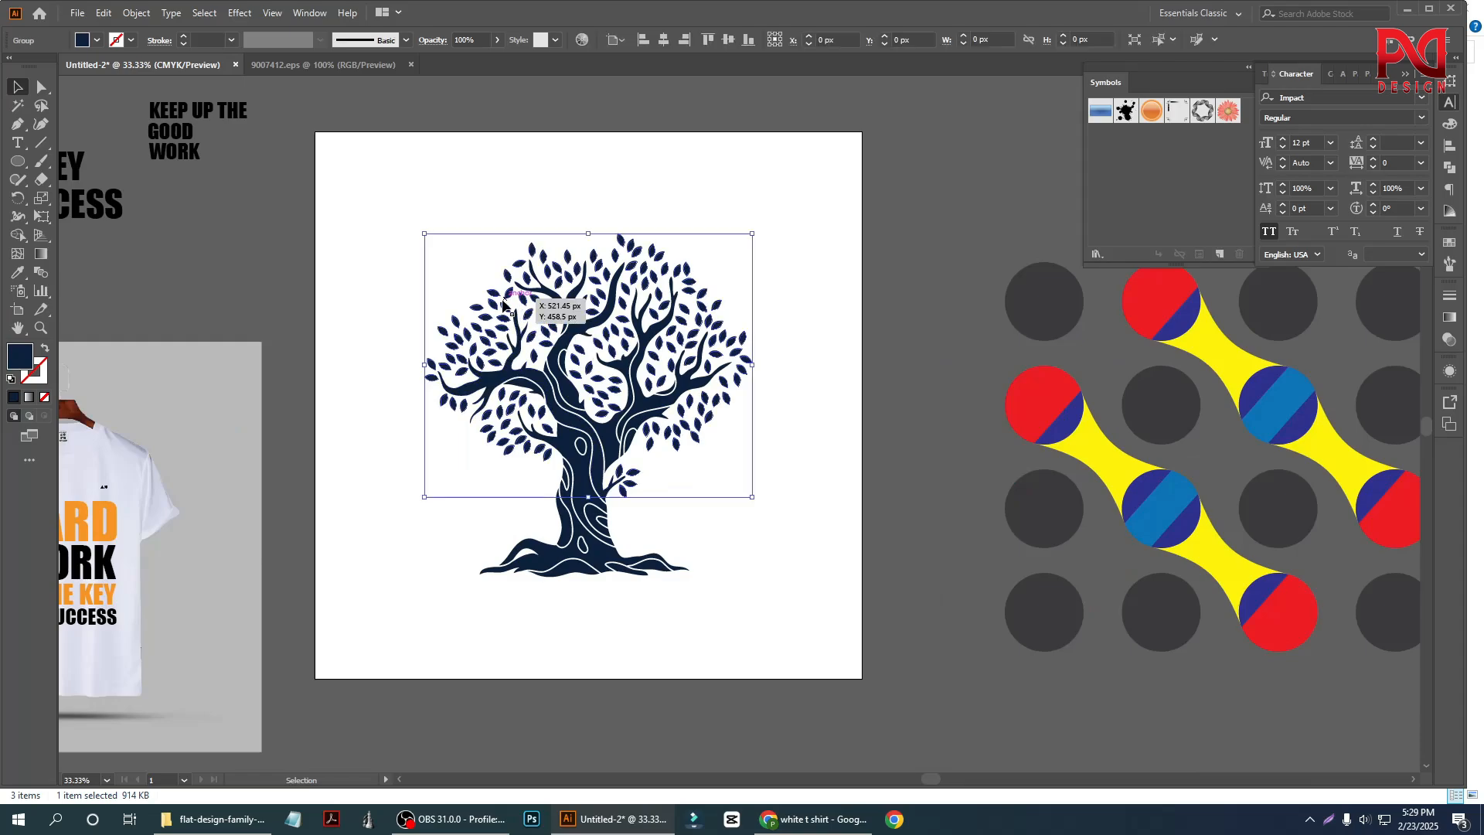
left_click(40, 97)
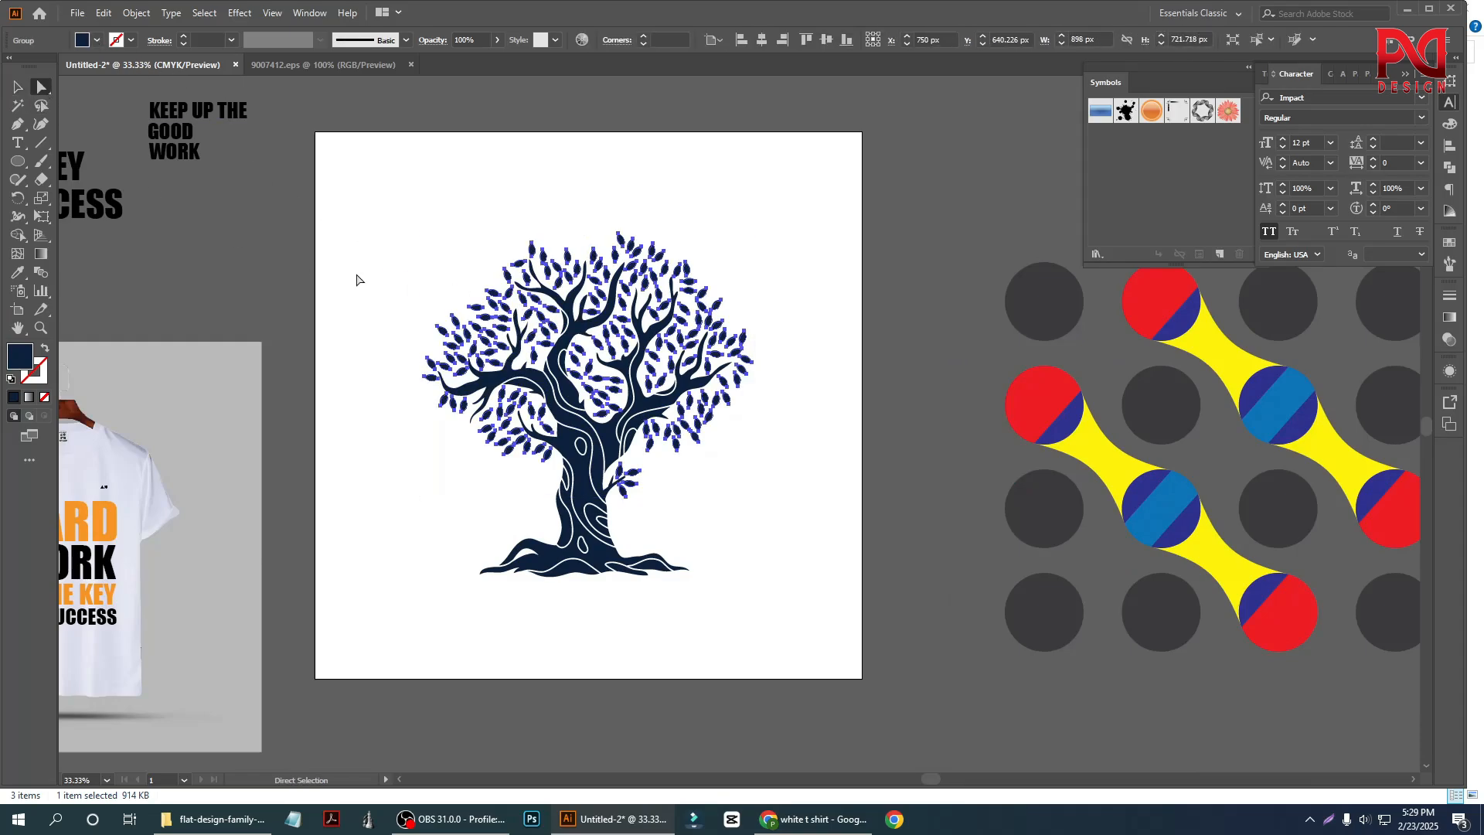
left_click(355, 278)
scroll(514, 333, "up", 2)
left_click(468, 332)
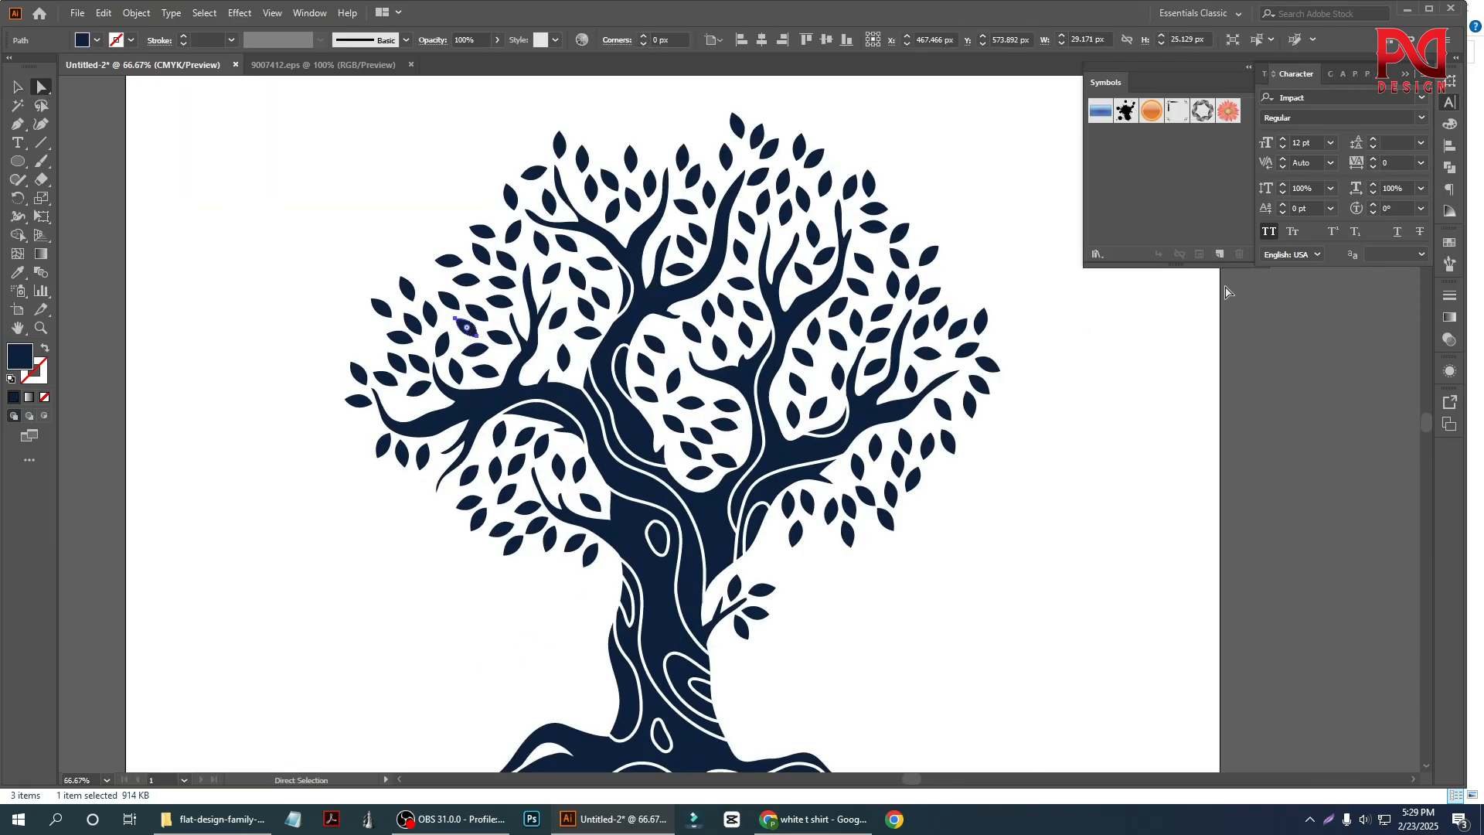
left_click(98, 40)
left_click(76, 81)
left_click(248, 488)
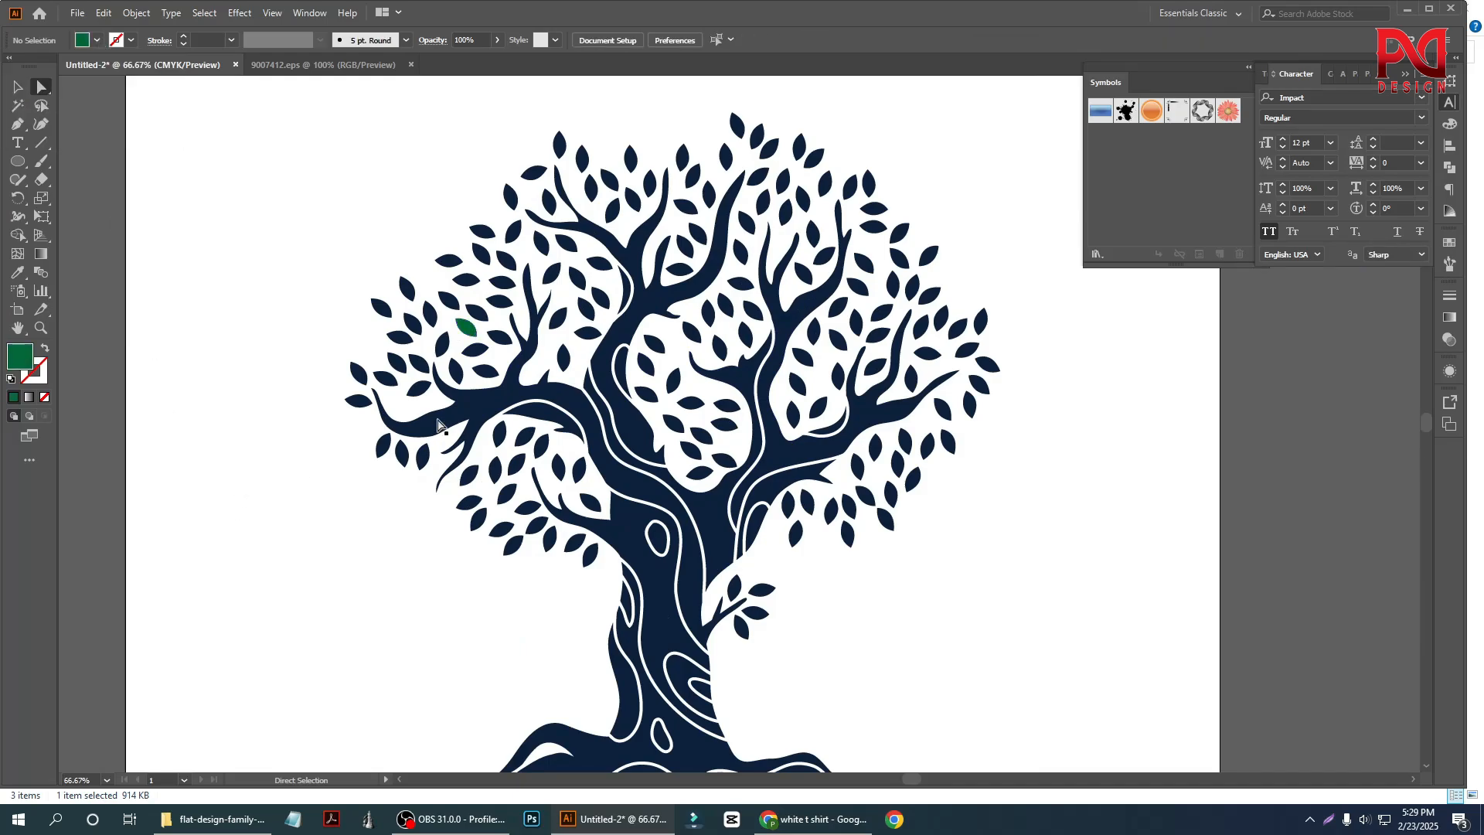
Fill the leaf just above the dark green one with a lighter green.
scroll(472, 328, "up", 2)
left_click(433, 260)
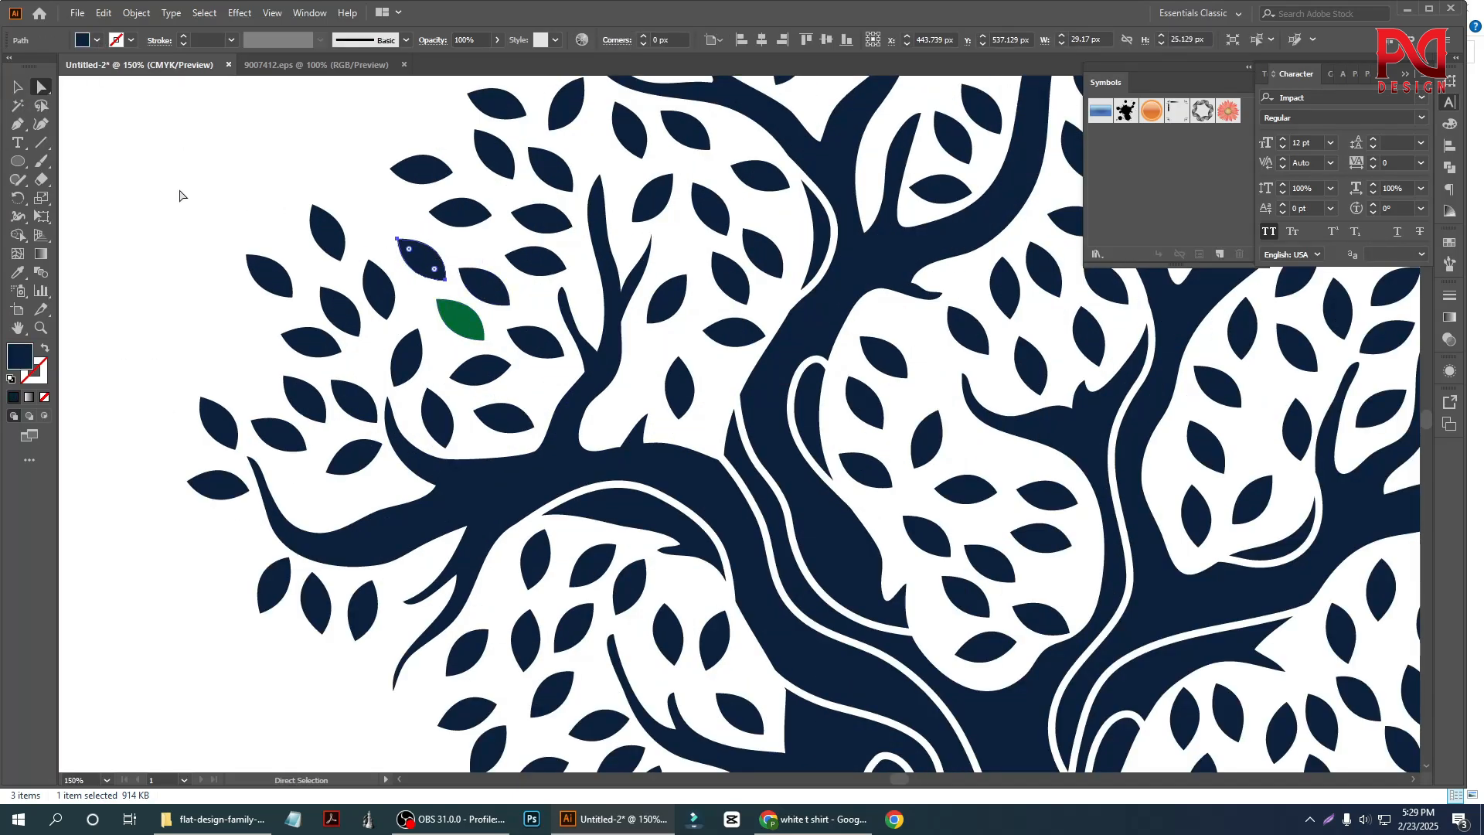
left_click(97, 40)
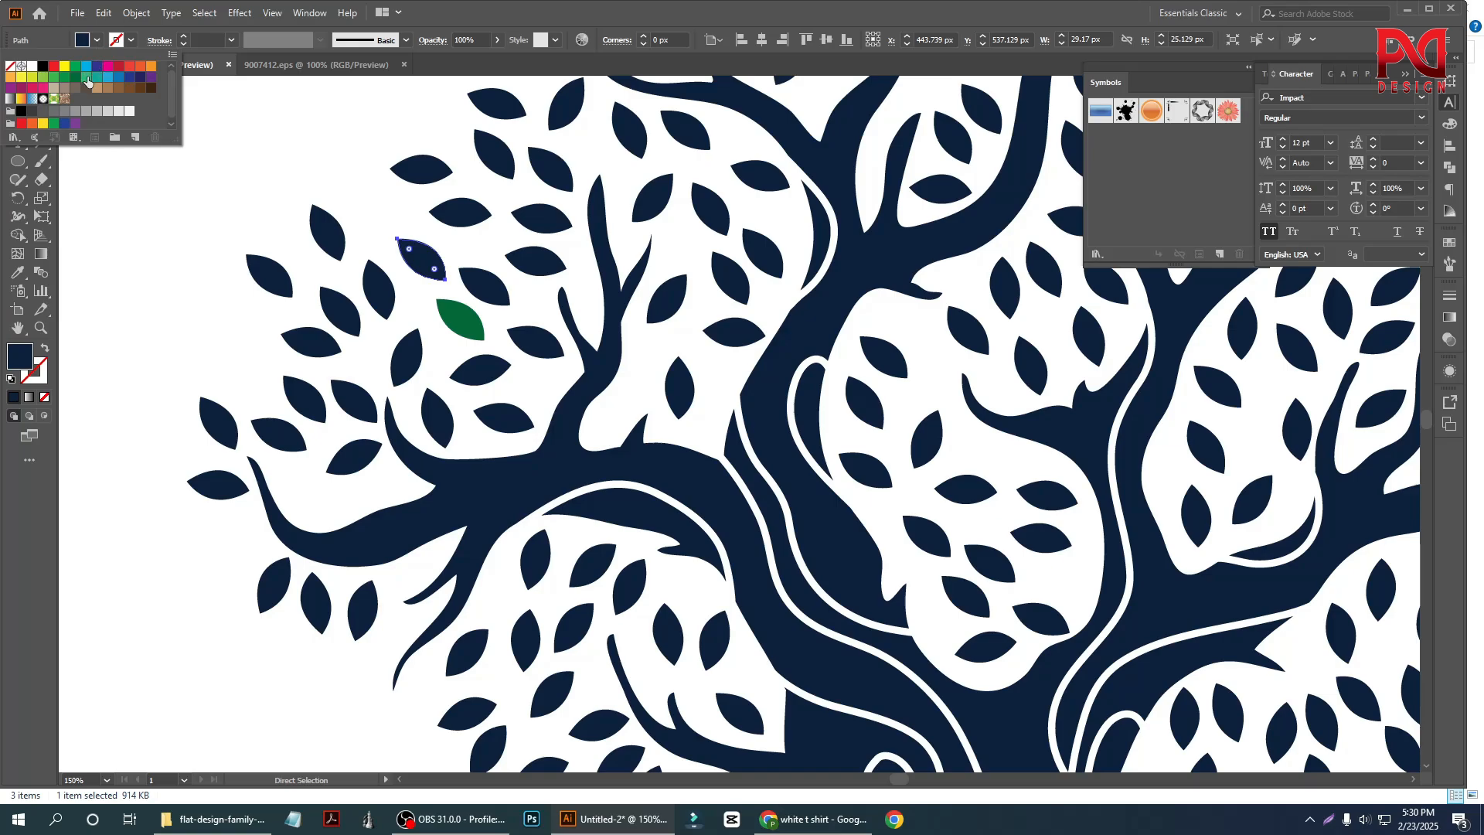
left_click(86, 78)
left_click(259, 321)
key("ctrl+0")
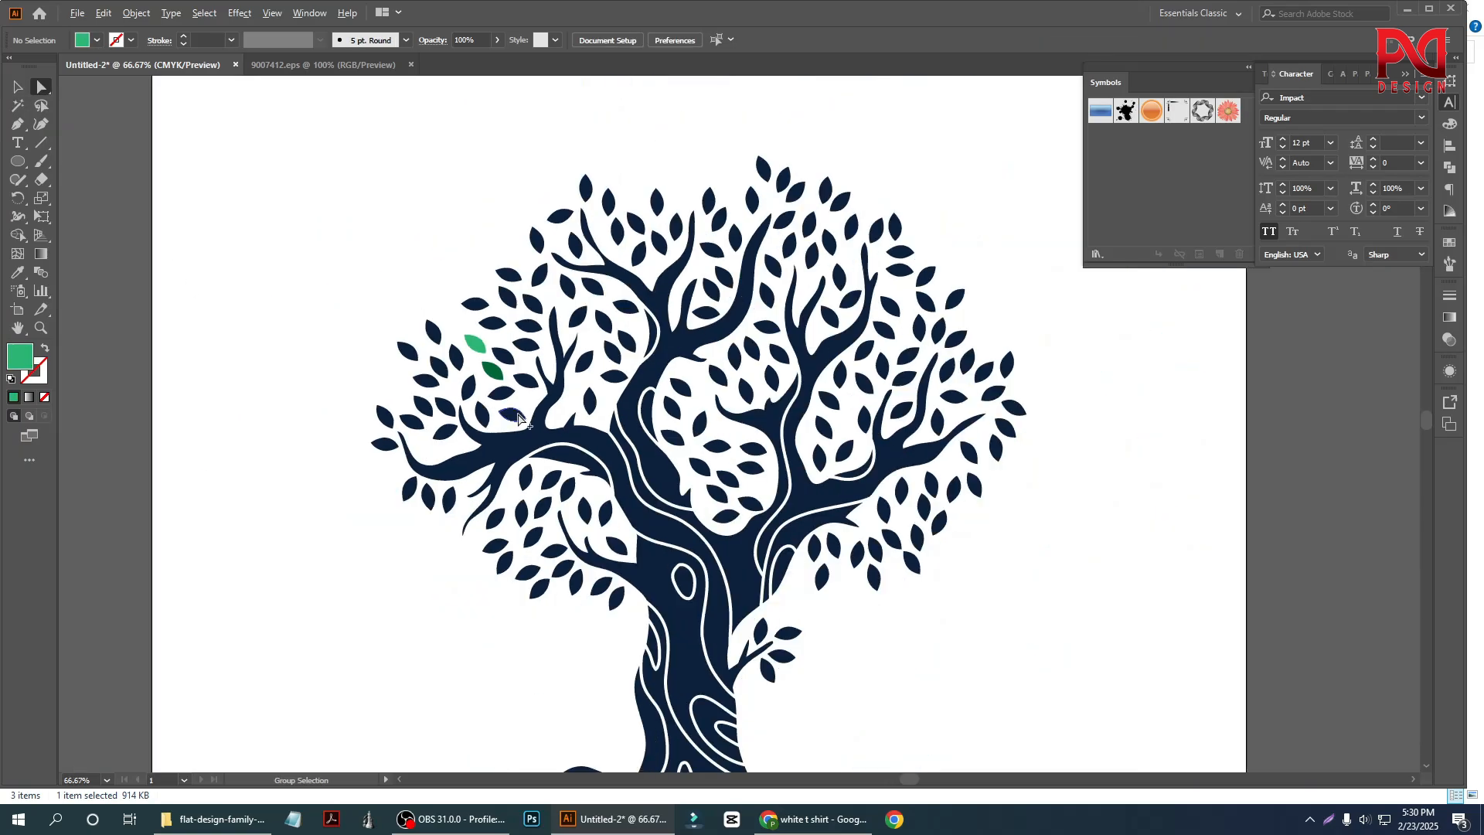
Undo the green fills on both individually recoloured leaves and clear the selection.
scroll(511, 417, "down", 1)
key("ctrl+z")
key("ctrl+z")
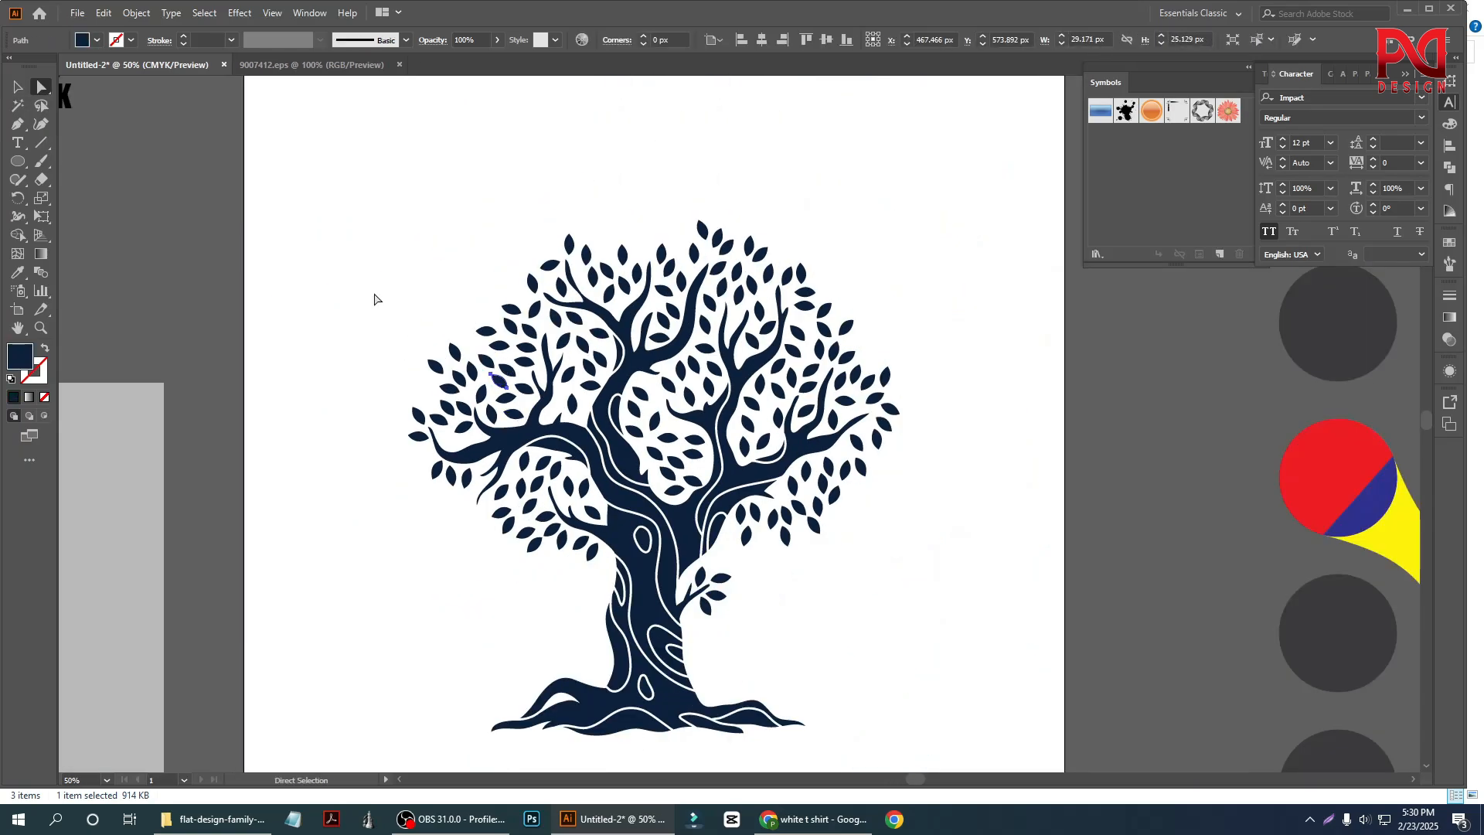
left_click(374, 298)
scroll(510, 423, "down", 1)
scroll(510, 422, "up", 1)
scroll(555, 451, "down", 1)
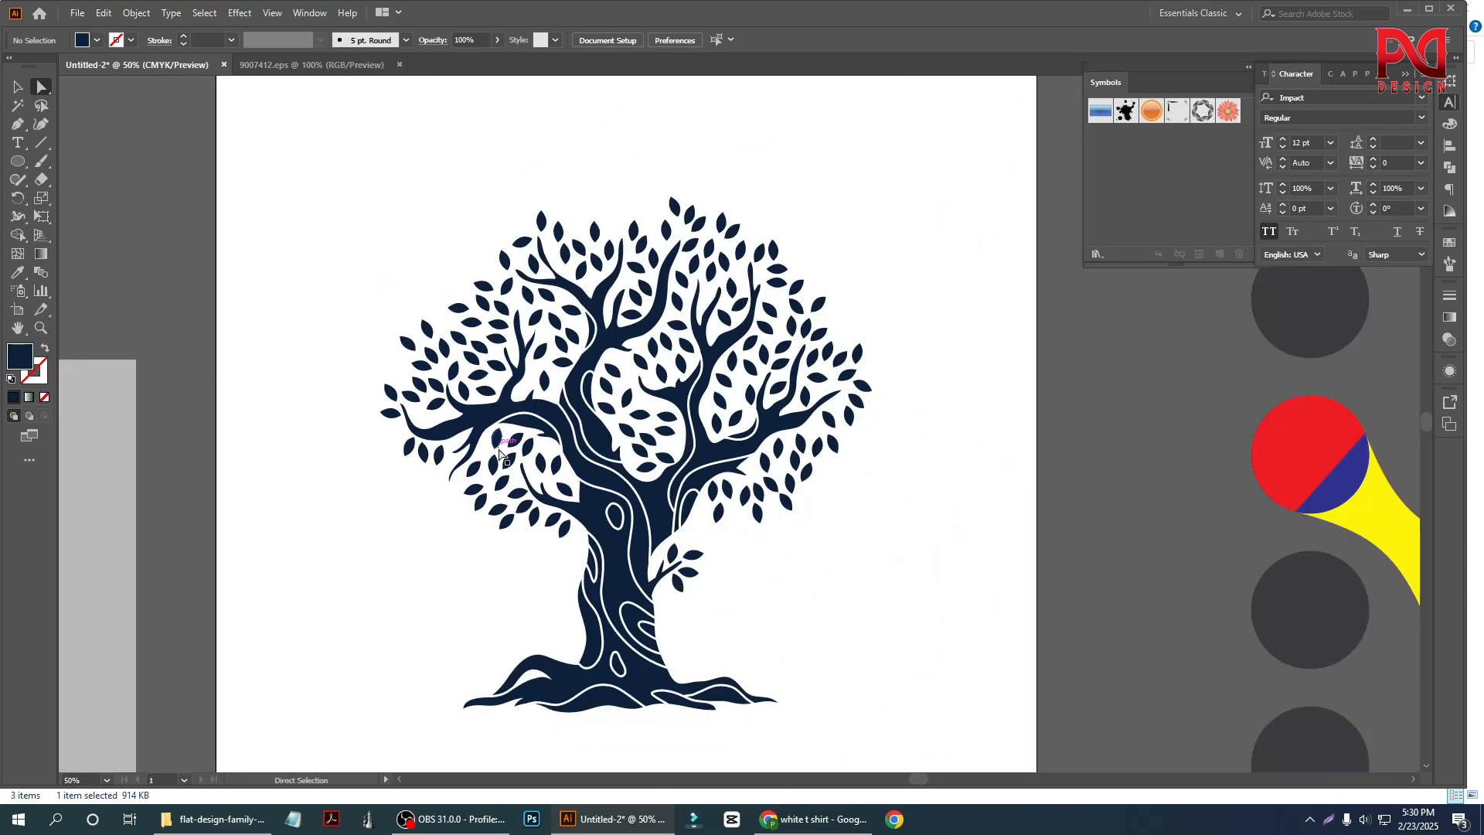
scroll(555, 451, "up", 1)
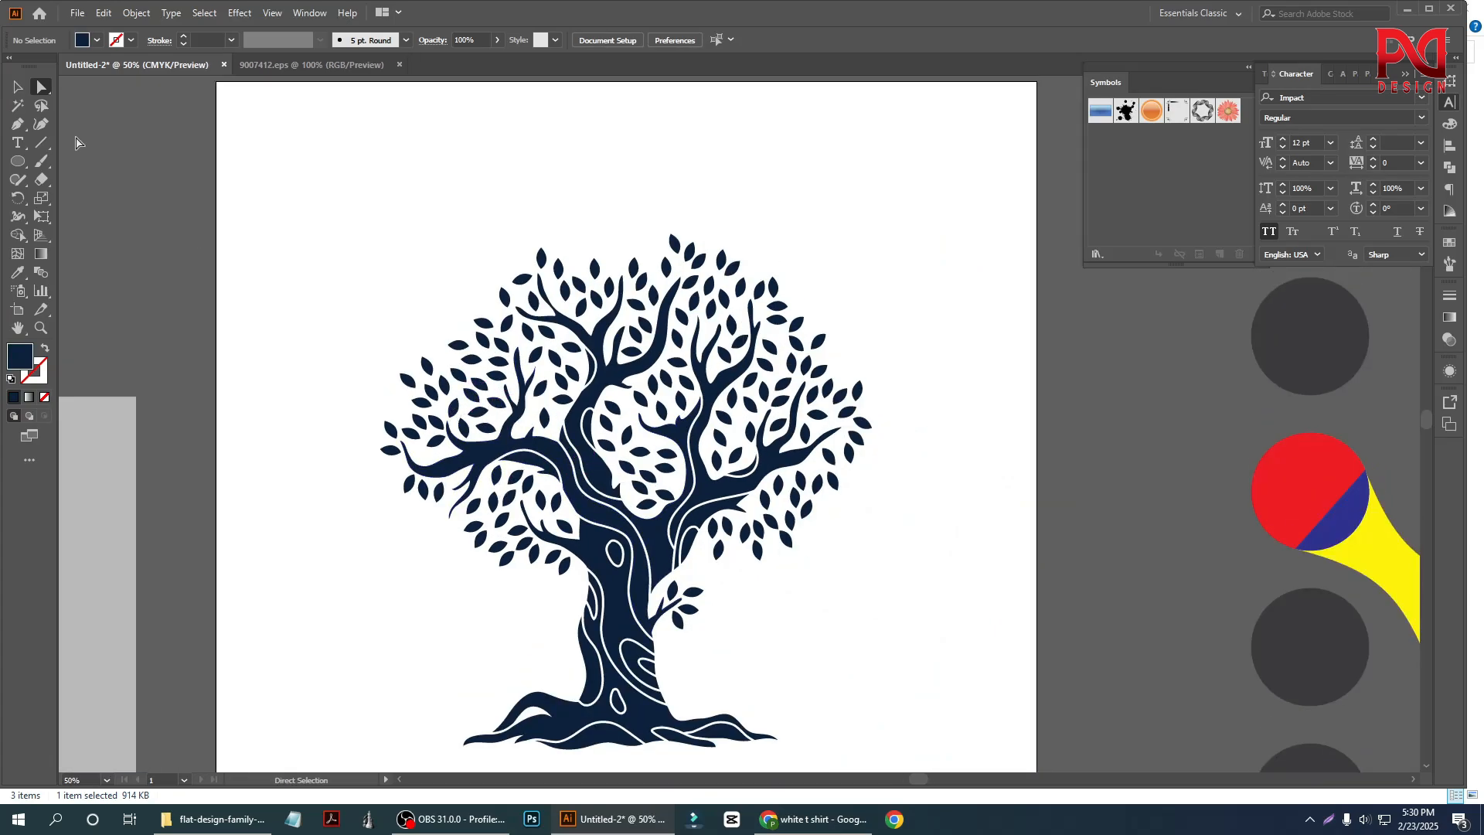
Try filling the whole leaf group with a single light green swatch, then undo it and deselect.
left_click(17, 86)
scroll(622, 431, "down", 1)
scroll(665, 448, "up", 1)
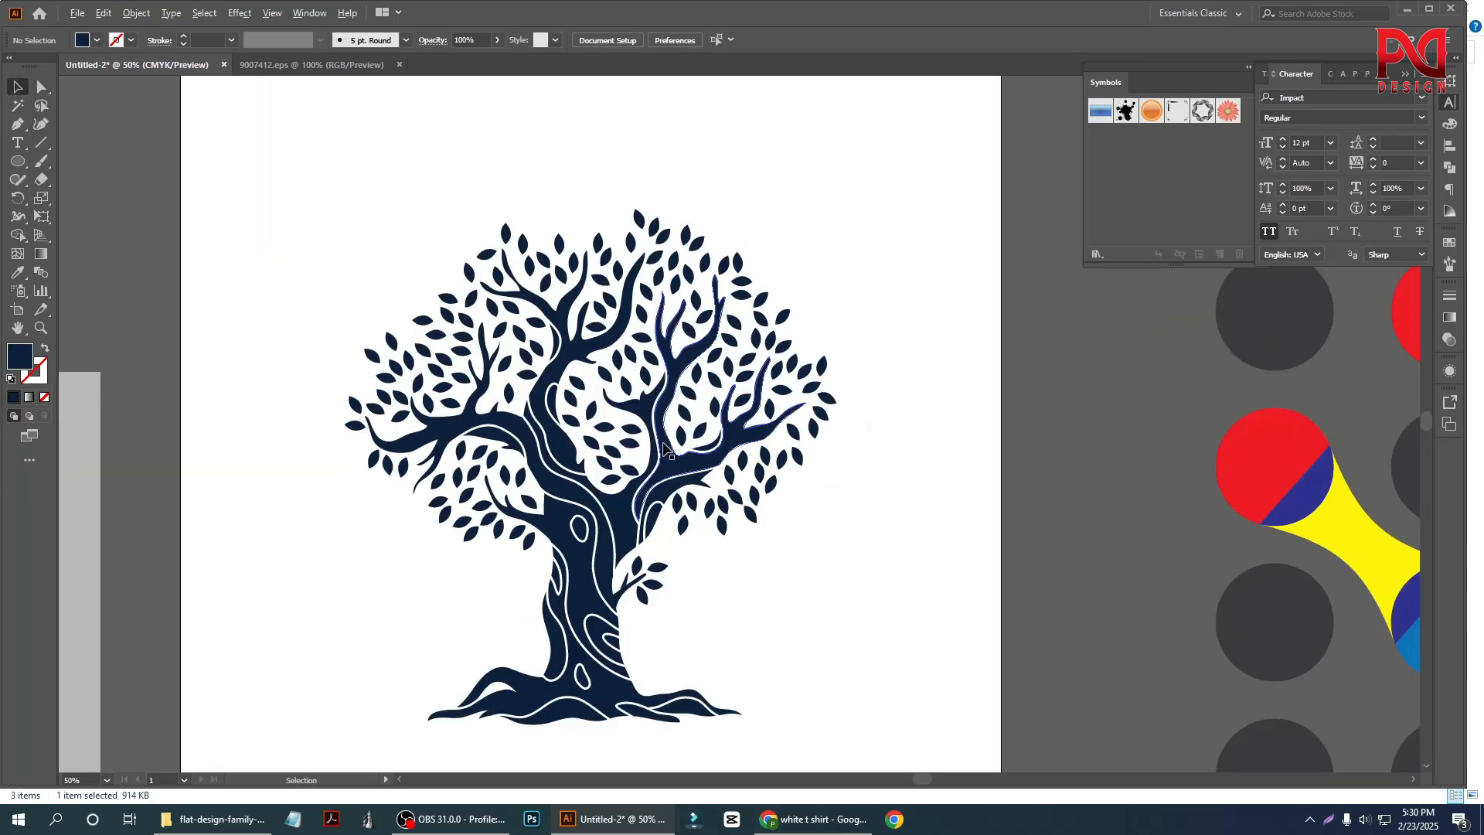
left_click(460, 377)
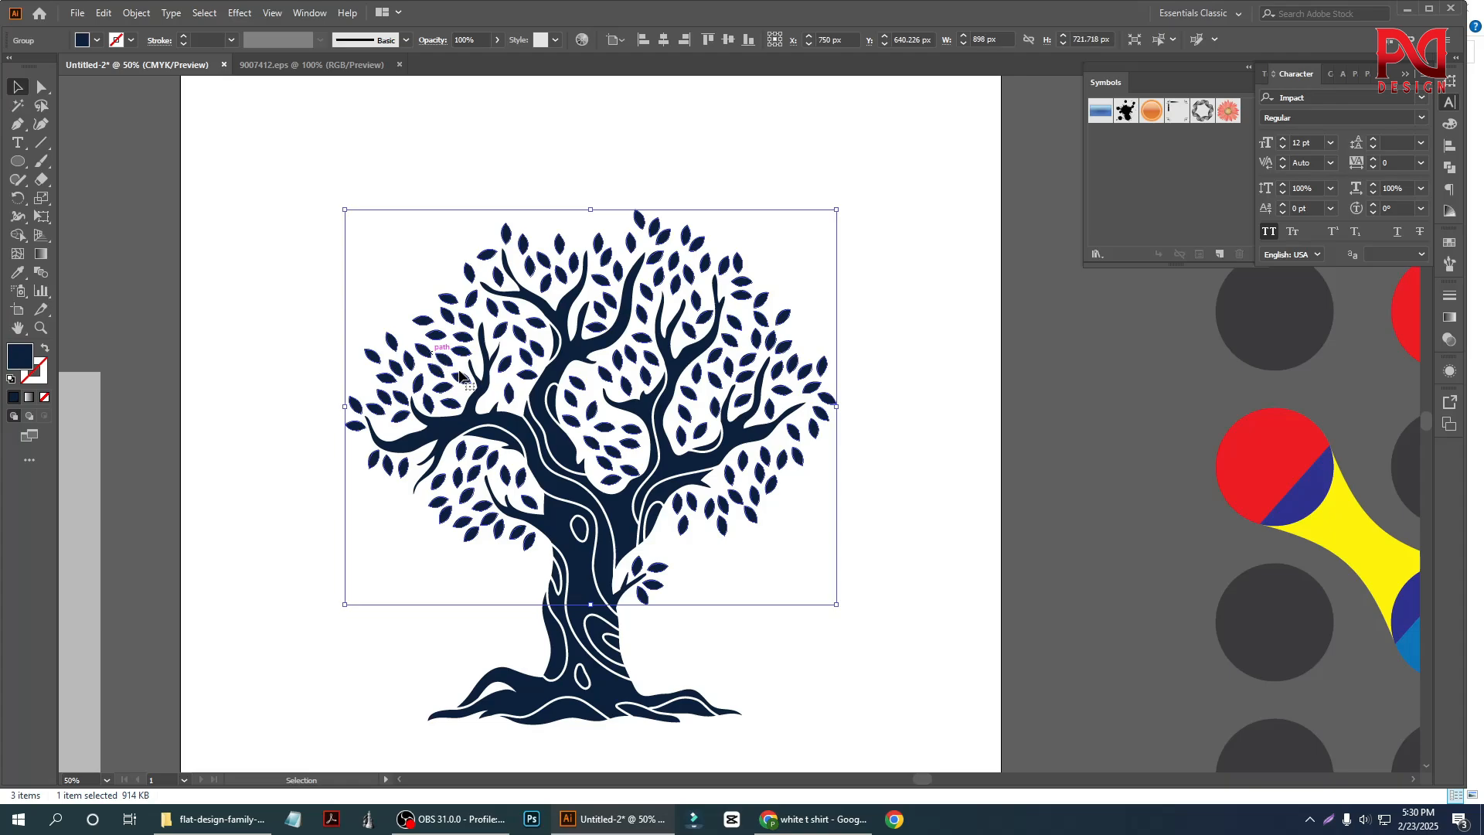
left_click(1451, 243)
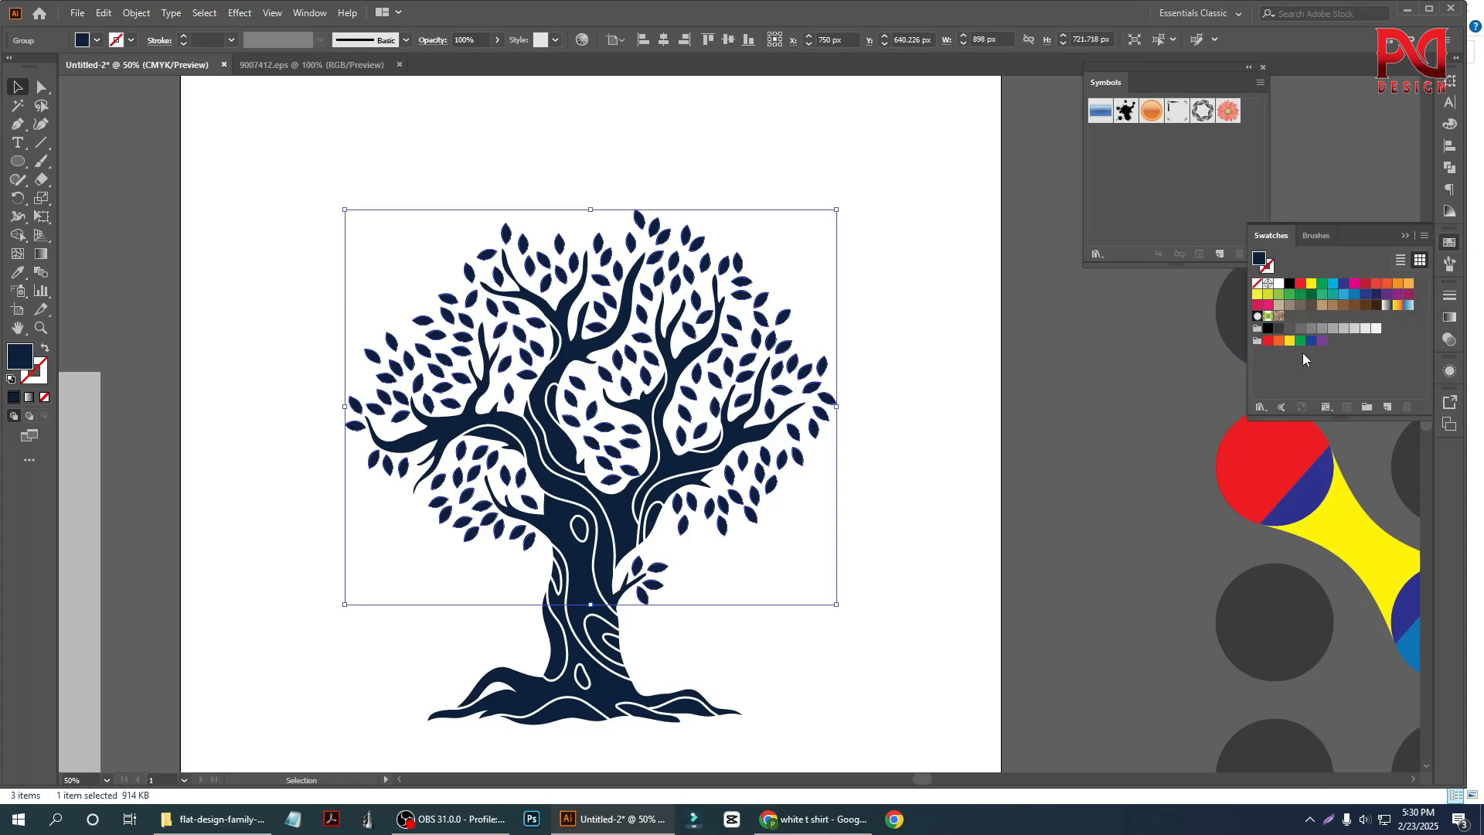
left_click(1279, 294)
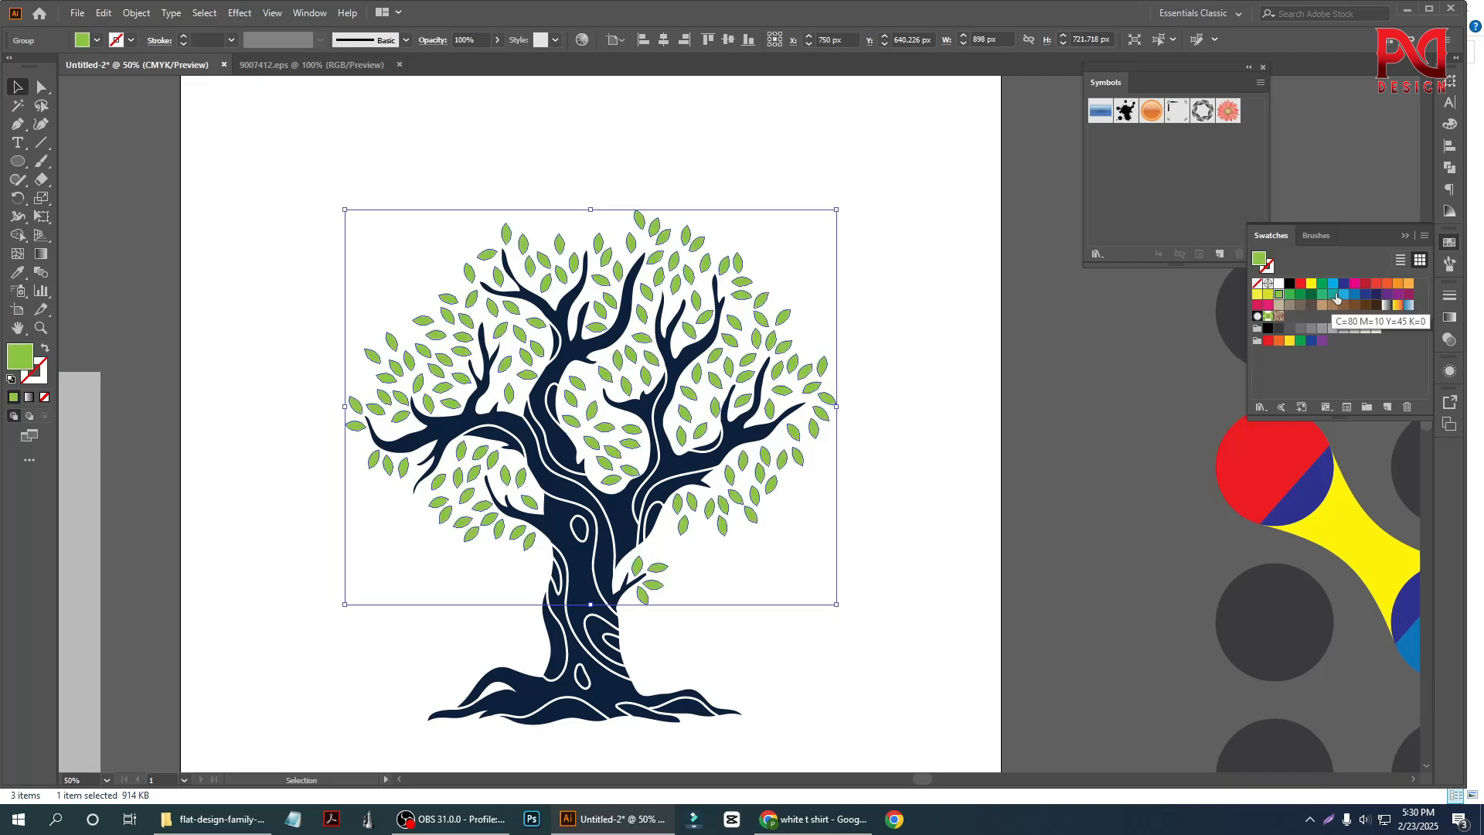
key("ctrl+z")
left_click(948, 365)
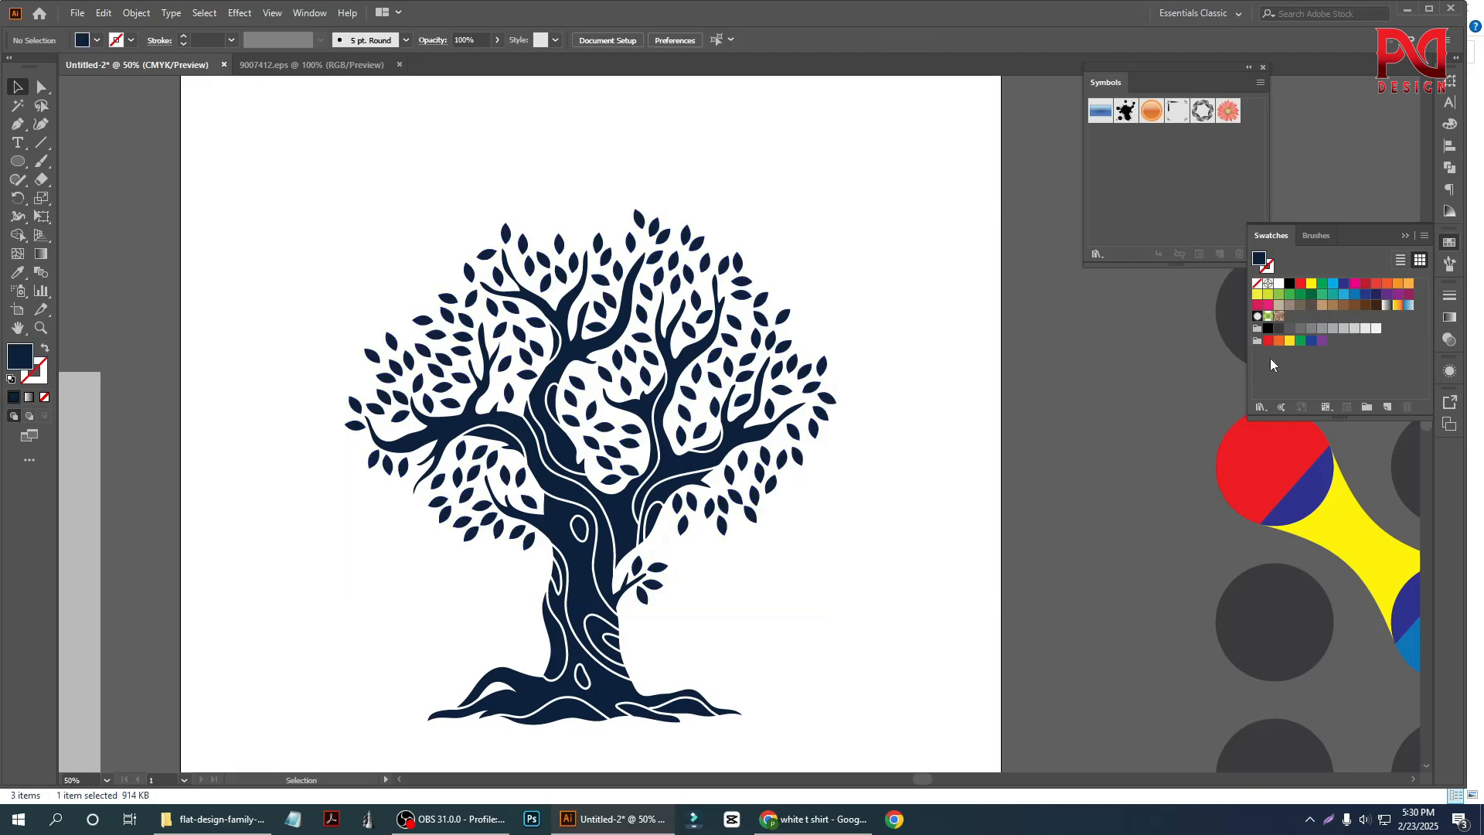
Create a colour group named "Green color" from the five green swatches, with no artwork selected.
left_click(1290, 295)
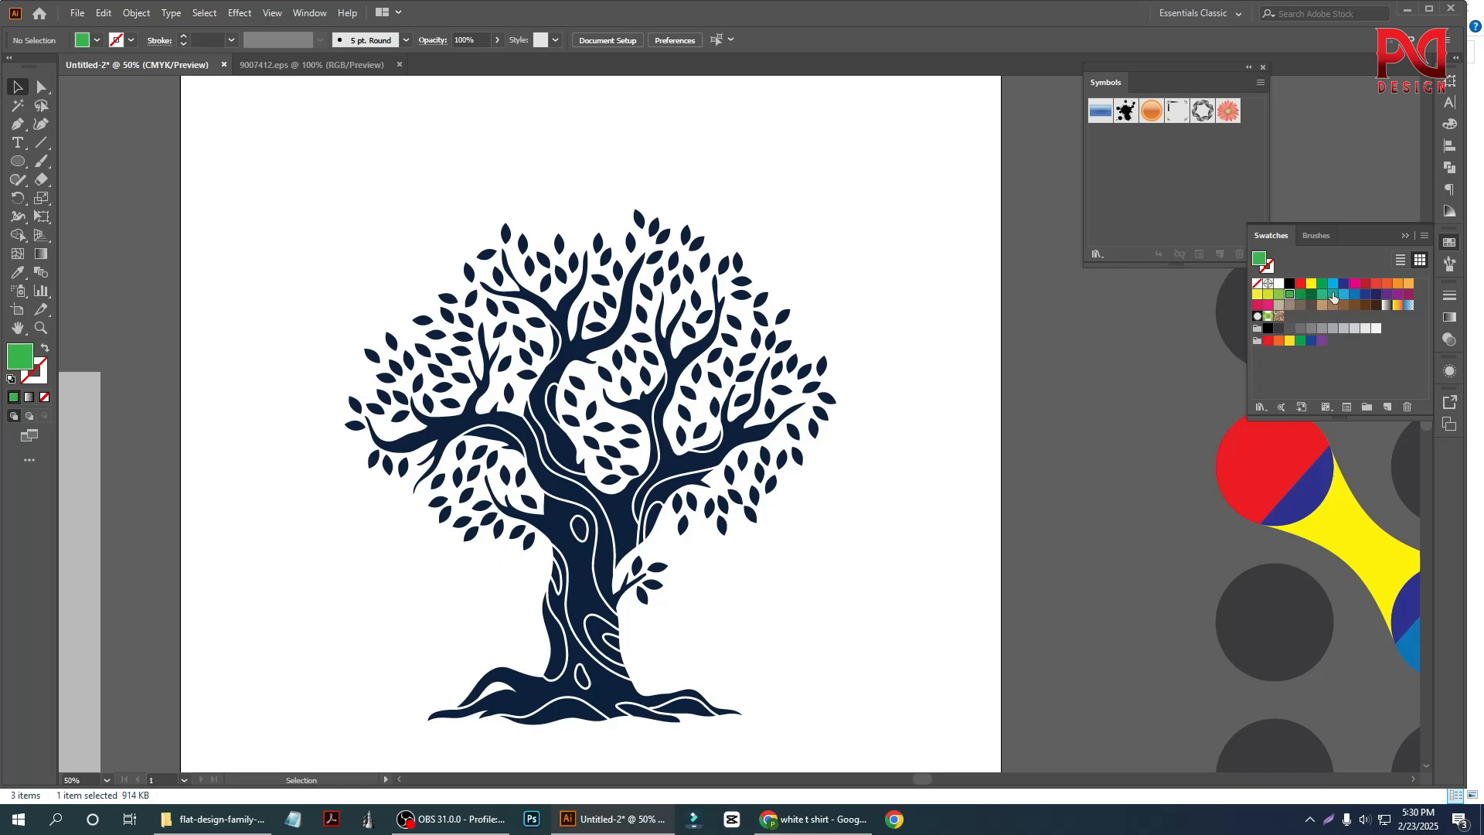
left_click(1367, 407)
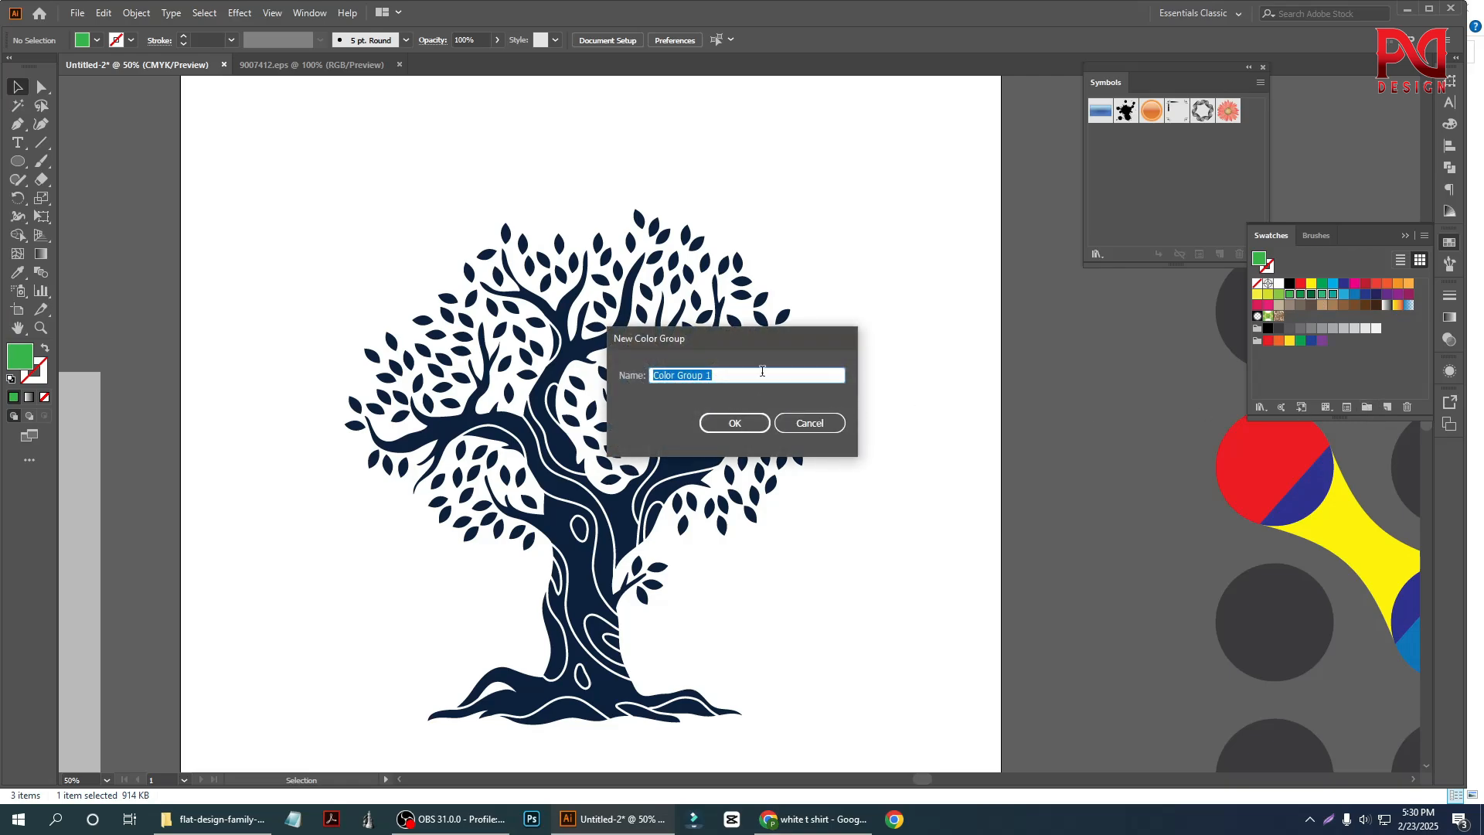
type("Green color")
left_click(734, 425)
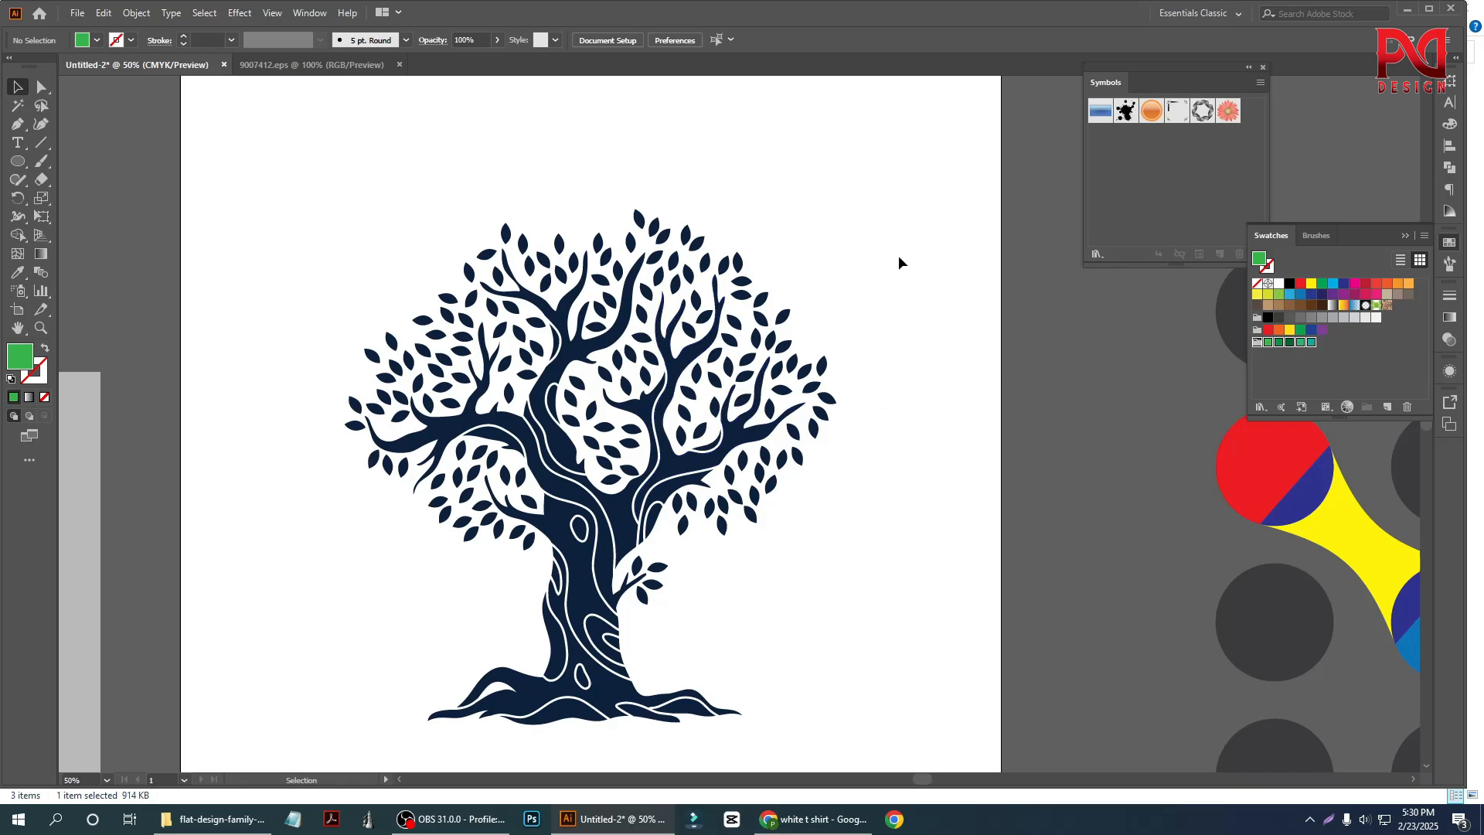
scroll(920, 388, "down", 1)
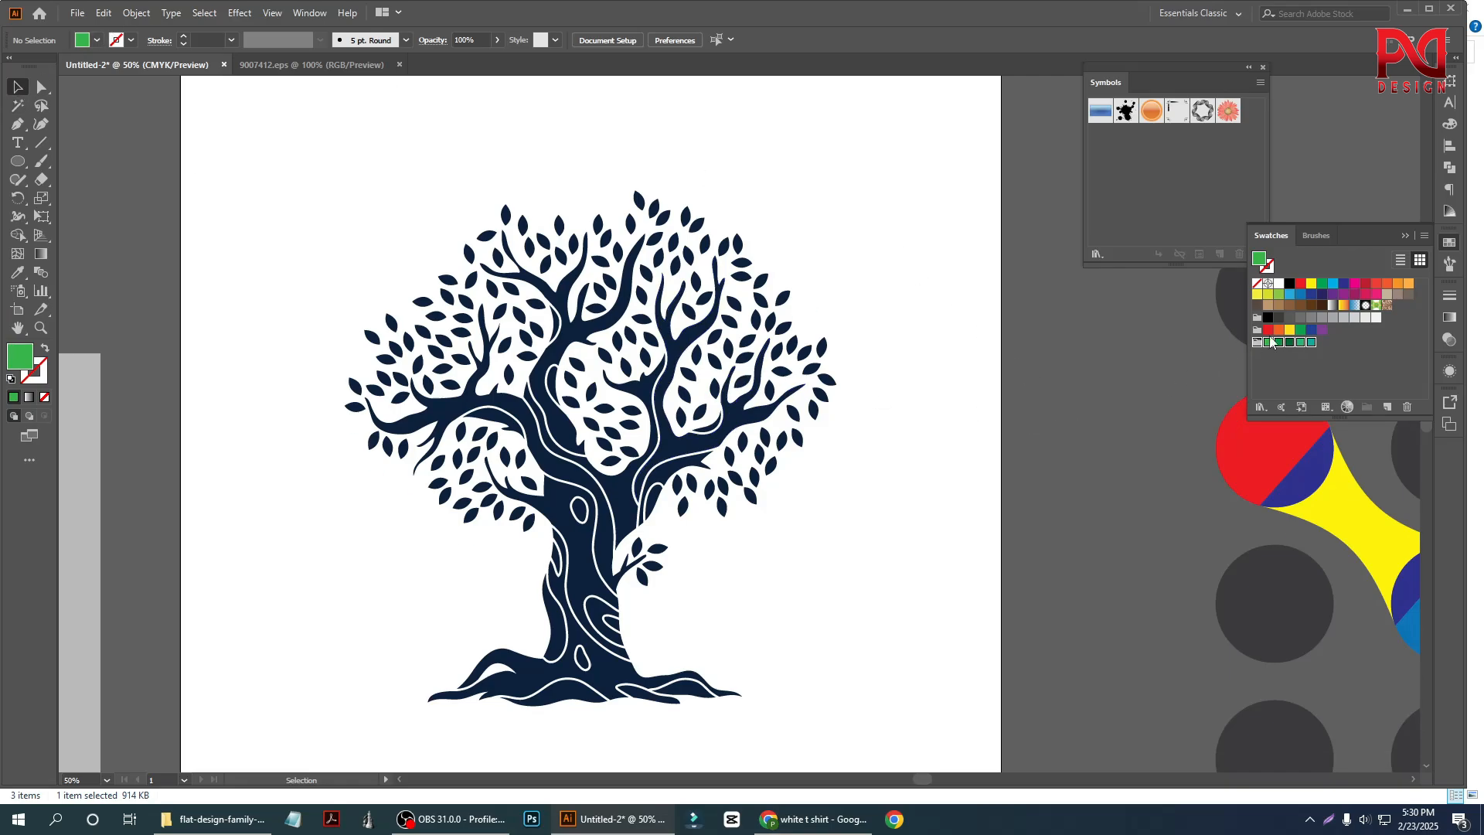
left_click(1360, 349)
Recolour the leaf group randomly from the Green color swatch group using the RandomSwatchFillColor script, then deselect it.
left_click(674, 252)
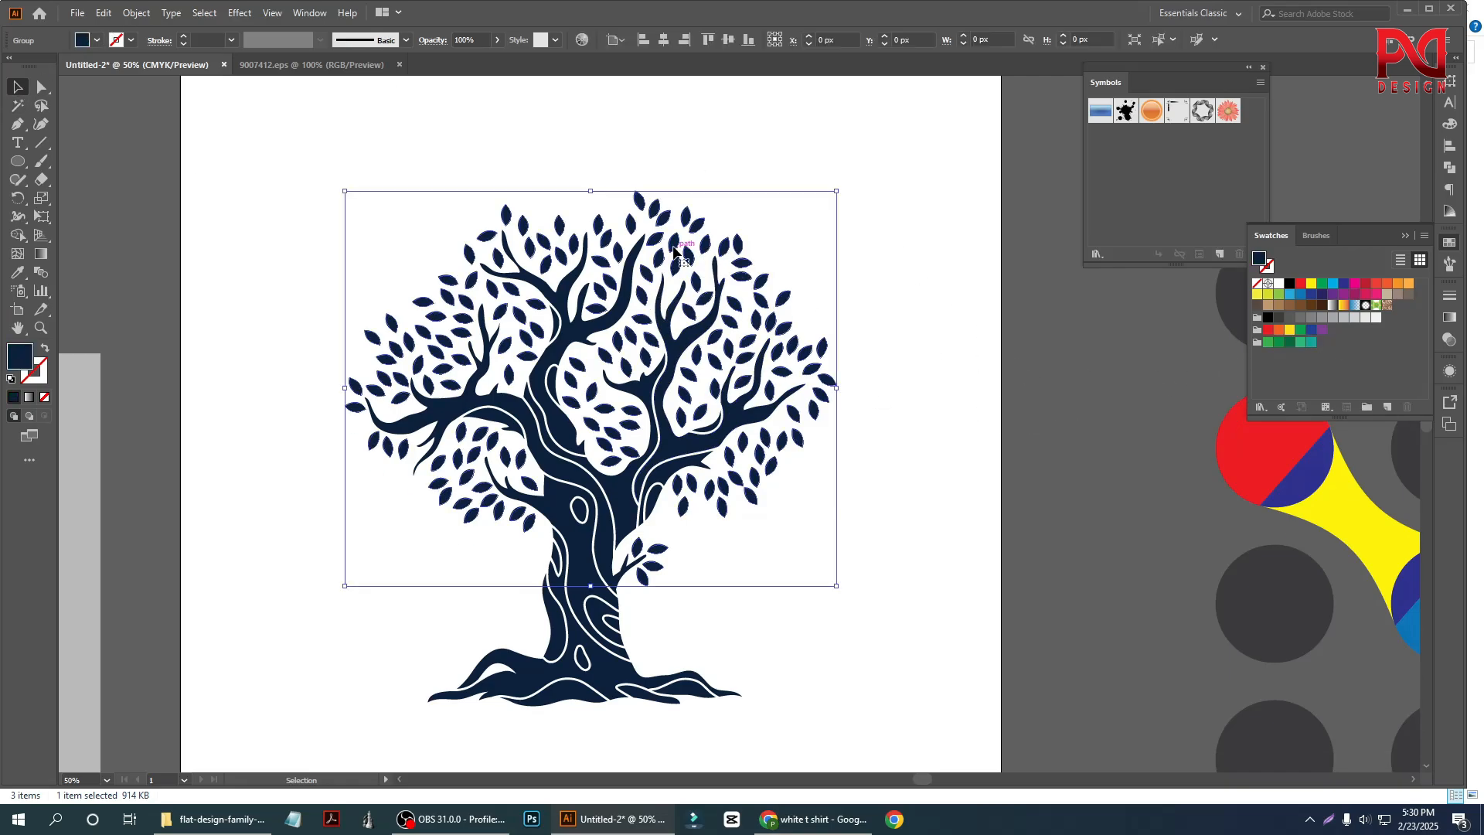
left_click(1258, 343)
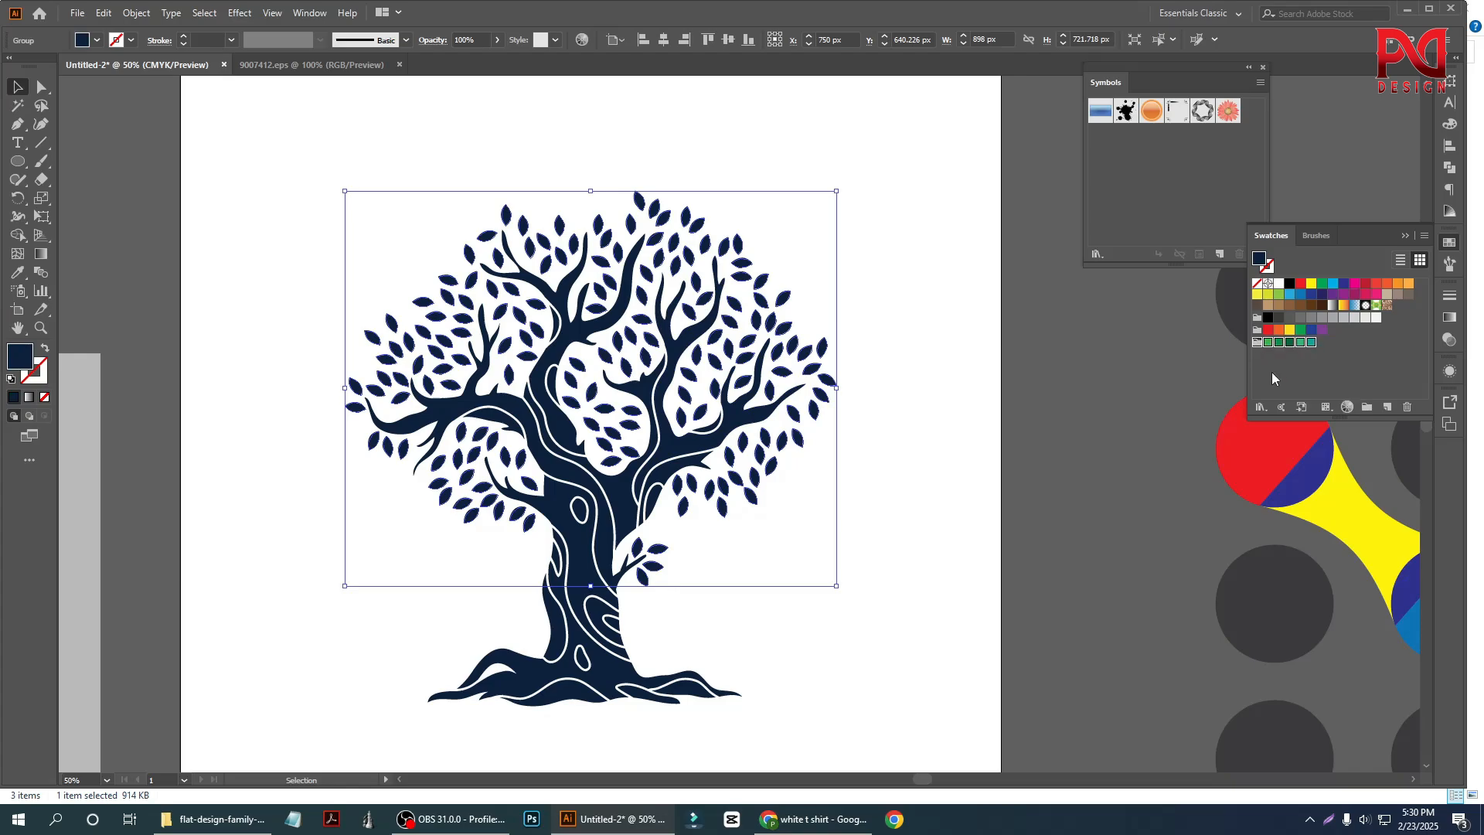
left_click(77, 13)
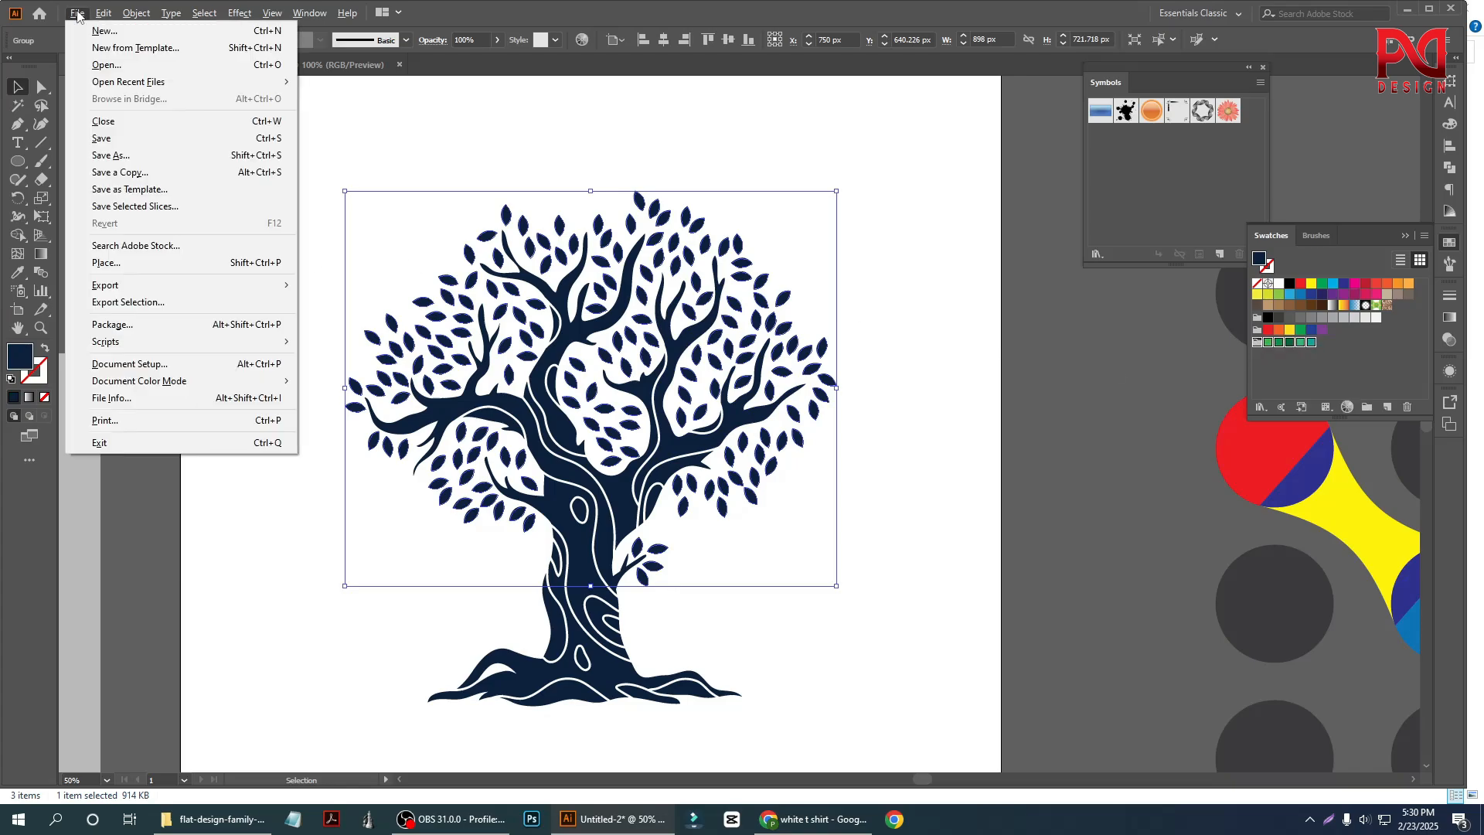
mouse_move(142, 345)
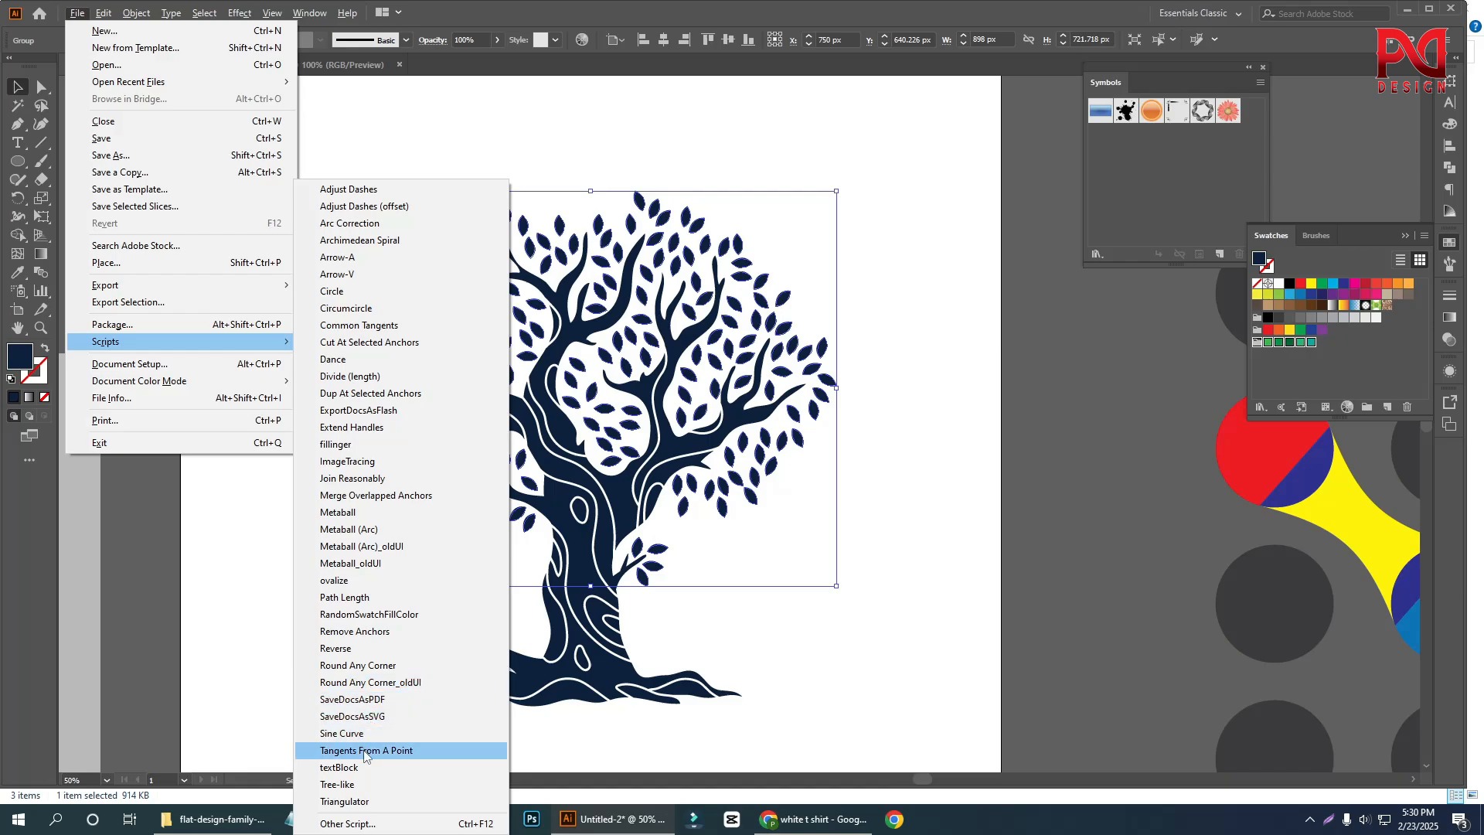
left_click(369, 615)
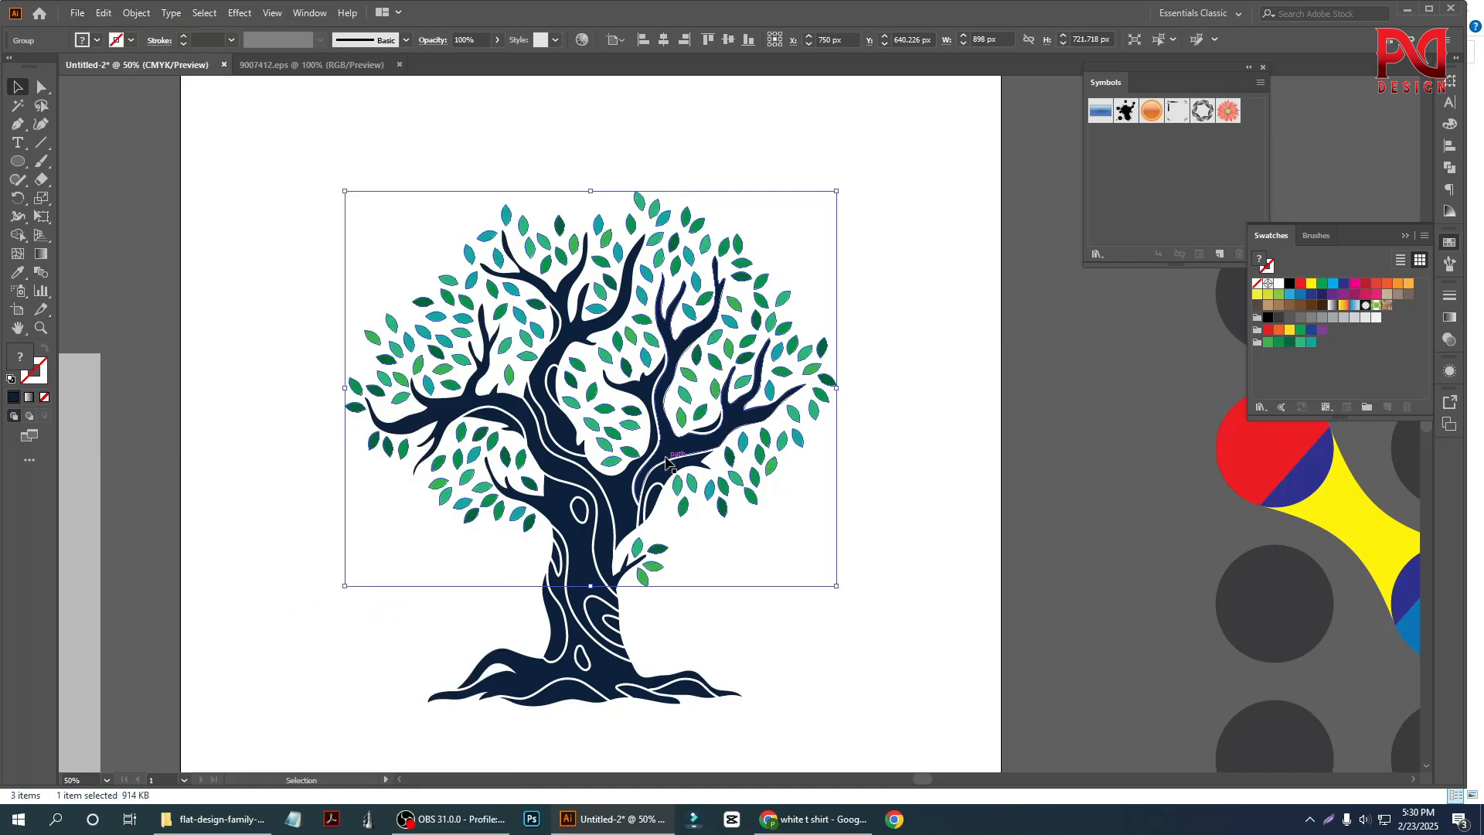
left_click(906, 517)
Examine the recoloured leaves up close and check that the trunk can be selected as its own group.
key("ctrl+plus")
key("ctrl+plus")
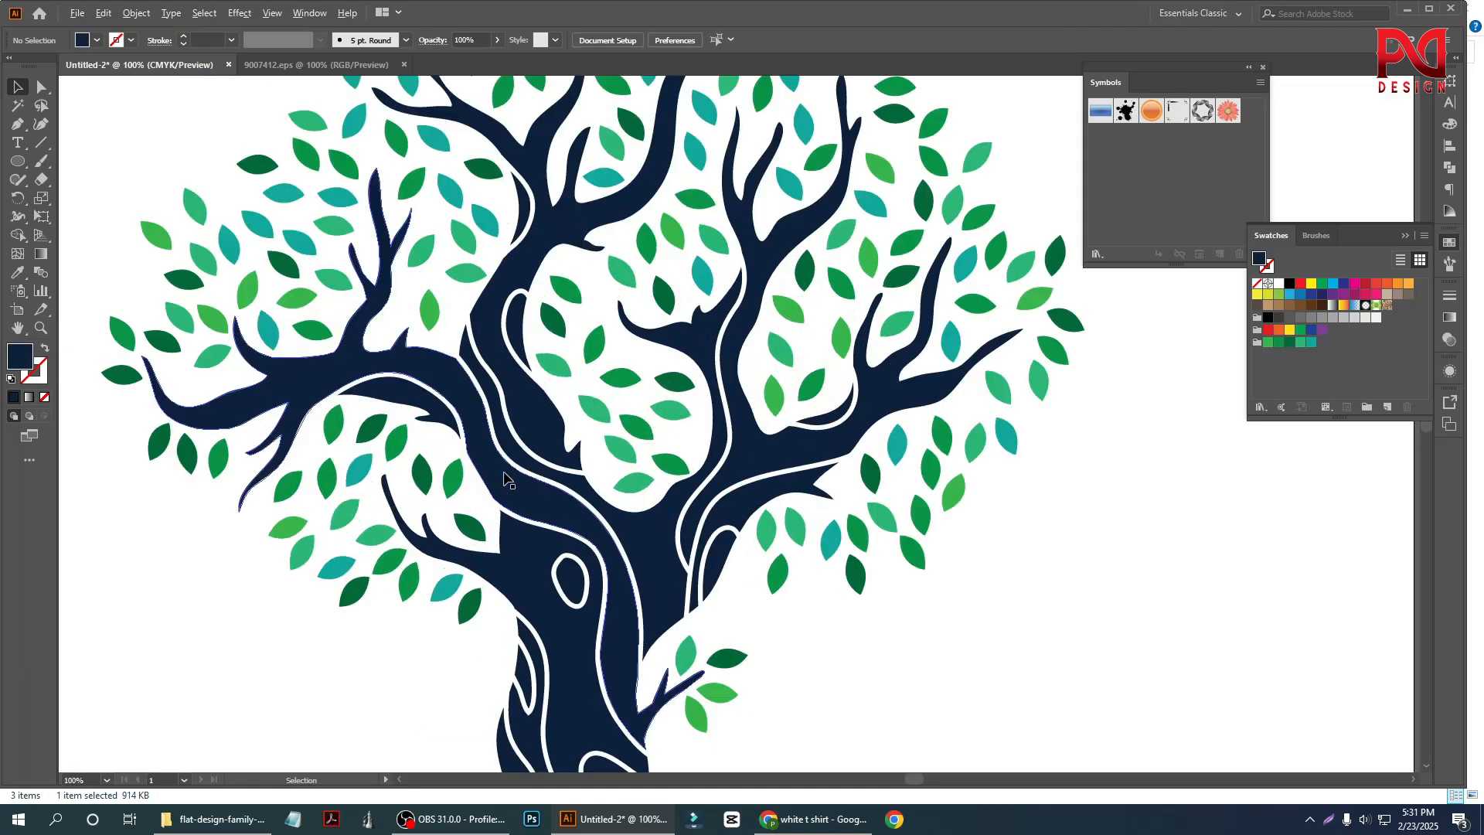
key("ctrl+minus")
key("ctrl+minus")
scroll(743, 450, "down", 1)
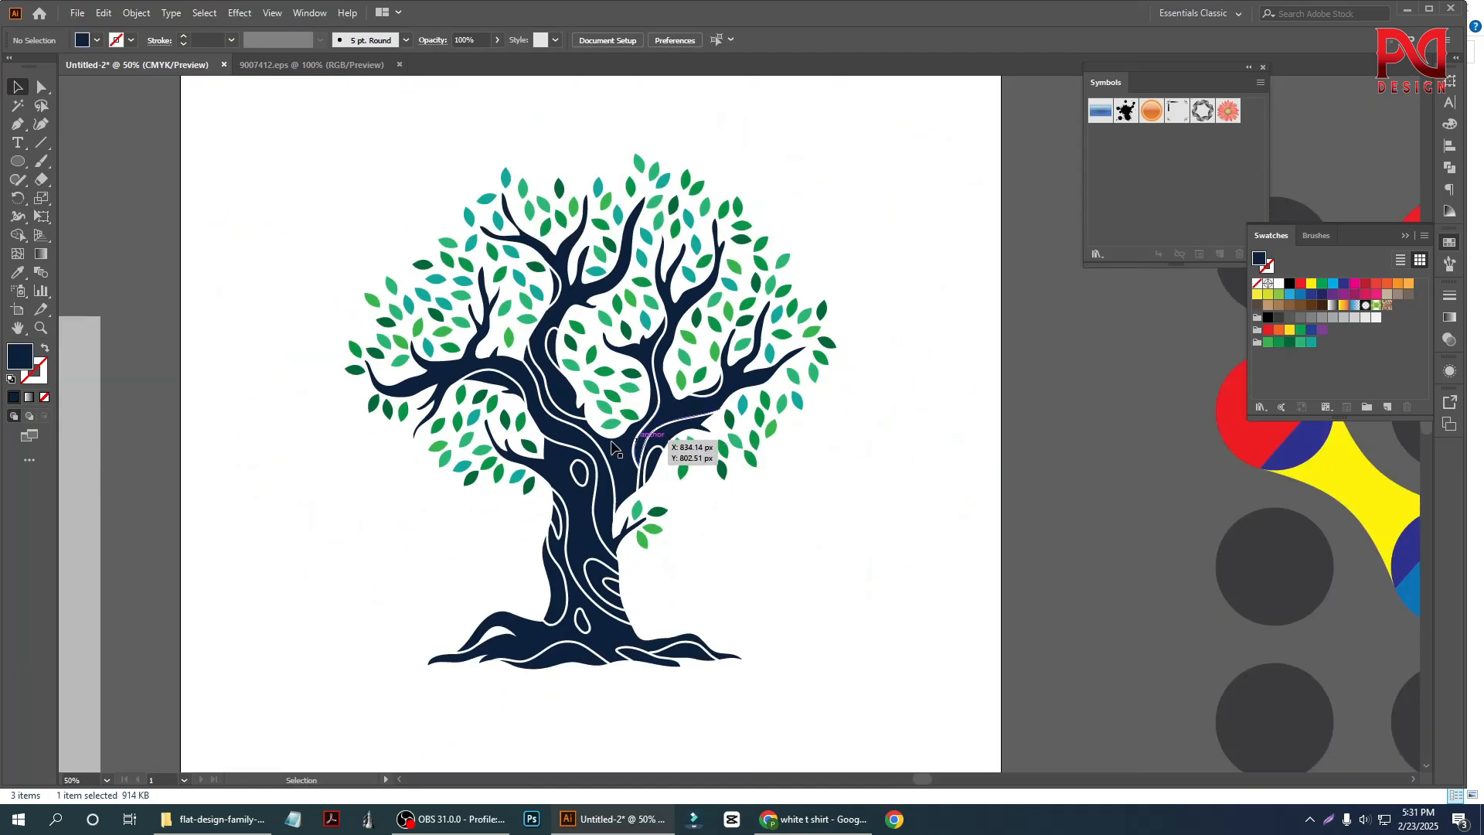
scroll(691, 442, "down", 1)
scroll(765, 449, "down", 1)
scroll(769, 448, "up", 1)
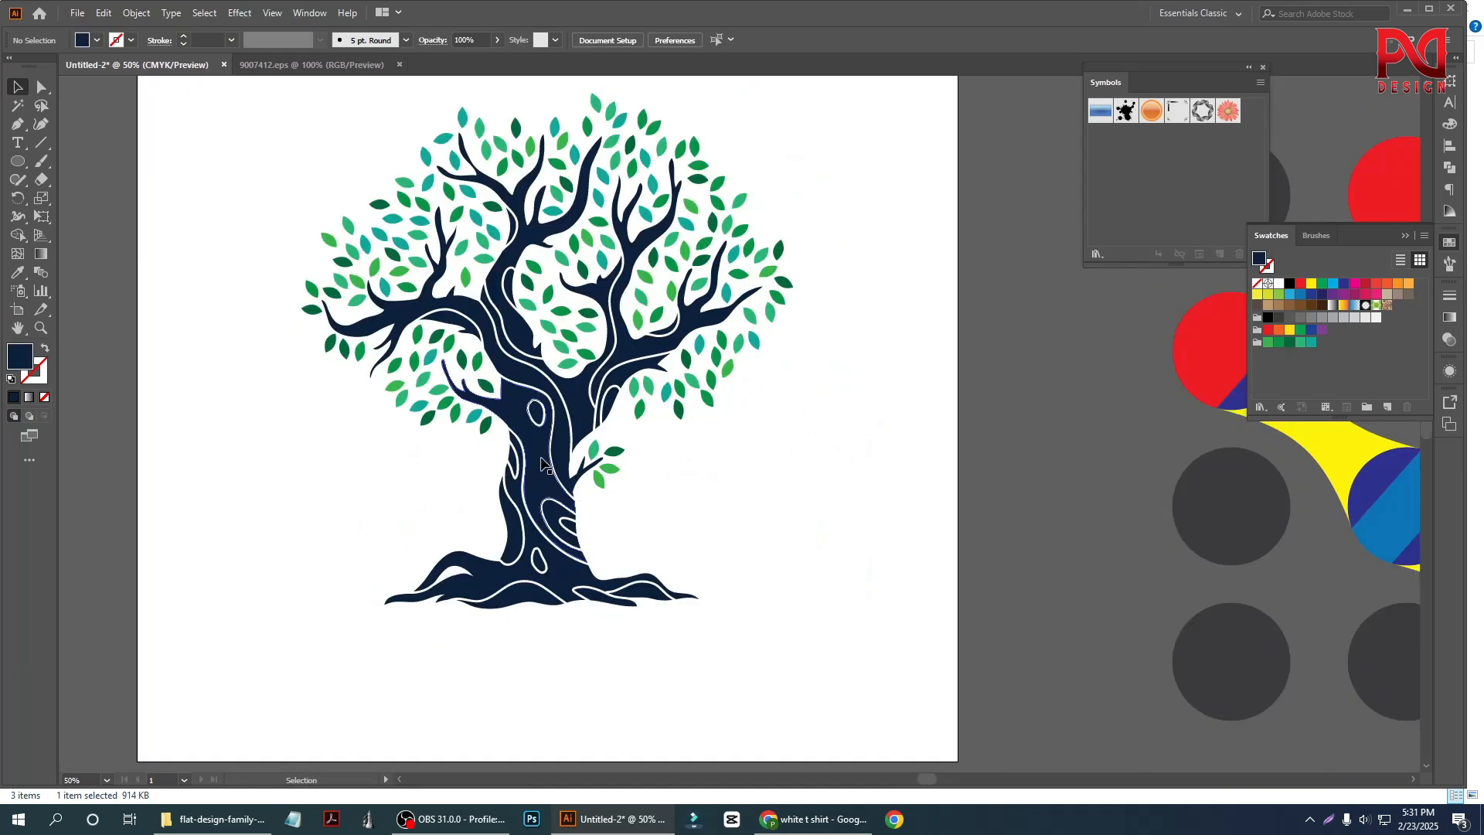
left_click(570, 504)
left_click(800, 515)
left_click(603, 513)
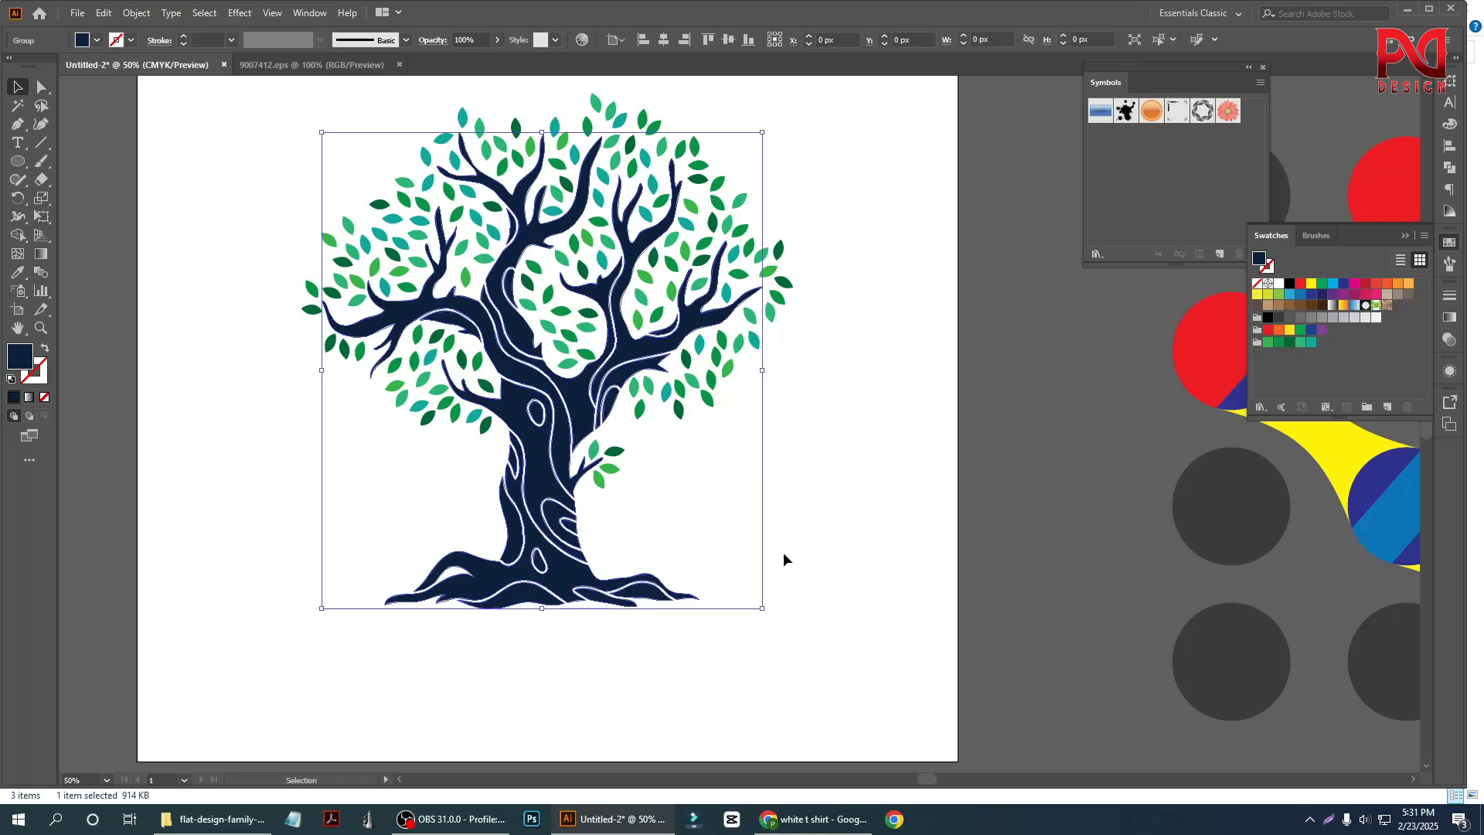
left_click(785, 560)
Create a colour group named "Body" from the row of brown swatches.
scroll(585, 545, "down", 1)
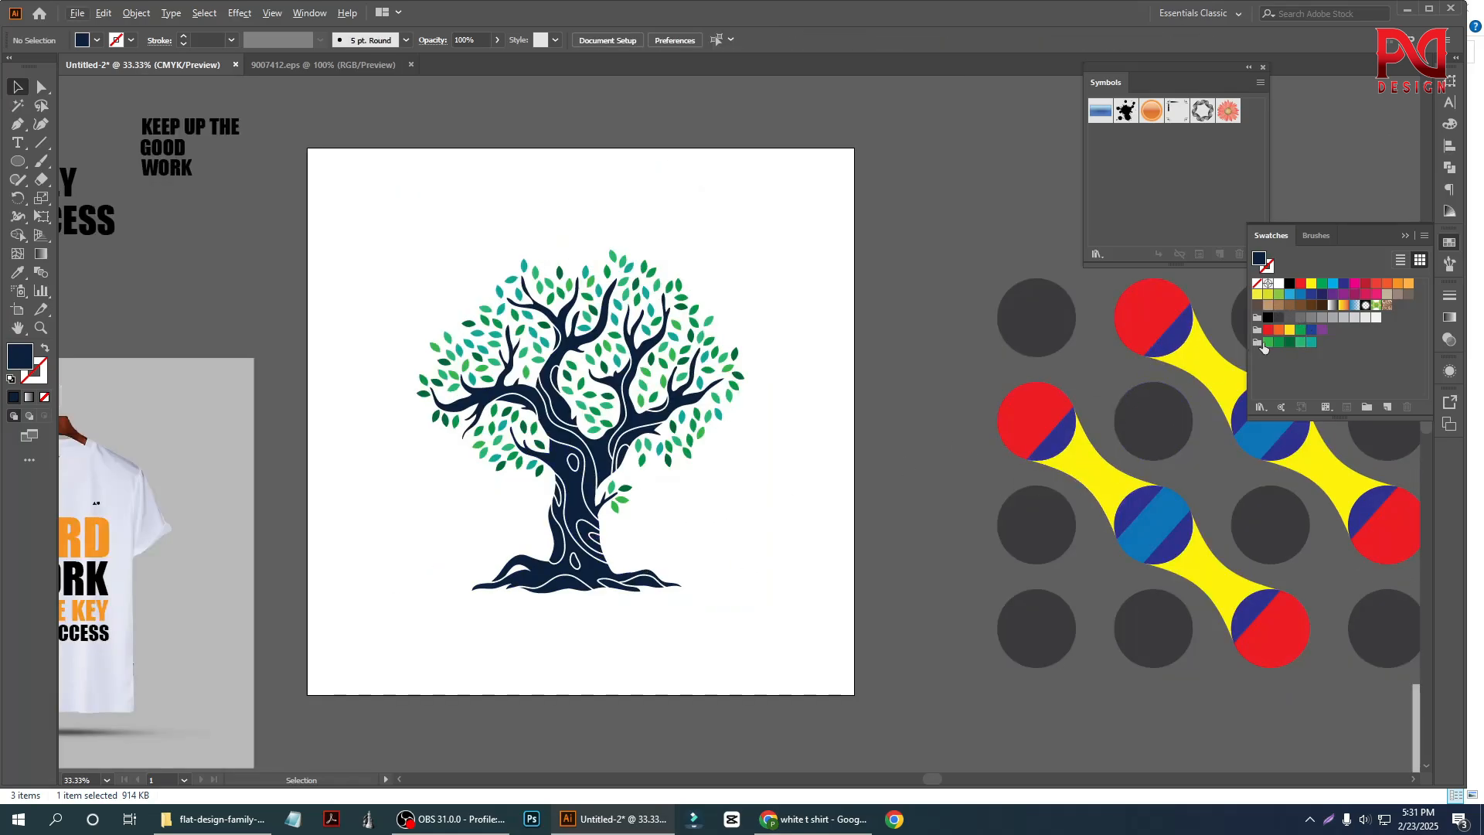
left_click(1260, 306)
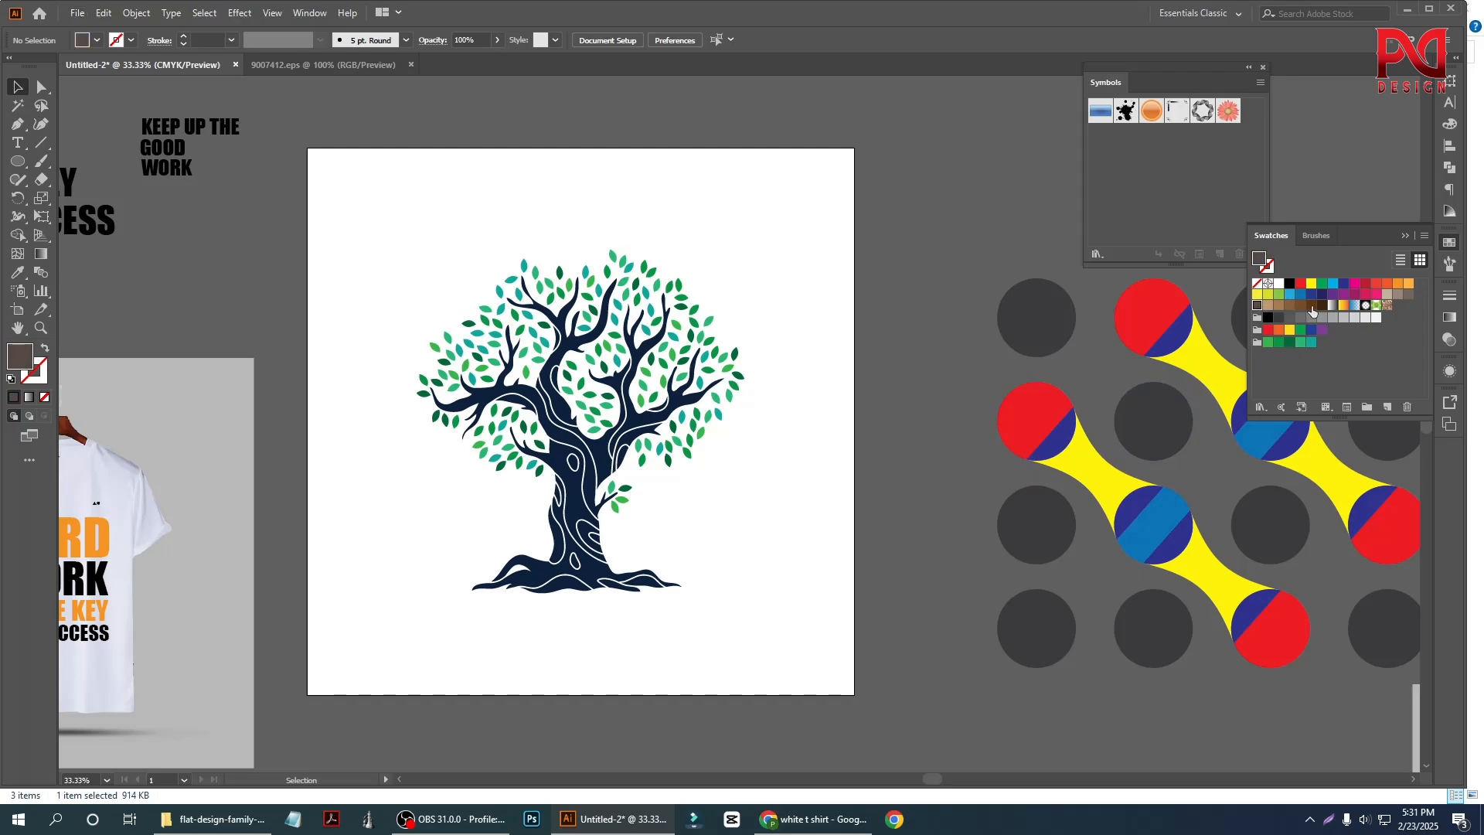
left_click(1368, 408)
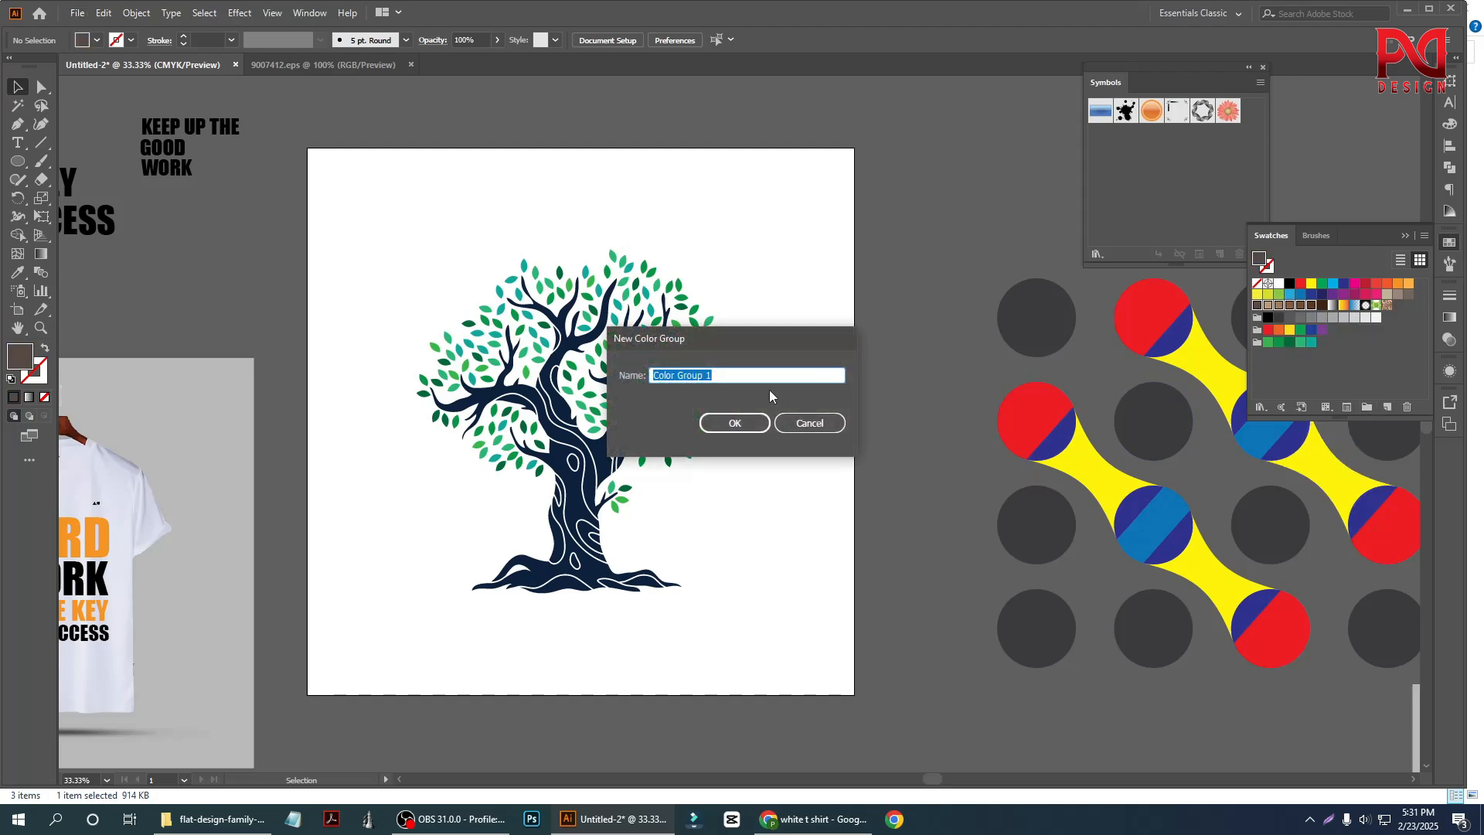
type("Body")
key("Return")
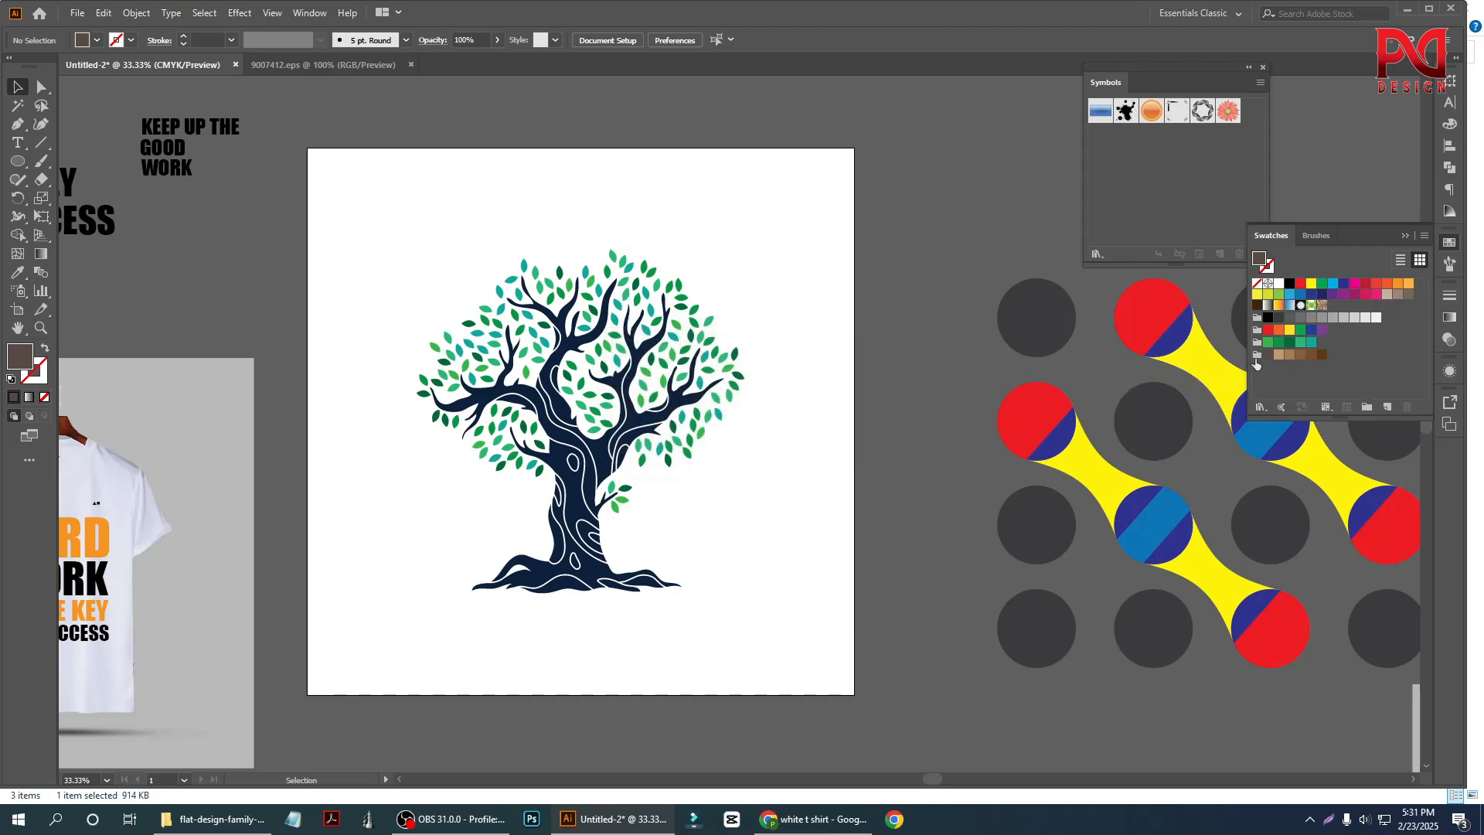
Recolour the tree's trunk group randomly from the Body swatch group using the RandomSwatchFillColor script, and deselect it.
left_click(590, 540)
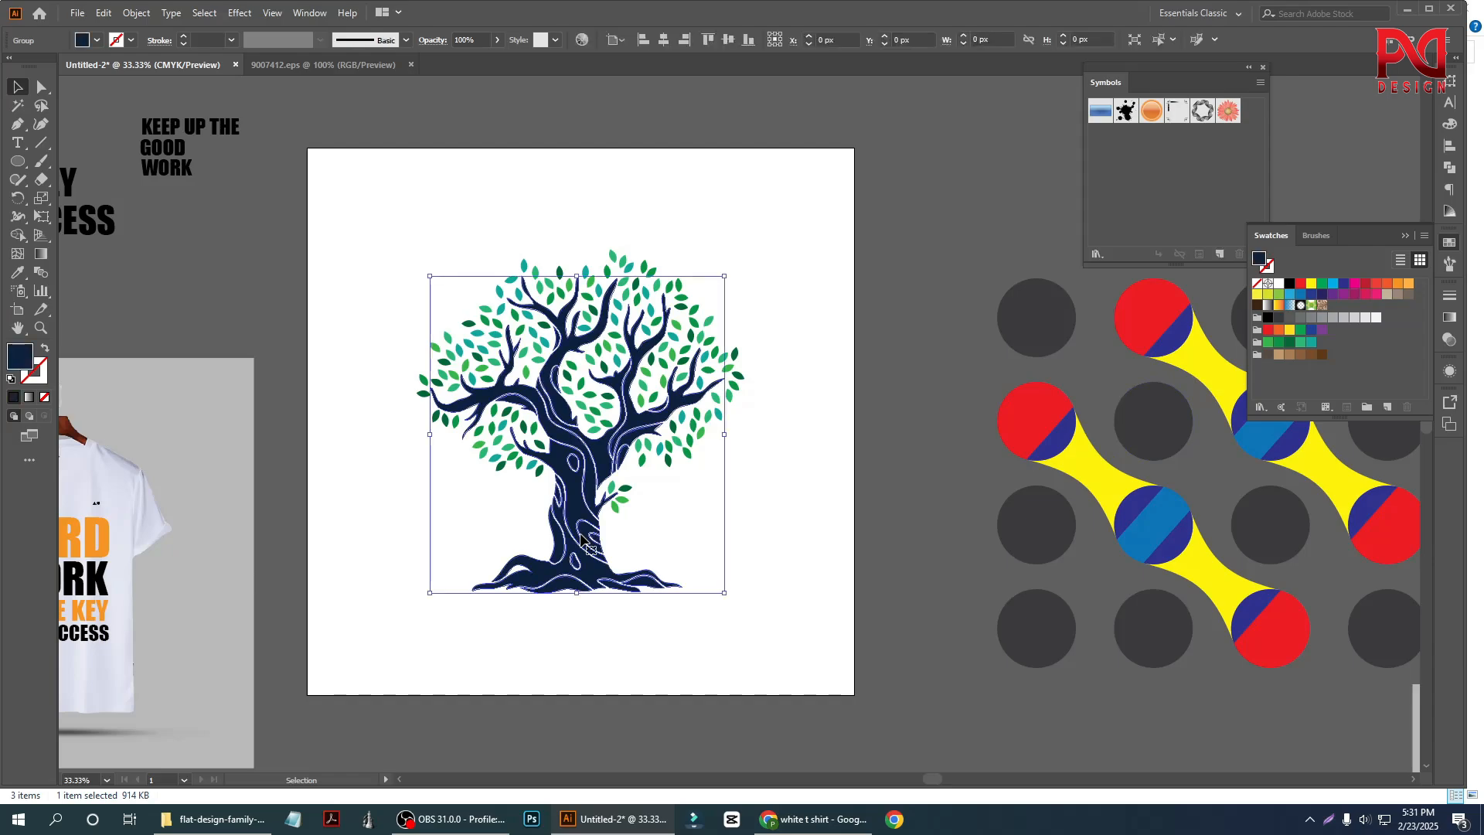
left_click(1257, 356)
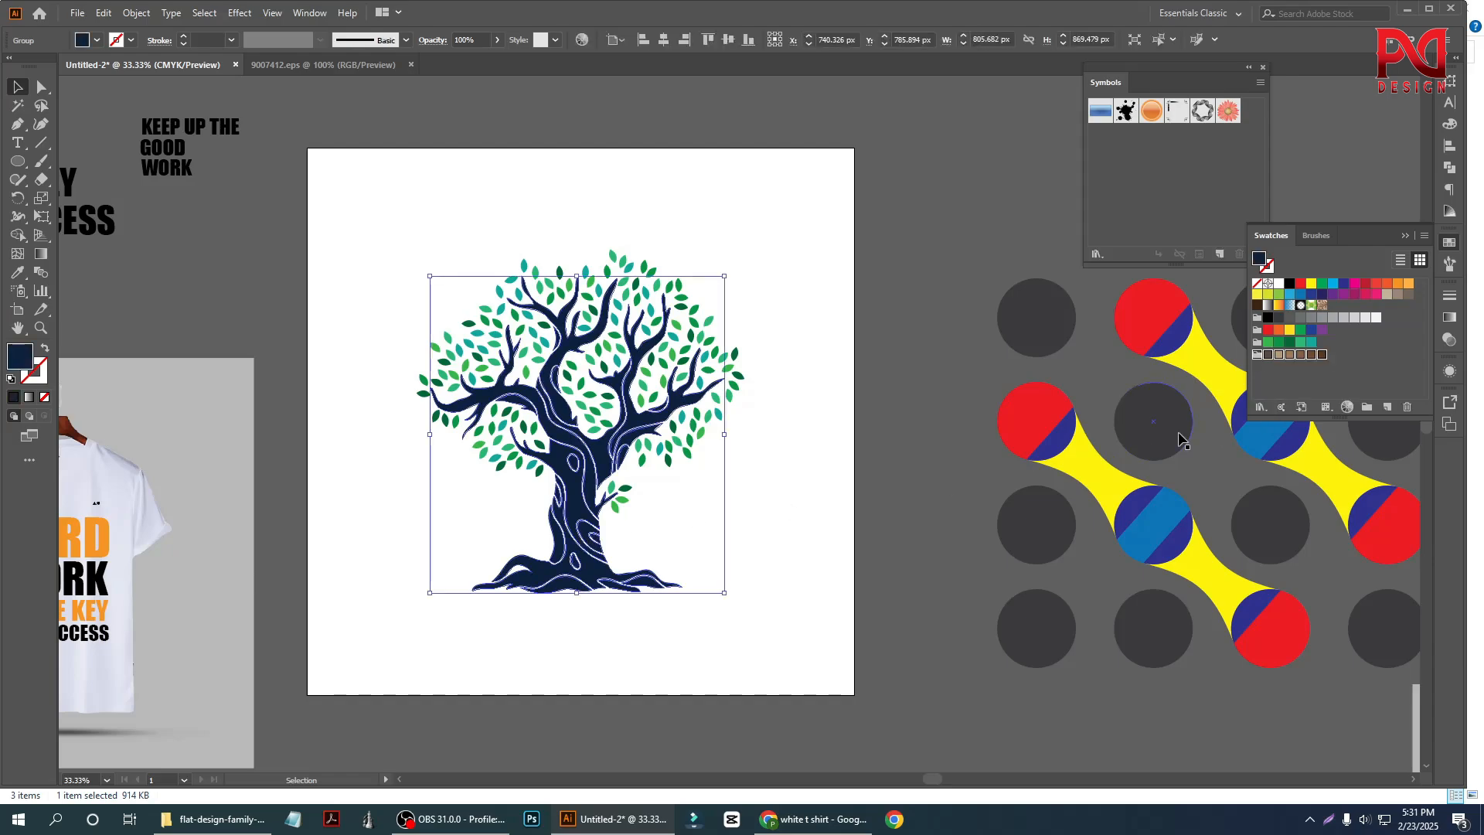
left_click(78, 14)
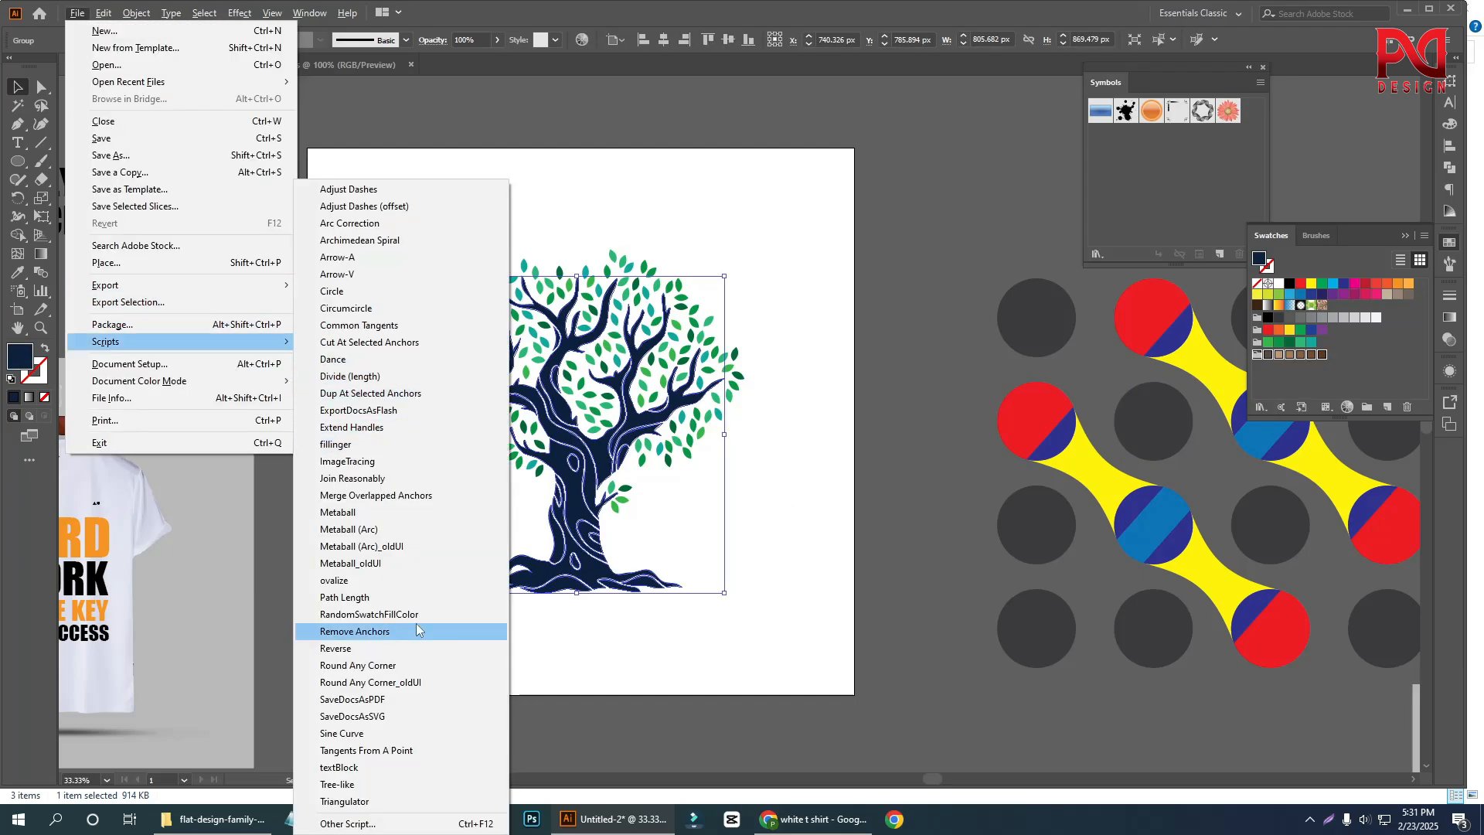
left_click(400, 615)
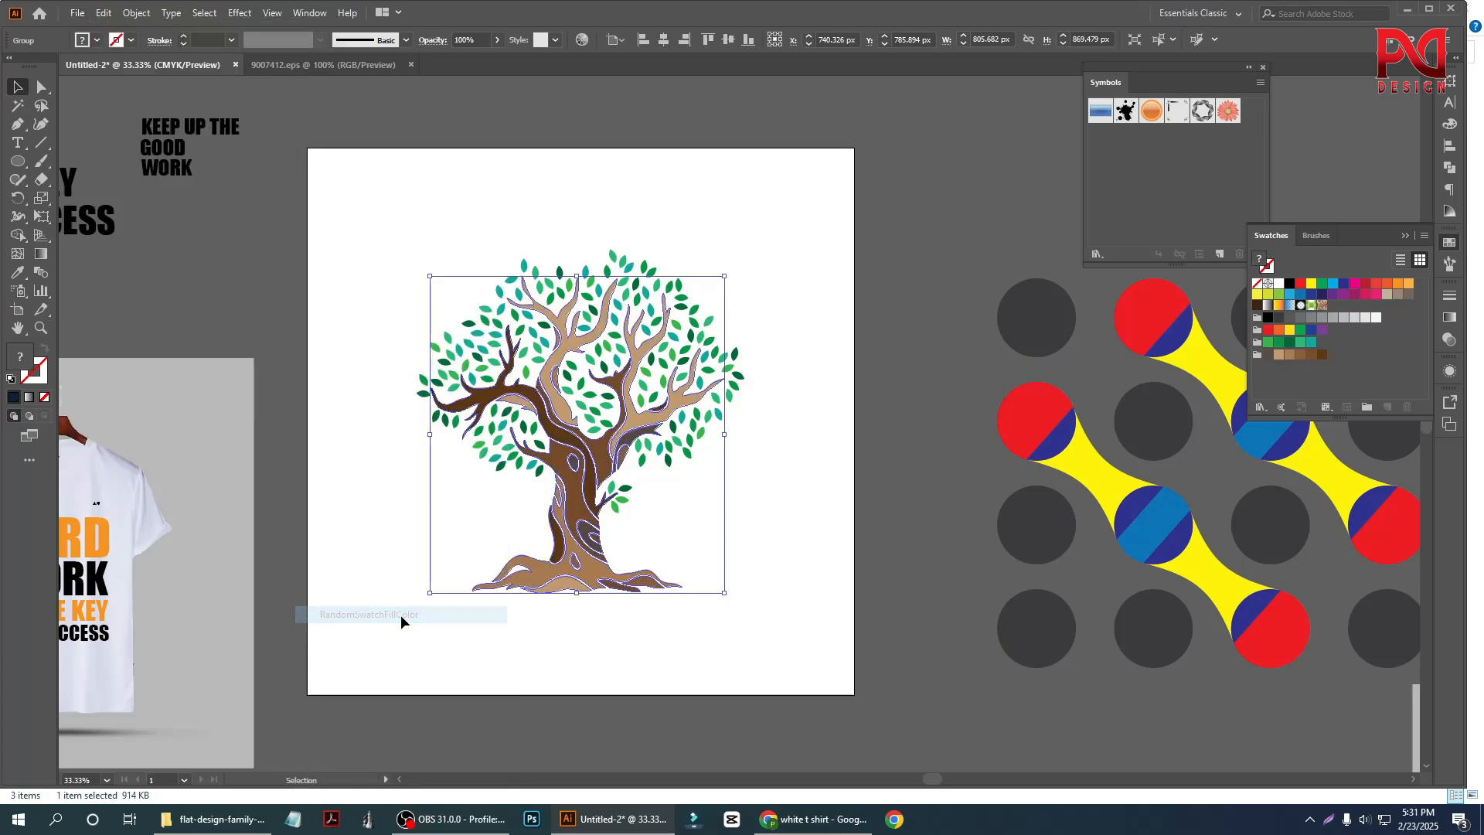
left_click(766, 486)
Examine the recoloured trunk and leaves up close and in the context of the whole layout.
scroll(781, 479, "down", 1)
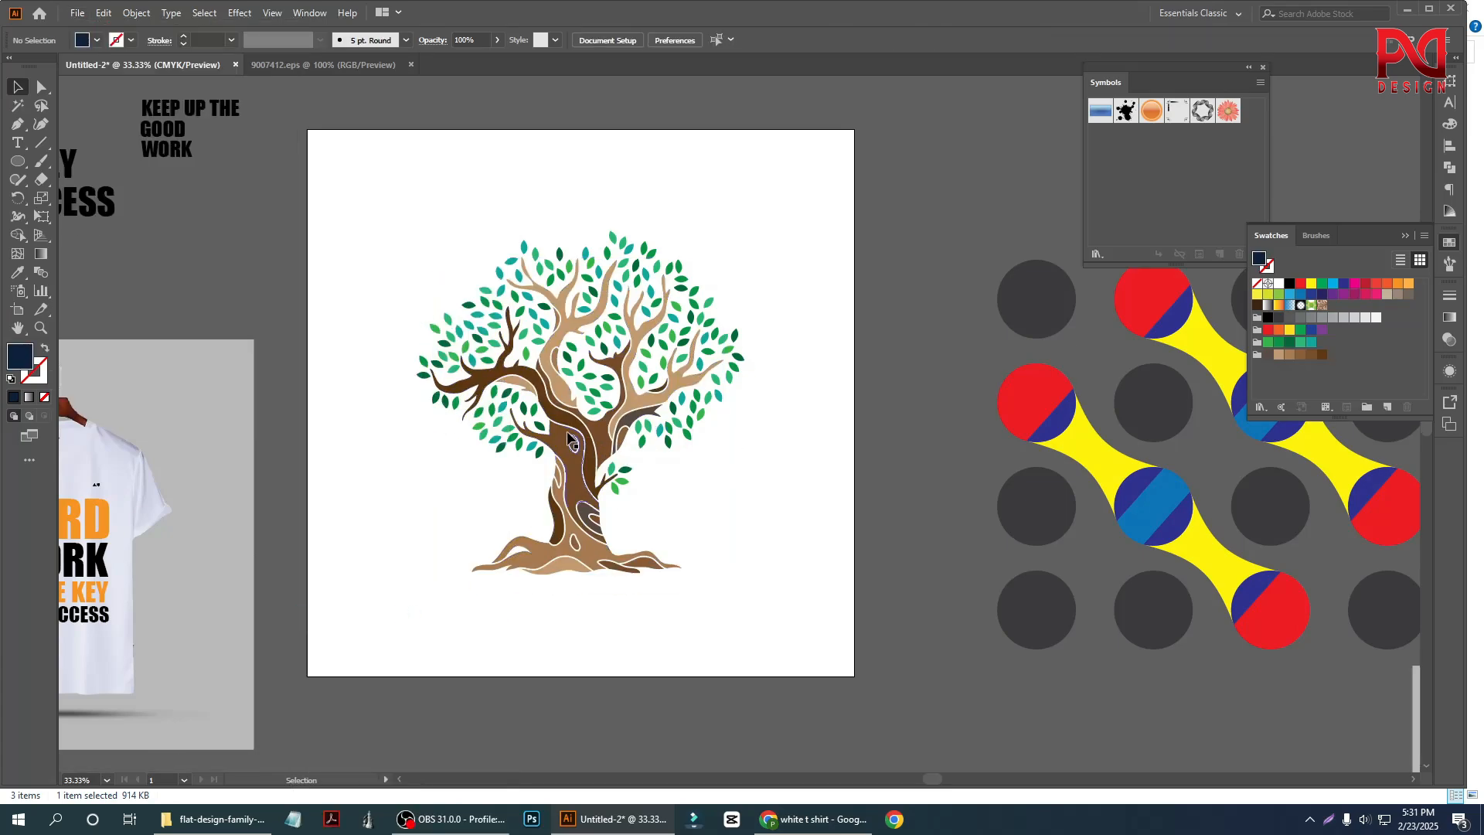
scroll(567, 434, "up", 1)
scroll(567, 531, "down", 1)
scroll(522, 520, "up", 2)
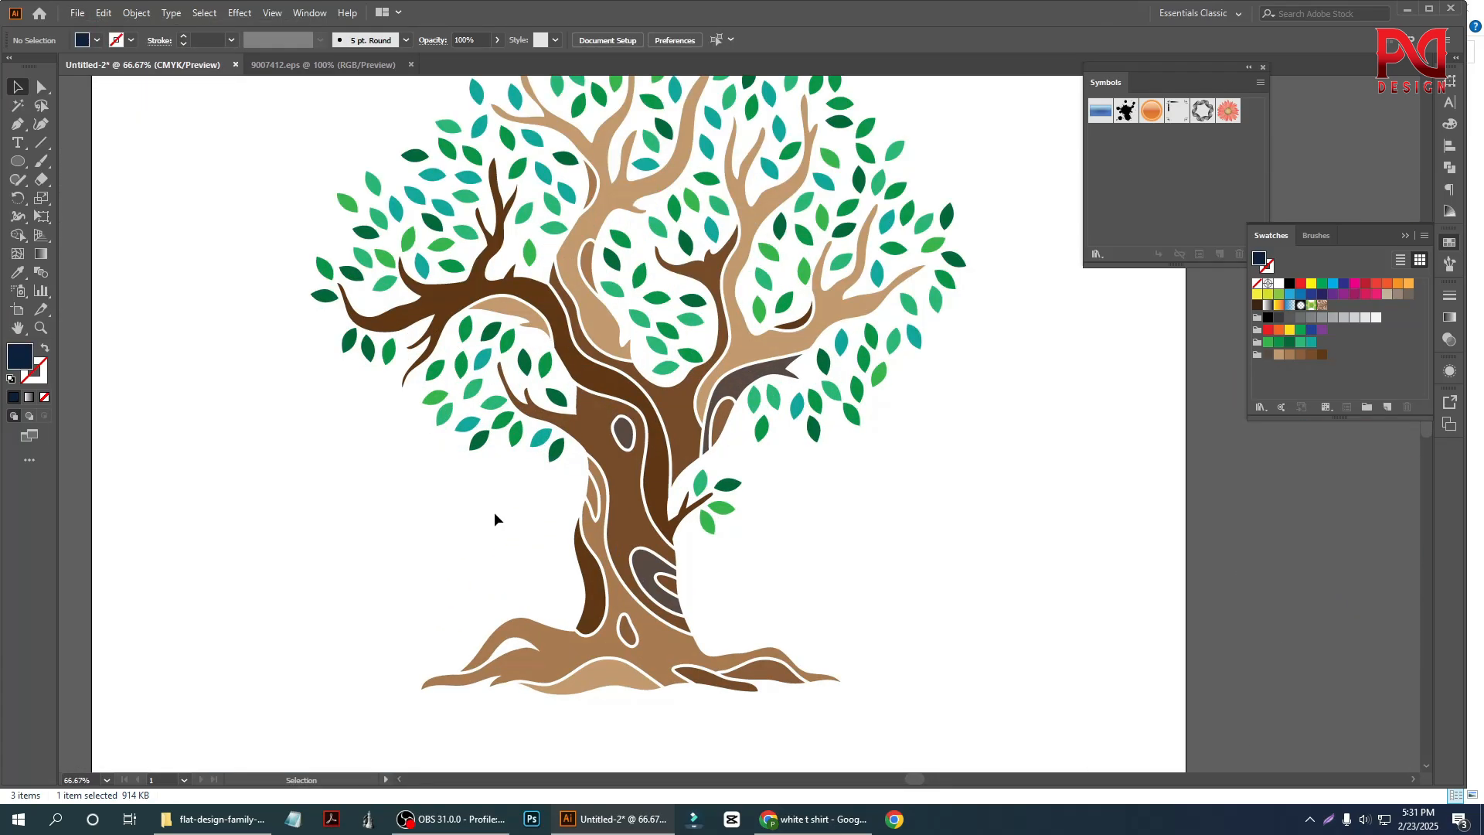
scroll(562, 579, "down", 3)
scroll(657, 492, "down", 1)
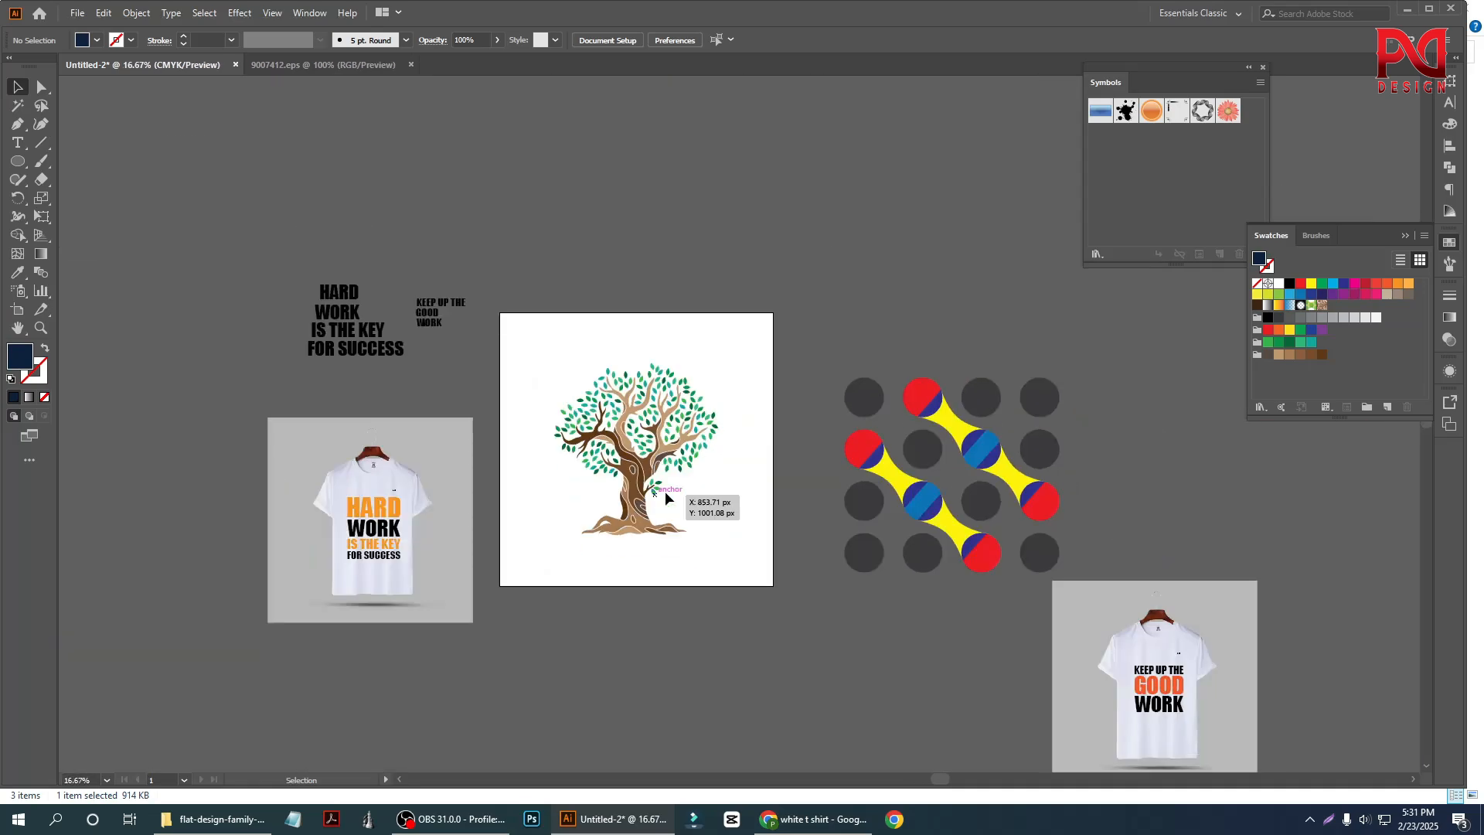
scroll(665, 491, "up", 1)
scroll(673, 490, "down", 1)
scroll(665, 490, "up", 1)
scroll(556, 492, "down", 1)
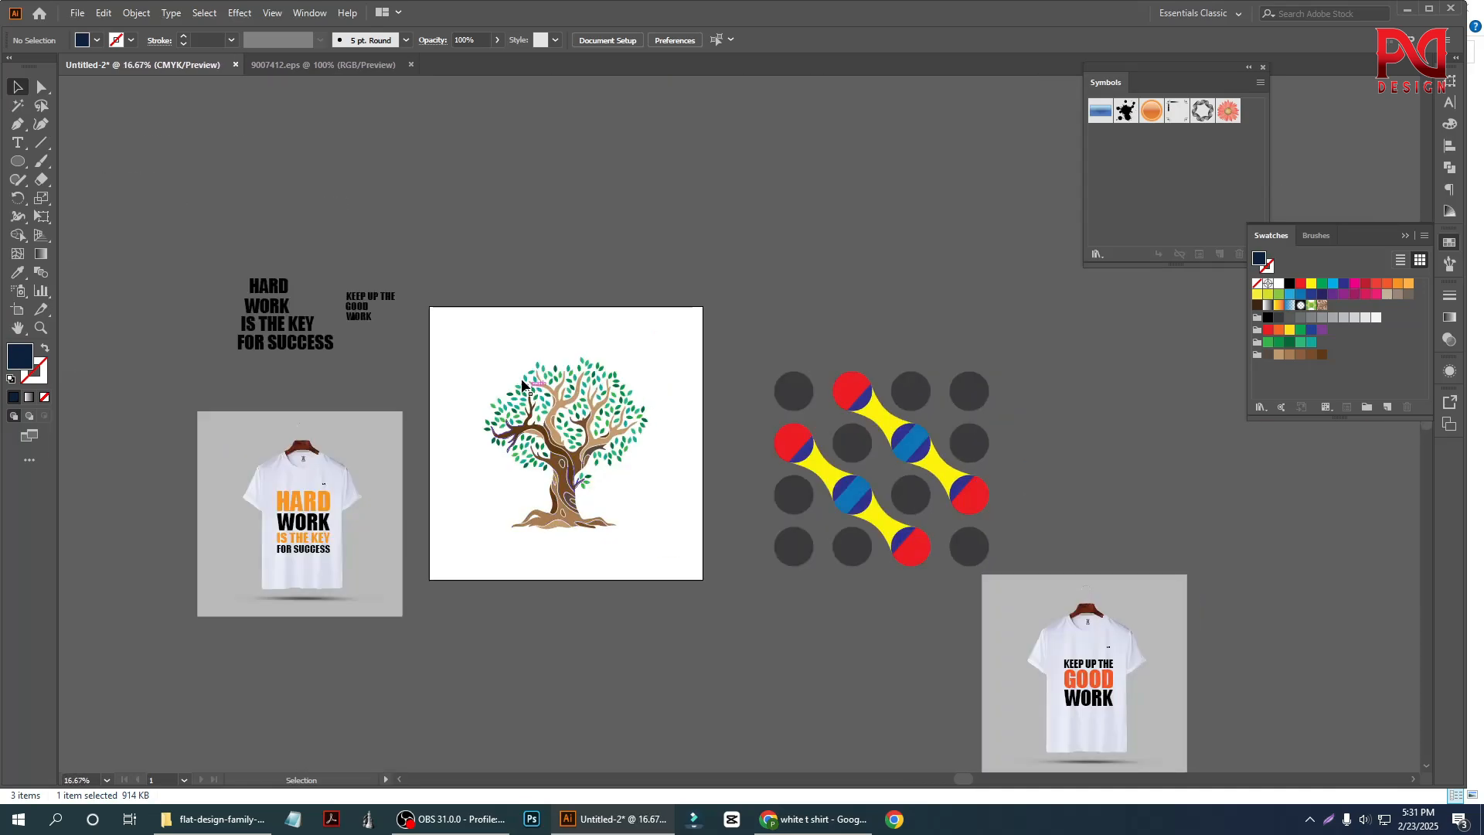
Move the whole tree illustration off the artboard to the empty area above the circle pattern.
left_click_drag(490, 338, 618, 549)
left_click_drag(618, 460, 898, 278)
left_click(677, 228)
Draw a dark navy triangle about 519 px wide and 449 px high on the empty artboard with the Polygon tool.
scroll(571, 421, "up", 1)
scroll(422, 464, "up", 1)
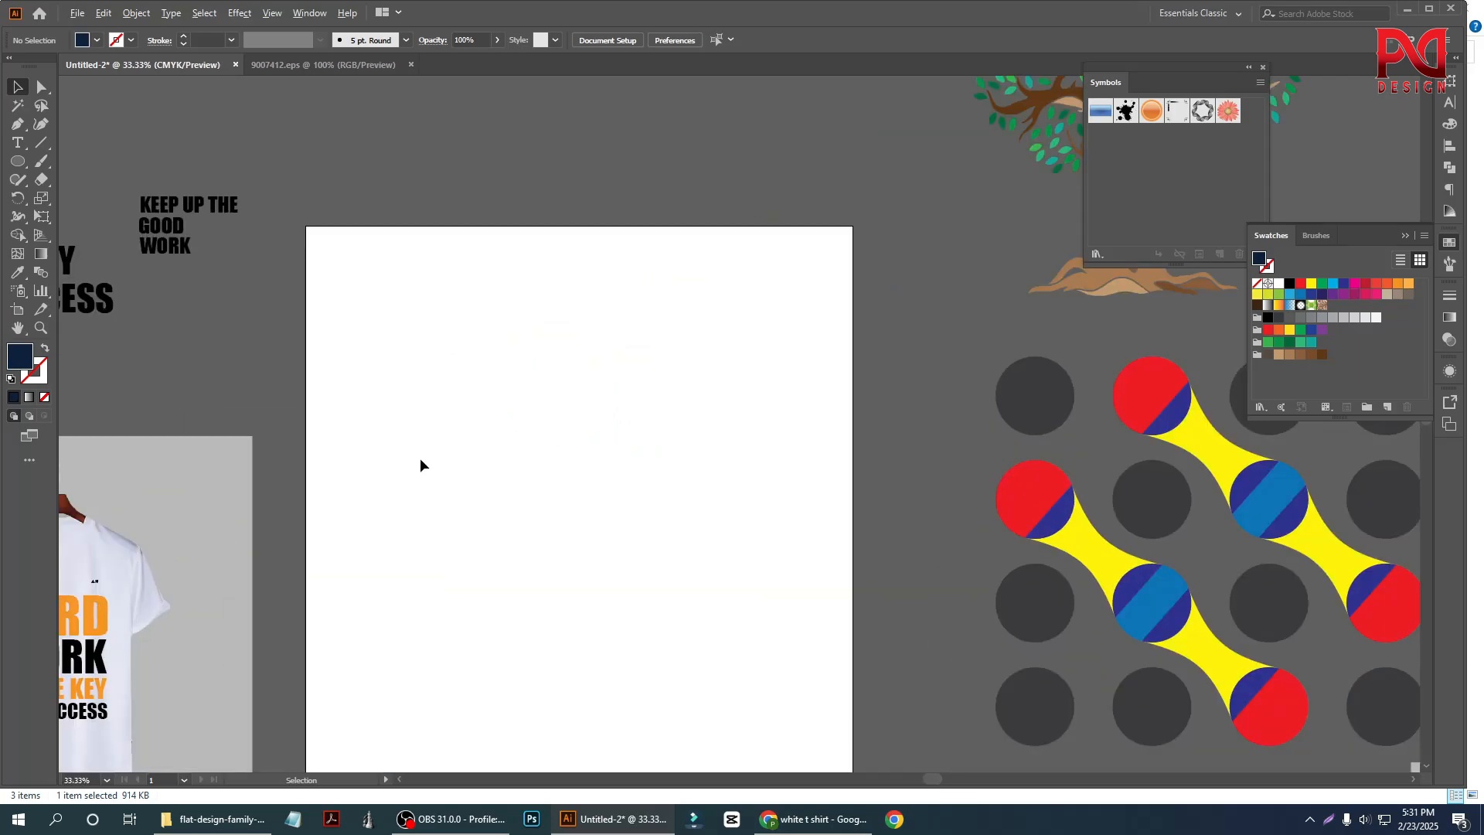
scroll(397, 461, "down", 1)
scroll(402, 457, "up", 2)
scroll(456, 459, "down", 1)
scroll(511, 455, "up", 1)
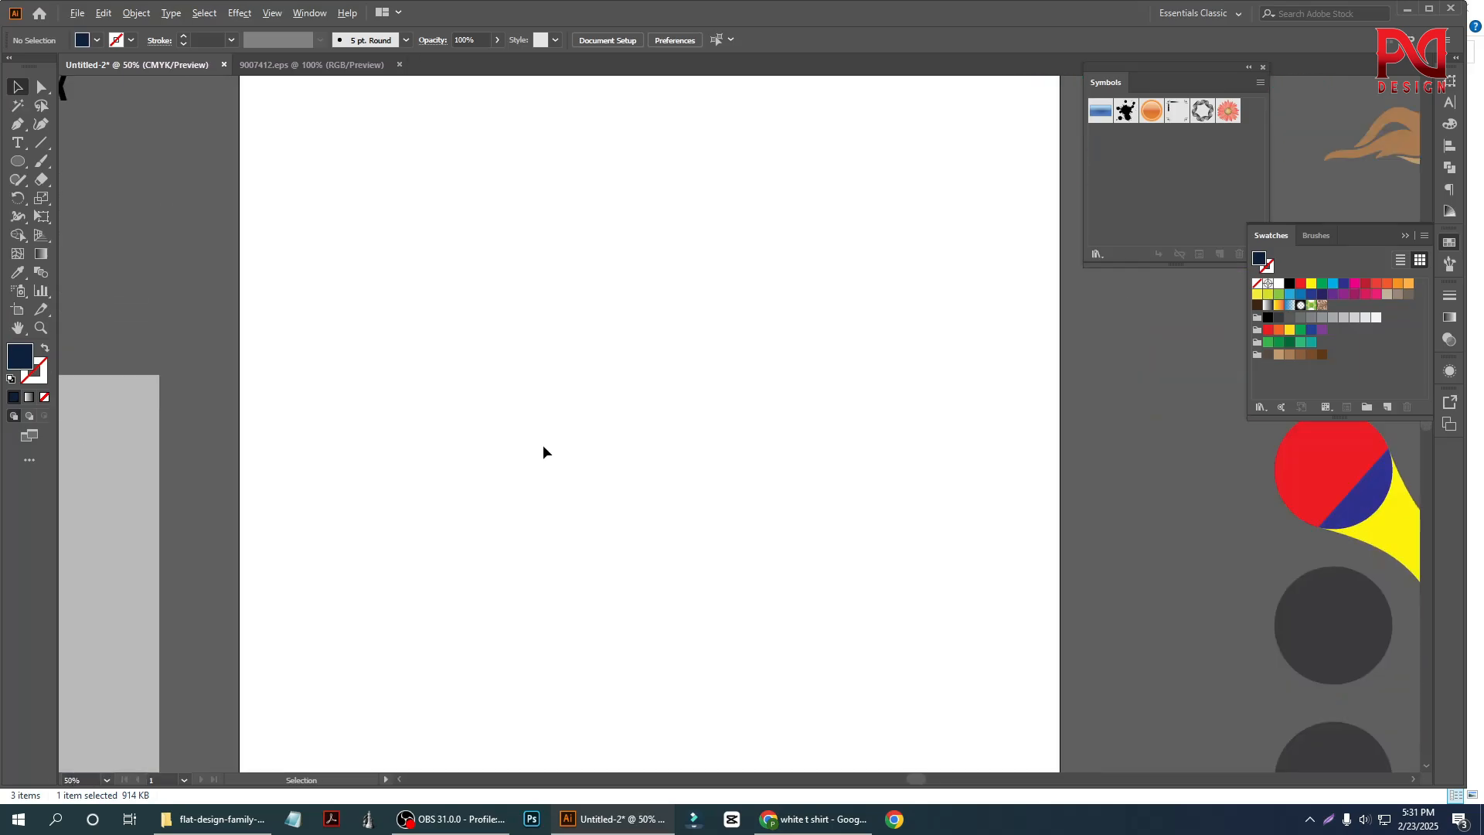
scroll(551, 450, "down", 1)
left_click_drag(18, 161, 86, 218)
left_click_drag(572, 396, 623, 494)
key("Down")
key("Down")
key("Down")
key("v")
left_click(670, 405)
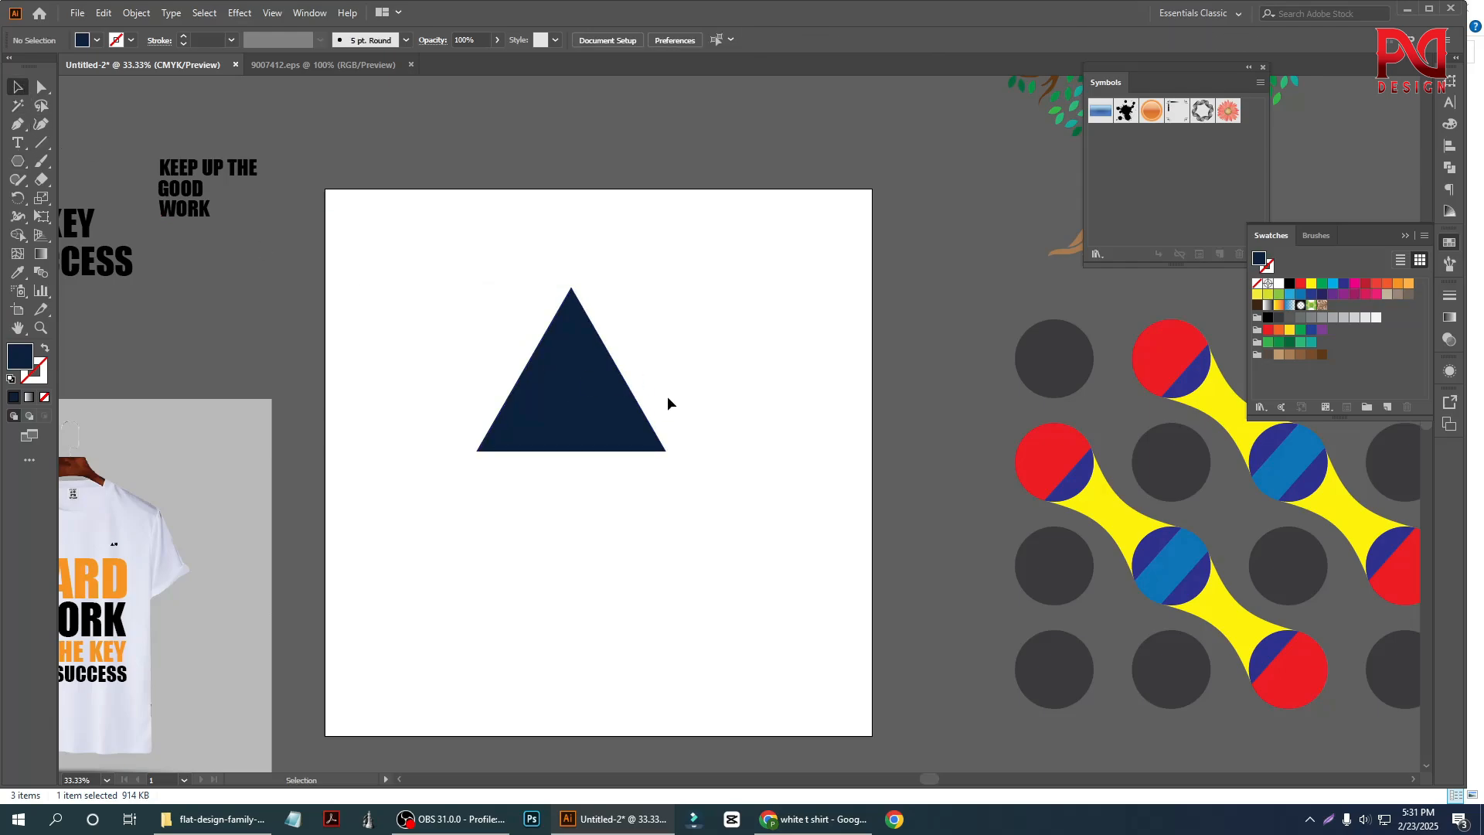
Scale the triangle down to about 53 px wide and 46 px high and place it in the artboard's upper-left area.
left_click_drag(589, 382, 523, 380)
key("ctrl+plus")
key("ctrl+plus")
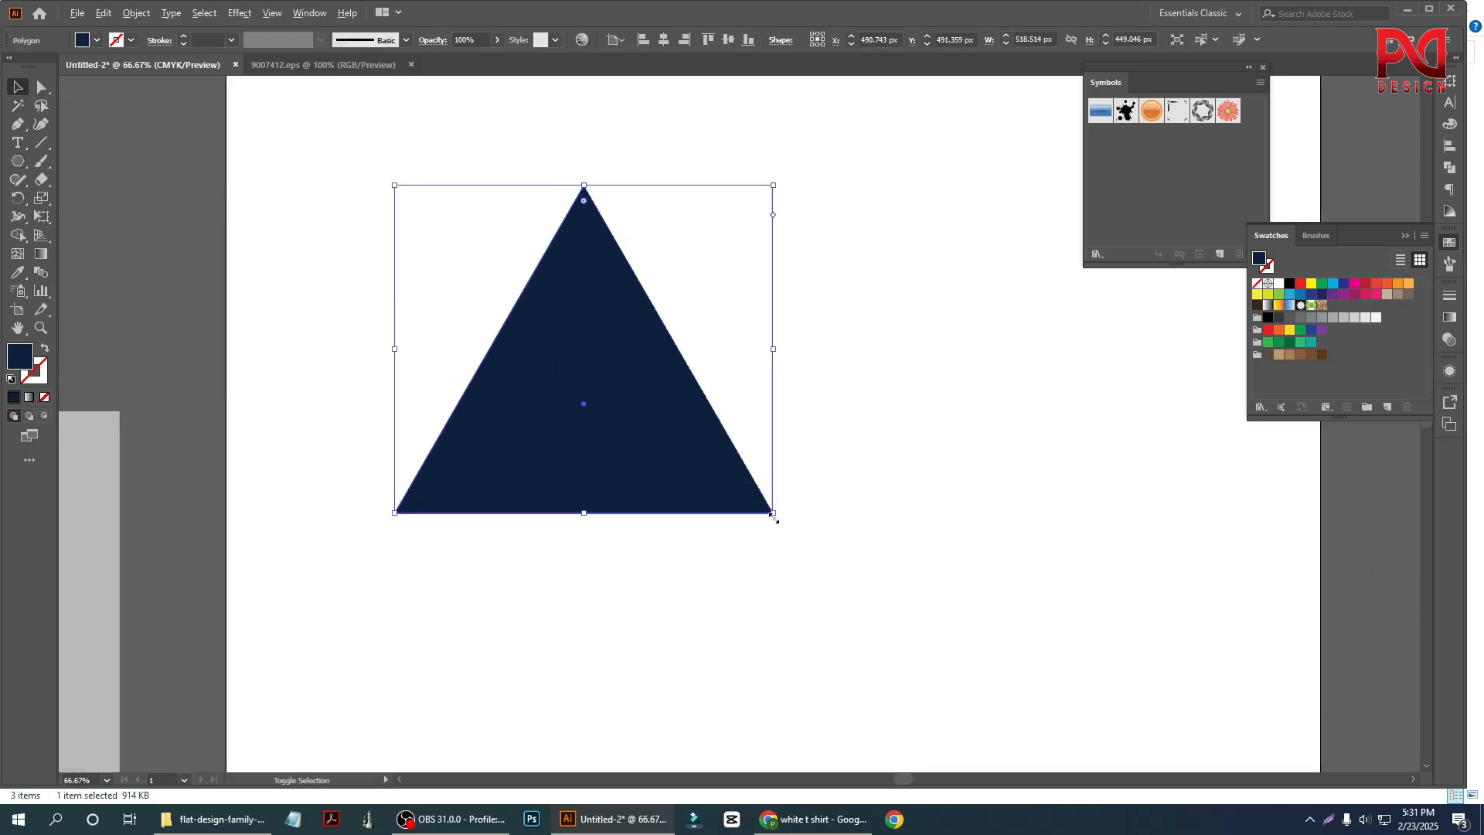
left_click_drag(774, 517, 404, 261)
left_click(634, 422)
left_click(377, 307)
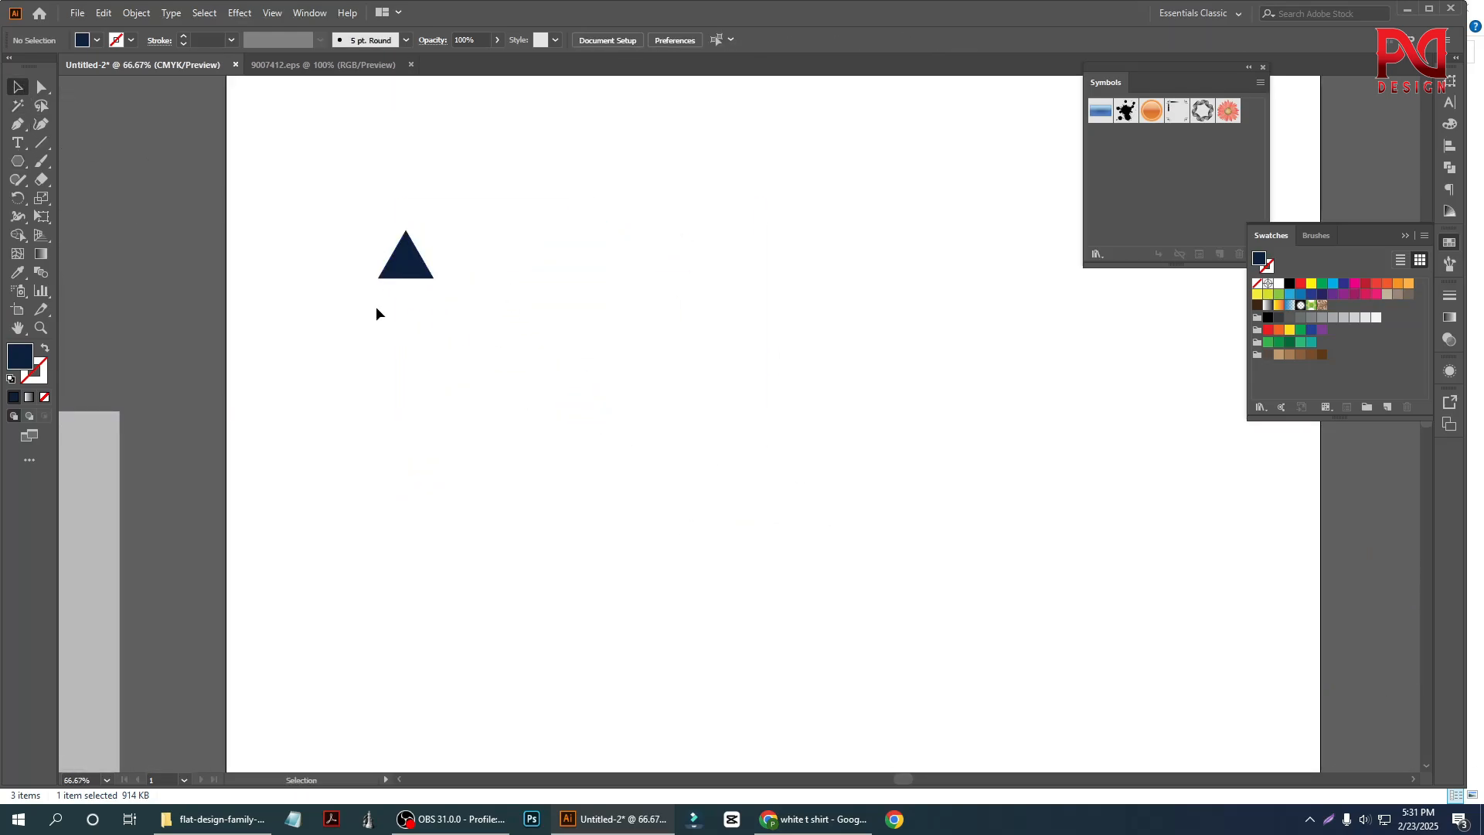
scroll(377, 308, "up", 1)
scroll(450, 437, "up", 4)
left_click_drag(443, 423, 422, 297)
Reflect a copy of the small triangle across the horizontal axis and place it just below the original with a narrow gap.
right_click(390, 281)
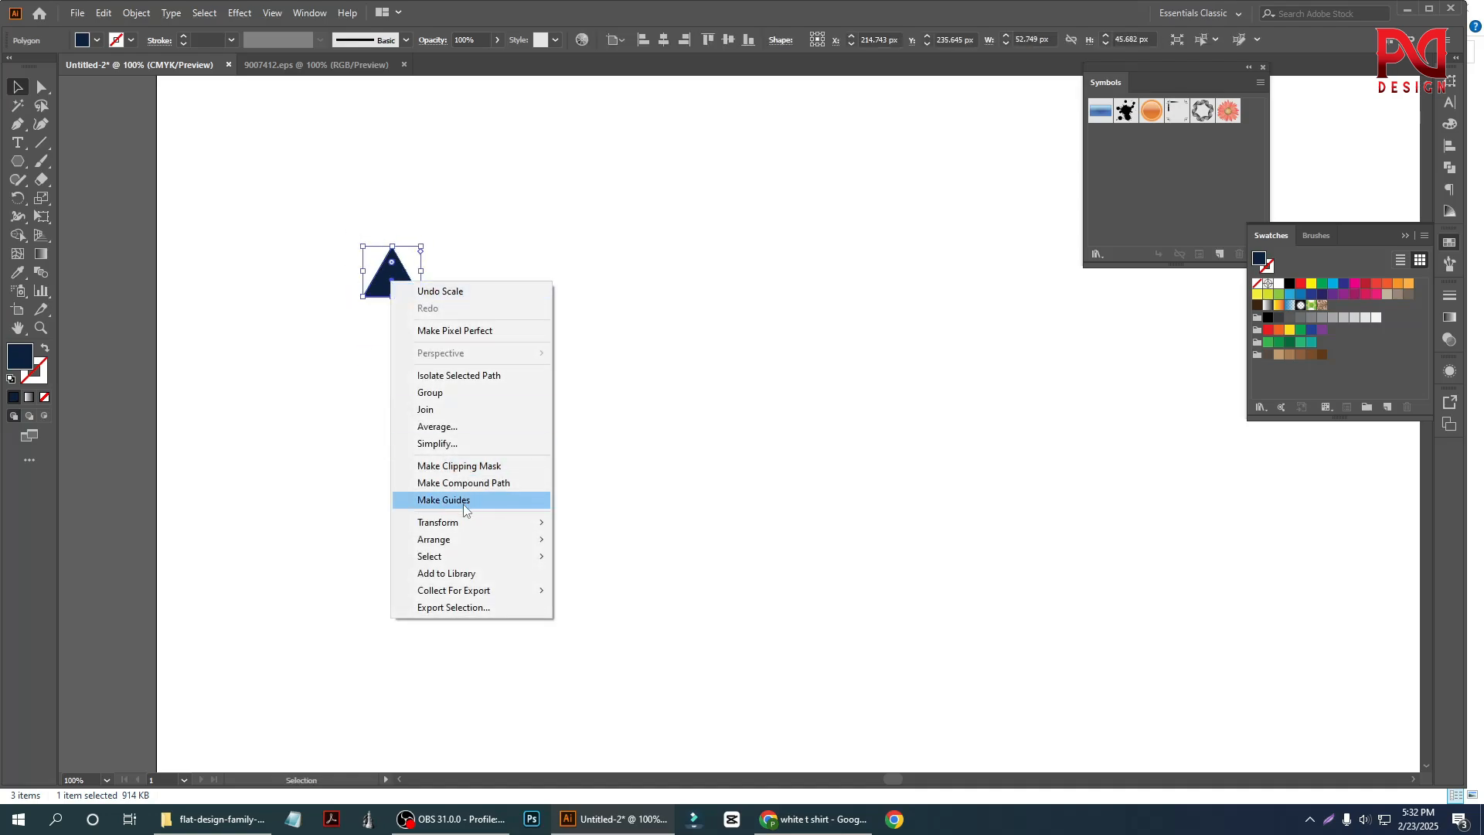
mouse_move(464, 522)
left_click(610, 574)
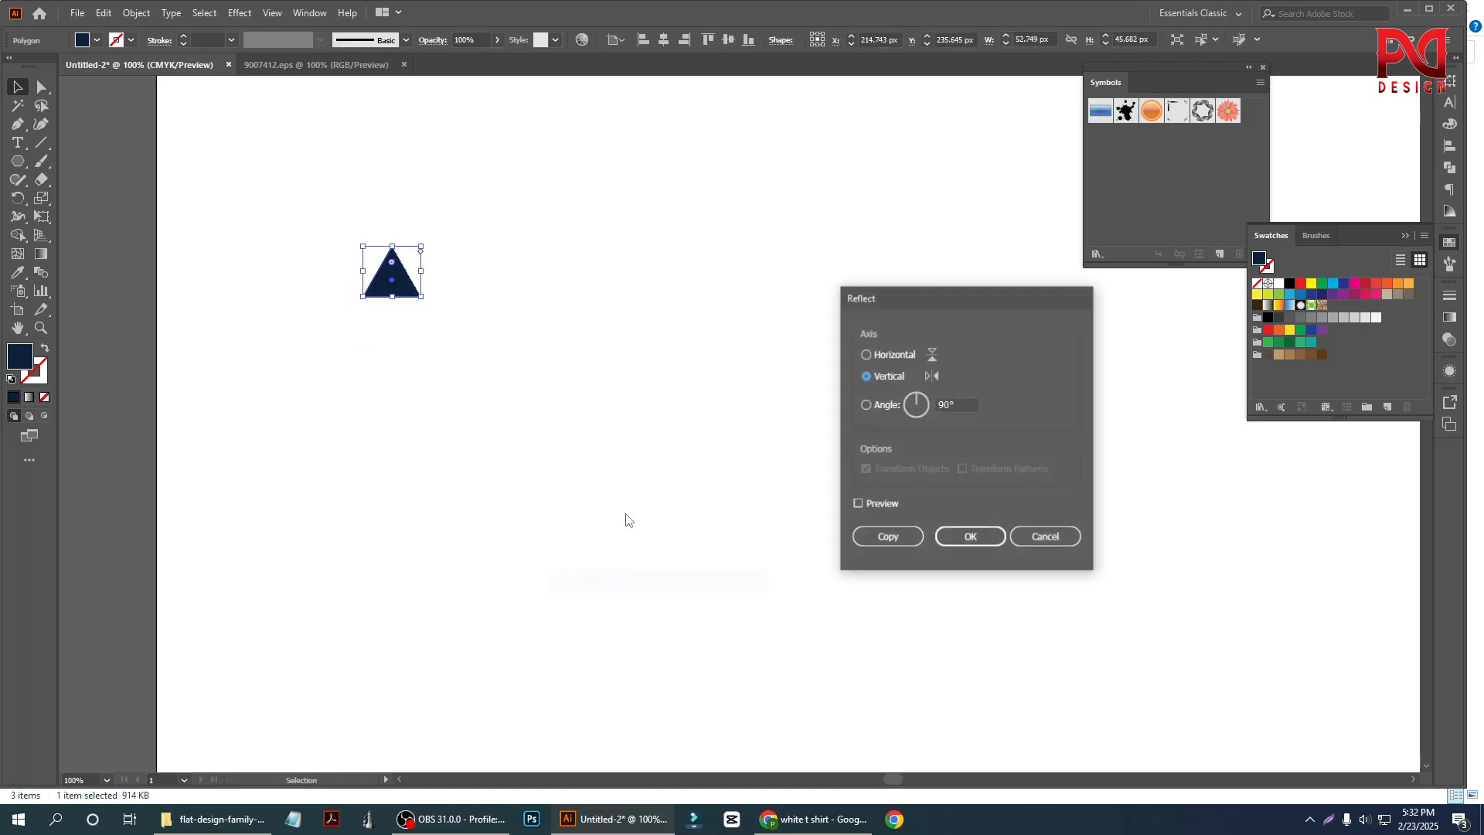
left_click(888, 536)
left_click(543, 350)
scroll(401, 303, "up", 1)
left_click_drag(389, 266, 393, 343)
key("ctrl+shift+a")
left_click(487, 359)
scroll(357, 372, "down", 1)
Group the two mirrored triangles and move the pair into the artboard's upper-left corner.
left_click_drag(312, 255, 425, 405)
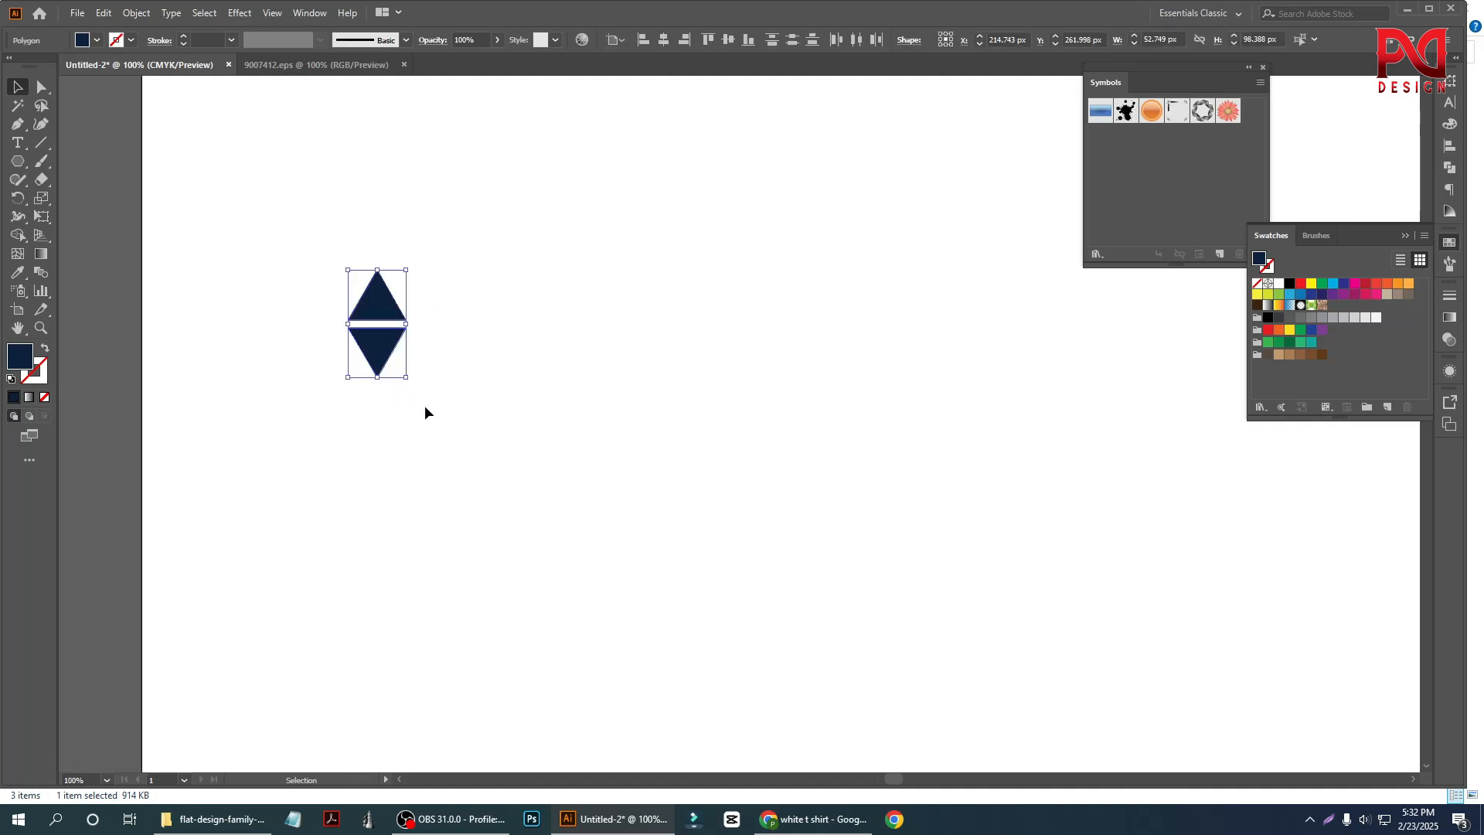
right_click(324, 289)
left_click(392, 388)
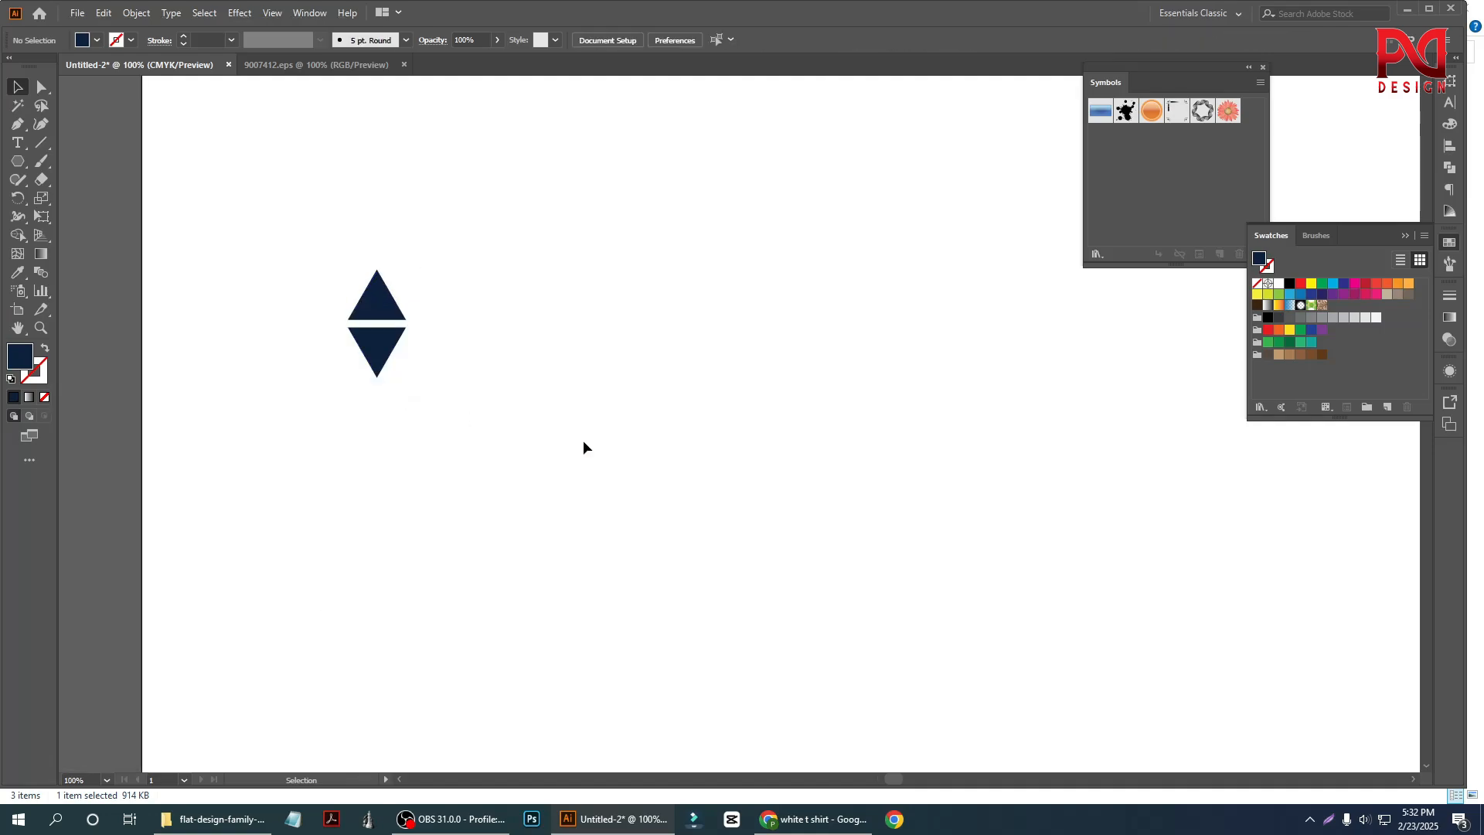
scroll(401, 424, "down", 2)
scroll(411, 397, "up", 2)
left_click_drag(379, 310, 253, 128)
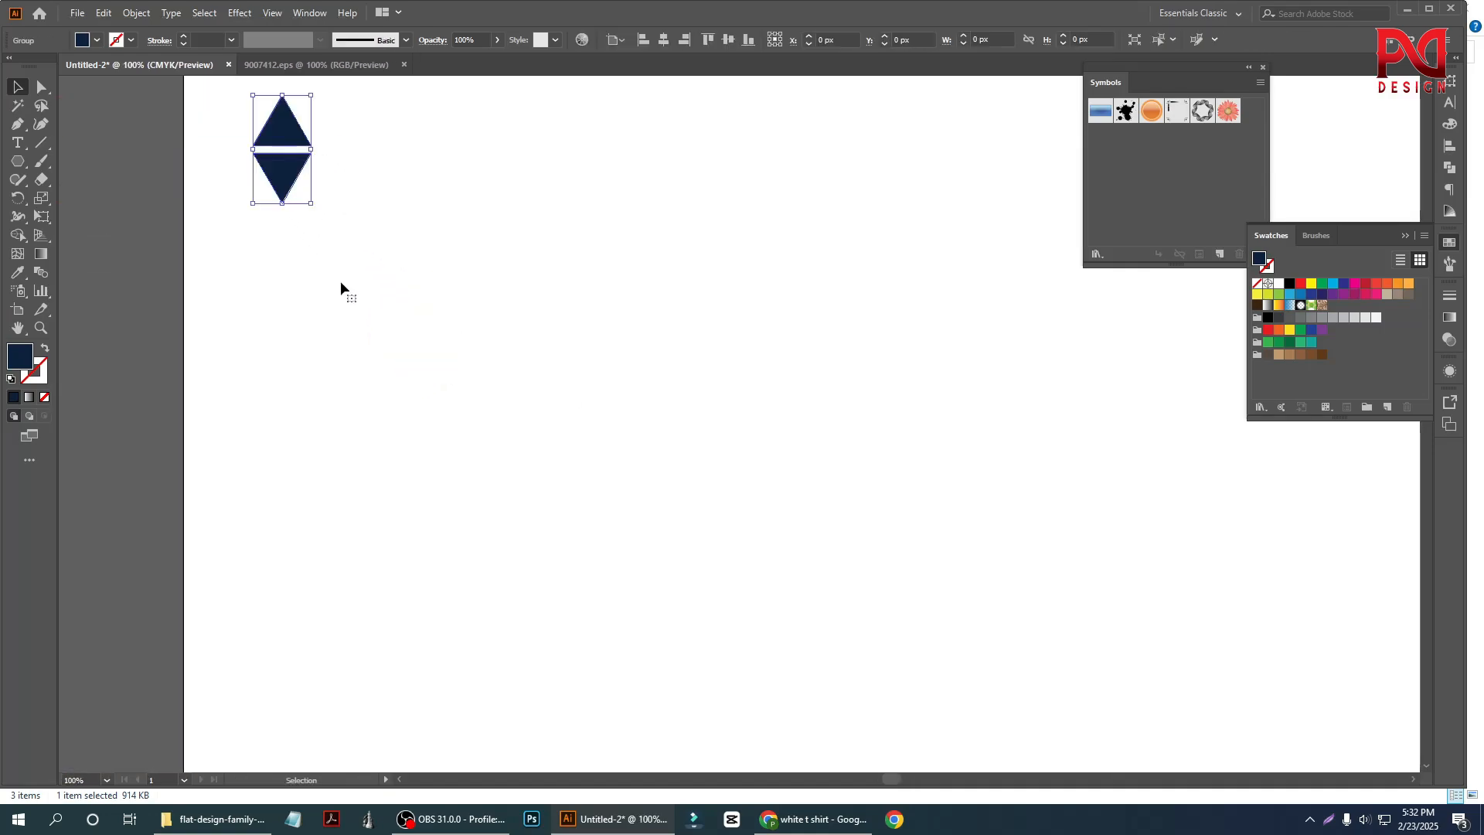
Try to place a copy of the triangle pair directly below the original, and undo it.
scroll(351, 332, "down", 1)
scroll(356, 348, "up", 5)
scroll(305, 334, "up", 1)
left_click_drag(319, 341, 322, 435)
scroll(363, 383, "down", 2)
left_click(426, 419)
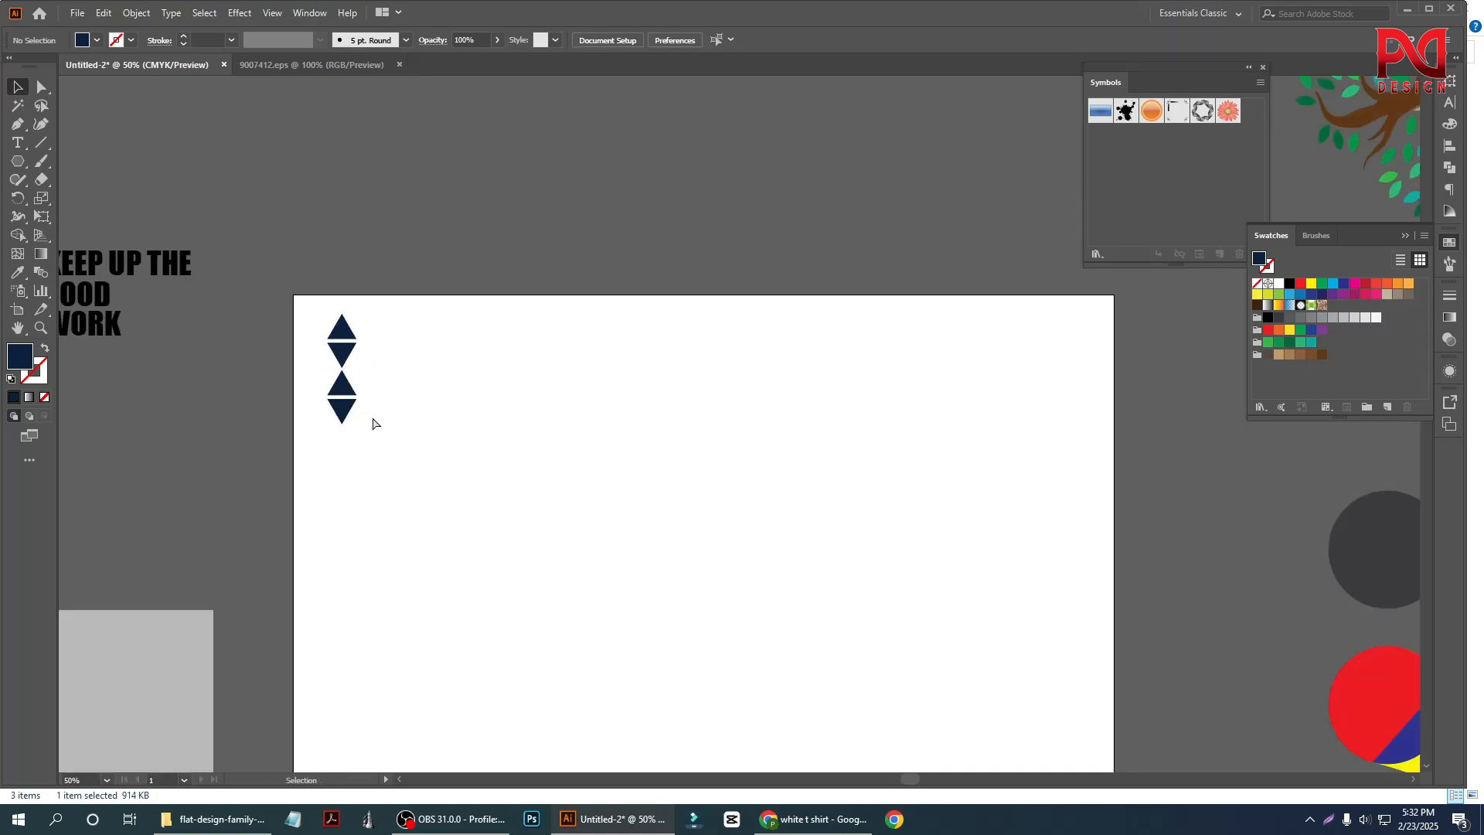
key("ctrl+z")
key("ctrl+z")
Duplicate the triangle pair straight down and repeat the copy to build a column of 13 pairs along the artboard's height.
scroll(348, 378, "up", 2)
left_click_drag(340, 348, 342, 438)
scroll(346, 392, "down", 4)
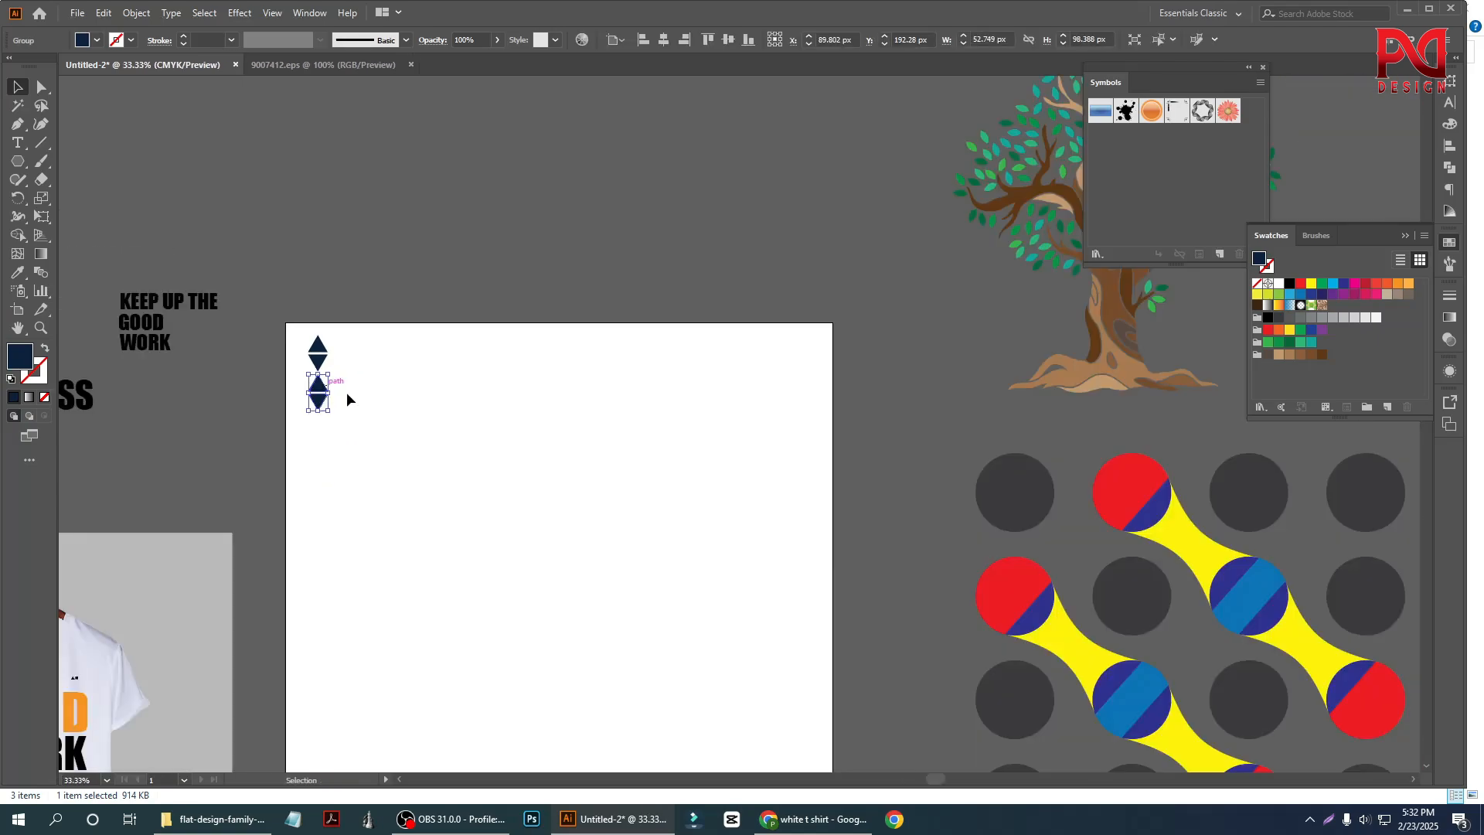
key("ctrl+d")
key("ctrl+d")
key("ctrl+d")
key("ctrl+d")
key("ctrl+d")
key("ctrl+d")
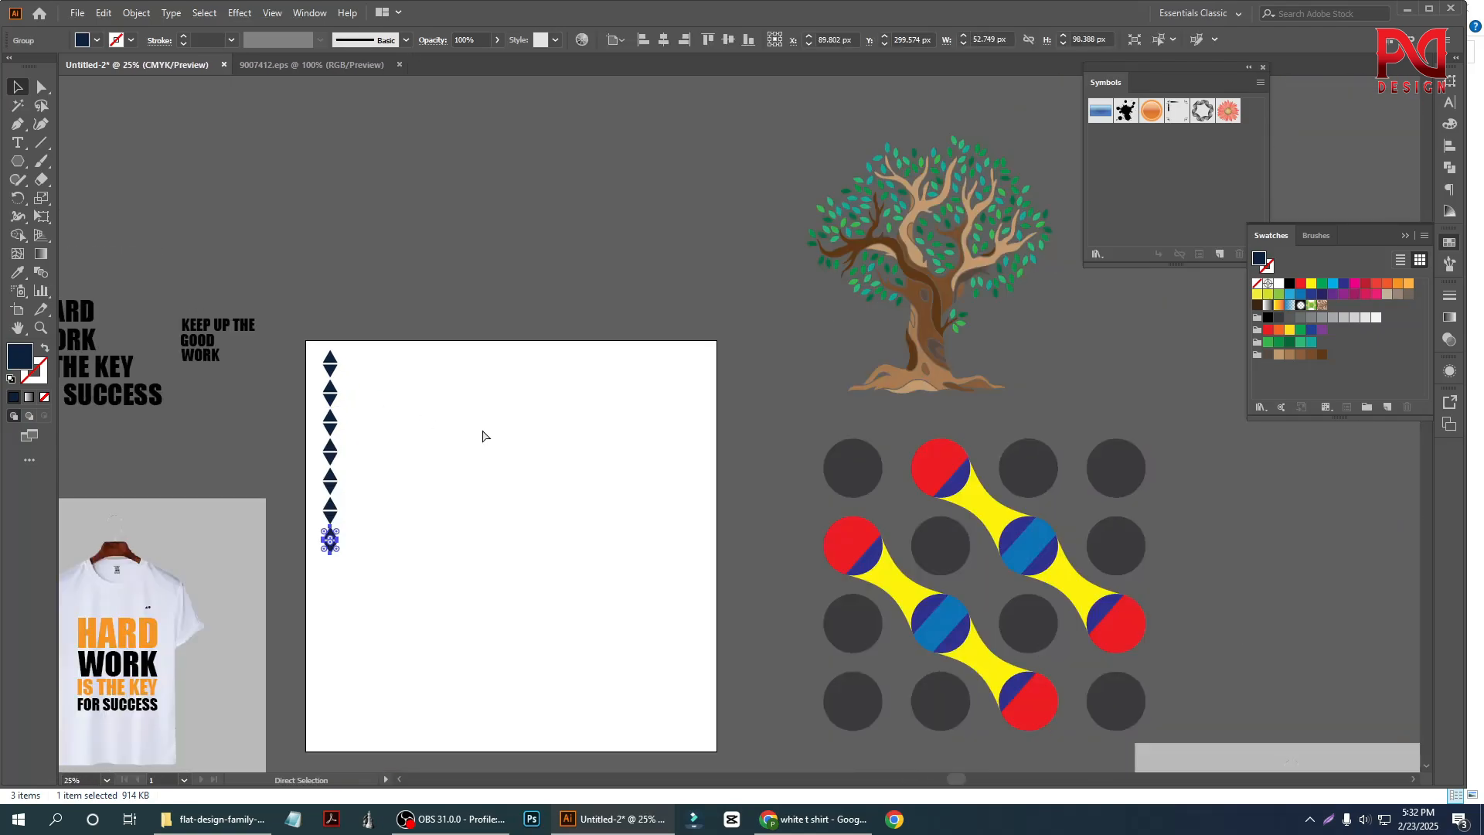
key("ctrl+d")
key("ctrl+d")
key("ctrl+d")
key("ctrl+d")
key("ctrl+d")
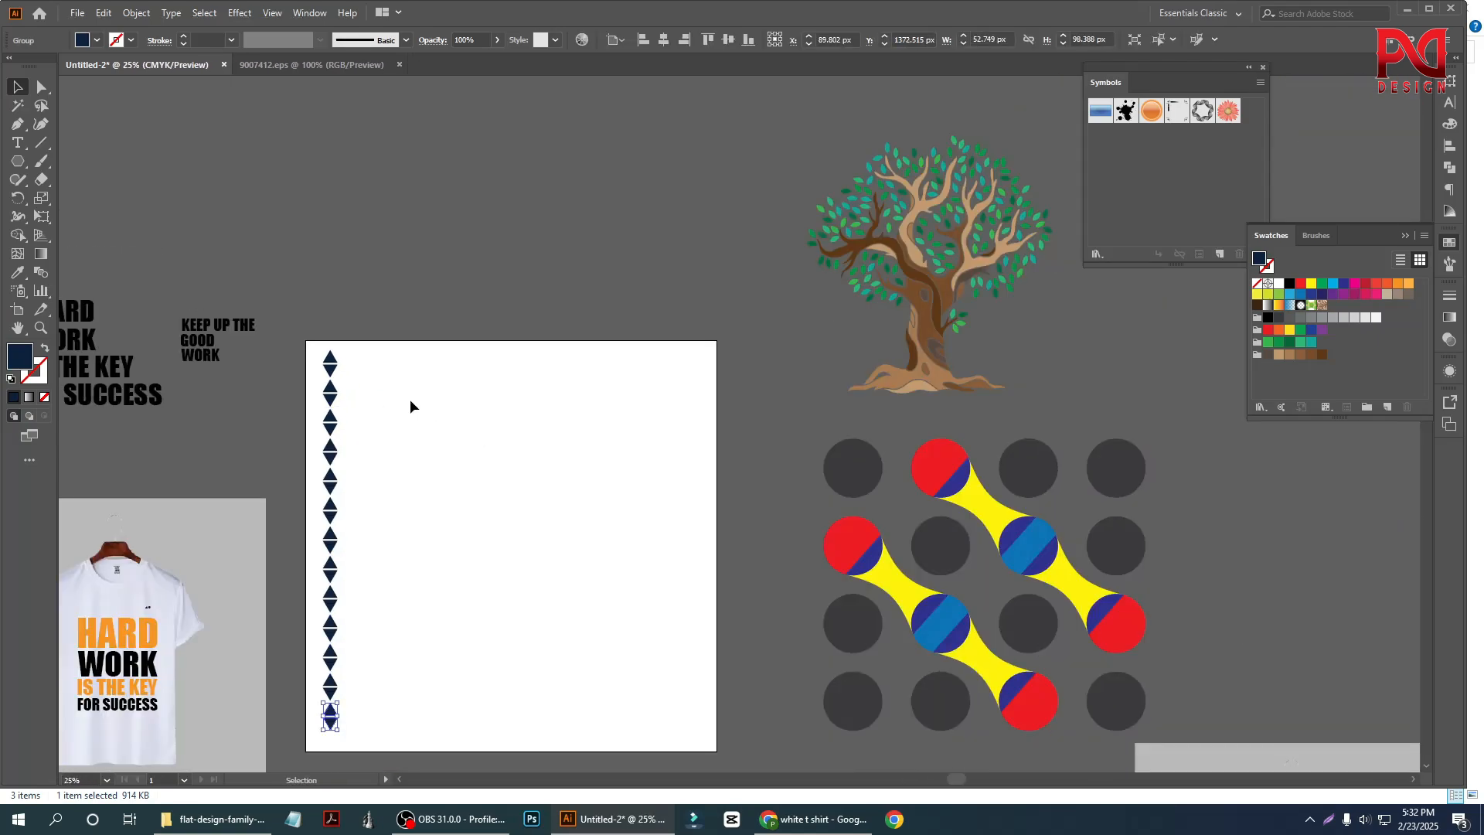
Group all the triangle pairs of the column into one object and deselect it.
left_click_drag(442, 757, 305, 340)
right_click(351, 447)
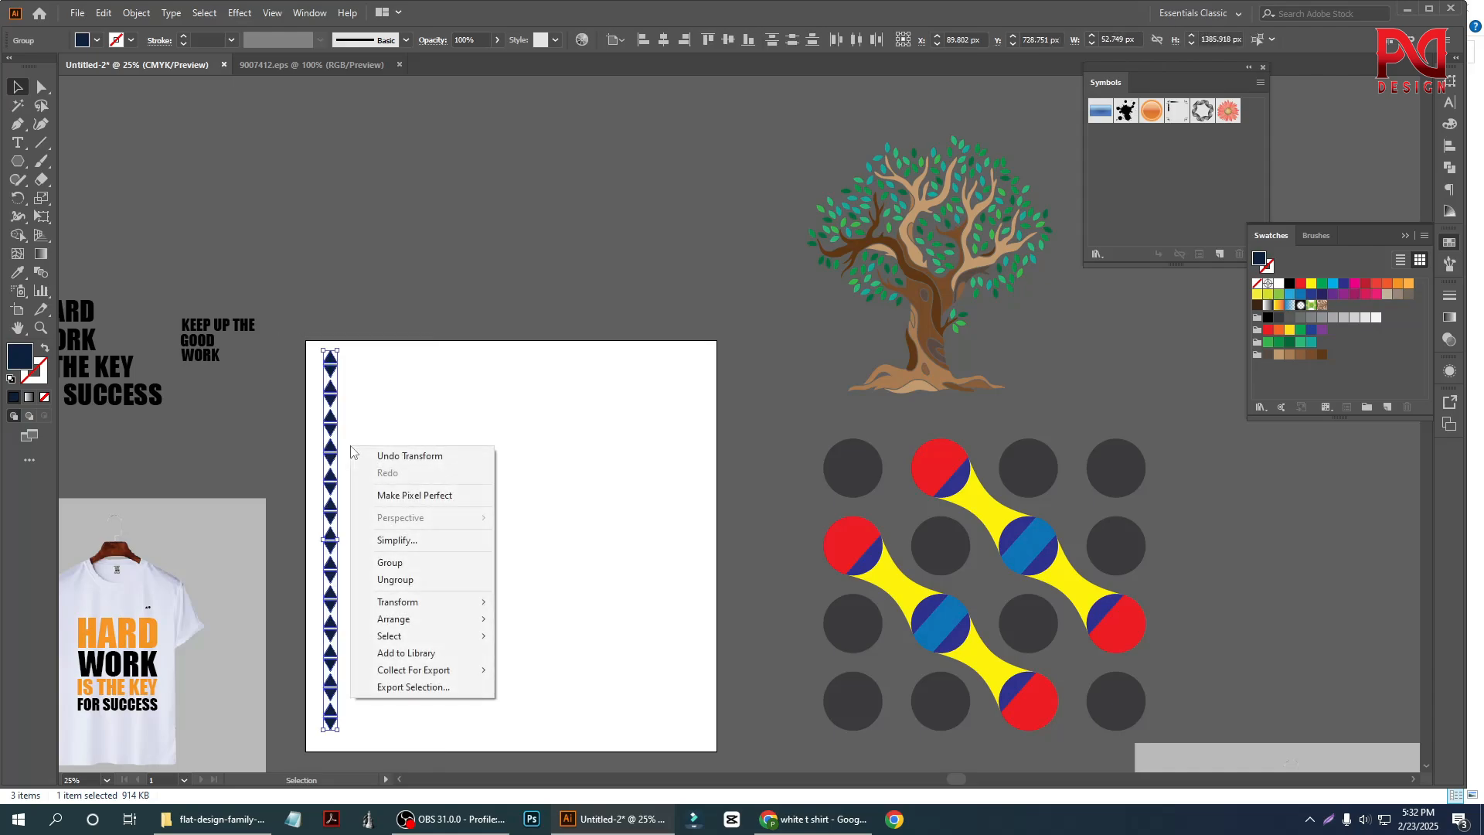
left_click(418, 562)
left_click(536, 474)
Duplicate the triangle column sideways and repeat the copy to fill the artboard with 17 evenly spaced columns.
scroll(538, 473, "down", 1)
scroll(381, 539, "up", 1)
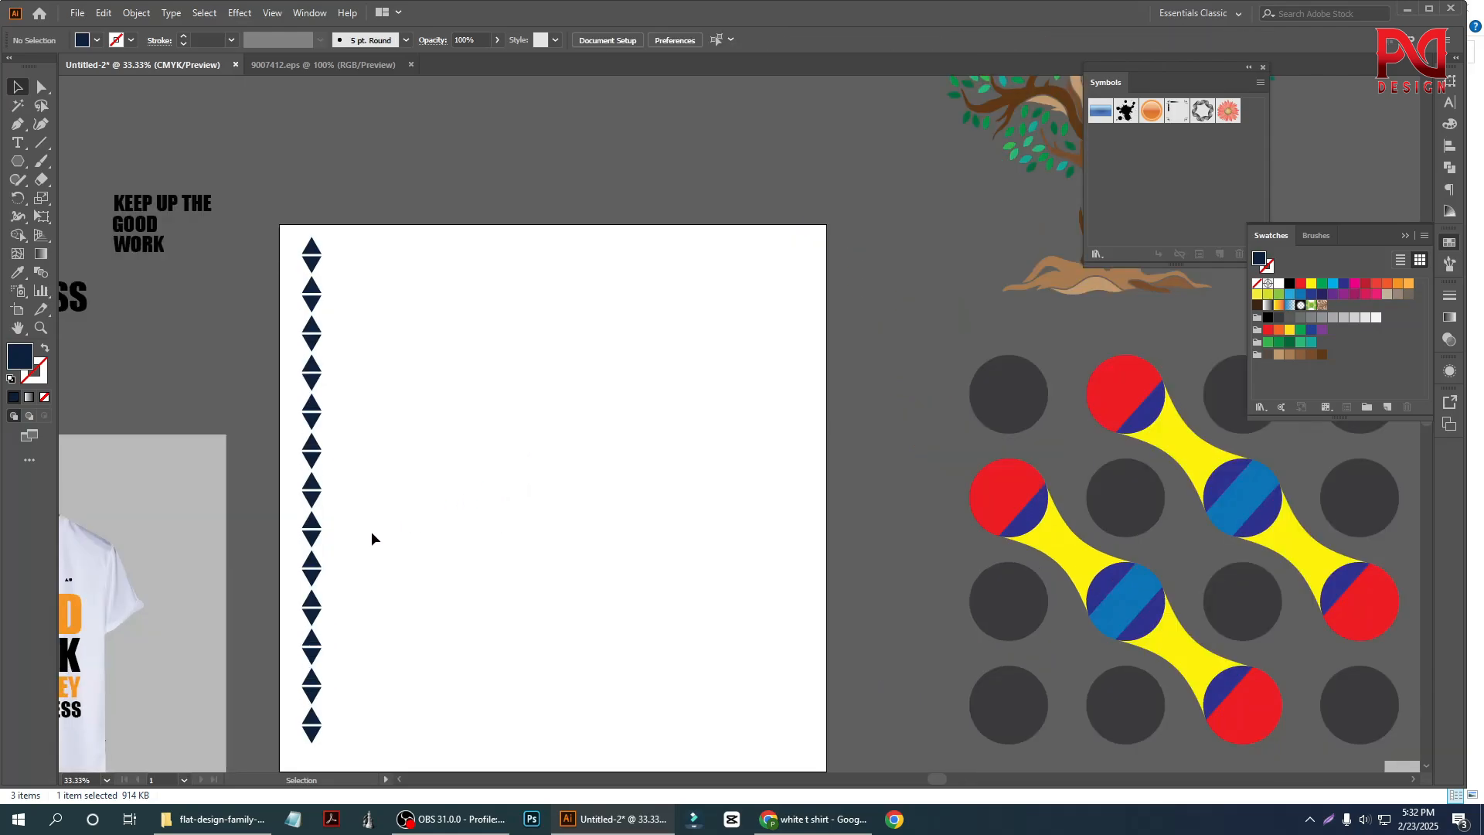
scroll(366, 529, "down", 1)
scroll(357, 499, "up", 1)
left_click_drag(315, 467, 345, 469)
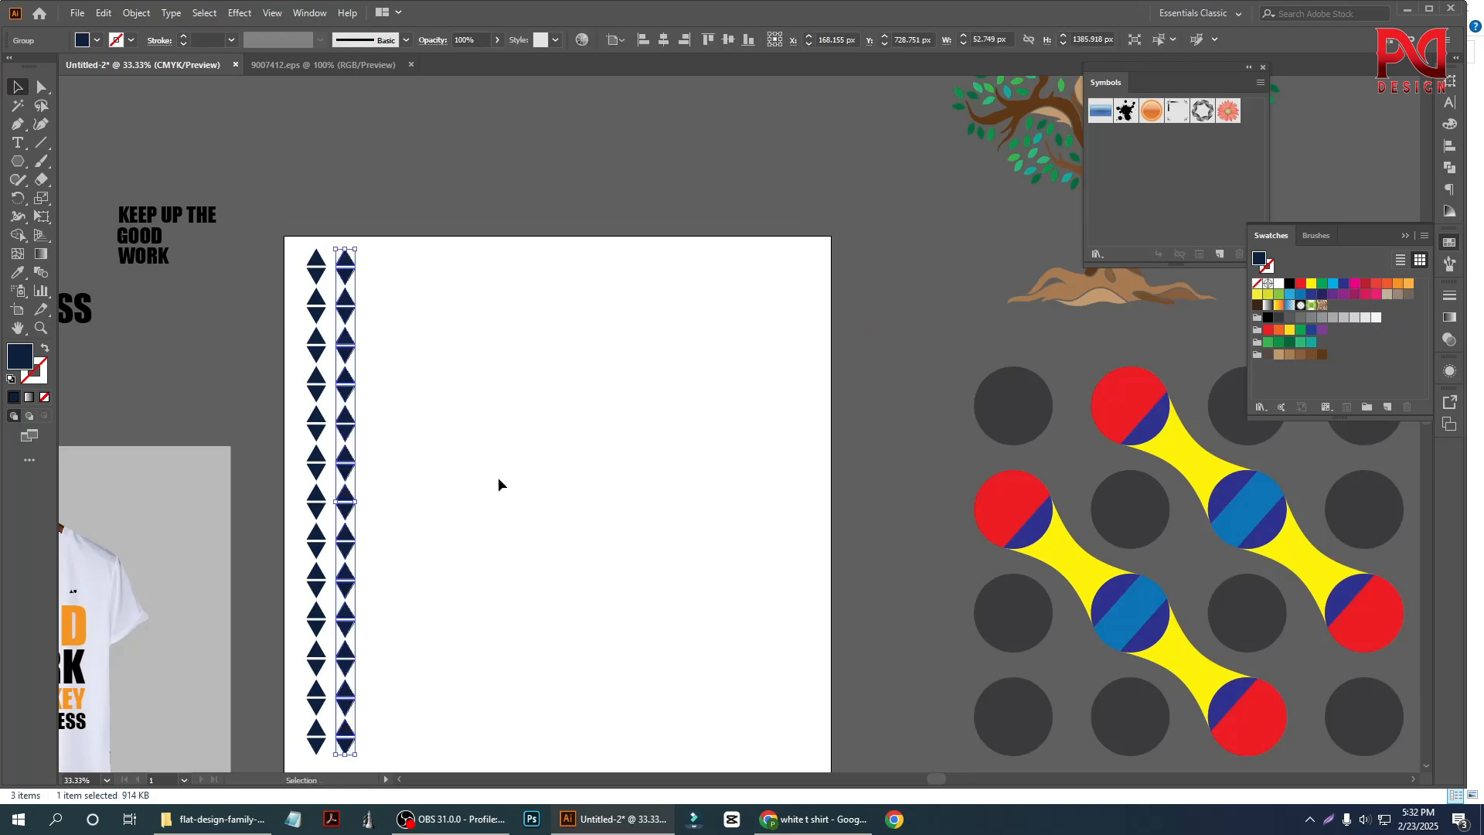
key("ctrl+d")
key("ctrl+d")
key("ctrl+d")
key("ctrl+d")
key("ctrl+d")
key("ctrl+d")
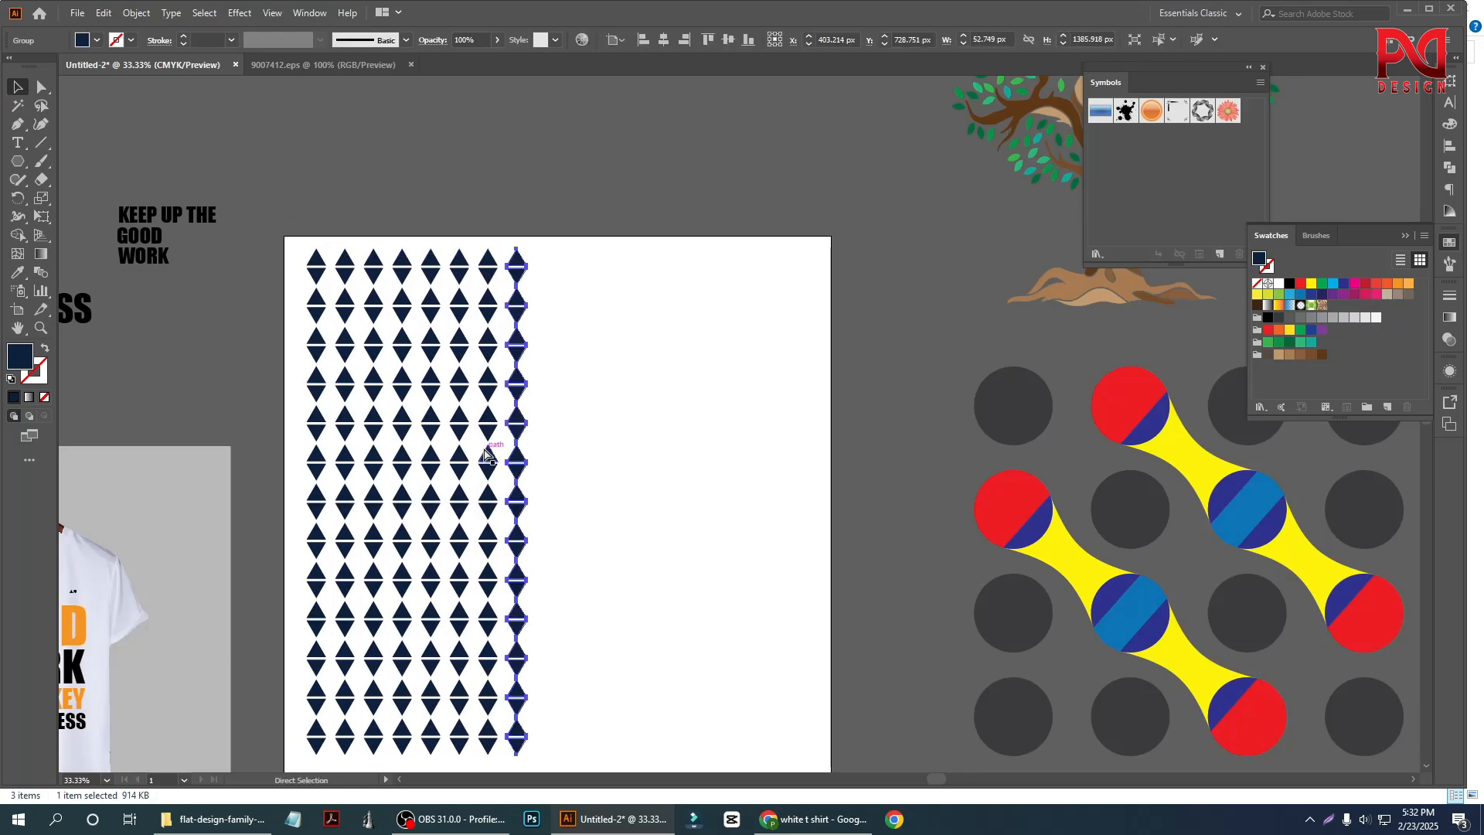
key("ctrl+d")
key("ctrl+d")
key("ctrl+d")
key("ctrl+d")
key("ctrl+d")
key("ctrl+d")
key("ctrl+d")
key("ctrl+d")
key("ctrl+d")
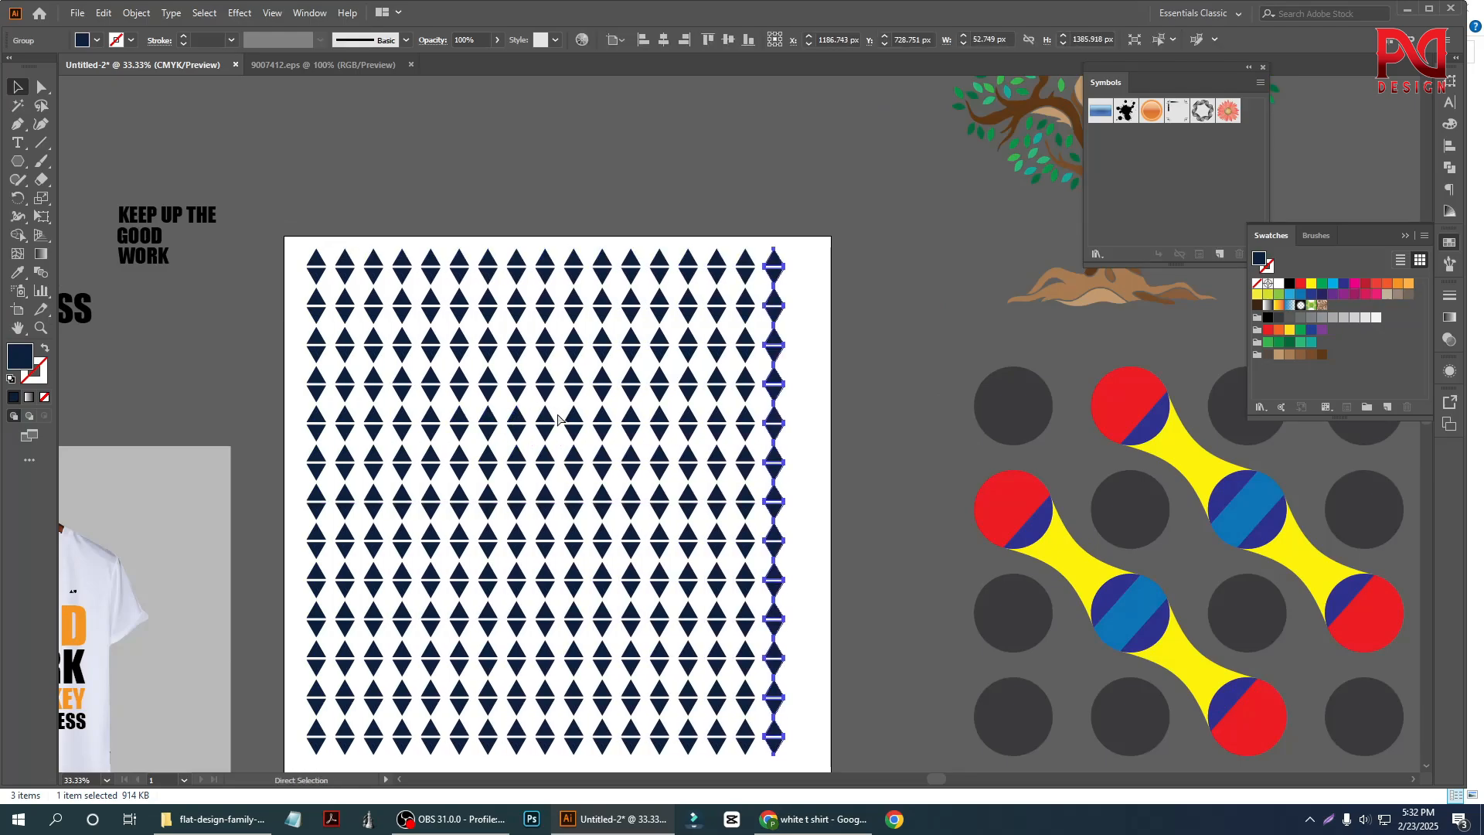
Group all the triangle columns into a single pattern.
left_click_drag(287, 247, 828, 761)
right_click(565, 398)
left_click(620, 509)
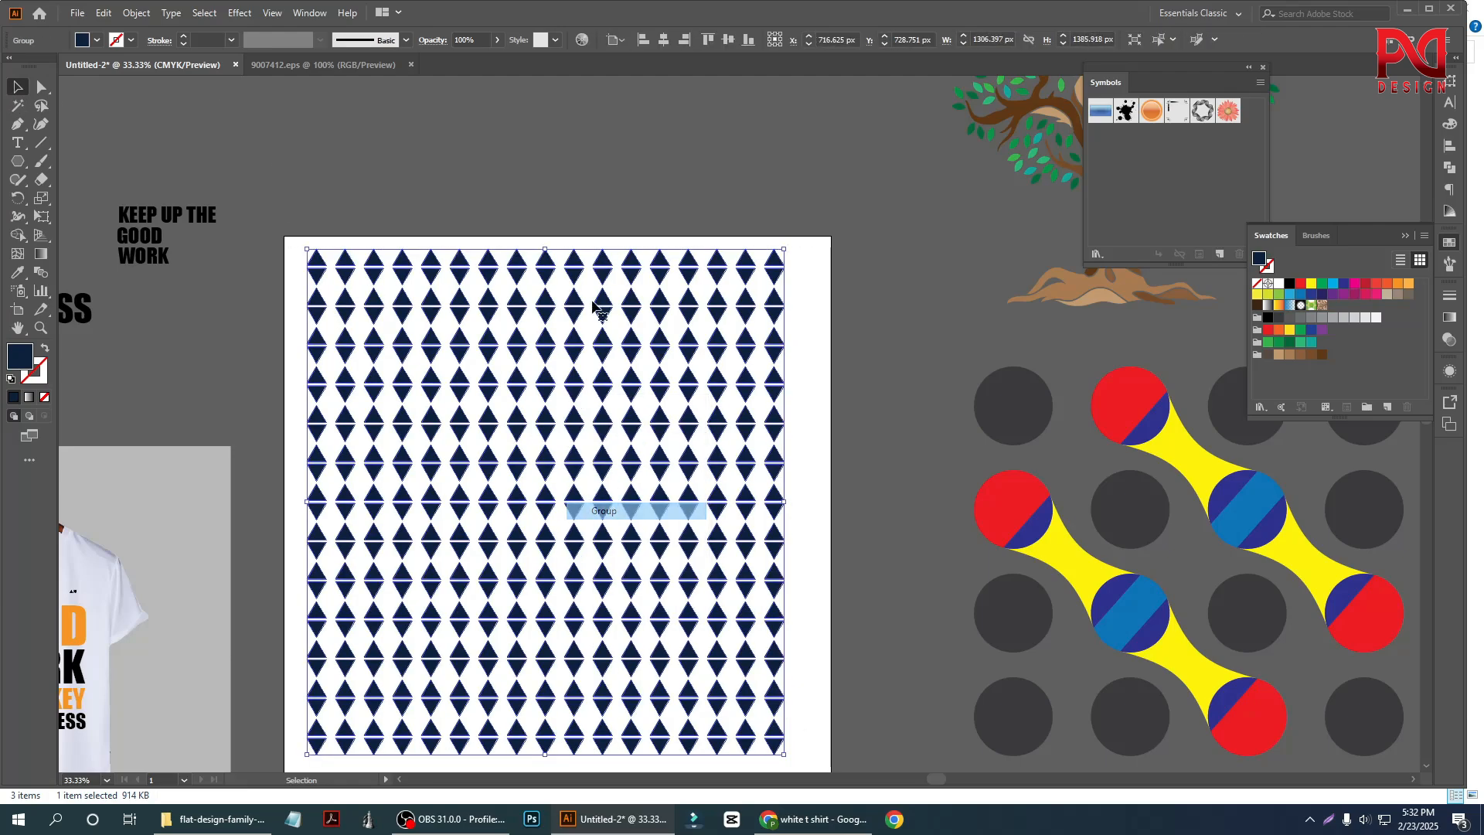
left_click(562, 222)
Scale the triangle pattern down about its centre and move it over the artboard's upper-right corner.
scroll(549, 422, "down", 1)
left_click(705, 521)
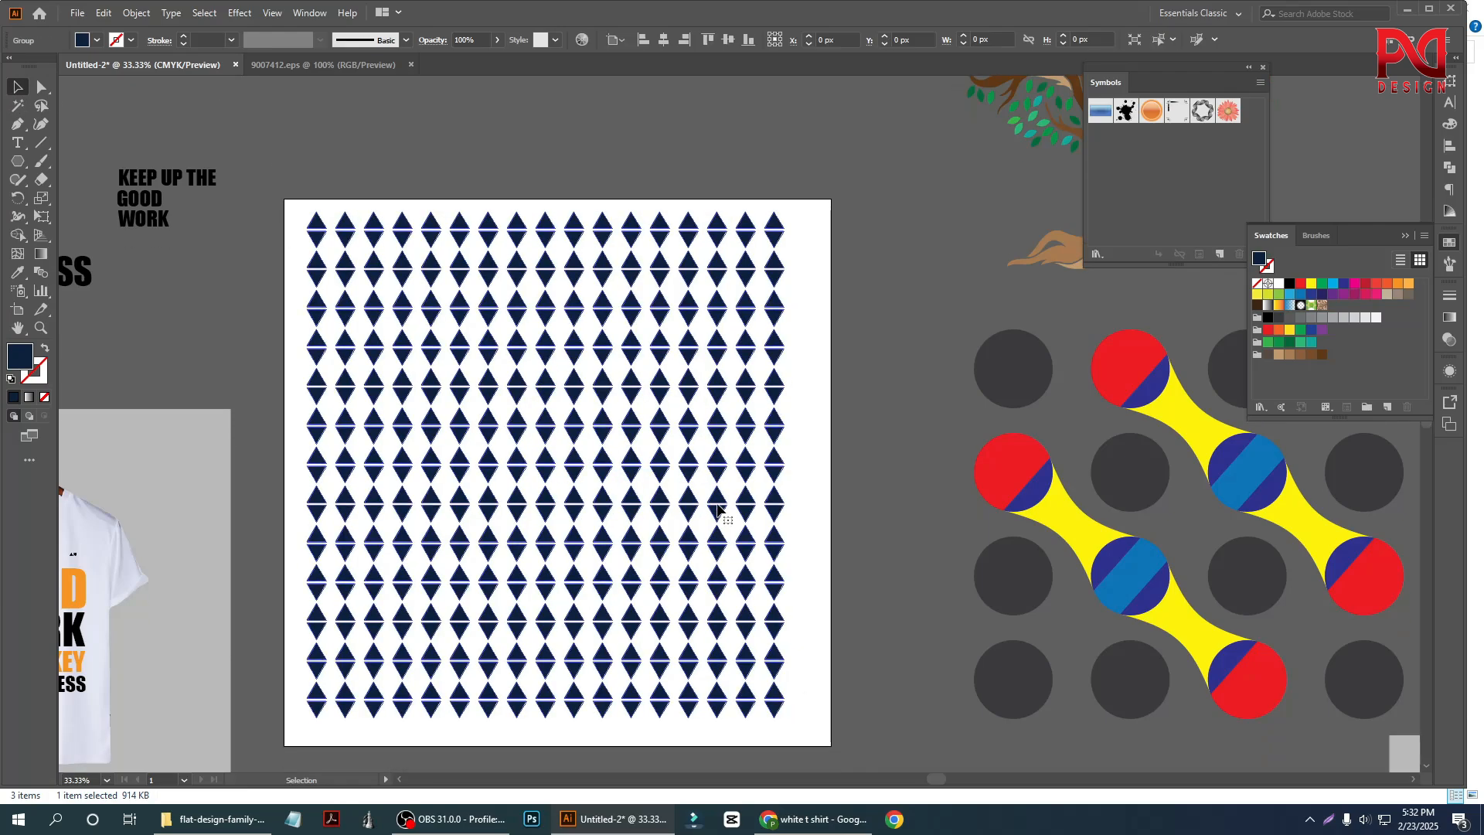
left_click_drag(785, 724, 691, 614)
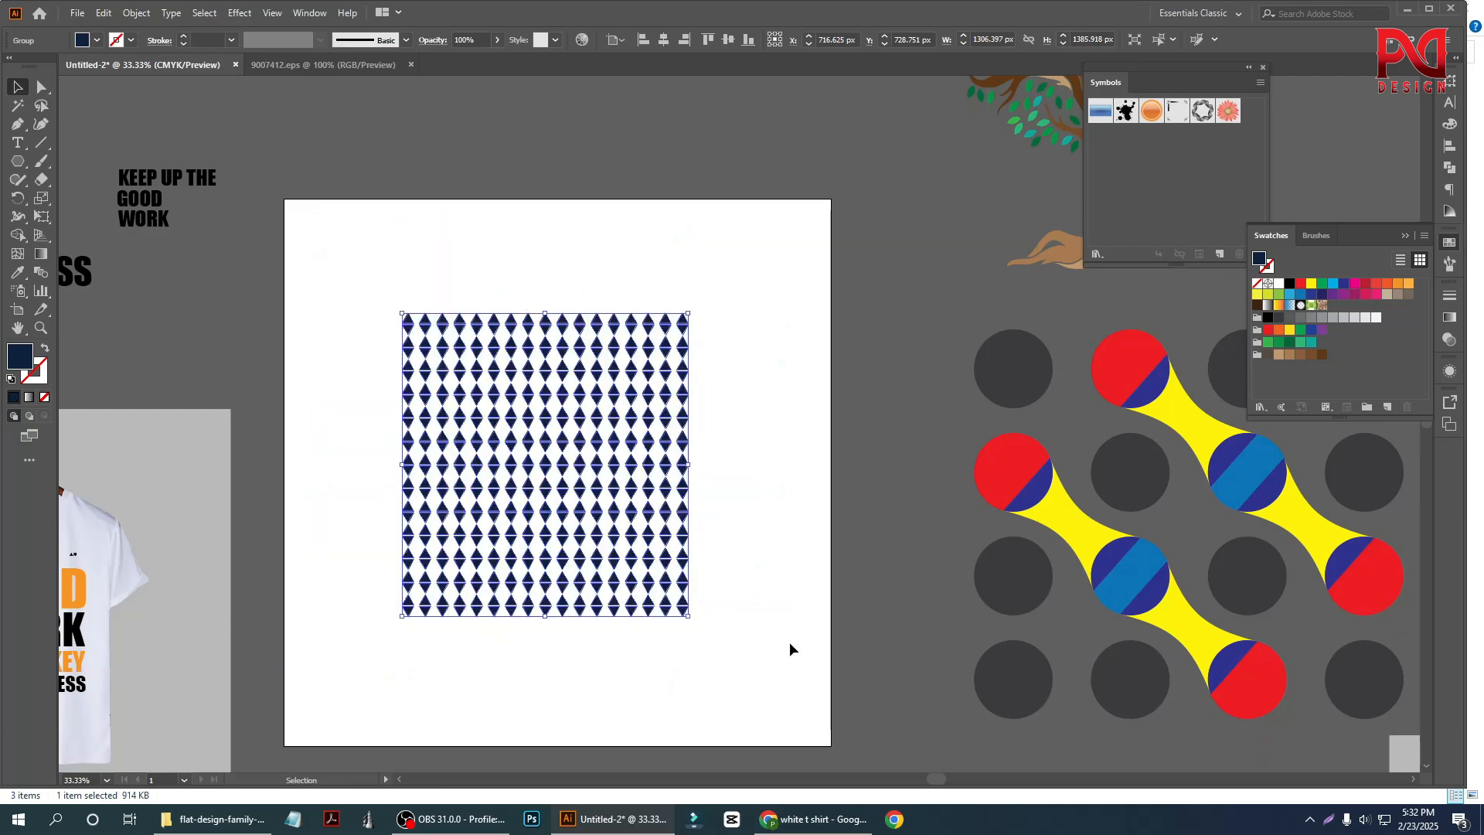
left_click(788, 650)
left_click_drag(530, 464, 775, 313)
left_click(540, 410)
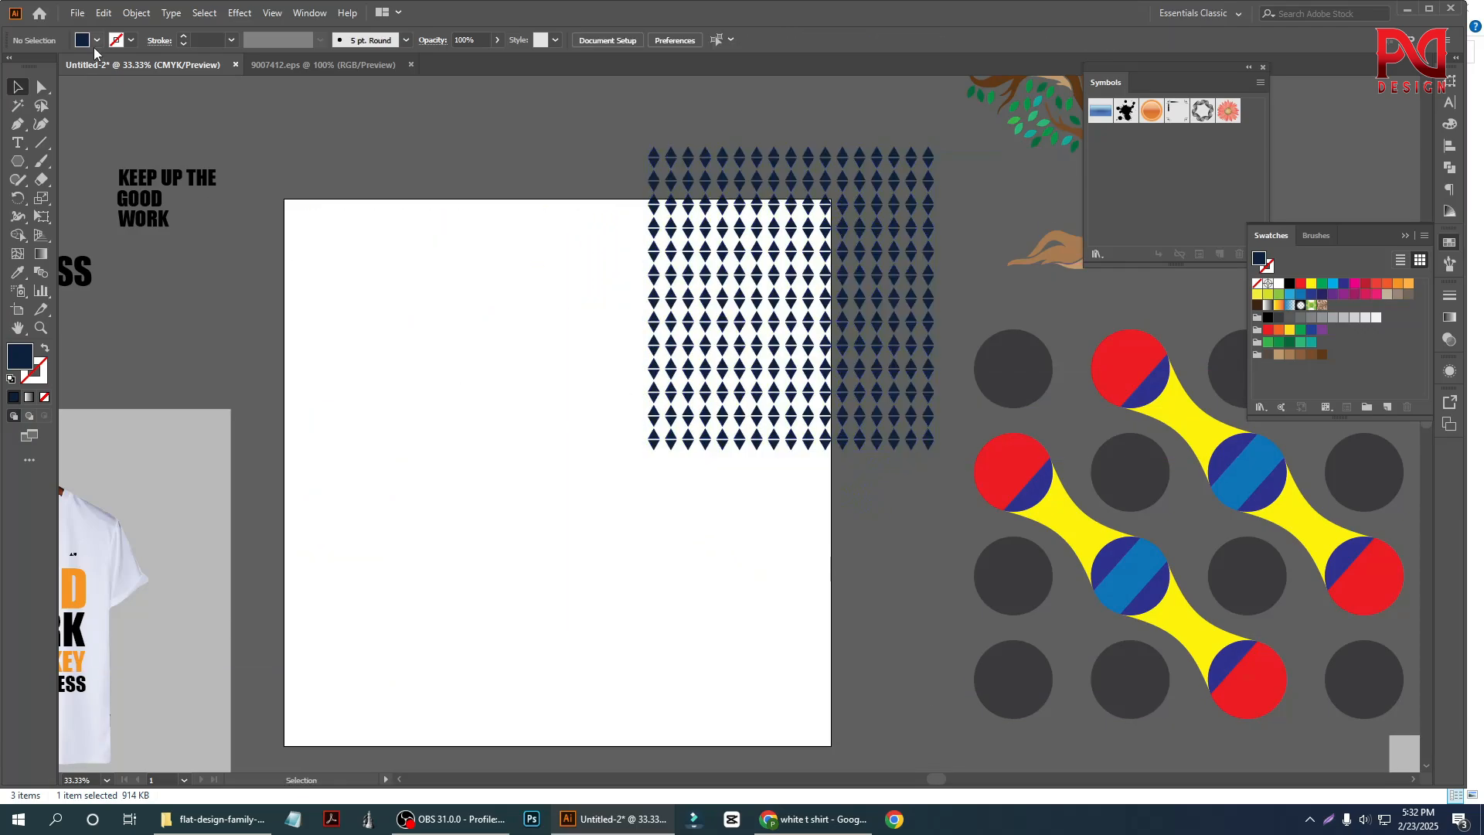
Draw a circle about 822 px in diameter beside the triangle pattern and fill it with the dark grey swatch.
left_click_drag(18, 160, 74, 198)
left_click_drag(458, 426, 510, 572)
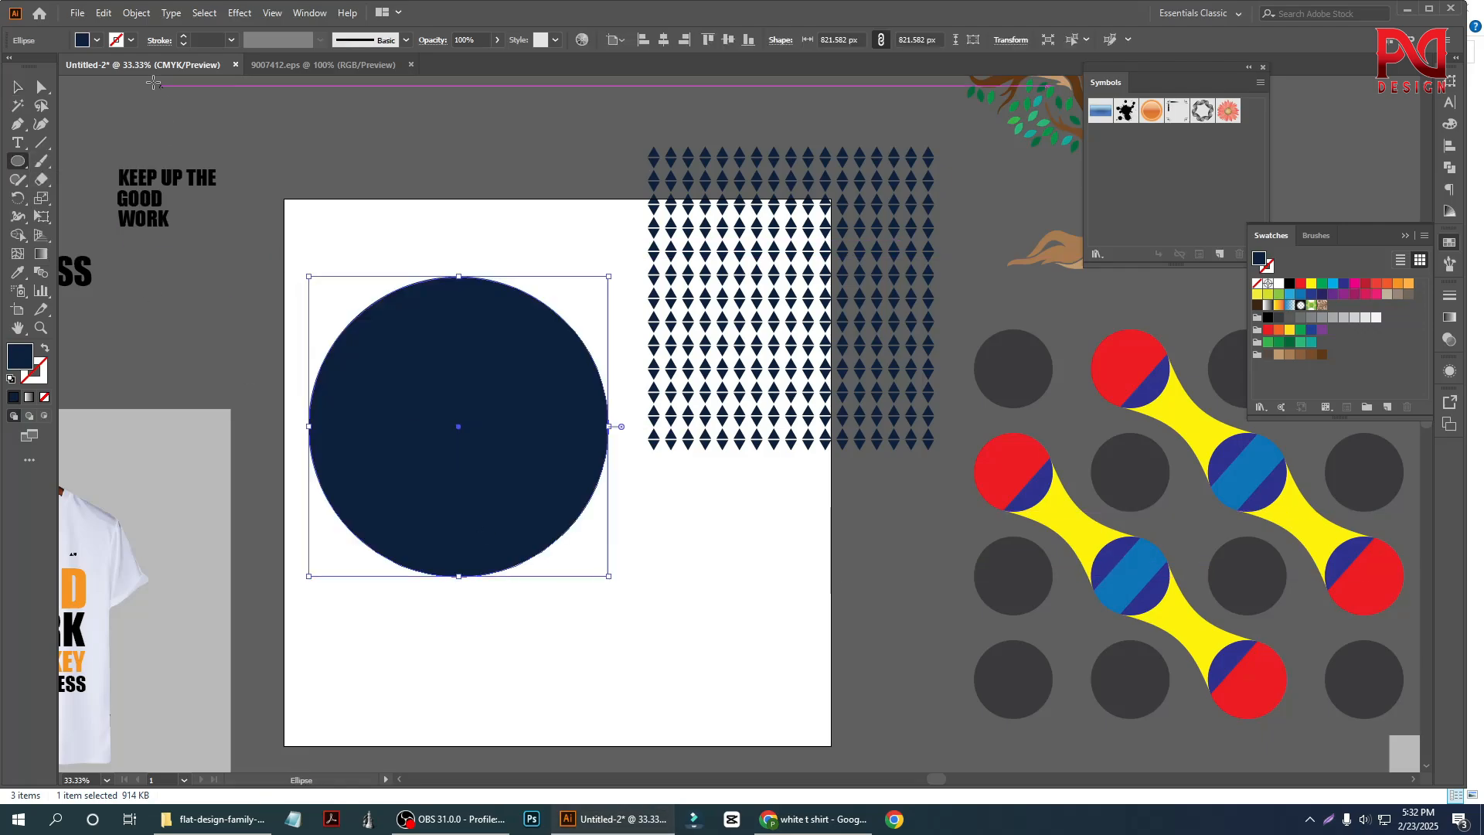
left_click(96, 41)
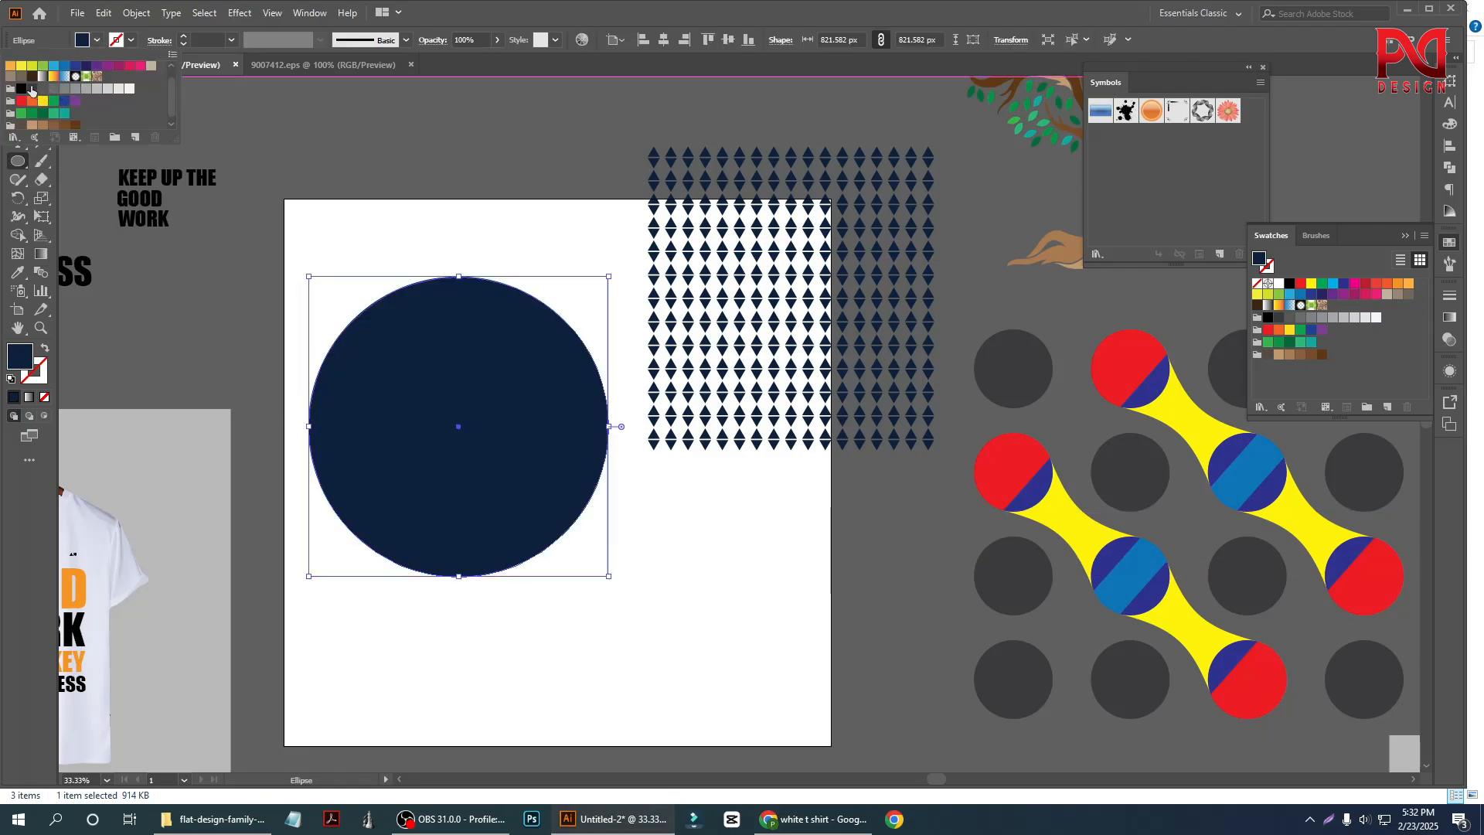
left_click(31, 89)
left_click(17, 86)
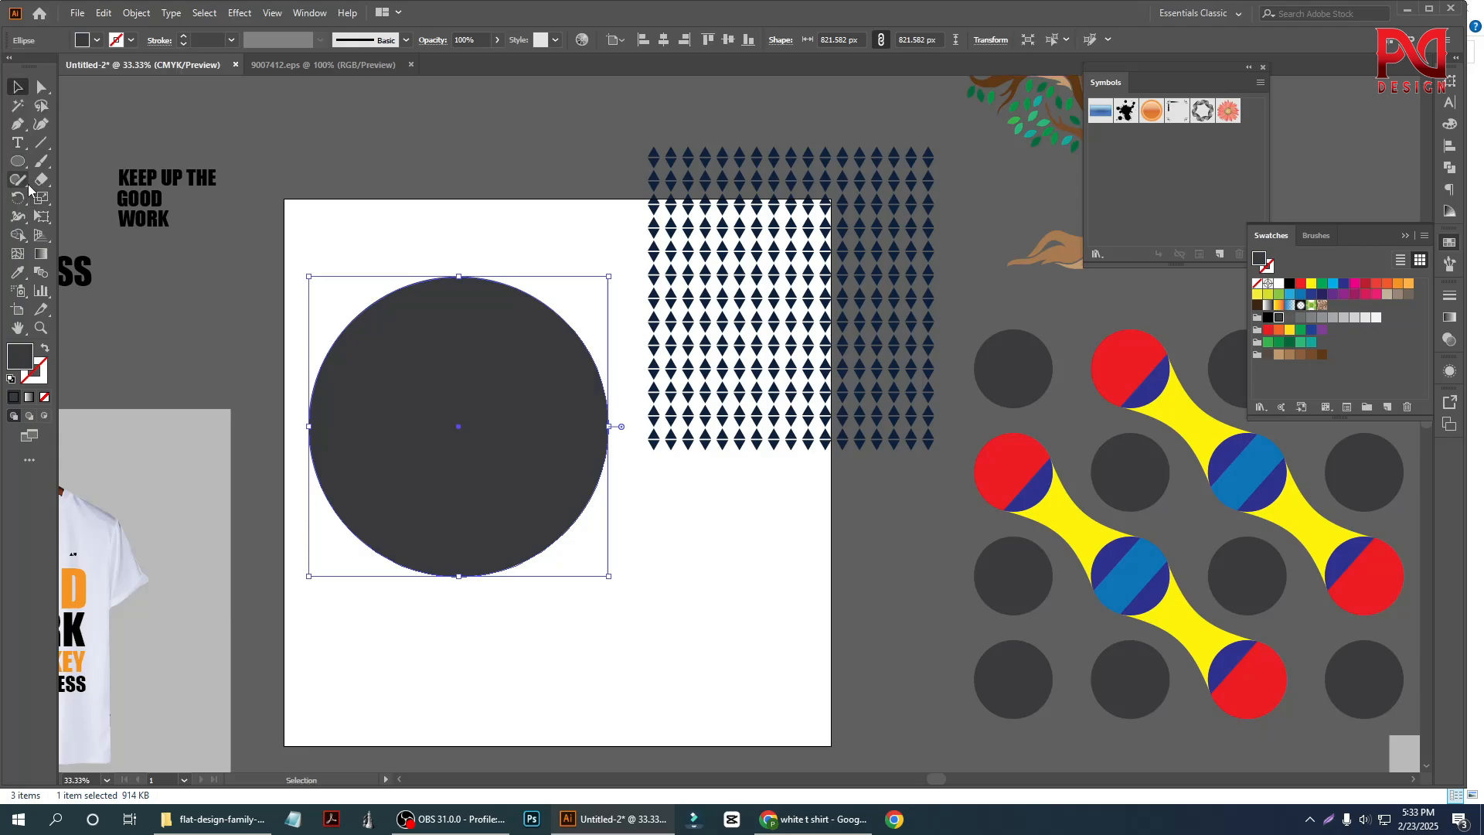
Cut the dark circle at its uppermost and lowest anchor points with the Scissors tool and delete the left half.
left_click(42, 143)
left_click(42, 161)
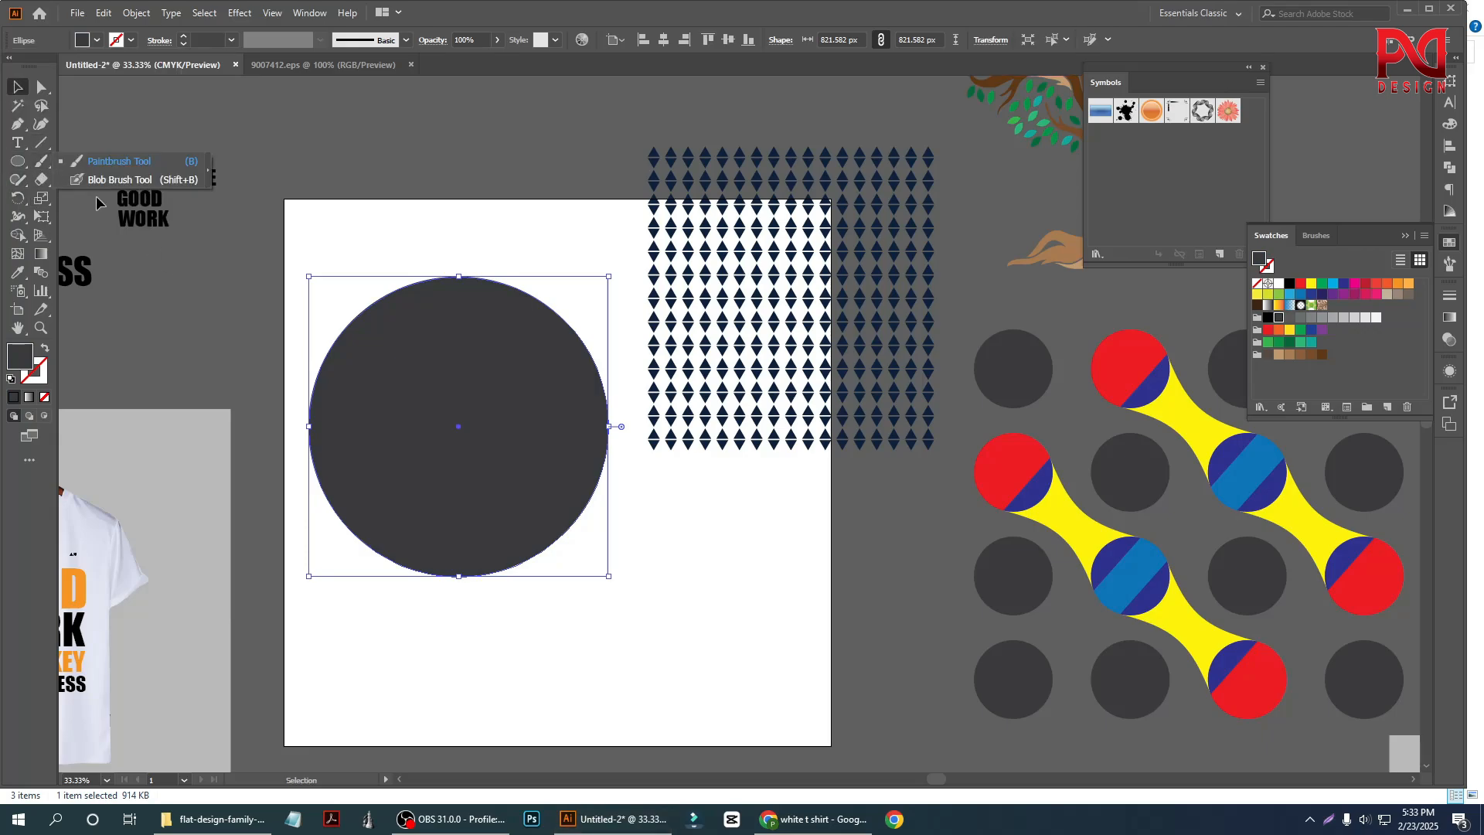
left_click(42, 179)
left_click(109, 198)
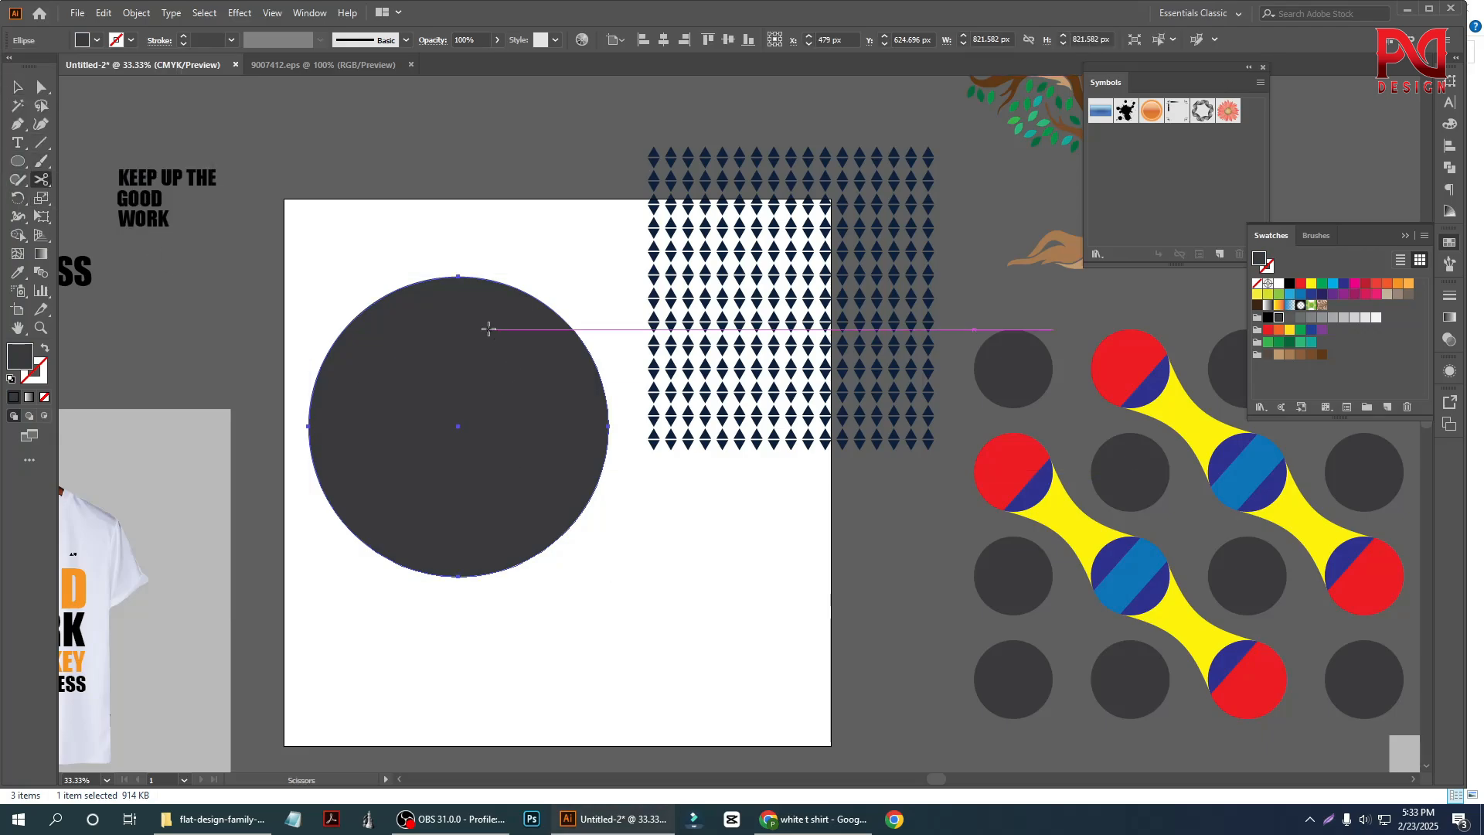
left_click(459, 276)
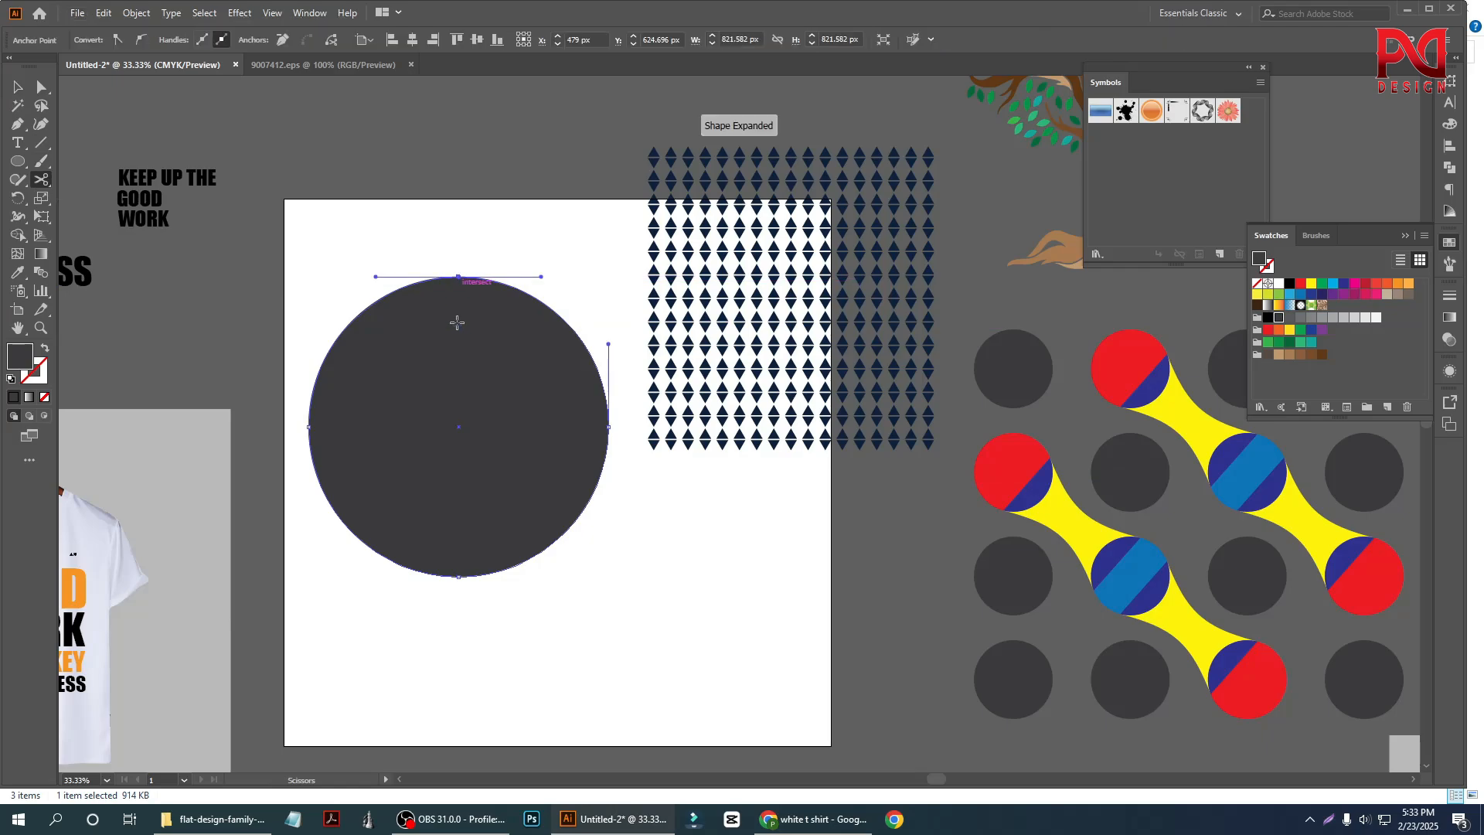
left_click(459, 576)
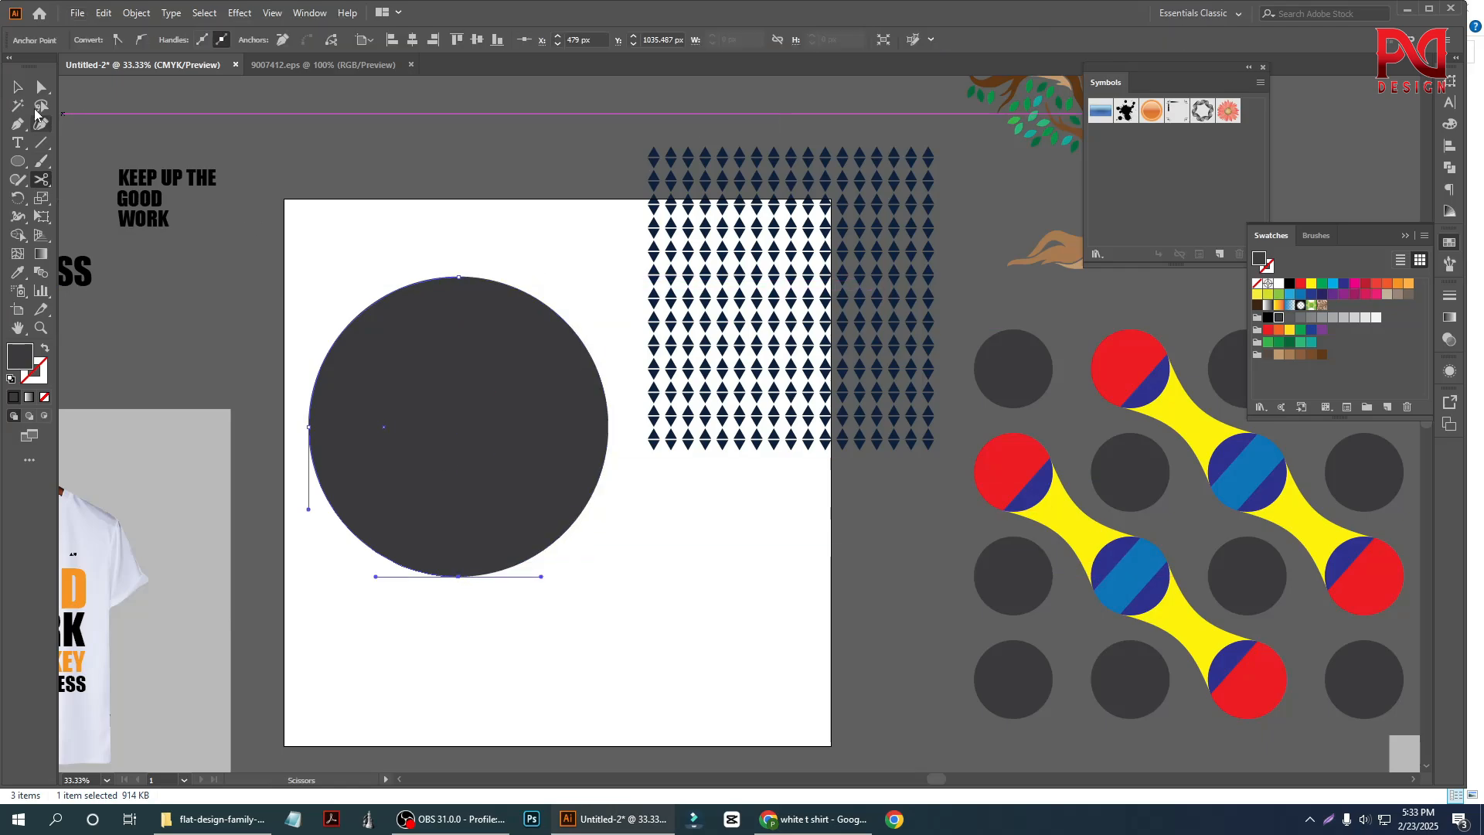
key("v")
left_click(356, 384)
key("Delete")
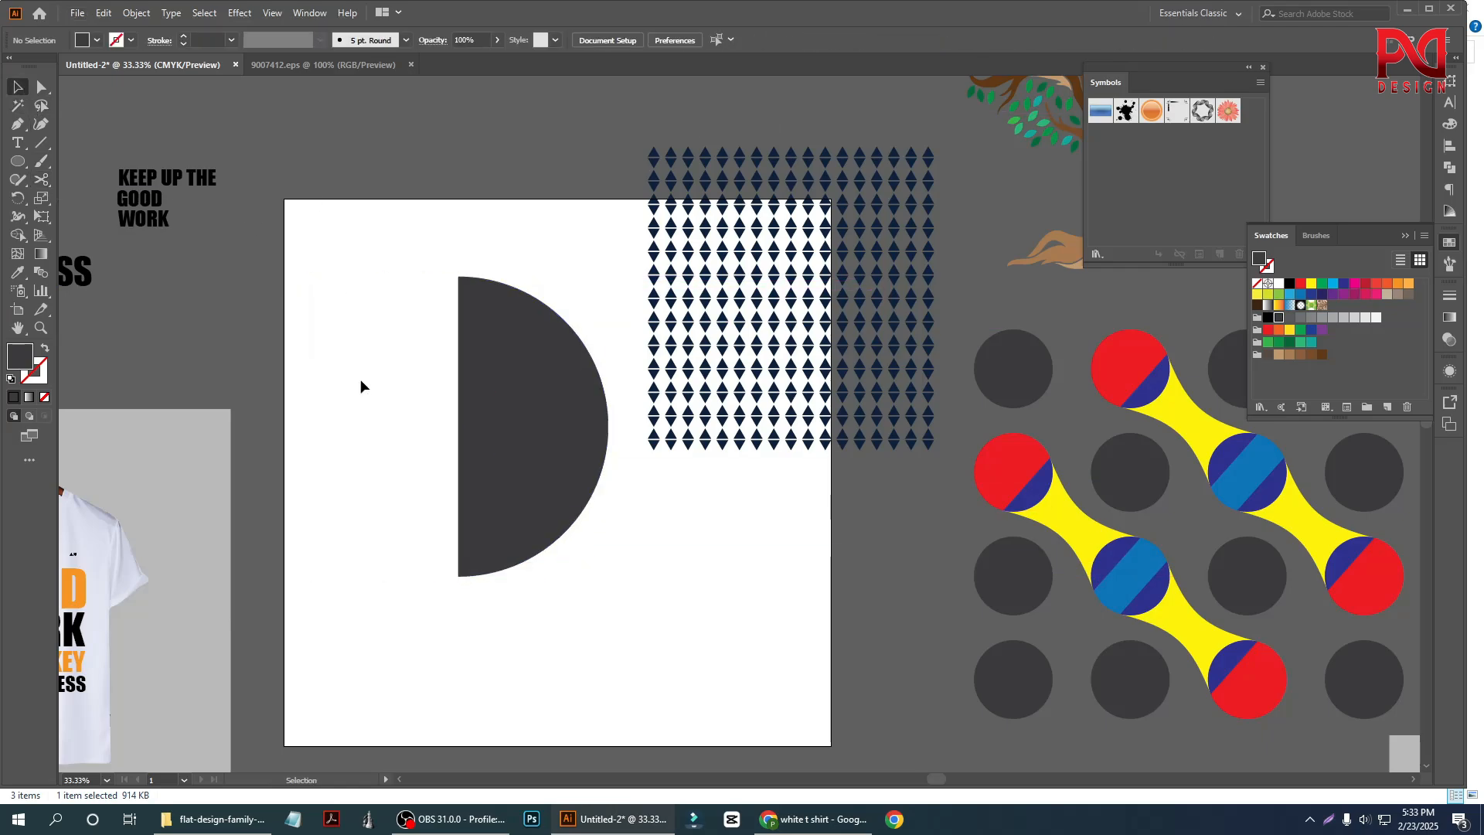
Move the remaining half circle slightly down and to the left on the artboard.
scroll(402, 417, "up", 1)
scroll(464, 434, "down", 1)
scroll(495, 425, "down", 1)
scroll(506, 425, "up", 1)
left_click_drag(462, 345, 437, 400)
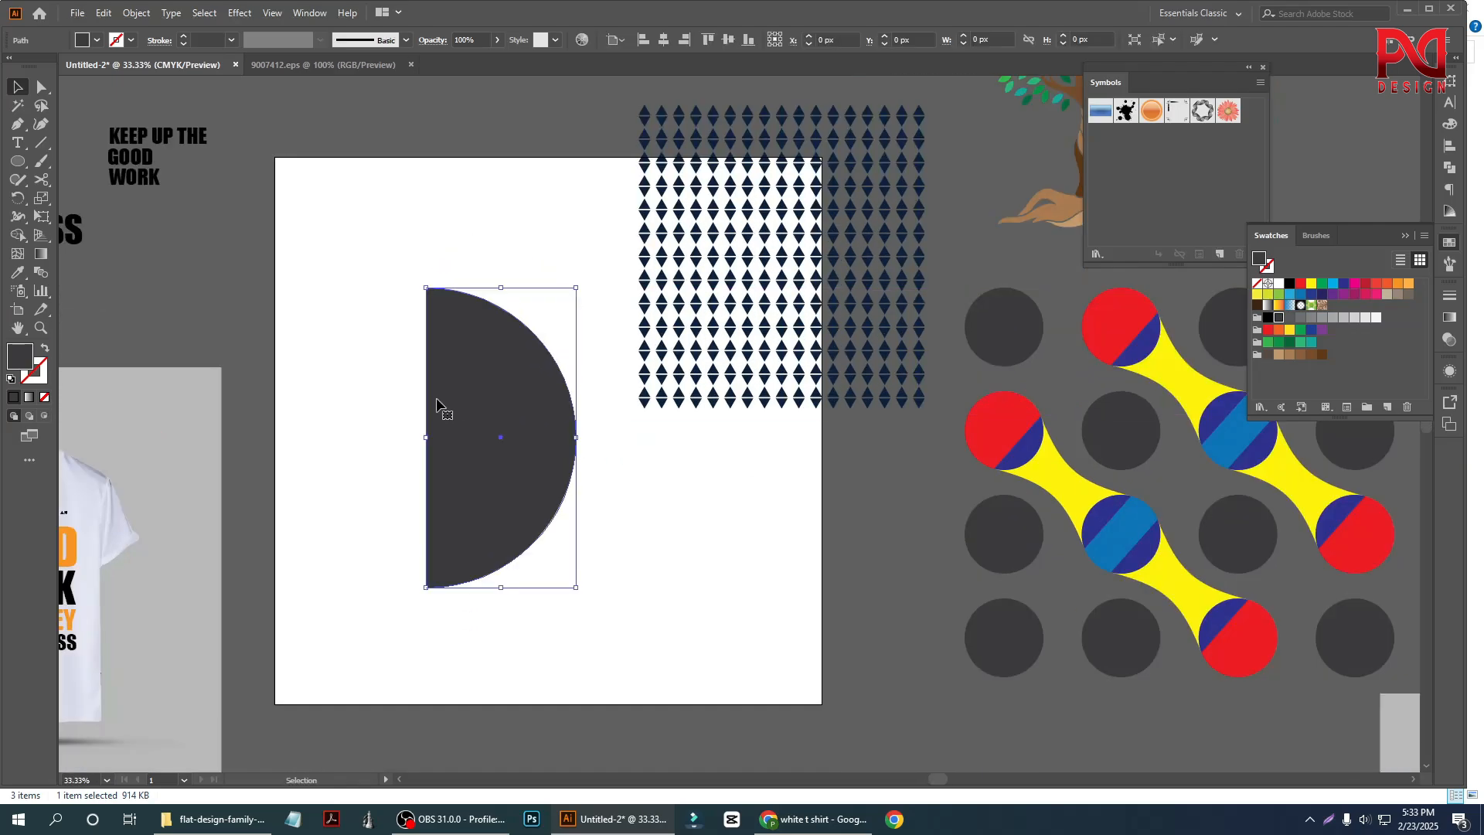
left_click(407, 434)
scroll(406, 435, "down", 1)
scroll(479, 465, "up", 1)
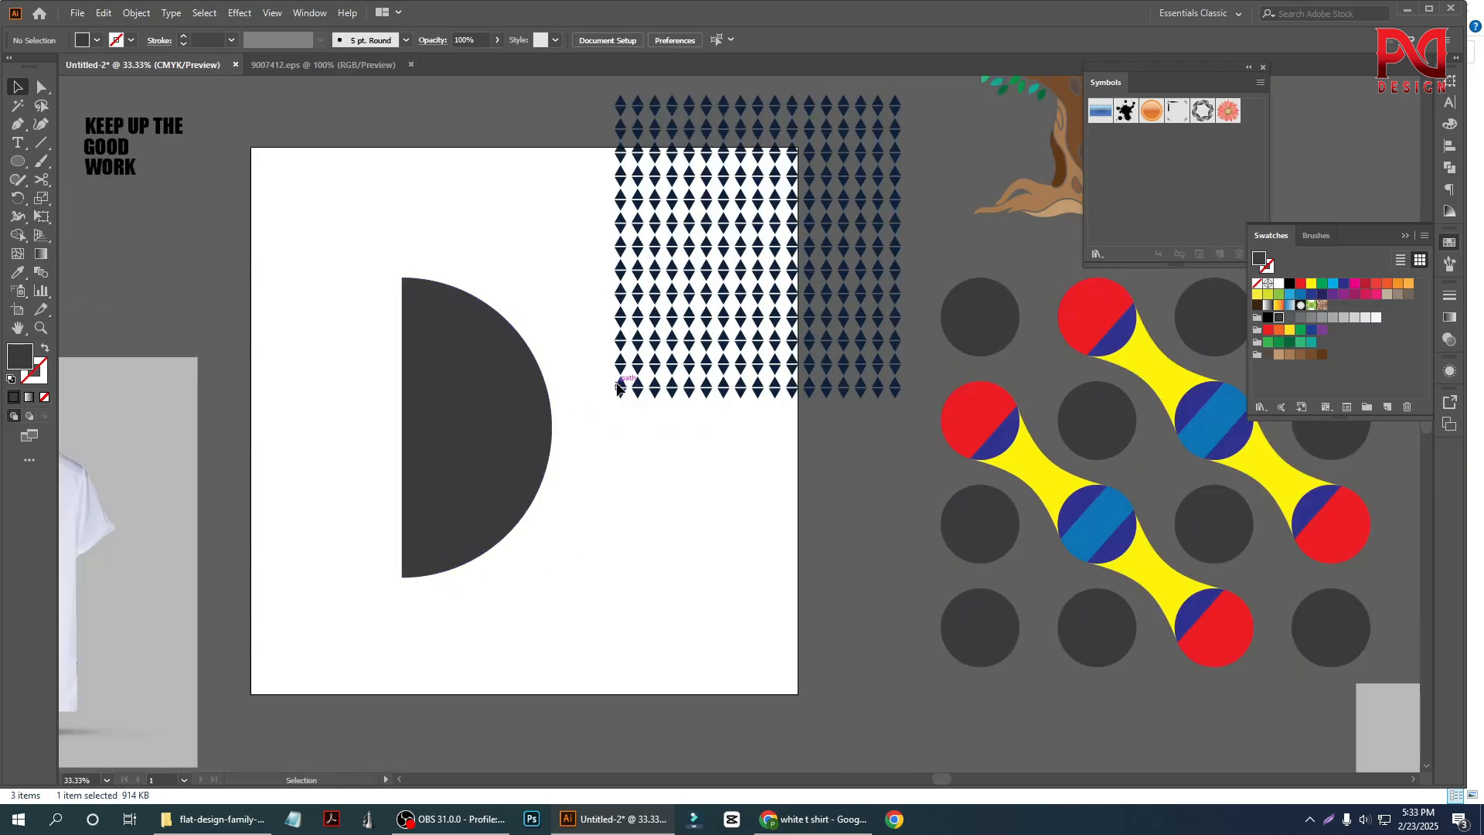
Move the triangle pattern slightly down over the artboard's right edge.
left_click(616, 394)
left_click(514, 248)
scroll(503, 396, "down", 2)
scroll(544, 379, "up", 1)
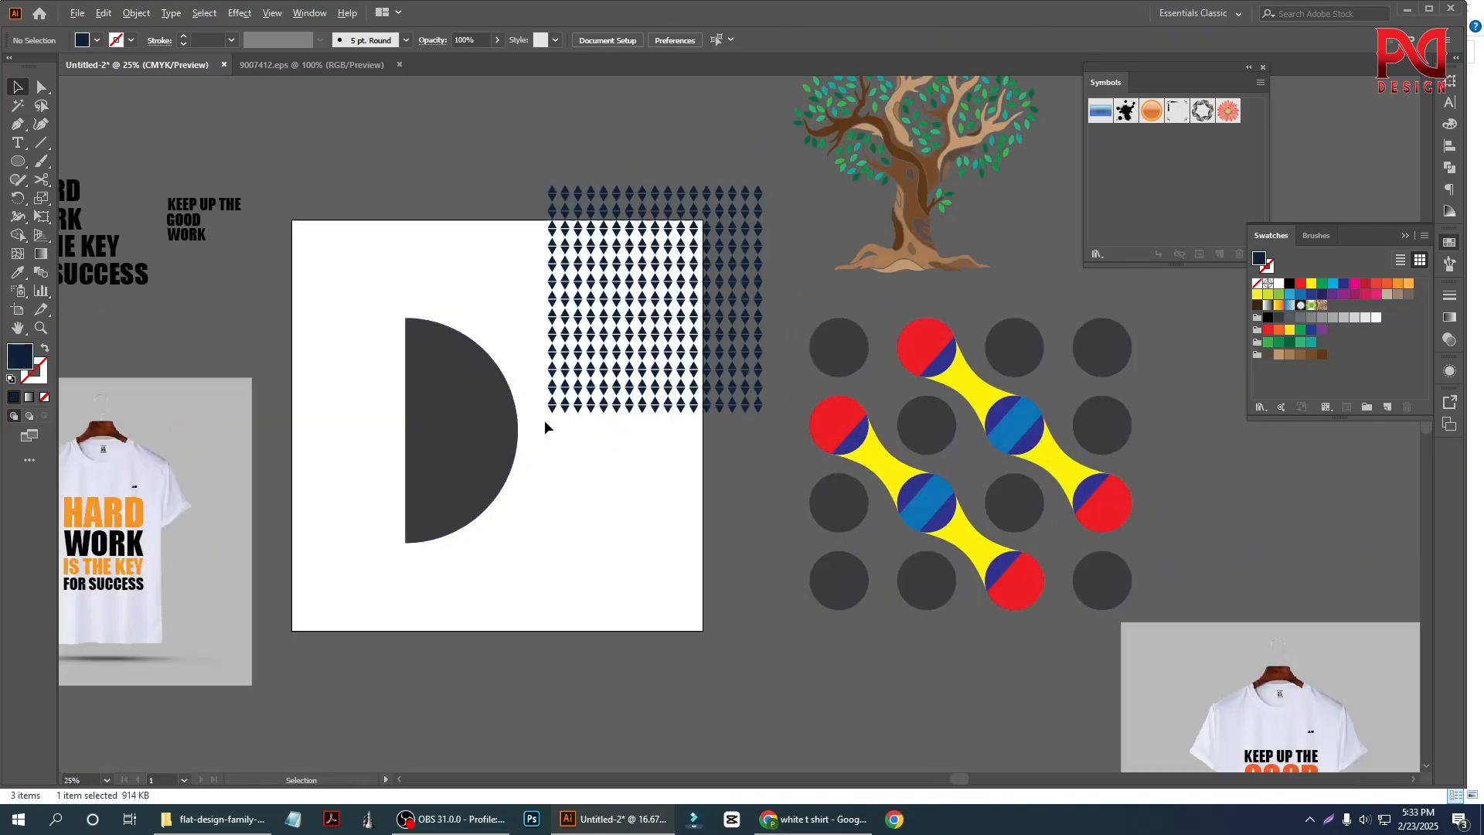
left_click_drag(554, 408, 557, 431)
left_click(476, 281)
scroll(454, 411, "up", 1)
Fill the triangle pattern with the red swatch and move it slightly down and further right of the half circle.
left_click(455, 414)
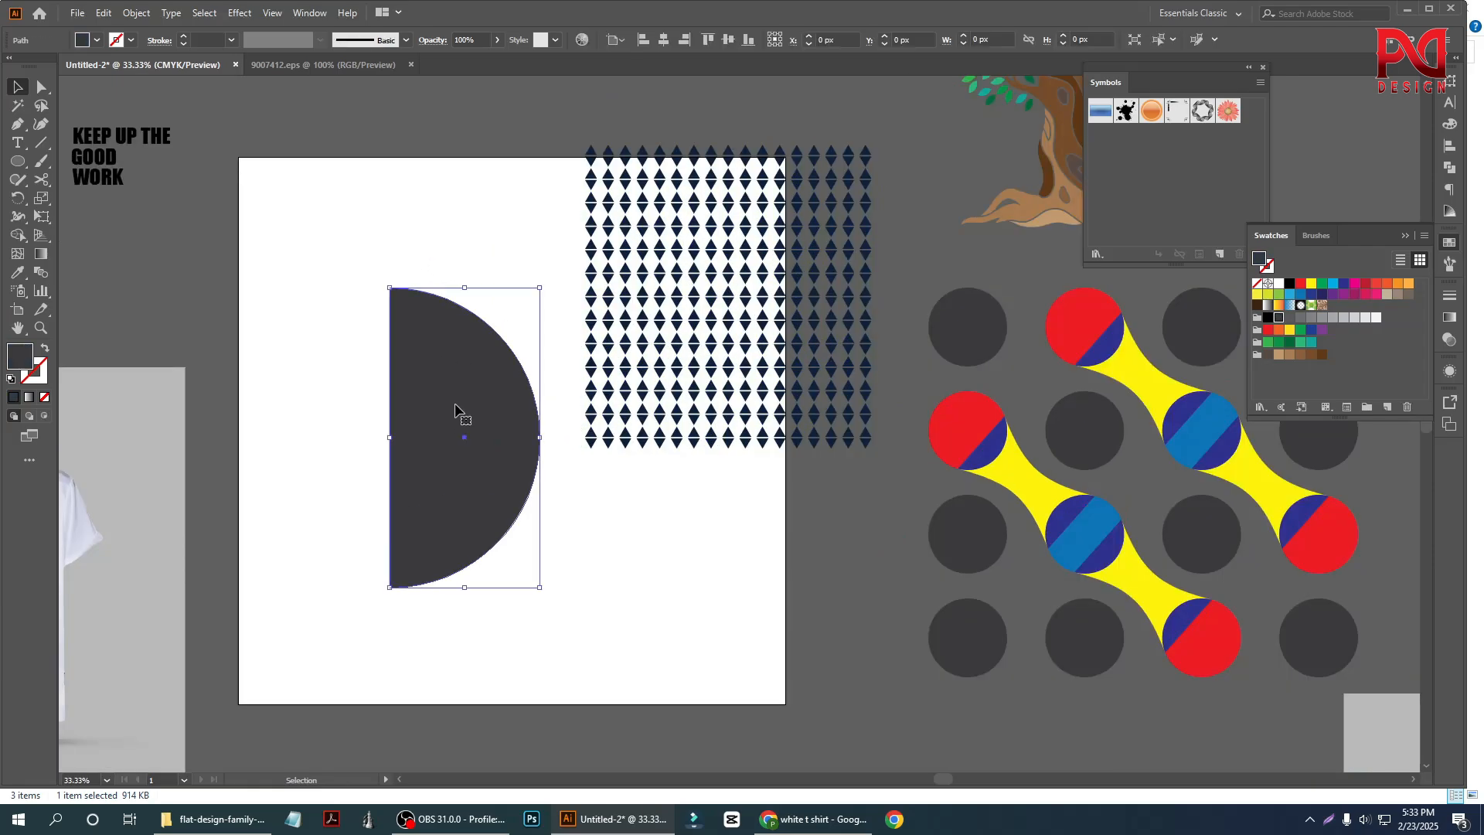
left_click(712, 307)
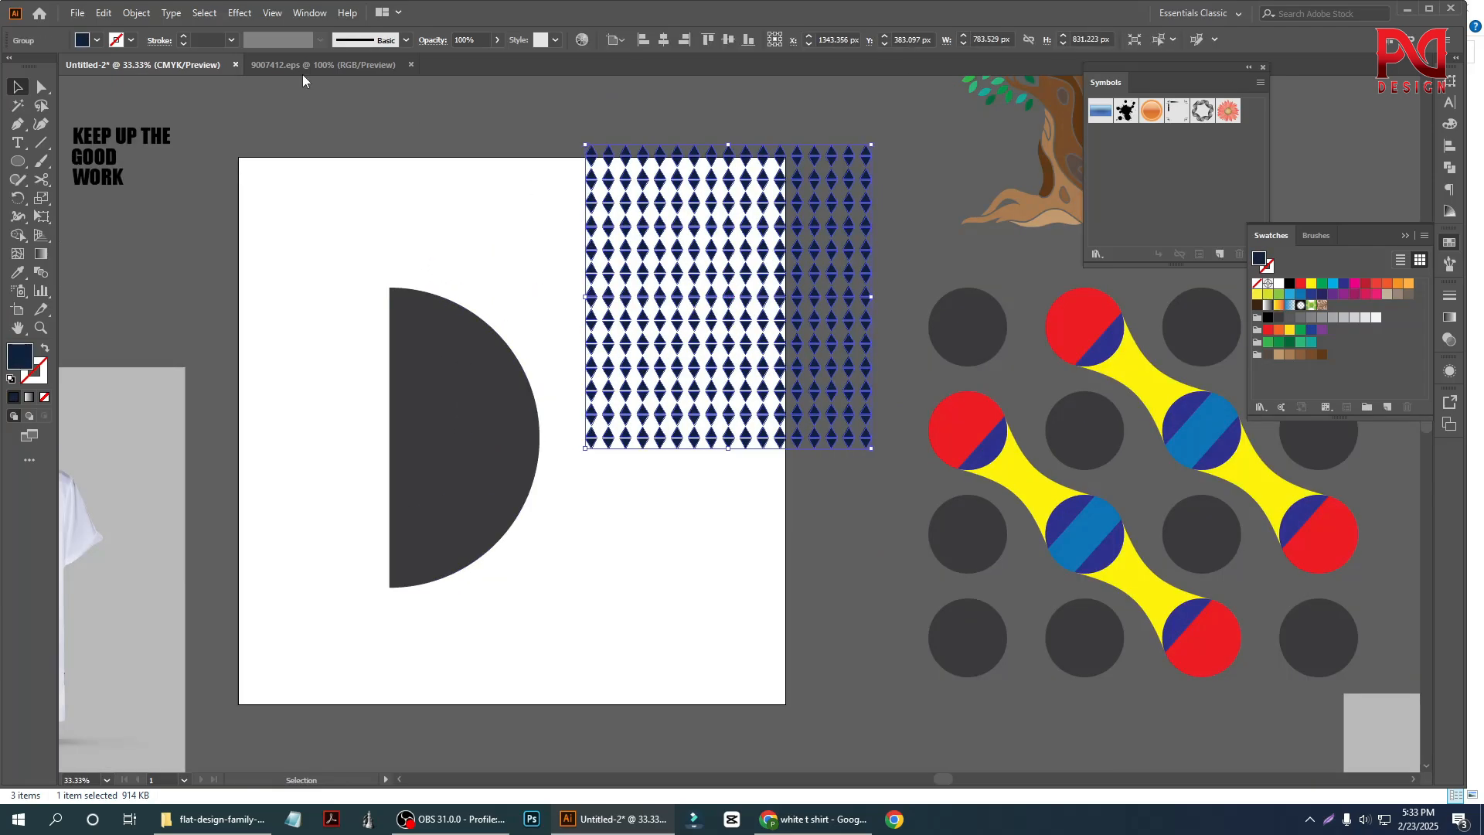
left_click(89, 44)
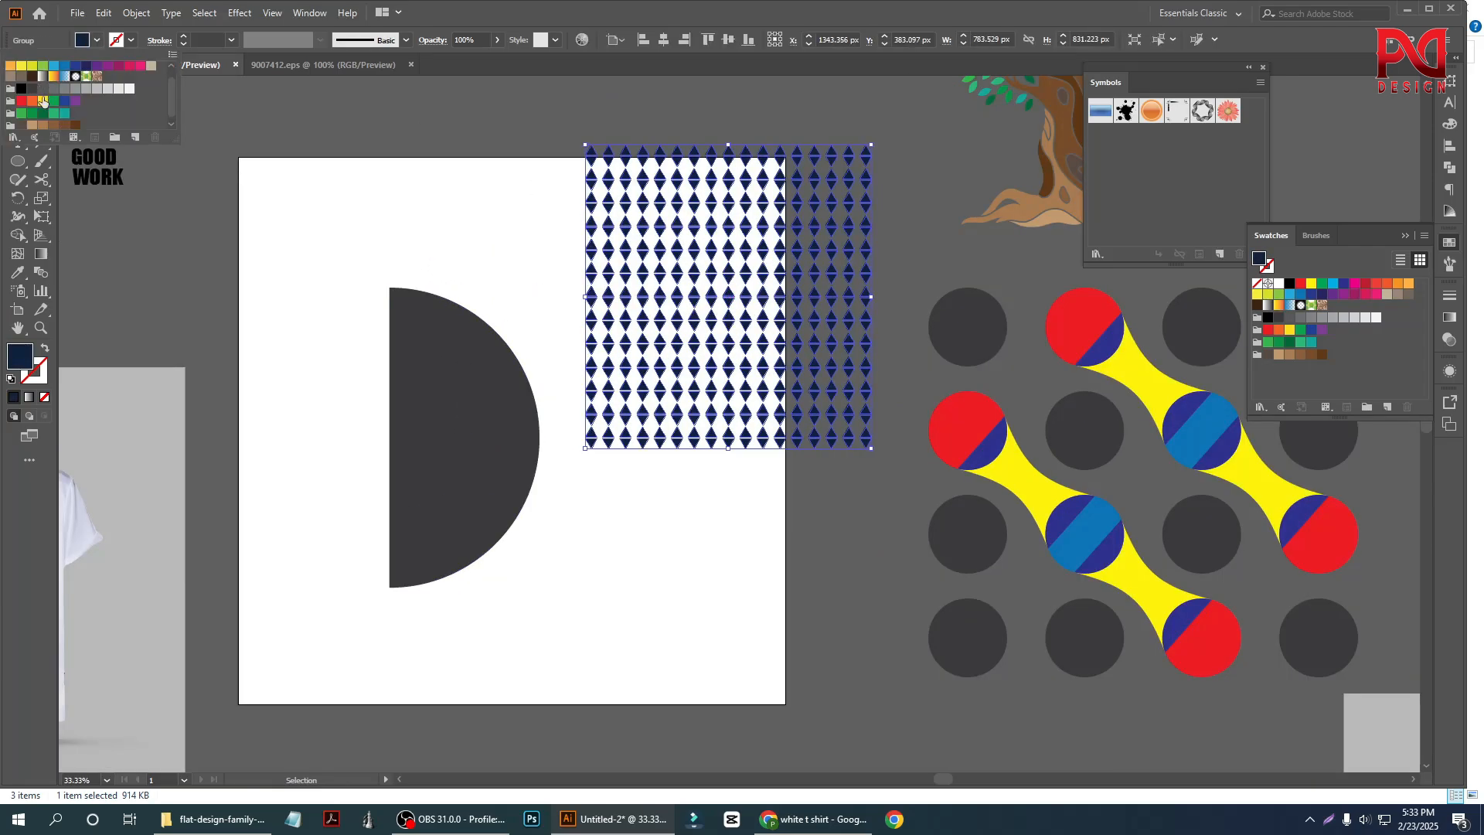
left_click(21, 103)
left_click(332, 196)
left_click(351, 195)
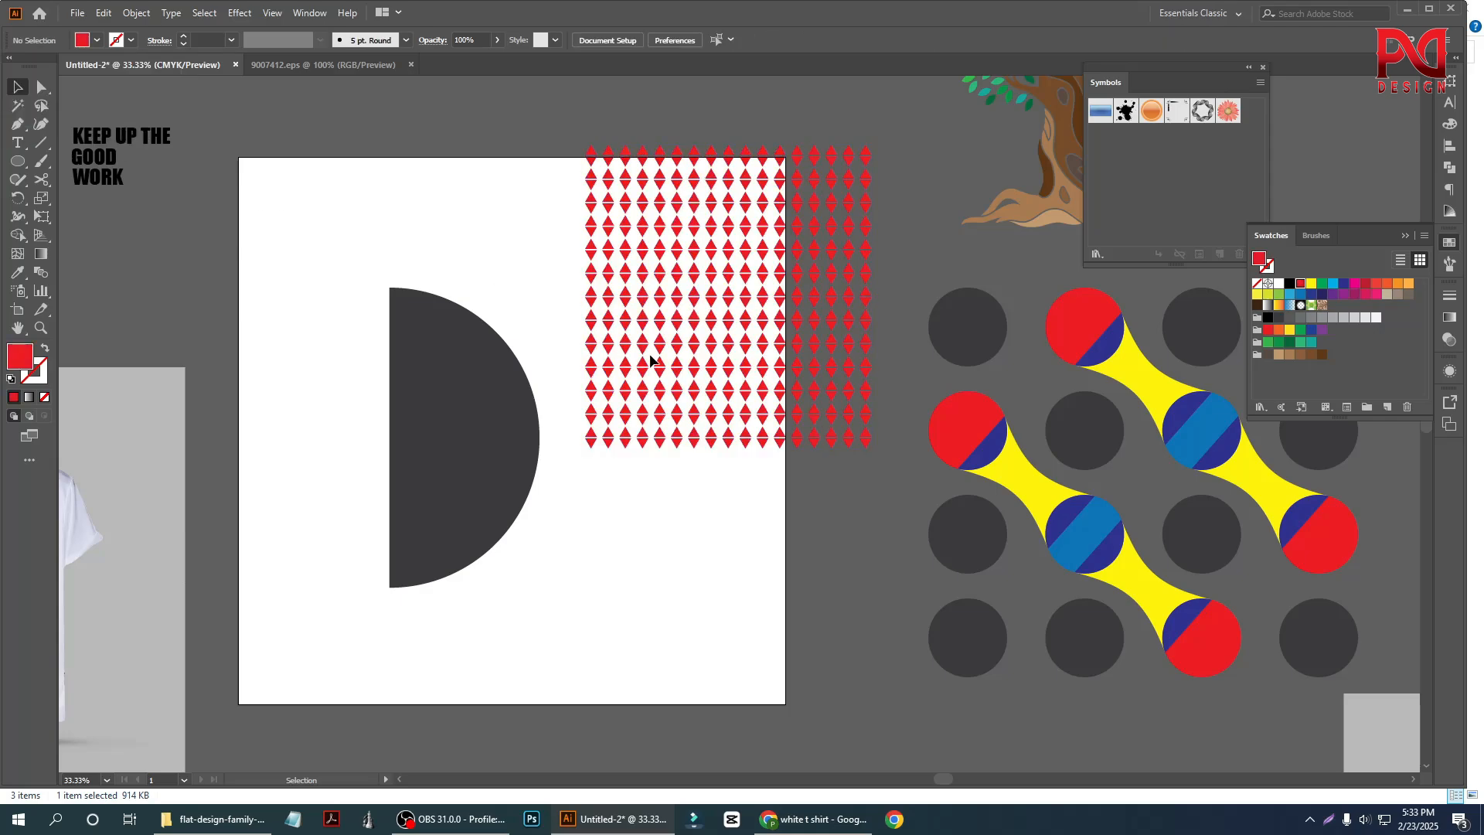
left_click_drag(649, 308, 563, 341)
left_click(447, 358)
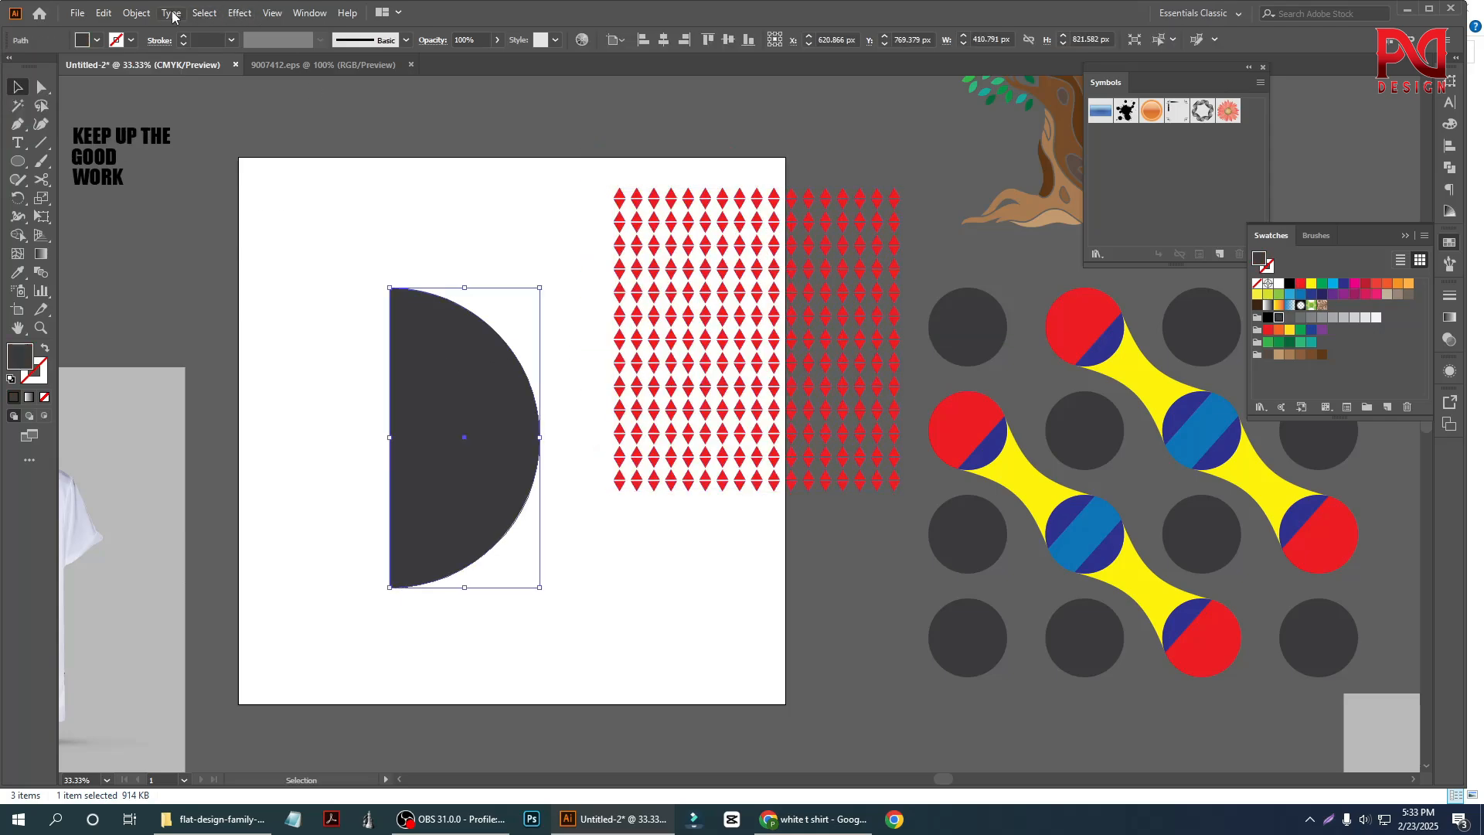
left_click(240, 13)
mouse_move(279, 108)
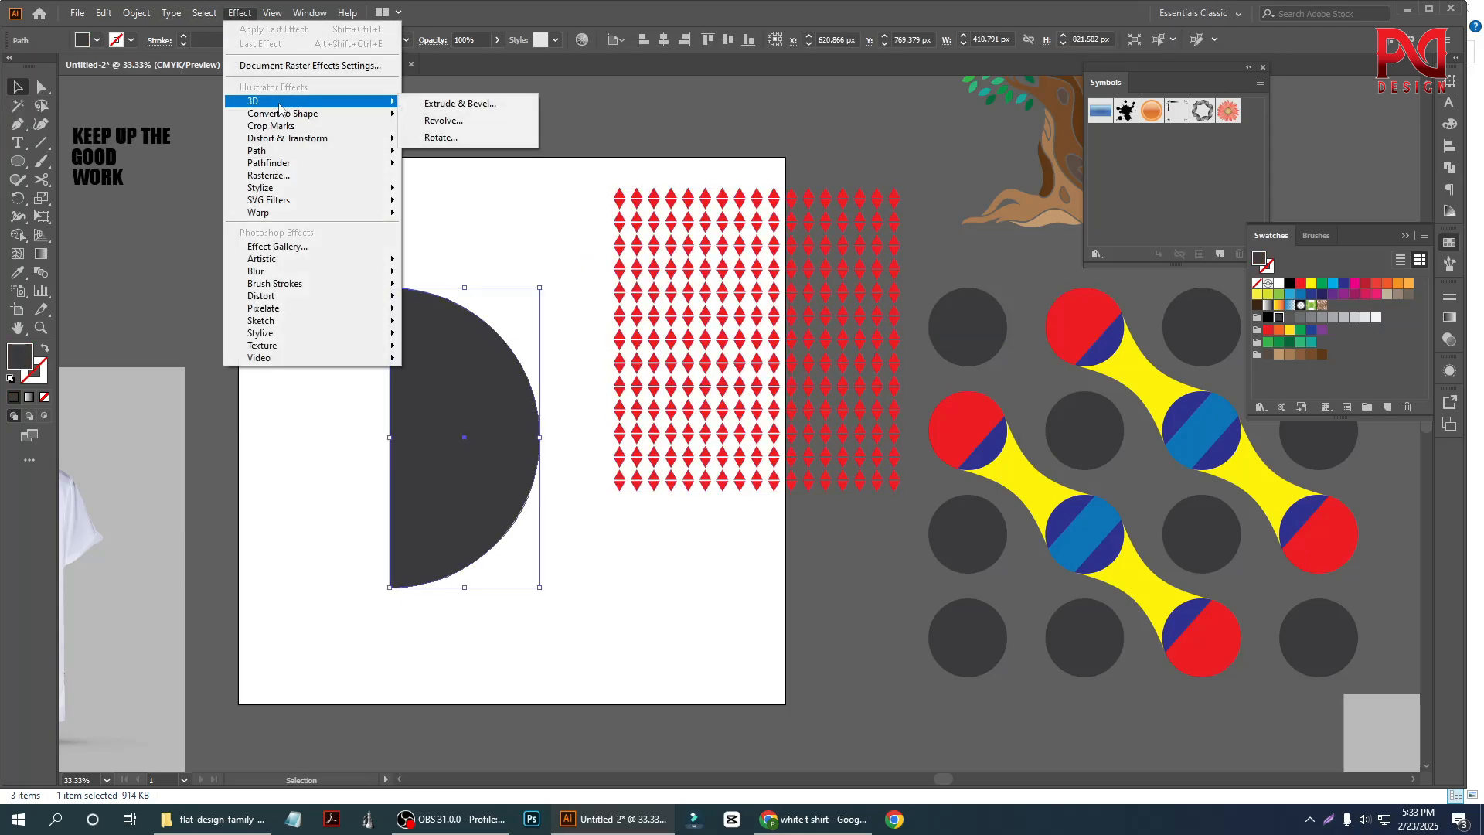
left_click(484, 123)
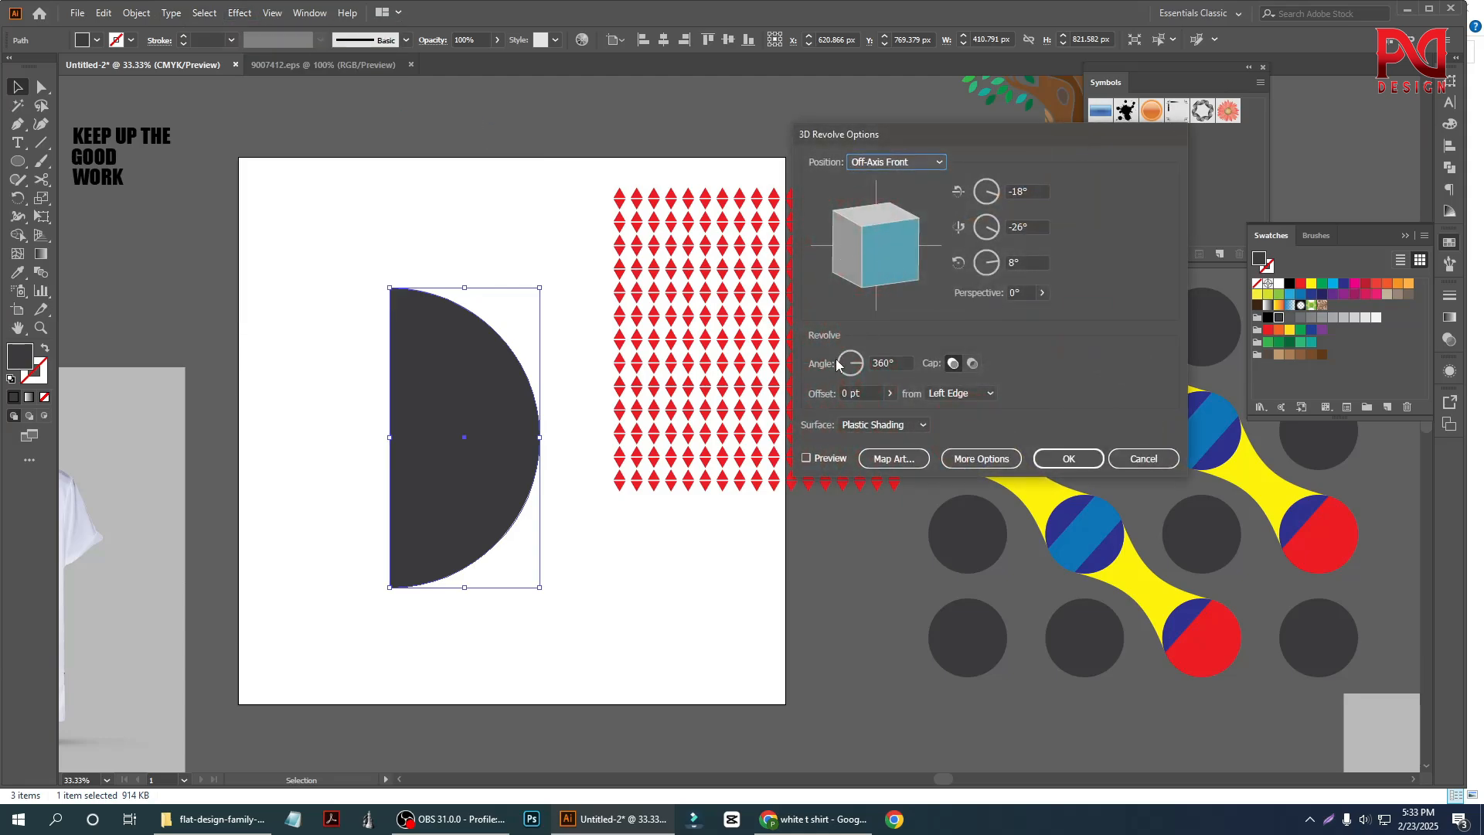
left_click(807, 457)
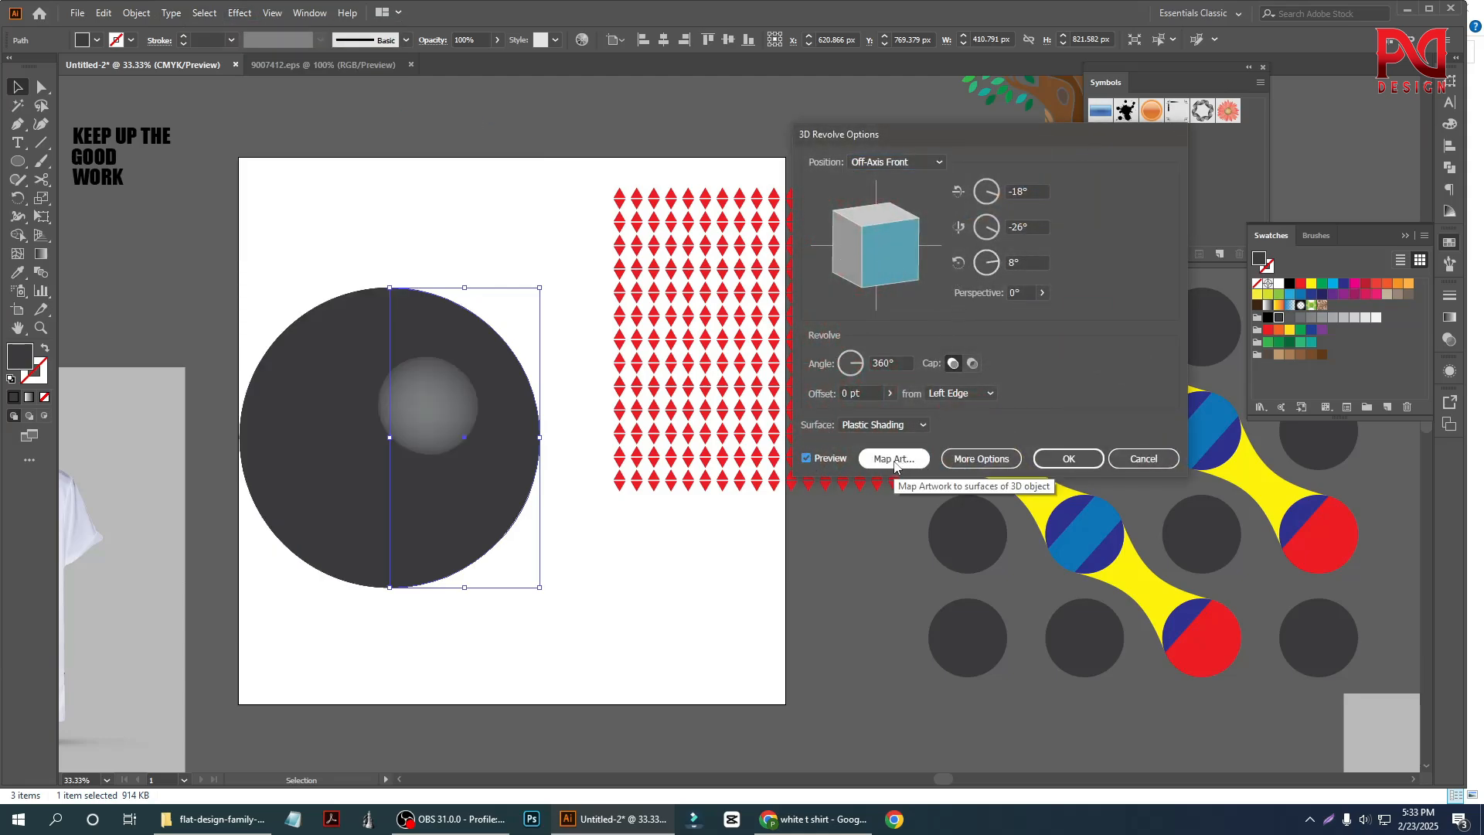
left_click(1144, 458)
left_click(580, 310)
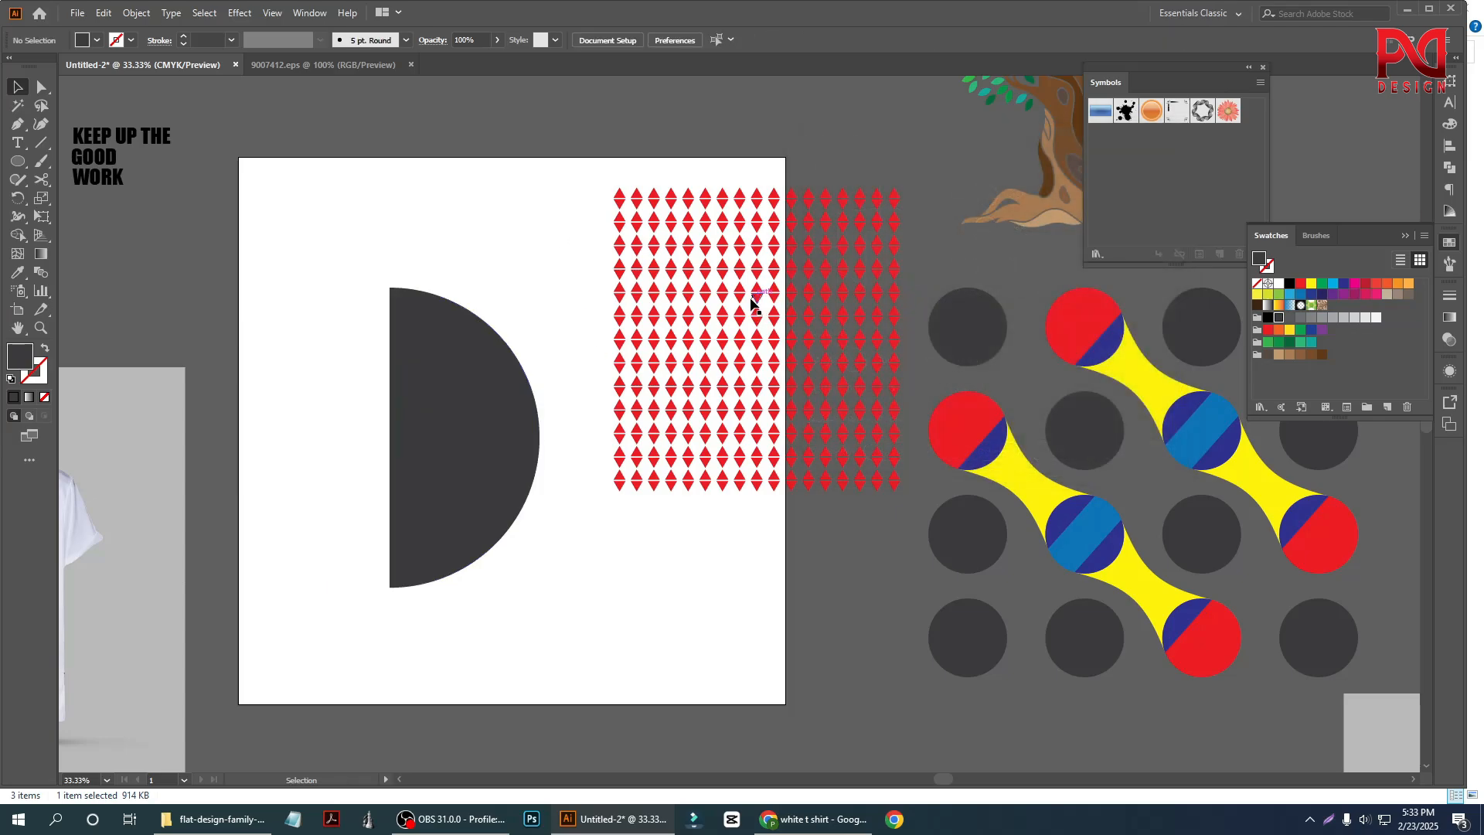
Save the red triangle pattern as a dynamic movie clip symbol, keeping the default name New Symbol.
left_click(753, 296)
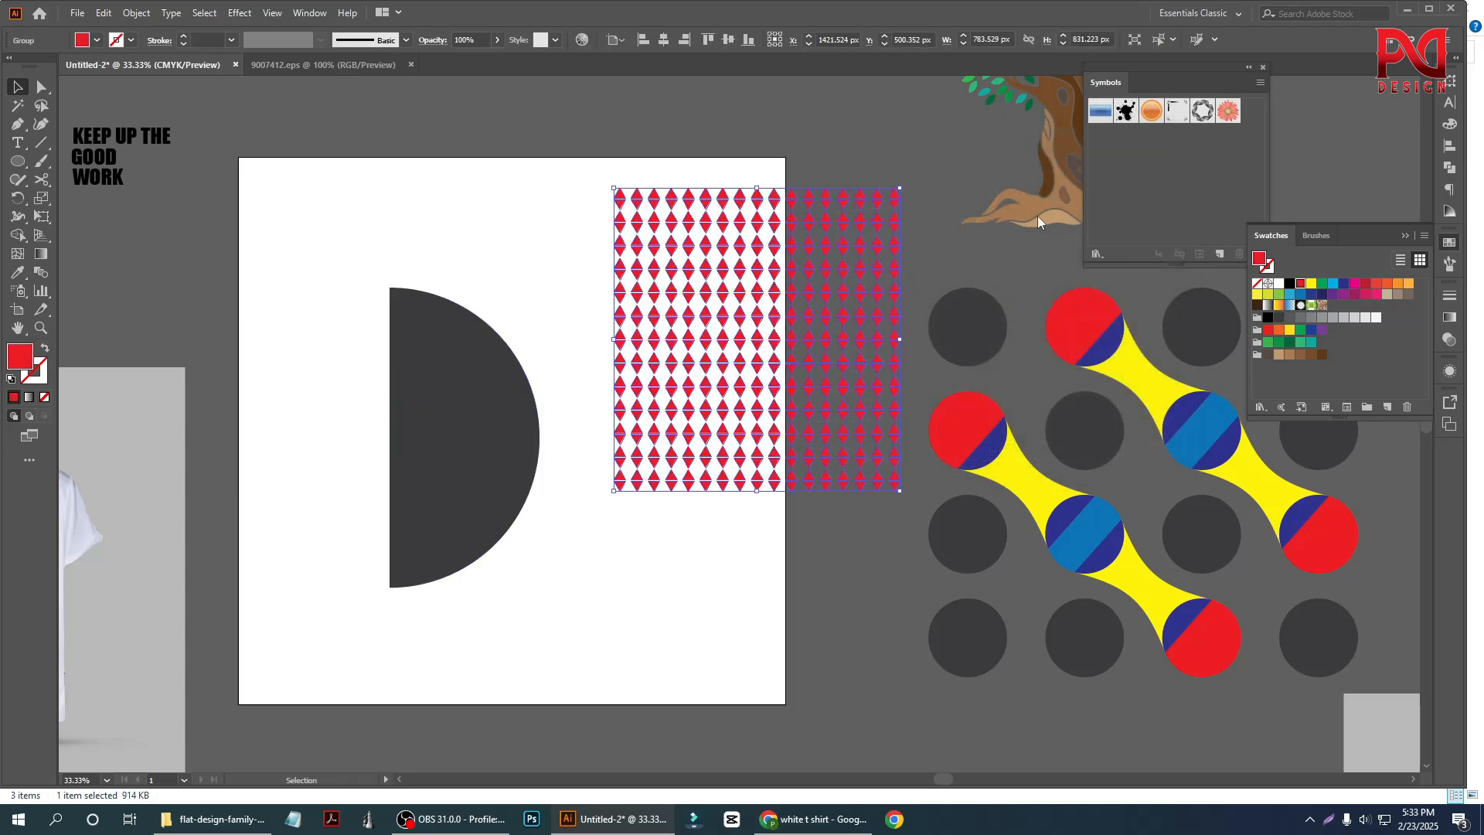
left_click_drag(716, 344, 1129, 203)
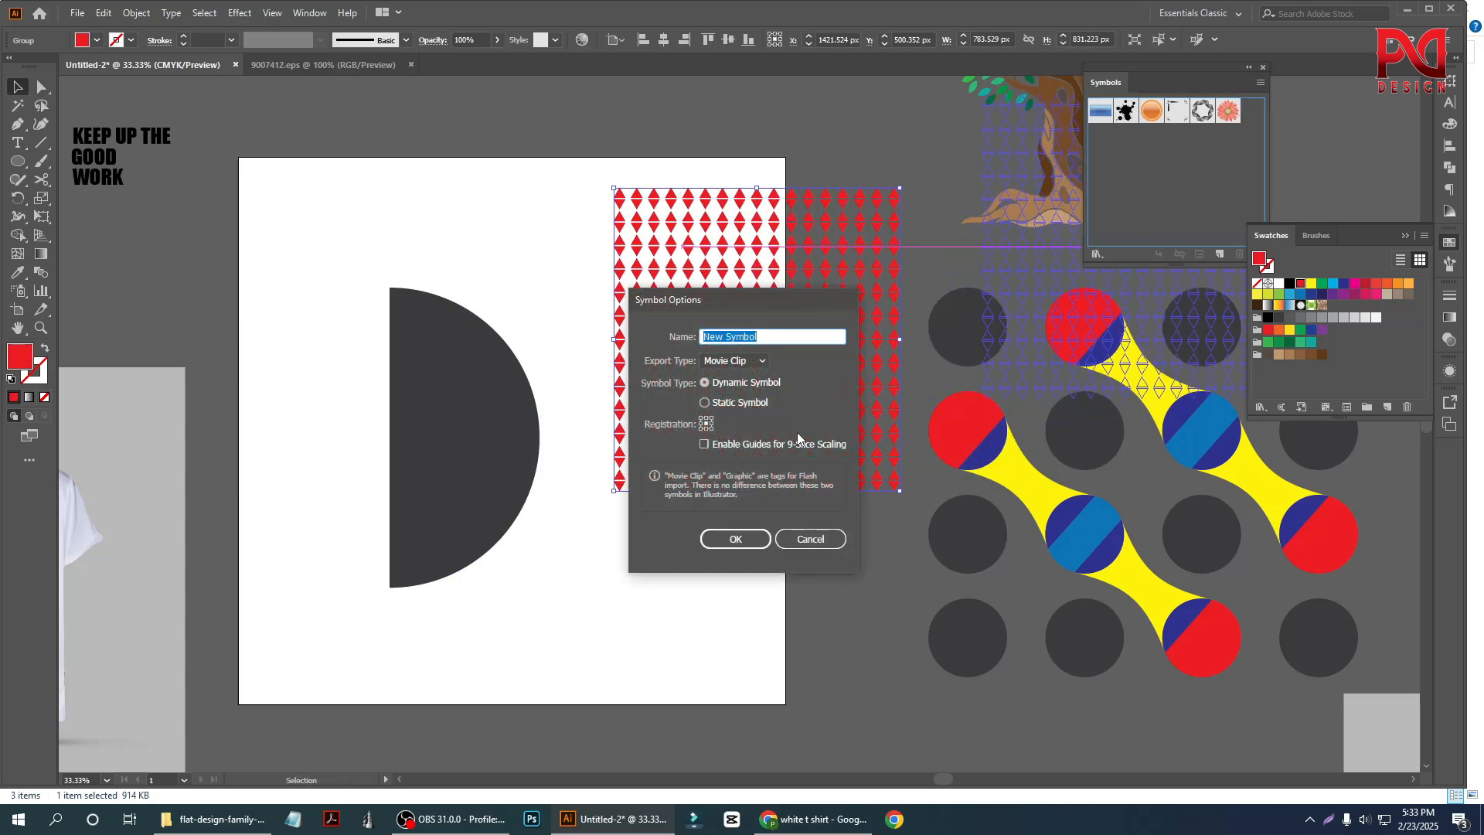
left_click(736, 533)
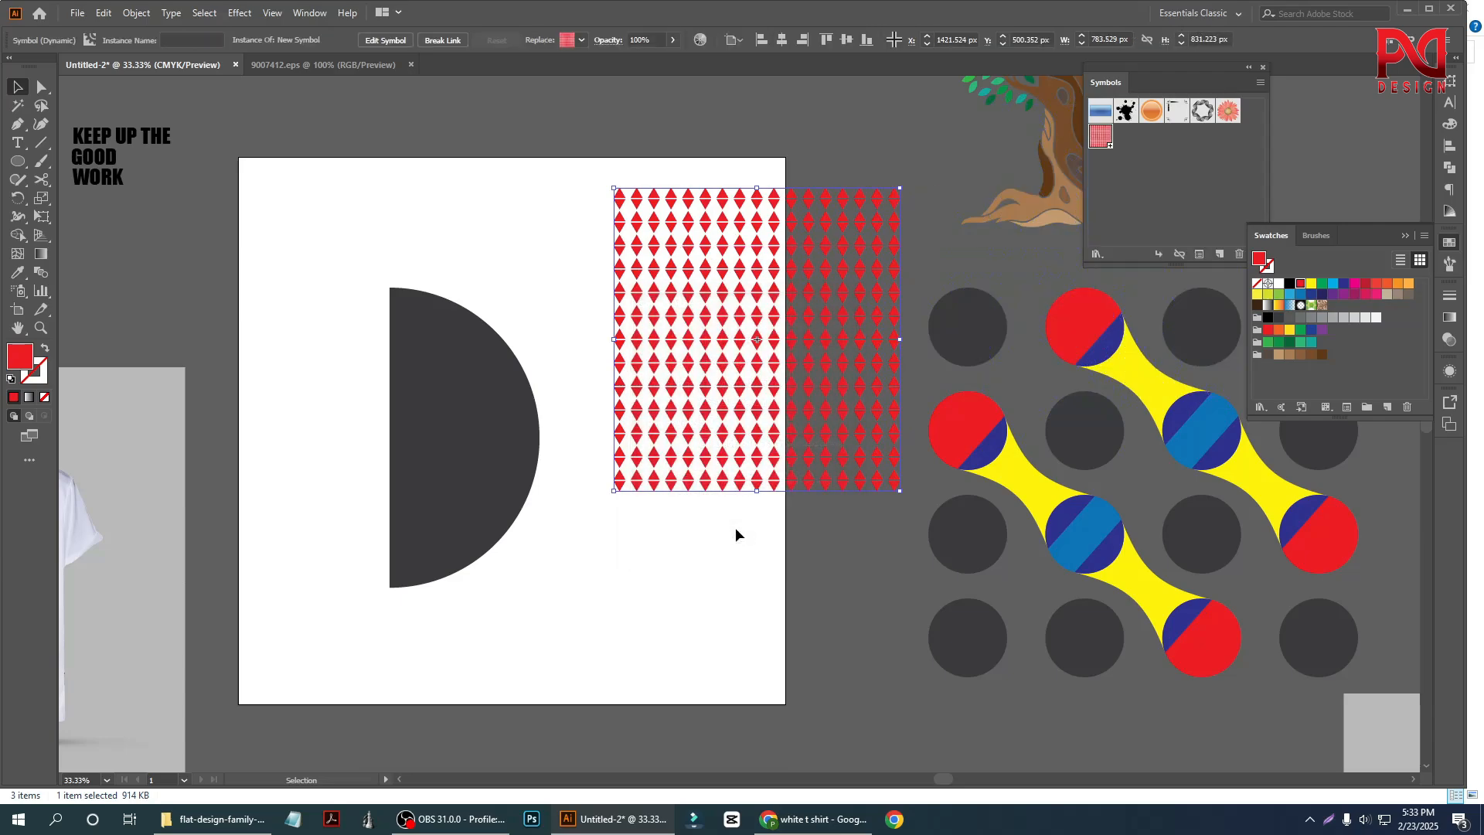
Apply a previewed 360° 3D Revolve from the left edge to the half circle and map New Symbol onto its surface.
left_click(486, 451)
left_click(238, 15)
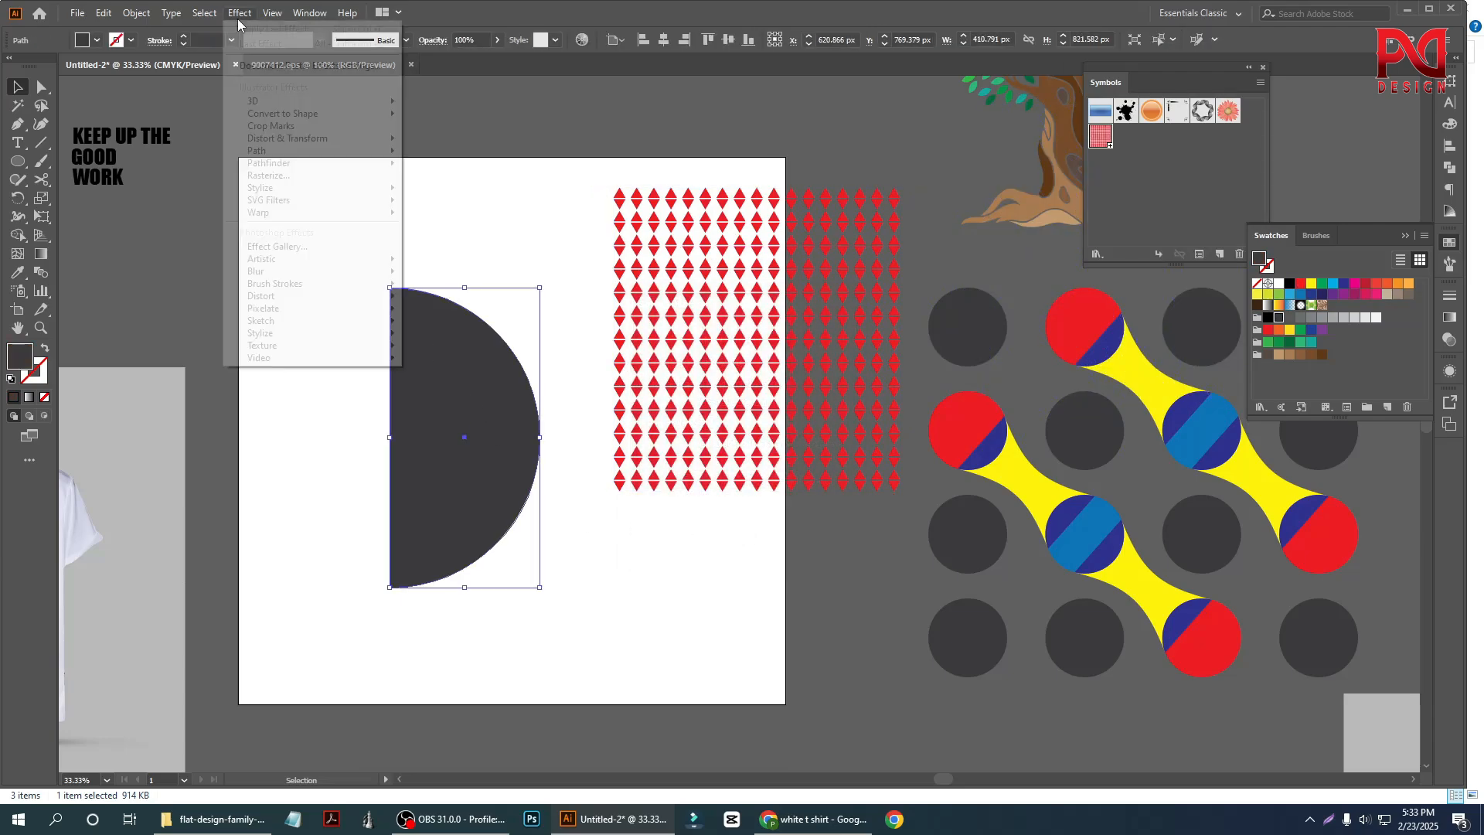
mouse_move(345, 111)
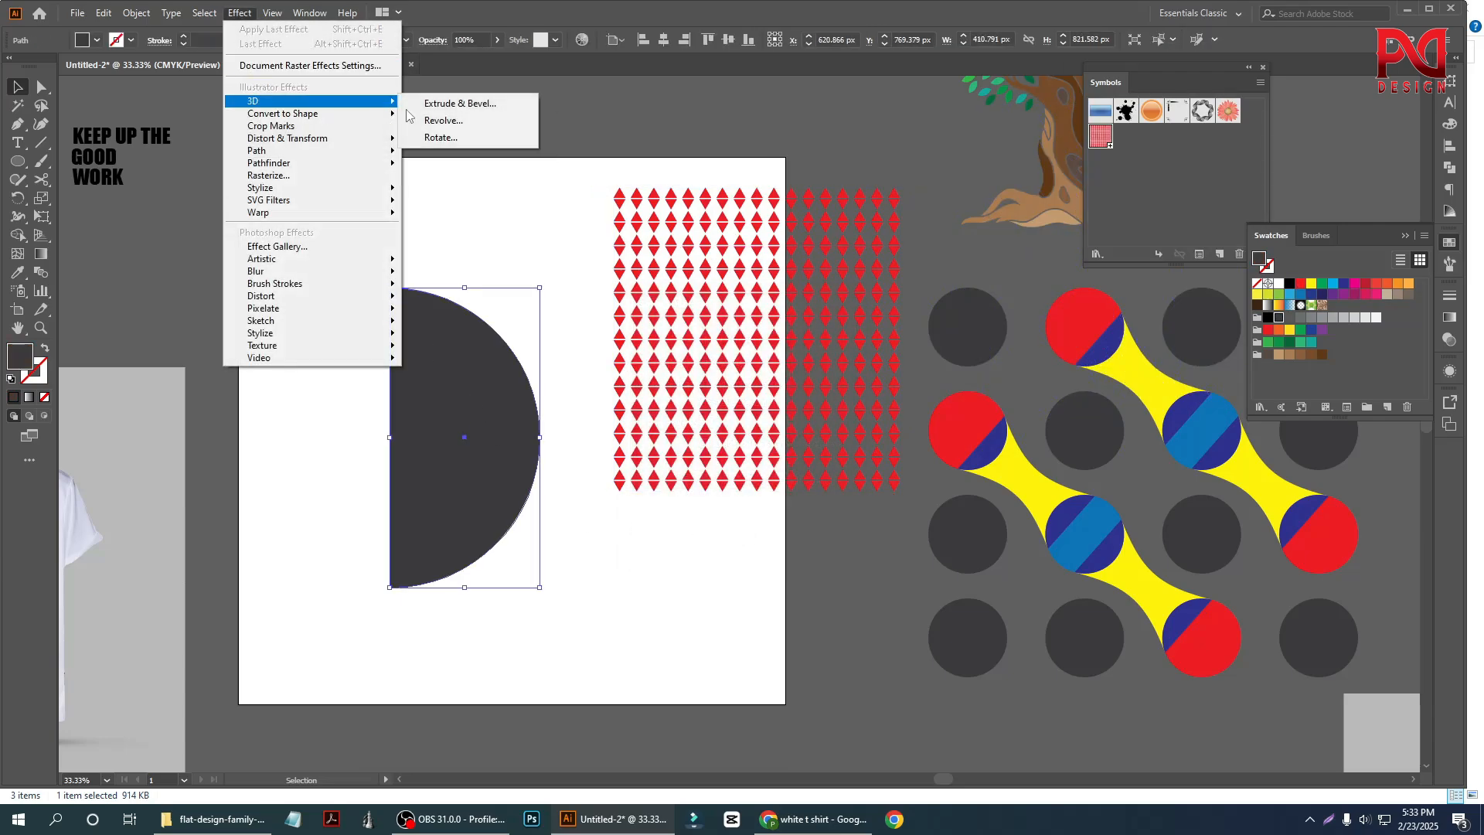
left_click(481, 130)
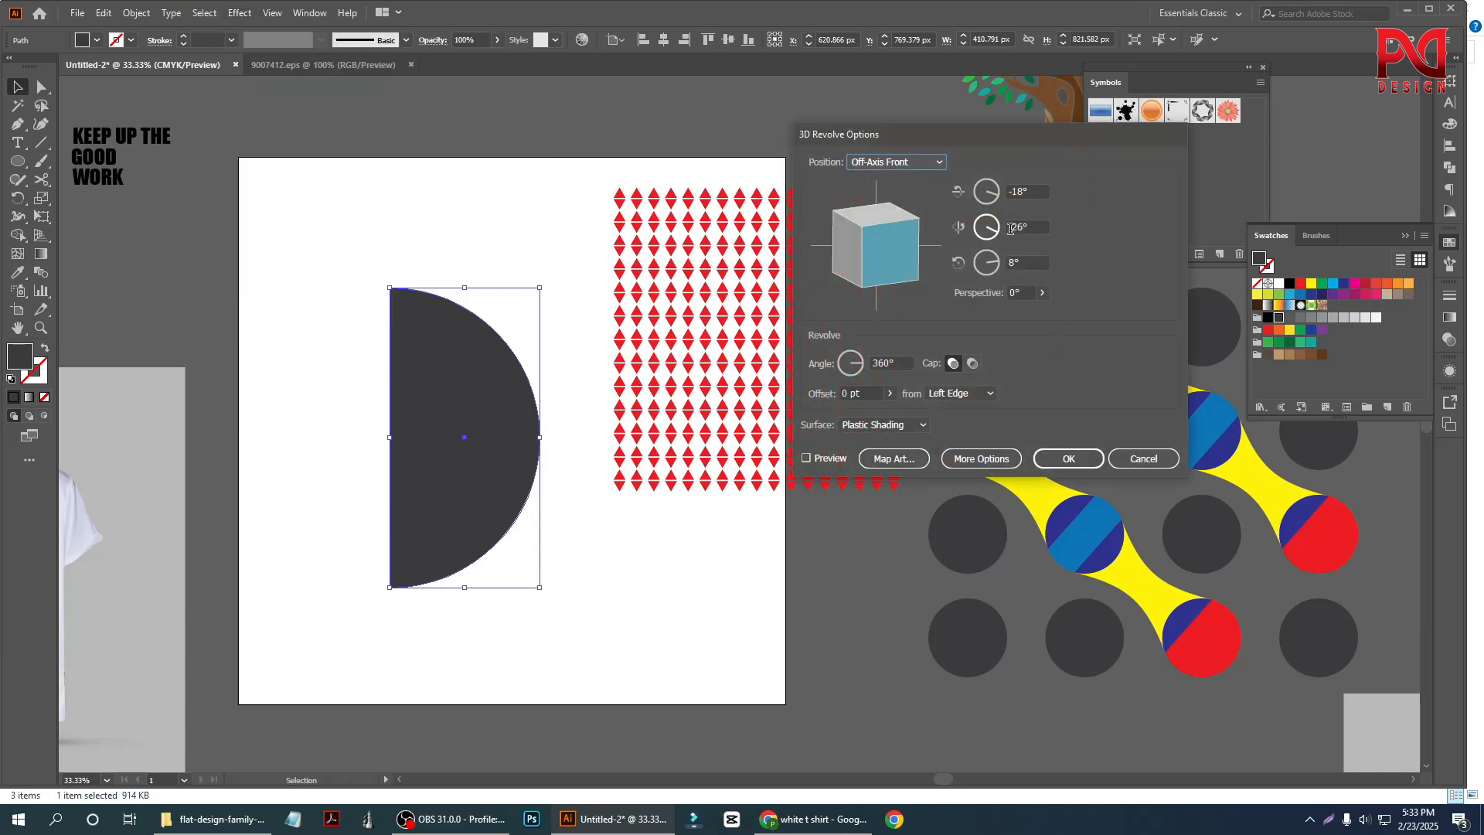
left_click(815, 460)
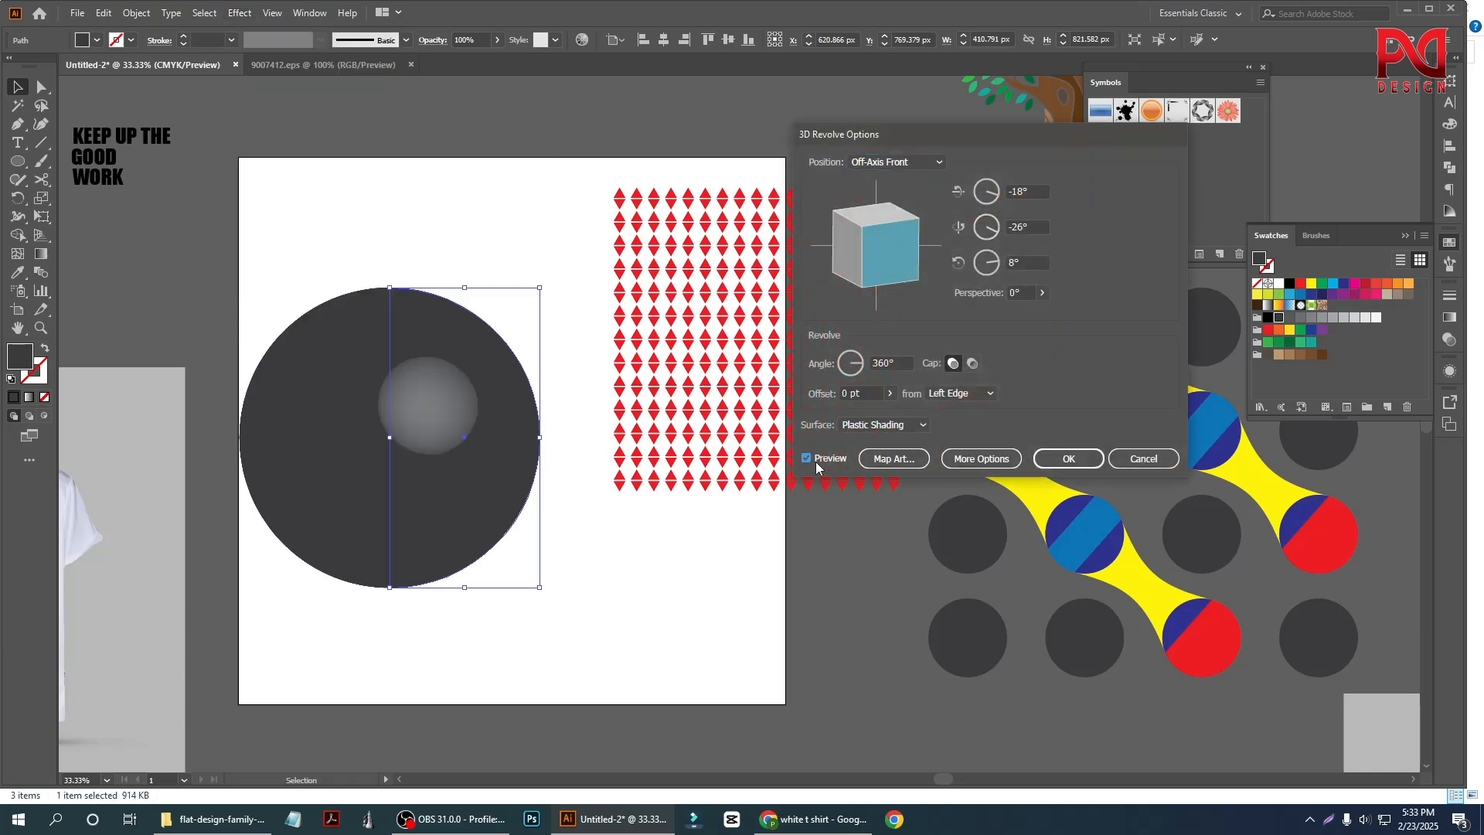
left_click(897, 459)
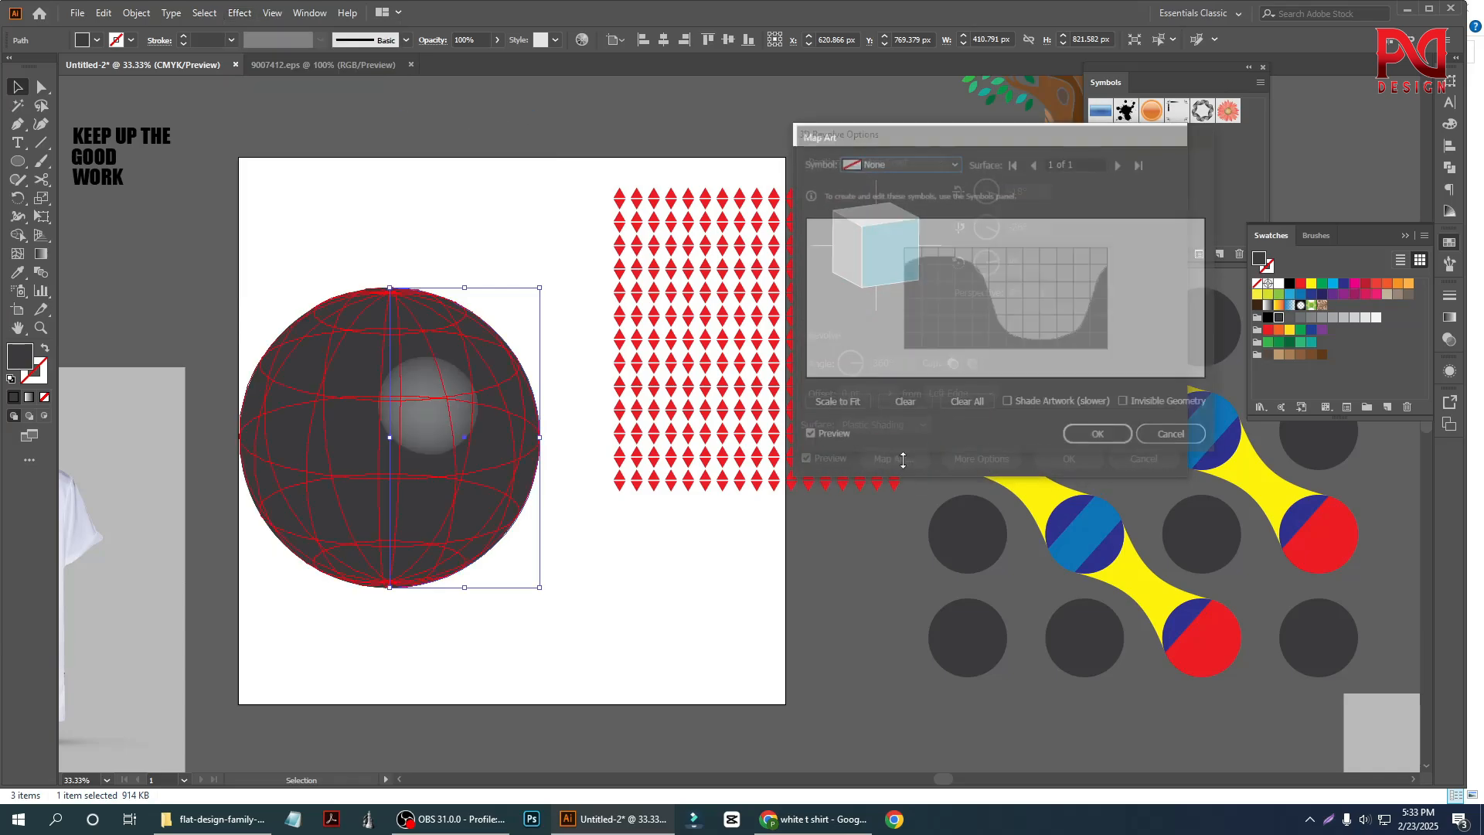
left_click(912, 165)
left_click(906, 299)
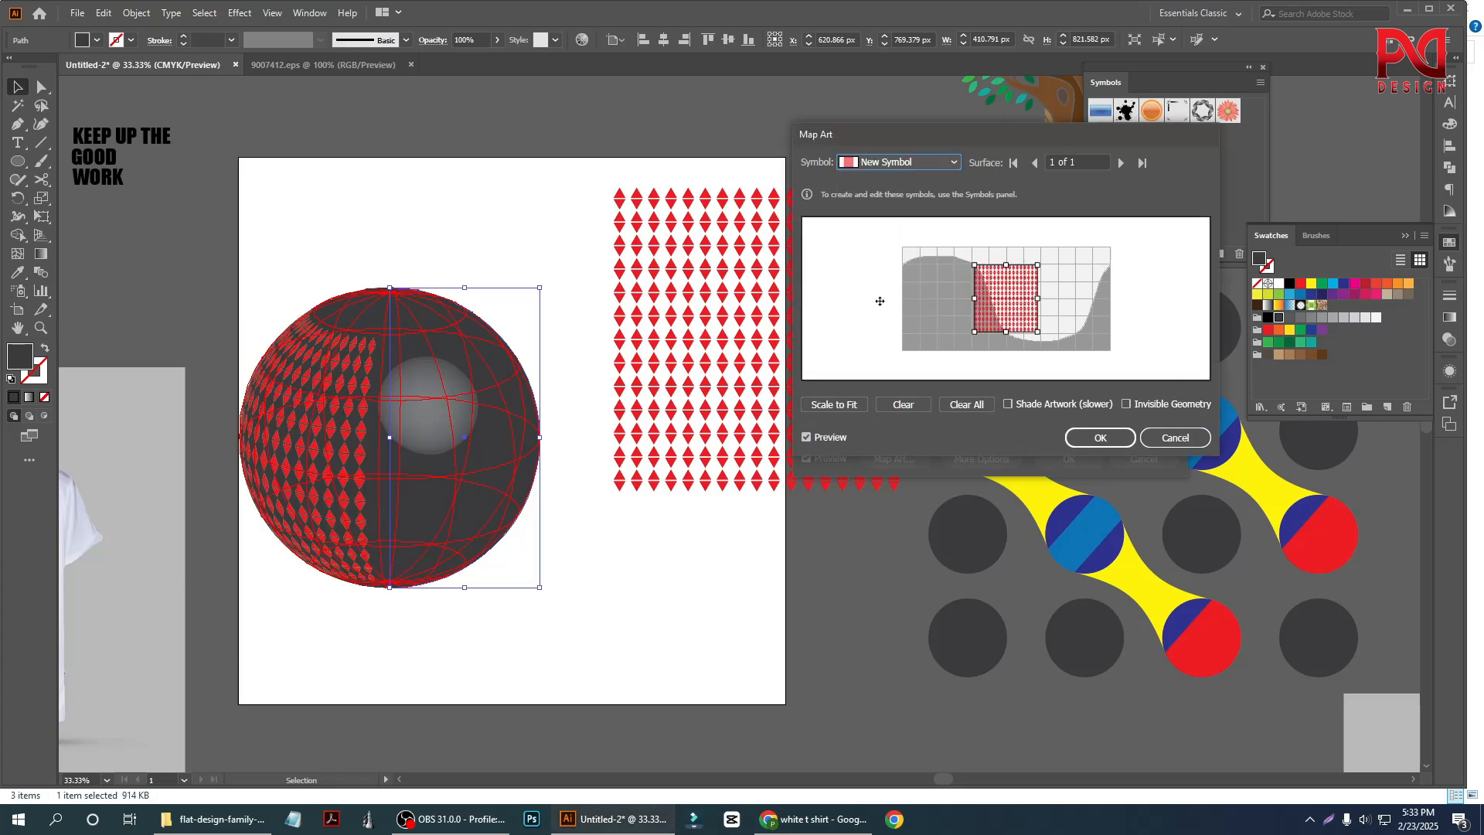
Enlarge and reposition the mapped triangle artwork to fill the right part of the surface grid from top to bottom, and apply the revolve.
left_click_drag(1043, 334, 1093, 351)
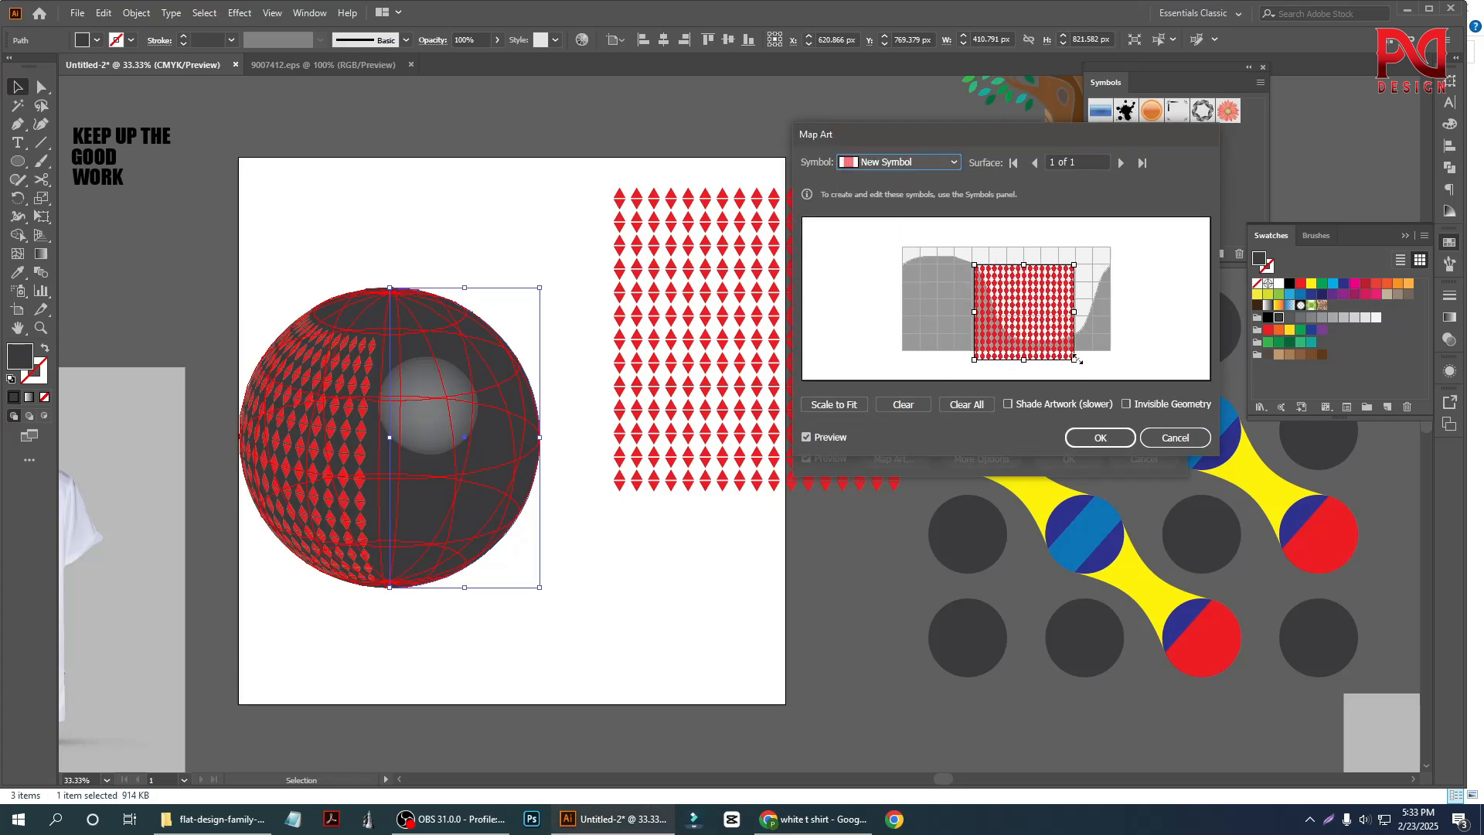
left_click_drag(1019, 323, 996, 302)
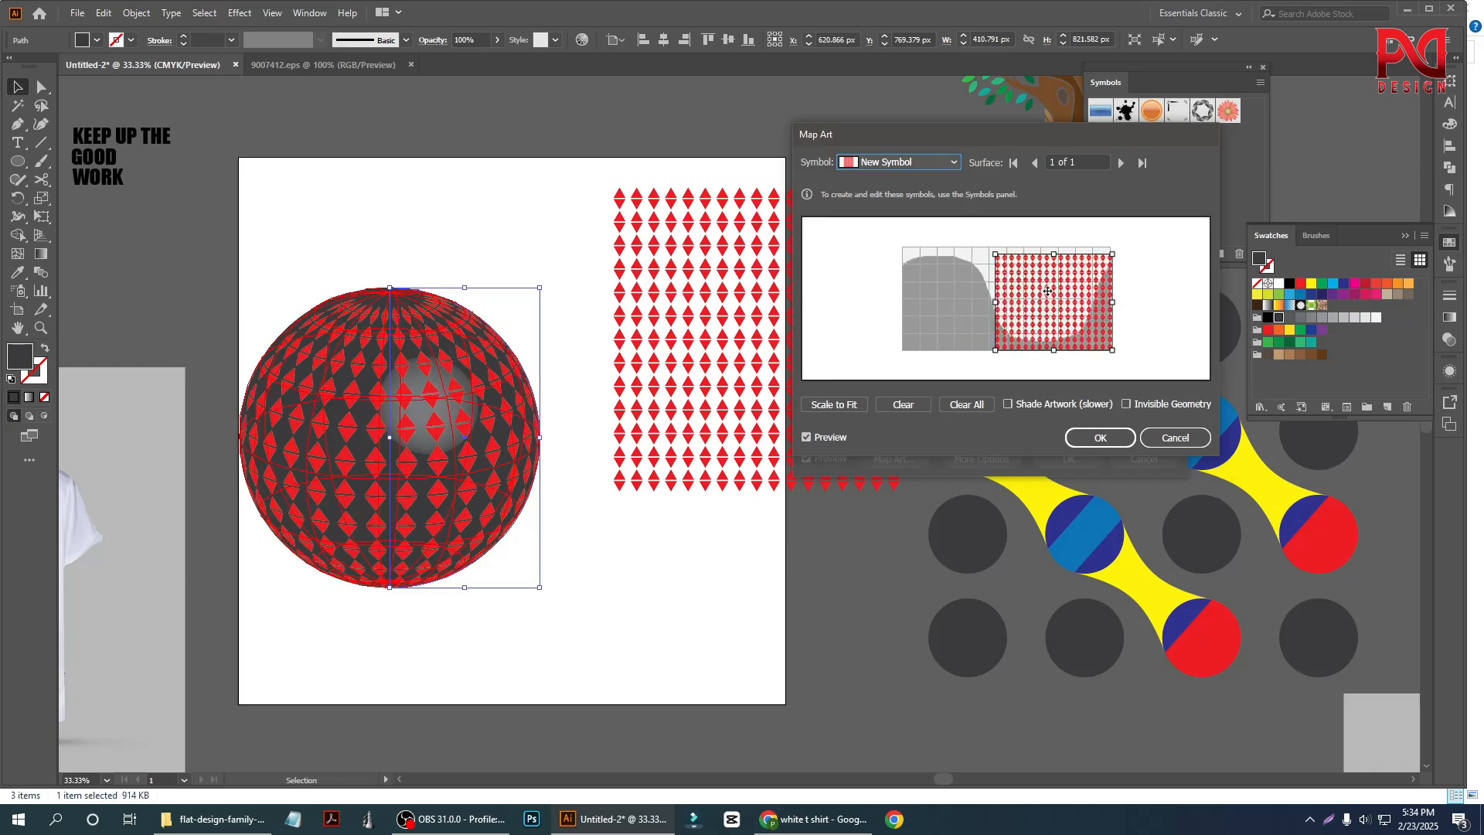
left_click_drag(1056, 253, 1054, 244)
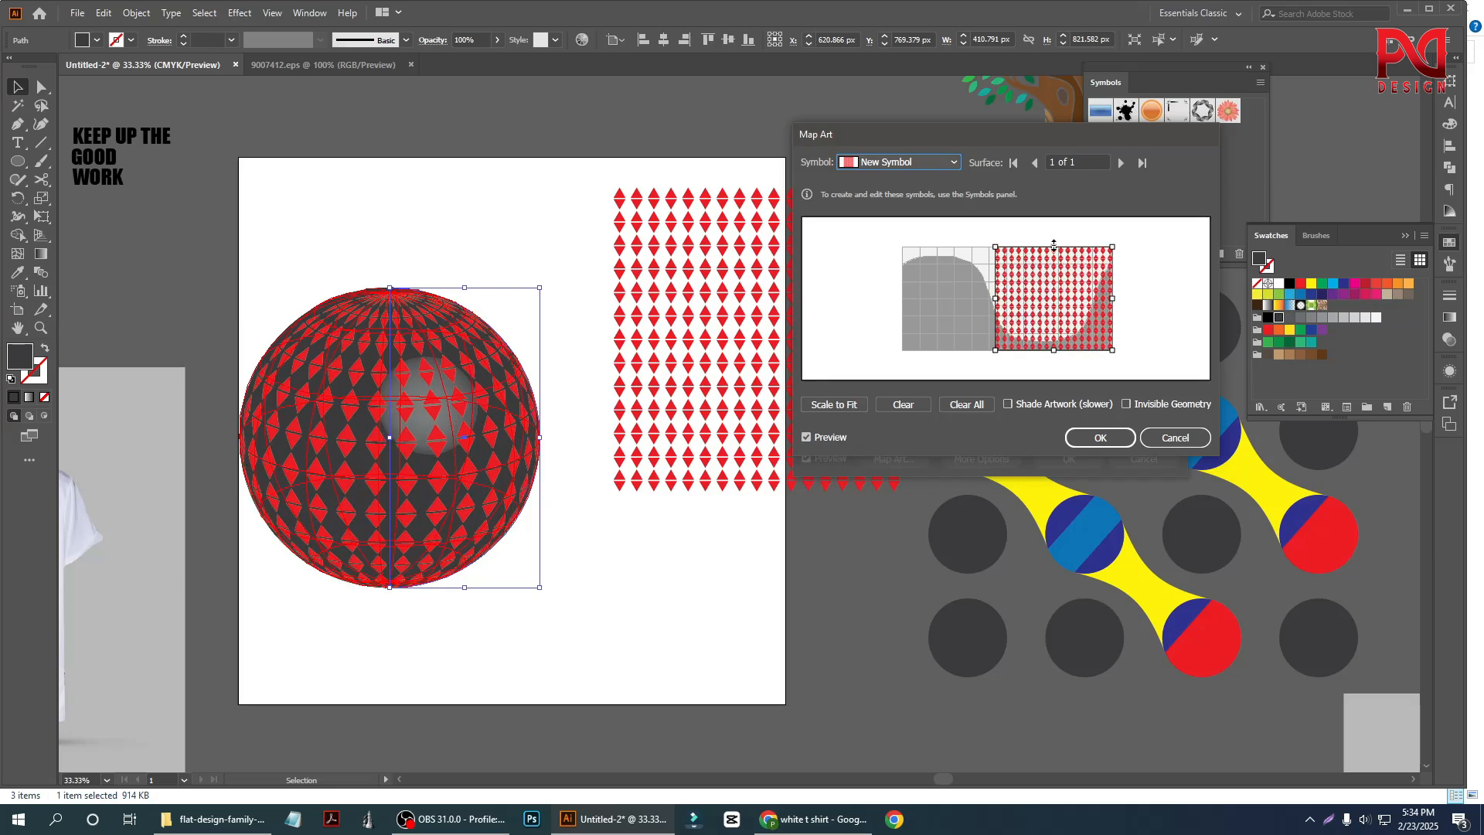
left_click(1100, 437)
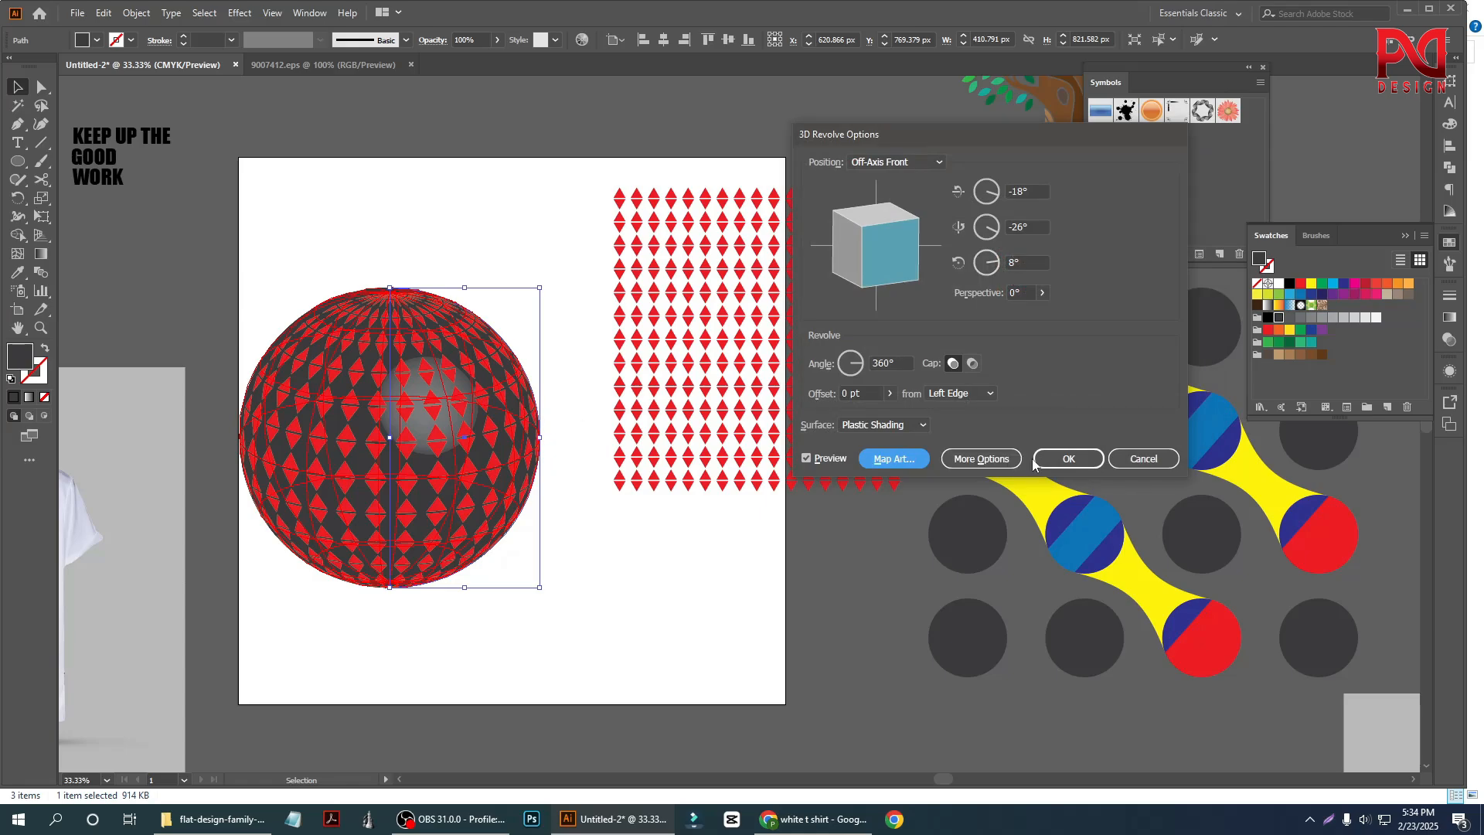
left_click(1068, 459)
Delete the leftover flat triangle pattern and move the patterned sphere to about the middle of the artboard.
key("ctrl+minus")
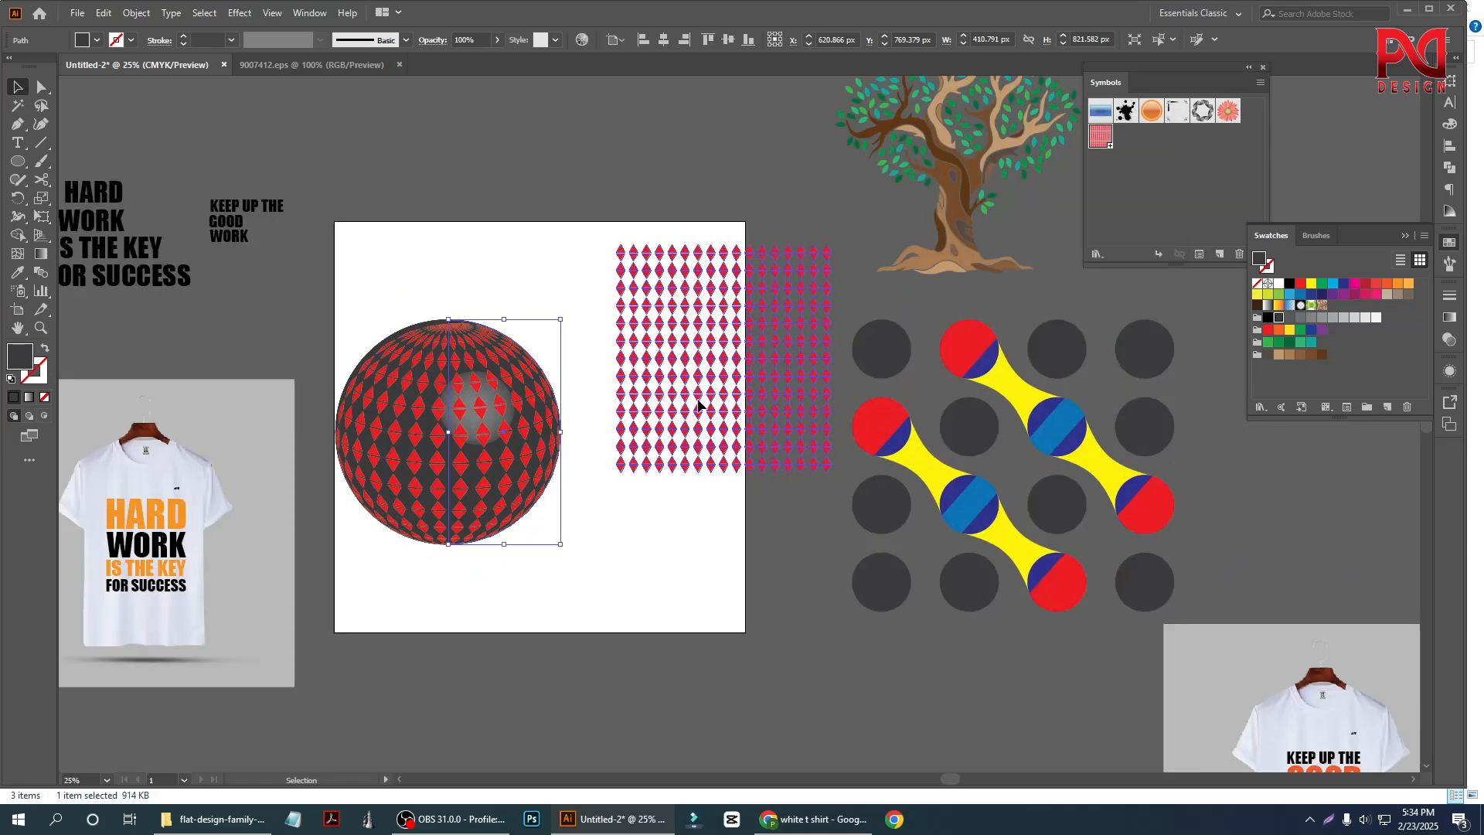
left_click(700, 403)
key("Delete")
left_click_drag(458, 467, 559, 452)
key("ctrl+shift+a")
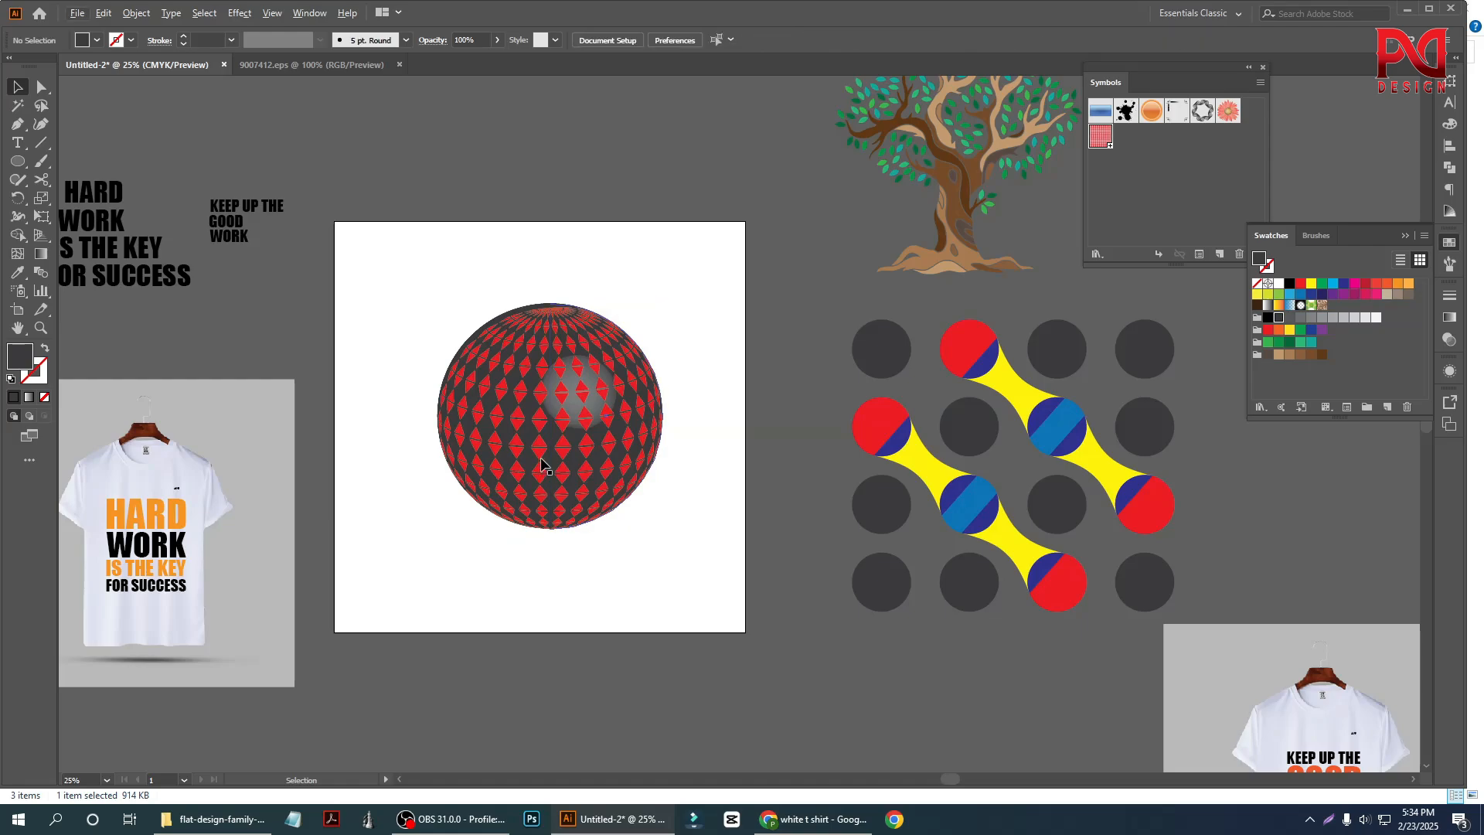
Expand the appearance of the patterned 3D sphere on the artboard into editable artwork.
scroll(542, 459, "down", 1)
scroll(552, 455, "down", 1)
scroll(534, 425, "up", 1)
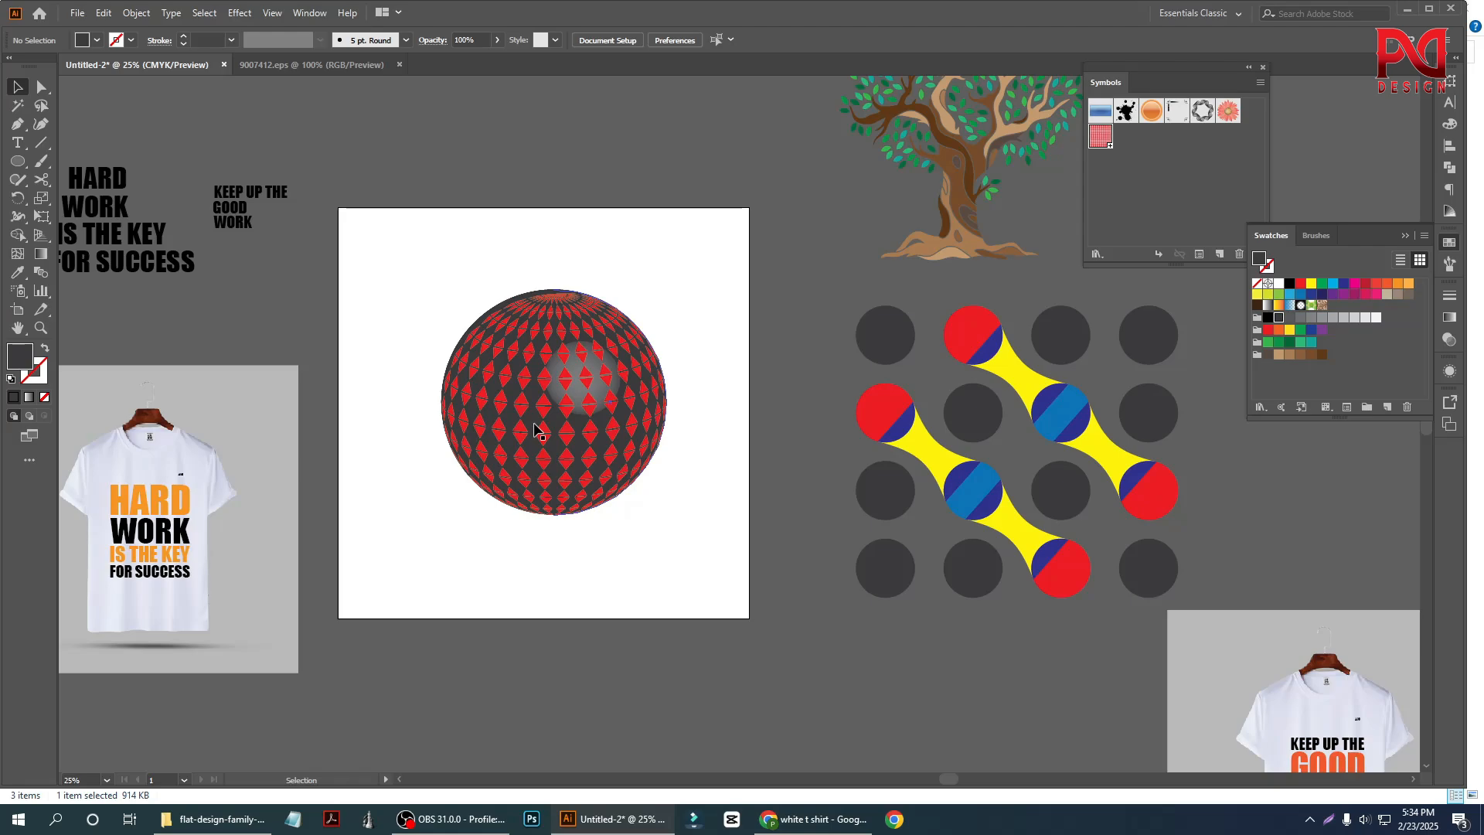
left_click(576, 435)
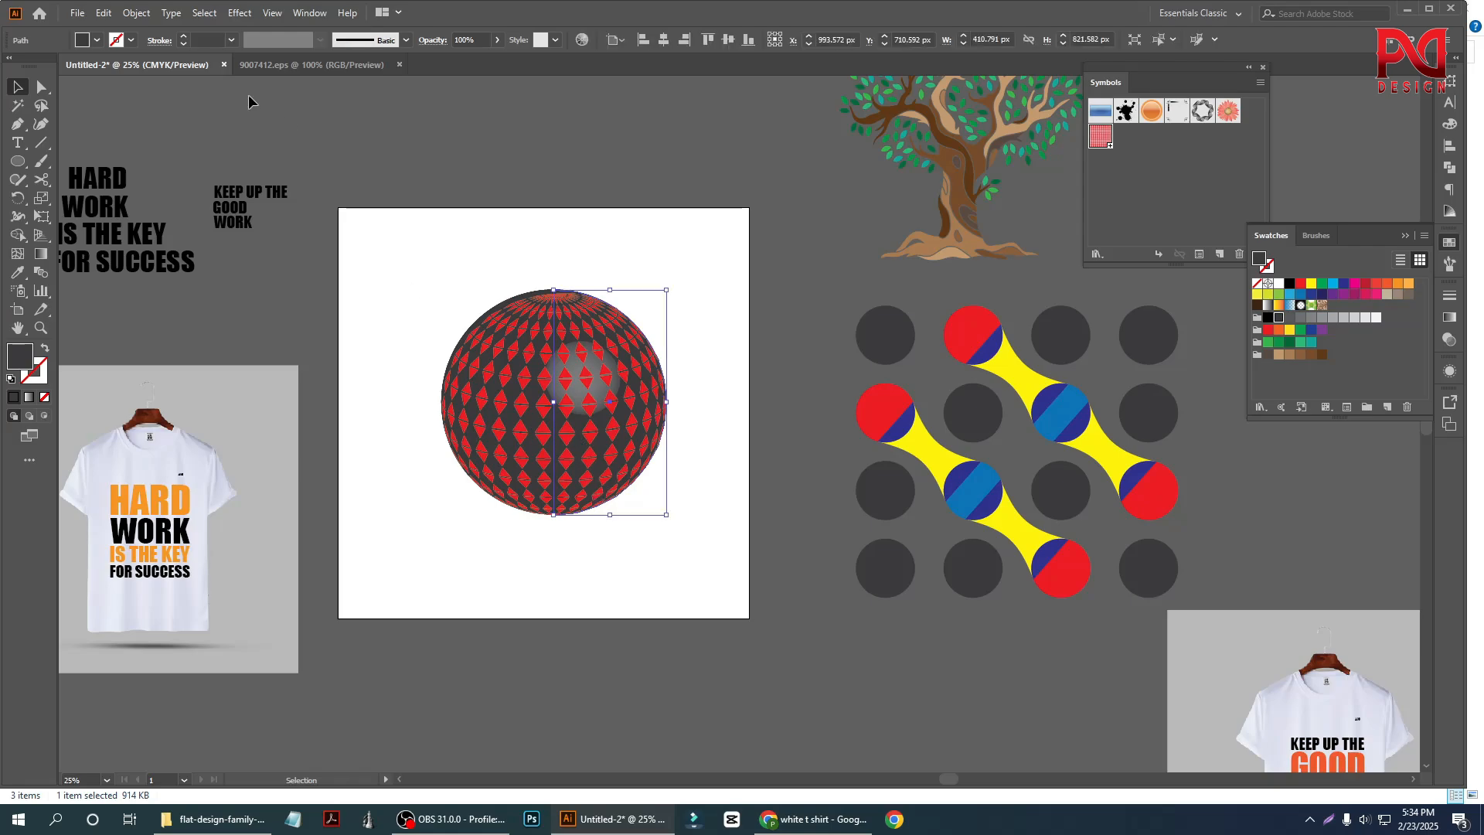
left_click(127, 18)
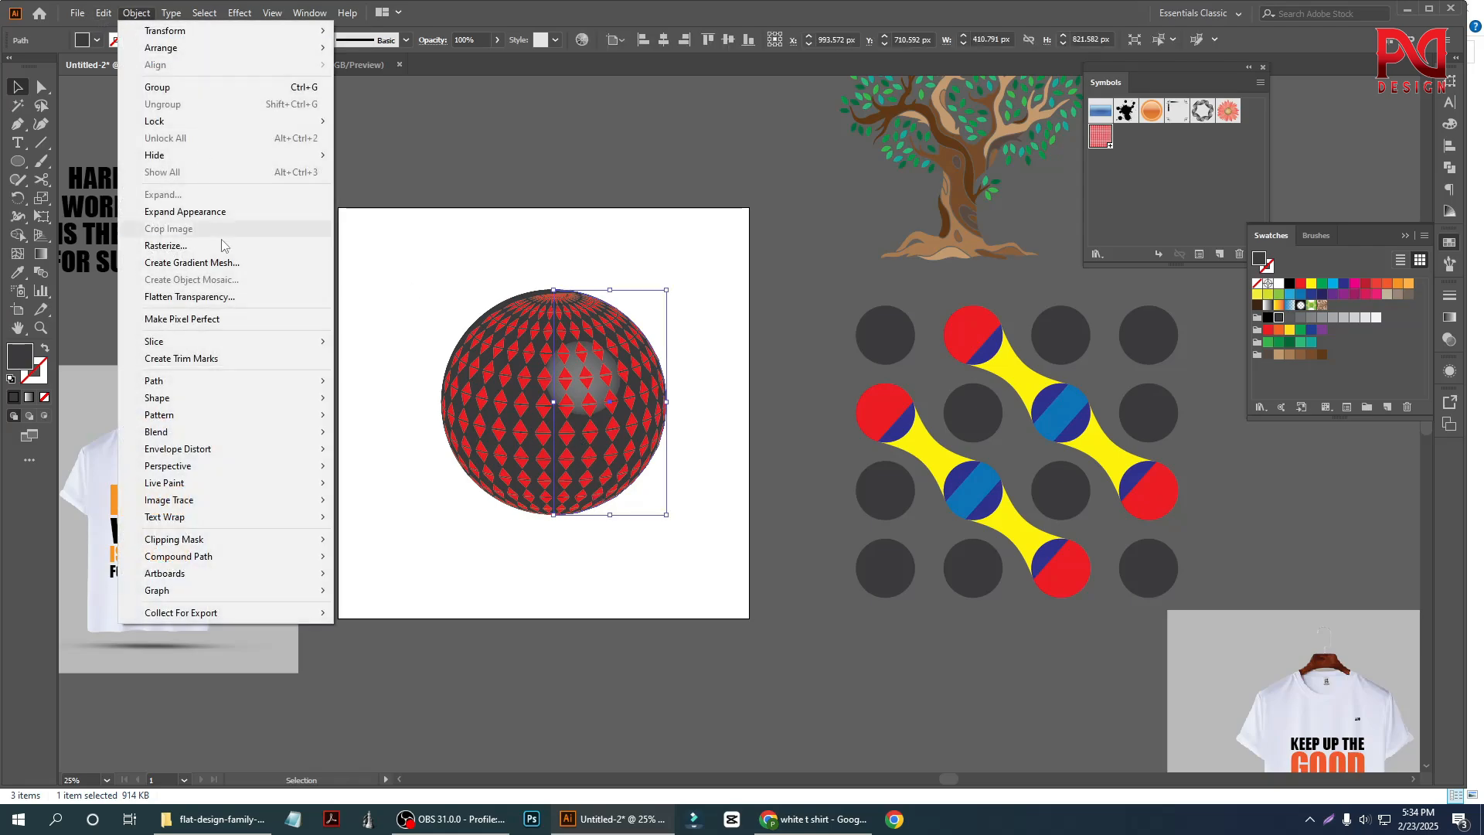
left_click(195, 198)
left_click(133, 13)
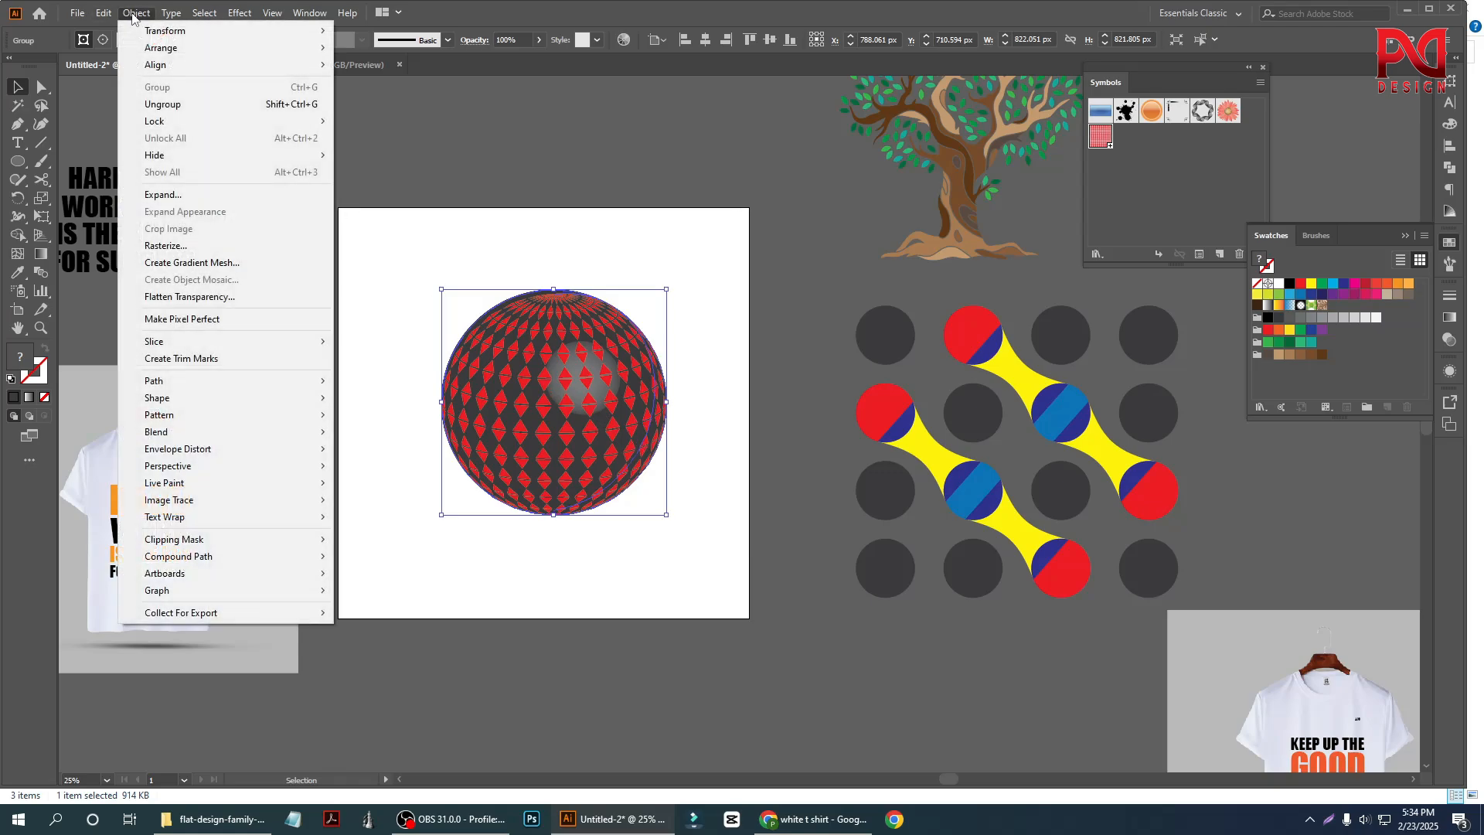
left_click(180, 199)
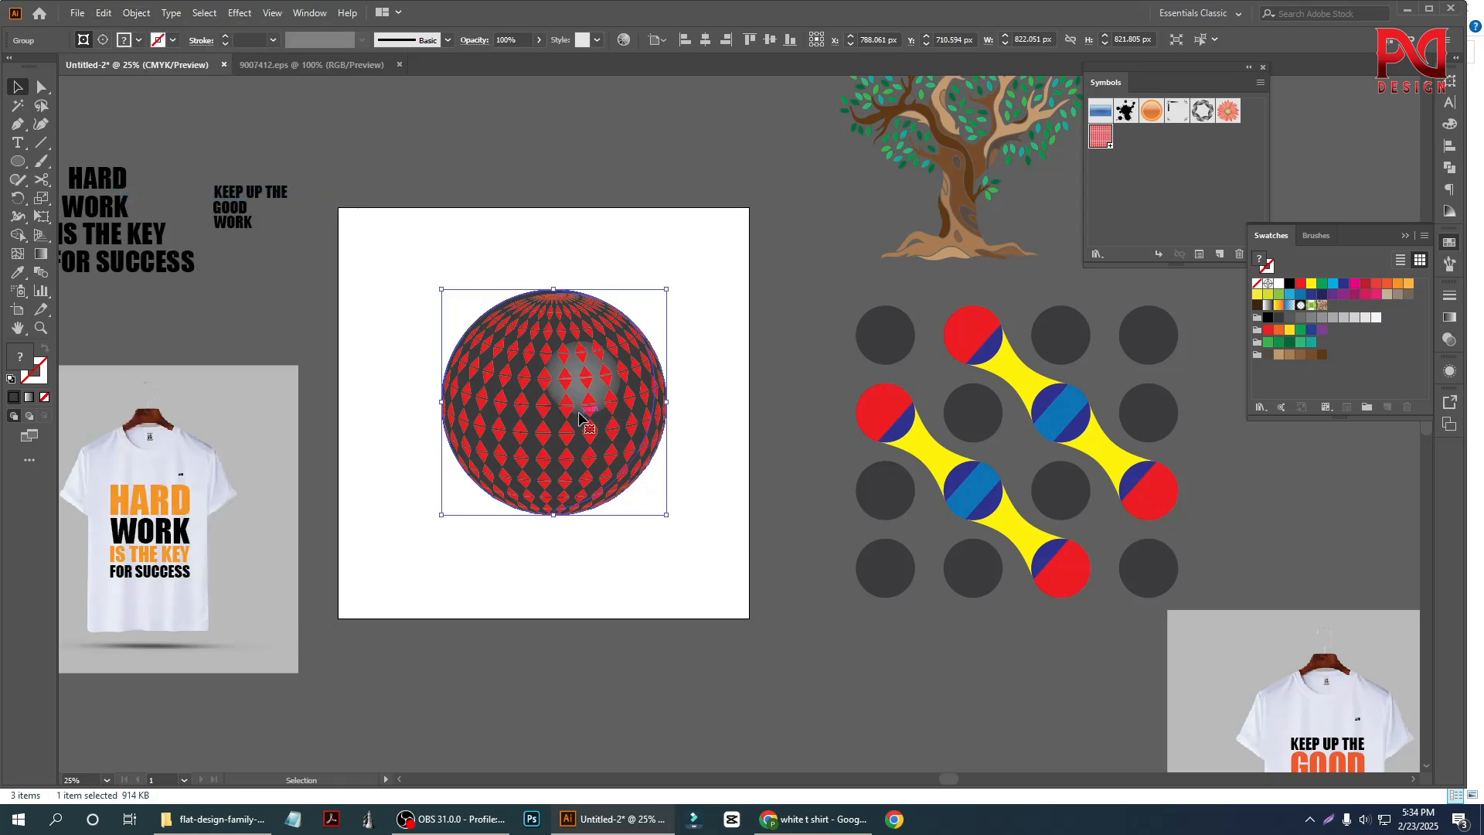
Ungroup the expanded sphere, move its front patterned clip group down, and delete the remaining dark and back-side pieces.
right_click(539, 344)
left_click(603, 473)
left_click_drag(552, 462, 520, 630)
right_click(536, 326)
left_click(581, 455)
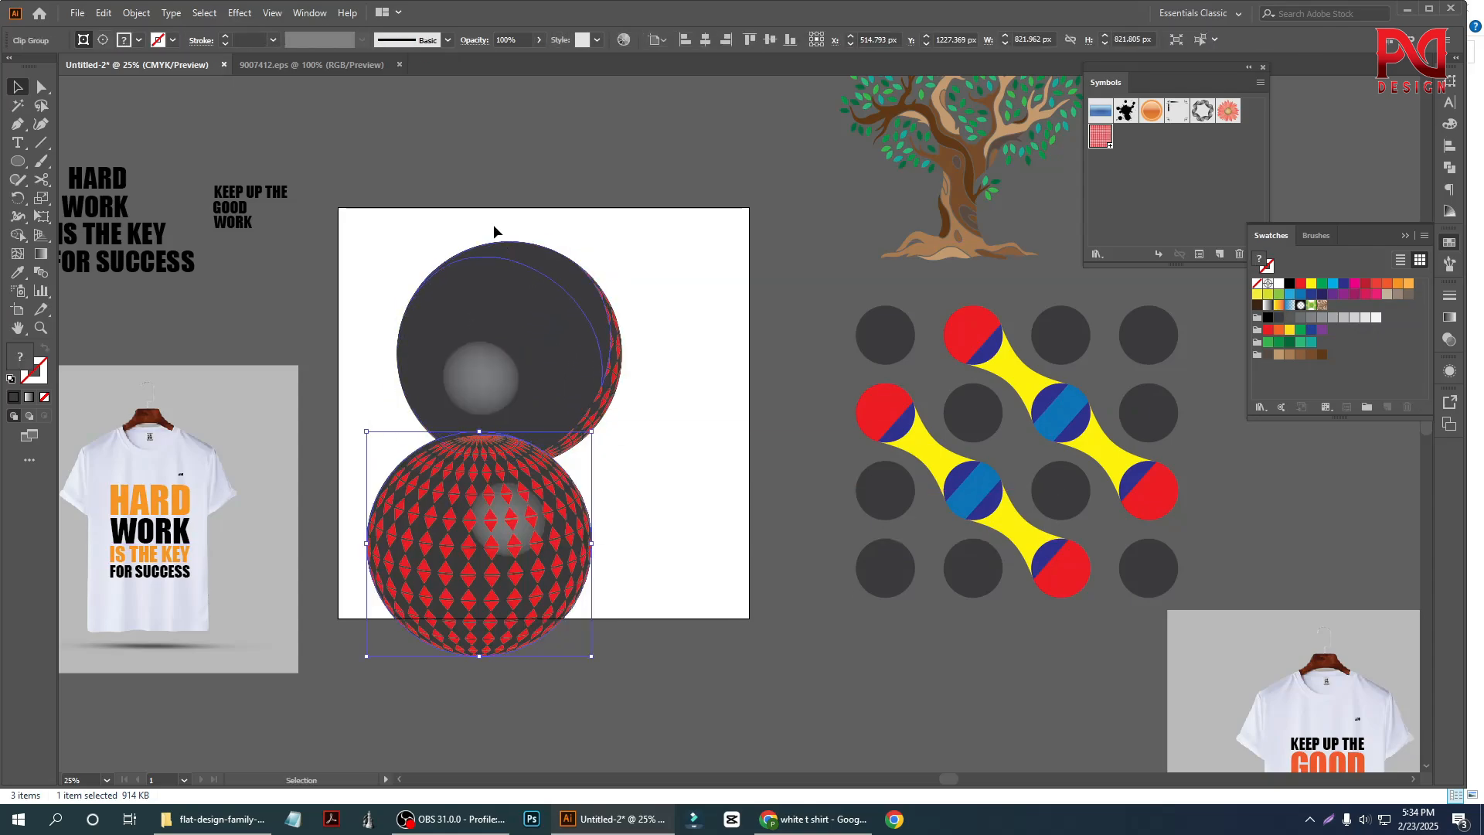
left_click_drag(486, 215, 656, 348)
key("Delete")
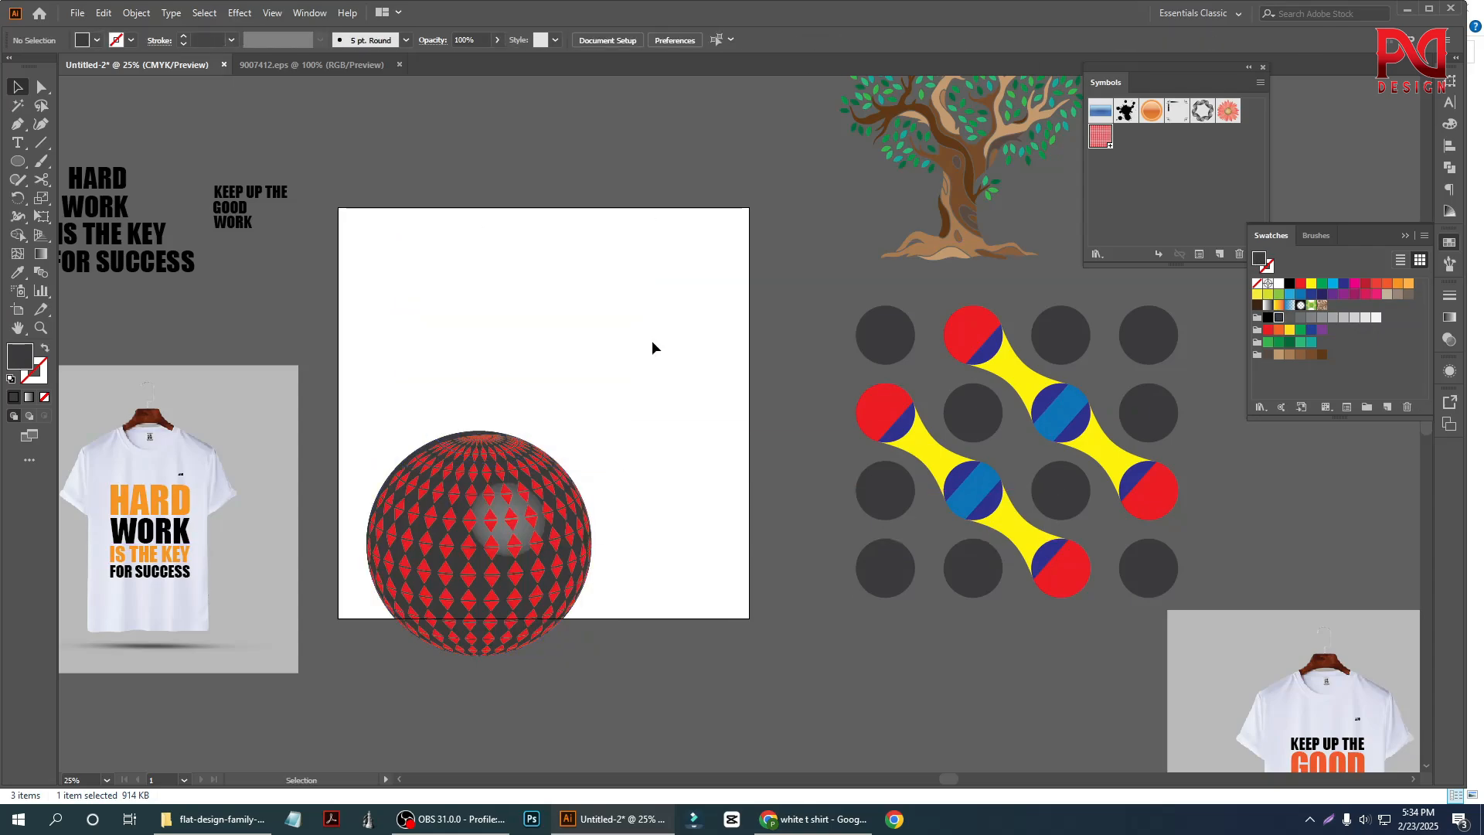
Move the patterned sphere back up the artboard, release its clipping mask, and pull the red triangle group out below the dark sphere.
left_click_drag(508, 527, 552, 356)
right_click(533, 342)
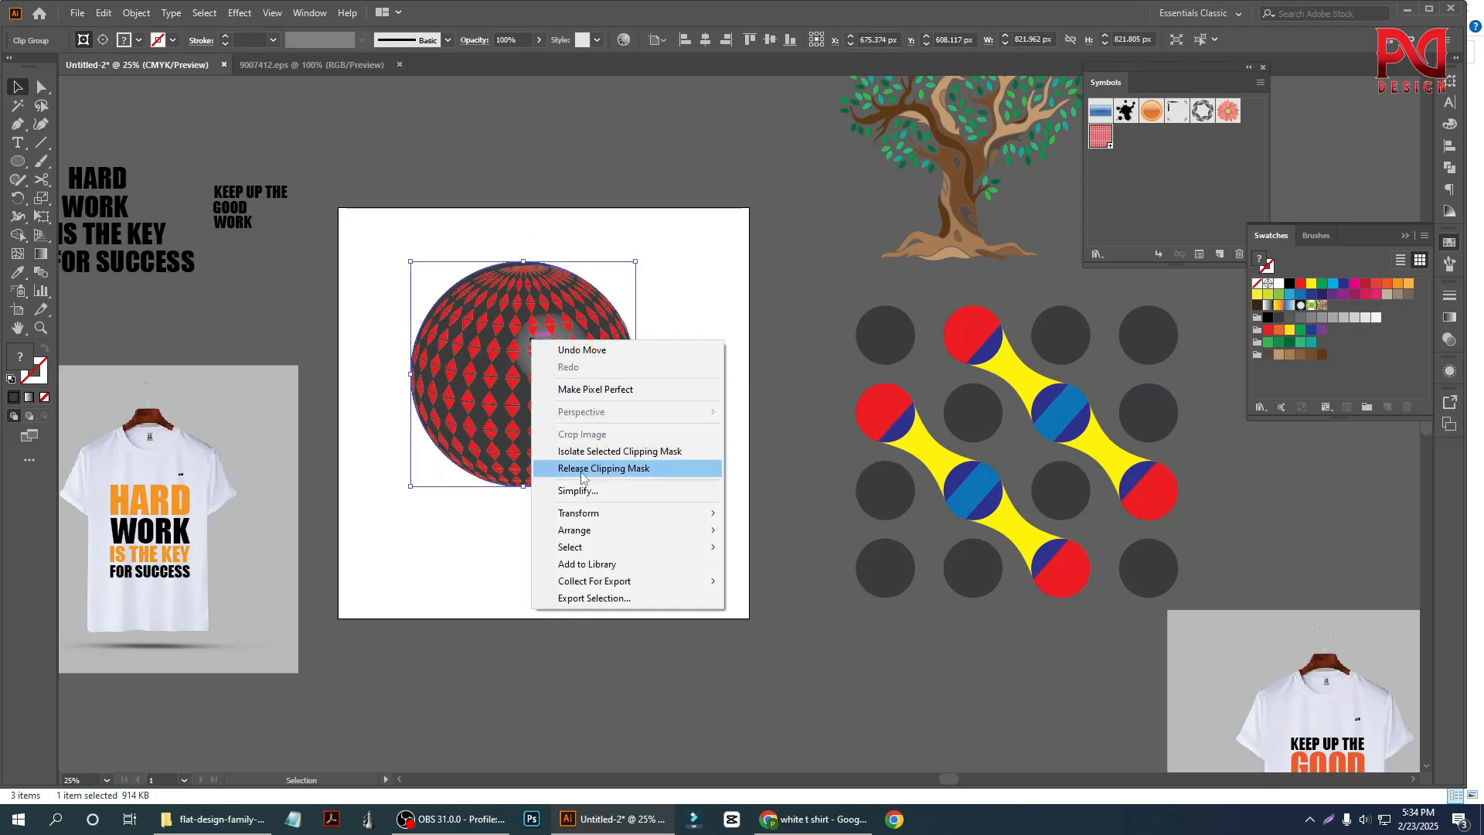
left_click(585, 469)
left_click(556, 578)
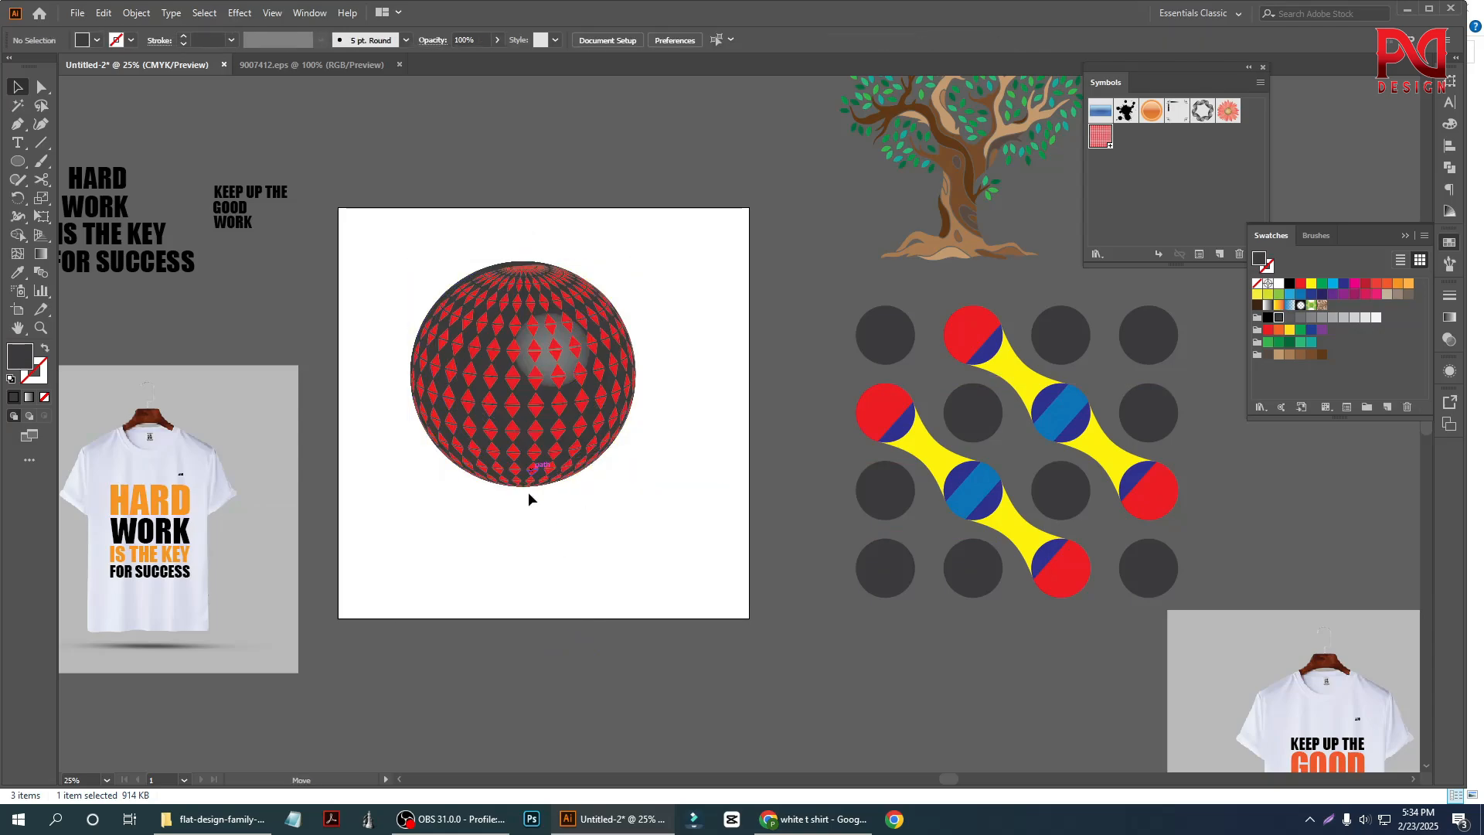
left_click_drag(531, 470, 446, 677)
scroll(540, 535, "down", 1)
left_click_drag(470, 538, 449, 617)
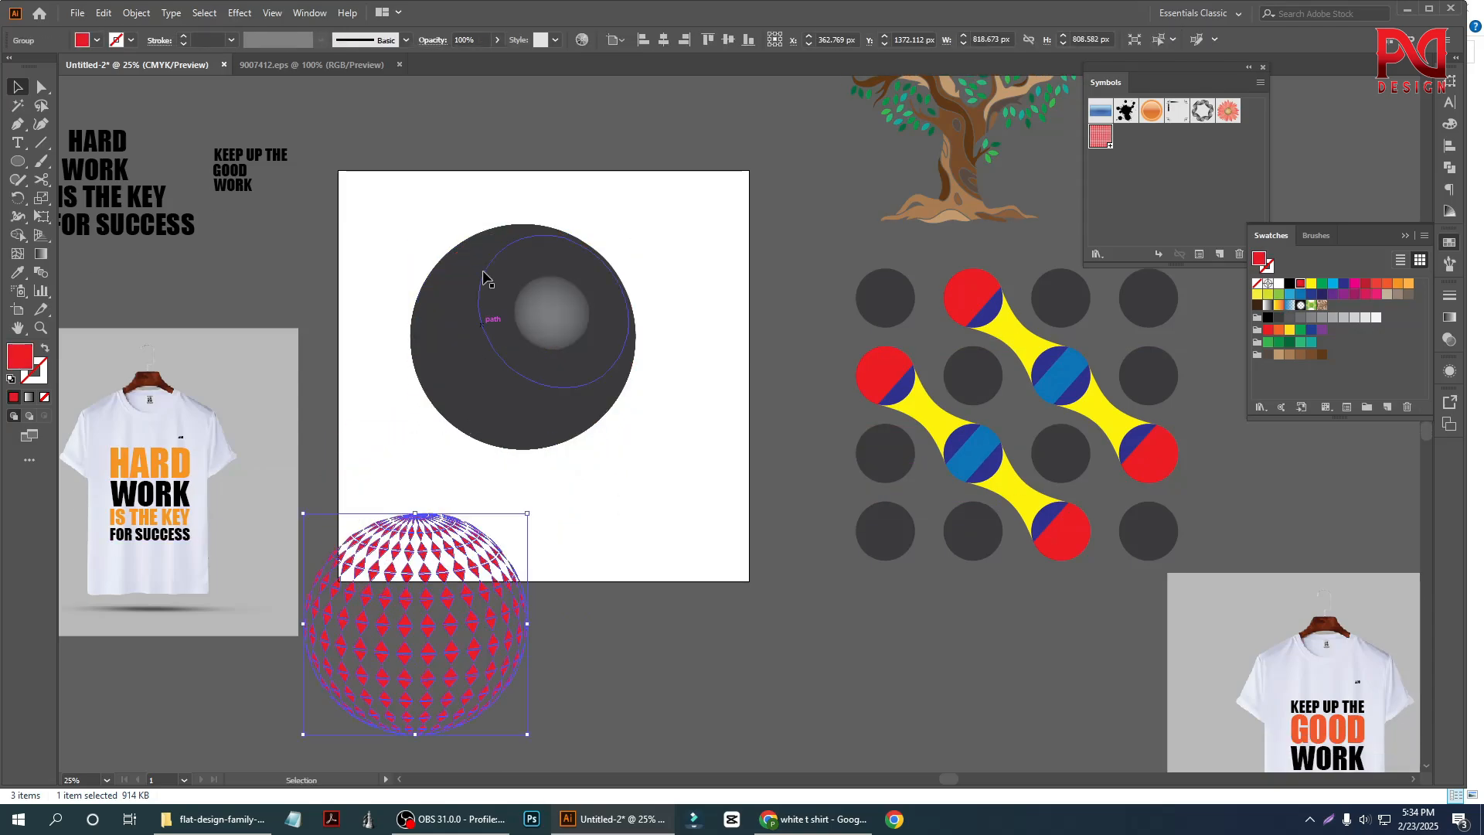
Delete the dark shaded sphere and center the red triangle sphere horizontally and vertically on the artboard.
left_click_drag(390, 174, 649, 478)
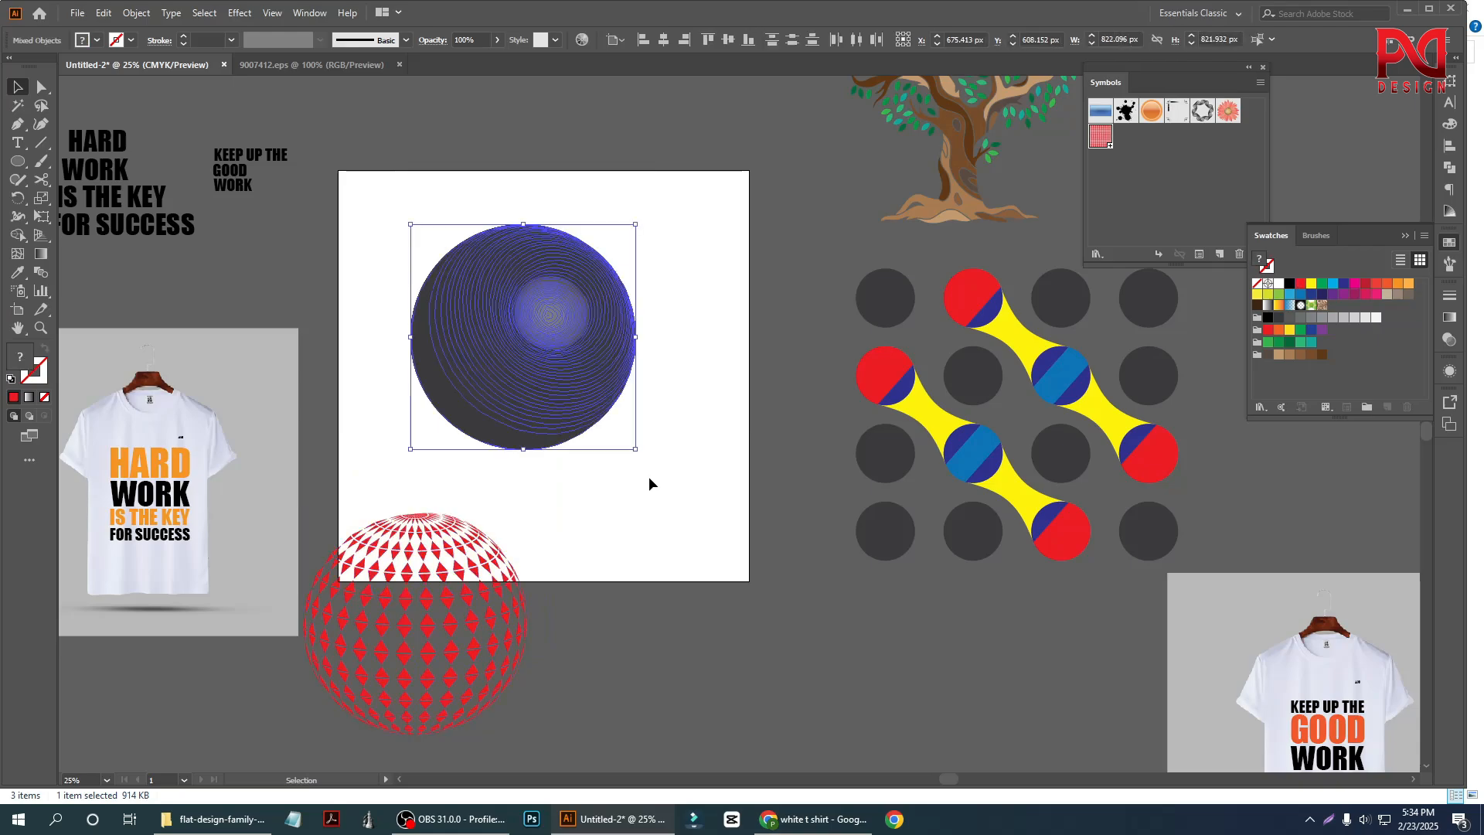
key("Delete")
left_click_drag(462, 582, 572, 332)
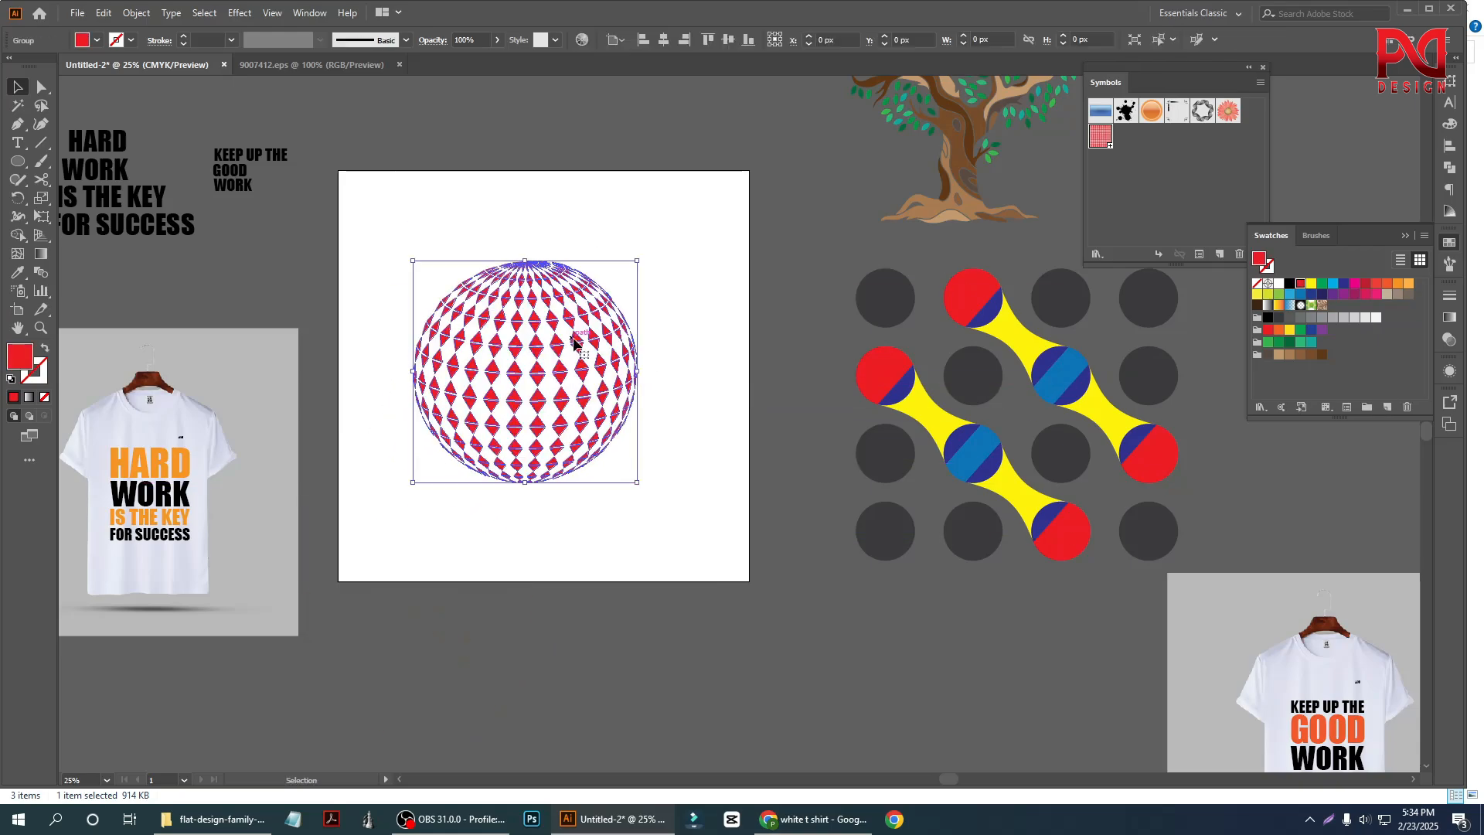
left_click(663, 40)
left_click(728, 40)
left_click(642, 186)
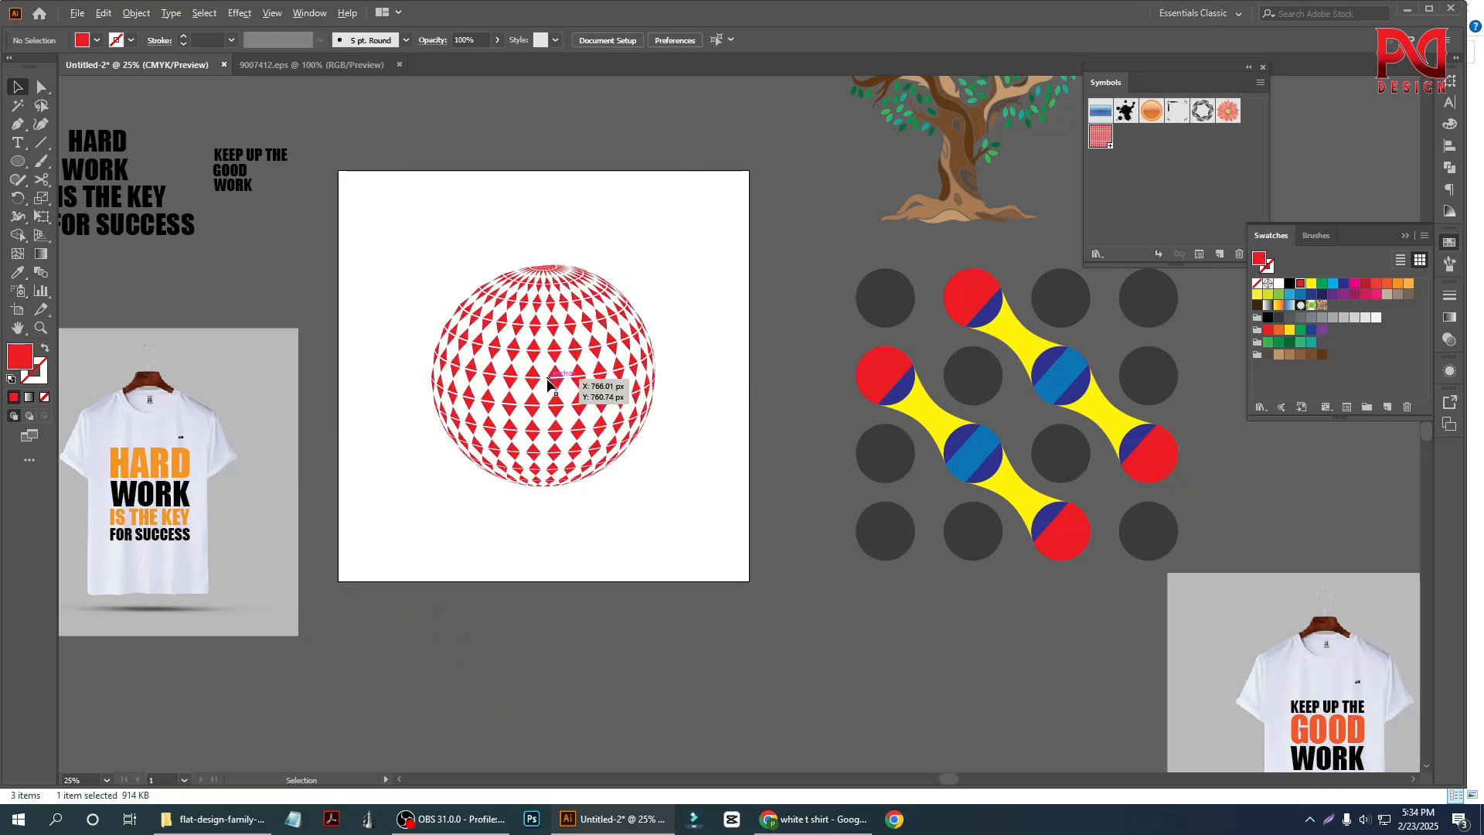
Create a color group named Multiple color from the first-row swatches running from red to light orange.
scroll(549, 383, "up", 1)
scroll(549, 384, "down", 1)
scroll(538, 399, "up", 2)
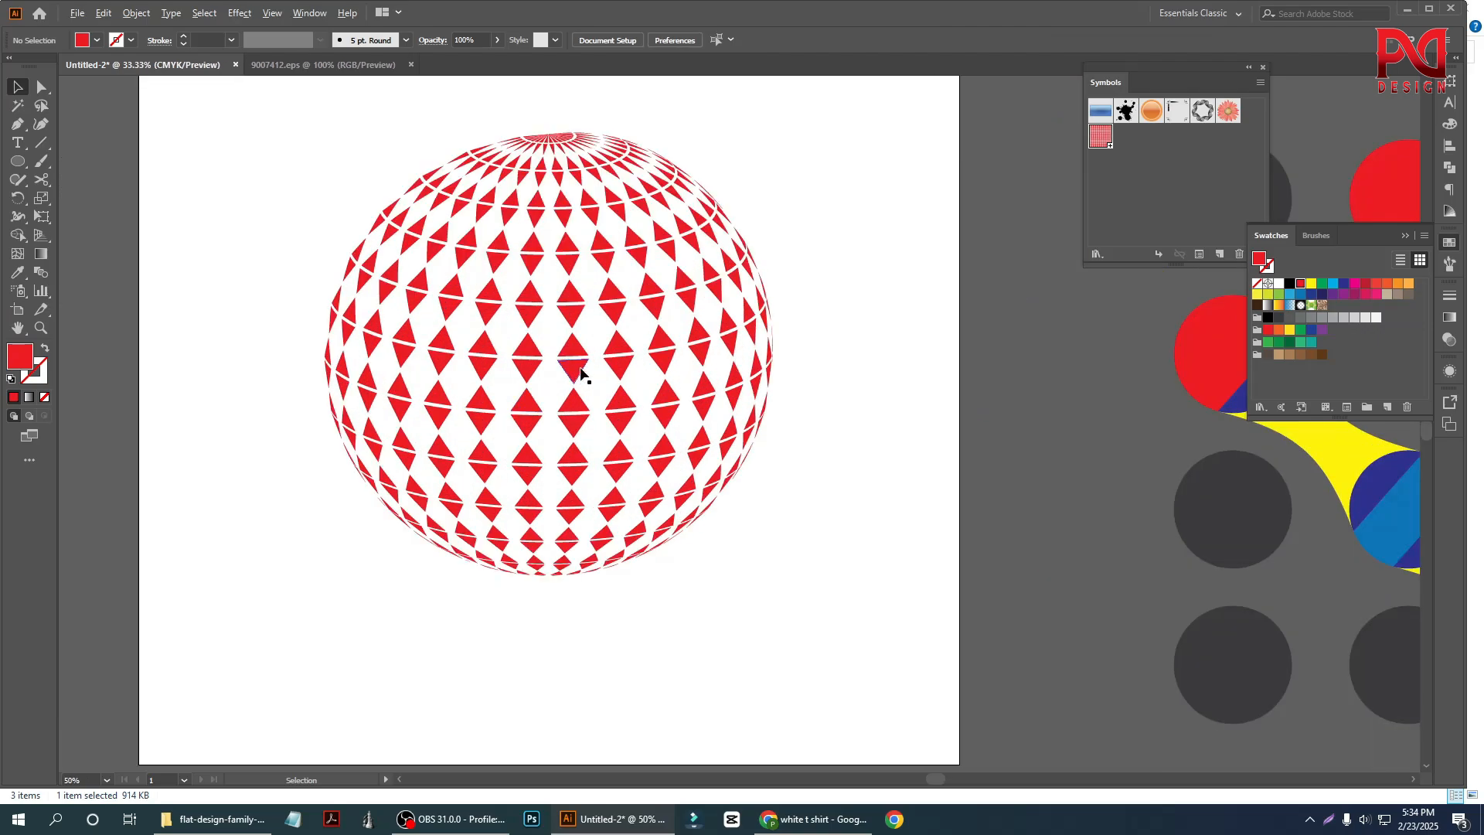
scroll(580, 374, "down", 2)
scroll(581, 390, "up", 1)
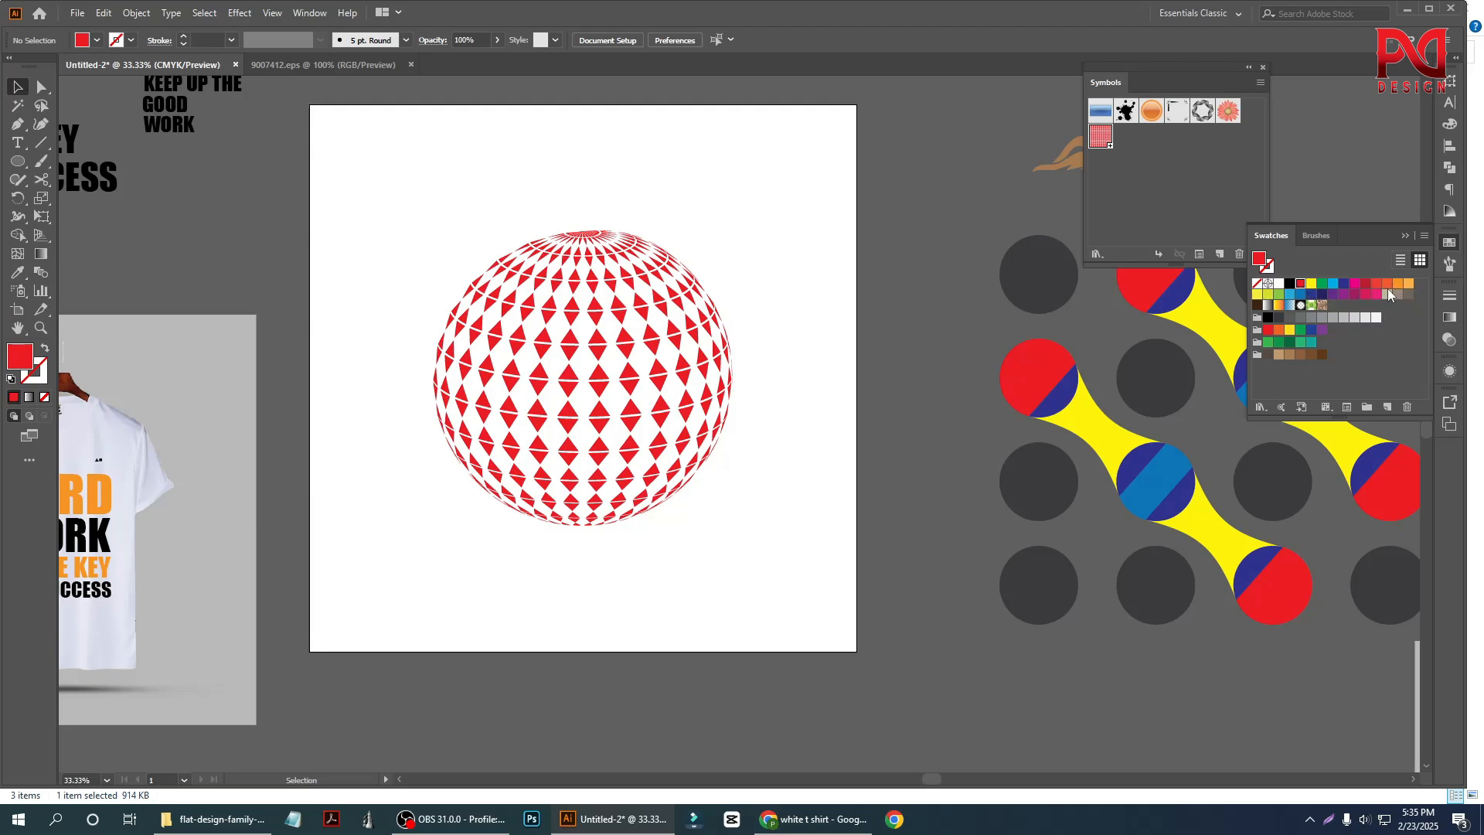
left_click(1409, 287, "shift")
left_click(1367, 408)
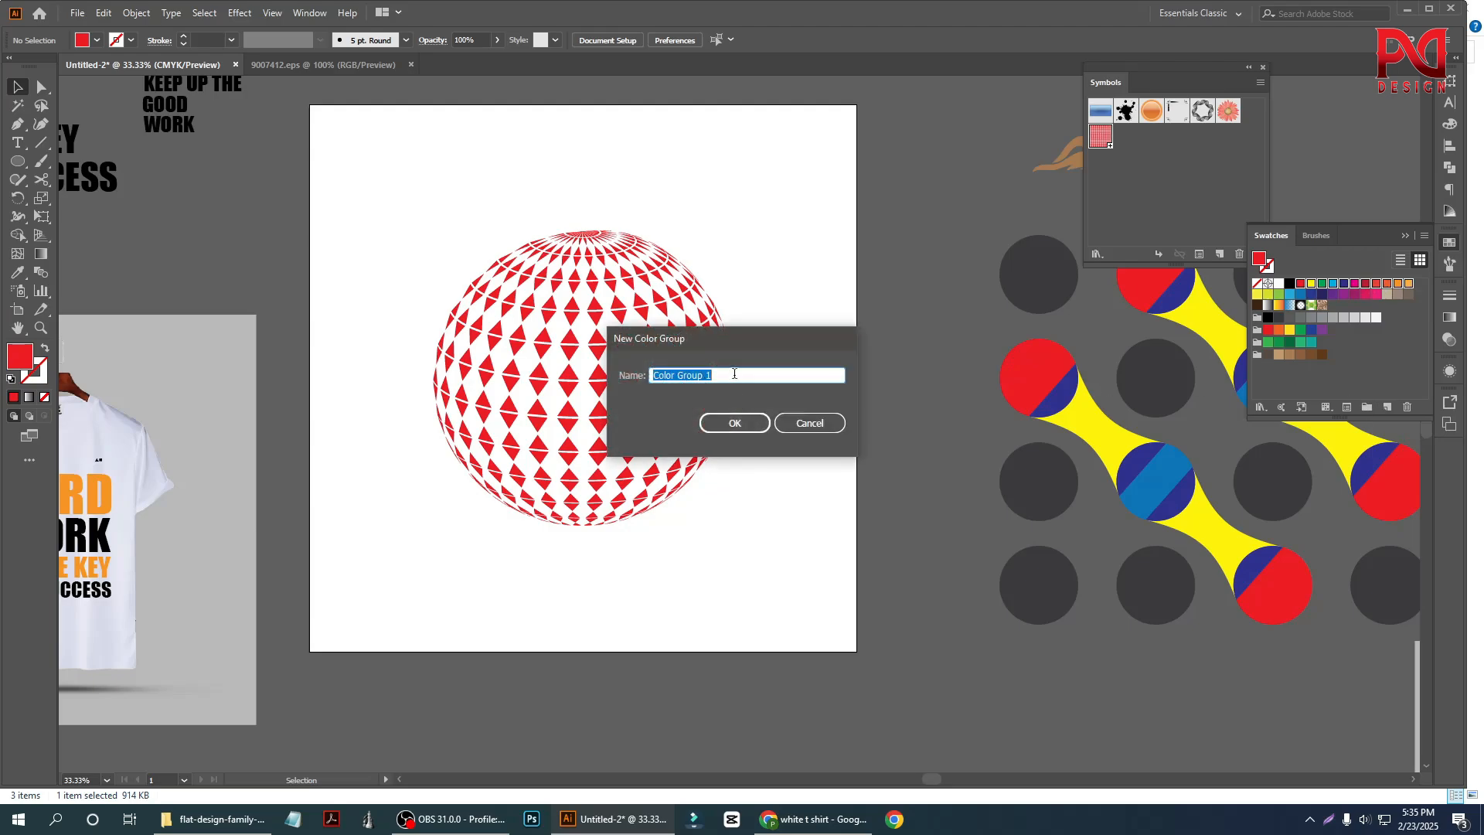
type("c")
key("BackSpace")
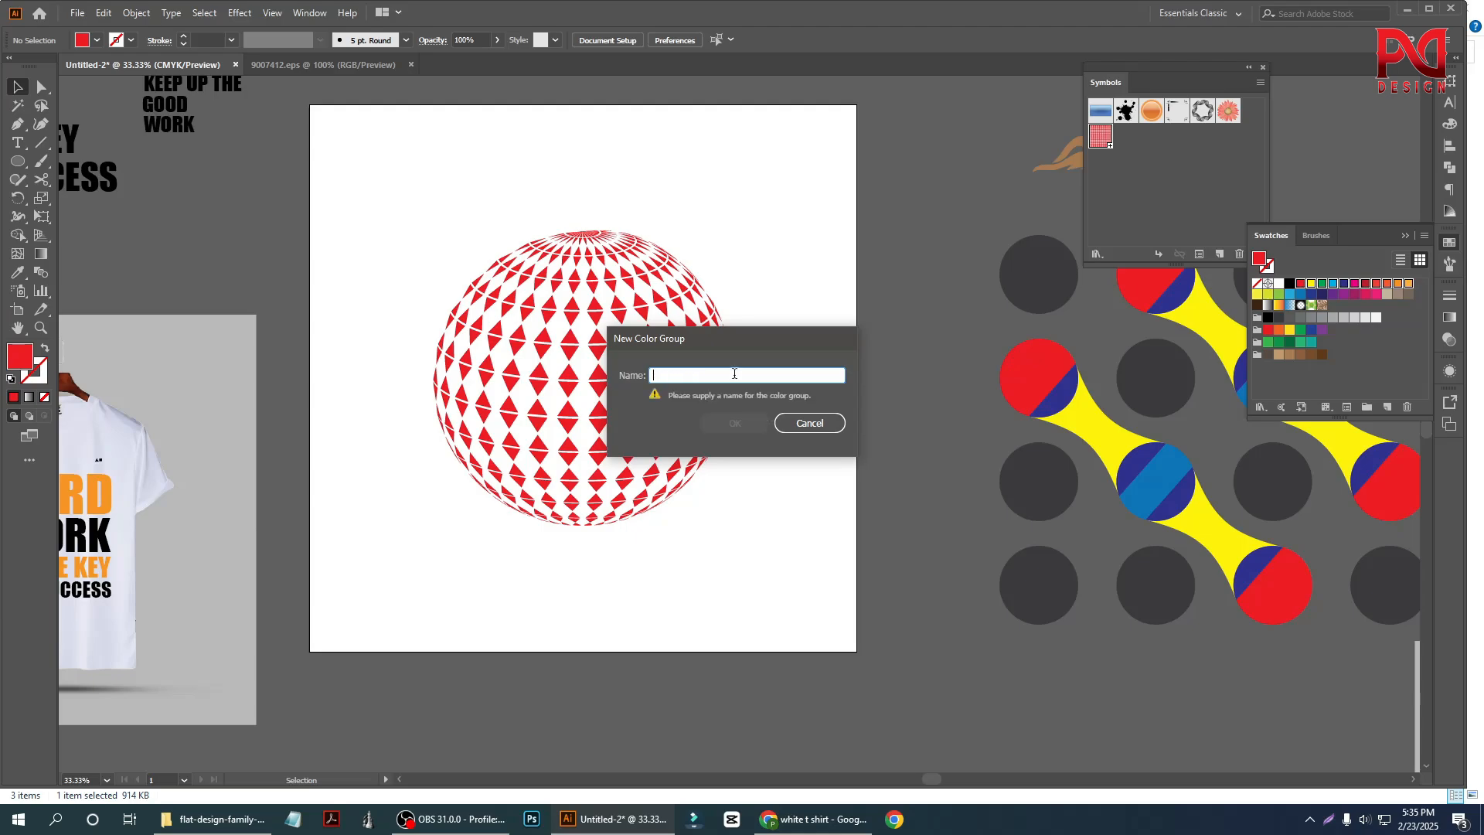
type("Multiple color")
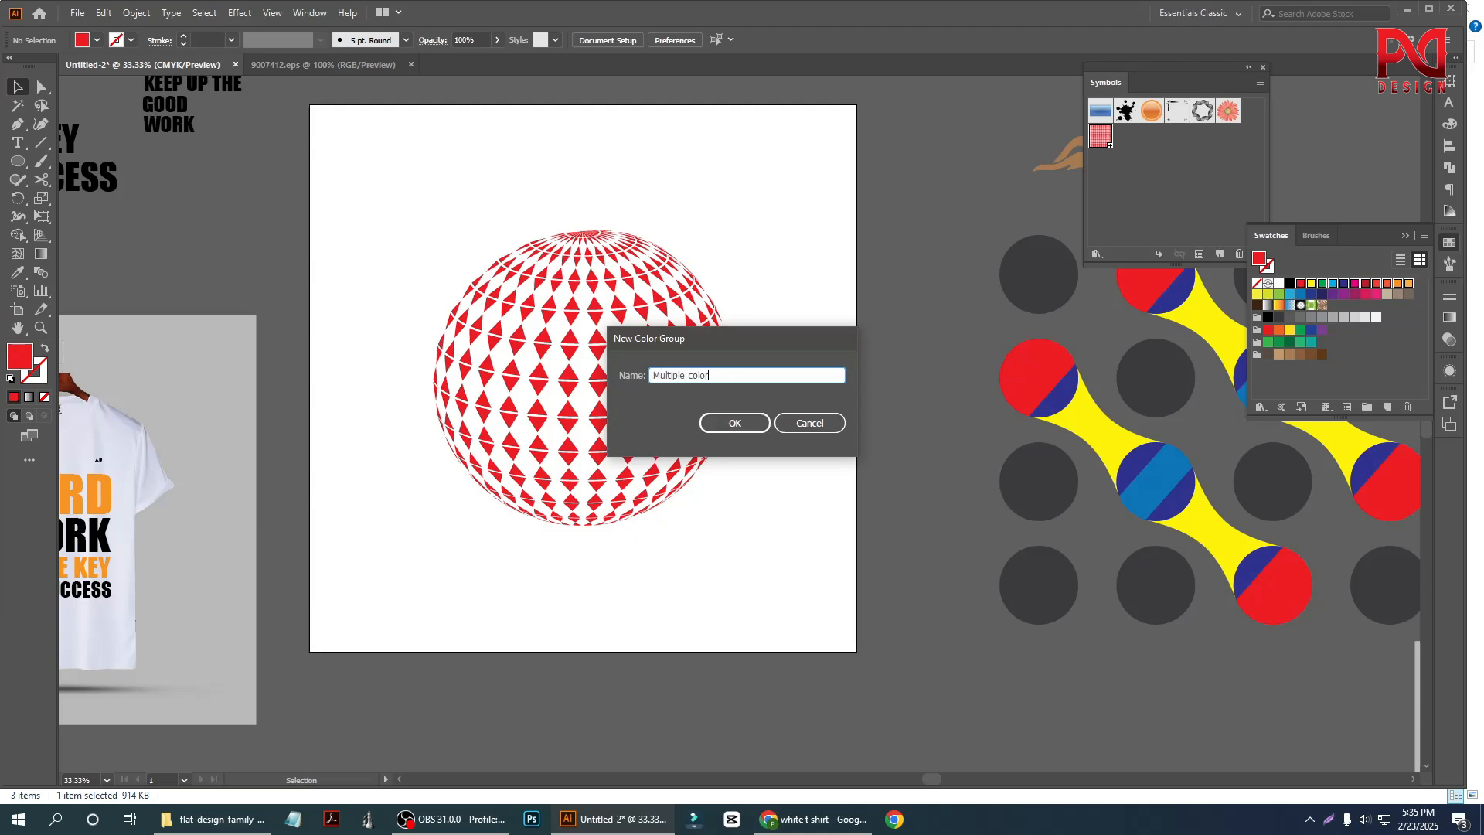
left_click(745, 418)
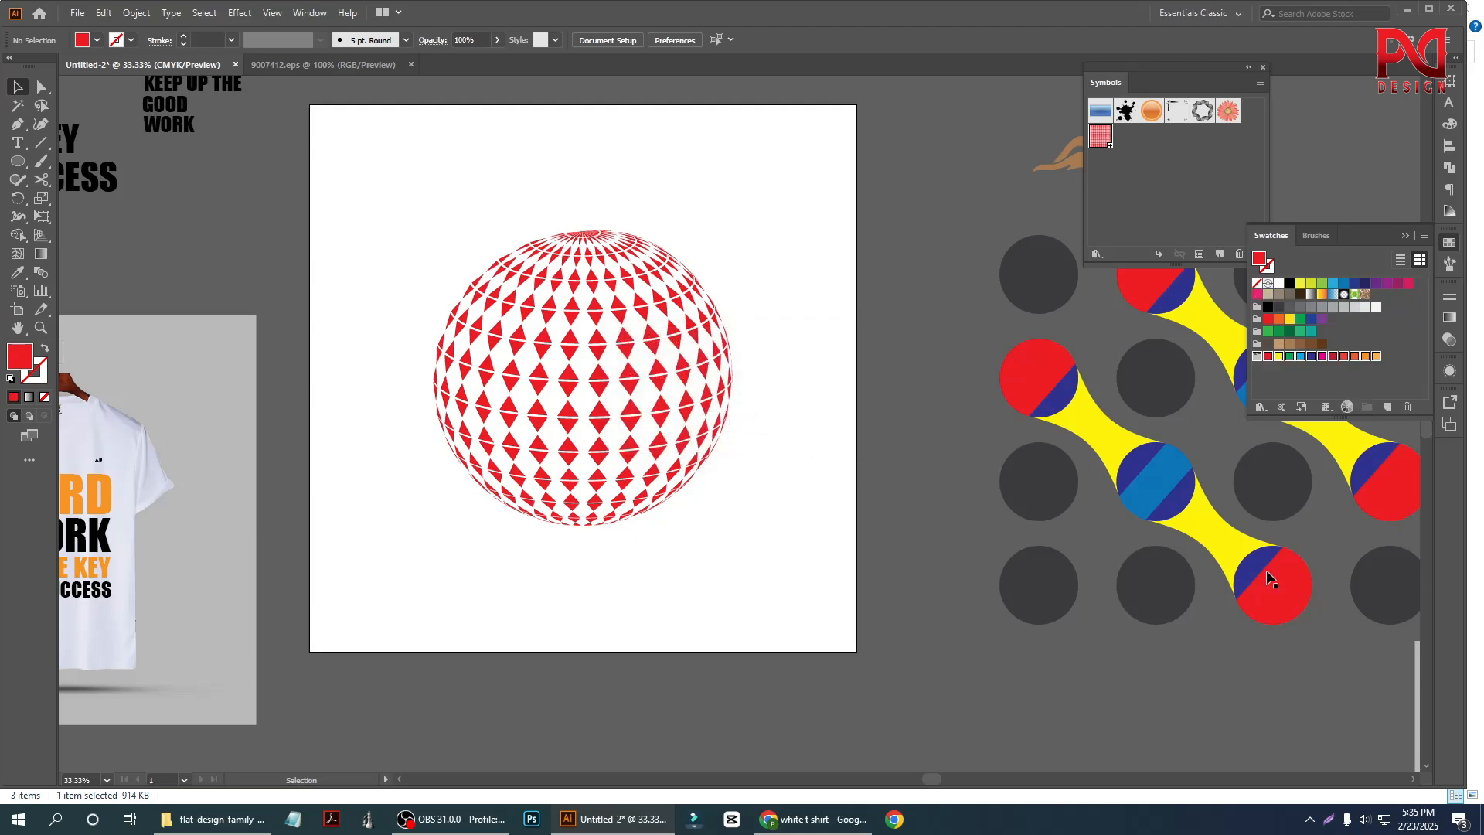
Recolor the sphere's triangles with the Multiple color swatches by running the RandomSwatchFillColor script.
left_click(607, 349)
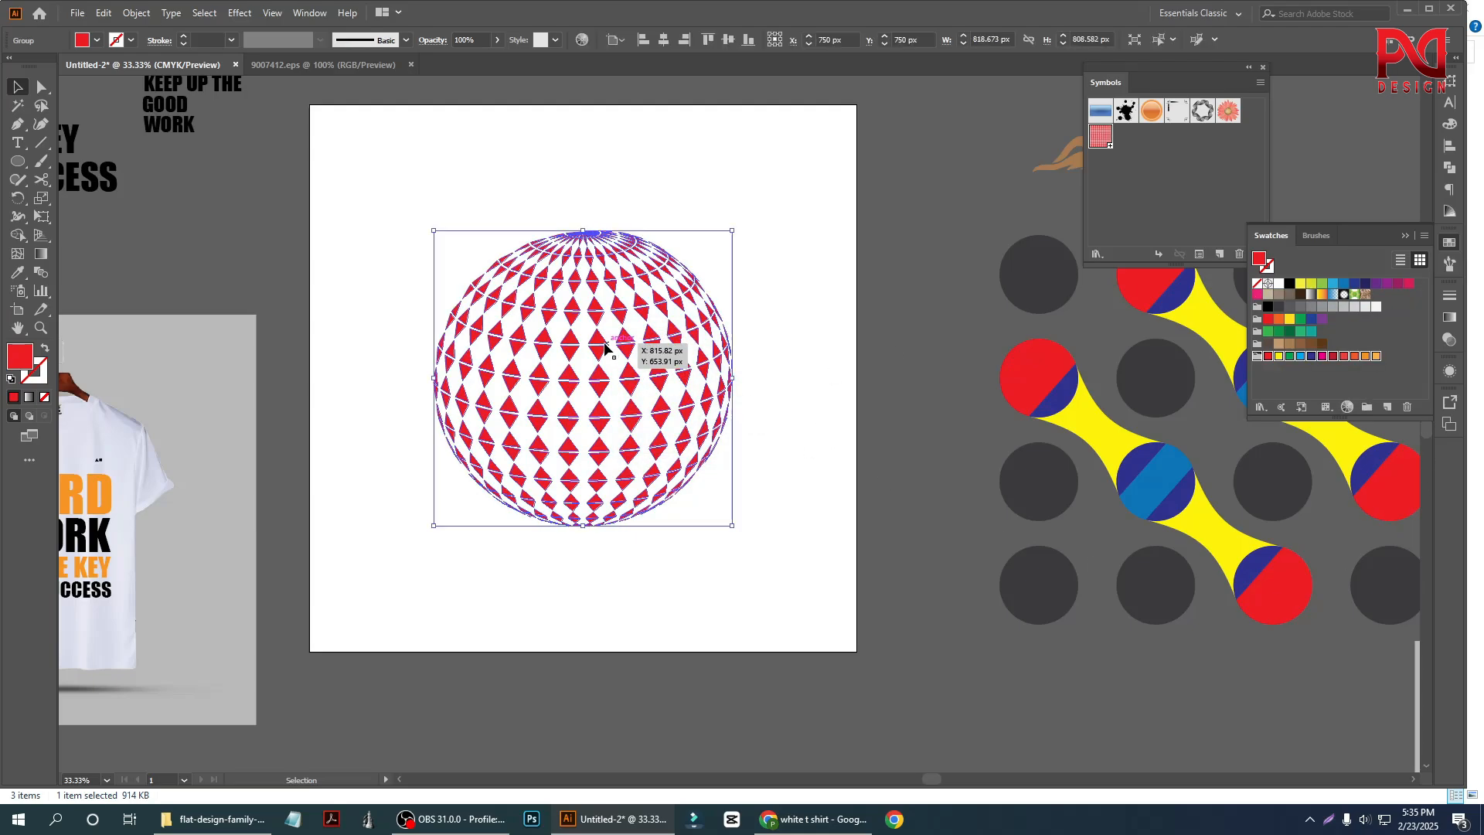
left_click(76, 14)
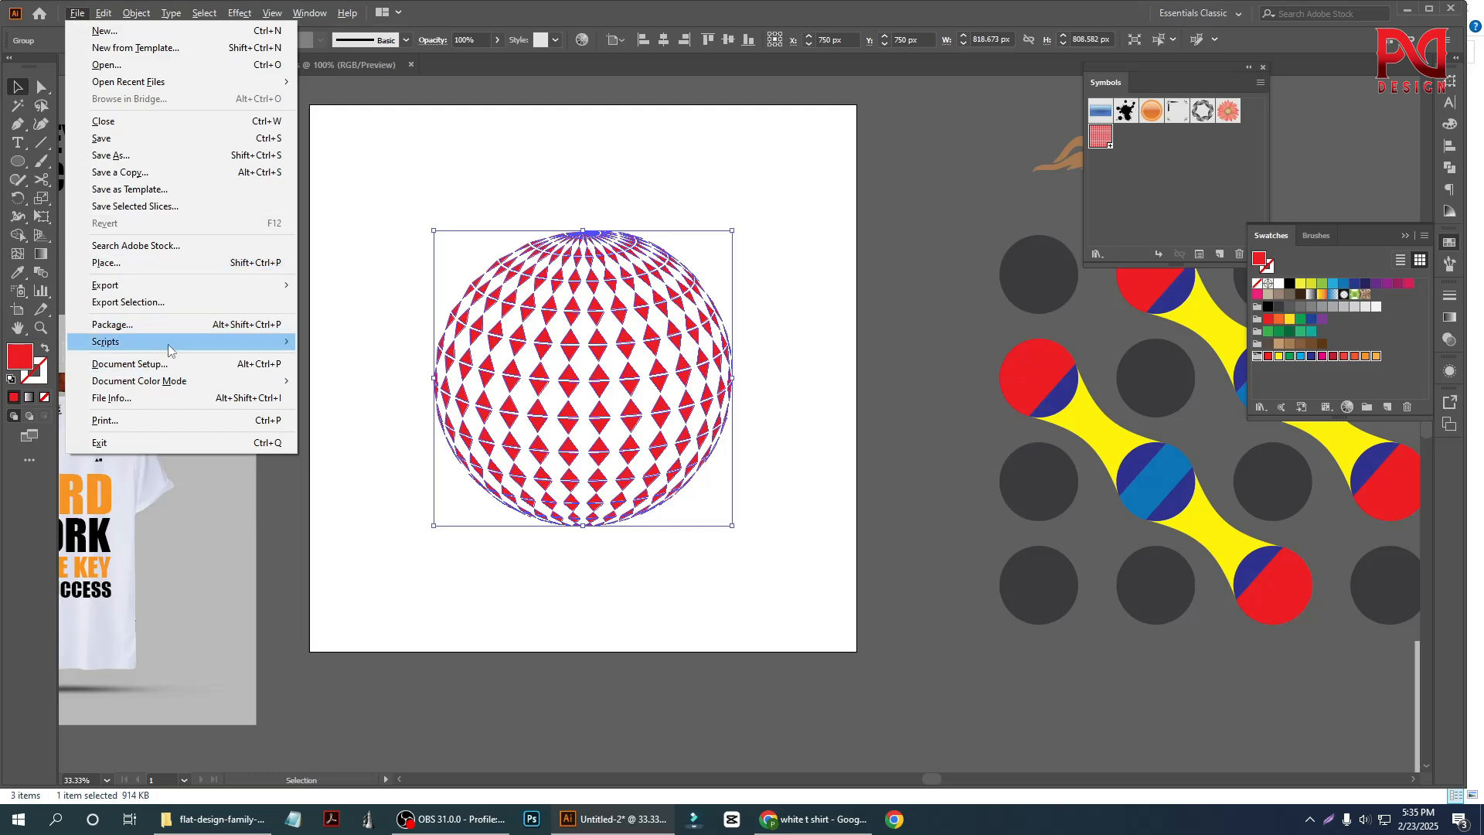
mouse_move(171, 349)
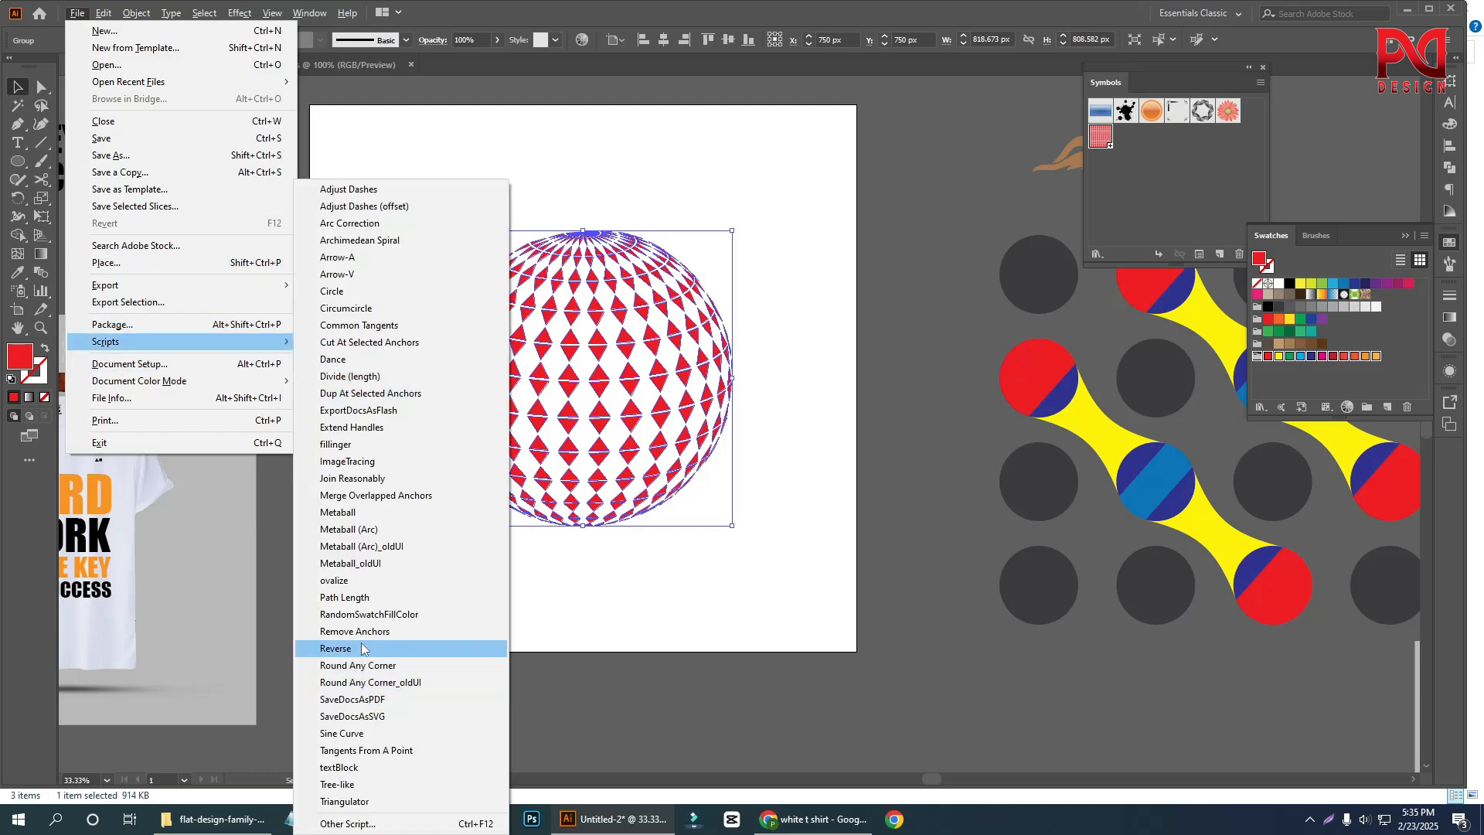
left_click(356, 614)
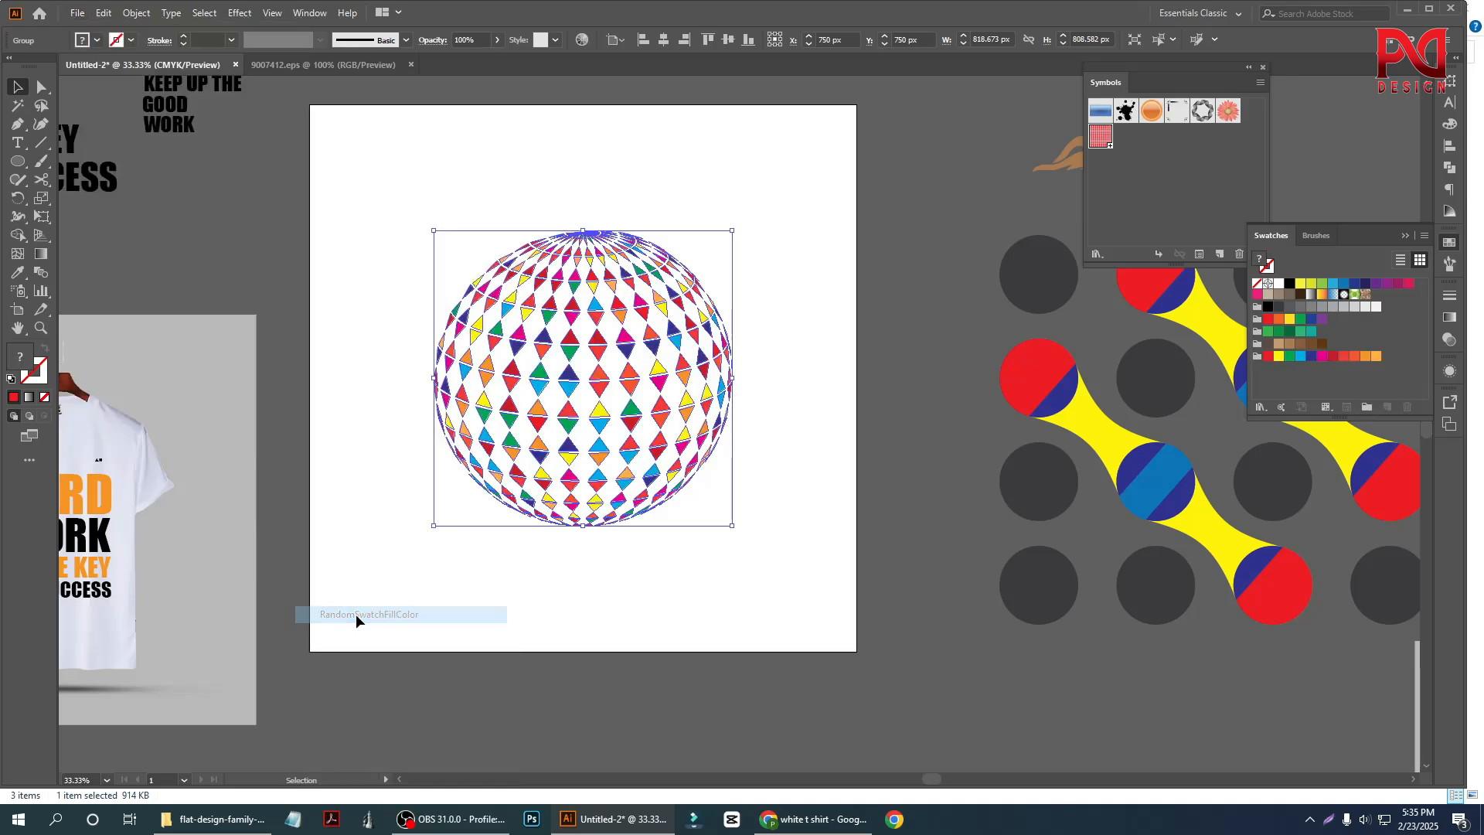
left_click(406, 306)
Examine the randomly colored triangles across the sphere up close and within the whole layout.
scroll(684, 455, "down", 1)
scroll(626, 325, "up", 4)
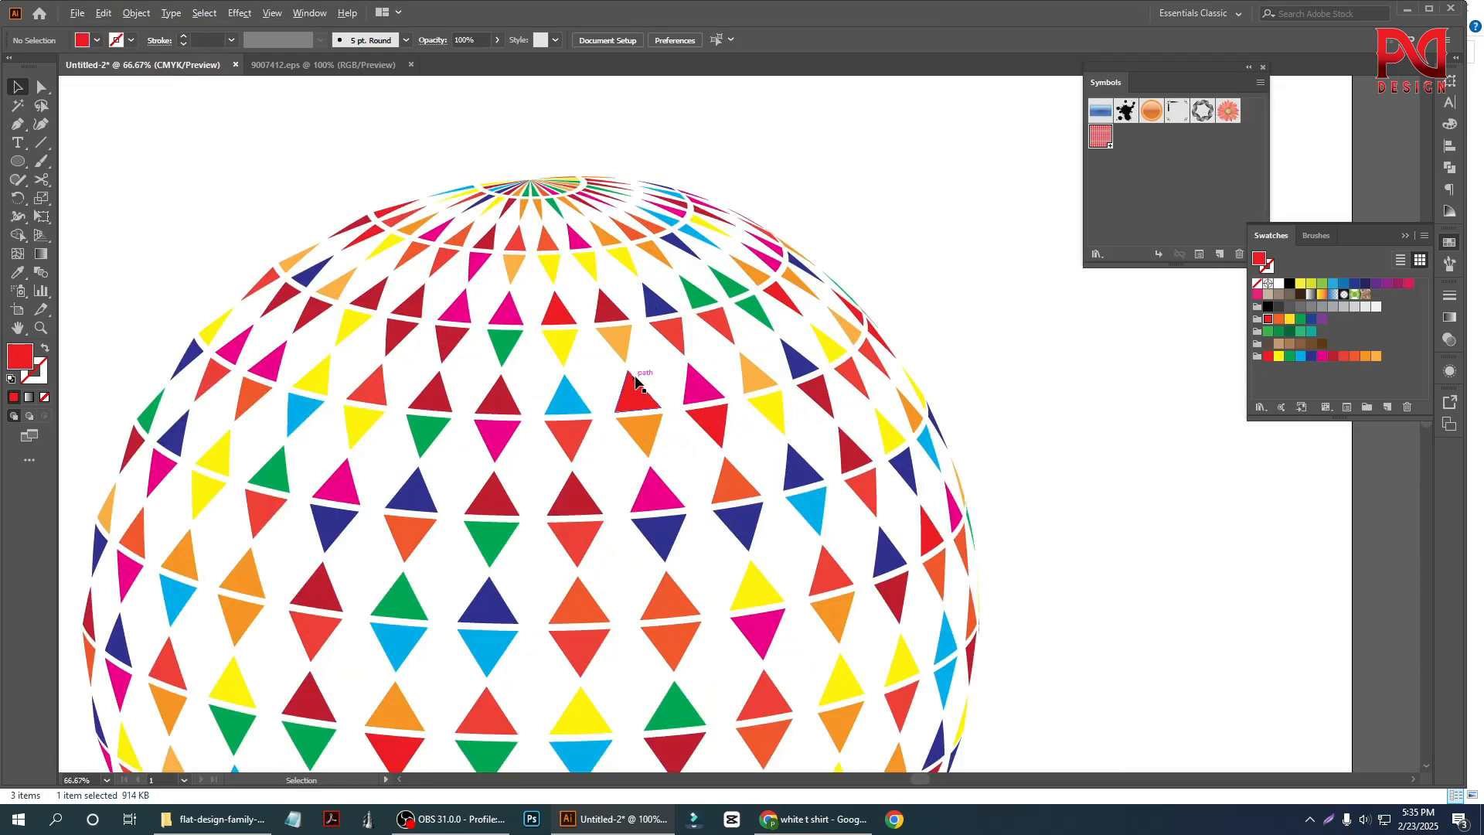
scroll(635, 378, "down", 3)
scroll(456, 499, "up", 2)
scroll(553, 455, "down", 3)
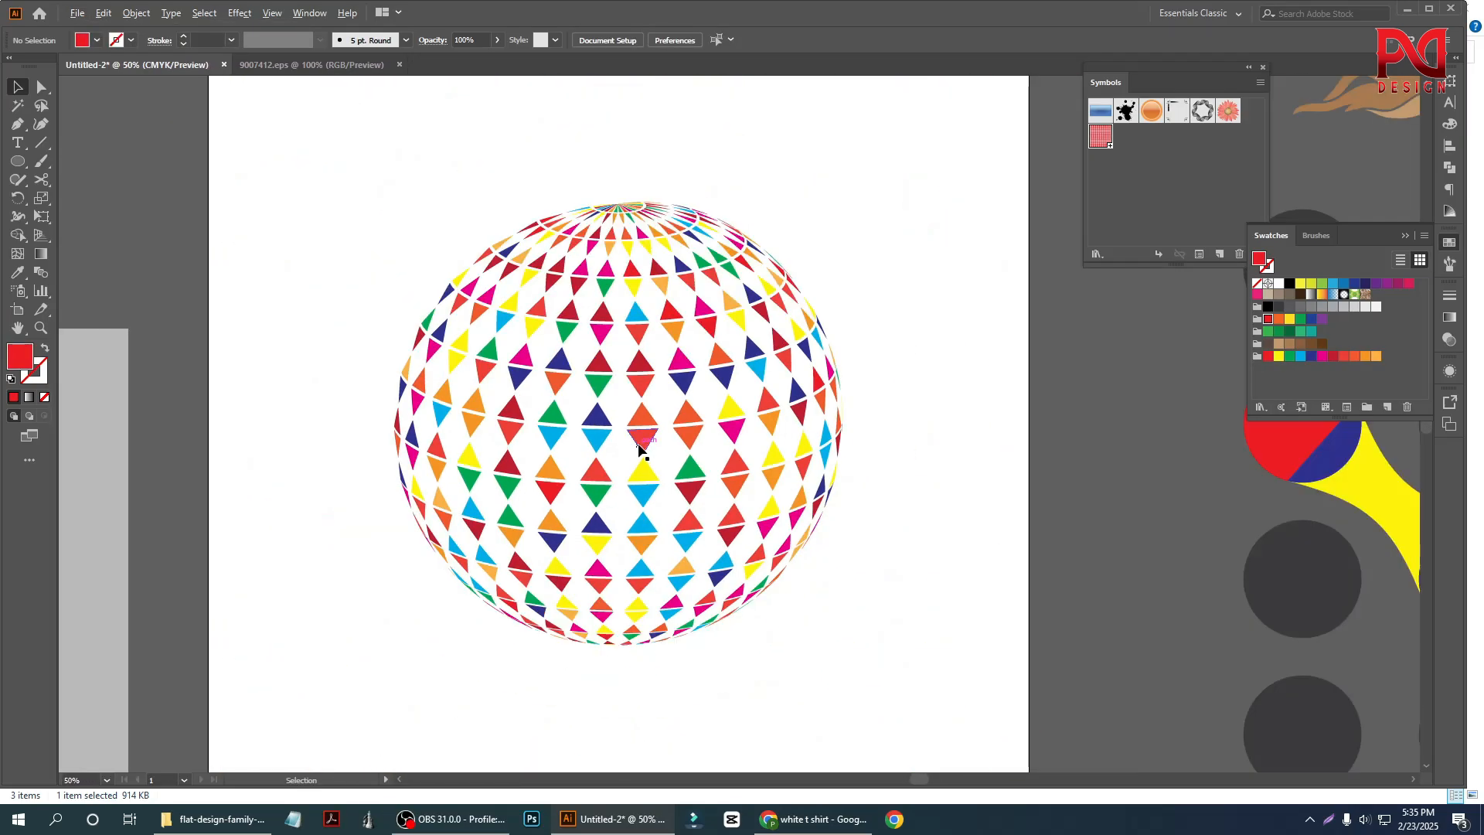
scroll(623, 195, "up", 2)
scroll(684, 334, "down", 3)
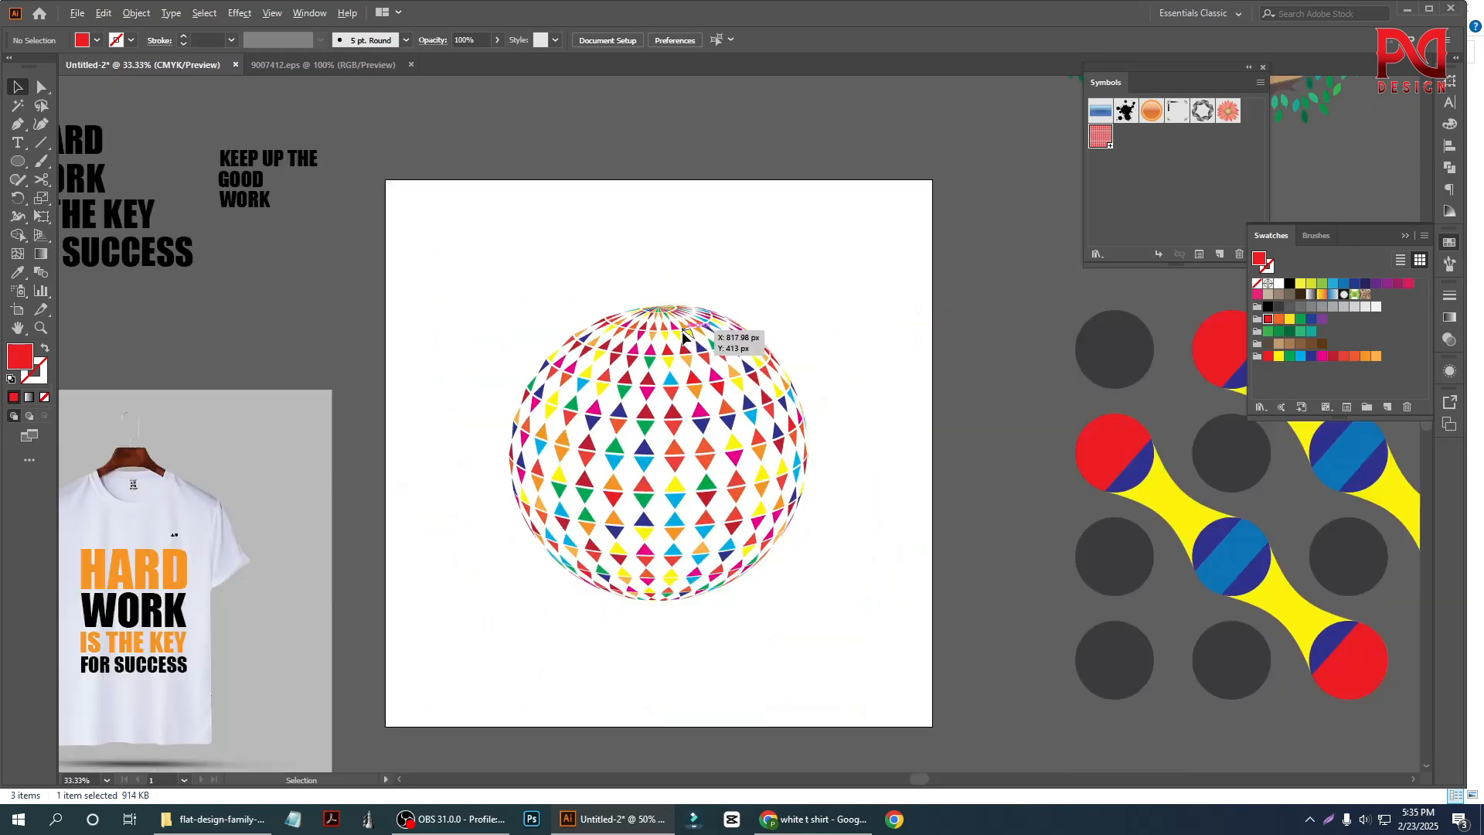
scroll(539, 342, "down", 3)
scroll(485, 452, "up", 1)
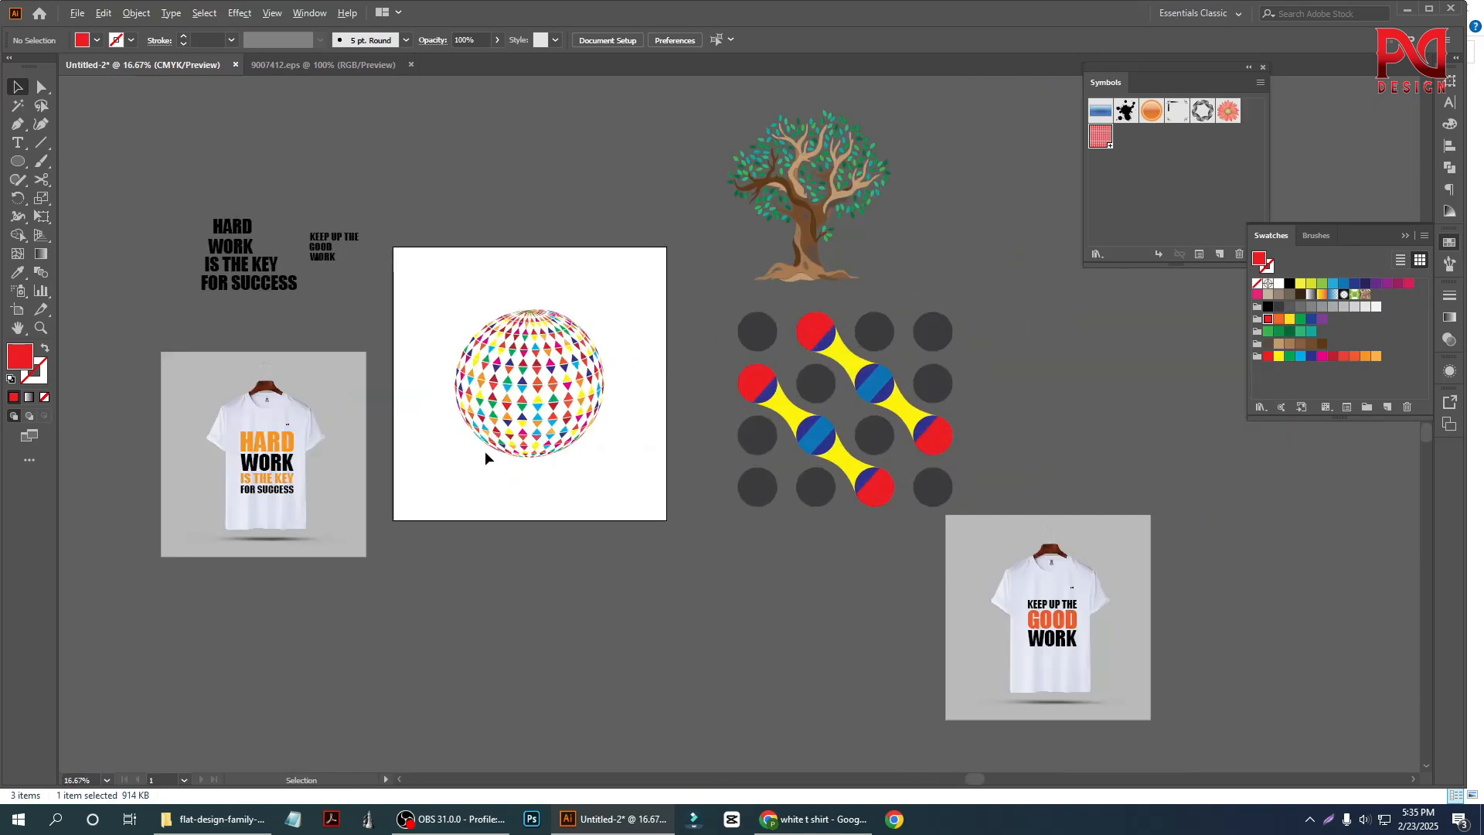
scroll(485, 451, "up", 1)
scroll(457, 441, "down", 2)
scroll(558, 355, "down", 1)
scroll(605, 394, "up", 1)
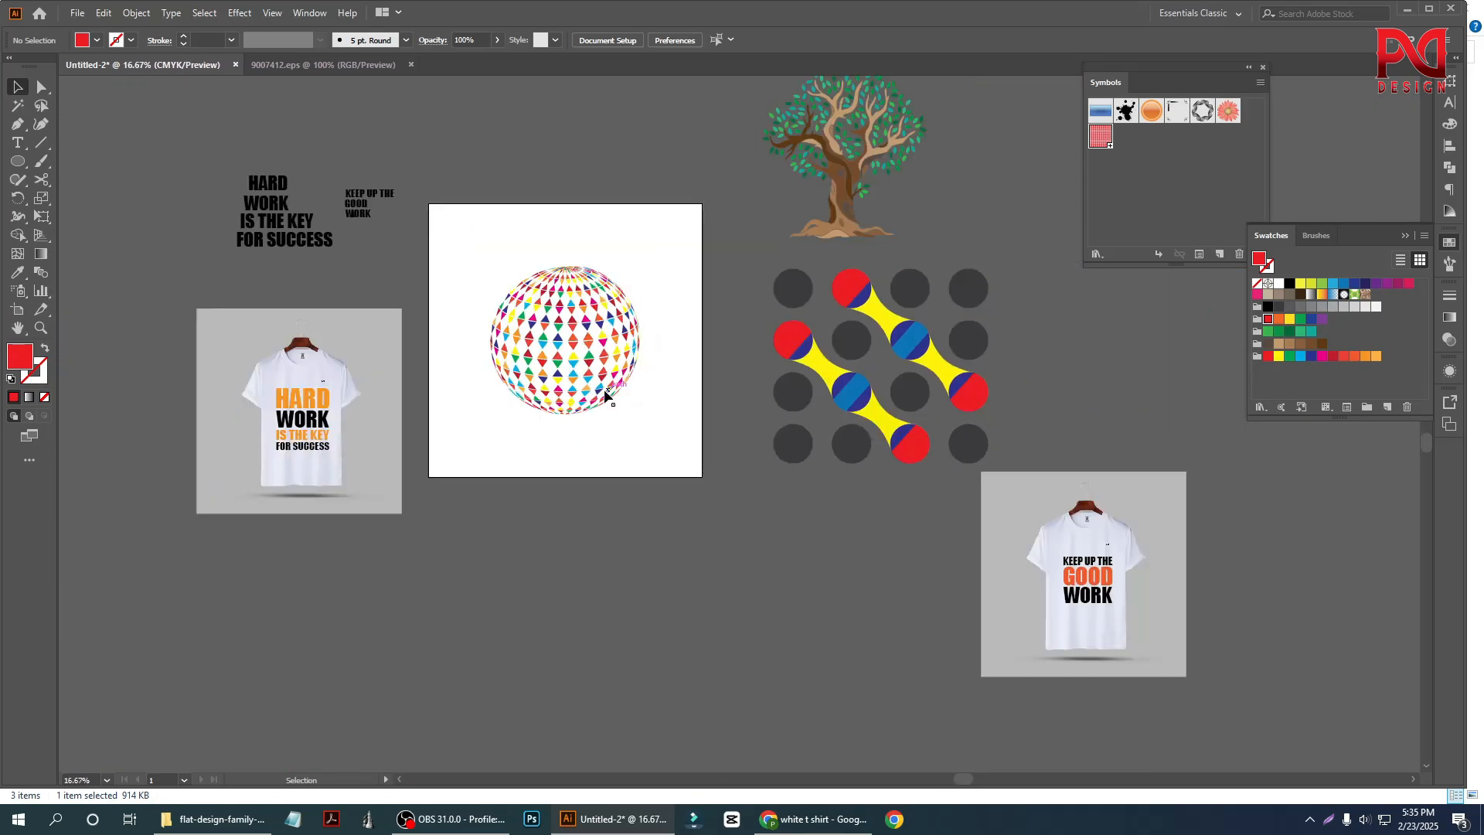
scroll(606, 394, "up", 1)
Move the multicolored sphere off the artboard to the empty area below the grid of circles.
left_click(545, 308)
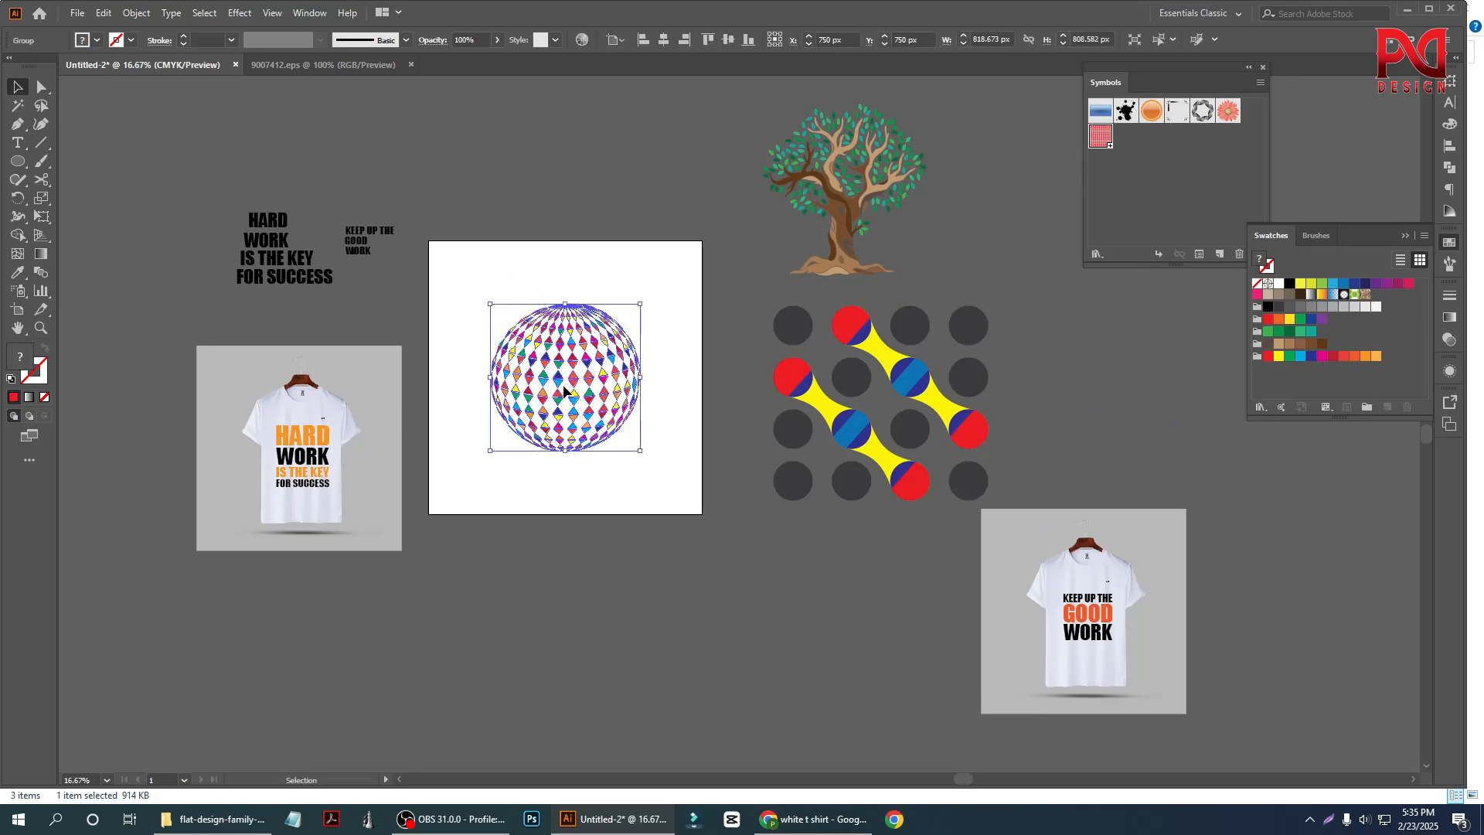
left_click_drag(562, 384, 762, 620)
left_click(666, 453)
scroll(752, 594, "up", 2)
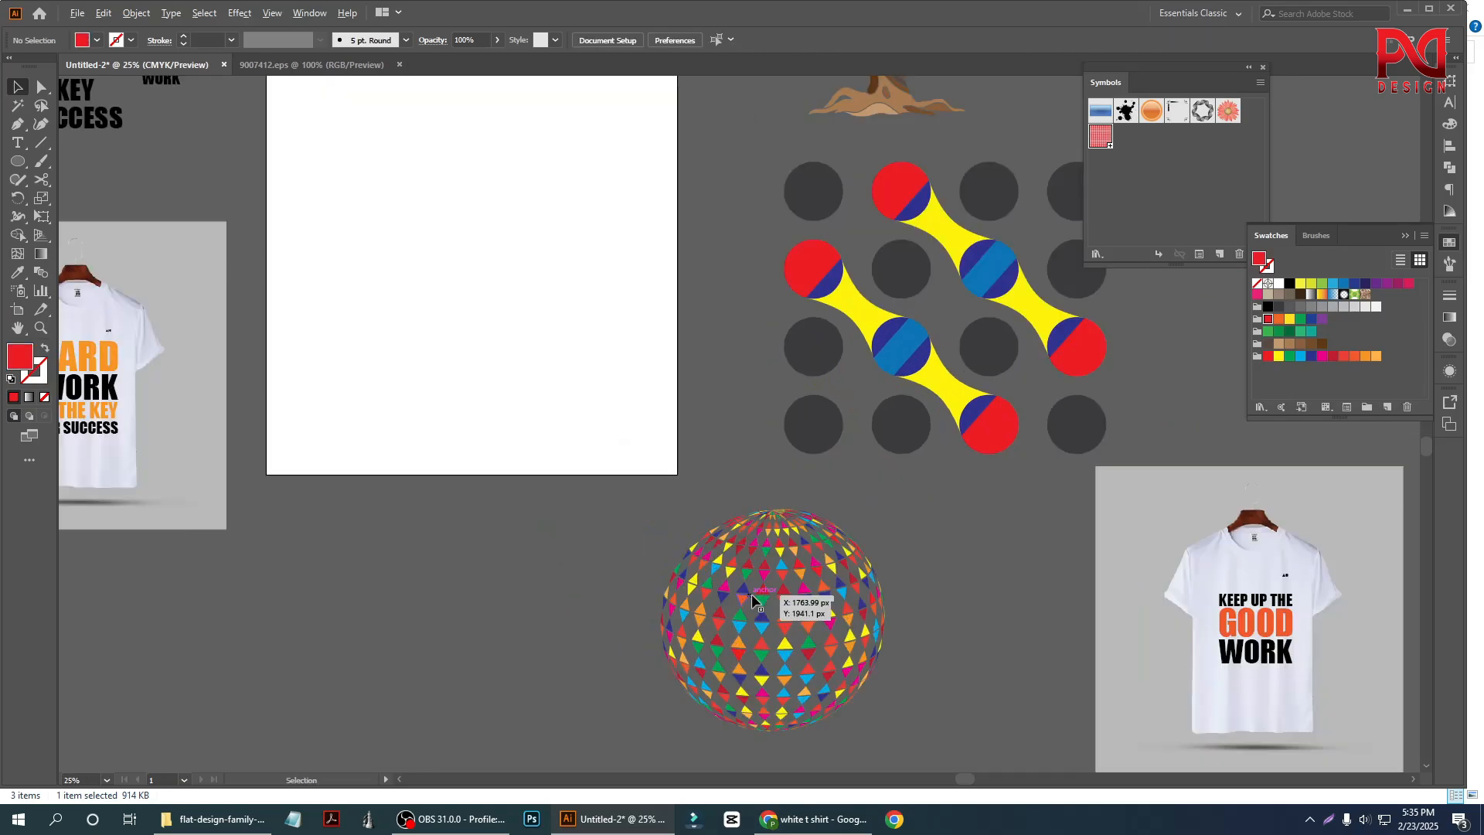
scroll(838, 484, "down", 1)
scroll(448, 371, "up", 1)
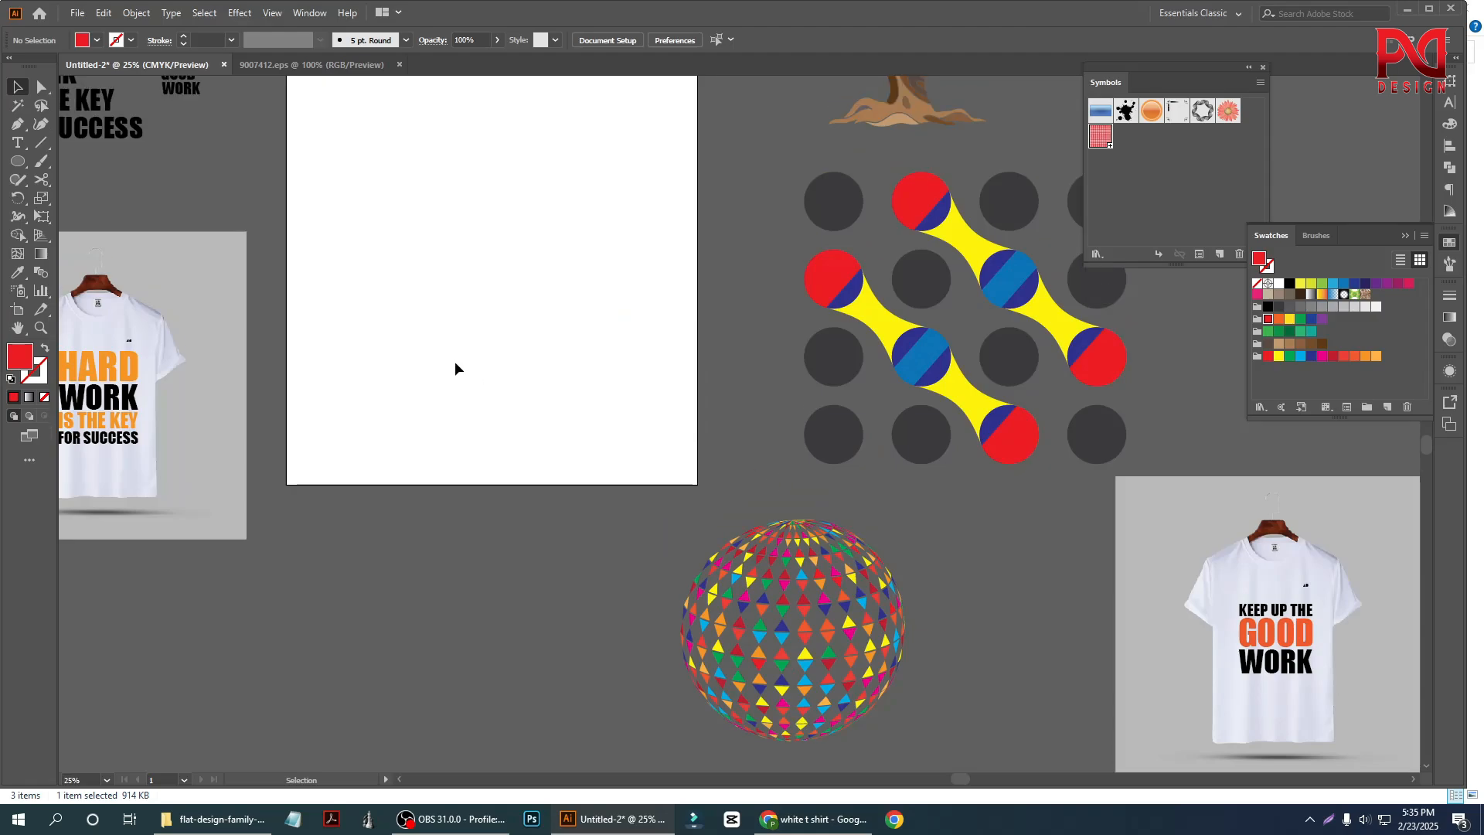
left_click(77, 13)
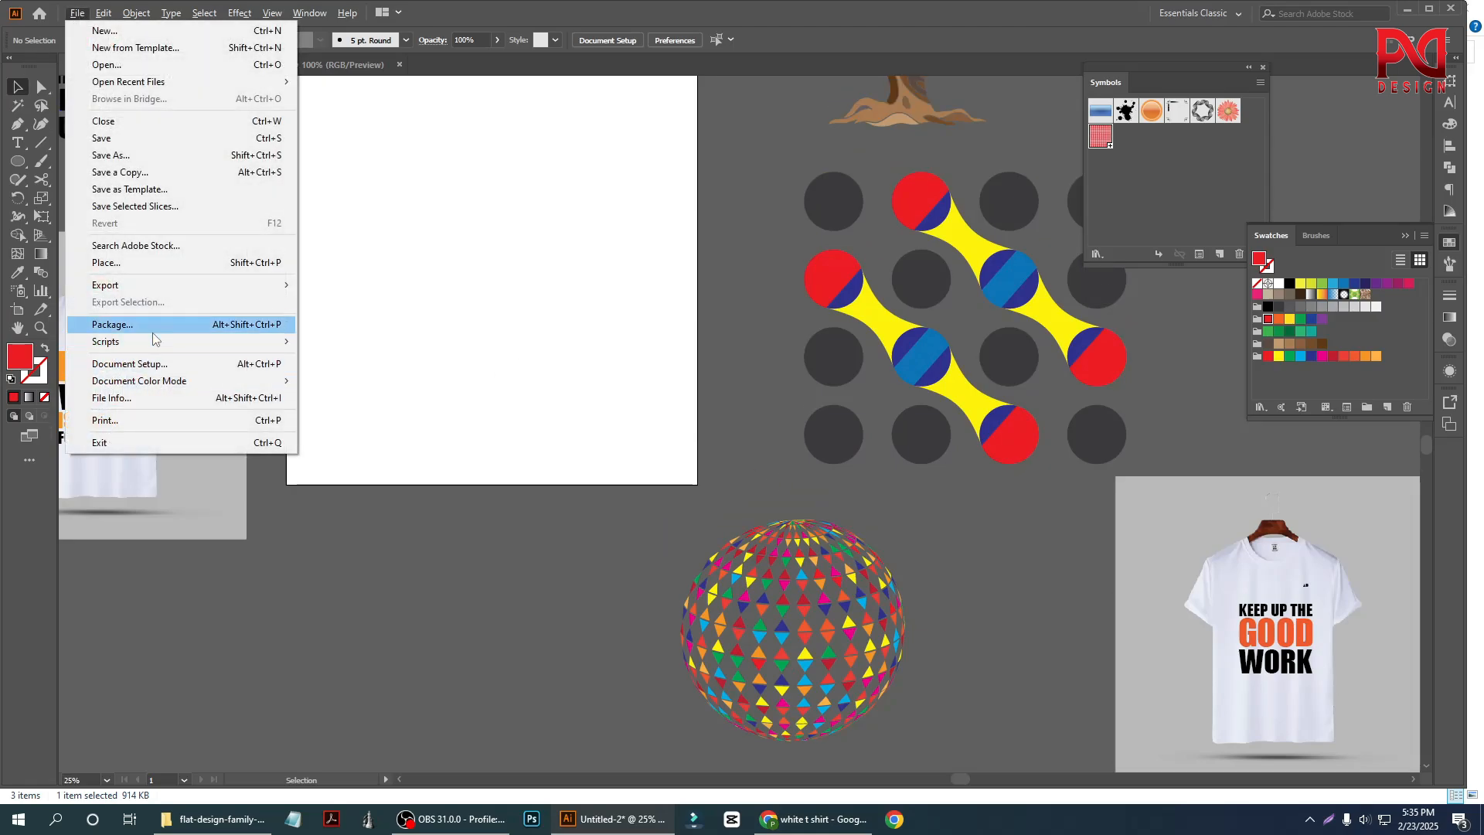
mouse_move(167, 345)
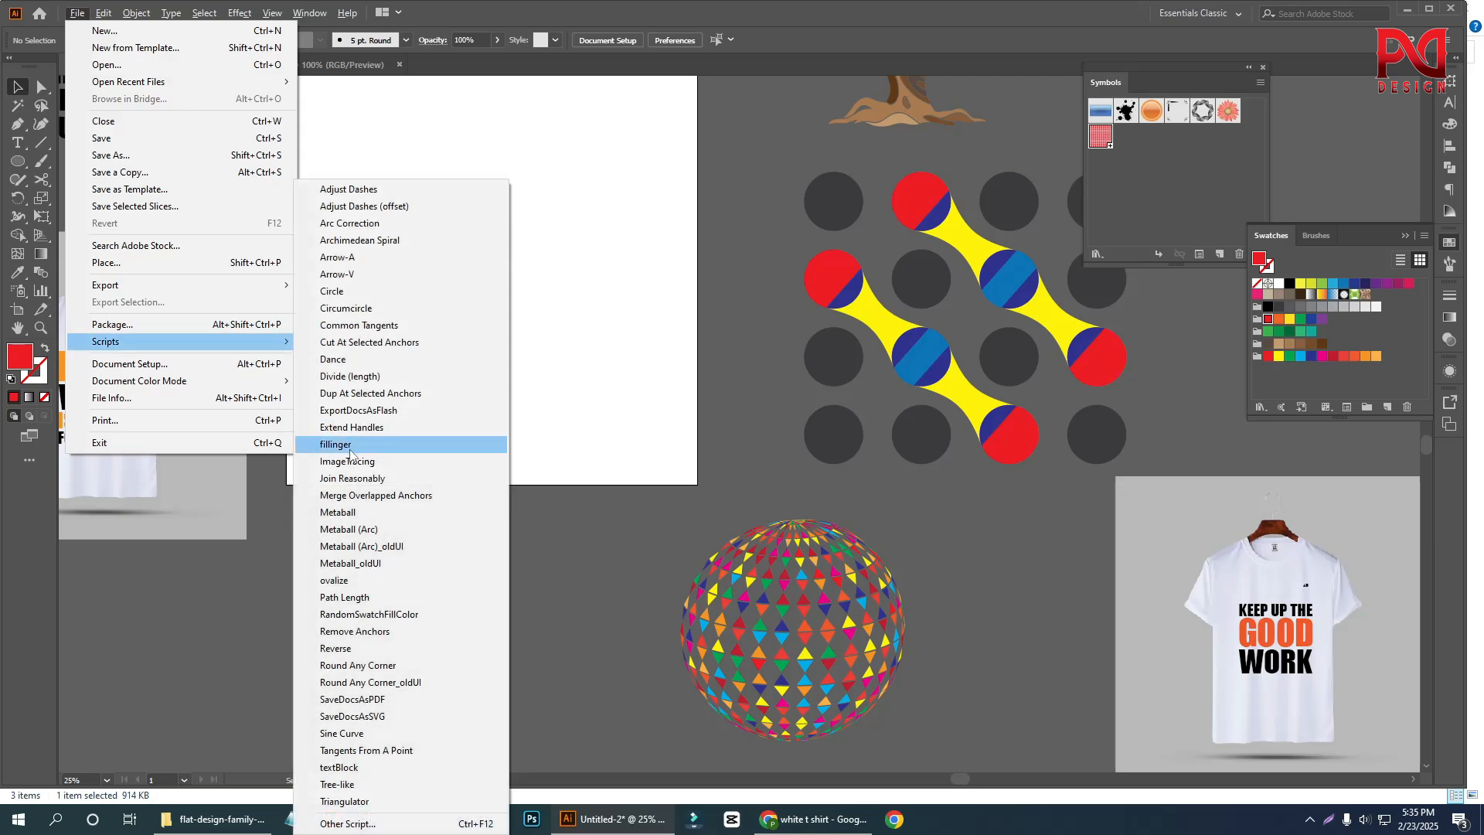
left_click(635, 403)
scroll(652, 419, "down", 1)
scroll(652, 419, "up", 2)
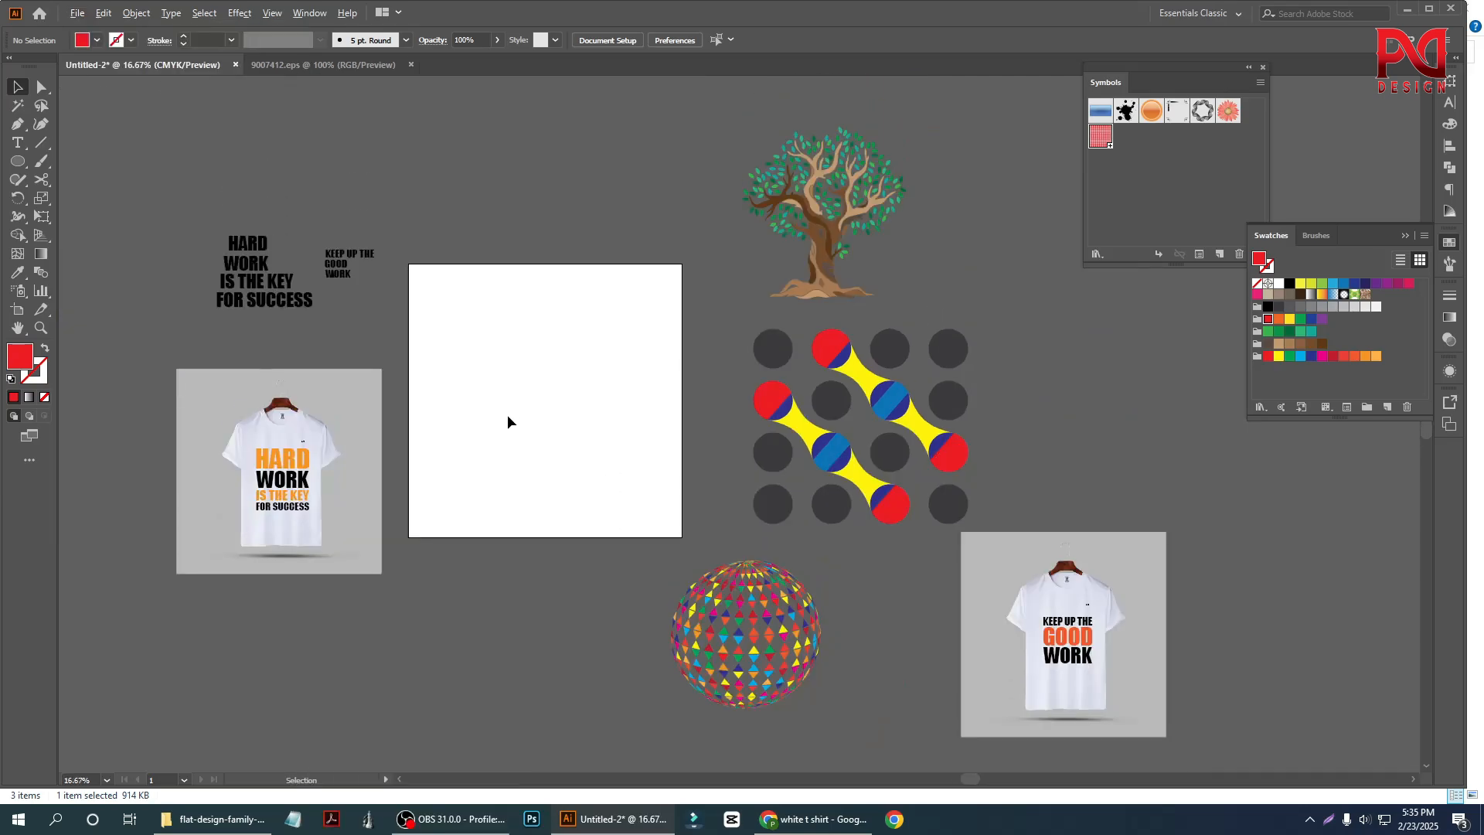
scroll(507, 416, "up", 1)
scroll(515, 426, "down", 1)
scroll(529, 447, "up", 1)
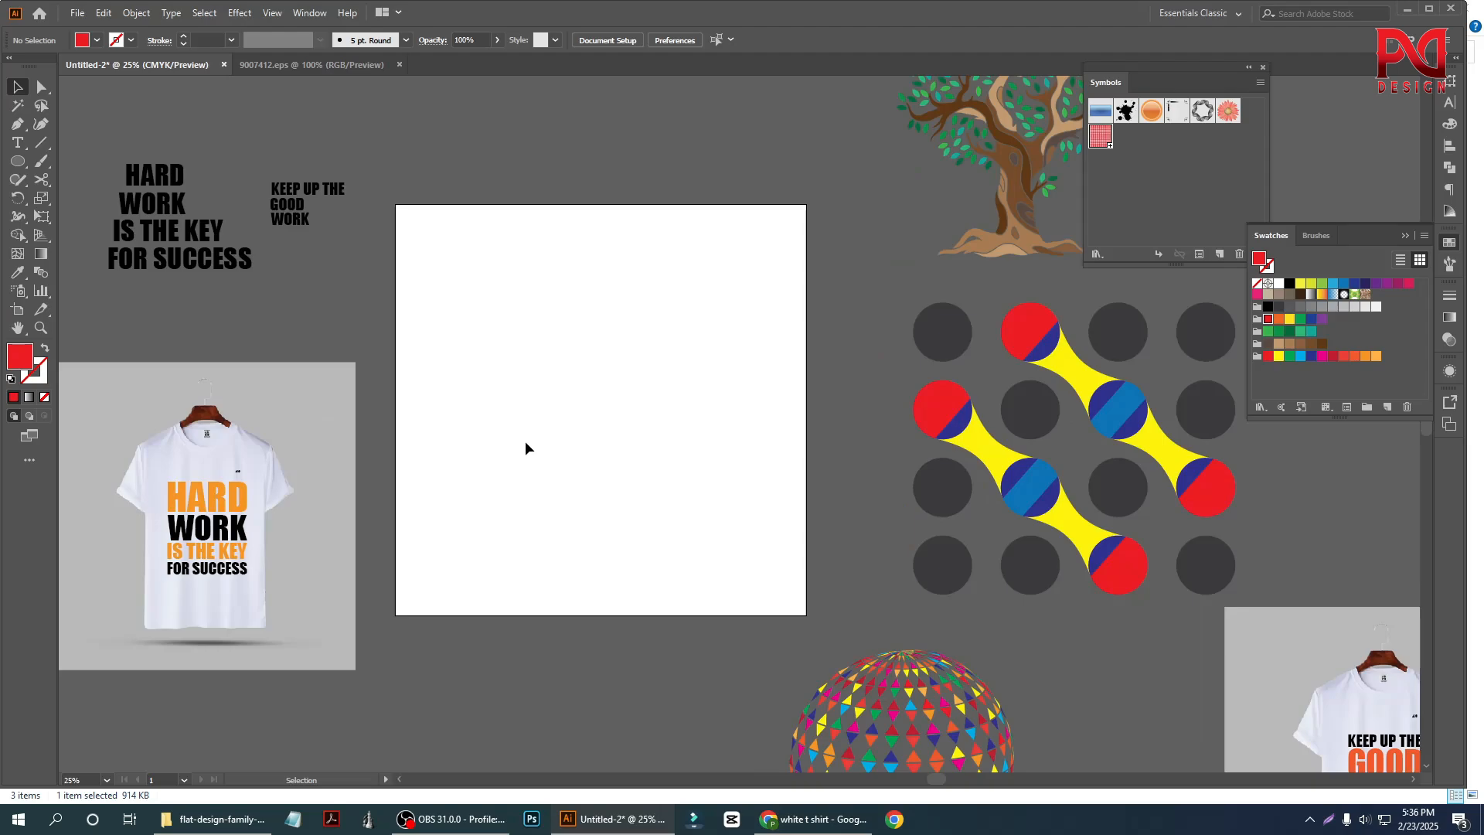
scroll(597, 433, "down", 1)
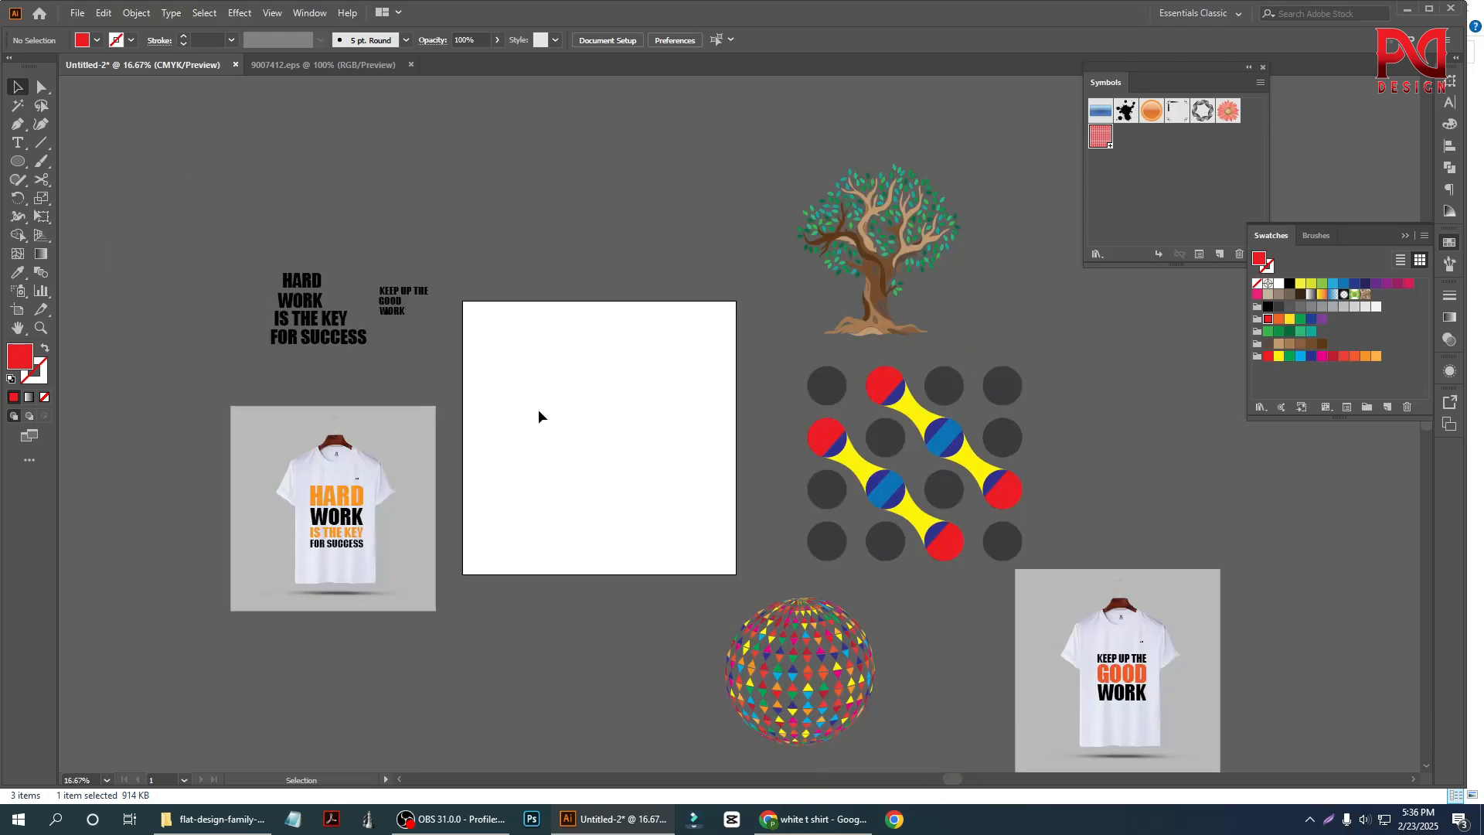
scroll(540, 415, "up", 2)
scroll(540, 415, "down", 1)
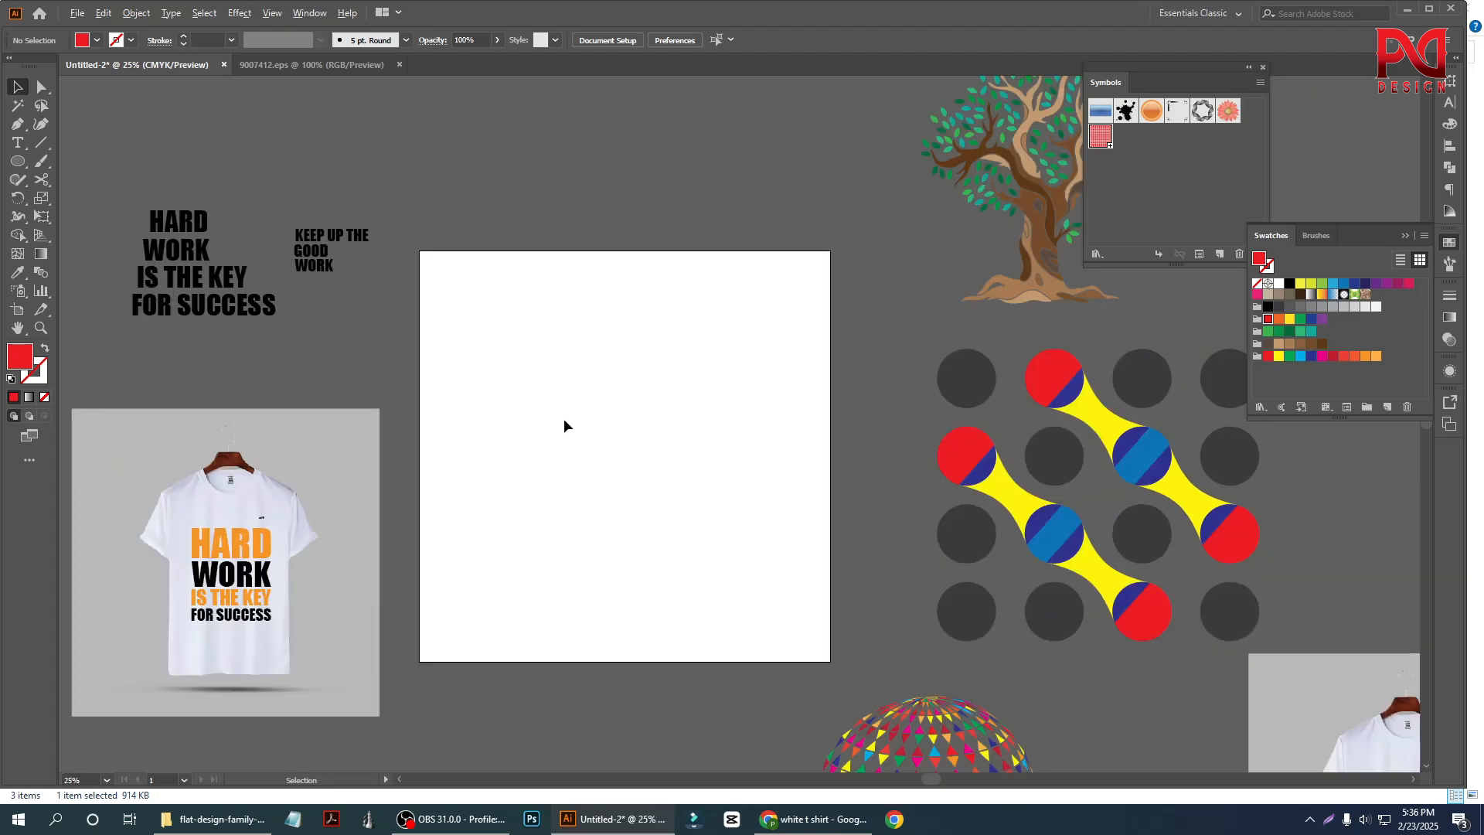
scroll(563, 424, "down", 1)
scroll(563, 419, "down", 1)
scroll(500, 337, "up", 1)
scroll(591, 473, "down", 1)
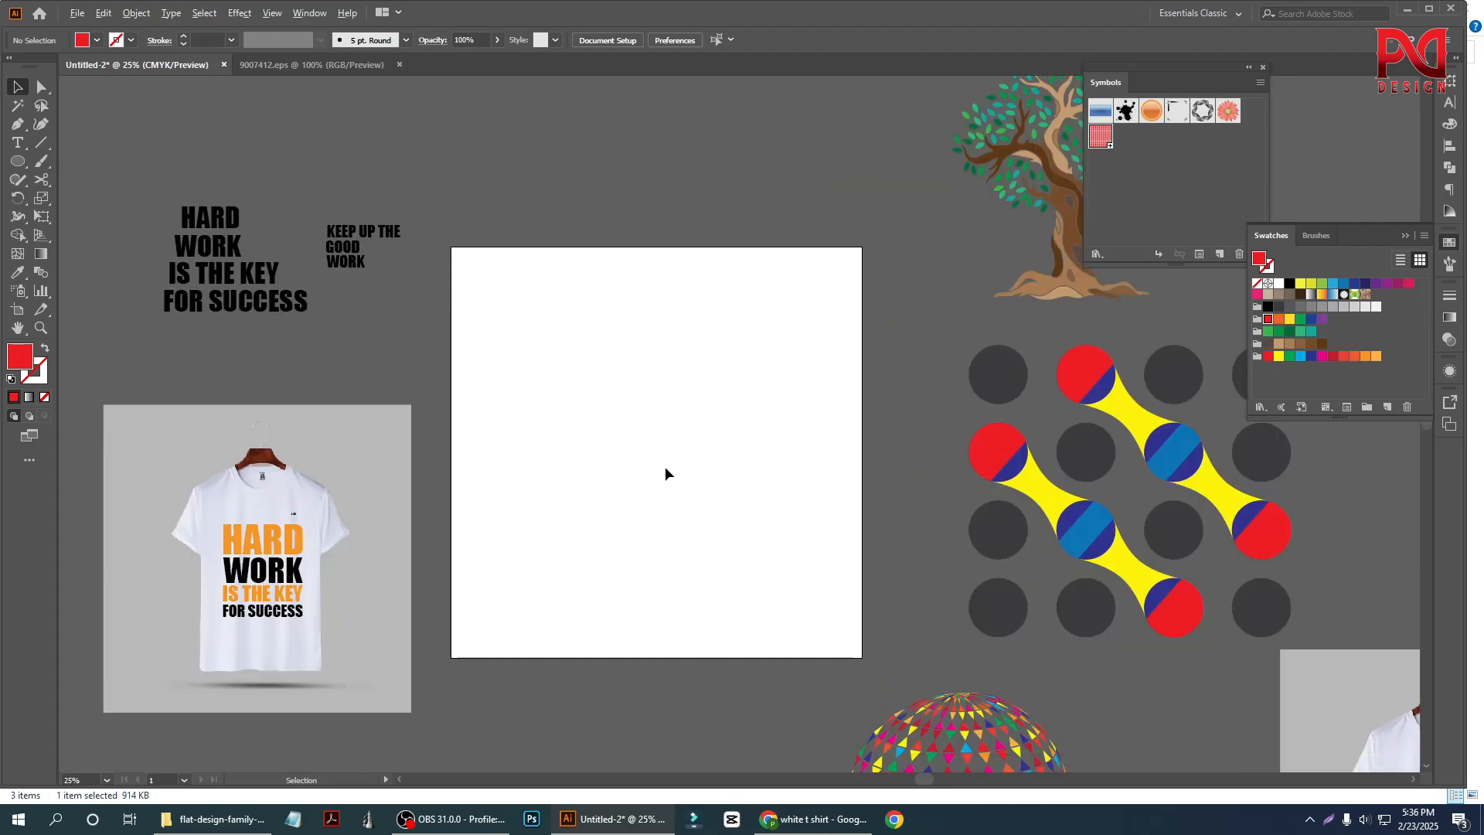
scroll(652, 461, "up", 1)
scroll(583, 457, "down", 1)
scroll(615, 501, "up", 1)
scroll(615, 501, "up", 1)
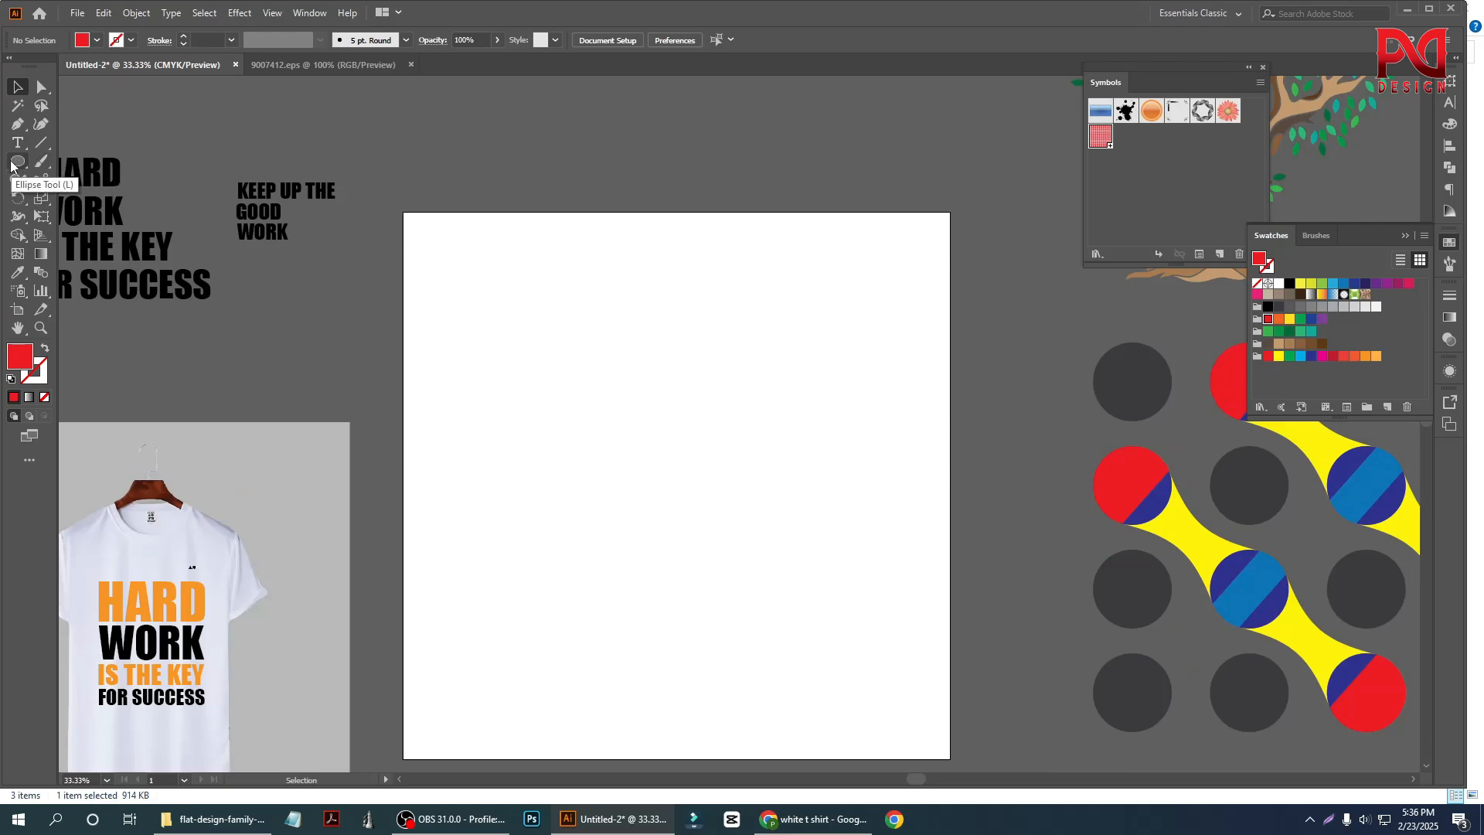
Draw a red-filled circle about 161 px in diameter in the upper-left part of the artboard.
left_click_drag(12, 164, 74, 196)
scroll(520, 358, "up", 1)
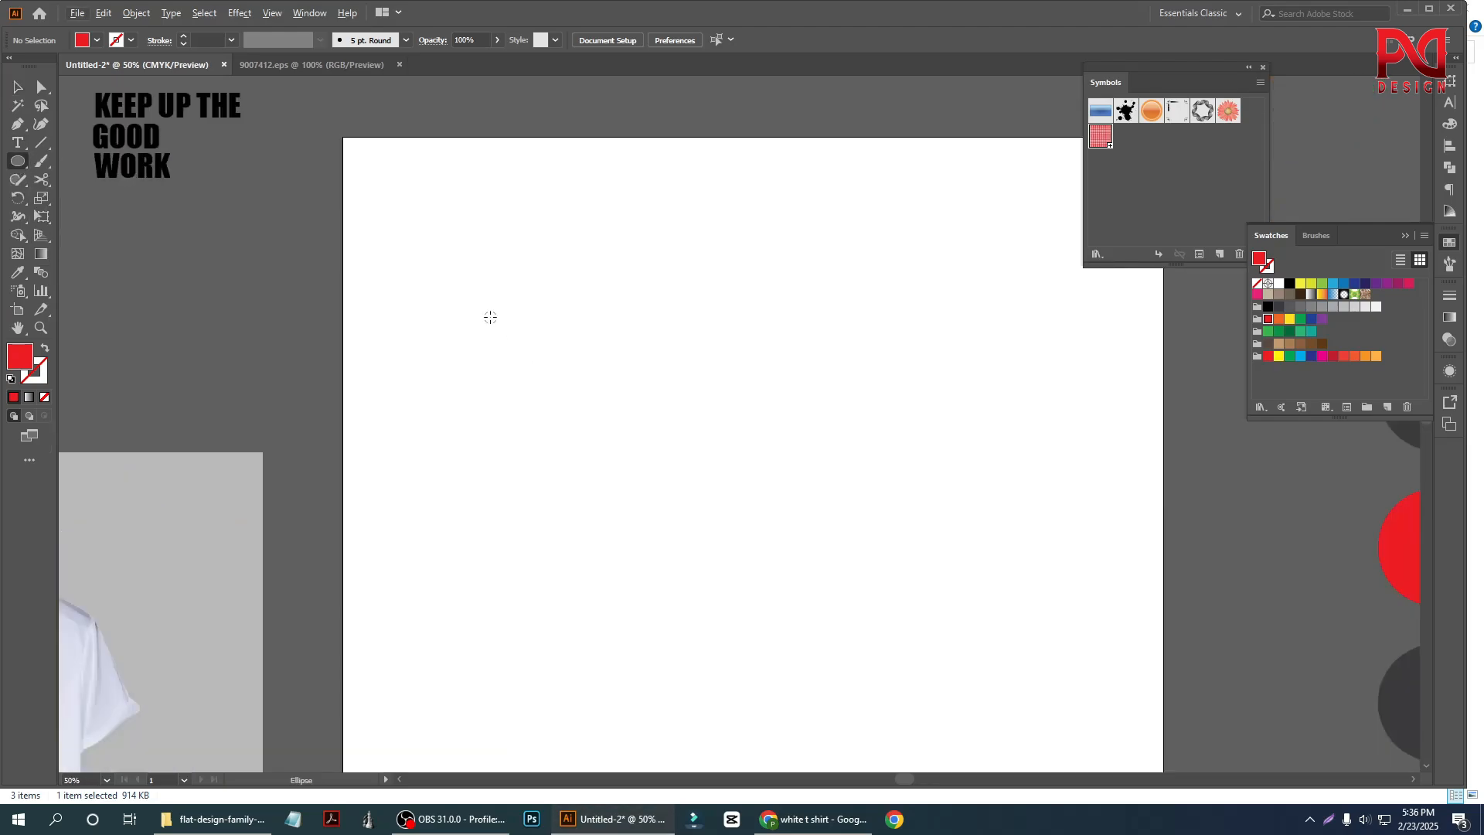
left_click_drag(490, 317, 511, 361)
left_click(17, 87)
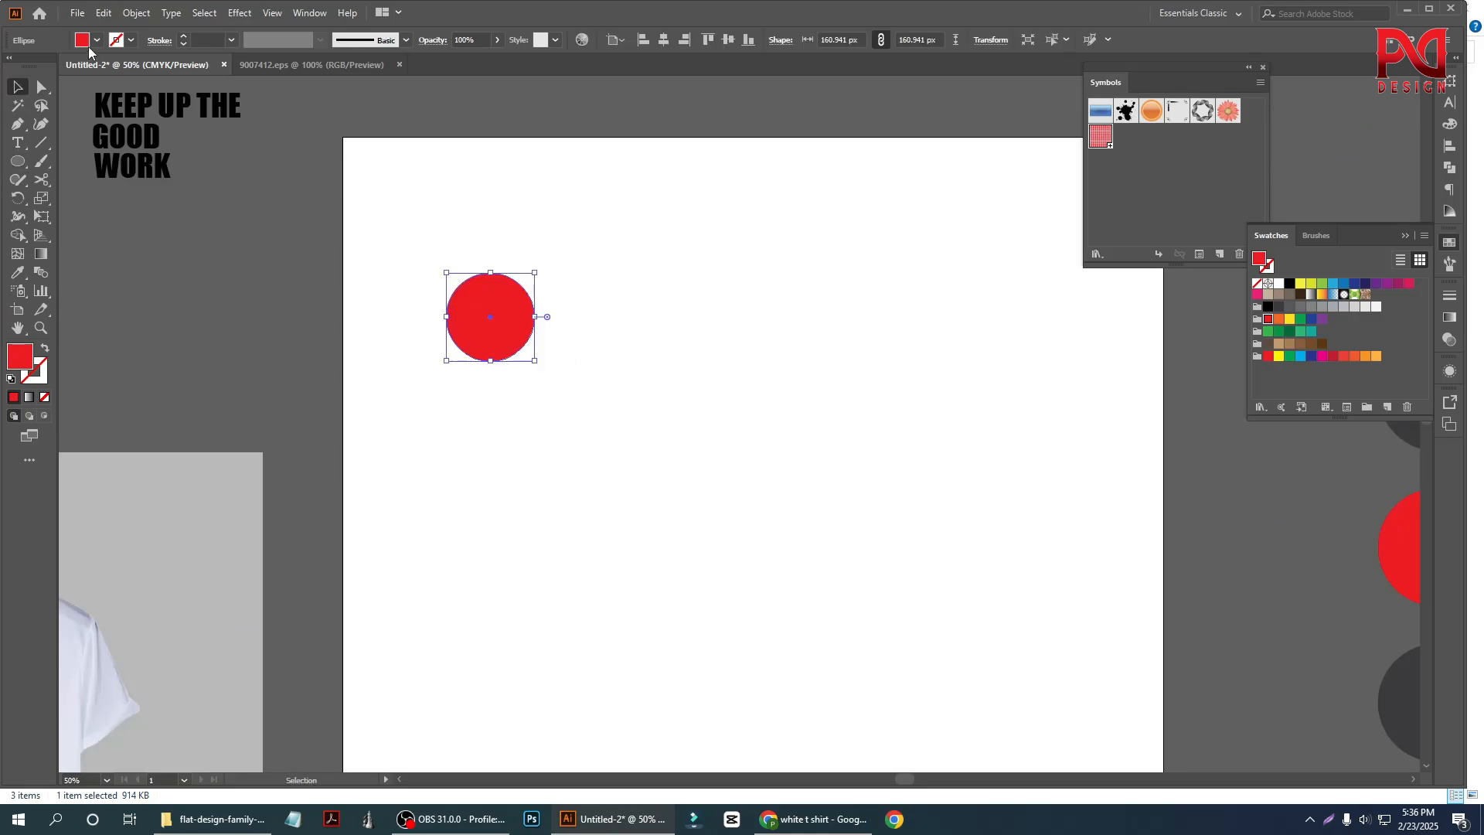
left_click(97, 41)
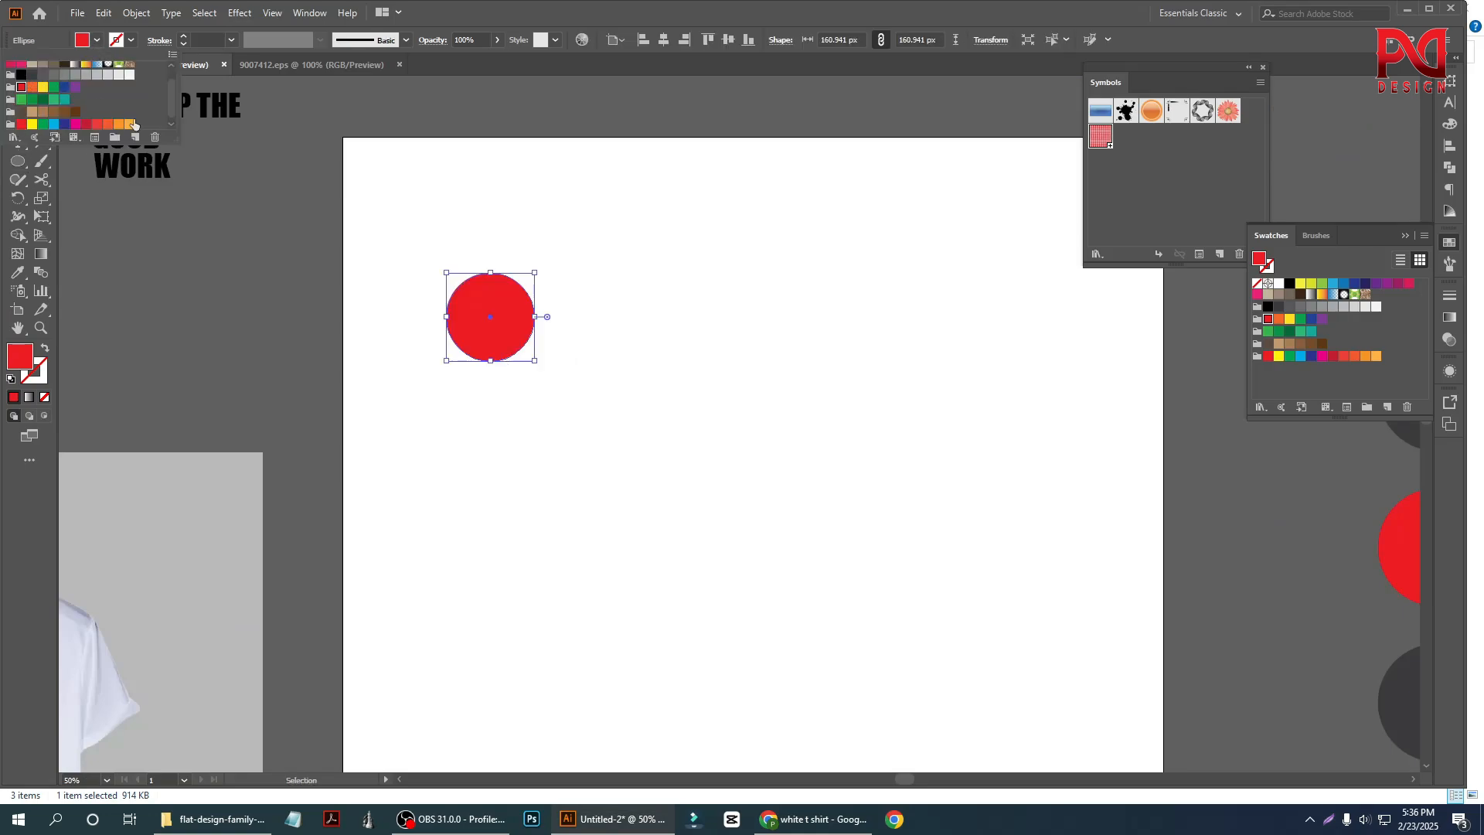
left_click(355, 320)
Duplicate the red circle to its right and swap the copy's fill and stroke so only a red outline remains.
scroll(411, 428, "down", 1)
scroll(485, 383, "up", 1)
left_click_drag(472, 377, 546, 328)
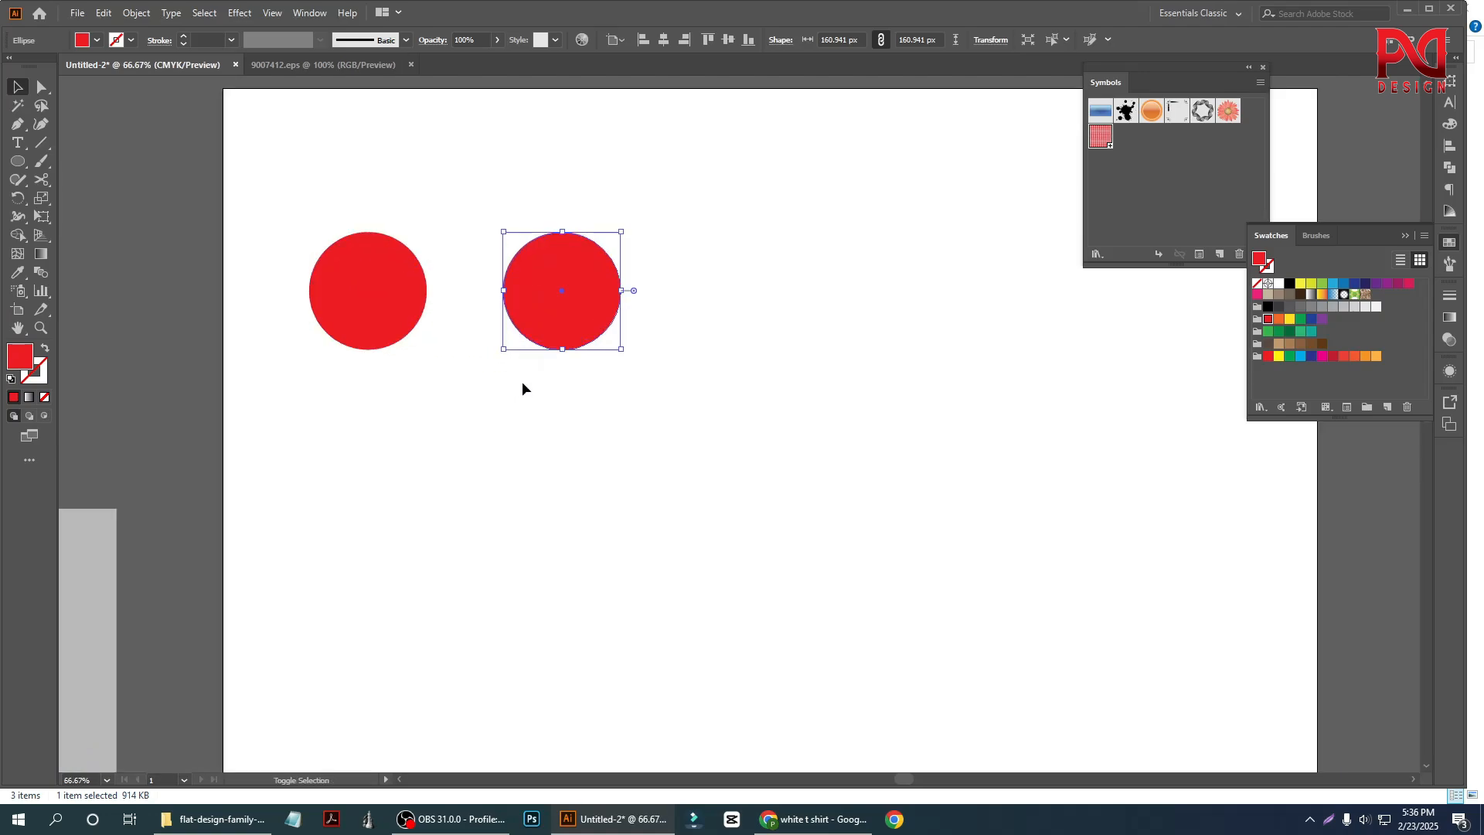
key("shift+x")
Align the outlined circle's stroke to the inside and set its weight to 4 pt.
left_click(157, 40)
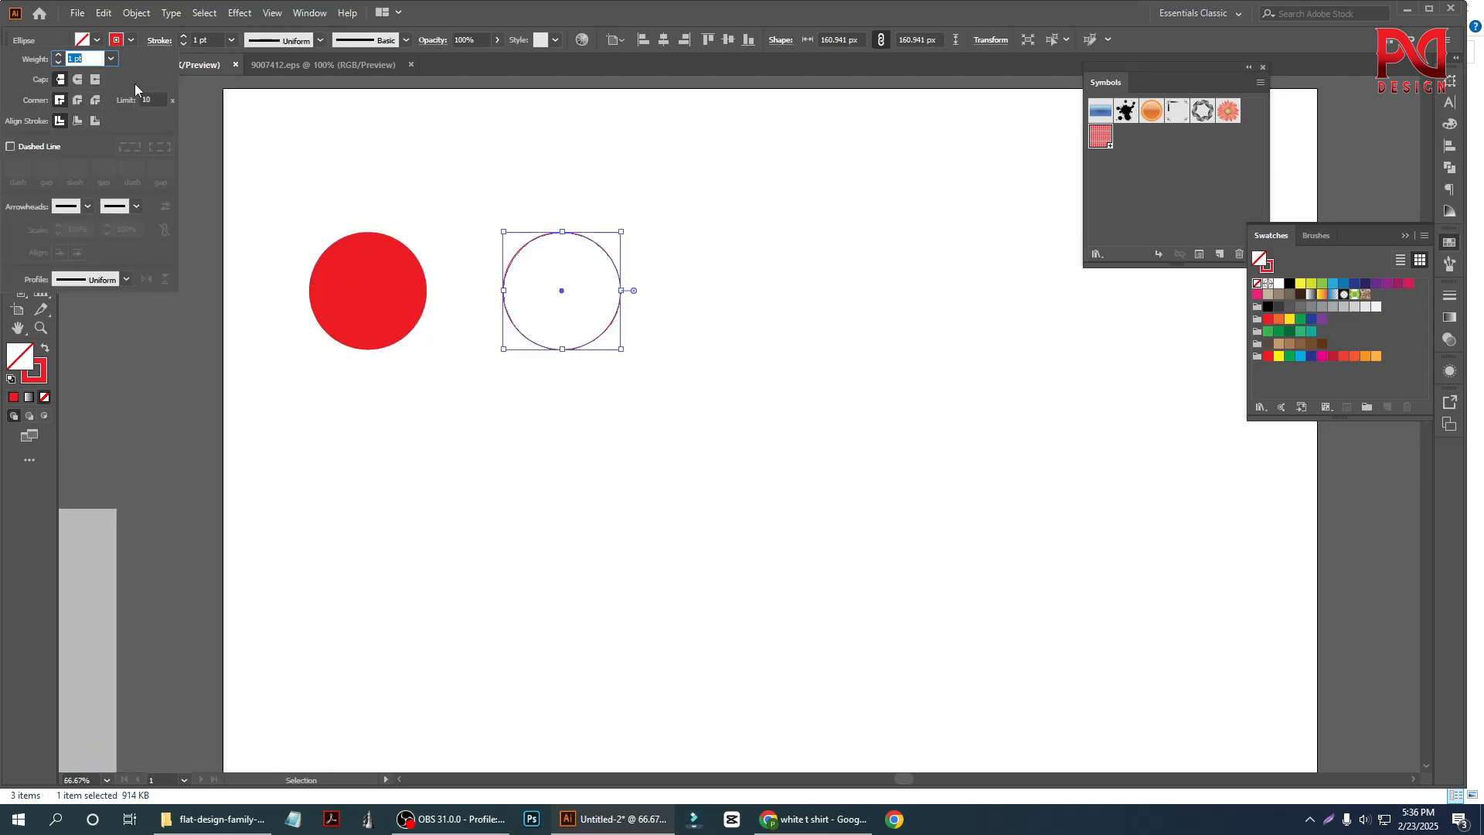
left_click(77, 122)
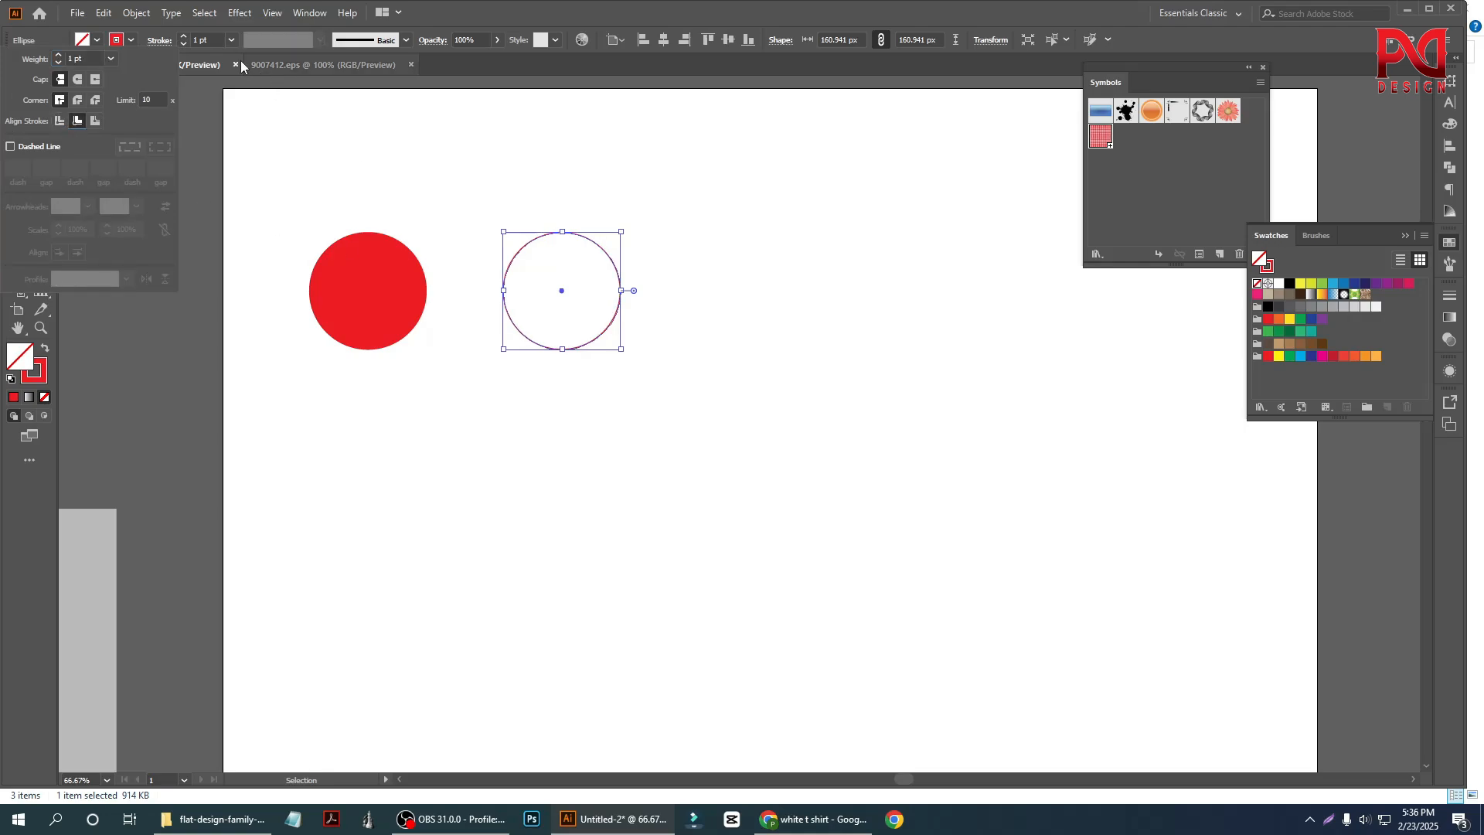
left_click(183, 37)
left_click(183, 36)
left_click(183, 36)
left_click(525, 216)
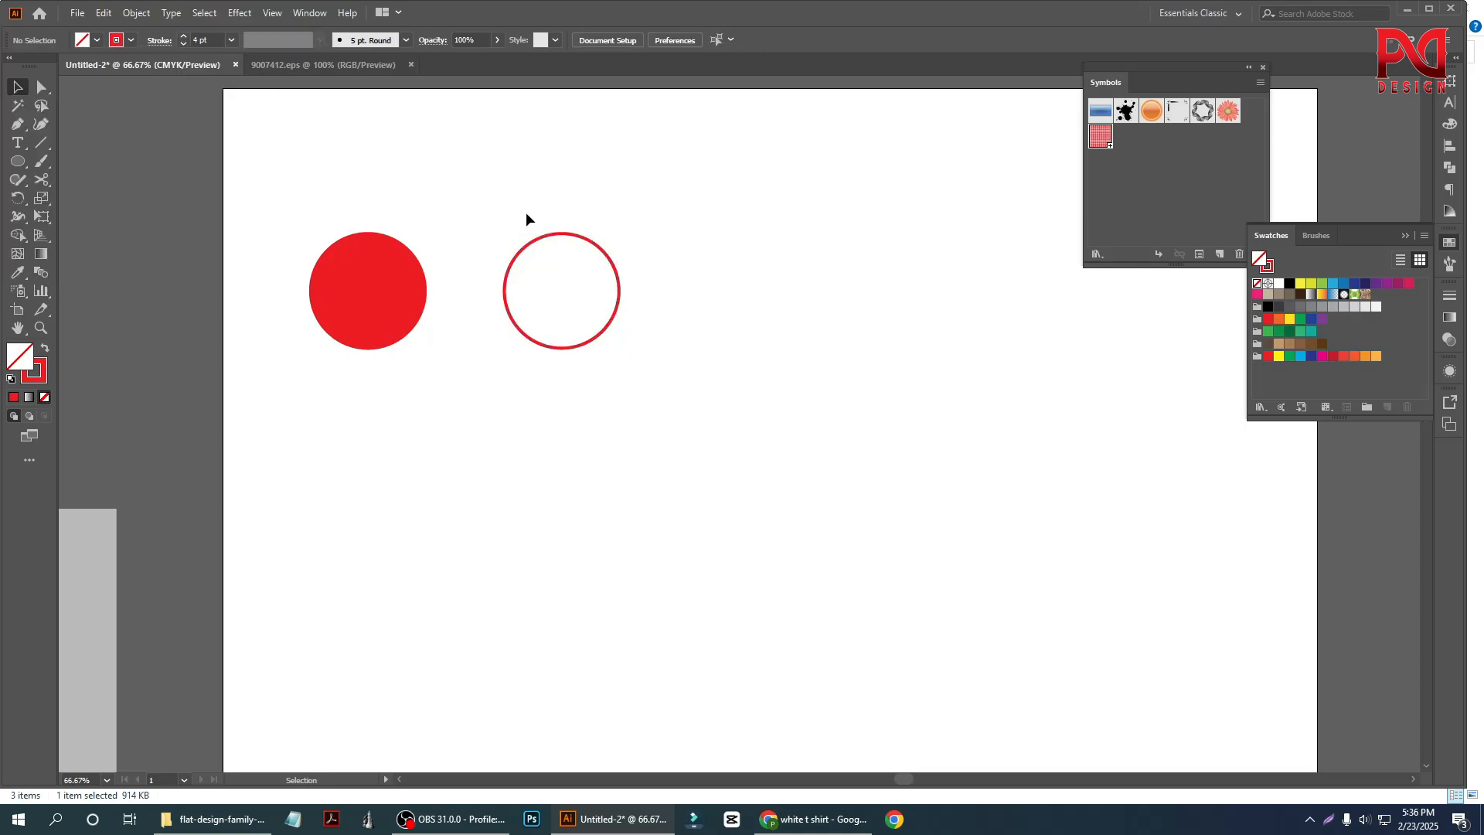
Expand the outlined circle's appearance into a filled ring shape.
scroll(545, 391, "down", 1)
scroll(541, 392, "down", 1)
scroll(425, 359, "down", 1)
scroll(430, 358, "up", 1)
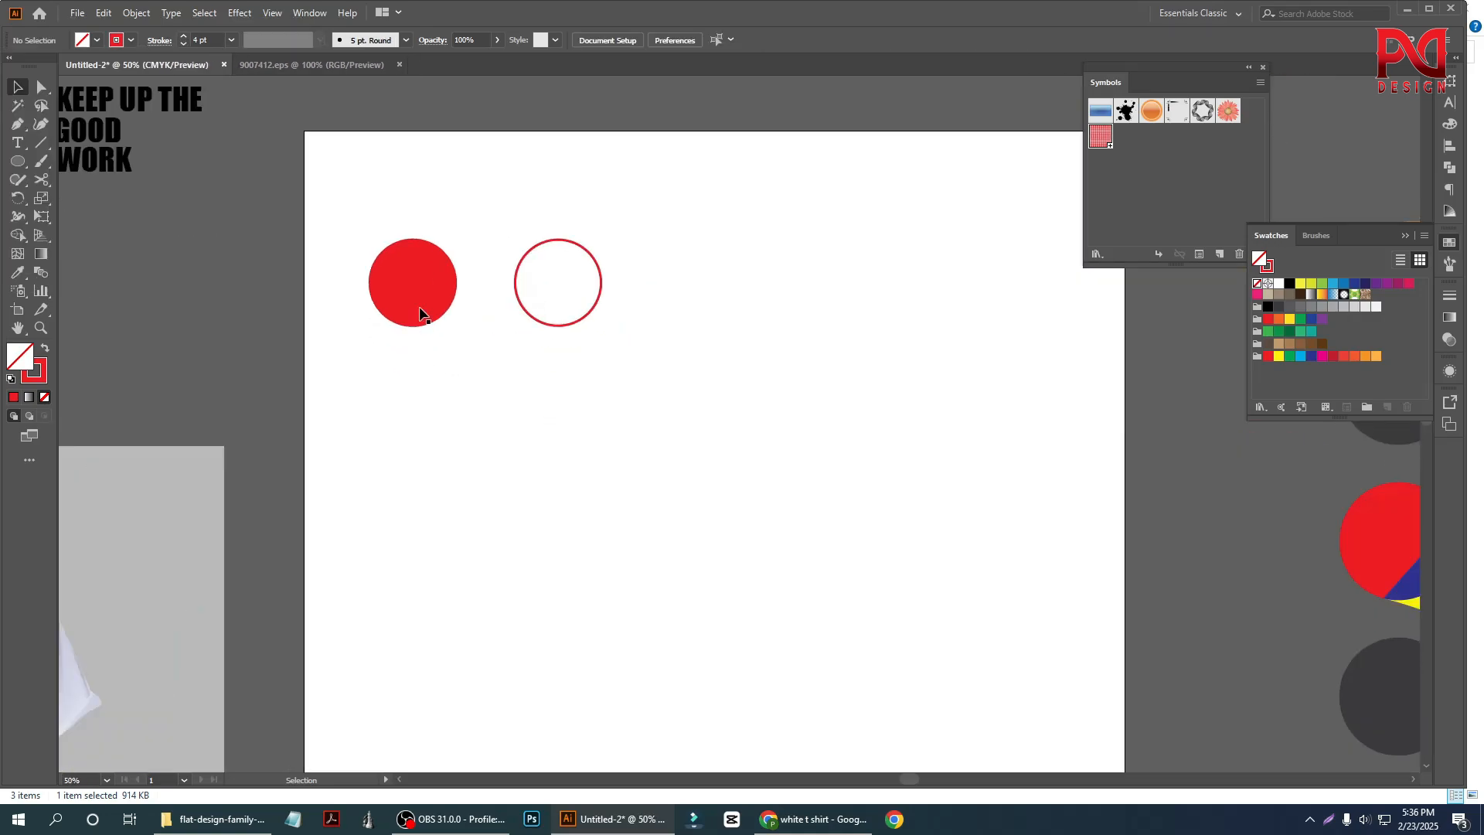
left_click(542, 324)
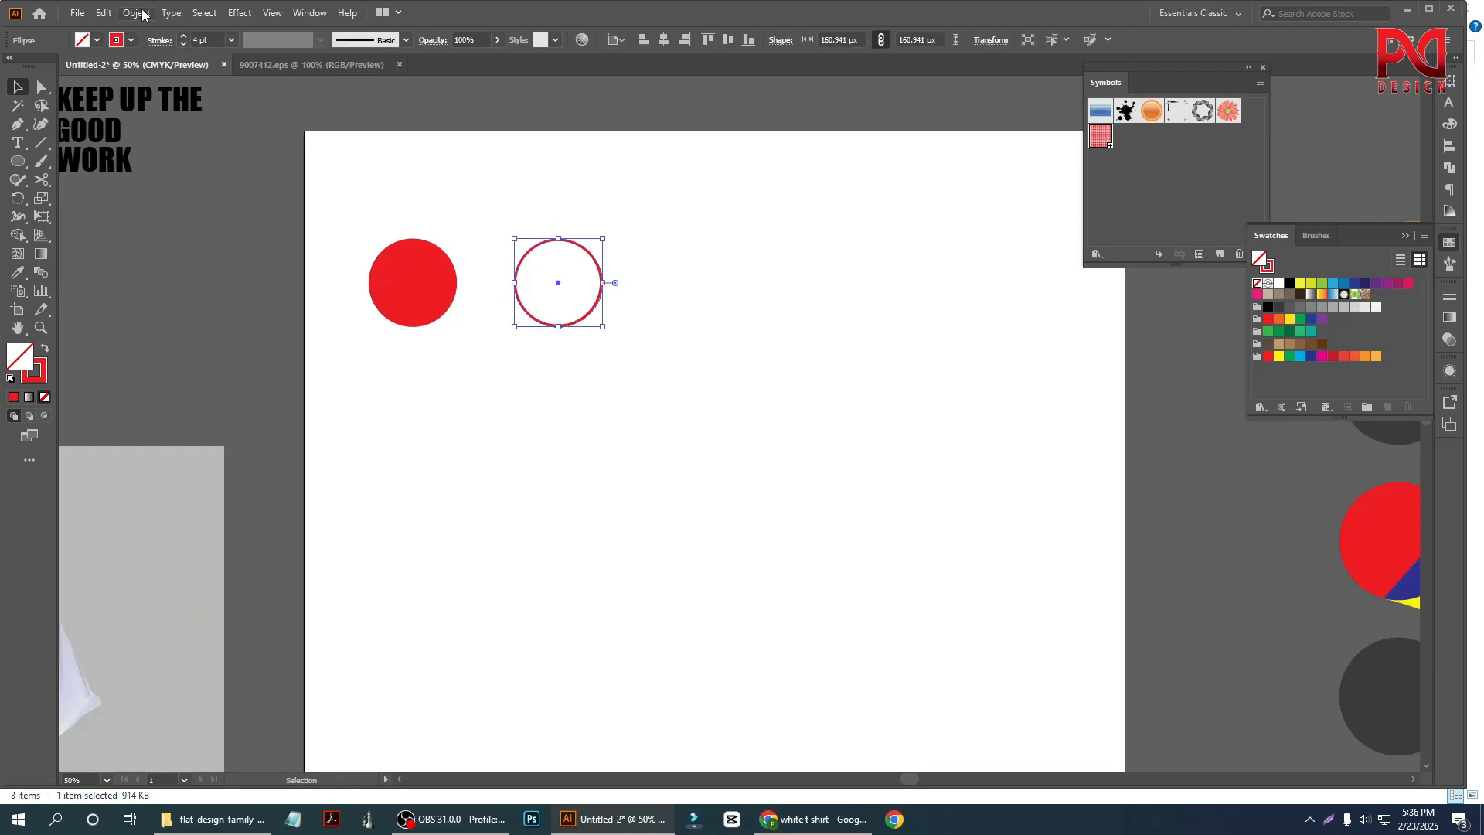
left_click(143, 14)
left_click(151, 205)
left_click(626, 410)
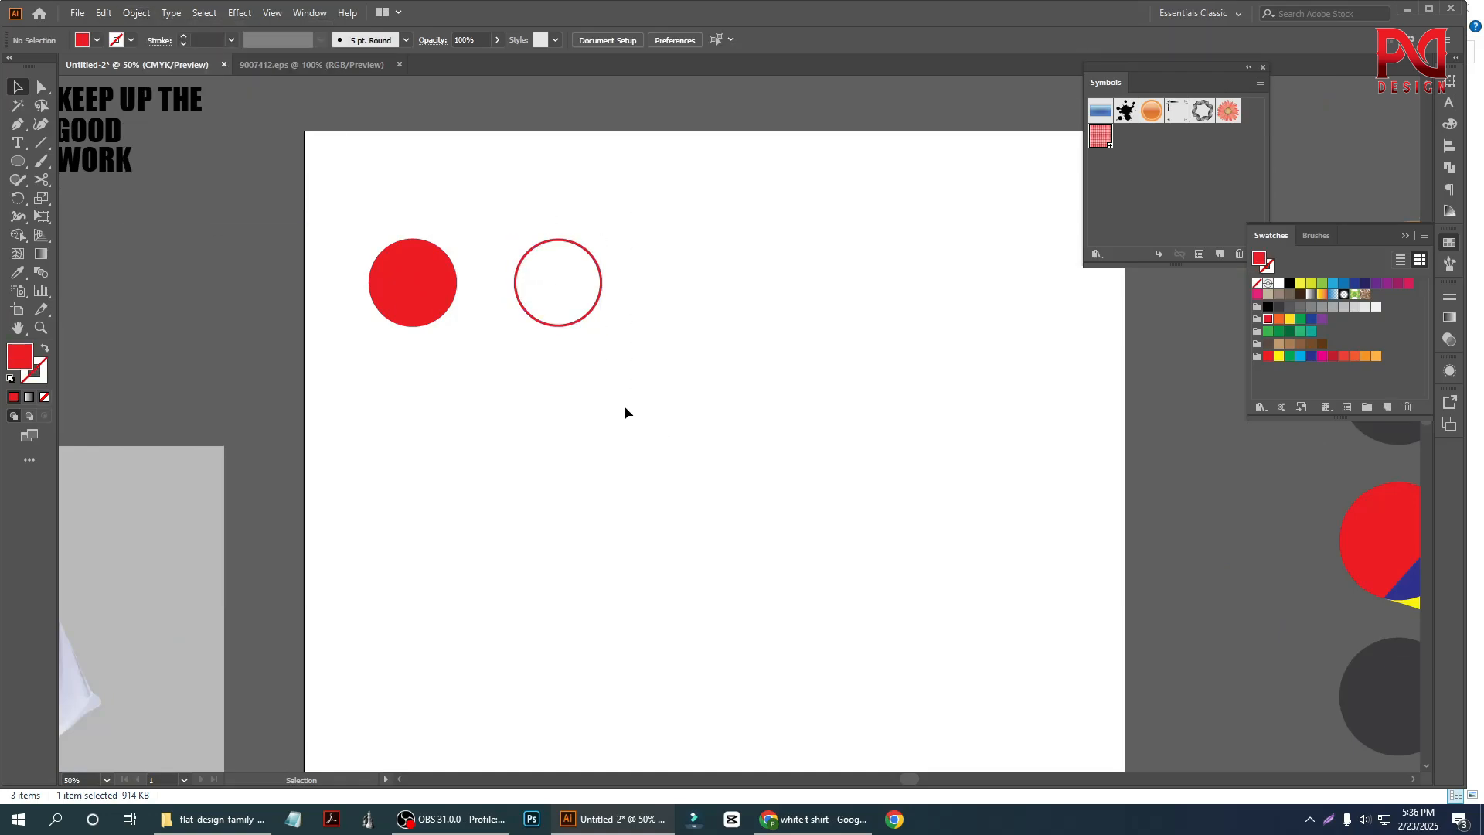
scroll(534, 258, "up", 1)
left_click_drag(534, 258, 614, 396)
left_click(133, 13)
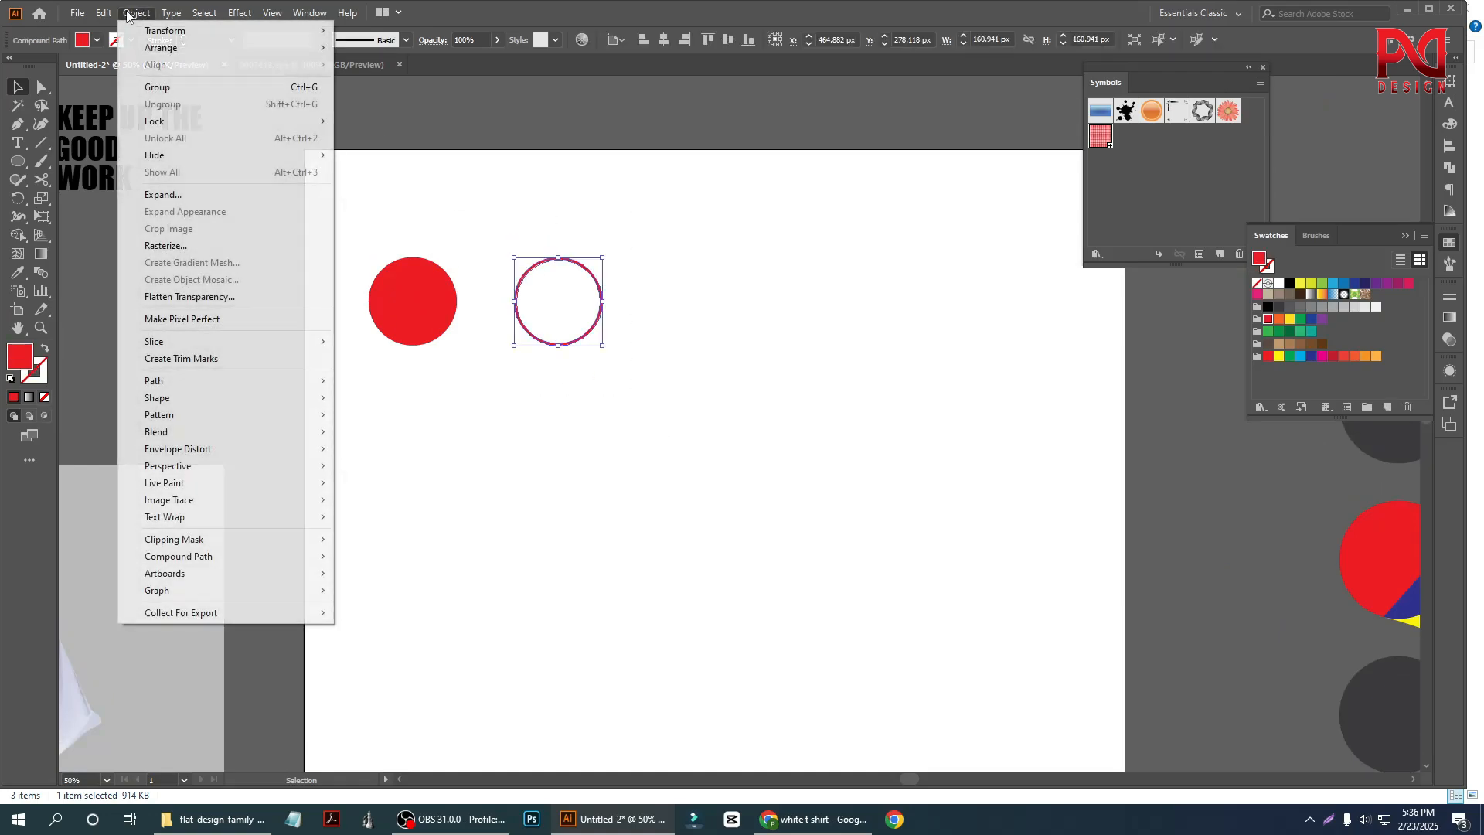
left_click(163, 194)
left_click(623, 422)
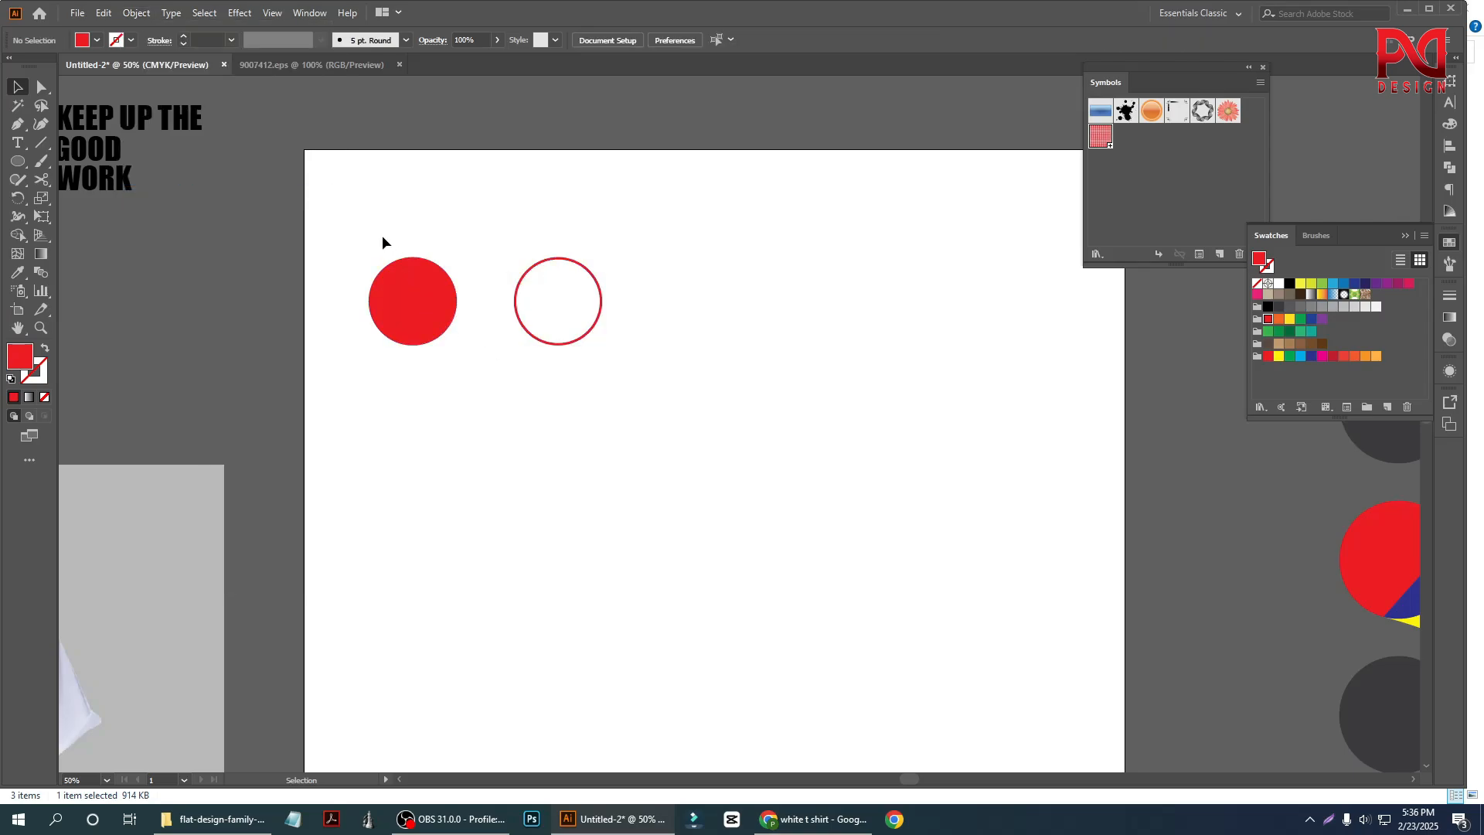
Group the solid circle and the ring together.
scroll(484, 421, "down", 3)
left_click_drag(388, 199, 516, 253)
right_click(516, 253)
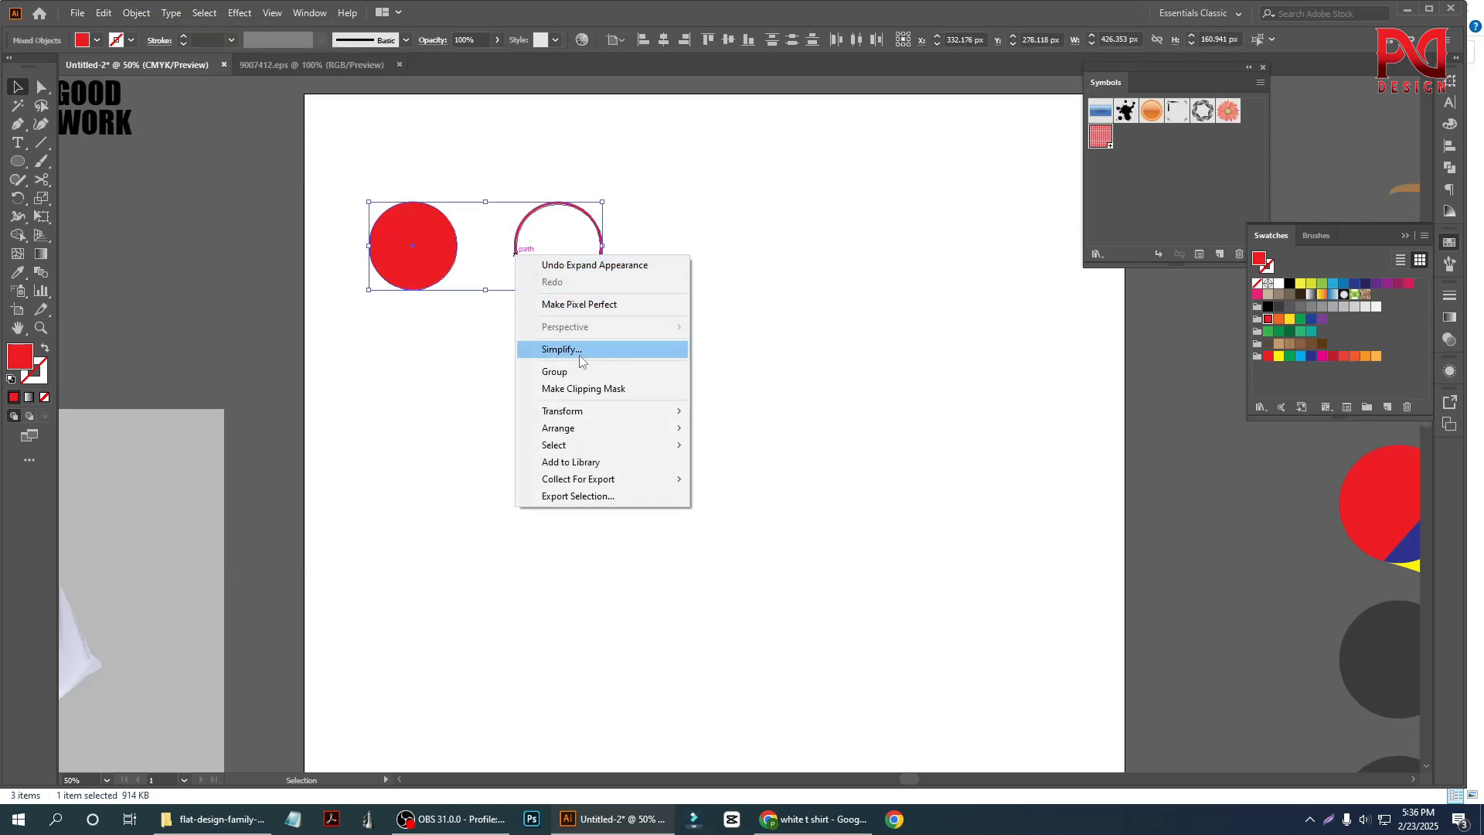
left_click(570, 371)
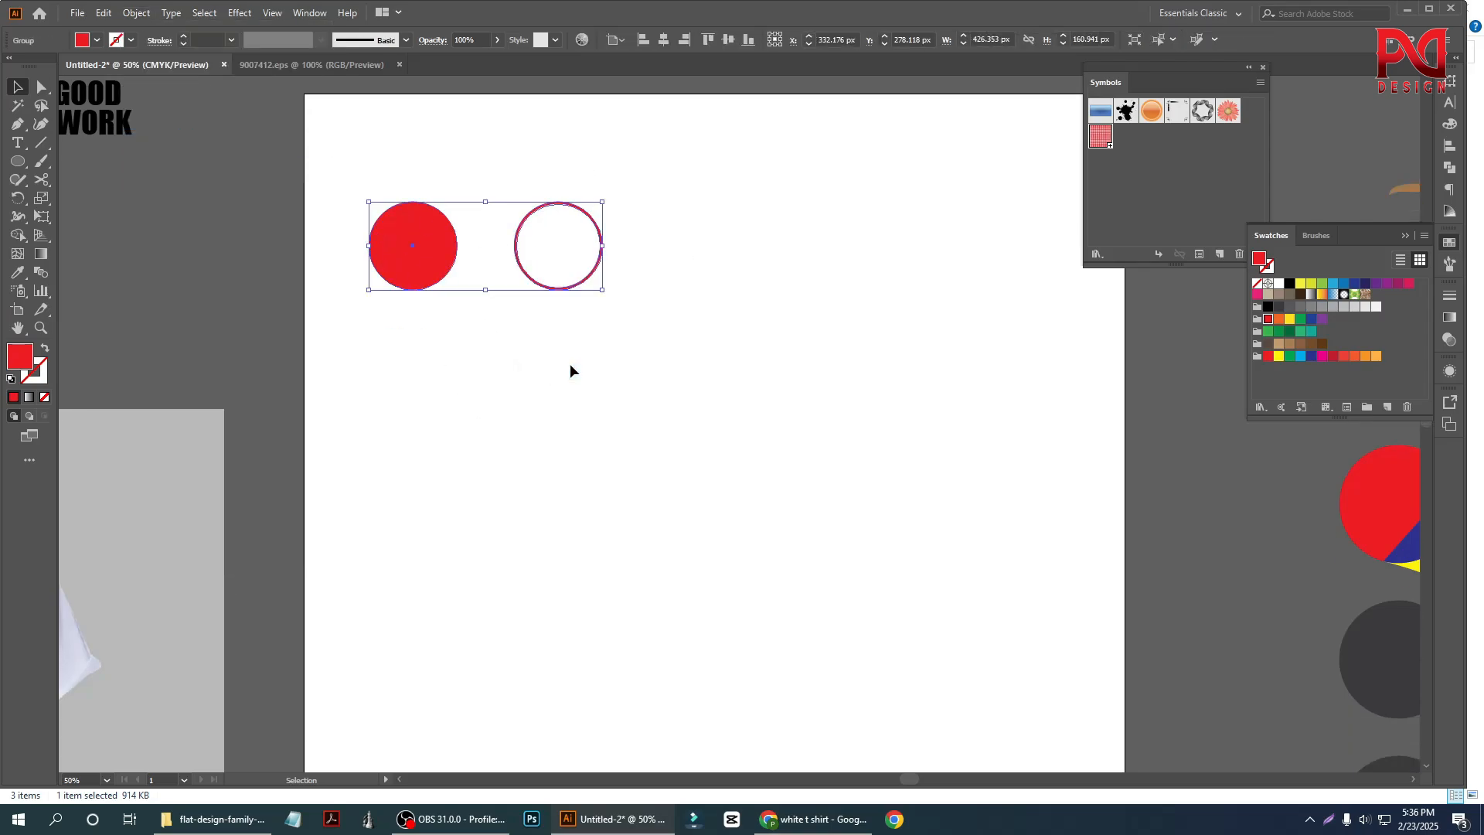
left_click(569, 363)
Draw a large red circle about 545 px in diameter and place it below the two small circles.
left_click(24, 162)
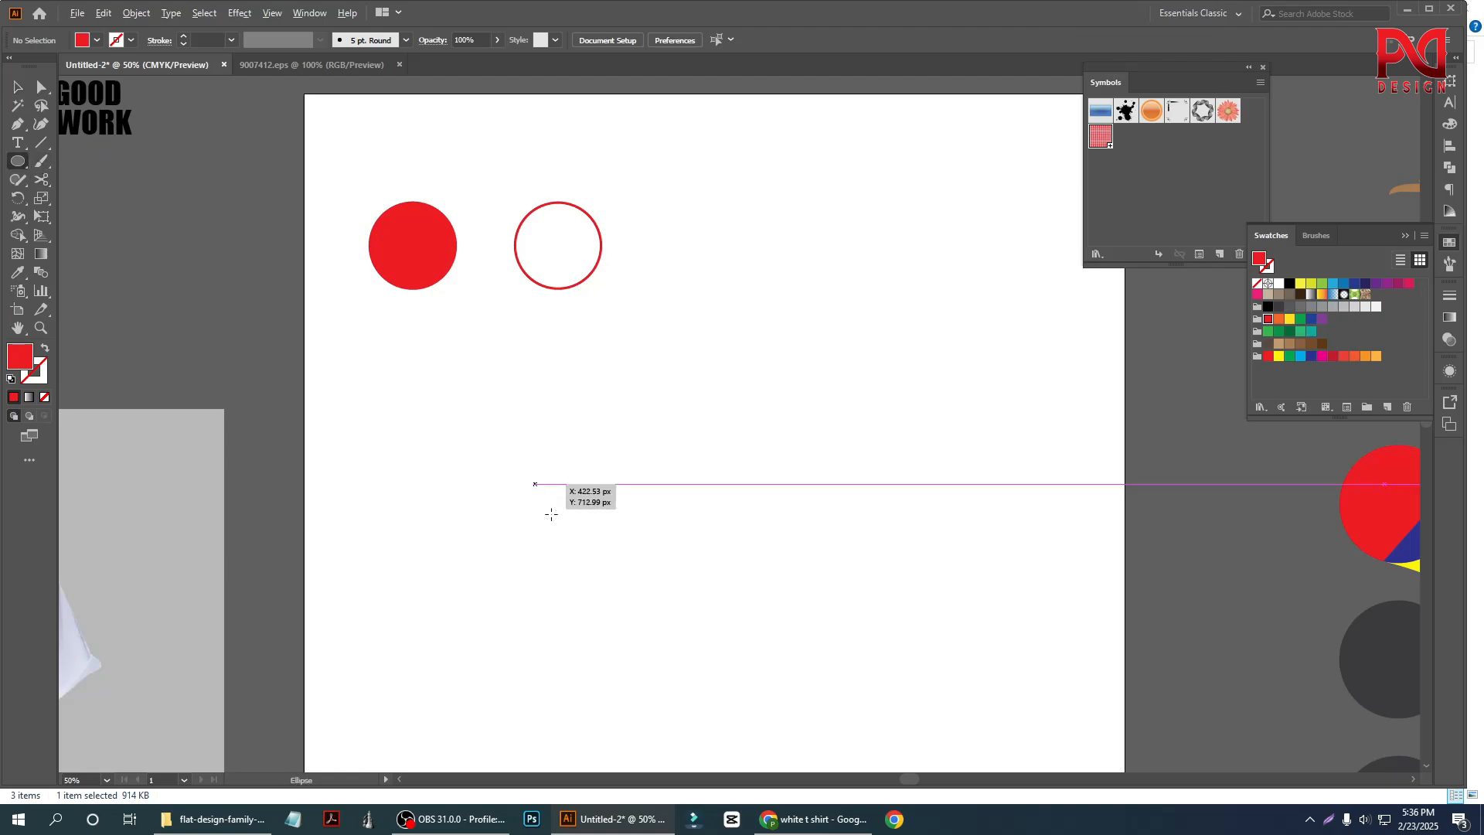
left_click_drag(536, 493, 685, 641)
left_click(17, 88)
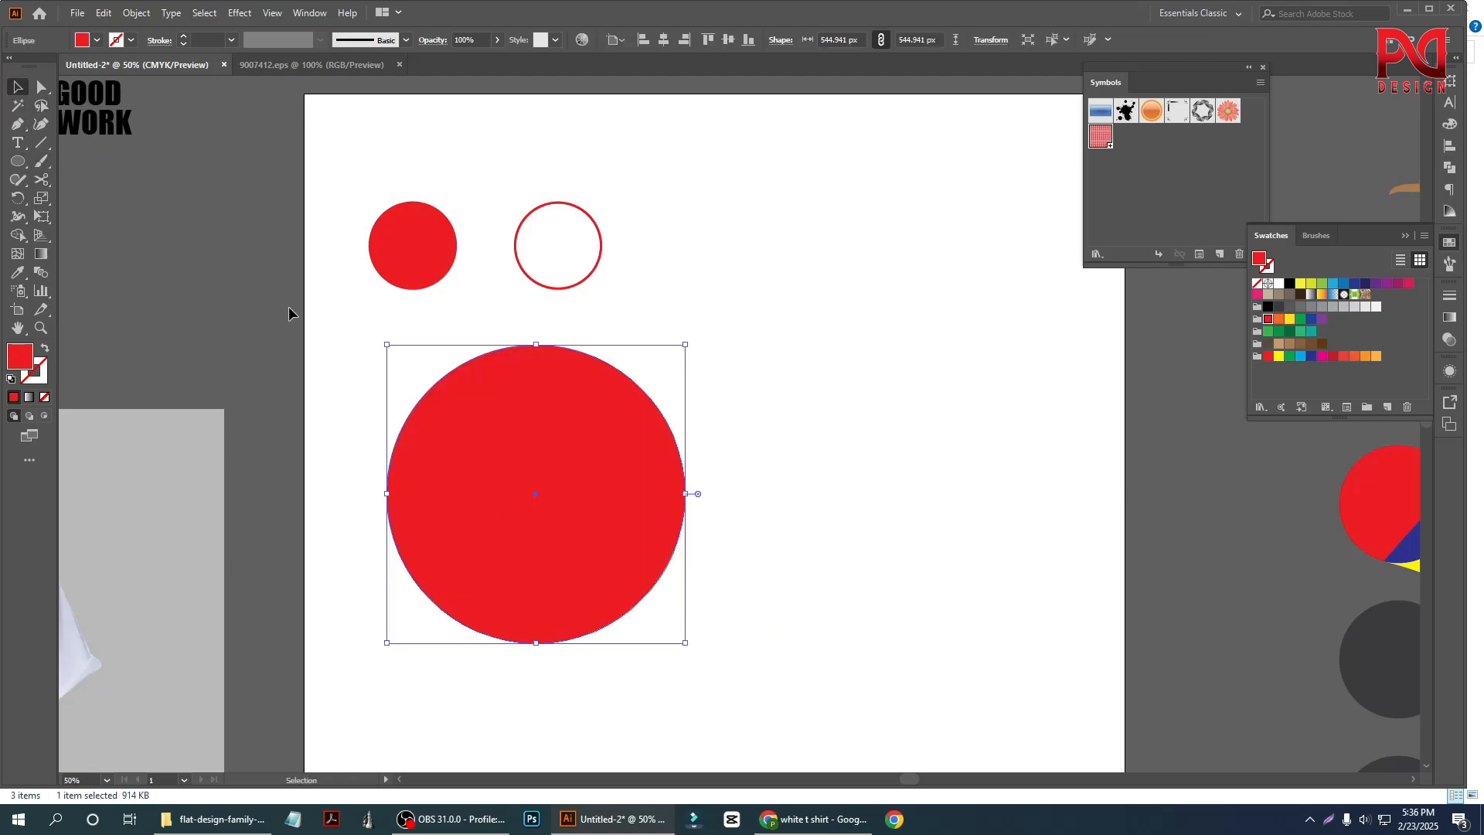
left_click(291, 309)
scroll(519, 436, "down", 1)
left_click_drag(514, 404, 581, 433)
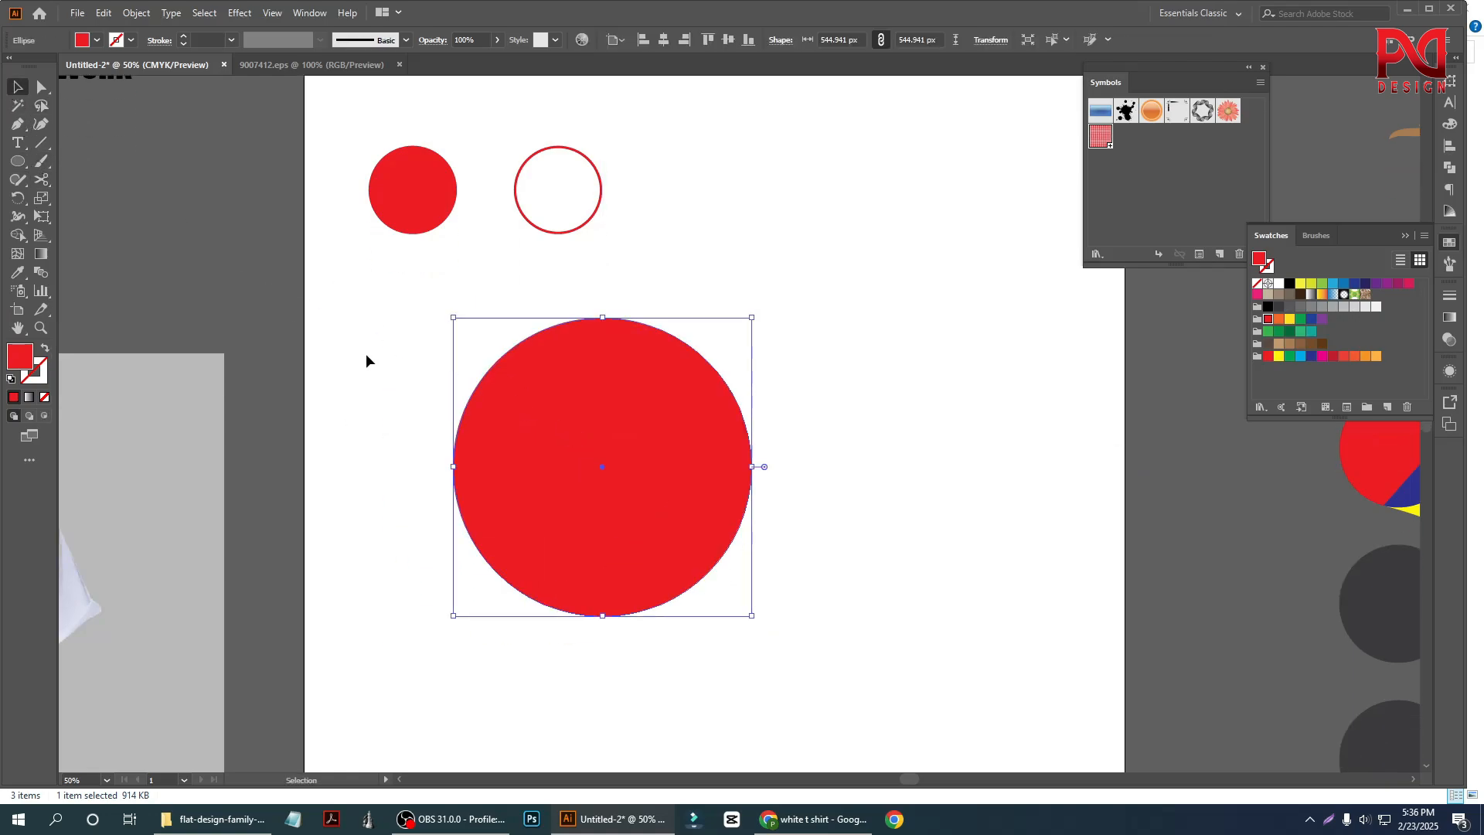
Bring the large red circle to the front of the stacking order.
scroll(294, 313, "down", 1)
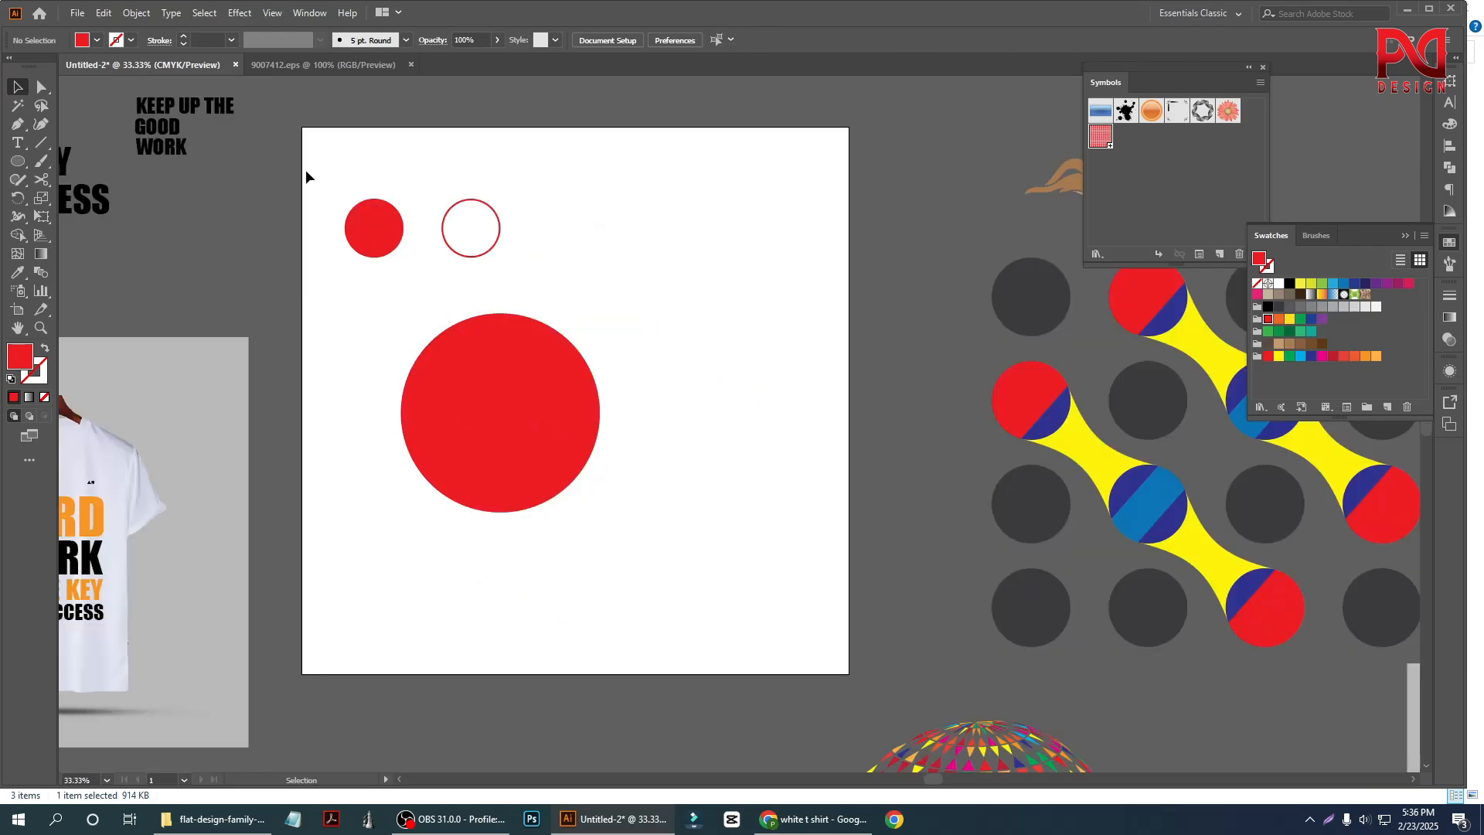
right_click(477, 354)
mouse_move(536, 609)
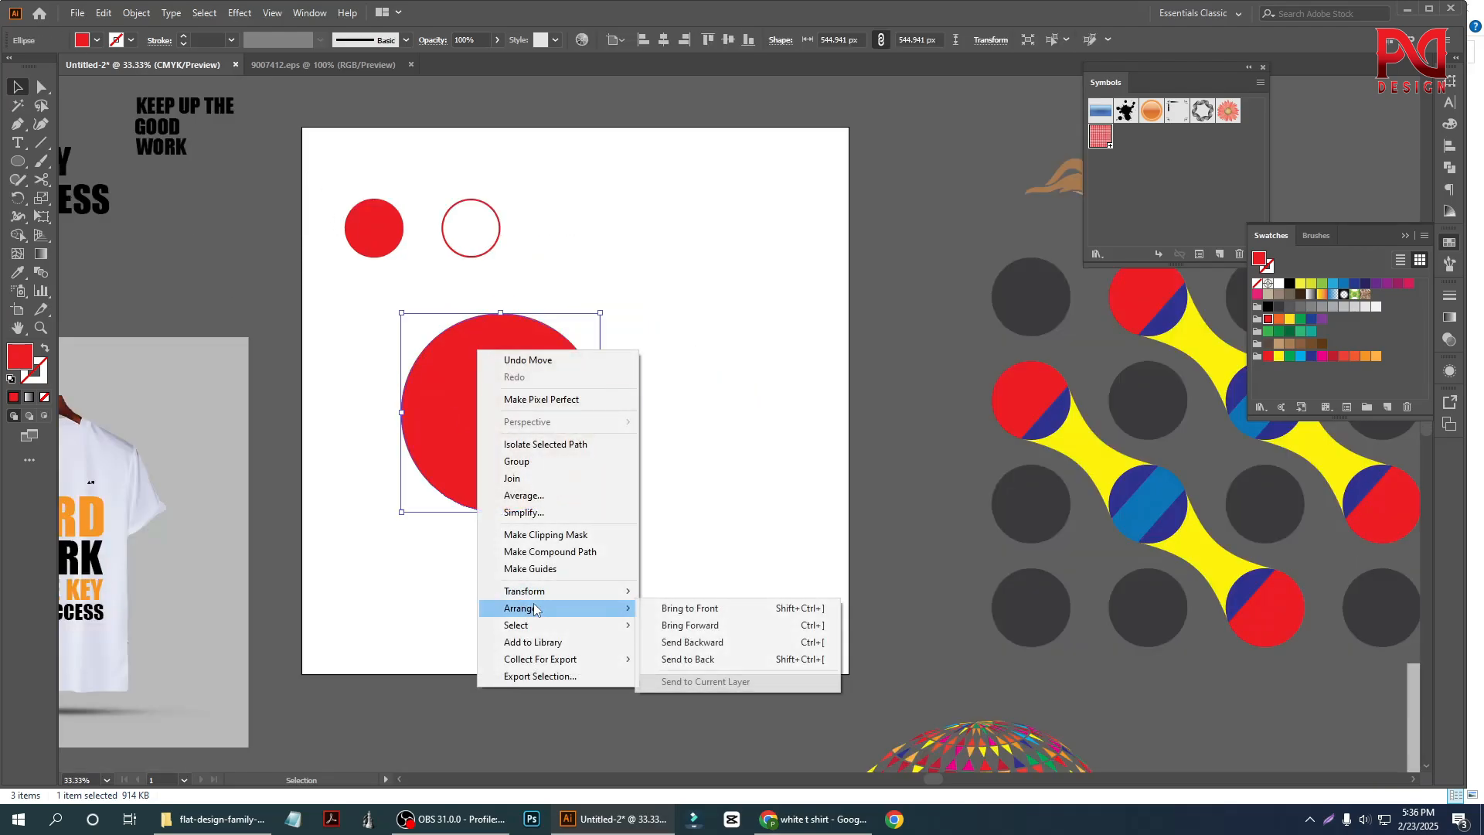
left_click(706, 610)
left_click(651, 407)
Fill the large circle with the small shapes using the fillinger script: max 6, min 2, distance 4, resize 6, random rotation and random items.
left_click_drag(304, 179, 543, 466)
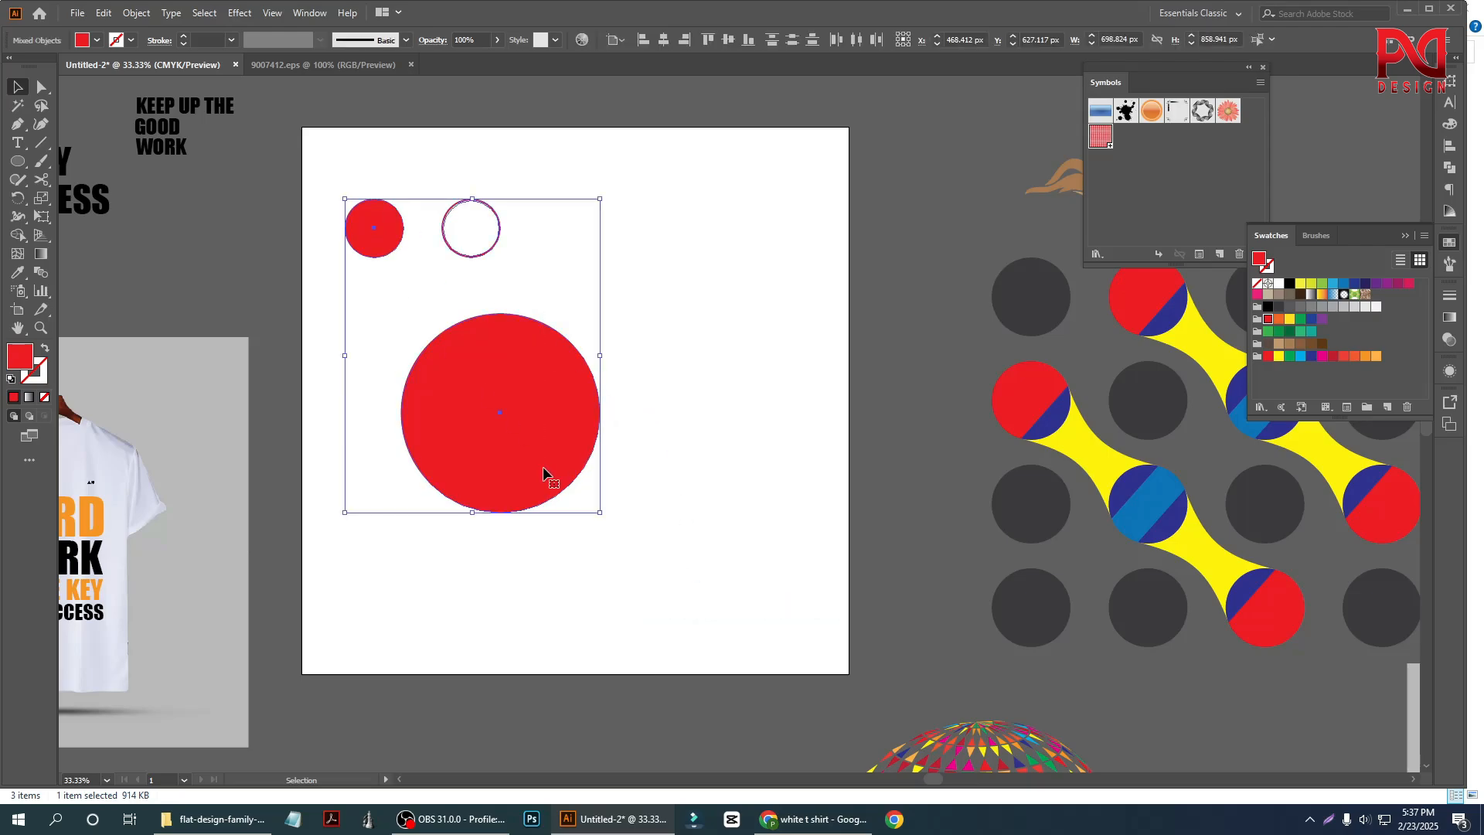
left_click(78, 13)
mouse_move(263, 347)
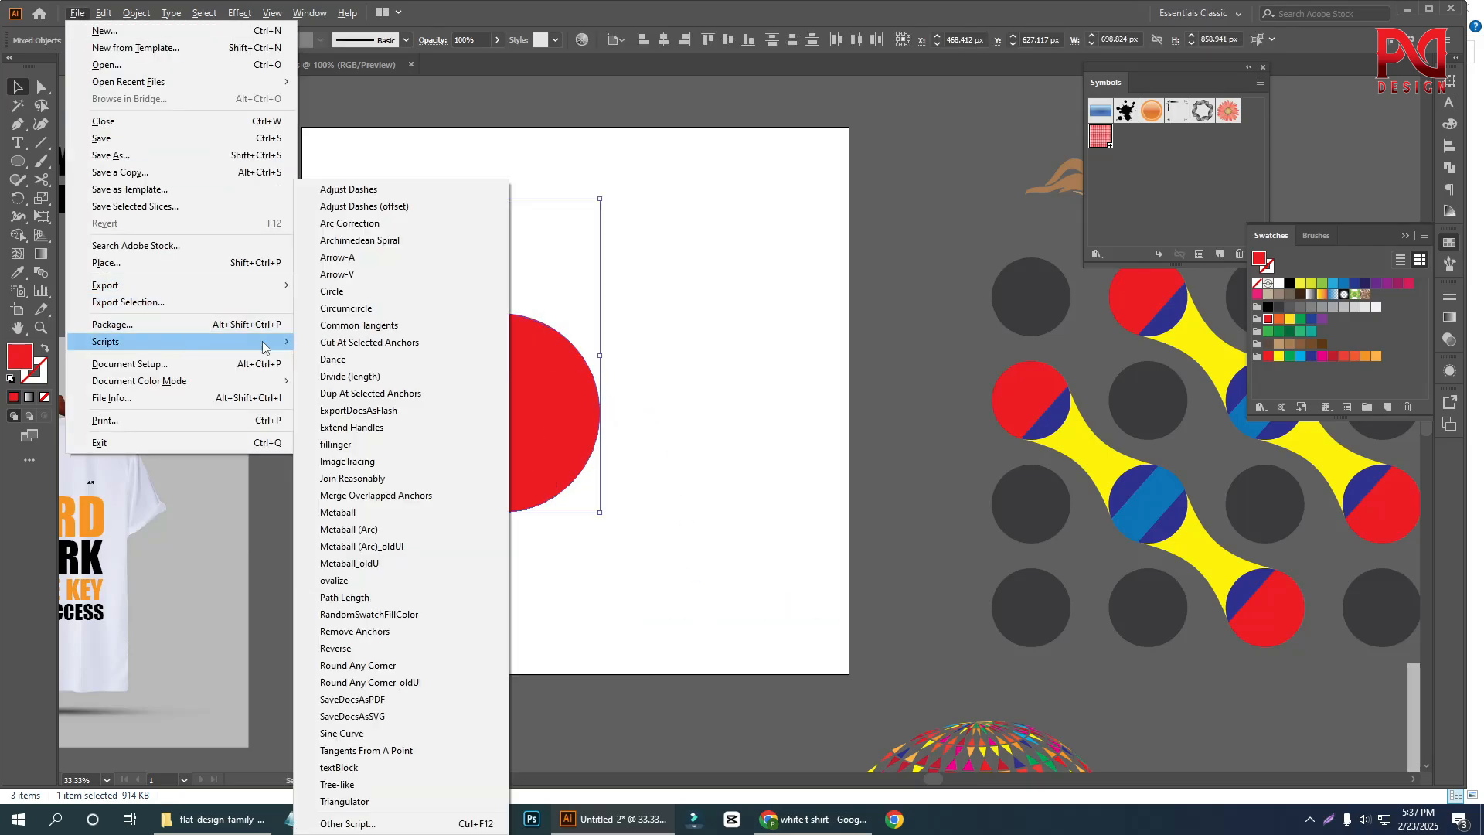
left_click(349, 452)
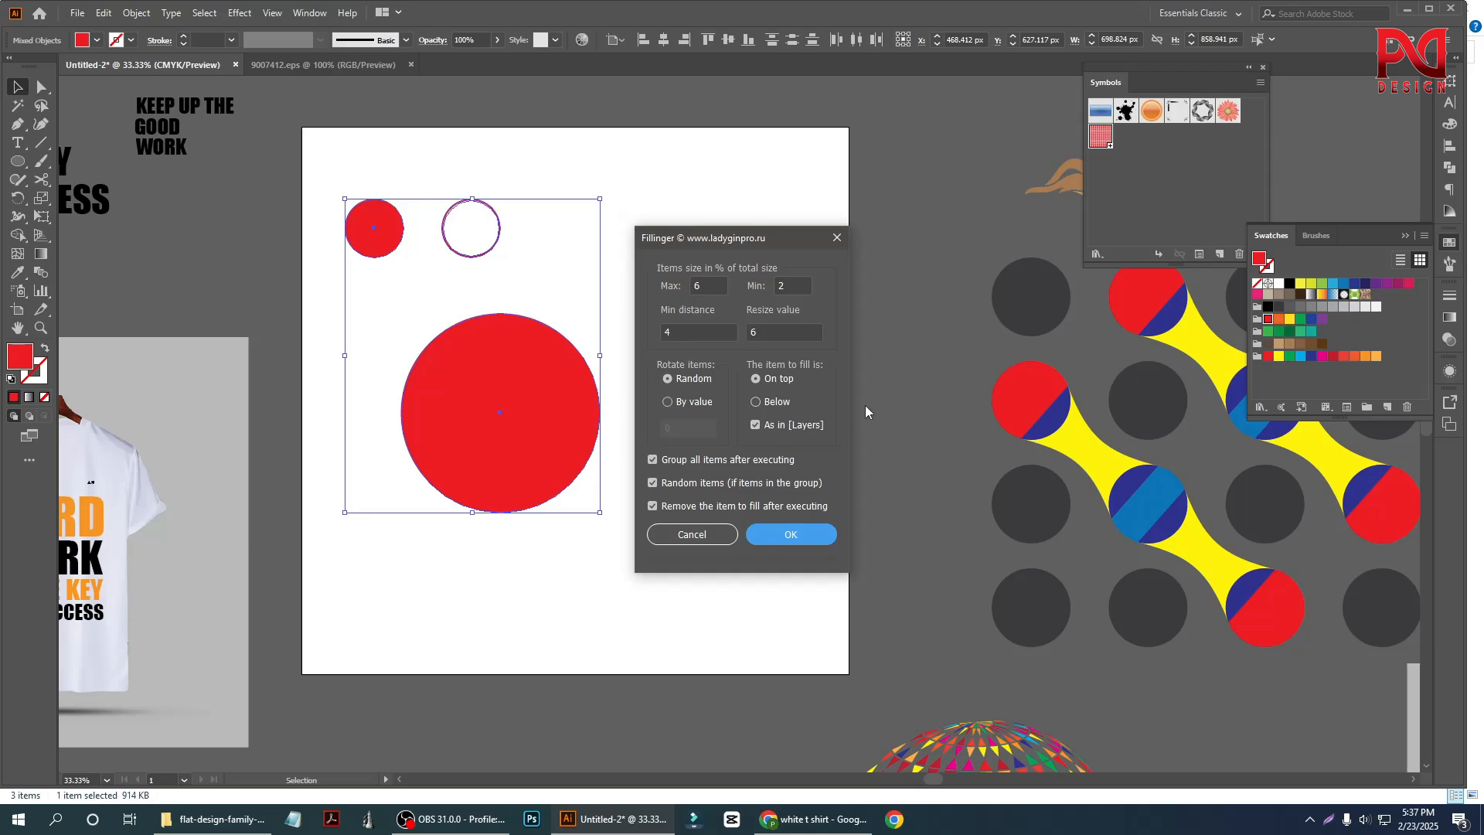
left_click(795, 534)
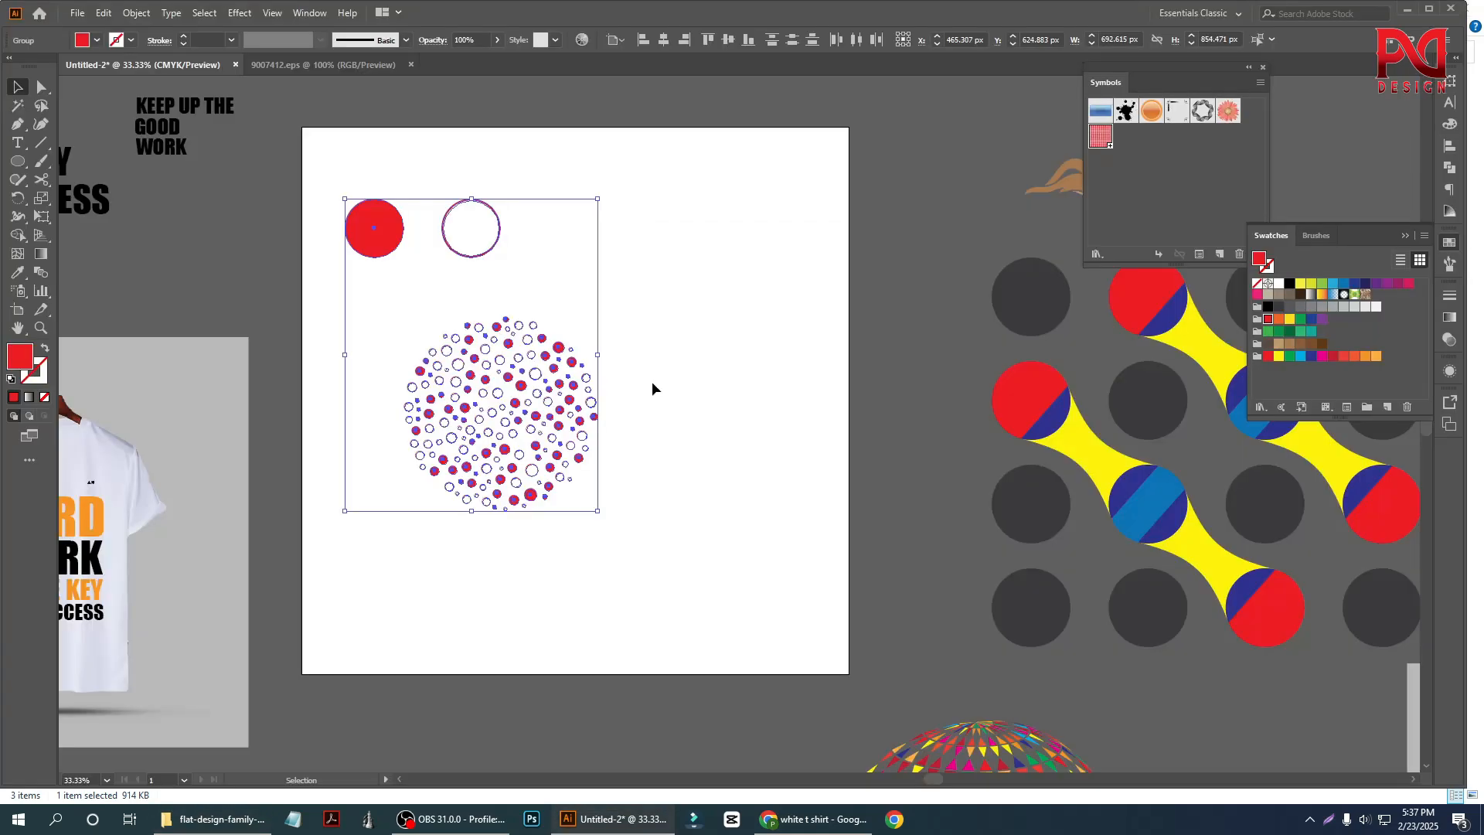
left_click(642, 406)
Move the dot-filled circle to the left on the artboard.
scroll(588, 422, "down", 1)
scroll(493, 416, "up", 2)
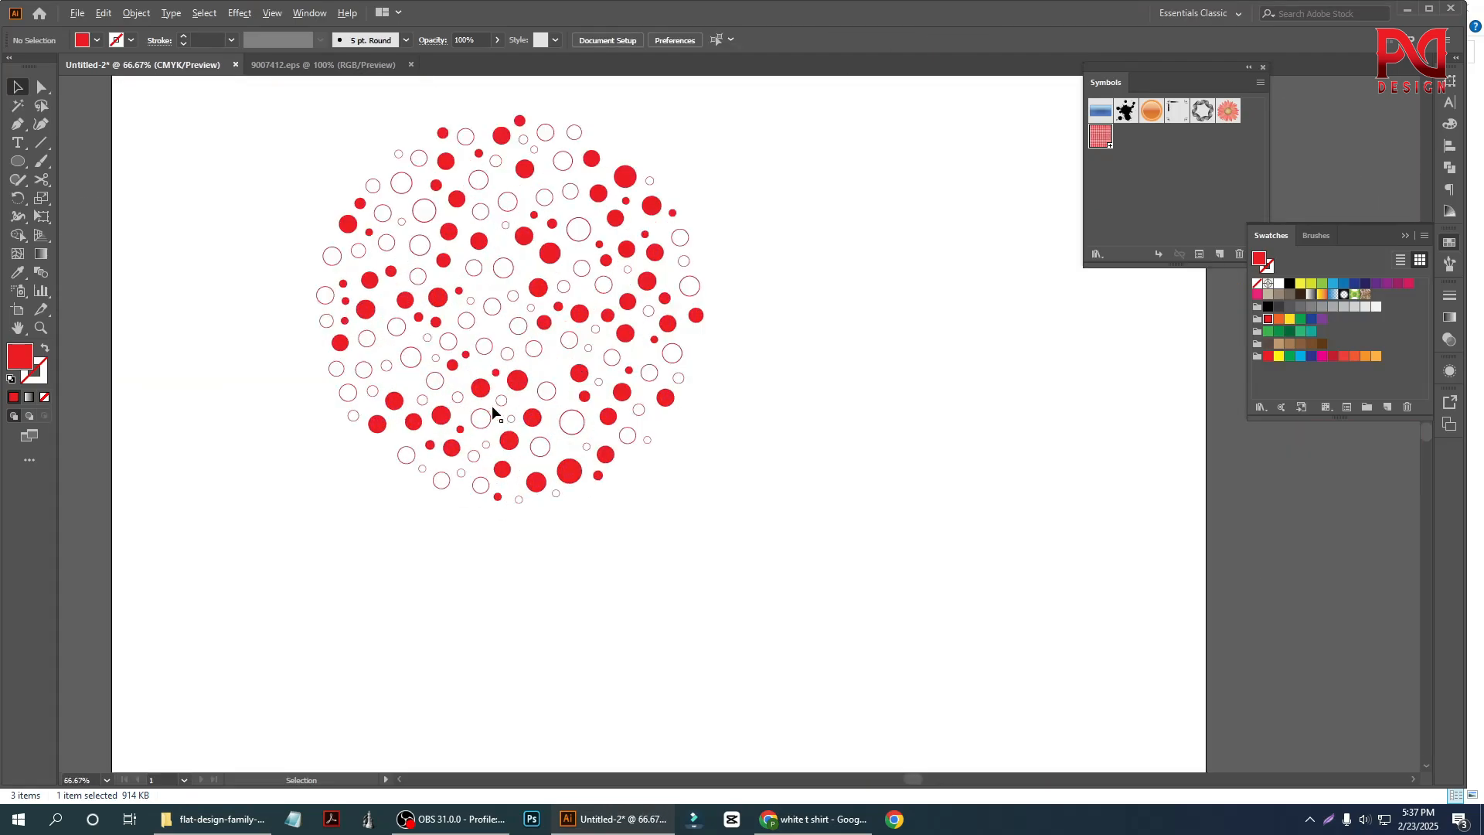
scroll(506, 435, "down", 1)
scroll(501, 413, "up", 1)
scroll(501, 412, "up", 2)
scroll(501, 414, "down", 2)
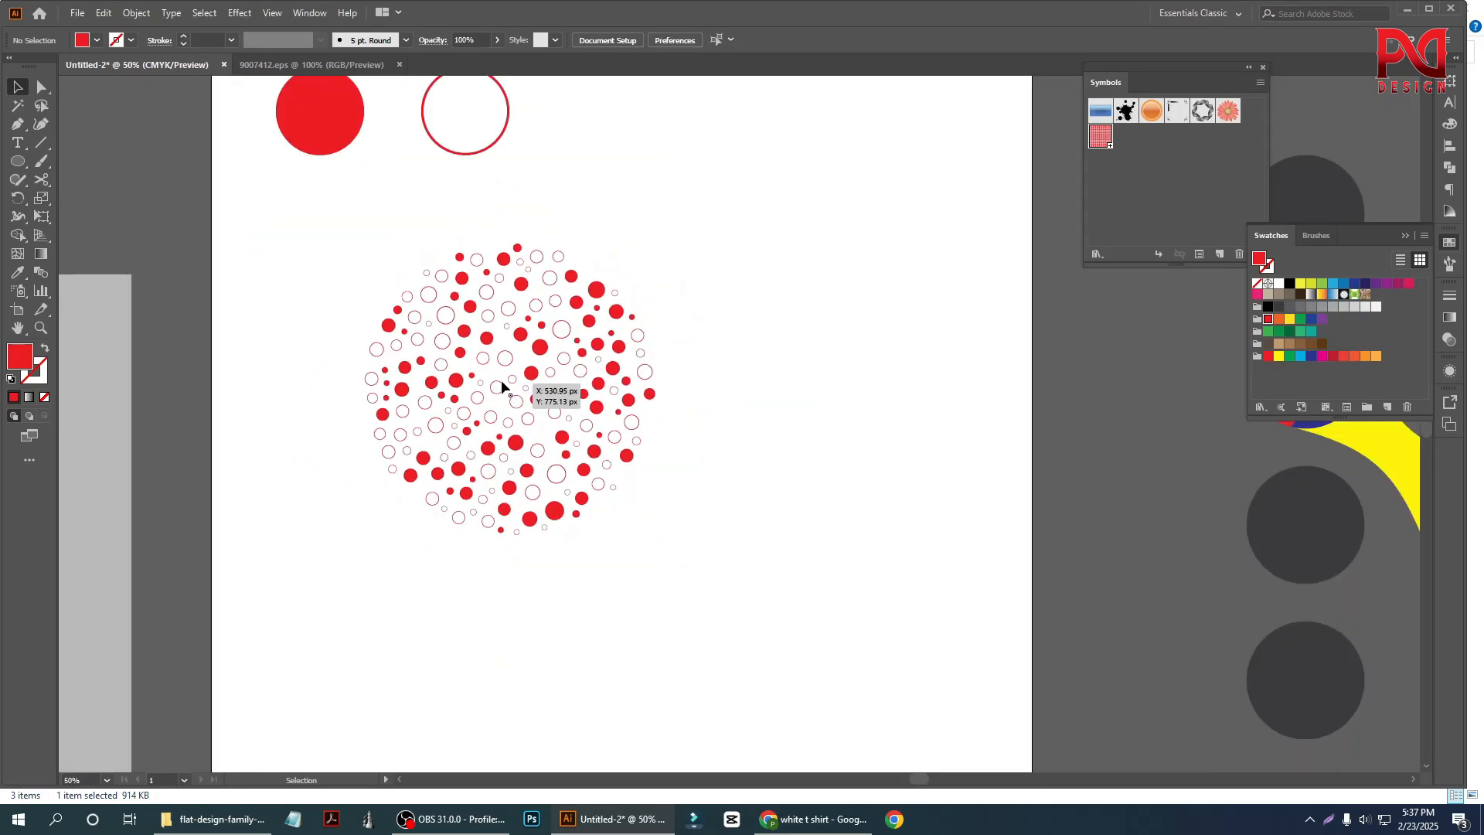
left_click_drag(507, 364, 410, 398)
left_click(611, 461)
Enlarge the dot-filled circle proportionally from its center.
scroll(506, 466, "down", 1)
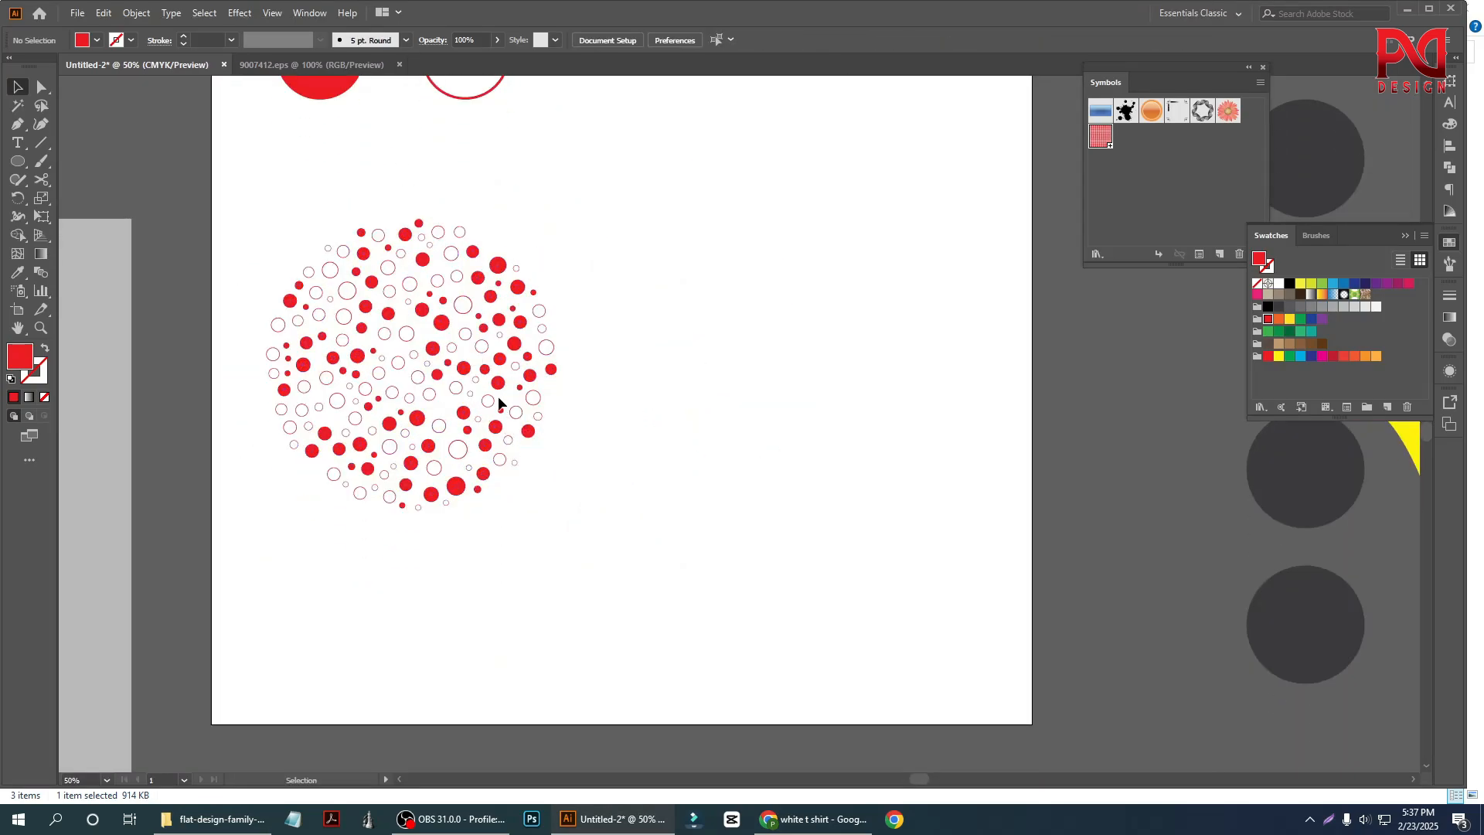
left_click(512, 390)
left_click_drag(556, 514, 600, 556)
left_click(444, 423)
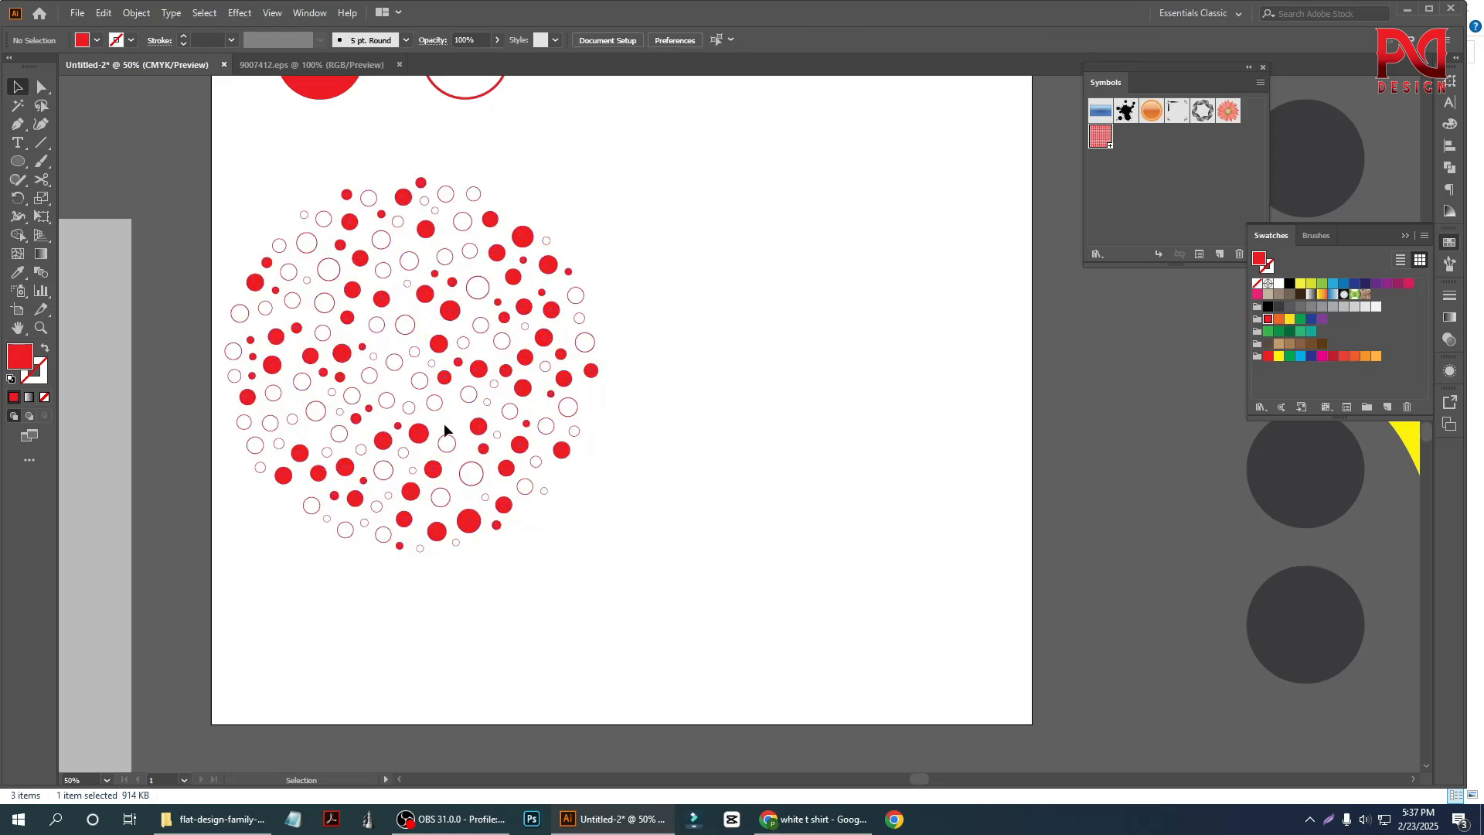
Move the enlarged dot-filled circle slightly down and to the right, away from the two source circles.
scroll(363, 417, "up", 1)
scroll(348, 411, "down", 1)
scroll(398, 405, "up", 4)
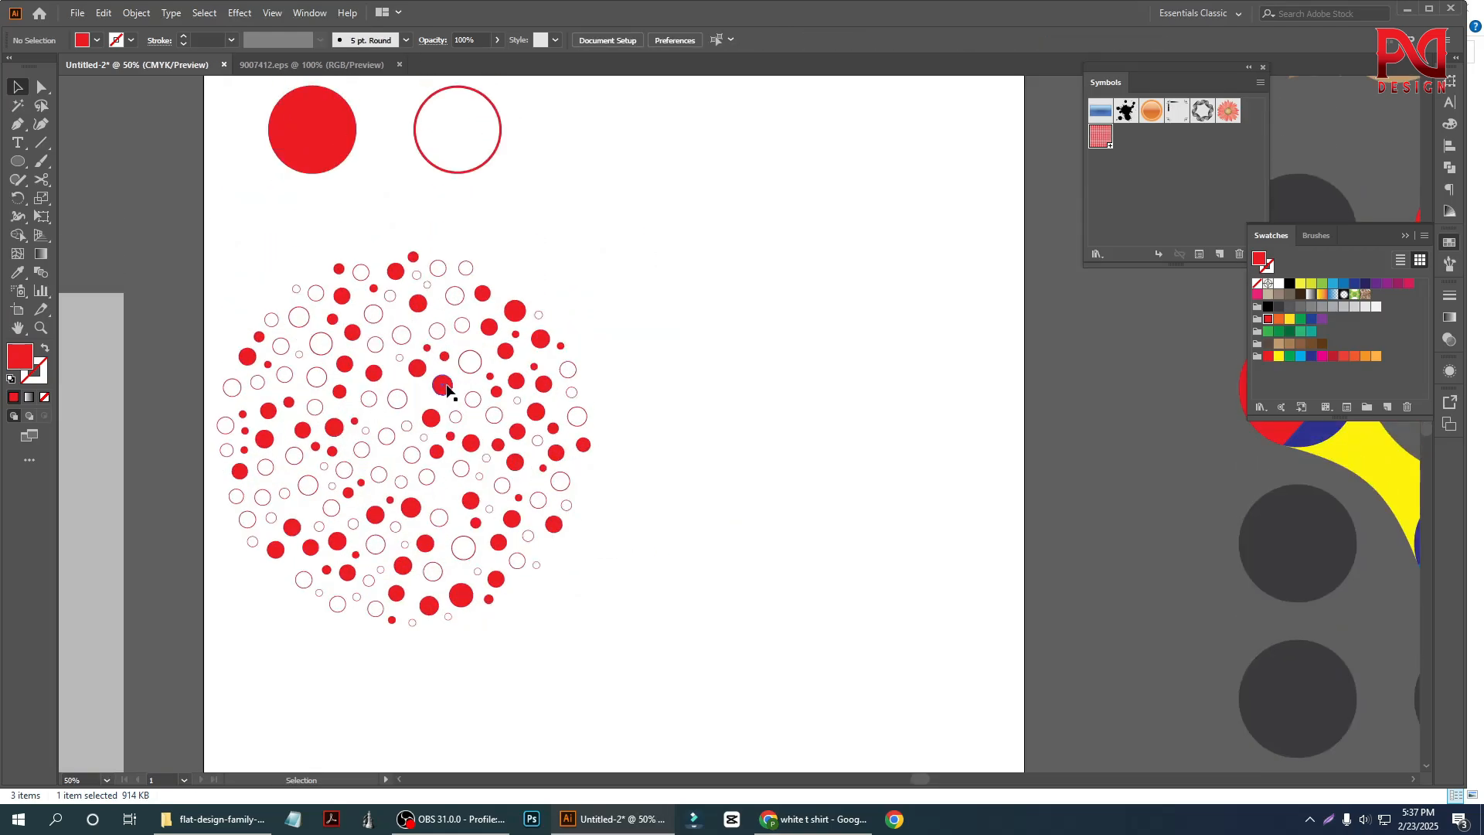
left_click_drag(558, 344, 574, 397)
left_click(532, 408)
Examine the dot-filled circle up close and within the whole layout.
scroll(507, 402, "down", 2)
scroll(508, 407, "up", 3)
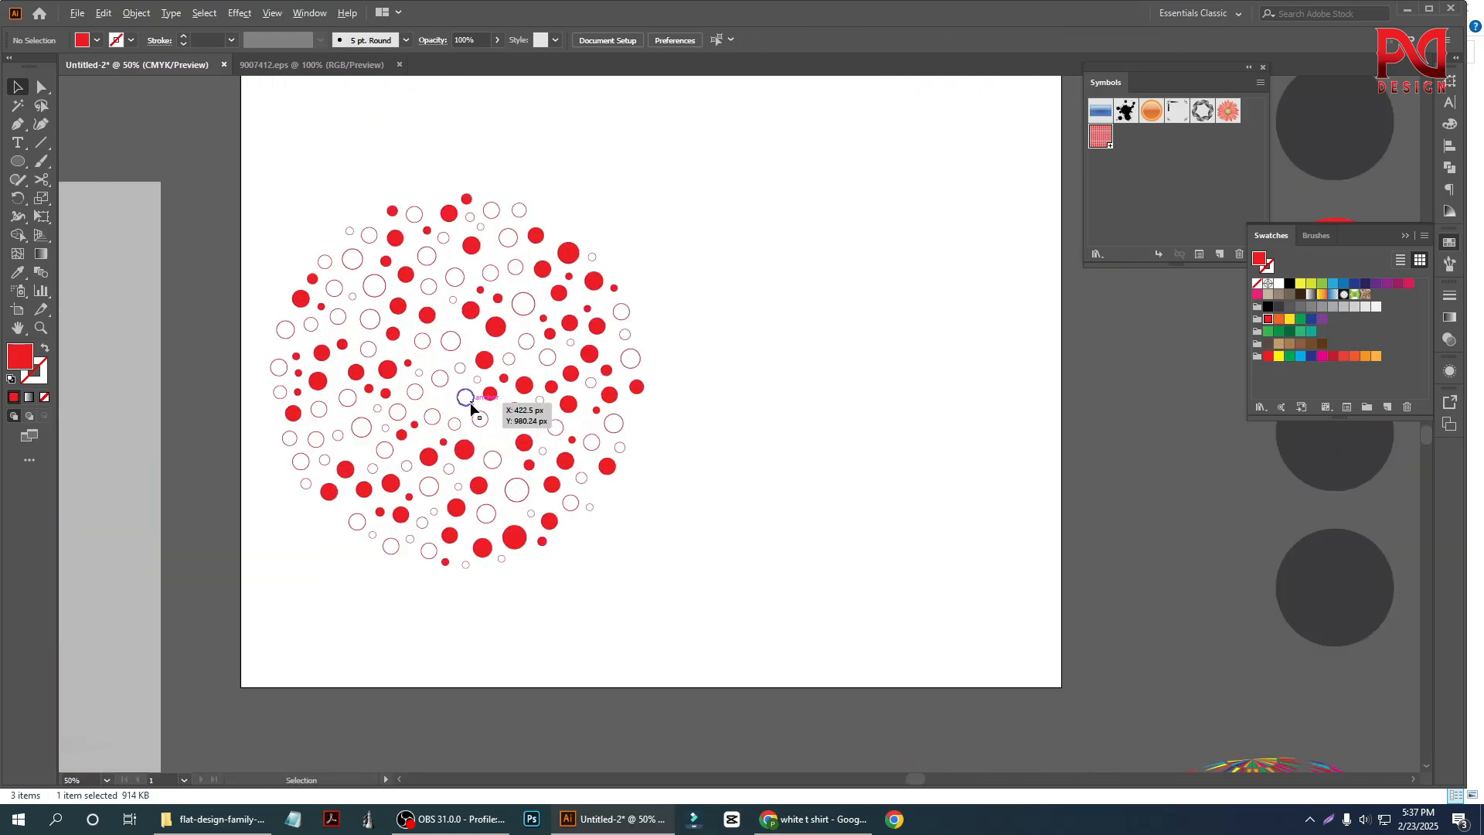
scroll(473, 399, "down", 2)
scroll(473, 400, "down", 1)
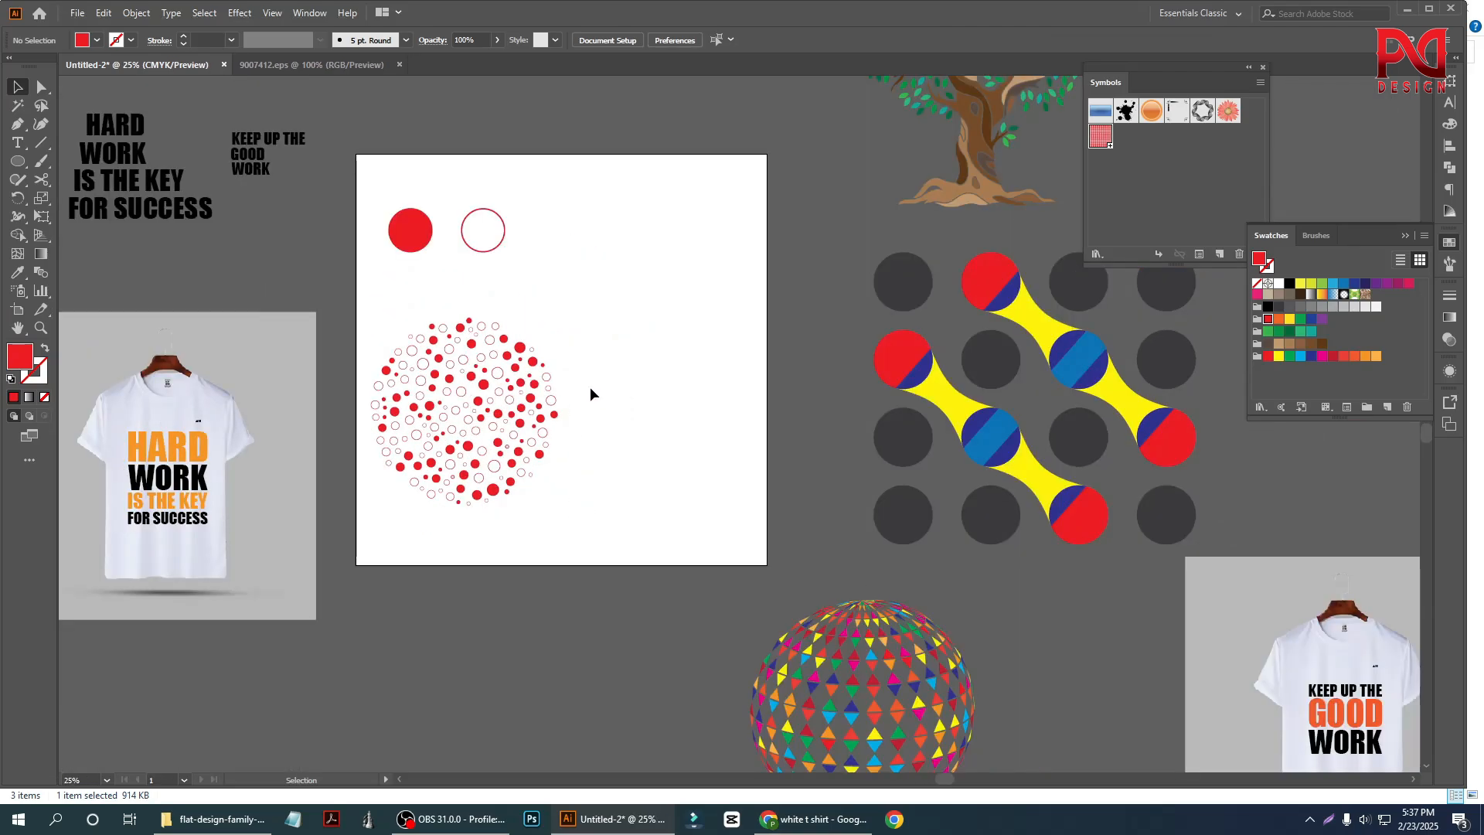
scroll(452, 417, "up", 1)
scroll(452, 410, "down", 1)
scroll(456, 386, "up", 1)
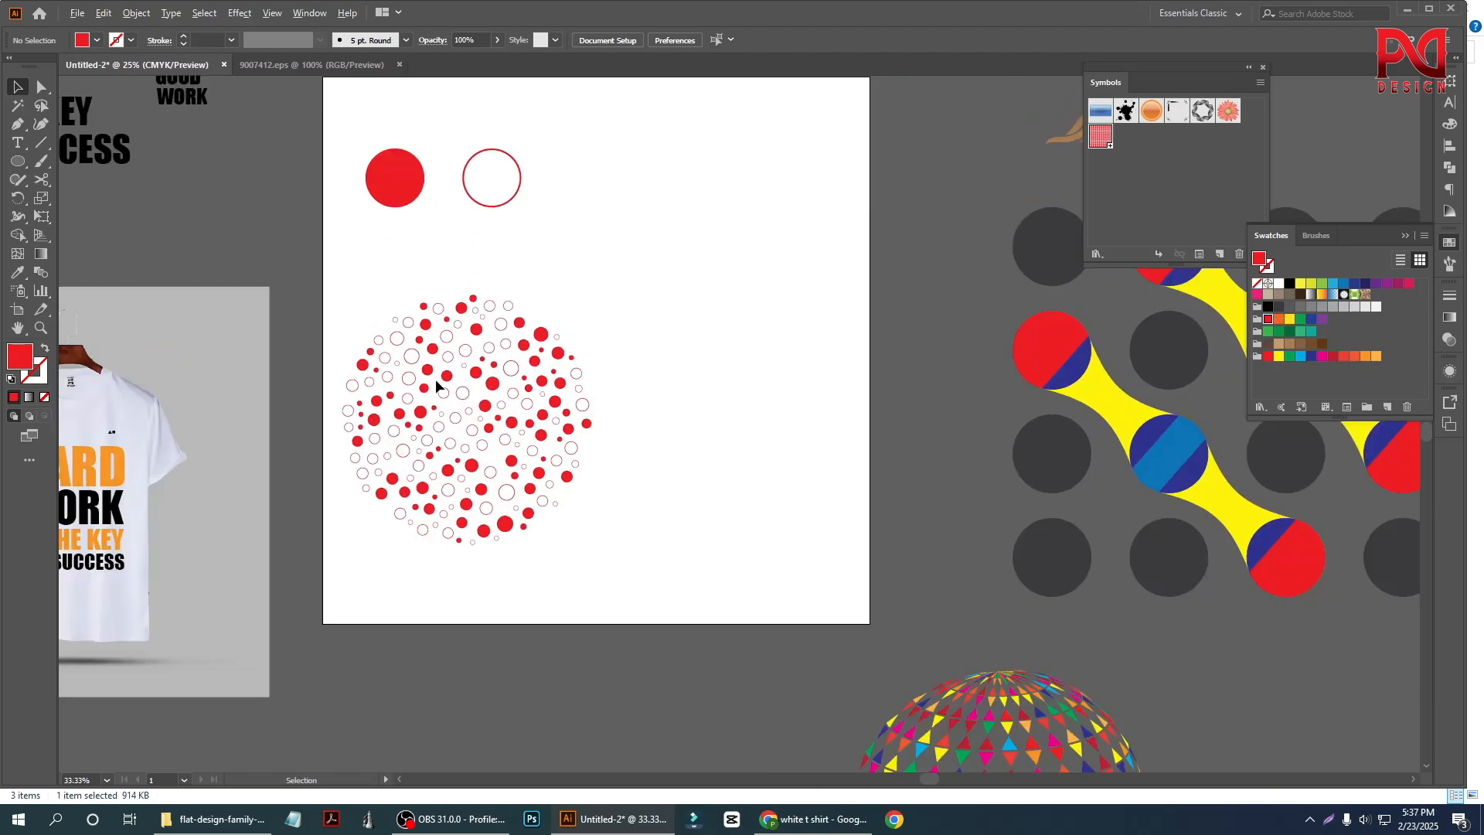
Reposition the dot-filled circle so it sits in the lower-left area of the artboard.
scroll(435, 385, "down", 2)
left_click_drag(434, 384, 473, 402)
scroll(472, 398, "up", 2)
scroll(475, 412, "down", 1)
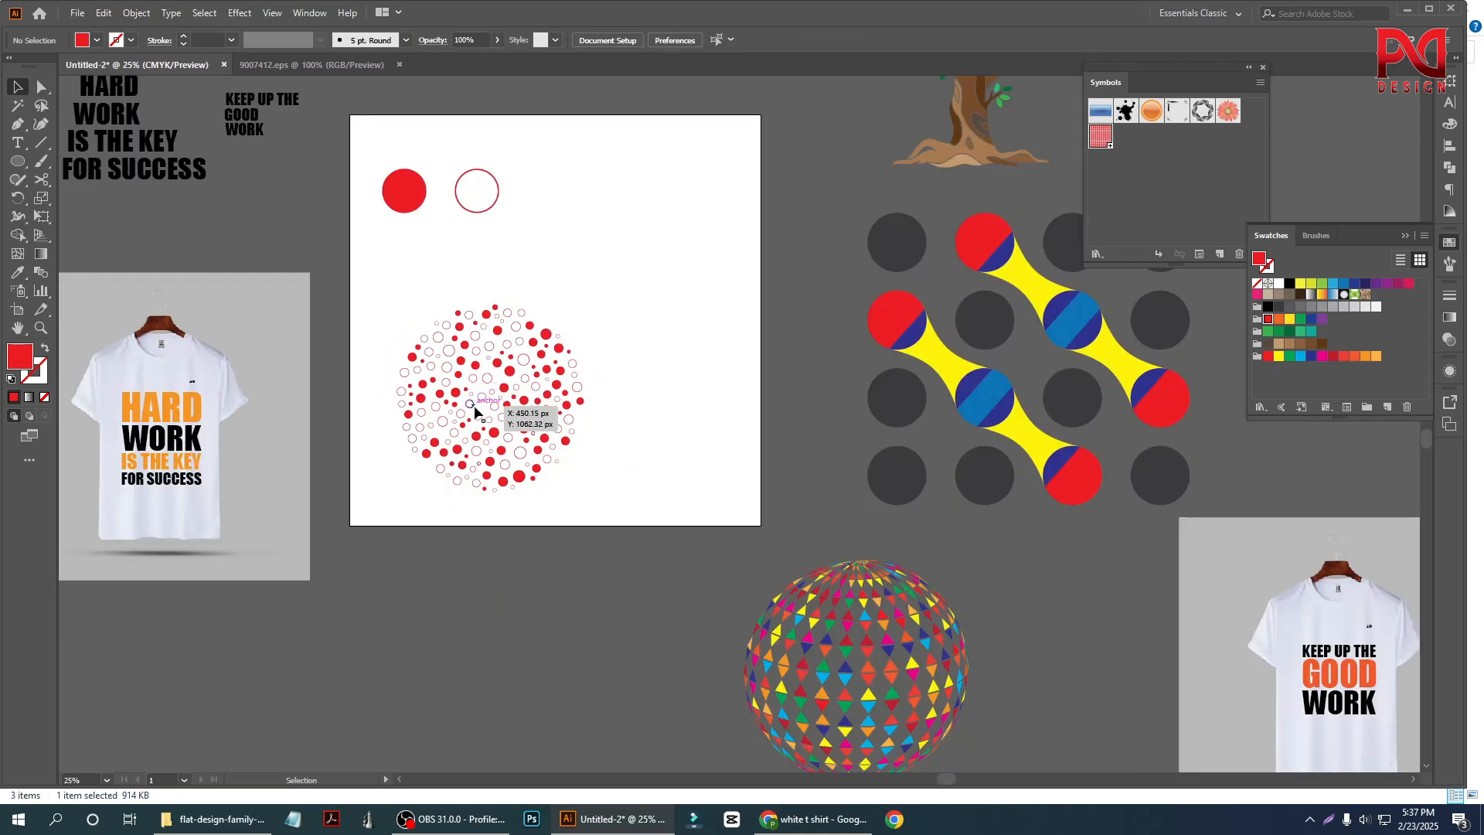
scroll(475, 412, "up", 1)
scroll(475, 412, "down", 1)
scroll(441, 432, "up", 2)
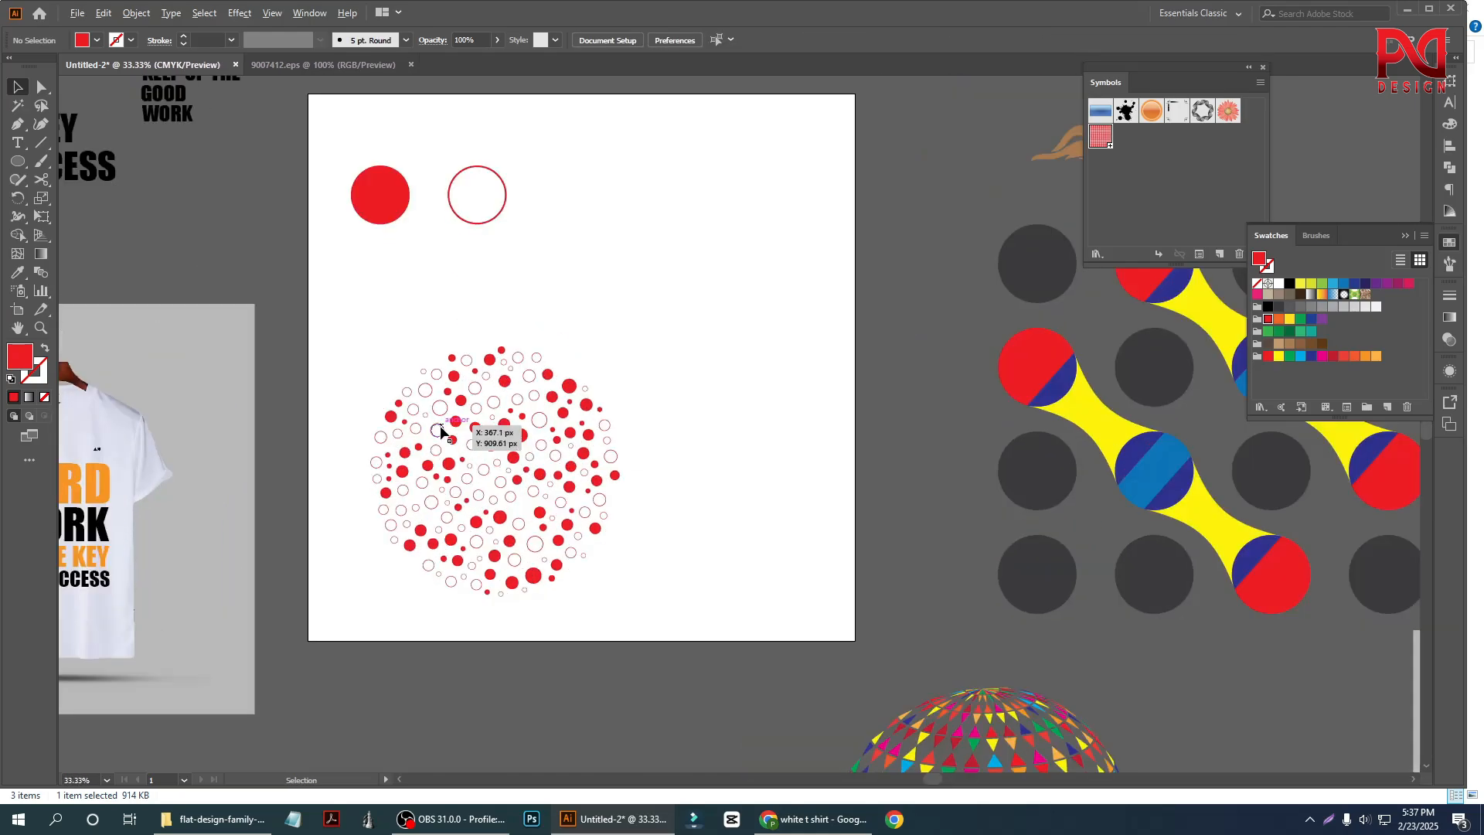
scroll(441, 431, "down", 1)
scroll(494, 426, "down", 1)
left_click_drag(491, 352, 435, 400)
left_click(570, 381)
scroll(492, 473, "up", 1)
left_click(494, 309)
Examine the repositioned dot-filled circle together with its two source circles on the artboard.
scroll(374, 409, "up", 1)
scroll(642, 369, "up", 3)
left_click(641, 368)
scroll(642, 369, "up", 4)
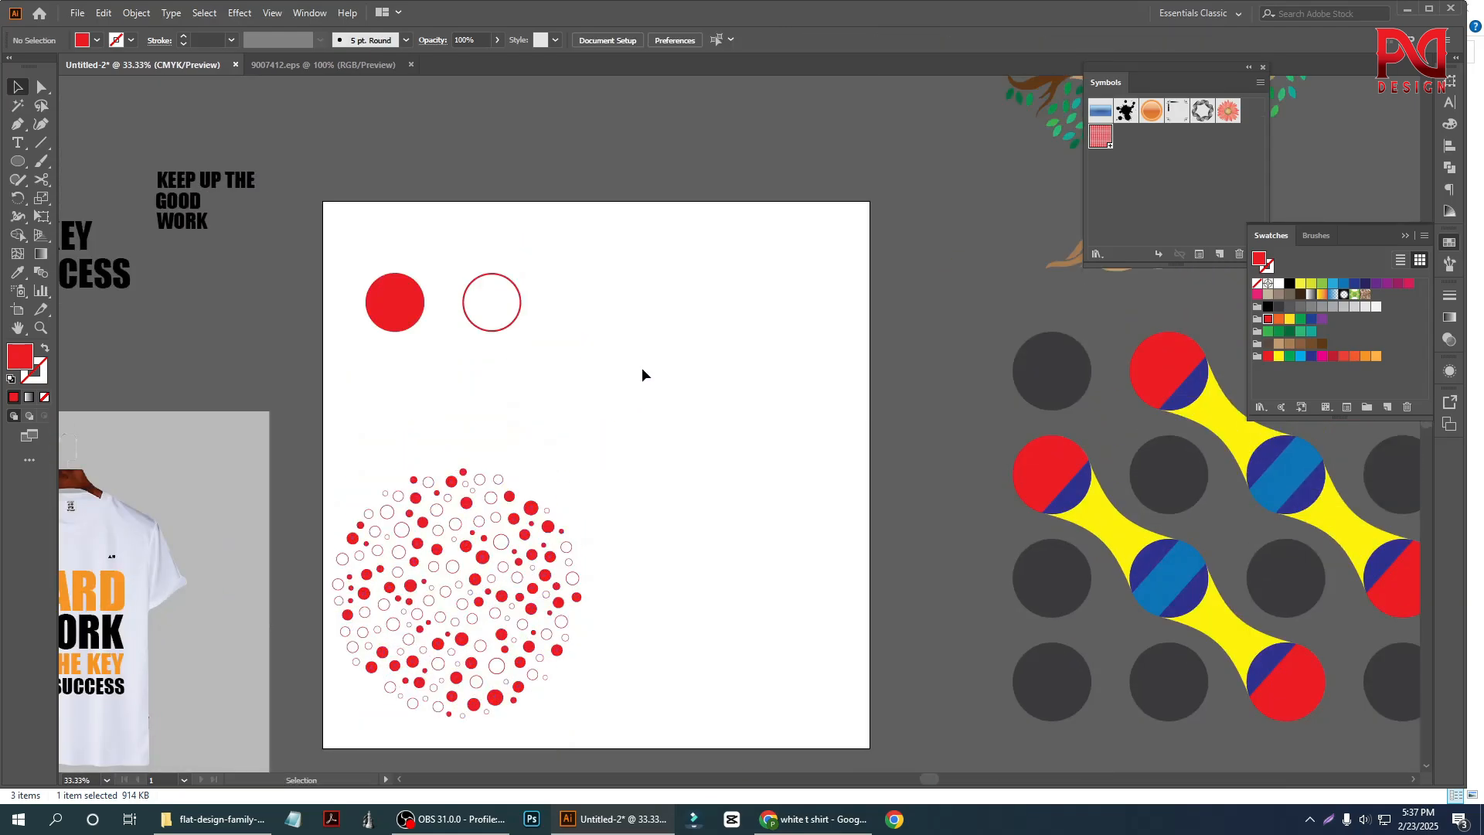
scroll(749, 317, "down", 1)
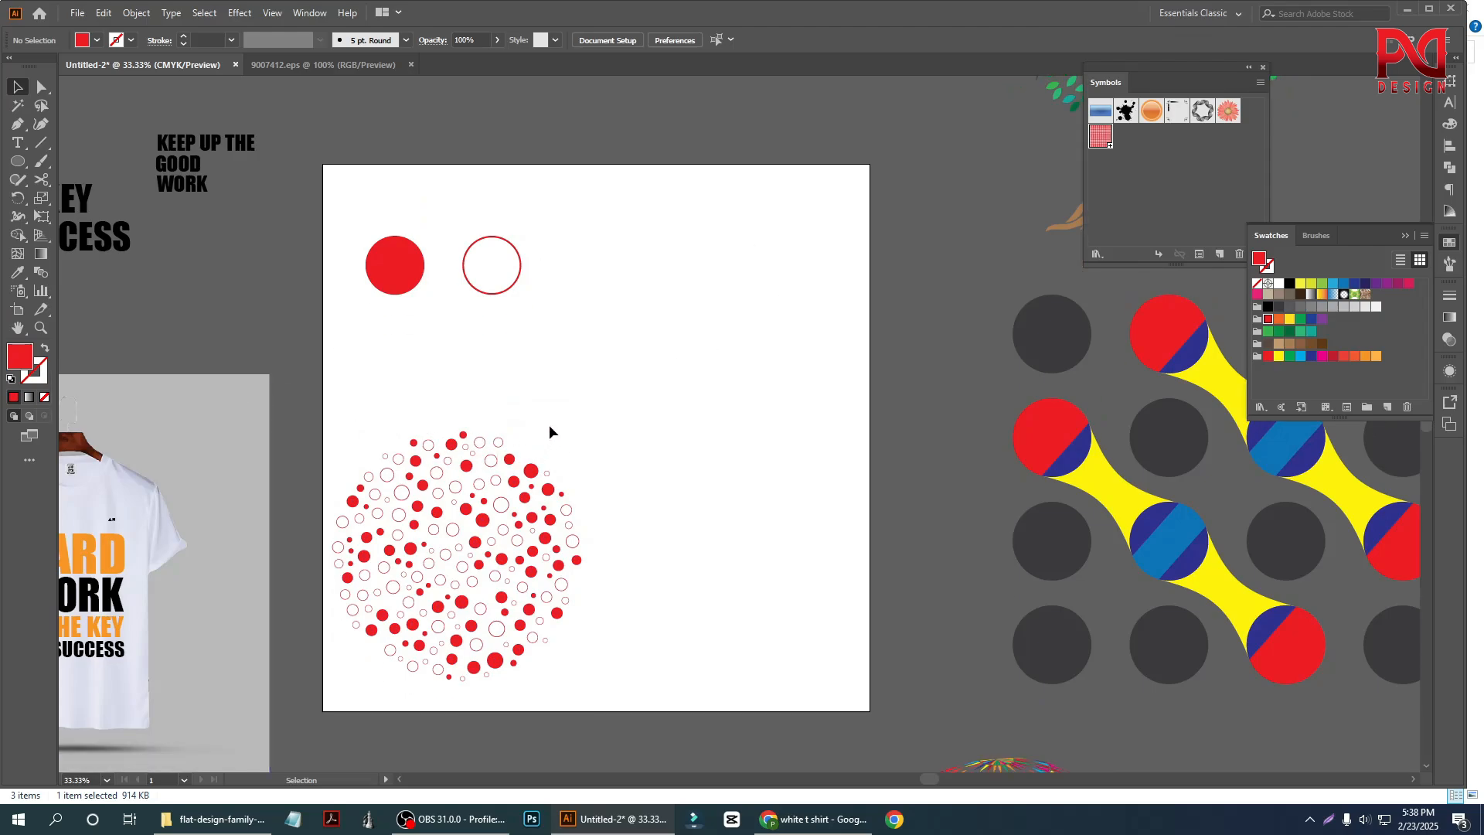
scroll(656, 446, "down", 1)
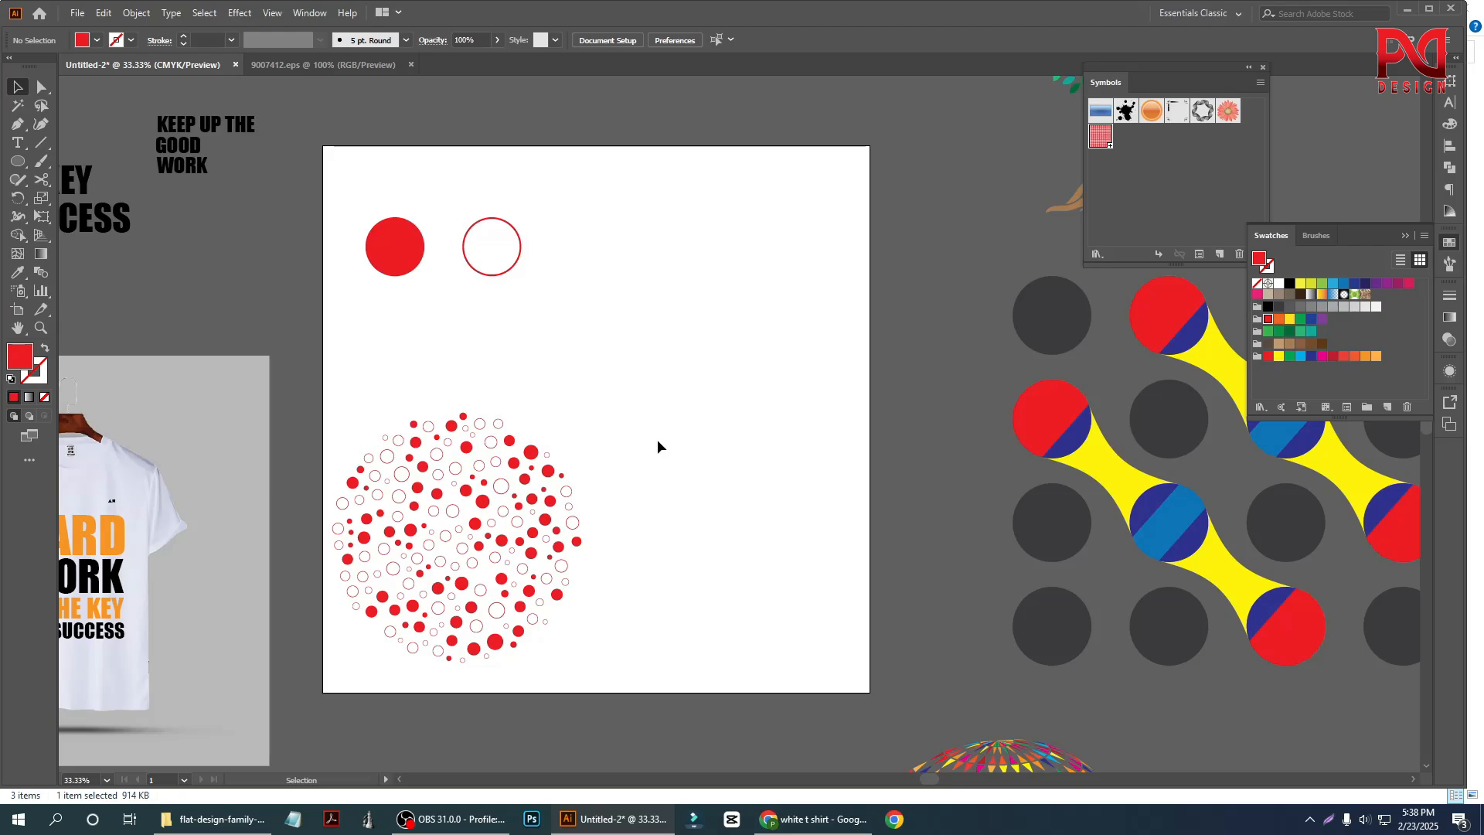
scroll(657, 440, "down", 1)
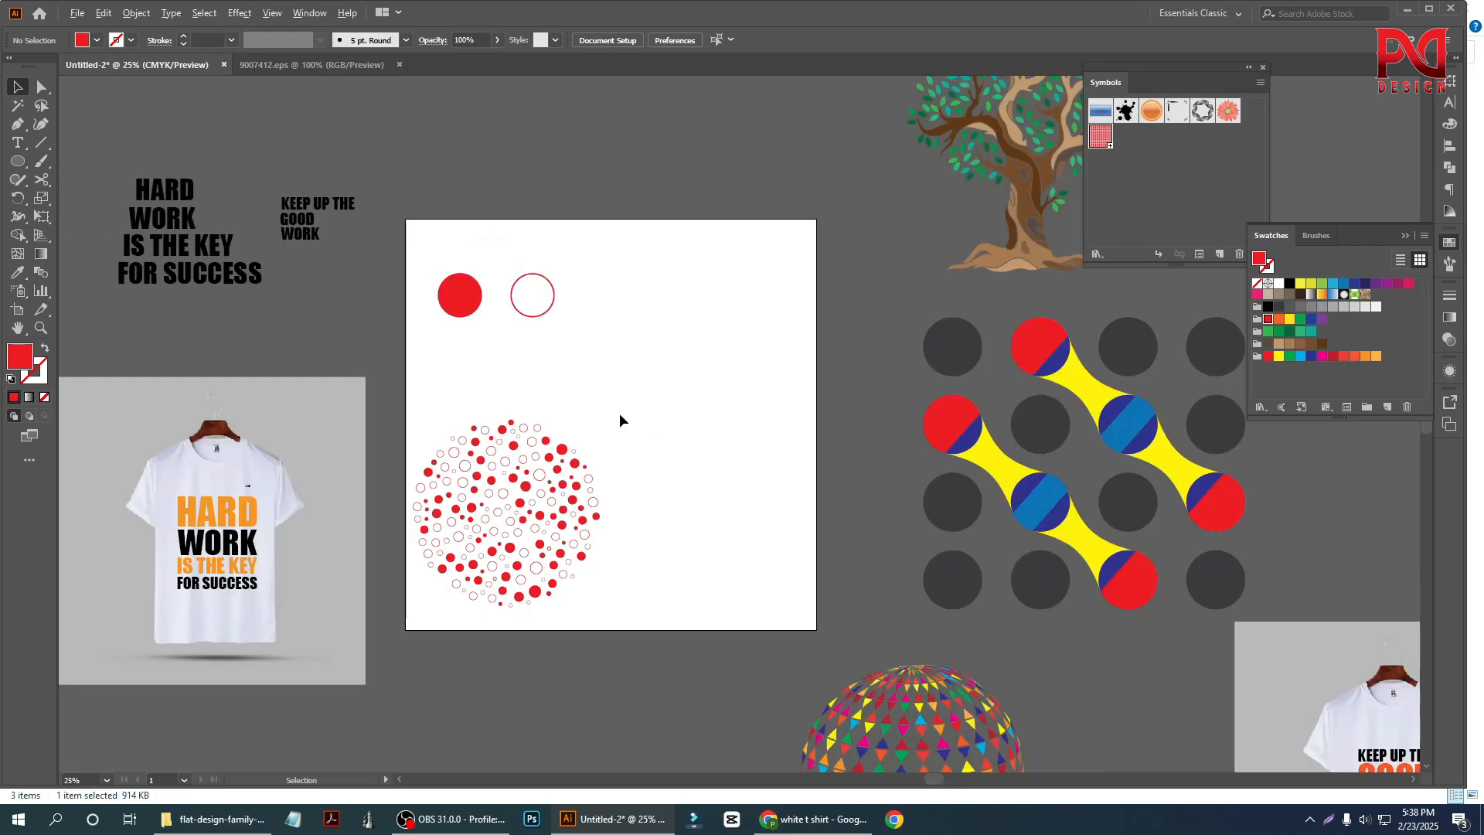
scroll(560, 412, "up", 1)
scroll(560, 412, "up", 1)
scroll(636, 397, "down", 1)
scroll(556, 370, "up", 2)
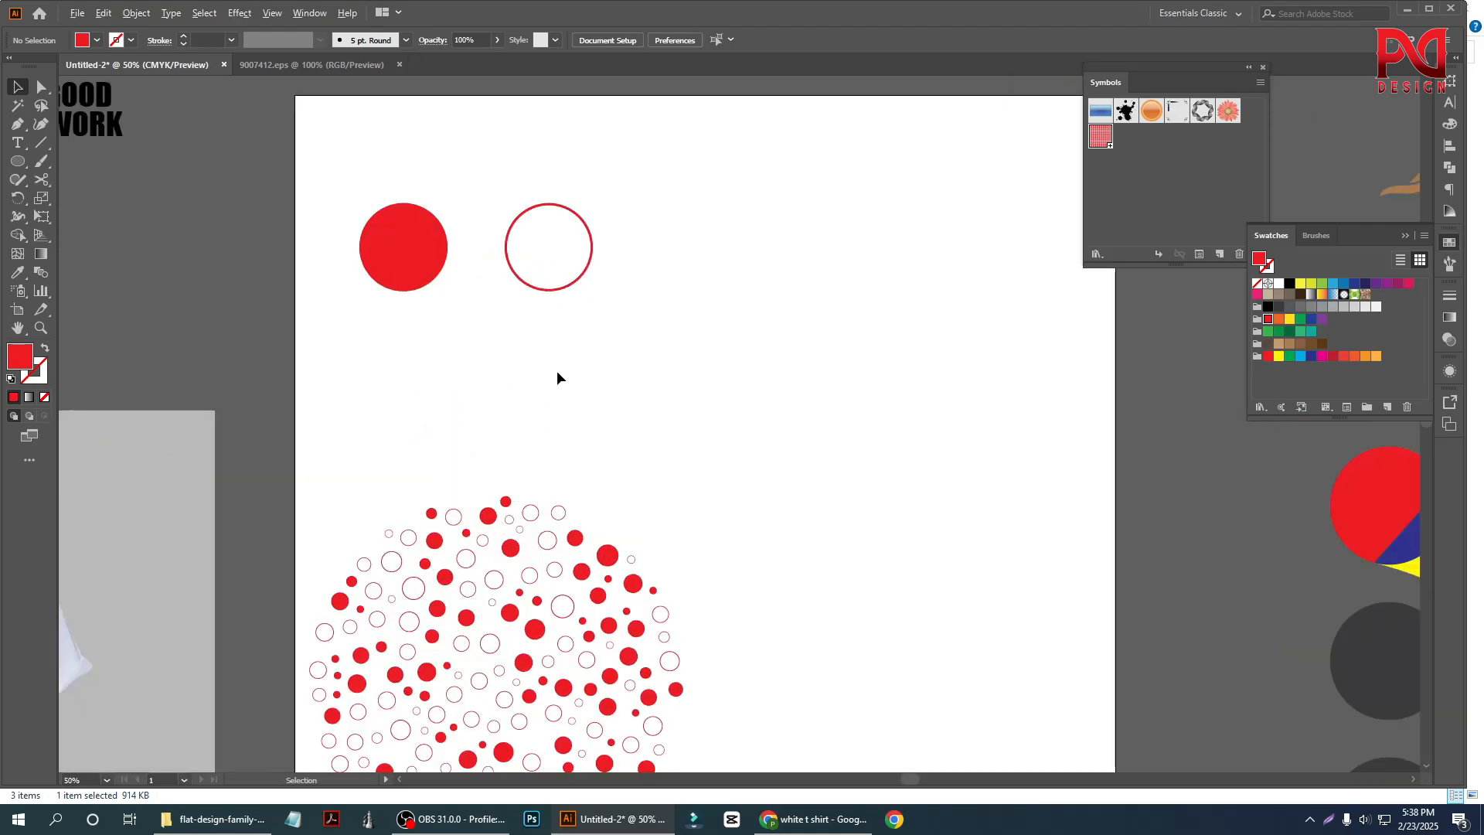
Duplicate the grouped pair of source circles to the right of the originals.
scroll(588, 386, "down", 1)
left_click_drag(443, 249, 666, 346)
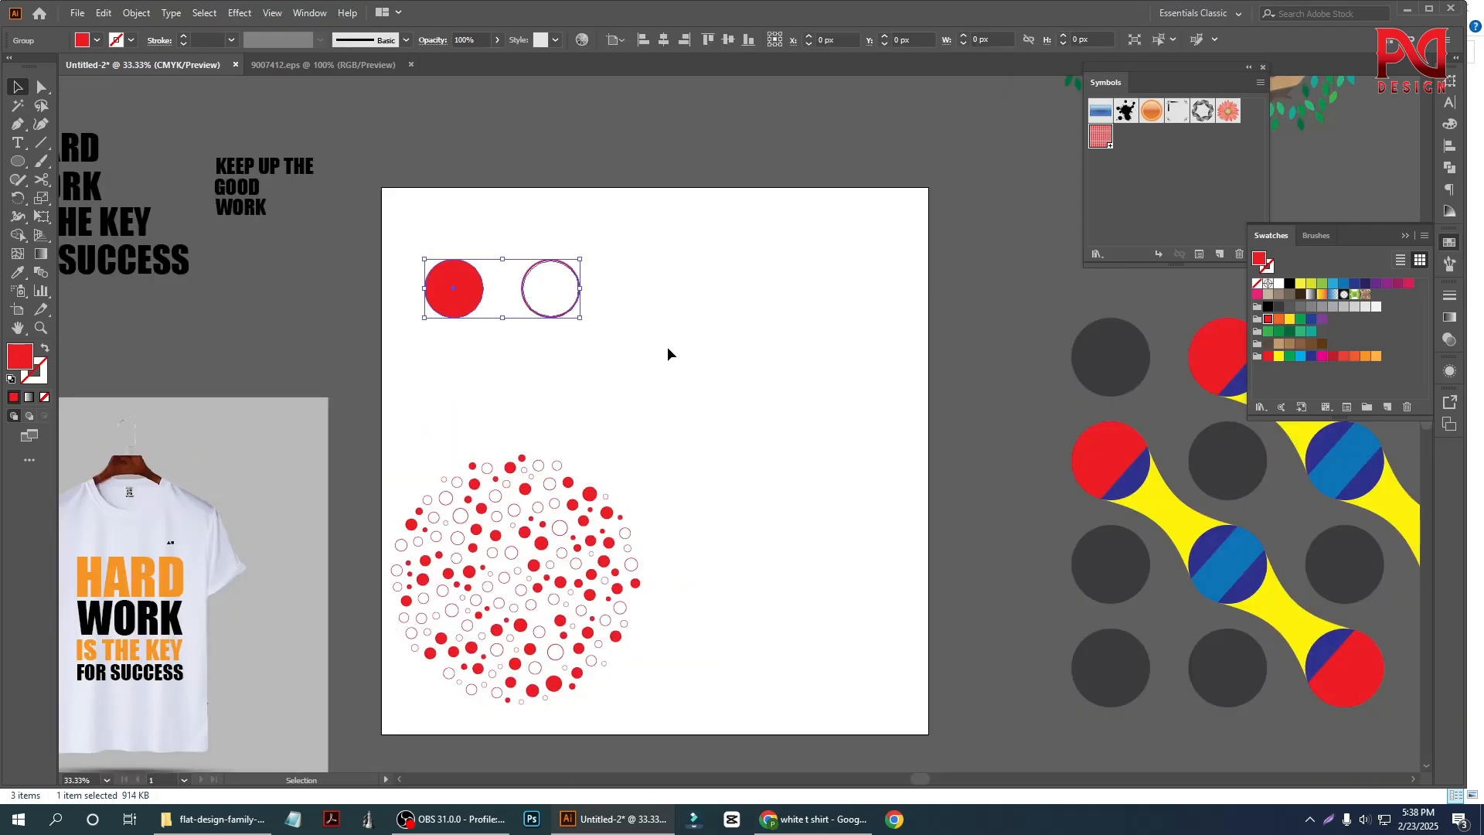
left_click_drag(572, 312, 747, 316)
left_click(883, 368)
scroll(850, 286, "up", 1)
Ungroup the copied pair and delete its outlined circle, keeping only the solid red one.
right_click(739, 308)
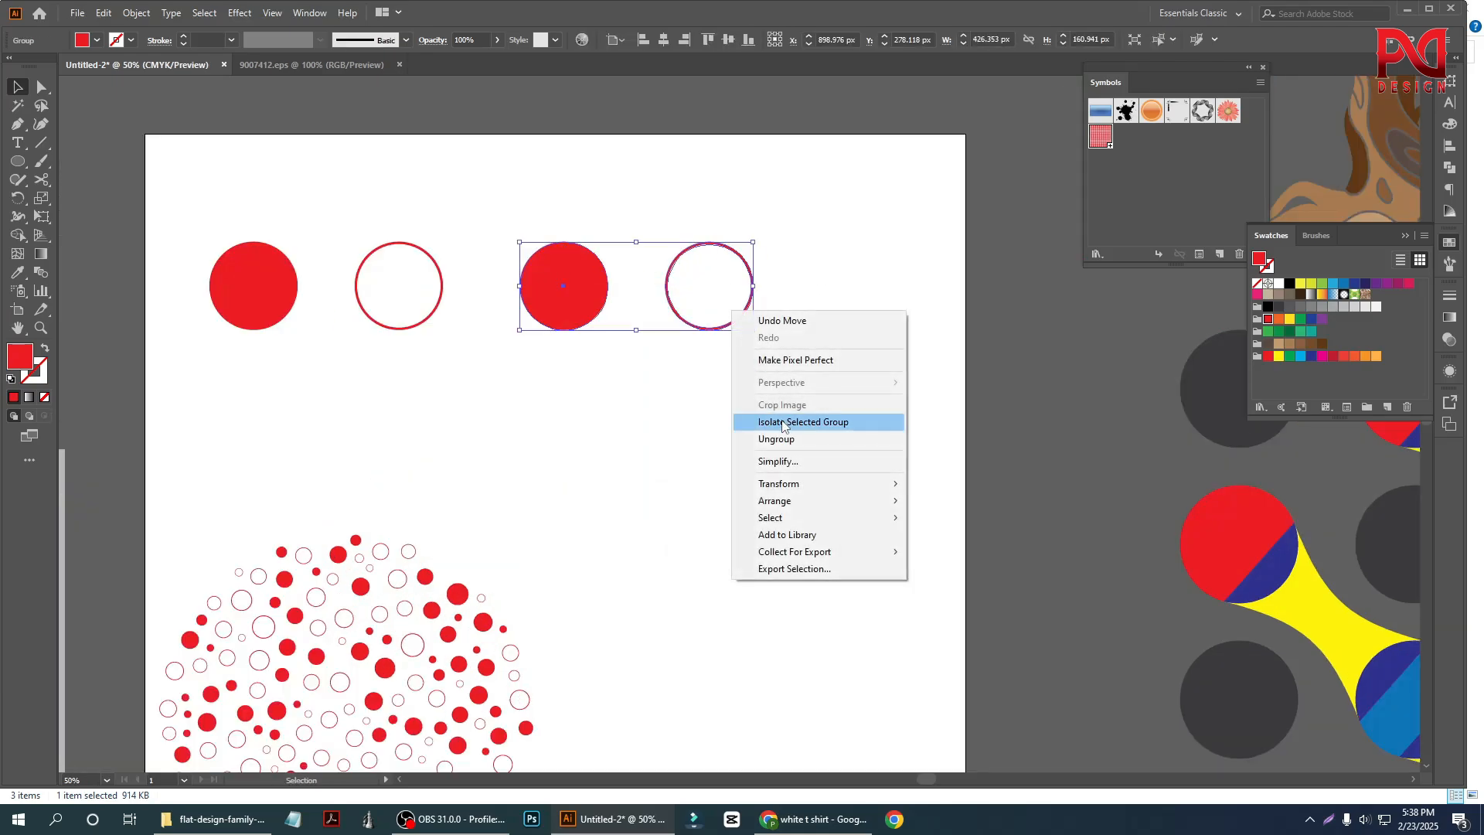
left_click(671, 249)
left_click_drag(671, 249, 744, 408)
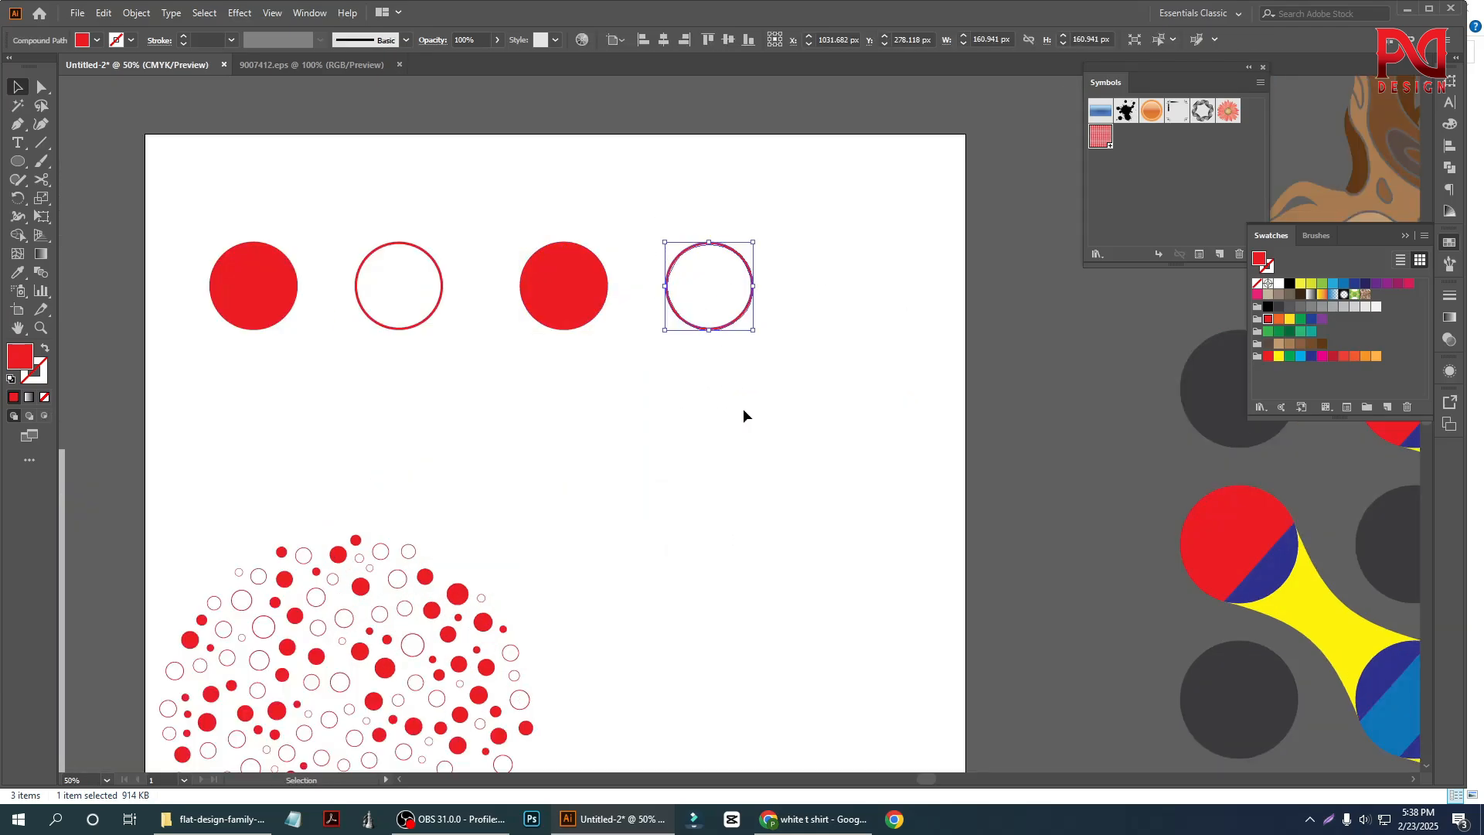
key("Delete")
Draw a five-pointed star about 183 px wide near the copied solid circle and swap its red fill to the stroke.
left_click_drag(19, 170, 116, 235)
mouse_move(717, 430)
left_mouse_down()
mouse_move(743, 466)
mouse_move(755, 440)
left_mouse_up()
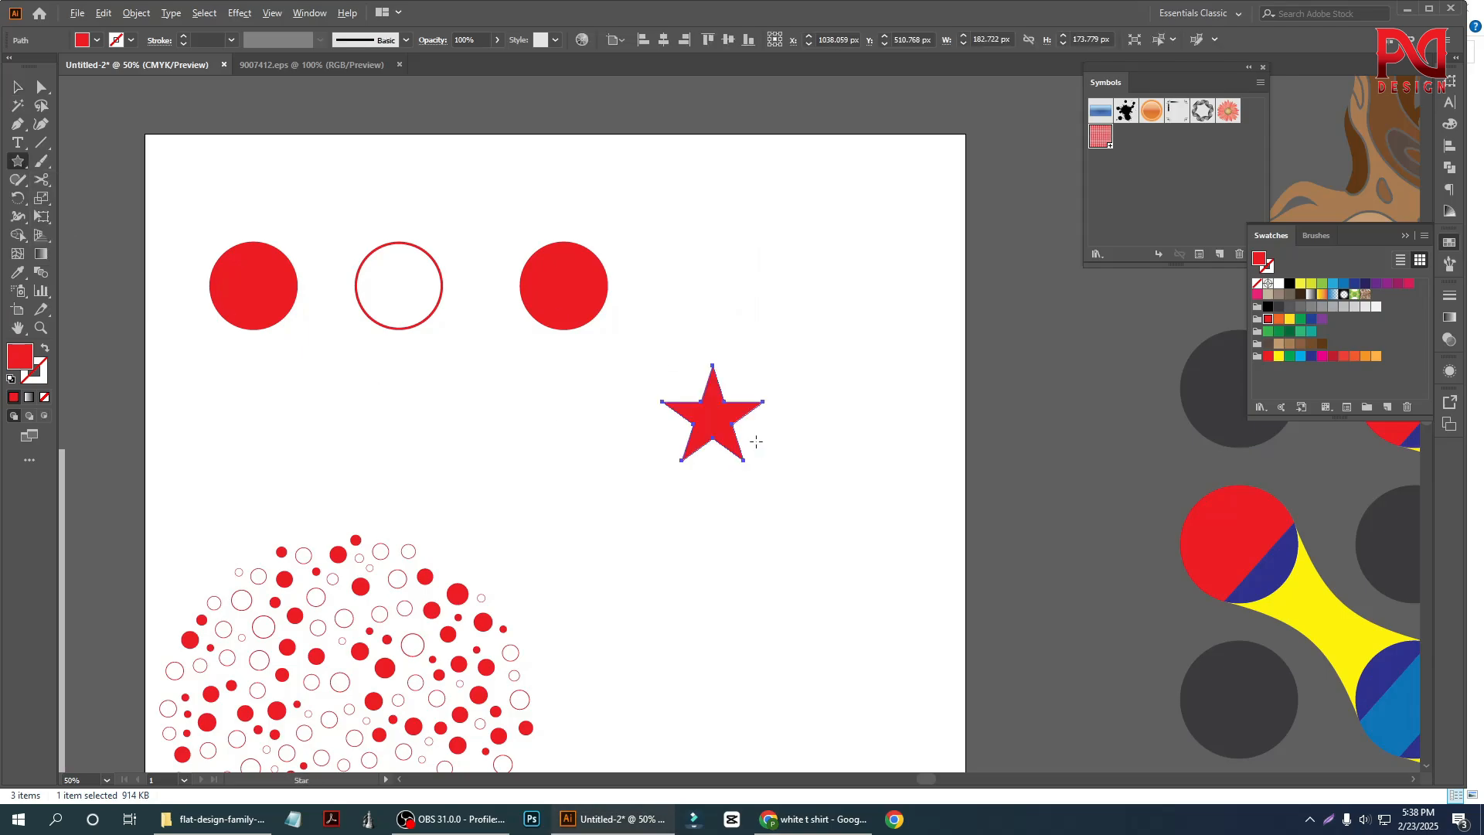
scroll(756, 441, "up", 1)
key("shift+x")
key("v")
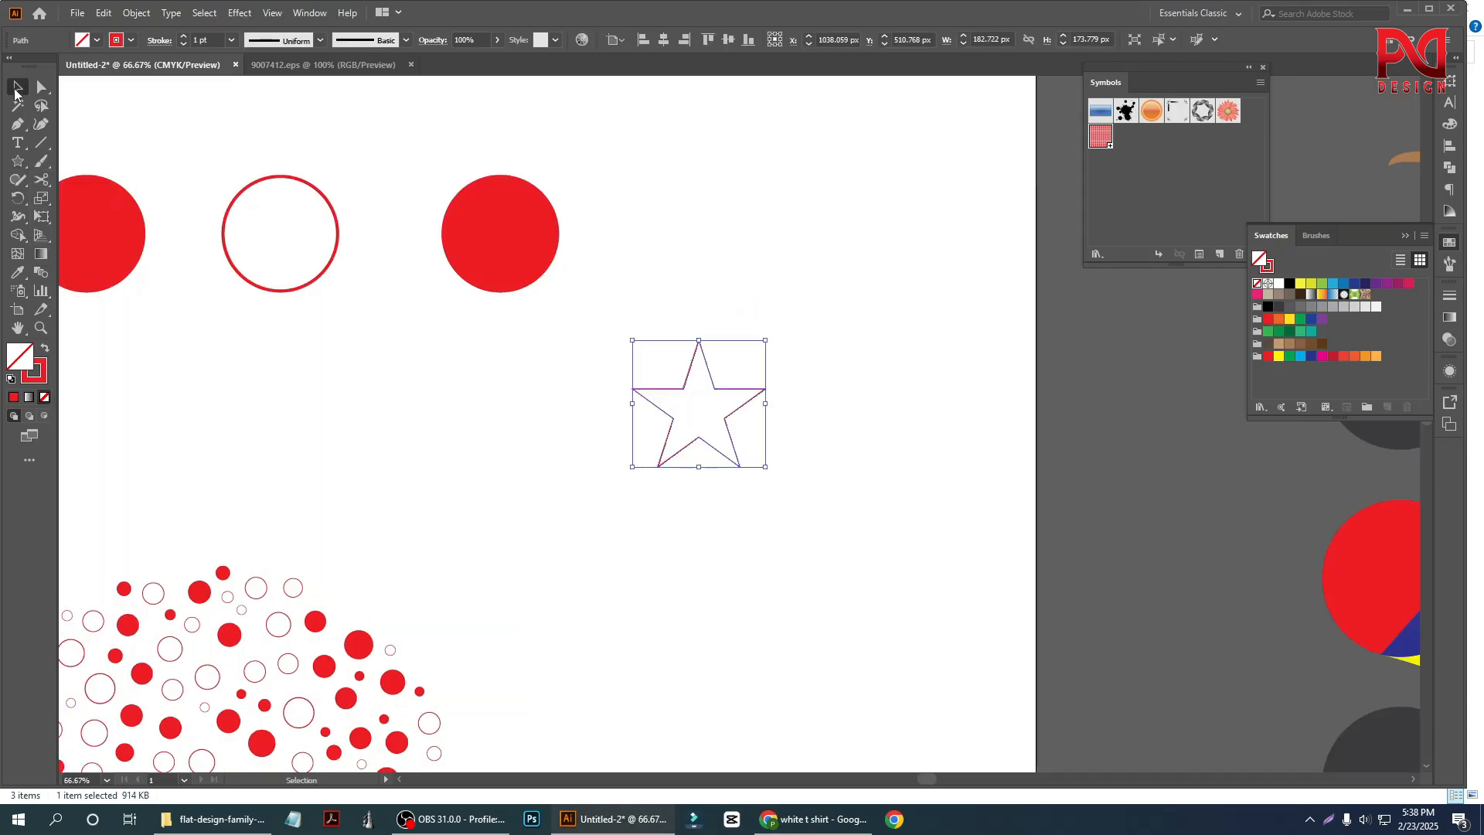
Set the star's stroke weight to 4 pt and move the star up beside the copied solid circle.
left_click(184, 36)
left_click(184, 35)
left_click(642, 470)
scroll(641, 470, "up", 1)
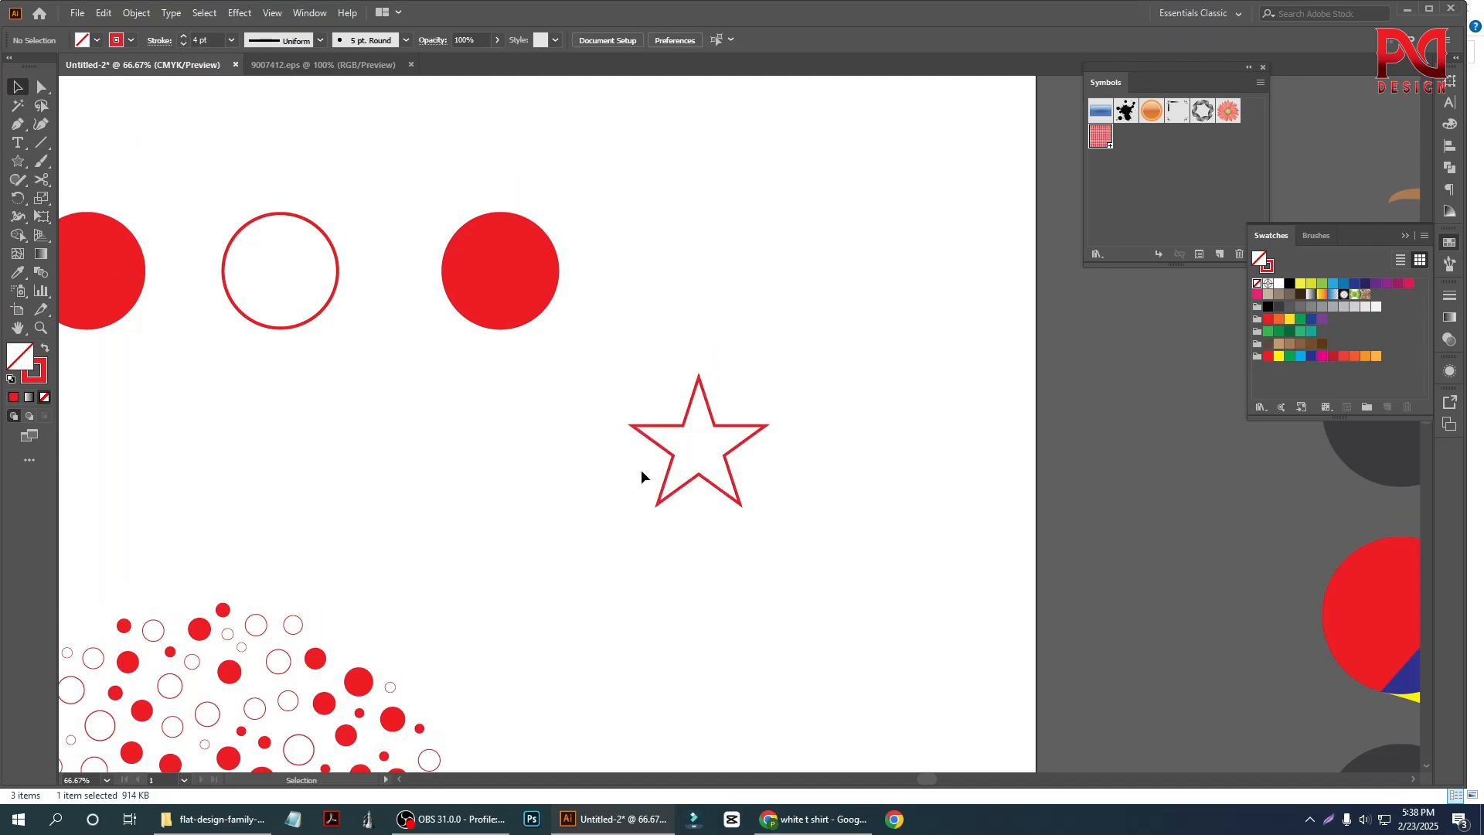
left_click_drag(669, 469, 633, 299)
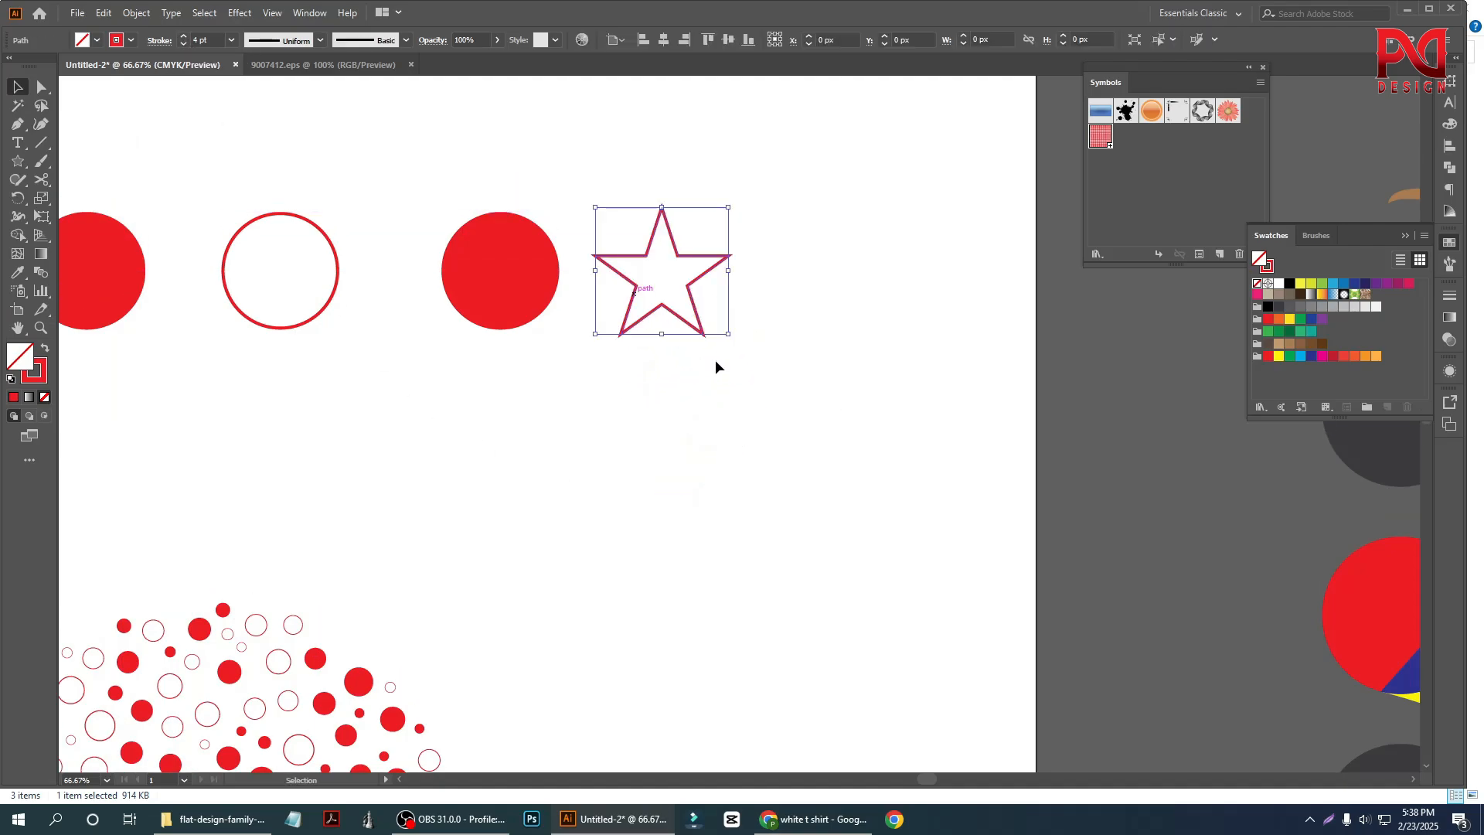
scroll(586, 405, "down", 1)
Draw an outlined triangle about 217 px wide below the star with the Polygon tool.
left_click(18, 161)
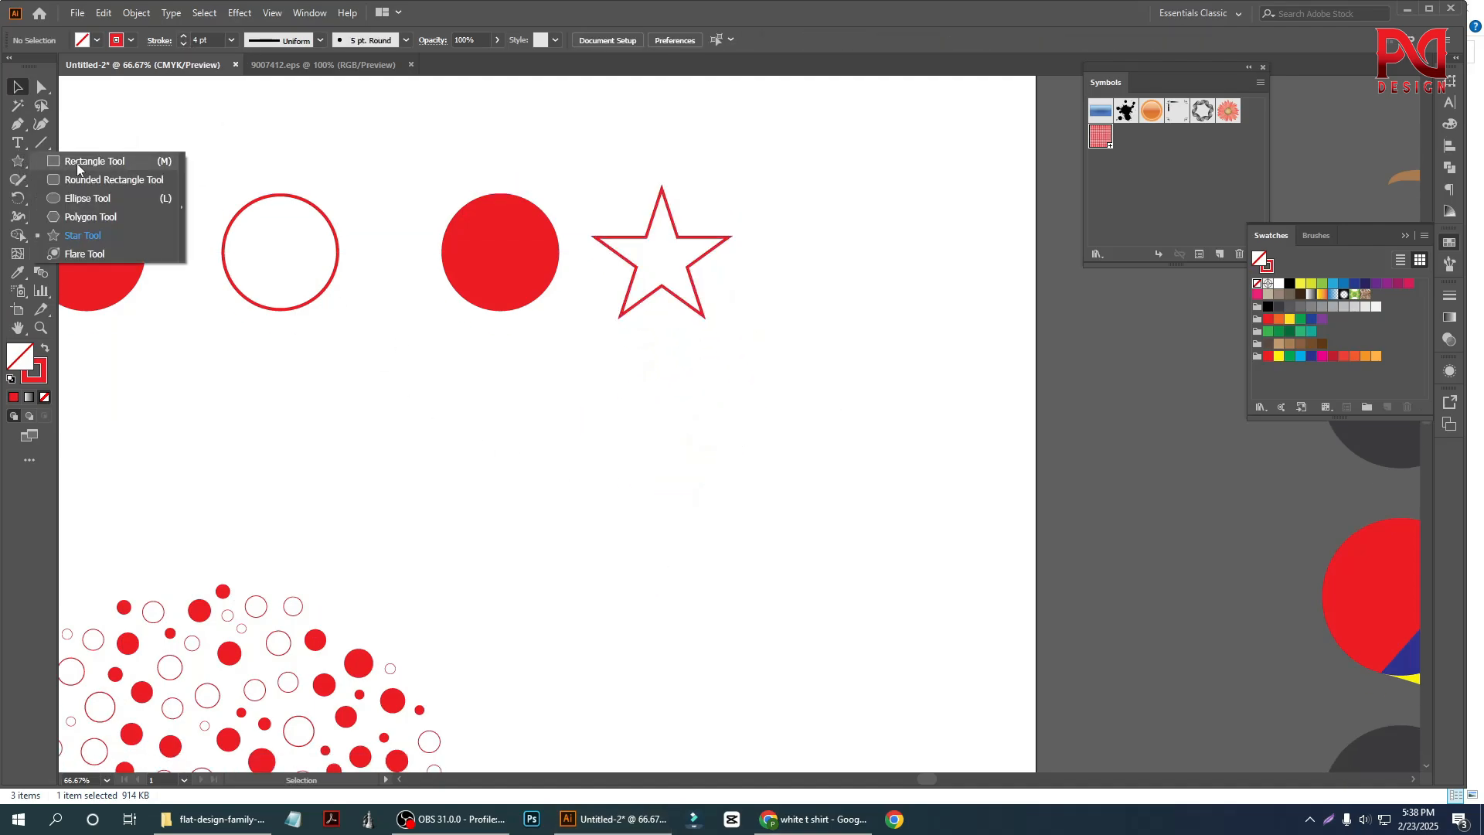
left_click(87, 198)
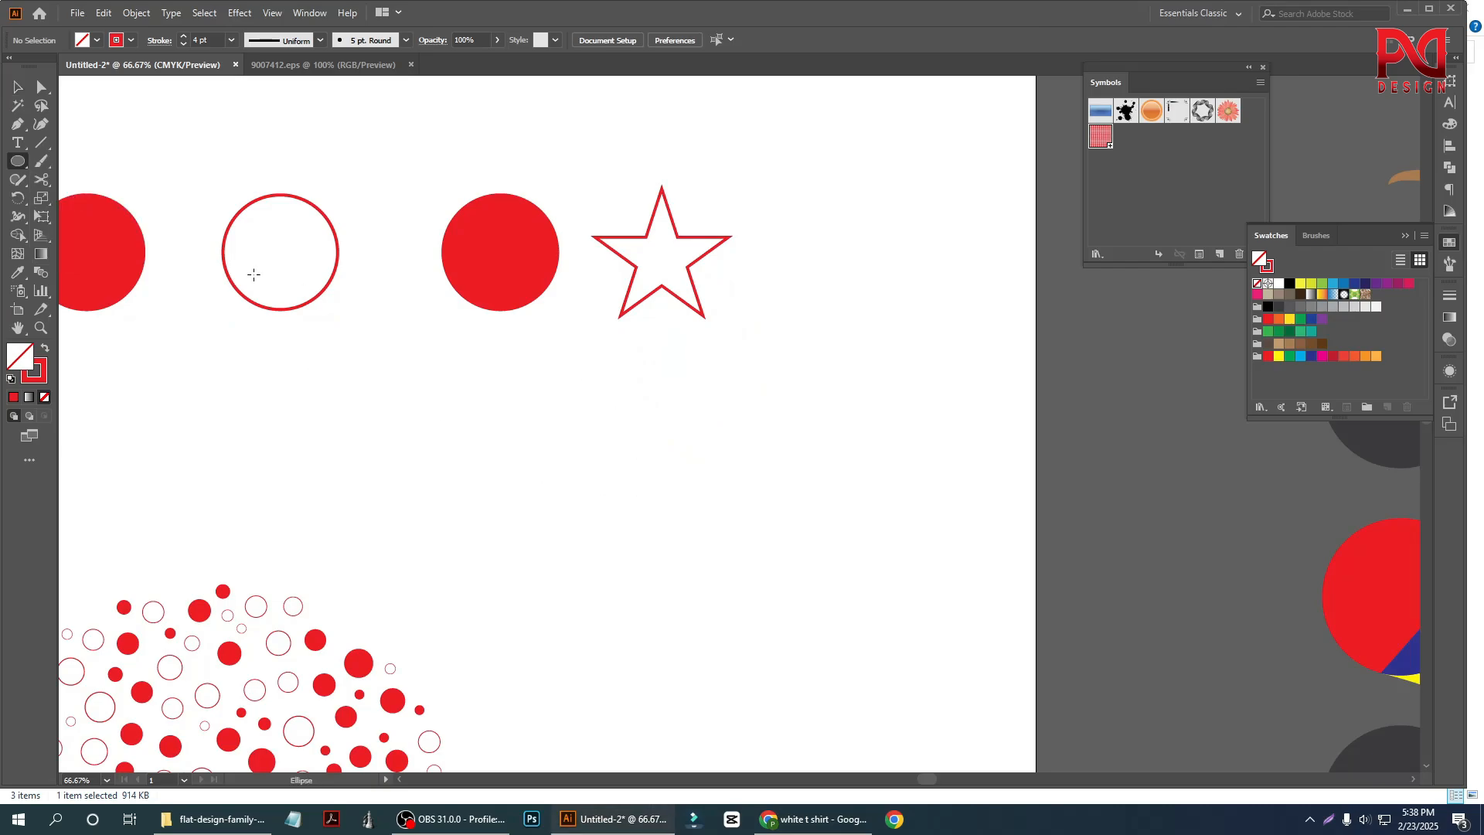
left_click(18, 161)
left_click(76, 216)
left_click_drag(617, 477, 657, 557)
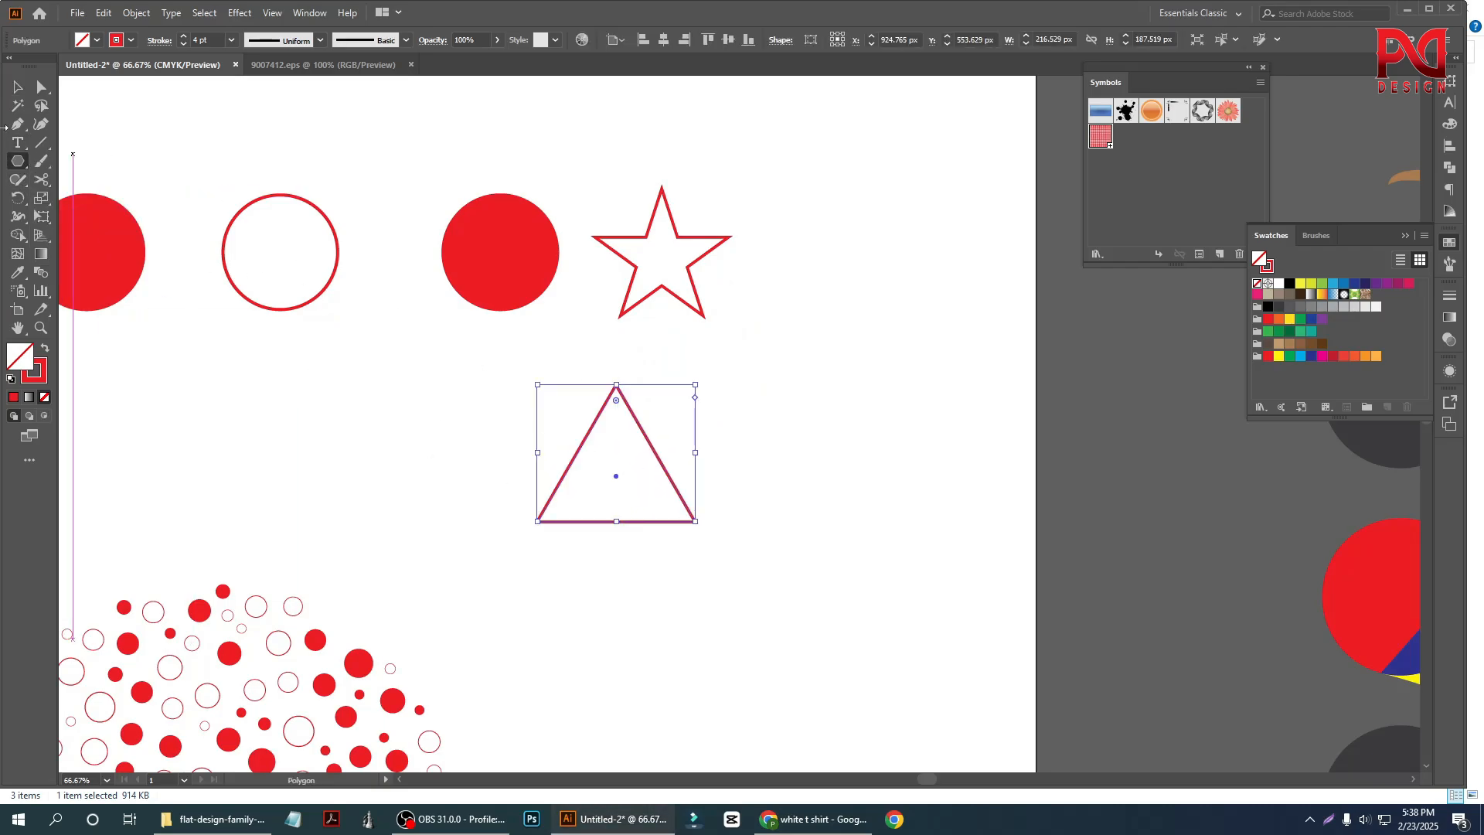
Turn the triangle into a solid red fill, place it beside the star and scale it down to about 163 px wide.
left_click(18, 86)
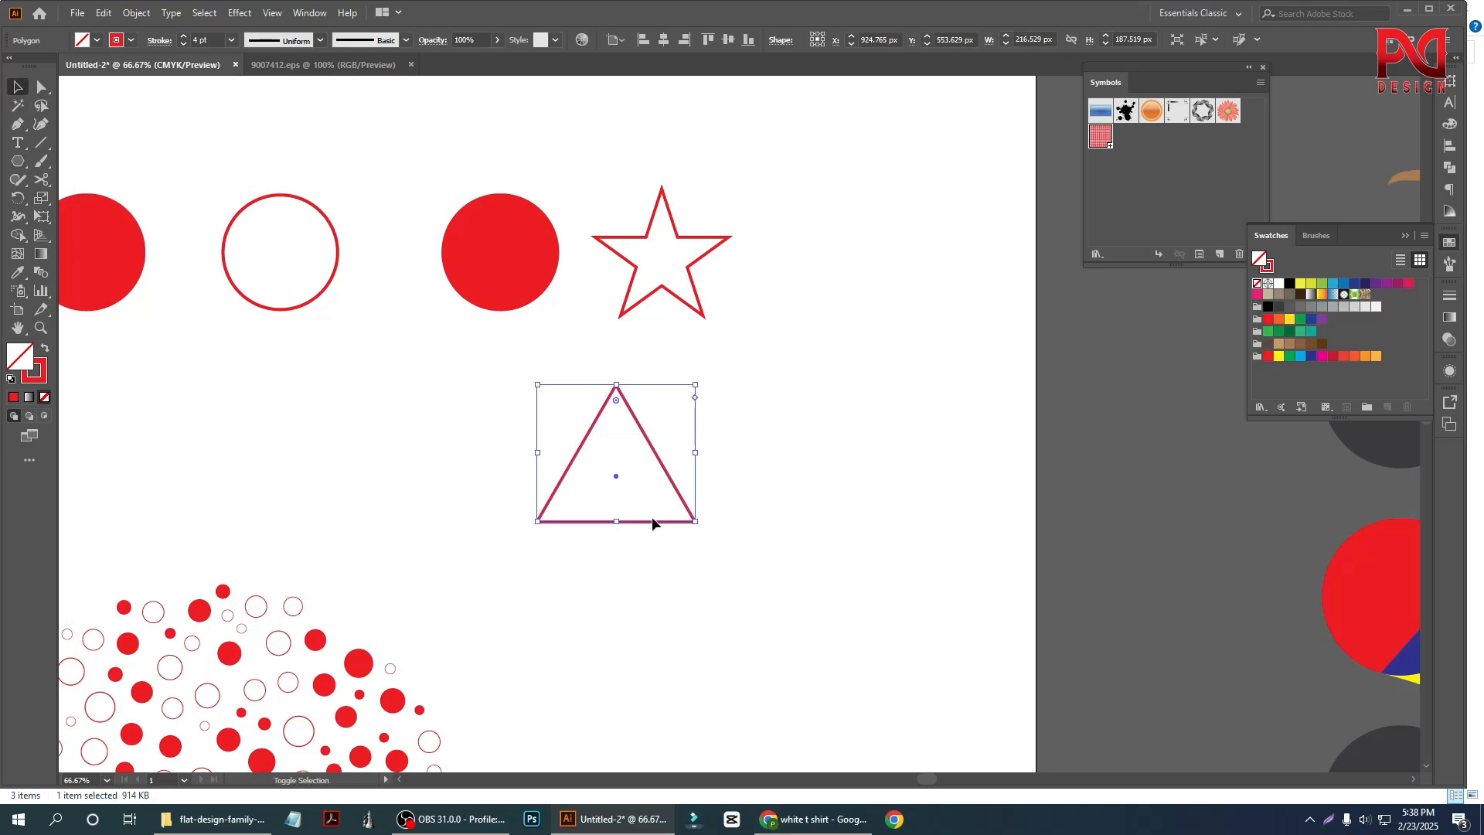
key("shift+x")
scroll(758, 553, "up", 1)
left_click_drag(597, 494, 789, 393)
left_click_drag(887, 458, 859, 335)
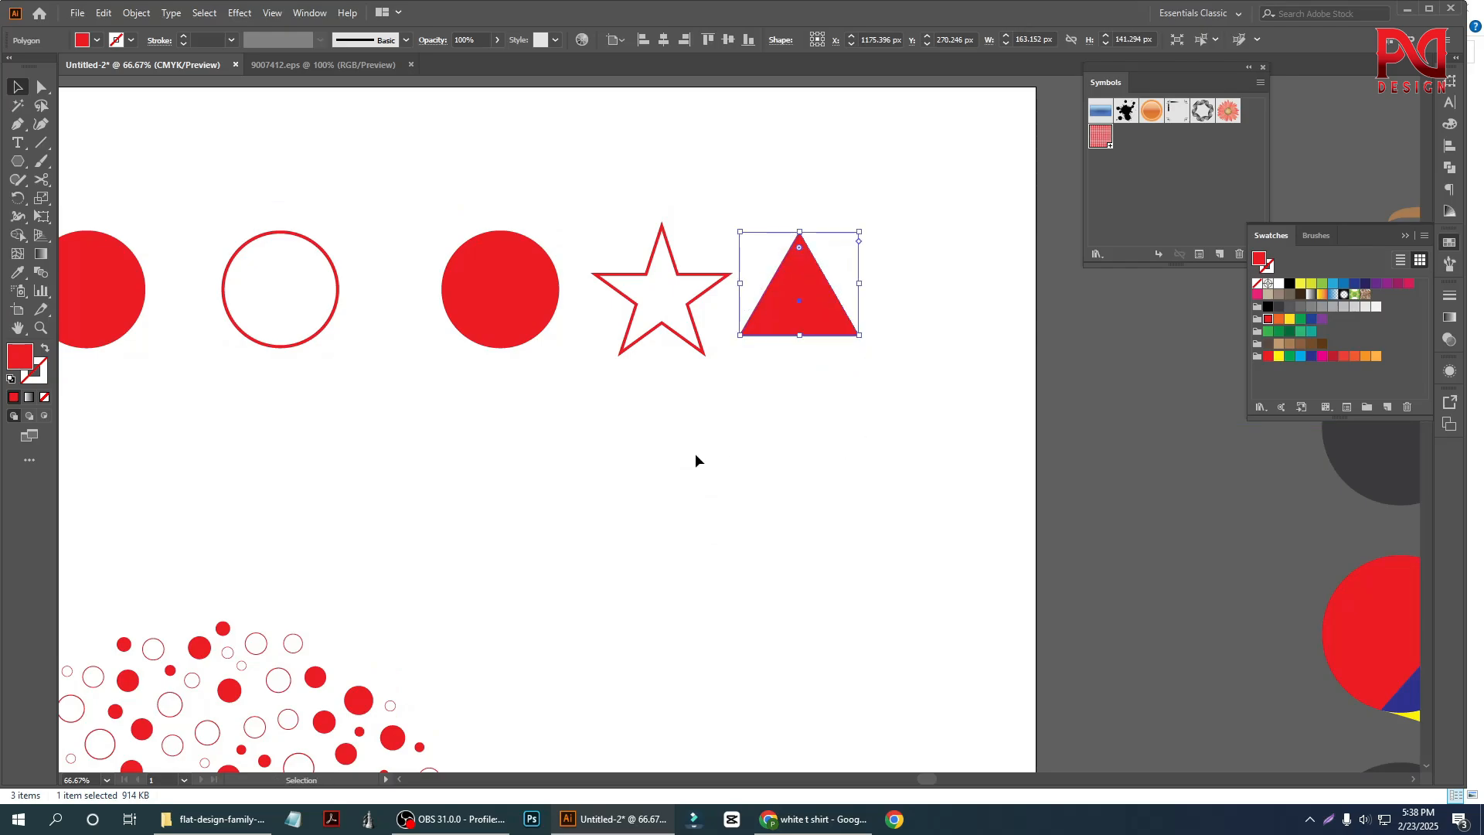
Nudge the copied solid circle slightly down and the triangle slightly right to line them up with the star.
scroll(695, 455, "down", 1)
left_click_drag(519, 287, 519, 296)
left_click_drag(818, 315, 828, 315)
Try light blue as the star's outline color.
left_click_drag(582, 181, 670, 355)
left_click(132, 40)
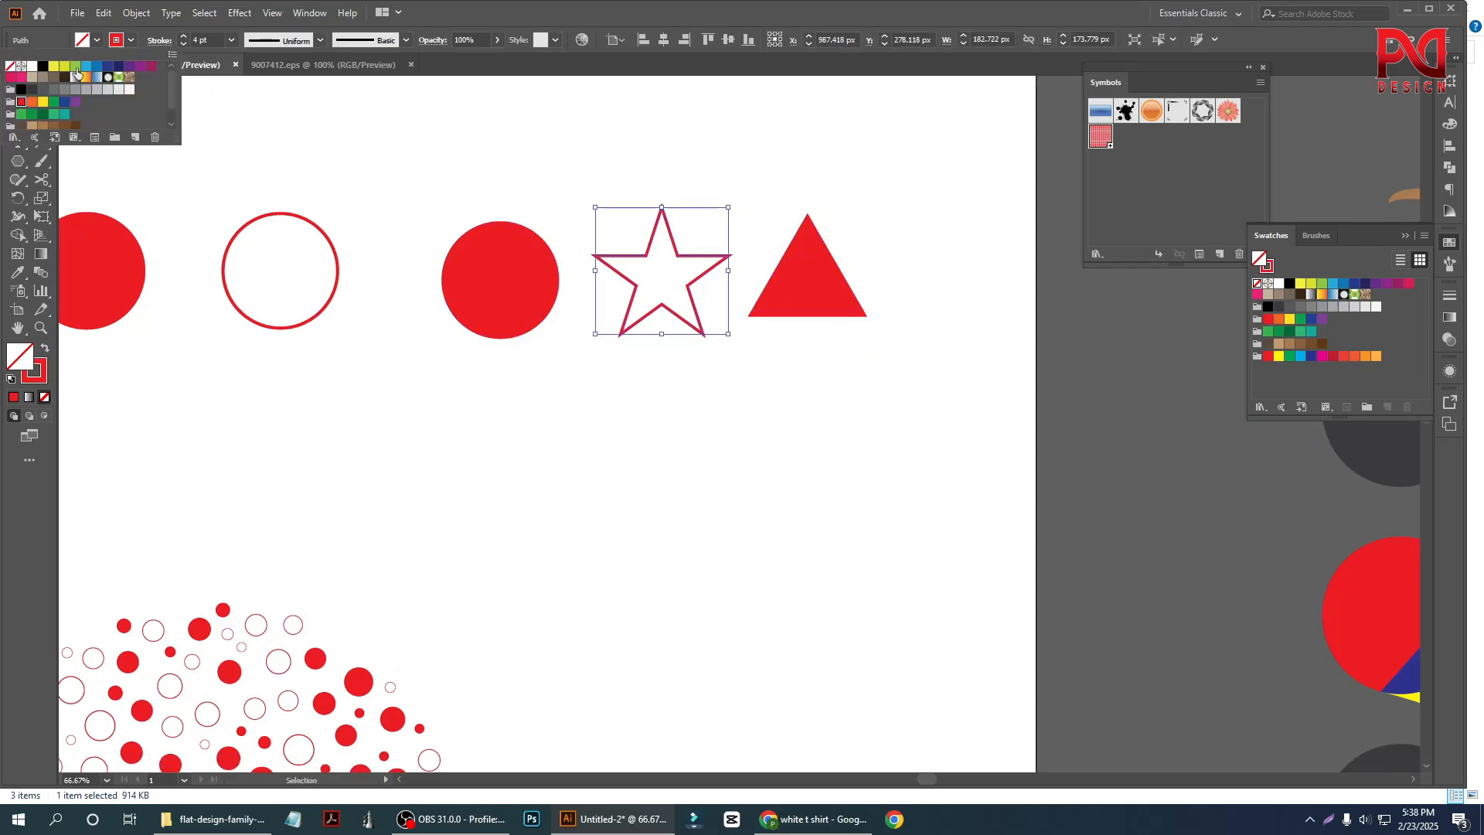
left_click(85, 66)
left_click(292, 176)
left_click(530, 155)
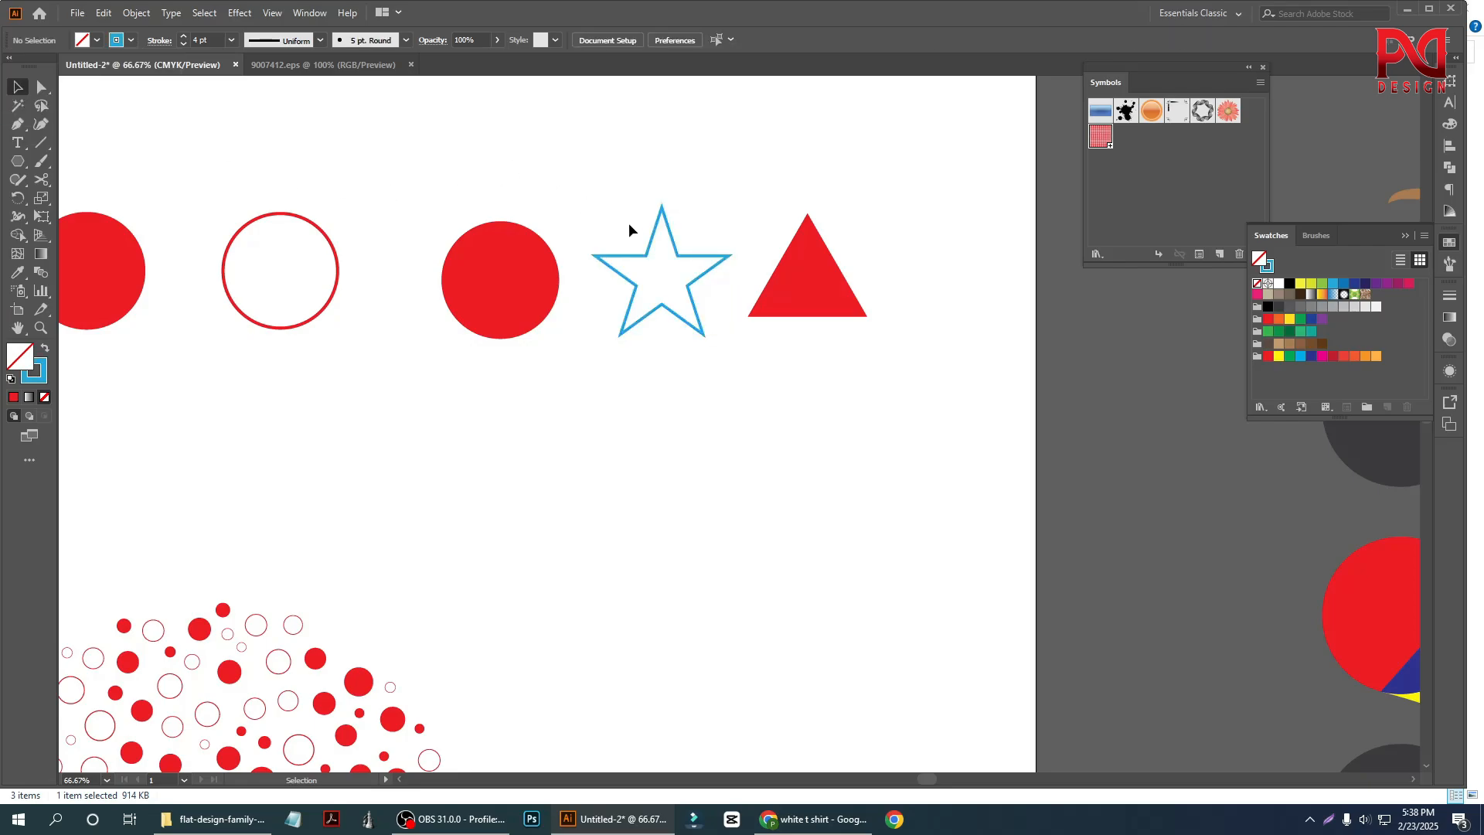
Recolor the star's outline orange.
left_click(628, 222)
left_click(132, 41)
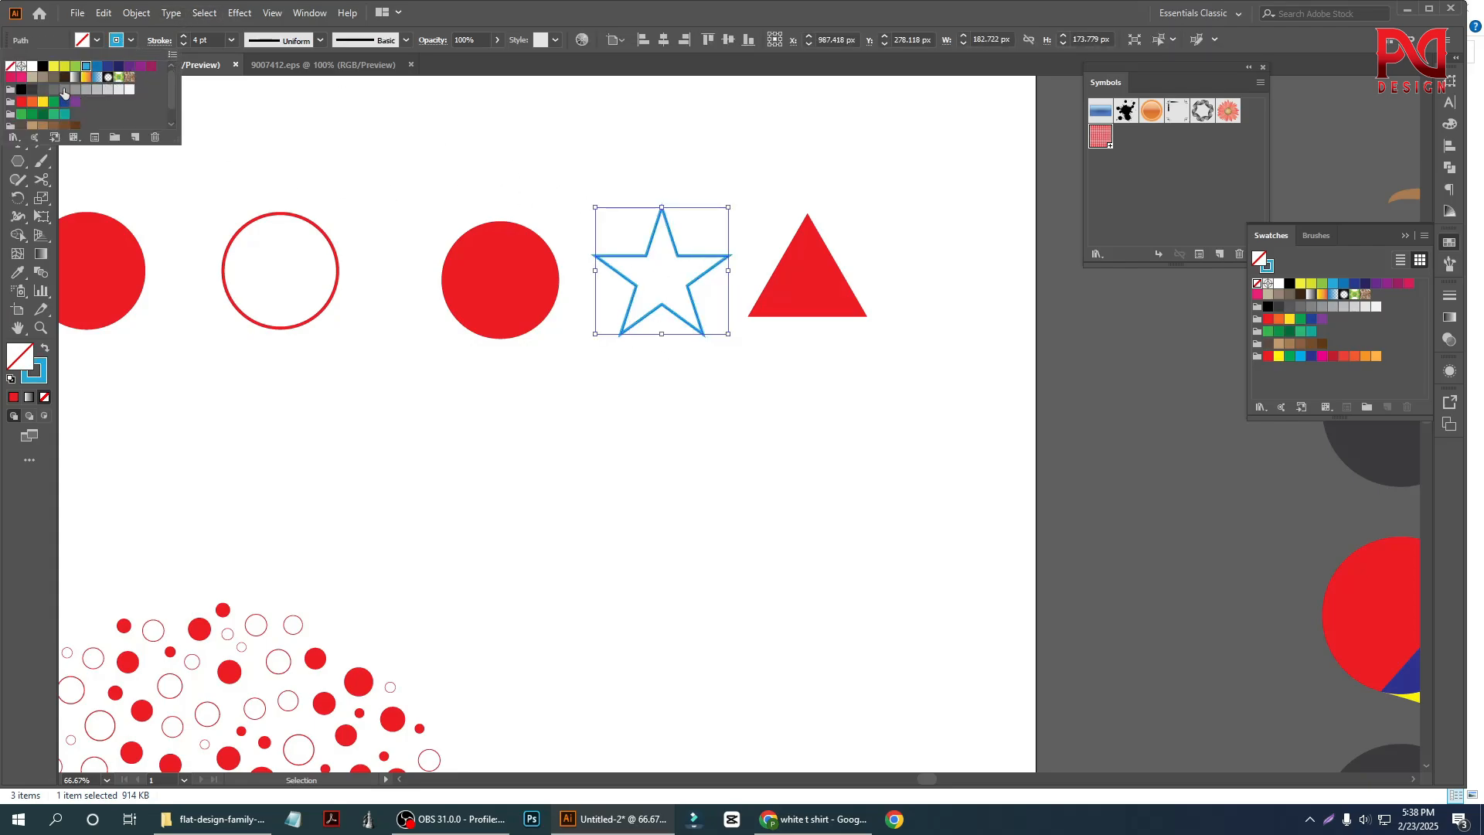
left_click(31, 108)
left_click(414, 183)
Fill the triangle with the dark blue swatch C=100 M=95 Y=5 K=0.
left_click(800, 276)
left_click(96, 41)
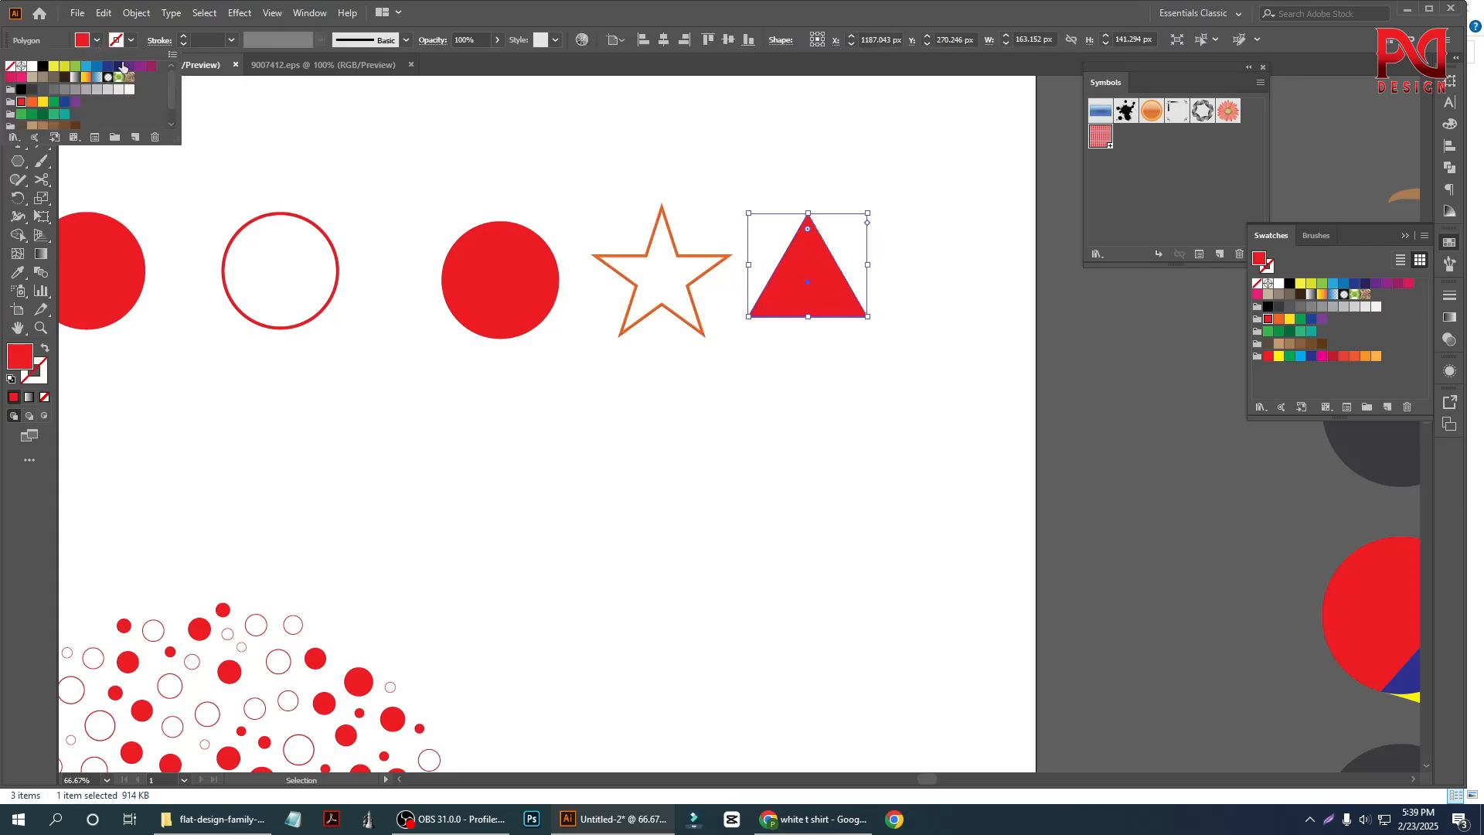
left_click(105, 67)
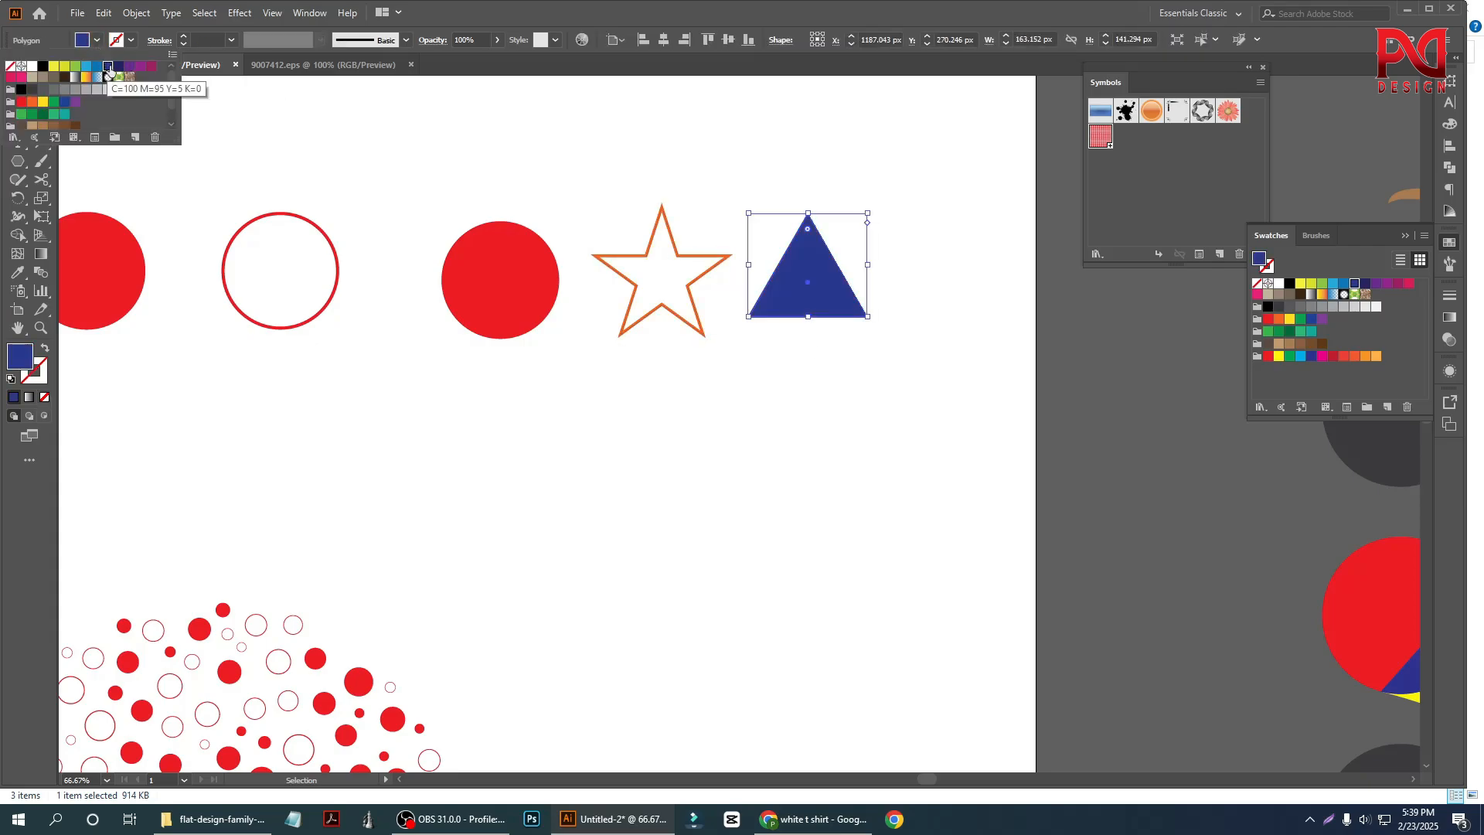
left_click(573, 473)
Fill the copied solid circle with light blue after trying a dark blue swatch.
left_click_drag(518, 340, 518, 341)
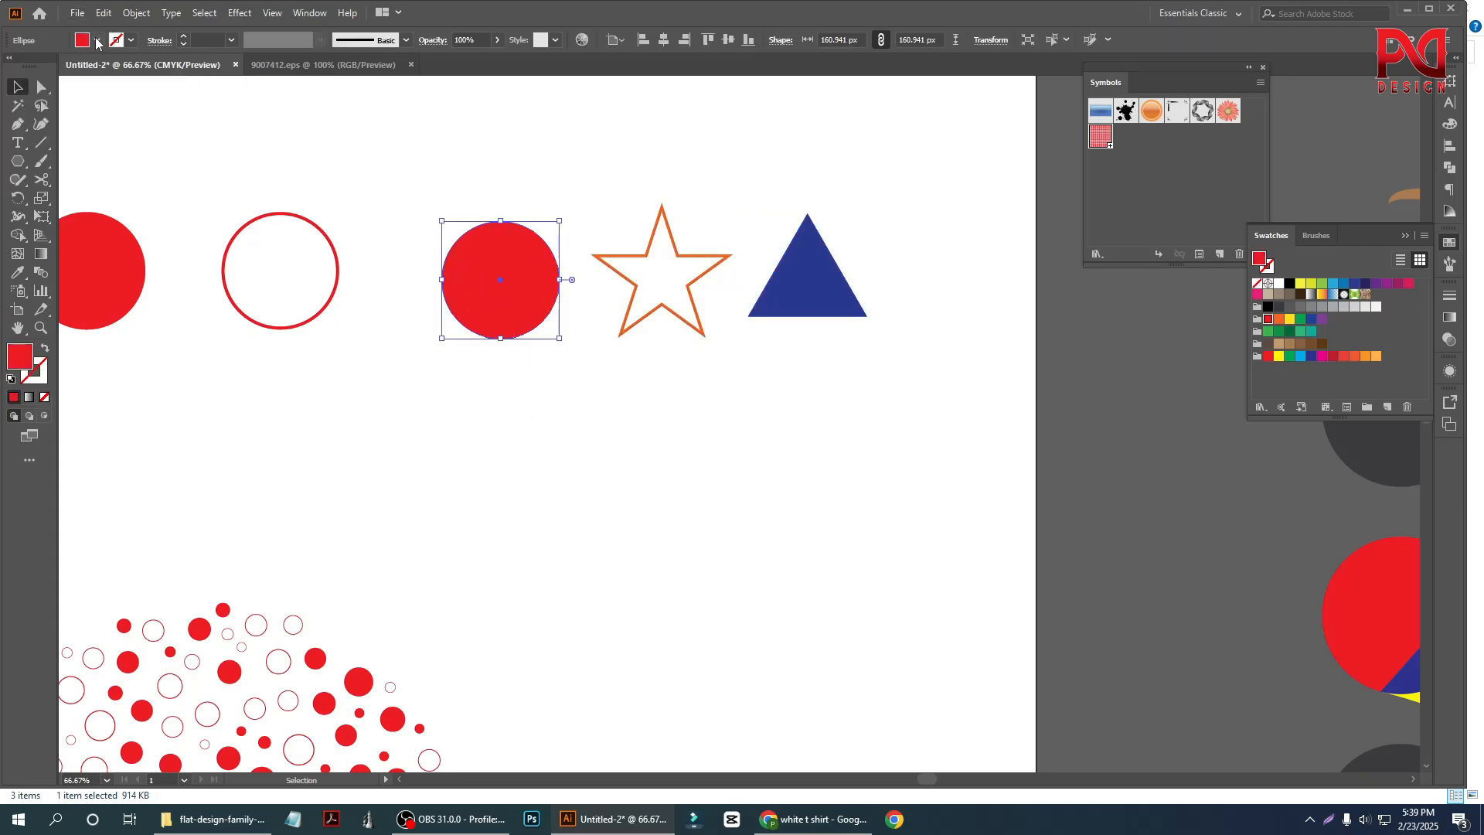
left_click(97, 40)
left_click(85, 66)
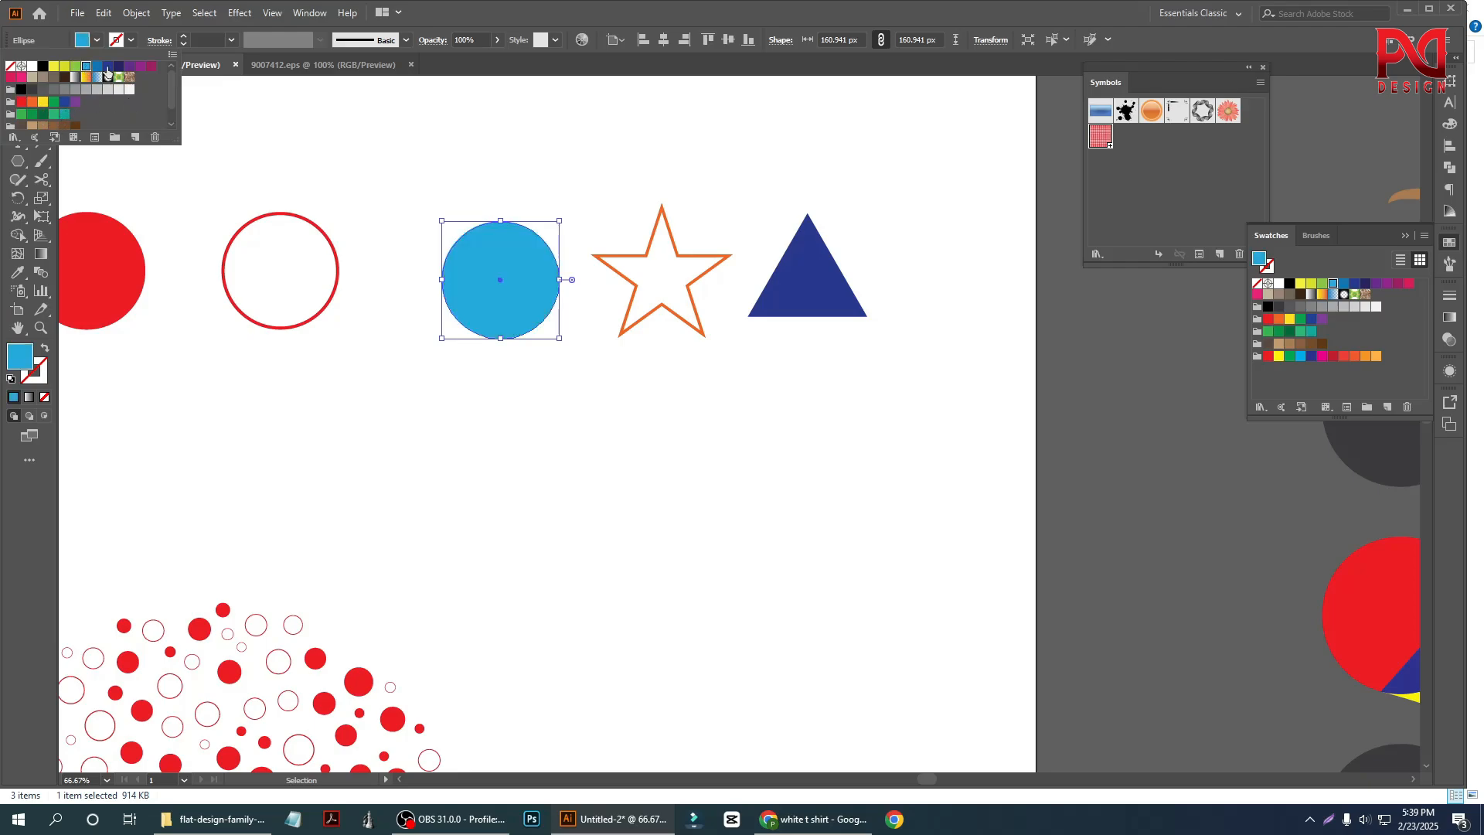
left_click(117, 67)
left_click(86, 67)
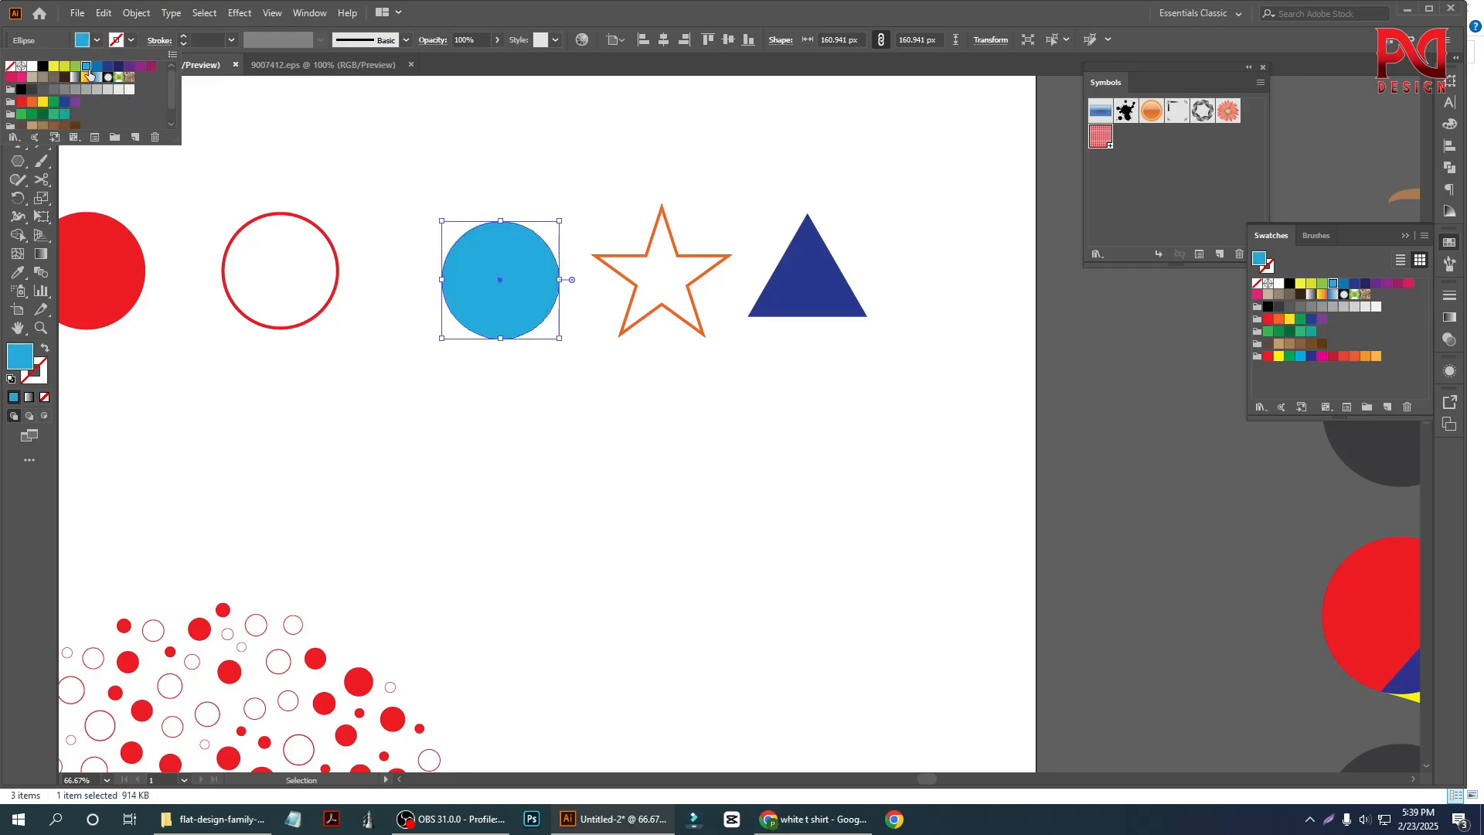
left_click(527, 484)
left_click(524, 481)
Move the dot-filled circle further left, partly past the artboard edge, to free up space.
scroll(480, 442, "down", 3)
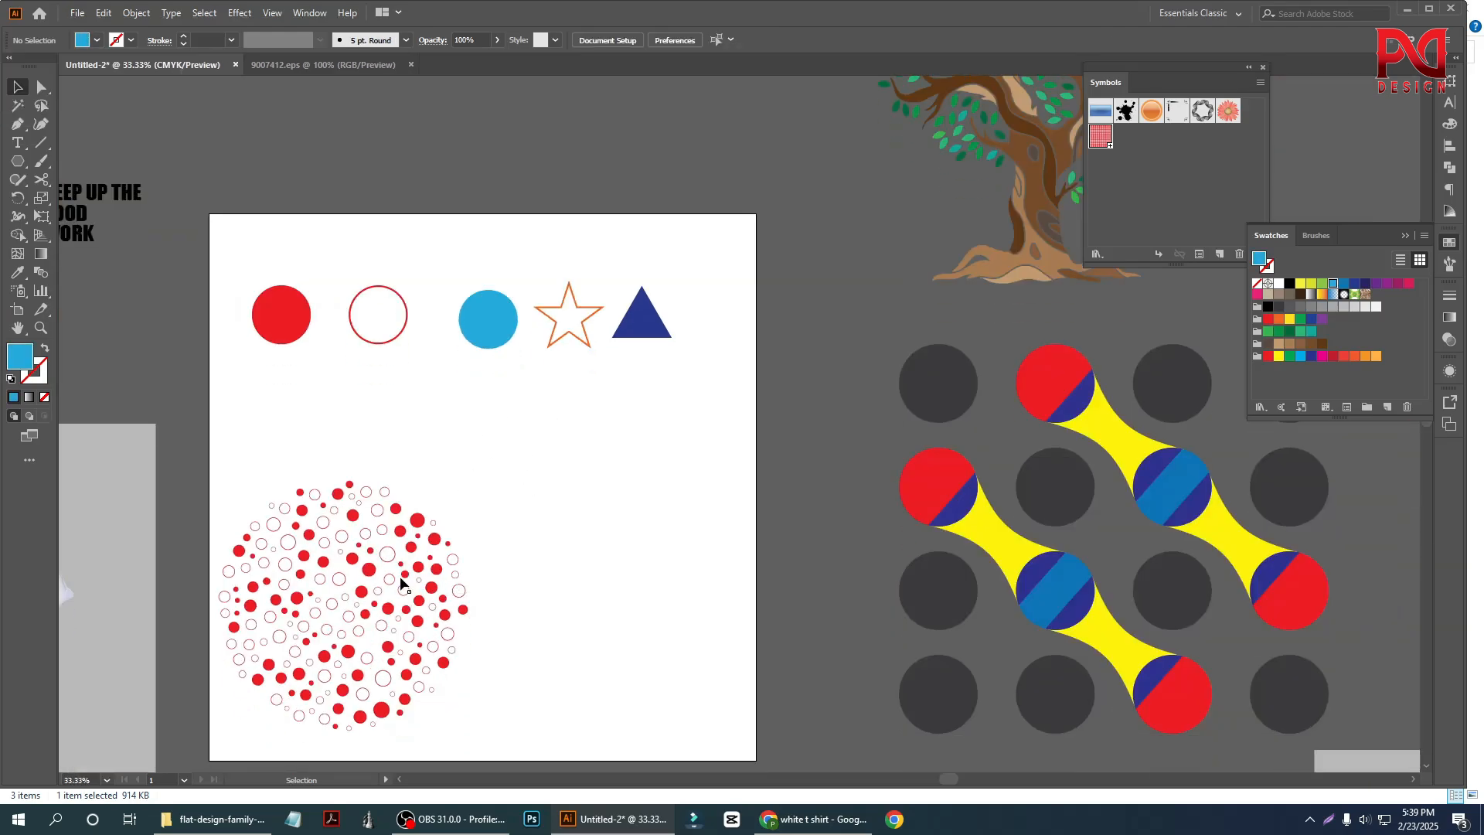
left_click_drag(402, 585, 355, 606)
left_click(615, 398)
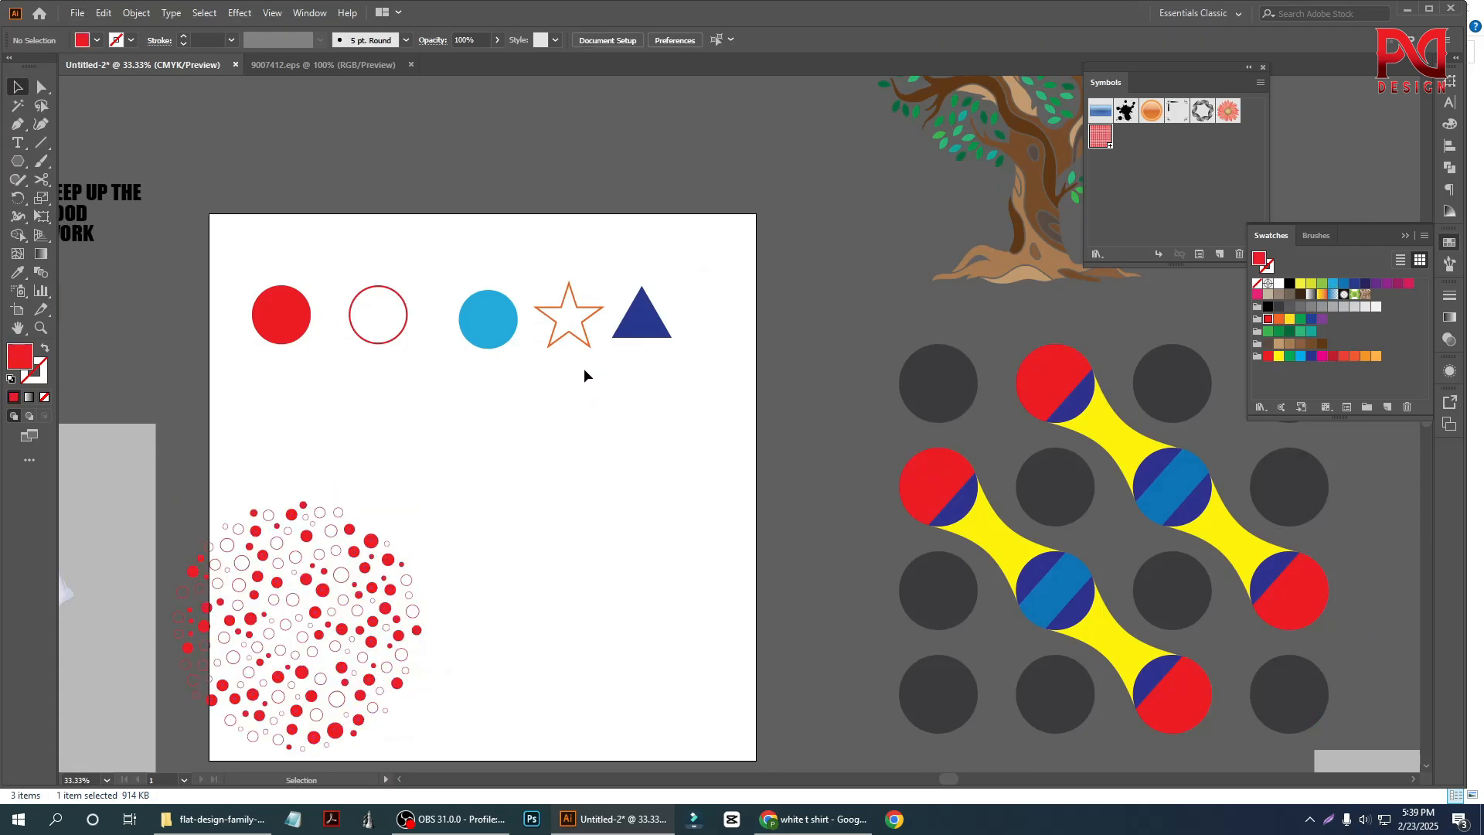
Expand the orange star's stroke into a filled shape.
scroll(585, 376, "up", 1)
left_click(560, 248)
left_click(136, 14)
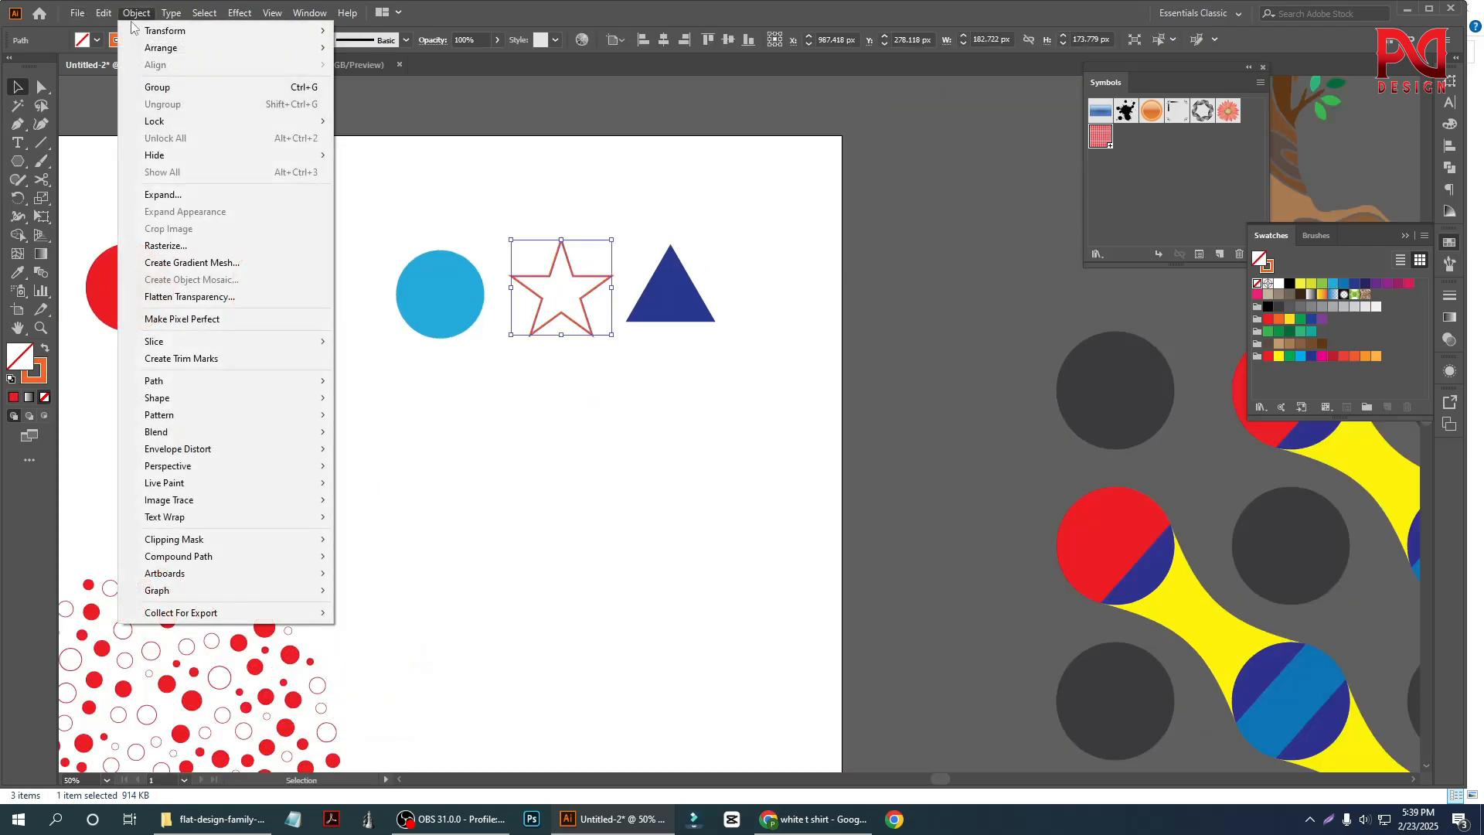
left_click(163, 194)
left_click(707, 495)
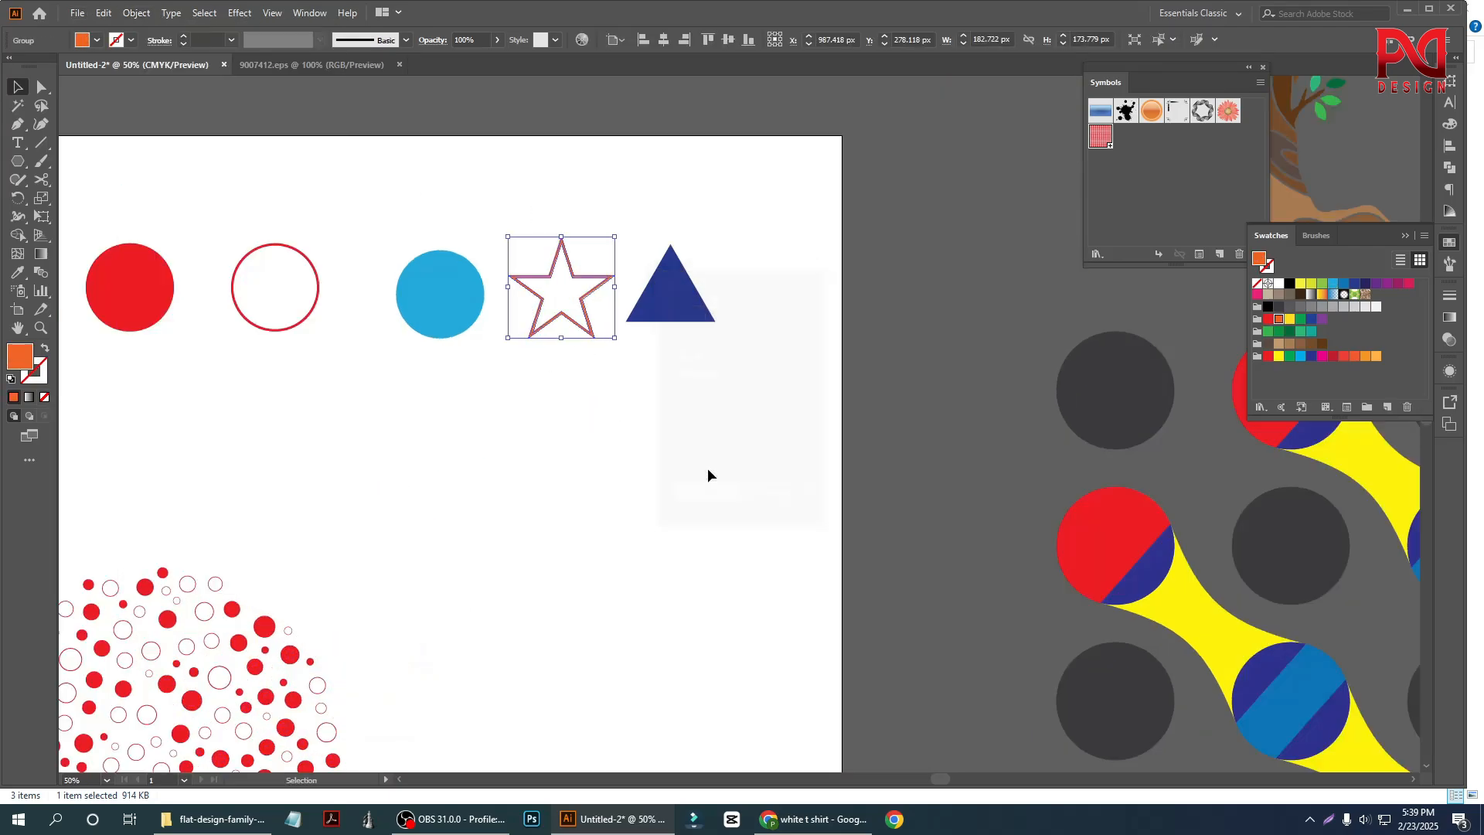
left_click(464, 193)
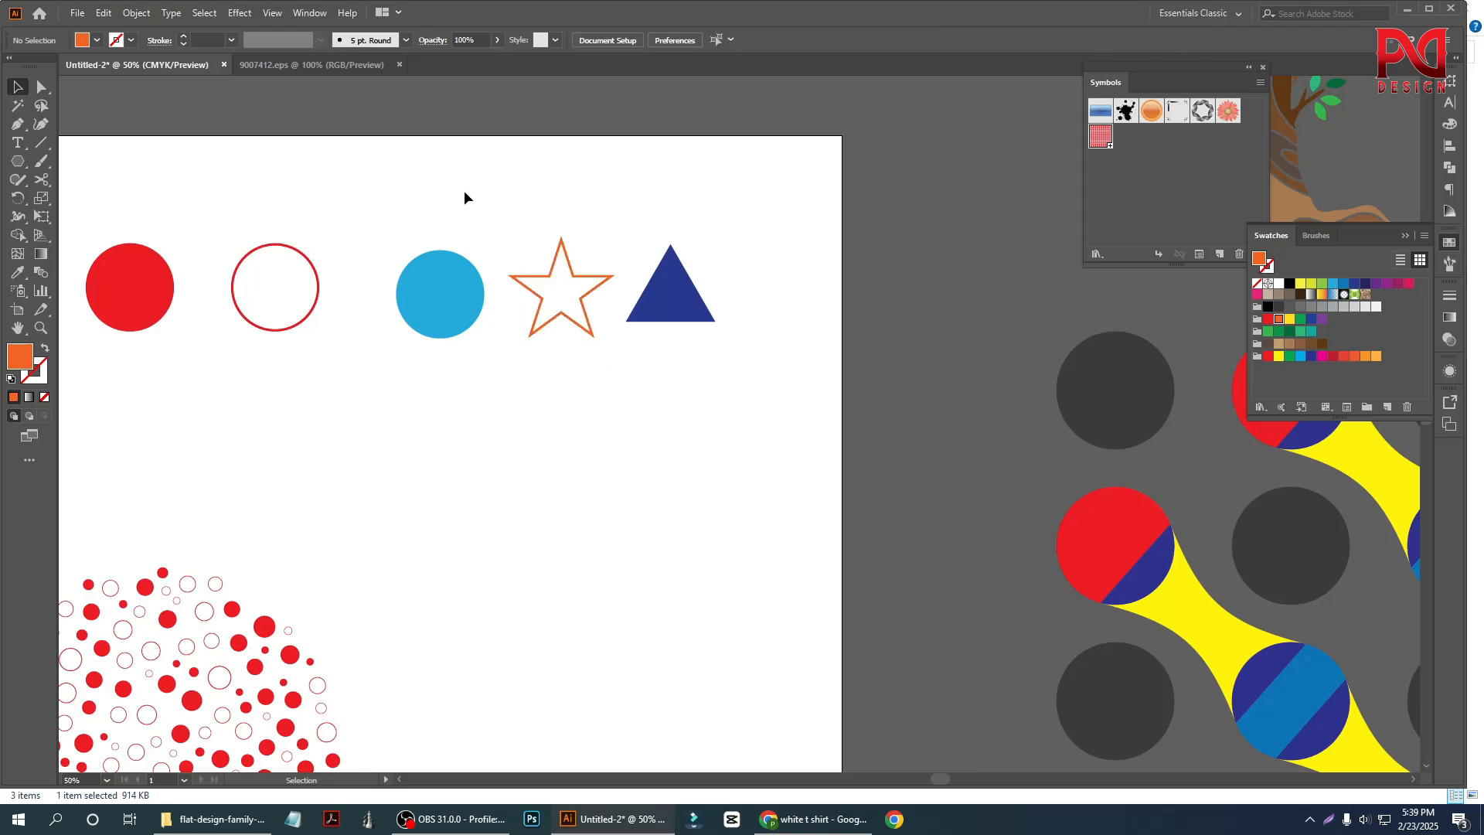
Group the light blue circle, the orange star and the dark blue triangle.
left_click_drag(385, 176, 700, 352)
right_click(570, 293)
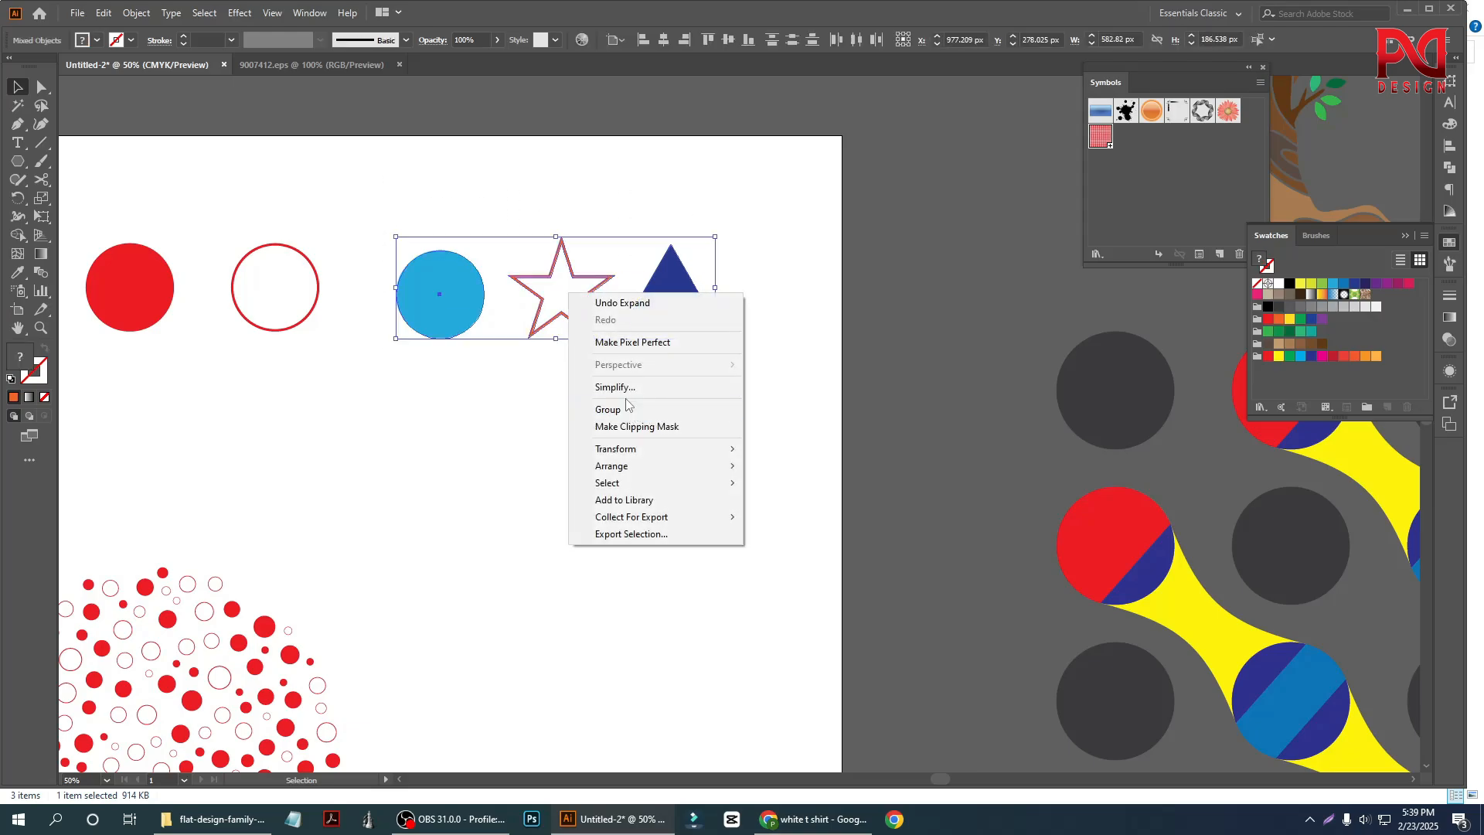
left_click(583, 398)
Draw a large orange circle about 698 px in diameter below the star and triangle.
scroll(583, 397, "down", 1)
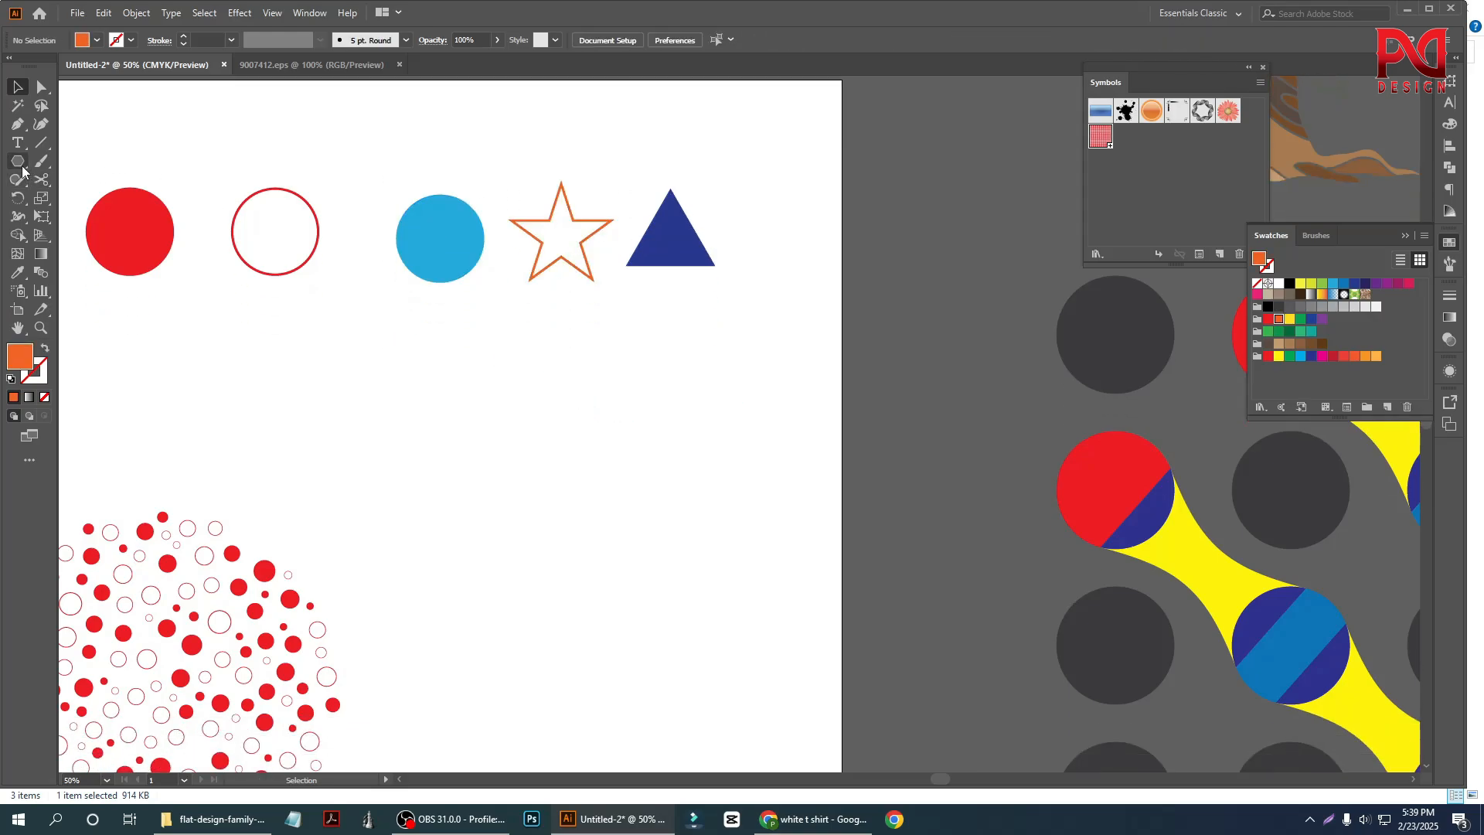
left_click_drag(18, 161, 75, 211)
scroll(75, 211, "down", 1)
key("l")
mouse_move(645, 470)
left_mouse_down()
mouse_move(722, 606)
mouse_move(769, 656)
mouse_move(777, 647)
left_mouse_up()
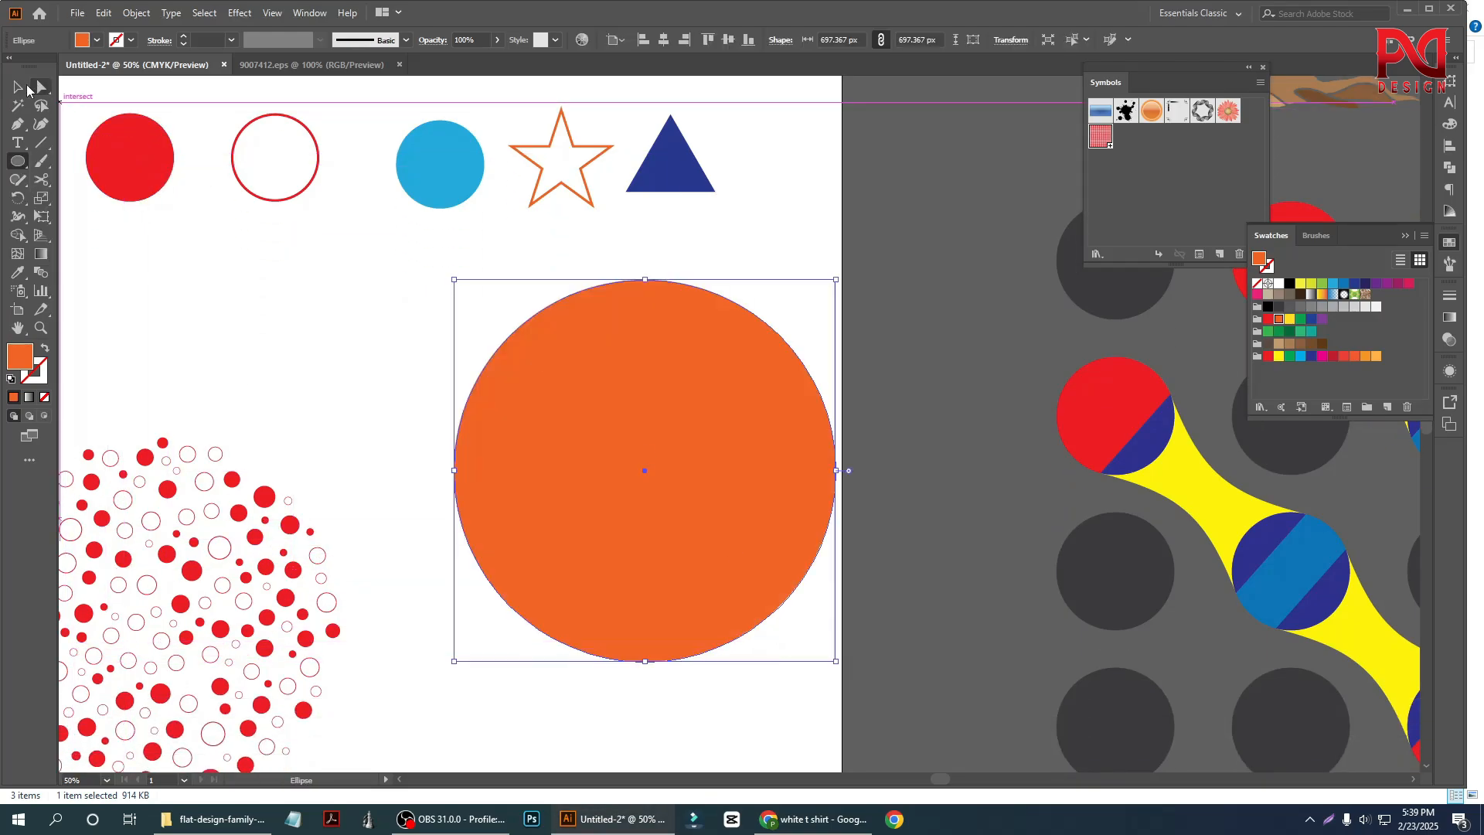
Move the large orange circle slightly left and up, beneath the light blue circle, star and triangle.
left_click(18, 87)
left_click(450, 406)
scroll(462, 403, "down", 1)
scroll(526, 479, "up", 1)
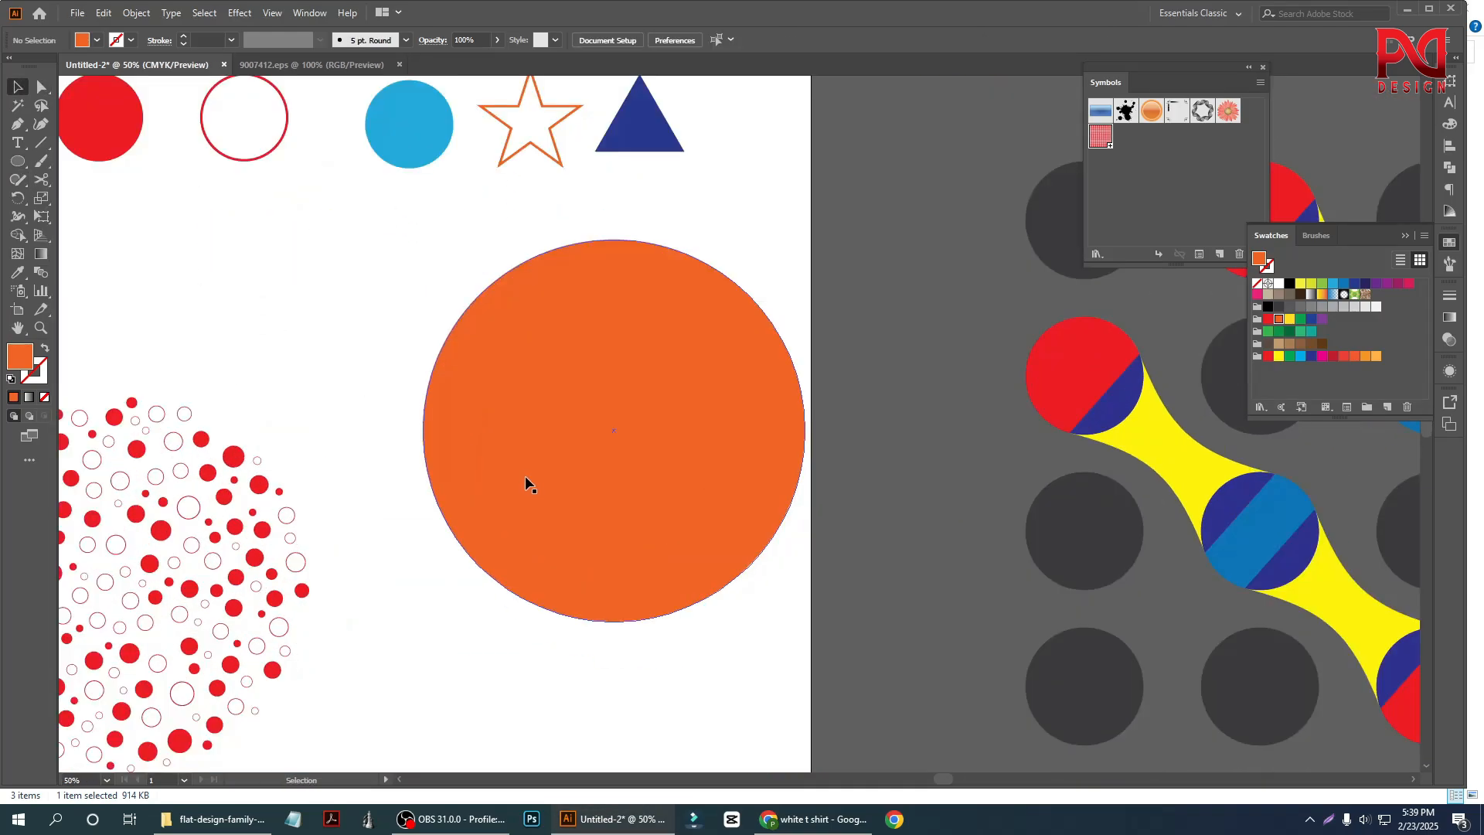
scroll(474, 453, "down", 1)
left_click_drag(564, 489, 461, 357)
scroll(448, 357, "up", 1)
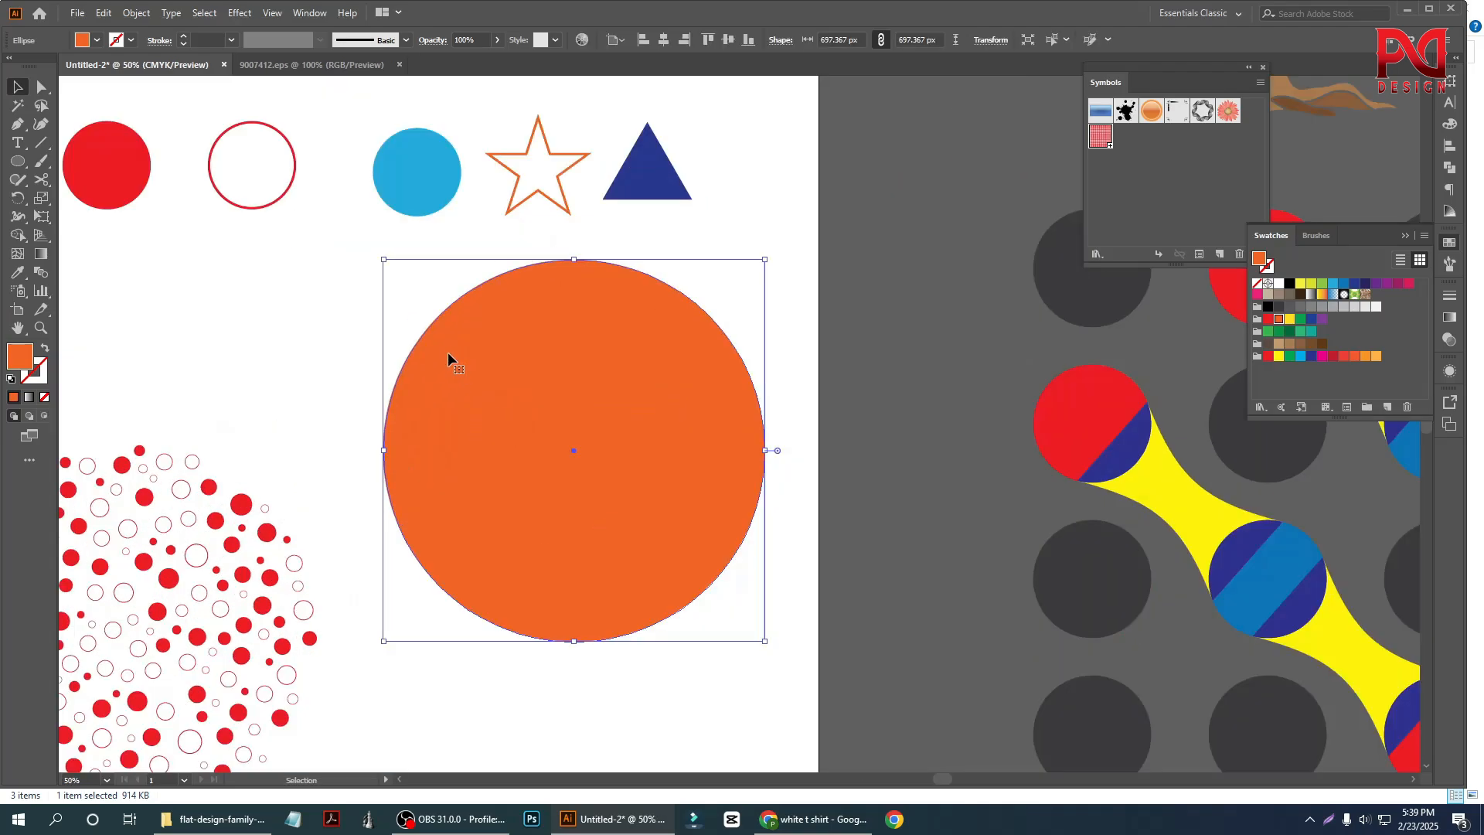
scroll(463, 363, "down", 1)
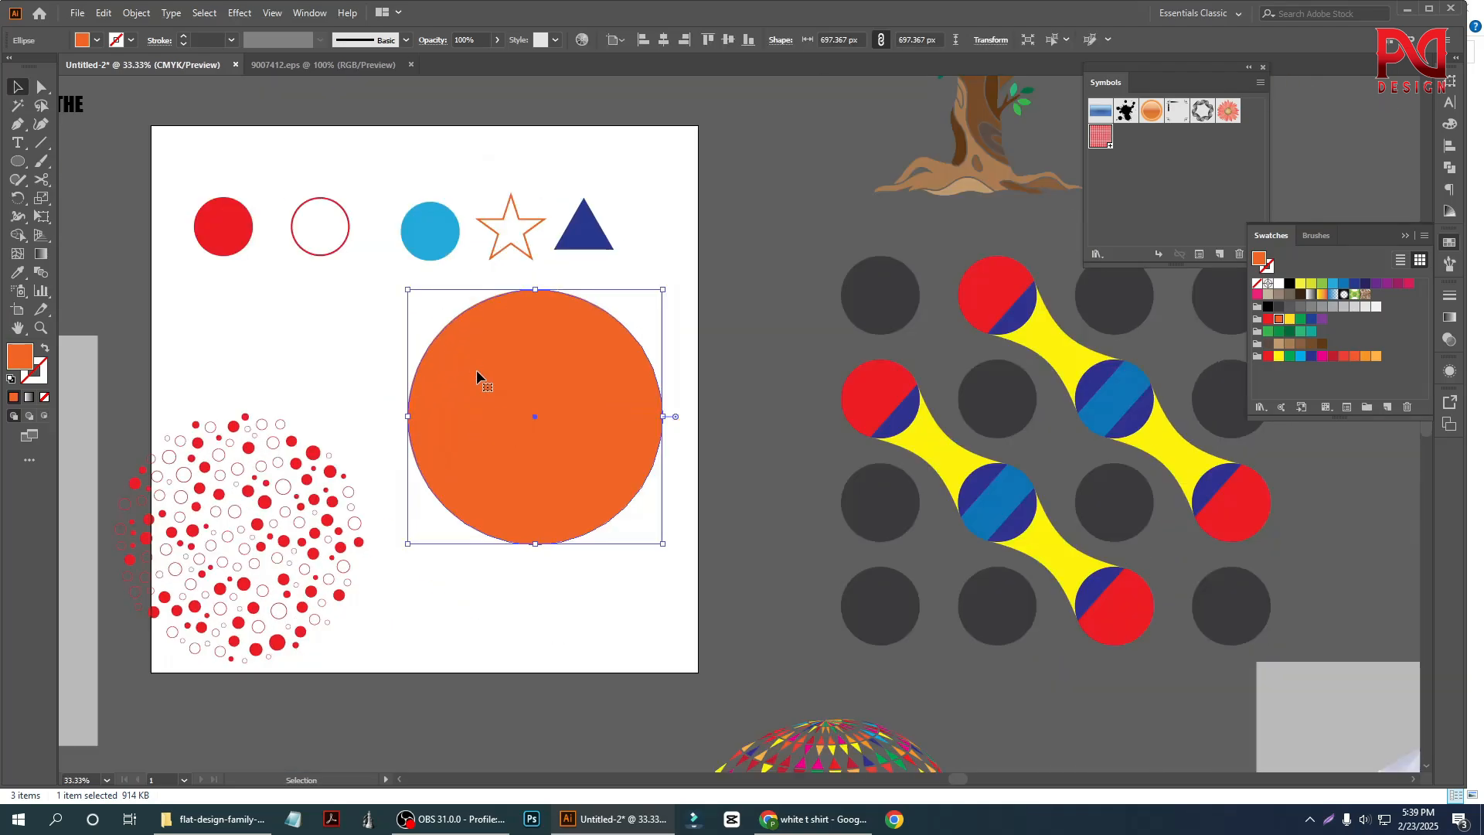
scroll(494, 406, "down", 1)
scroll(489, 385, "up", 1)
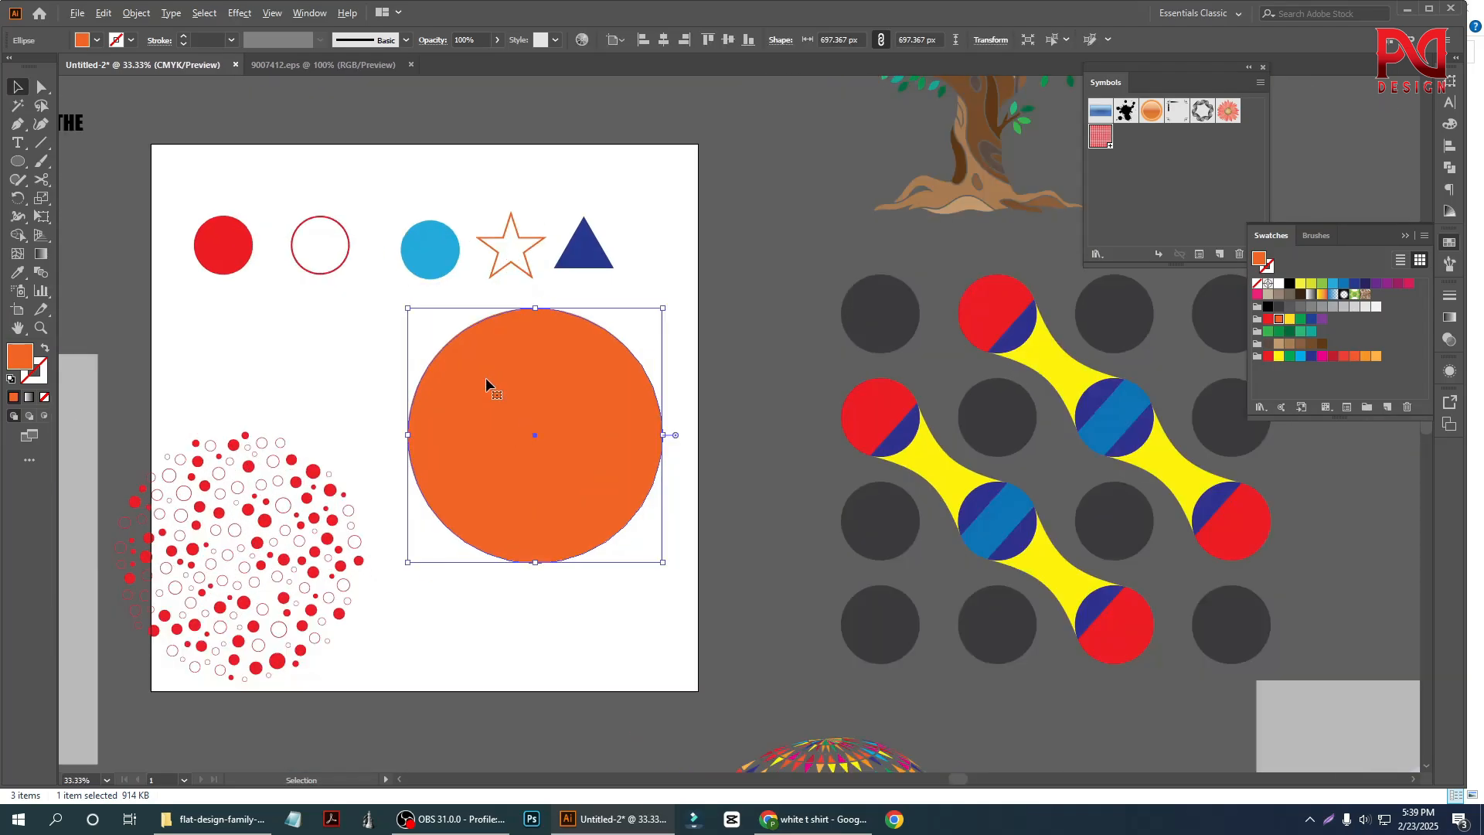
left_click(444, 234)
left_click(526, 402, "shift")
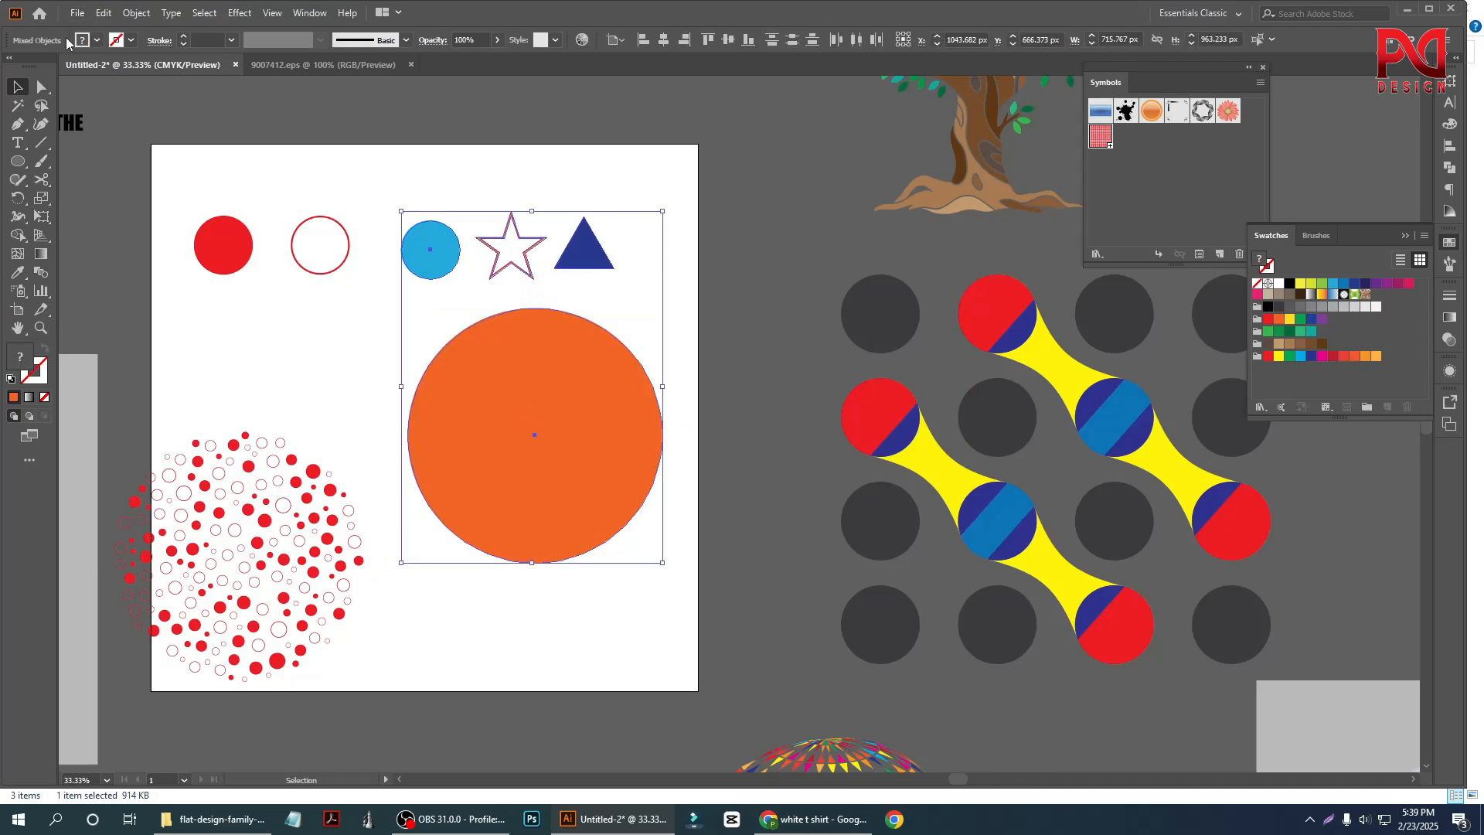
left_click(78, 13)
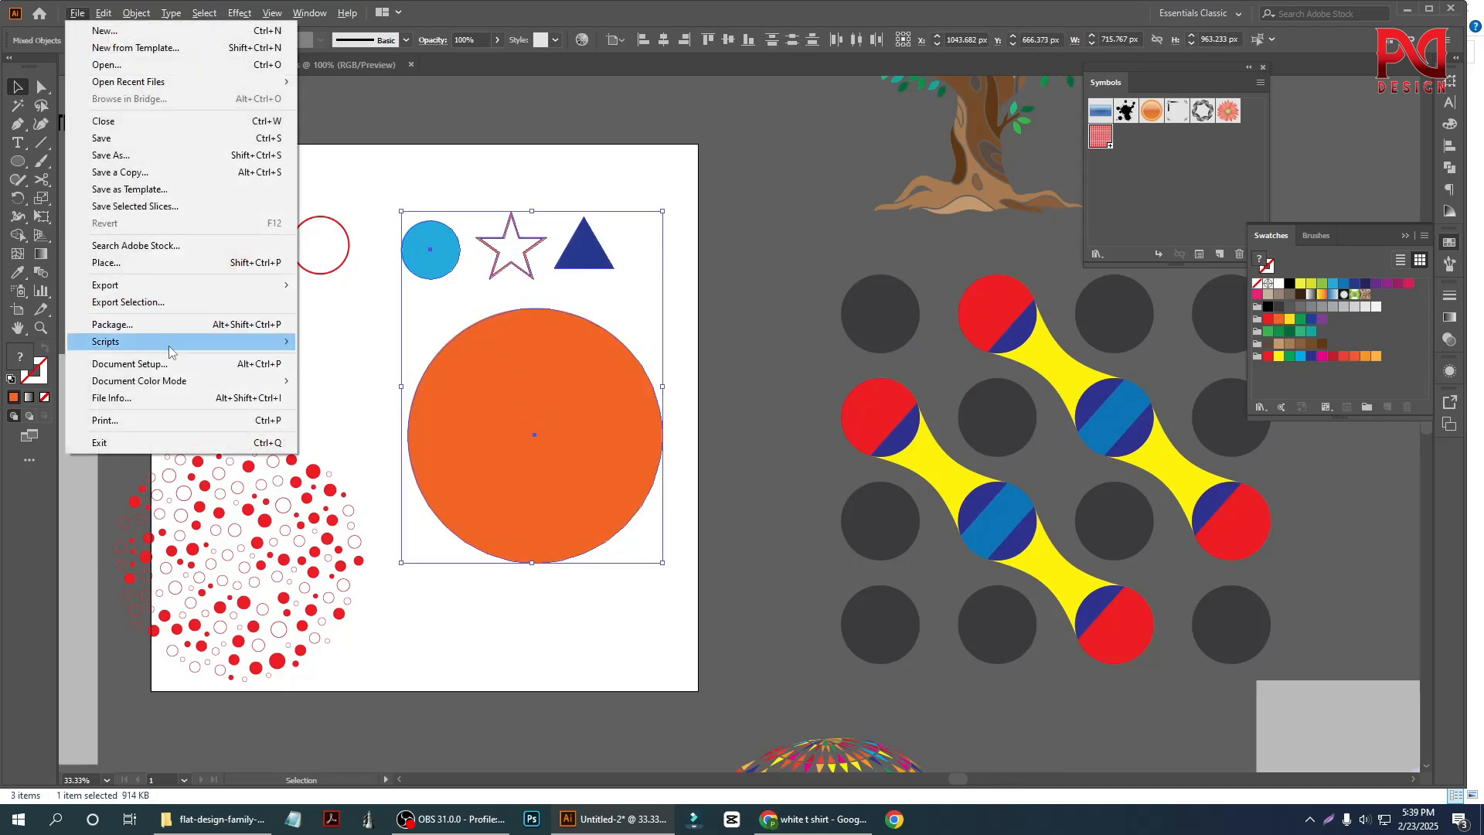
left_click(366, 354)
Bring the large orange circle to the front of the stacking order.
left_click(568, 426)
right_click(546, 394)
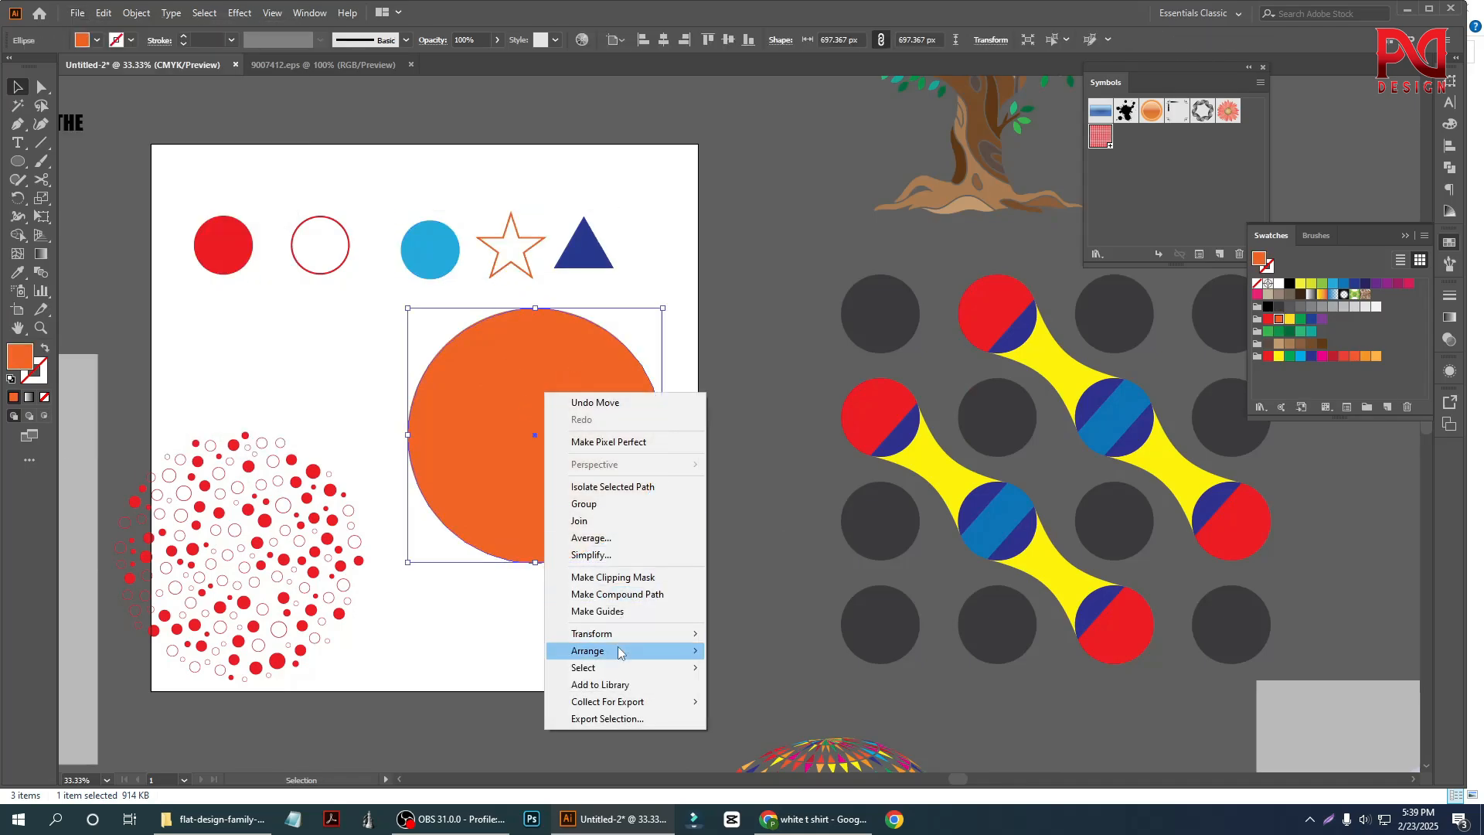
mouse_move(619, 654)
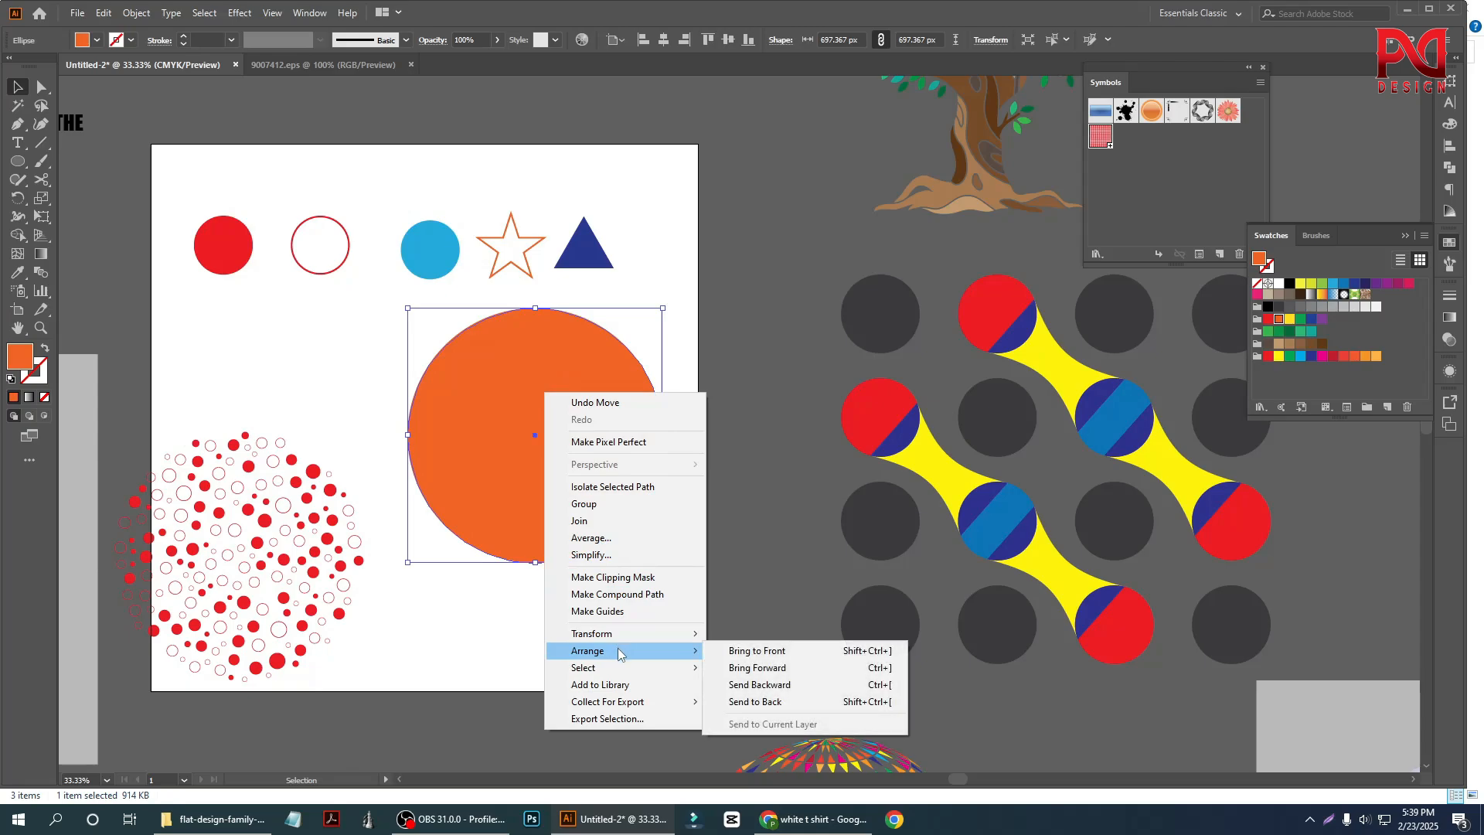
left_click(769, 651)
Fill the orange circle with the grouped circle, star and triangle using Fillinger, with sizes 6 to 2%, minimum distance 4, resize value 6 and random rotation.
left_click_drag(414, 209, 561, 388)
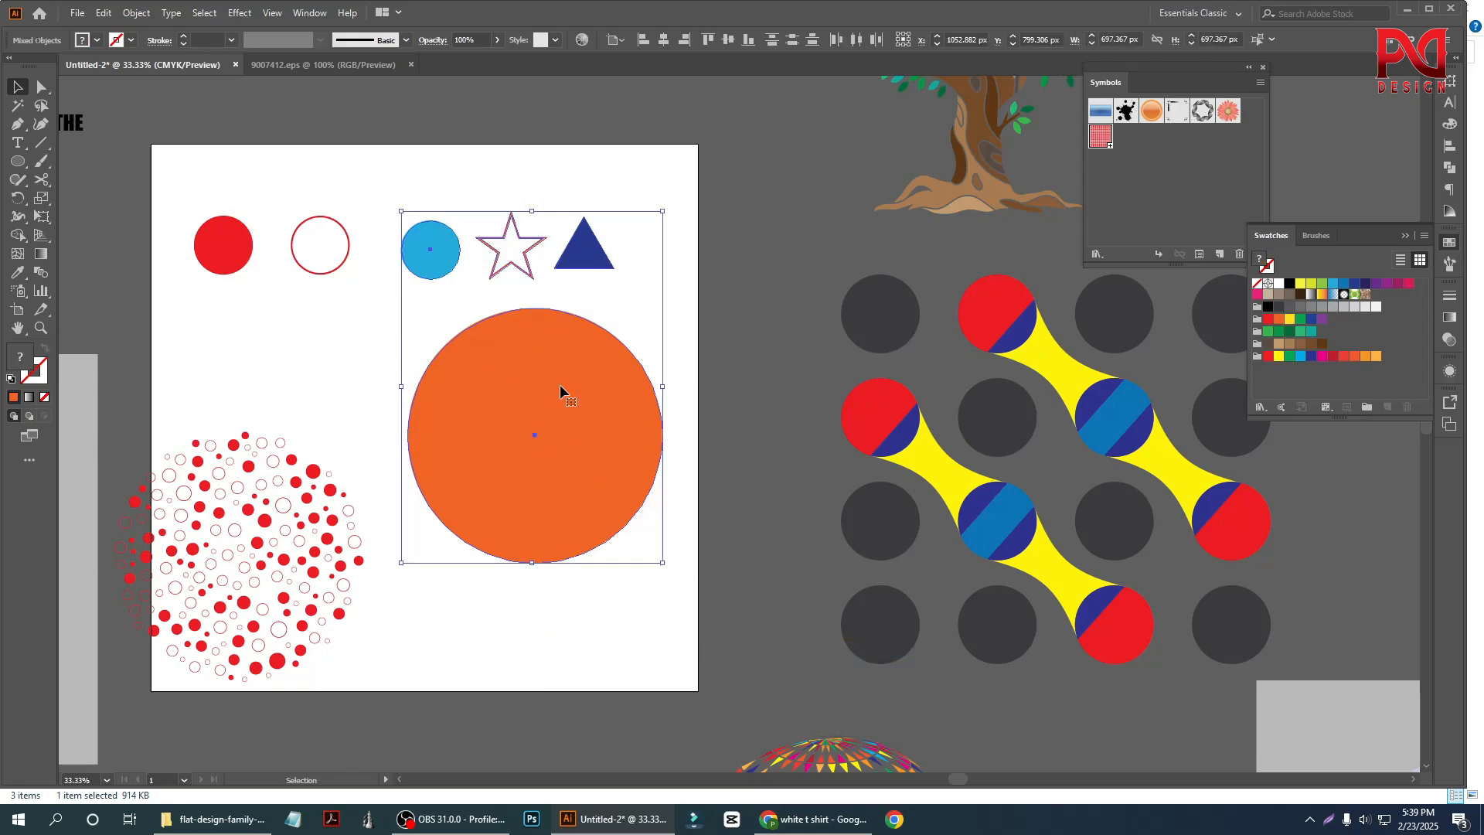
left_click(79, 14)
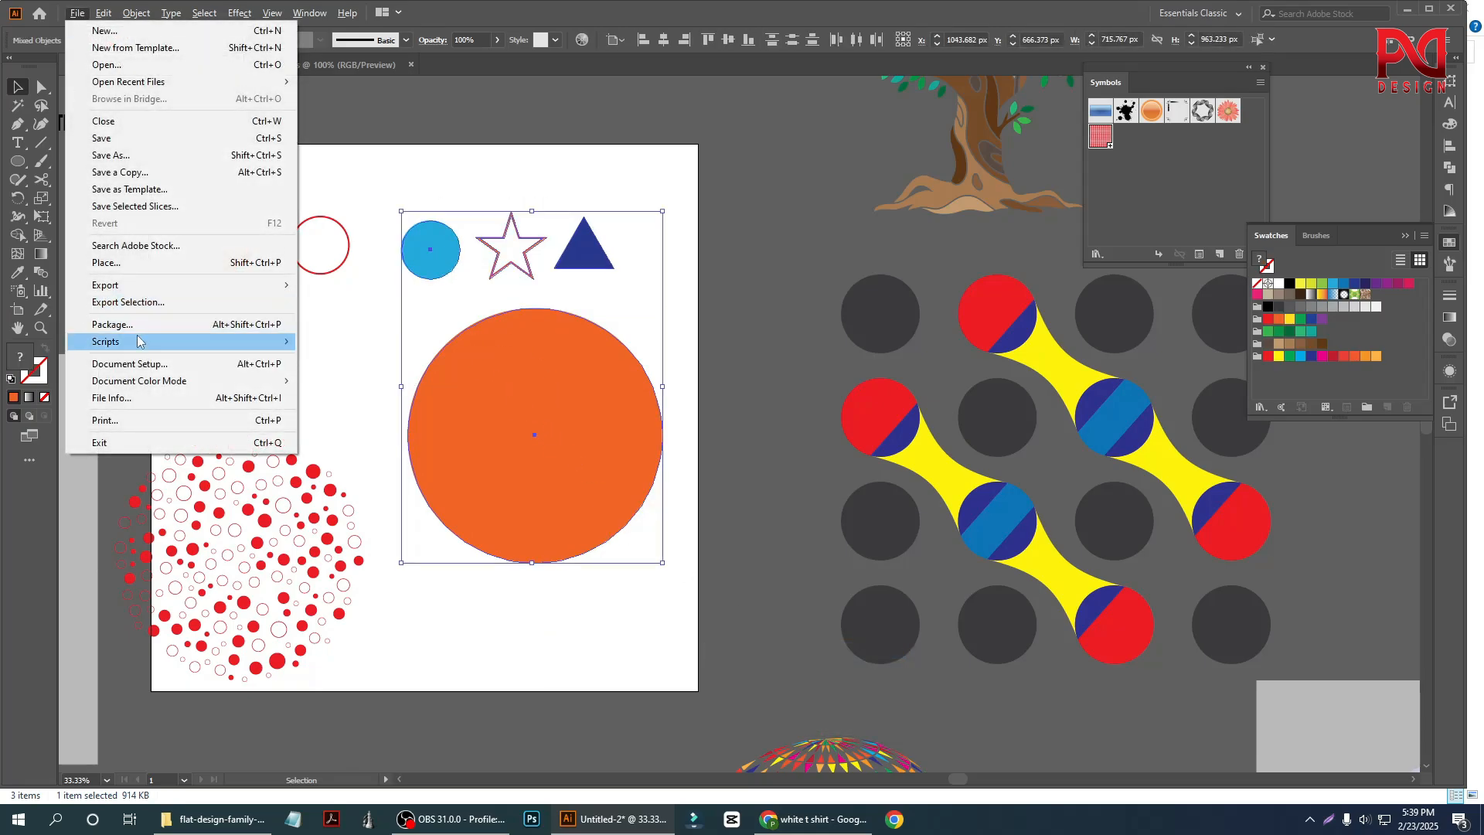
mouse_move(140, 341)
left_click(379, 446)
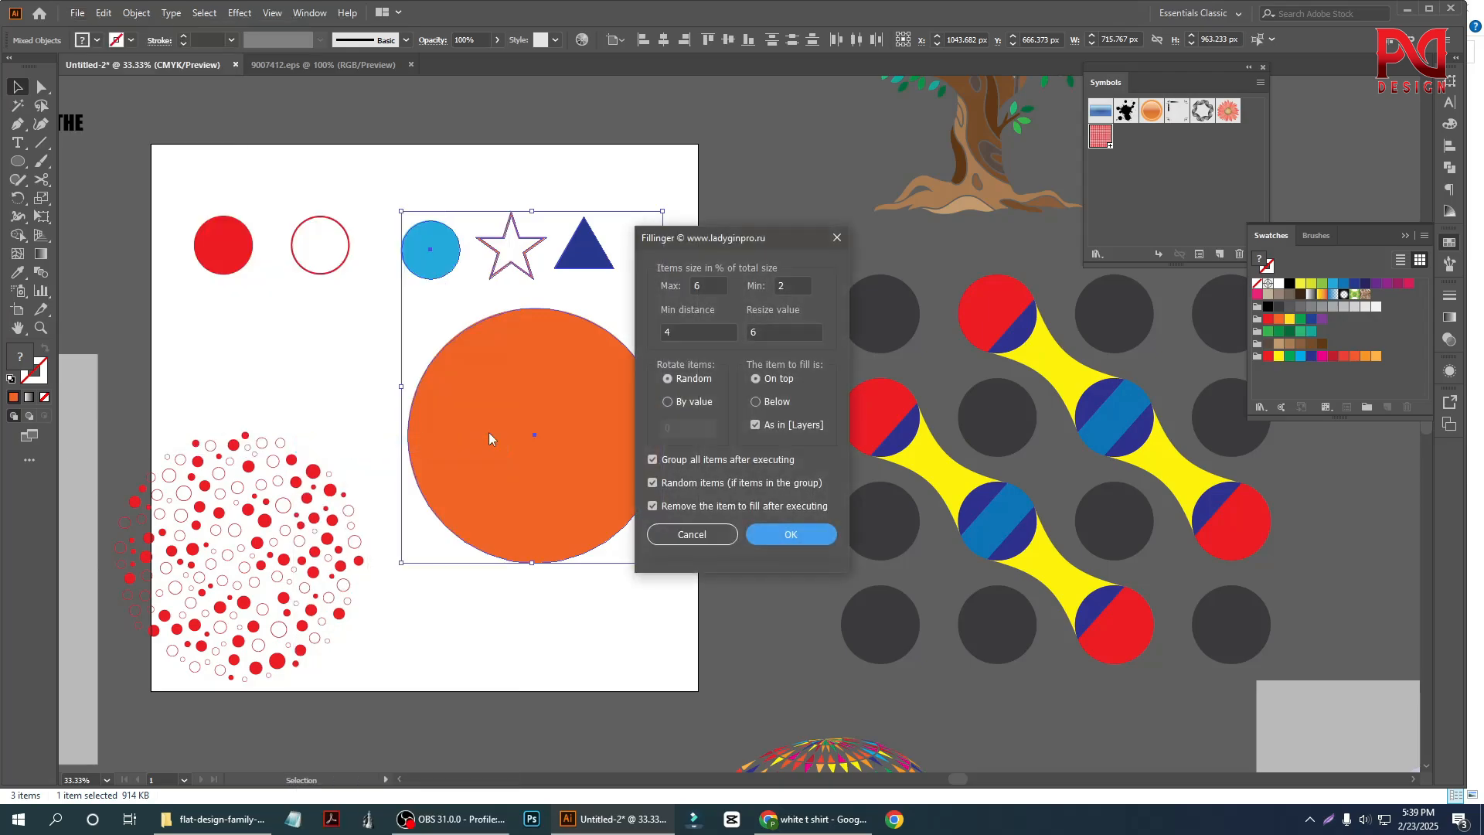
left_click(784, 546)
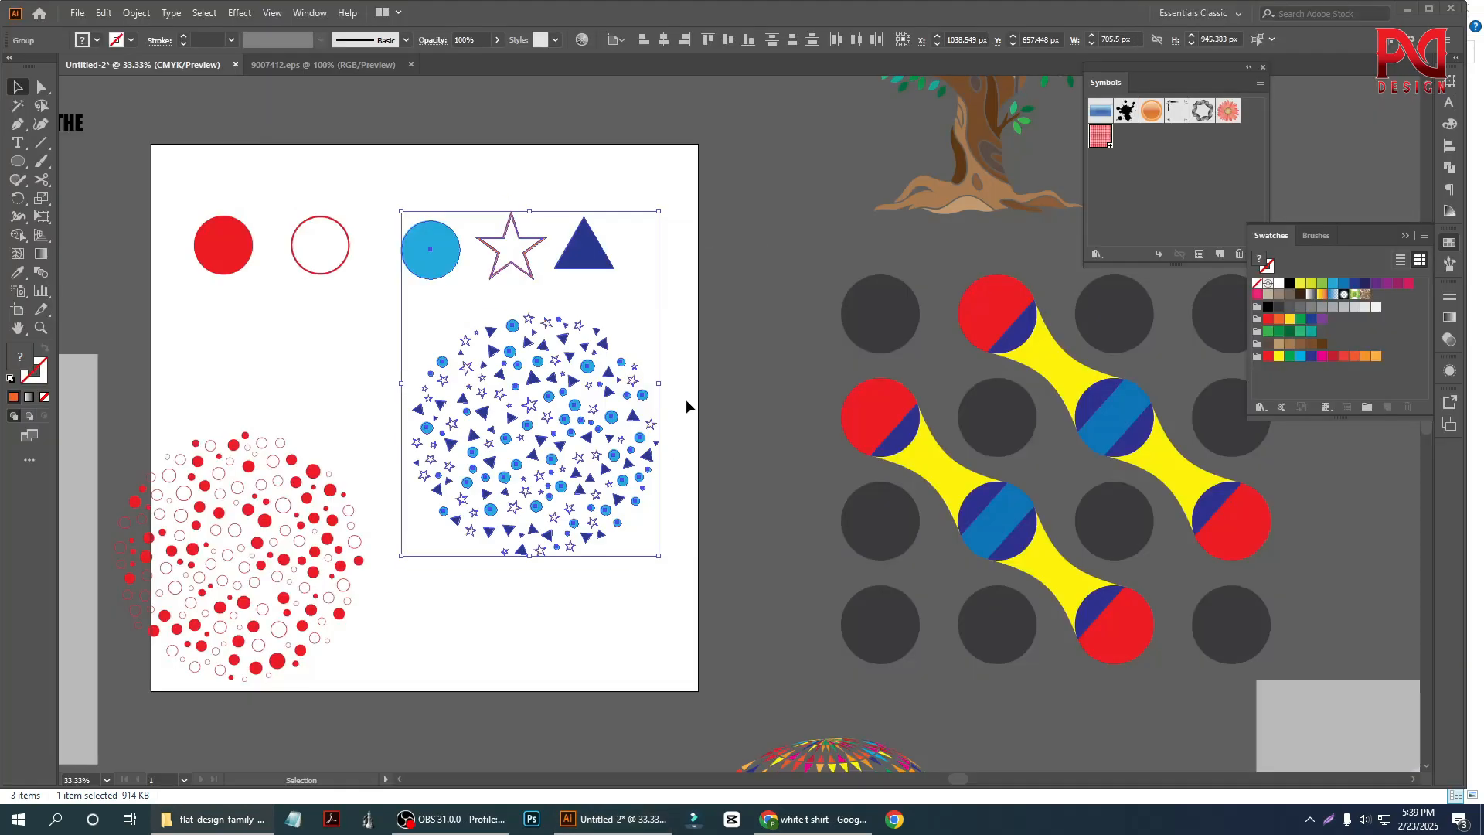
left_click(335, 336)
Examine the random circles, stars and triangles filling the large circular area.
scroll(486, 506, "down", 1)
scroll(498, 502, "up", 3)
scroll(635, 479, "down", 2)
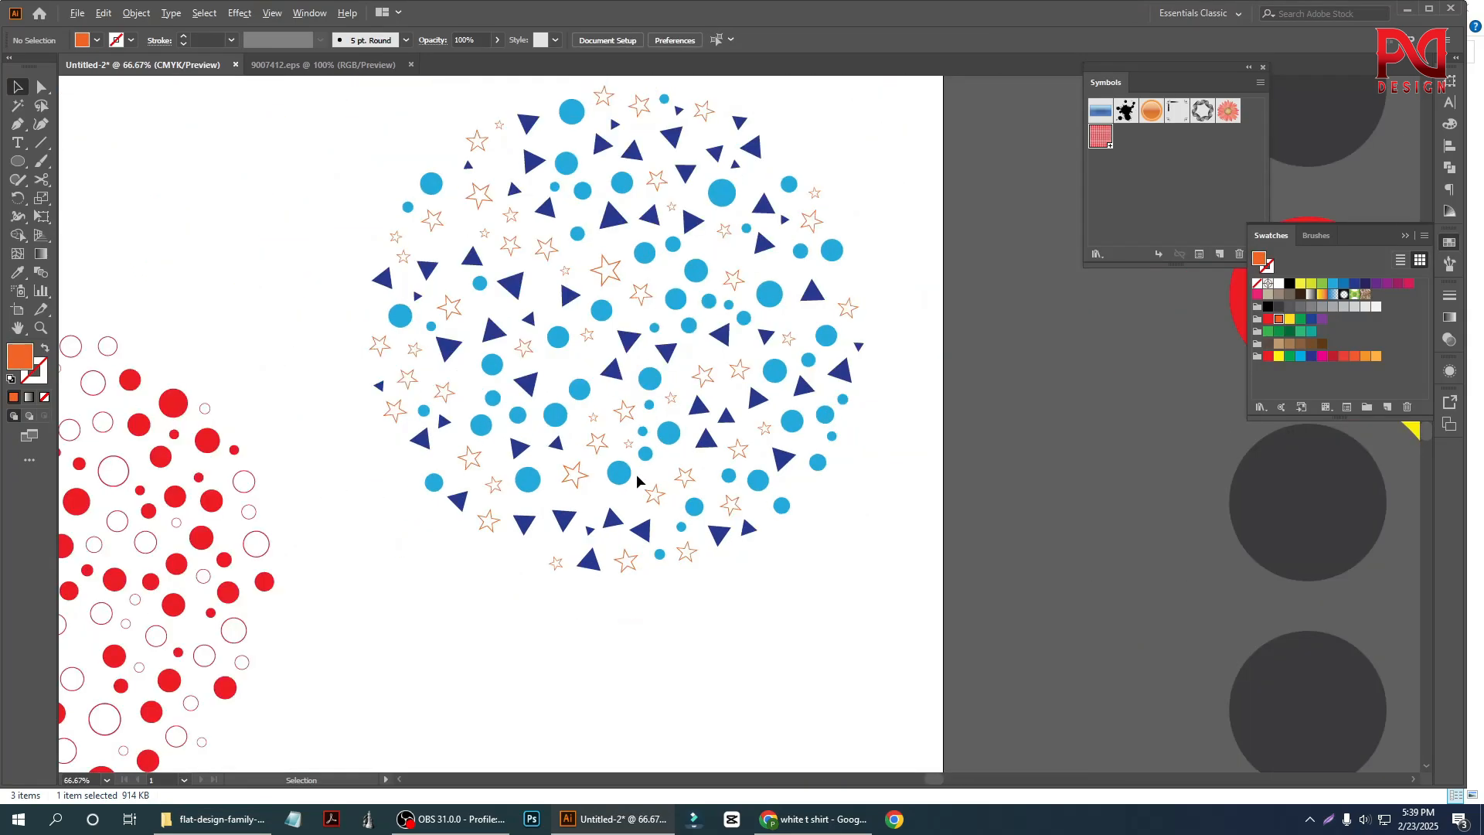
scroll(636, 352, "up", 1)
scroll(636, 350, "up", 2)
scroll(636, 354, "down", 2)
scroll(649, 399, "up", 1)
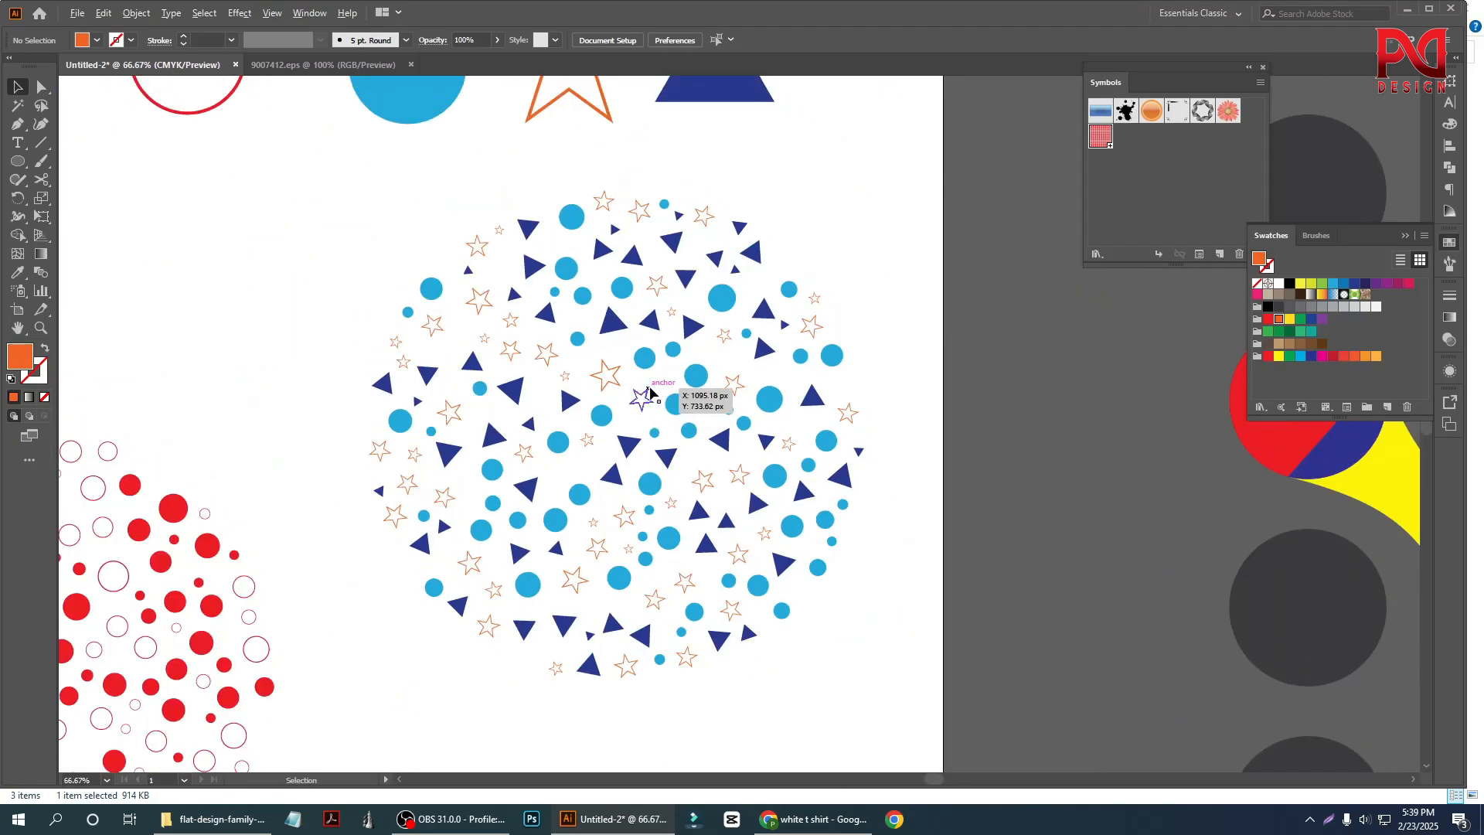
scroll(680, 398, "up", 1)
scroll(685, 391, "down", 1)
scroll(685, 390, "up", 2)
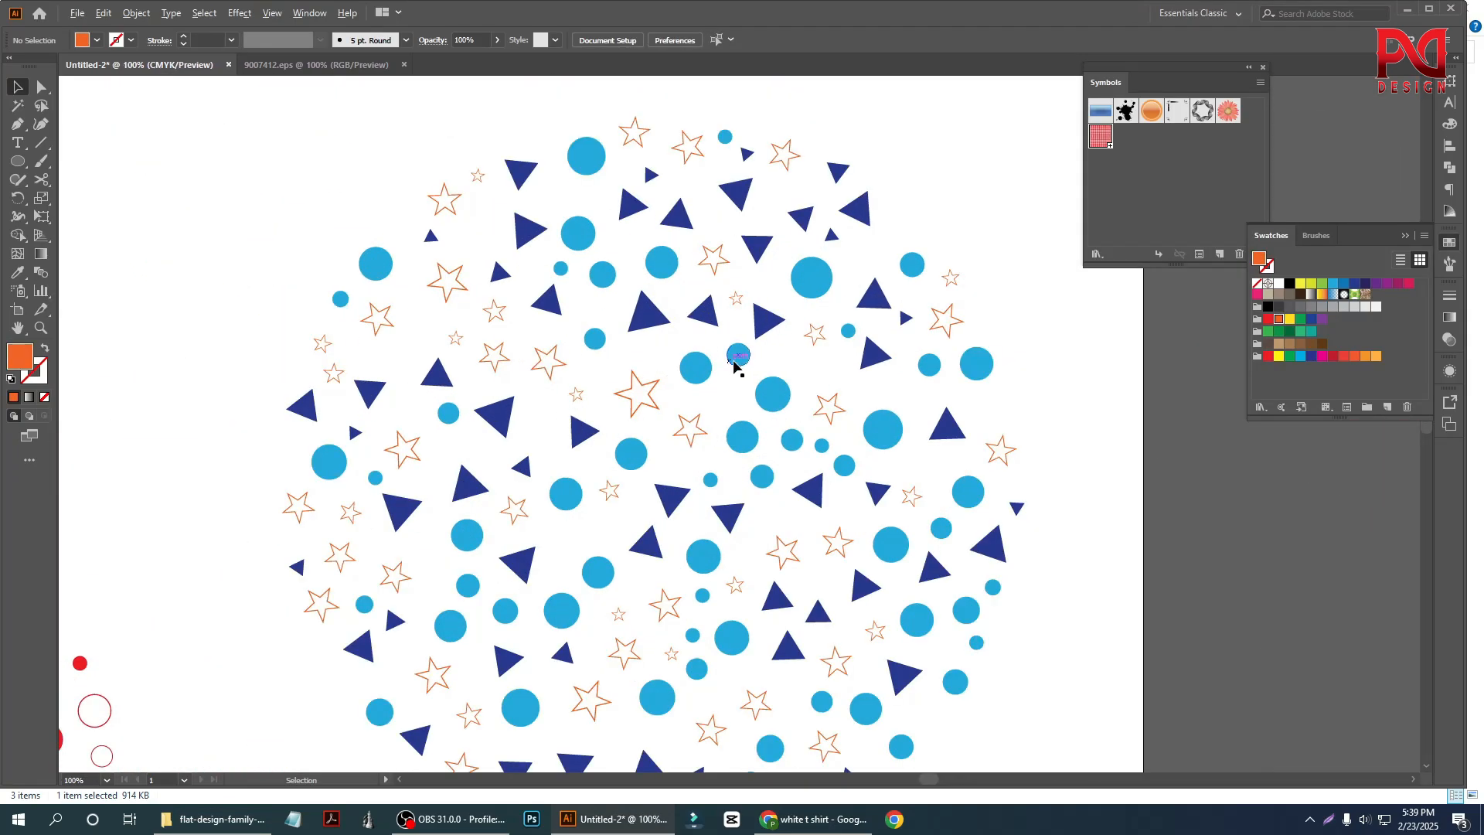
scroll(727, 360, "down", 3)
scroll(726, 357, "up", 1)
scroll(723, 363, "down", 2)
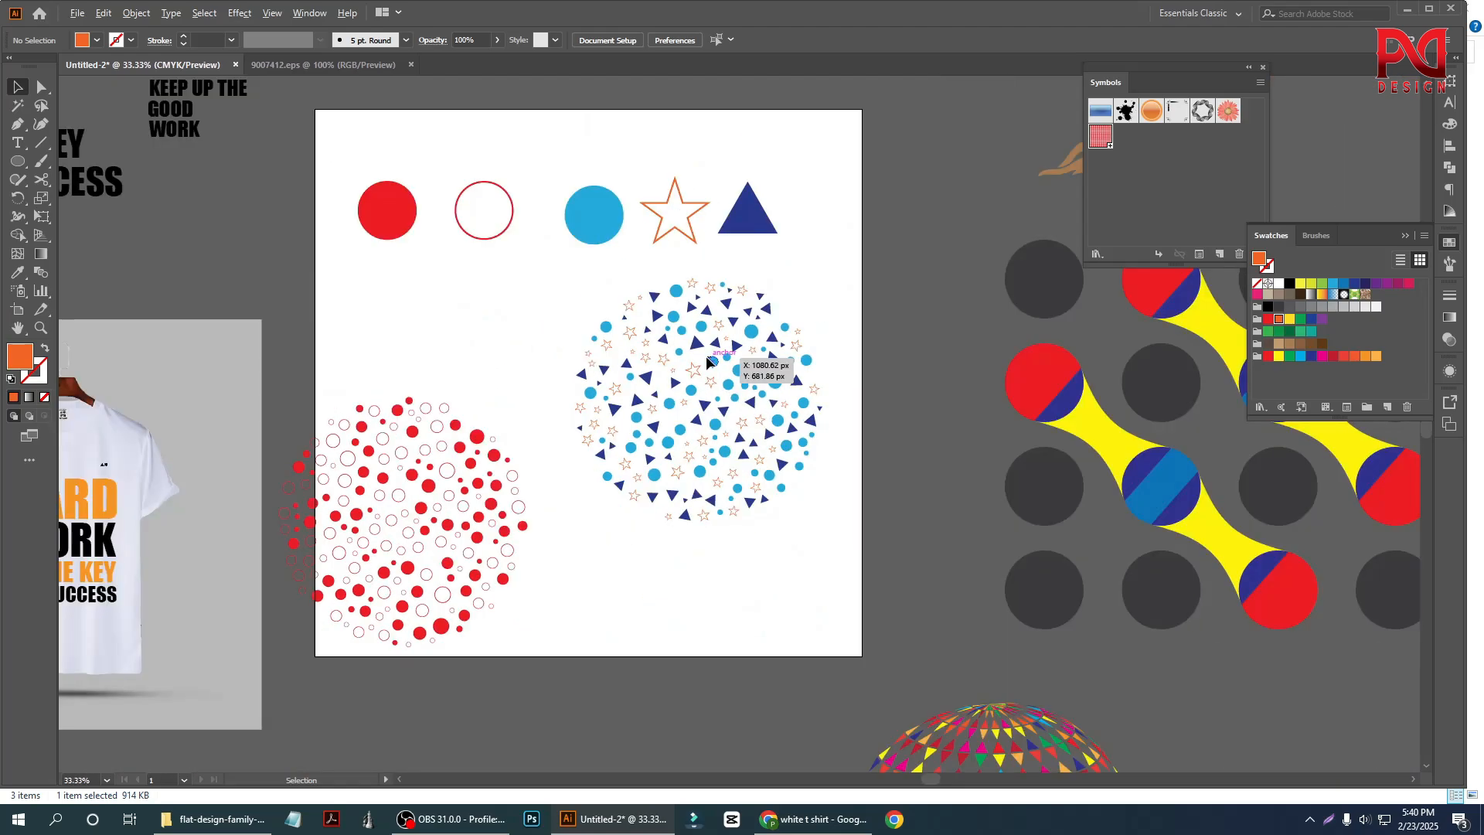
scroll(711, 391, "up", 2)
scroll(710, 397, "down", 2)
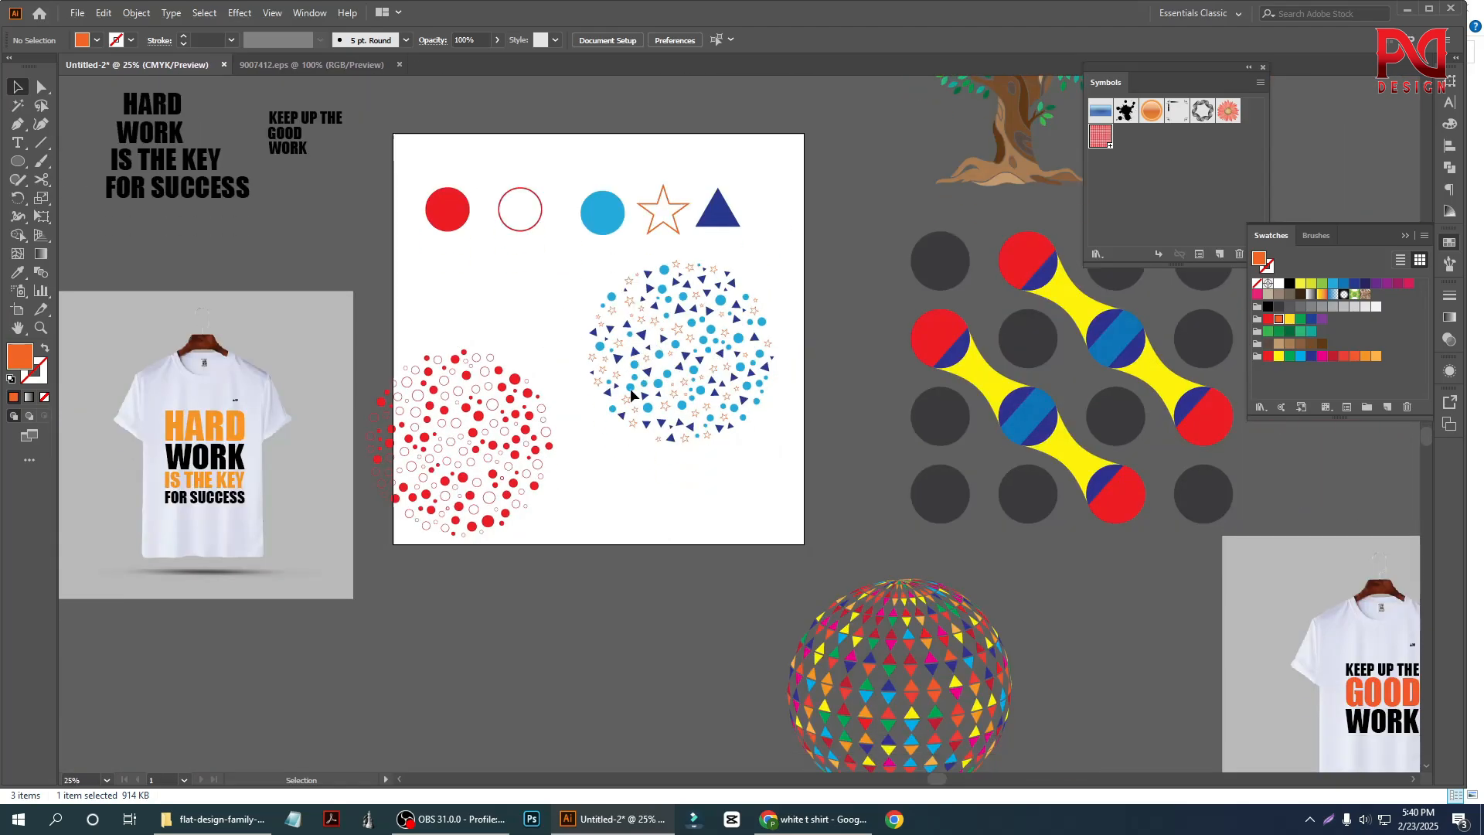
Move both shape-filled circles down past the artboard's lower edge to free up space.
left_click(616, 395)
left_click_drag(616, 395, 595, 654)
left_click(573, 298)
Draw an orange hexagon about 587 px wide and 508 px high on the artboard.
scroll(576, 333, "up", 2)
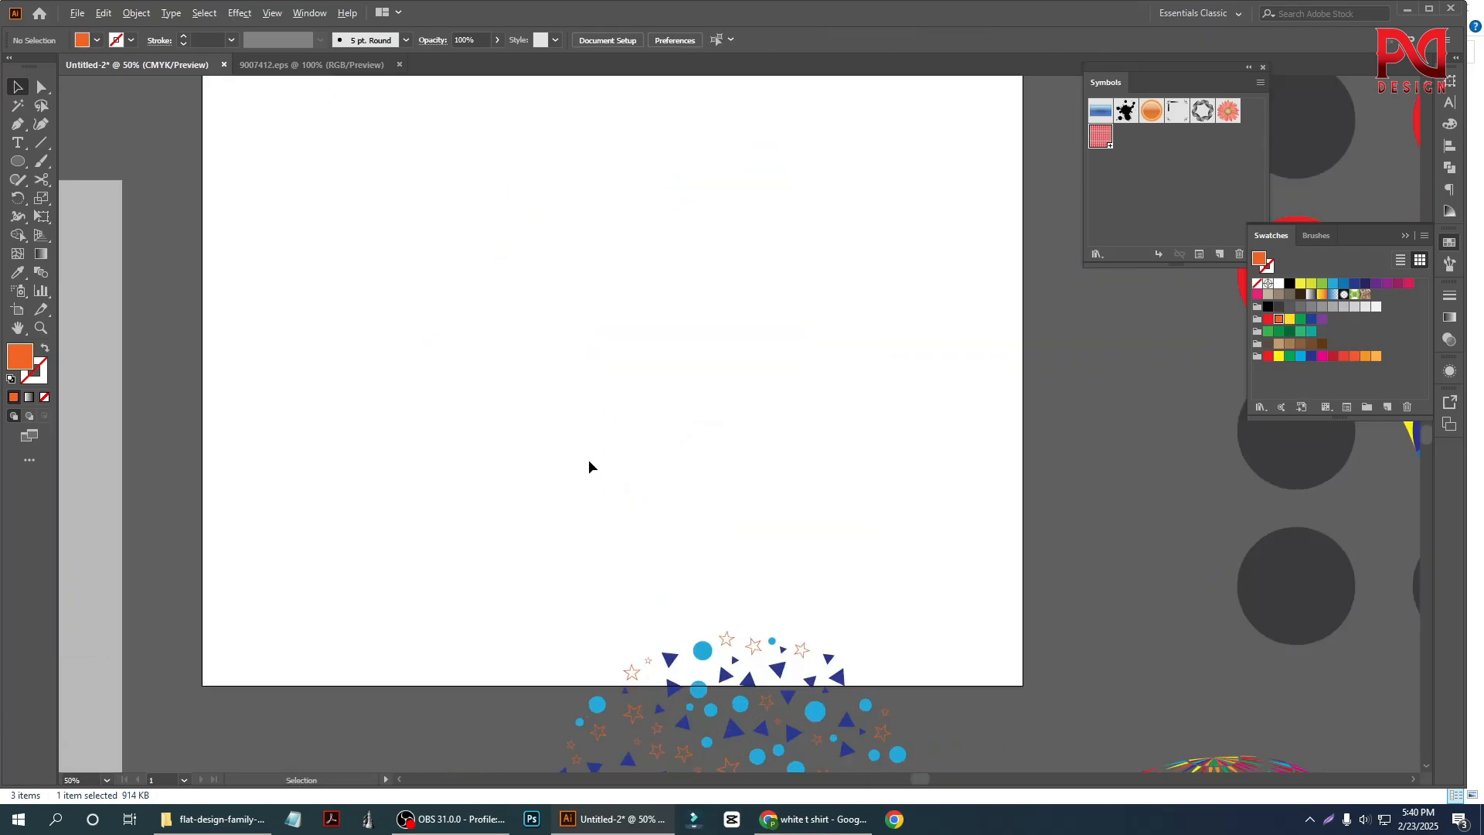
left_click(17, 160)
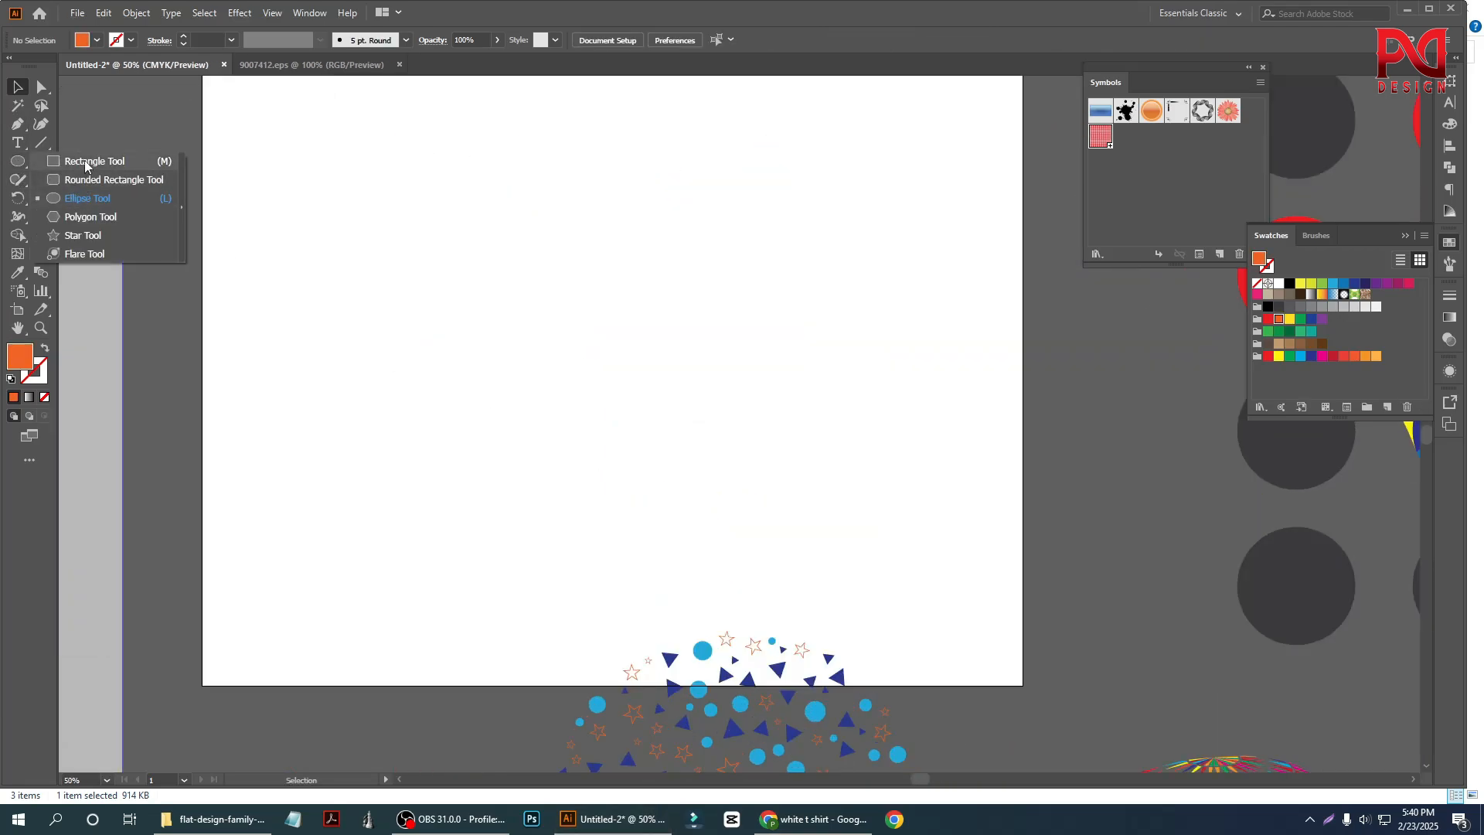
left_click(82, 218)
left_click_drag(540, 359, 625, 501)
key("Up")
key("Up")
key("Up")
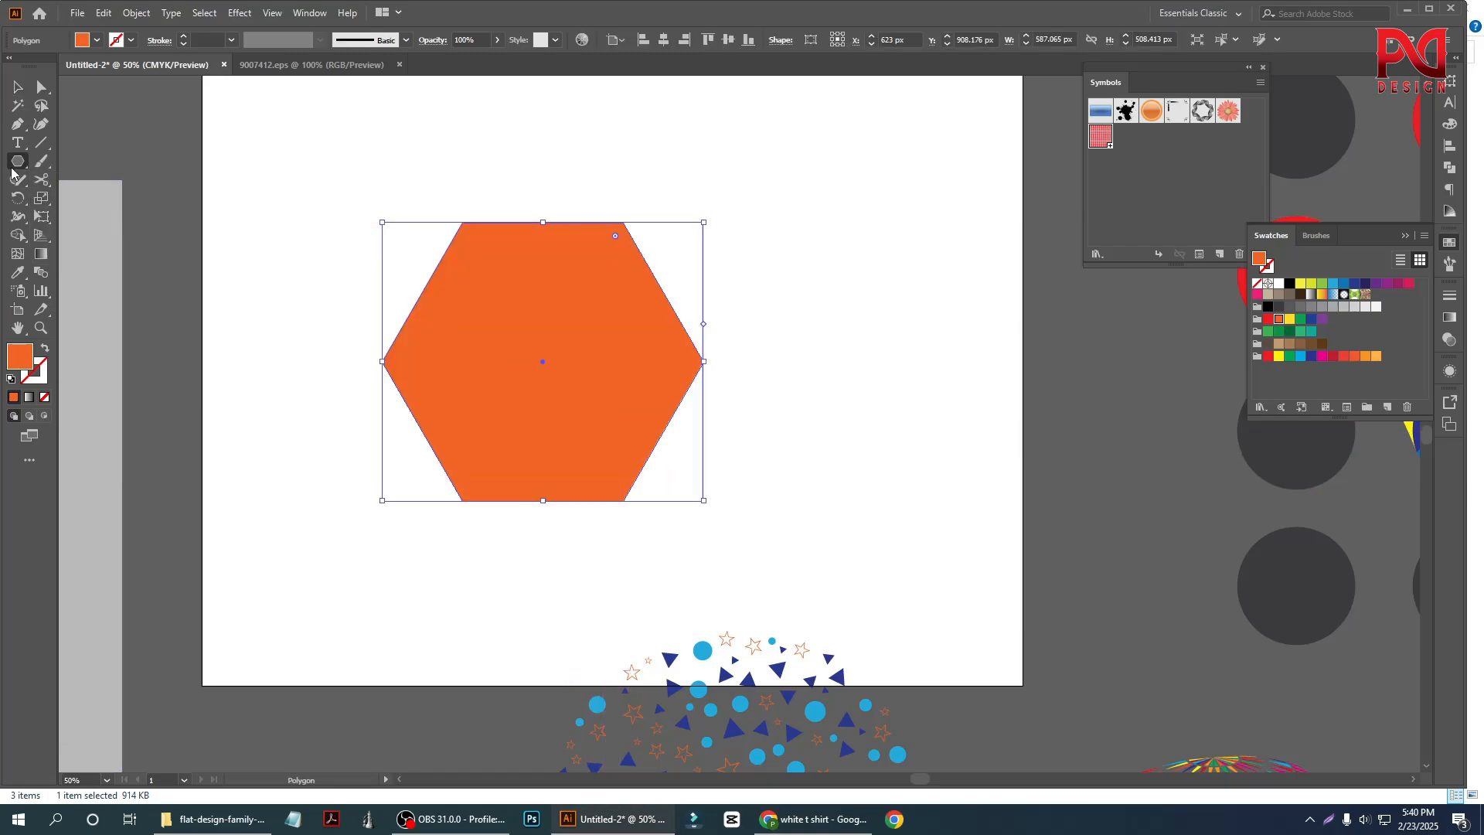
Move the orange hexagon toward the artboard's lower-left corner.
left_click(17, 88)
scroll(402, 477, "down", 3)
scroll(457, 484, "up", 4)
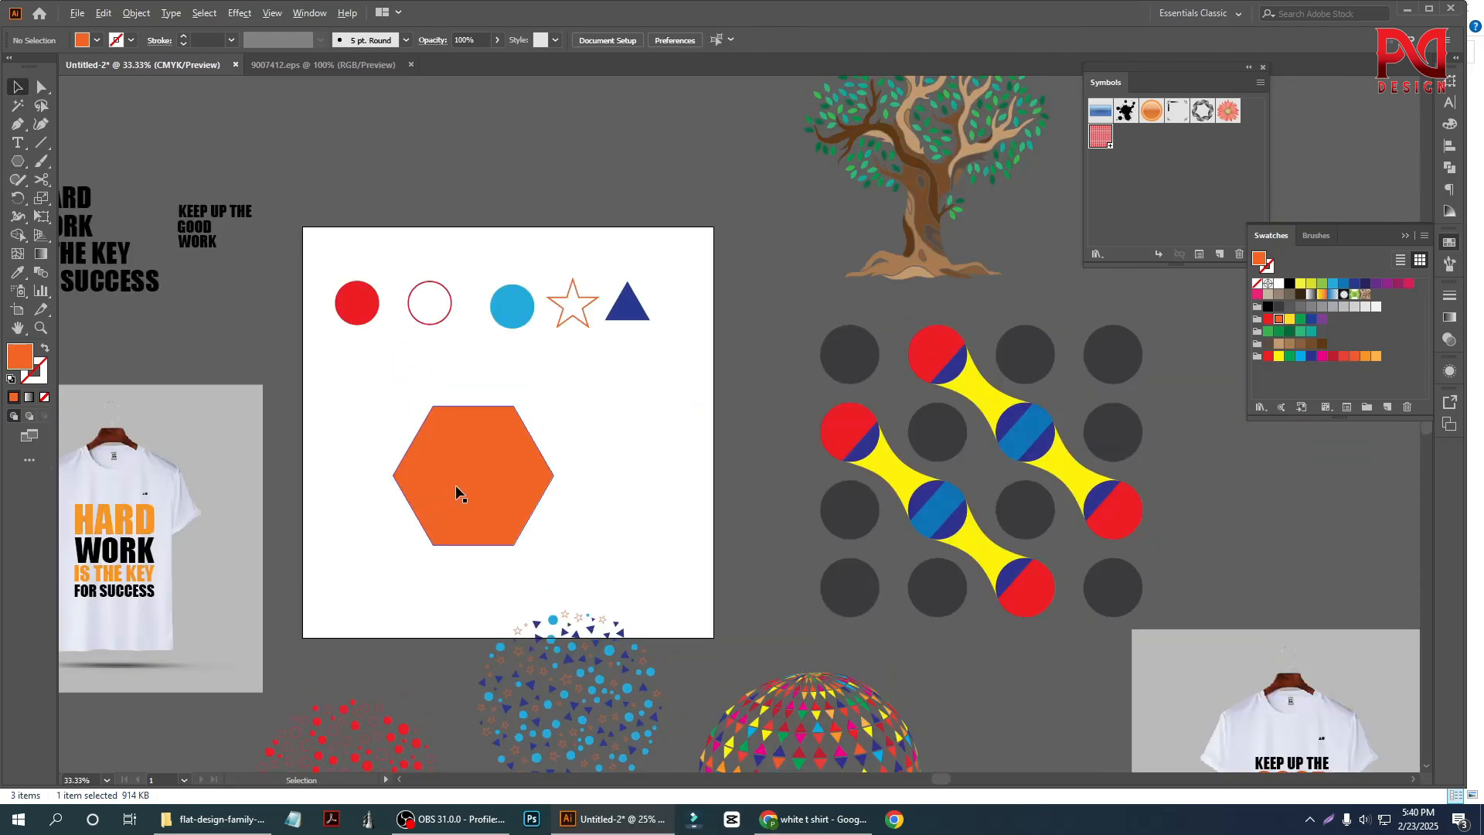
left_click_drag(436, 476, 341, 560)
left_click(408, 302)
Place a line of placeholder text above the hexagon and enlarge it to about 38 pt.
left_click(18, 143)
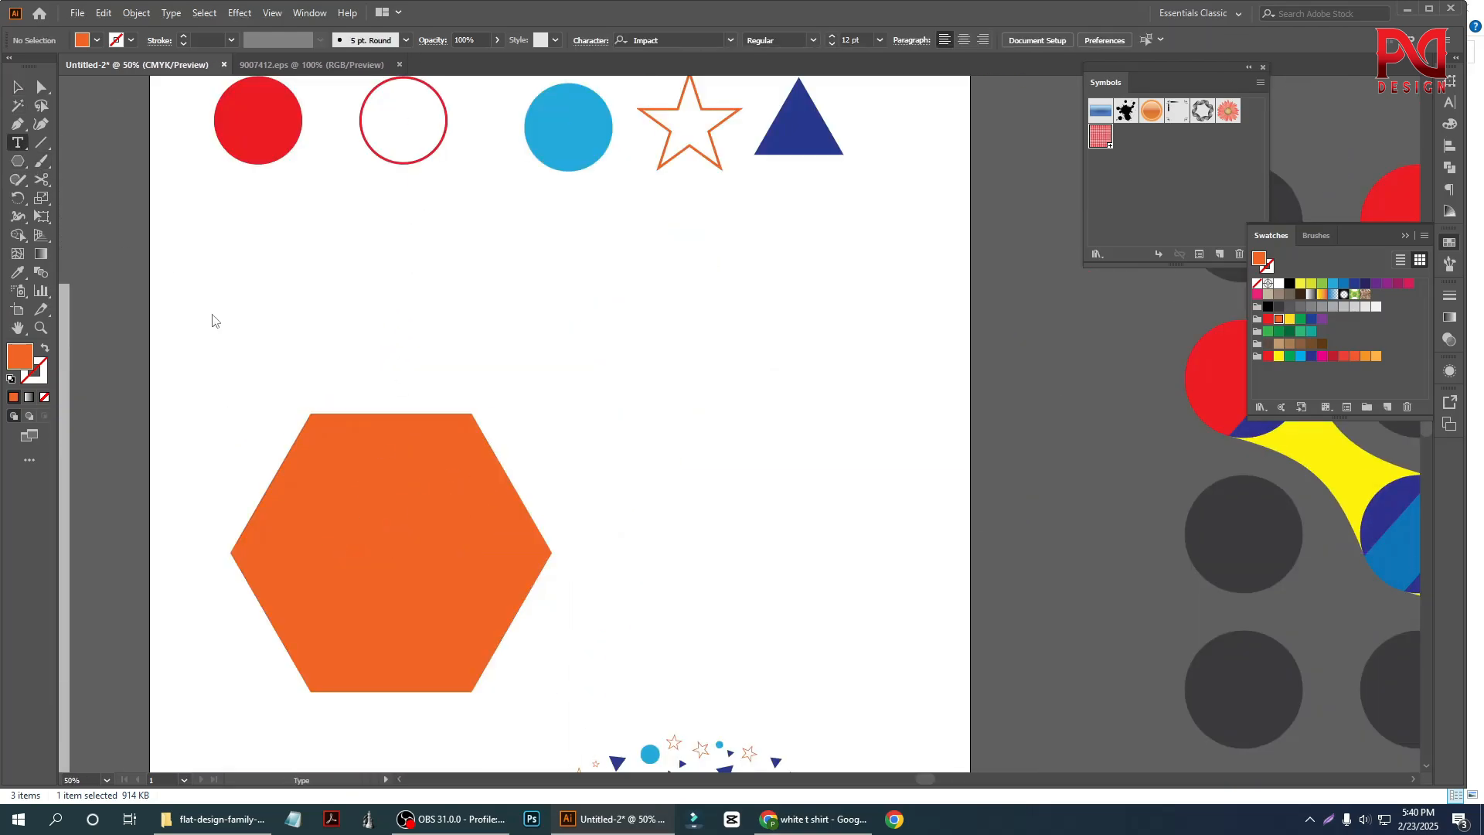
left_click(246, 311)
left_click(17, 87)
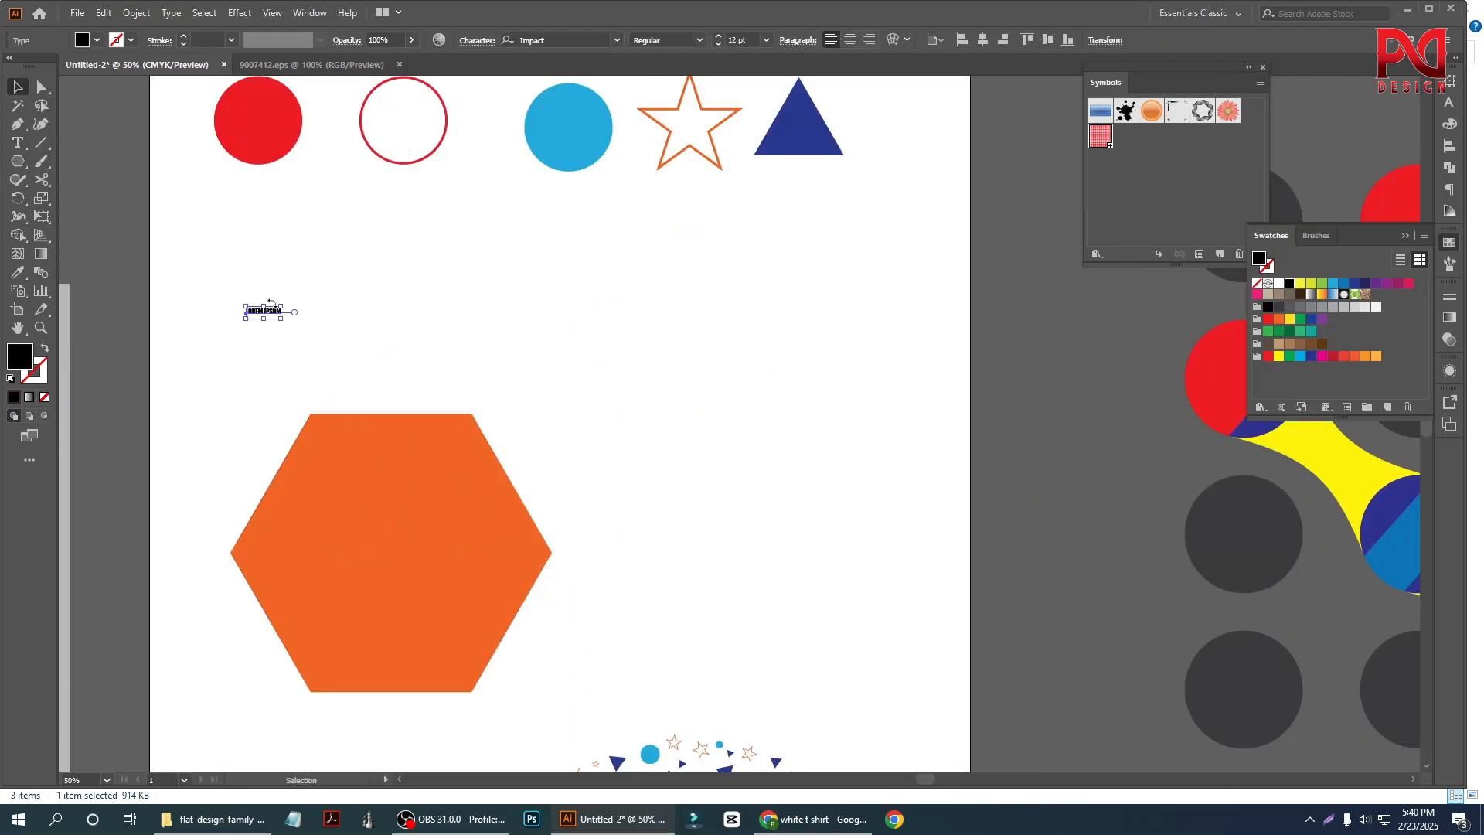
left_click_drag(281, 318, 320, 352)
left_click(229, 330)
Replace the placeholder text above the hexagon with 10.
scroll(226, 327, "up", 2)
triple_click(262, 295)
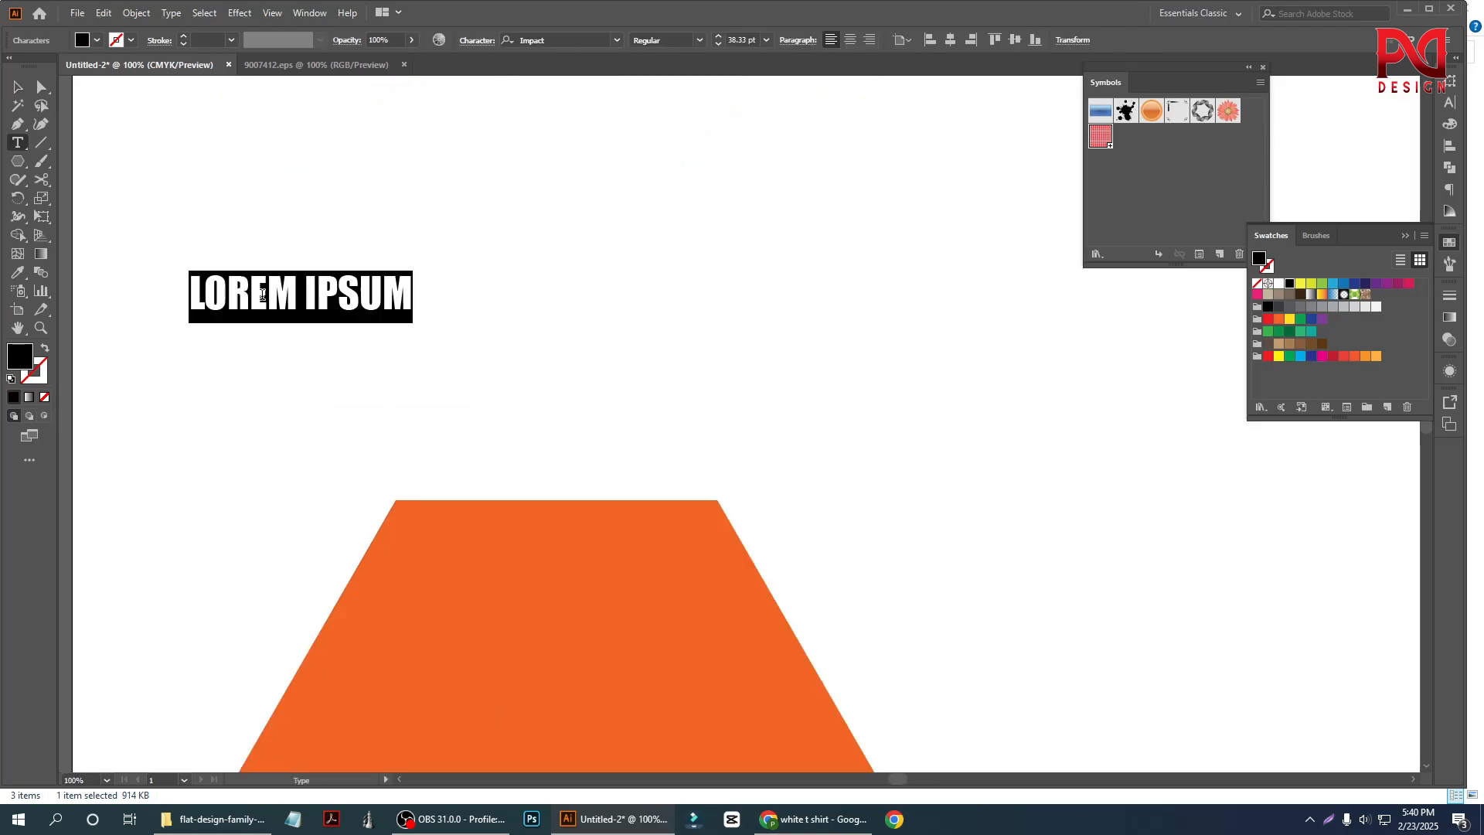
type("10")
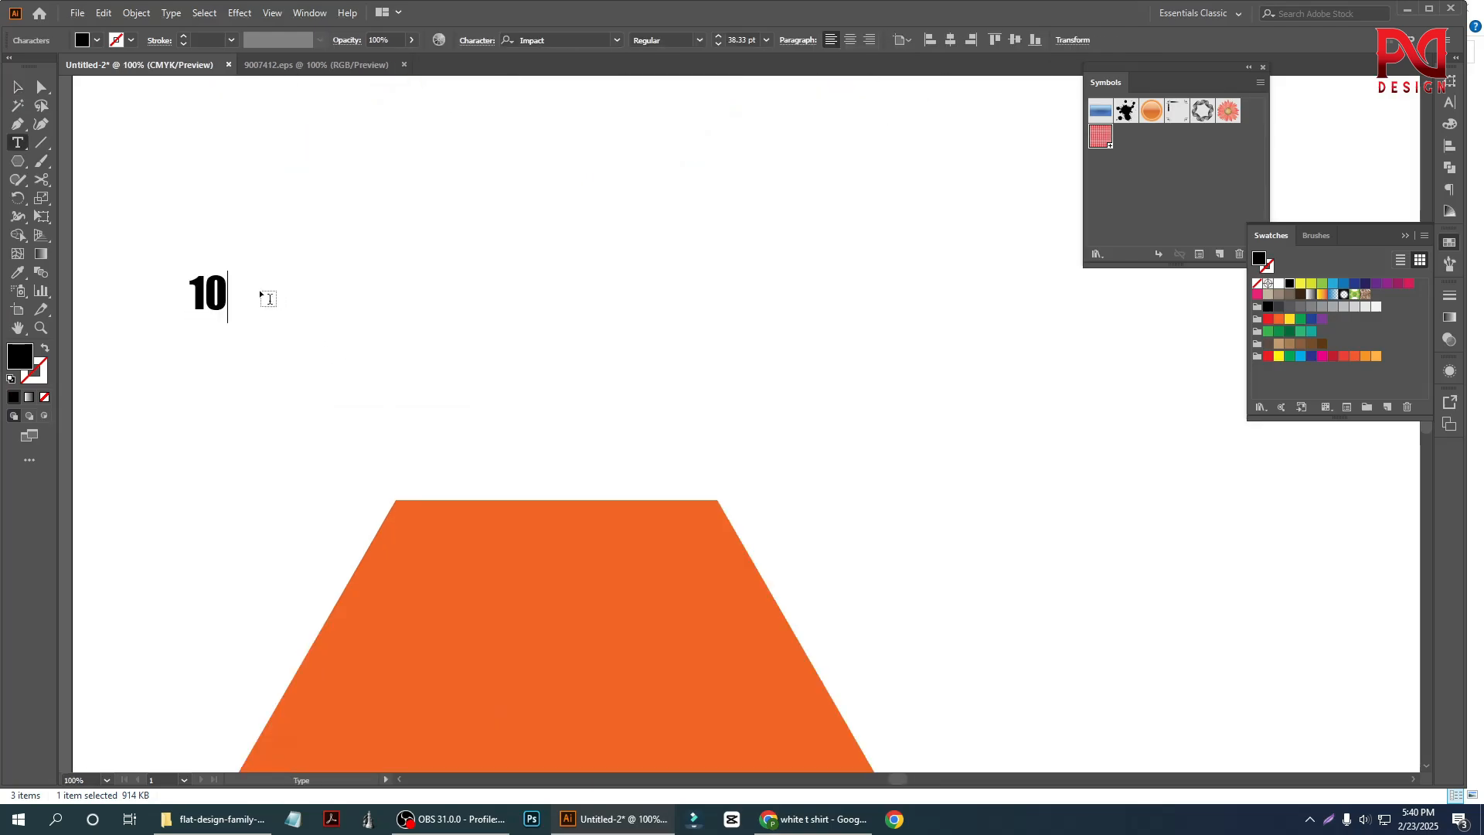
Enlarge the text 10 to about 117 pt and convert it to outlines.
left_click(17, 88)
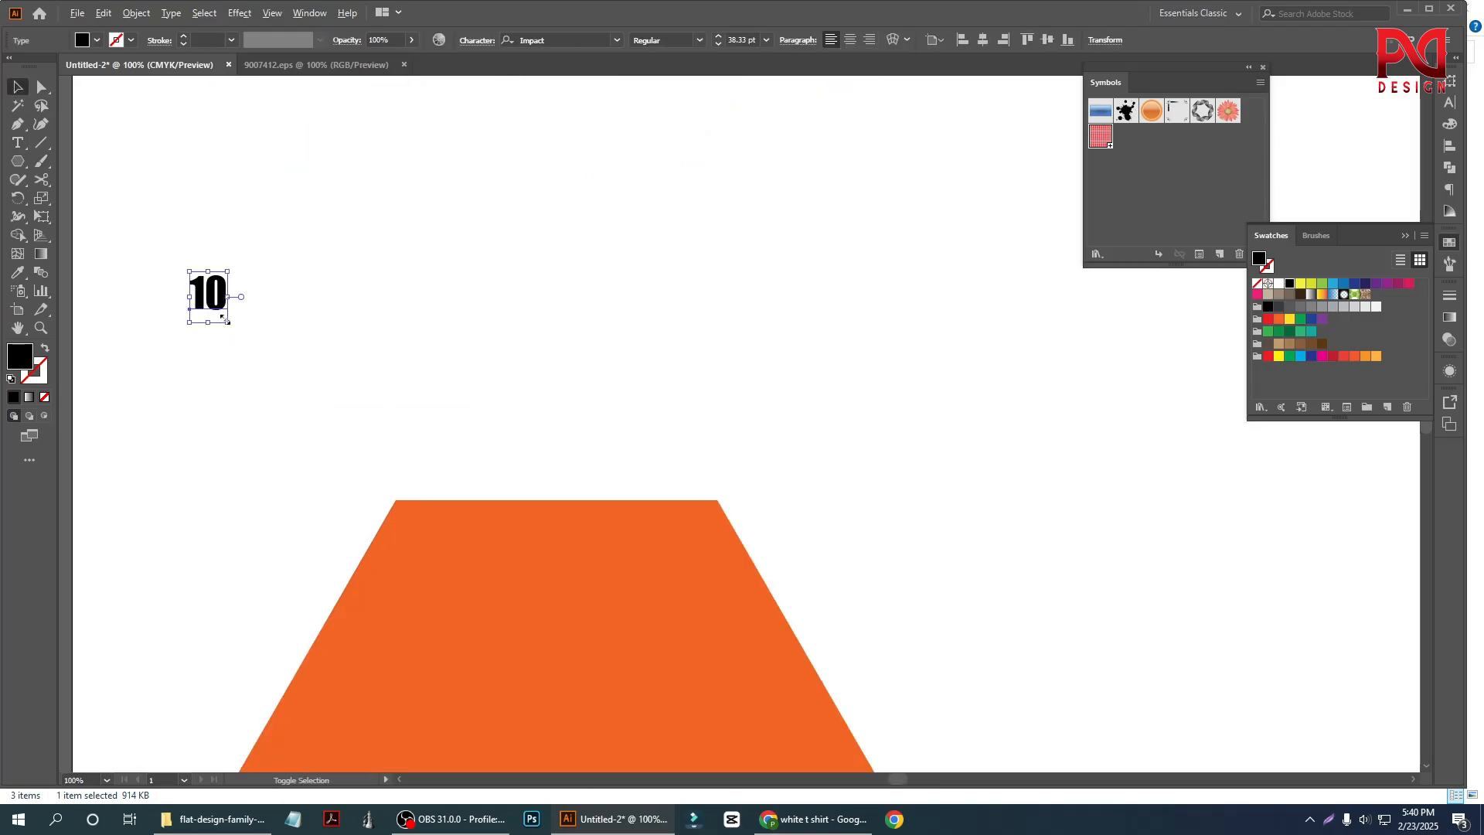
left_click_drag(226, 319, 282, 378)
left_click_drag(231, 310, 297, 305)
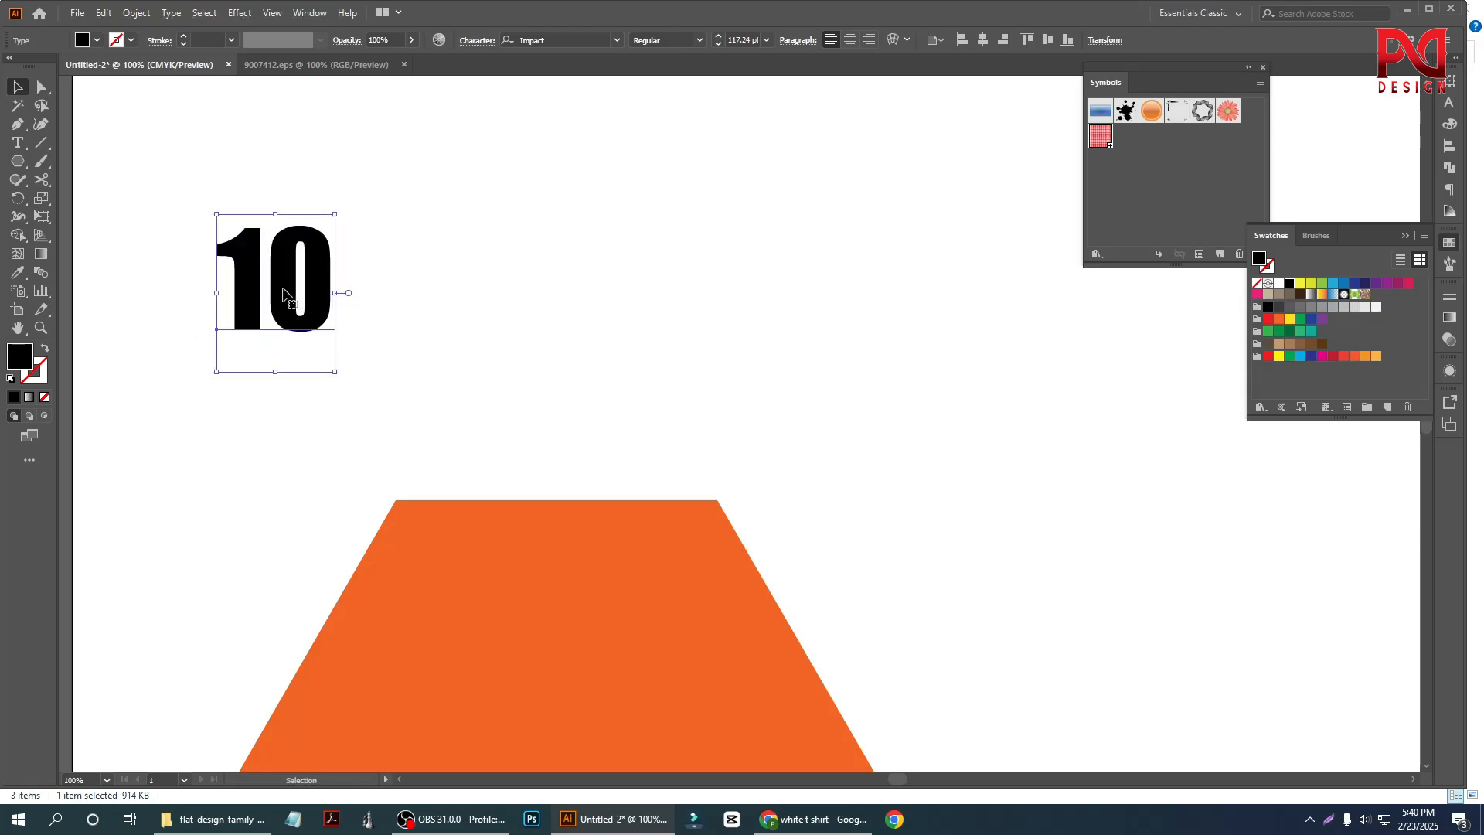
right_click(272, 274)
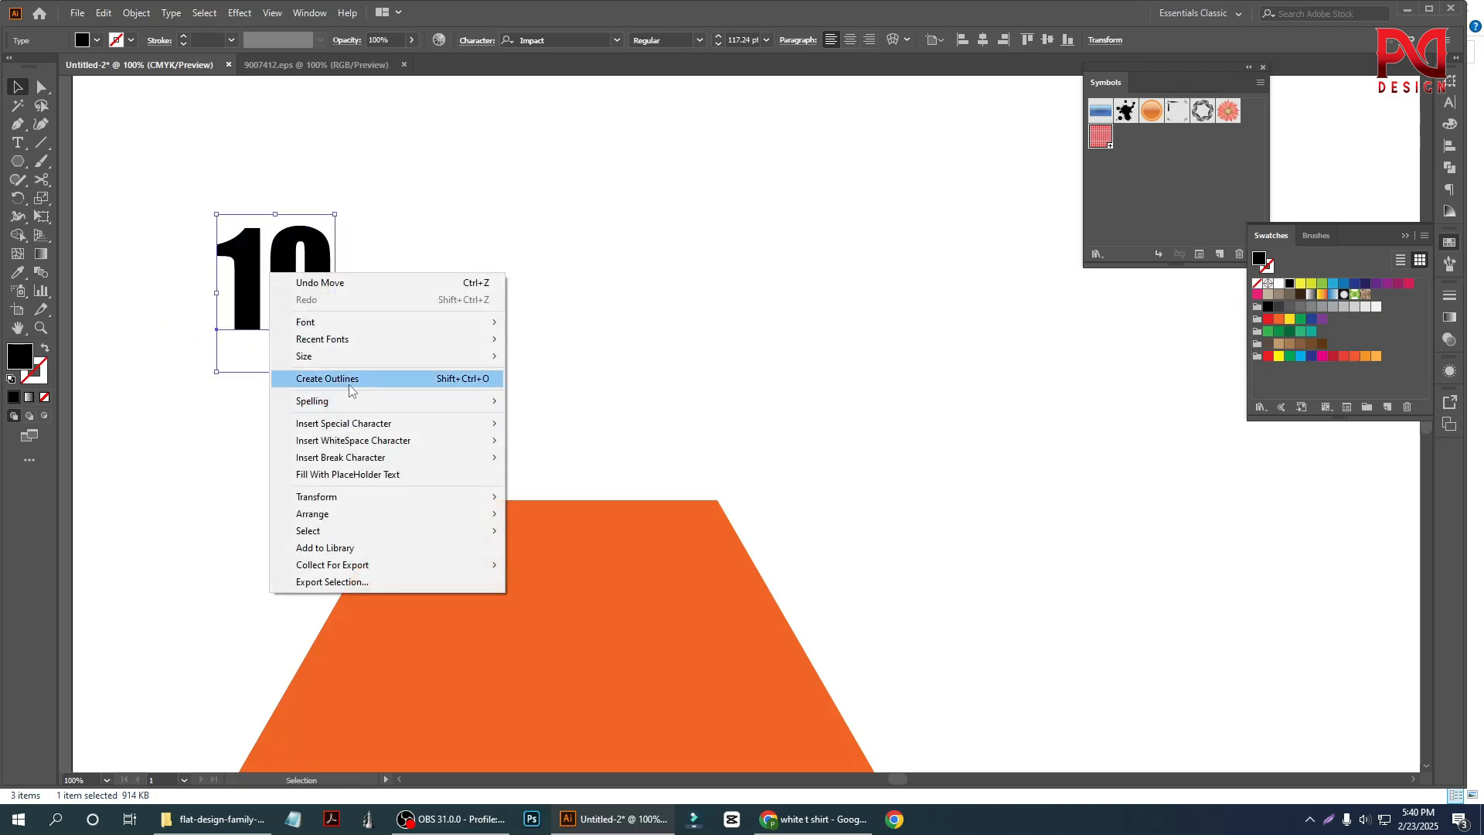
left_click(350, 383)
left_click(342, 323)
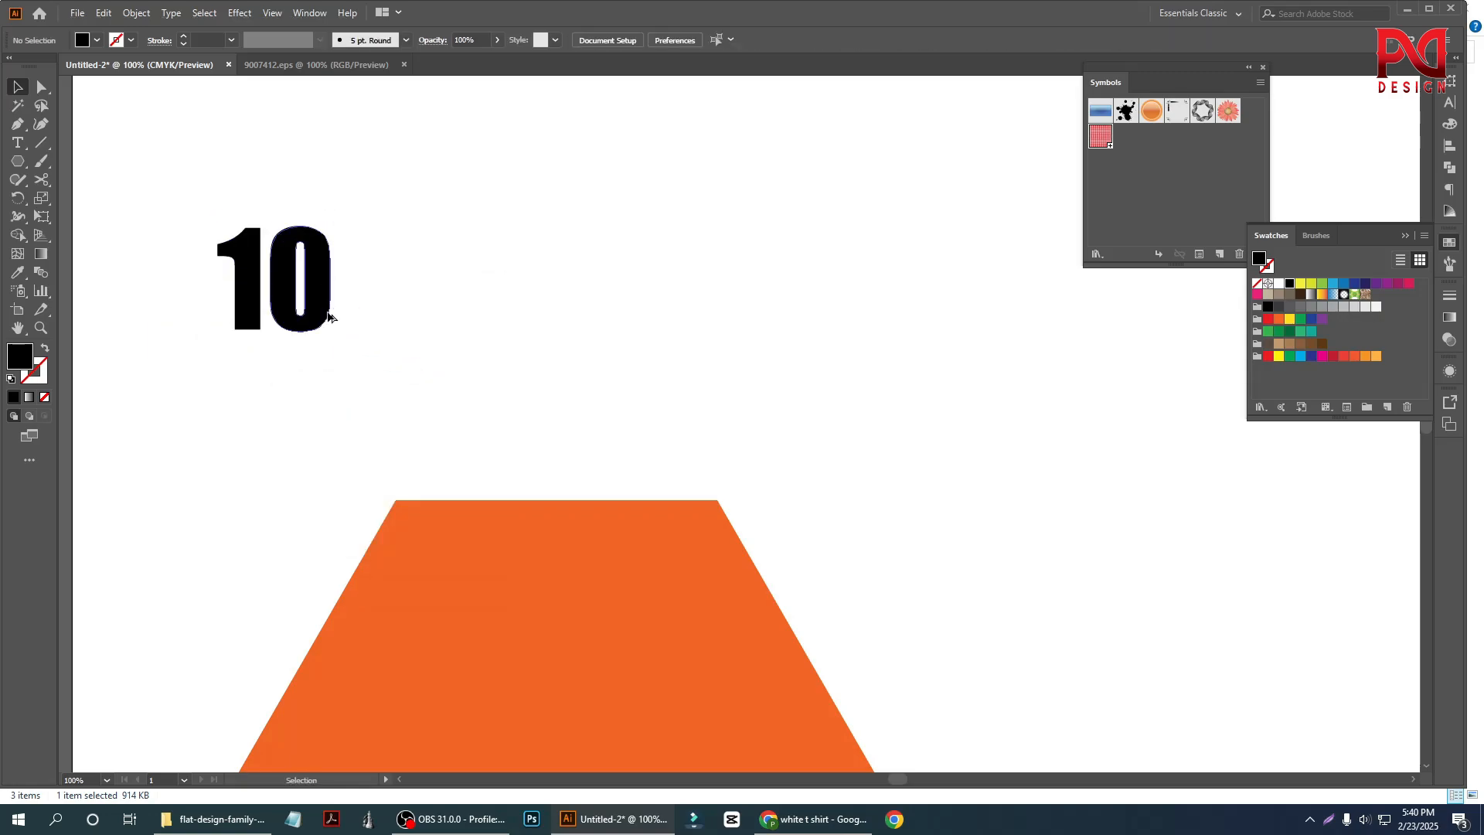
Duplicate the black 10 to its right and swap the copy's fill and stroke, leaving only a black outline.
left_click_drag(328, 317, 463, 325)
key("shift+x")
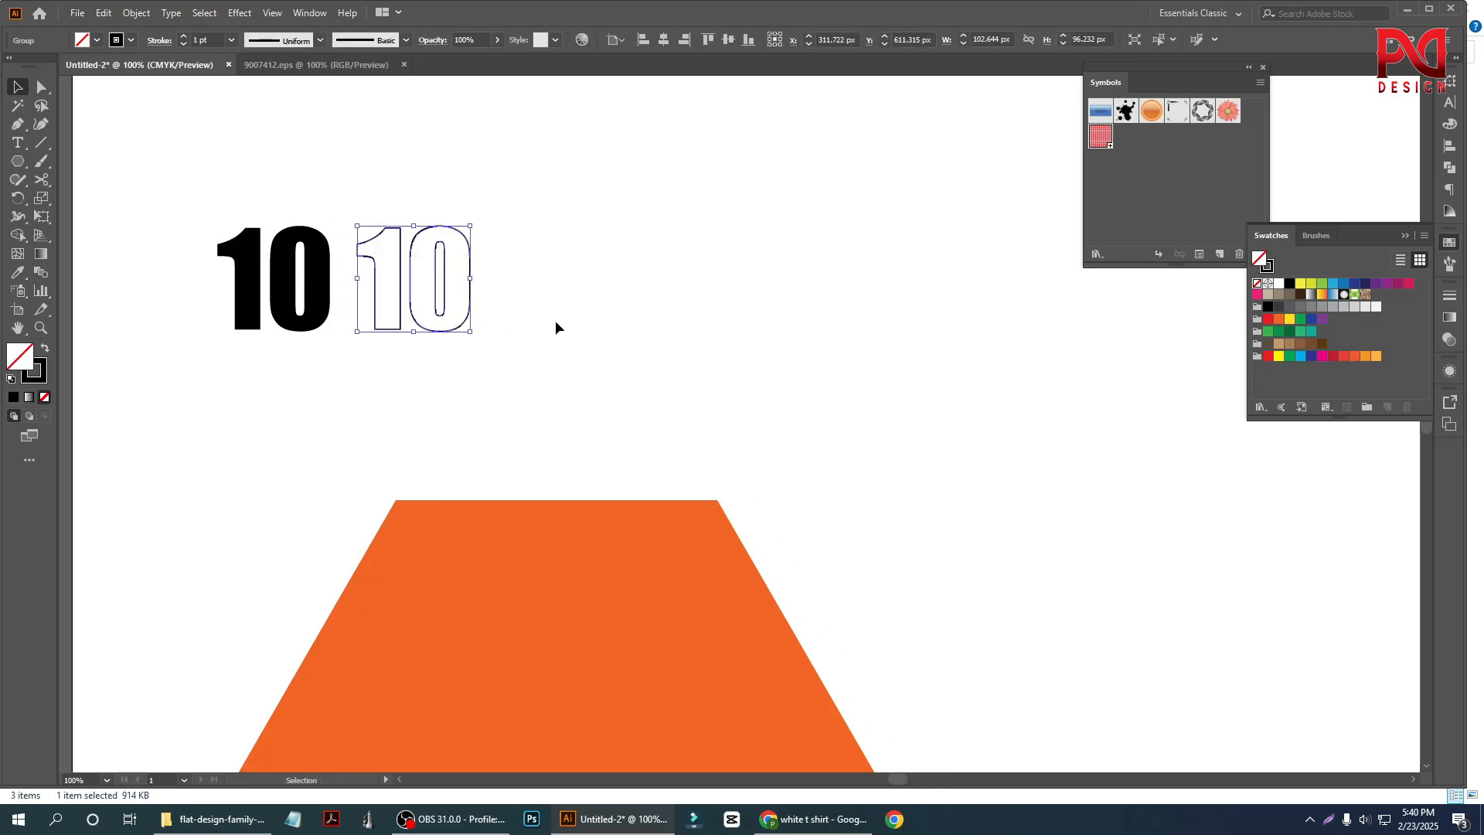
left_click(555, 320)
Set the outlined 10's stroke weight to 3 pt and shift it slightly right.
left_click_drag(374, 206, 461, 351)
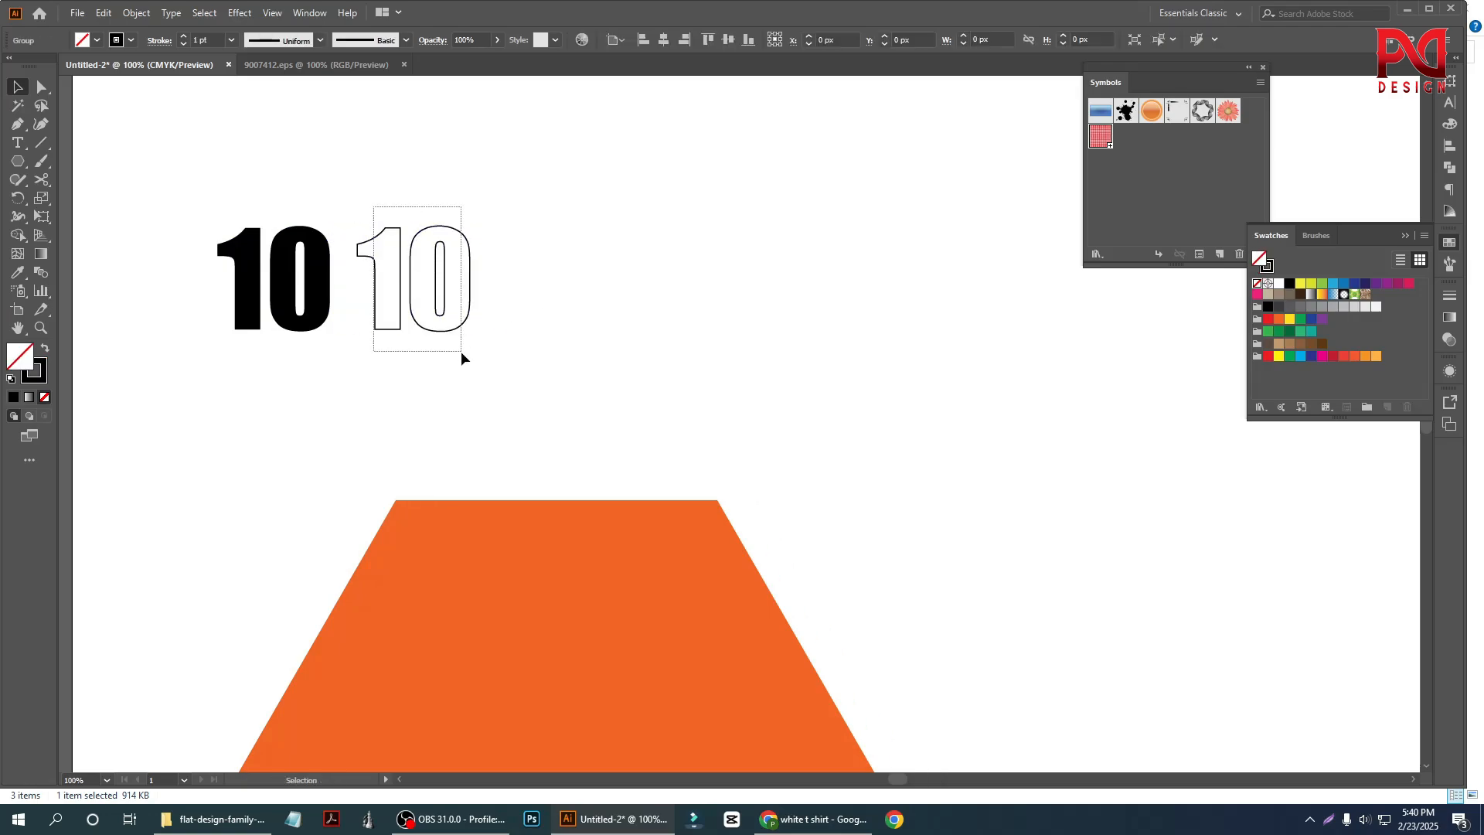
left_click(186, 36)
left_click(185, 37)
left_click(185, 36)
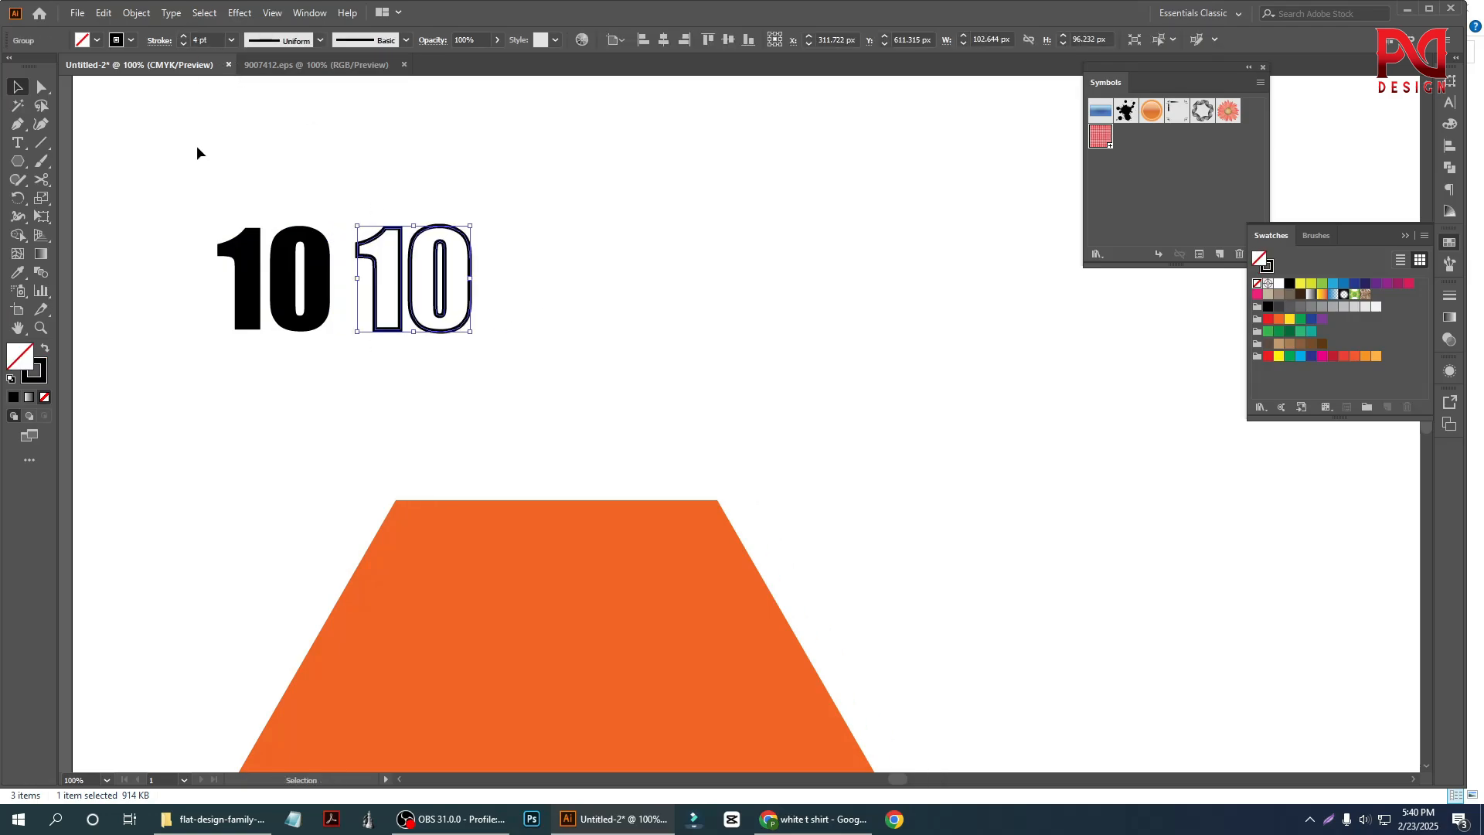
left_click(183, 45)
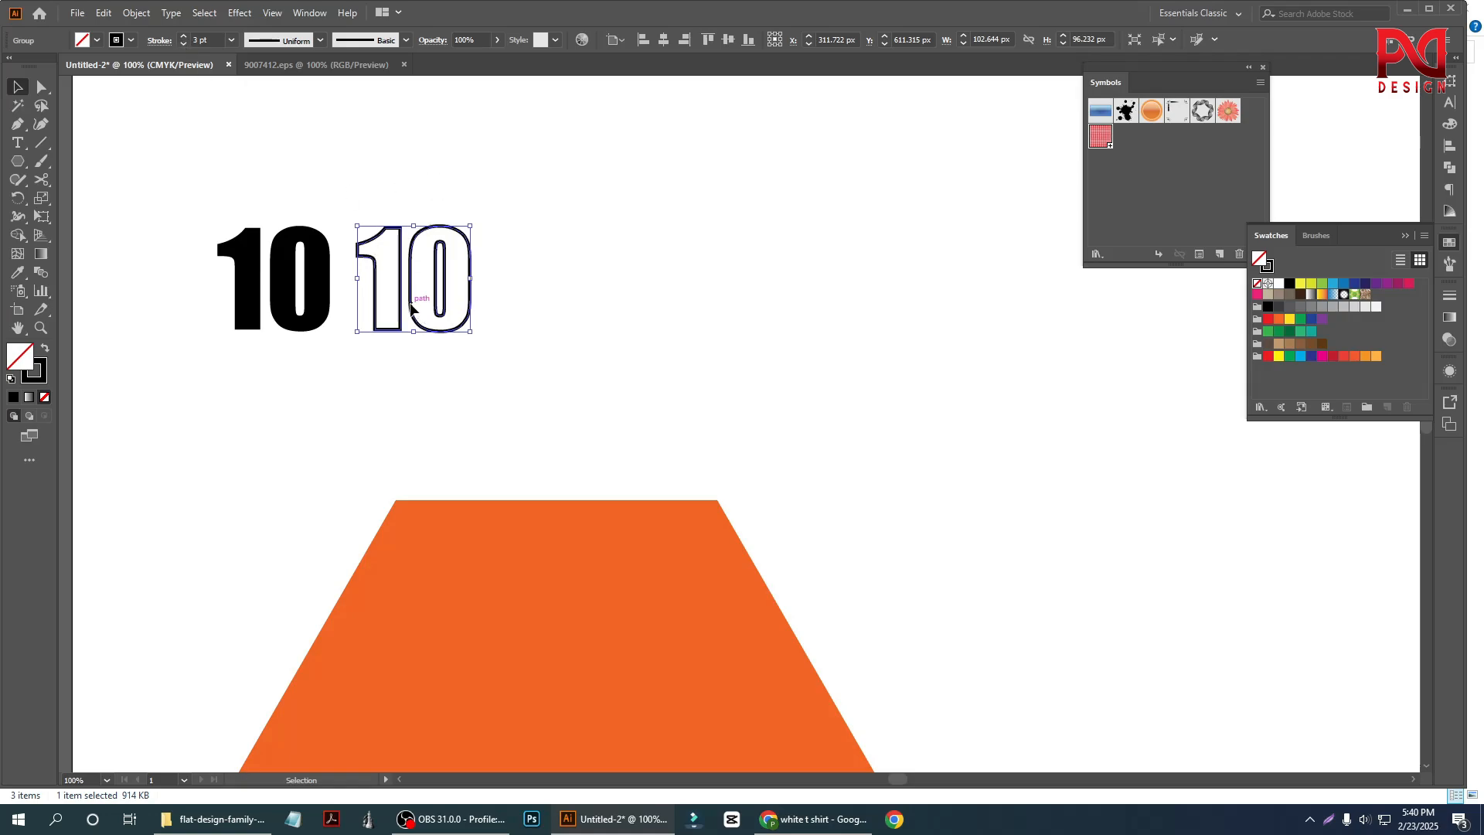
left_click_drag(410, 308, 421, 307)
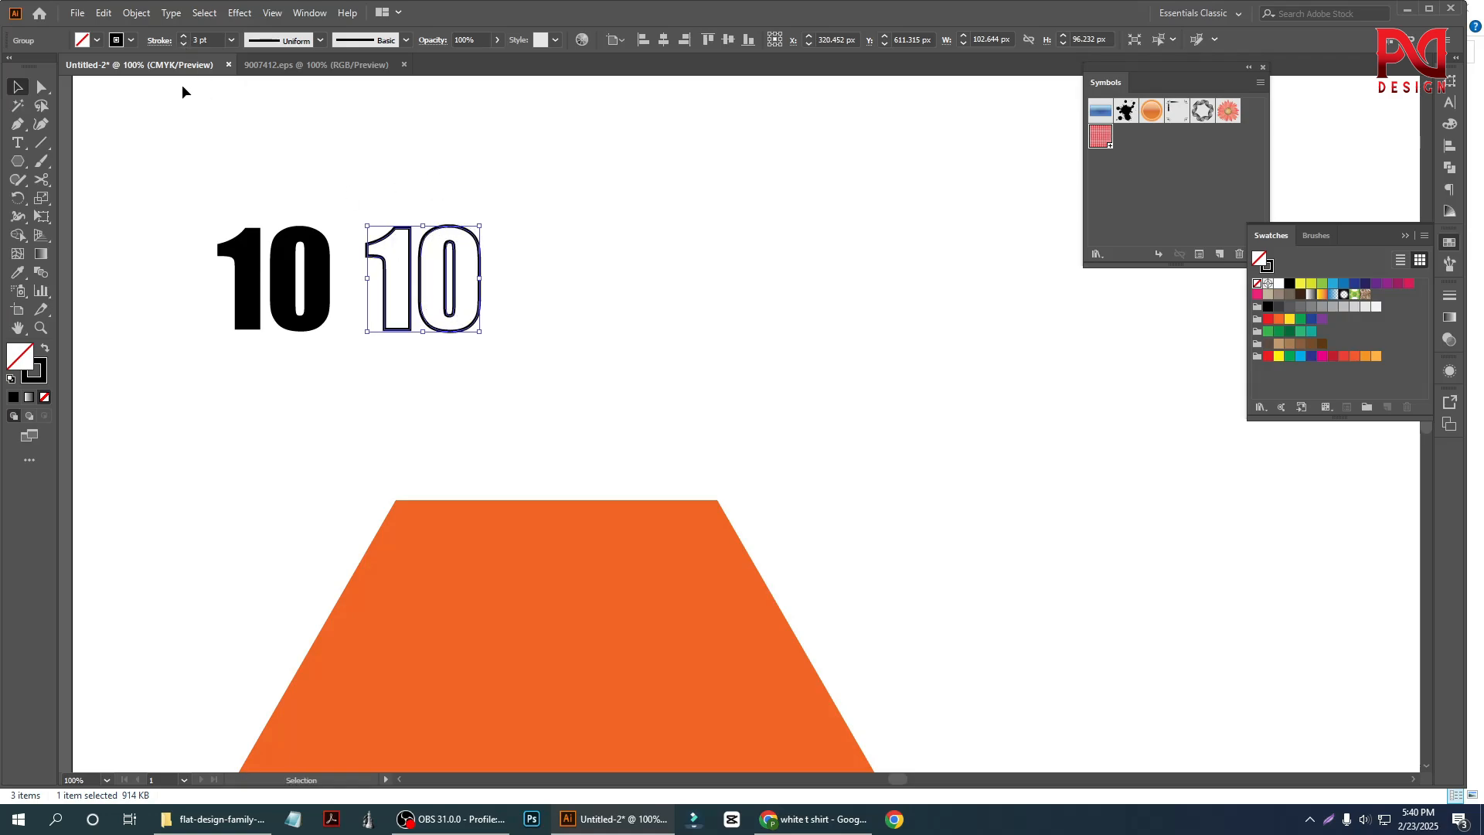
Fill the solid 10 with red.
left_click(255, 257)
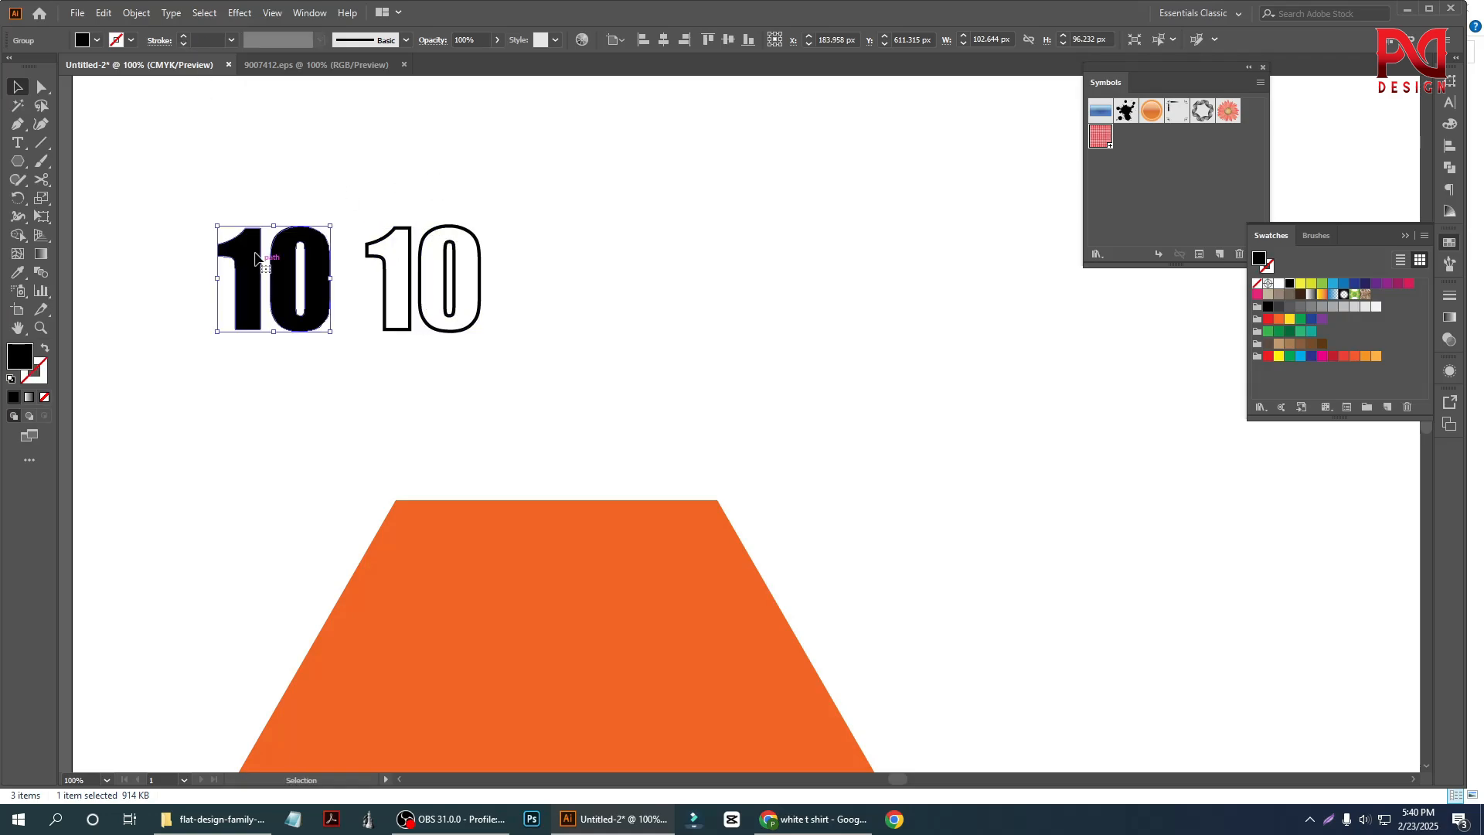
left_click(97, 41)
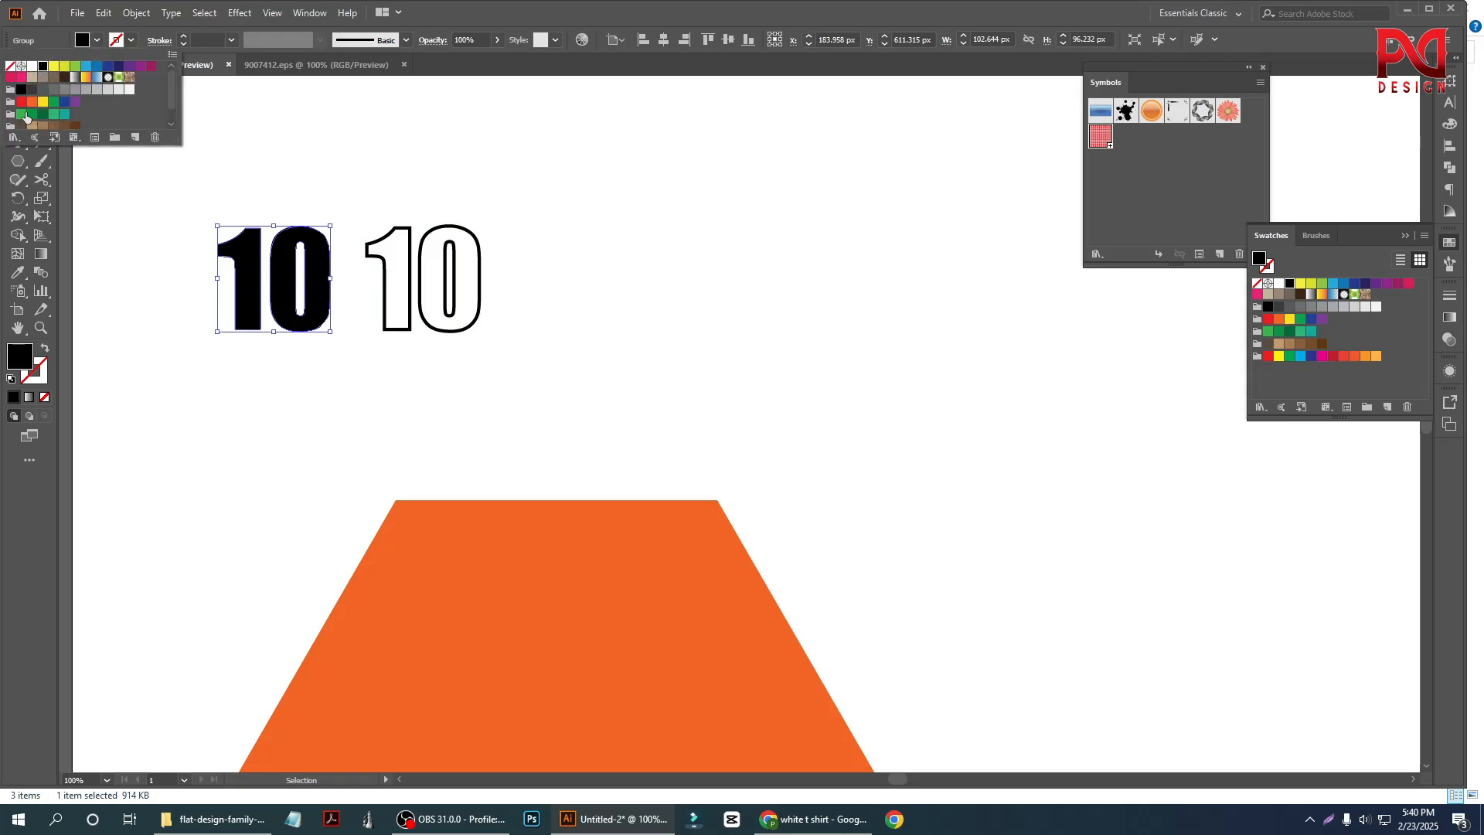
left_click(21, 102)
left_click_drag(348, 151, 467, 347)
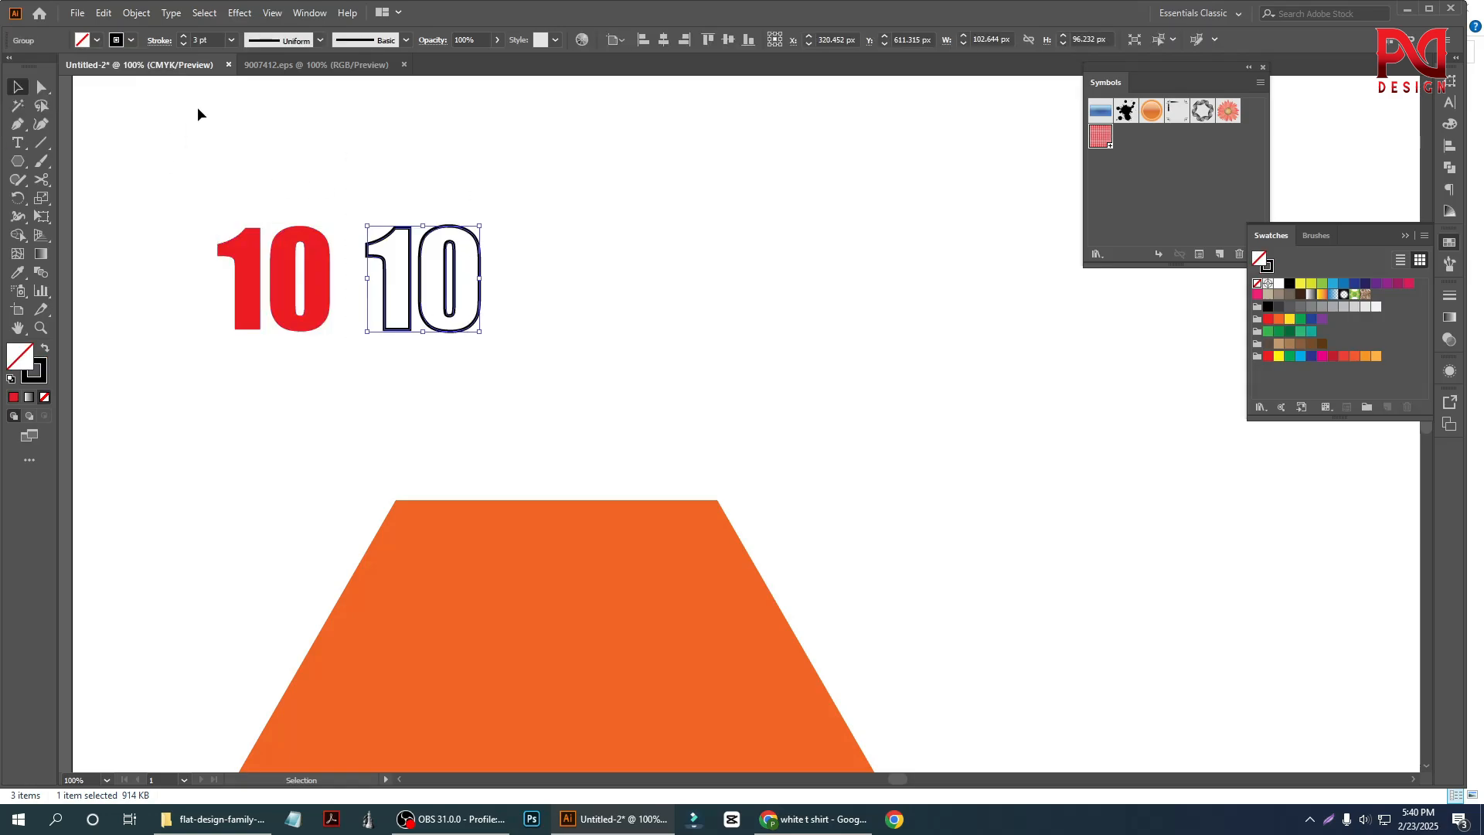
left_click(129, 44)
left_click(486, 355)
left_click(303, 226)
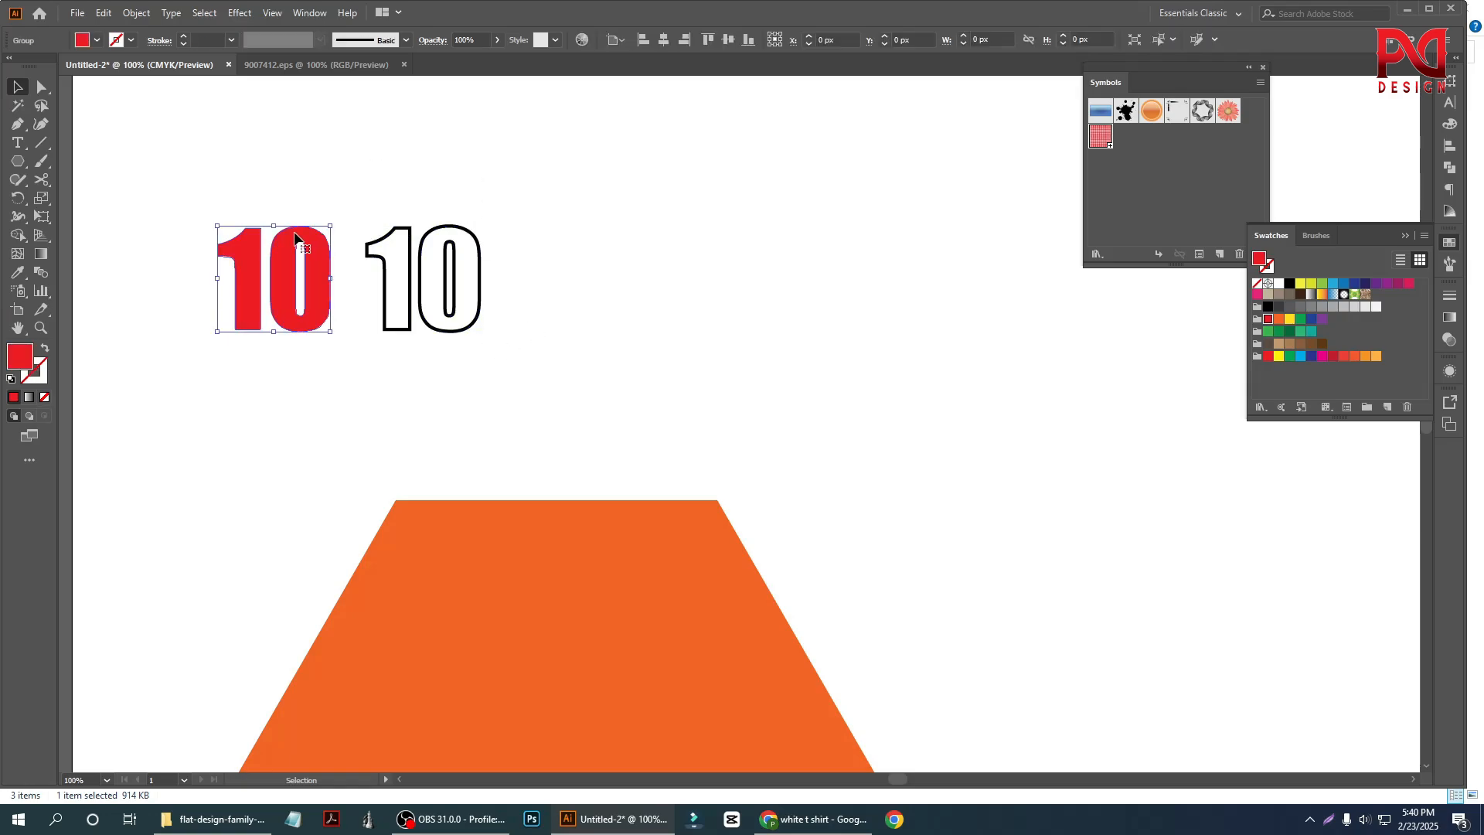
Align the outlined 10's stroke to the inside and expand it into a filled shape.
left_click_drag(354, 152, 478, 340)
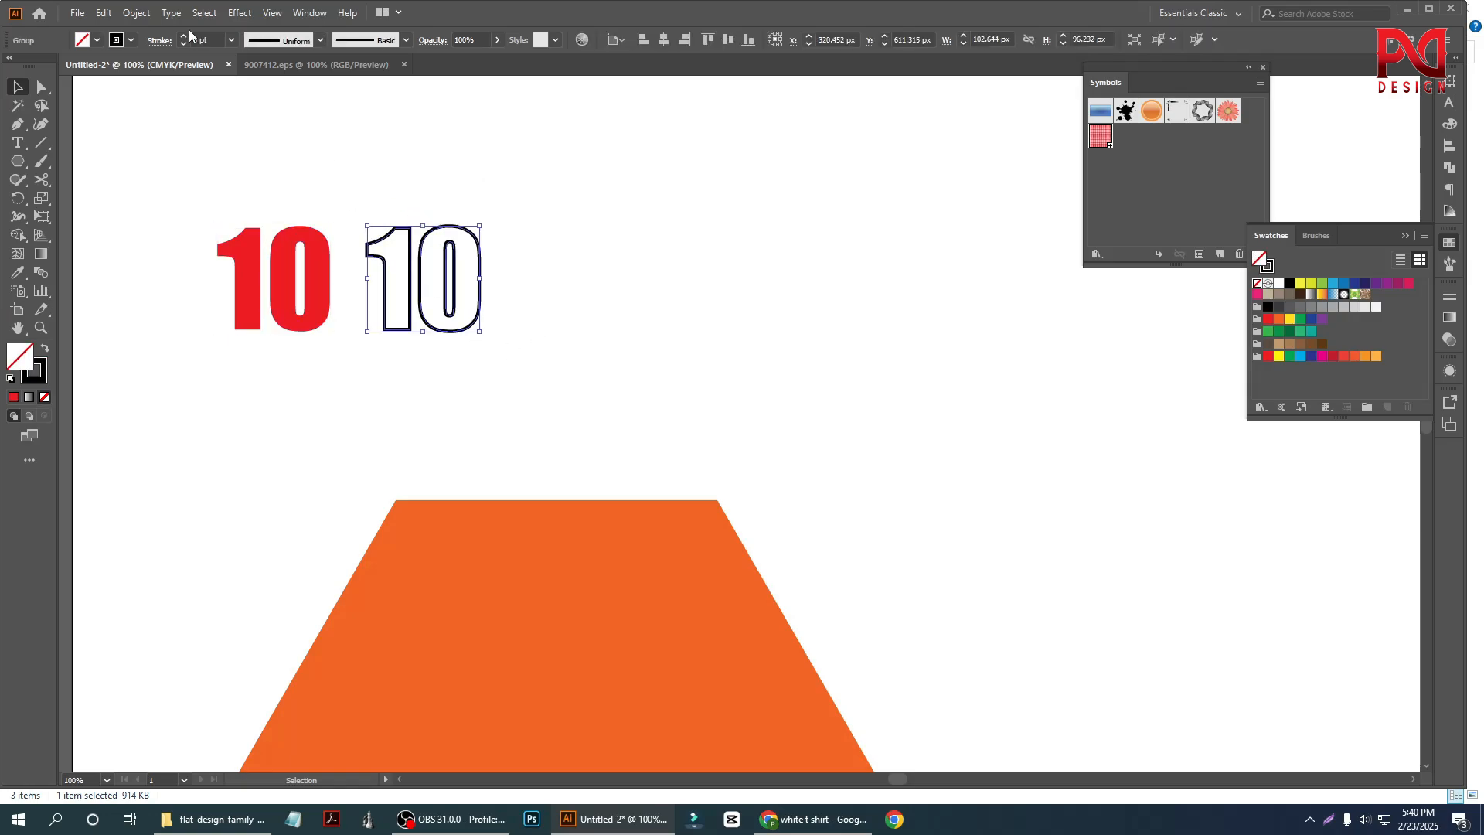
left_click(160, 41)
left_click(78, 121)
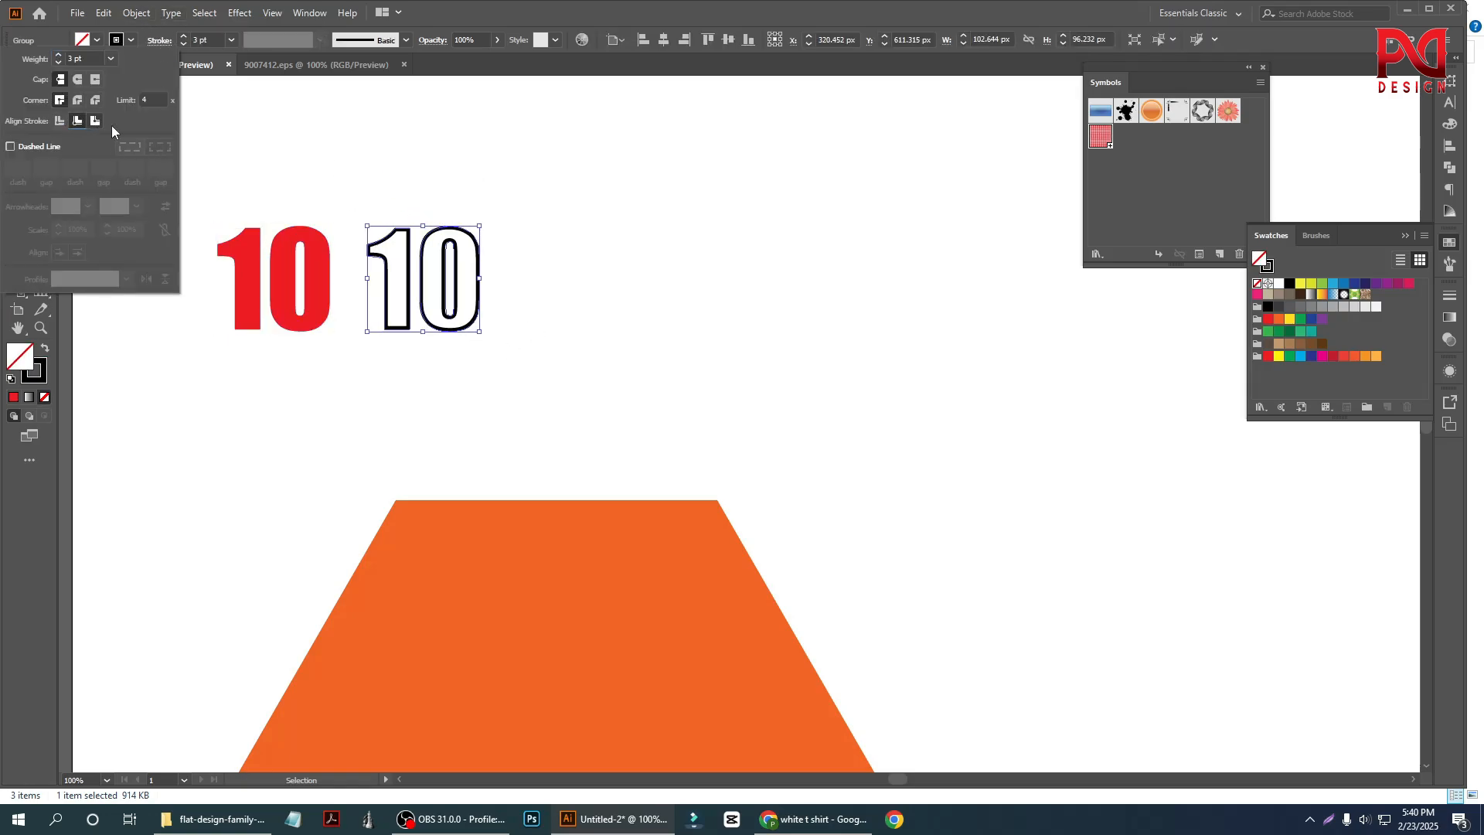
left_click(136, 13)
left_click(166, 211)
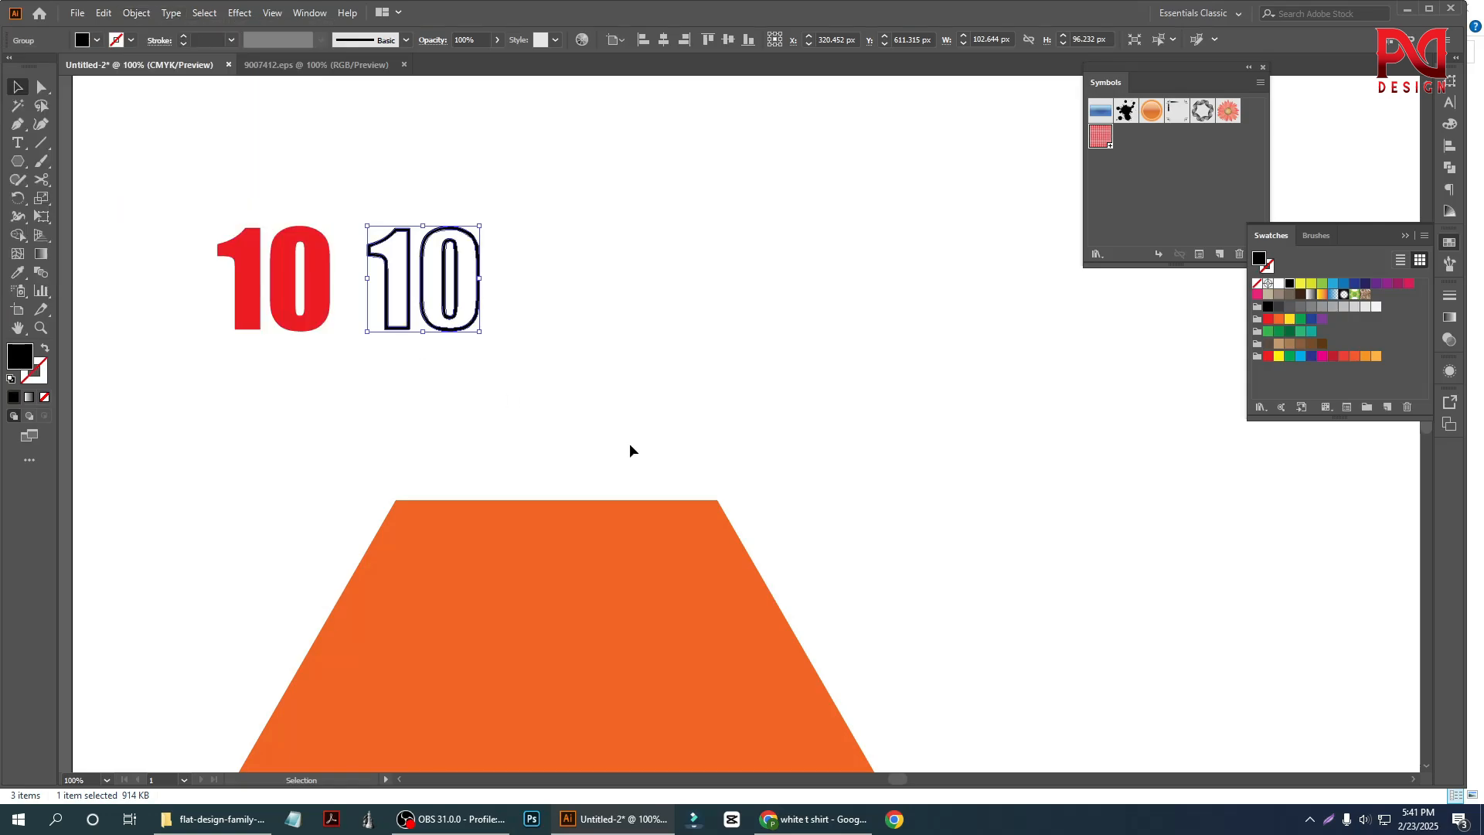
left_click(481, 360)
Group the solid red 10 and the outlined 10 into one object.
left_click_drag(187, 196, 434, 350)
scroll(397, 338, "down", 2)
scroll(433, 313, "down", 1)
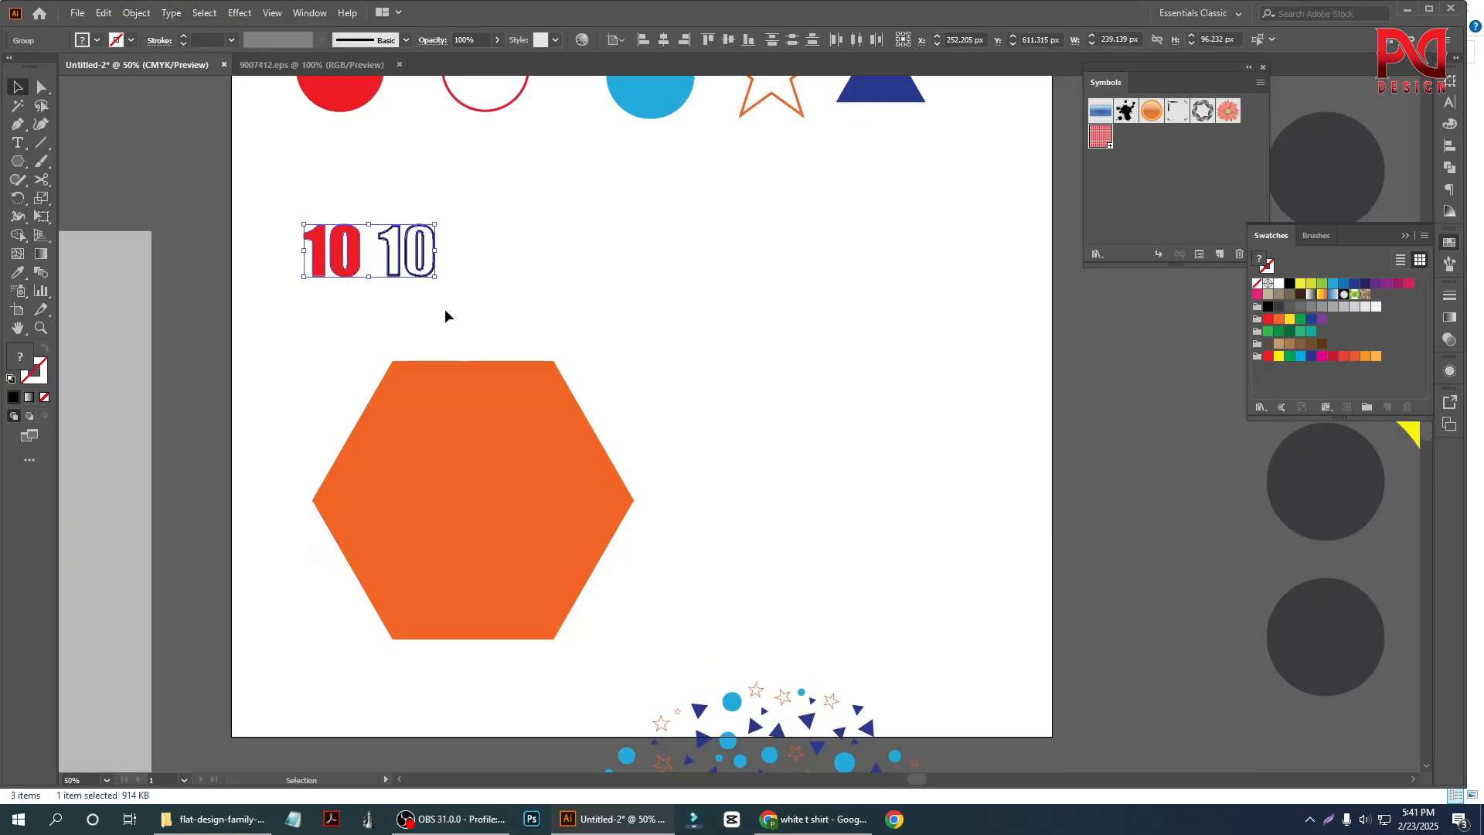
right_click(374, 259)
left_click(443, 372)
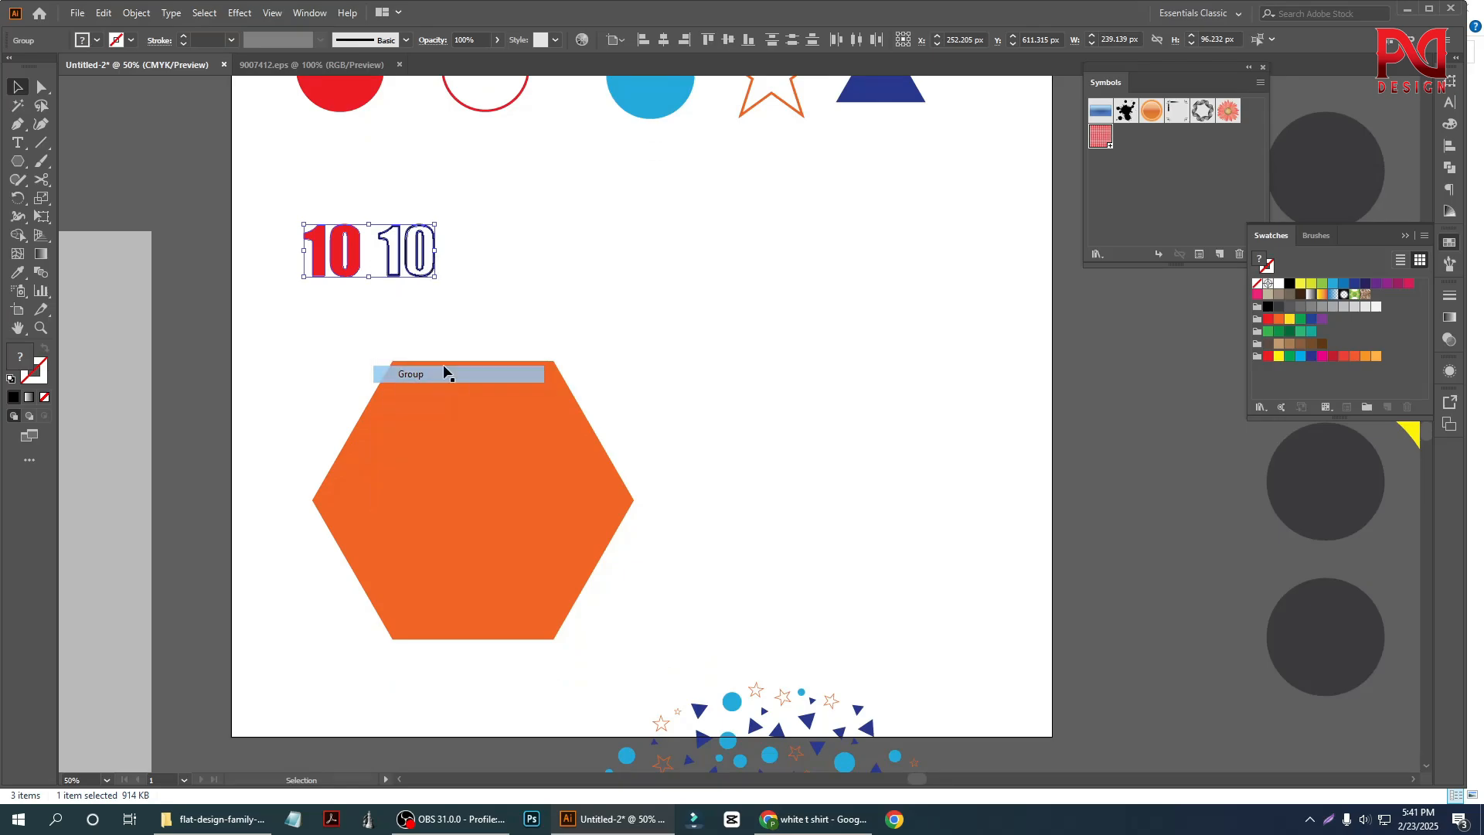
left_click(513, 271)
scroll(513, 271, "down", 1)
left_click(393, 205)
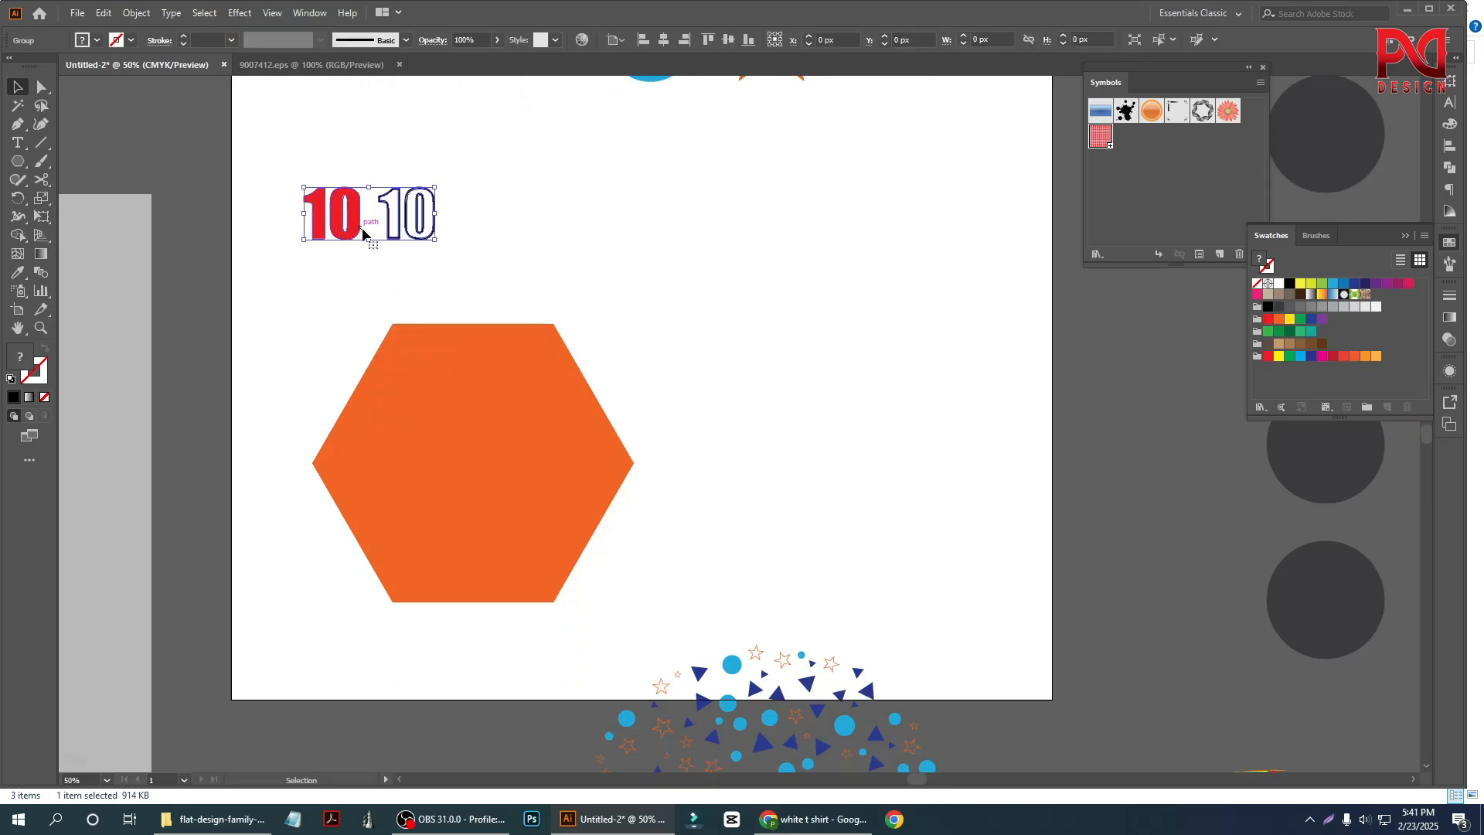
left_click(369, 283)
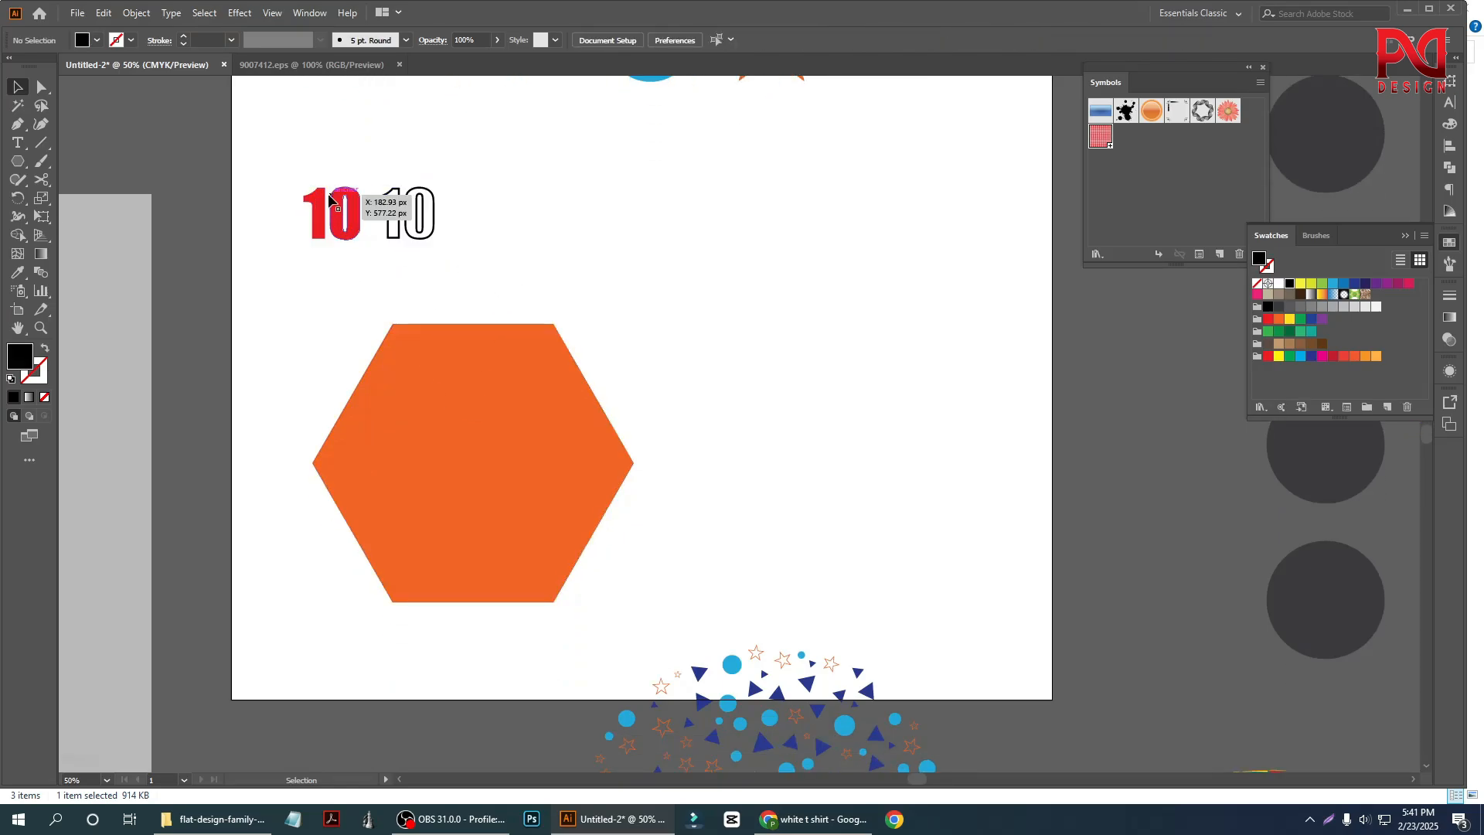
left_click(394, 210)
left_click(468, 387)
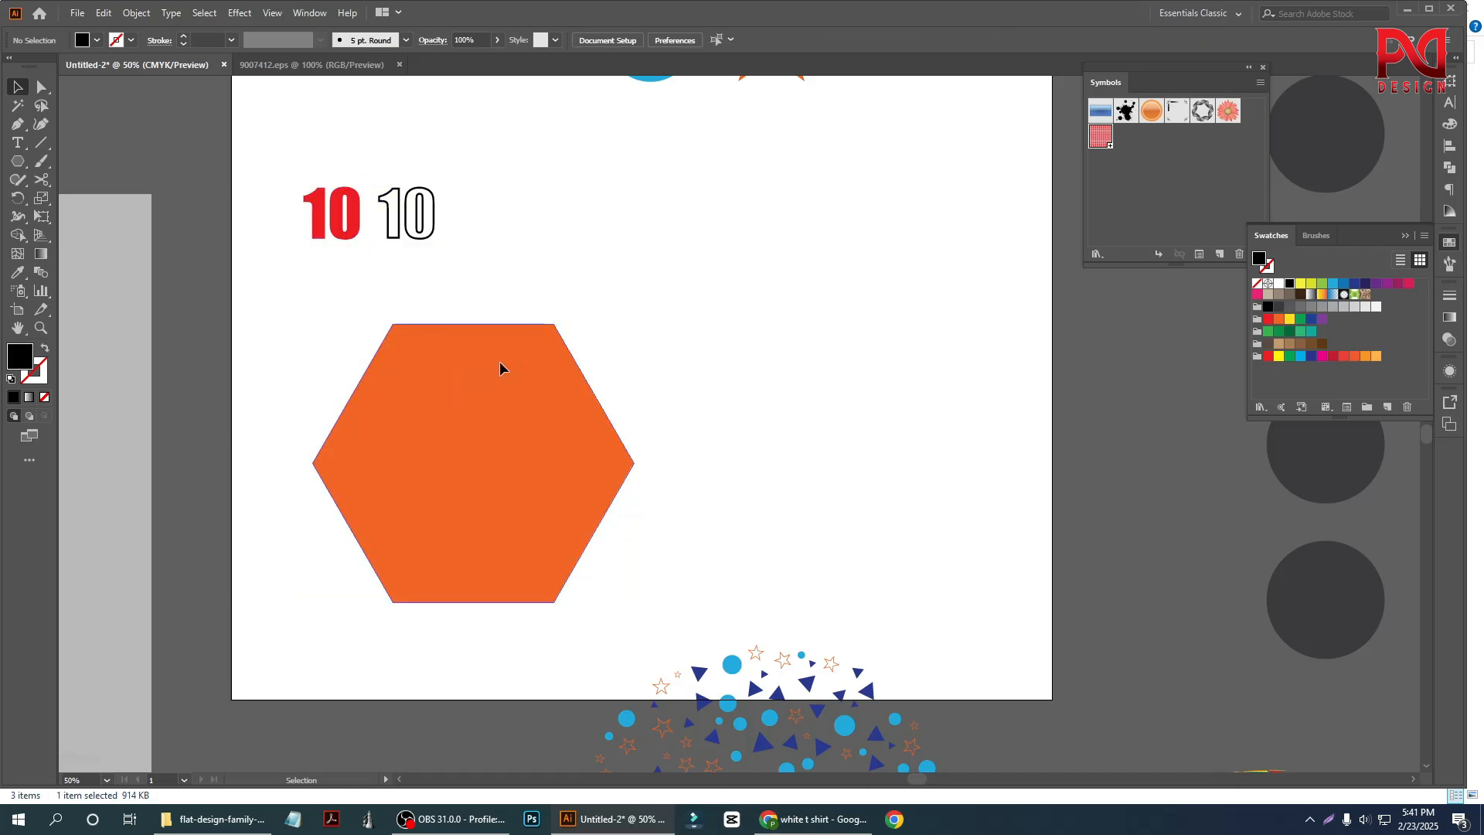
Bring the orange hexagon to the front and change its fill to dark navy blue.
right_click(501, 361)
mouse_move(561, 619)
left_click(764, 619)
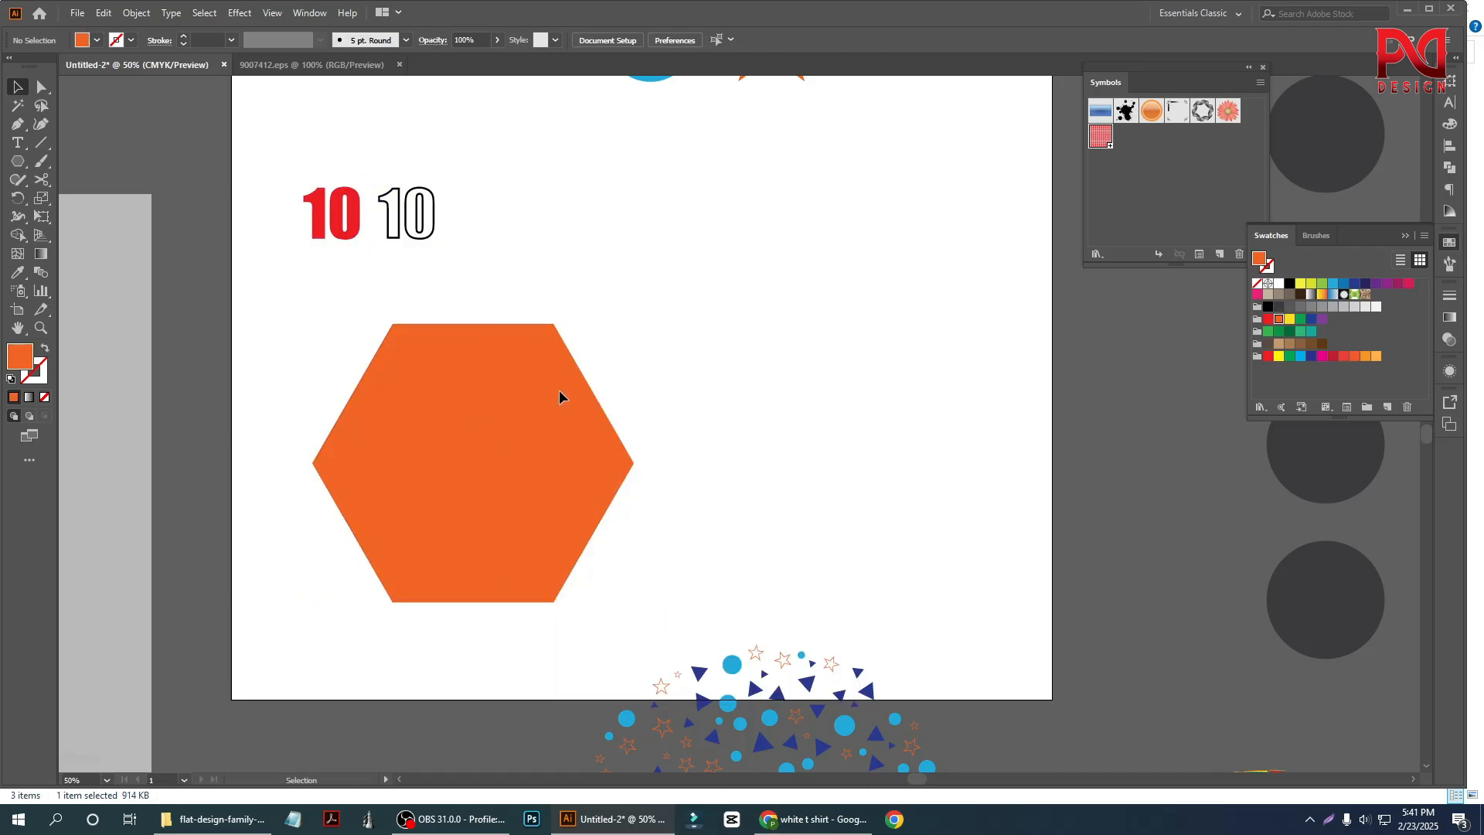
left_click(97, 40)
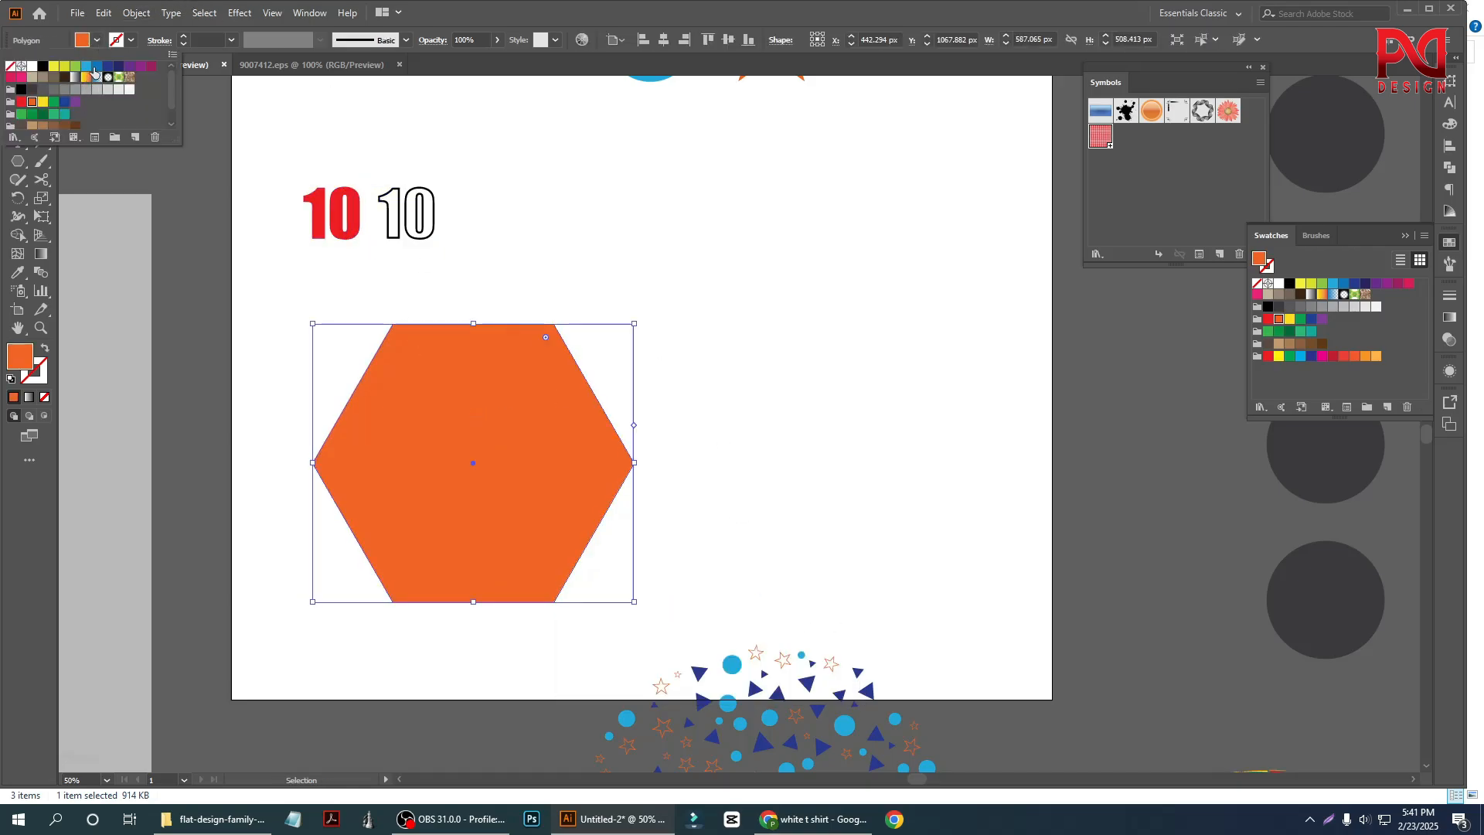
left_click(97, 66)
left_click(118, 65)
left_click(609, 230)
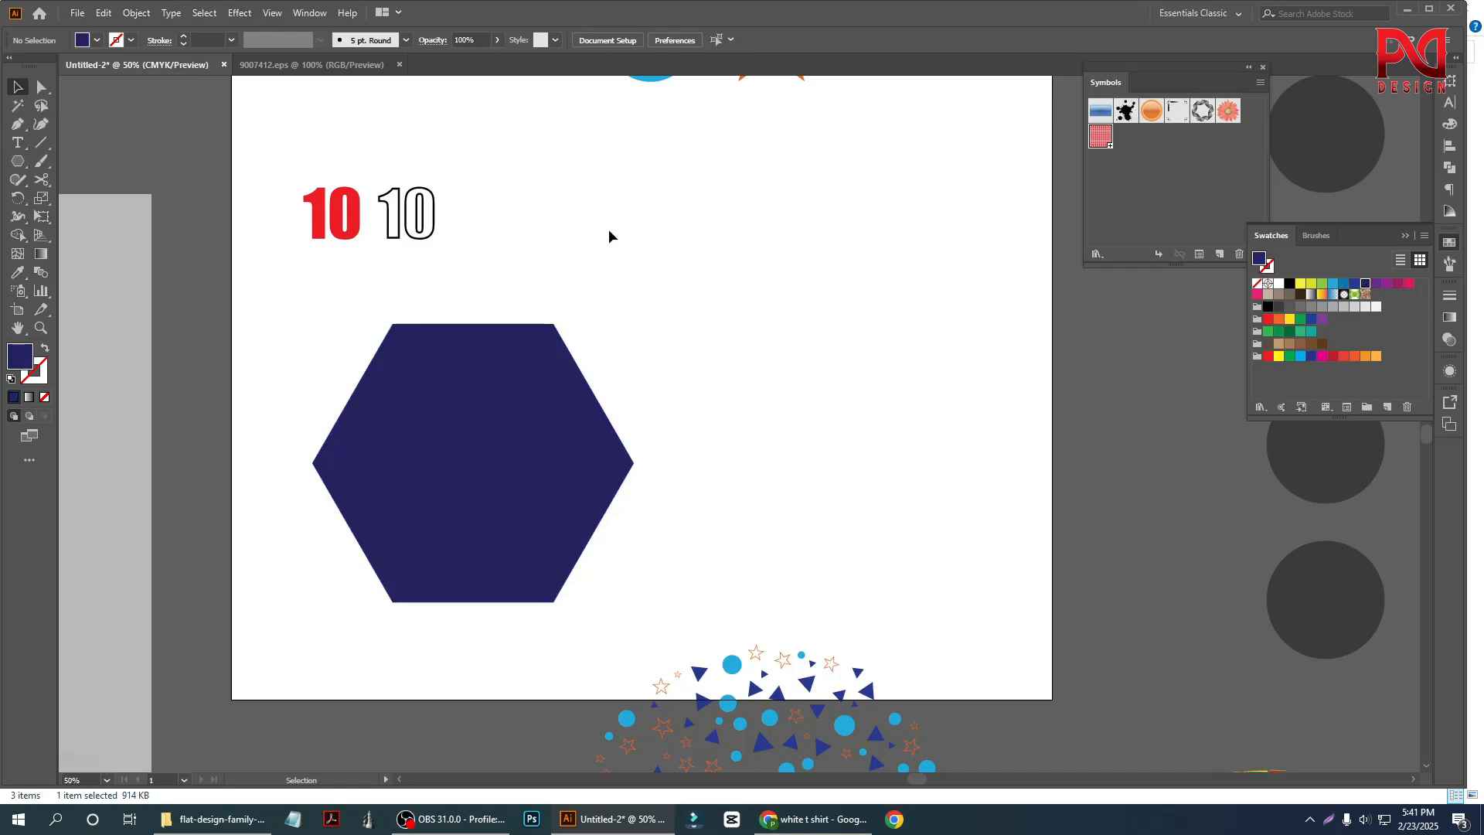
Run the fillinger script on the grouped 10s and hexagon with random rotation, random items, grouping and removal of the item to fill.
scroll(499, 257, "down", 1)
left_click_drag(265, 128, 328, 229)
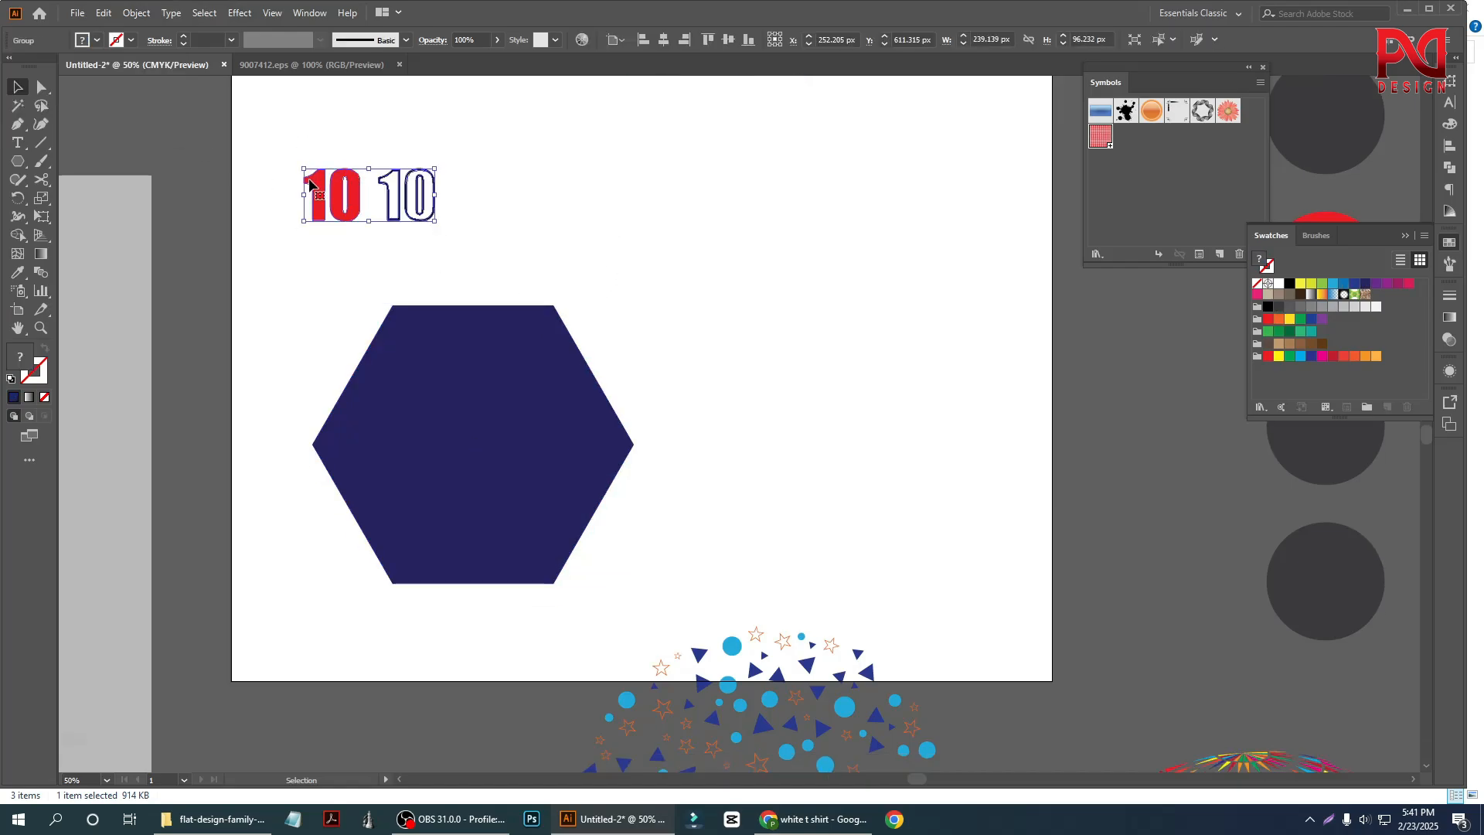
left_click(411, 261)
left_click_drag(298, 151, 402, 238)
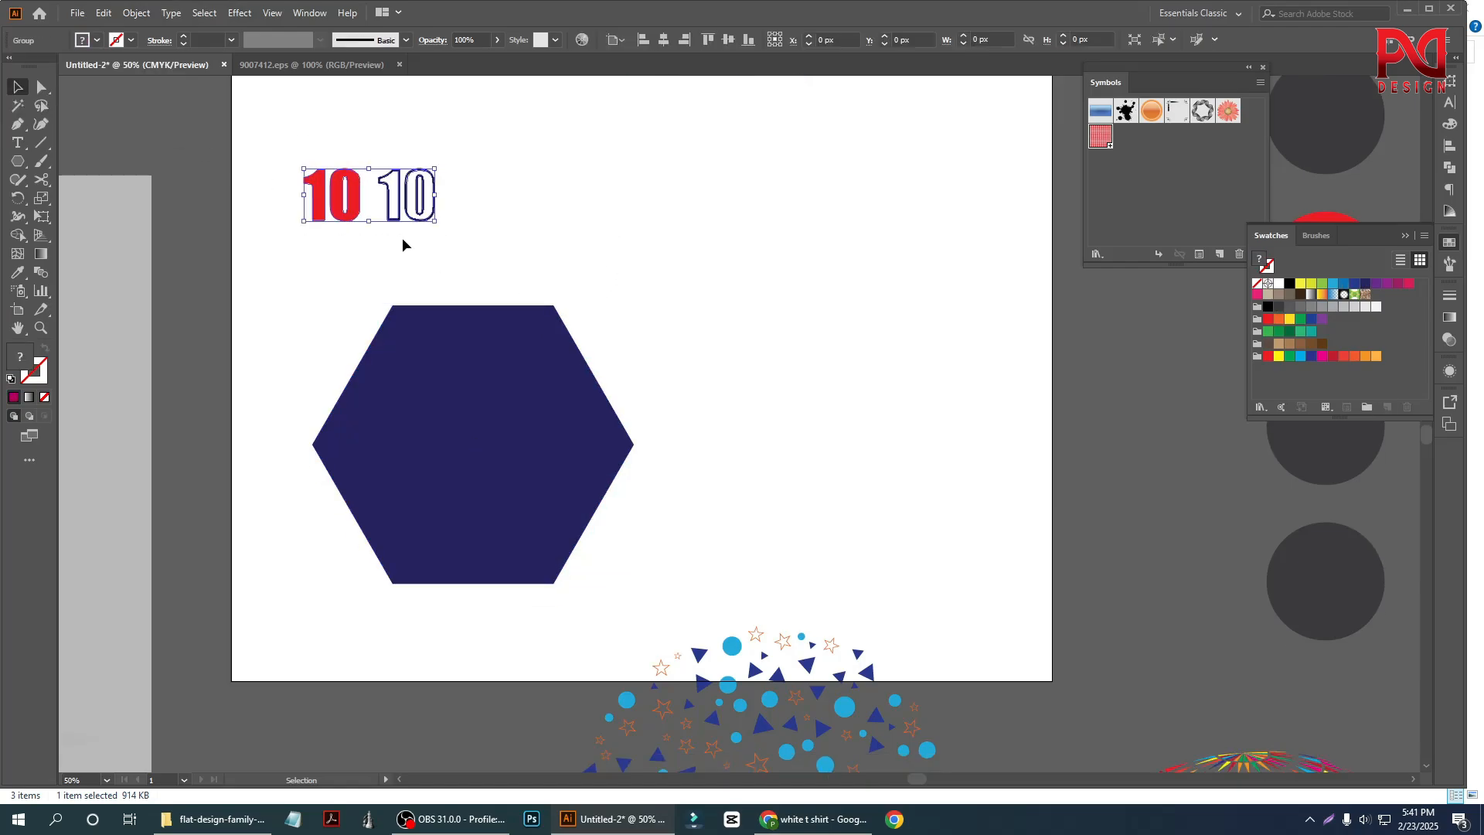
left_click(462, 356, "shift")
left_click(81, 16)
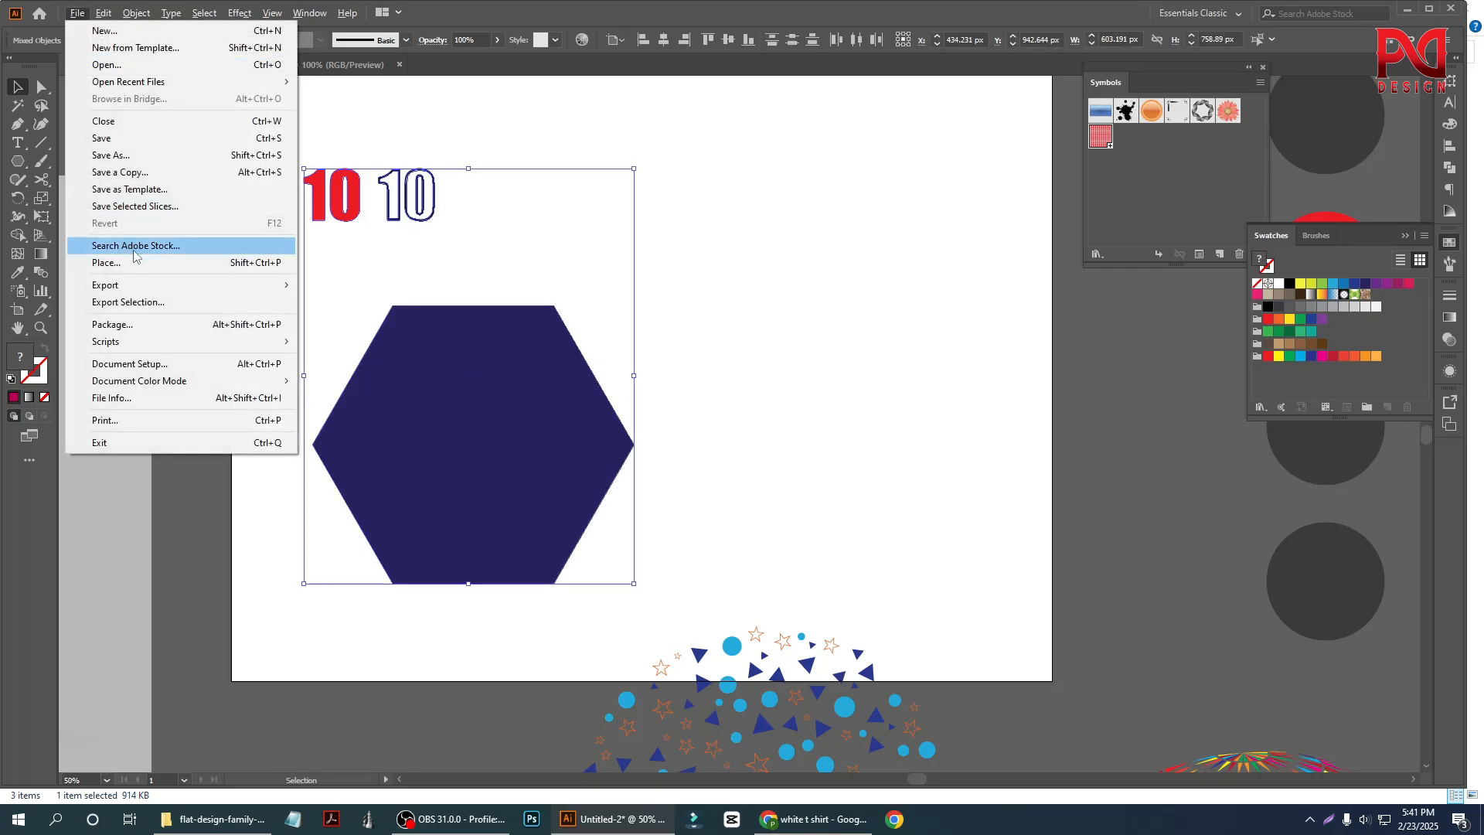
mouse_move(192, 340)
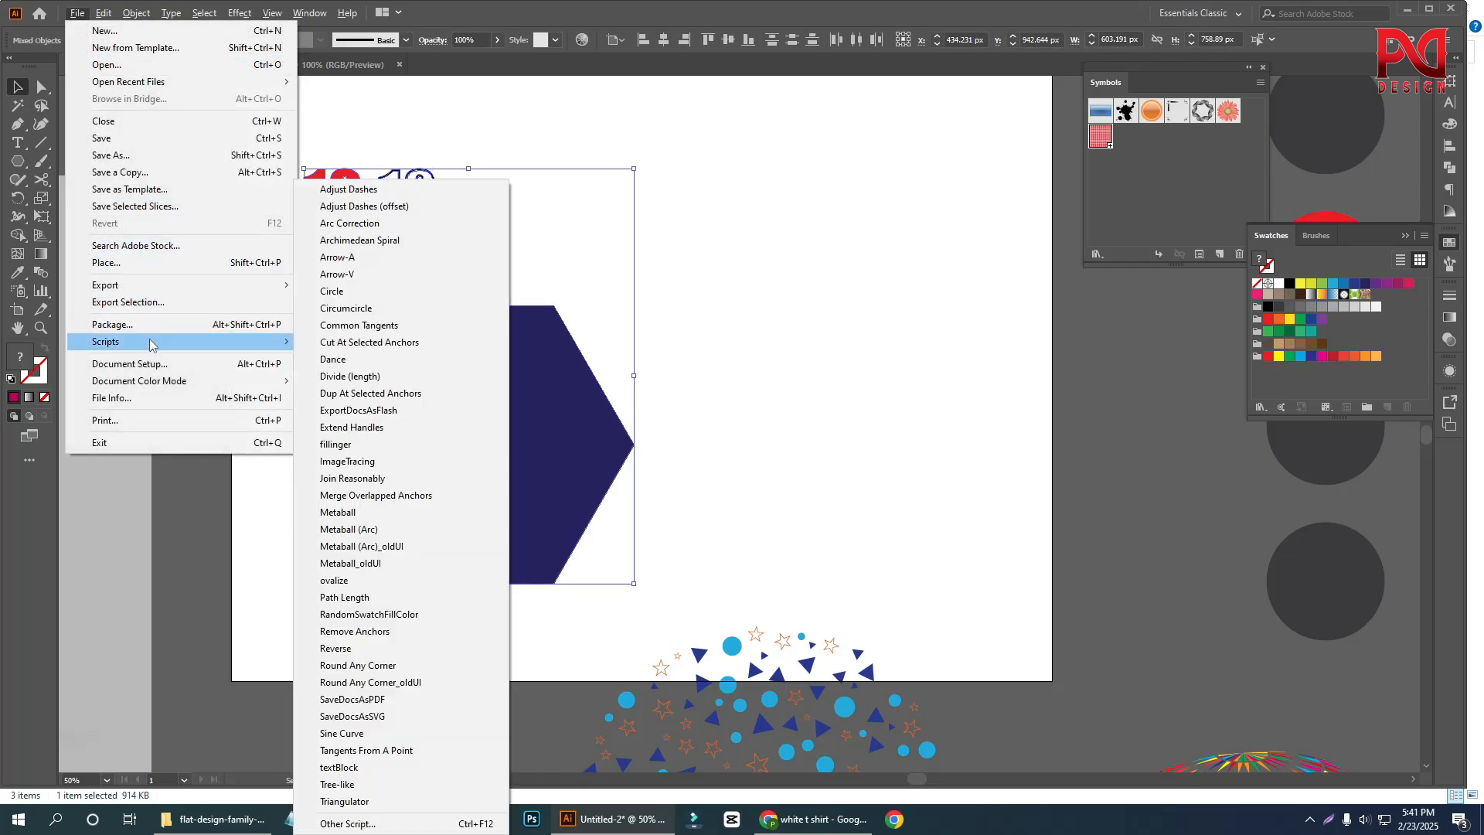
left_click(346, 444)
left_click(781, 536)
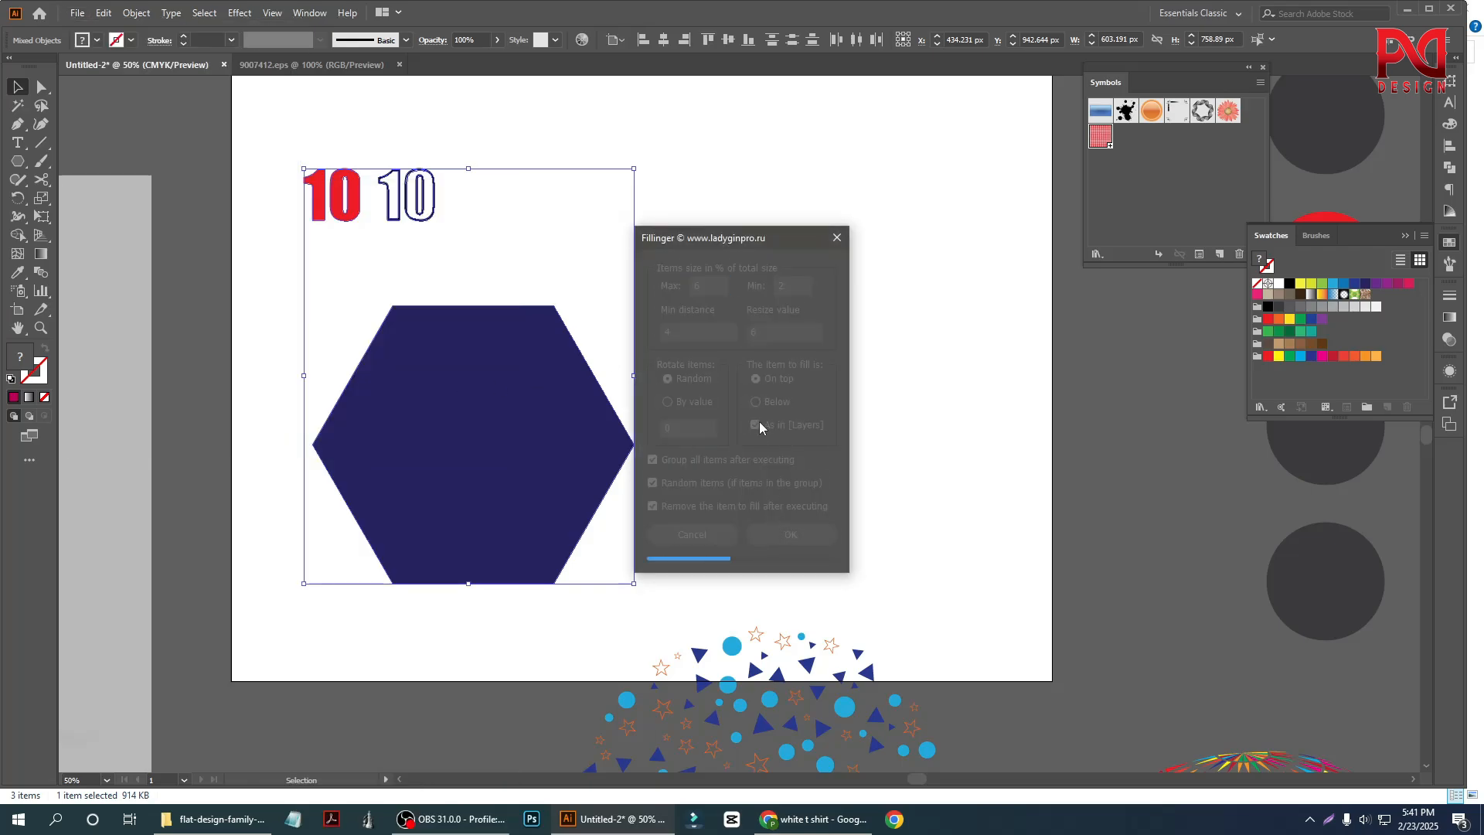
scroll(734, 360, "down", 1)
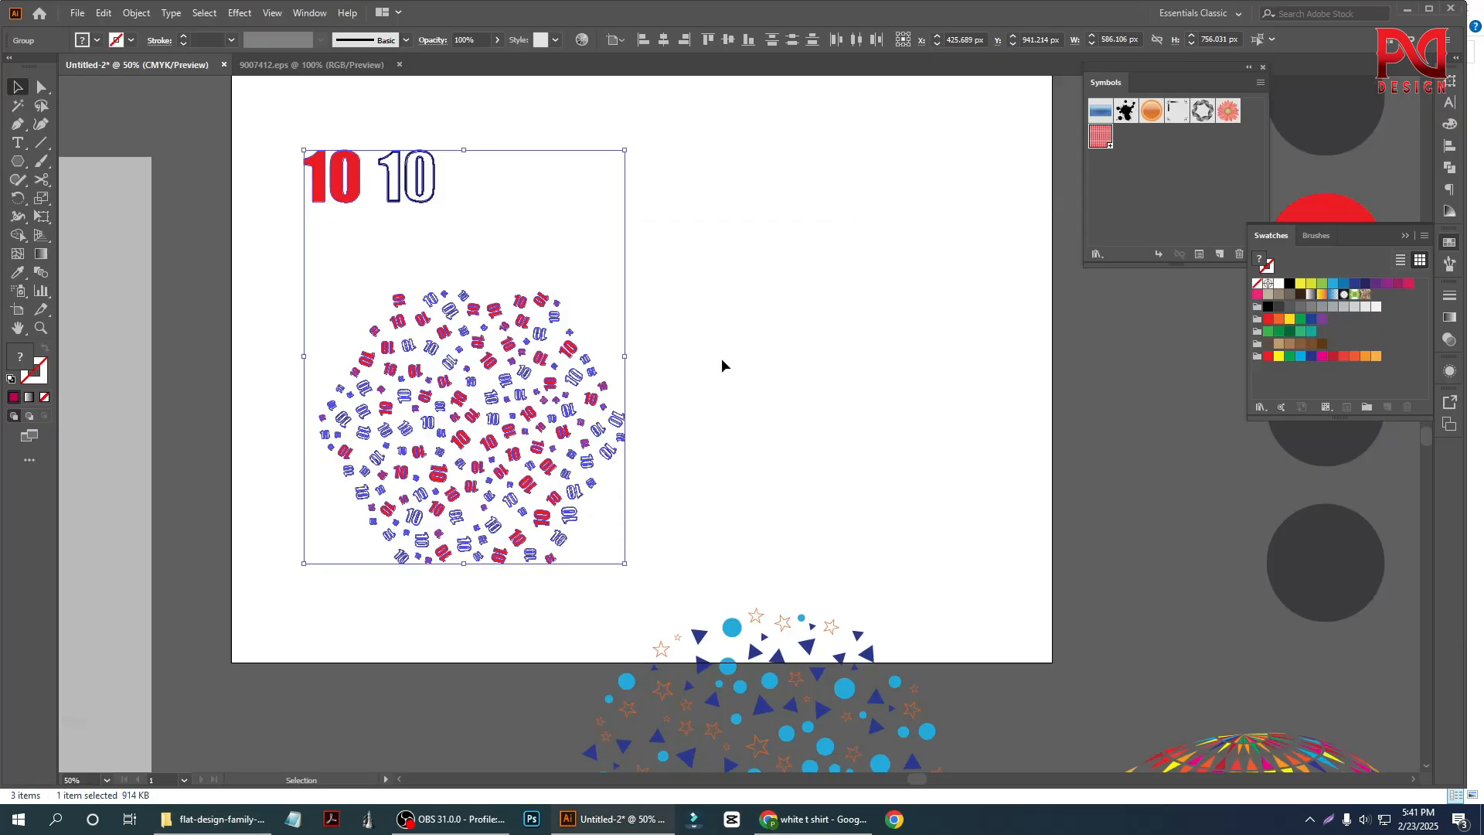
Enlarge the hexagonal pattern of 10s proportionally and move it up and to the right on the artboard.
left_click(721, 359)
scroll(603, 387, "down", 3)
scroll(395, 429, "up", 1)
scroll(395, 433, "up", 1)
scroll(381, 429, "up", 2)
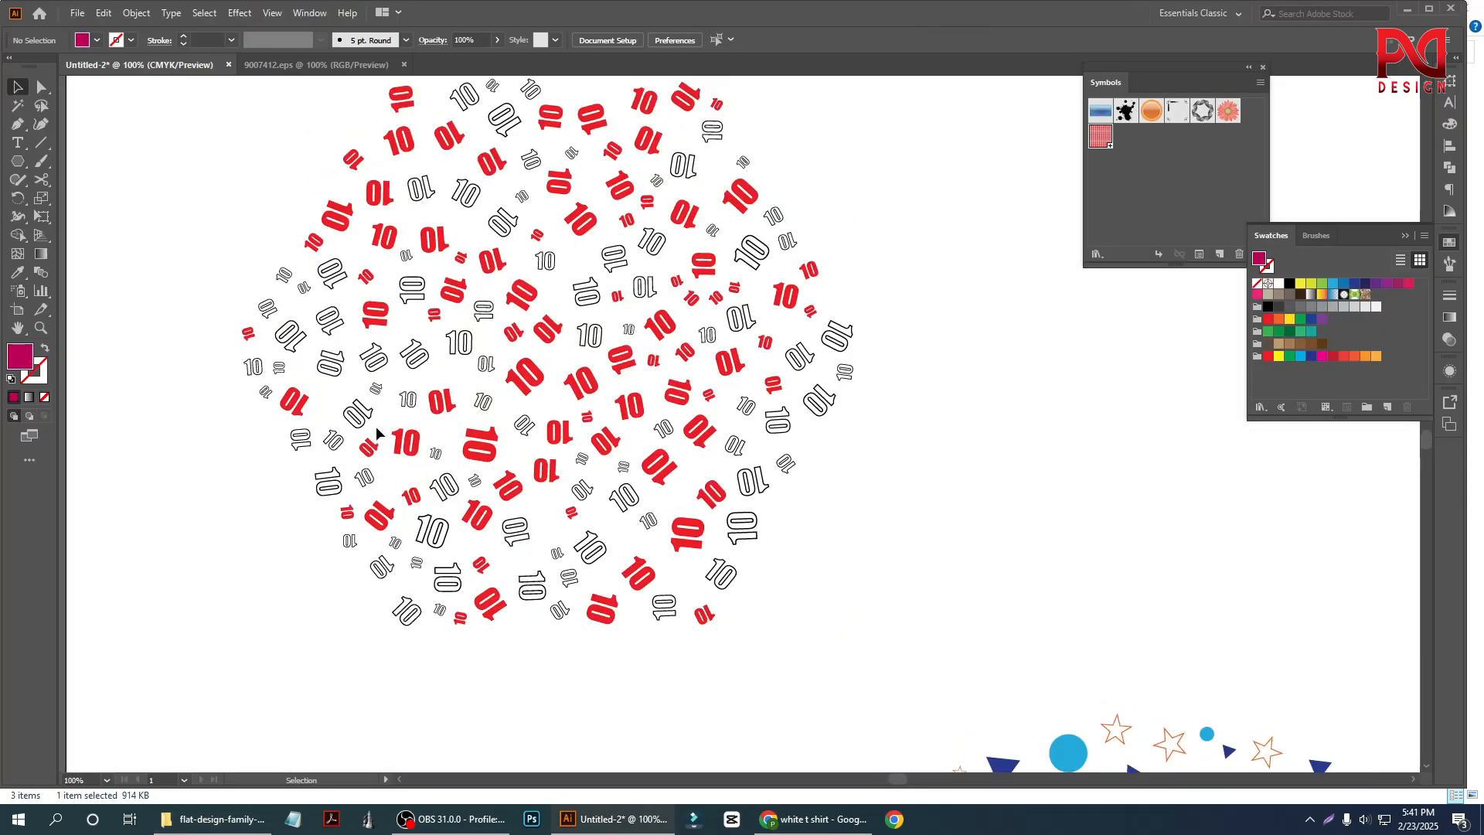
scroll(404, 419, "down", 2)
left_click(510, 376)
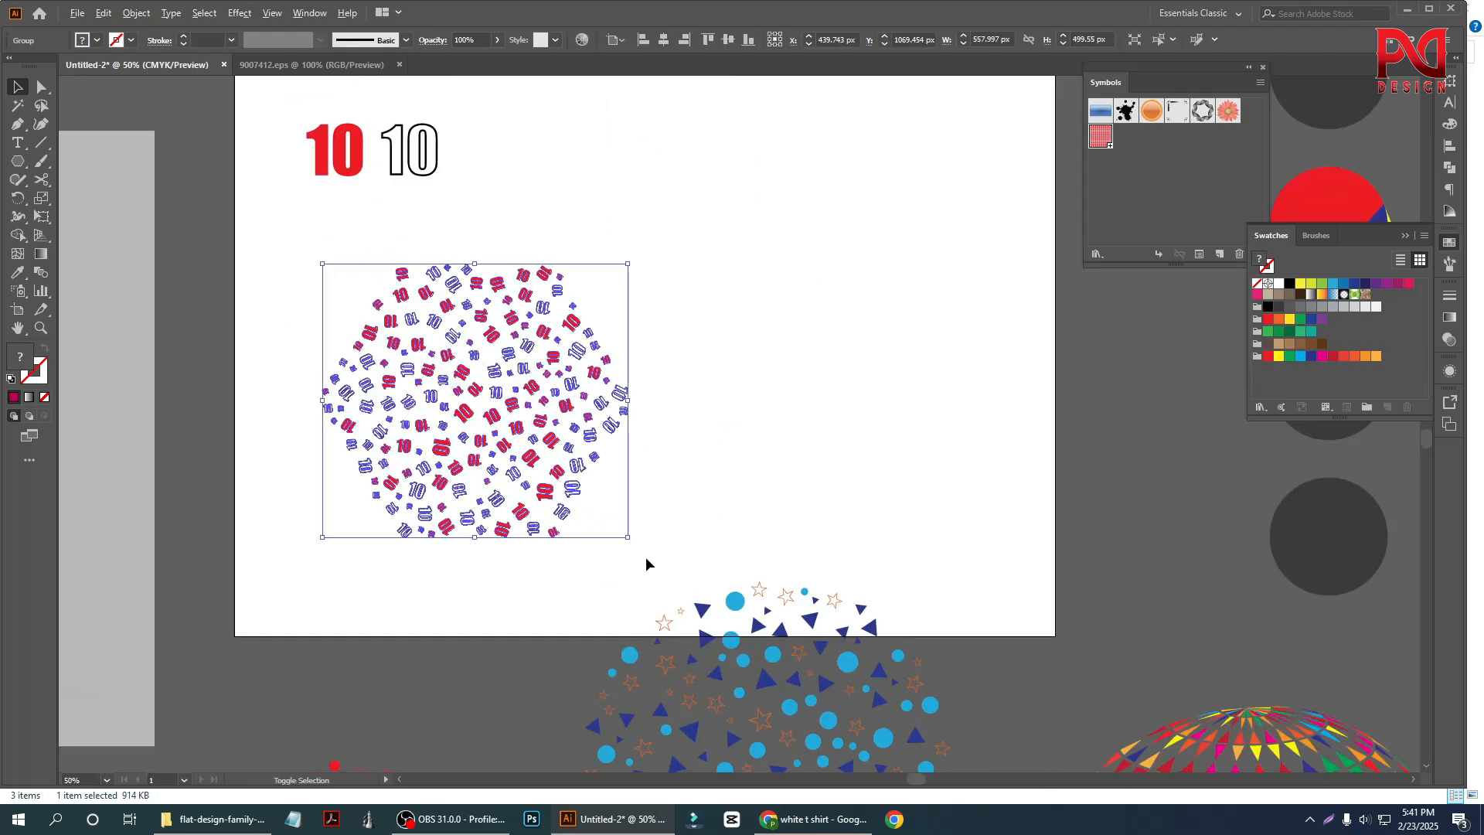
left_click_drag(628, 541, 675, 583)
left_click_drag(510, 421, 670, 360)
left_click(926, 407)
Examine the distribution of solid and outlined 10s across the enlarged pattern, up close and as a whole.
scroll(680, 386, "up", 2)
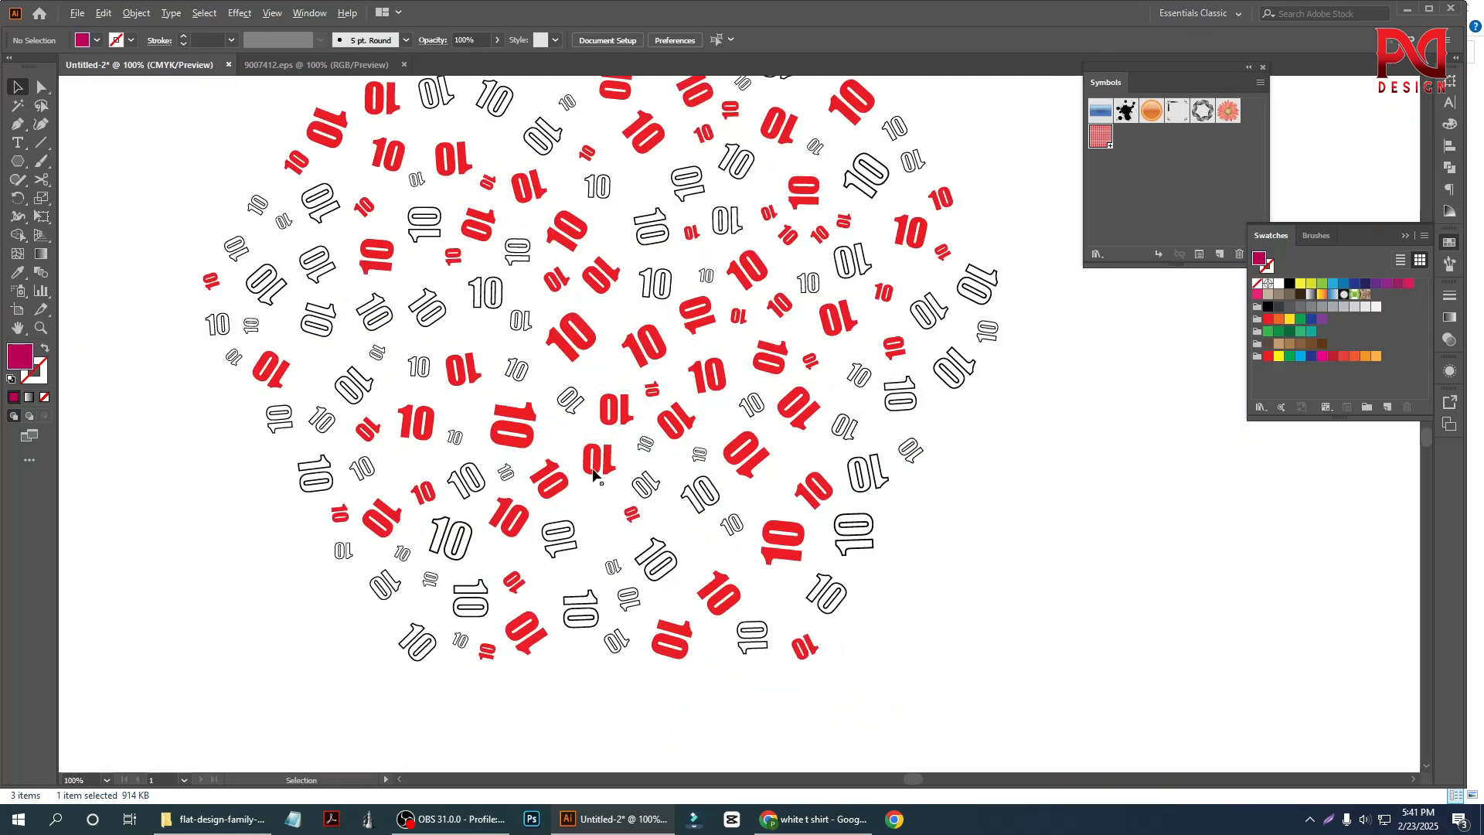
scroll(619, 457, "down", 1)
scroll(586, 405, "down", 1)
scroll(486, 464, "up", 2)
scroll(532, 433, "down", 2)
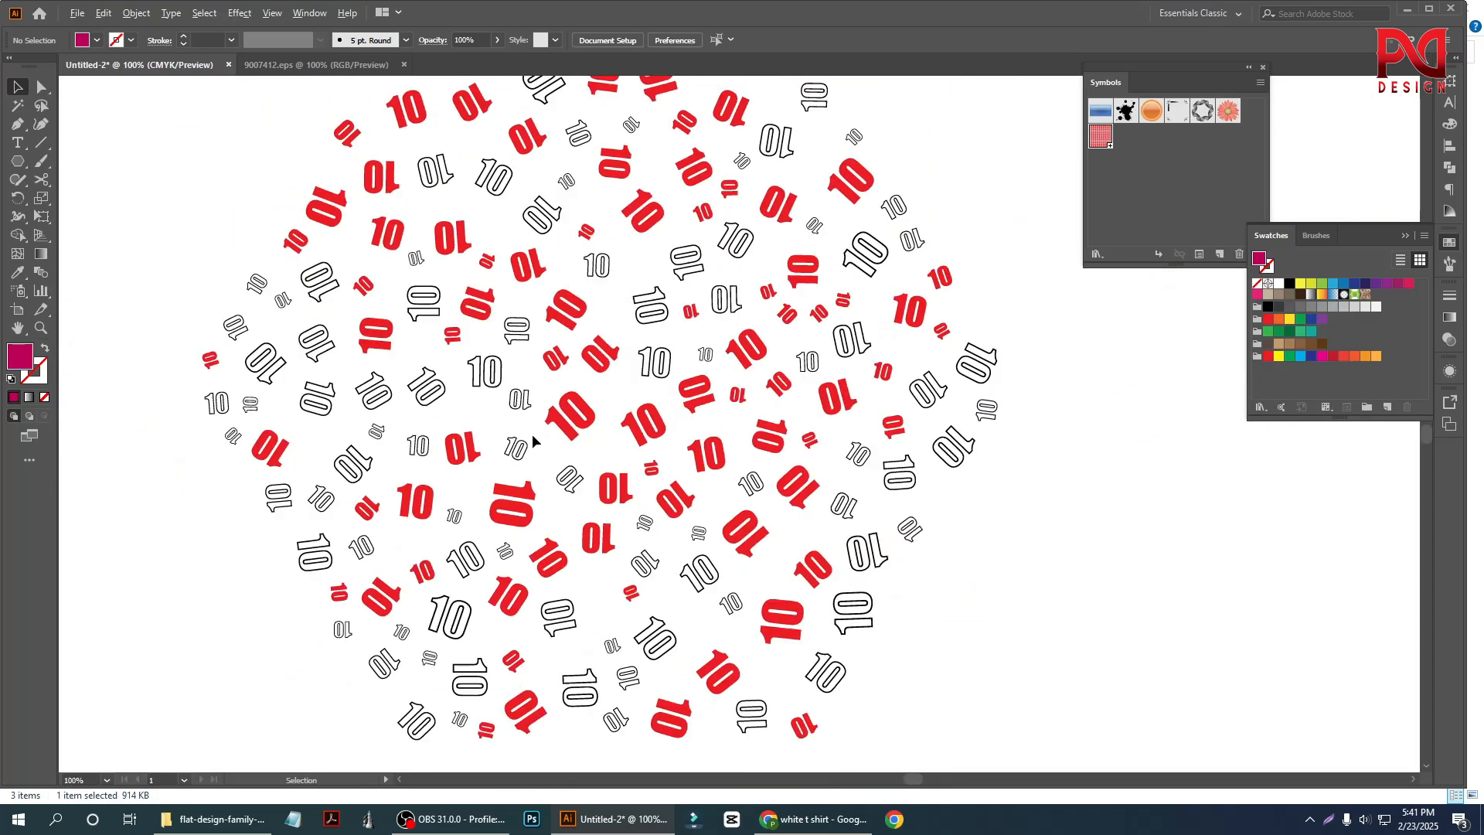
scroll(576, 431, "down", 2)
scroll(623, 431, "up", 1)
scroll(546, 388, "down", 1)
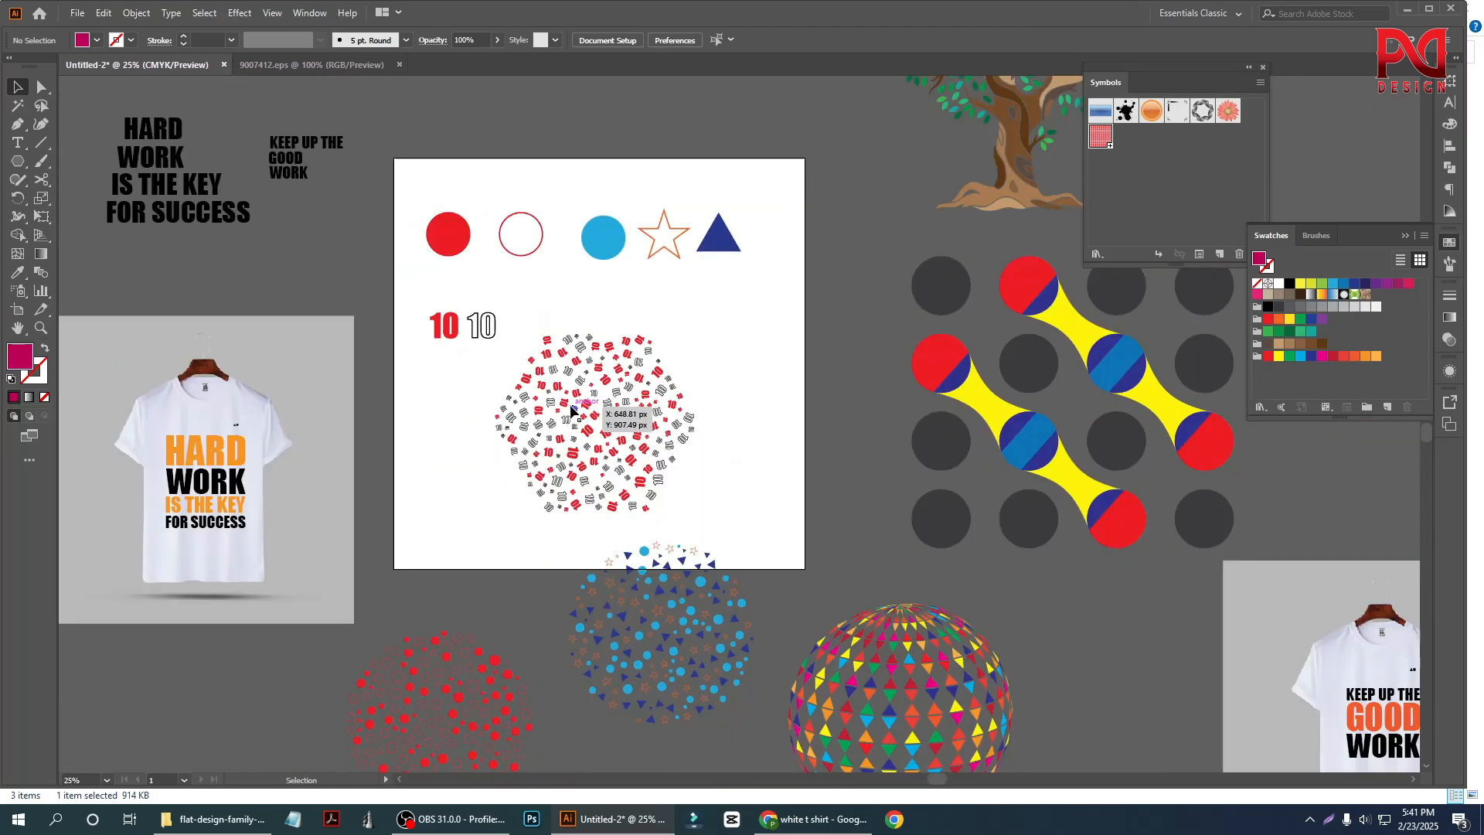
scroll(611, 450, "up", 3)
scroll(606, 465, "down", 1)
scroll(607, 452, "down", 1)
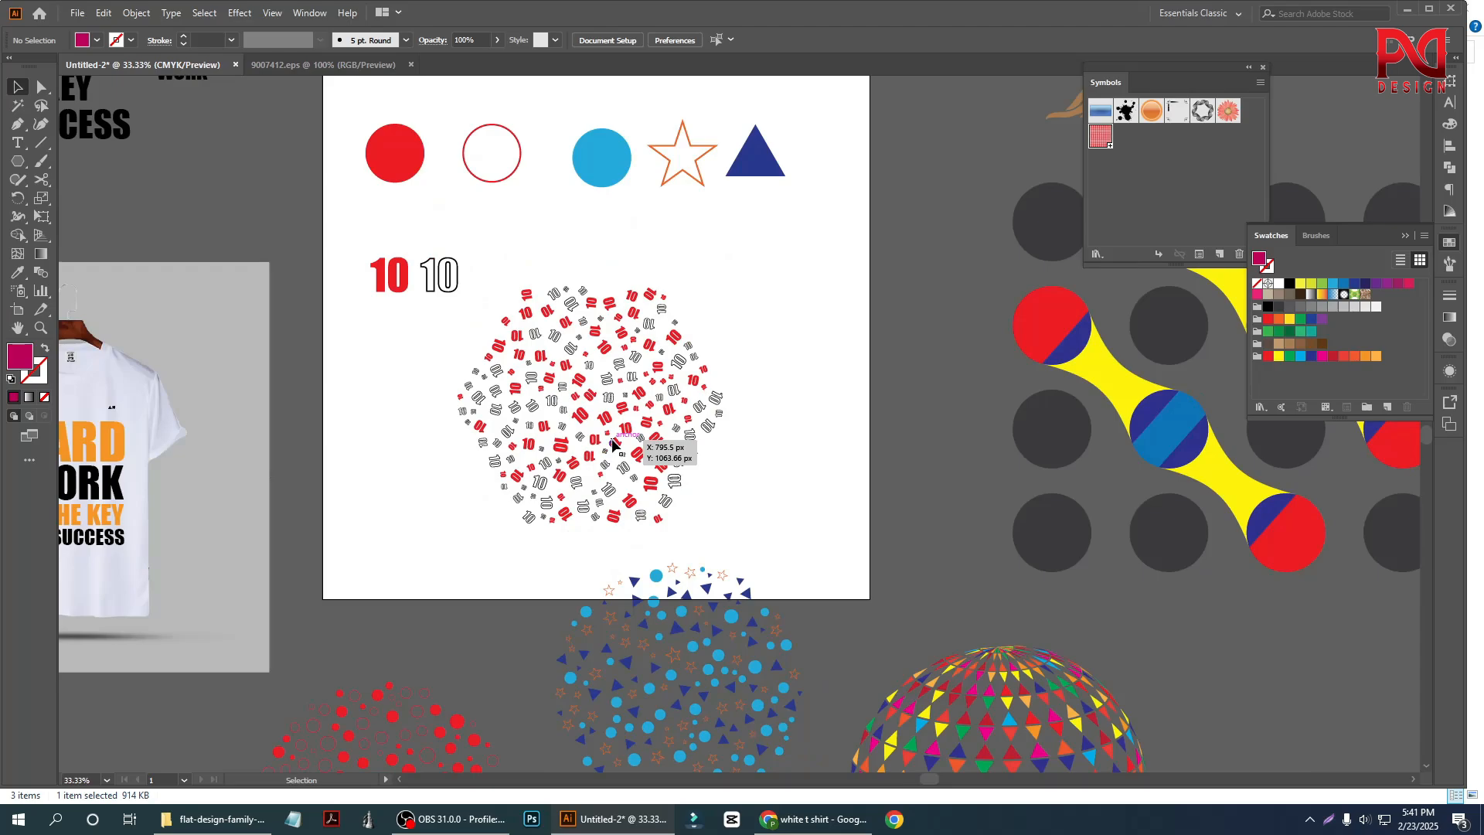
Move the pattern of 10s down and left, partly off the artboard, to clear space beneath the source shapes.
left_click_drag(533, 447, 409, 541)
scroll(648, 379, "down", 3)
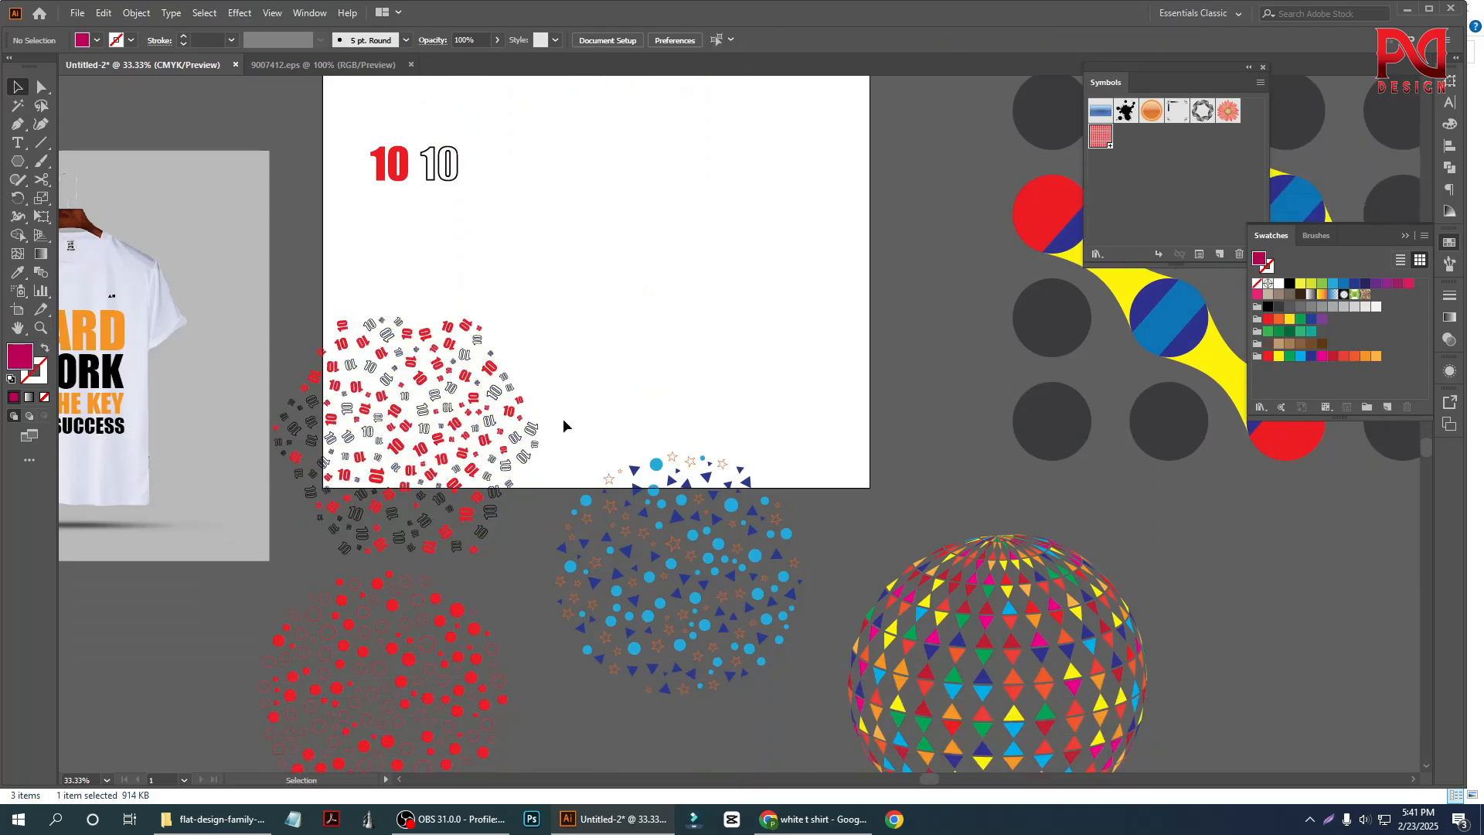
scroll(561, 402, "up", 4)
scroll(559, 391, "up", 1)
scroll(484, 392, "up", 2)
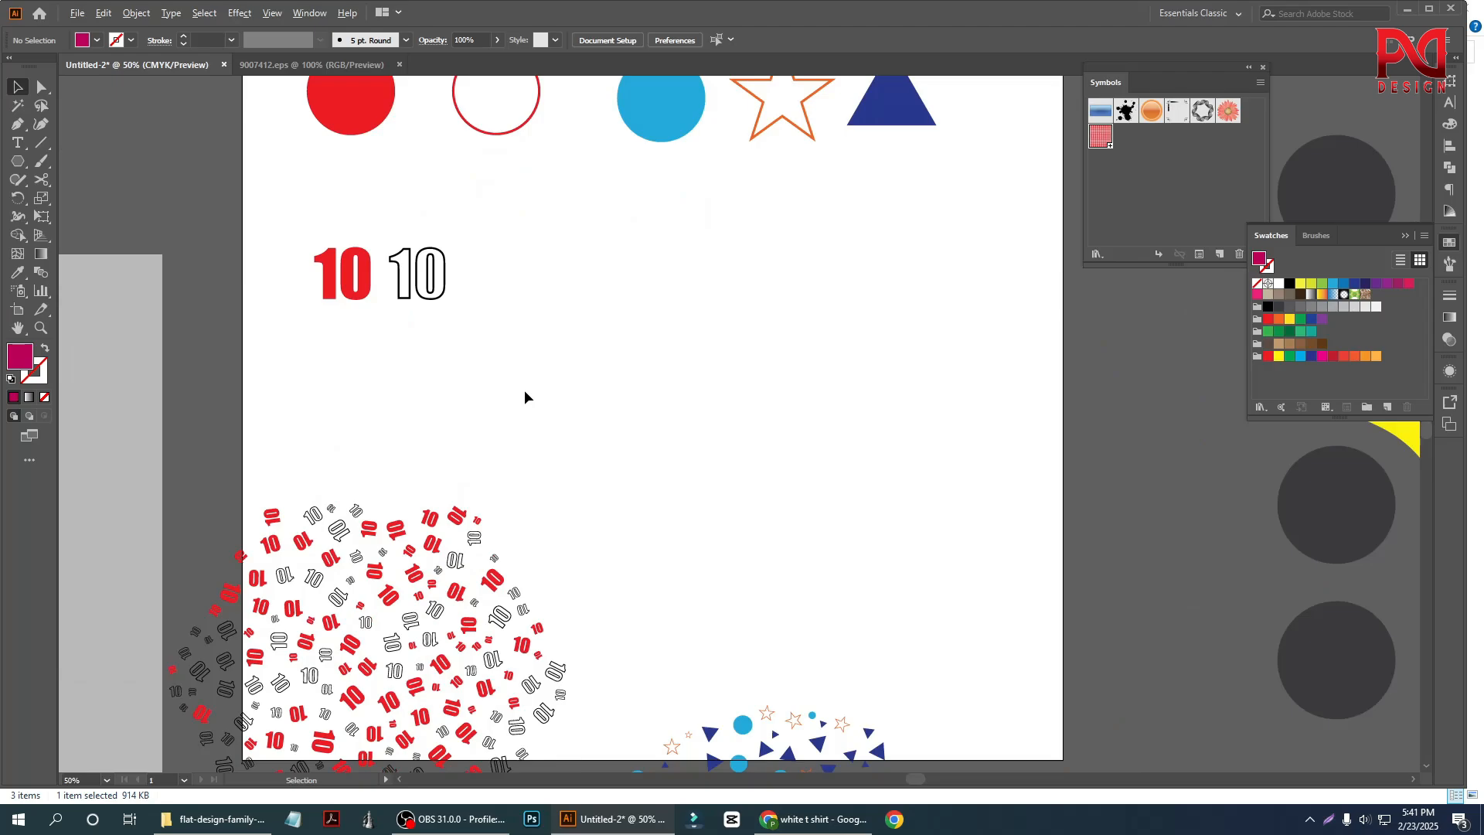
scroll(526, 413, "down", 1)
scroll(610, 410, "up", 1)
scroll(600, 415, "down", 1)
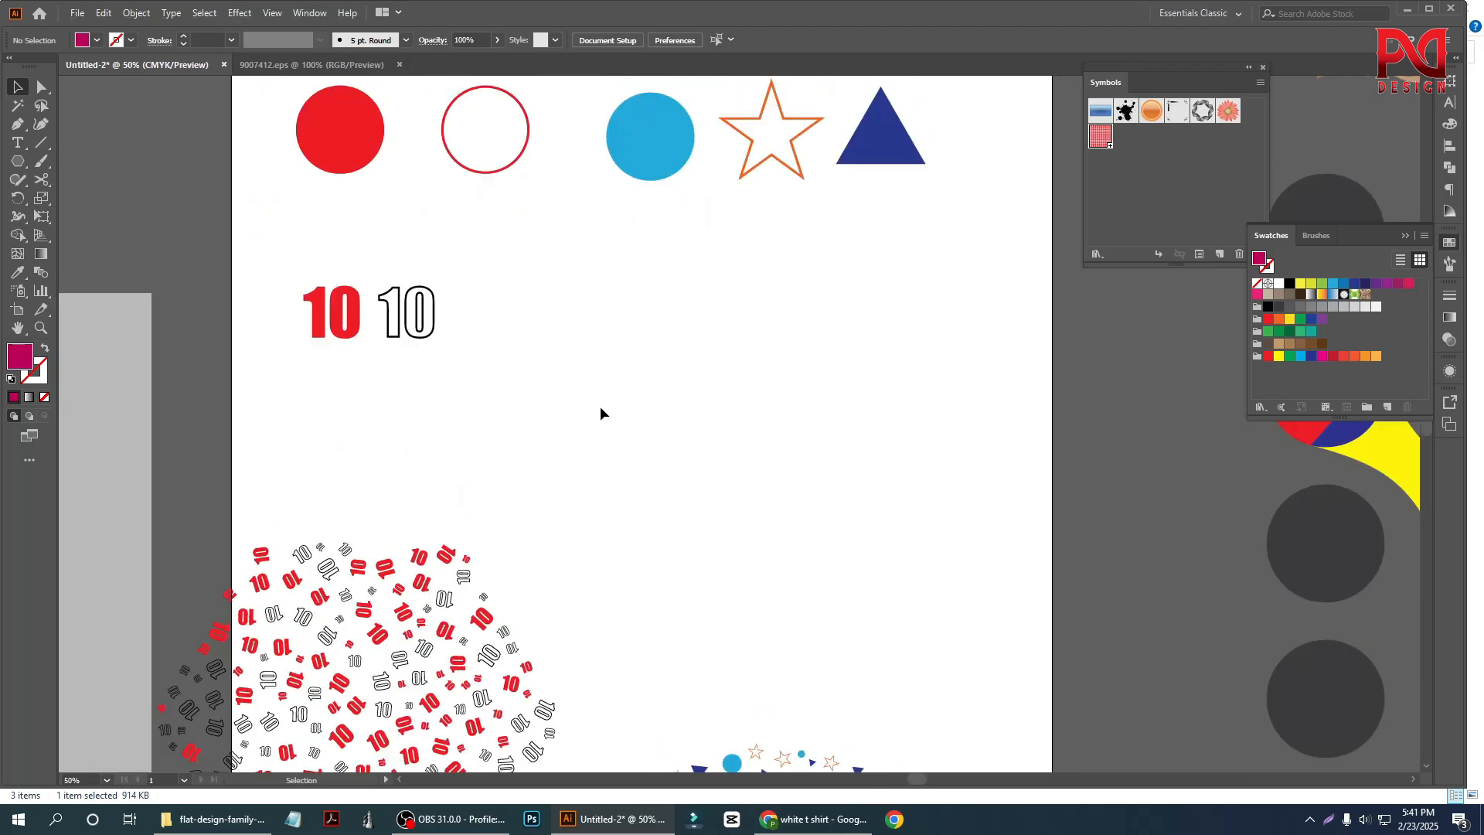
scroll(606, 410, "up", 1)
scroll(611, 407, "down", 1)
scroll(696, 388, "up", 2)
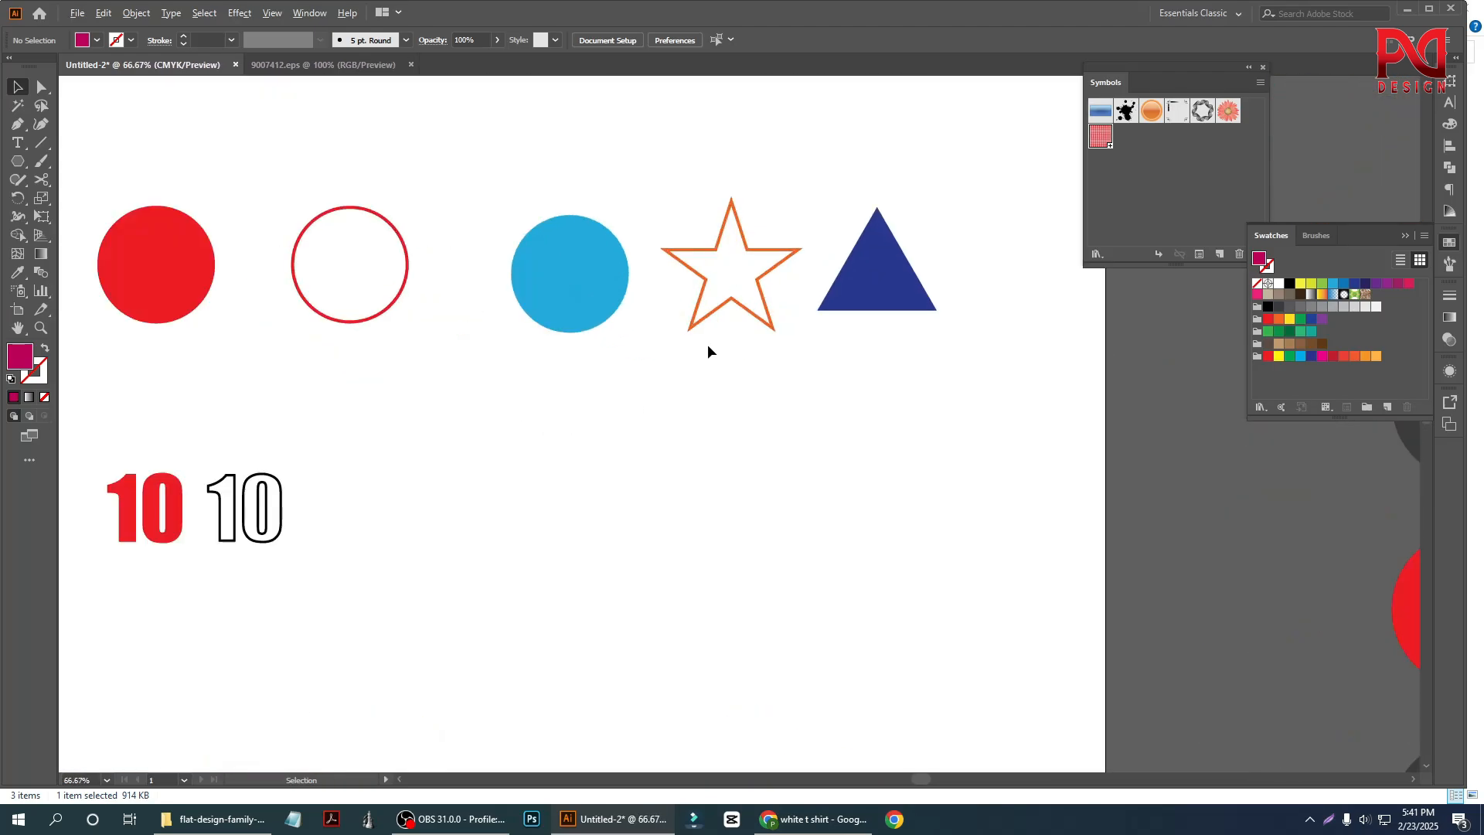
left_click_drag(900, 355, 889, 364)
left_click(246, 366)
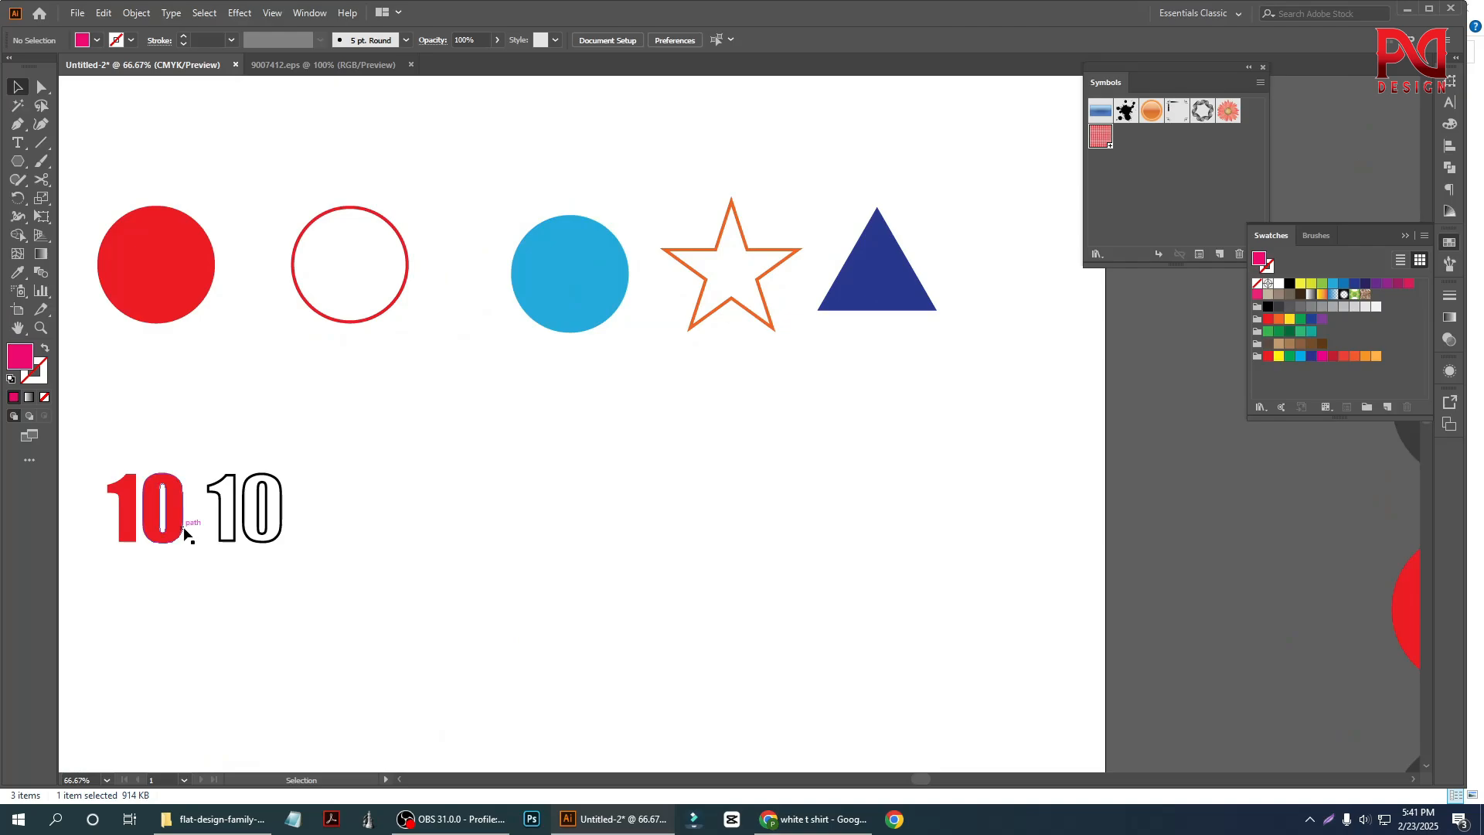
Ungroup the pair of 10s and place a copy of the solid red 10 below the outlined one.
left_click_drag(185, 533, 681, 510)
right_click(257, 482)
left_click(330, 611)
scroll(755, 518, "down", 2)
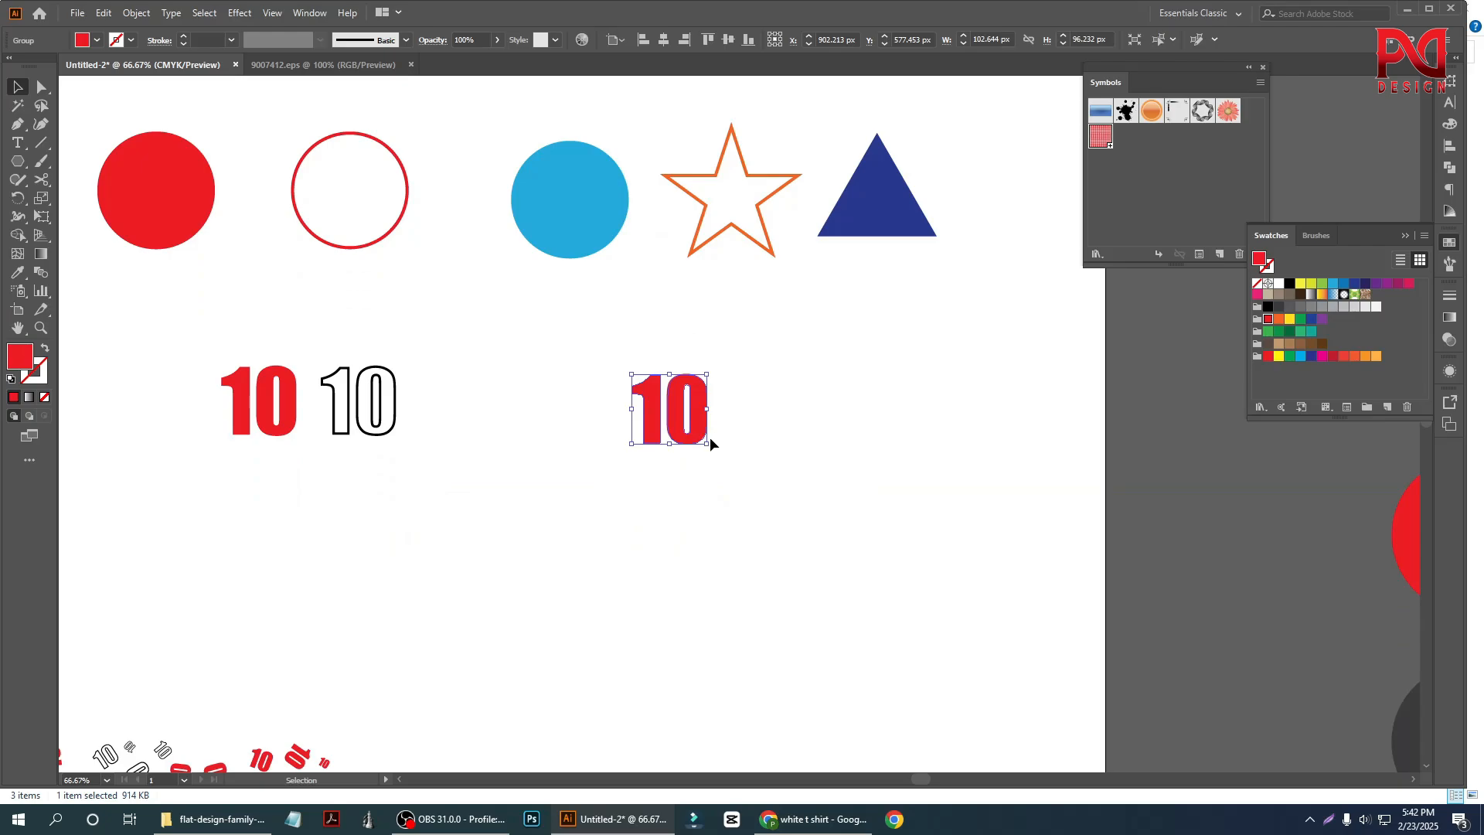
left_click_drag(710, 438, 304, 567)
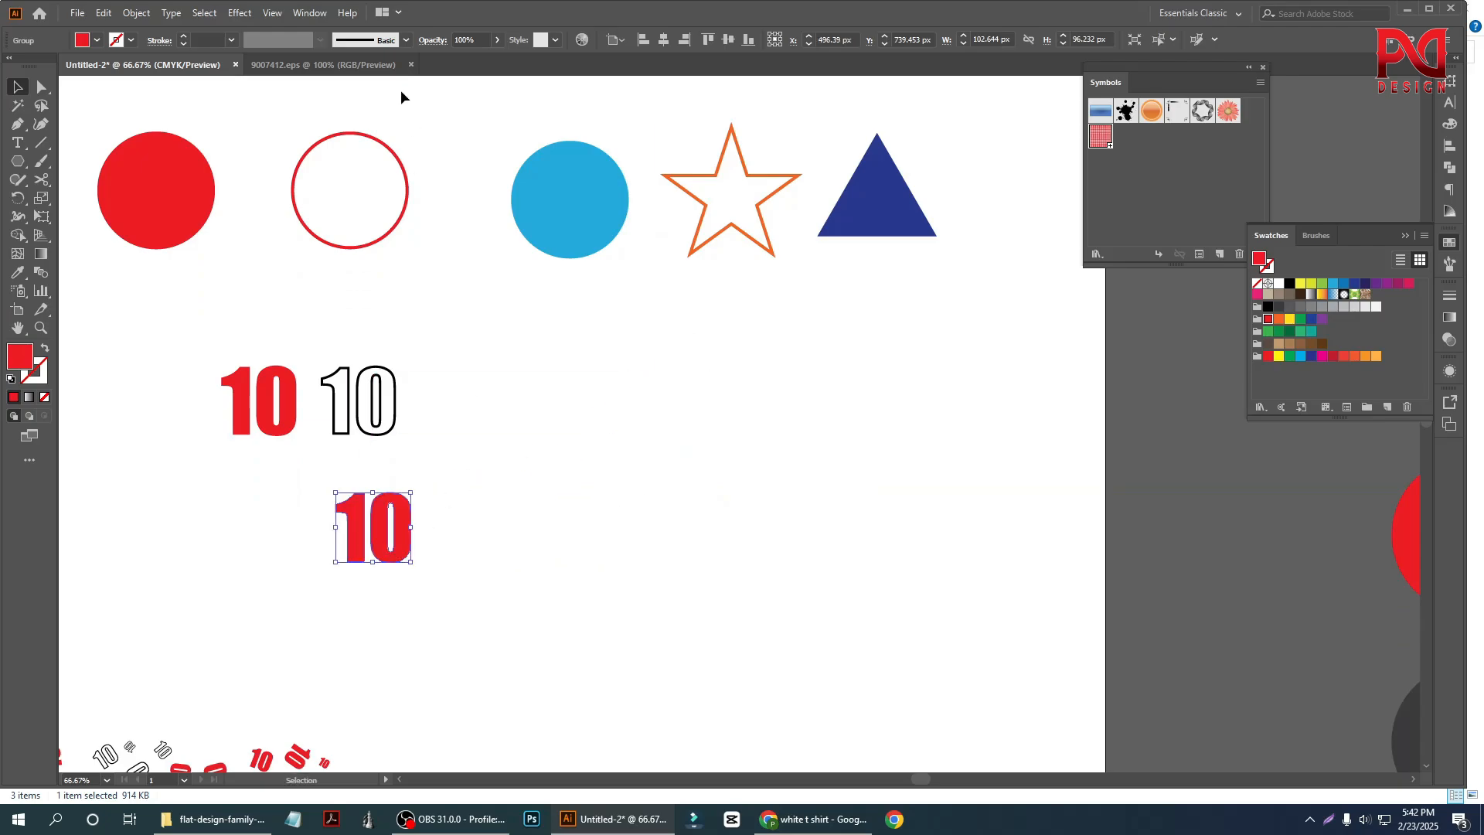
Add a line of placeholder point text in the empty area below the star and blue circle.
left_click(17, 143)
left_click(603, 384)
left_click(28, 87)
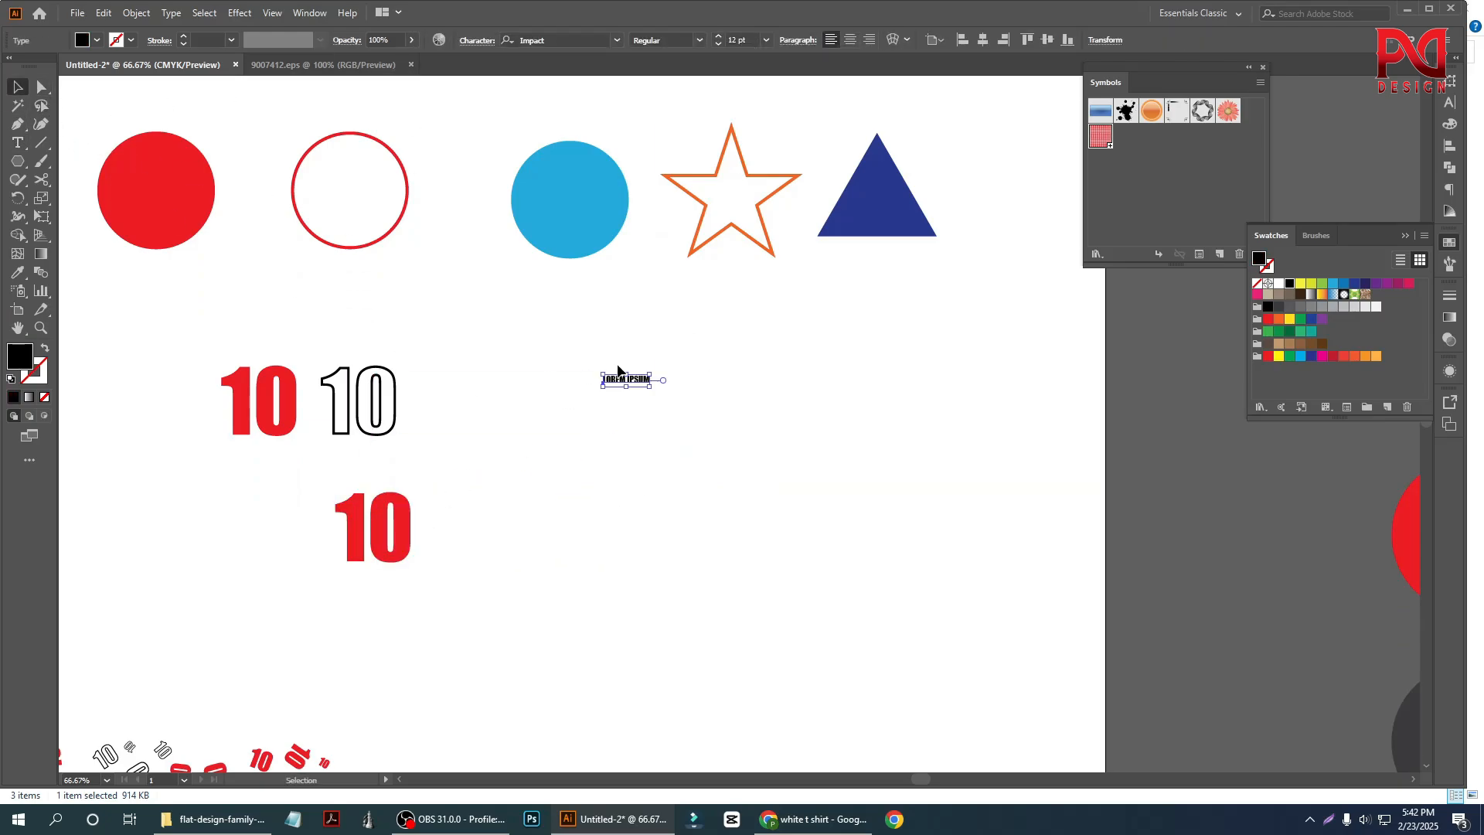
Enlarge the placeholder text to about 73 pt, shift it slightly downward, and replace its wording with the letter P.
left_click_drag(651, 389, 770, 530)
left_click_drag(674, 392, 710, 468)
double_click(704, 455)
key("ctrl+a")
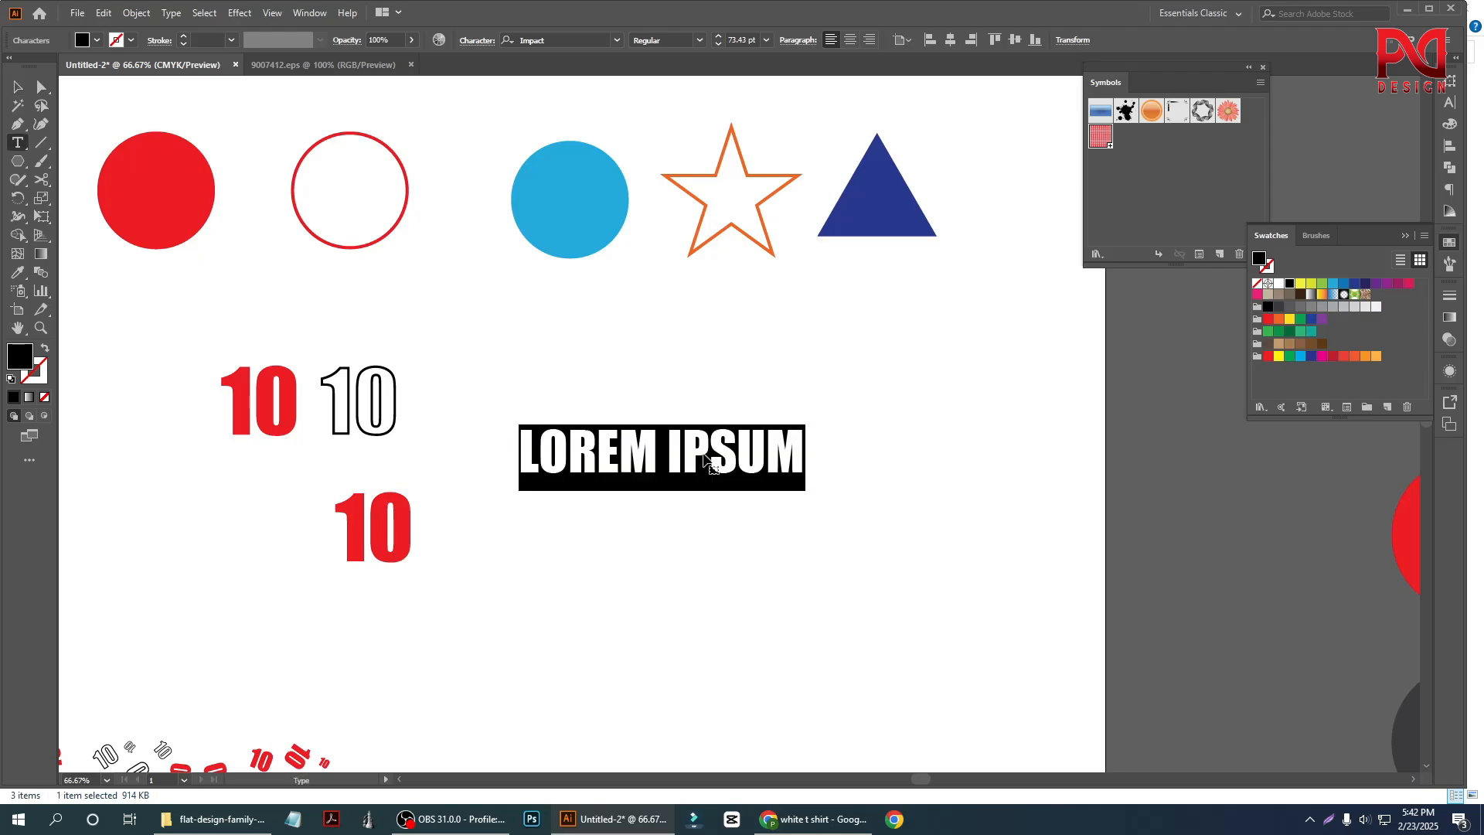
type("P")
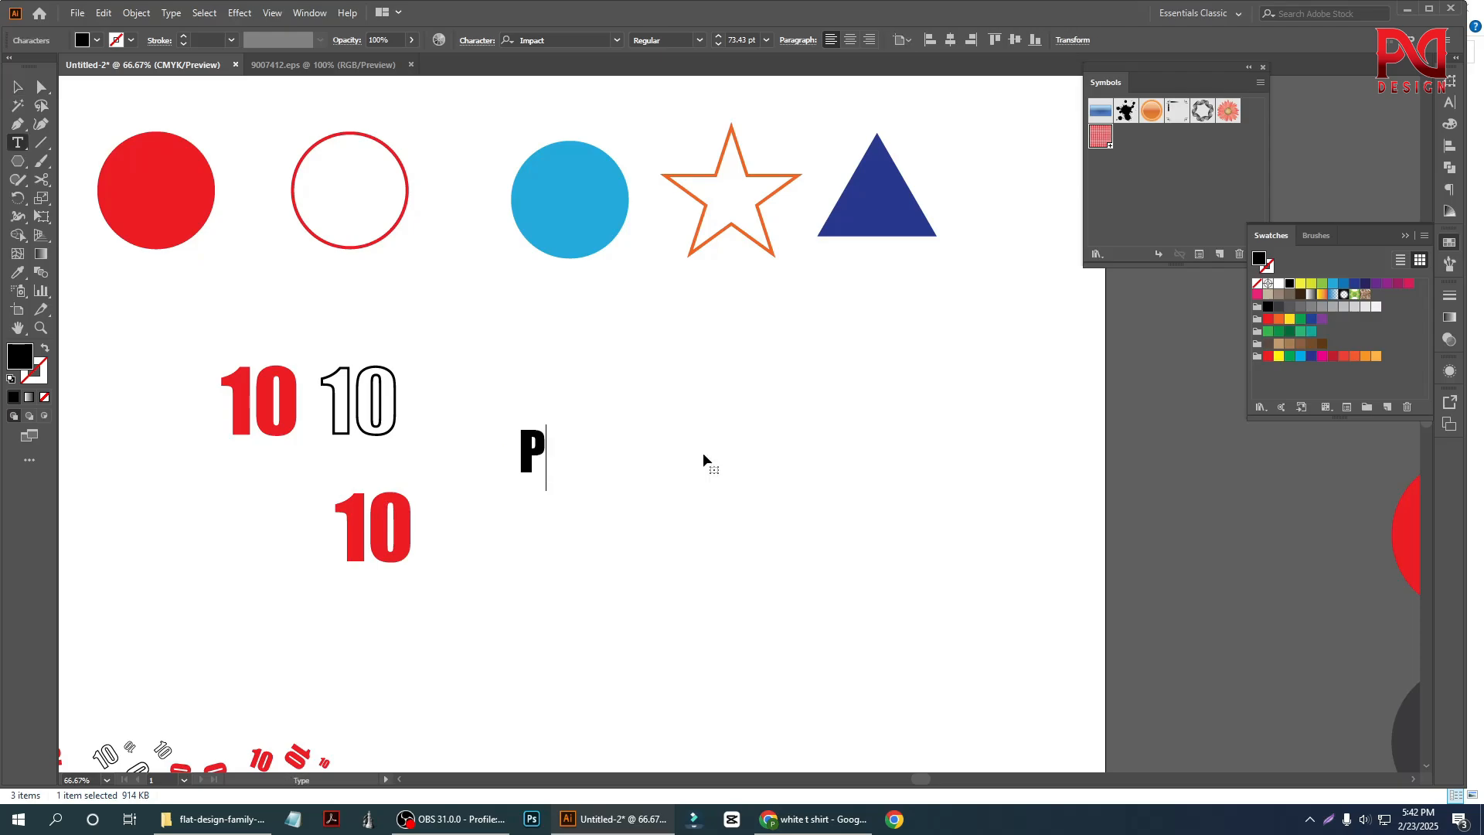
Replace the letter P with K and enlarge it to about 147 pt.
left_click(16, 88)
double_click(539, 456)
key("ctrl+a")
type("K")
left_click(19, 90)
left_click_drag(549, 491, 576, 522)
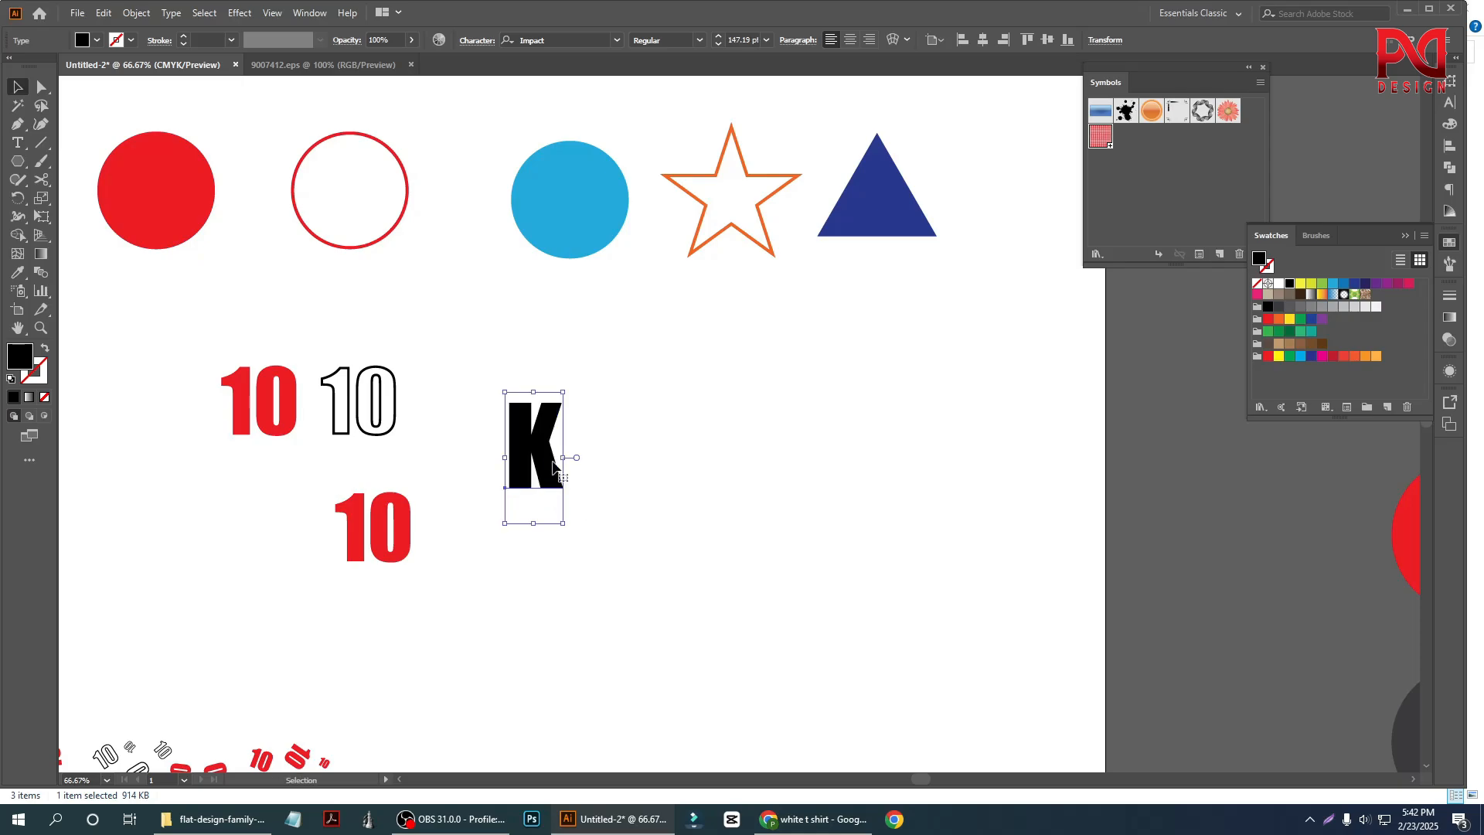
Move the K below the blue circle and star, convert it to outlines and ungroup it.
left_click_drag(552, 452, 642, 412)
right_click(641, 412)
left_click(710, 515)
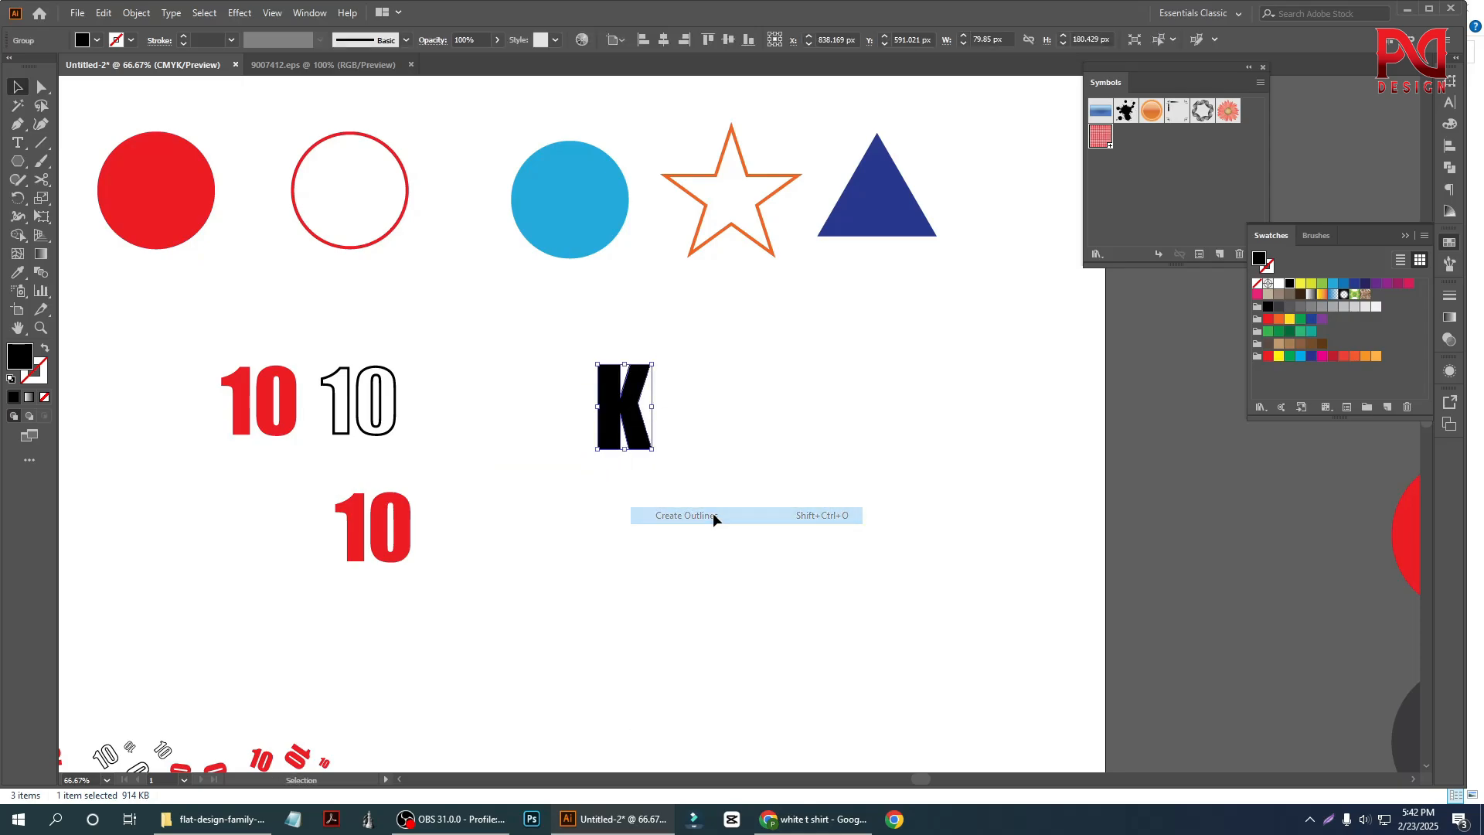
right_click(633, 424)
left_click(675, 550)
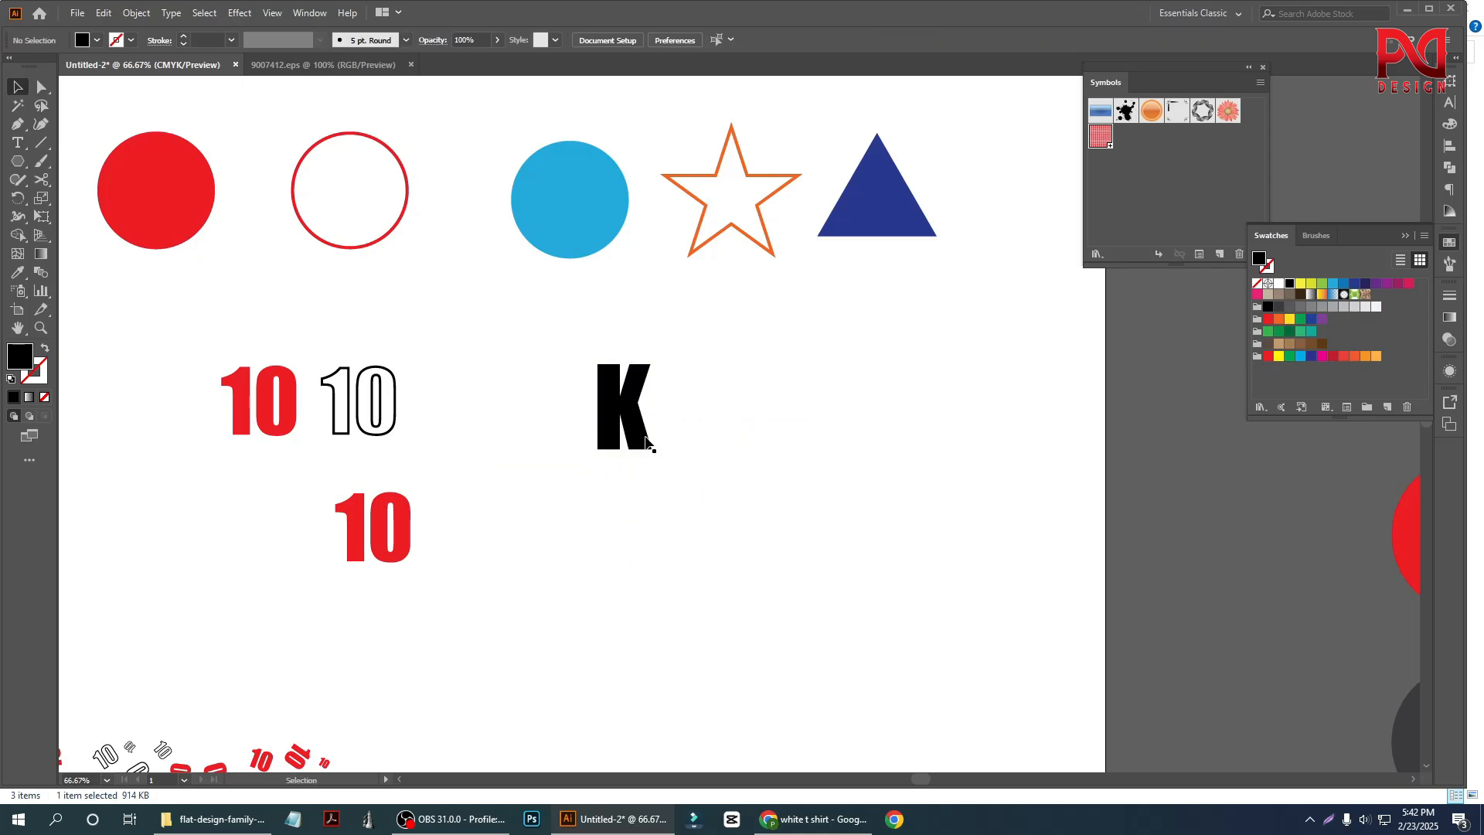
Enlarge the K to about 239 by 377 px and shrink the circle, star and triangle group to about 277 px wide above it.
left_click_drag(651, 448, 735, 551)
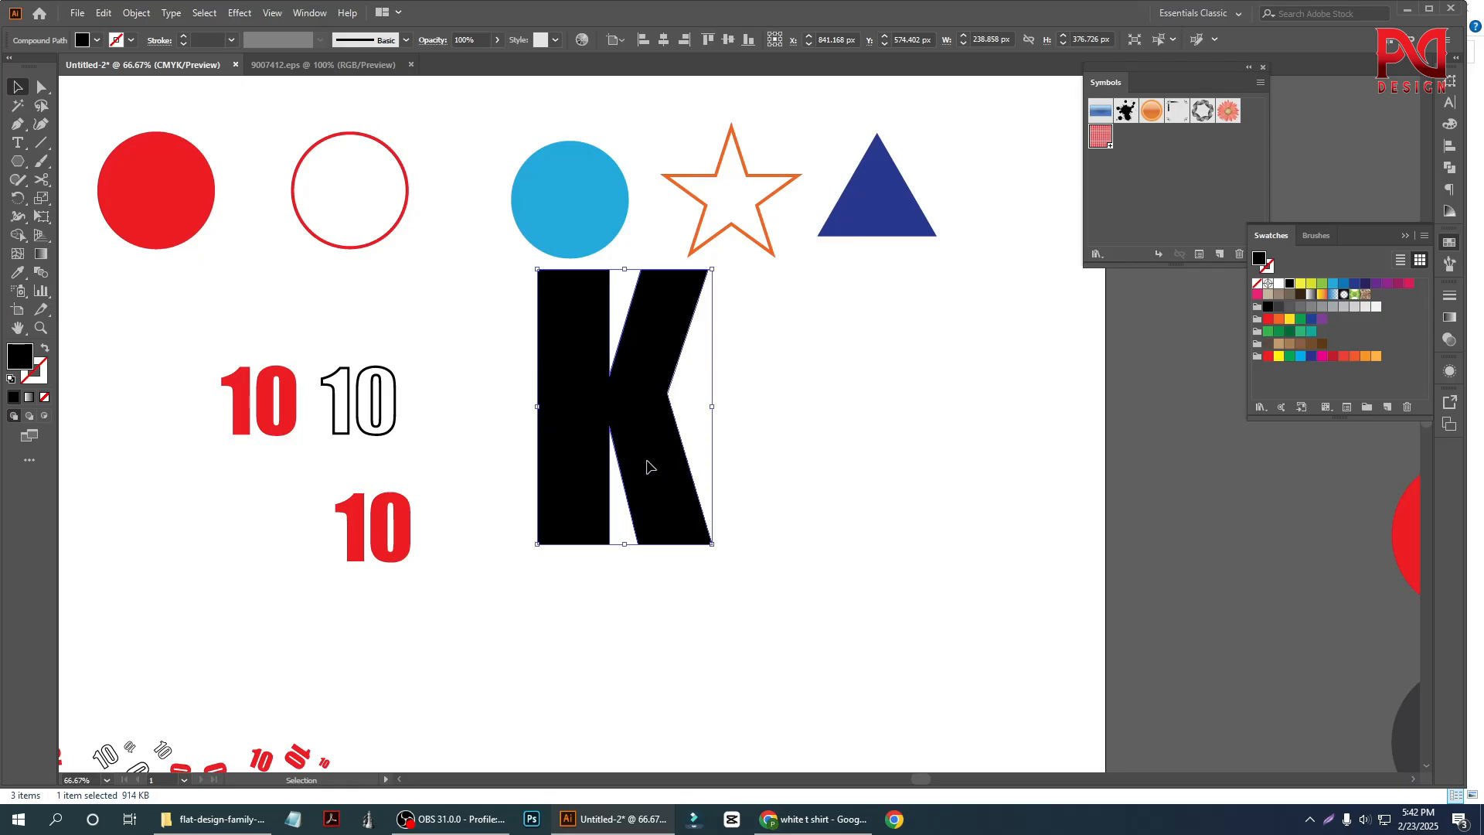
left_click_drag(603, 431, 689, 536)
scroll(689, 537, "down", 1)
left_click_drag(578, 210, 781, 304)
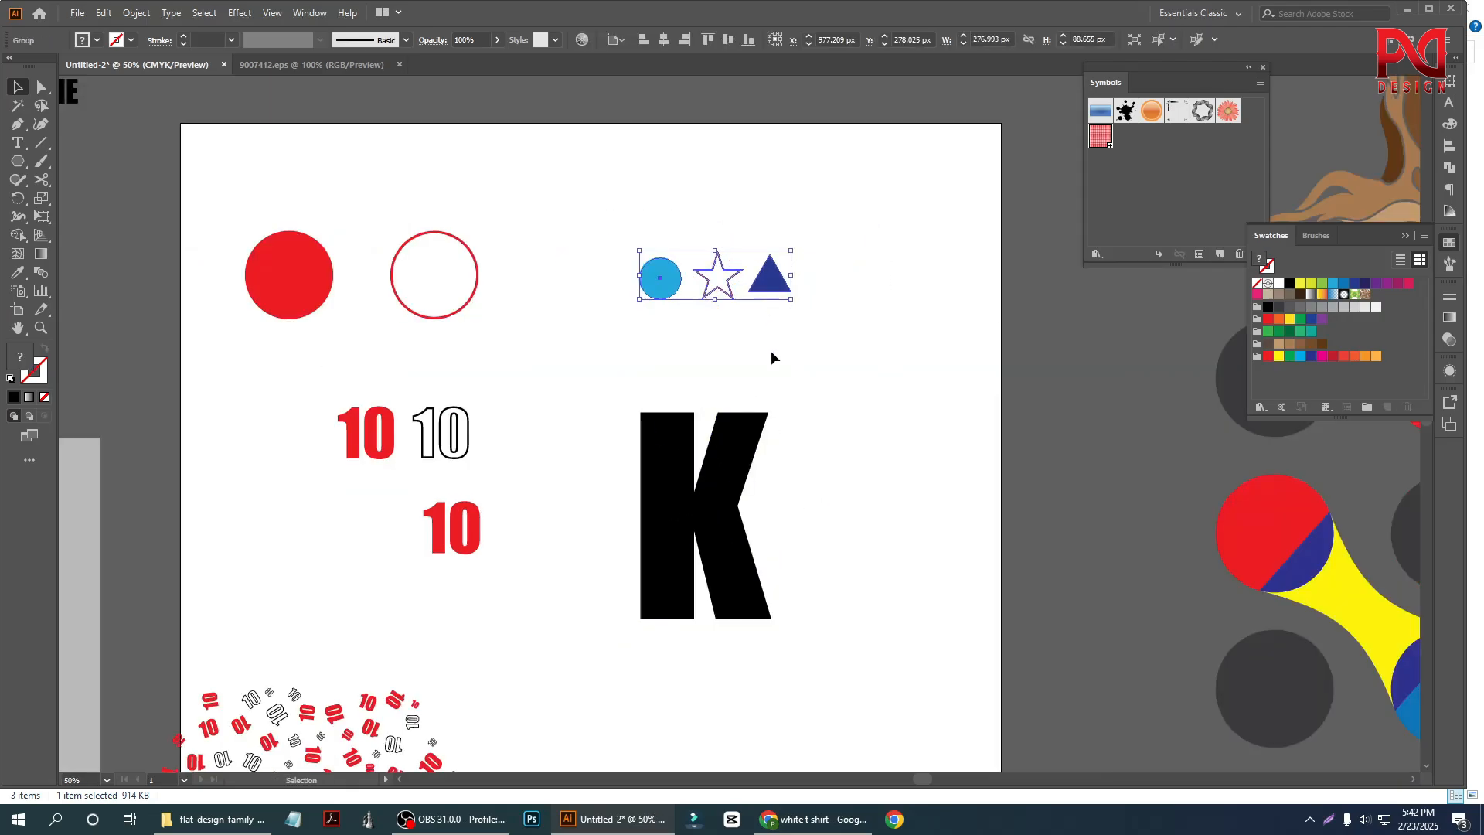
scroll(661, 457, "down", 1)
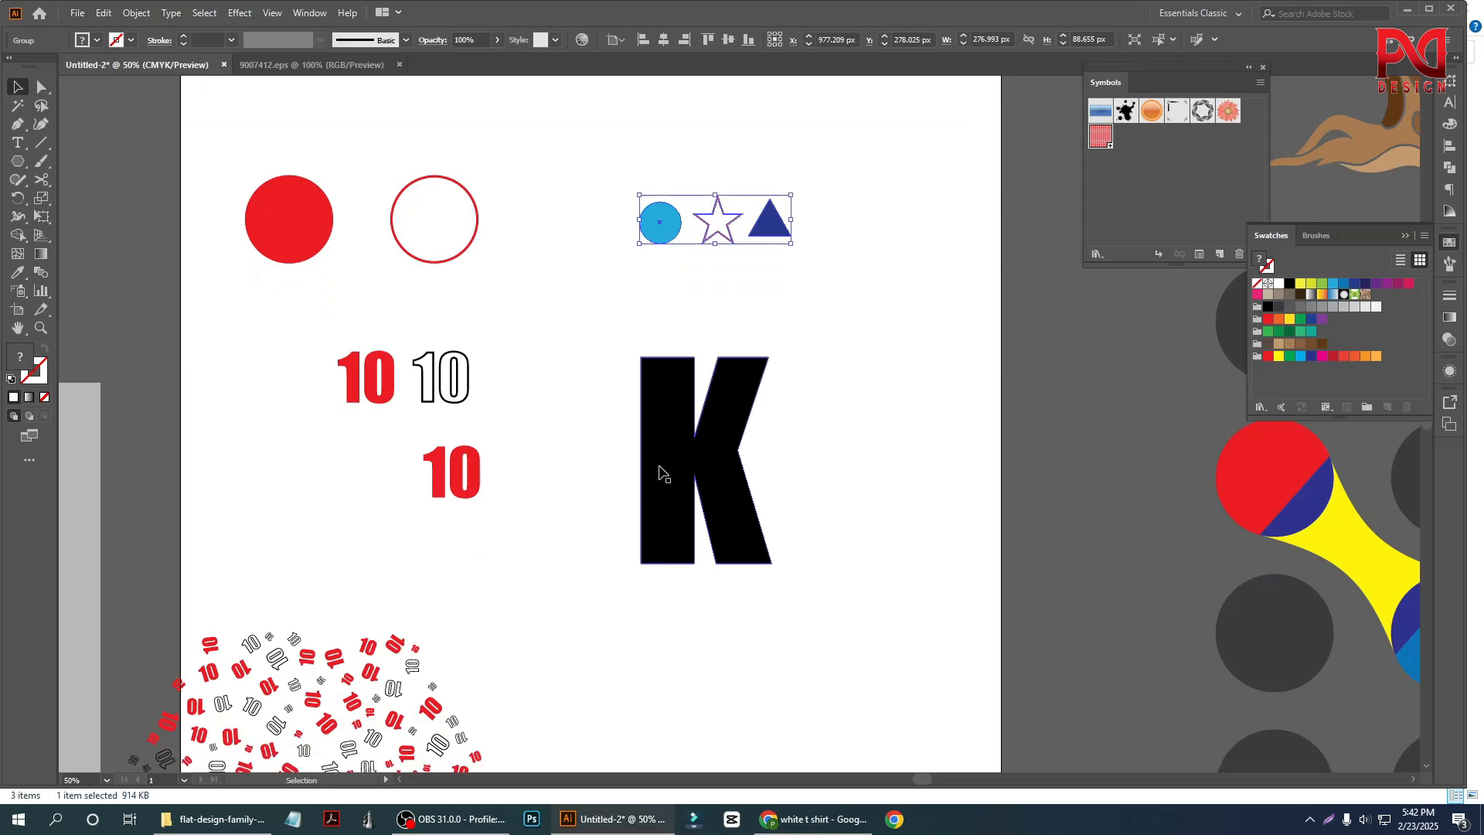
left_click_drag(661, 473, 687, 432)
left_click_drag(674, 272, 758, 418)
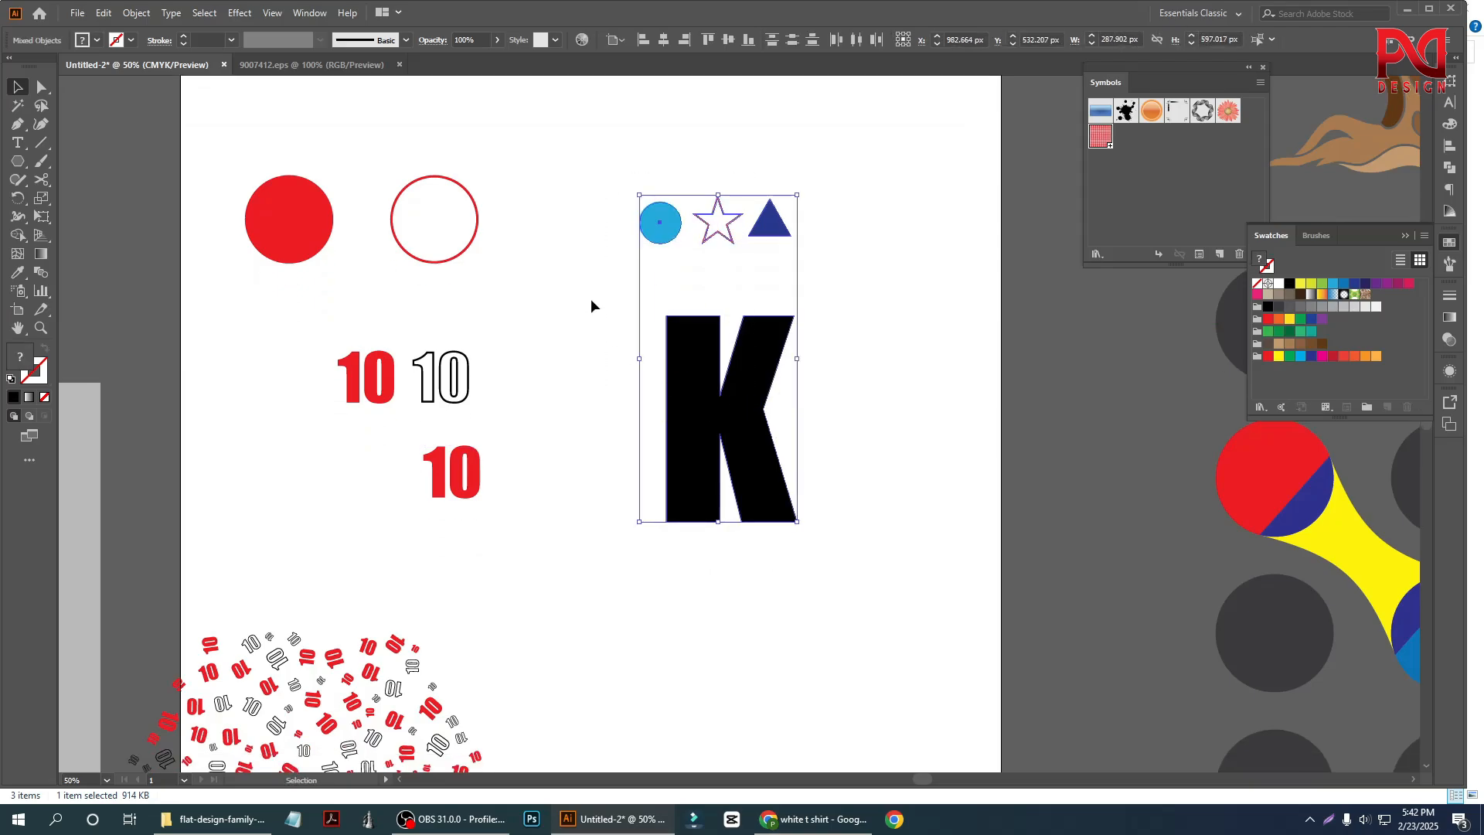
Bring the K to the front and select it together with the circle, star and triangle group.
left_click(670, 331)
right_click(670, 331)
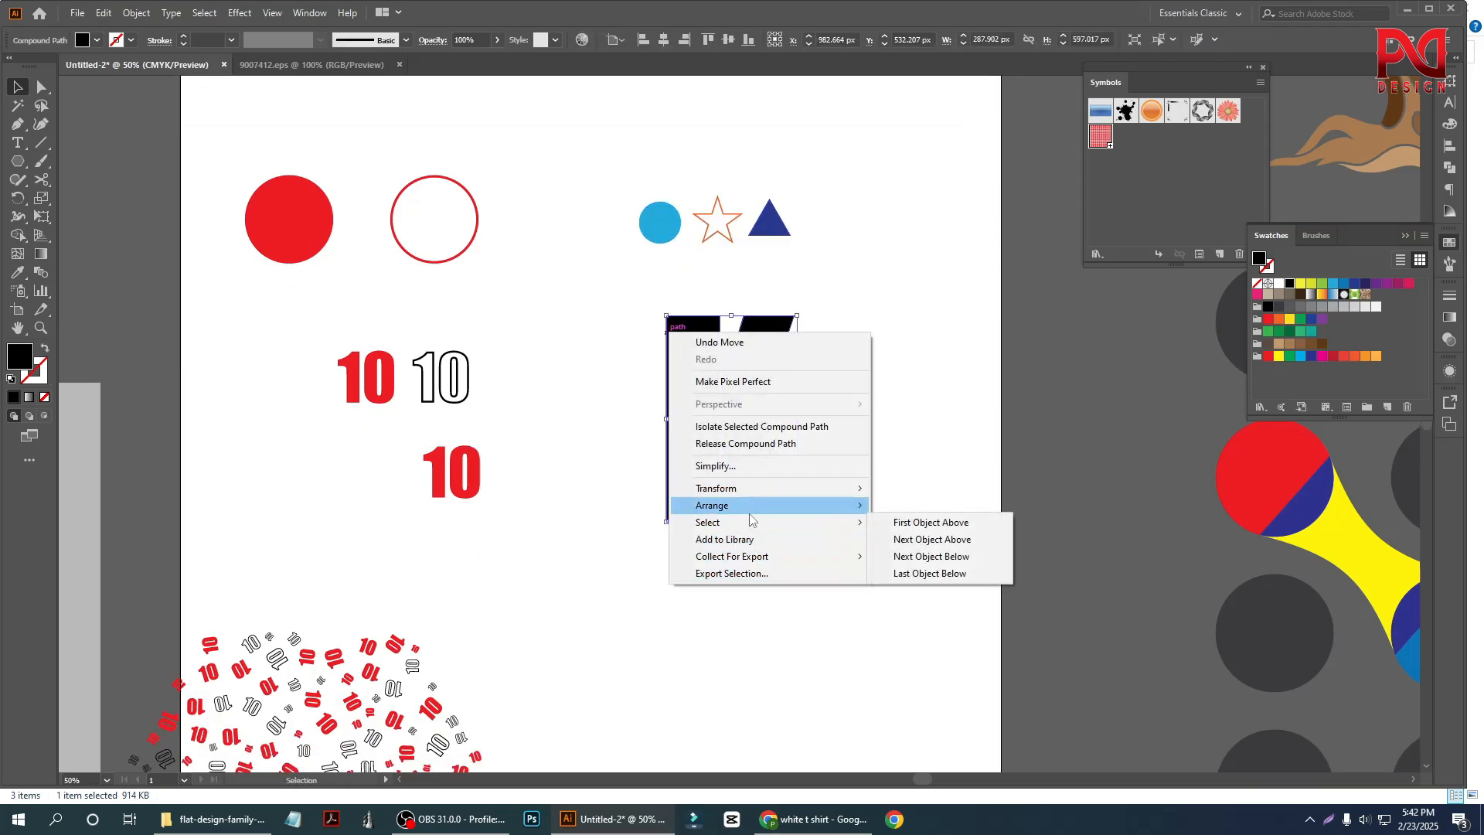
mouse_move(750, 504)
left_click(897, 505)
left_click_drag(620, 175, 775, 472)
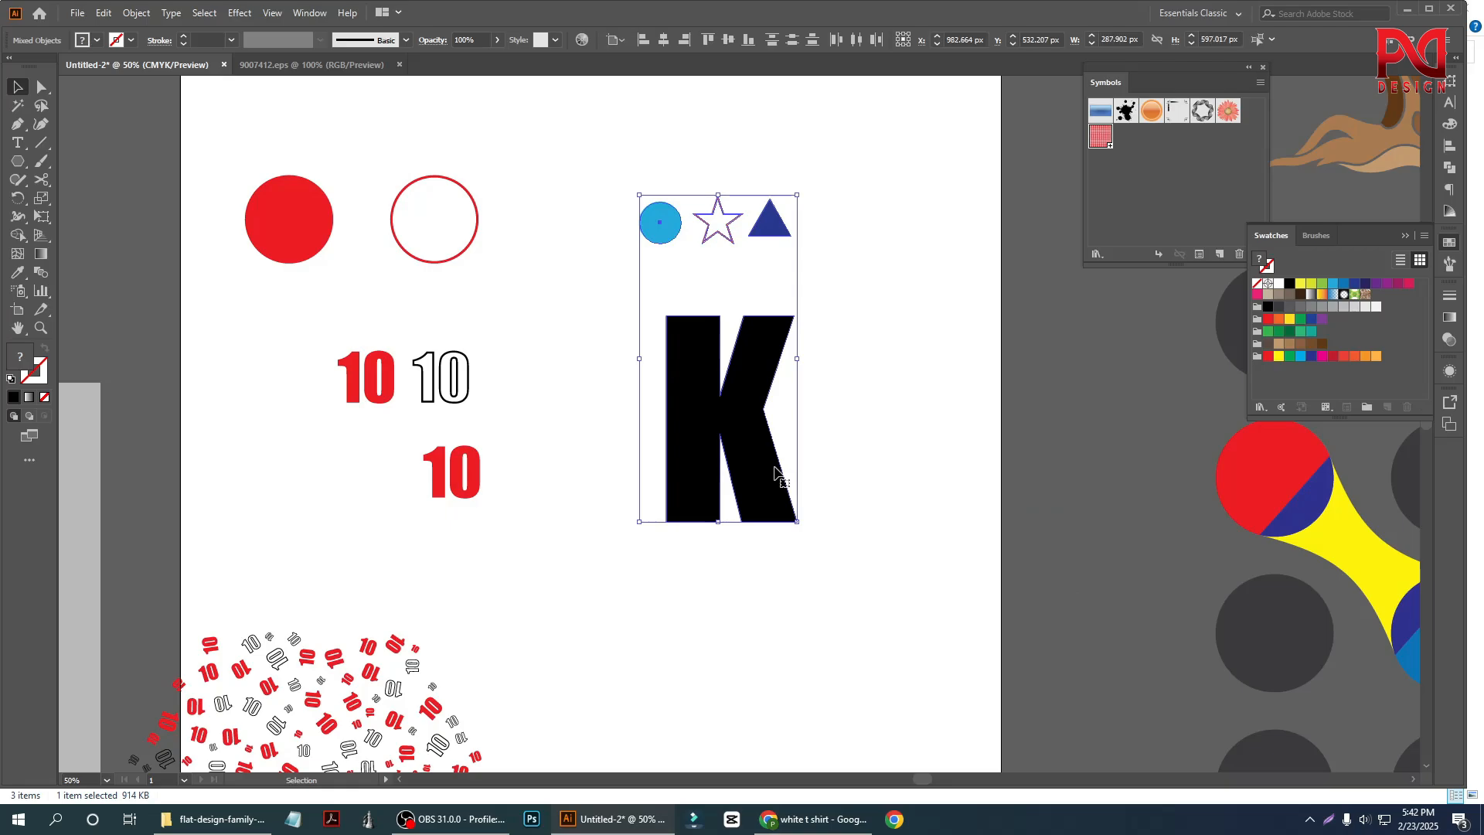
left_click(78, 14)
left_click(150, 363)
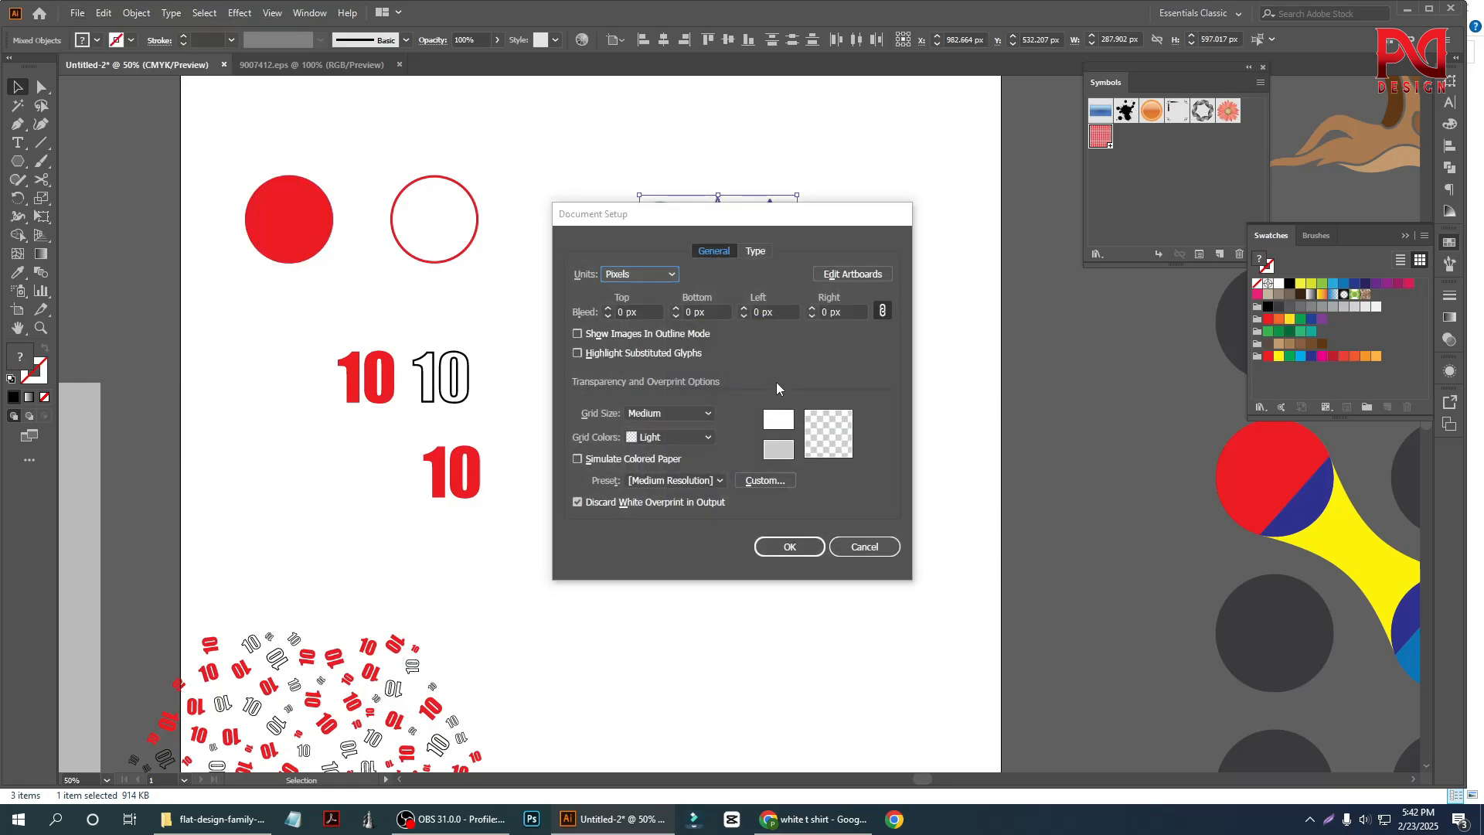
left_click(873, 548)
Run the Fillinger script on the selected K and shapes with max size 6, min size 2, min distance 4 and random rotation.
left_click(77, 13)
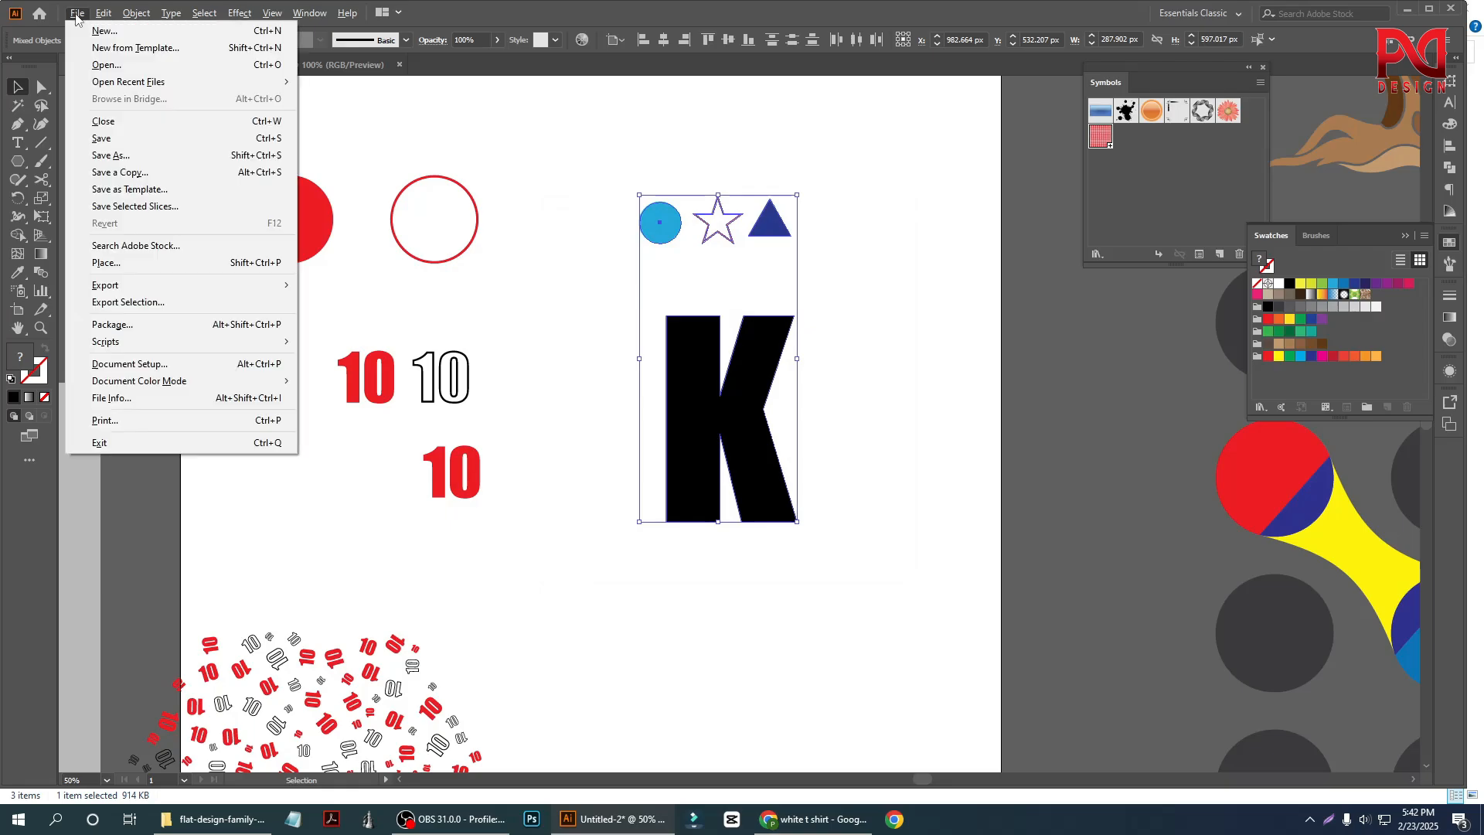
mouse_move(133, 344)
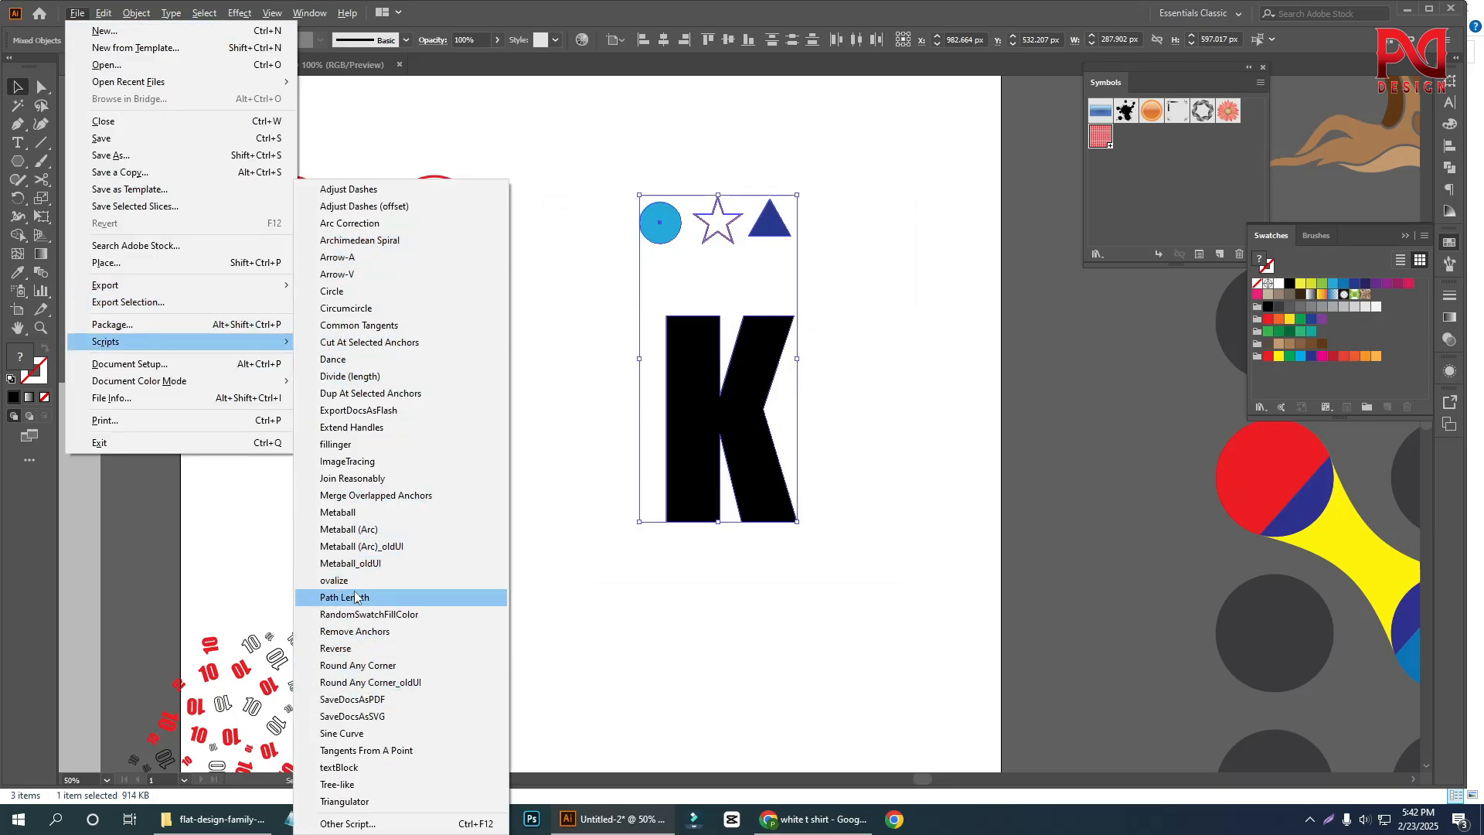
left_click(349, 450)
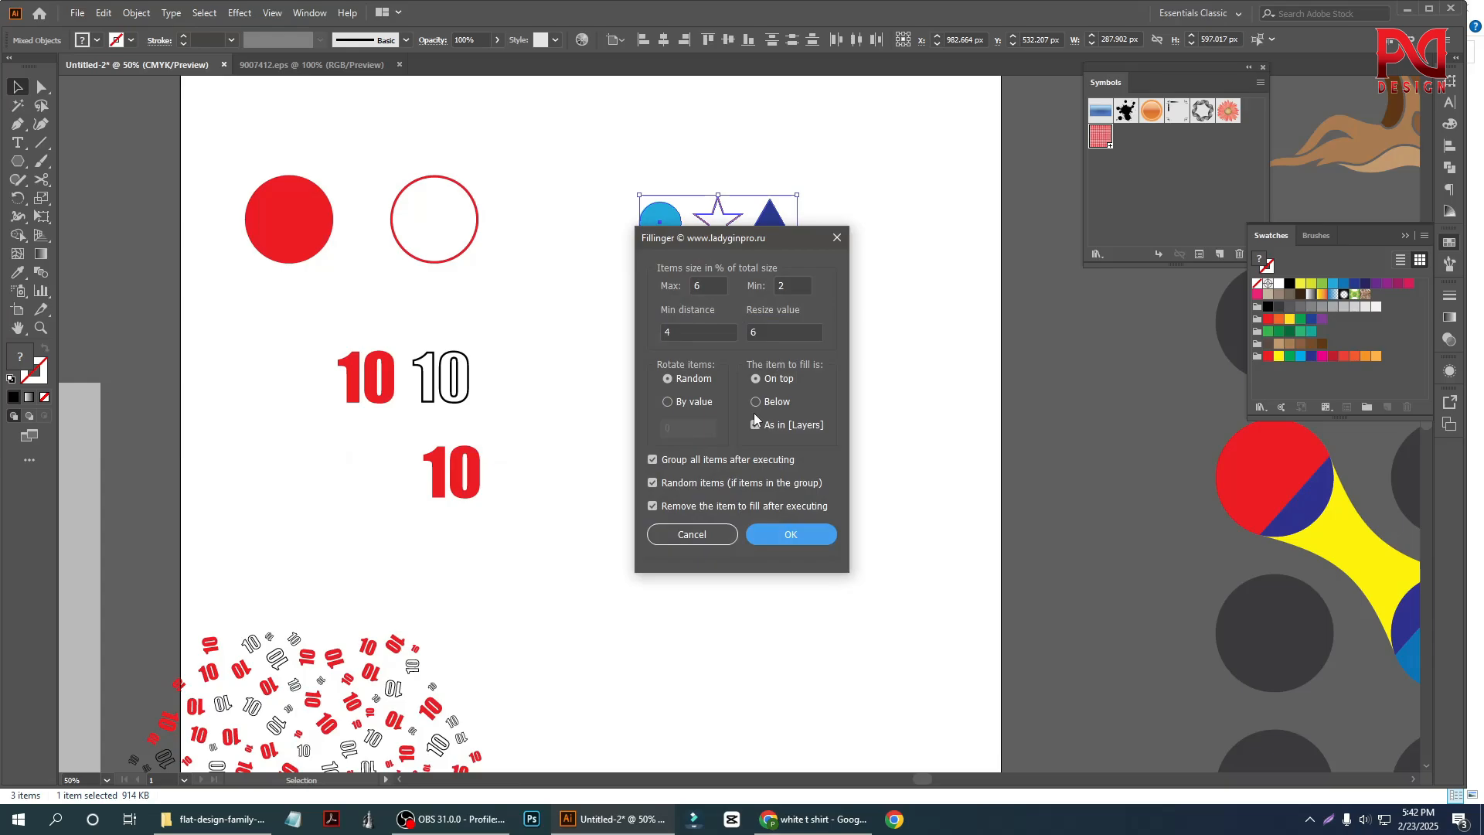
left_click(783, 534)
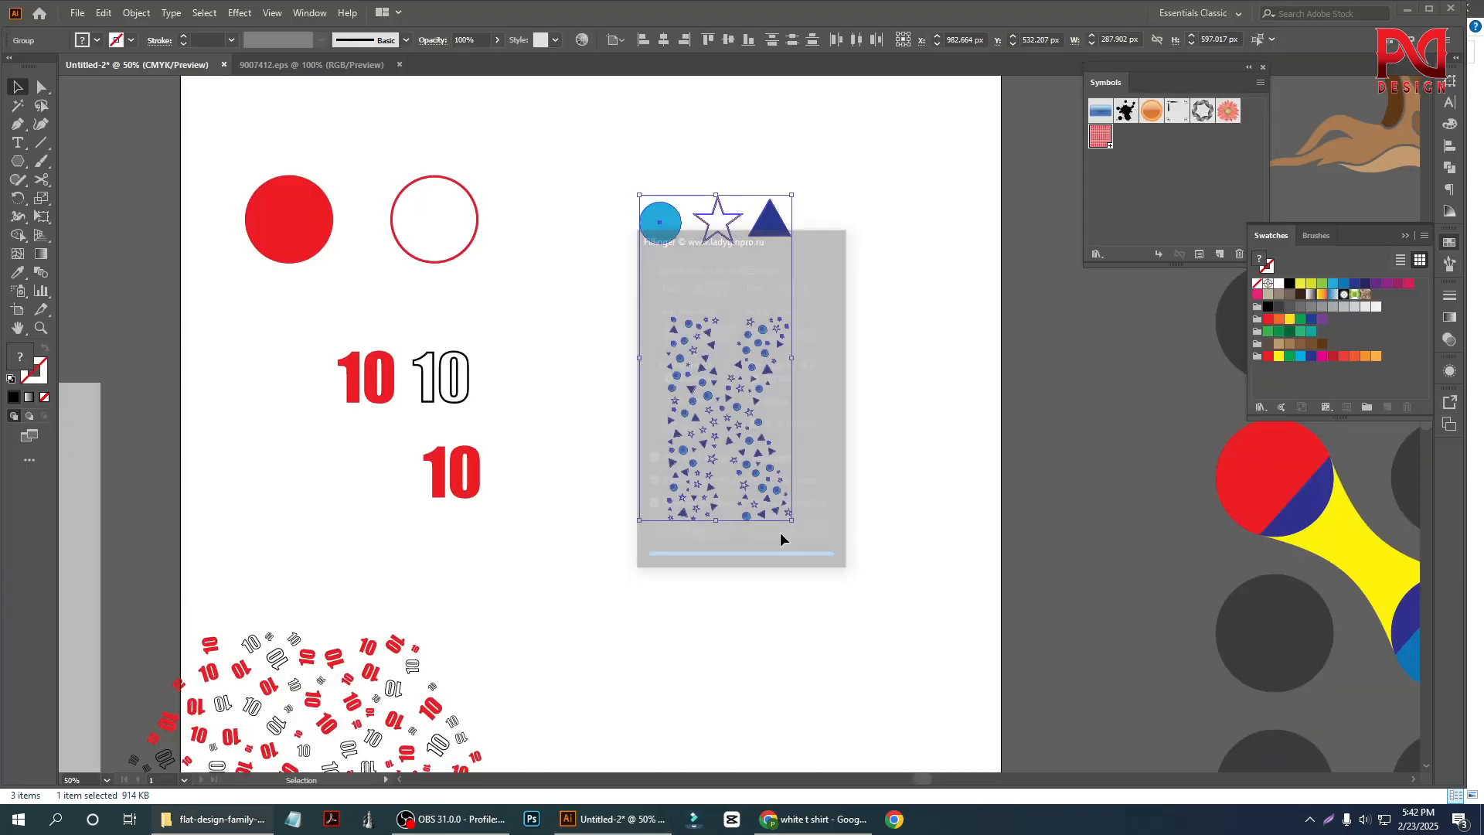
left_click(844, 449)
Enlarge the shape-filled K to about 396 by 643 px and move it down, clear of the source shapes.
scroll(827, 433, "down", 1)
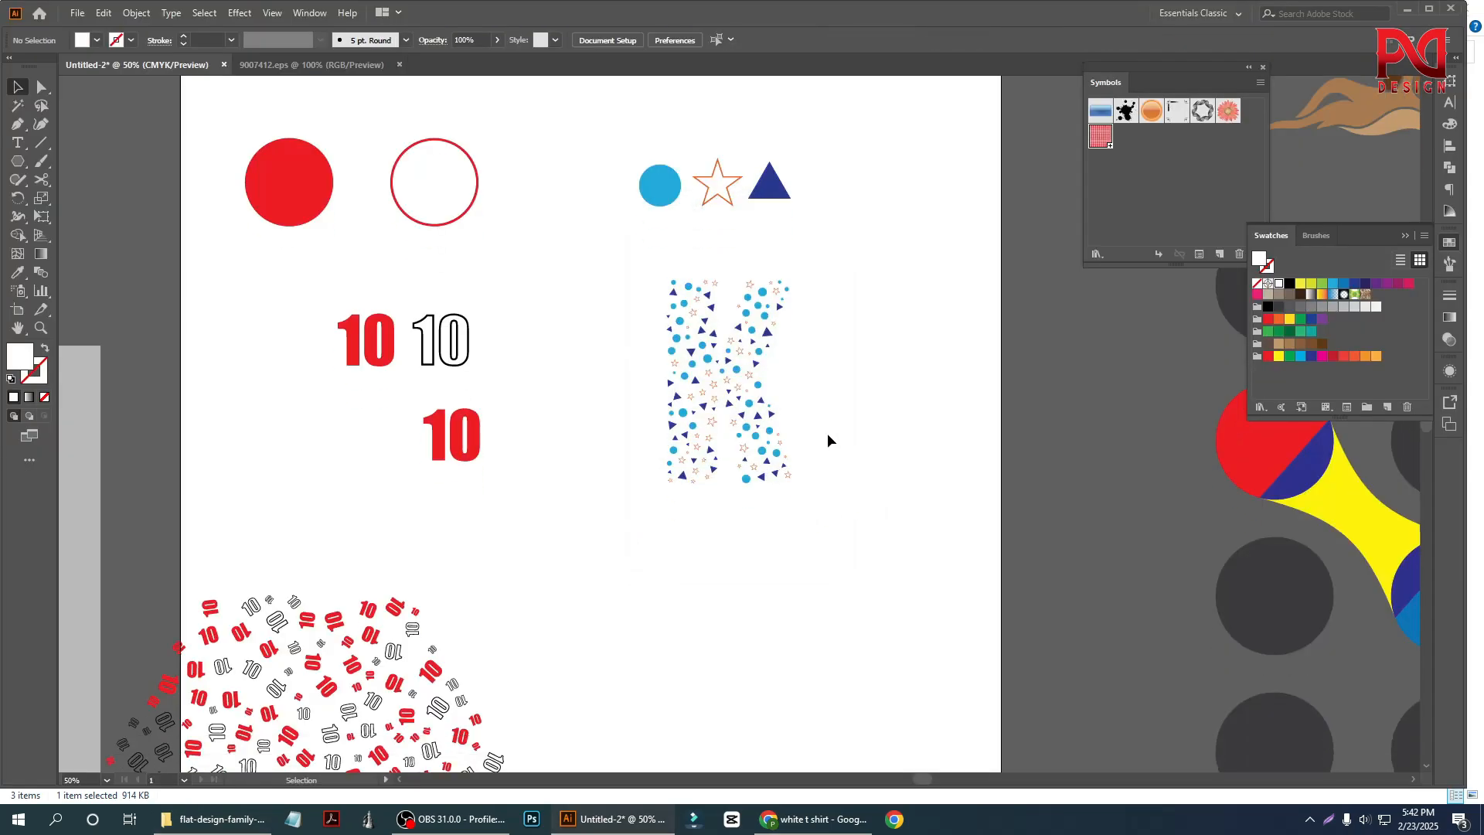
scroll(781, 421, "up", 2)
scroll(673, 425, "down", 1)
left_click(677, 396)
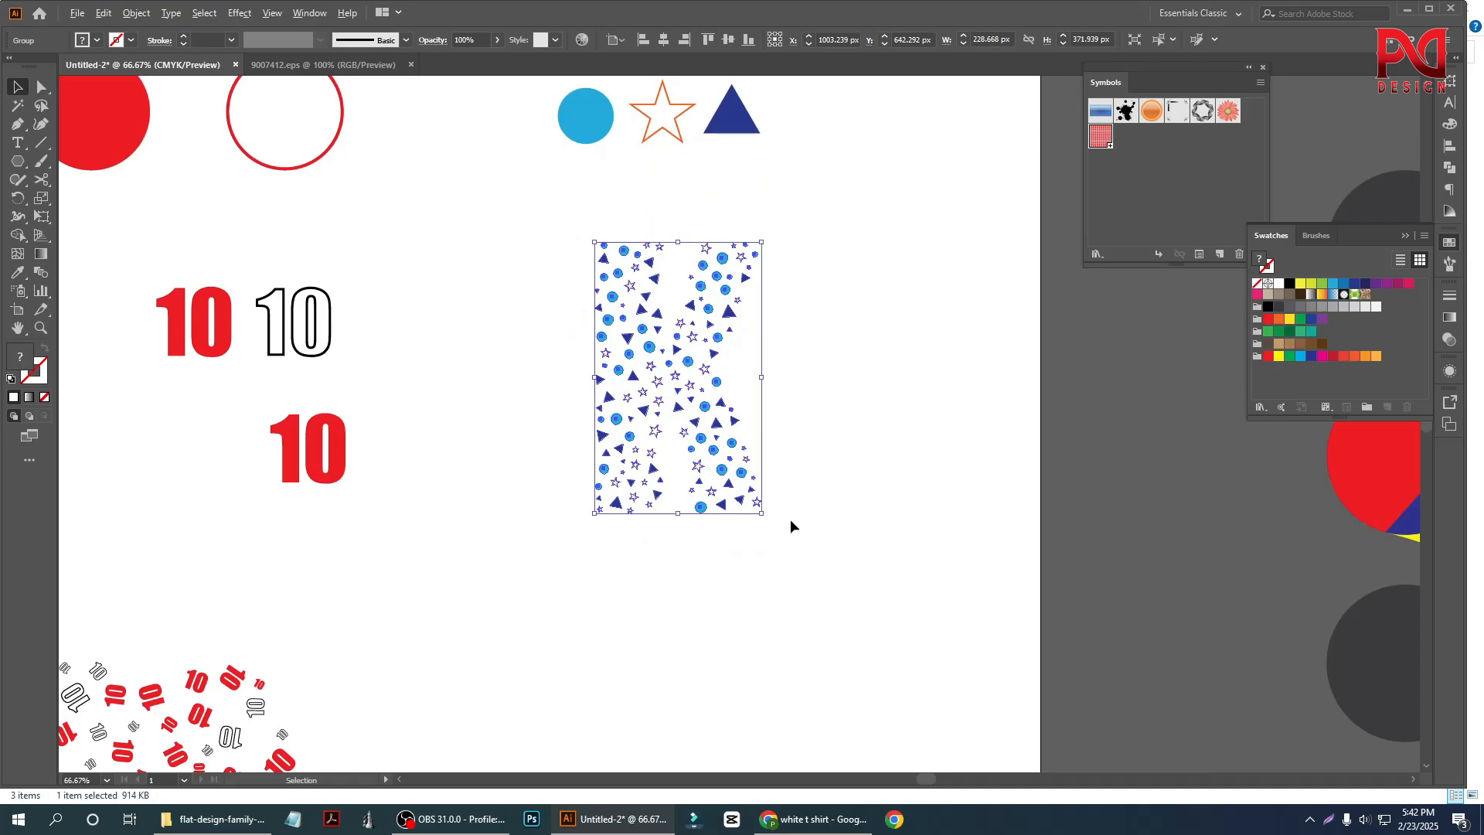
left_click_drag(762, 512, 823, 613)
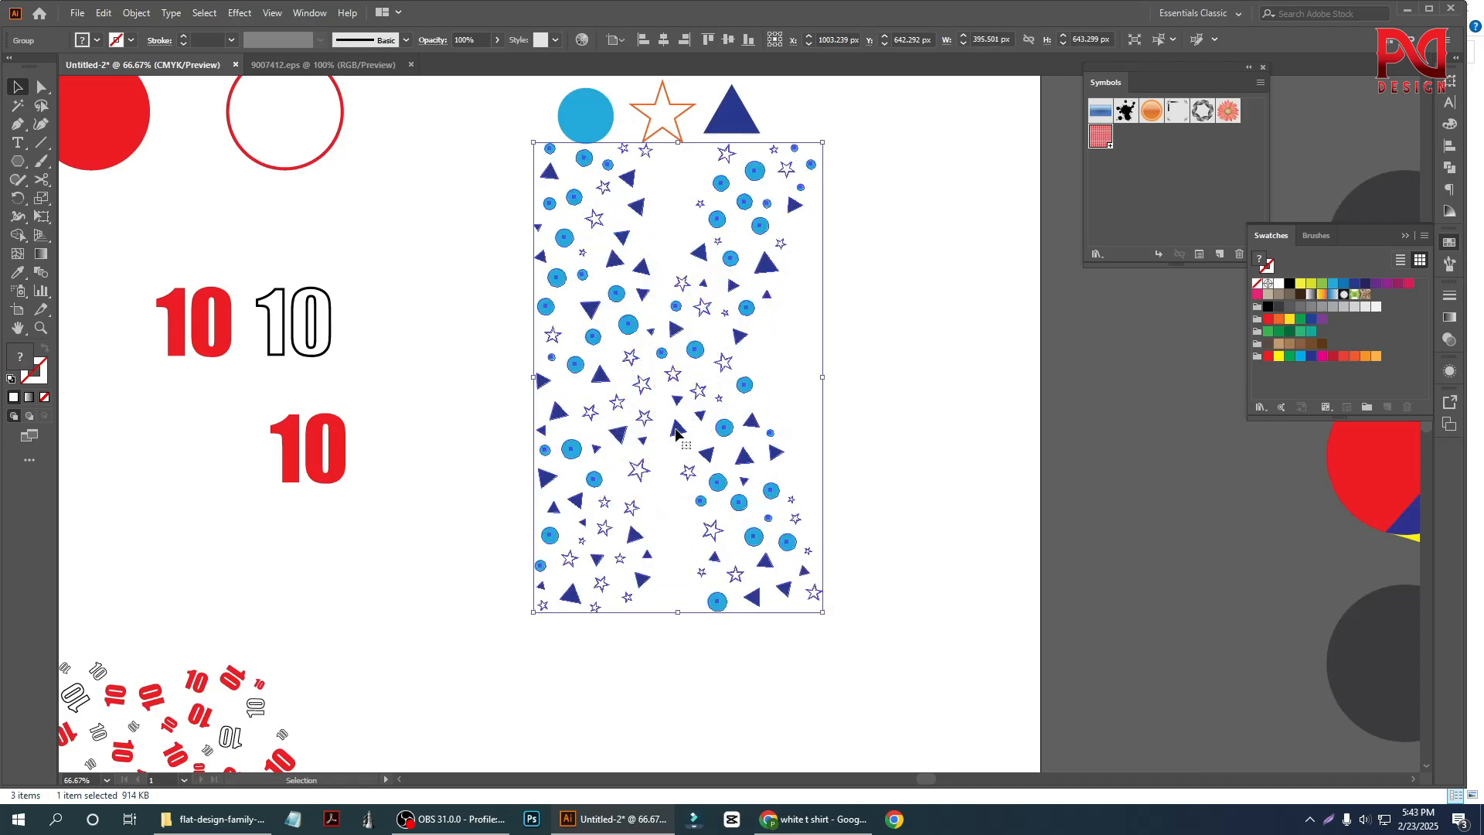
left_click_drag(675, 428, 657, 552)
left_click(808, 449)
Examine the shape-filled K alongside the other script-made designs and T-shirt mockups across the whole canvas.
scroll(804, 431, "down", 2)
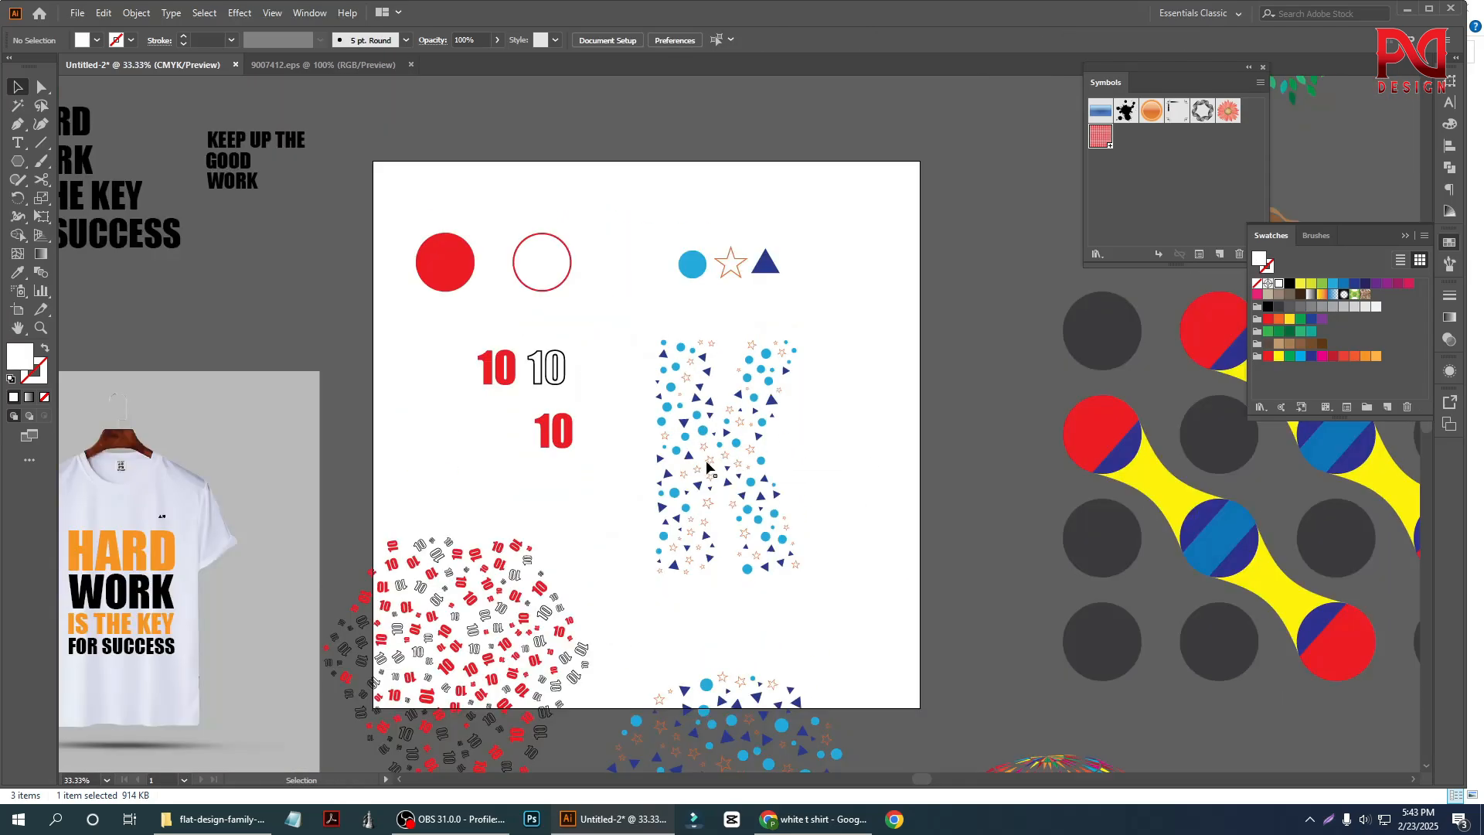
scroll(707, 462, "down", 2)
scroll(991, 398, "up", 1)
scroll(765, 413, "down", 1)
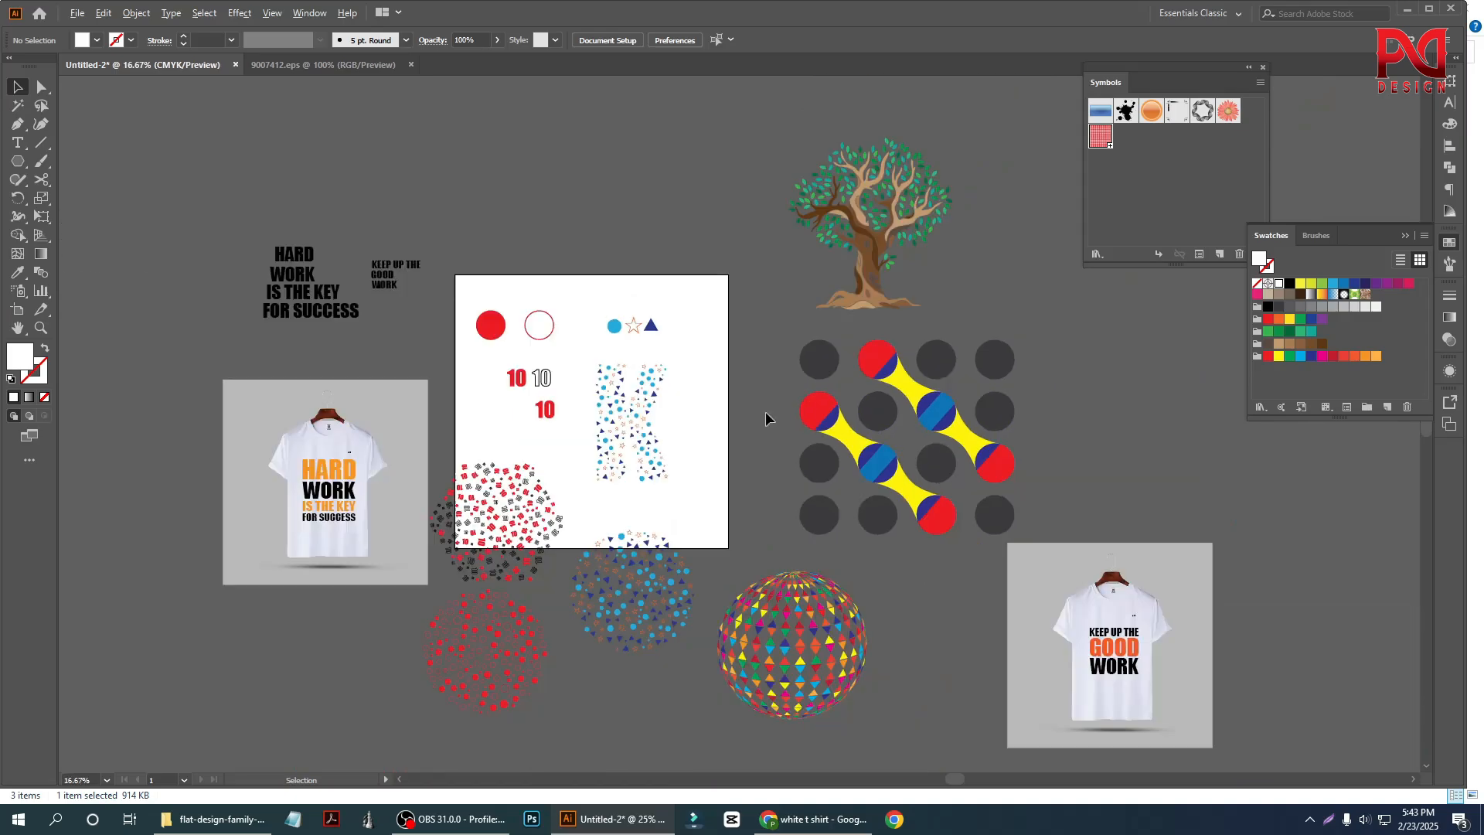
scroll(761, 419, "down", 1)
scroll(409, 483, "up", 2)
scroll(340, 501, "down", 2)
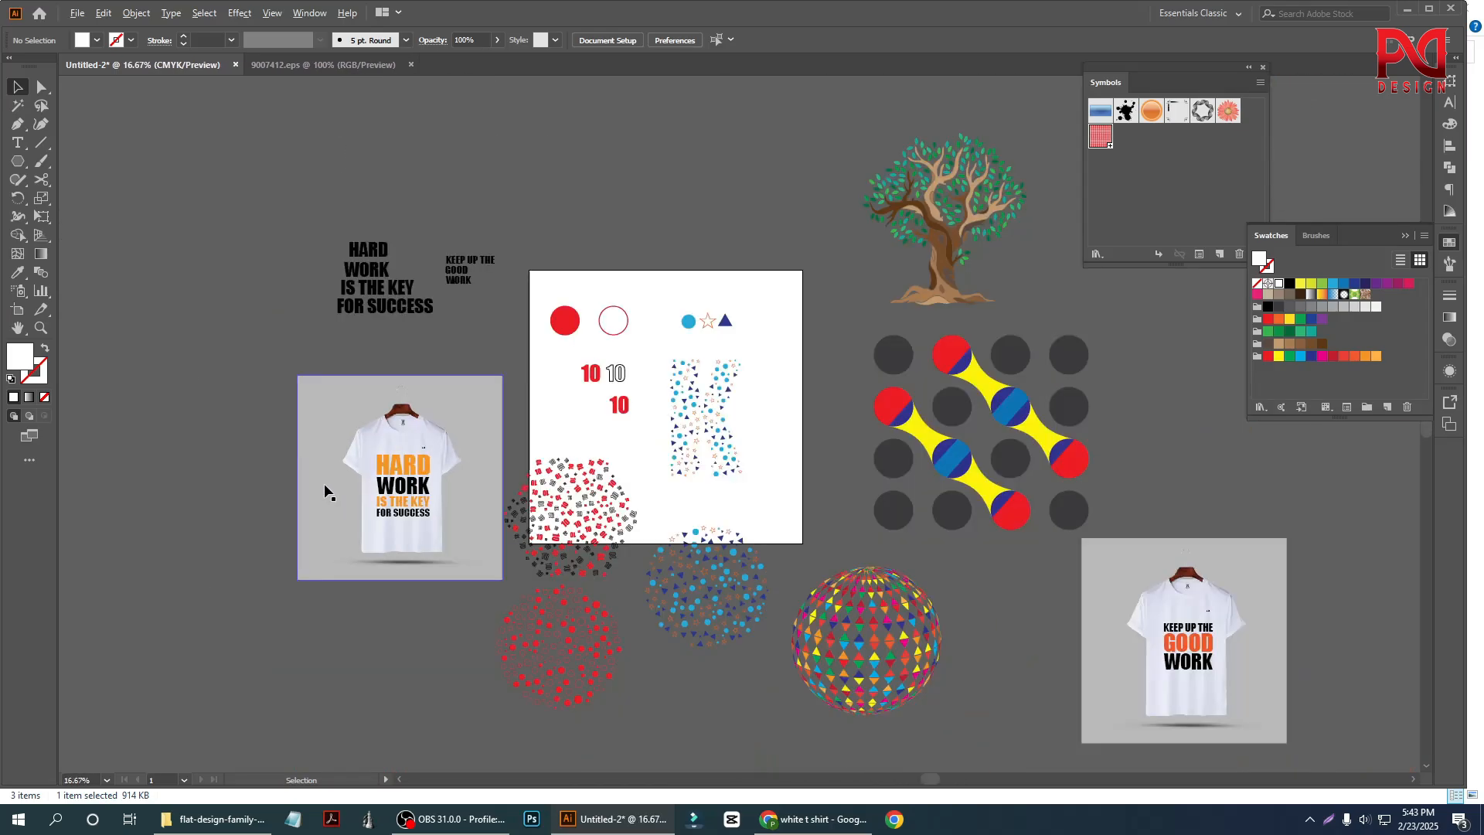
scroll(619, 479, "up", 2)
scroll(619, 480, "down", 2)
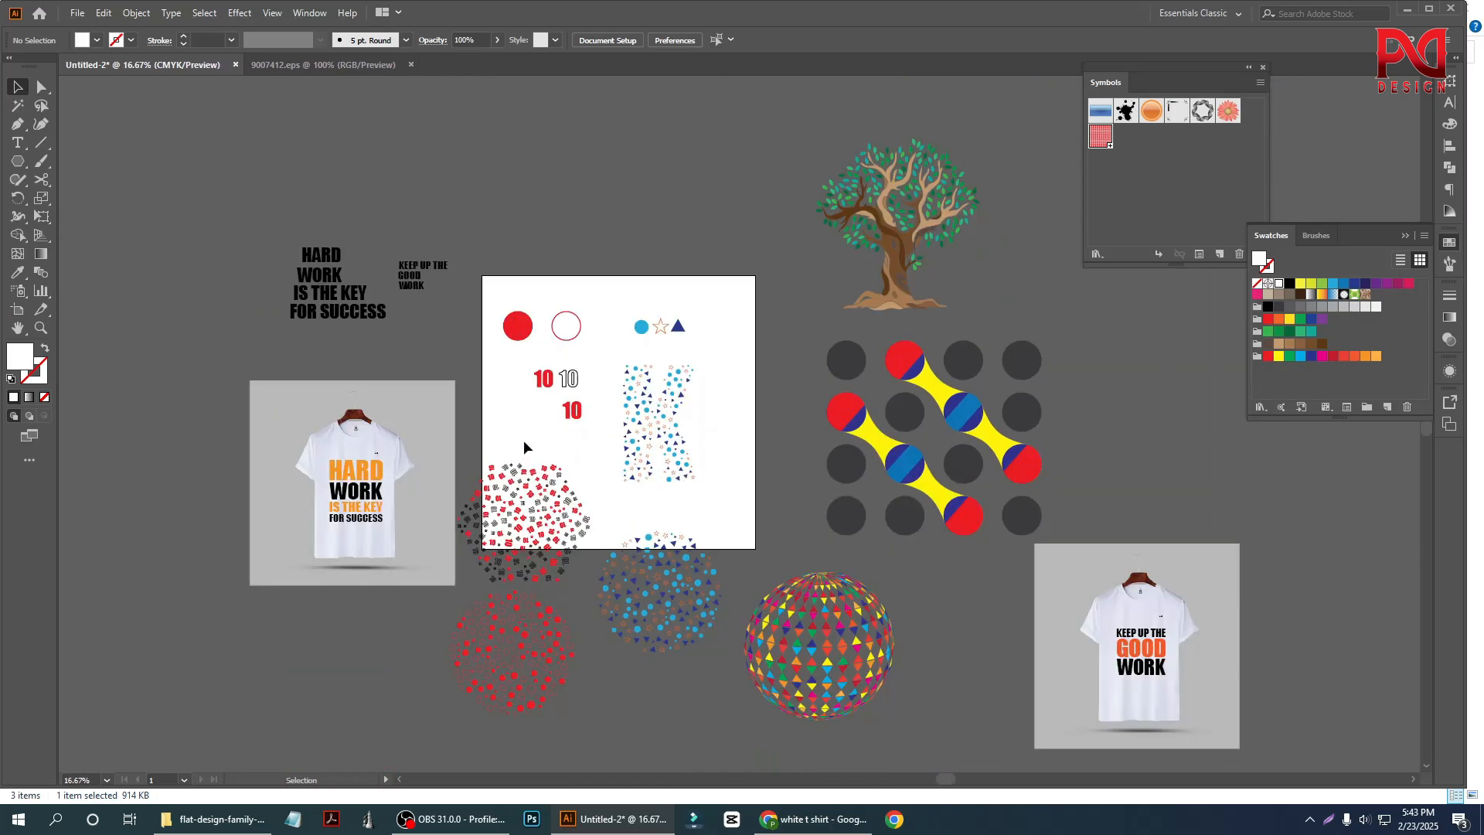
scroll(527, 447, "up", 2)
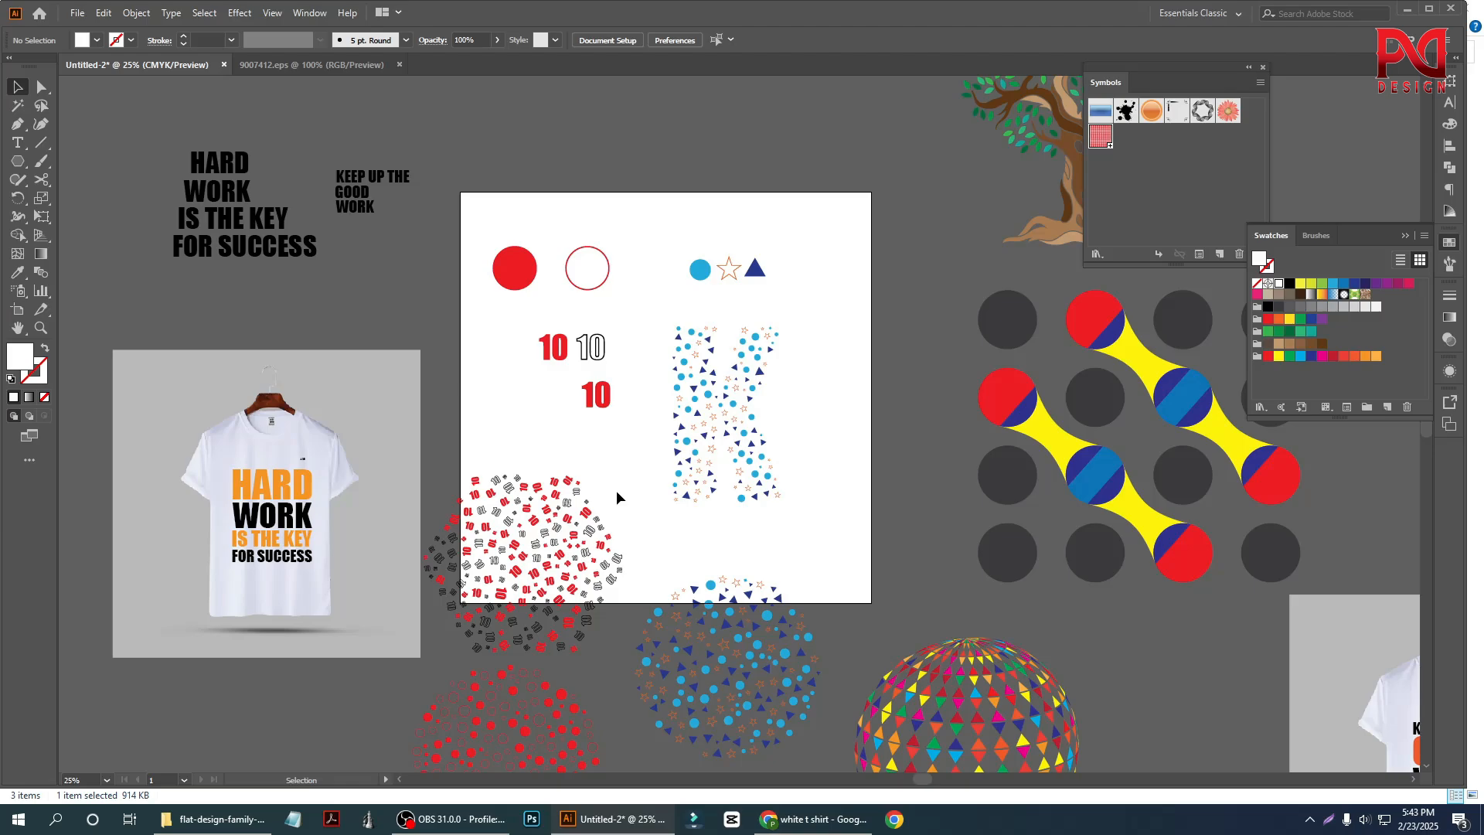